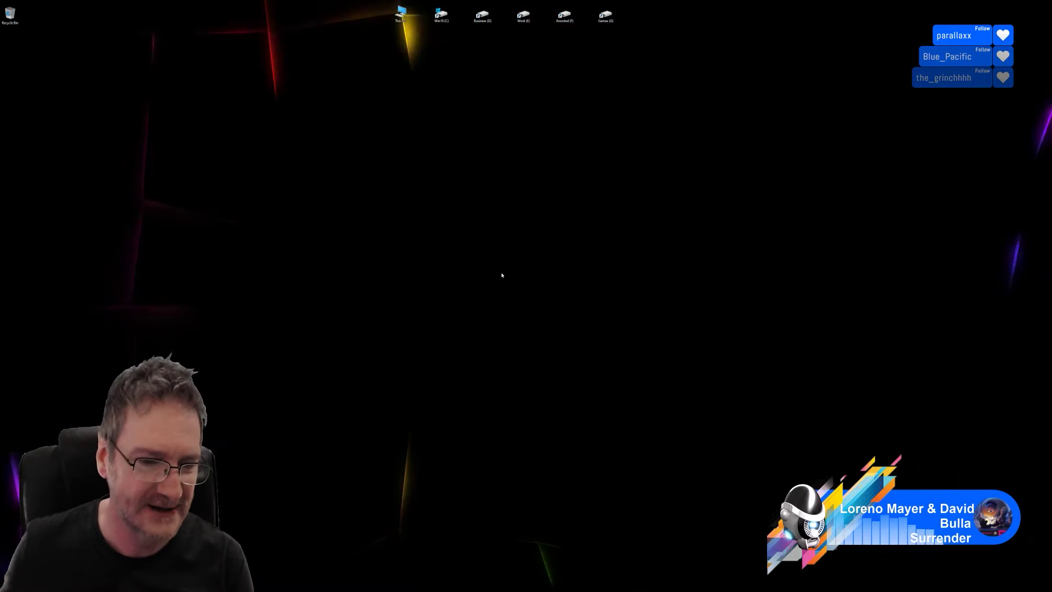
Step: Switch to 3ds Max and look over the fireplace's hearth slab, surround and fluted firebox
key("alt+Tab")
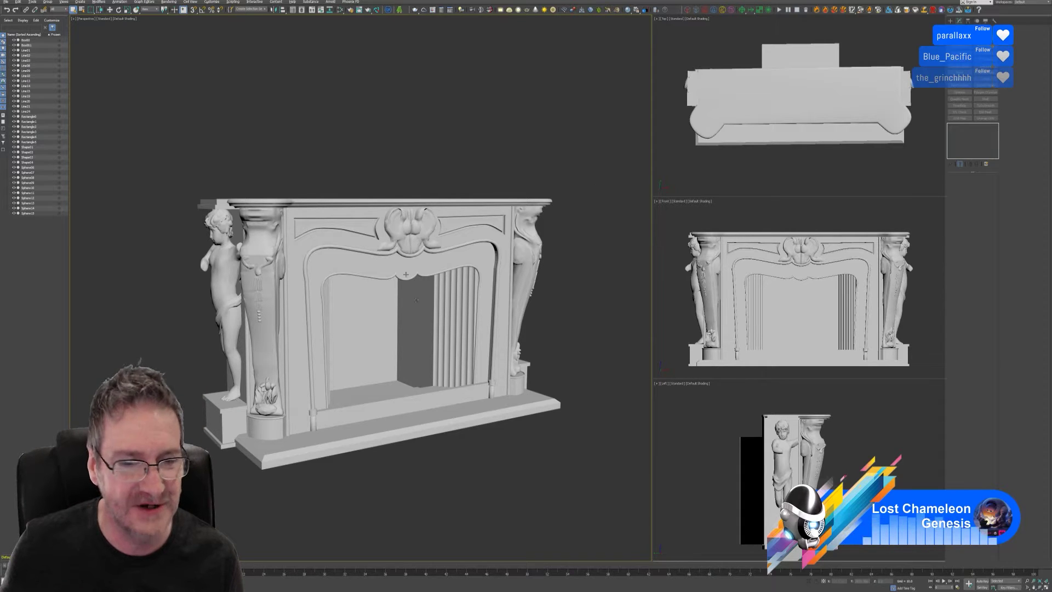
left_click(337, 448)
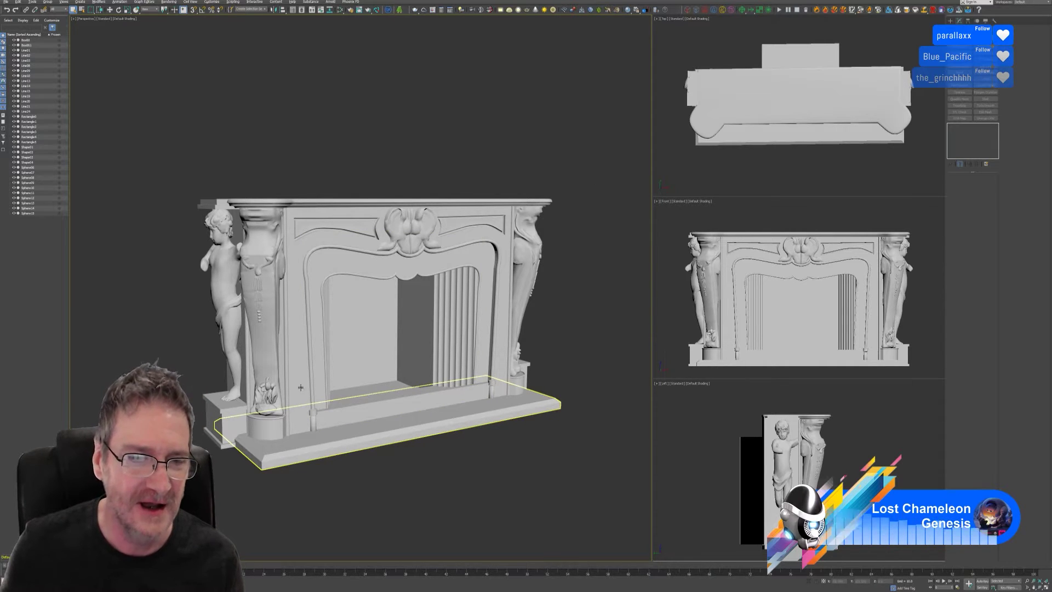
left_click(293, 347)
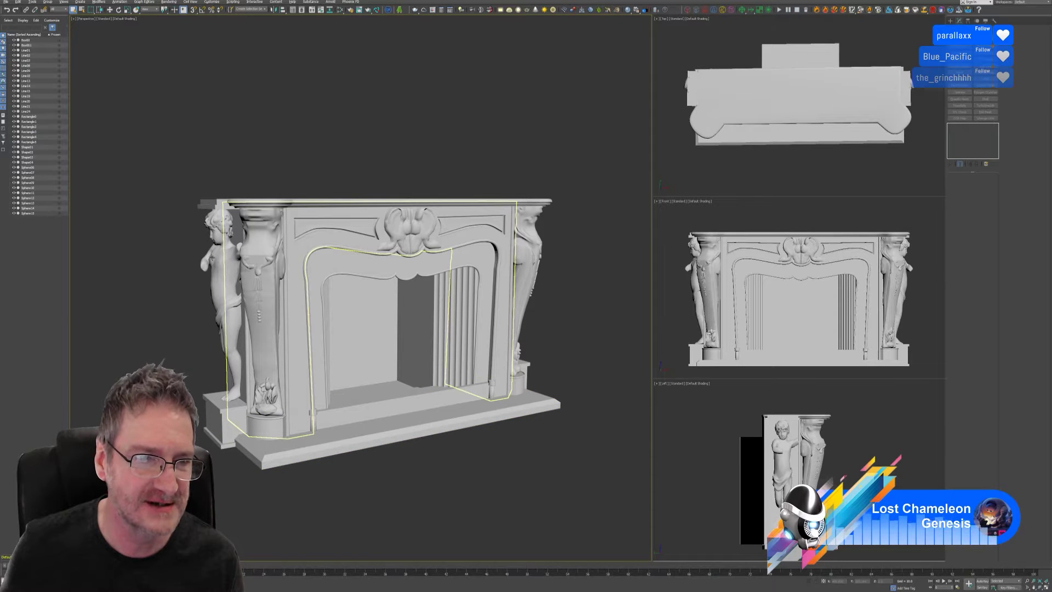
left_click(453, 296)
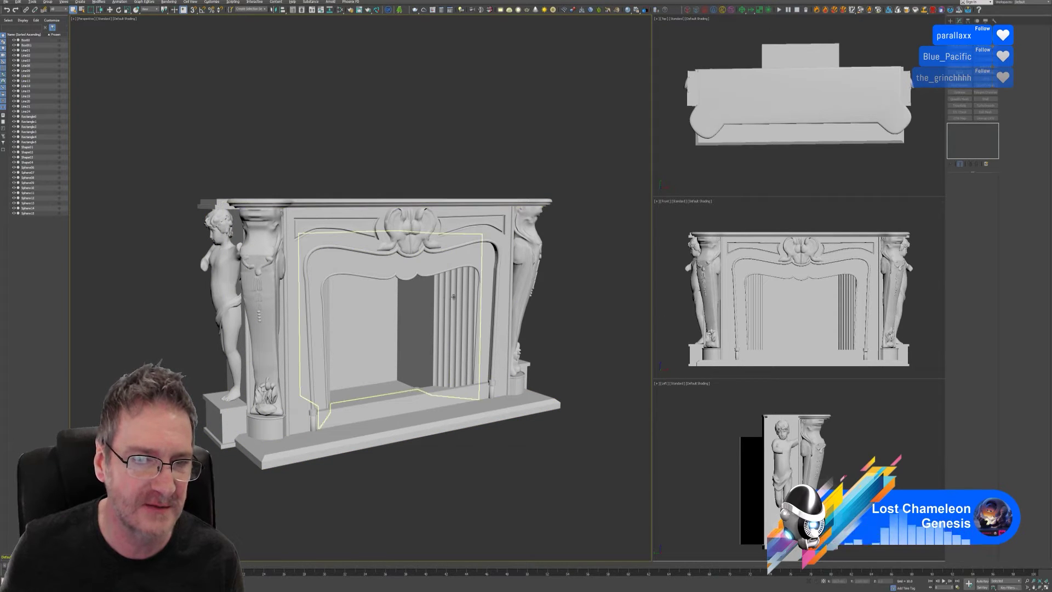
left_click(375, 357)
left_click(469, 478)
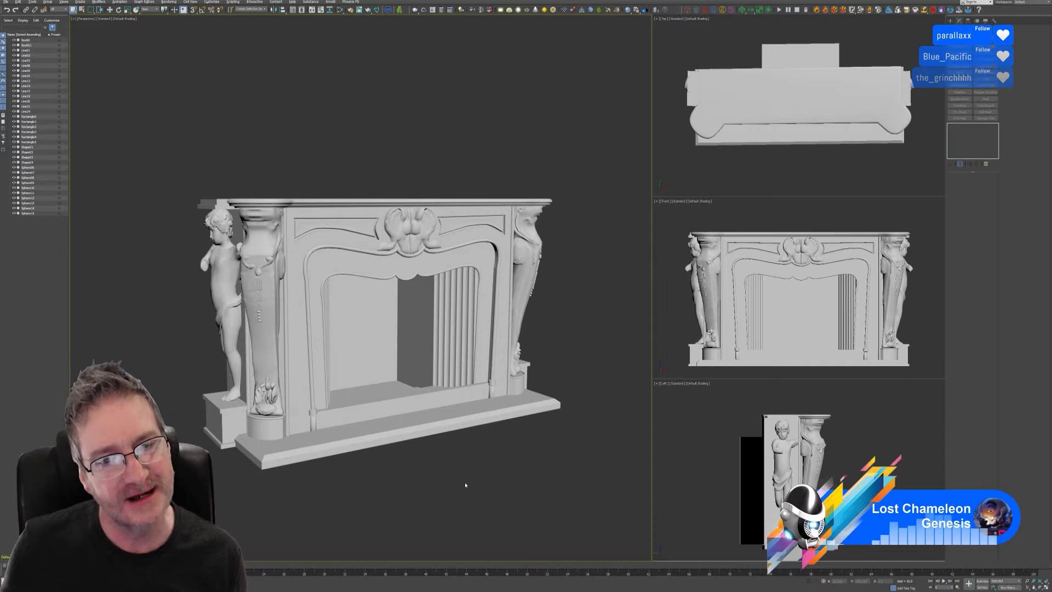
Step: Convert the hearth slab to an Editable Poly and send it to RizomUV through the bridge in New mode
left_click(275, 459)
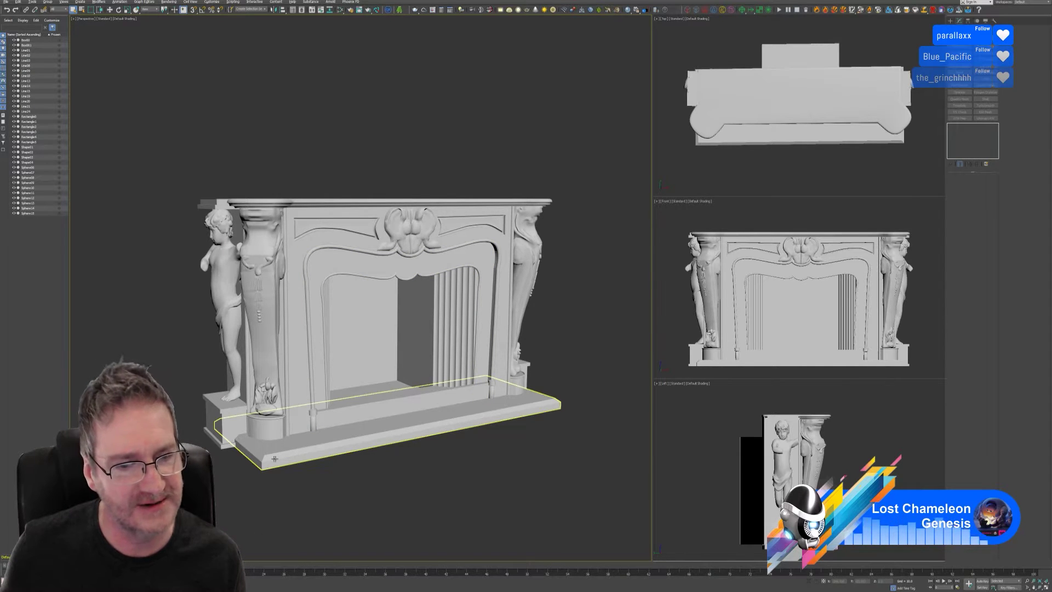
left_click(273, 459)
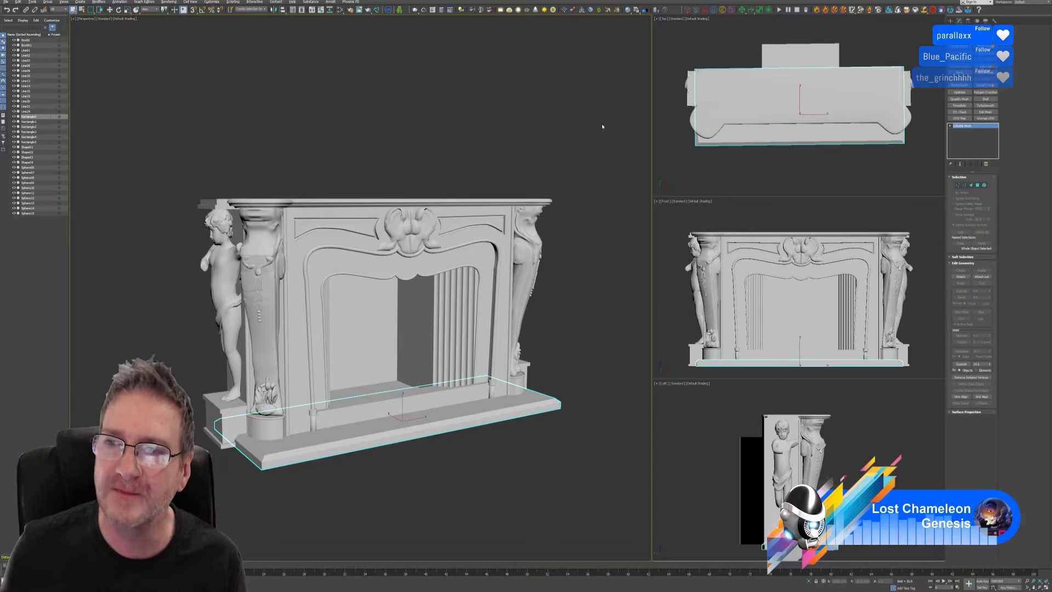
right_click(967, 130)
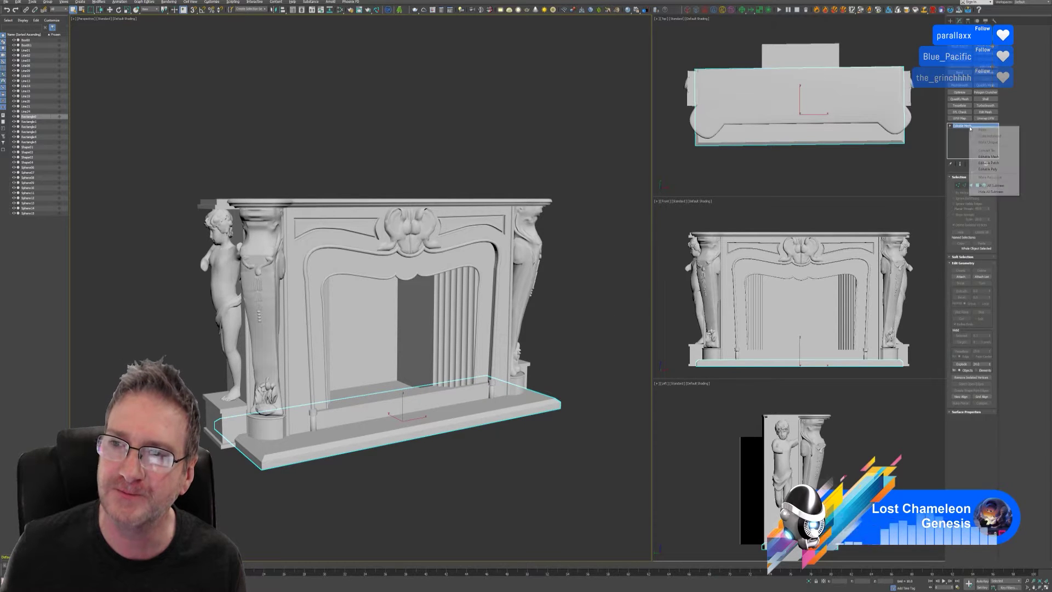
left_click(995, 170)
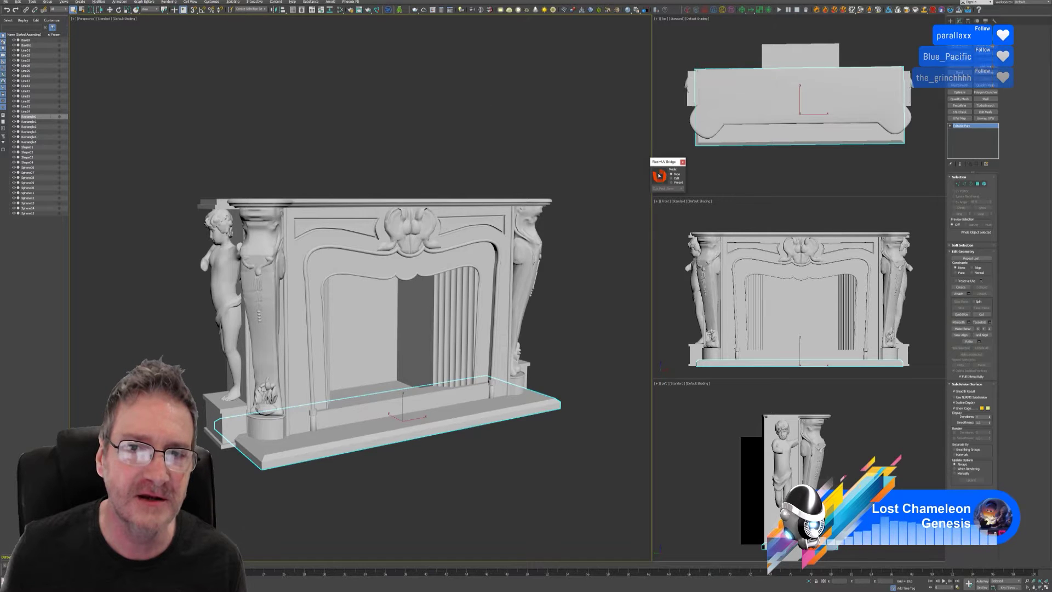
left_click(518, 138)
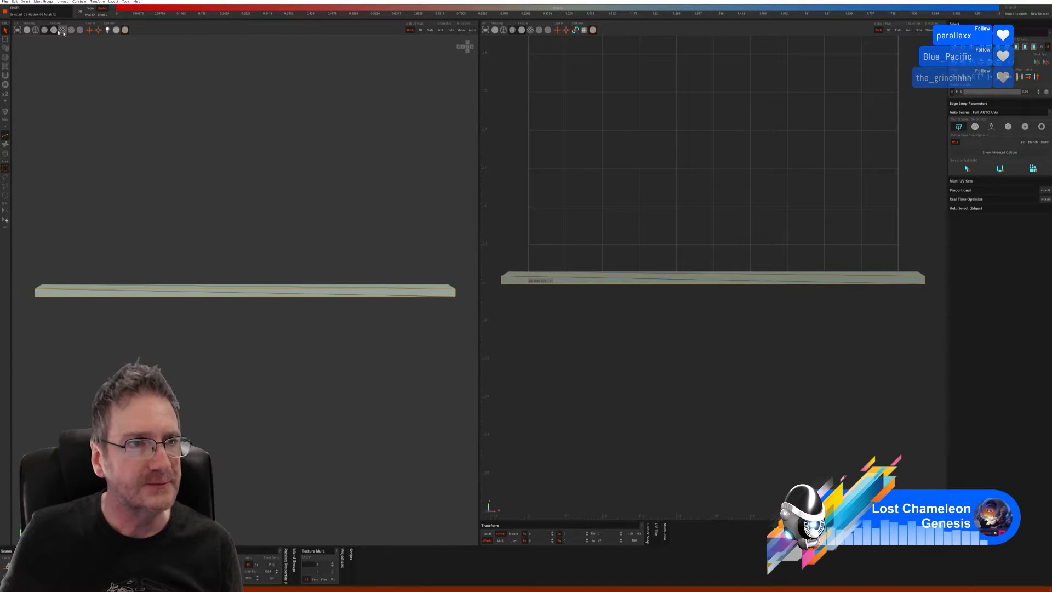
Step: Unwrap the hearth slab with box-style auto seams, including cutting, flattening and packing, and inspect its checker pattern
left_click(29, 31)
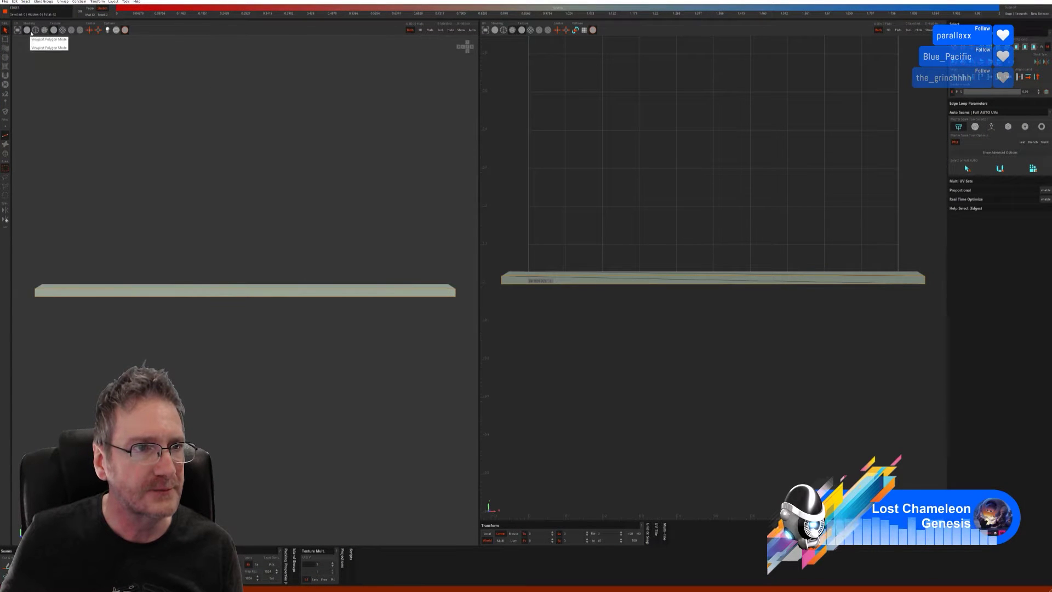
left_click(63, 31)
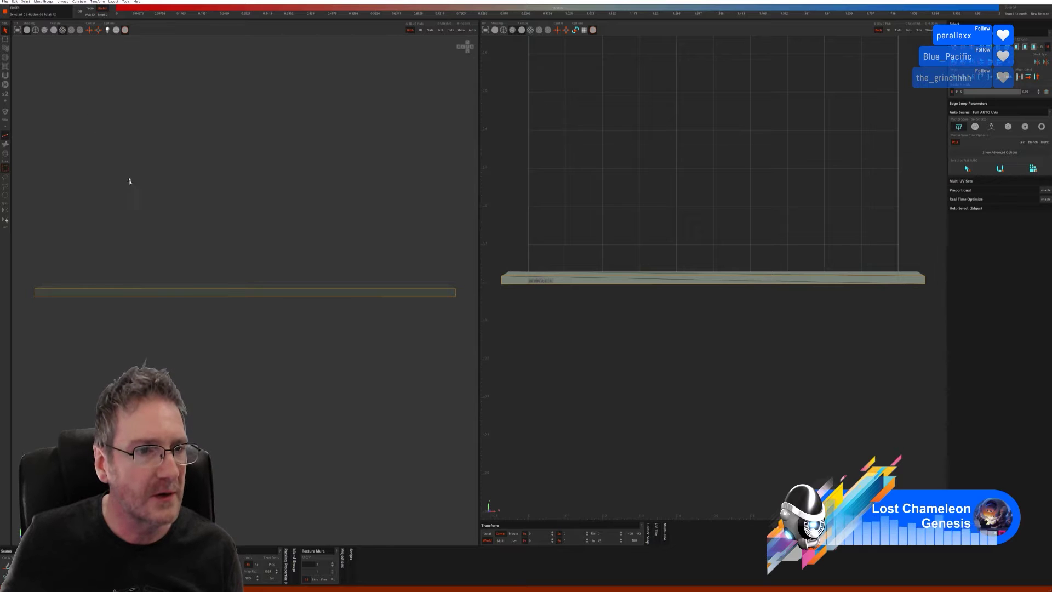
middle_click_drag(101, 169, 136, 189)
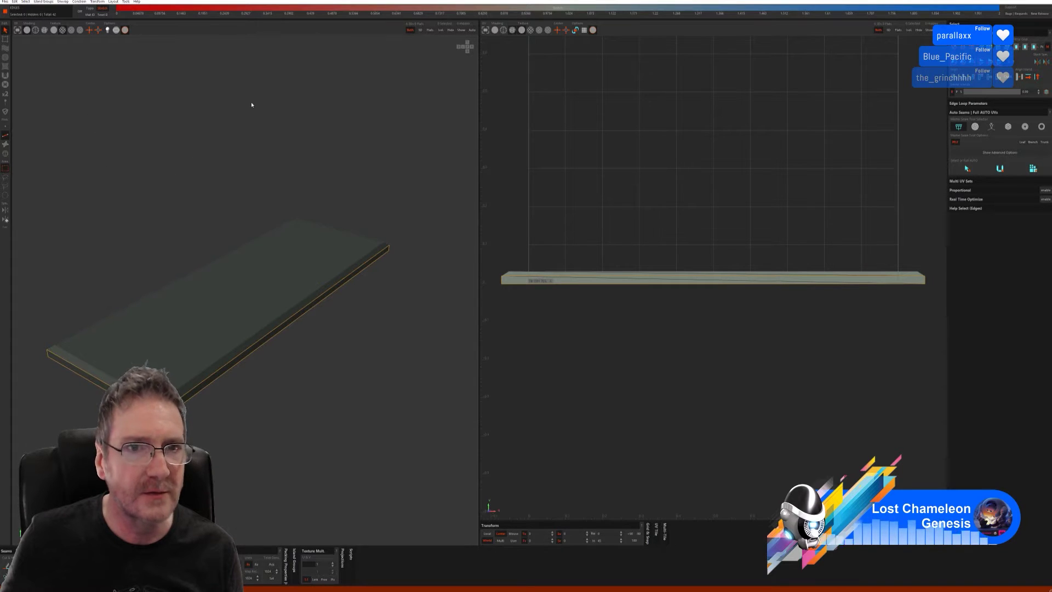
left_click(1008, 127)
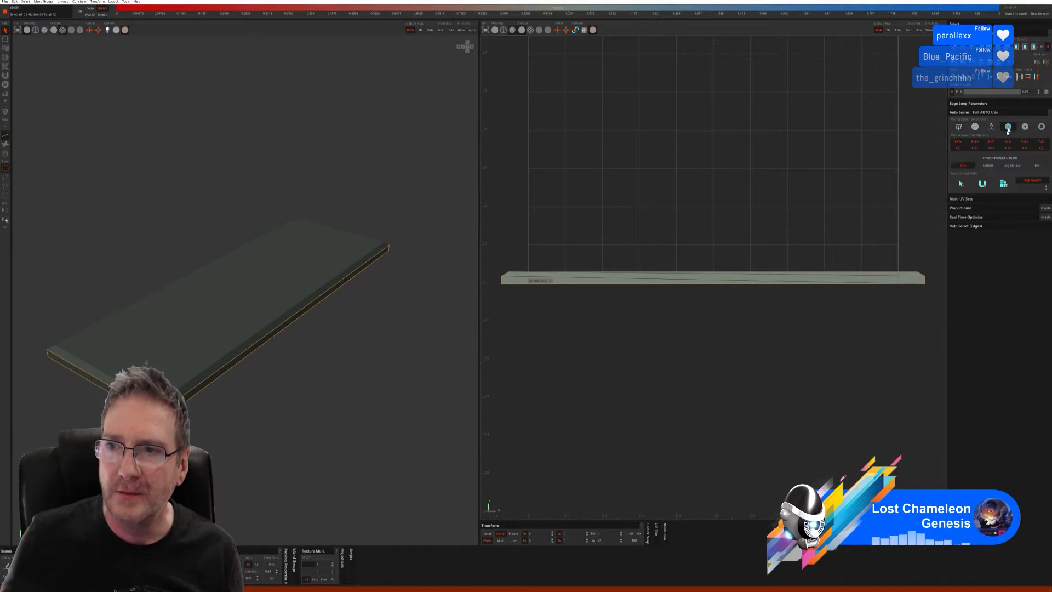
left_click(982, 184)
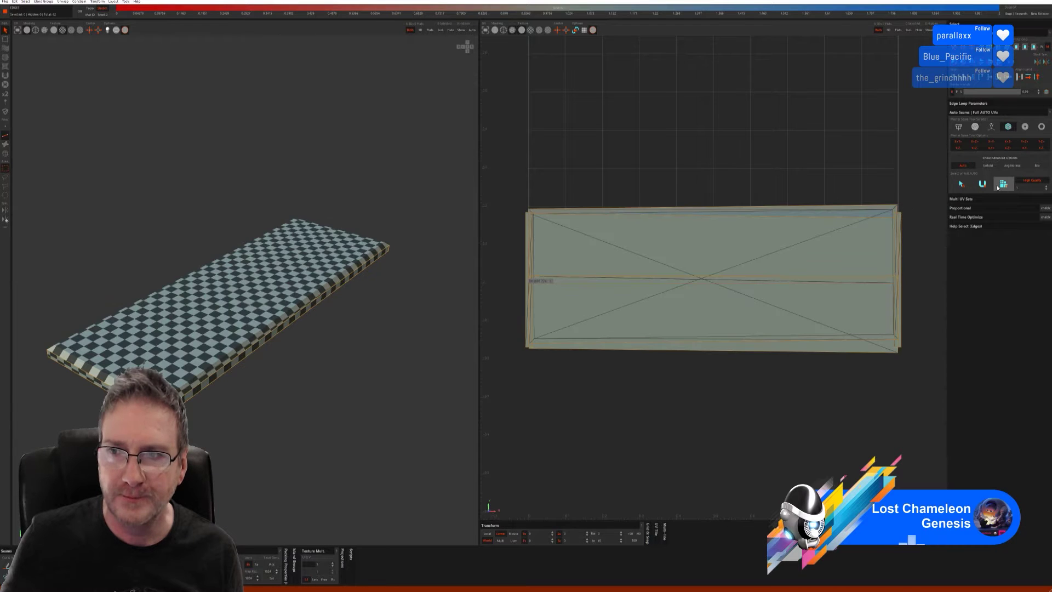
middle_click_drag(270, 340, 233, 331)
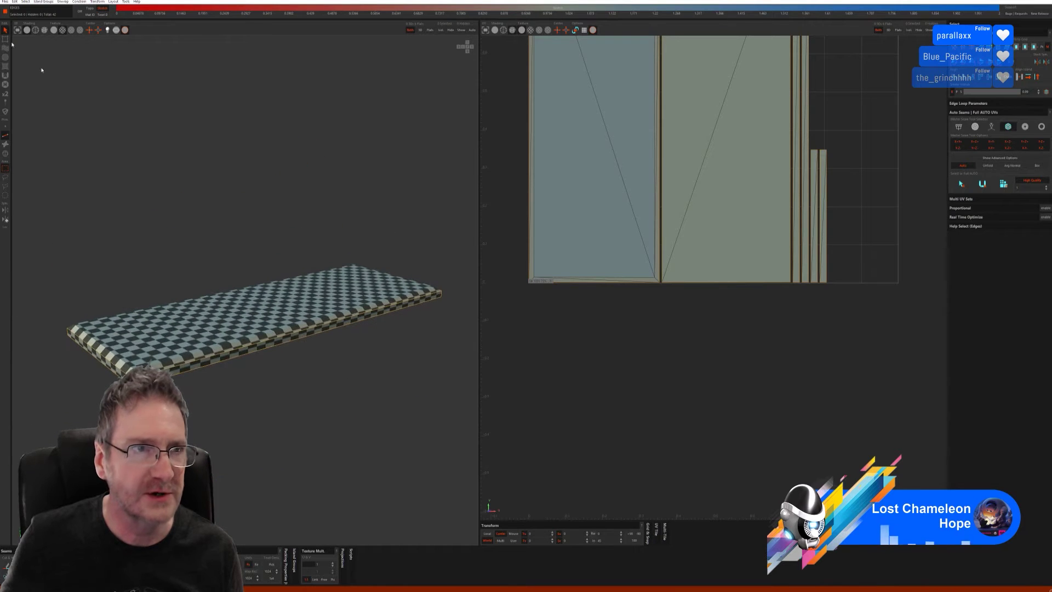
Step: Save the hearth slab's UVs back to the 3ds Max scene, check the slab there and deselect it
left_click(5, 1)
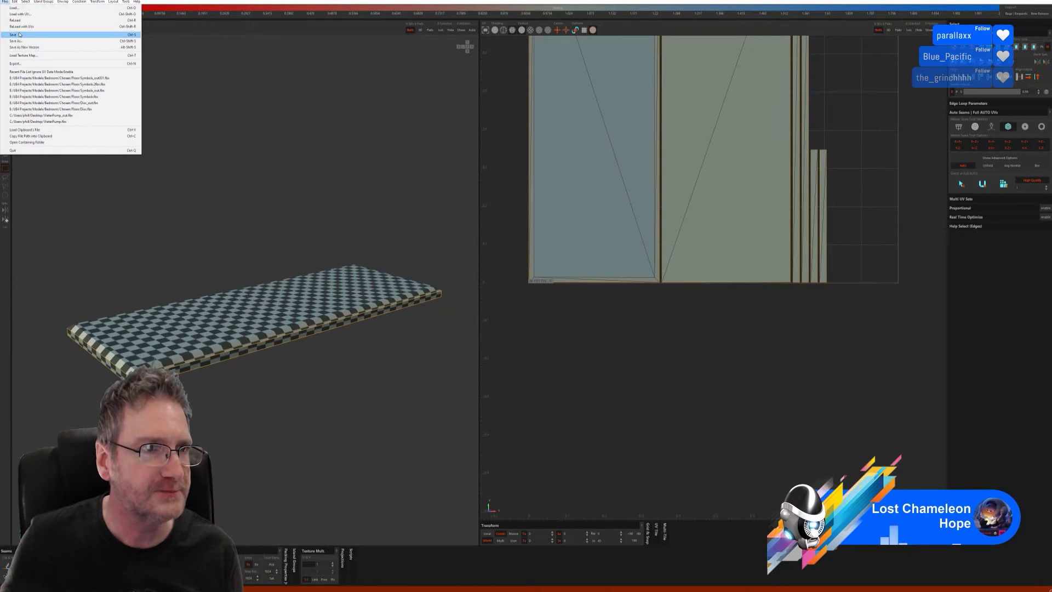
left_click(14, 35)
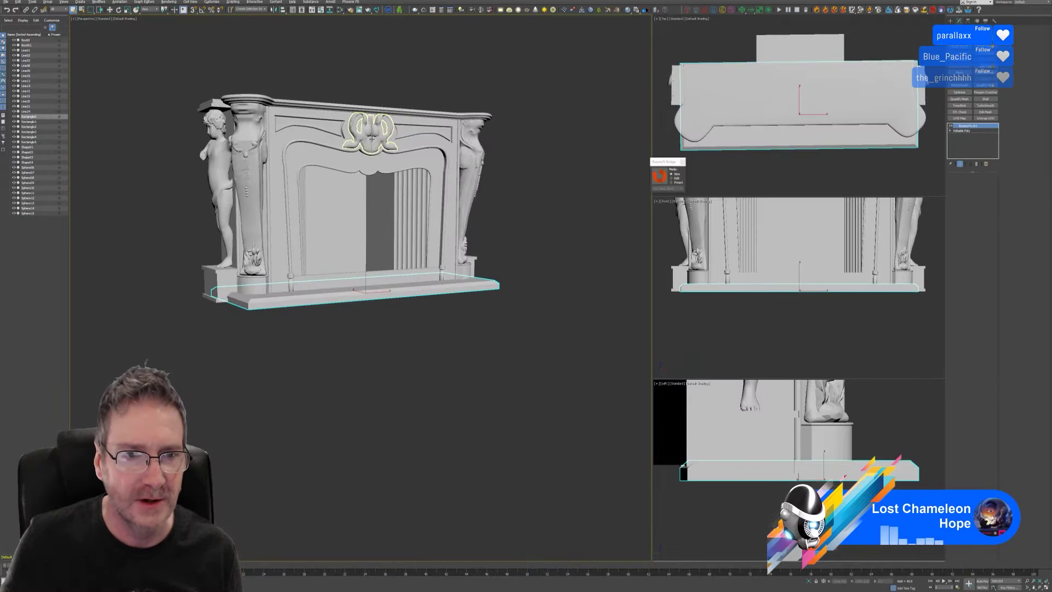
middle_click_drag(345, 378, 356, 384, "alt")
scroll(323, 358, "up", 3)
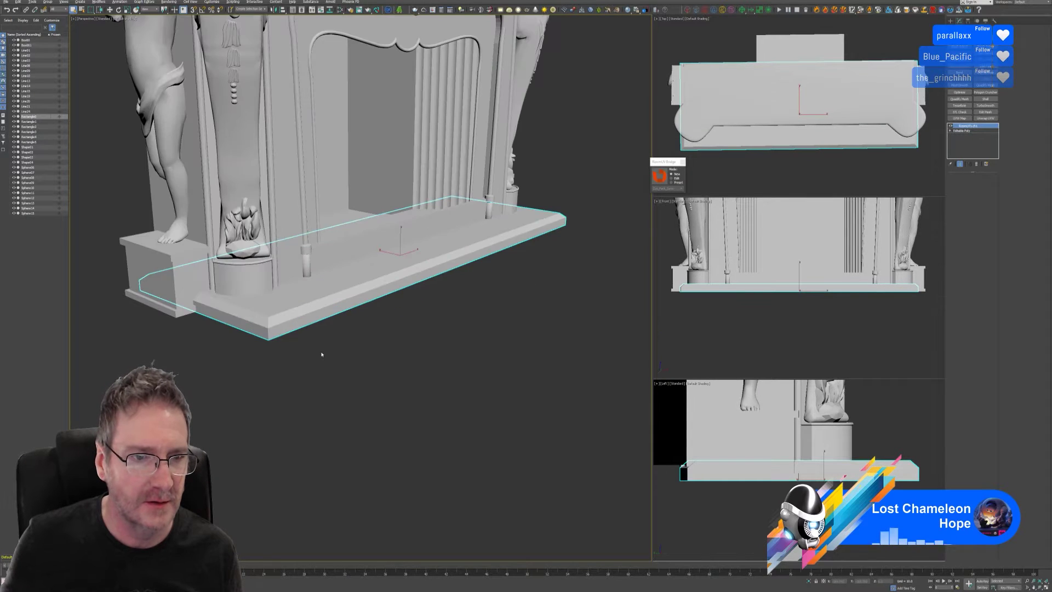
scroll(322, 370, "down", 4)
middle_click_drag(322, 366, 294, 392, "alt")
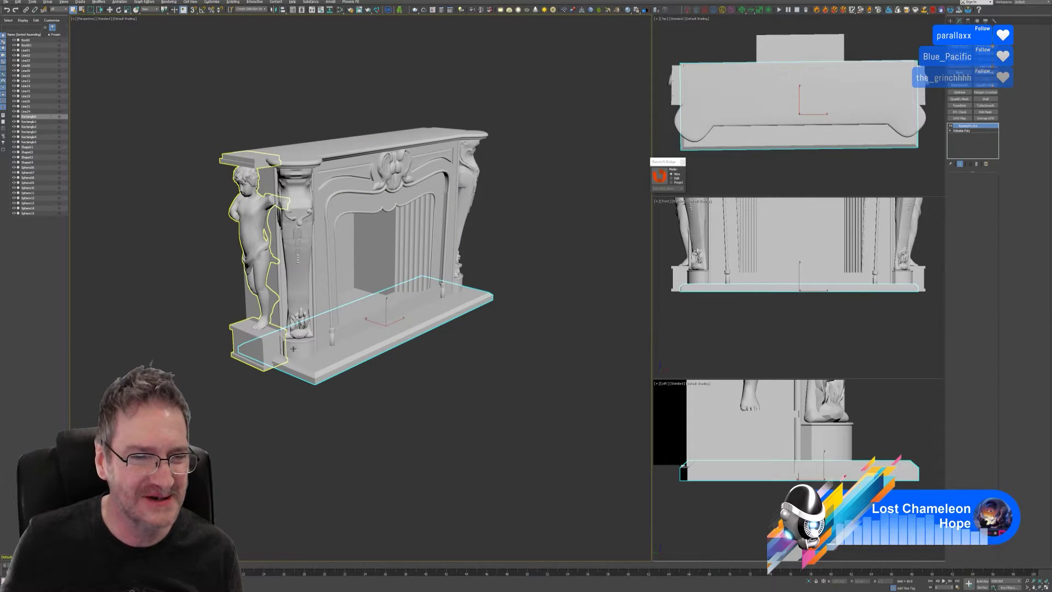
left_click(388, 404)
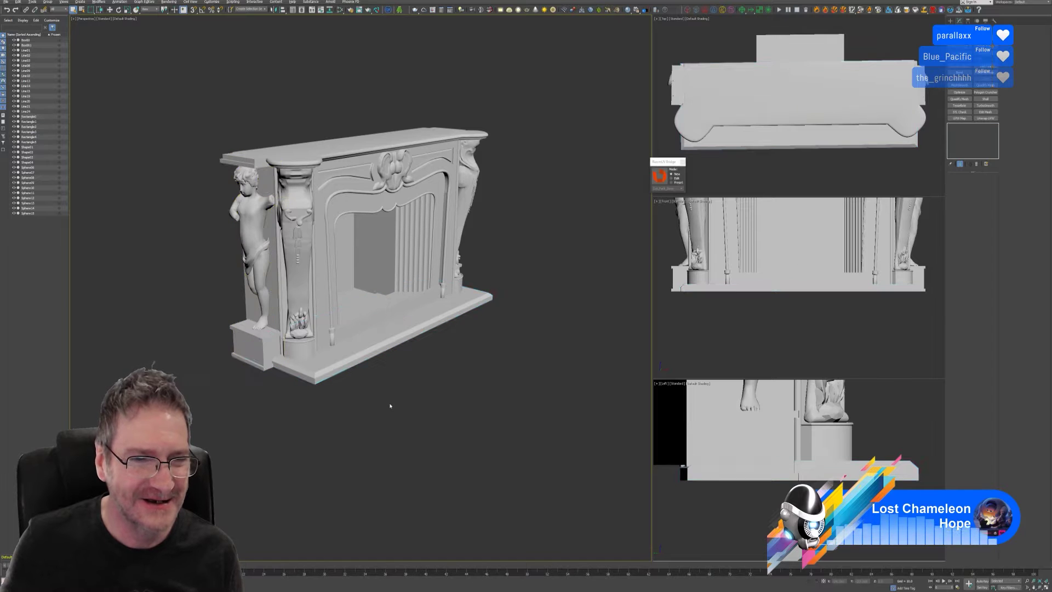
Step: Convert the curved plinth under the near front column to an Editable Poly and send it to RizomUV through the bridge
left_click(300, 346)
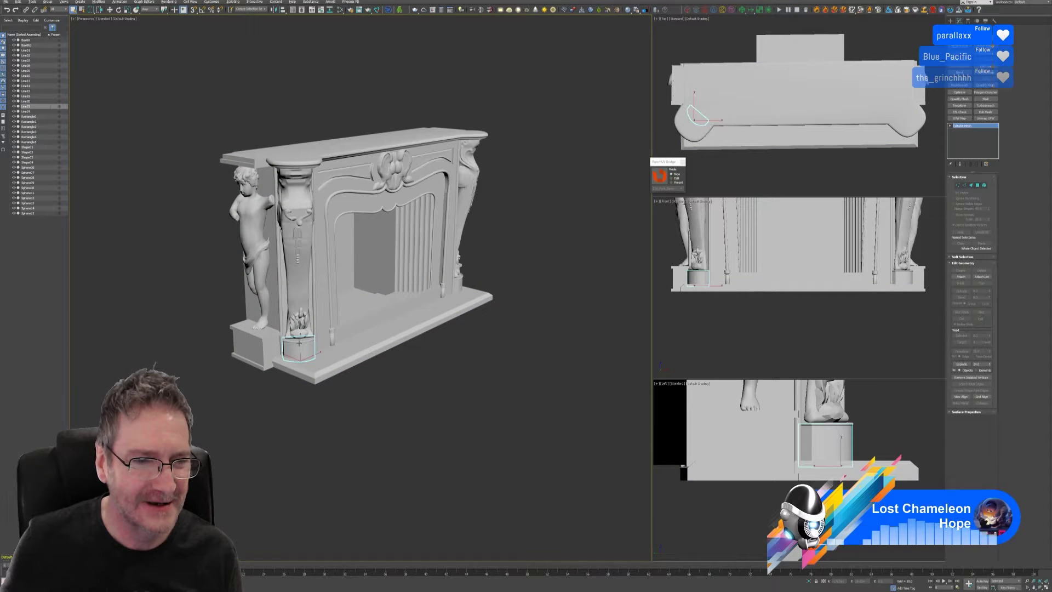
left_click(659, 175)
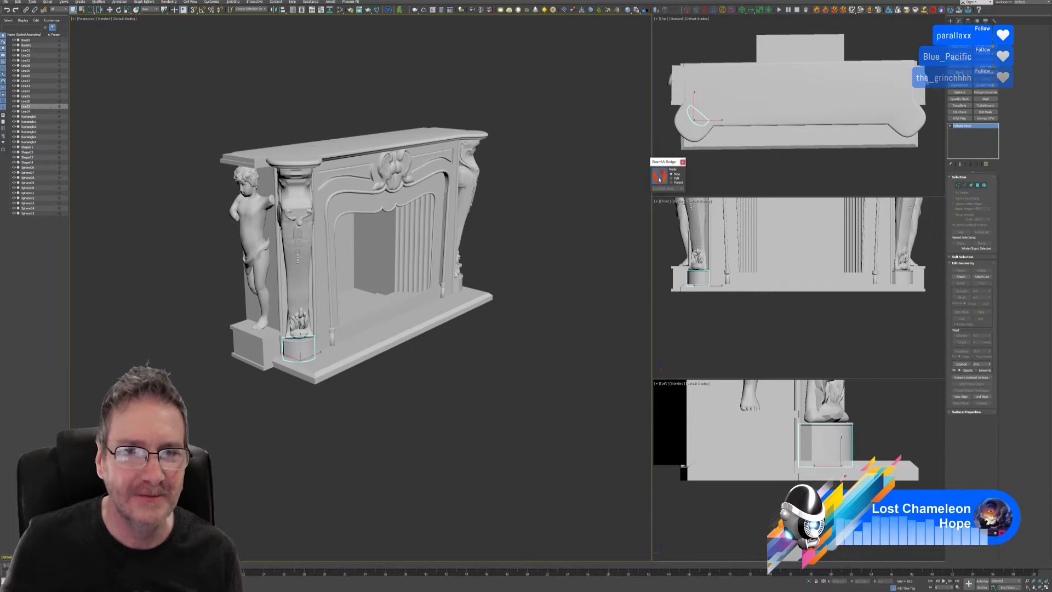
left_click(547, 299)
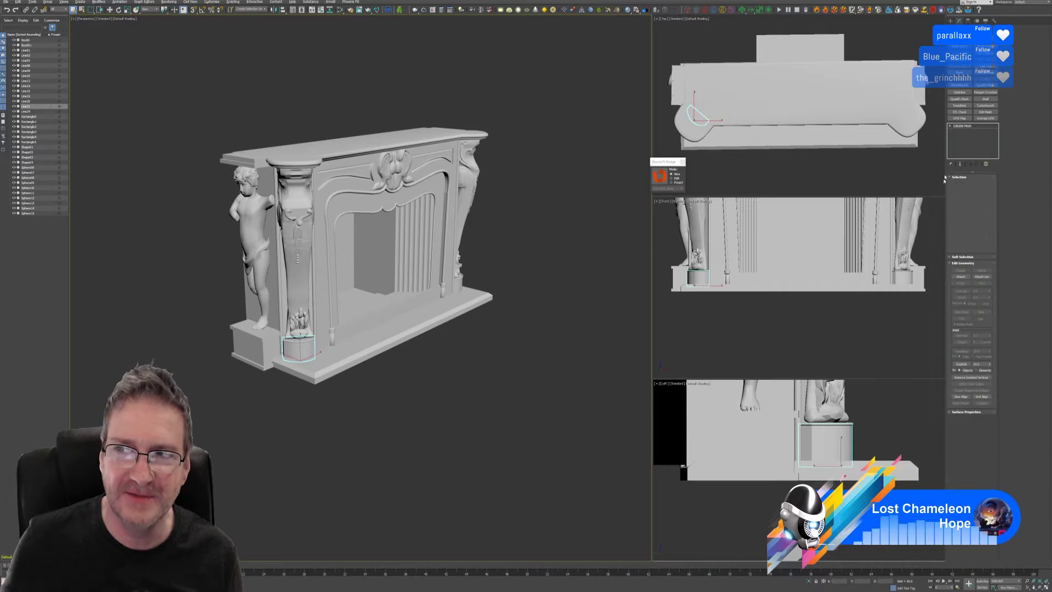
right_click(971, 129)
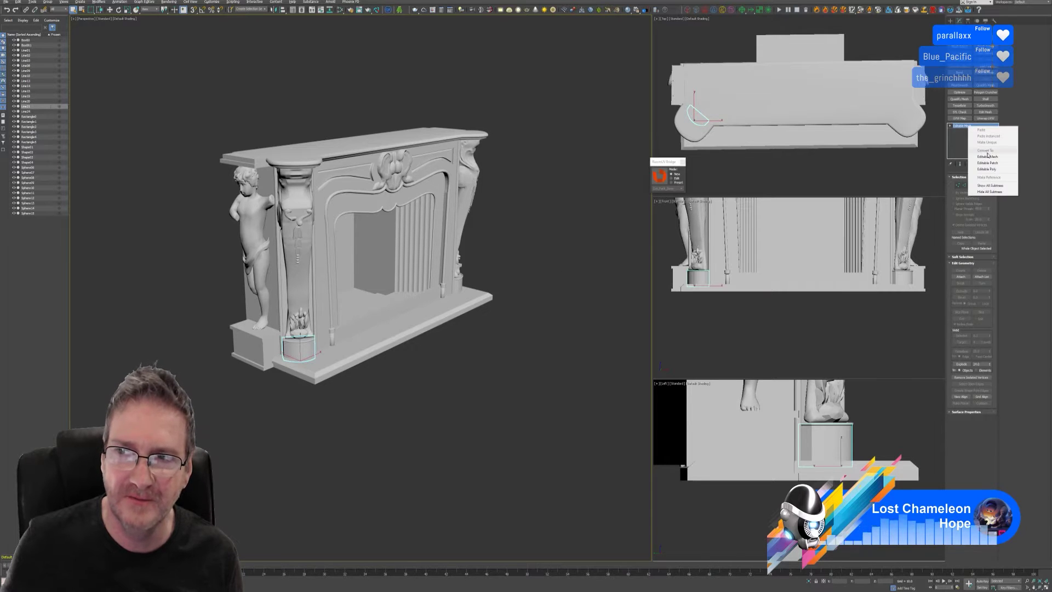
left_click(987, 170)
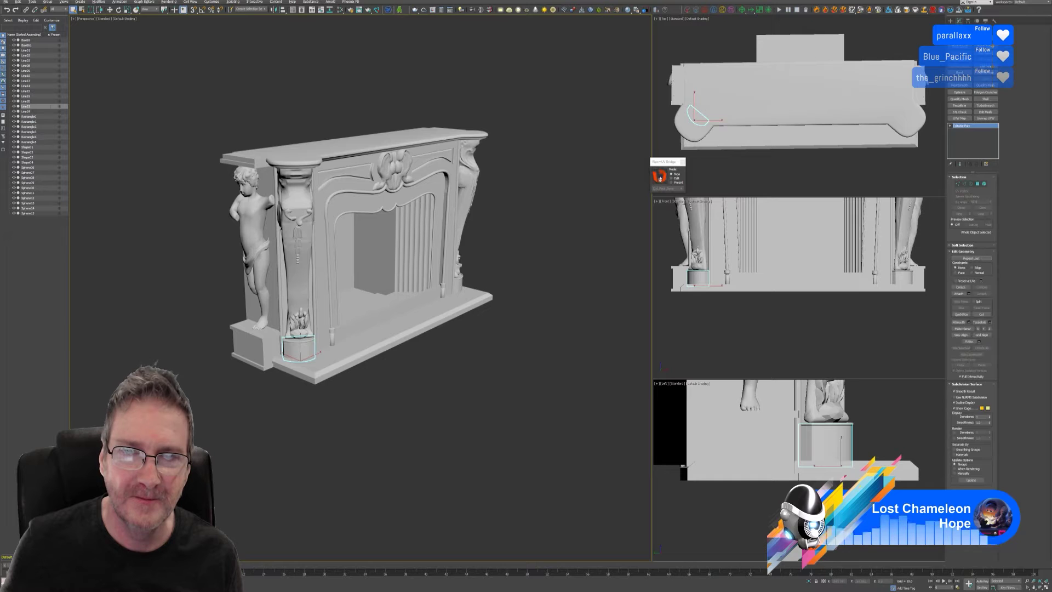
left_click(575, 226)
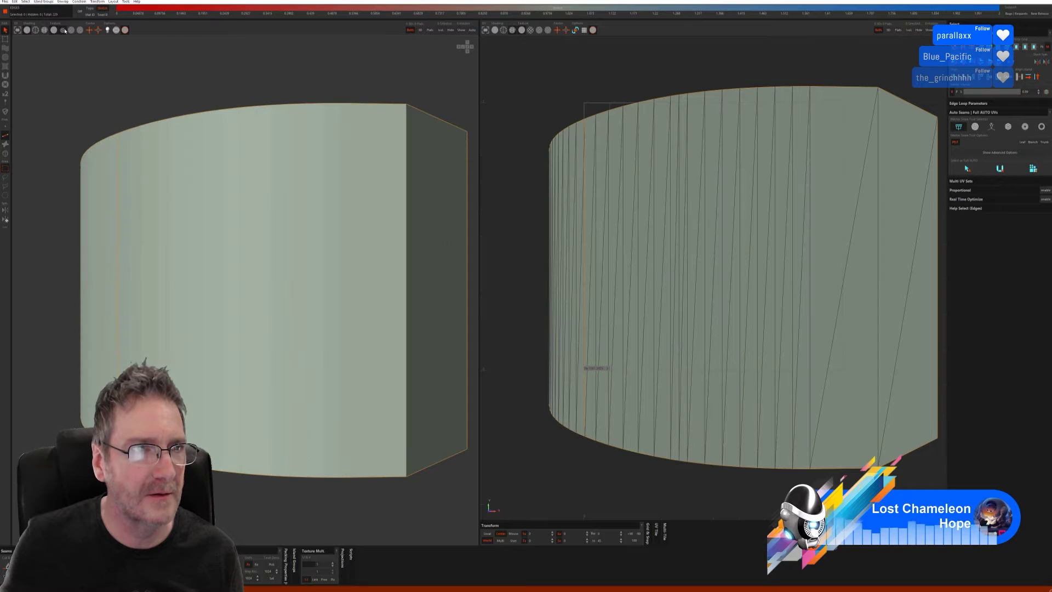
Step: Cut and flatten the curved plinth's UVs with box-style auto seams
left_click_drag(183, 197, 105, 232, "alt")
scroll(192, 242, "down", 5)
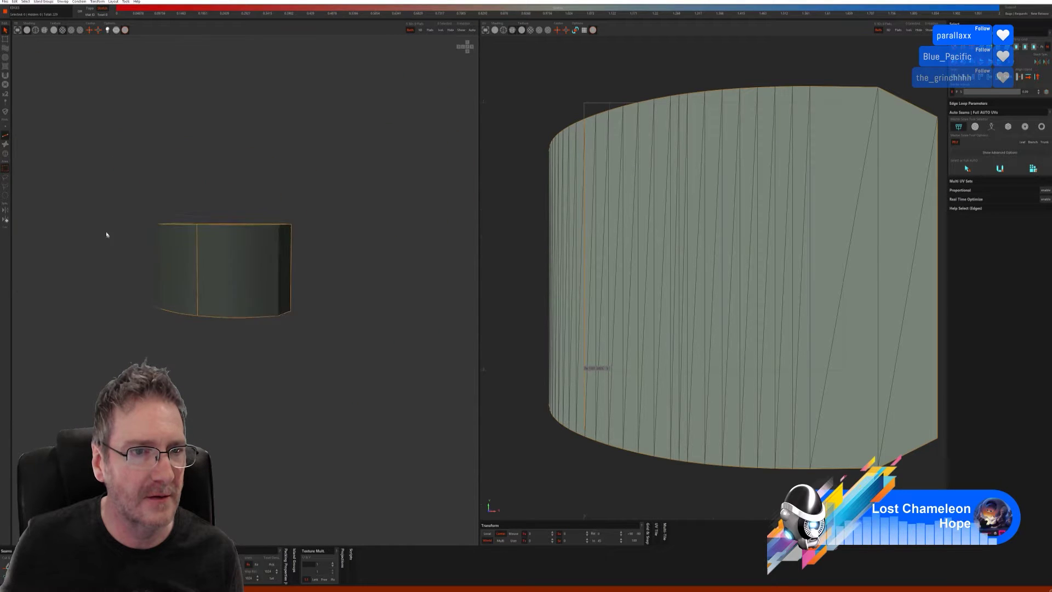
left_click(1008, 128)
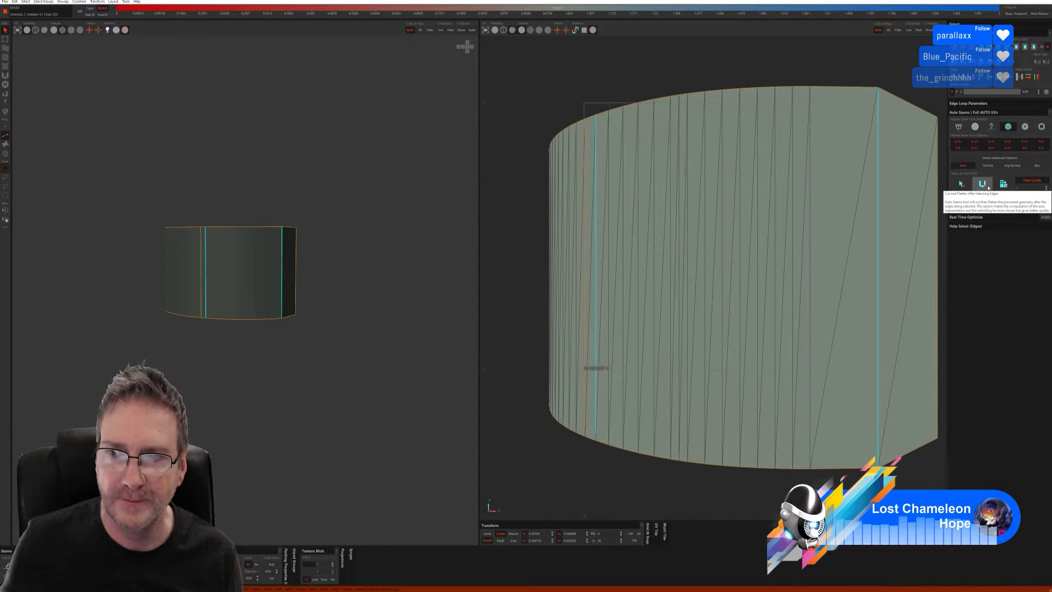
left_click(989, 188)
Step: Weld the narrow strip on the plinth's curved front to the adjoining curved island along their shared seam
left_click_drag(211, 368, 243, 364, "alt")
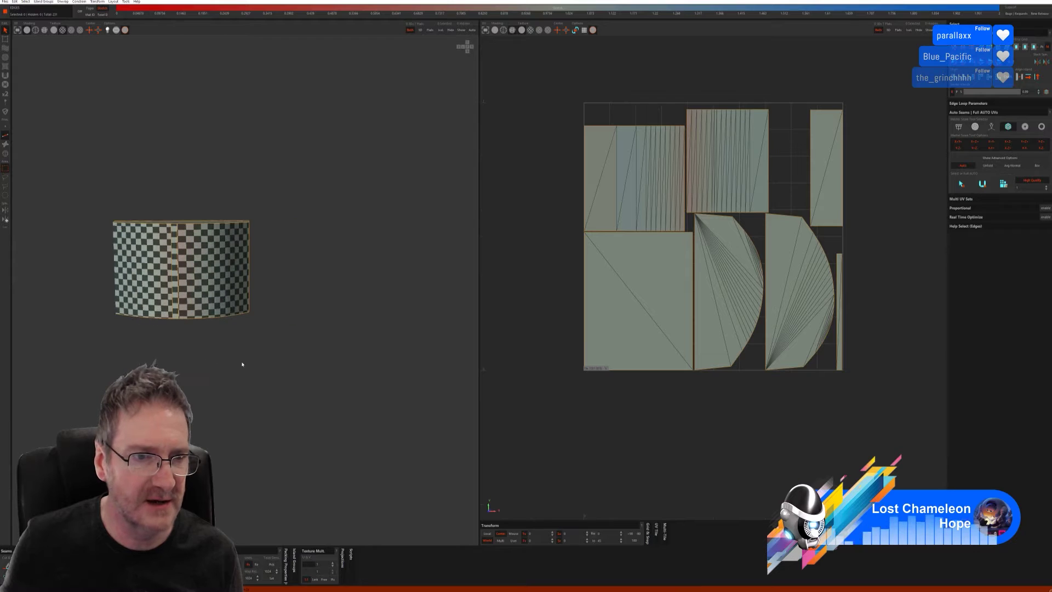
scroll(153, 297, "up", 4)
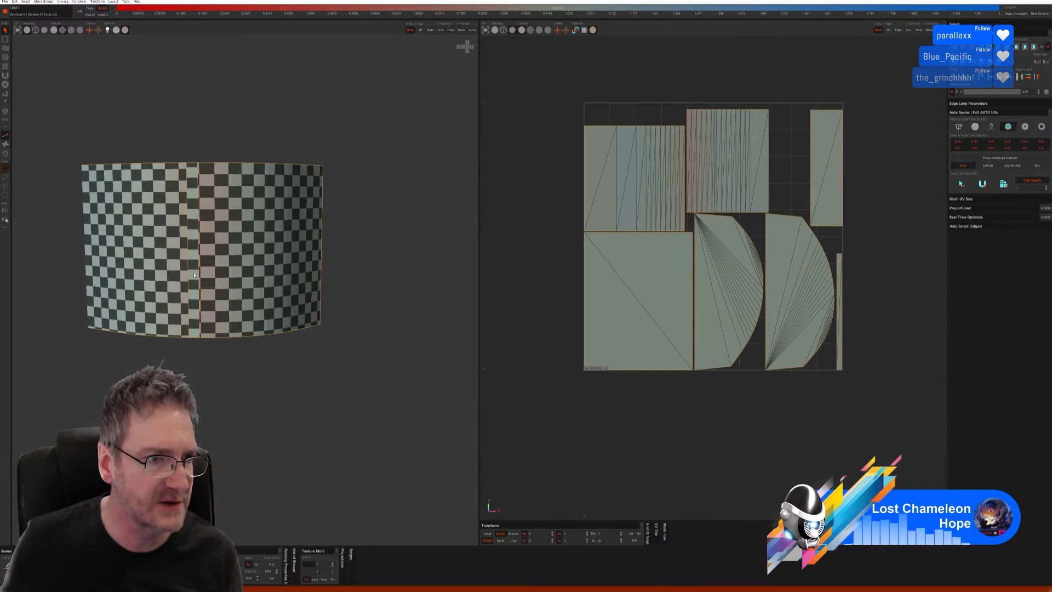
left_click(198, 213)
key("c")
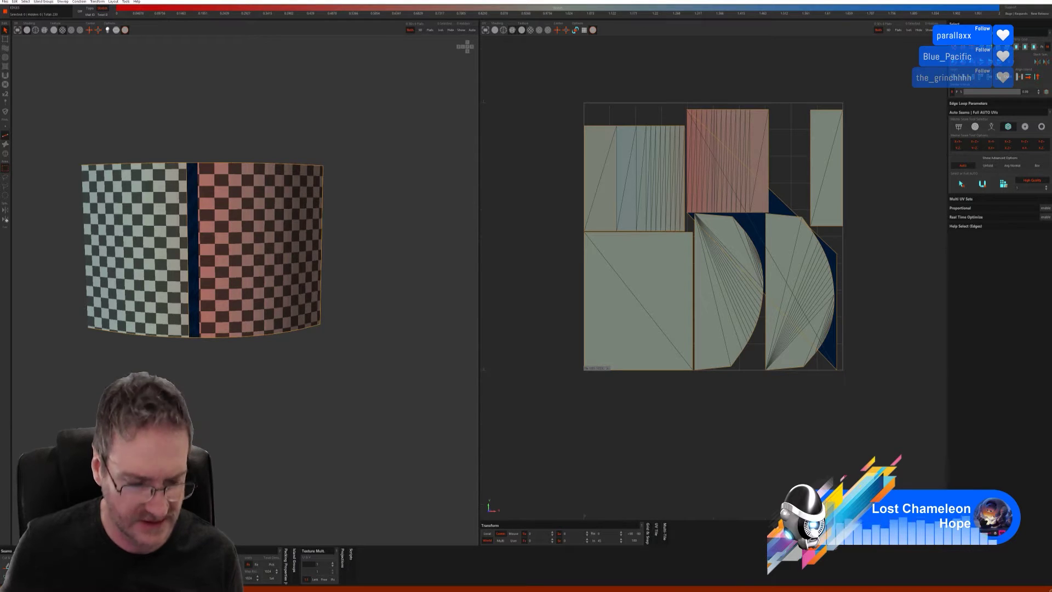
left_click(192, 245)
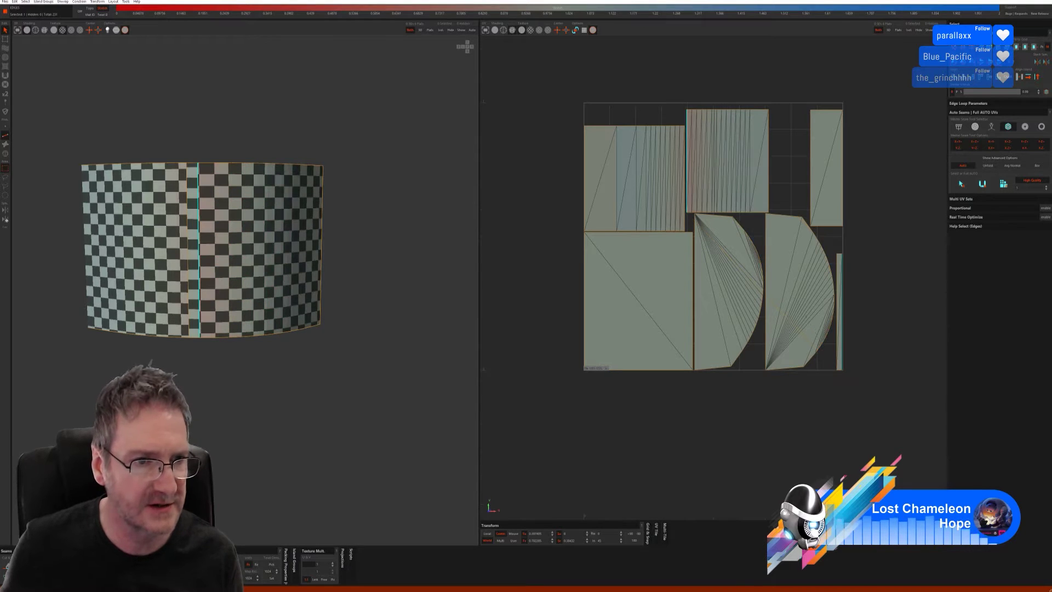
left_click(188, 245)
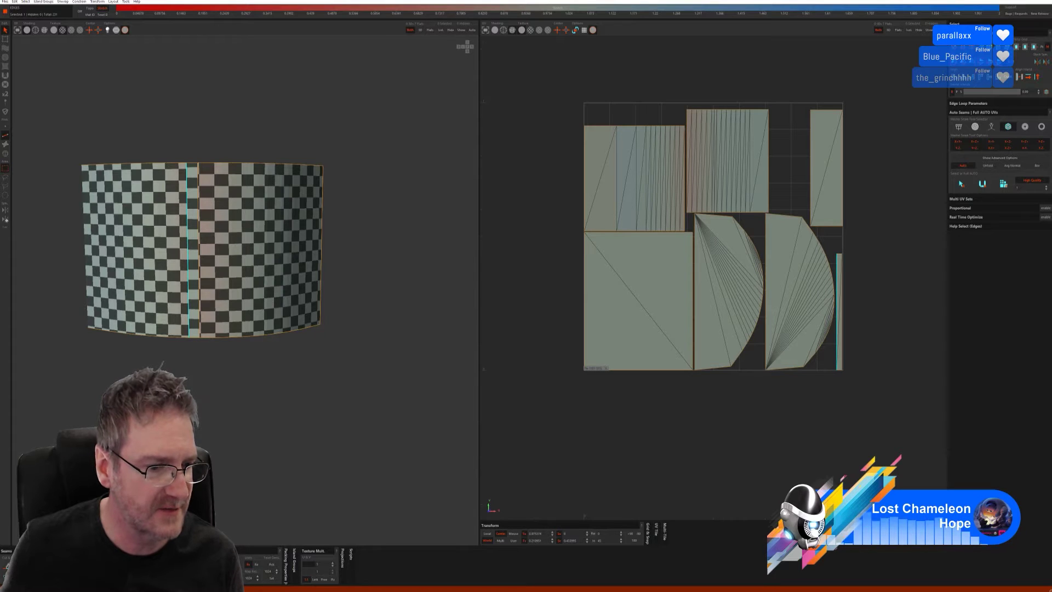
key("w")
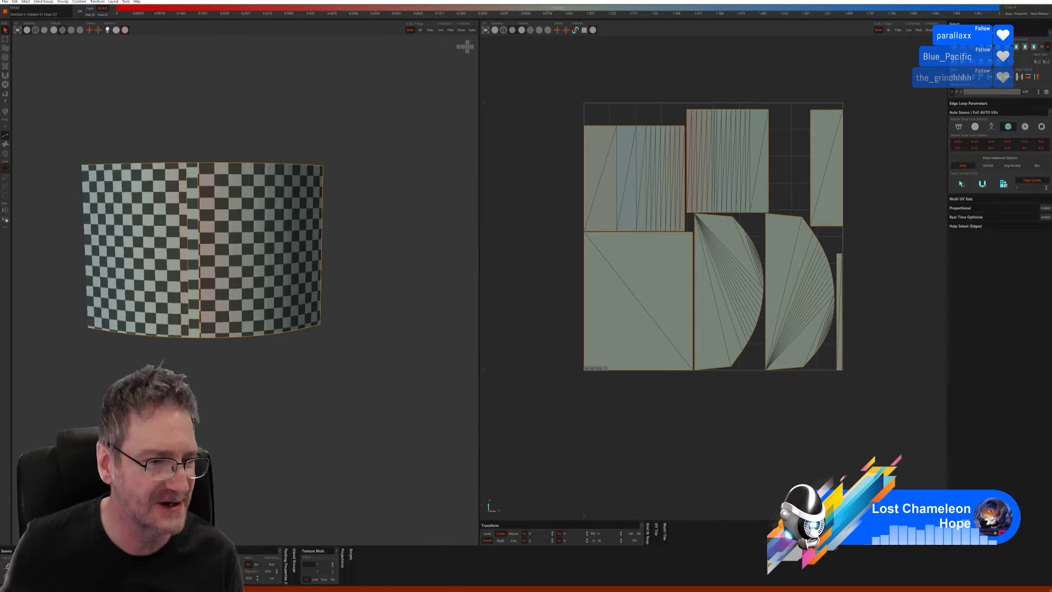
left_click_drag(195, 219, 196, 252, "alt")
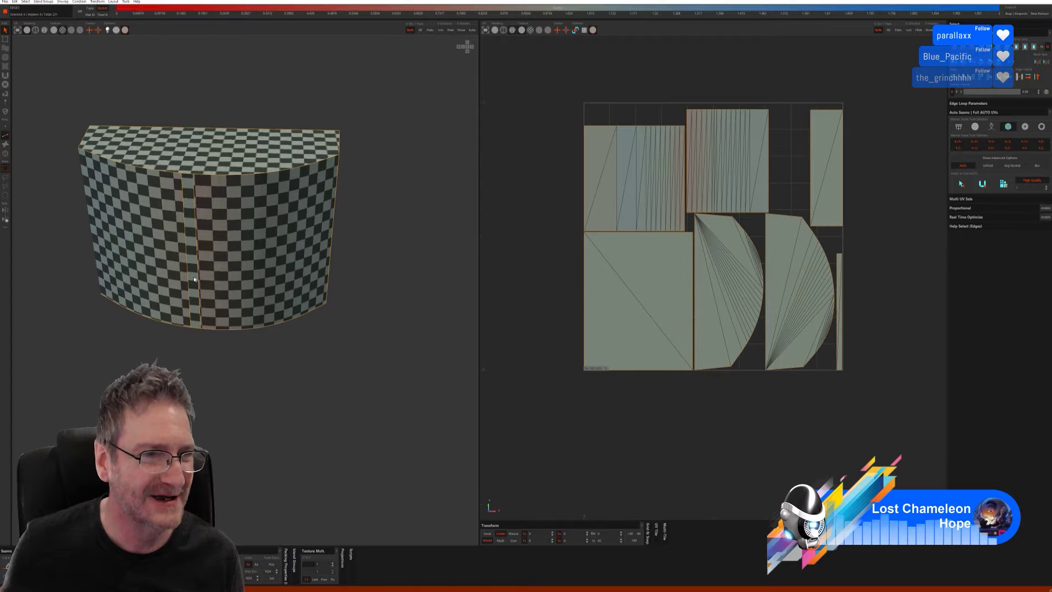
left_click(196, 252)
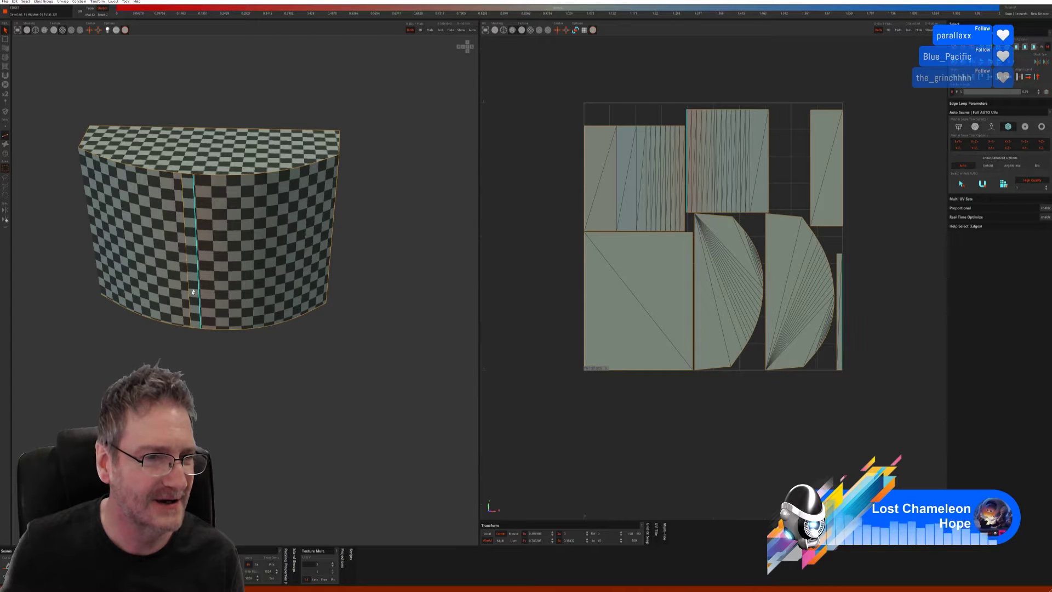
key("w")
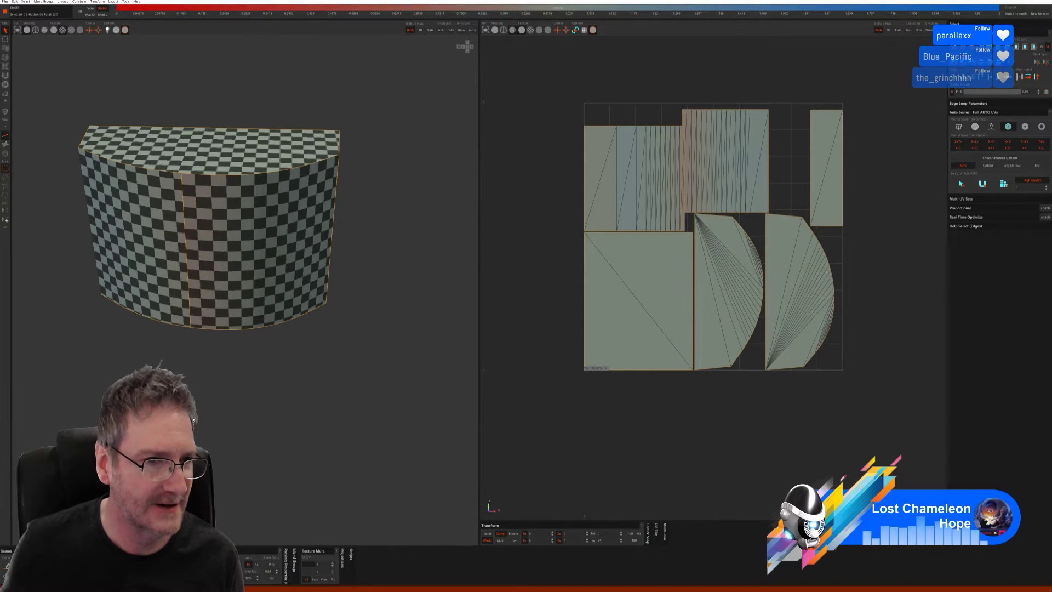
Step: Inspect the remaining seam on the curved front, and try slightly rescaling the welded curved UV island before undoing it
left_click_drag(181, 389, 209, 407, "alt")
left_click(191, 294)
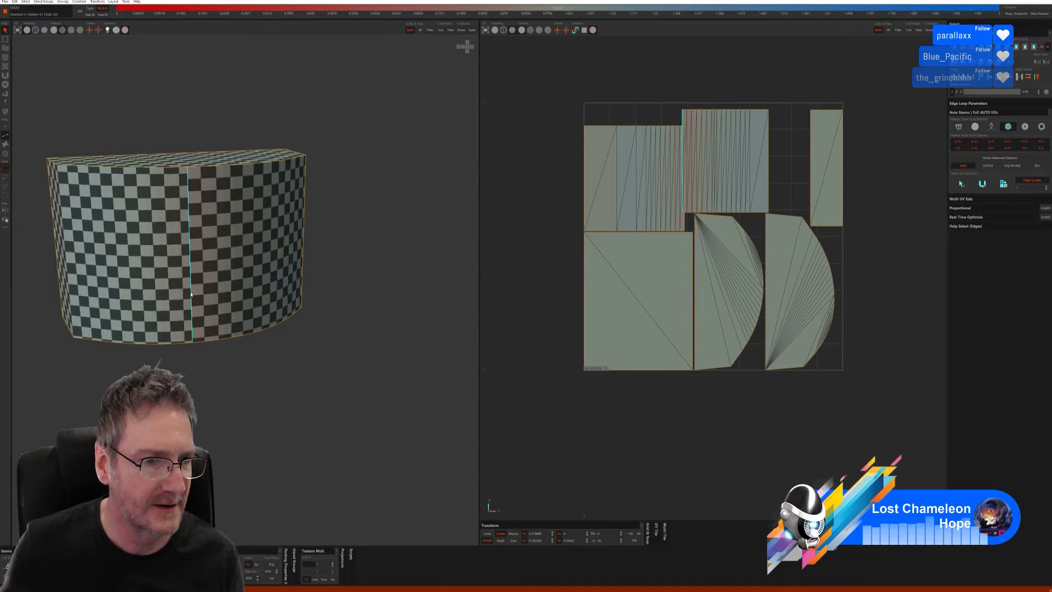
left_click(176, 389)
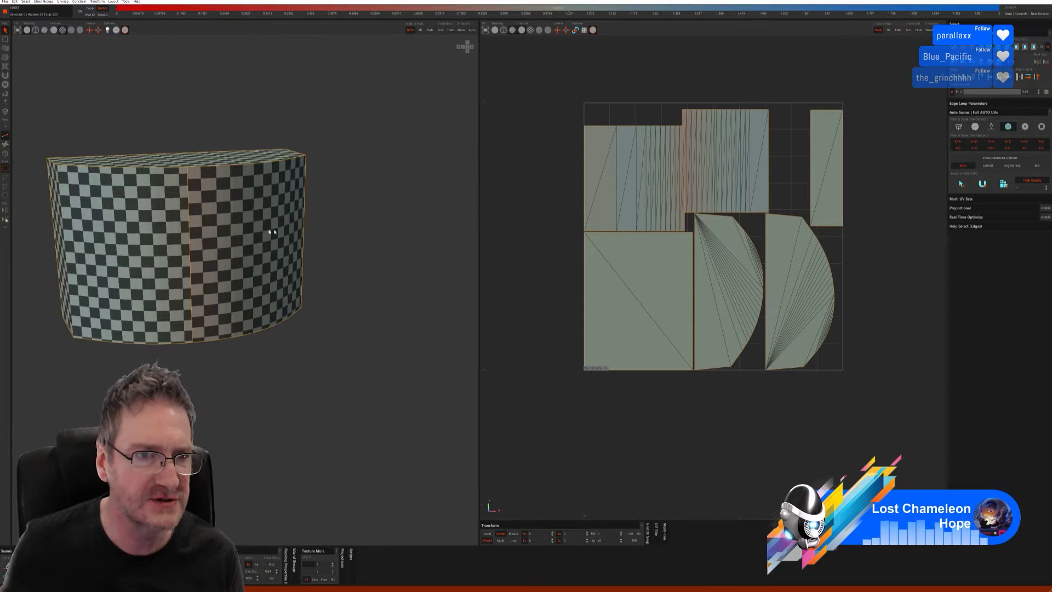
mouse_move(198, 409)
left_mouse_down("alt")
mouse_move(195, 435)
mouse_move(298, 364)
mouse_move(282, 393)
mouse_move(197, 400)
left_mouse_up("alt")
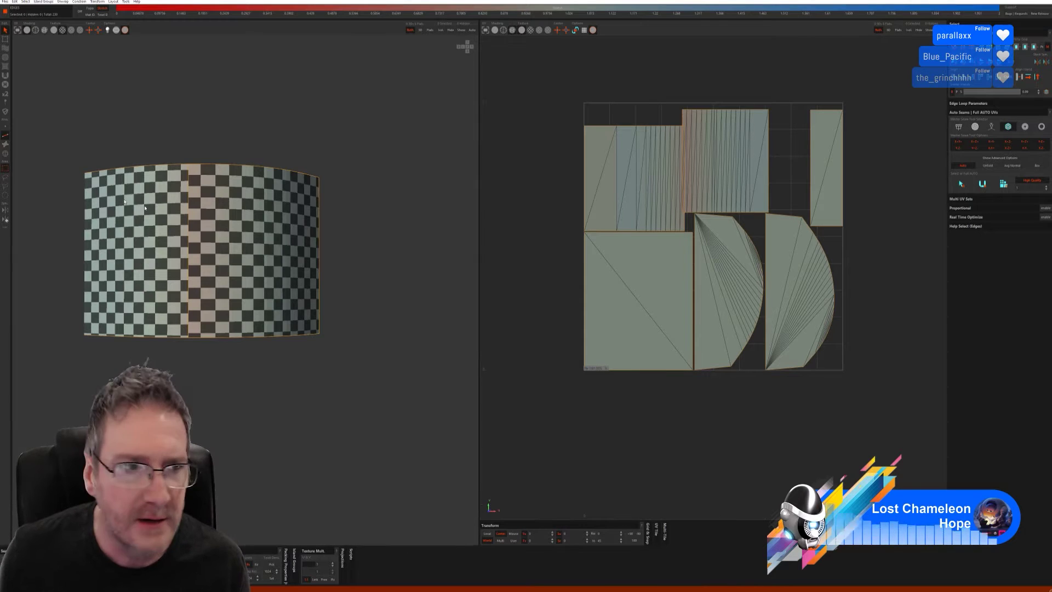
key("F4")
left_click(734, 156)
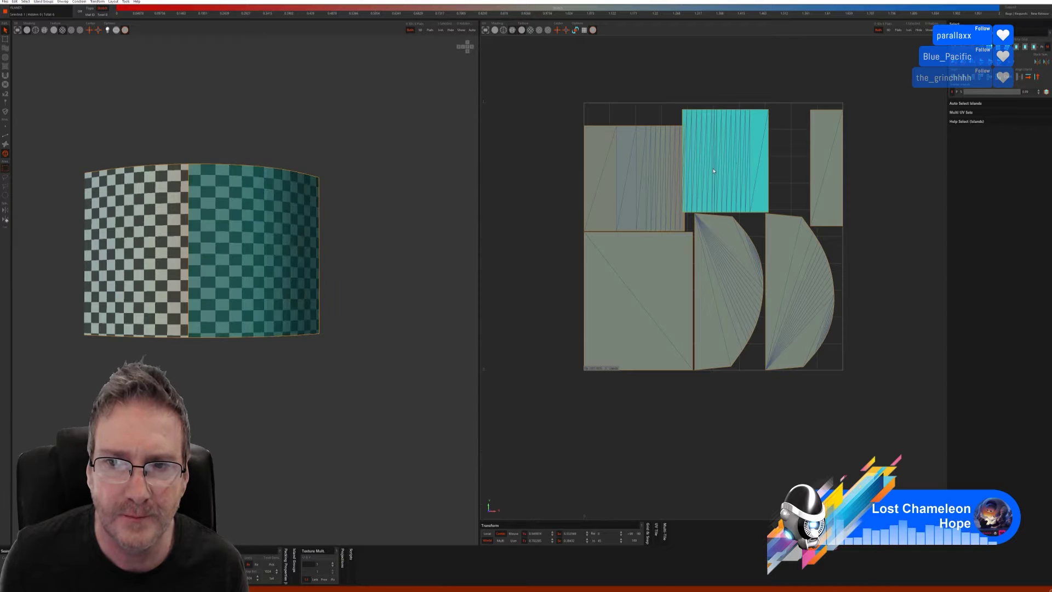
right_click_drag(714, 171, 713, 172)
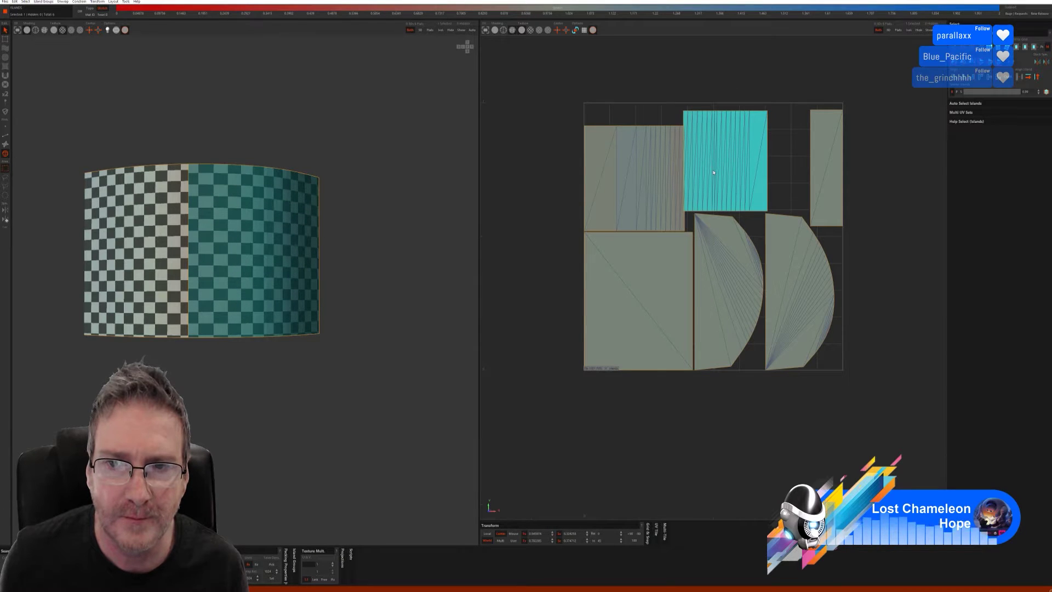
key("ctrl+z")
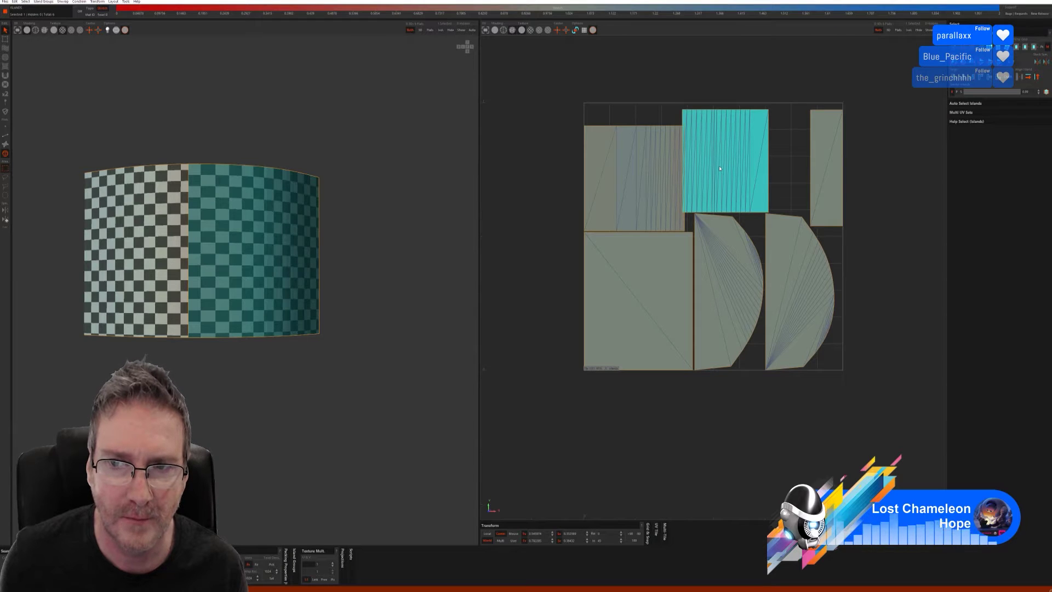
Step: Try to select the facing border edges of the two curved front islands as their shared seam
left_click(785, 159)
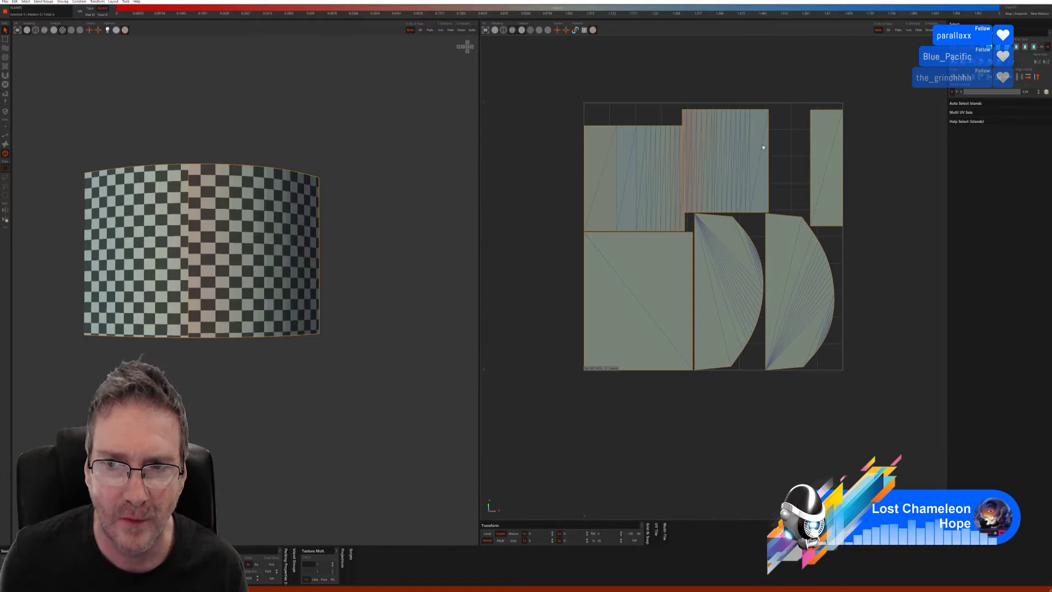
left_click(683, 118)
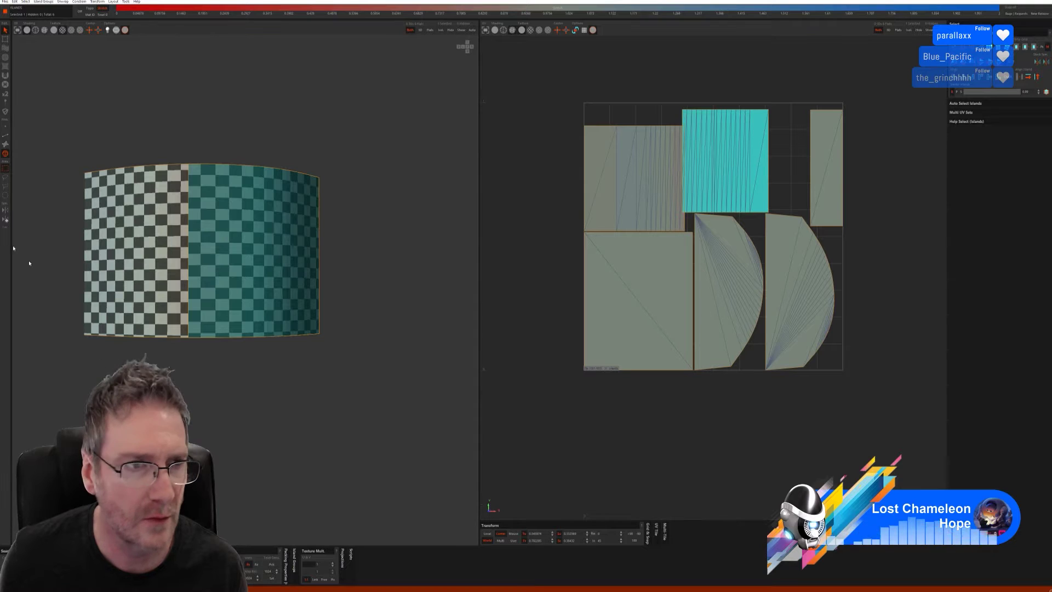
left_click(5, 136)
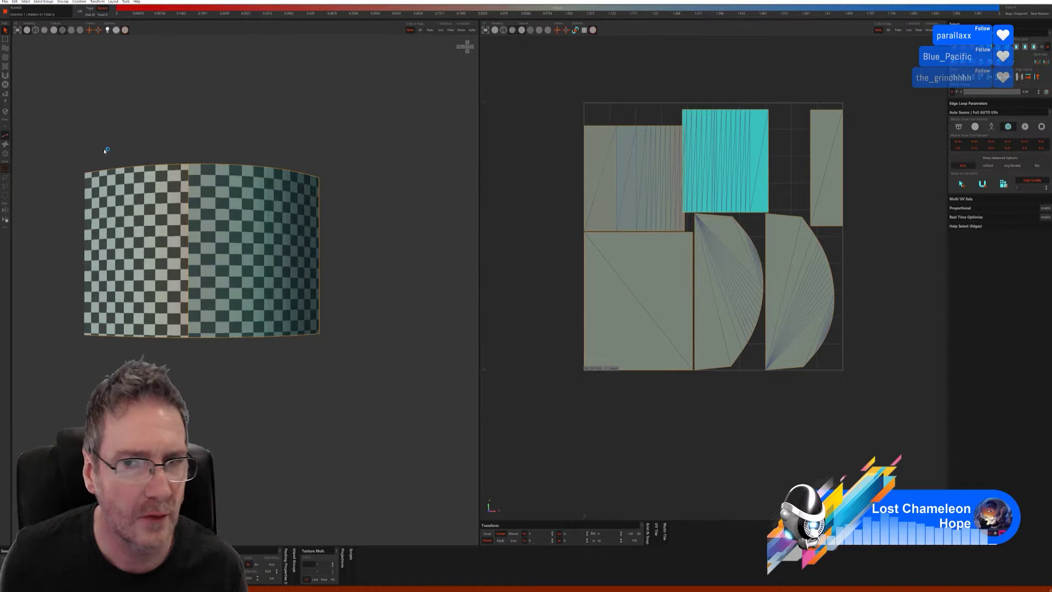
left_click(683, 119)
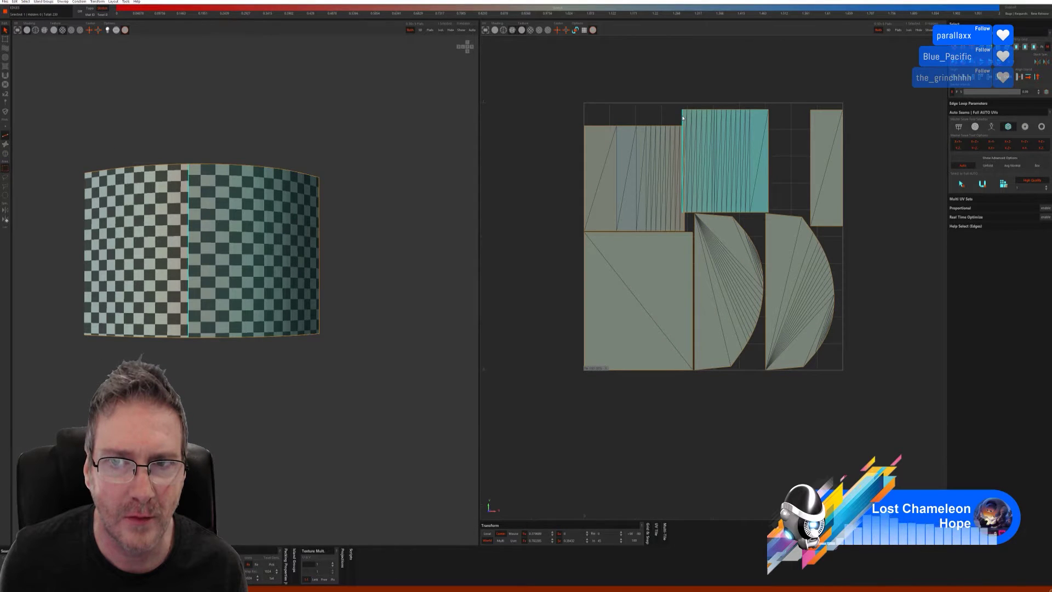
left_click(684, 230, "shift")
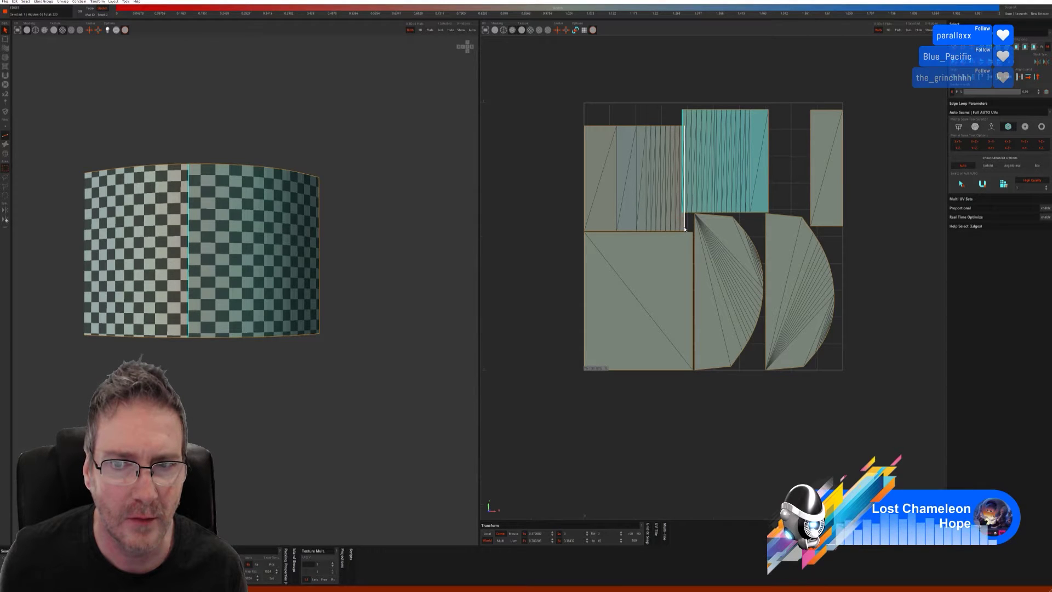
key("ctrl+z")
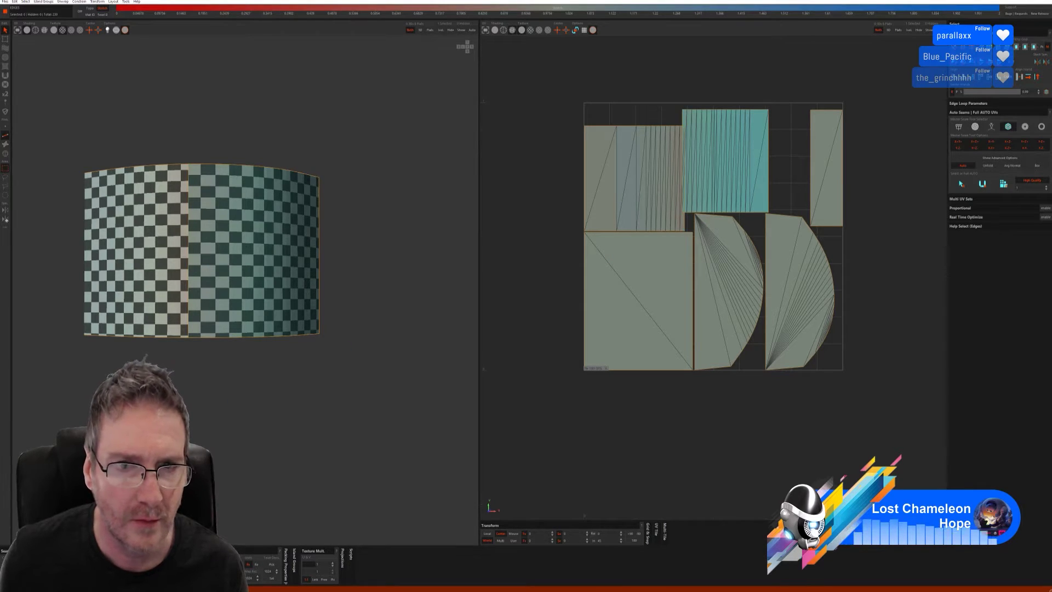
Step: Undo the plinth's weld, packing and box-style seam cuts, back to its original uncut UVs
key("ctrl+z")
key("ctrl+z")
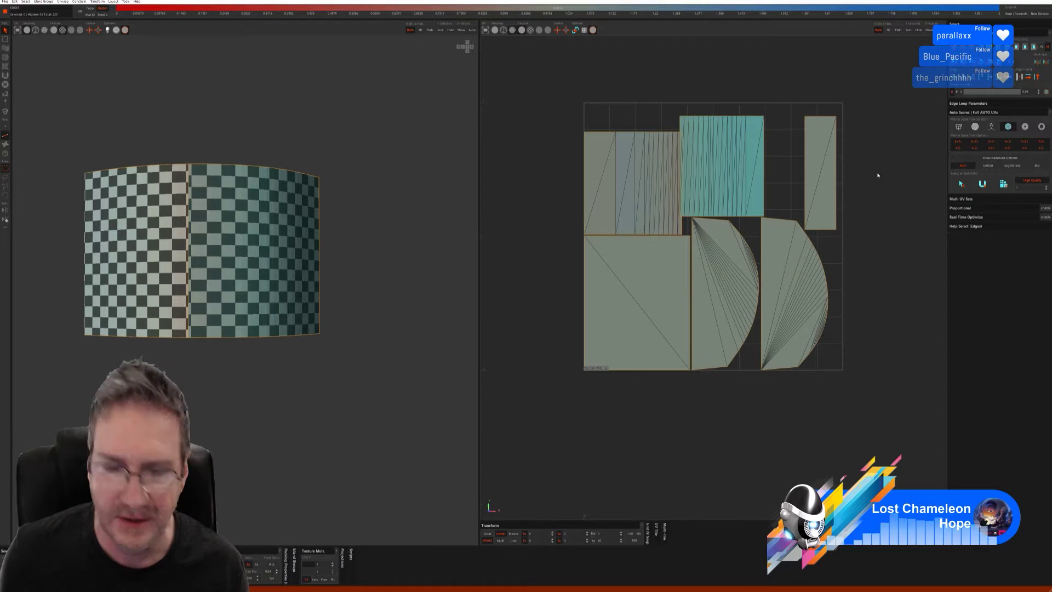
key("ctrl+z")
key("ctrl+z")
key("ctrl+z")
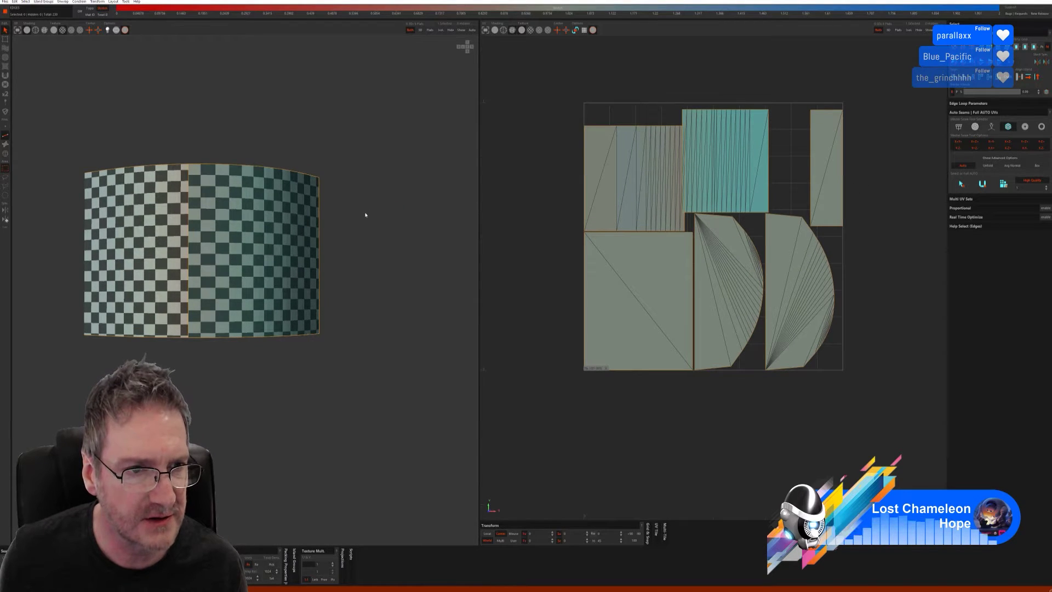
key("ctrl+z")
key("ctrl+y")
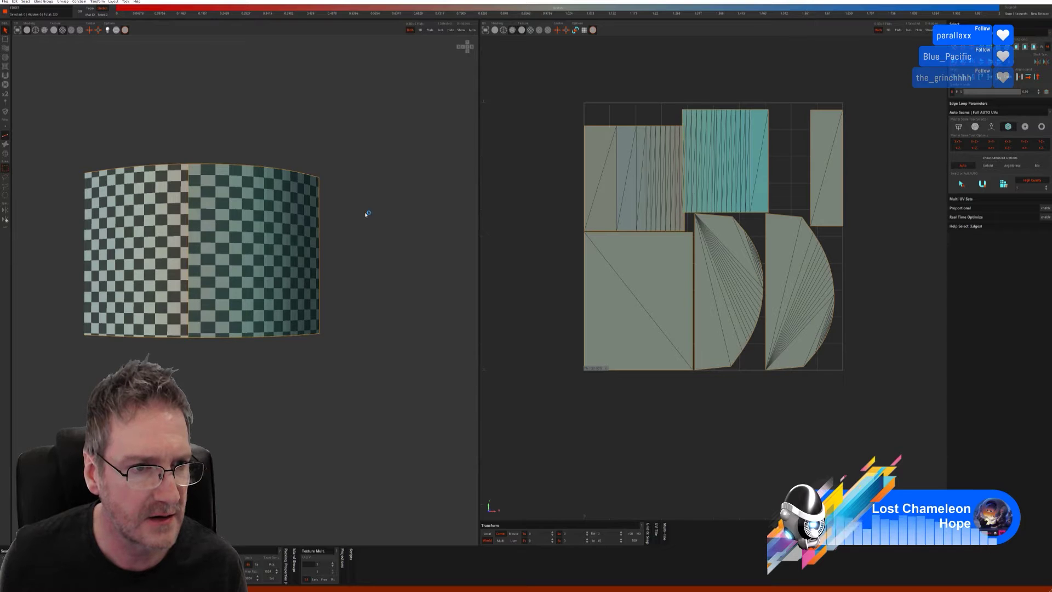
key("ctrl+z")
key("ctrl+y")
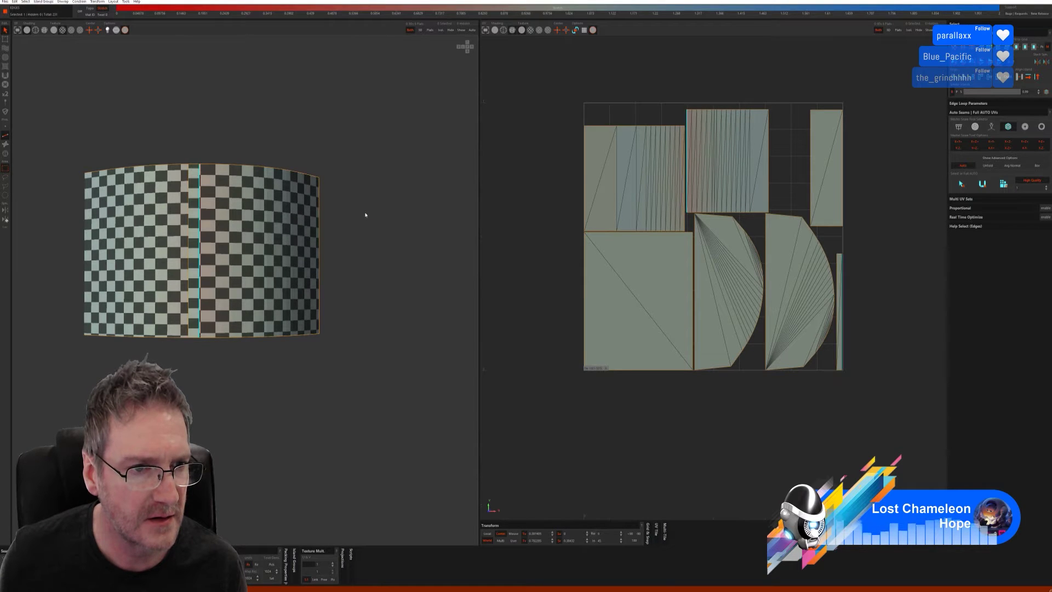
key("ctrl+z")
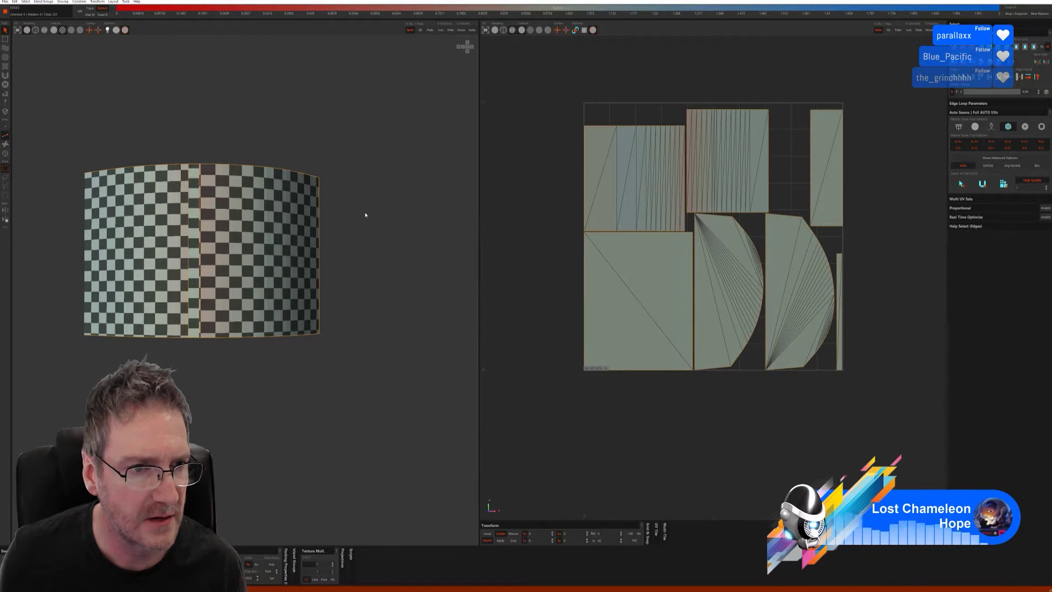
key("ctrl+z")
key("ctrl+z")
key("ctrl+z")
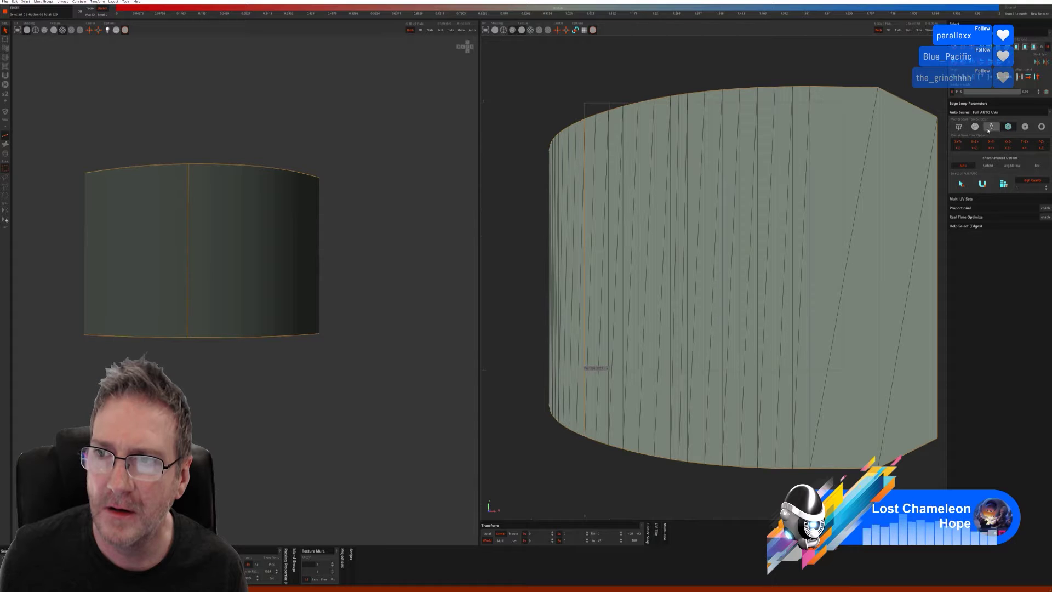
Step: Quit RizomUV without saving the plinth's changes and dismiss the bridge warning in 3ds Max
left_click(991, 126)
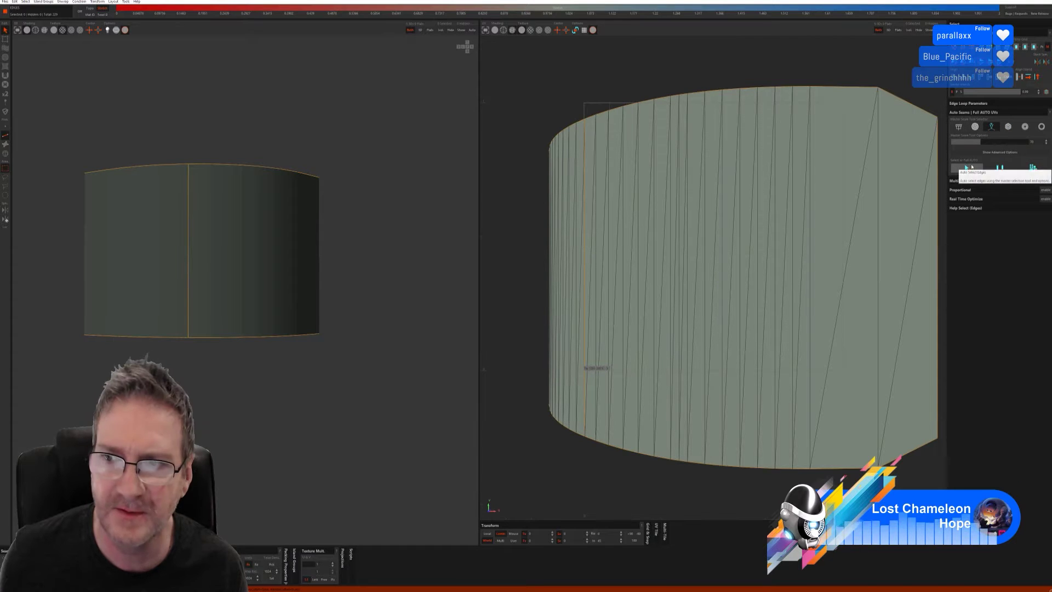
mouse_move(375, 246)
middle_mouse_down()
mouse_move(384, 265)
mouse_move(402, 270)
mouse_move(477, 251)
mouse_move(435, 237)
mouse_move(379, 250)
middle_mouse_up()
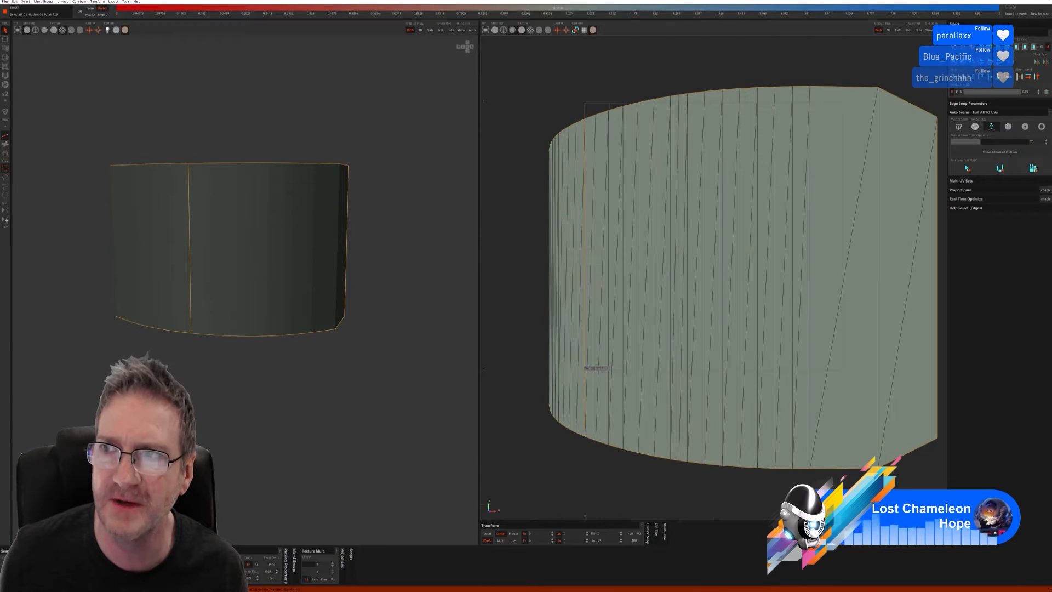
key("alt+F4")
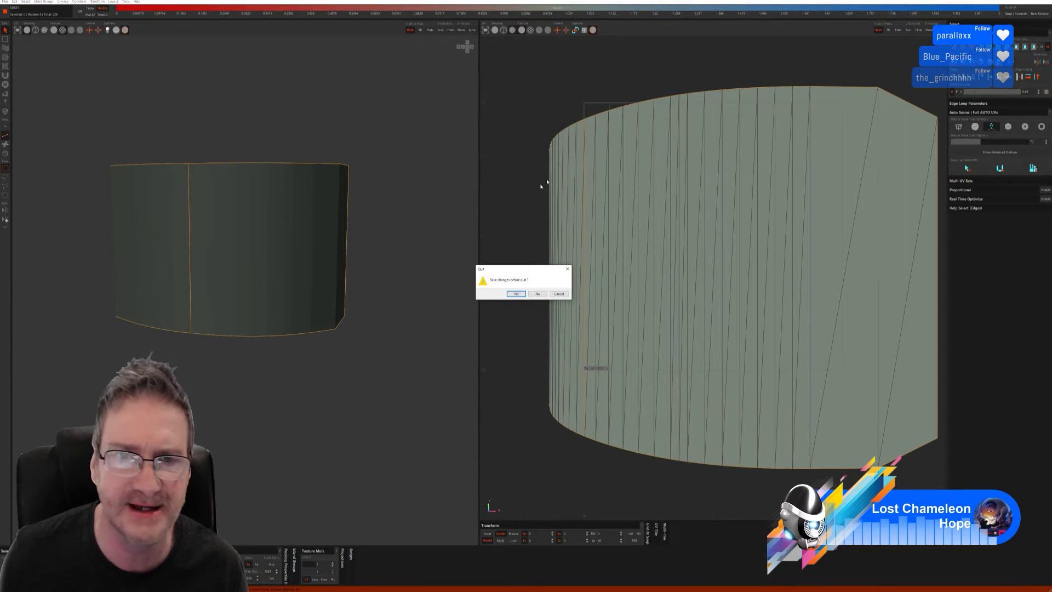
left_click(538, 294)
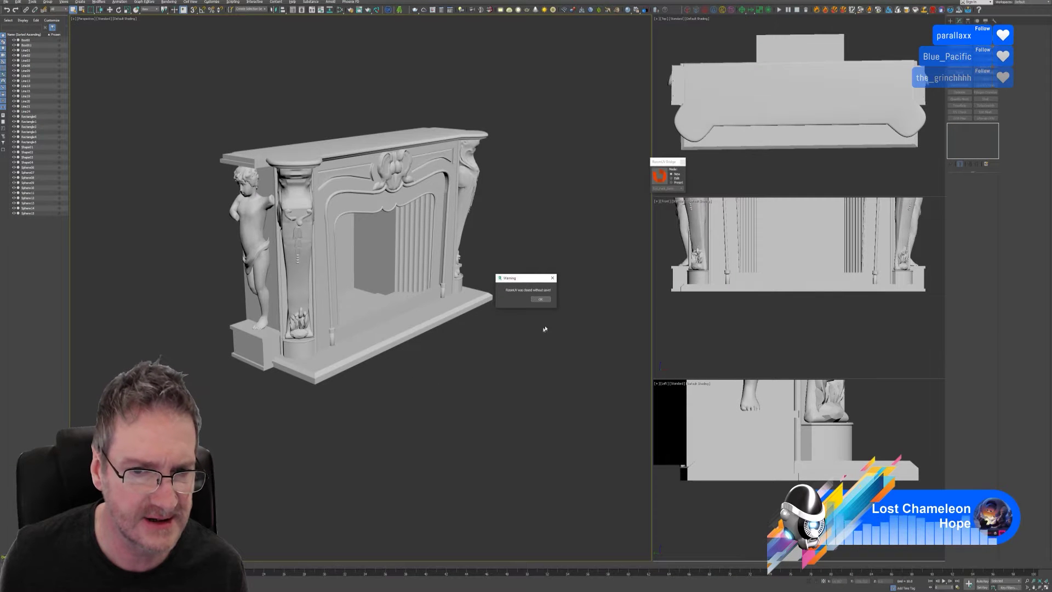
left_click(540, 299)
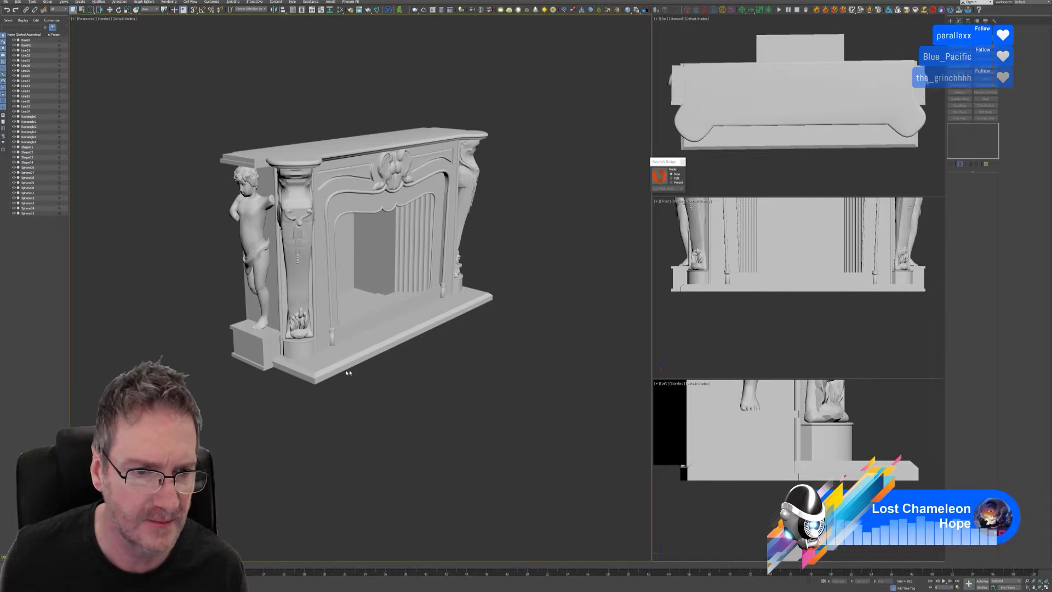
Step: Isolate the curved plinth beneath the fireplace's ornate front column and get a closer view of it
left_click(300, 348)
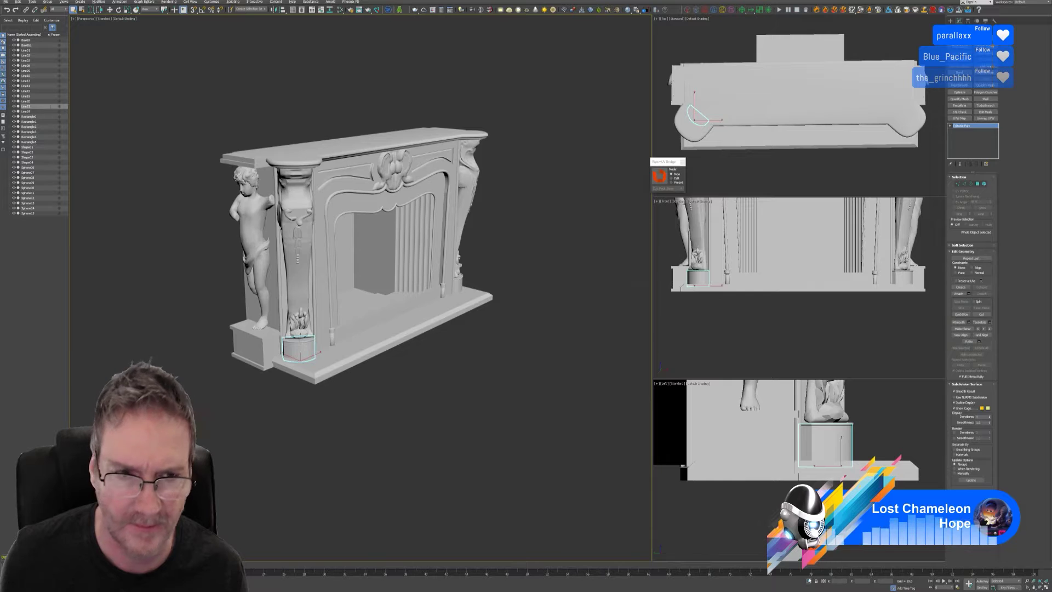
key("alt+q")
middle_click_drag(406, 451, 380, 421, "alt")
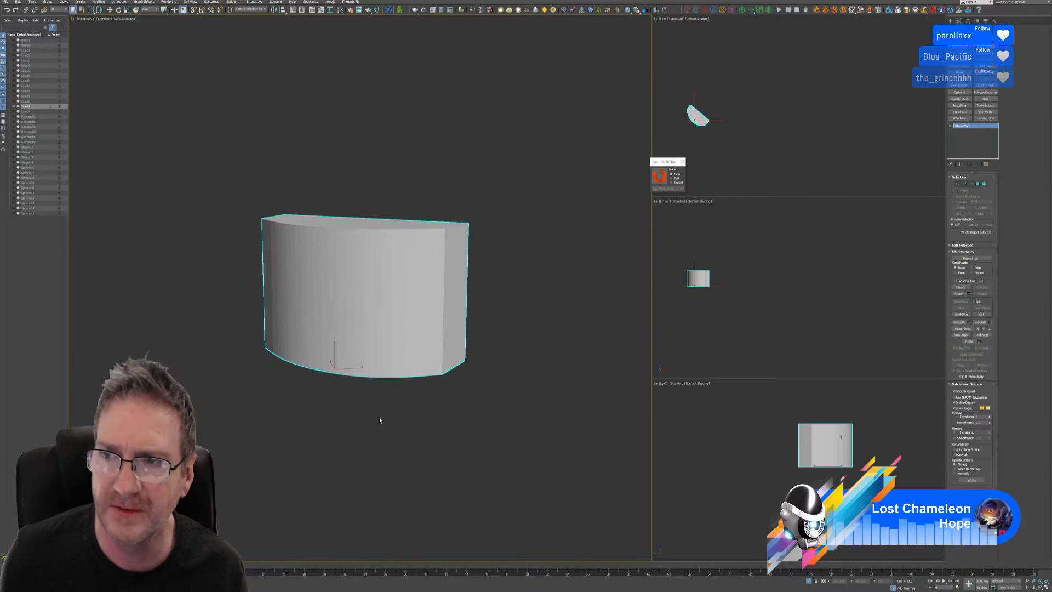
Step: Load the UVW Remove utility and try to strip the UVW mapping from the curved plinth
left_click(993, 21)
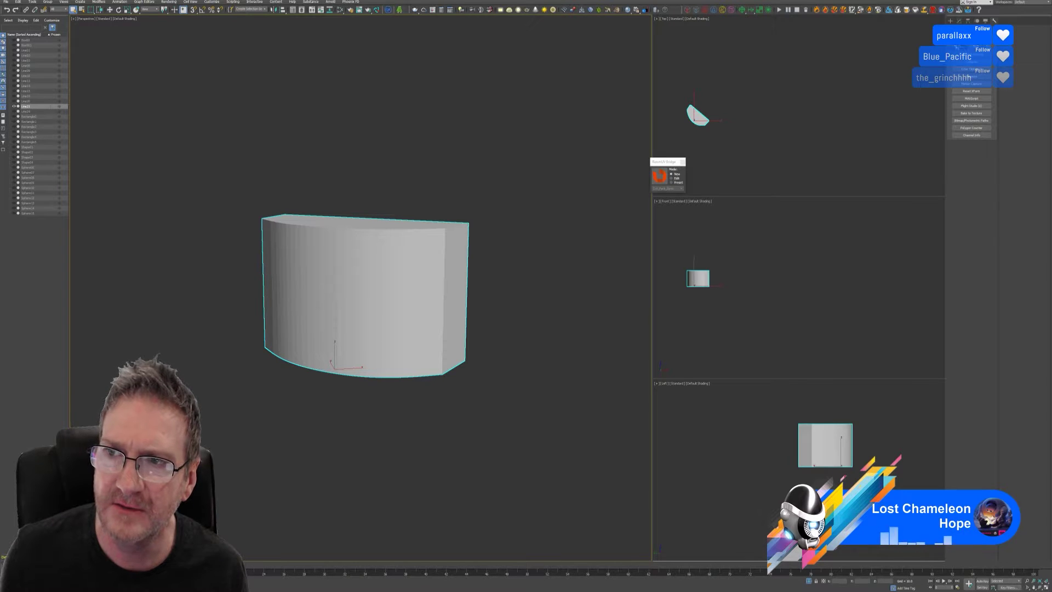
left_click(961, 47)
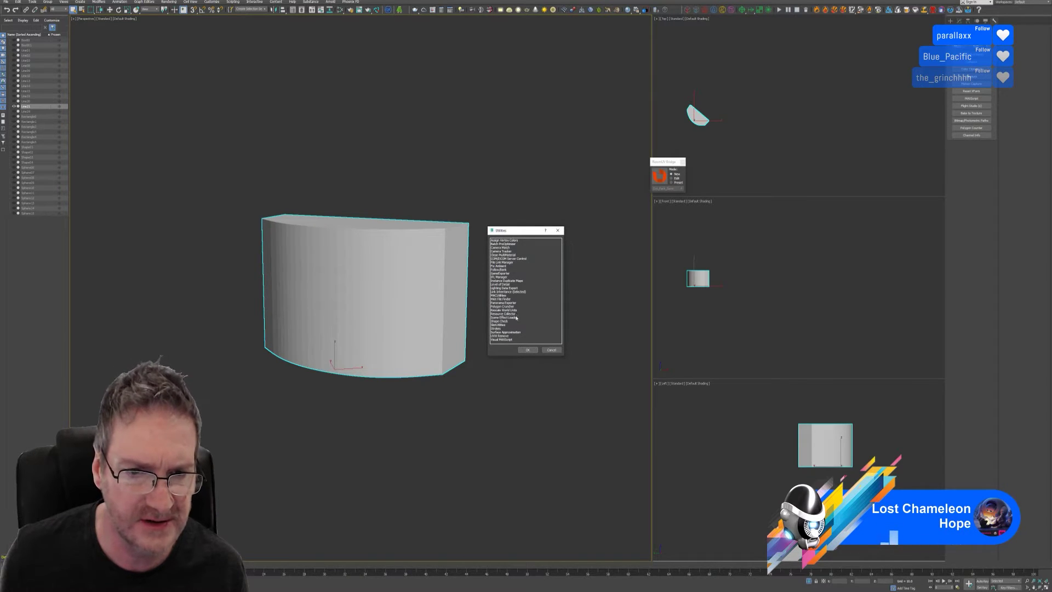
left_click(502, 336)
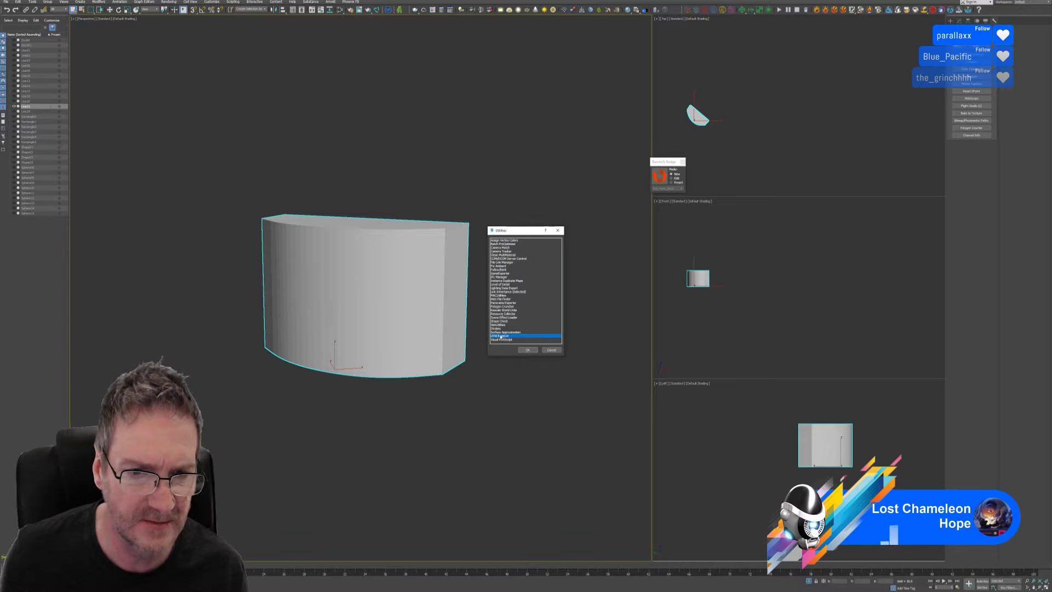
left_click(528, 350)
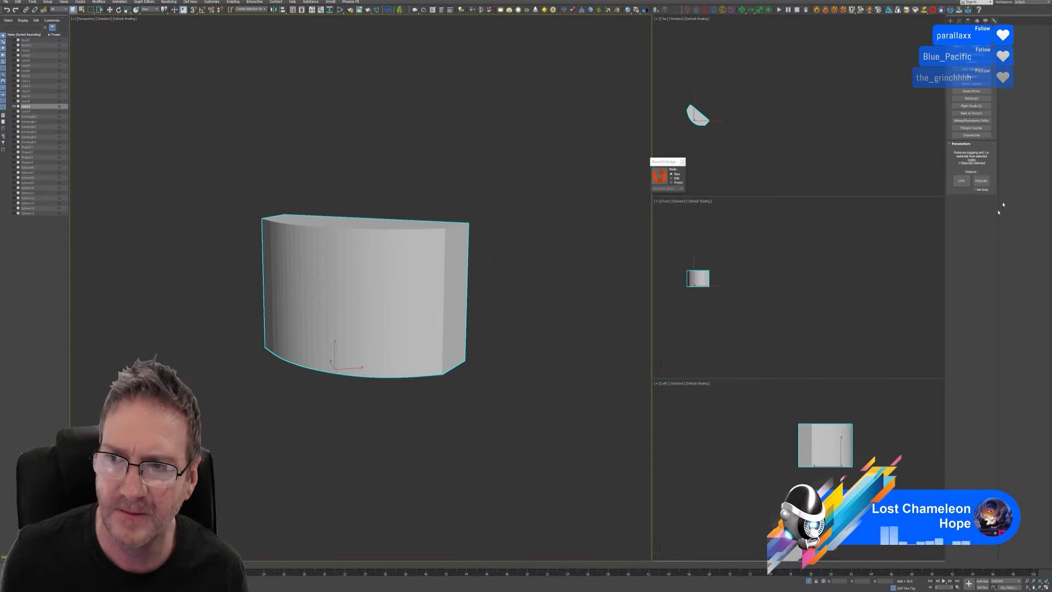
left_click(963, 181)
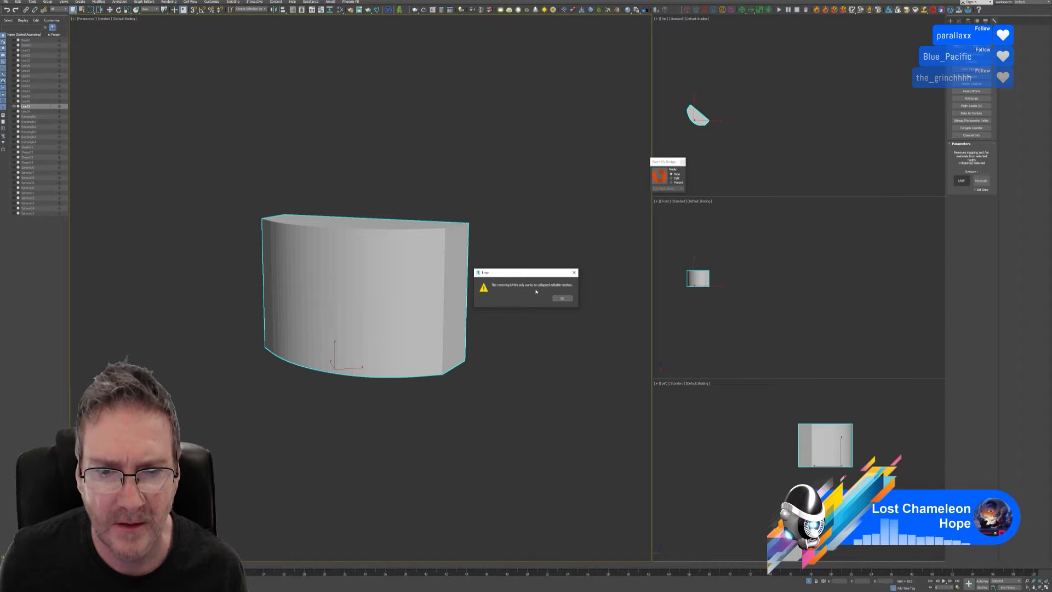
left_click(562, 298)
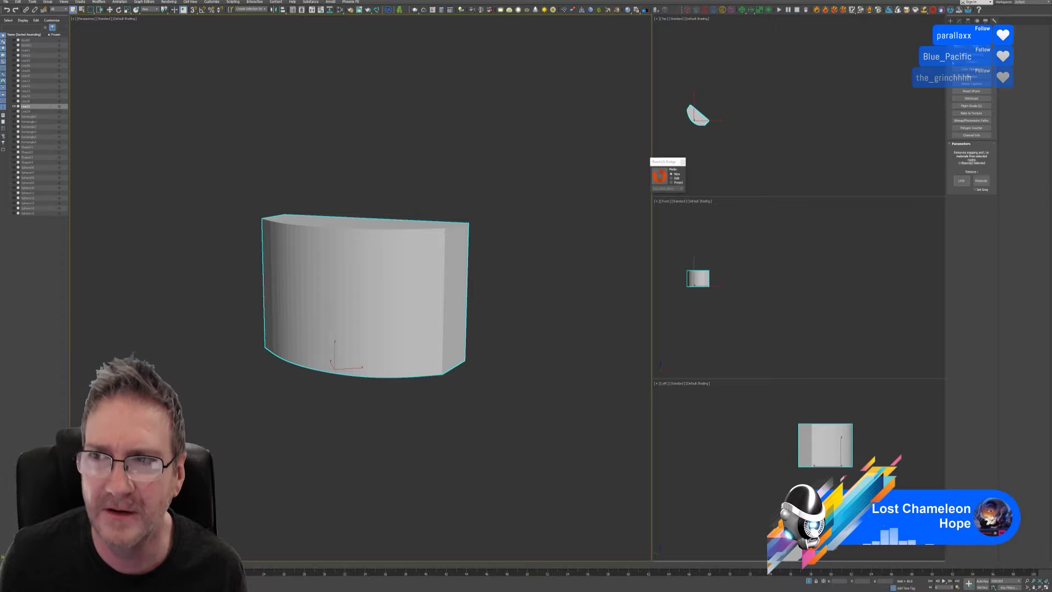
Step: Convert the plinth to an Editable Mesh and remove its UVW mapping with the UVW Remove utility
left_click(959, 21)
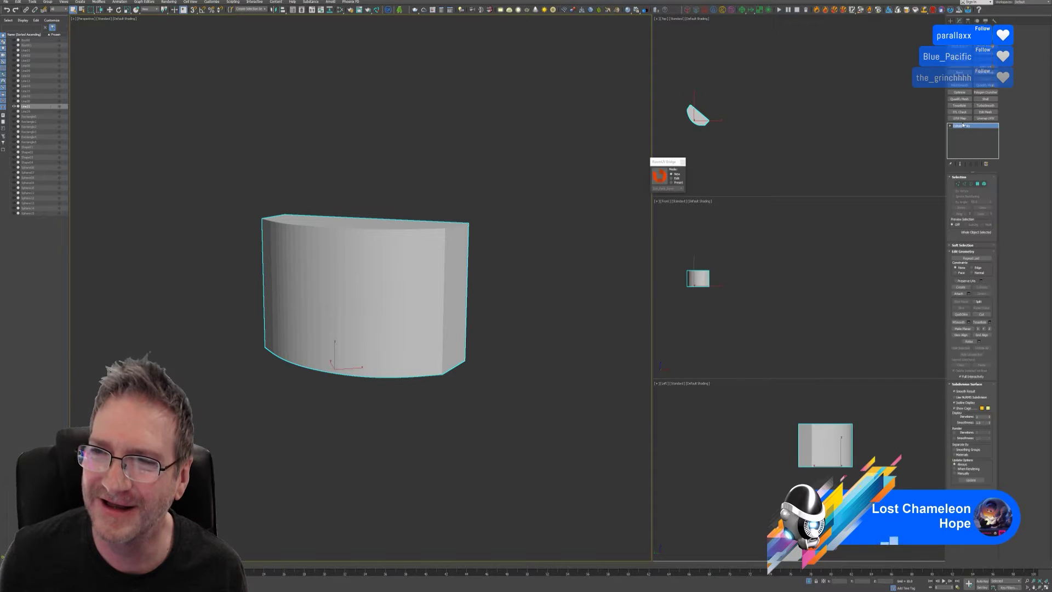
right_click(967, 127)
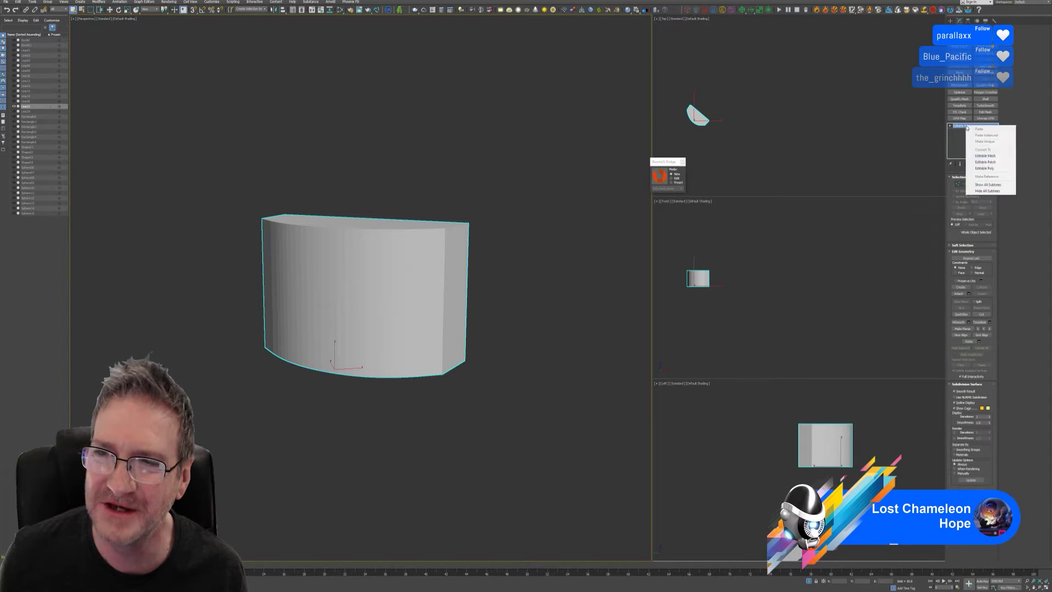
left_click(986, 162)
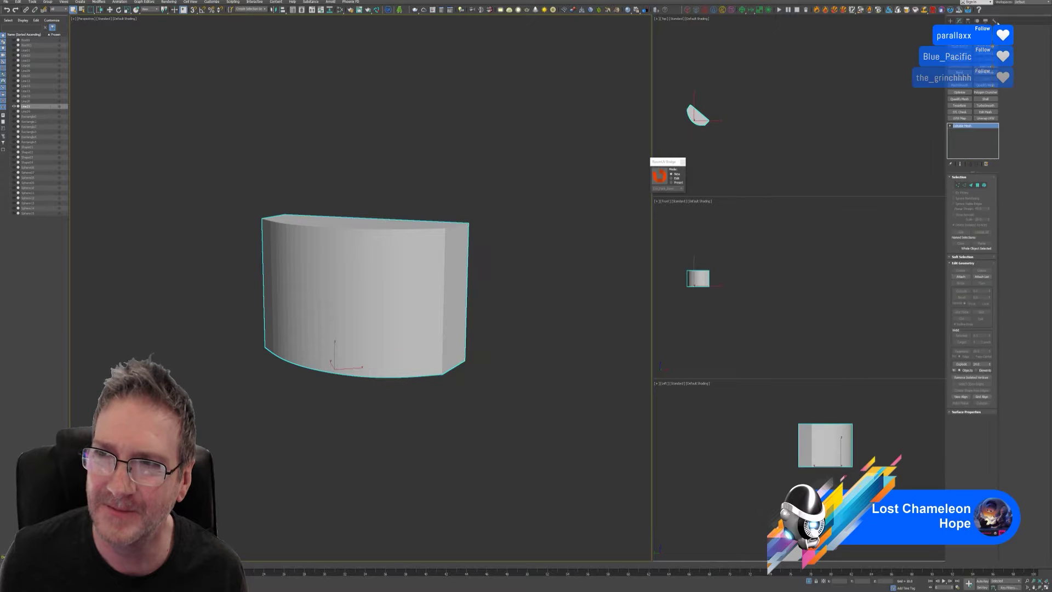
left_click(994, 21)
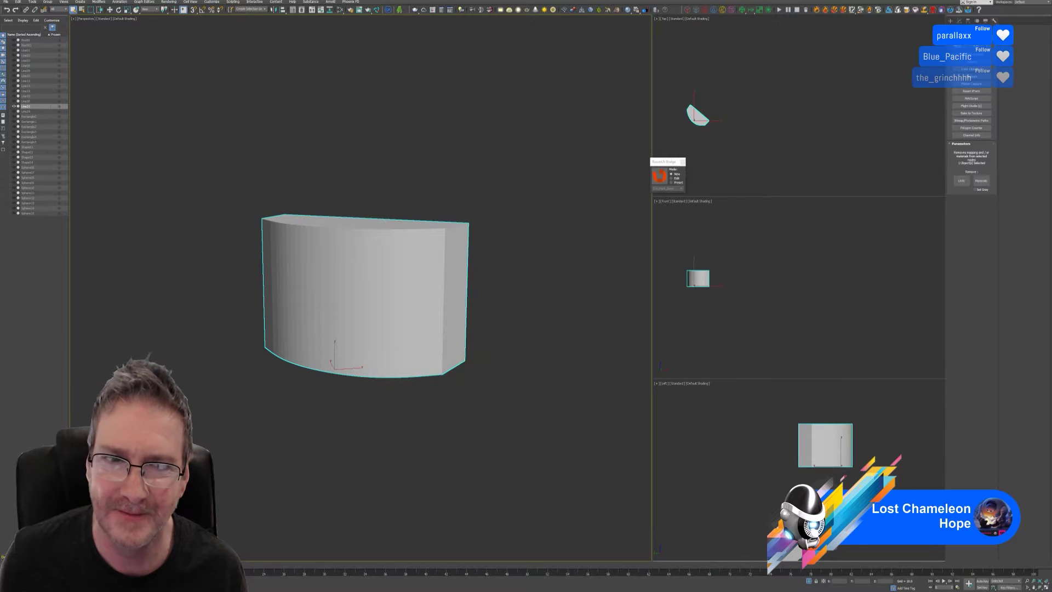
left_click(963, 182)
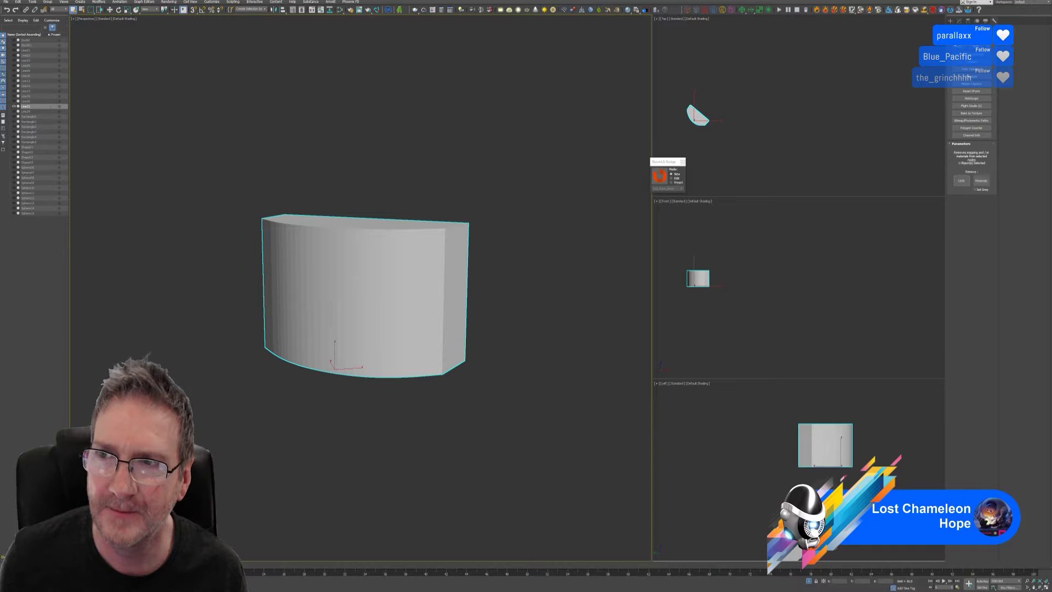
left_click(960, 21)
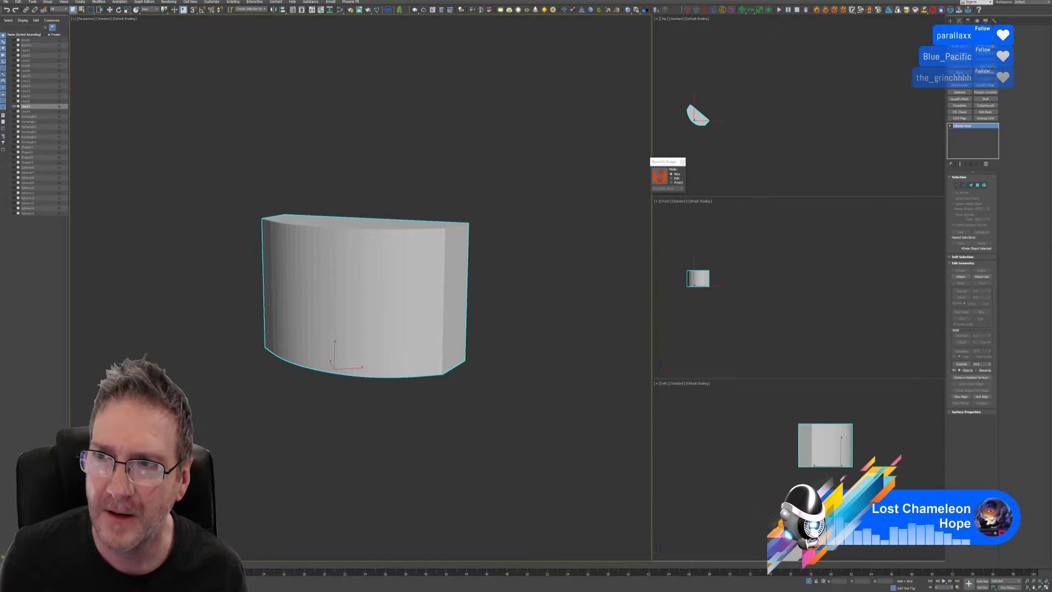
left_click(994, 21)
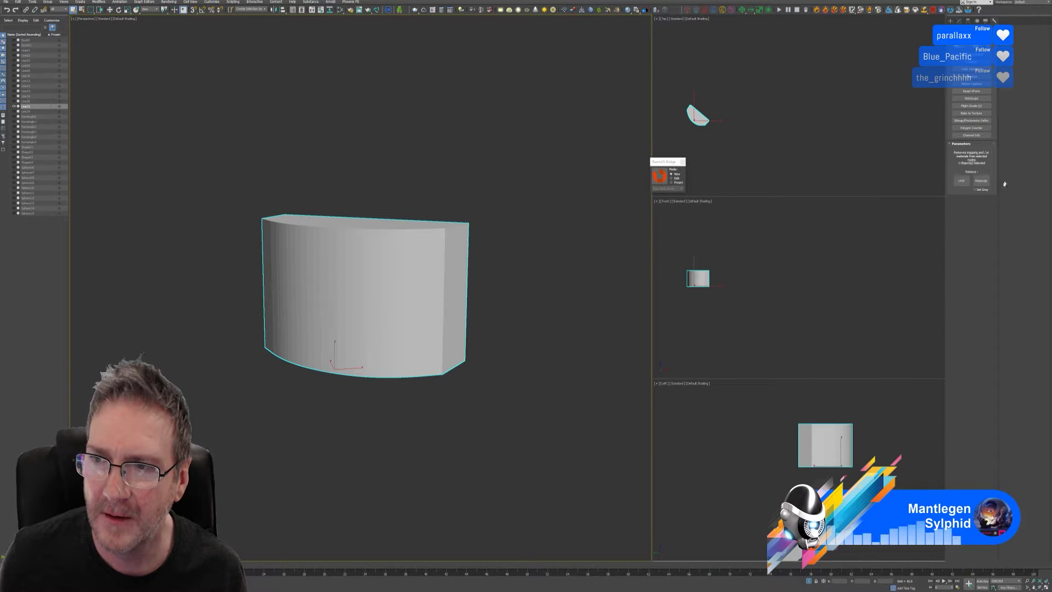
left_click(962, 180)
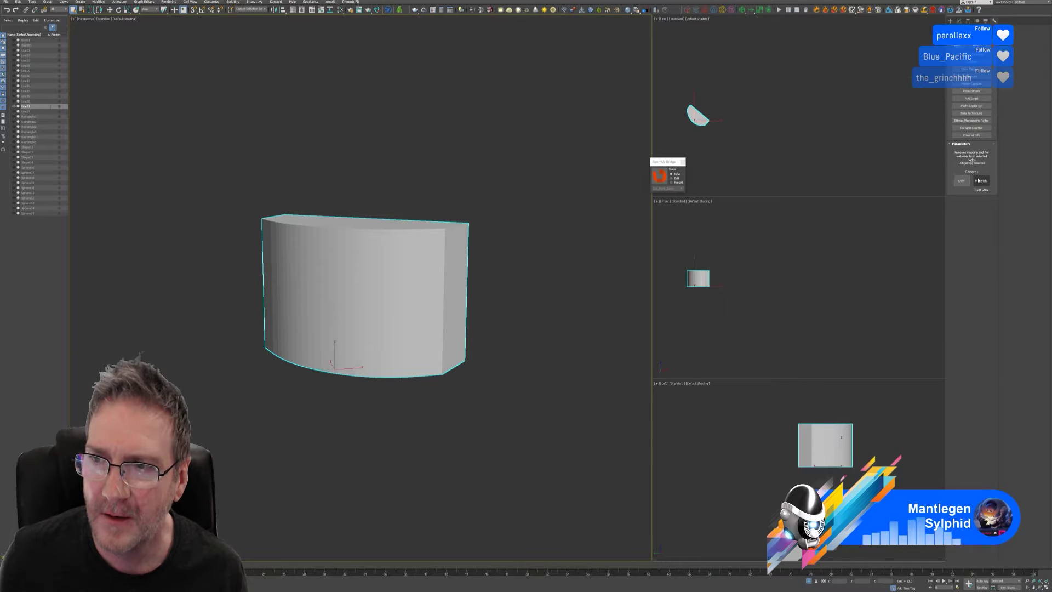
Step: Convert the plinth back to an Editable Poly and send it to RizomUV through the bridge
left_click(960, 21)
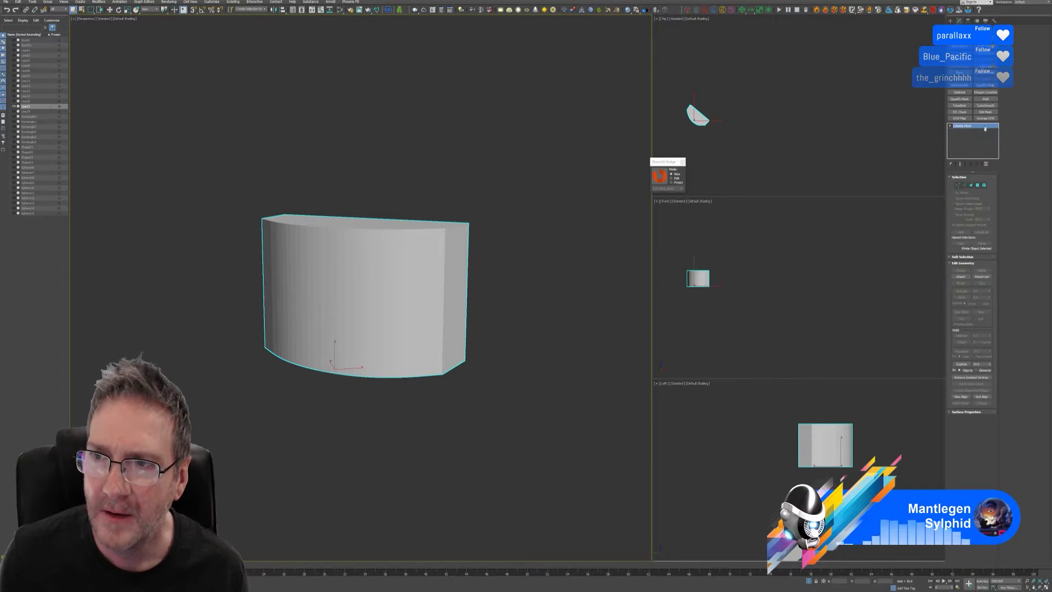
right_click(968, 128)
left_click(983, 164)
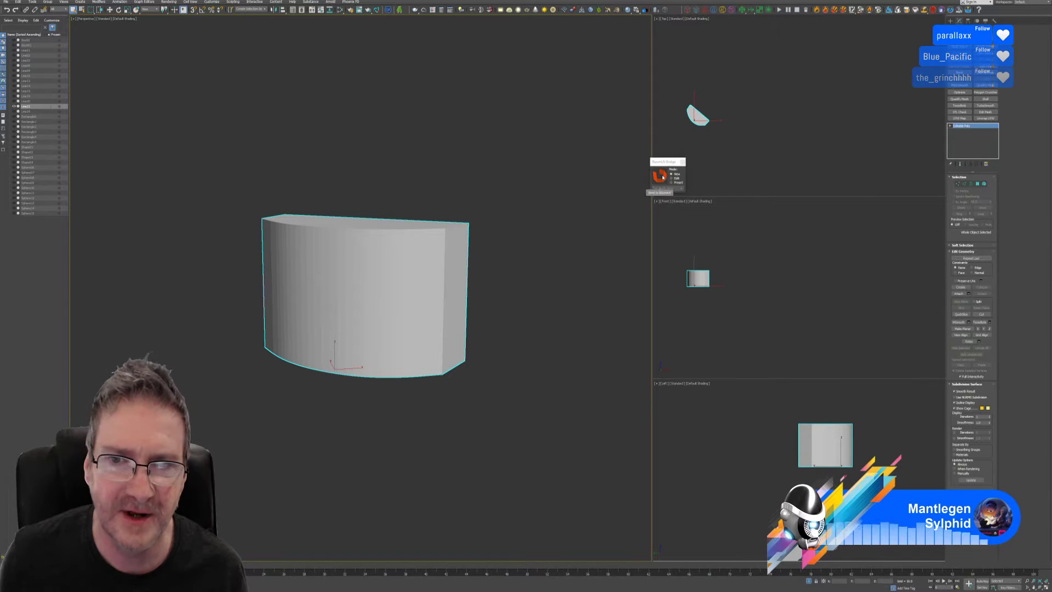
left_click(518, 216)
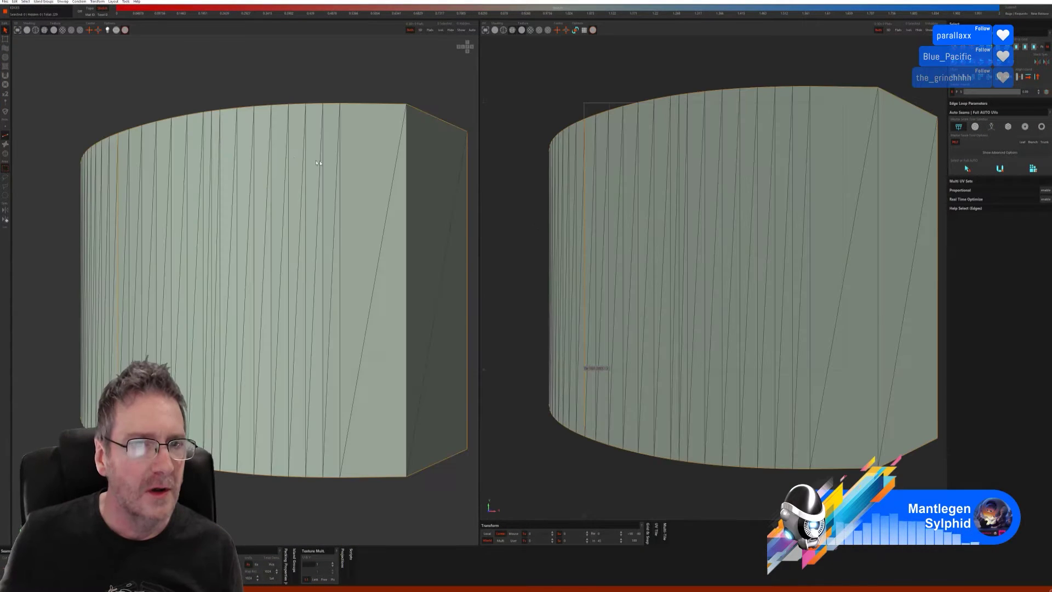
Step: Shade the plinth without its wireframe in the 3D view and inspect the seam on its curved front
left_click(36, 29)
left_click(63, 32)
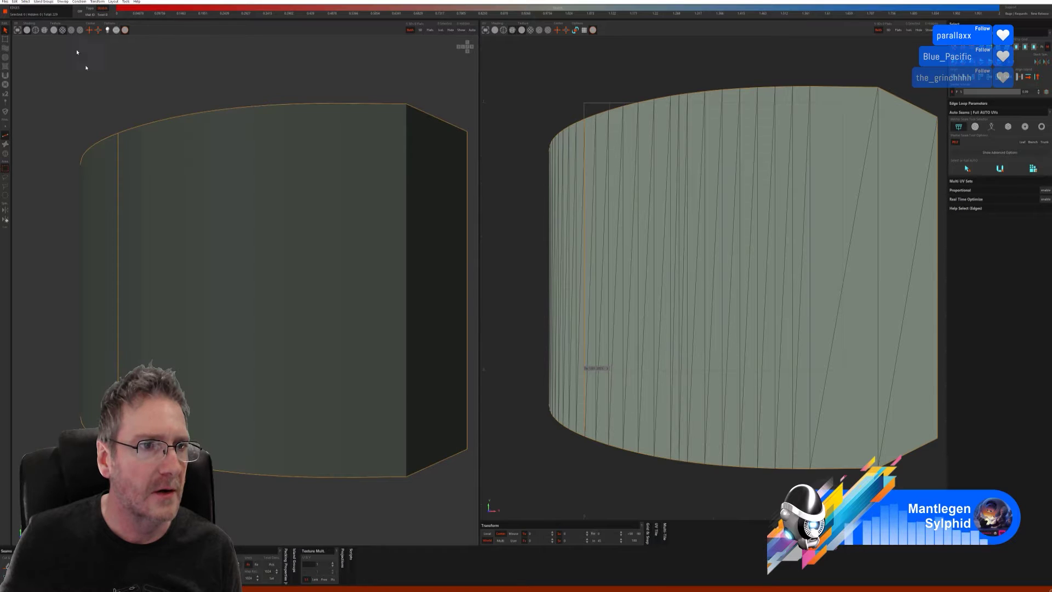
left_click_drag(134, 149, 253, 208, "alt")
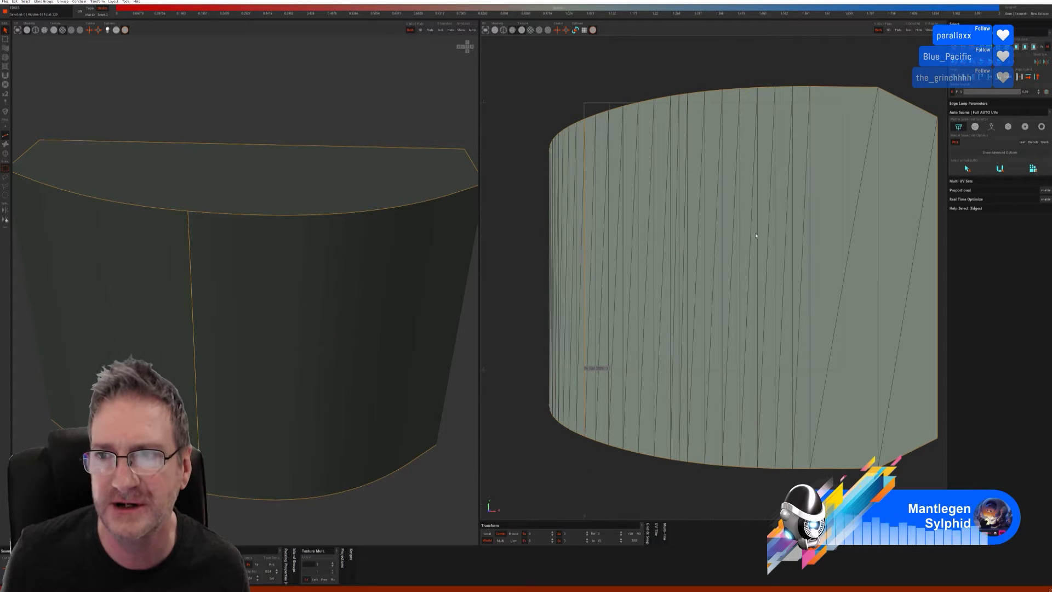
Step: Try a different automatic seam method to cut and unwrap the plinth, and check the vertical seam on its curved front
left_click(991, 128)
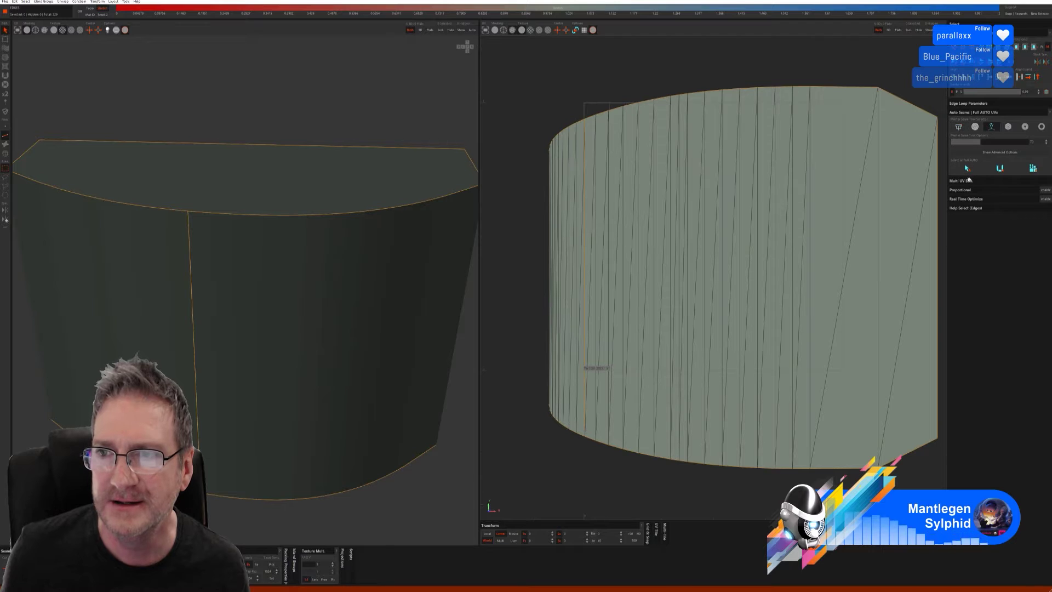
left_click(999, 168)
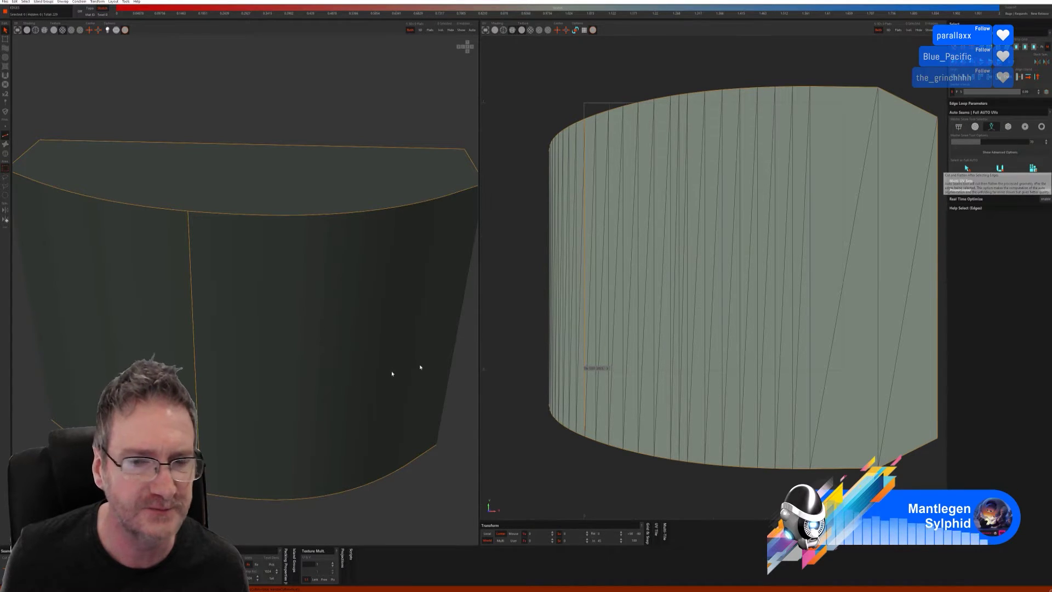
left_click(1000, 169)
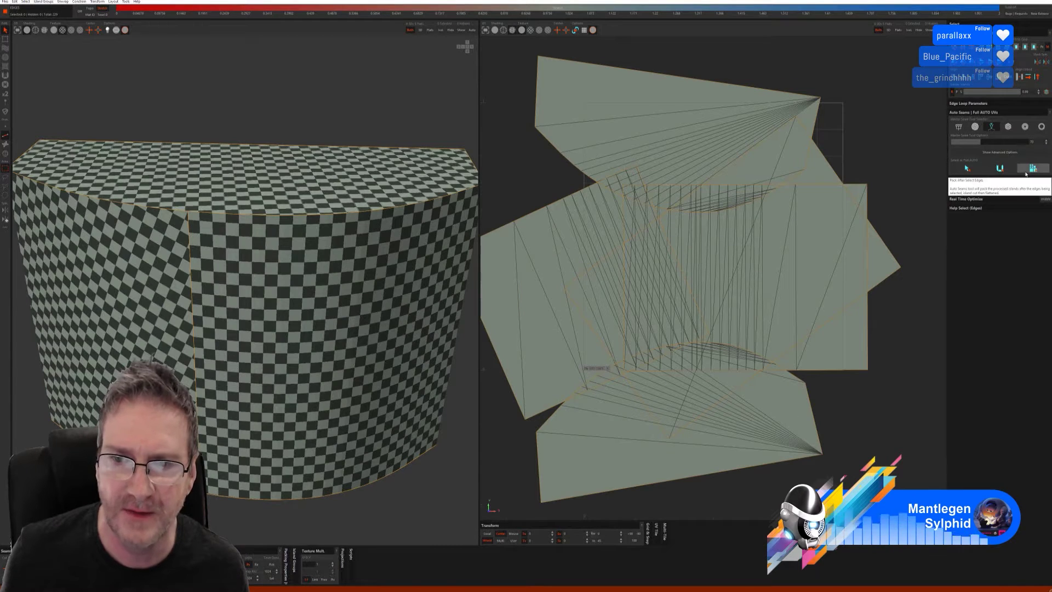
left_click(194, 361)
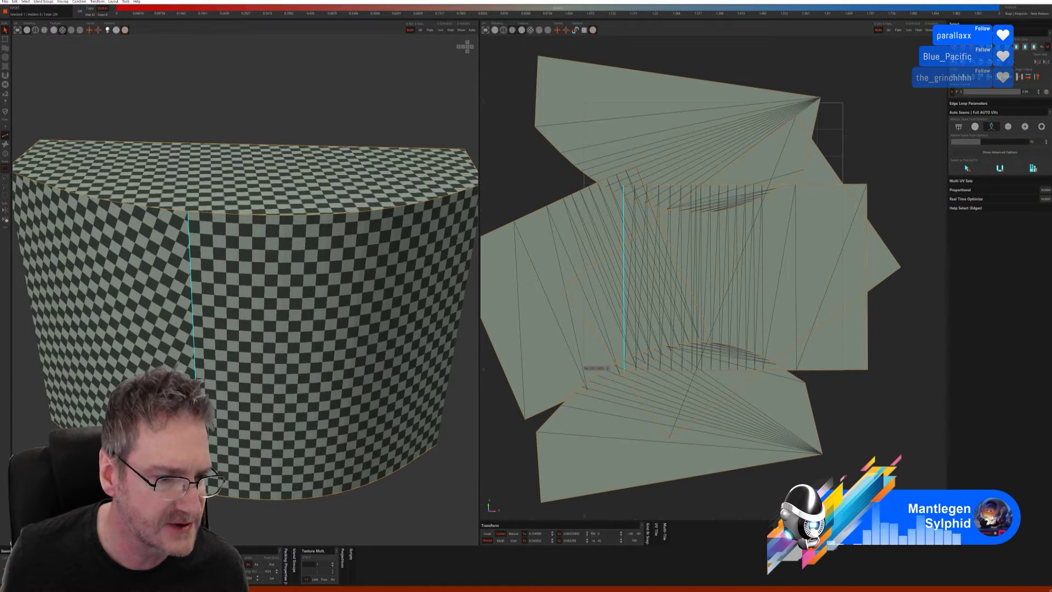
key("ctrl+z")
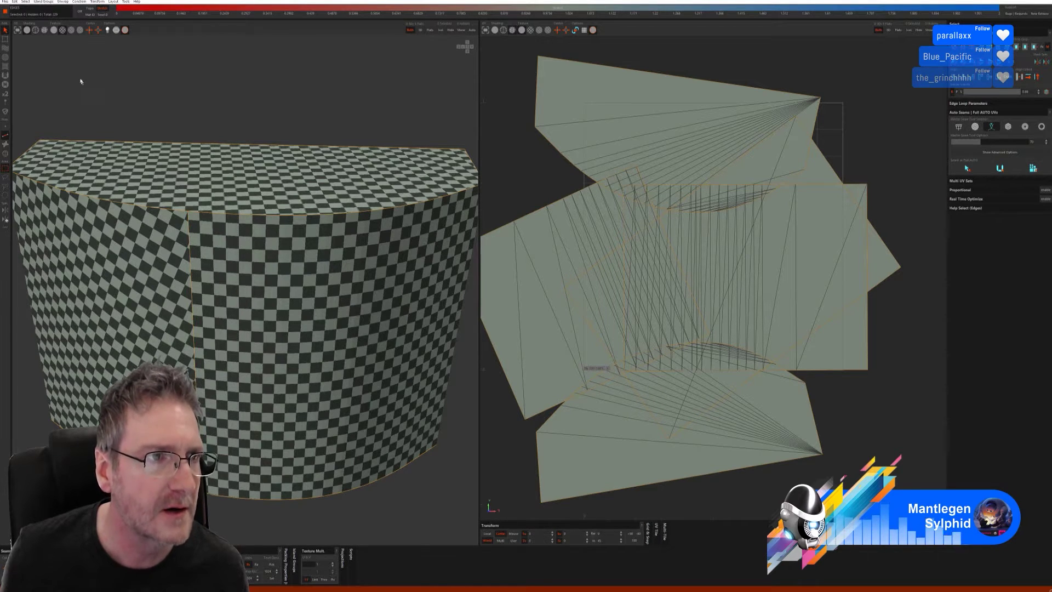
Step: Quit RizomUV without saving the plinth's new unwrap and dismiss the bridge warning in 3ds Max
key("alt+F4")
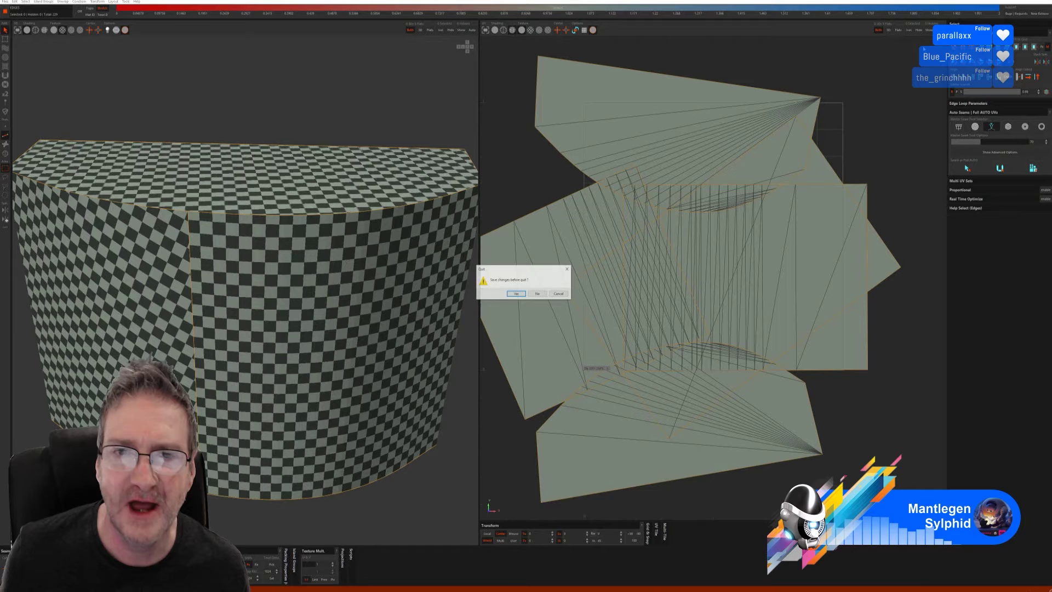
left_click(537, 294)
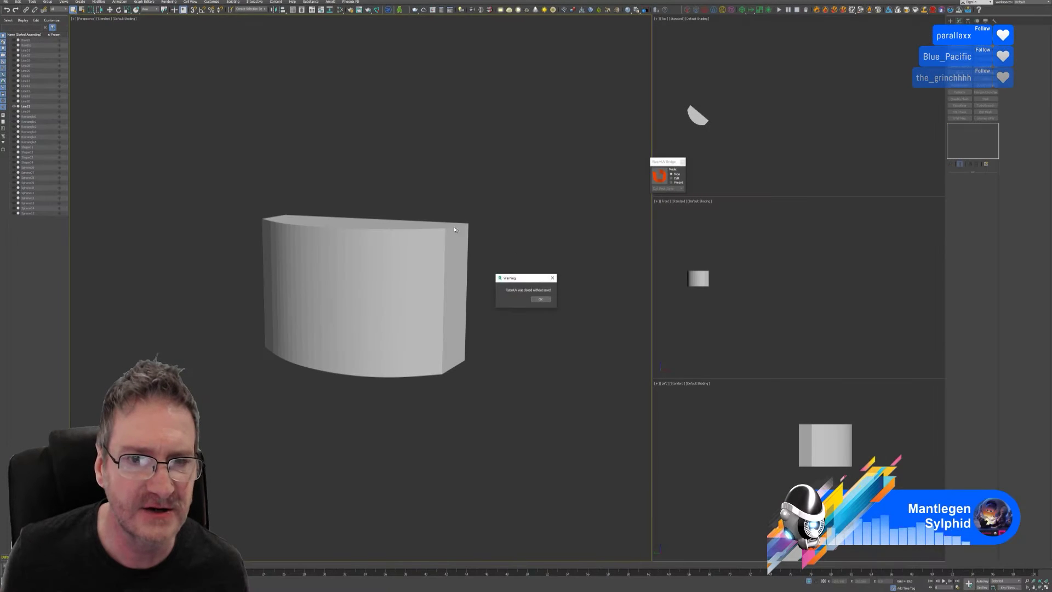
left_click(538, 299)
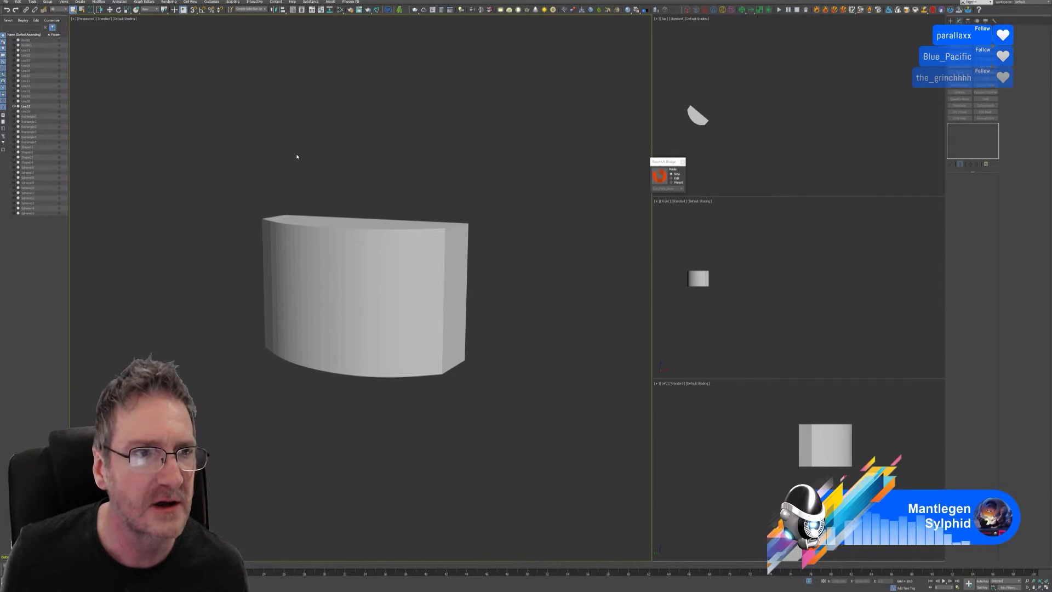
Step: Try a UVW Map modifier with Box mapping fitted to the plinth, and remove the modifier again
left_click(371, 277)
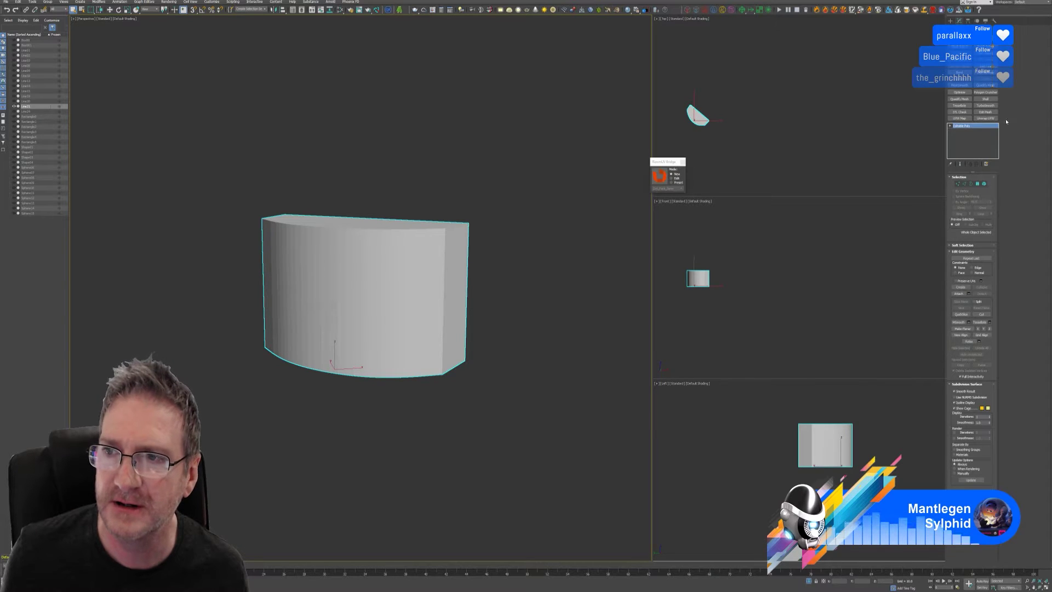
left_click(959, 118)
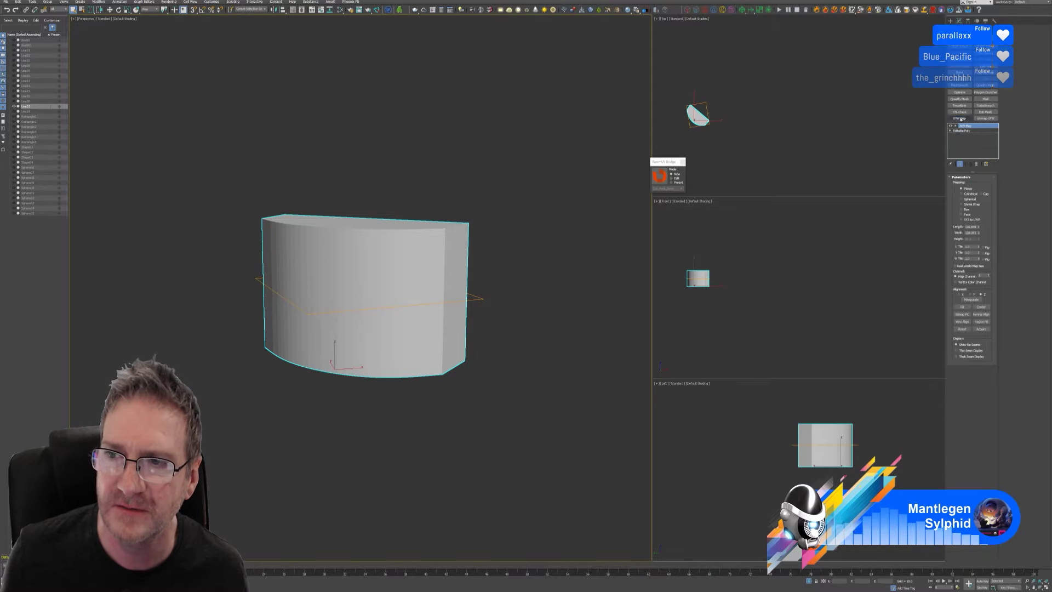
left_click(967, 209)
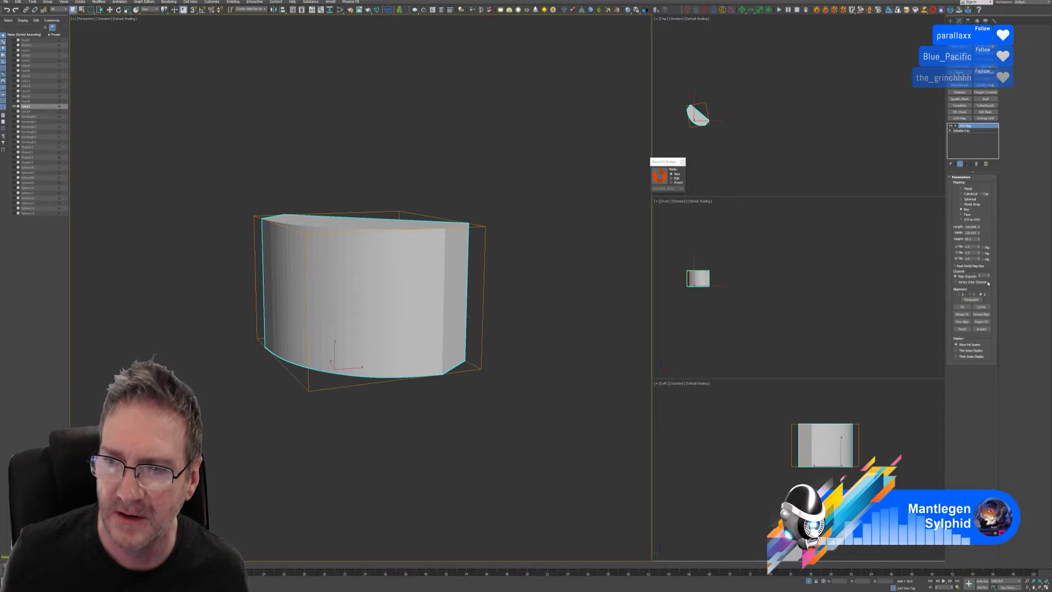
left_click(963, 308)
middle_click_drag(433, 429, 423, 401, "alt")
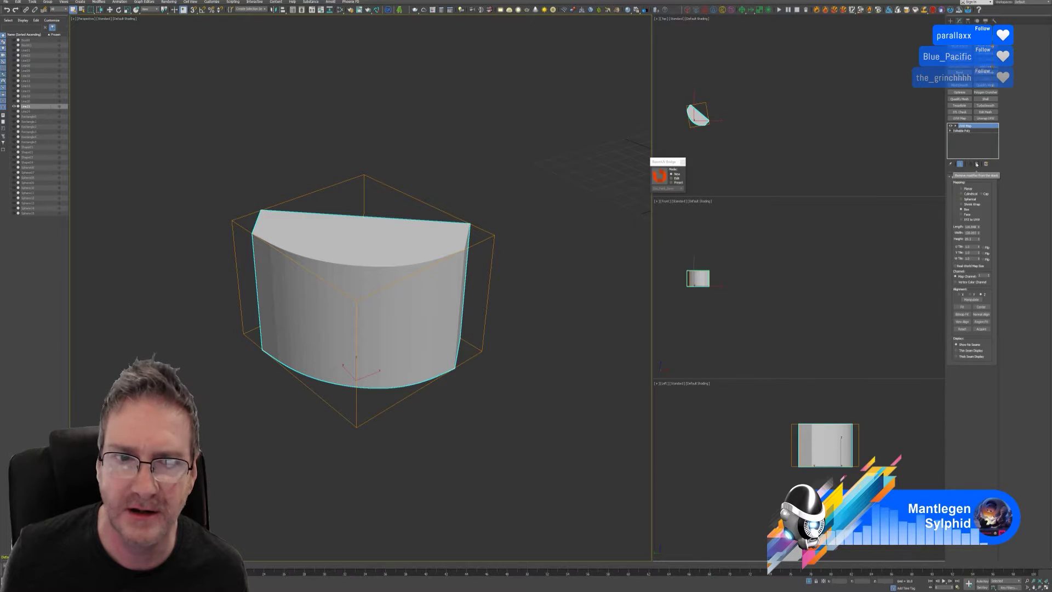
left_click(976, 164)
Step: Center the plinth's pivot on the object with only the pivot affected
left_click(968, 21)
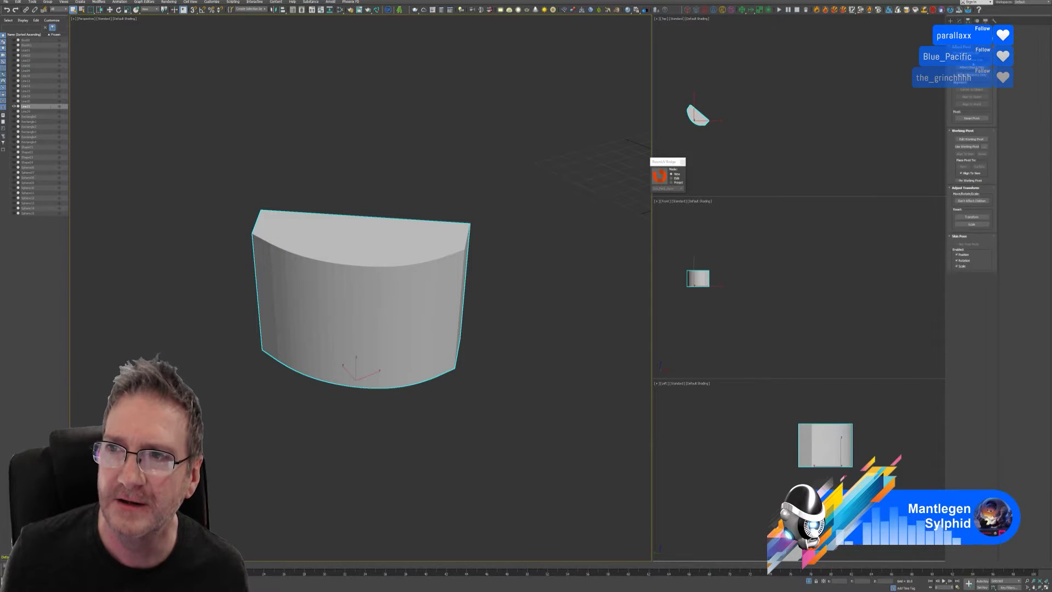
left_click(985, 79)
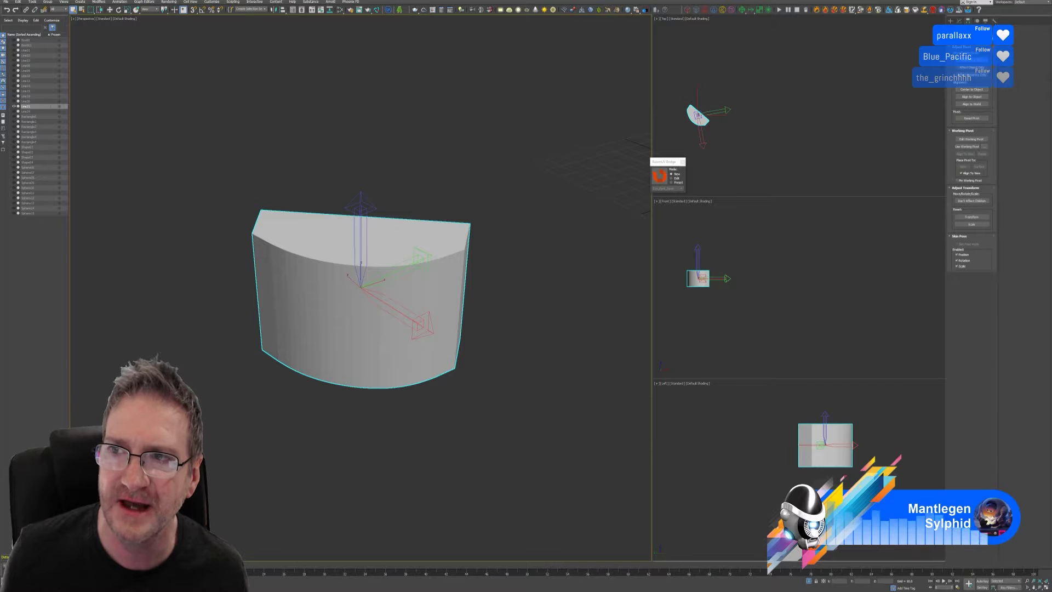
Step: Reset the plinth's transforms twice with Reset XForm and collapse its whole modifier stack
left_click(994, 21)
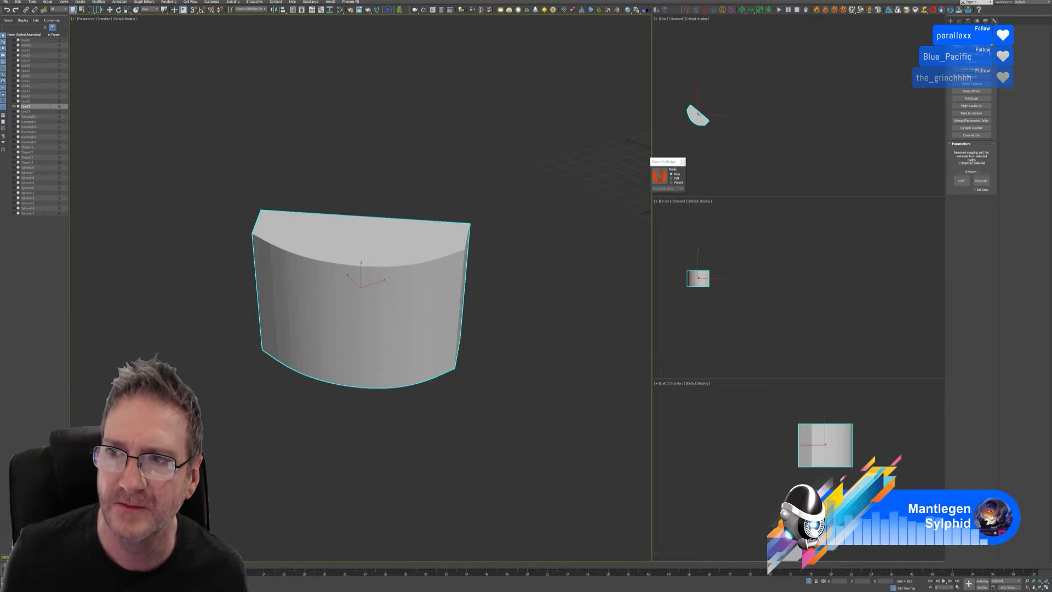
left_click(980, 91)
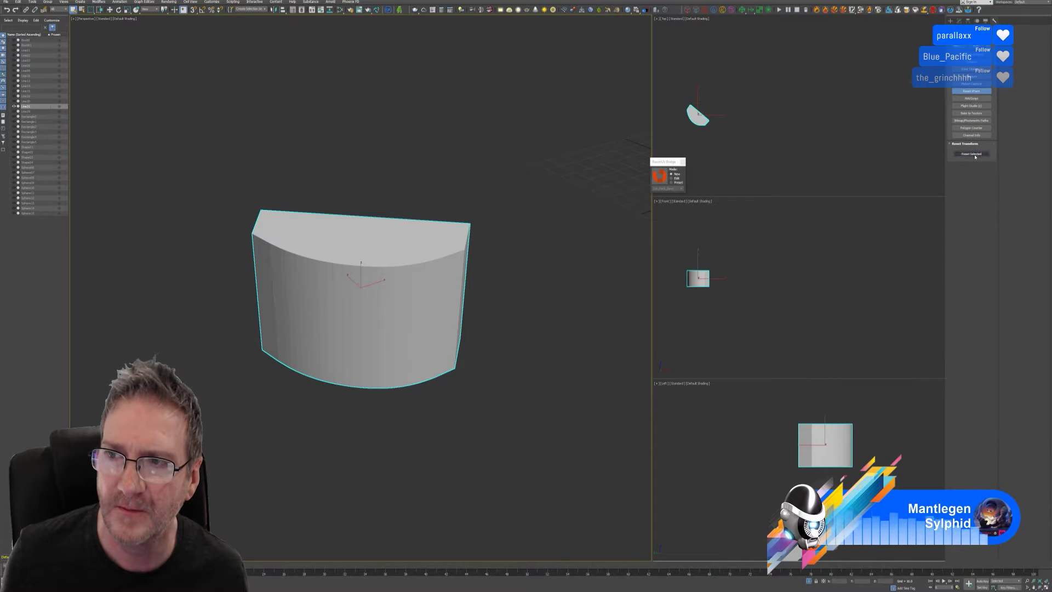
left_click(972, 154)
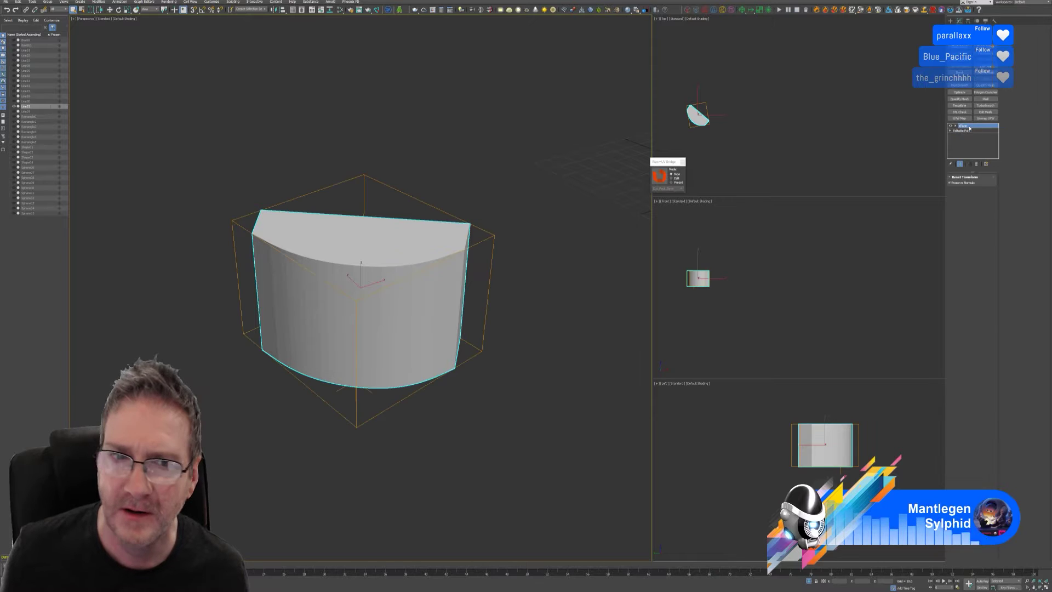
left_click(994, 22)
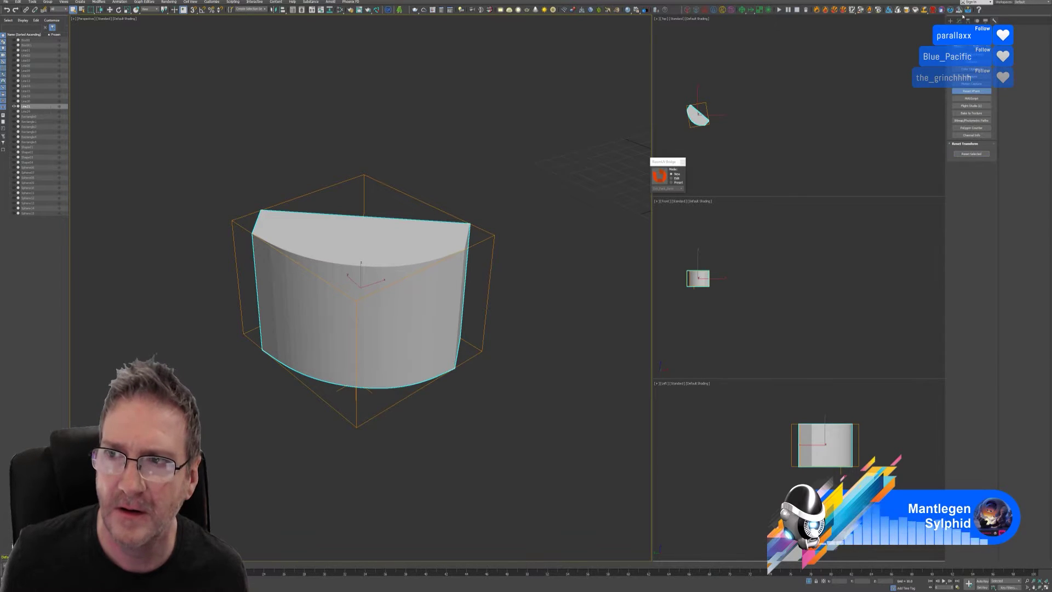
left_click(972, 153)
right_click(968, 130)
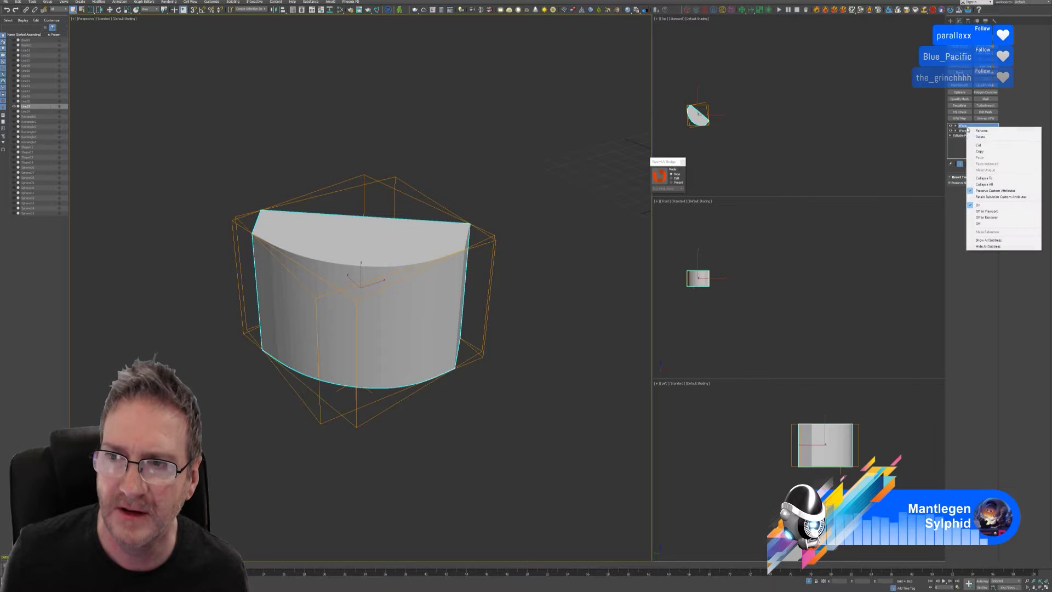
left_click(971, 185)
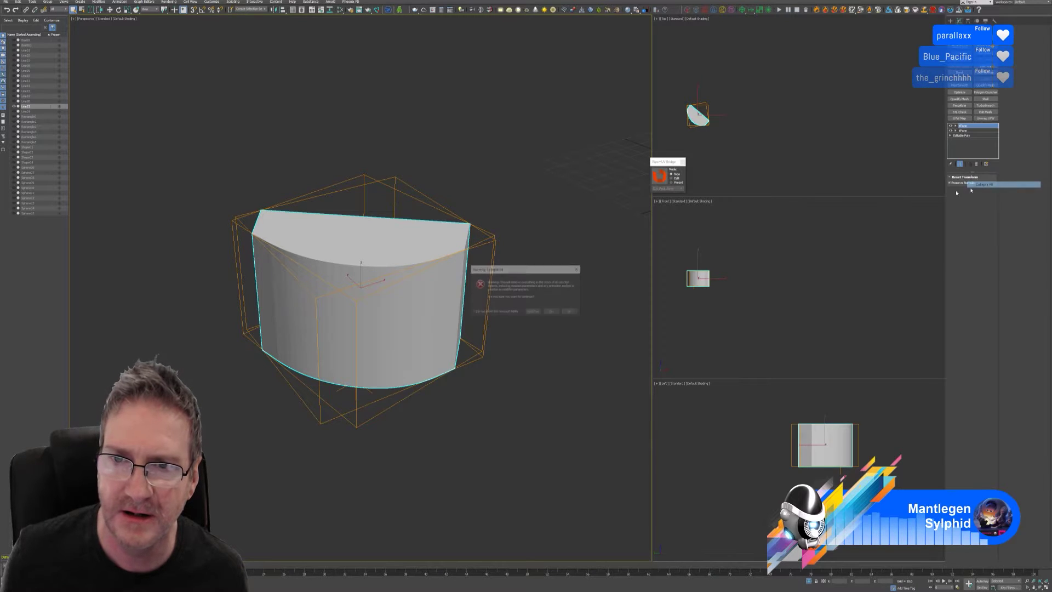
left_click(551, 311)
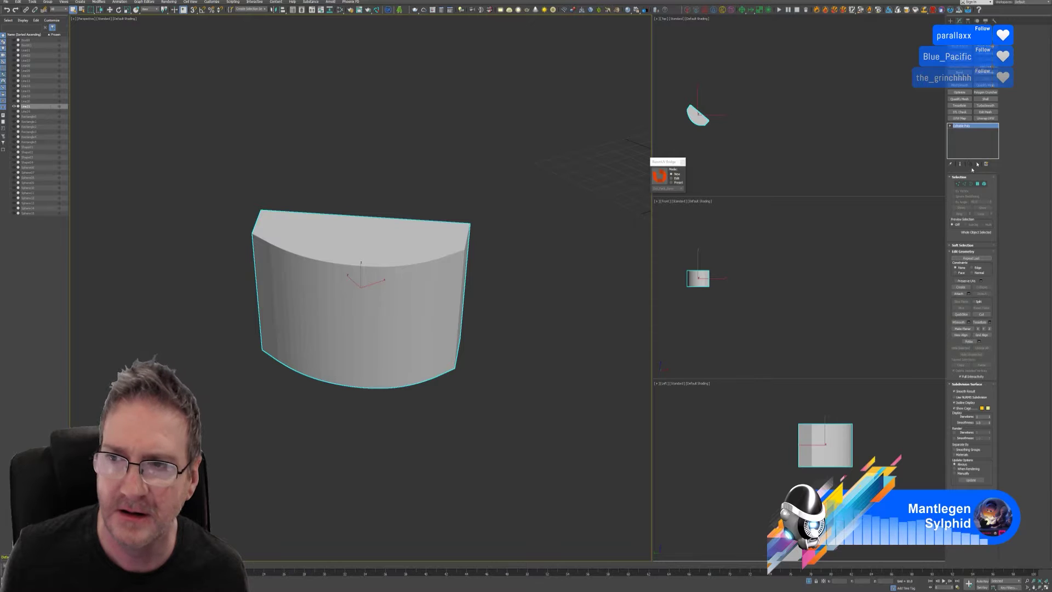
Step: Add an Unwrap UVW modifier to the plinth and open its UV editor
left_click(991, 118)
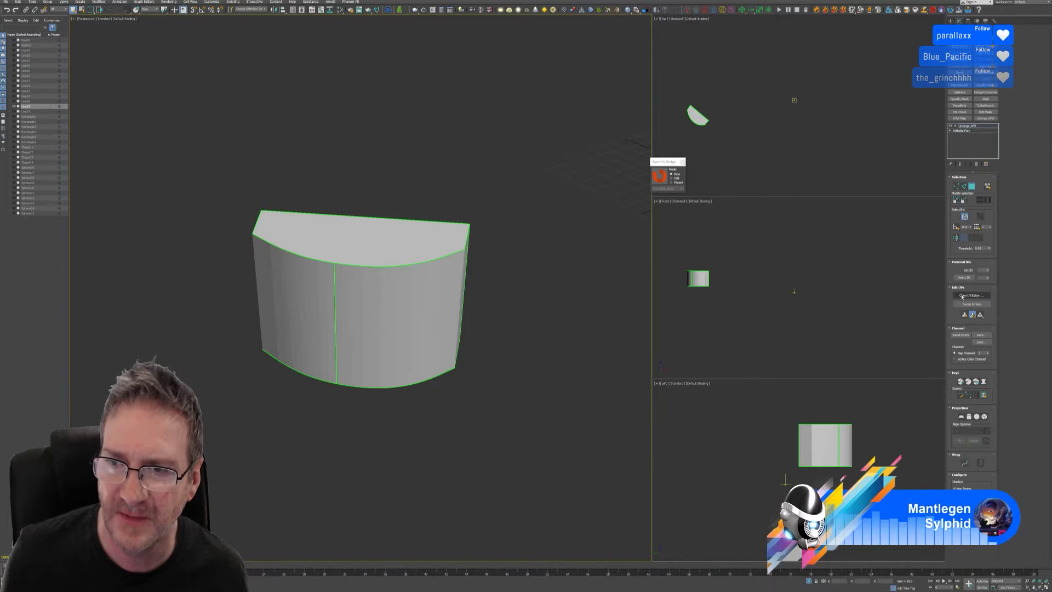
left_click(972, 296)
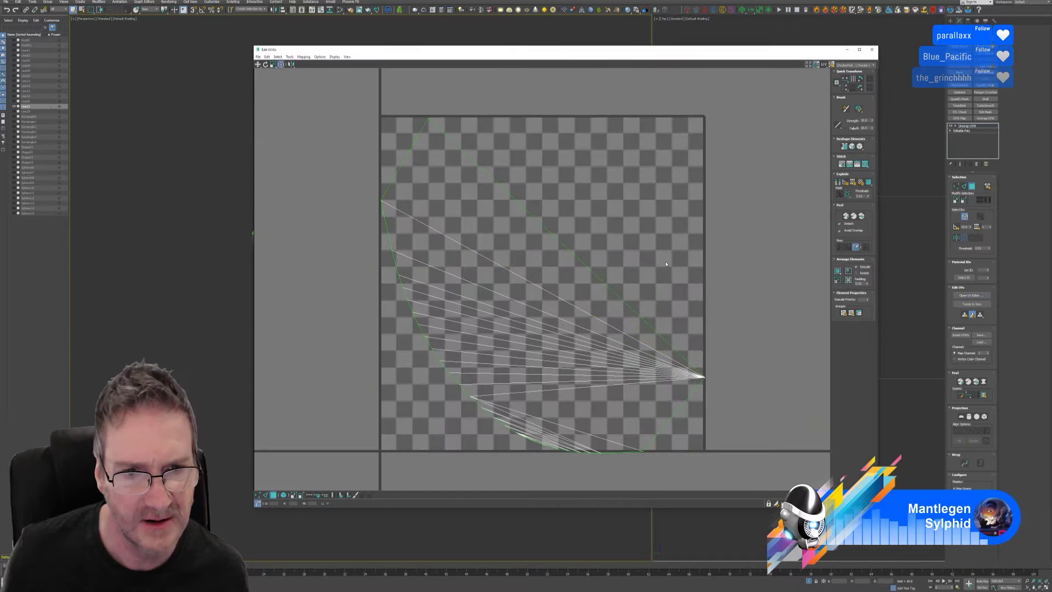
scroll(525, 208, "down", 2)
left_click_drag(535, 51, 594, 62)
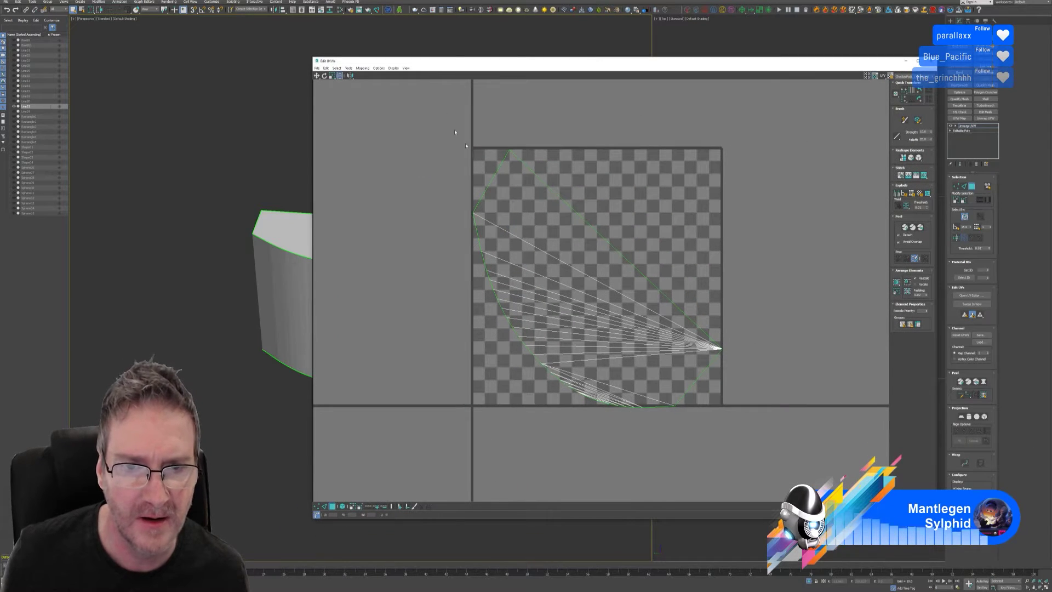
Step: Apply Flatten Mapping to all of the plinth's polygons and clear the selection
key("ctrl+a")
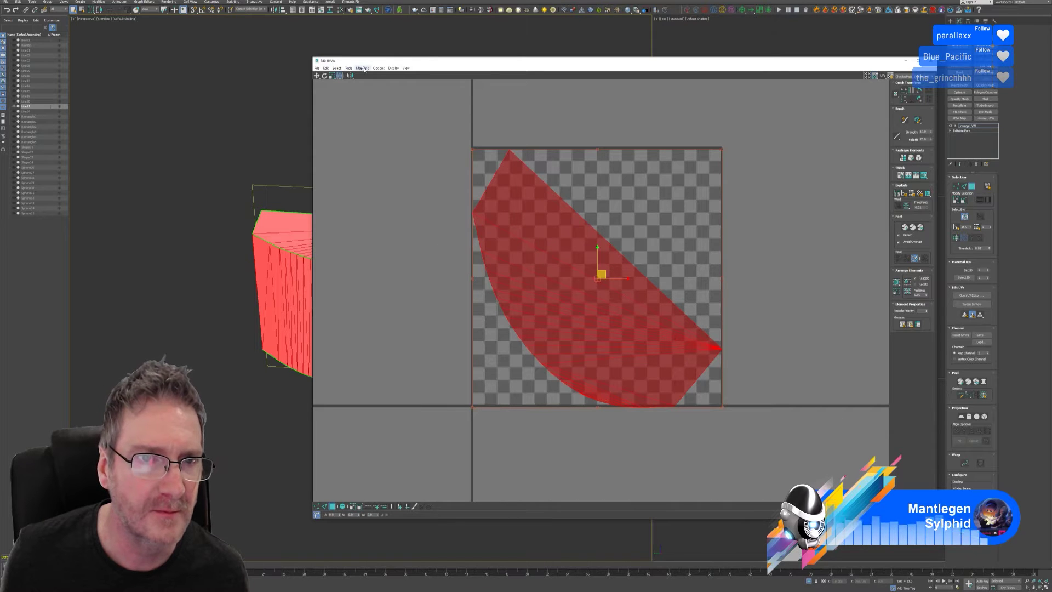
left_click(363, 68)
left_click(368, 73)
left_click(77, 38)
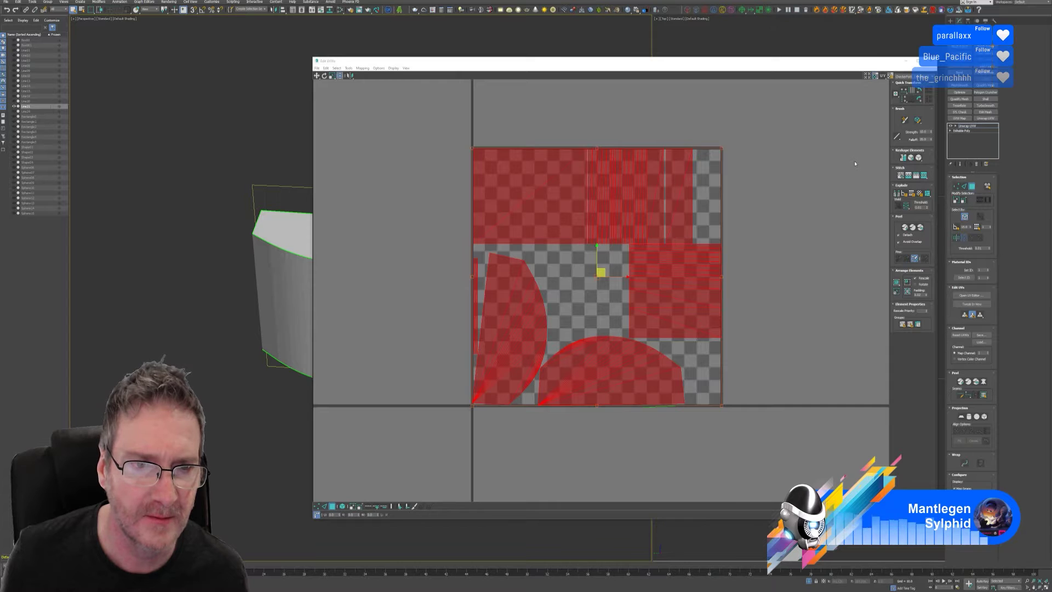
left_click_drag(582, 66, 636, 68)
left_click(819, 164)
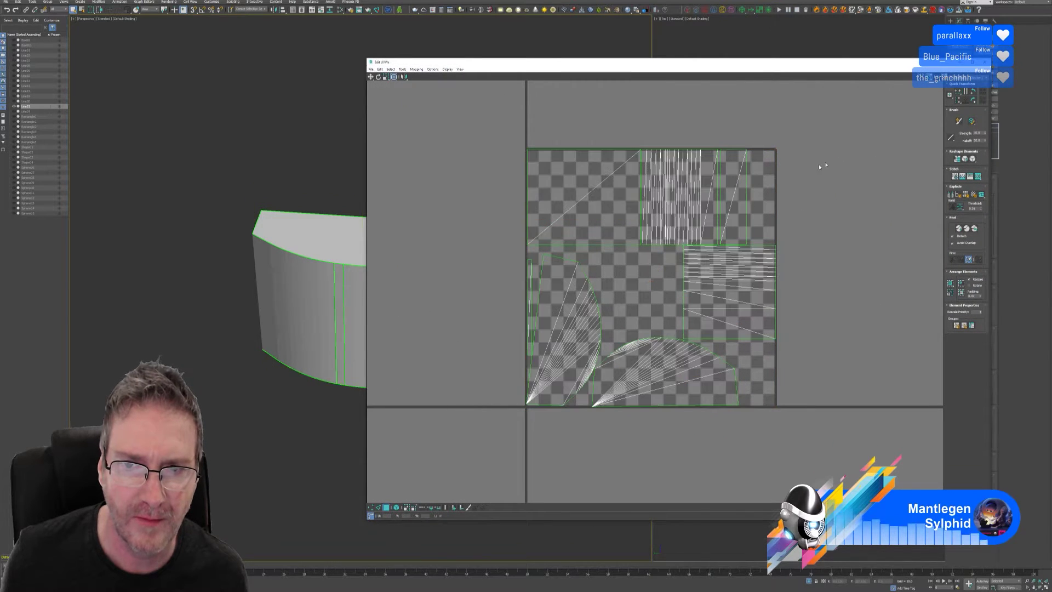
Step: Stitch the UV edge beside the narrow strip on the plinth's curved front with Stitch Selected
left_click(335, 303)
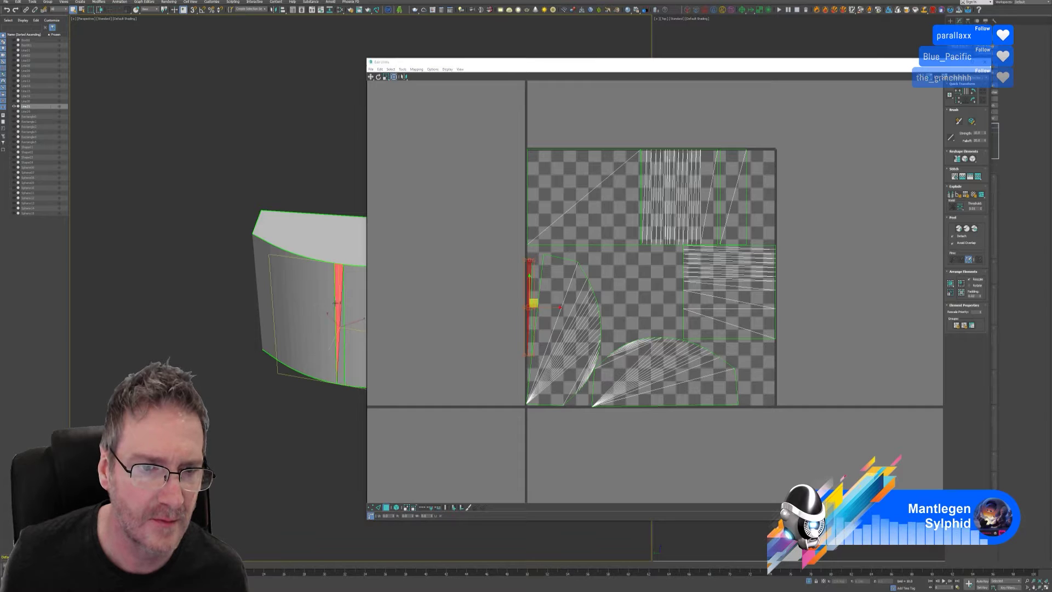
left_click(380, 508)
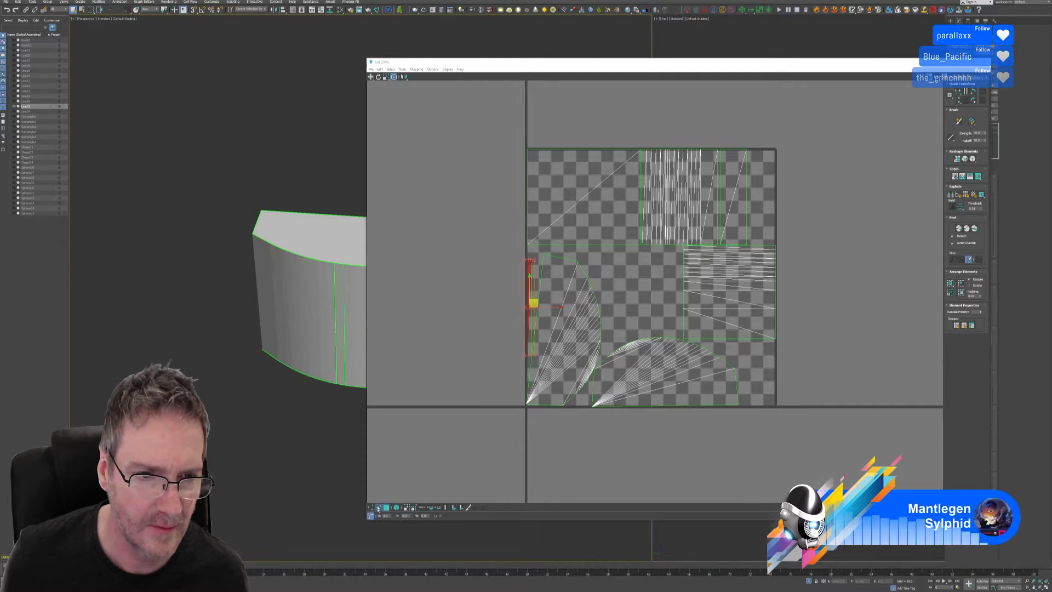
left_click(345, 306)
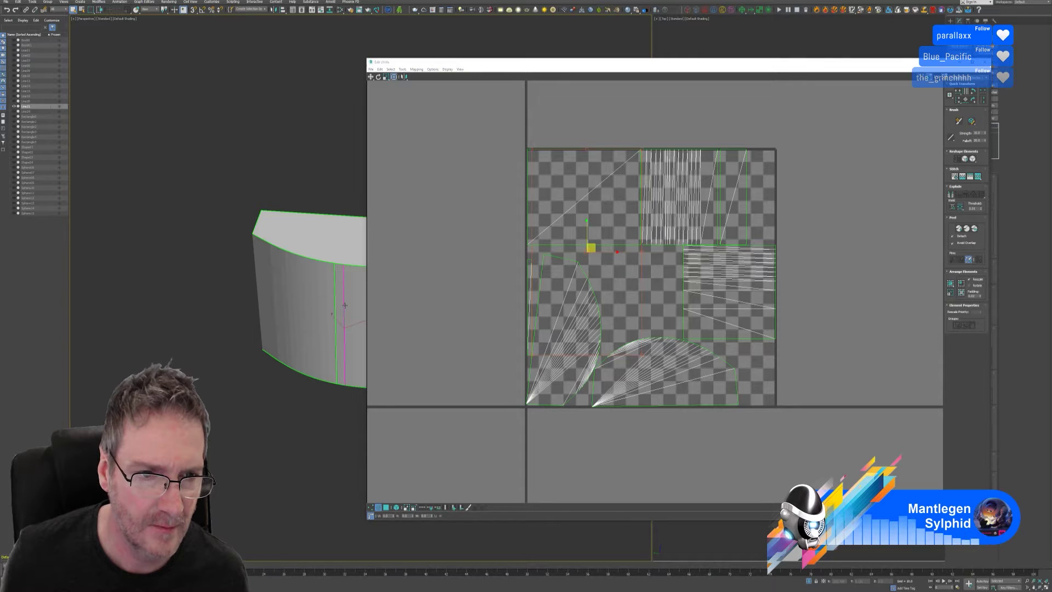
left_click(402, 70)
left_click(426, 136)
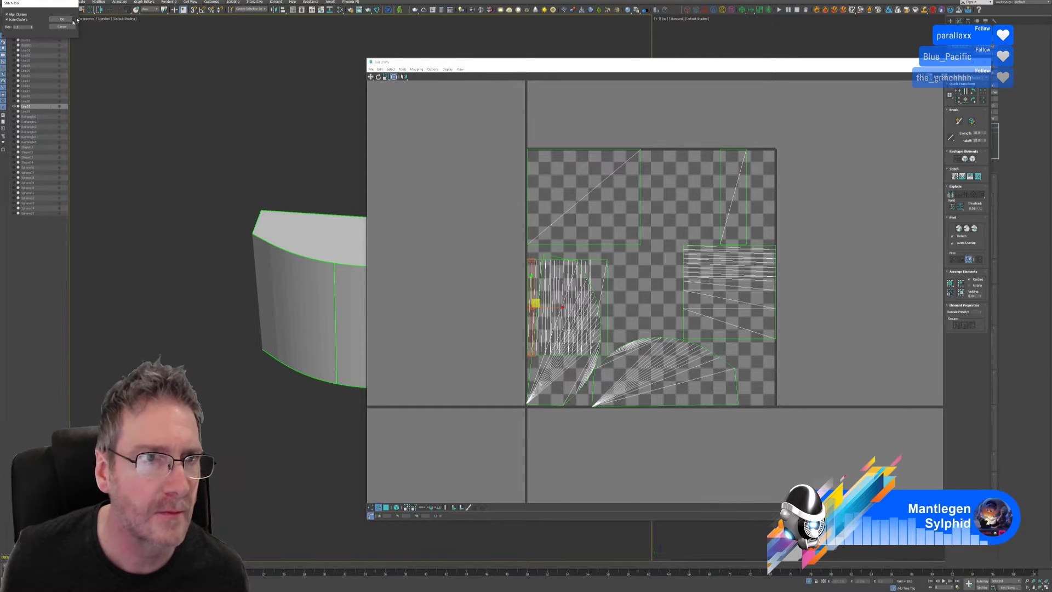
left_click_drag(33, 3, 284, 72)
left_click(313, 94)
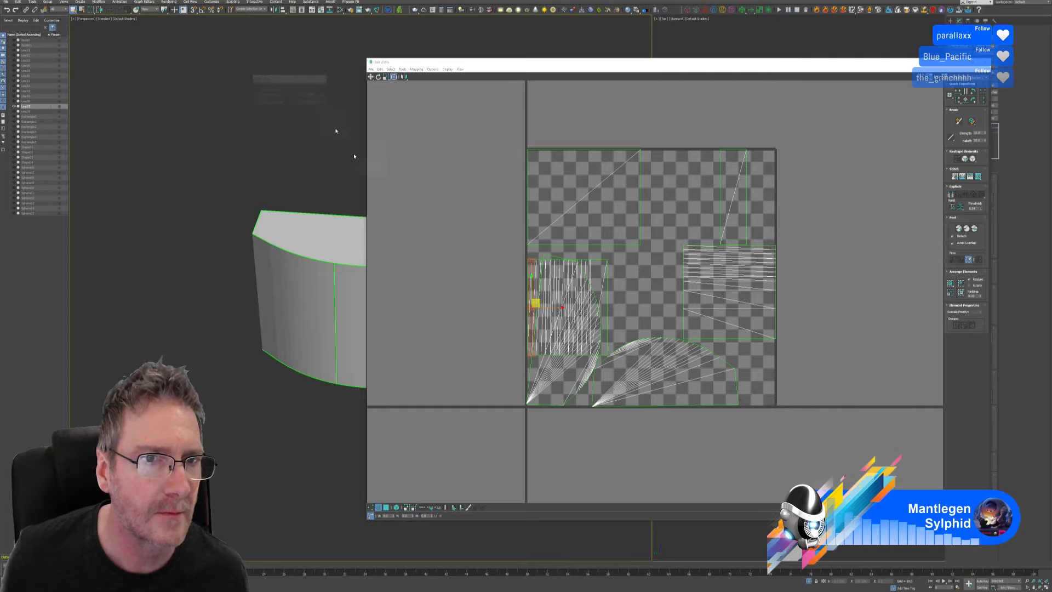
Step: Try to stitch the remaining vertical seam on the plinth's curved front with Stitch Selected
left_click(334, 300)
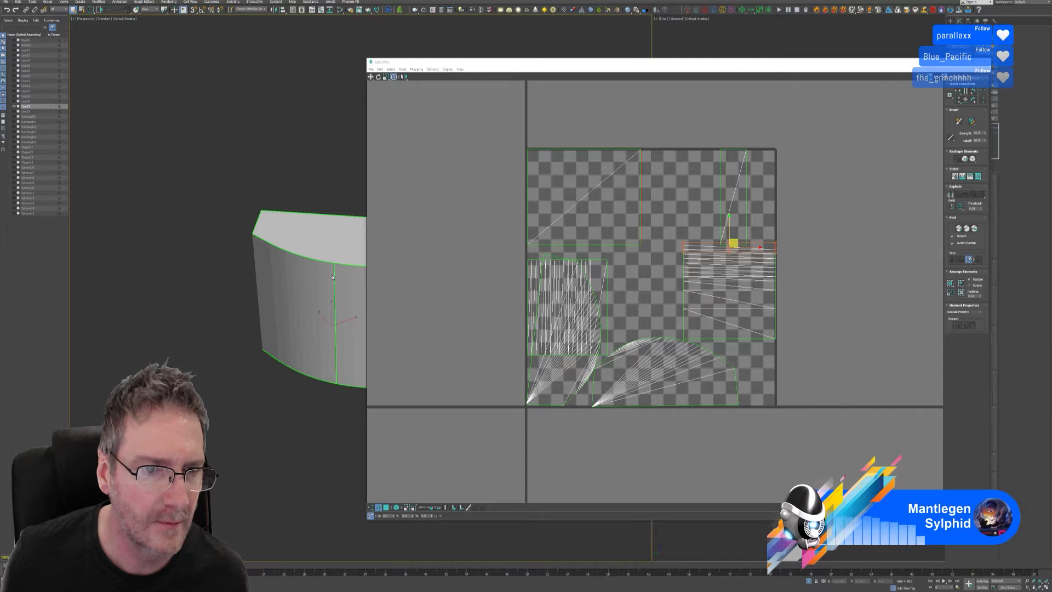
double_click(333, 277)
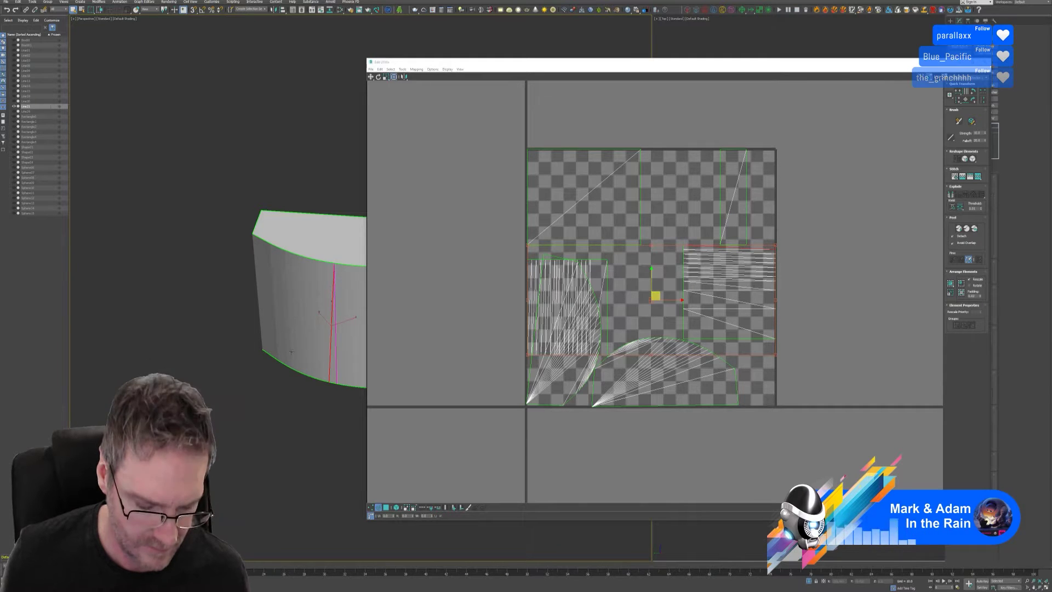
left_click_drag(298, 354, 331, 367)
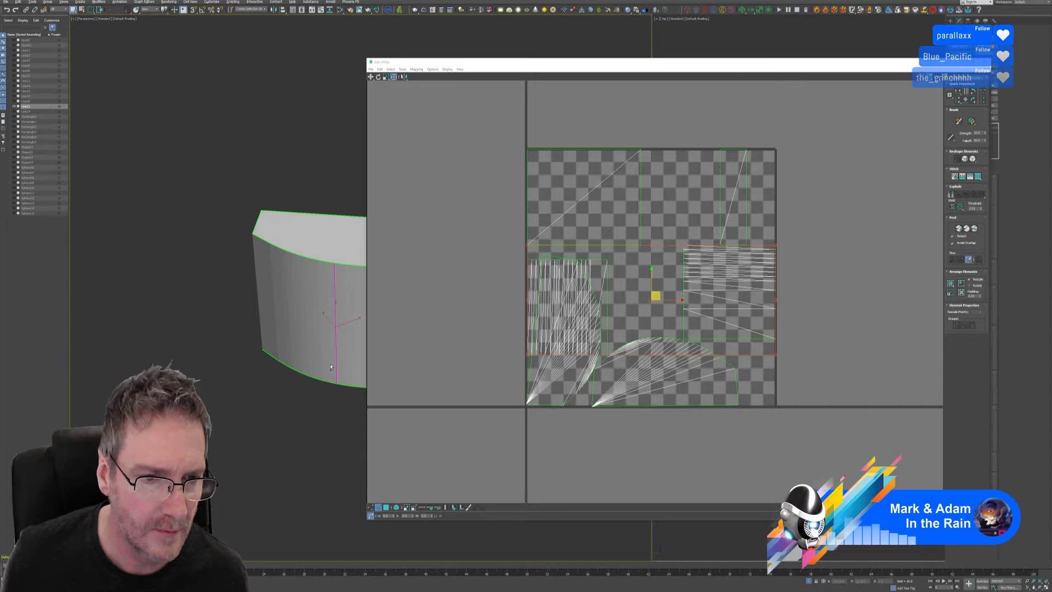
left_click(403, 70)
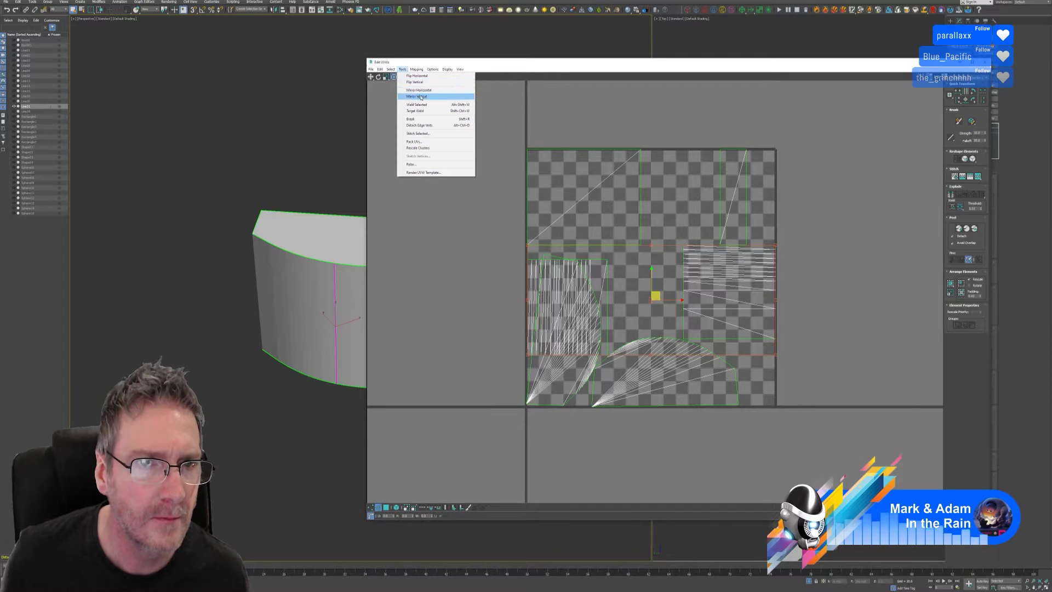
left_click(420, 133)
left_click(321, 96)
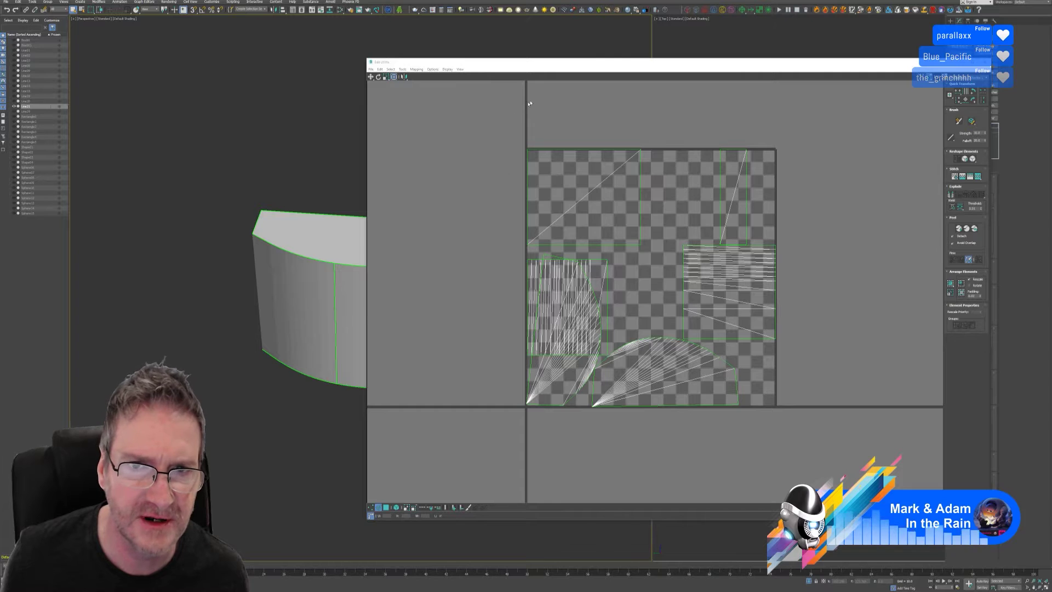
Step: Close the plinth's UV editor and leave sub-object editing in the Unwrap UVW modifier
left_click_drag(541, 66, 569, 61)
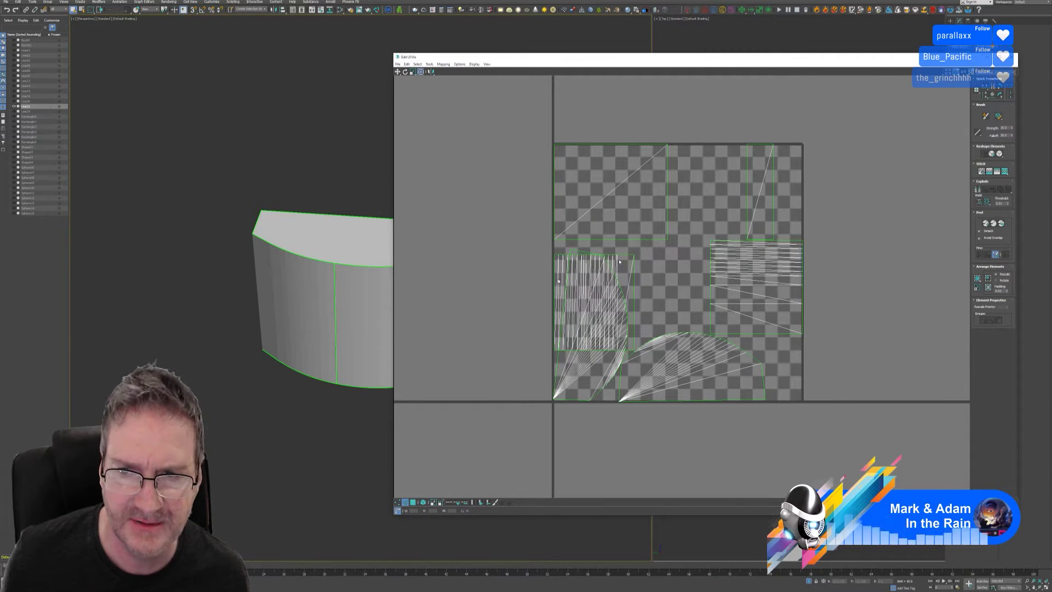
left_click(1015, 57)
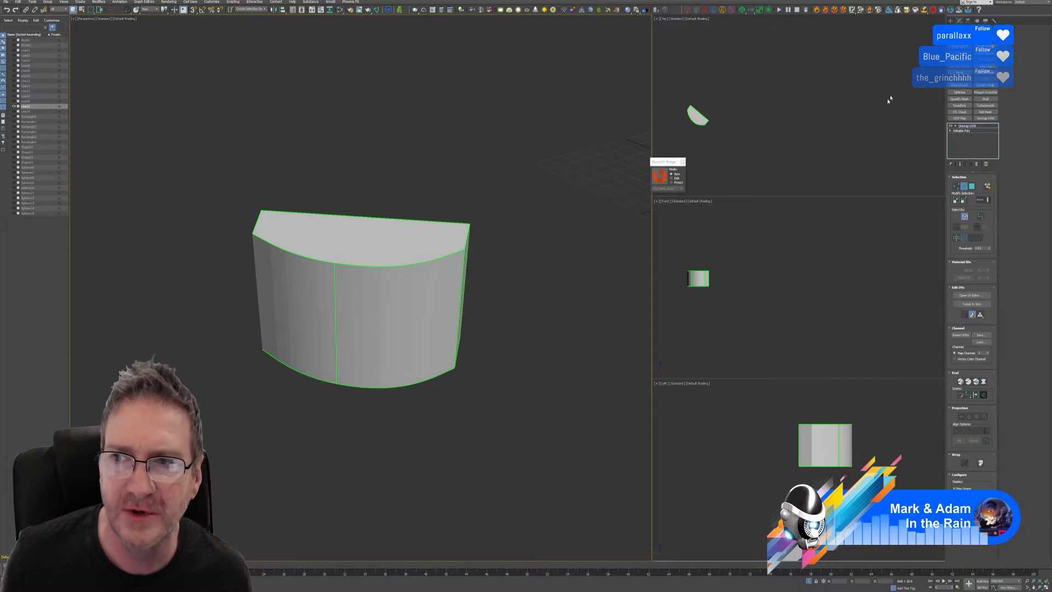
left_click(968, 188)
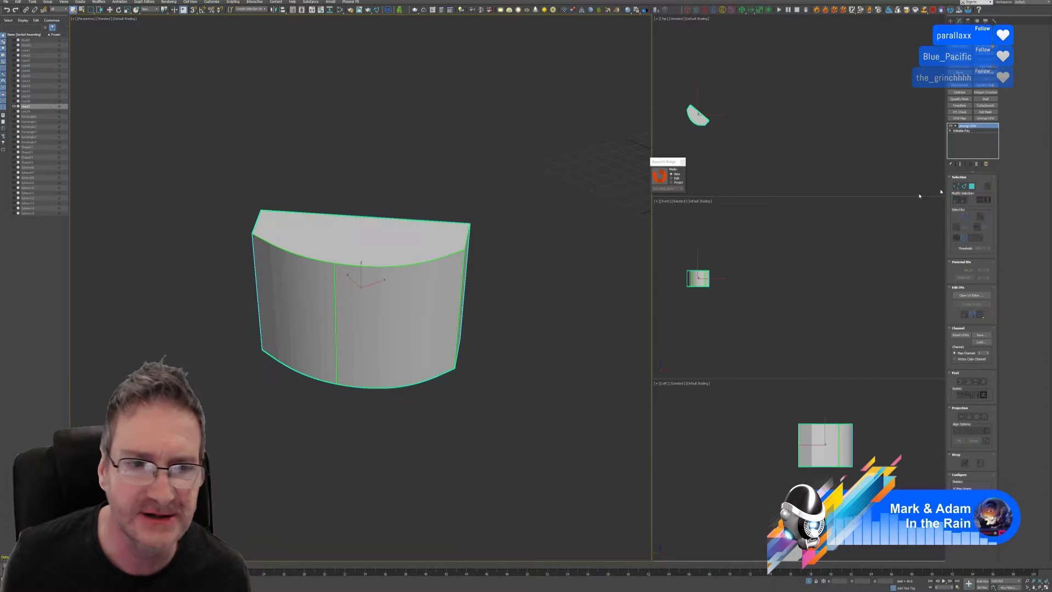
Step: Export the selected plinth to the Desktop as an OBJ file named hbfdu with the existing export options
left_click(6, 2)
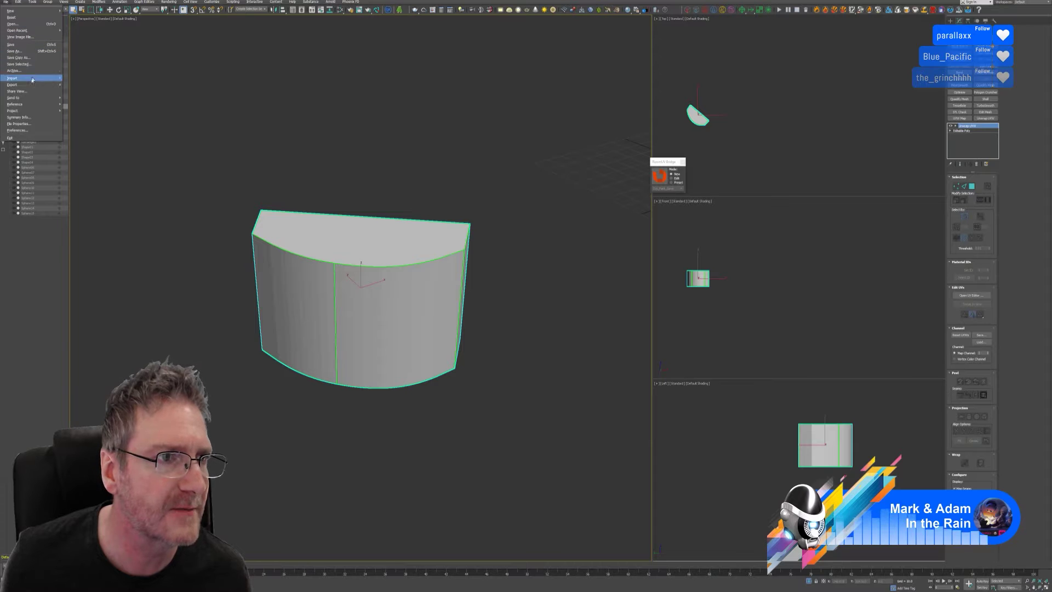
mouse_move(52, 85)
left_click(84, 91)
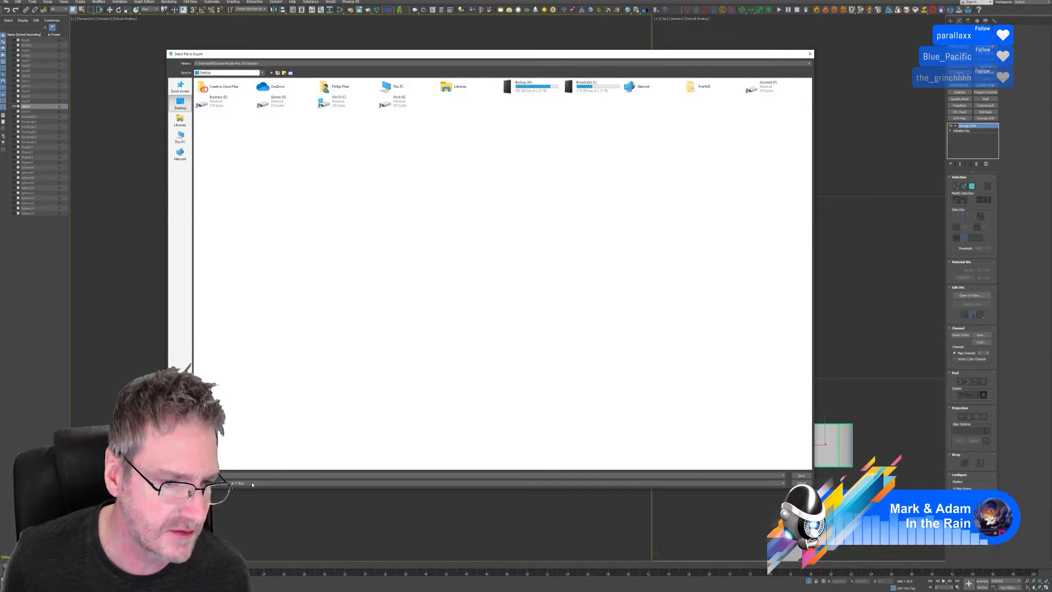
left_click(253, 485)
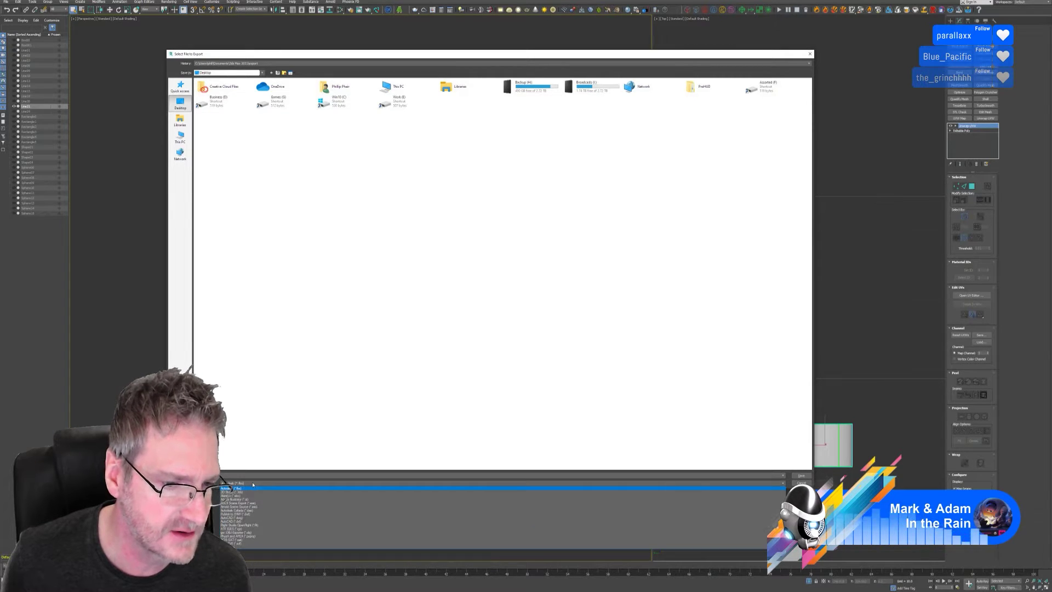
left_click(246, 532)
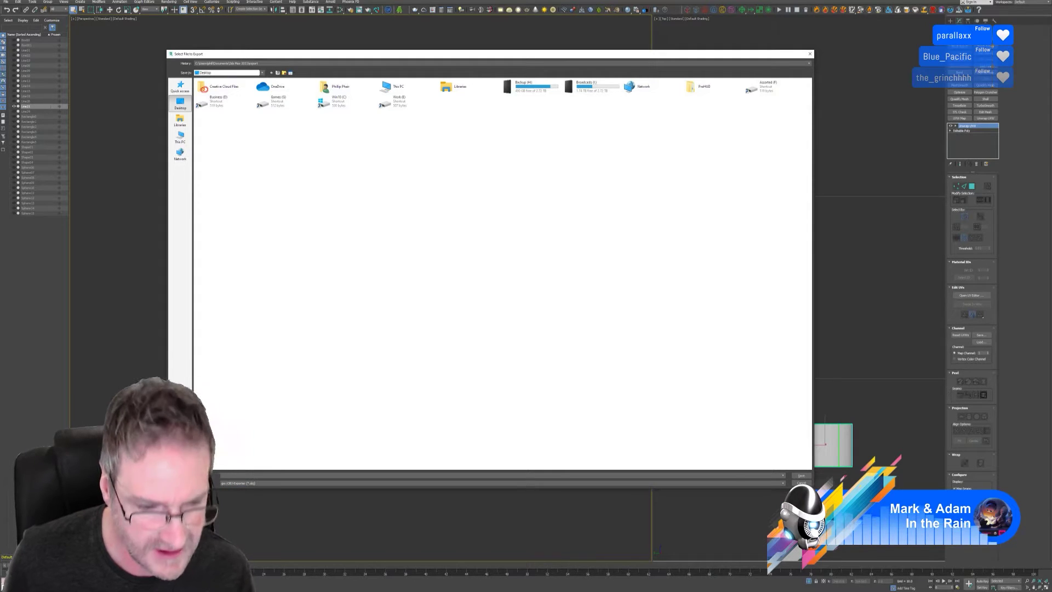
left_click(761, 475)
type("hbfdu")
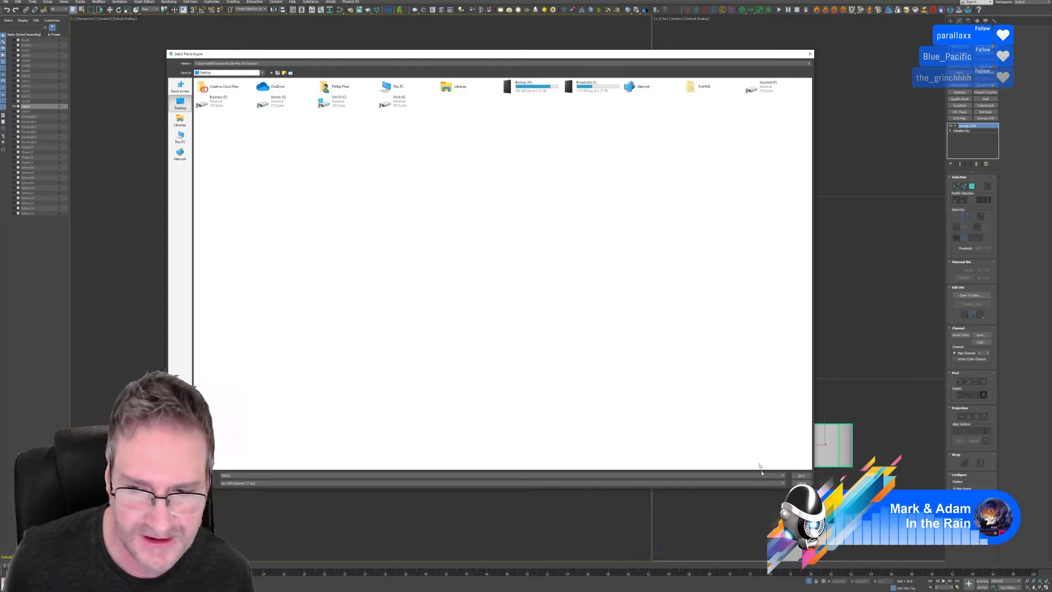
left_click(802, 476)
left_click(495, 339)
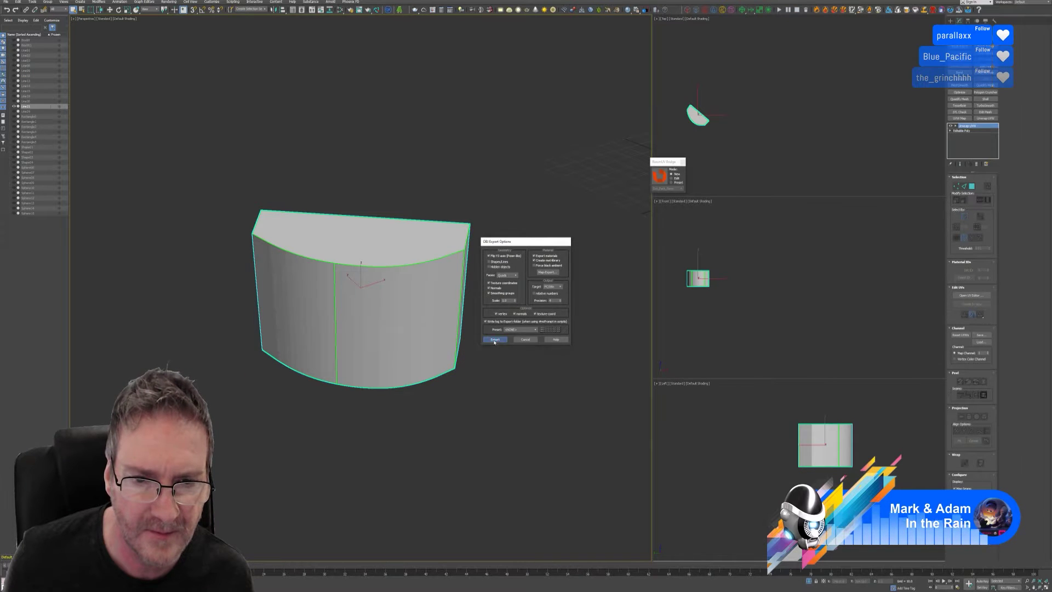
left_click(584, 340)
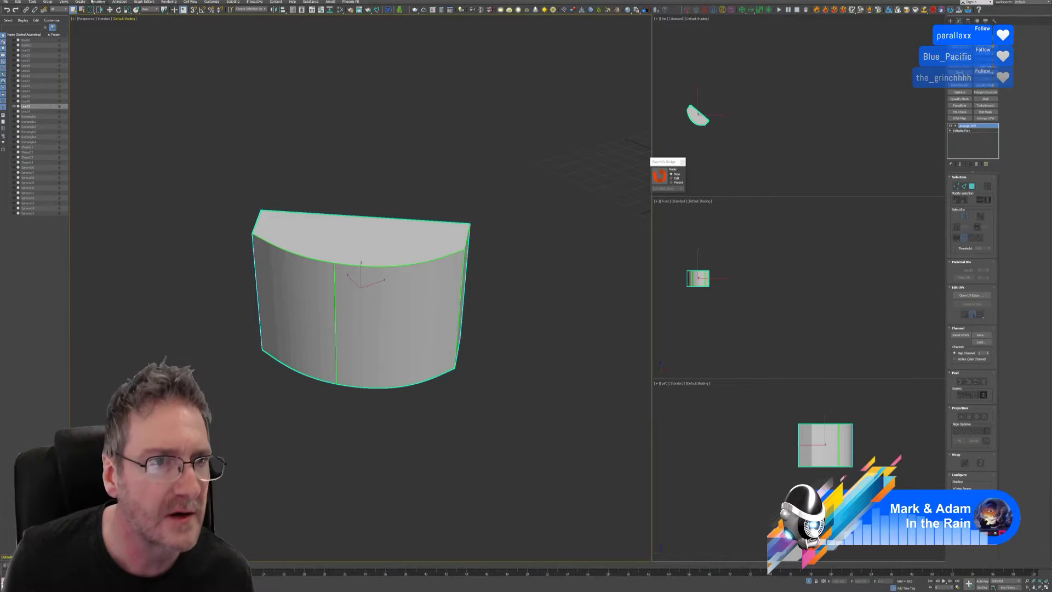
Step: Import the plinth's OBJ file hbfdu from the Desktop with the existing import options
left_click(6, 1)
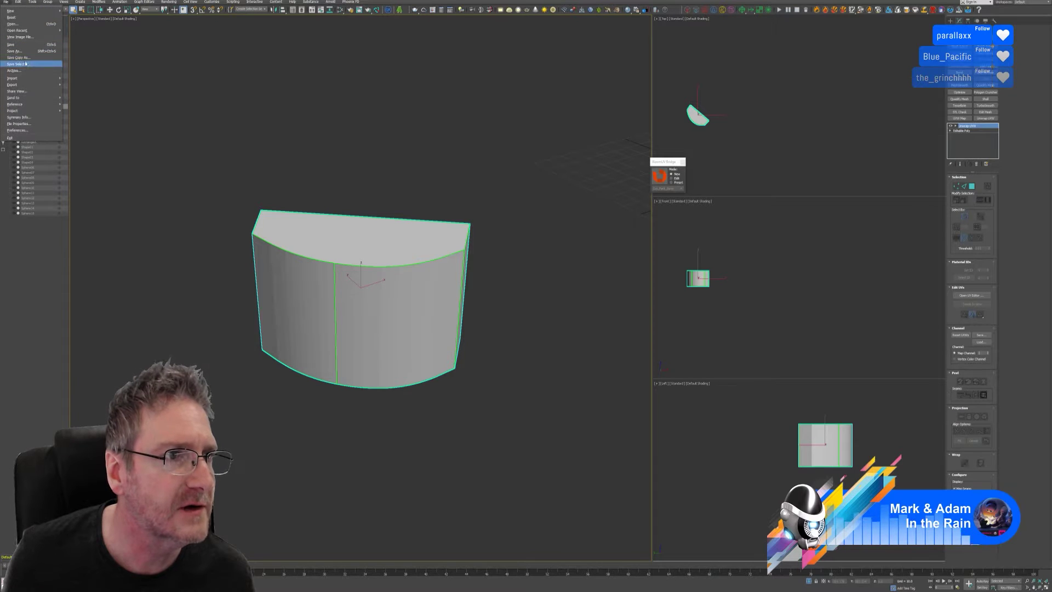
left_click(77, 77)
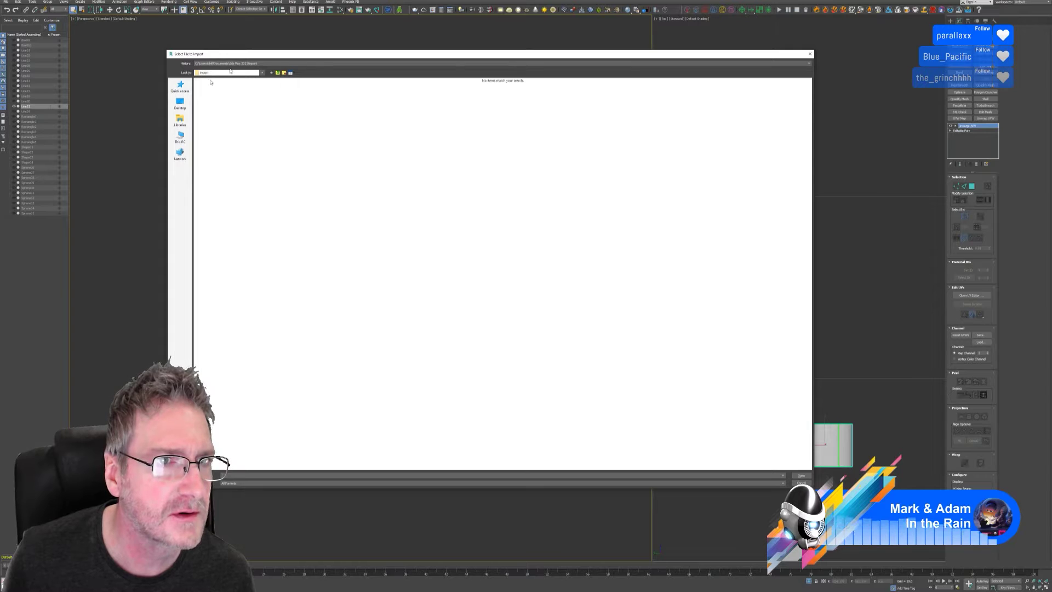
left_click(180, 103)
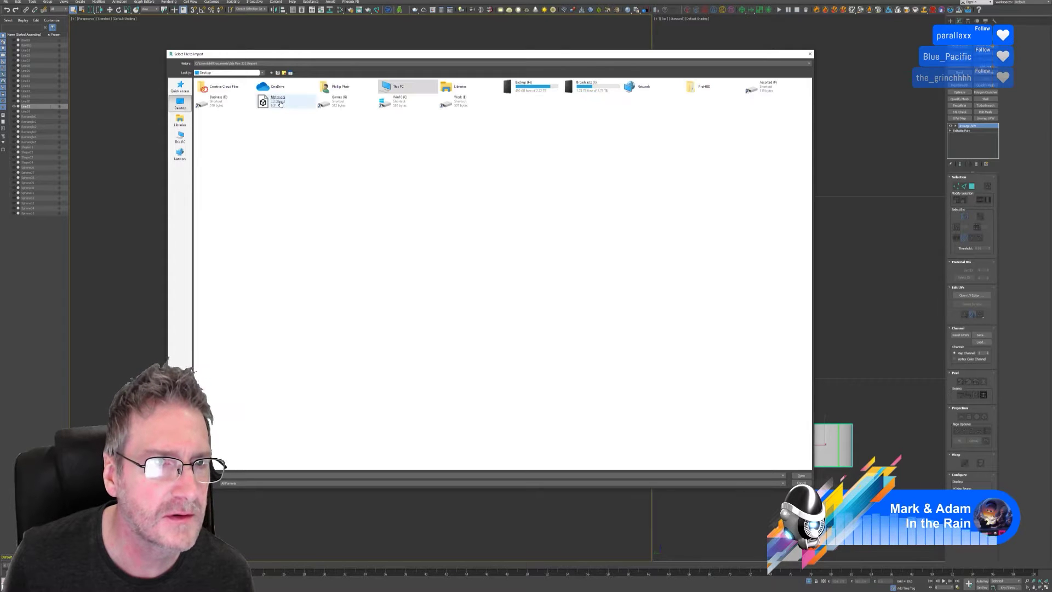
double_click(278, 99)
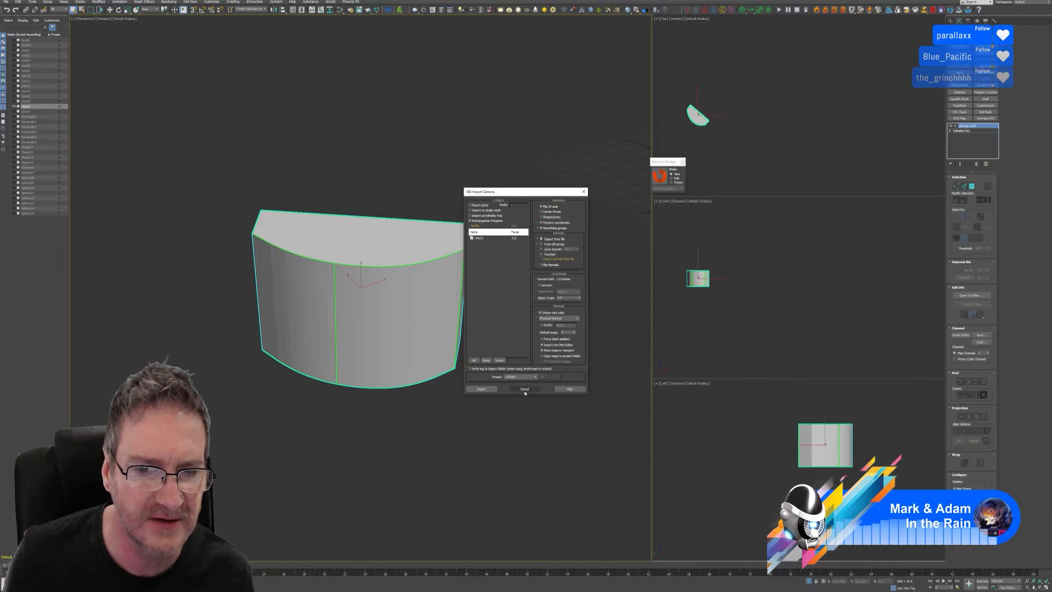
left_click(488, 239)
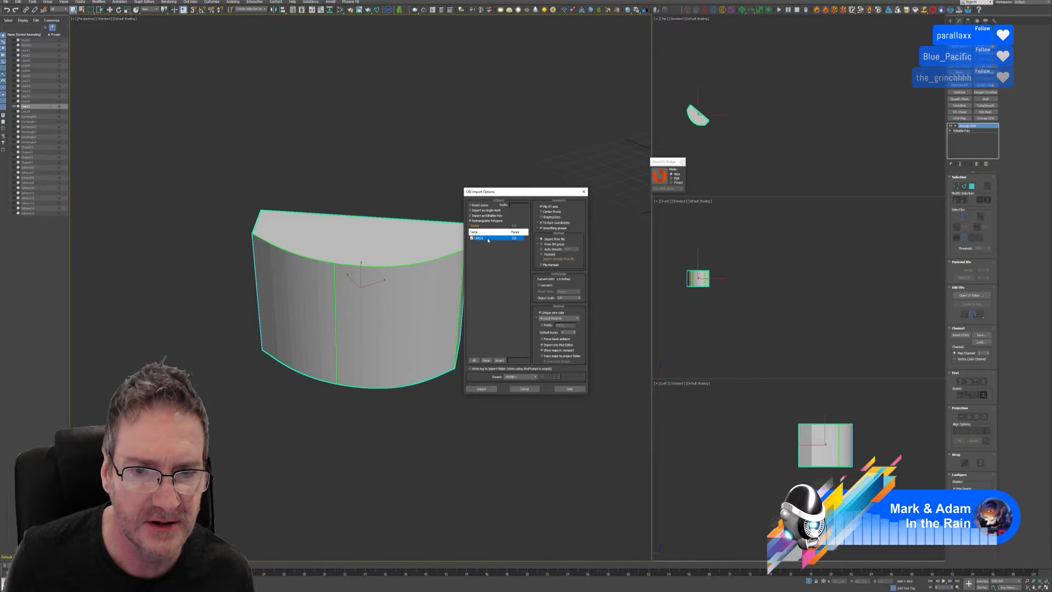
left_click(483, 389)
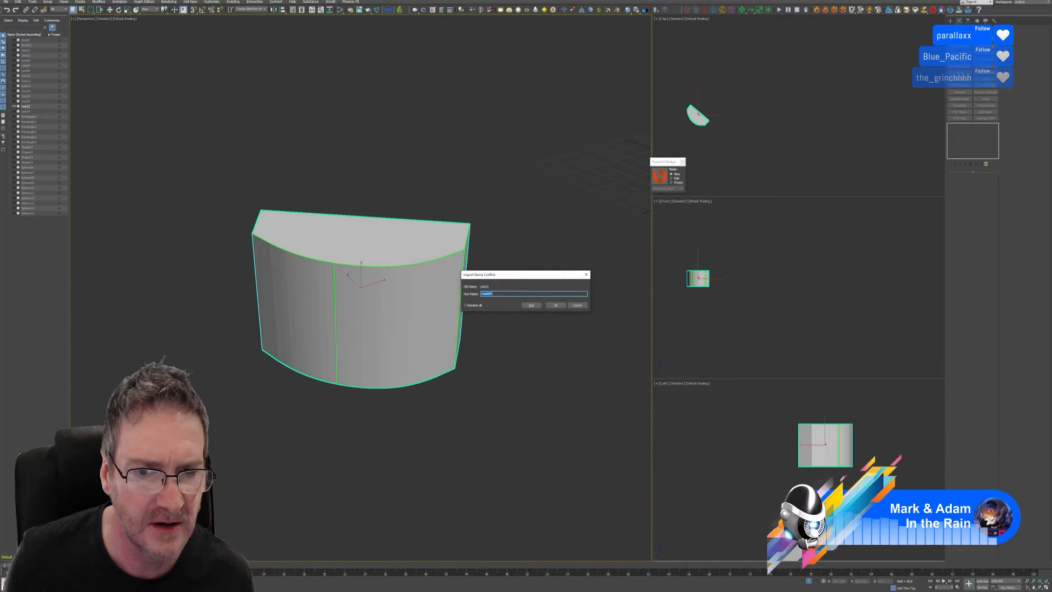
Step: Resolve the import name conflict by adding dads to the imported plinth's new name
left_click(494, 294)
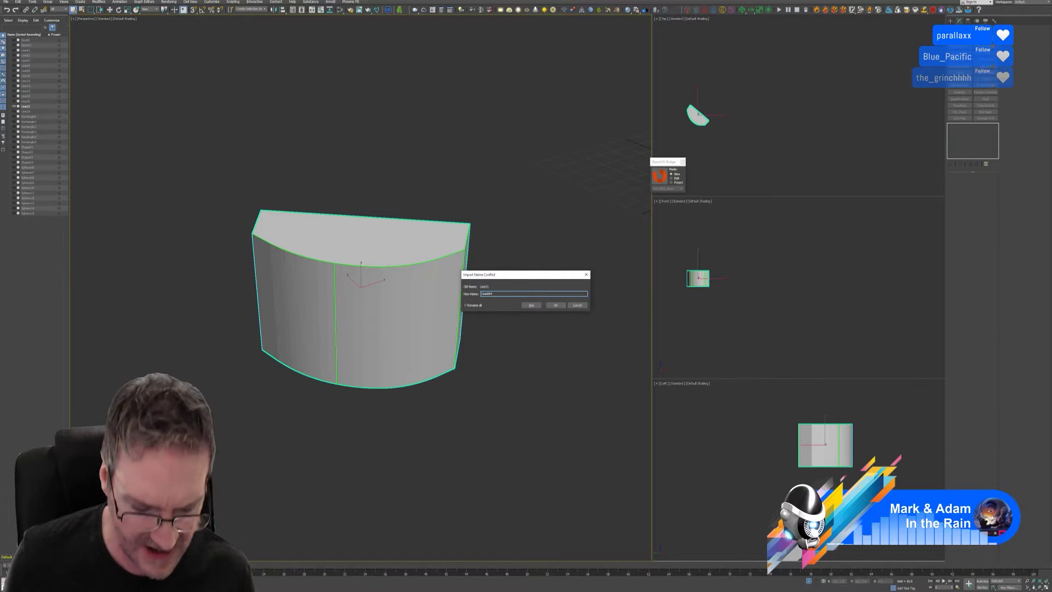
type("dads")
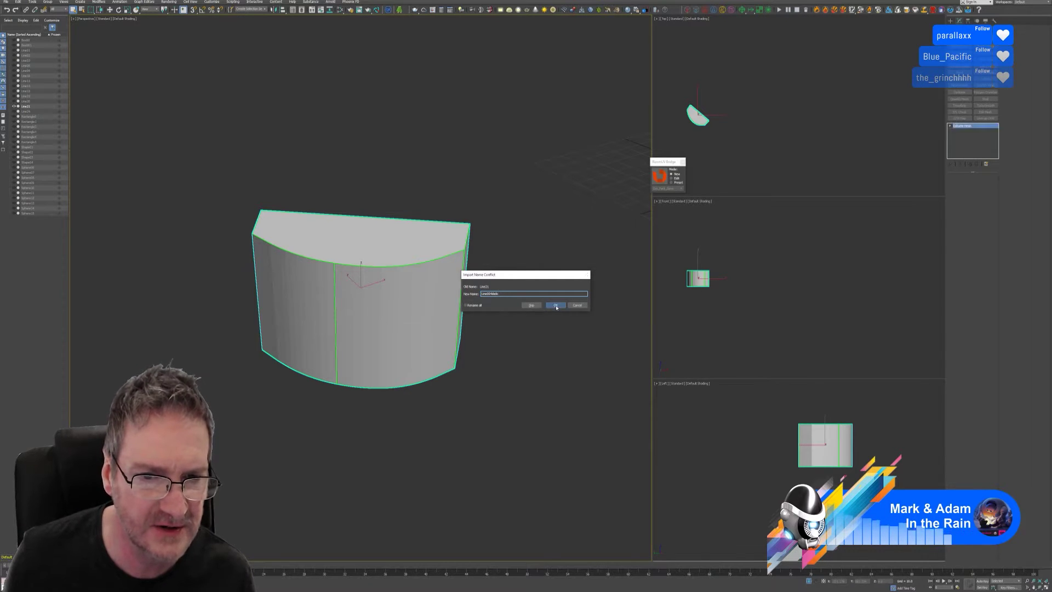
left_click(555, 304)
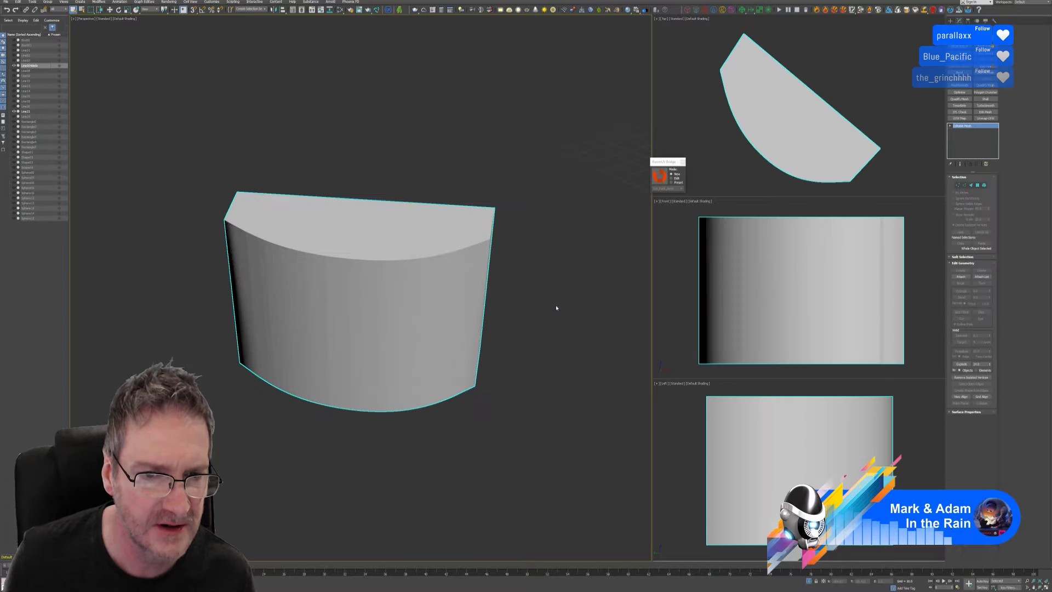
Step: Move the original plinth off the imported copy and delete the original, leaving isolation mode
left_click(109, 10)
scroll(491, 281, "down", 3)
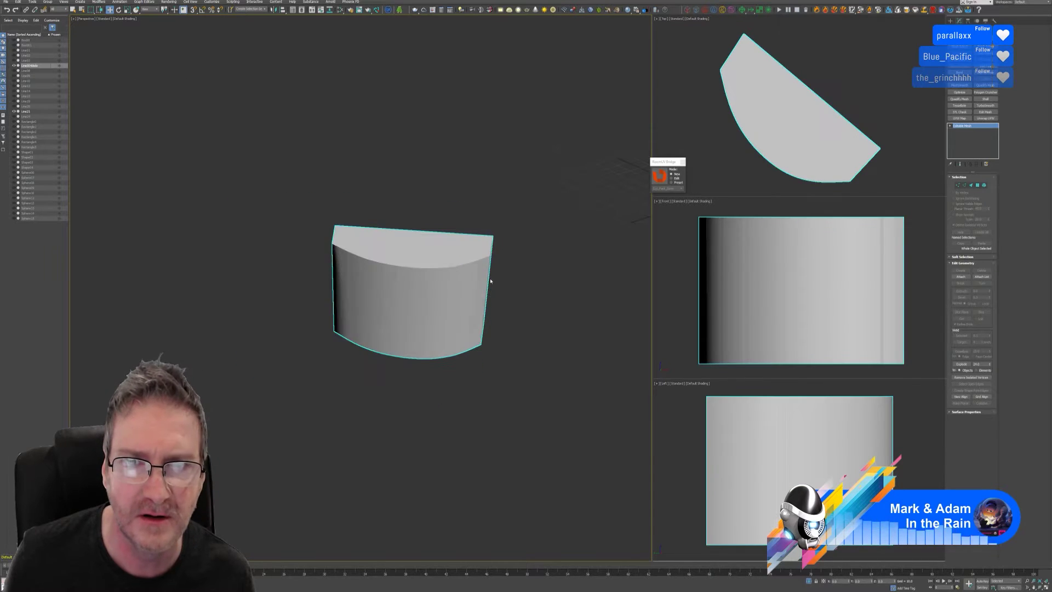
middle_click_drag(474, 275, 417, 275)
key("u")
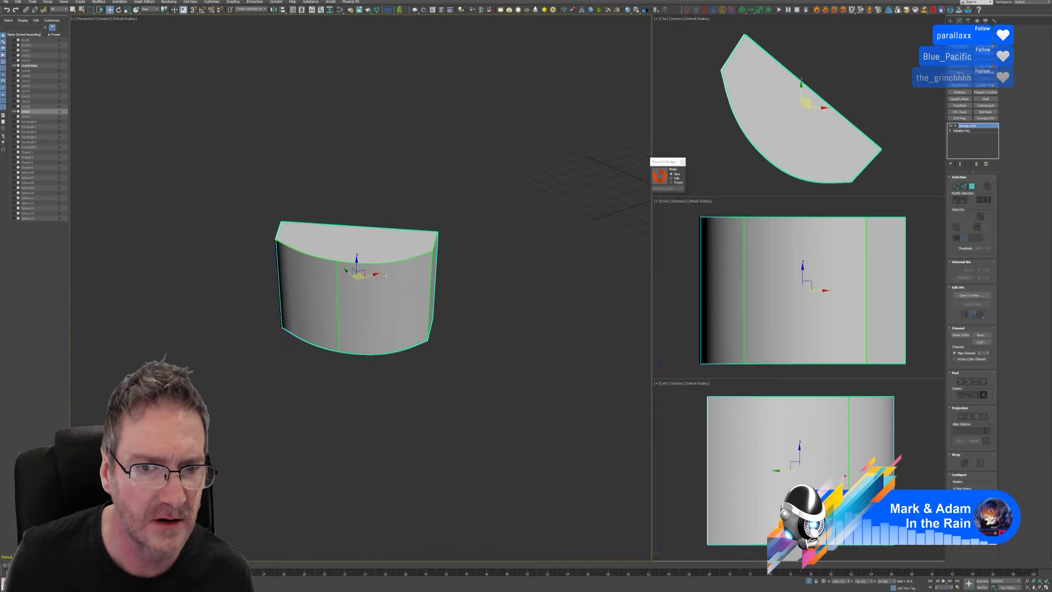
left_click_drag(378, 275, 387, 280, "shift")
left_click(387, 280)
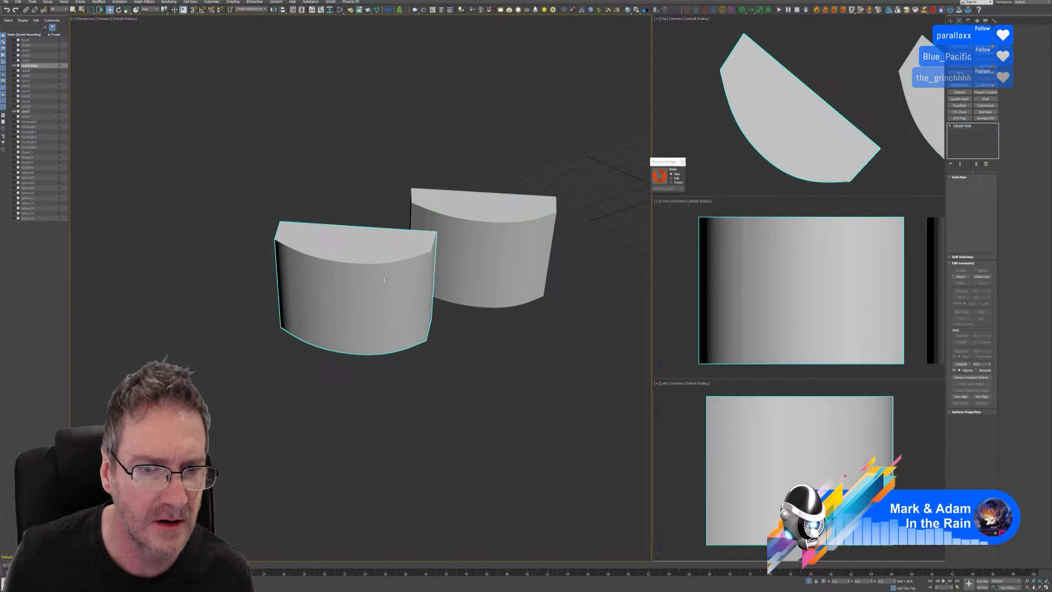
left_click(472, 256)
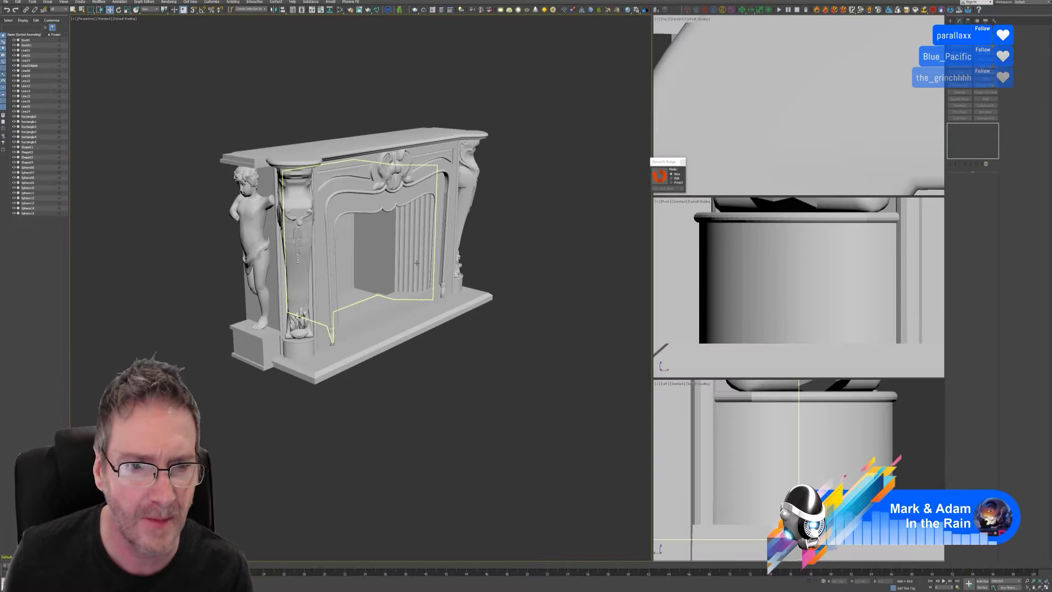
Step: Center the imported plinth's pivot on the object using Affect Pivot Only
left_click(303, 347)
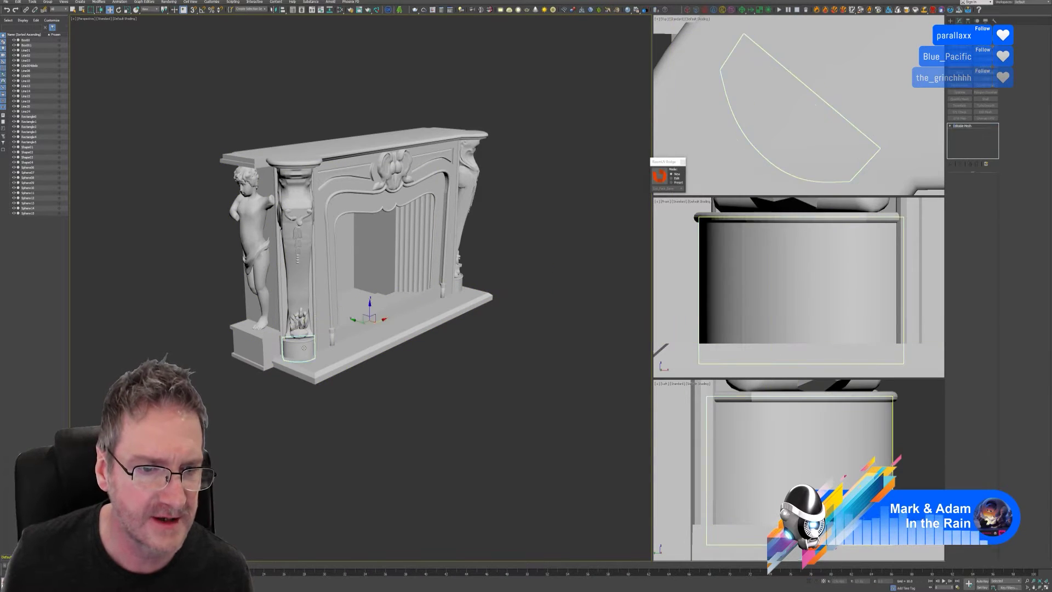
left_click(969, 21)
left_click(972, 59)
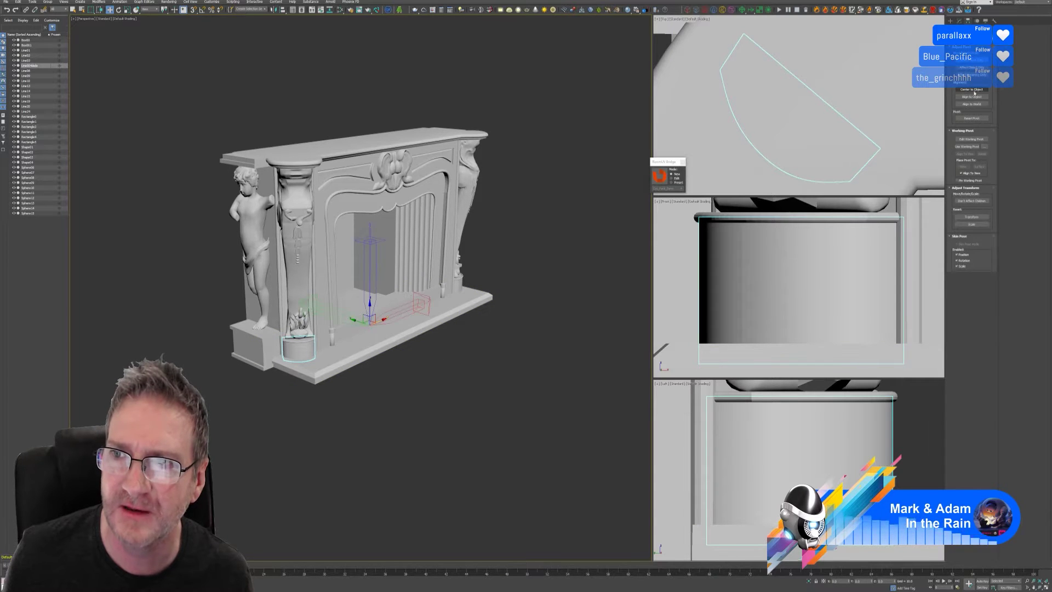
left_click(972, 90)
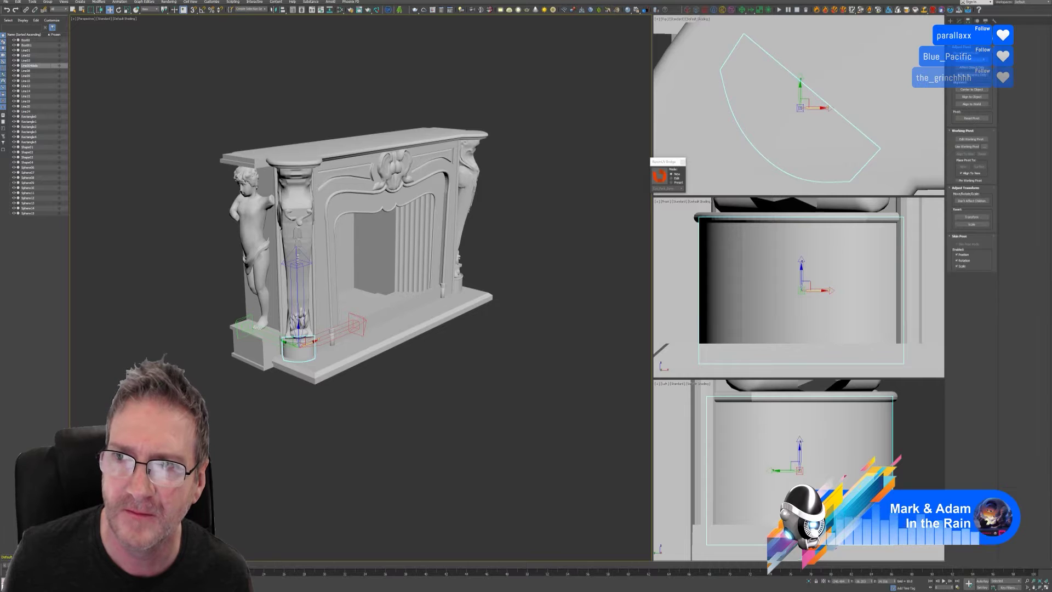
left_click(970, 60)
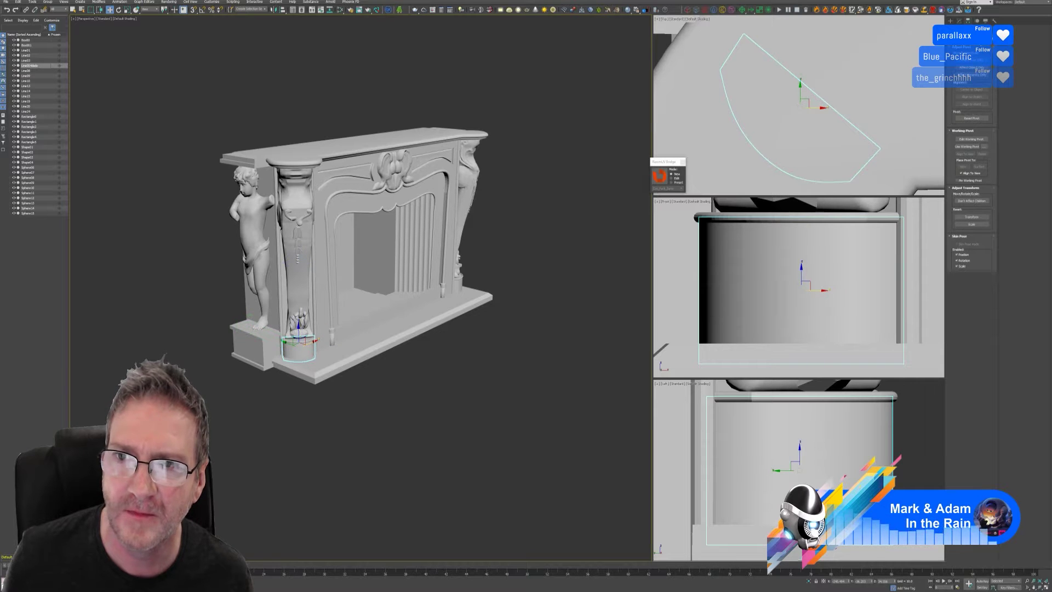
Step: Convert the imported plinth to Editable Poly, send it through the bridge and switch to RizomUV
left_click(960, 21)
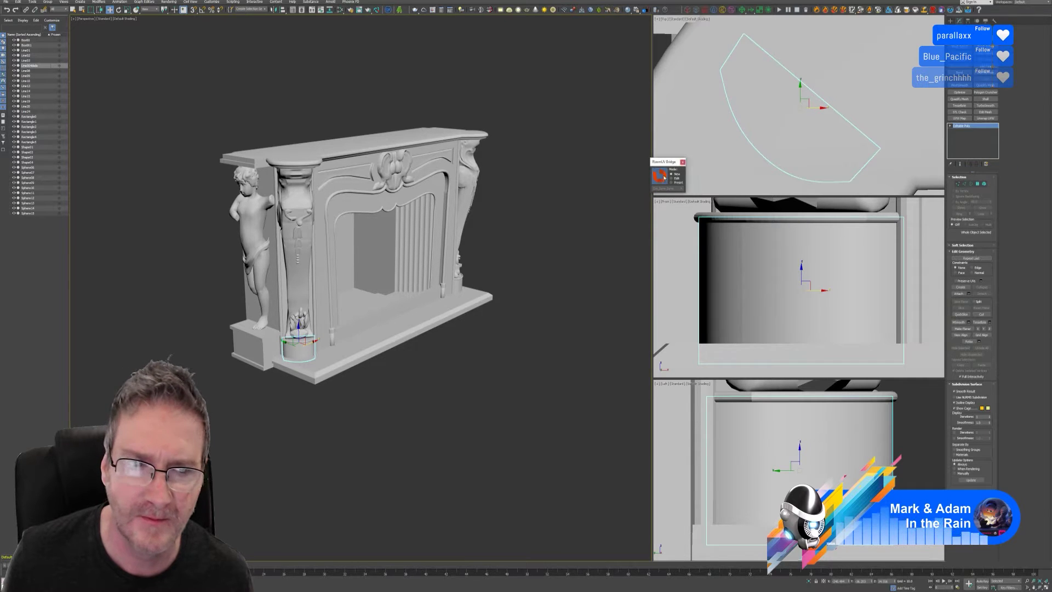
left_click(569, 220)
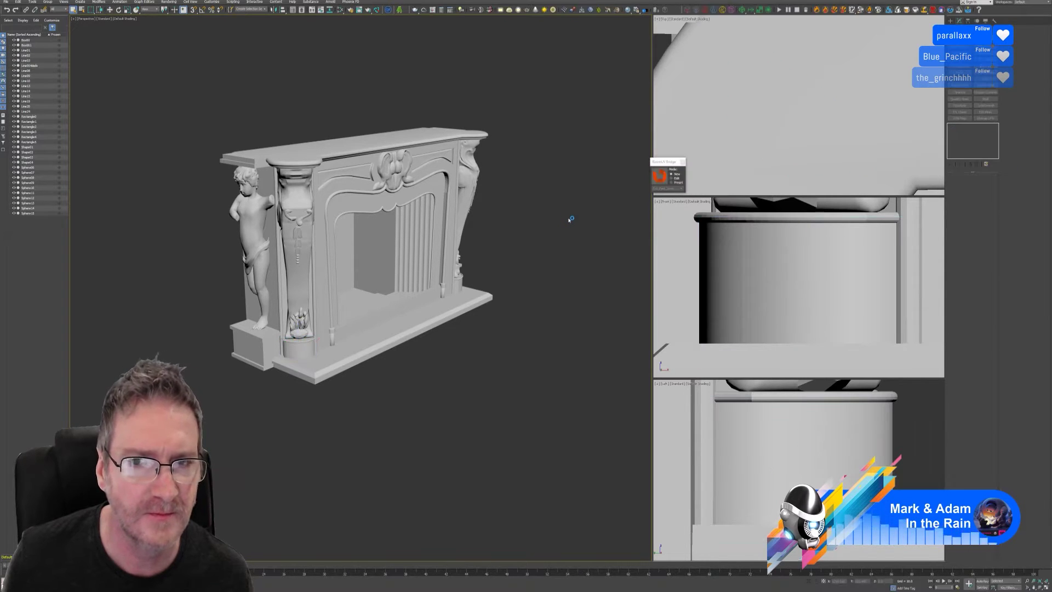
key("alt+Tab")
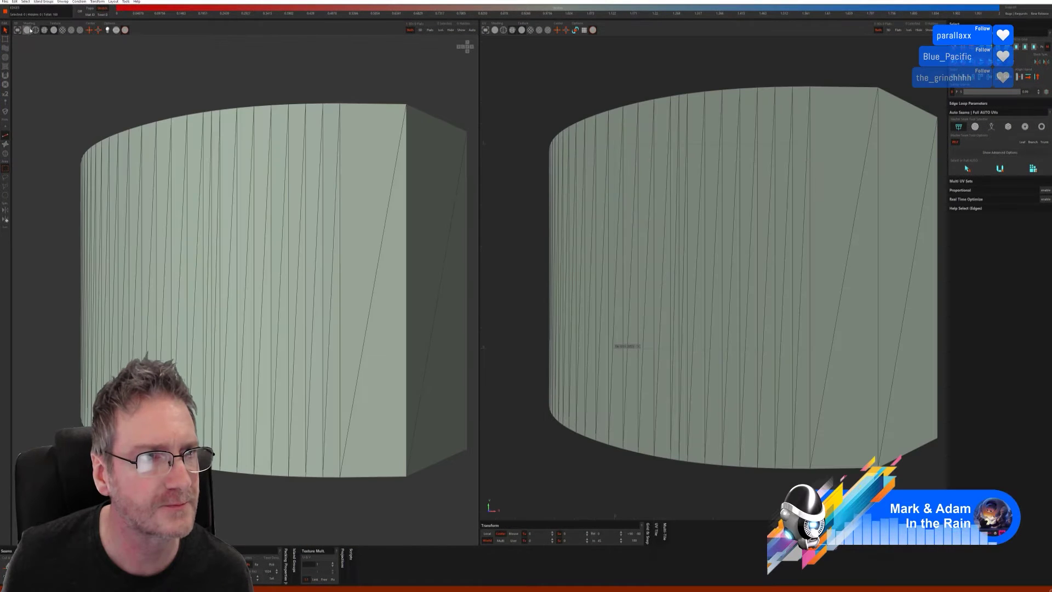
Step: Display the plinth with checker texture shading and frame it in both the 3D and UV views
left_click(26, 32)
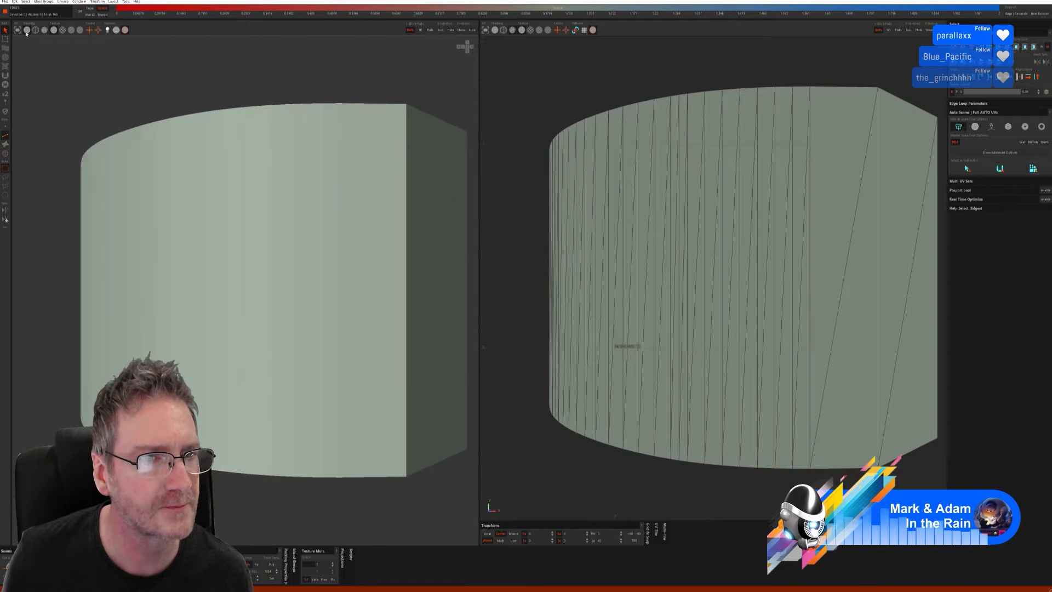
left_click(63, 32)
right_click_drag(355, 234, 214, 252, "alt")
left_click_drag(213, 251, 271, 287, "alt")
right_click_drag(657, 277, 606, 322, "alt")
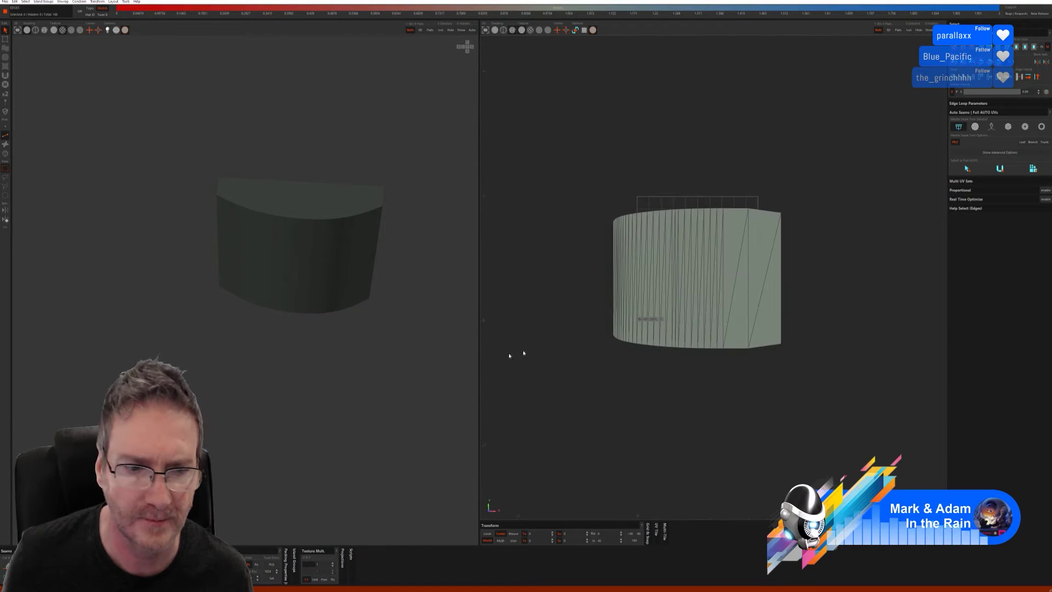
Step: Cut, unfold and pack the plinth's UV islands with Auto Seams, and save the result for 3ds Max
left_click(992, 127)
left_click(968, 169)
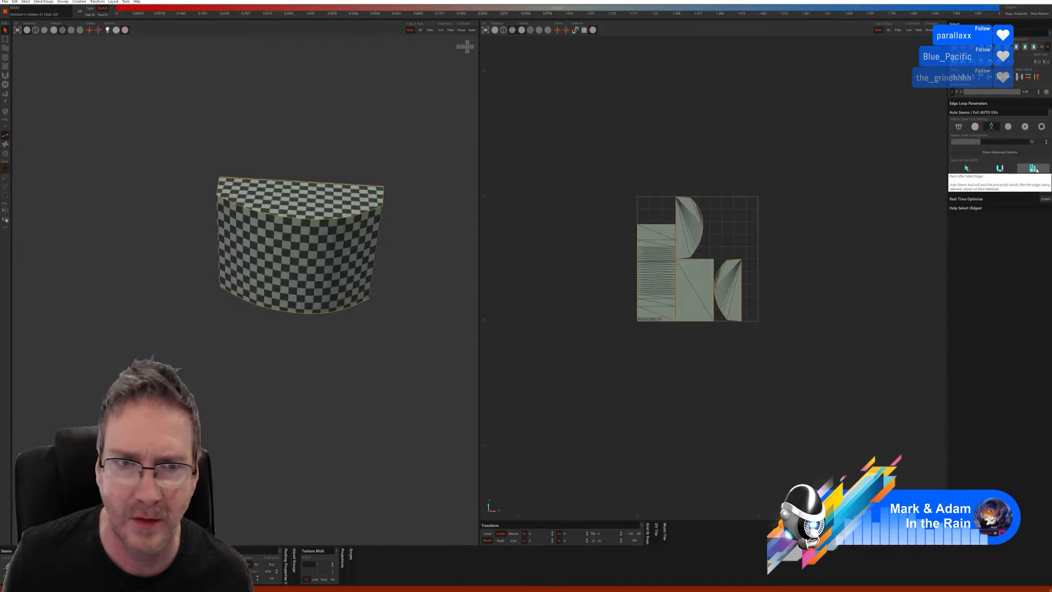
mouse_move(263, 297)
middle_mouse_down()
mouse_move(369, 274)
mouse_move(390, 296)
mouse_move(327, 263)
mouse_move(244, 291)
middle_mouse_up()
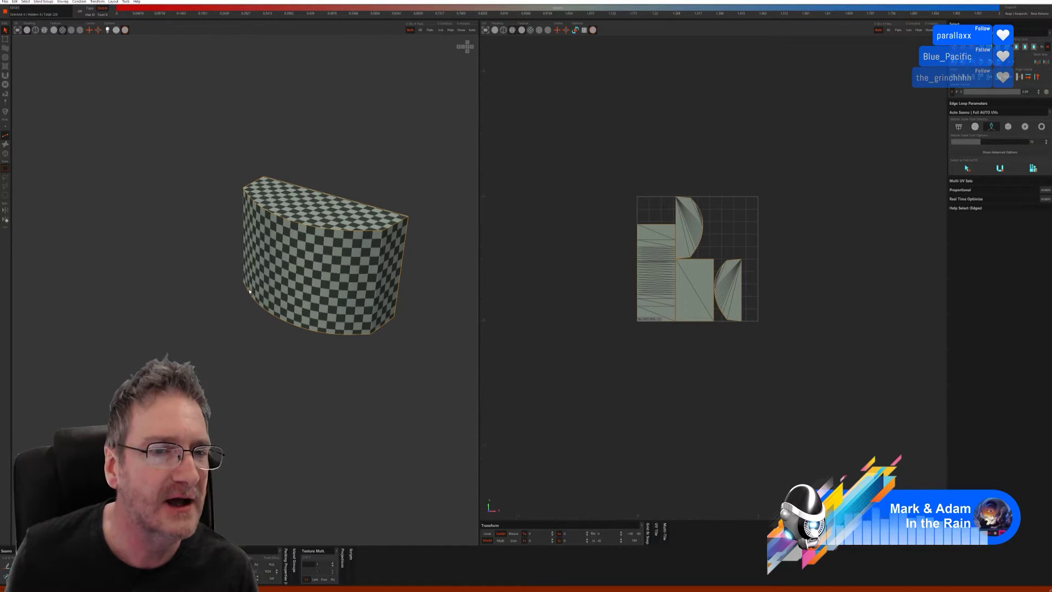
left_click(5, 1)
left_click(11, 37)
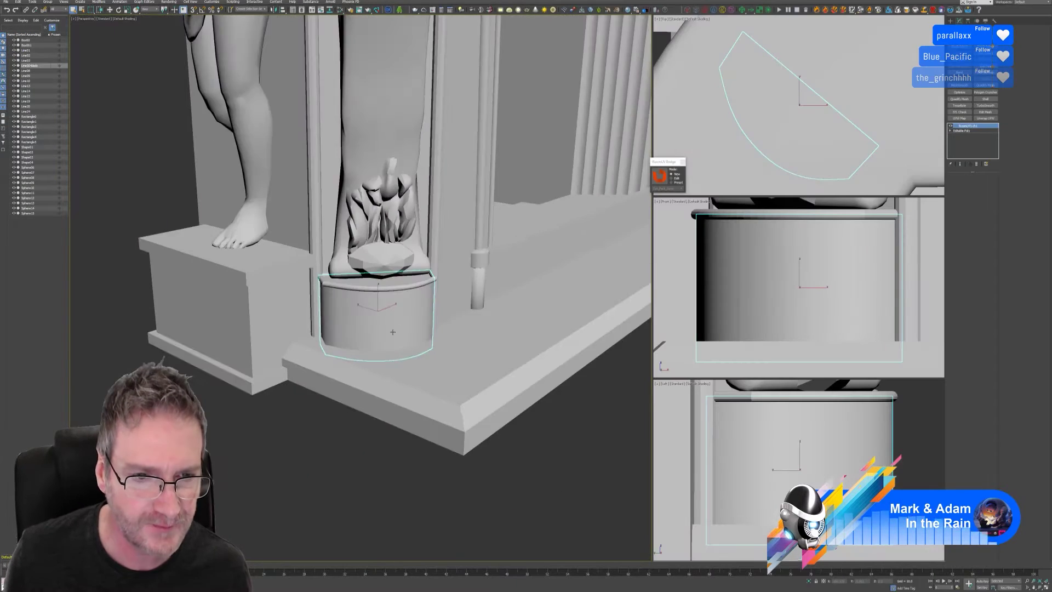
Step: Select the matching curved plinth at the fireplace's right end and convert it to Editable Poly
scroll(392, 331, "down", 10)
middle_click_drag(545, 360, 477, 357)
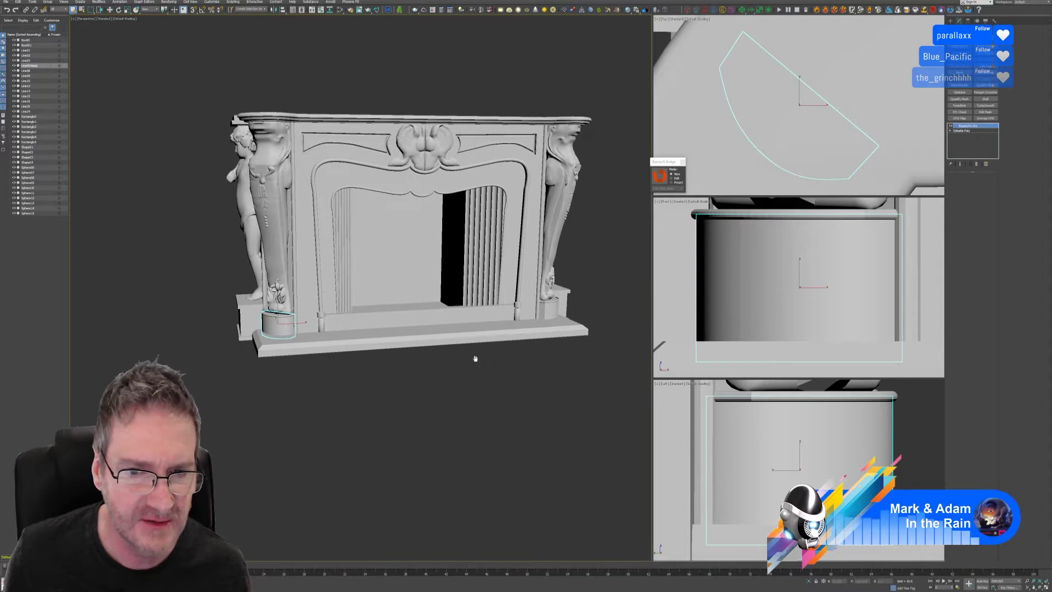
left_click(553, 308)
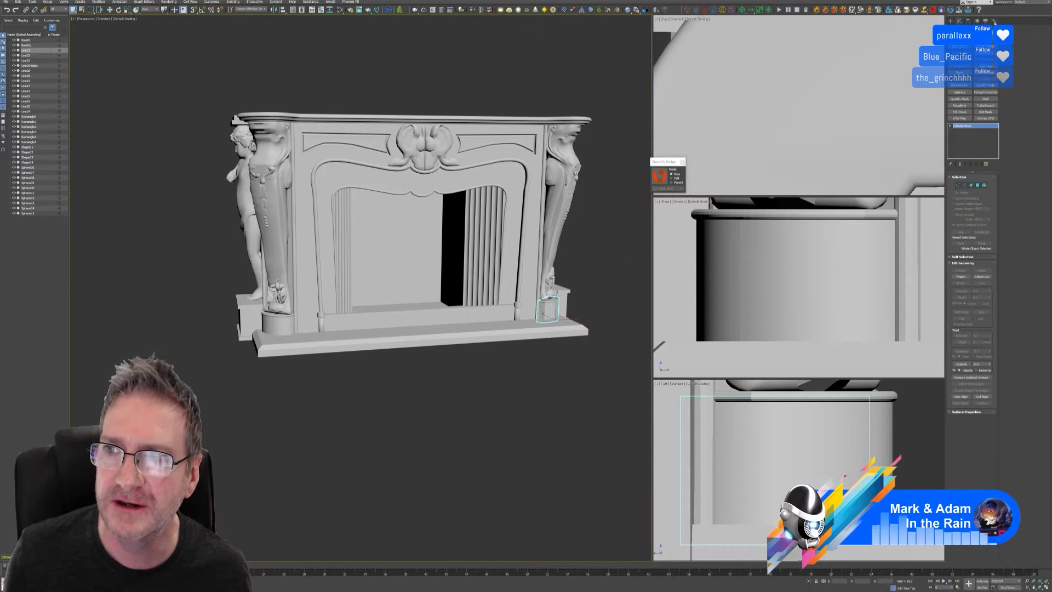
right_click(966, 126)
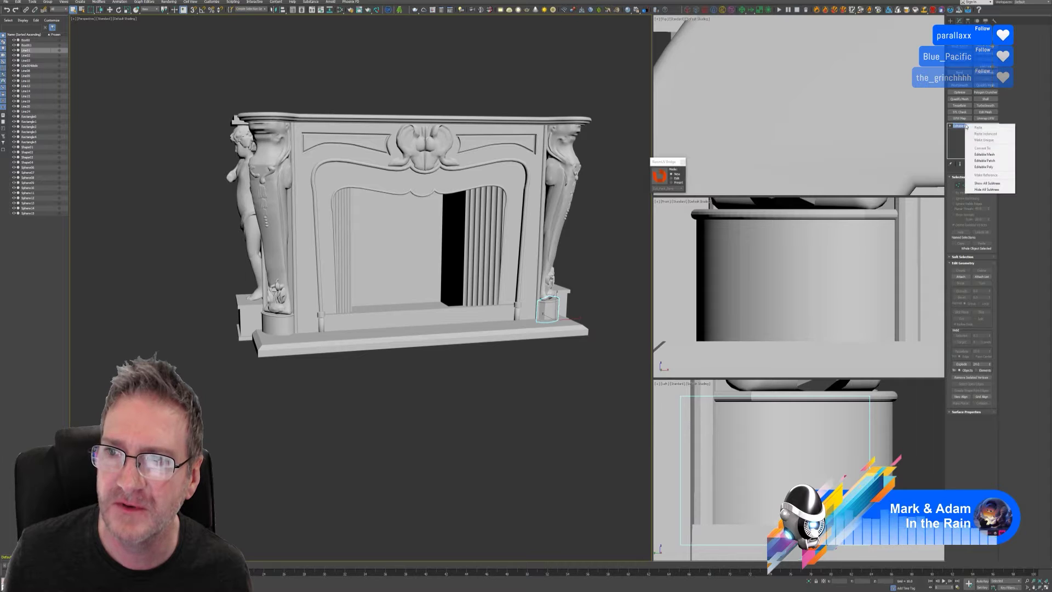
left_click(986, 169)
Step: Clear the right plinth's existing UV map channel 1 with the Channel Info utility and close its window
left_click(995, 21)
left_click(971, 91)
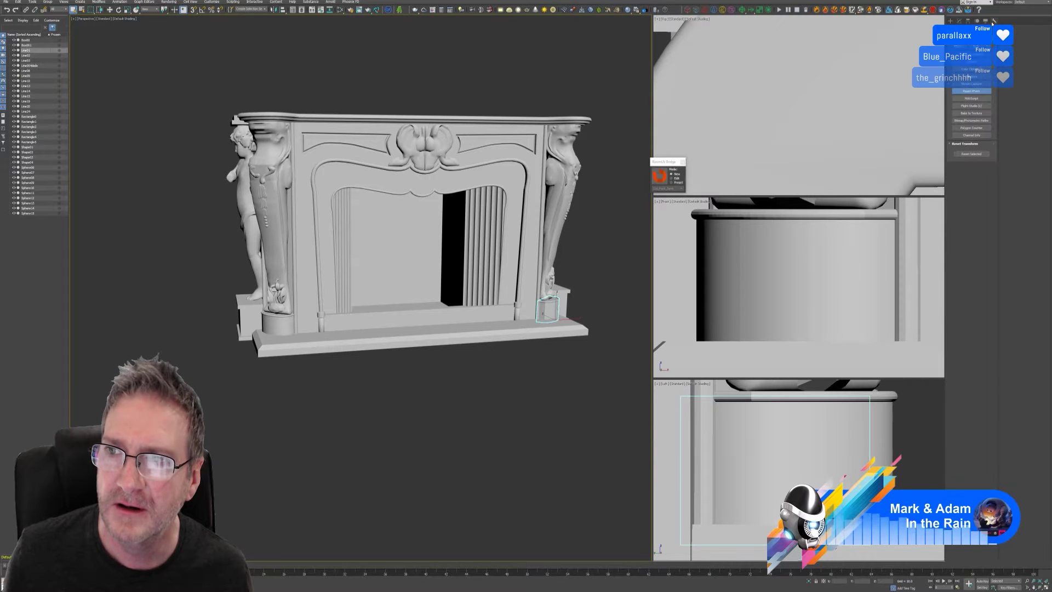
left_click(972, 135)
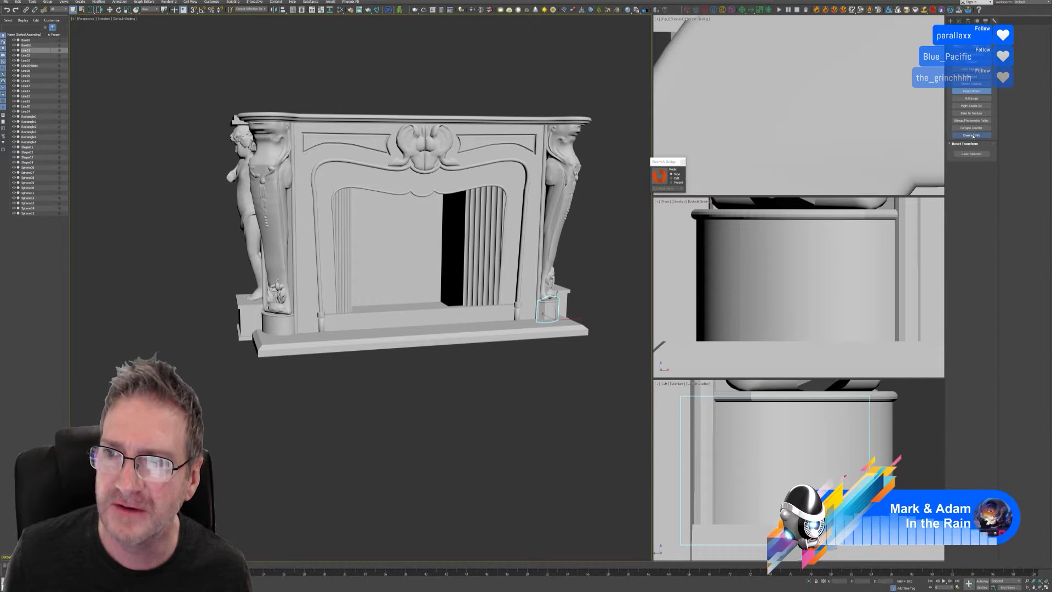
left_click(972, 154)
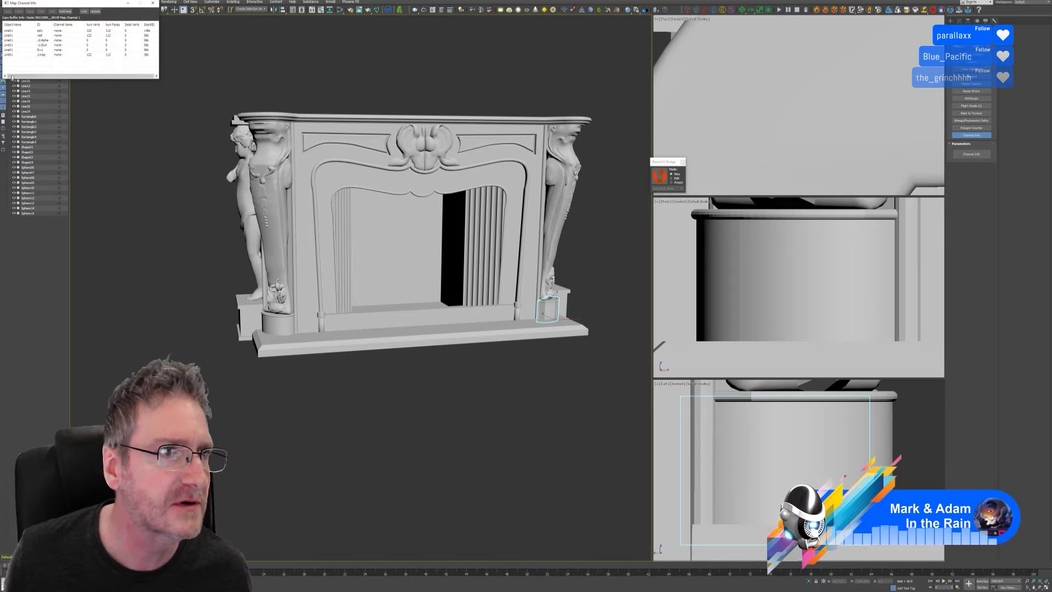
left_click(48, 55)
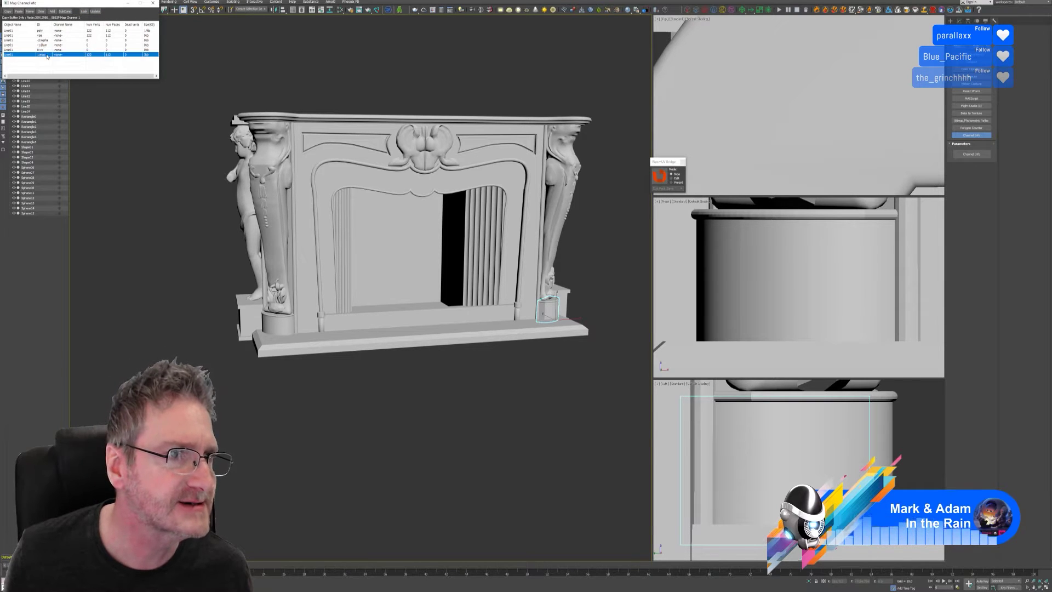
right_click(47, 54)
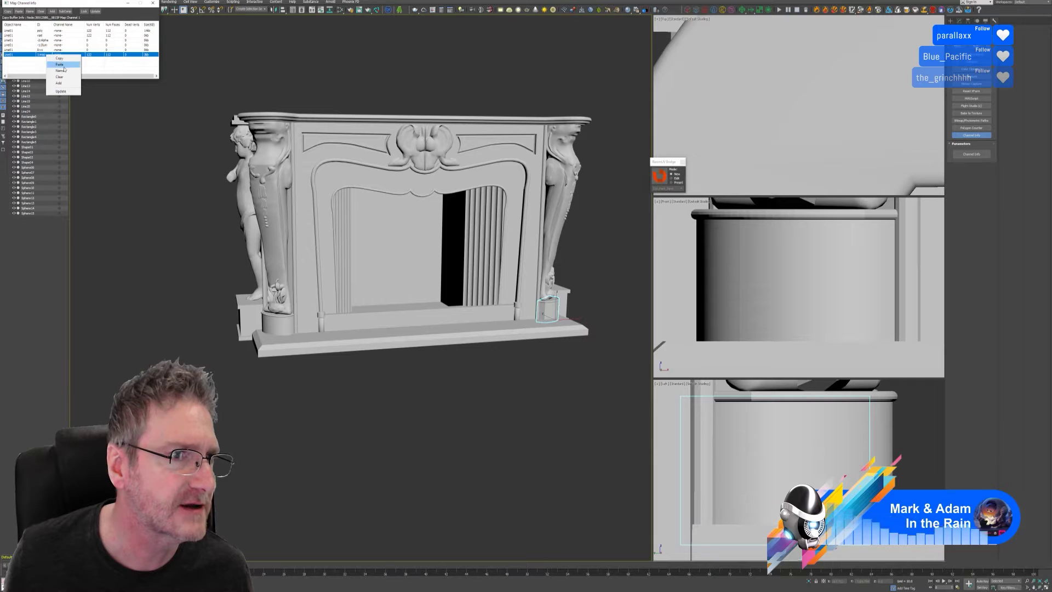
left_click(62, 77)
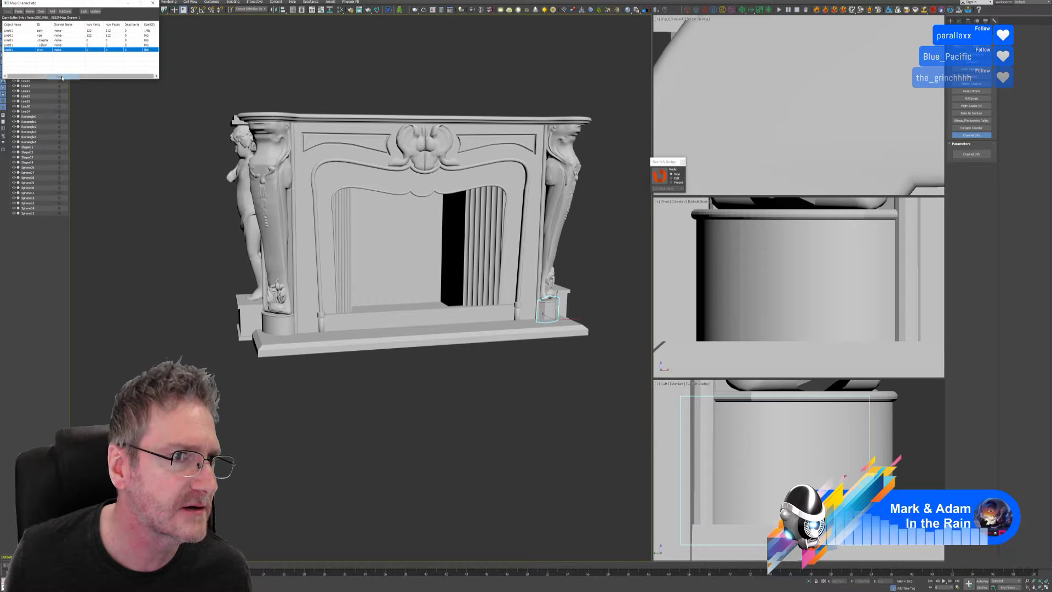
left_click(153, 3)
middle_click_drag(603, 312, 582, 286, "alt")
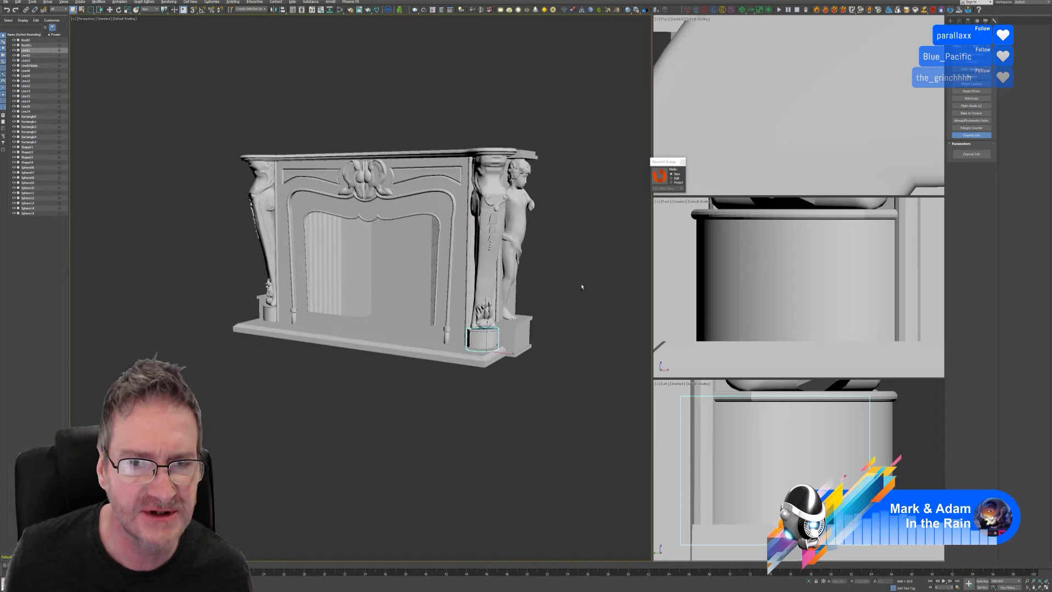
Step: Try to send the right plinth to RizomUV through the bridge, and close it without saving to return to 3ds Max
left_click(658, 180)
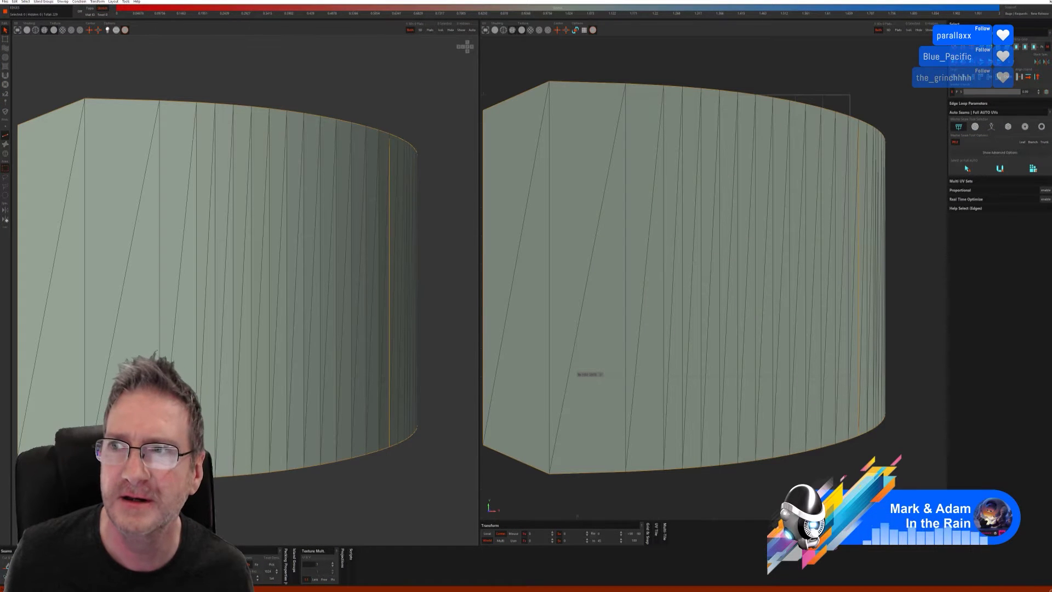
key("Return")
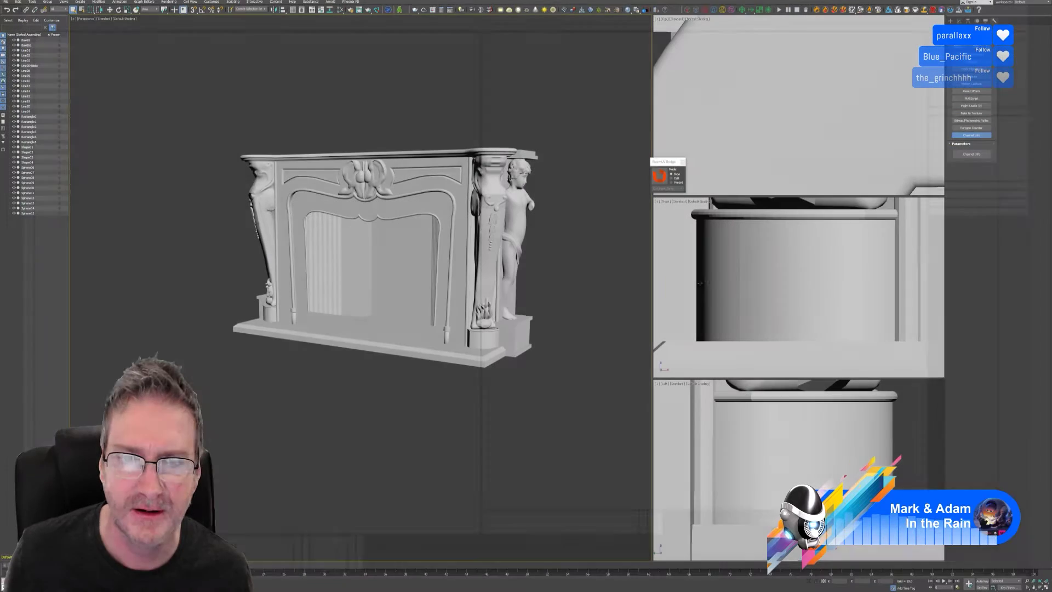
left_click(541, 299)
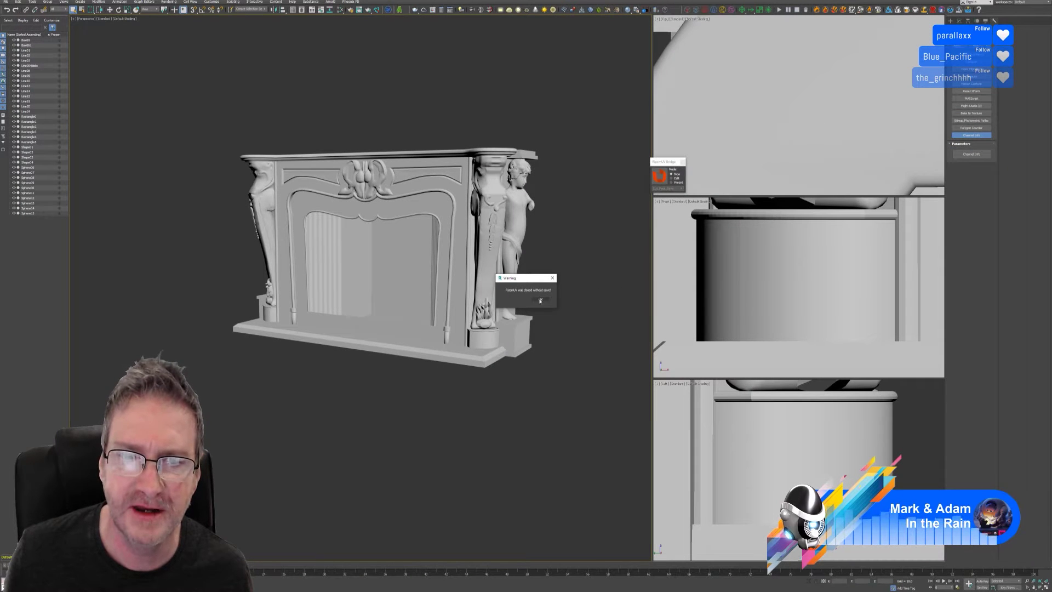
Step: Select the right plinth, clear its UV map channel 1 again with the Channel Info utility, and close its window
left_click(981, 112)
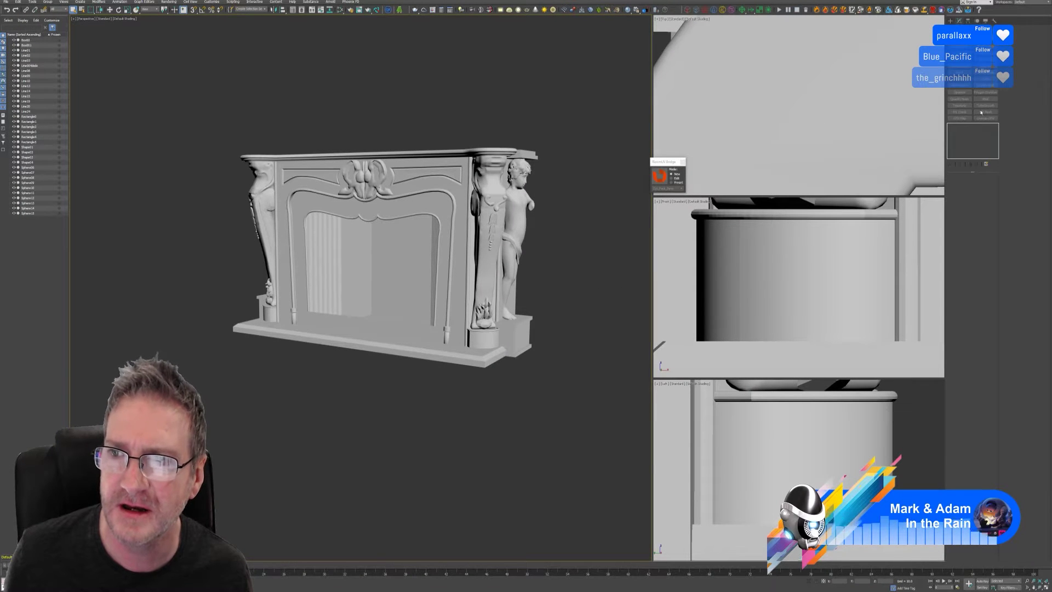
left_click(482, 339)
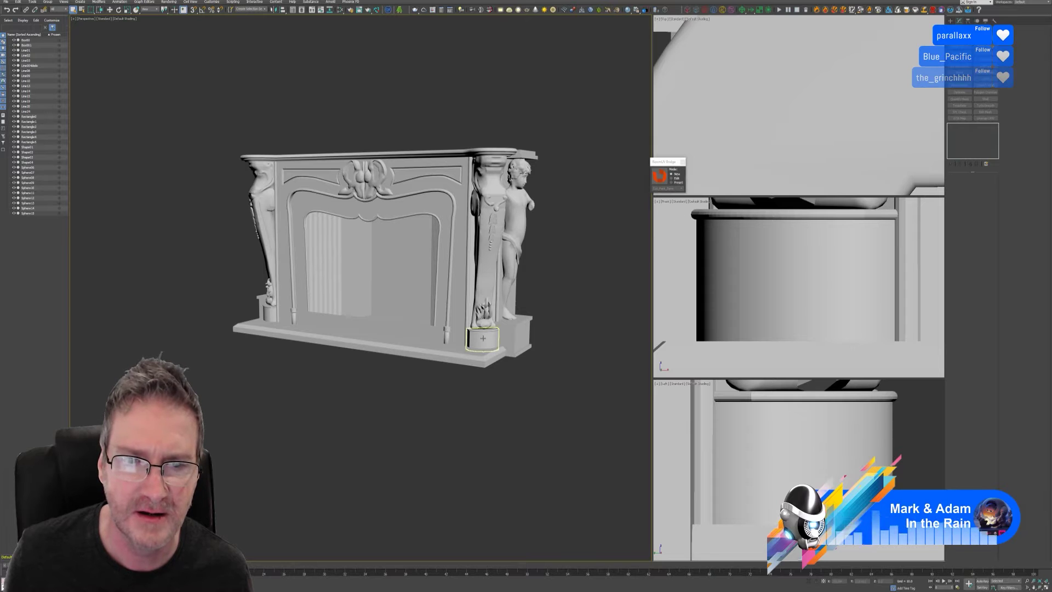
left_click(989, 127)
left_click(995, 21)
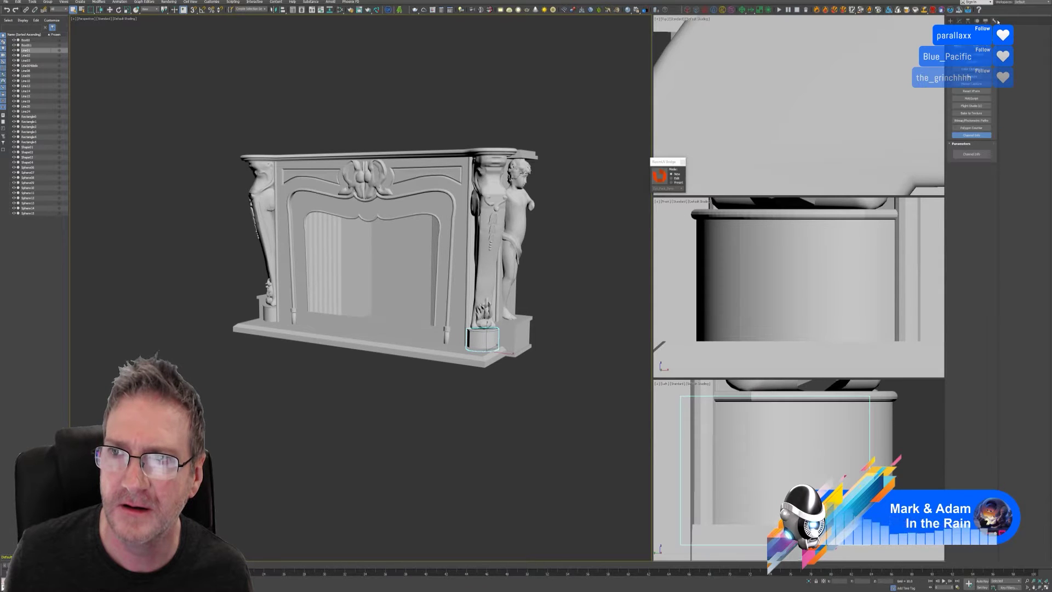
left_click(987, 156)
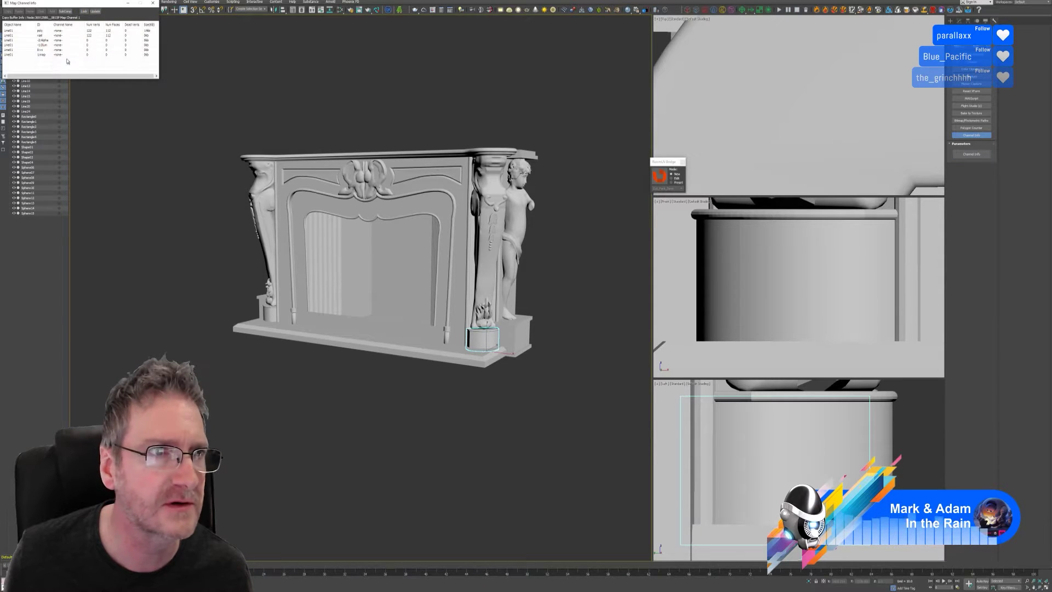
left_click(52, 55)
right_click(52, 55)
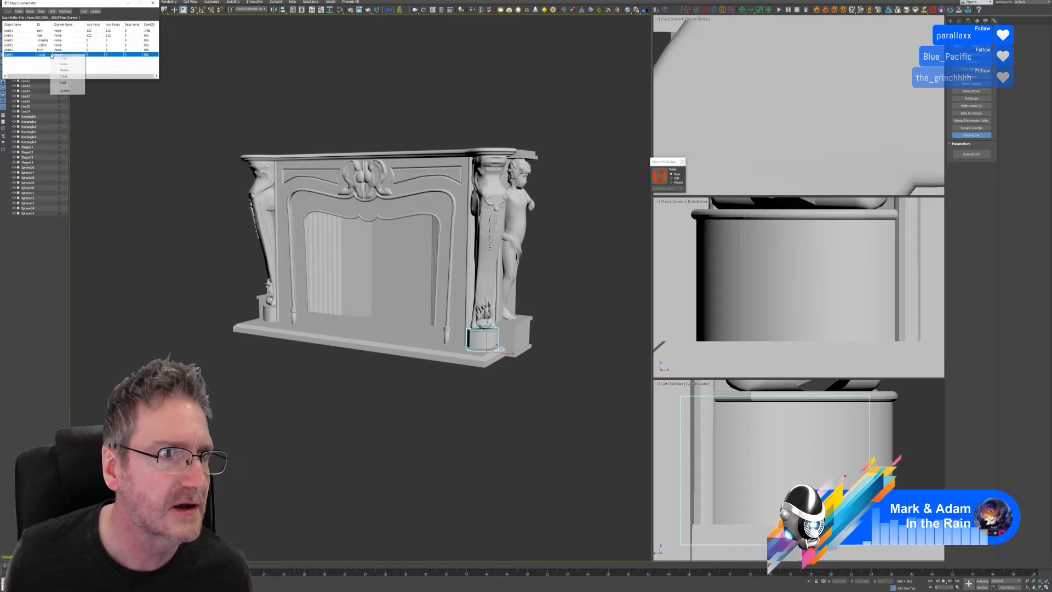
left_click(72, 78)
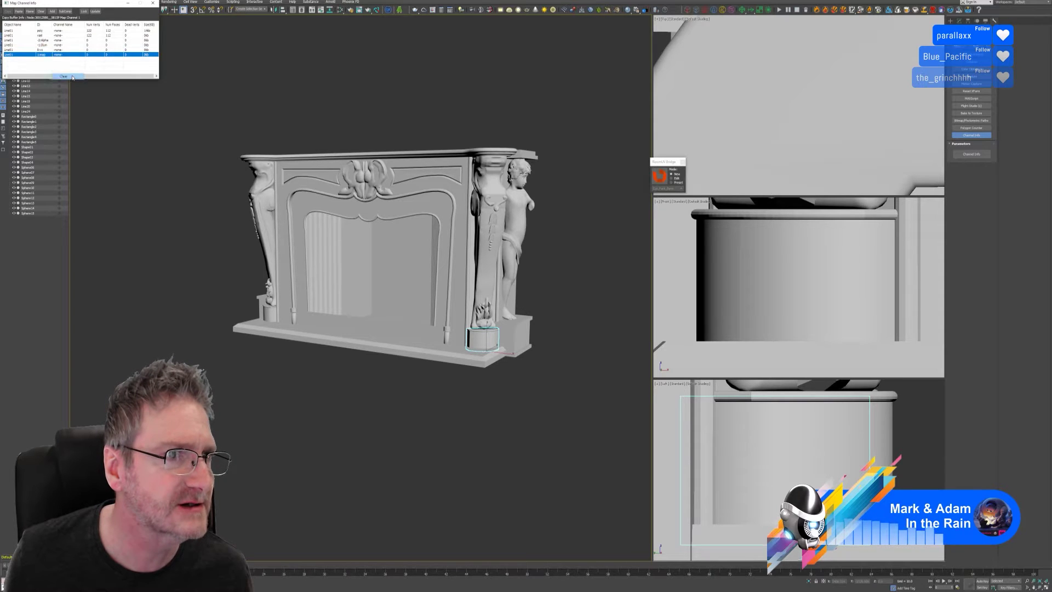
left_click(153, 3)
Step: Collapse the UVW Mapping Clear modifier on the right plinth into its Editable Poly base
left_click(959, 20)
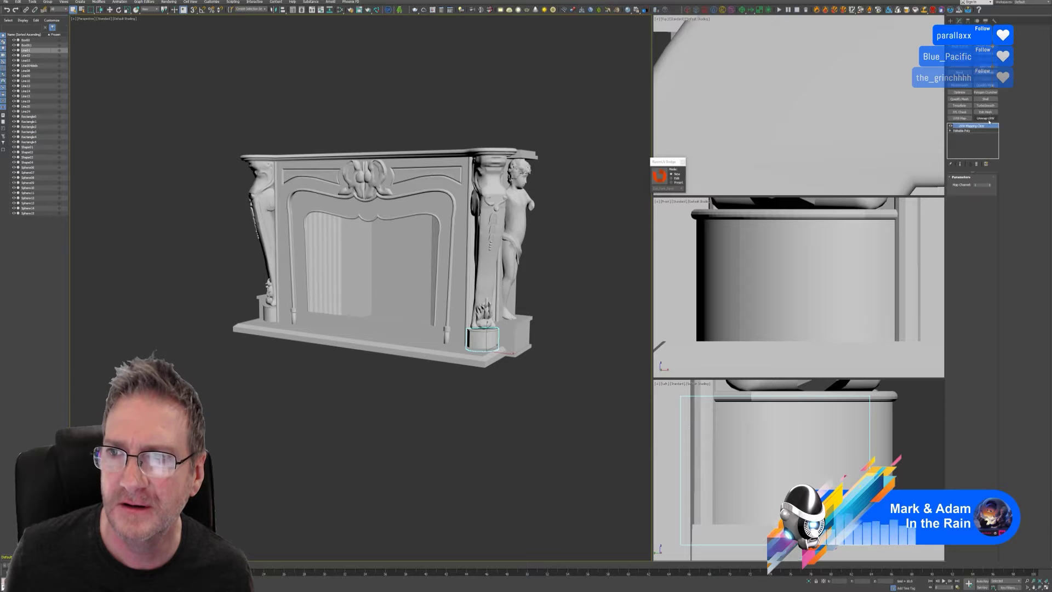
right_click(975, 127)
left_click(991, 185)
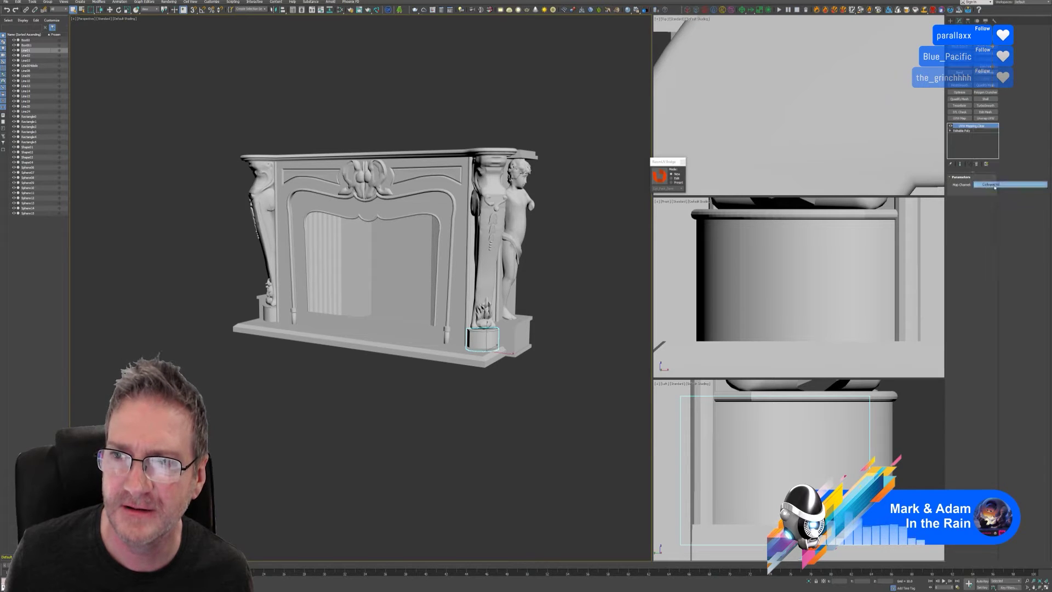
left_click(551, 311)
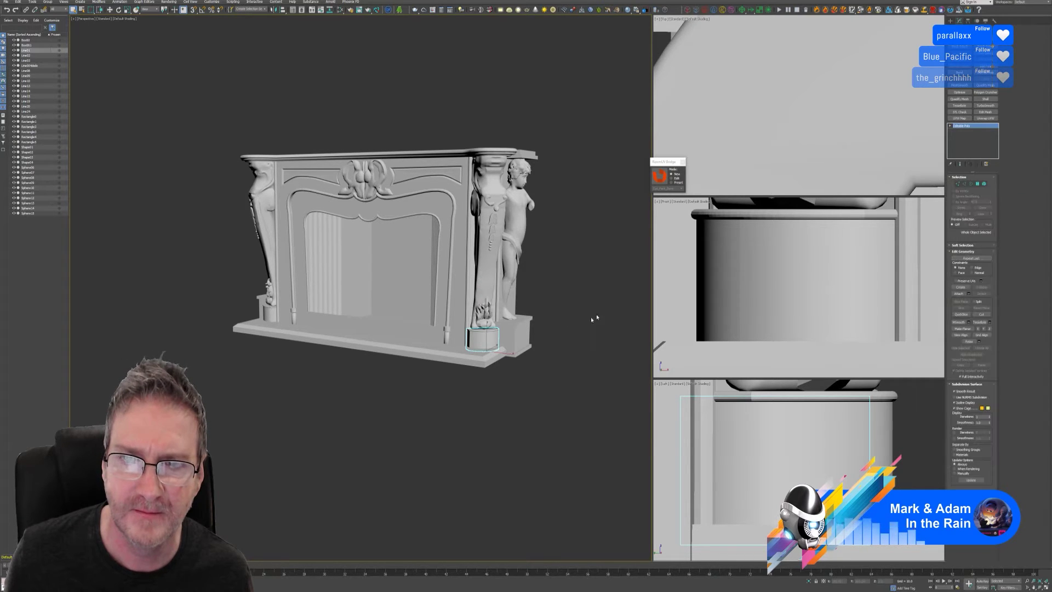
Step: Try to send the cleared right plinth to RizomUV, inspect the loaded mesh, and close it without saving to return to 3ds Max
left_click(528, 229)
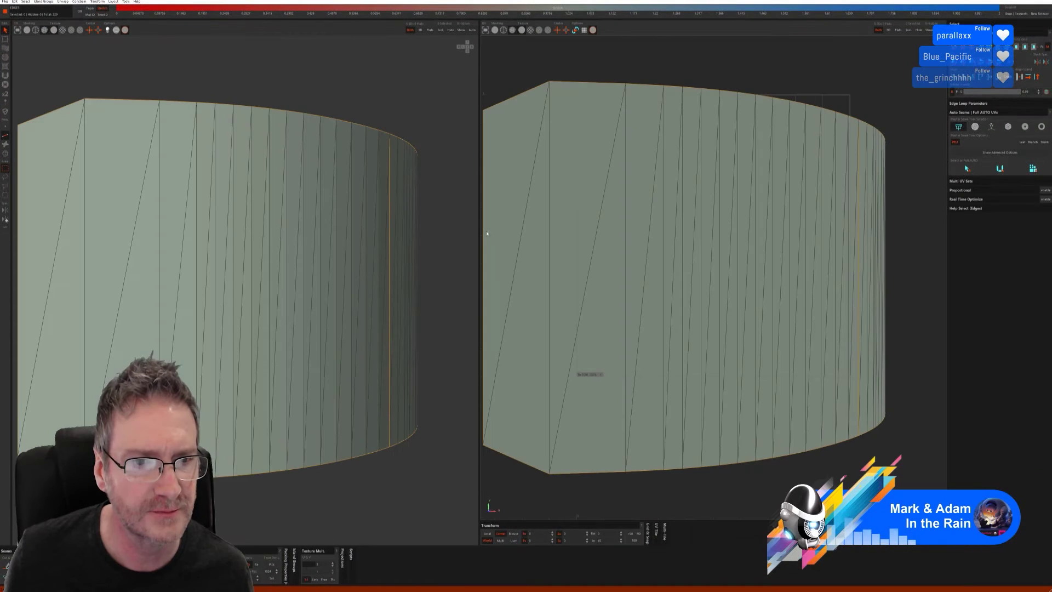
middle_click_drag(439, 274, 417, 291)
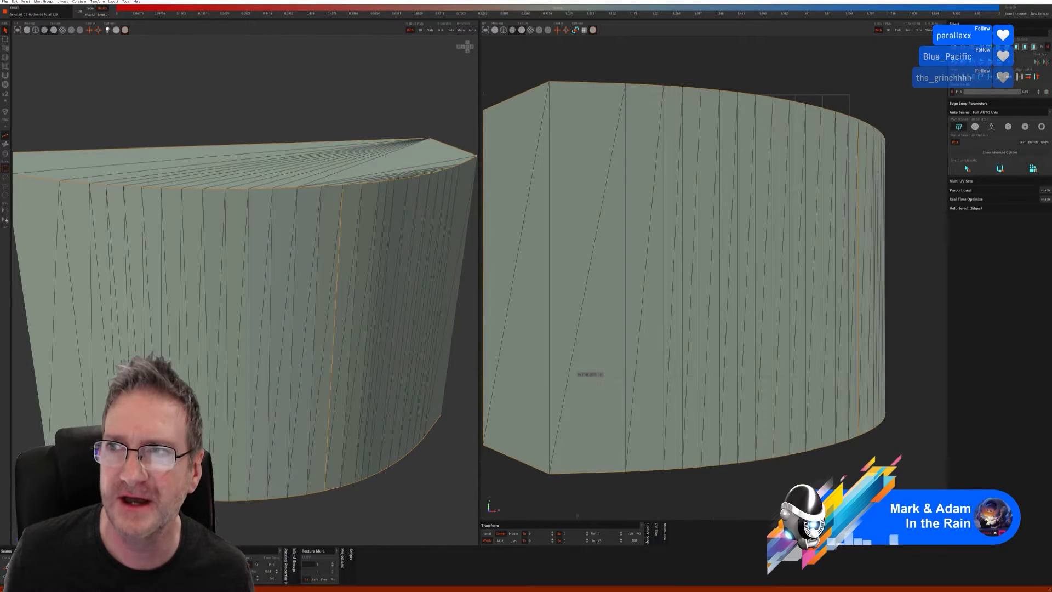
key("alt+F4")
left_click(537, 294)
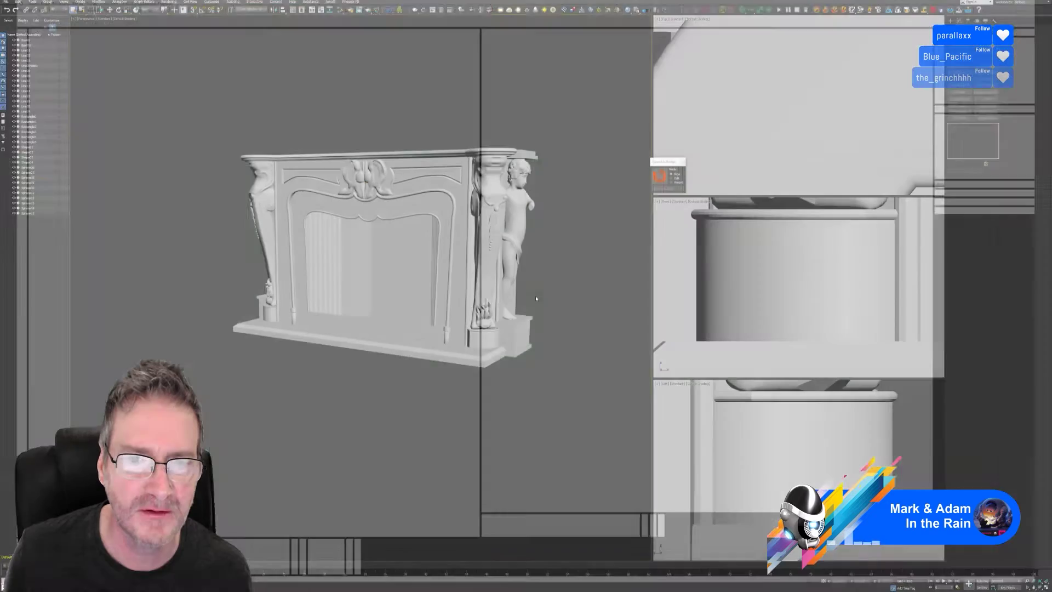
left_click(540, 299)
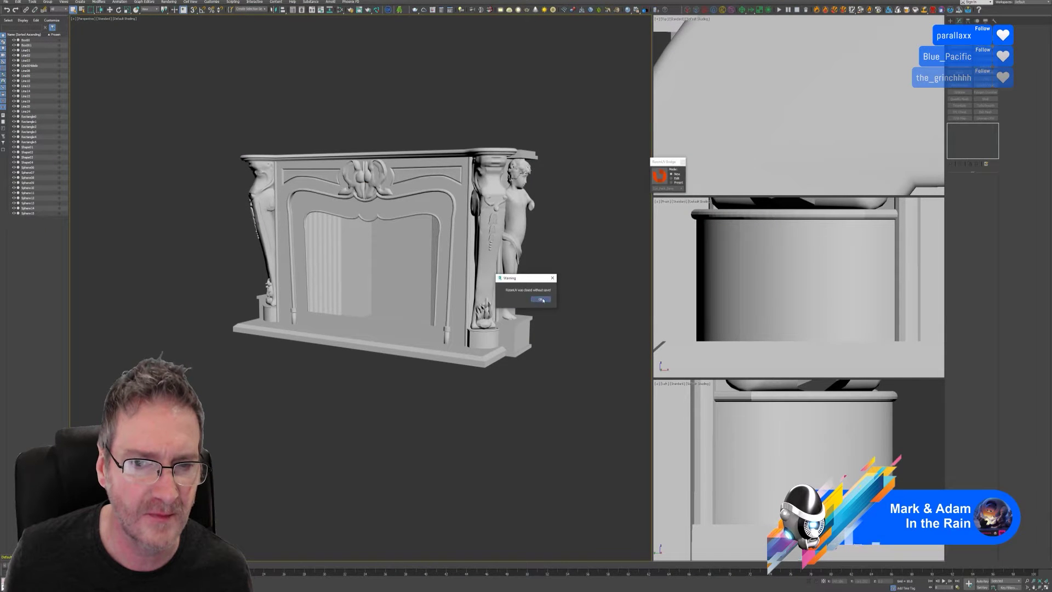
Step: Copy the UV modifier from the left plinth and paste it onto the right plinth
left_click(482, 338)
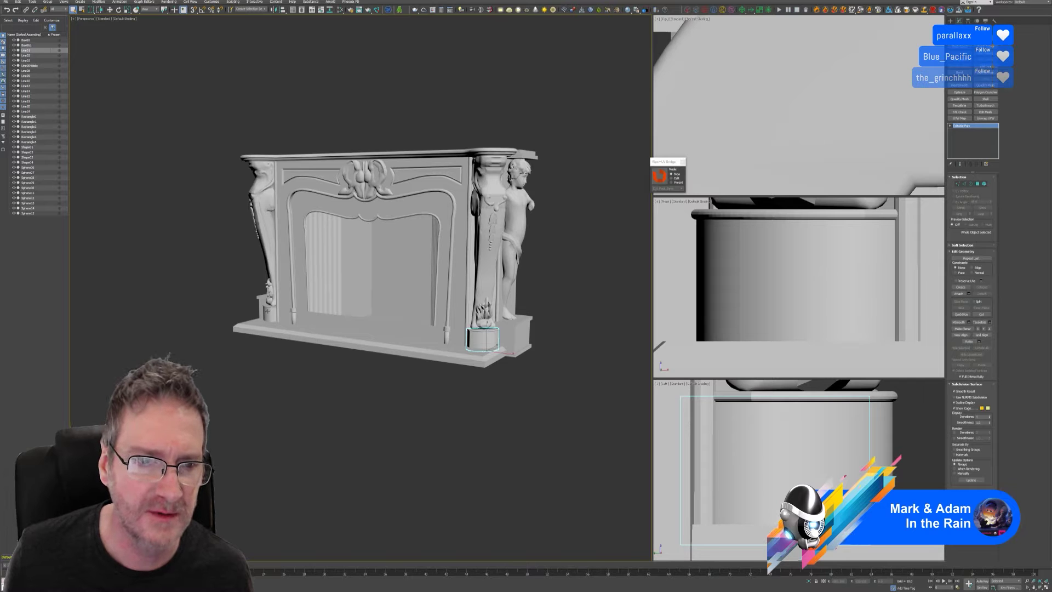
left_click(268, 311)
right_click(974, 126)
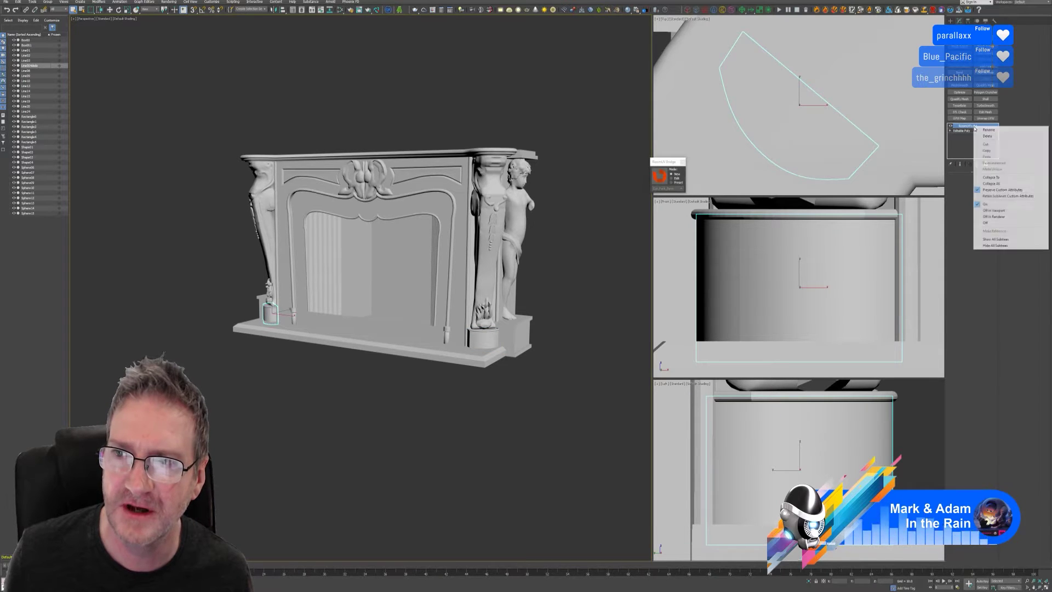
left_click(1006, 151)
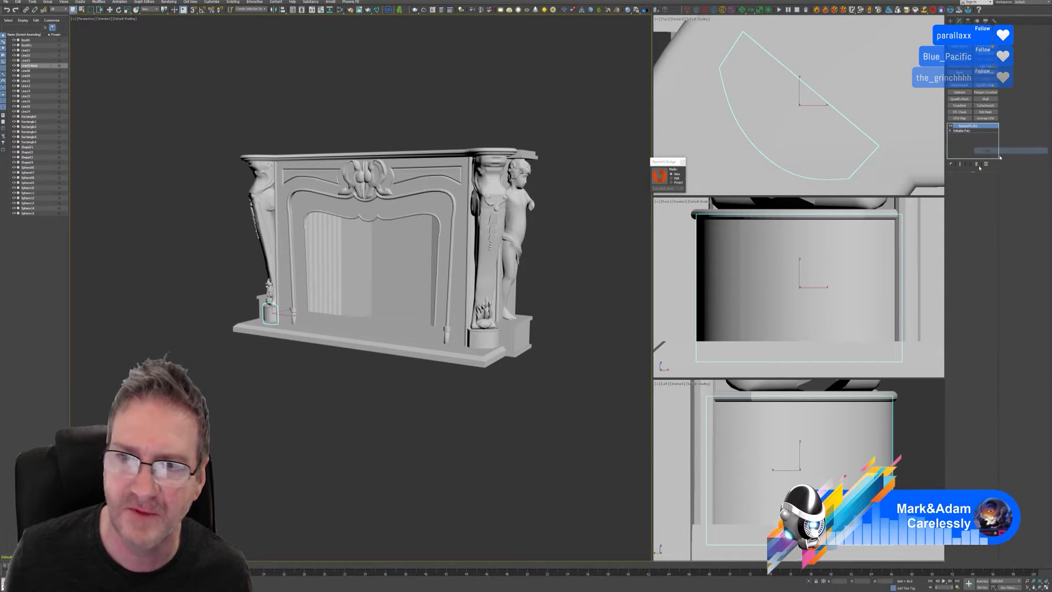
left_click(489, 339)
right_click(974, 128)
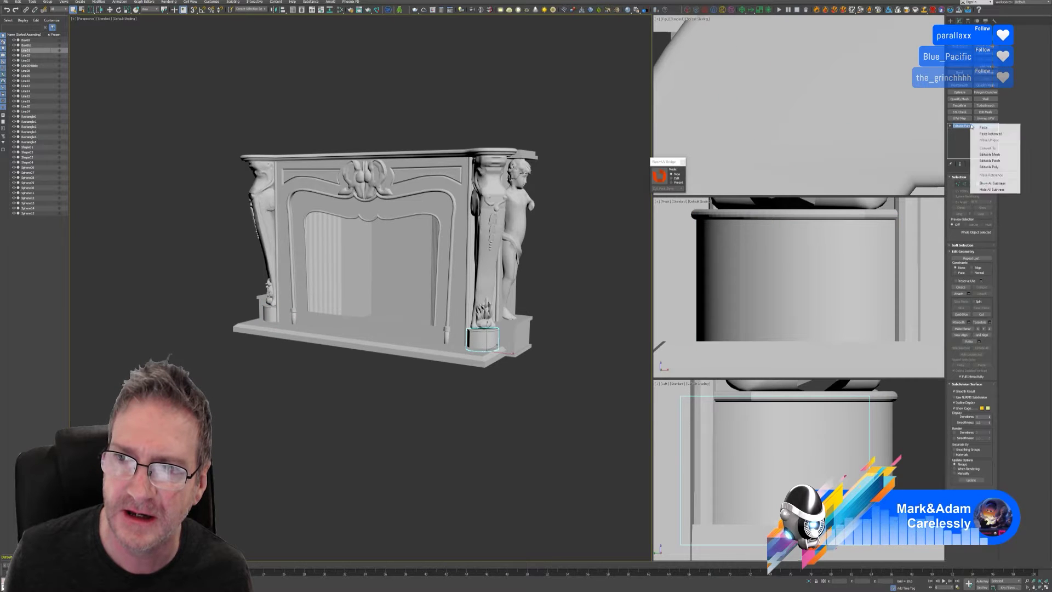
left_click(986, 158)
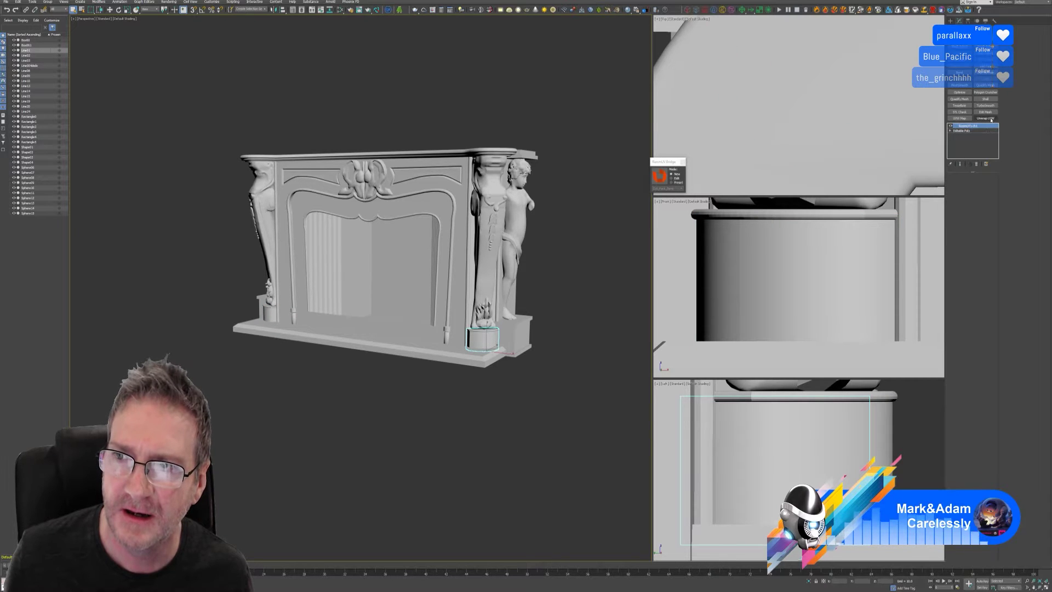
Step: Check the right plinth's UVs in the UV editor using Unwrap UVW, and delete both that modifier and the pasted one
left_click(991, 119)
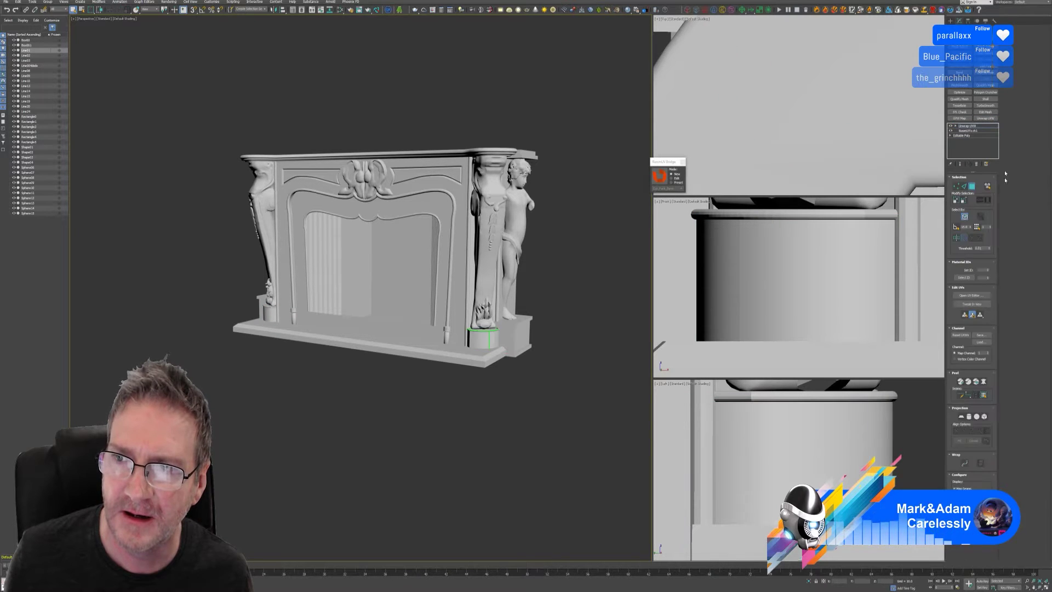
left_click(971, 296)
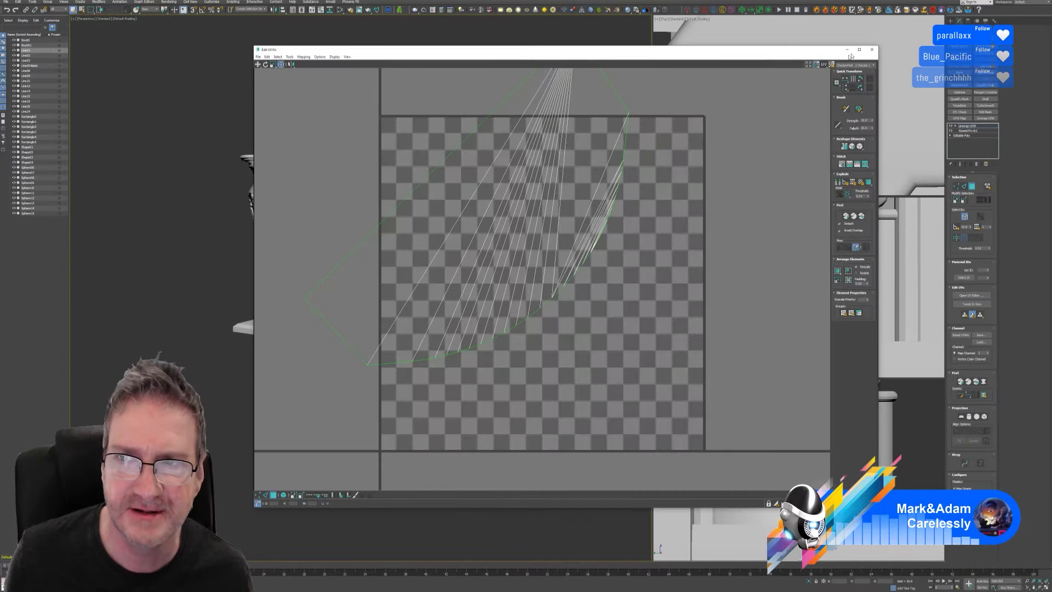
left_click(872, 50)
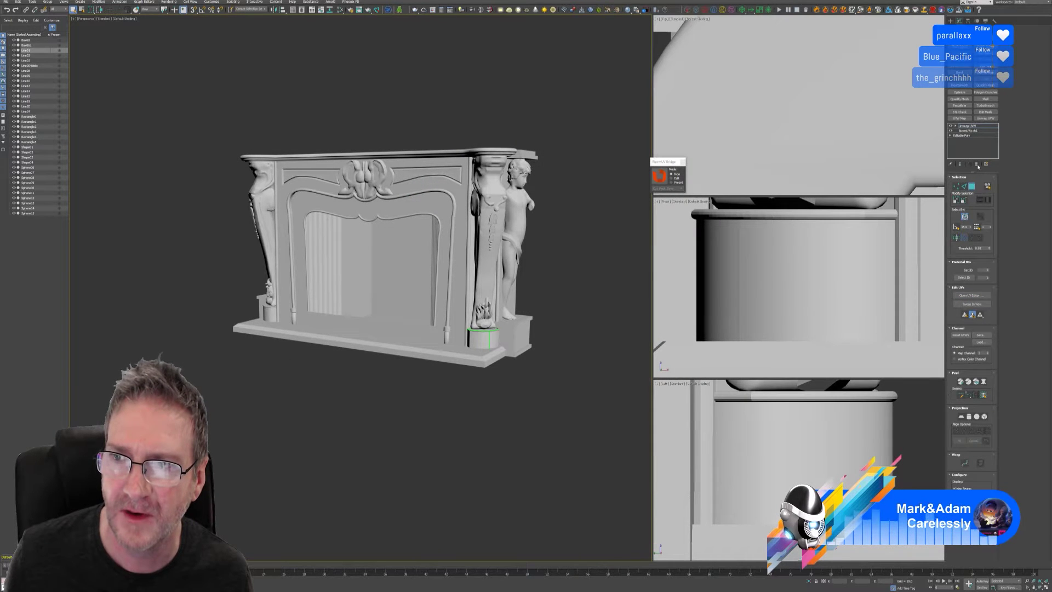
left_click(978, 165)
left_click(978, 165)
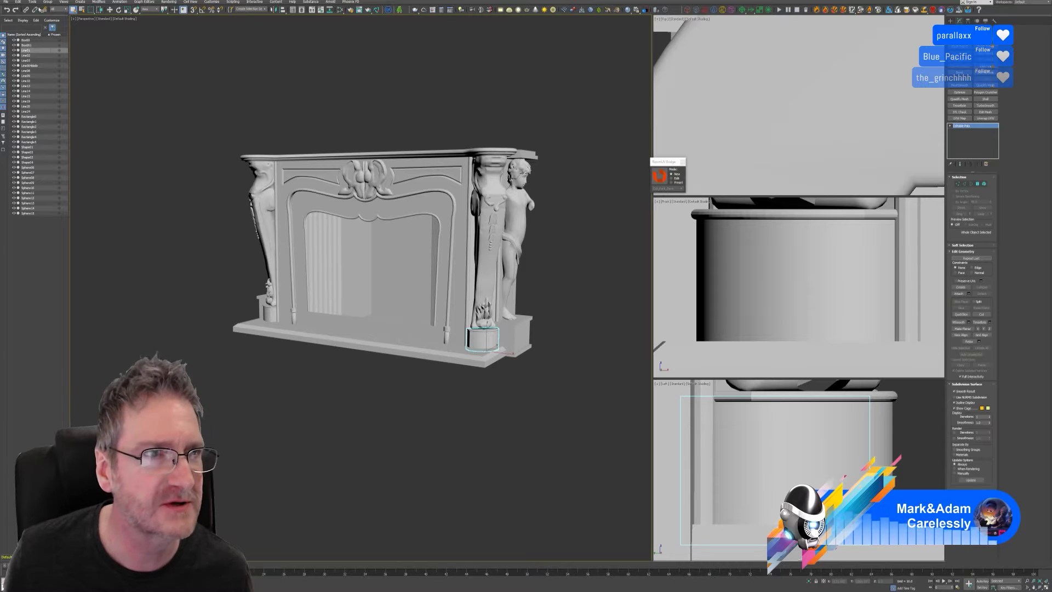
Step: Export only the selected right plinth as OBJ, replacing the existing OBJ file on the Desktop
left_click(6, 3)
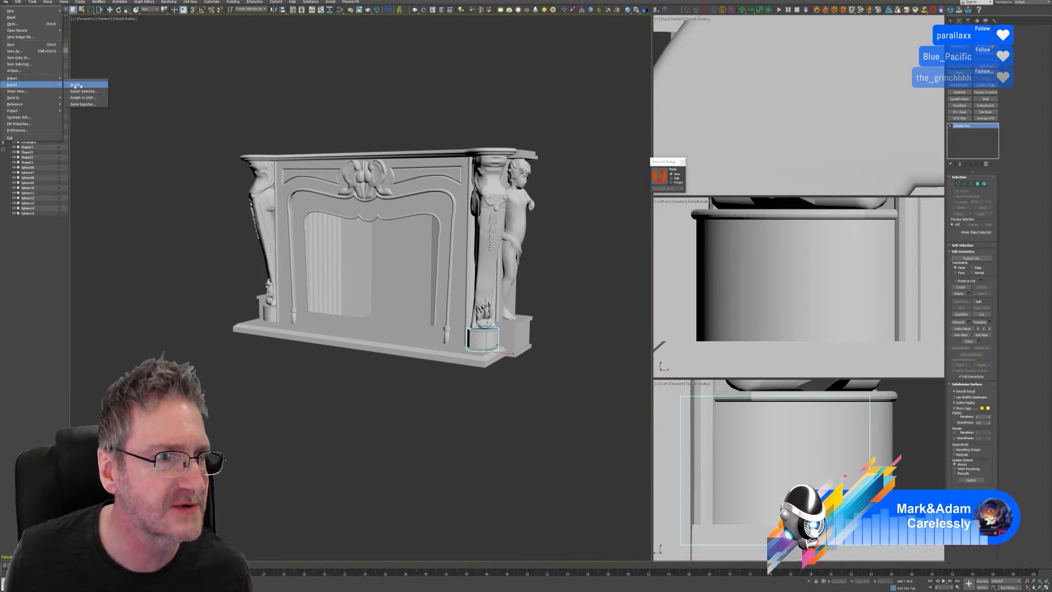
left_click(93, 93)
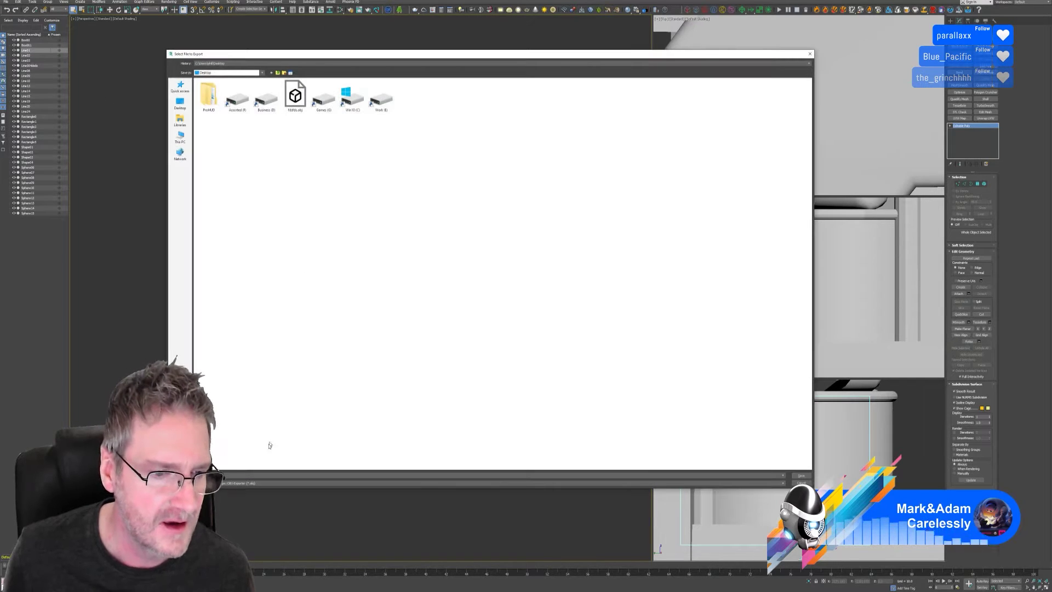
left_click(296, 99)
left_click(297, 101)
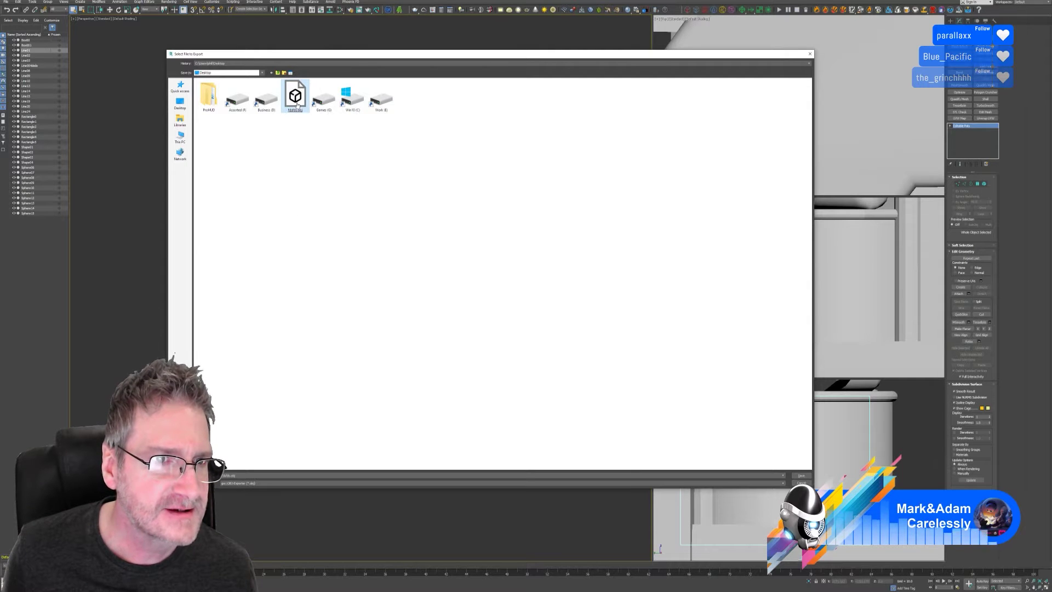
key("Return")
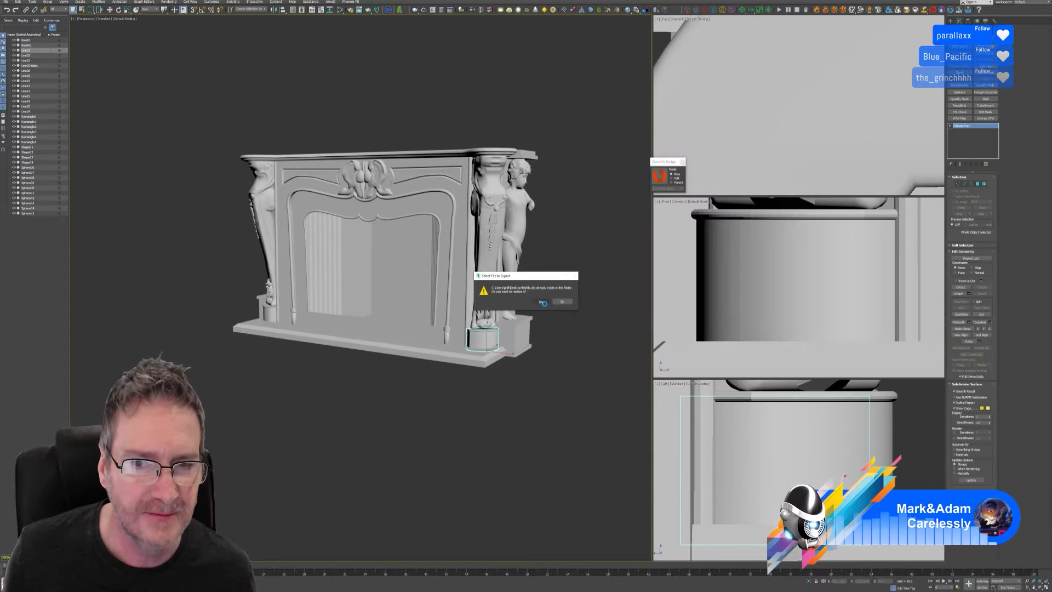
left_click(542, 301)
left_click(495, 340)
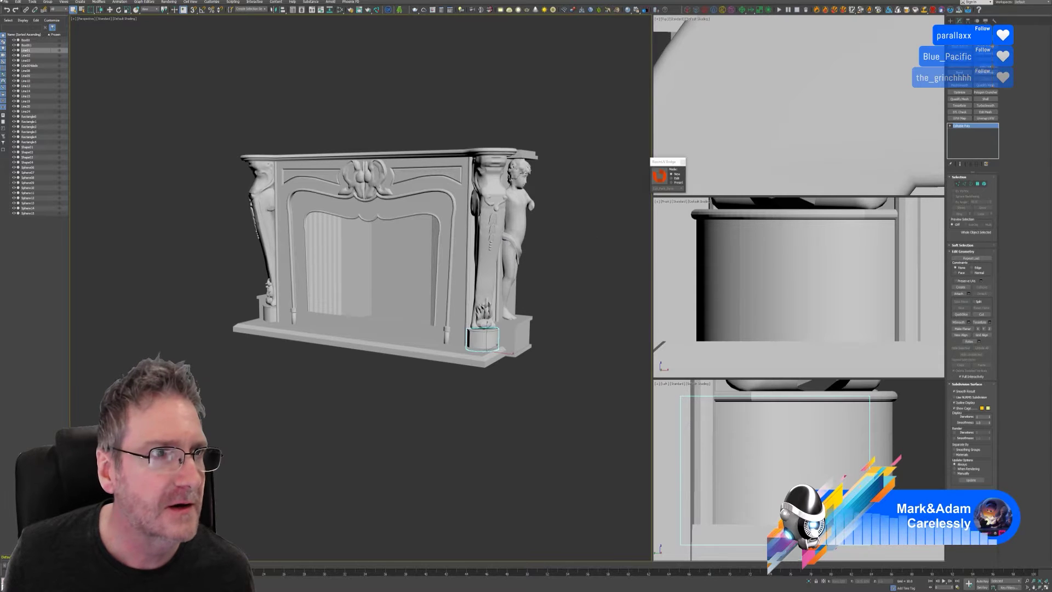
Step: Import the exported plinth OBJ into the scene, accepting the suggested new name to resolve the name conflict
left_click(5, 3)
mouse_move(57, 78)
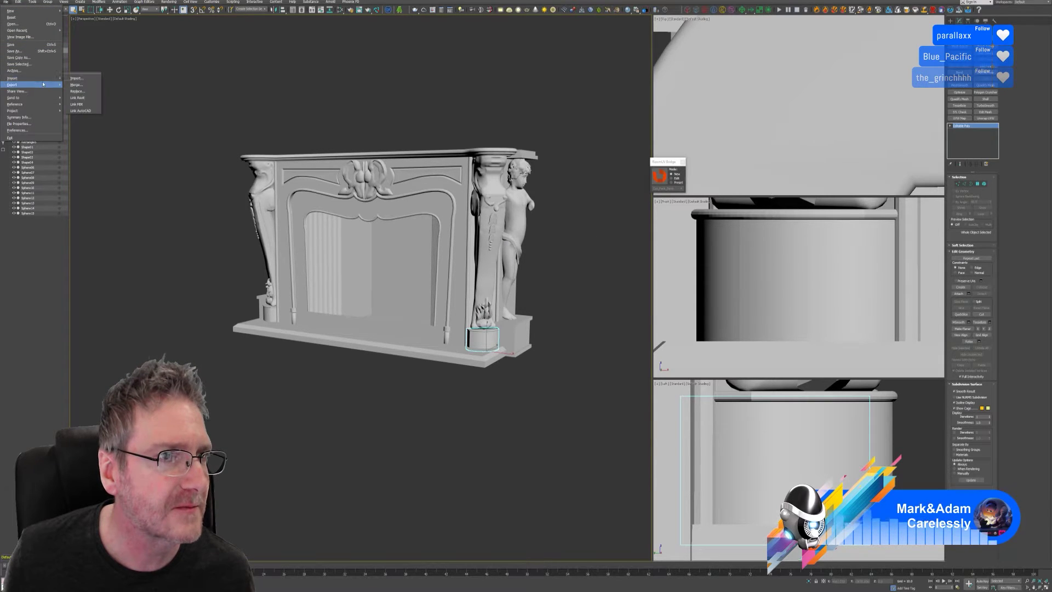
left_click(76, 78)
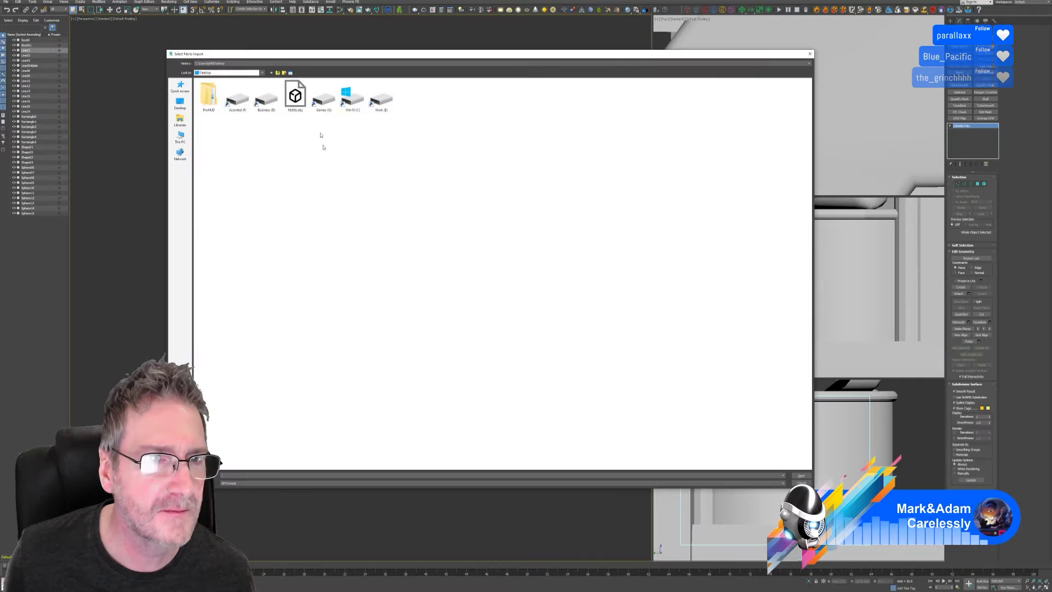
key("Return")
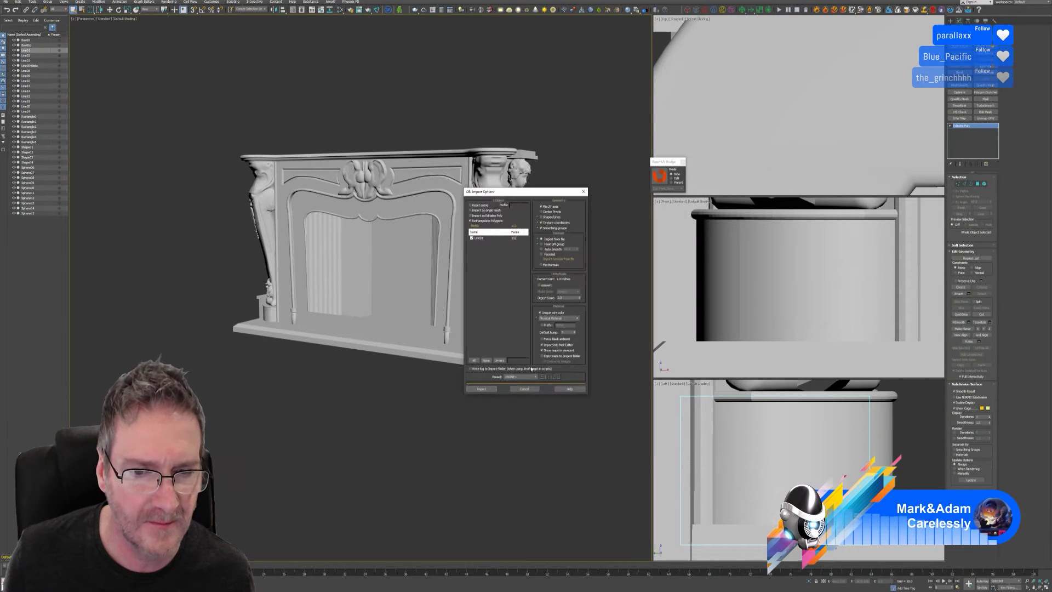
left_click(485, 384)
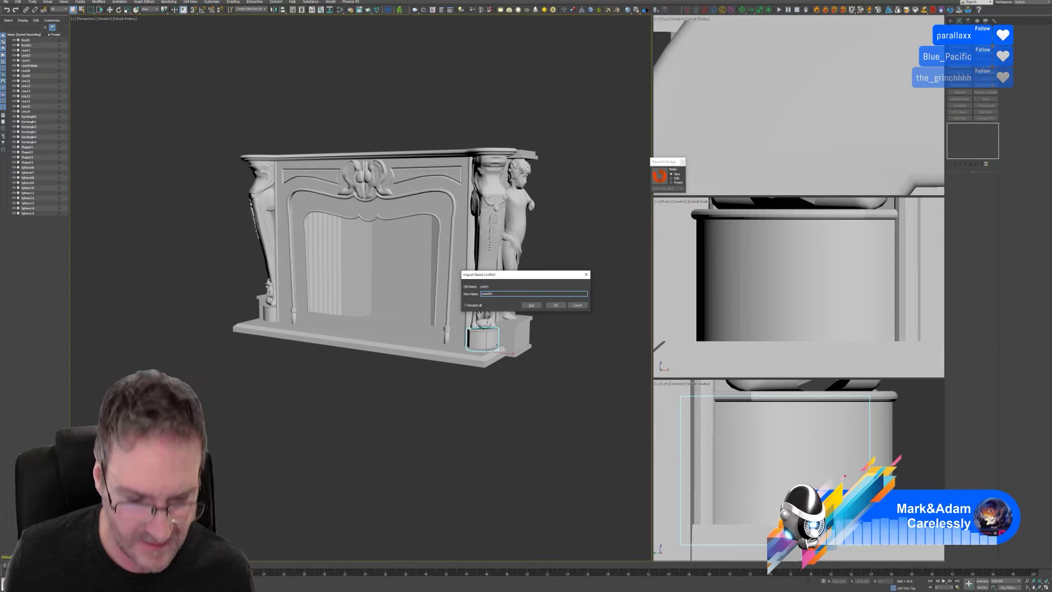
left_click(557, 305)
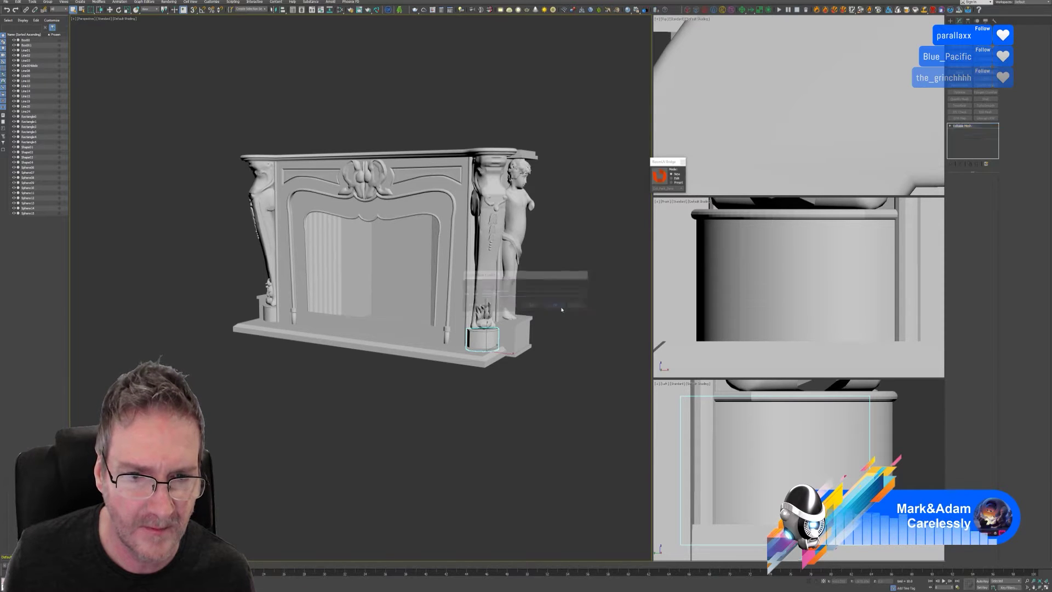
Step: Delete the original right plinth, keeping the imported OBJ copy selected in its place
scroll(561, 307, "down", 8)
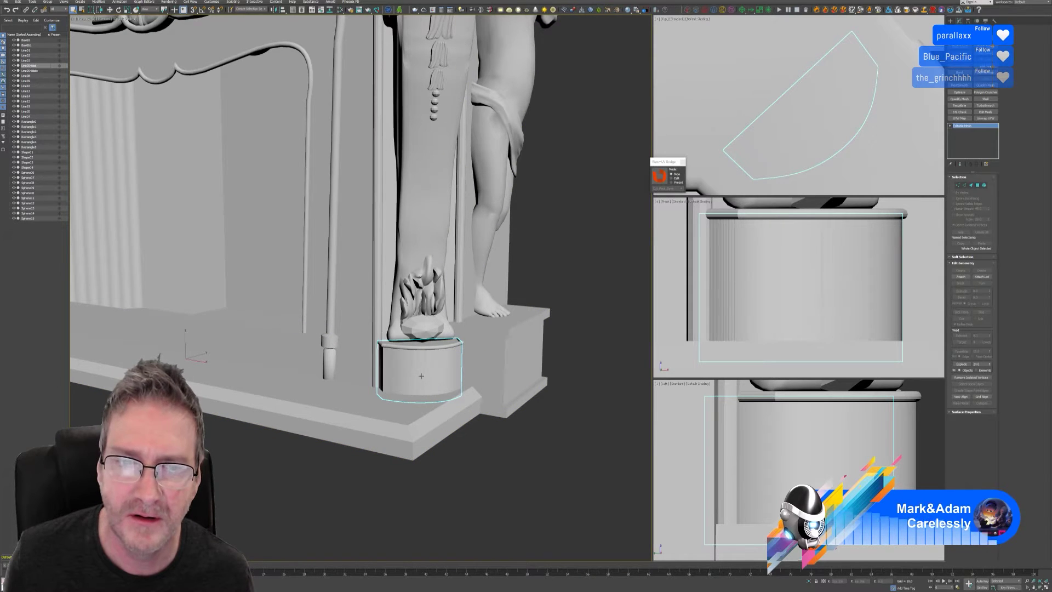
left_click(422, 376)
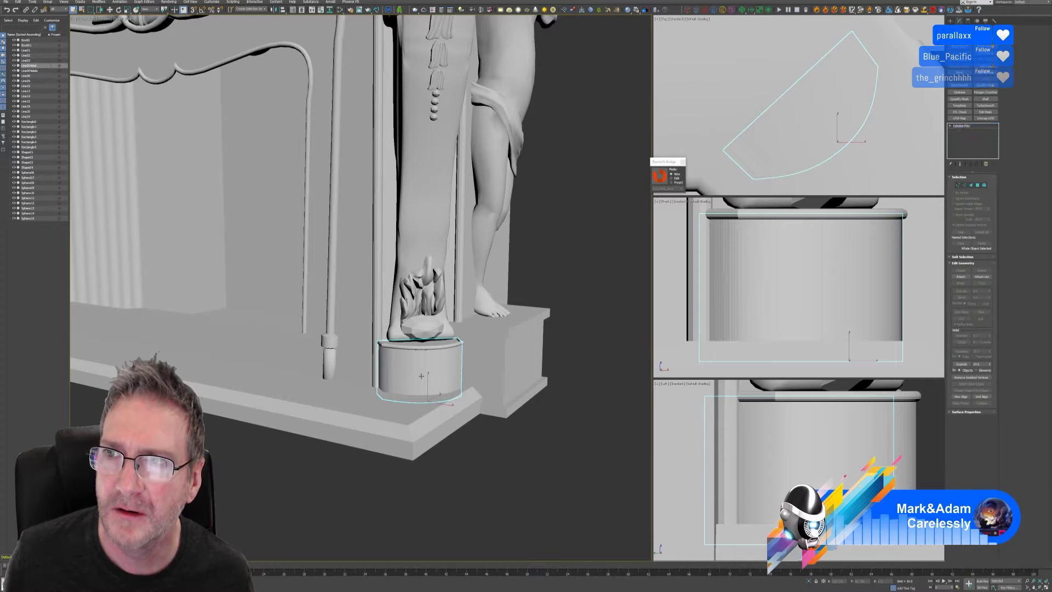
left_click(448, 376)
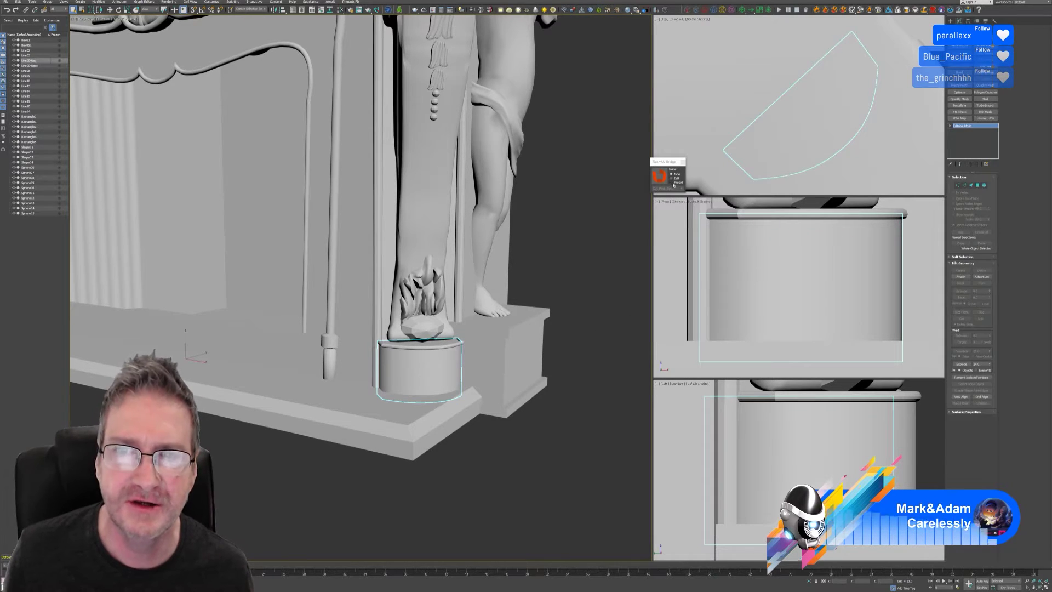
Step: Convert the imported right plinth to Editable Poly and send it to RizomUV
right_click(971, 129)
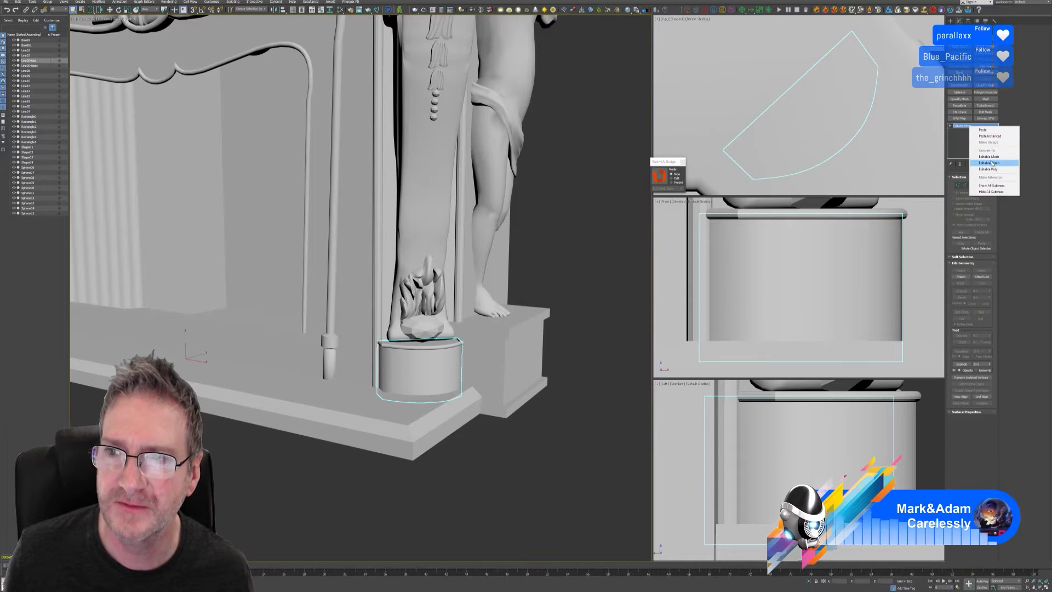
left_click(990, 169)
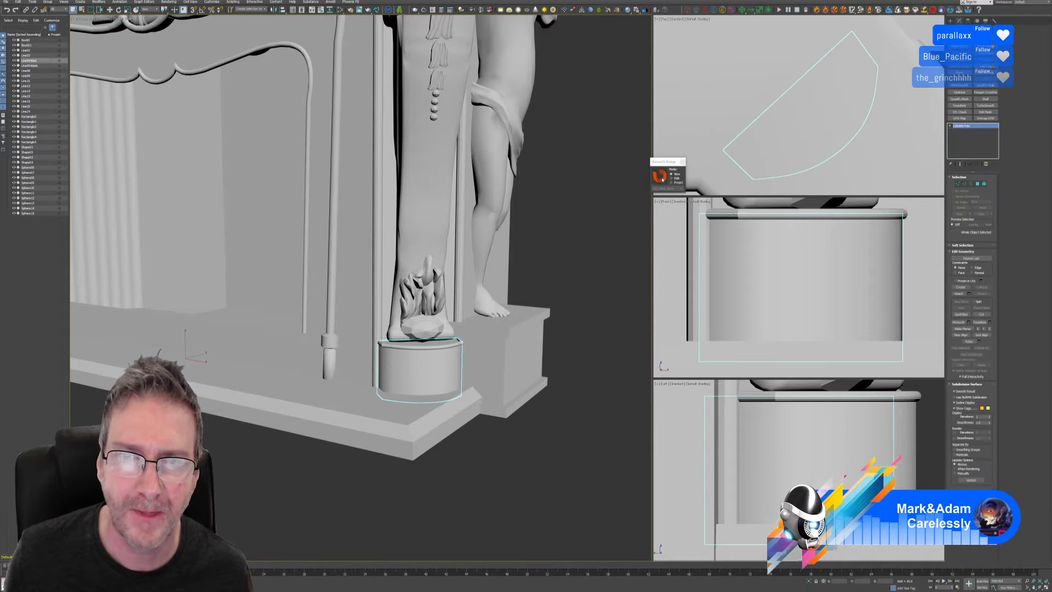
left_click(574, 255)
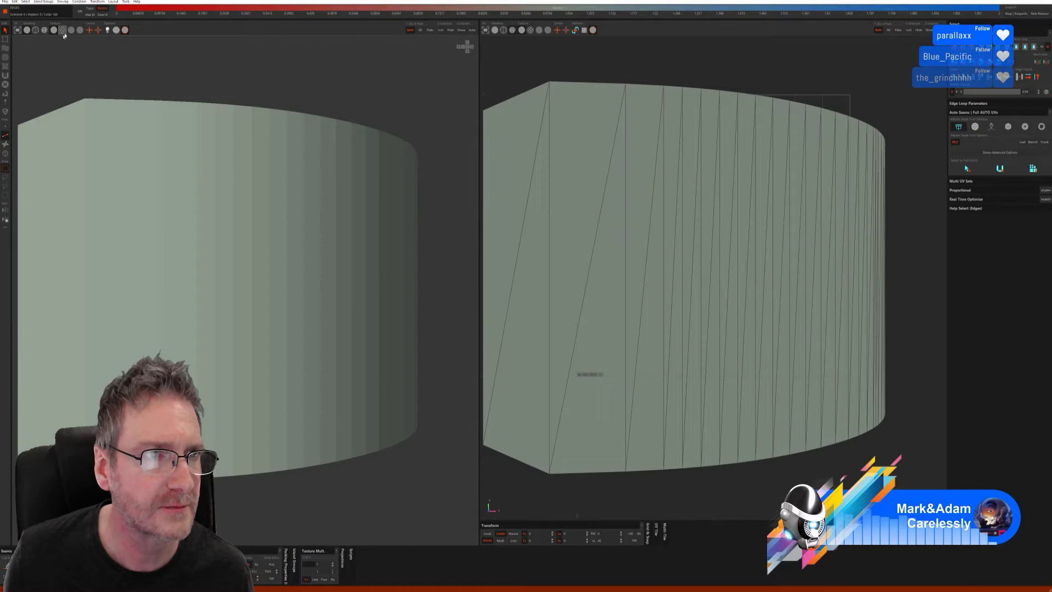
Step: Display the checker texture on the plinth, then unwrap it with sharp-edge automatic seams and pack its UV islands
left_click(62, 31)
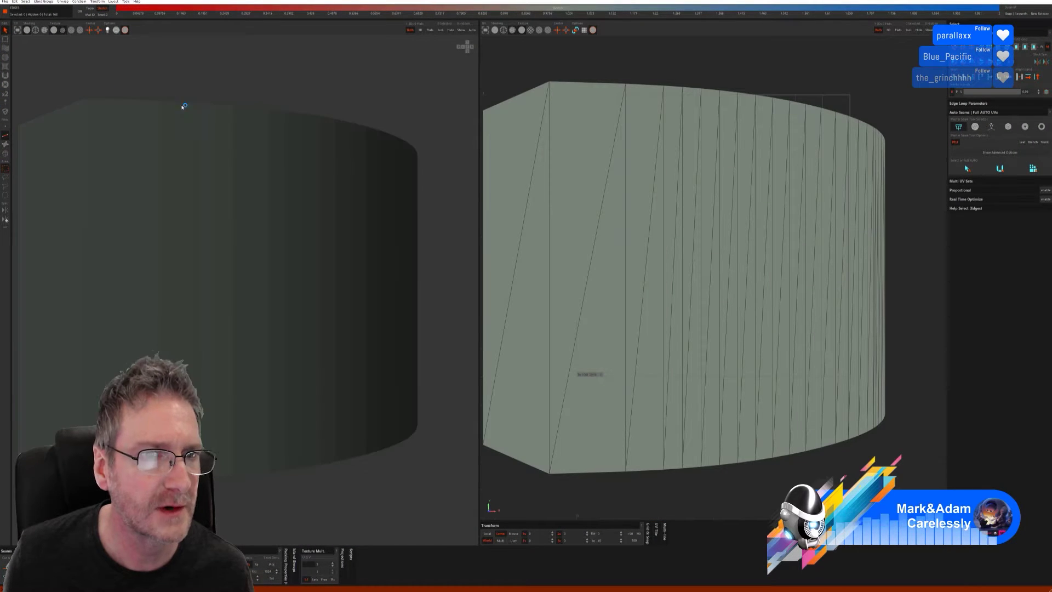
left_click(991, 131)
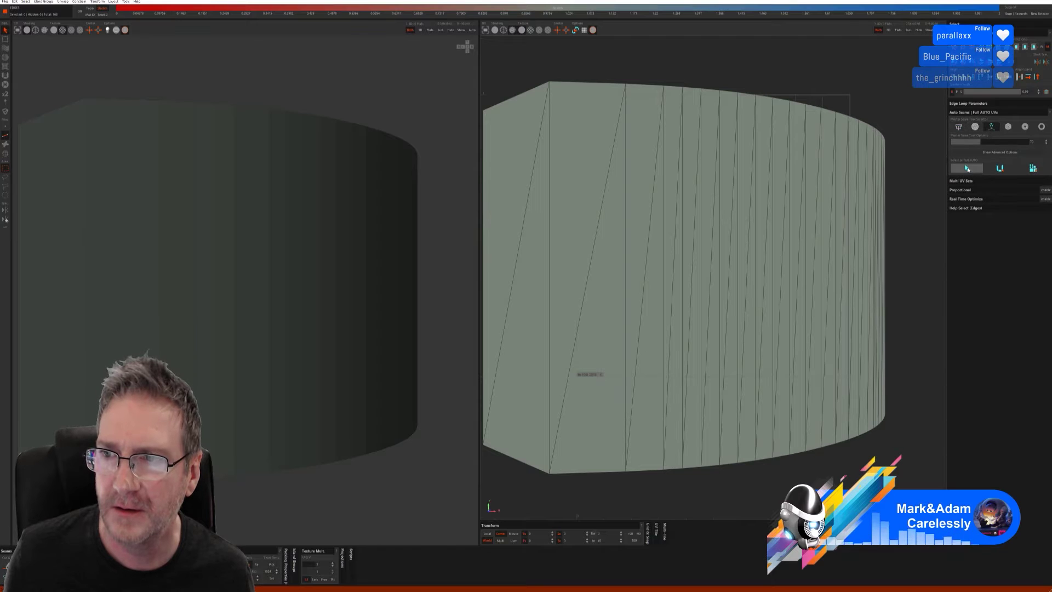
left_click(1028, 169)
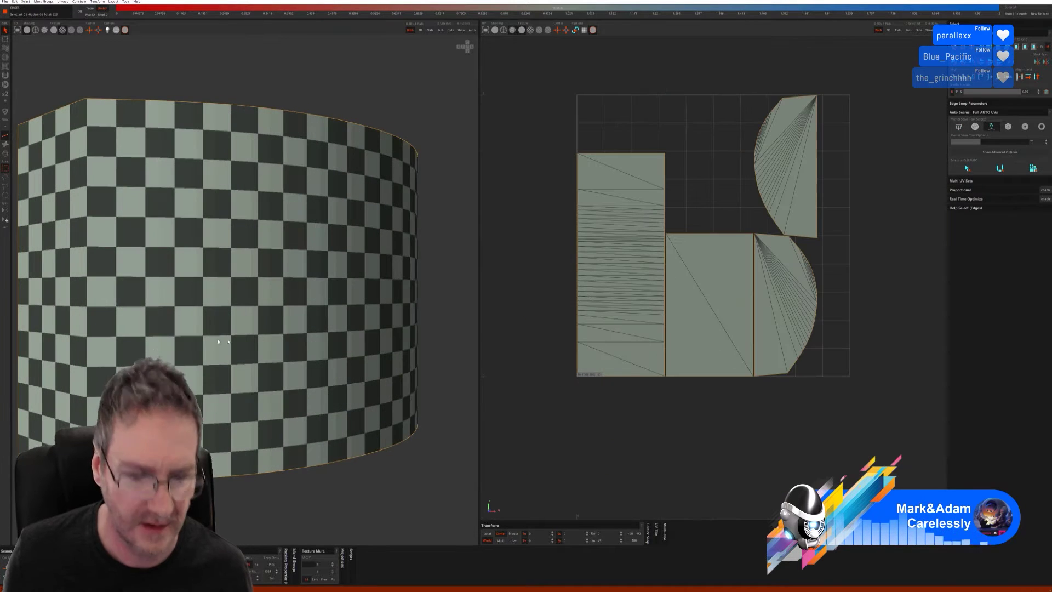
scroll(174, 313, "down", 5)
scroll(174, 313, "up", 2)
middle_click_drag(174, 312, 110, 165)
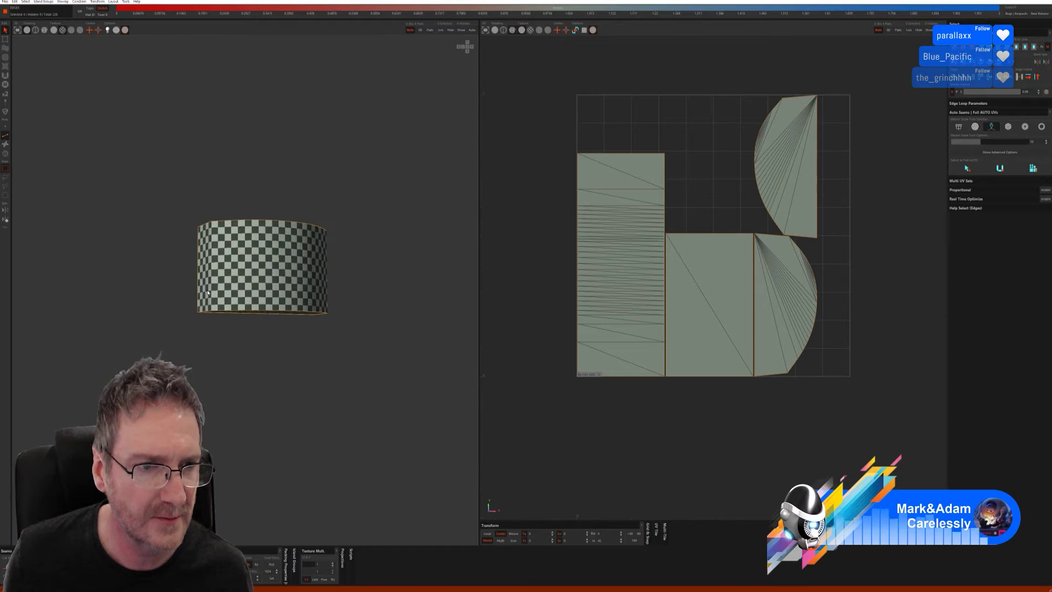
Step: Save the plinth's new UVs and switch back to 3ds Max
left_click(5, 2)
left_click(15, 35)
key("alt+Tab")
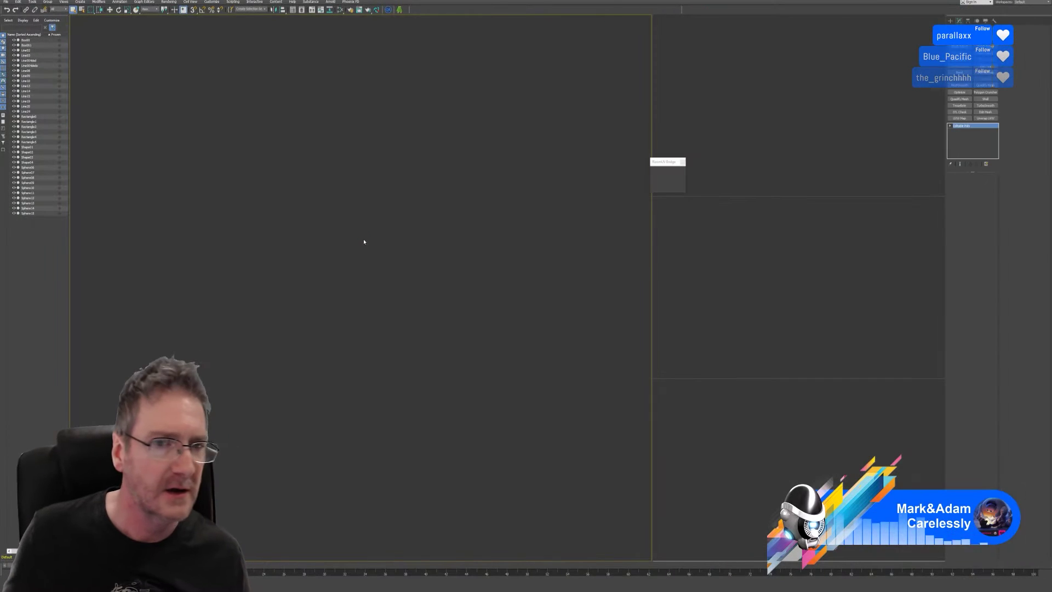
Step: Convert the main fireplace surround to Editable Poly and send it to RizomUV
scroll(380, 310, "down", 10)
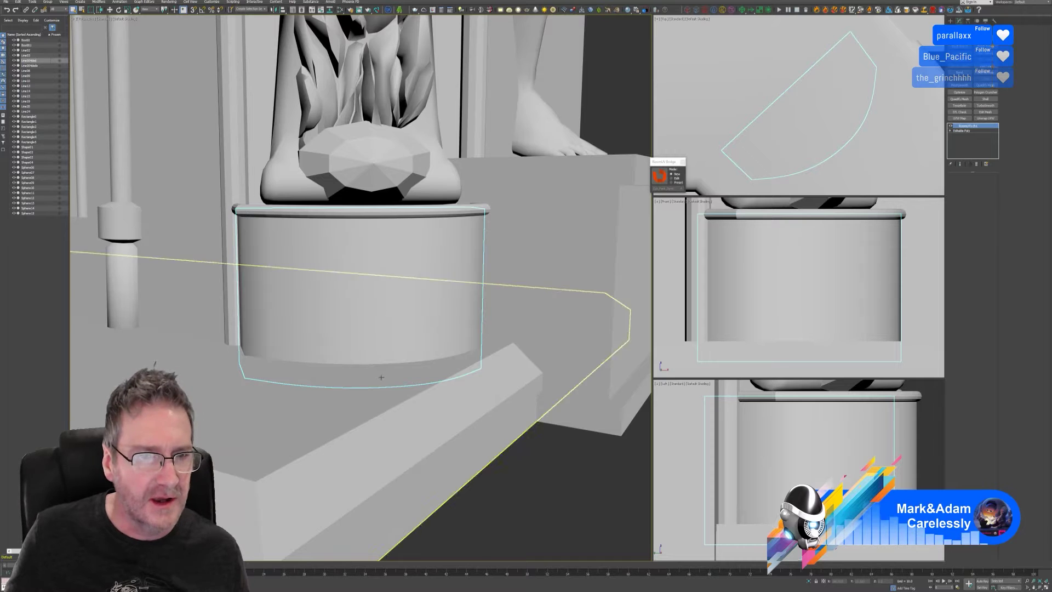
middle_click_drag(153, 423, 338, 428, "alt")
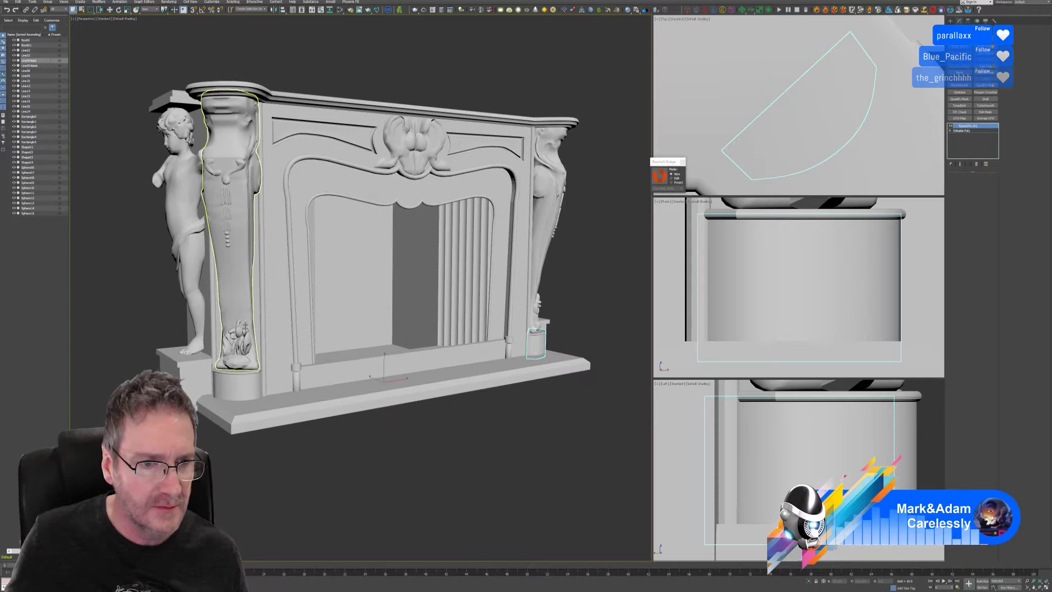
left_click(256, 324)
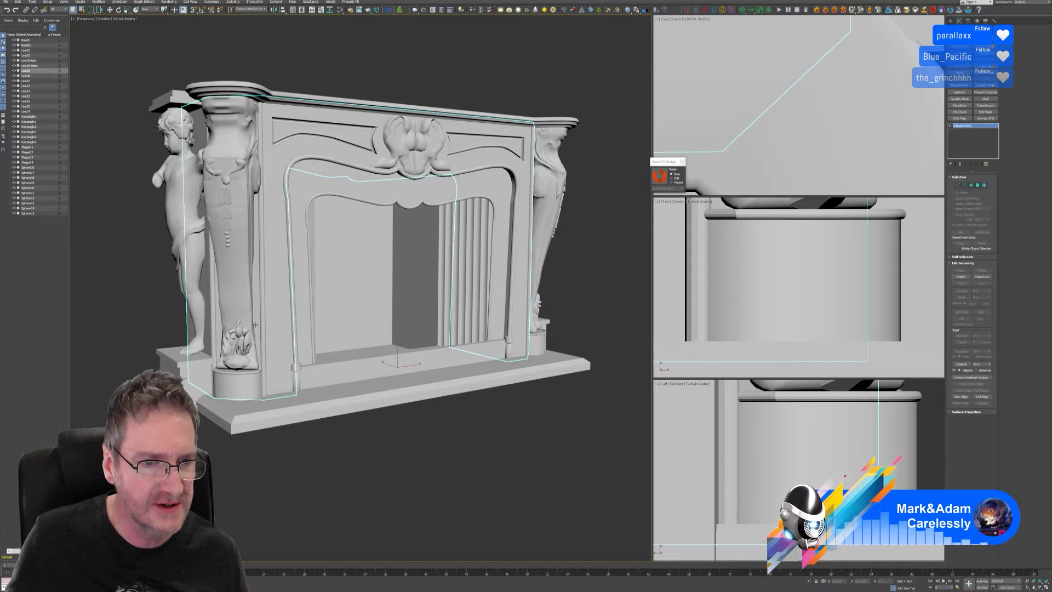
right_click(965, 126)
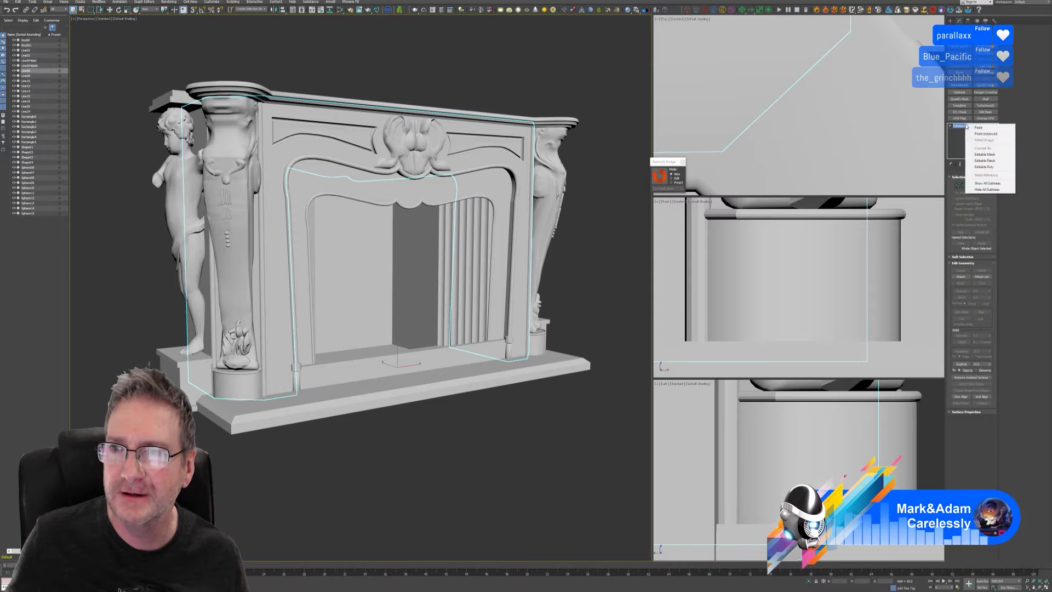
left_click(984, 167)
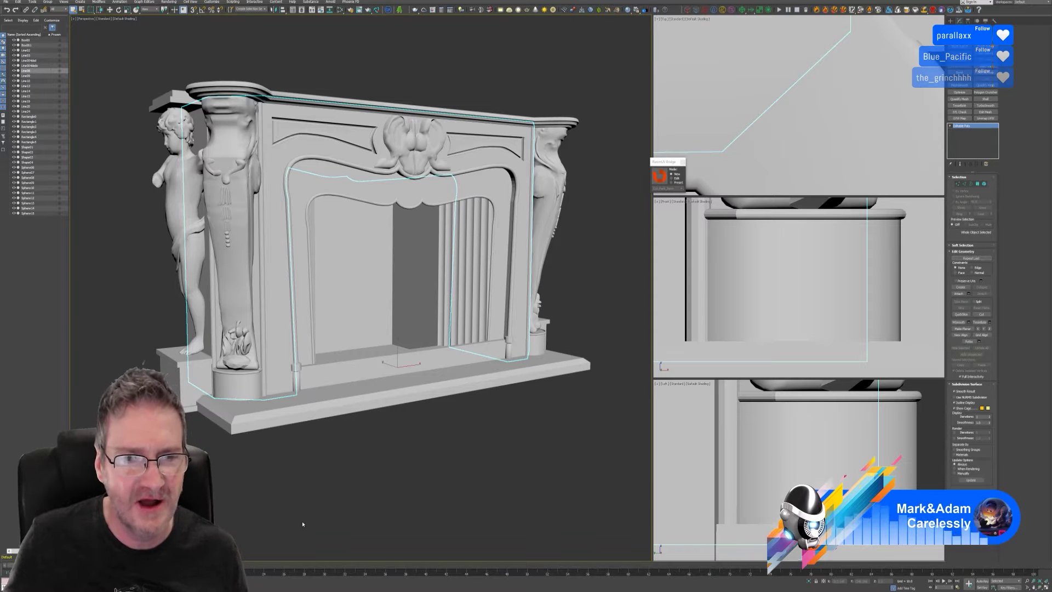
left_click(660, 177)
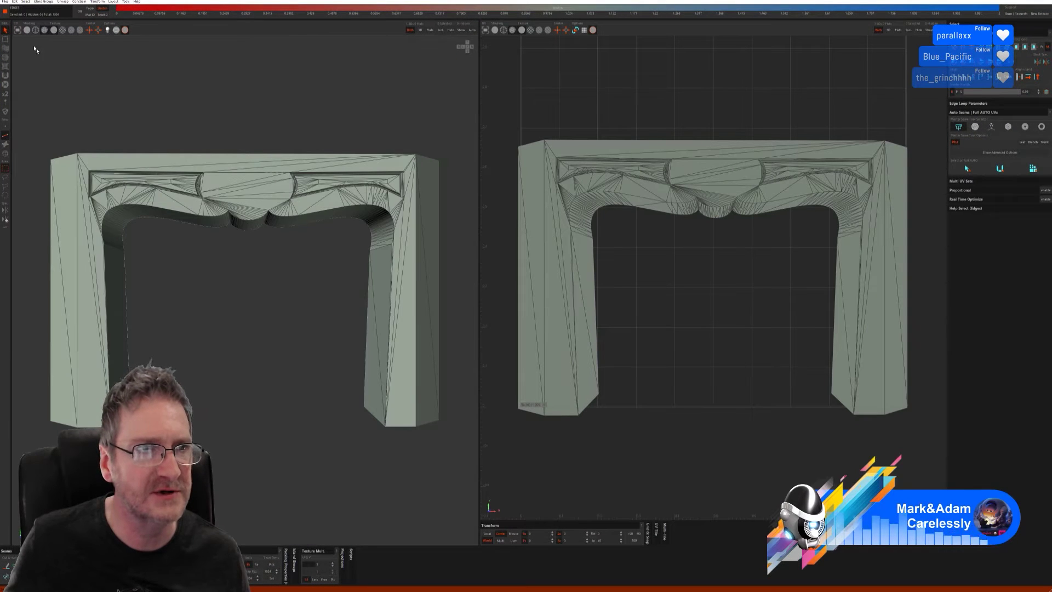
Step: Display the fireplace surround shaded with the checker texture in the 3D view
left_click(26, 30)
left_click(63, 30)
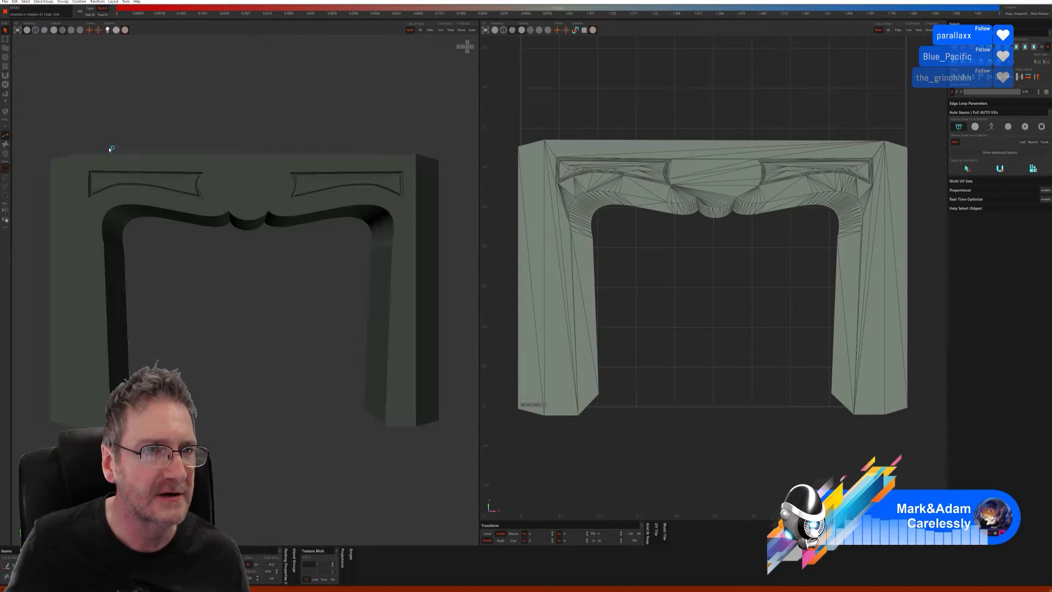
middle_click_drag(213, 338, 234, 346)
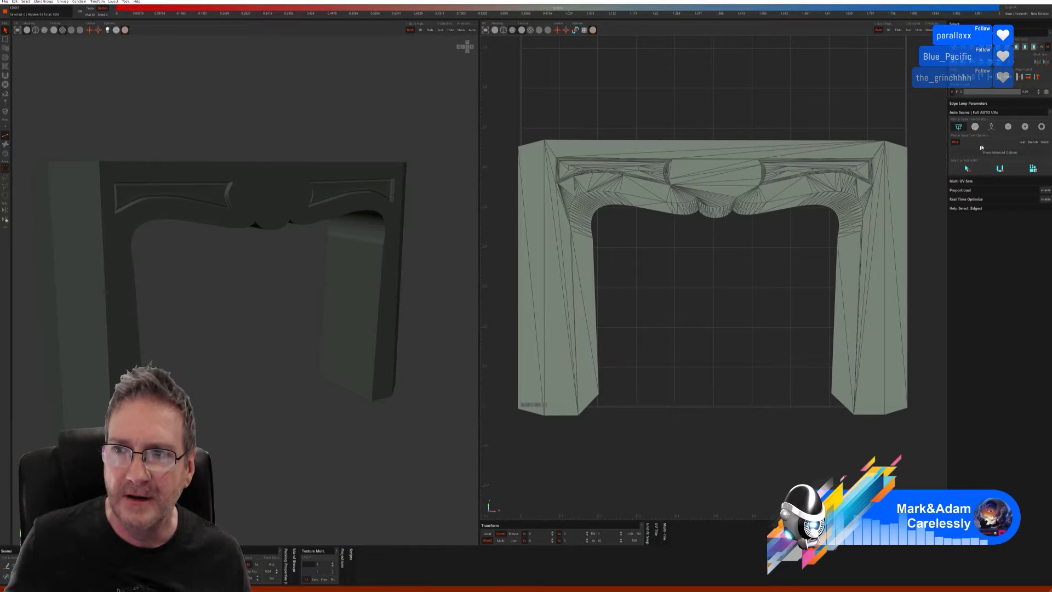
Step: Try unwrapping and packing the surround with sharp-edge automatic seams, and undo the operation
left_click(992, 126)
left_click(967, 169)
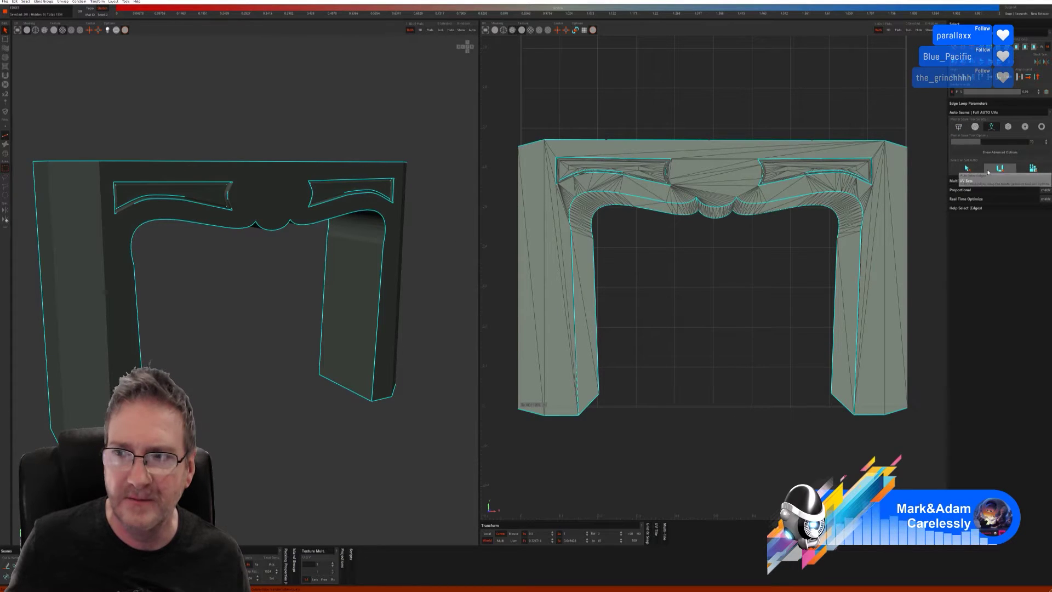
left_click(999, 170)
left_click(1034, 168)
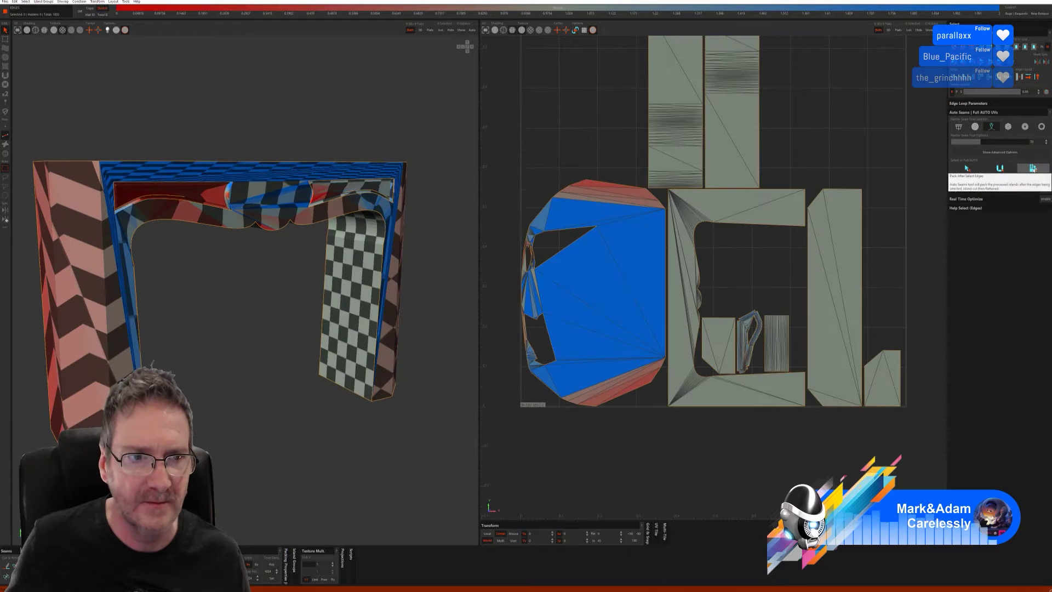
key("ctrl+z")
key("ctrl+z")
key("ctrl+z")
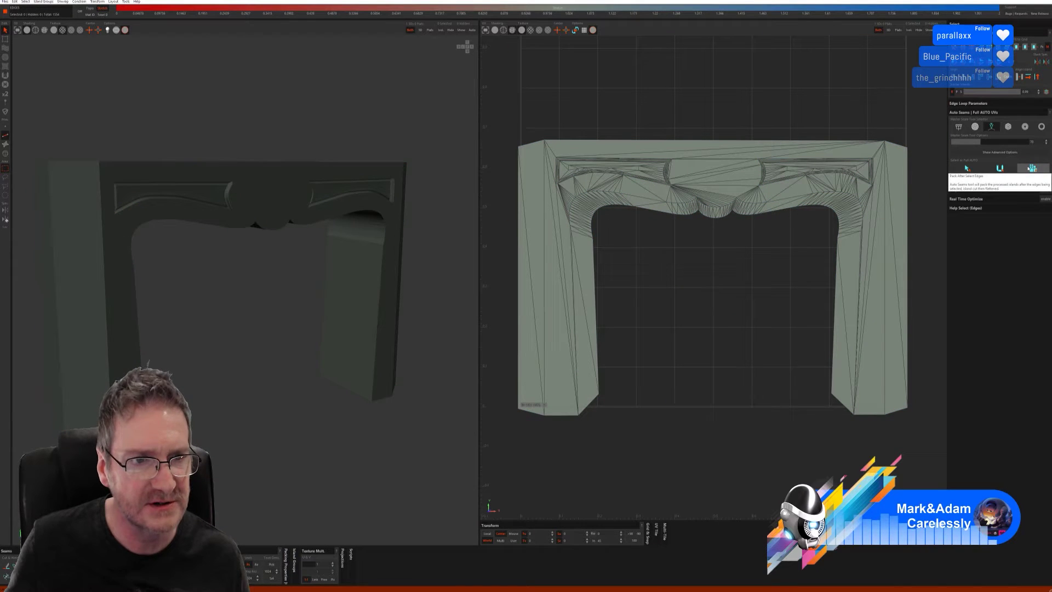
Step: Unwrap the surround with box-style automatic seams, pack the islands, and check the checker pattern on the legs and frieze
left_click(1008, 127)
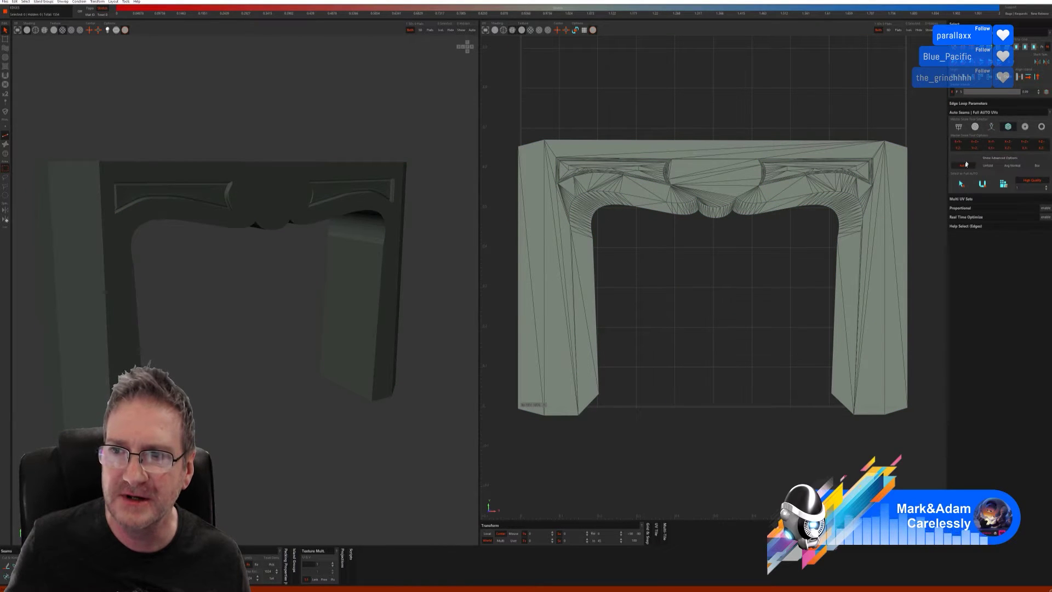
left_click(961, 183)
left_click(983, 184)
left_click(1004, 184)
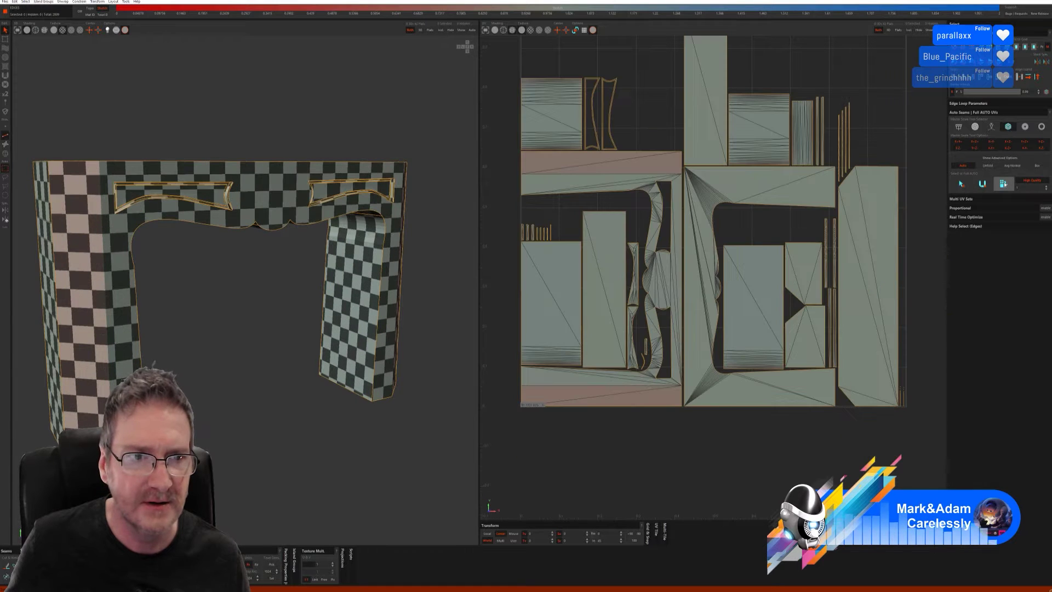
left_click_drag(268, 270, 170, 191, "alt")
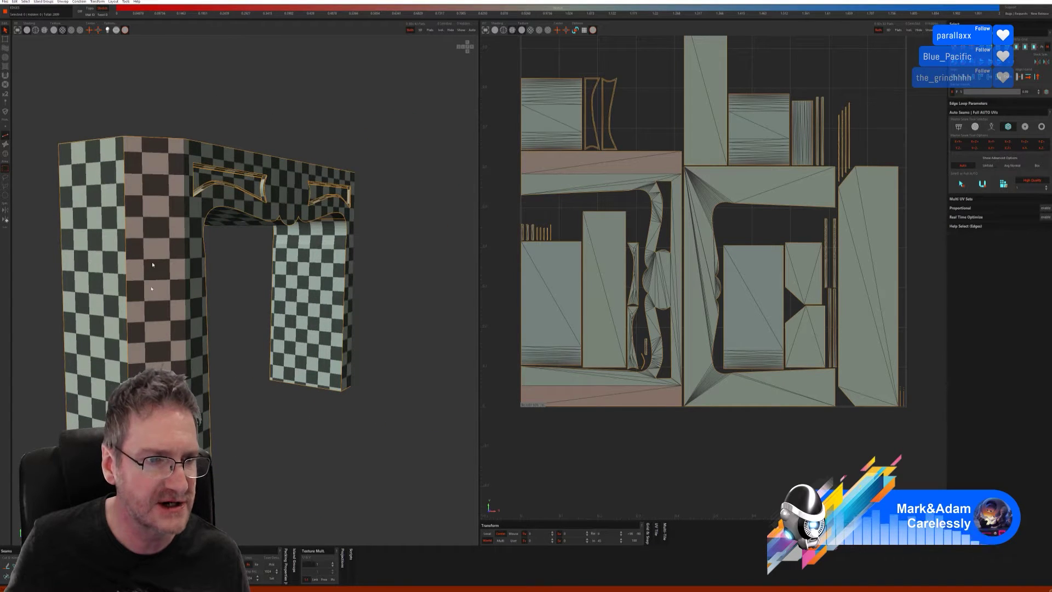
left_click_drag(268, 364, 241, 353, "alt")
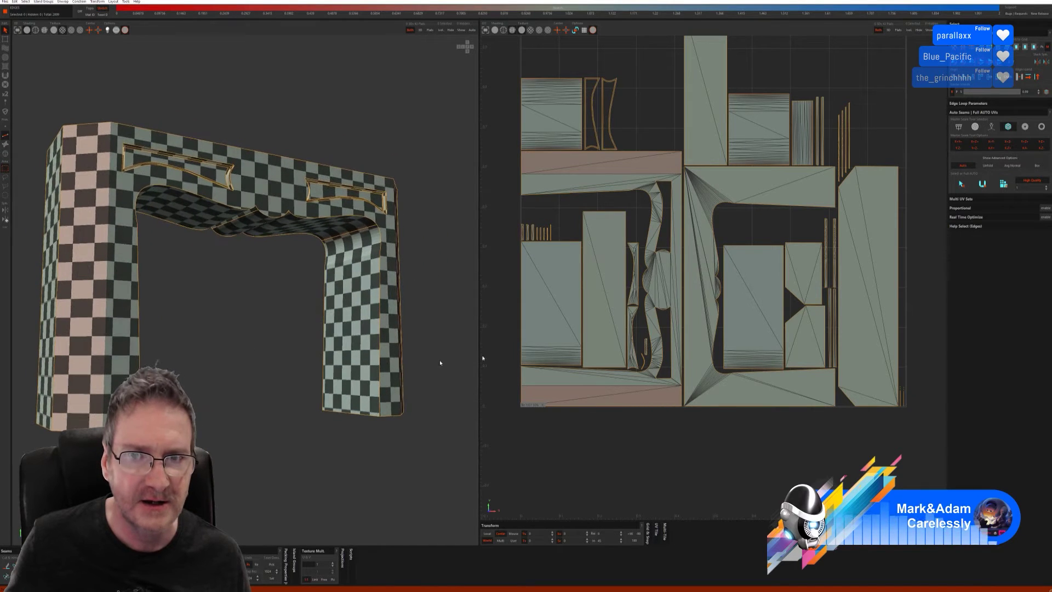
Step: Select all of the surround's UVs and unfold them to even out the stretched islands
scroll(616, 279, "down", 2)
left_click_drag(525, 58, 858, 454)
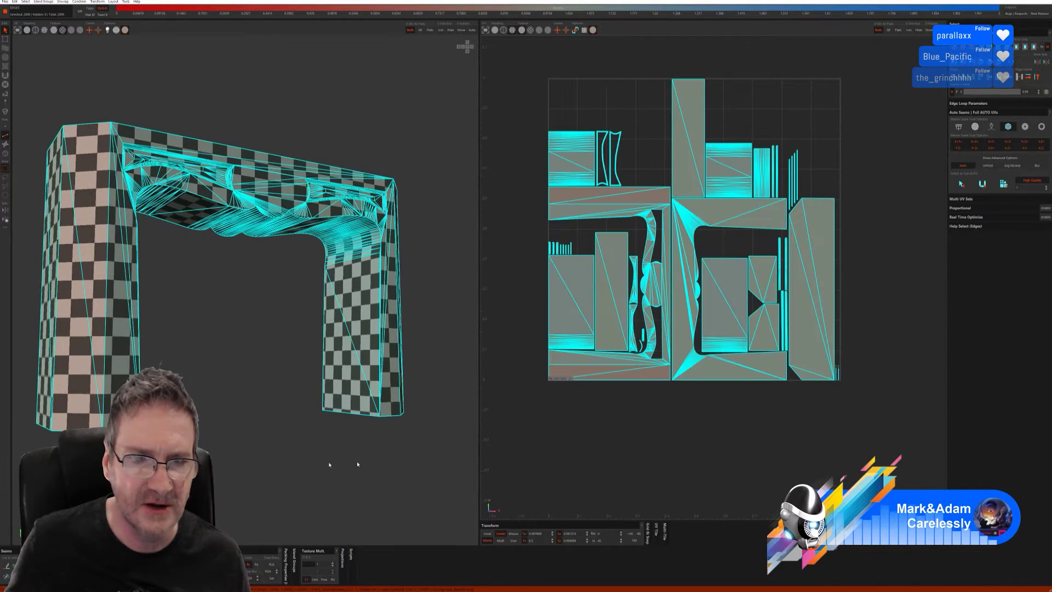
key("u")
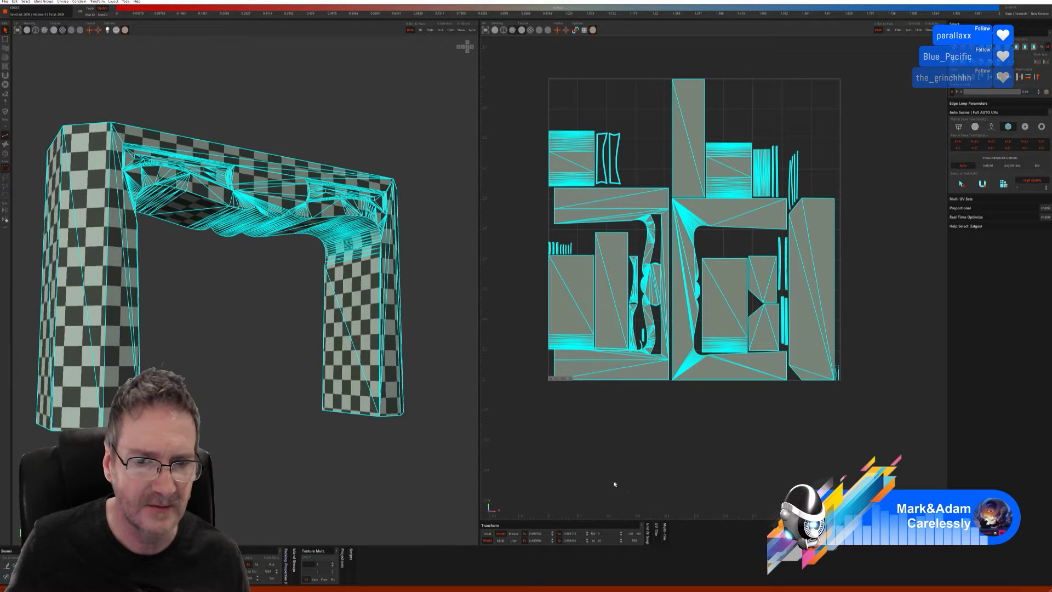
left_click(615, 484)
left_click_drag(230, 345, 263, 350, "alt")
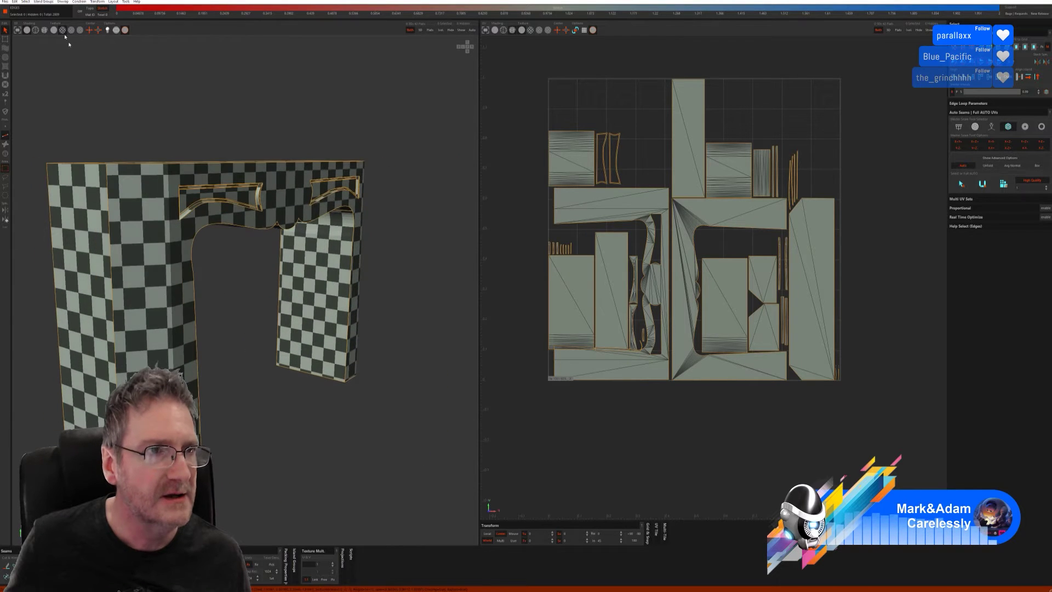
Step: Save the surround's UVs, switch back to 3ds Max and clear the selection
left_click(5, 3)
left_click(33, 30)
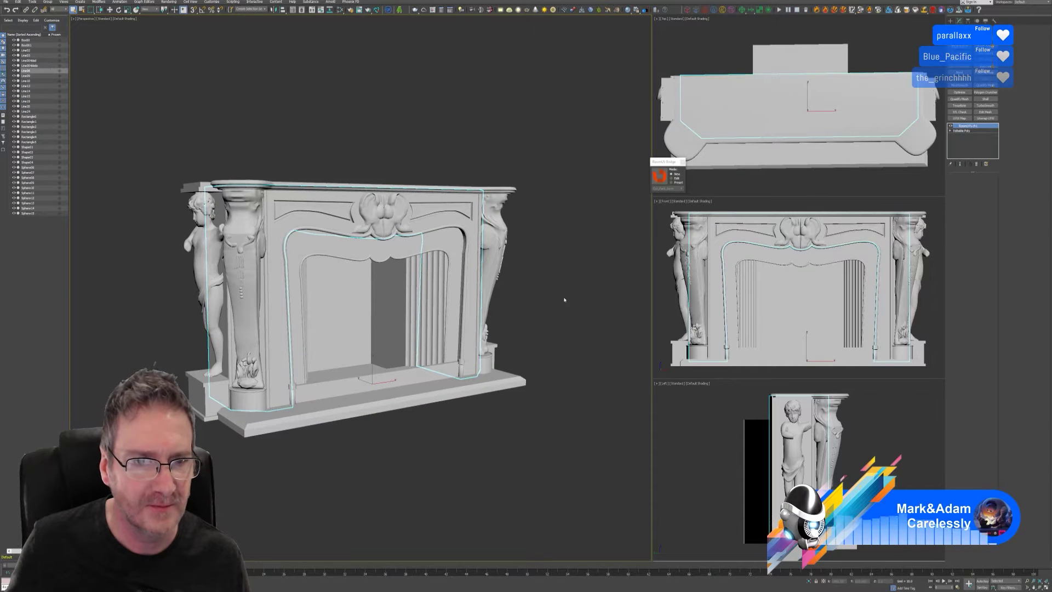
left_click(564, 300)
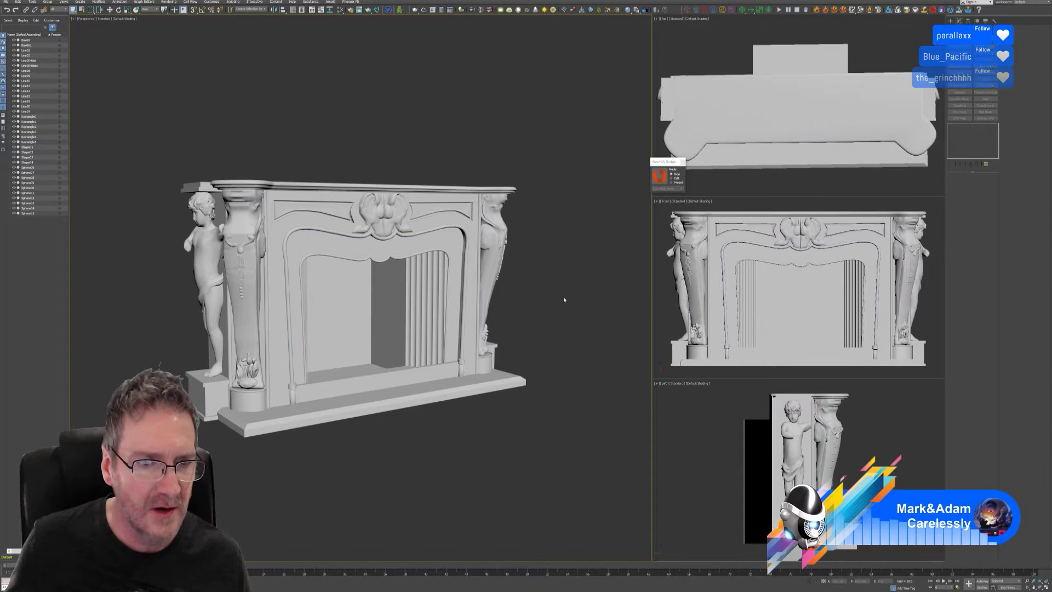
Step: Convert the low panel across the firebox opening to Editable Poly and send it to RizomUV
left_click(331, 383)
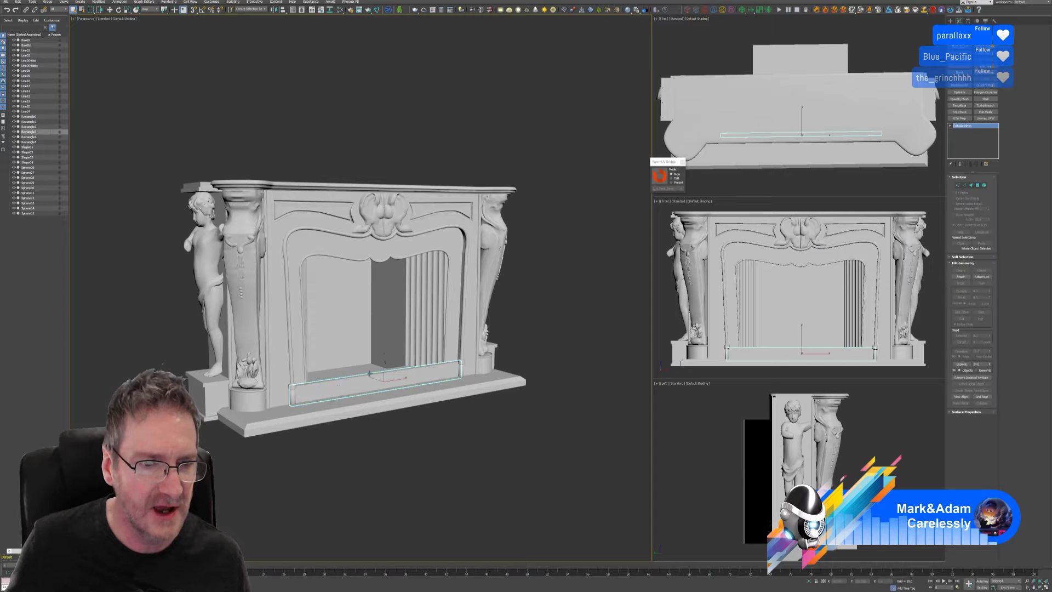
right_click(970, 126)
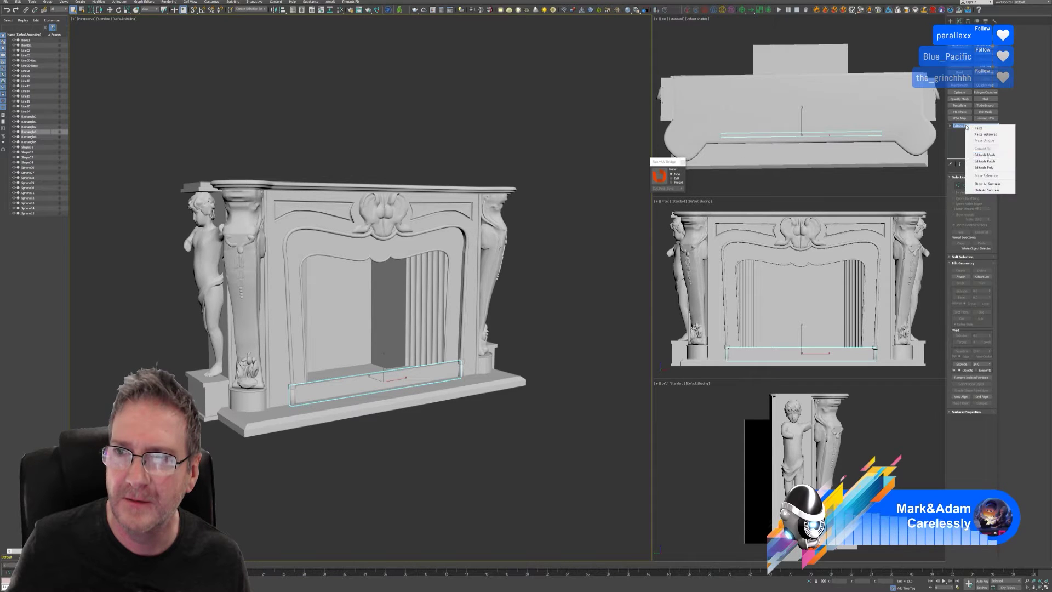
left_click(981, 170)
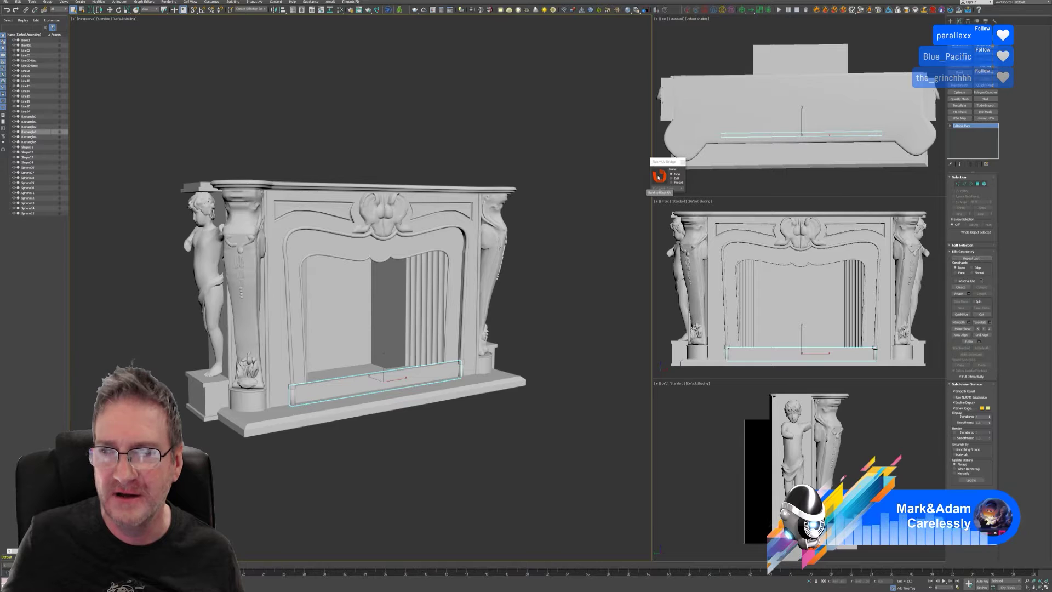
left_click(659, 176)
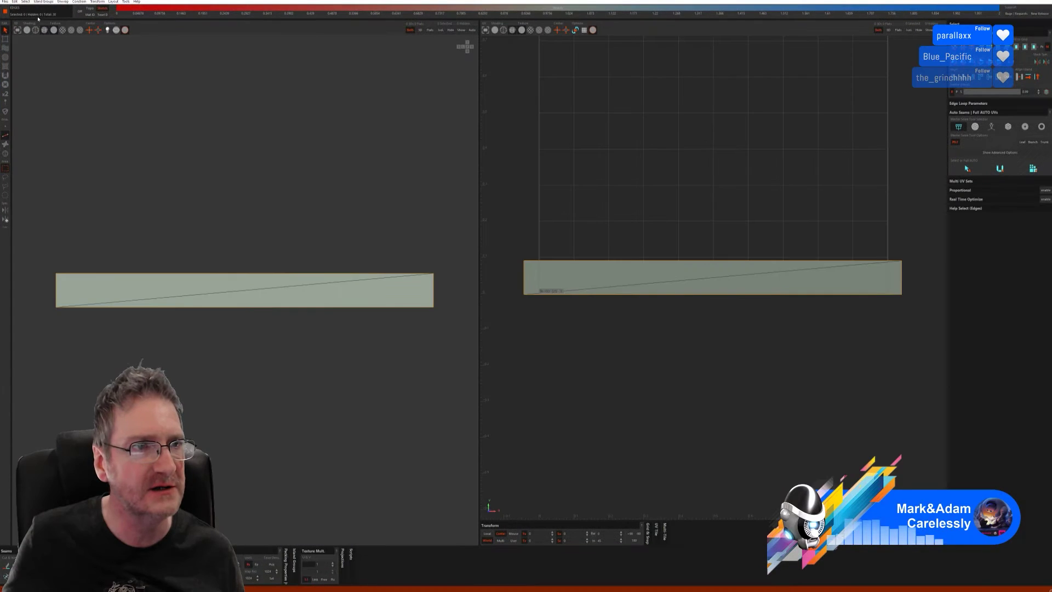
Step: Show the low panel shaded with the checker texture, then unwrap and pack it using box-style automatic seams
left_click(27, 30)
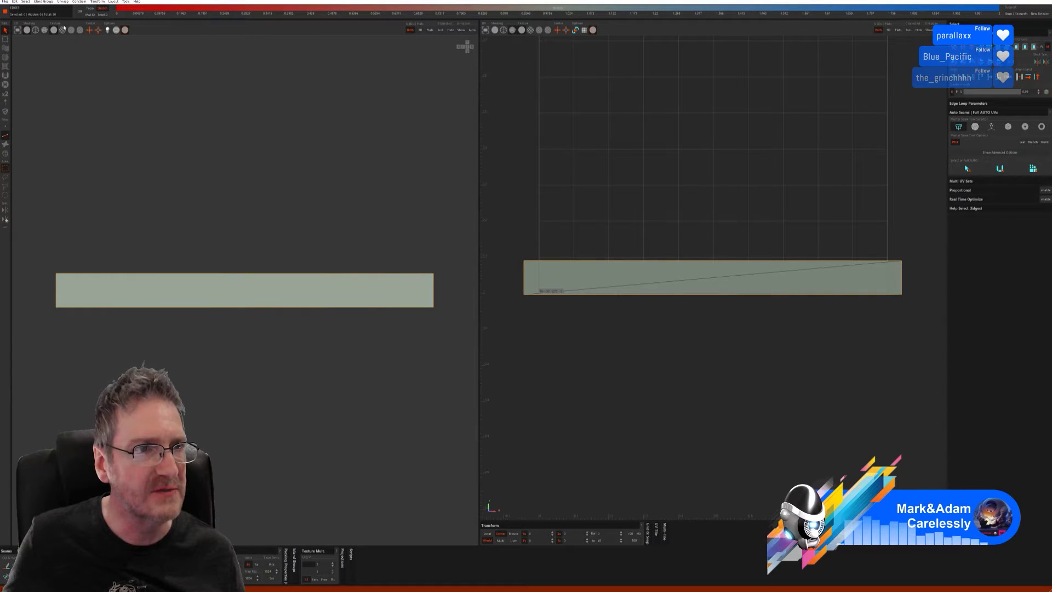
left_click(63, 31)
middle_click_drag(200, 226, 234, 232)
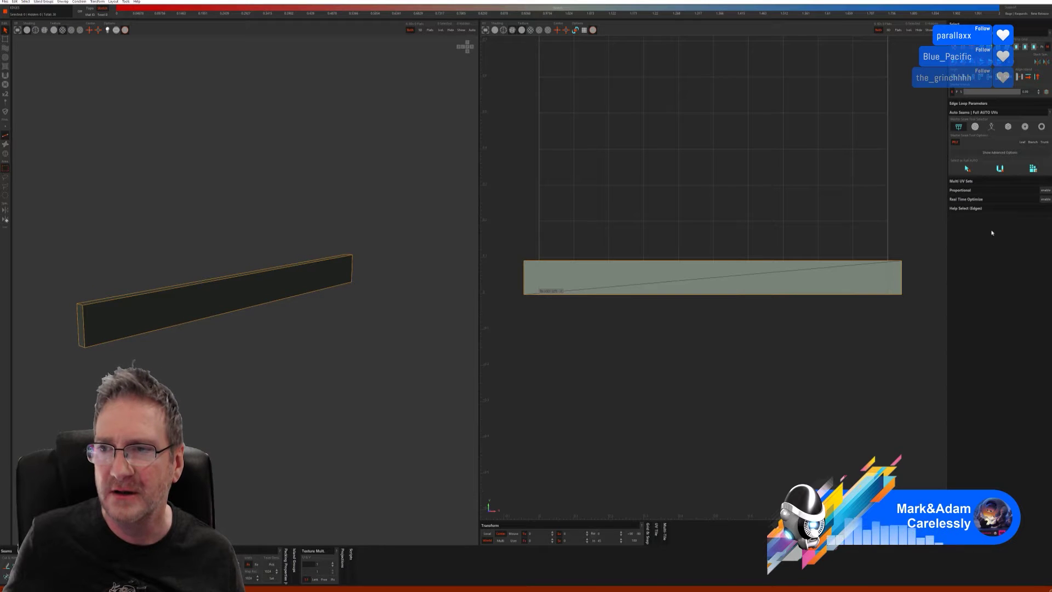
left_click(1010, 128)
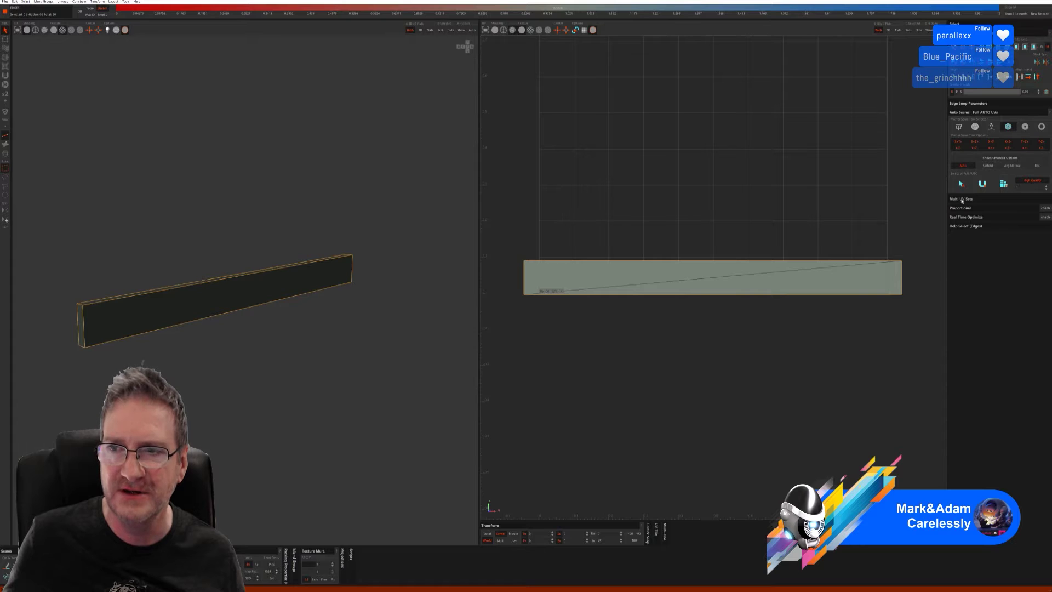
left_click(962, 184)
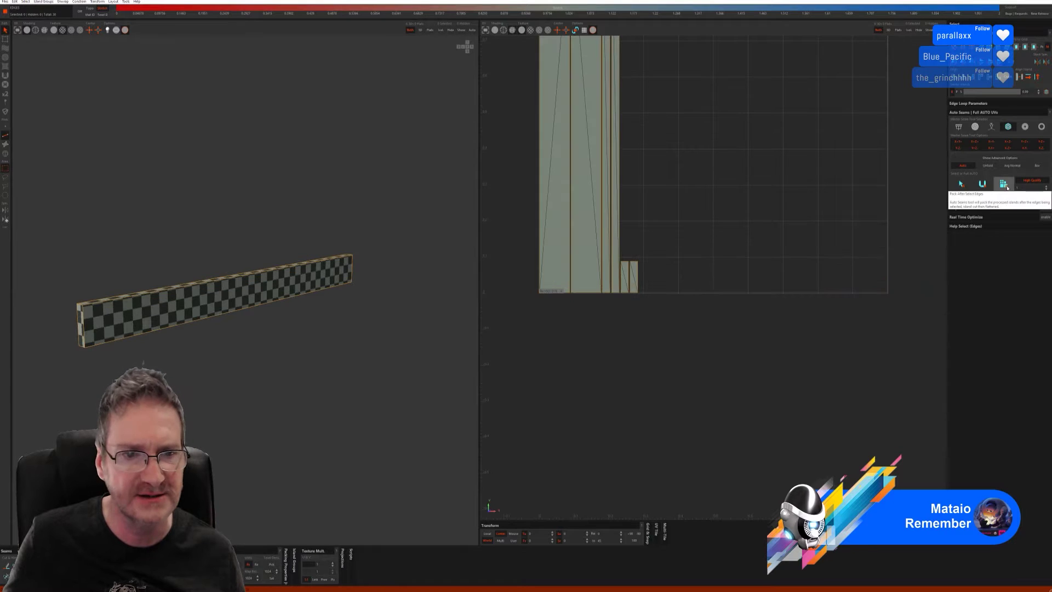
middle_click_drag(258, 307, 74, 142)
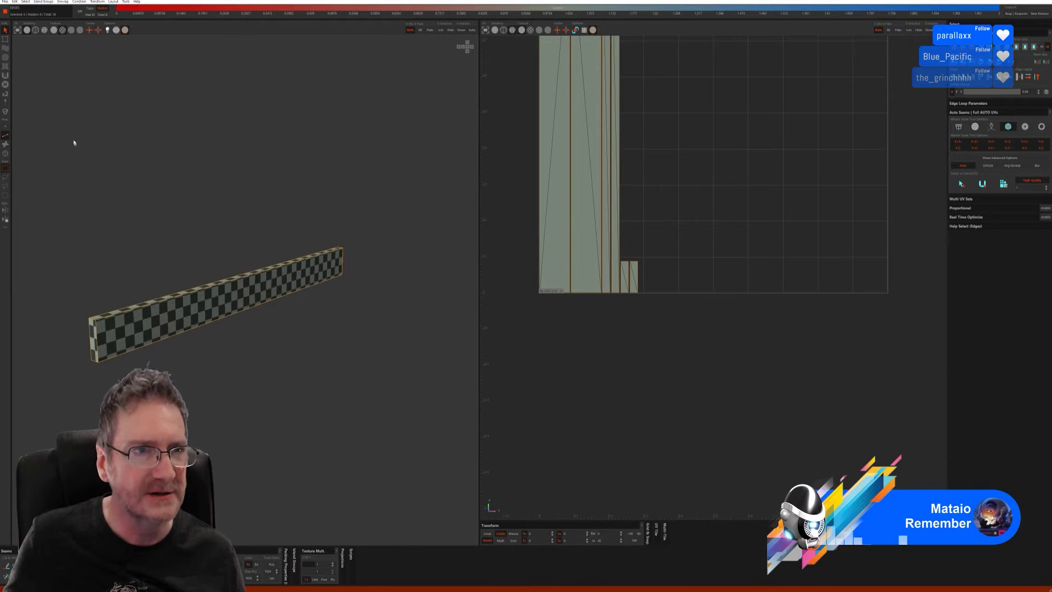
Step: Save the low panel's UVs and return to 3ds Max with the whole fireplace in view
left_click(5, 2)
key("Escape")
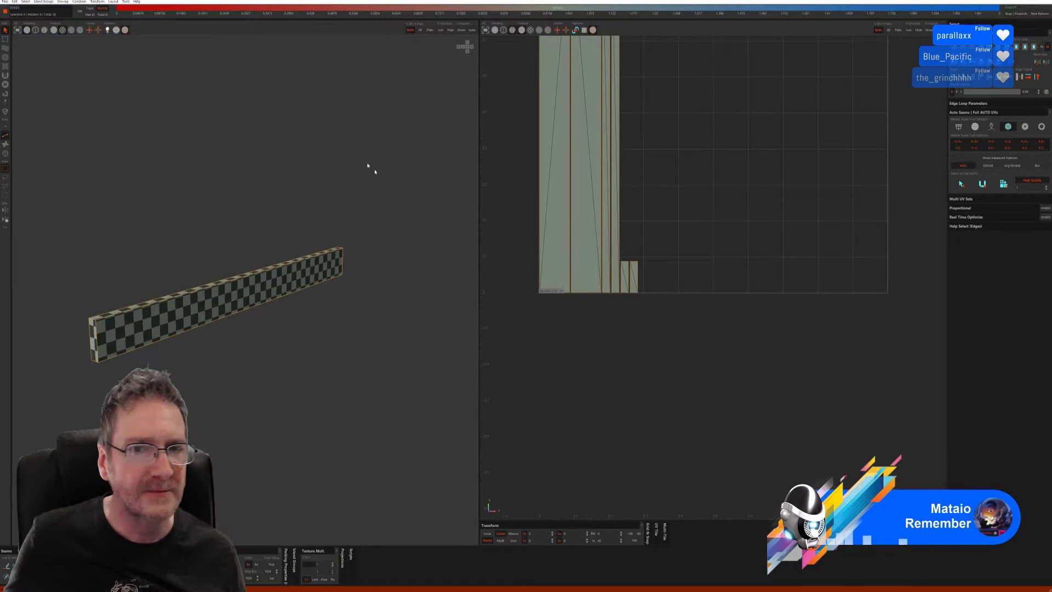
key("alt+F4")
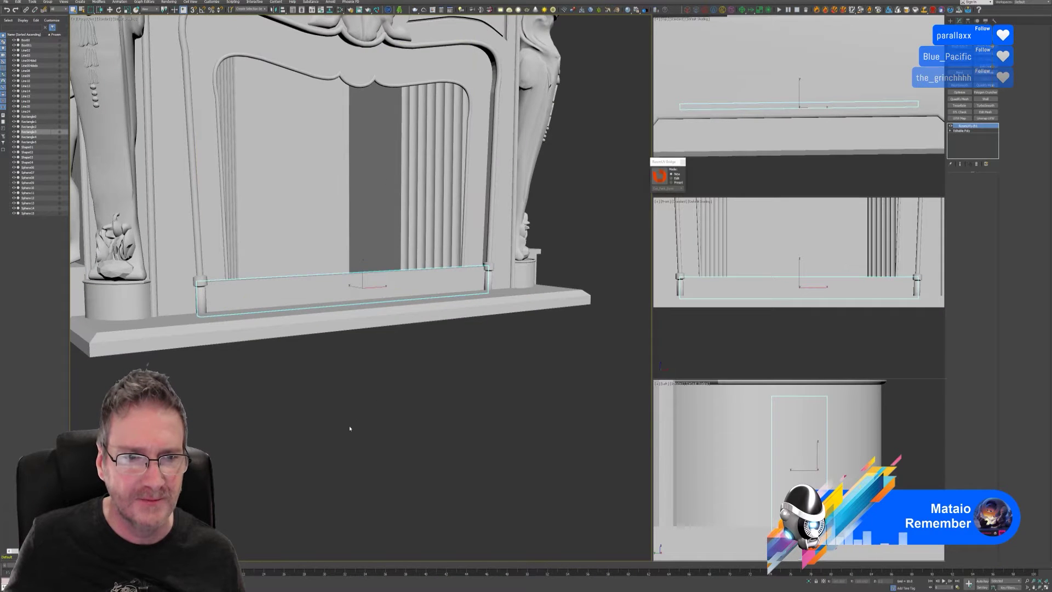
scroll(349, 428, "down", 5)
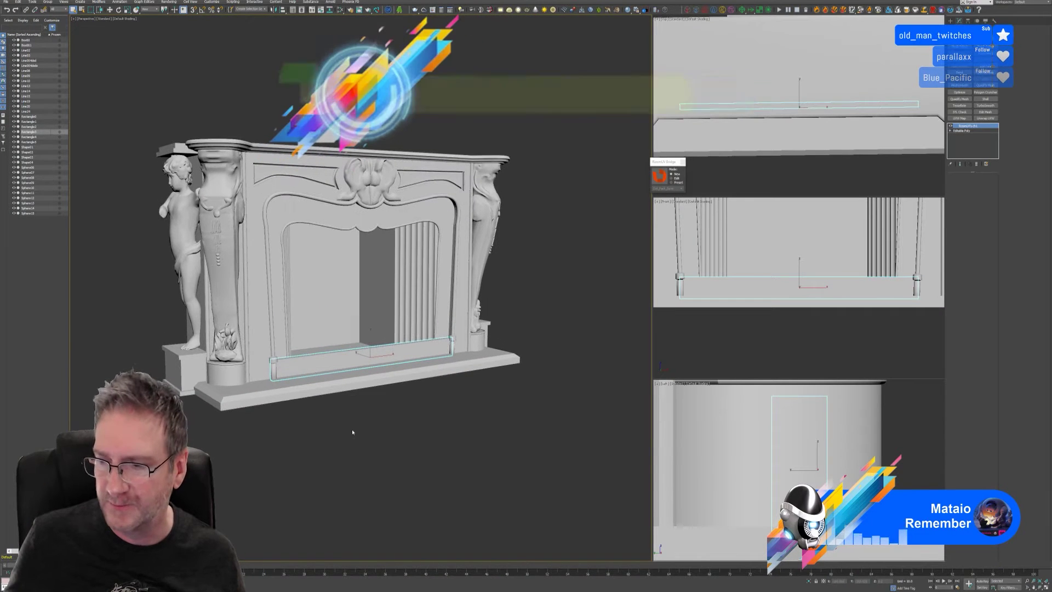
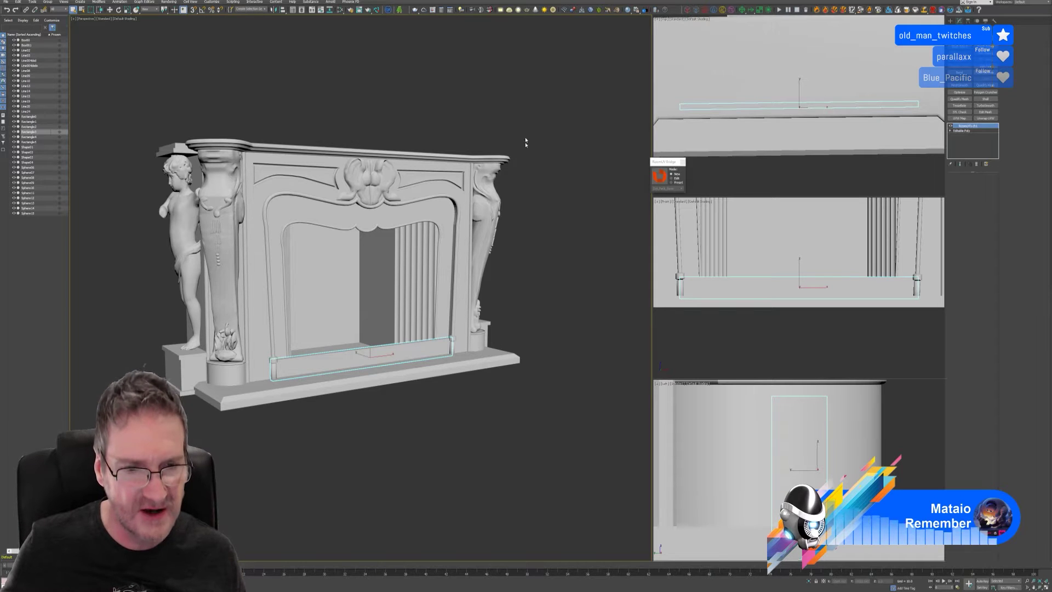
Step: Convert the floor slab inside the firebox to Editable Poly and send it to RizomUV
middle_click_drag(558, 214, 570, 220, "alt")
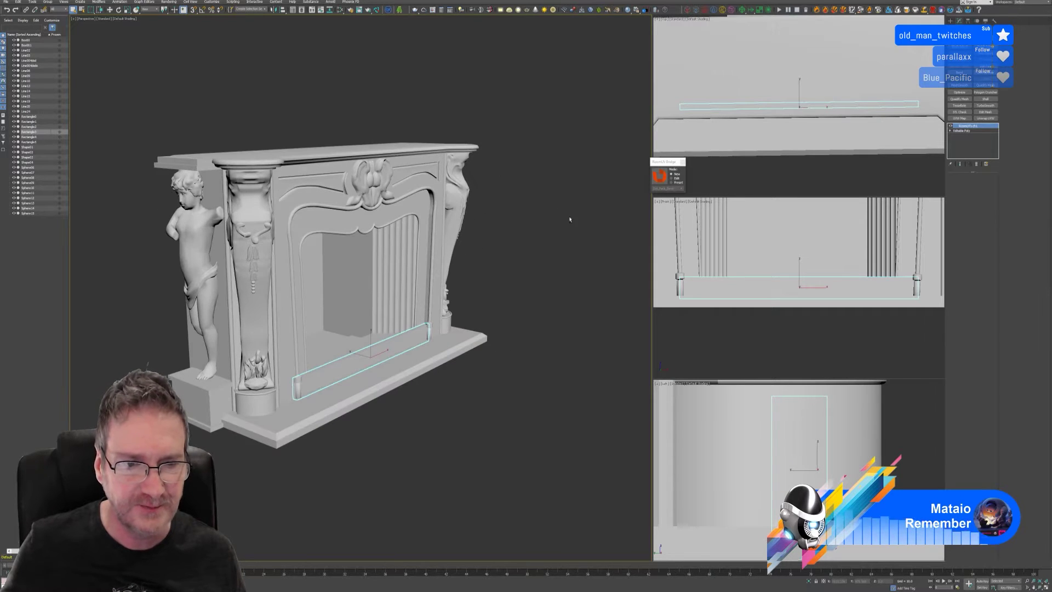
middle_click_drag(541, 257, 529, 258, "alt")
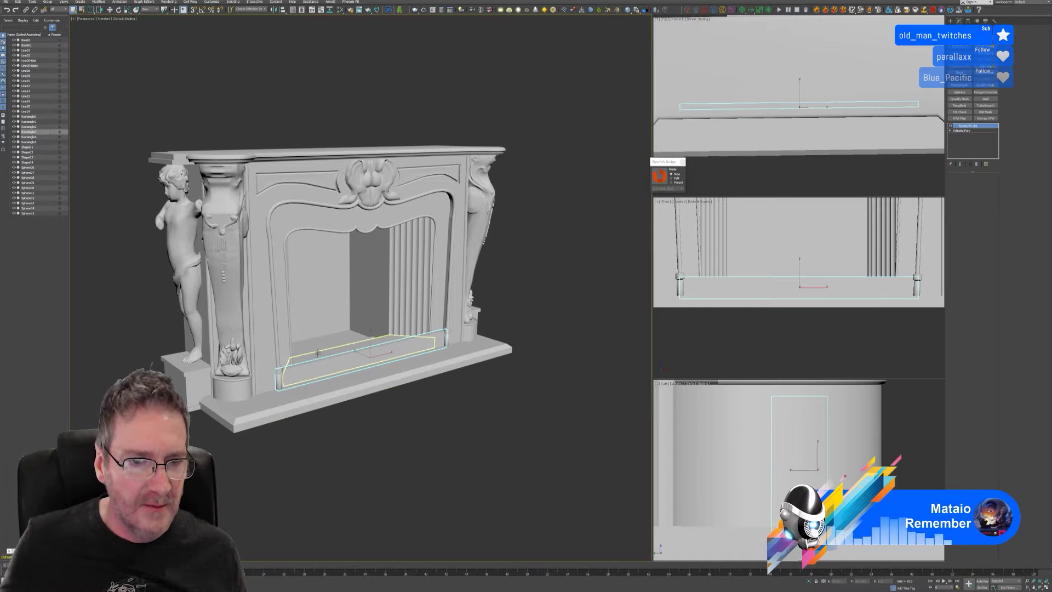
middle_click_drag(320, 353, 366, 334, "alt")
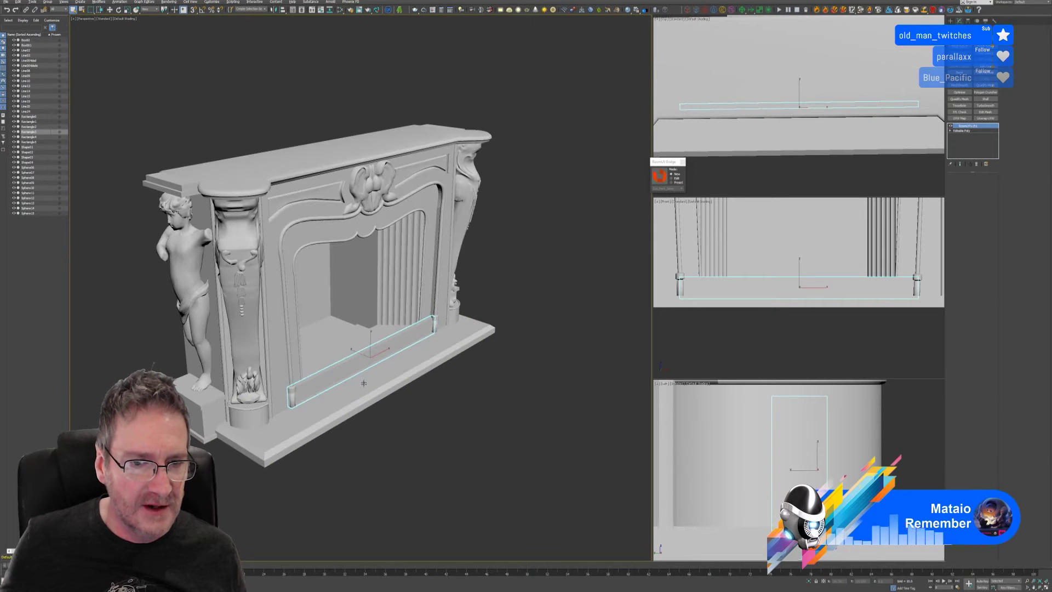
left_click(366, 334)
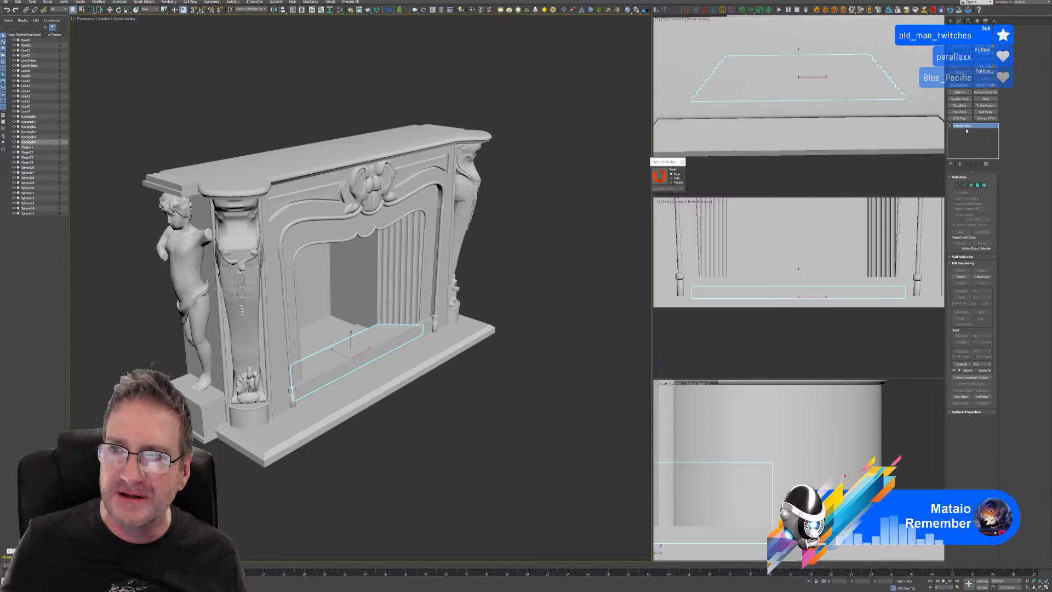
right_click(964, 128)
left_click(978, 170)
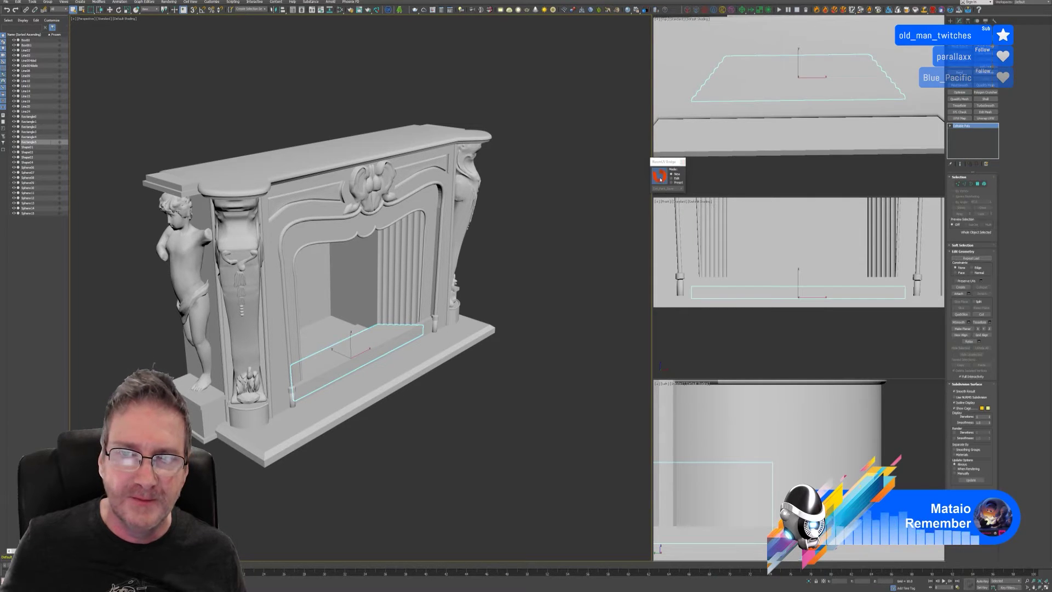
left_click(460, 102)
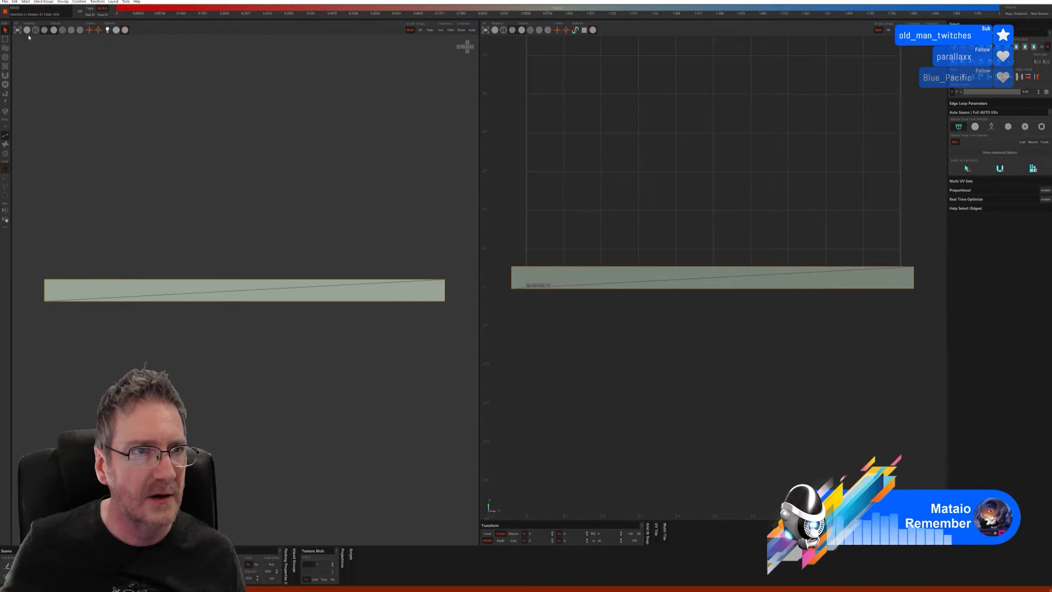
Step: Unwrap the firebox floor slab with box-style automatic seams, pack the islands, and check the checker pattern along its notched edges
left_click(26, 30)
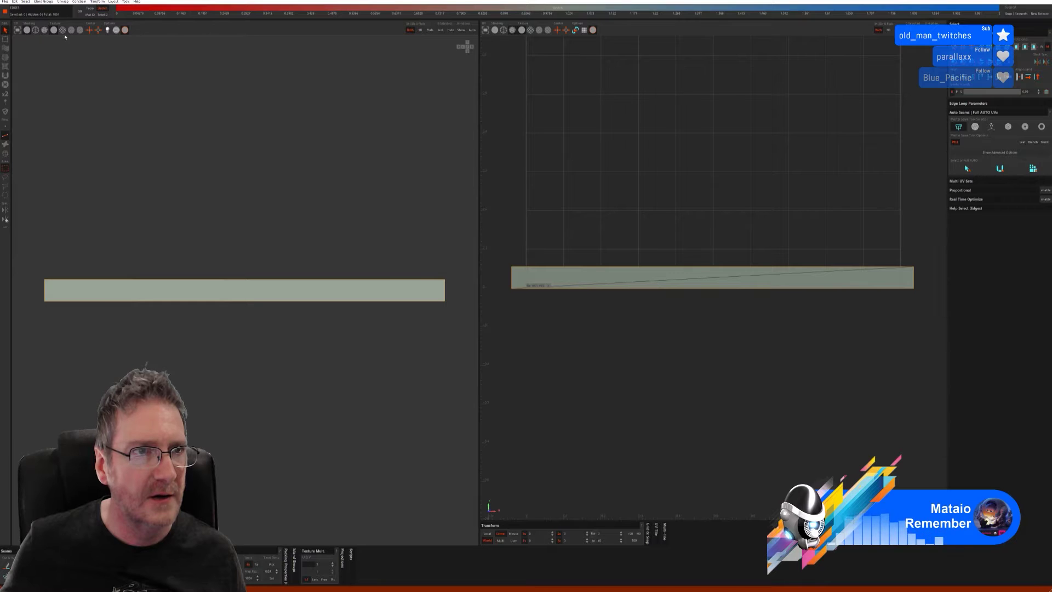
middle_click_drag(64, 50, 367, 194)
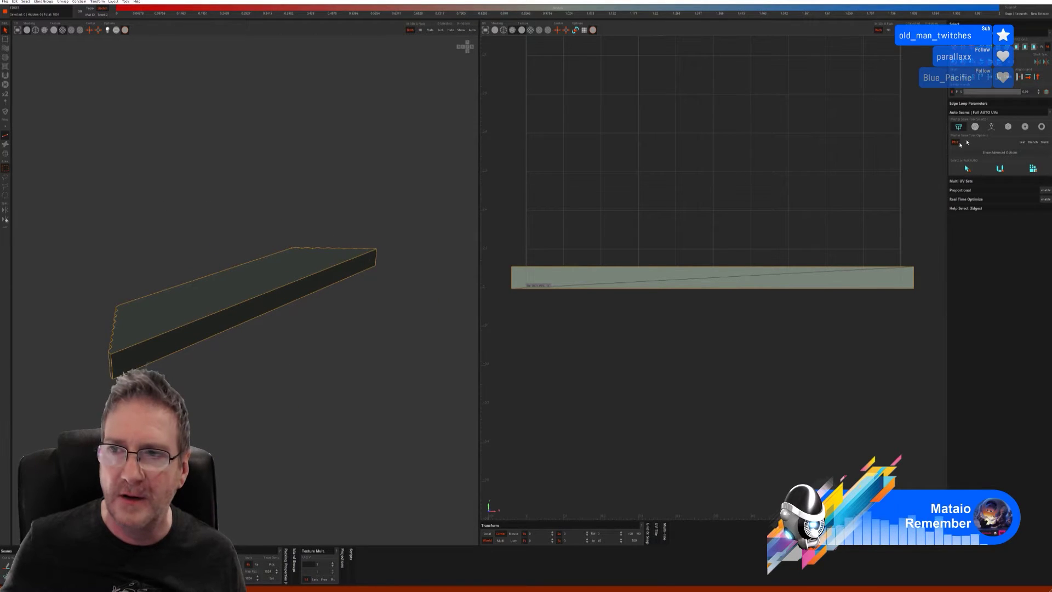
left_click(1008, 127)
left_click(962, 185)
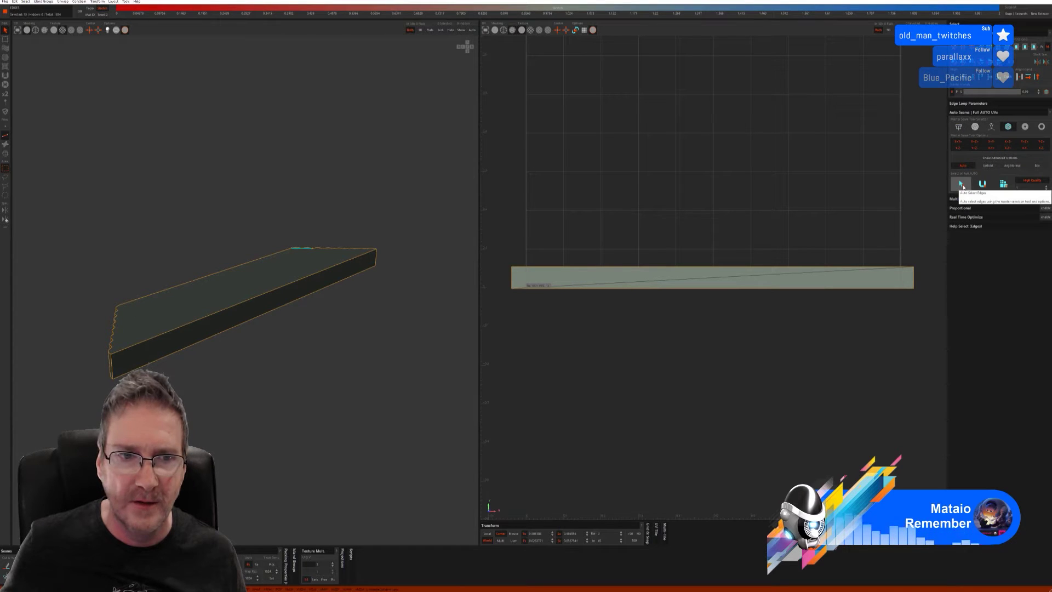
left_click(983, 184)
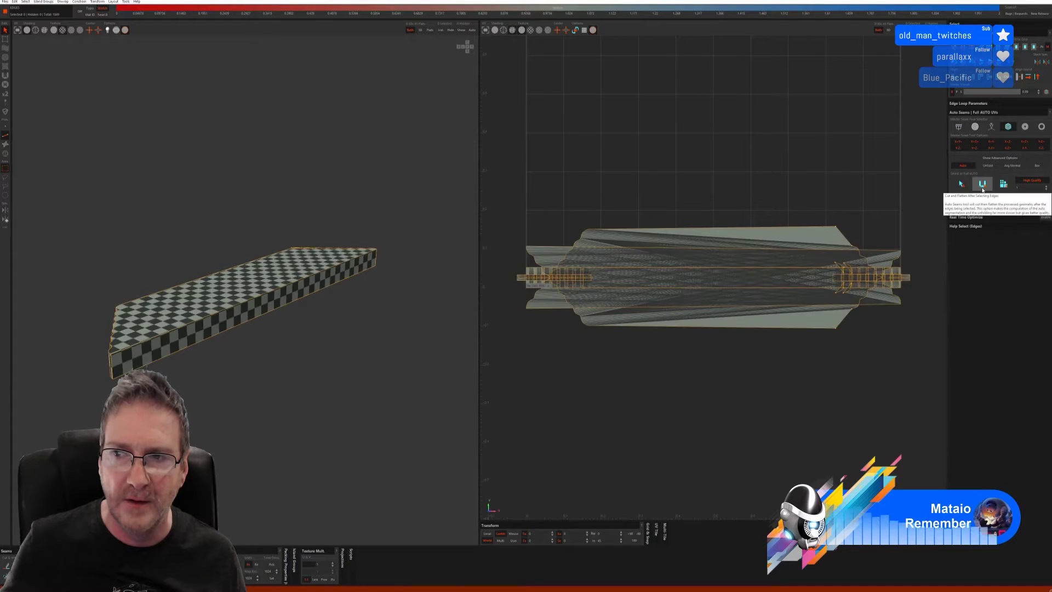
left_click(1003, 185)
middle_click_drag(247, 347, 164, 329)
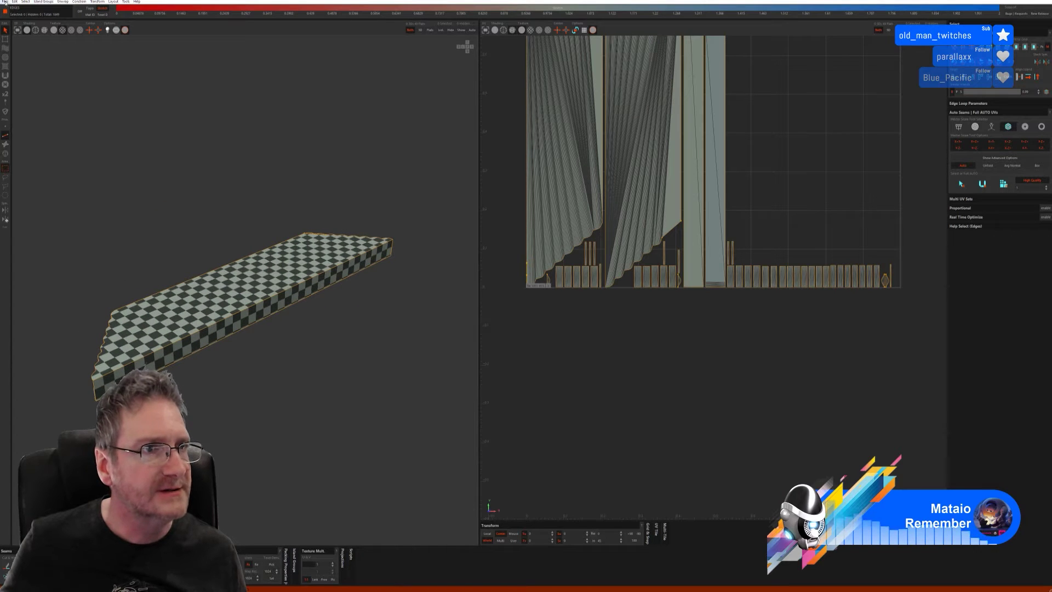
Step: Save the floor slab's UVs, return to 3ds Max and send the firebox's fluted lining to RizomUV
left_click(5, 2)
left_click(22, 31)
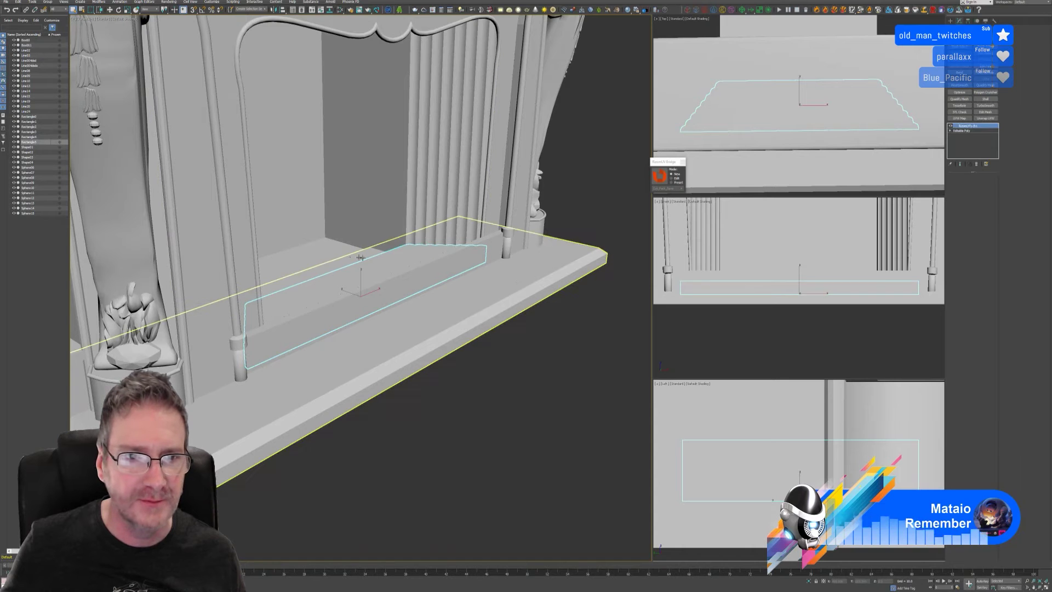
left_click(348, 261)
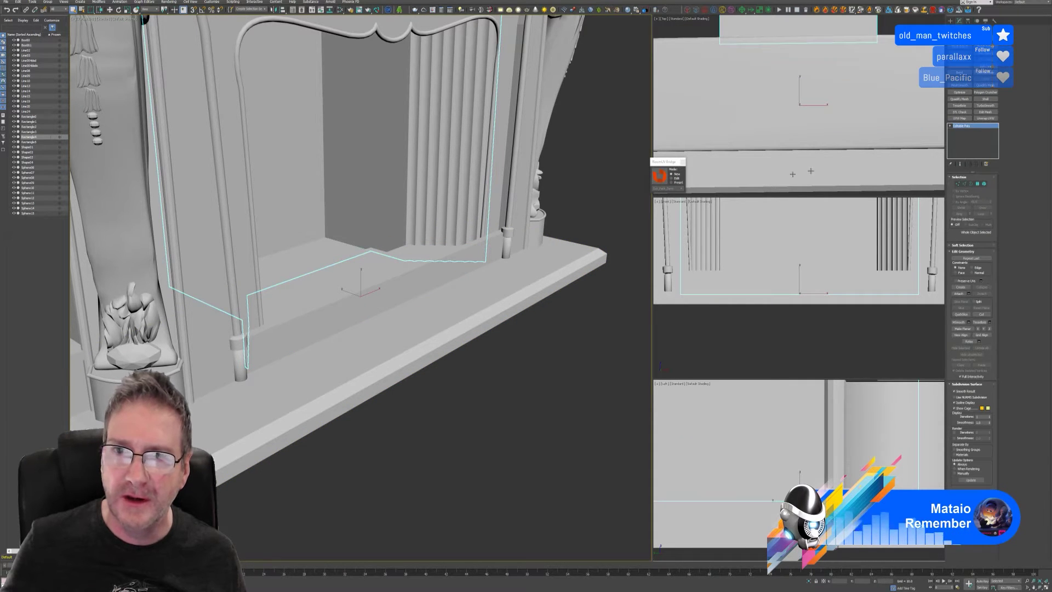
left_click(661, 176)
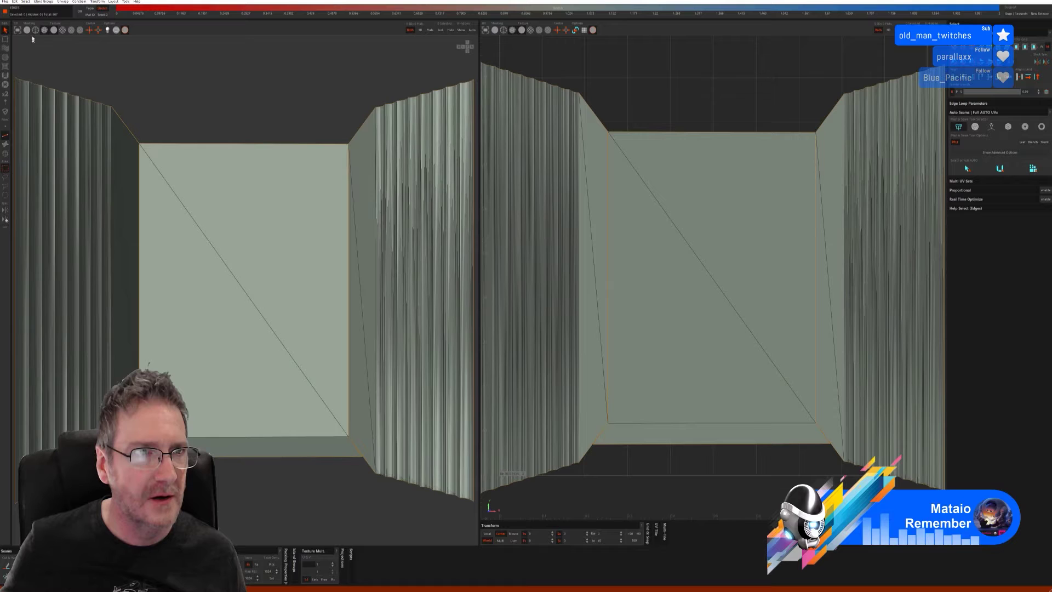
Step: Unwrap and pack the firebox lining using box-style automatic seams with the checker texture shown, and save its UVs
left_click(29, 31)
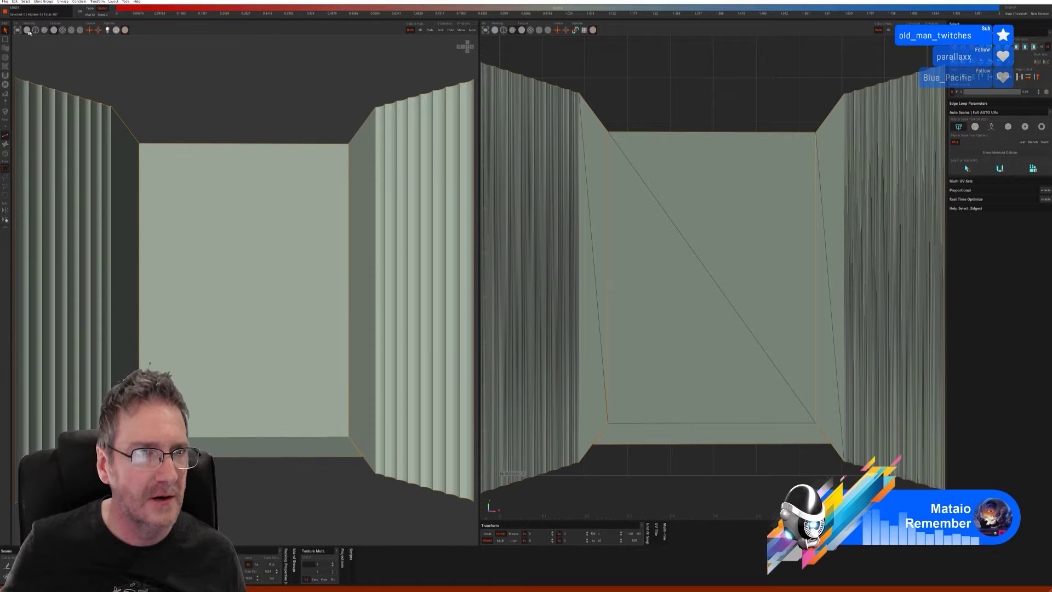
left_click(61, 30)
scroll(246, 274, "down", 5)
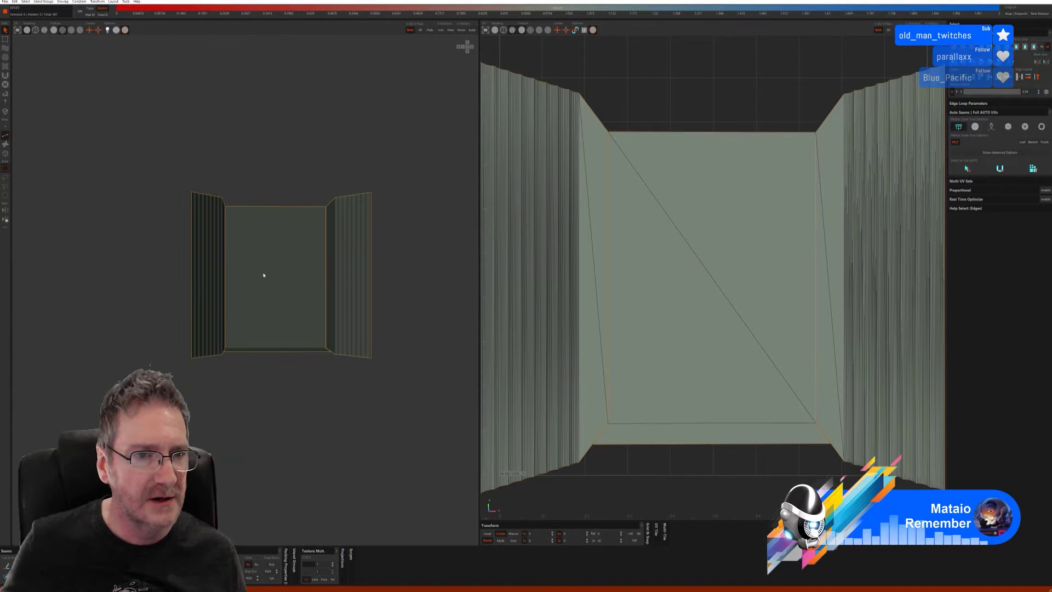
middle_click_drag(263, 275, 284, 300)
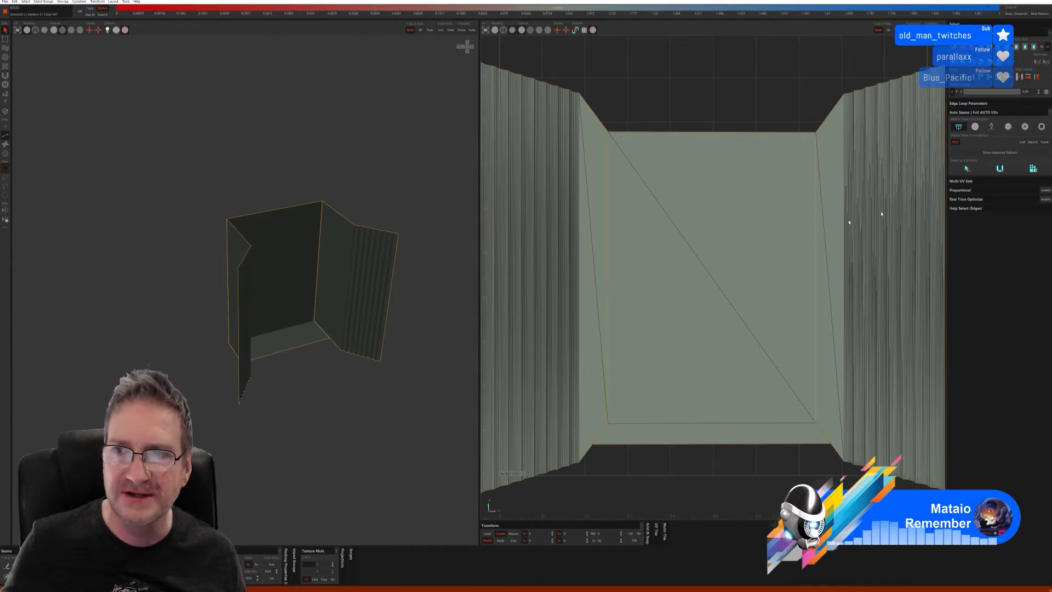
left_click(1008, 126)
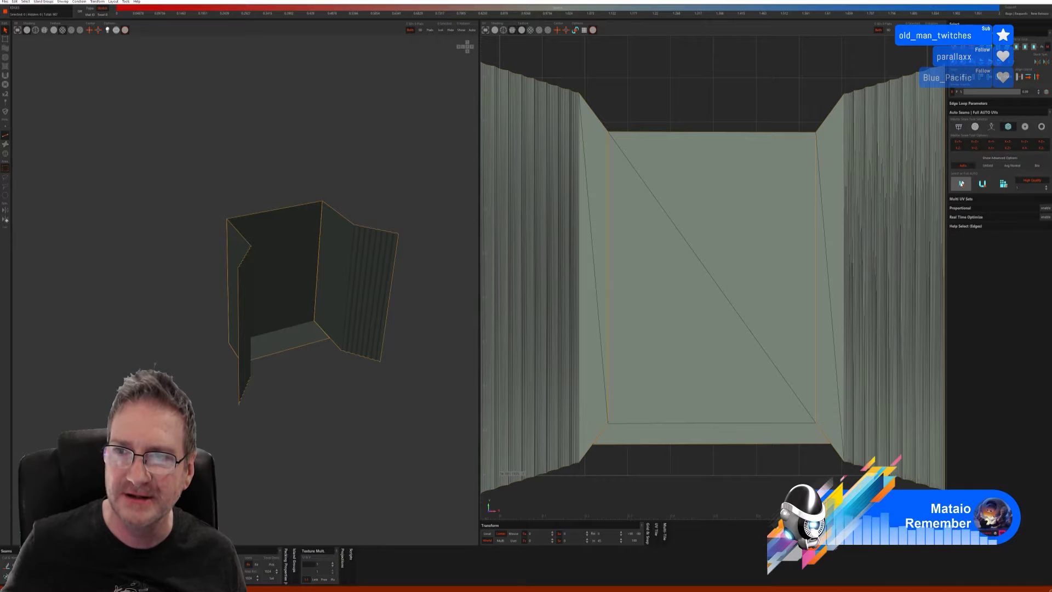
left_click(983, 185)
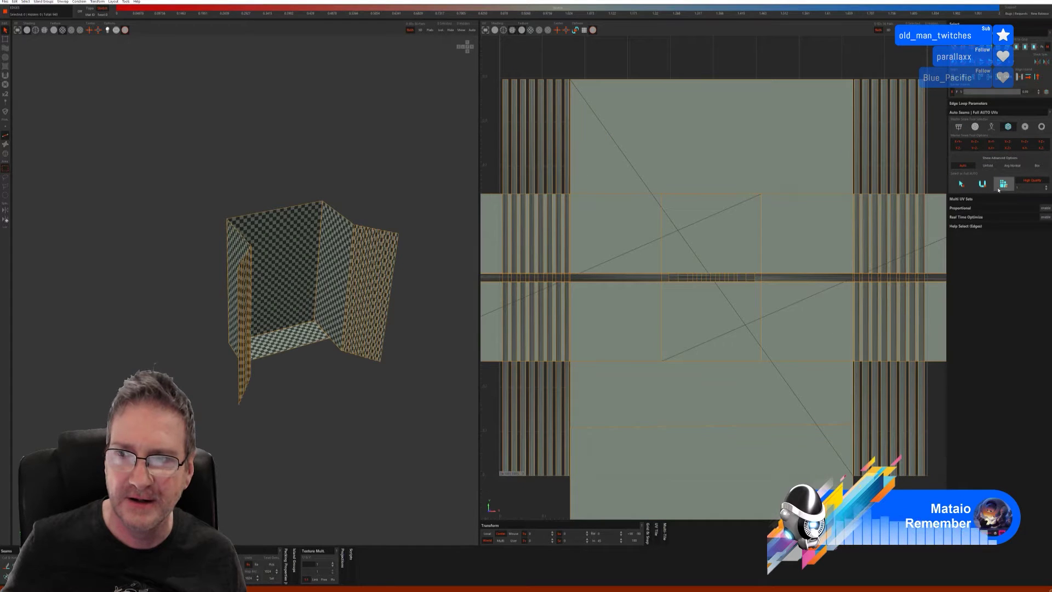
left_click(1003, 184)
middle_click_drag(307, 369, 254, 341)
scroll(219, 359, "up", 3)
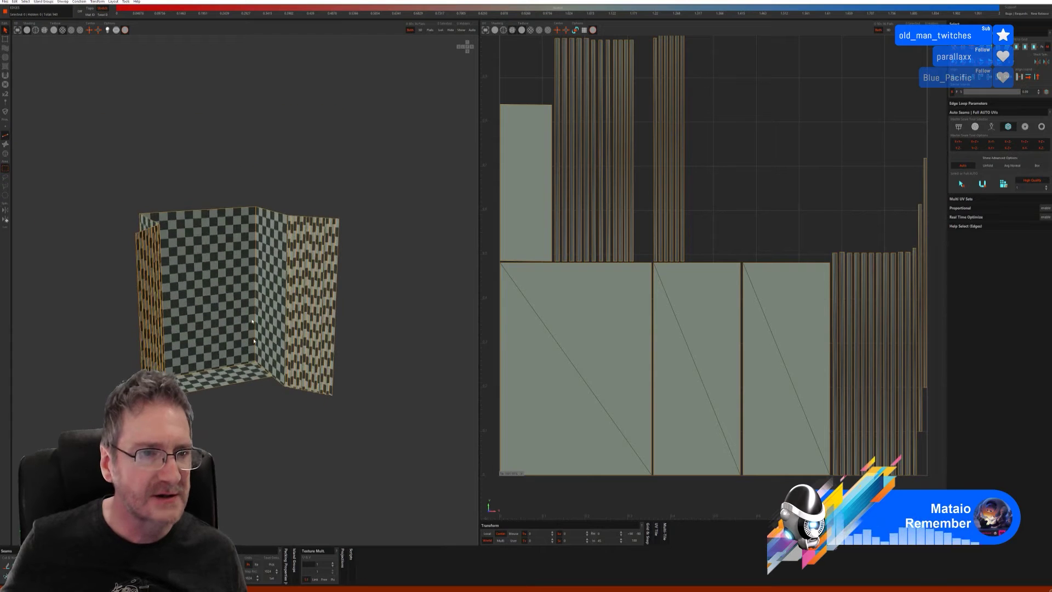
left_click(3, 3)
left_click(11, 36)
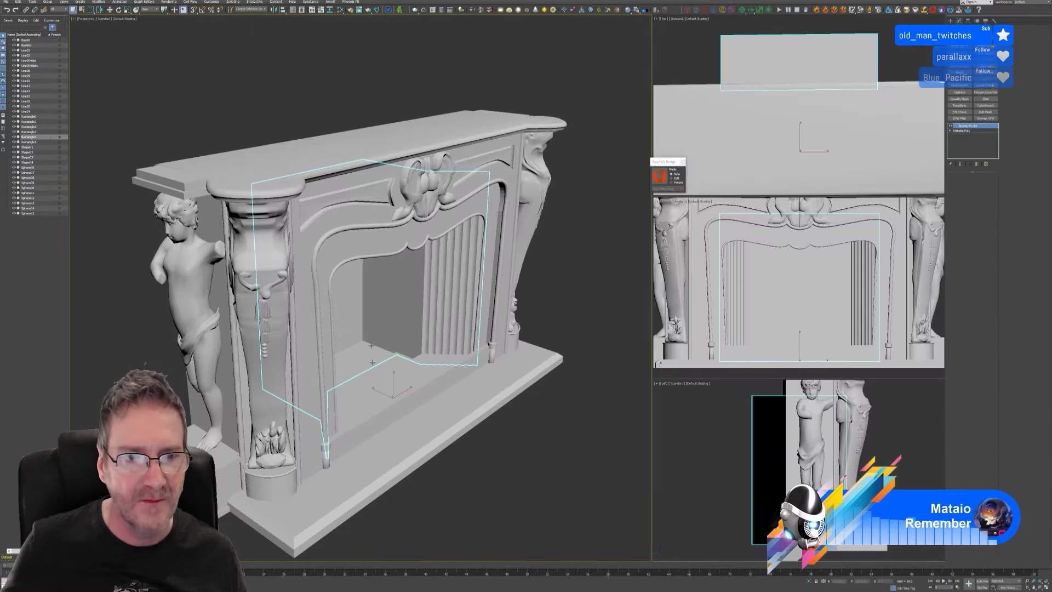
Step: Convert the thin vertical strips flanking the front columns to Editable Poly in 3ds Max and send them to RizomUV
left_click(296, 418)
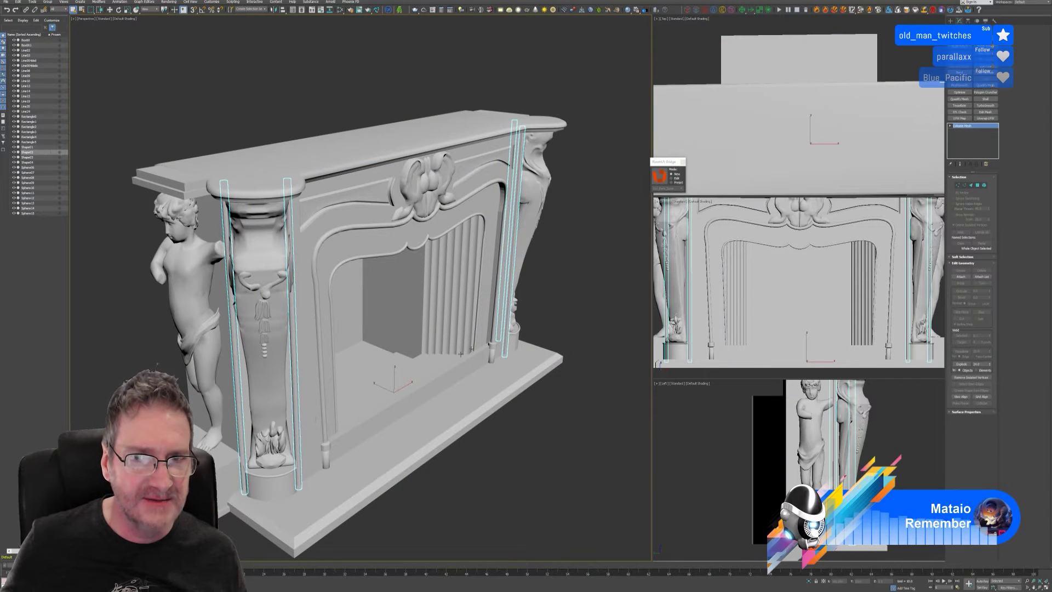
right_click(993, 130)
left_click(995, 170)
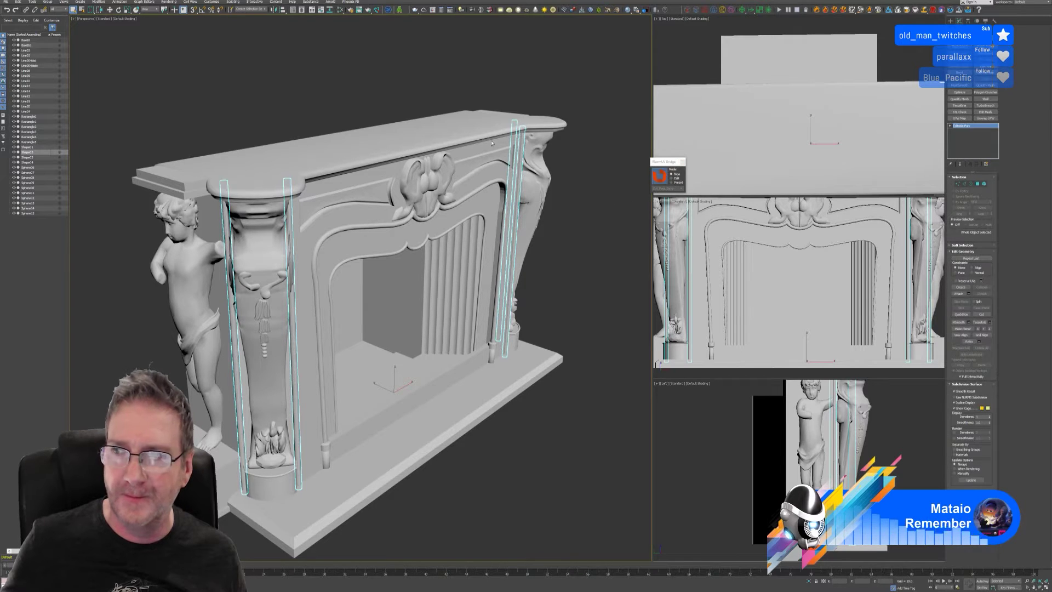
key("ctrl+d")
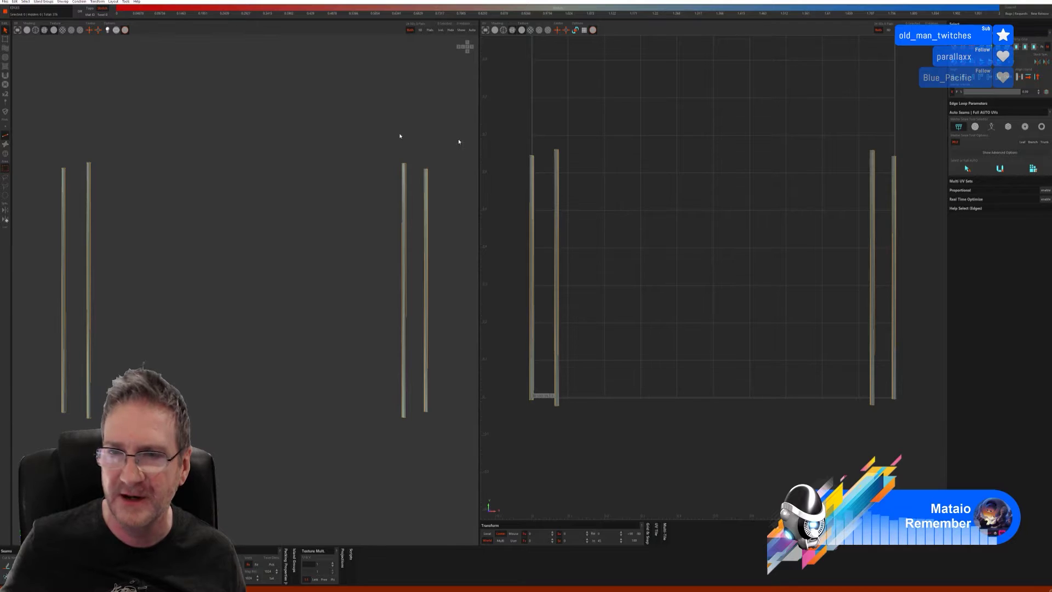
Step: Try to unwrap and pack the thin column strips with a different automatic seam method, and inspect the checker pattern and individual islands
left_click(28, 32)
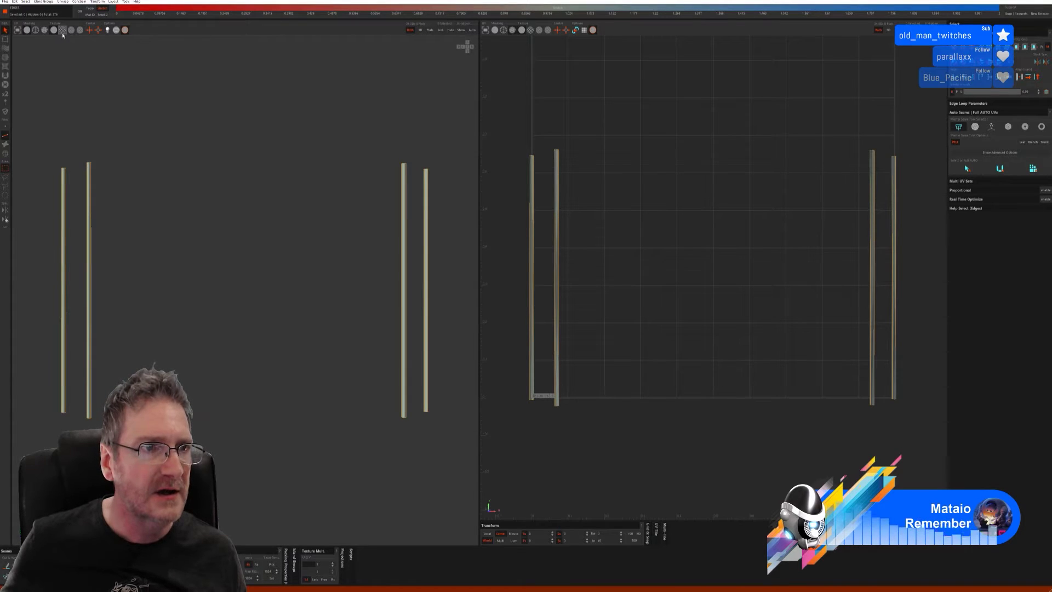
middle_click_drag(279, 273, 233, 277)
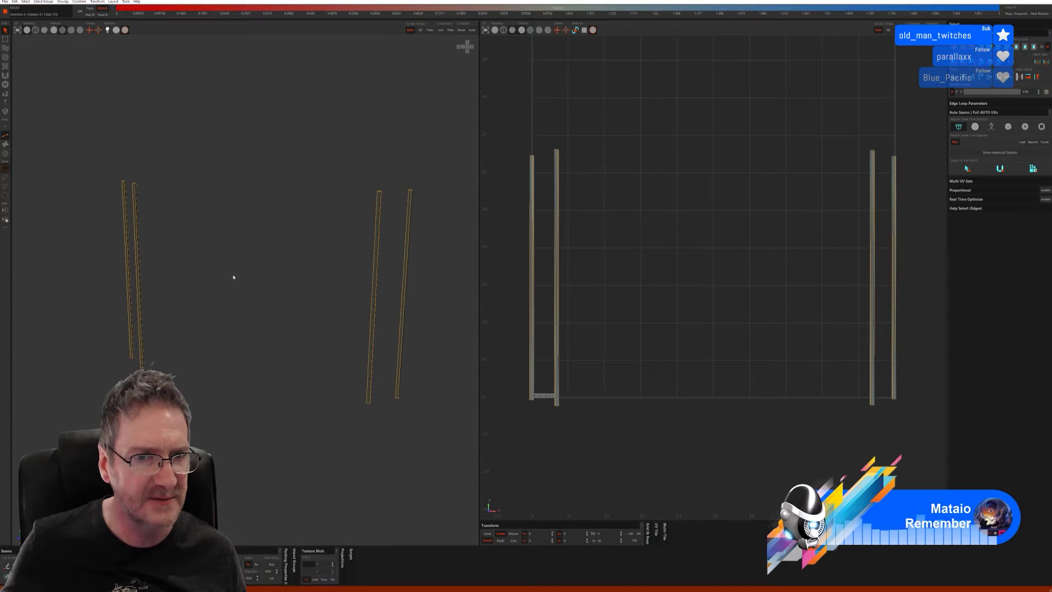
middle_click_drag(298, 302, 299, 297)
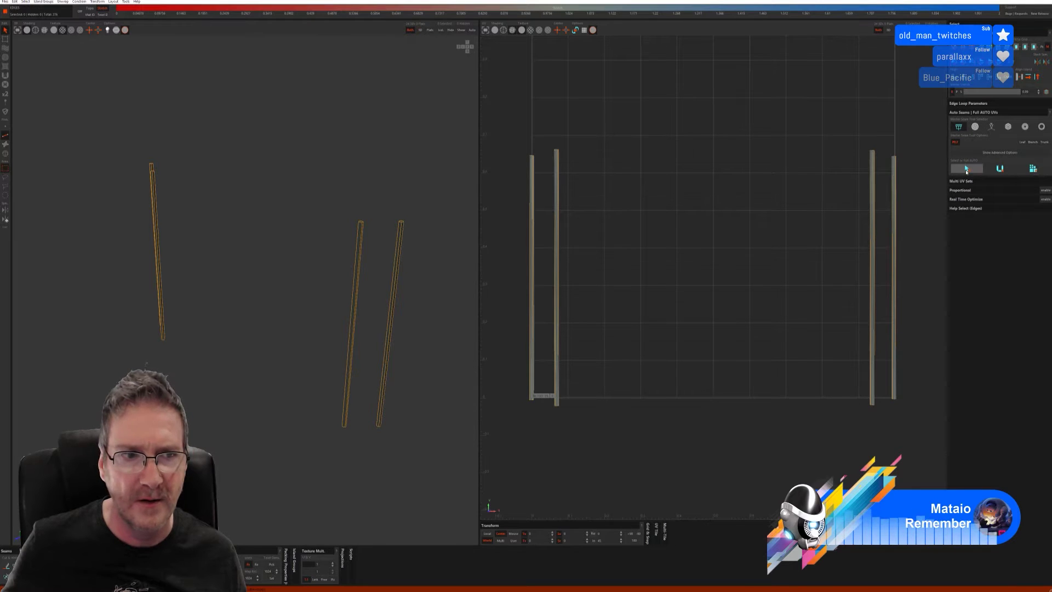
left_click(989, 126)
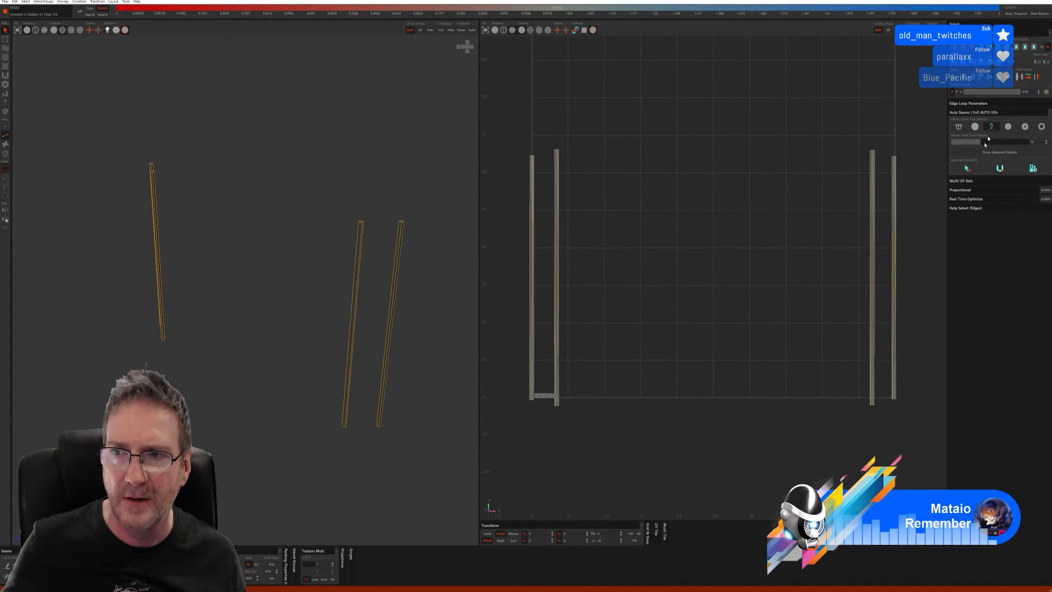
left_click(968, 168)
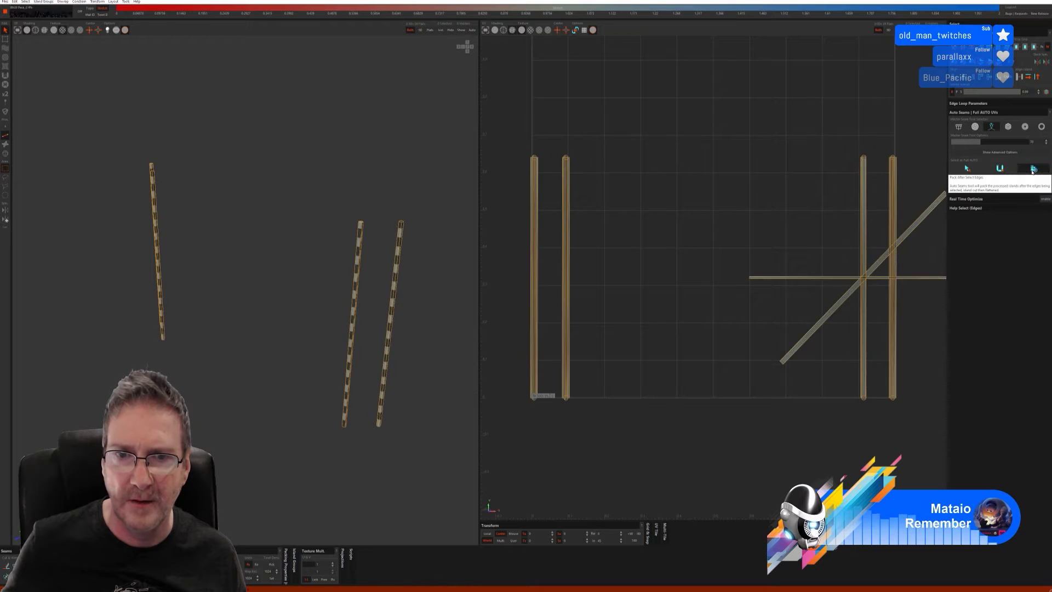
left_click_drag(369, 345, 228, 297, "alt")
scroll(220, 270, "up", 3)
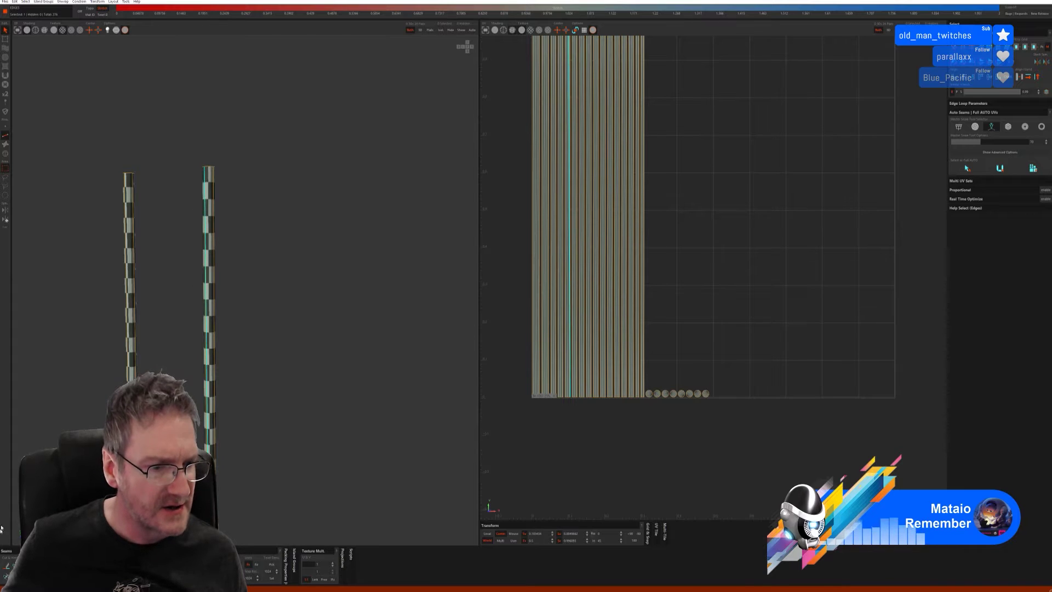
left_click(214, 287)
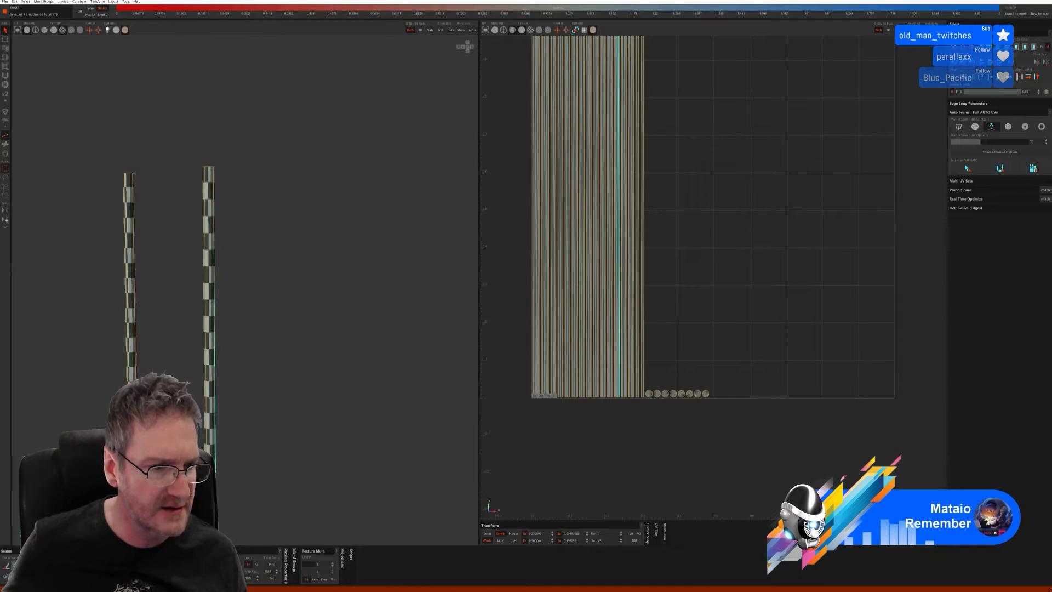
key("Escape")
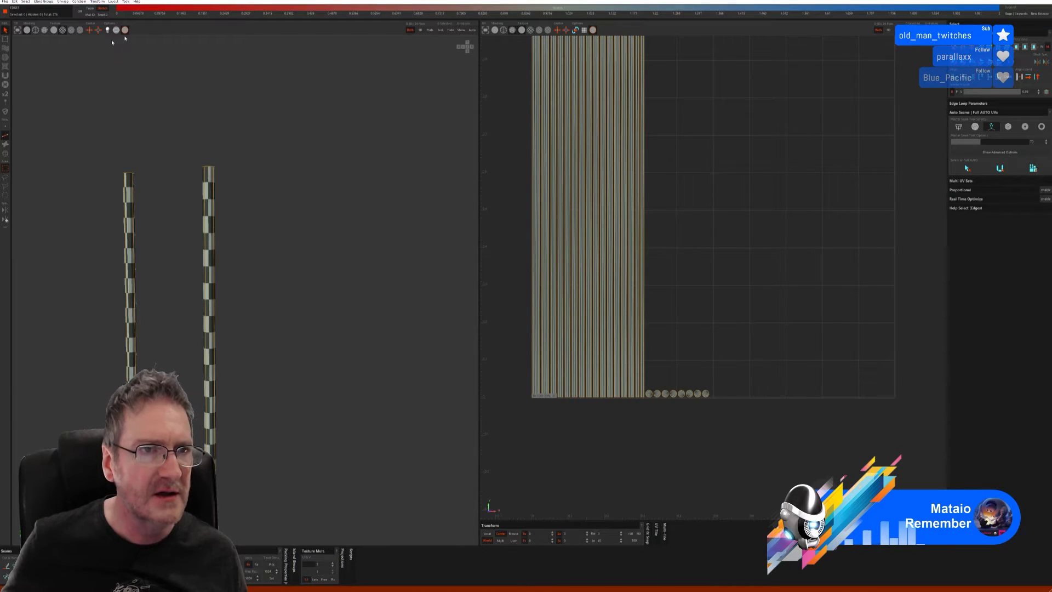
Step: Quit RizomUV without saving the strips' UVs and return to 3ds Max
key("ctrl+q")
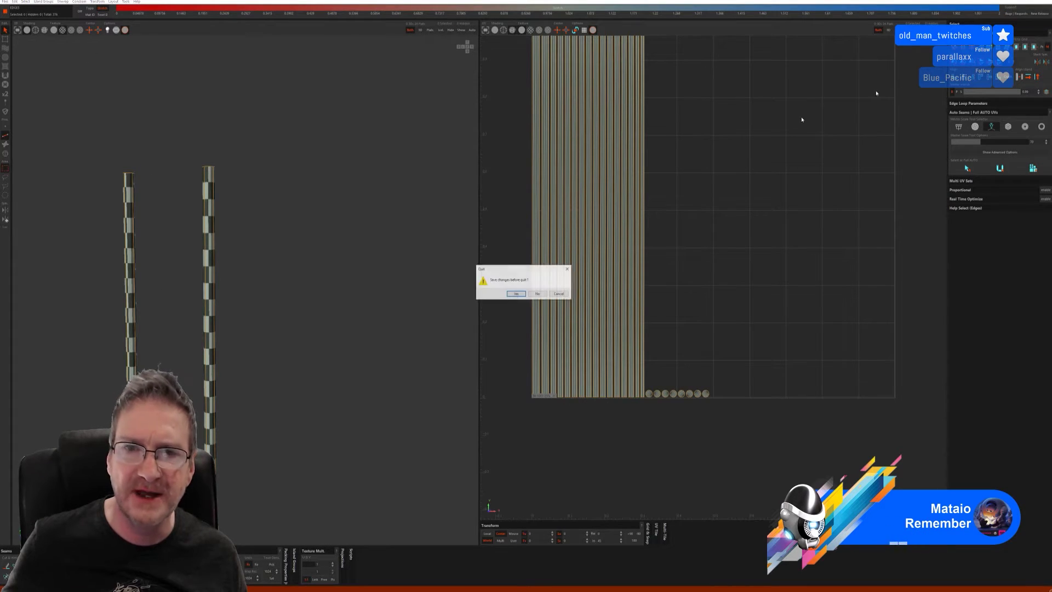
left_click(538, 294)
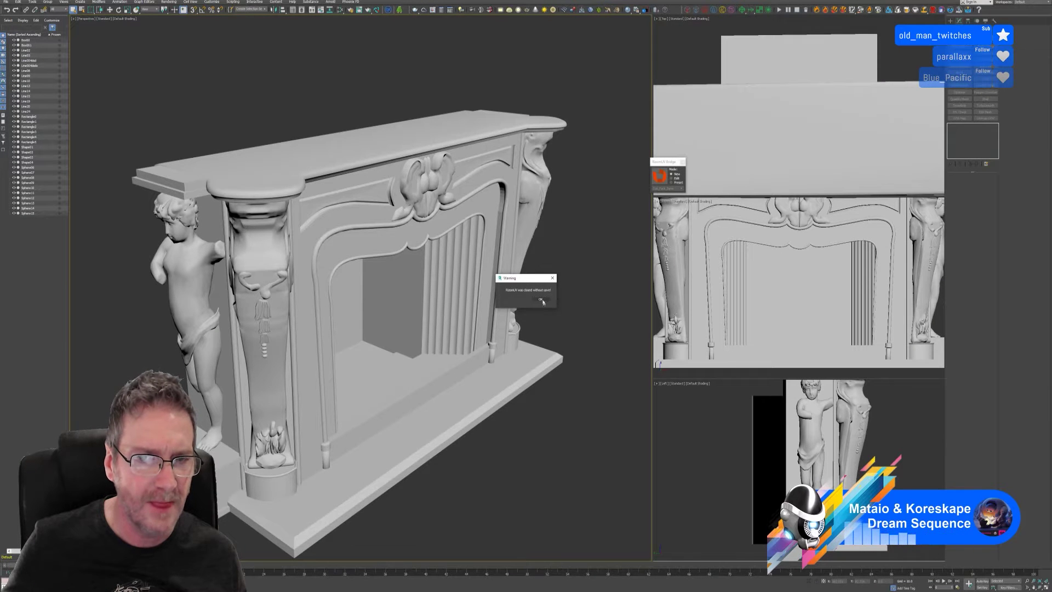
left_click(542, 299)
Step: Select the object holding the four thin column strips and isolate it in the viewports
left_click(296, 351)
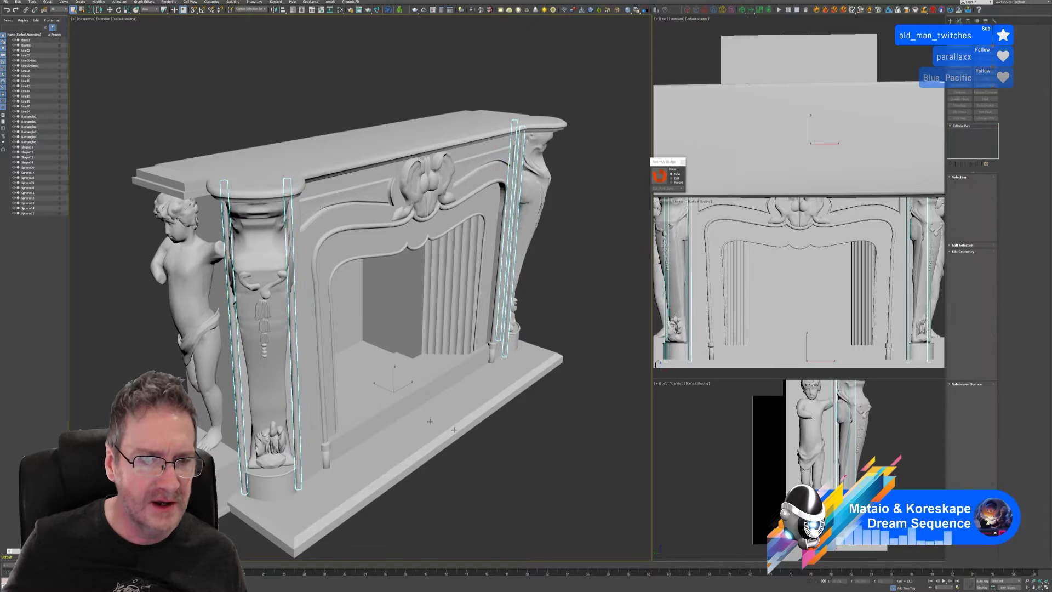
key("alt+q")
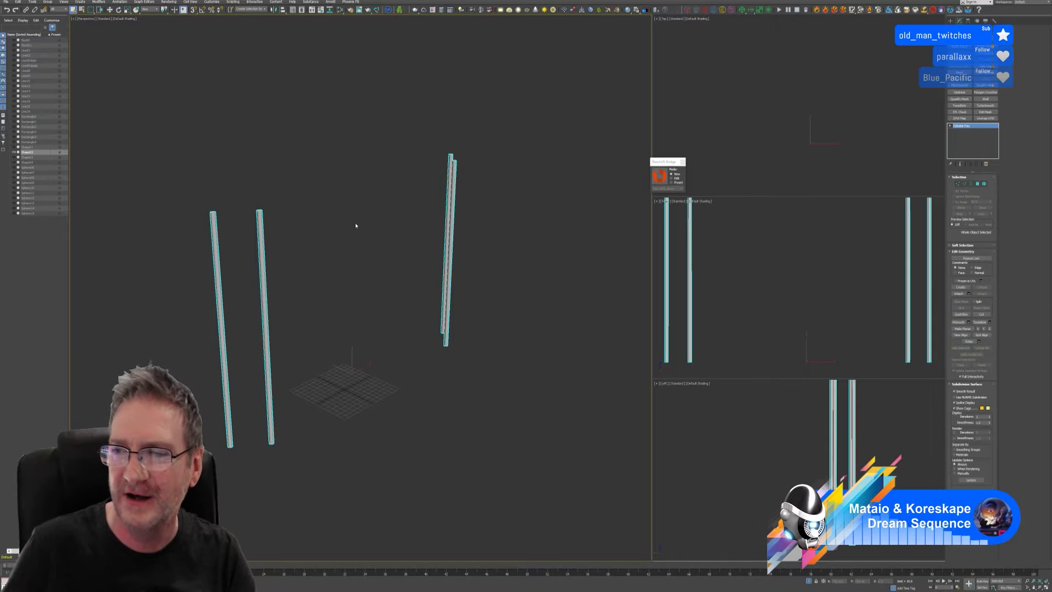
left_click(809, 581)
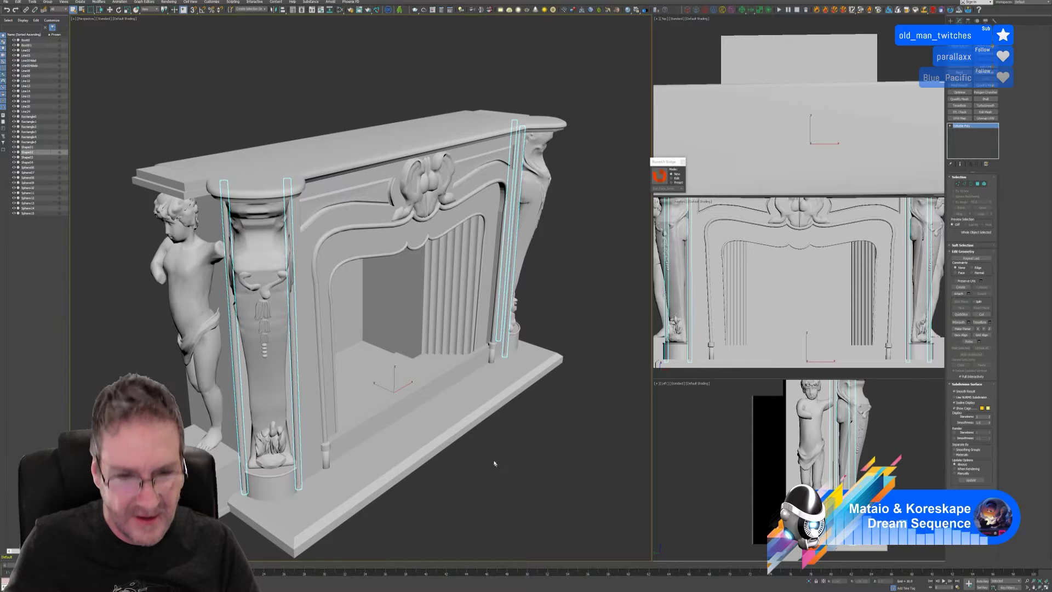
middle_click_drag(494, 464, 481, 456, "alt")
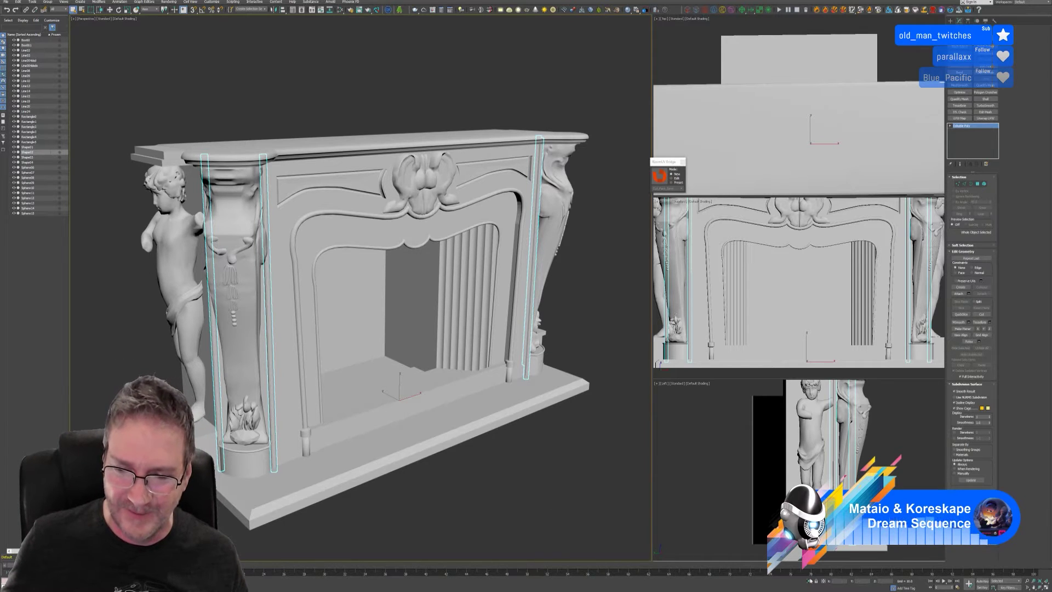
left_click(810, 580)
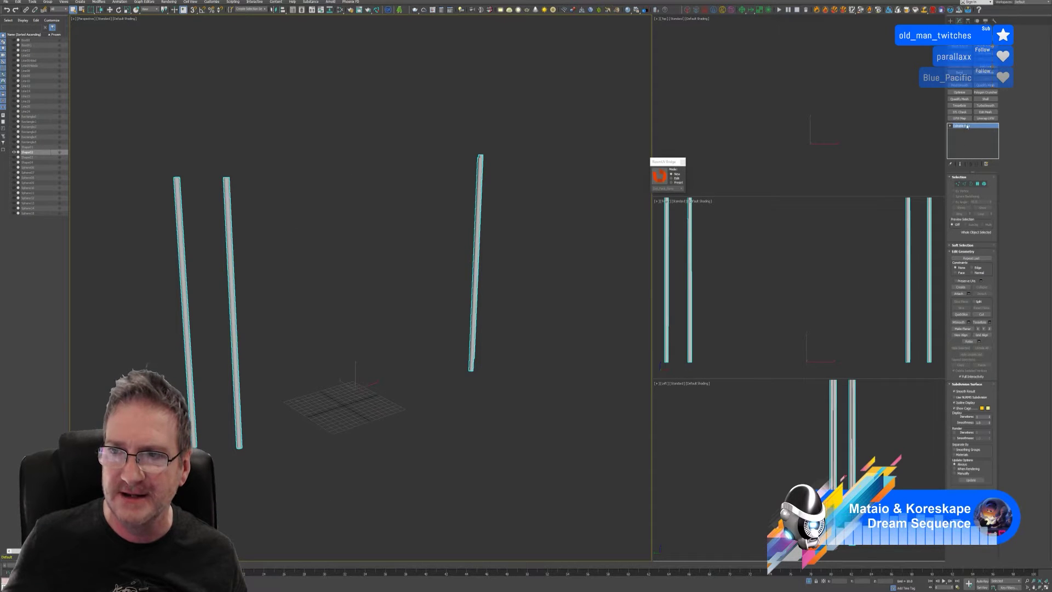
Step: Detach the two strips flanking the left column, one at a time, into separate objects
left_click(985, 184)
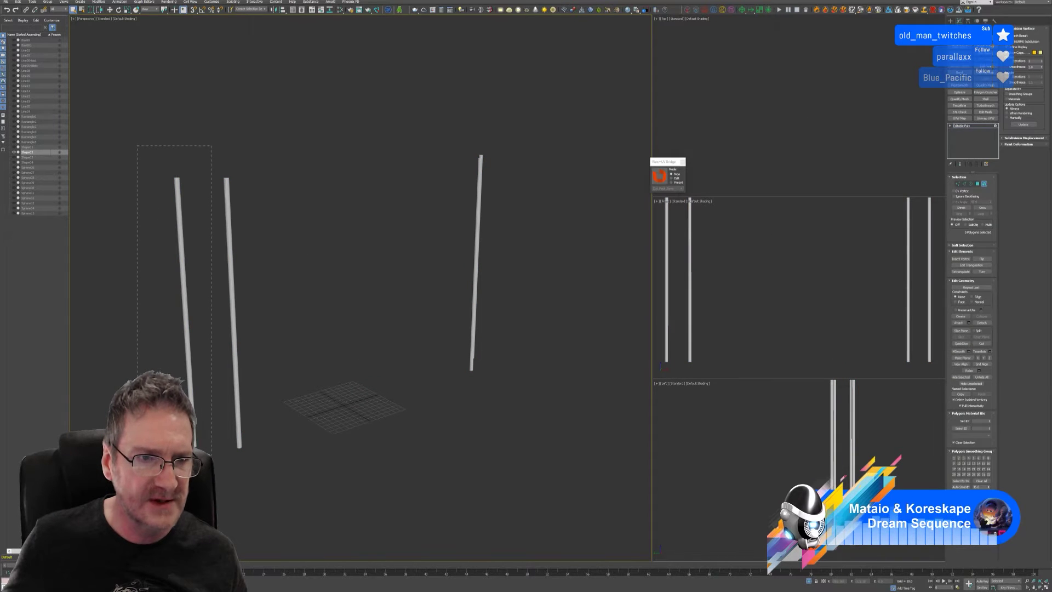
left_click_drag(212, 455, 212, 455)
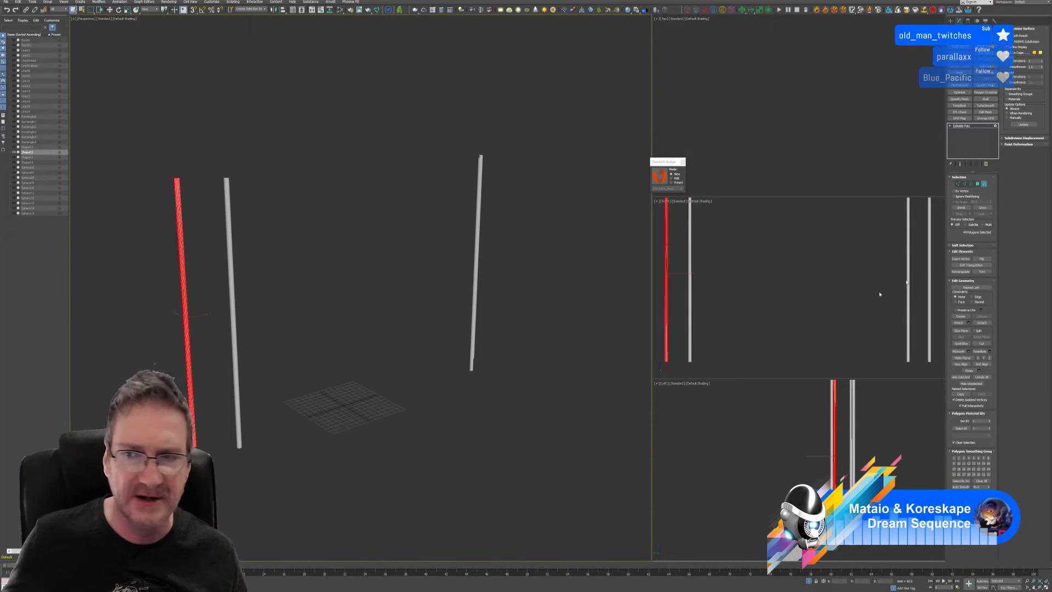
left_click(982, 324)
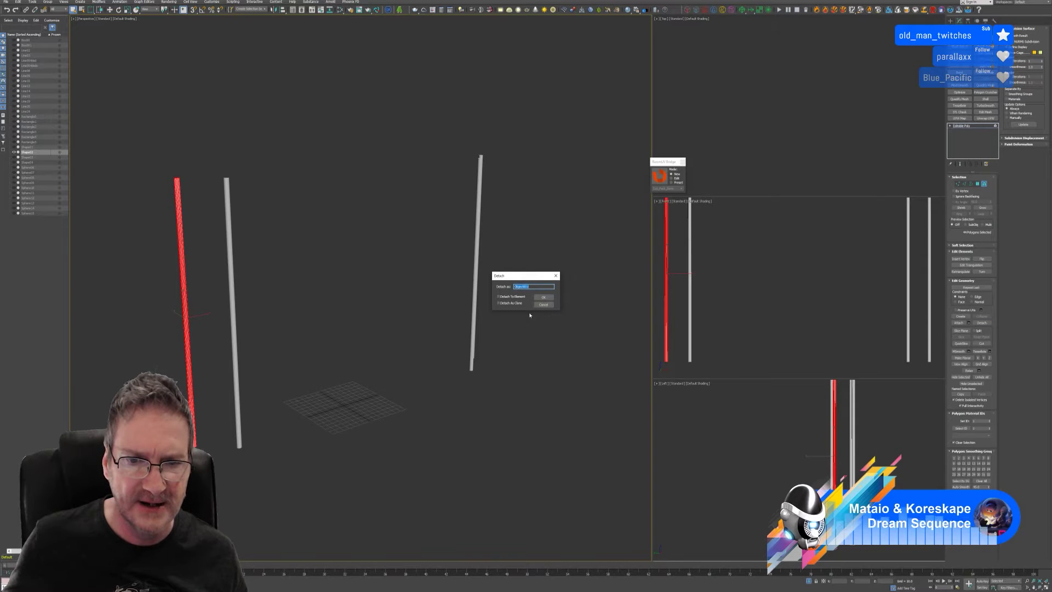
left_click(544, 297)
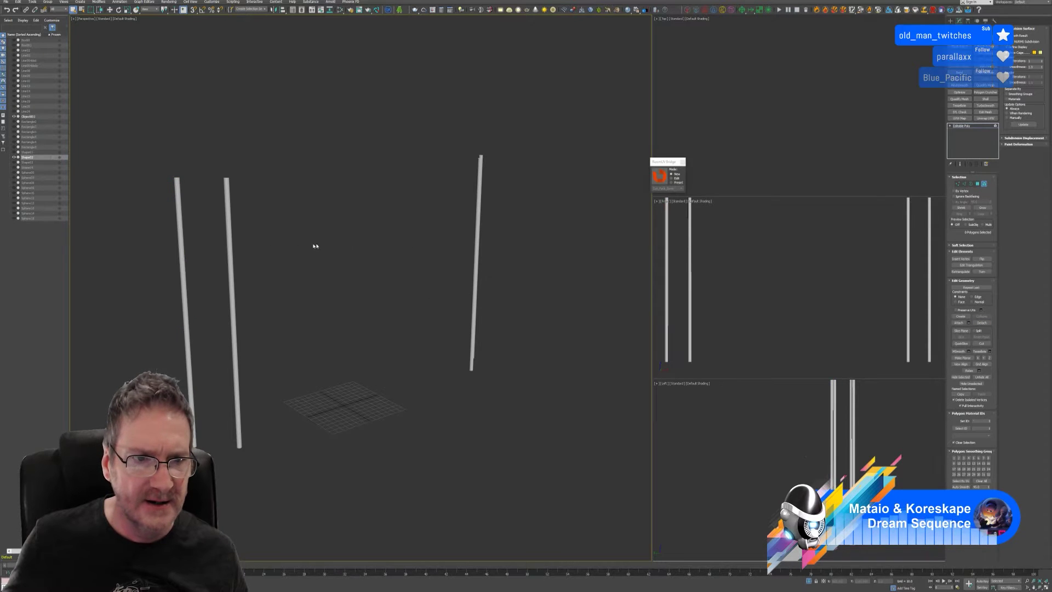
left_click_drag(232, 482, 237, 480)
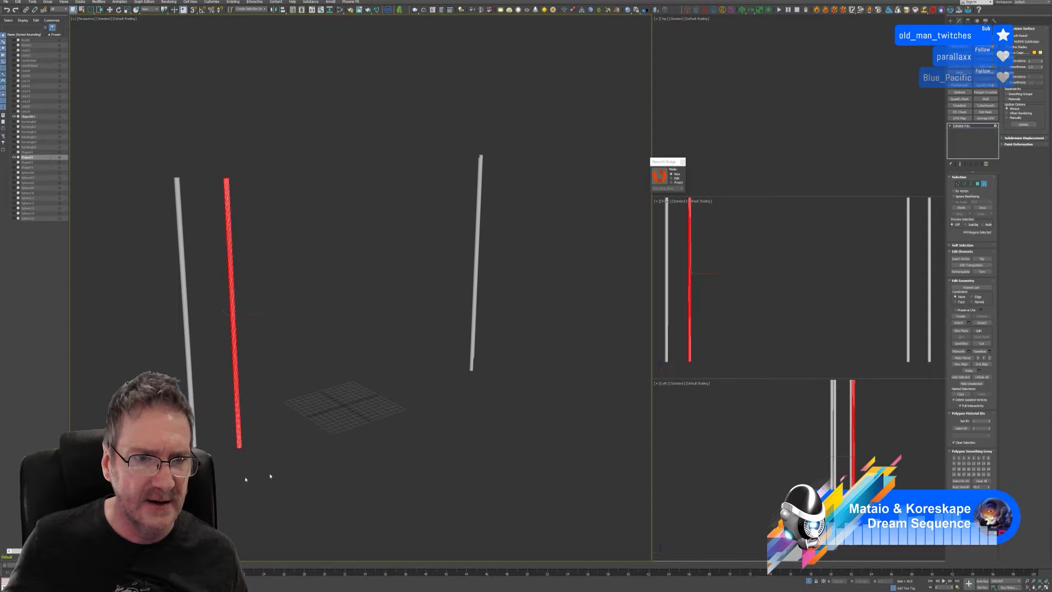
left_click(988, 323)
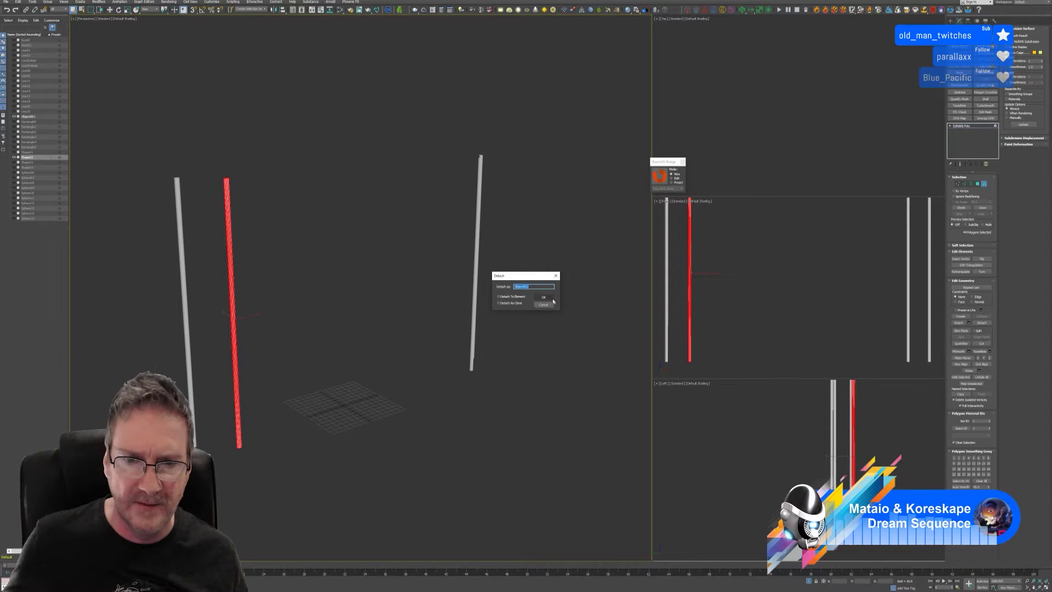
left_click(544, 297)
Step: Detach the inner strip of the right column into its own object and leave element editing
middle_click_drag(559, 347, 394, 193, "alt")
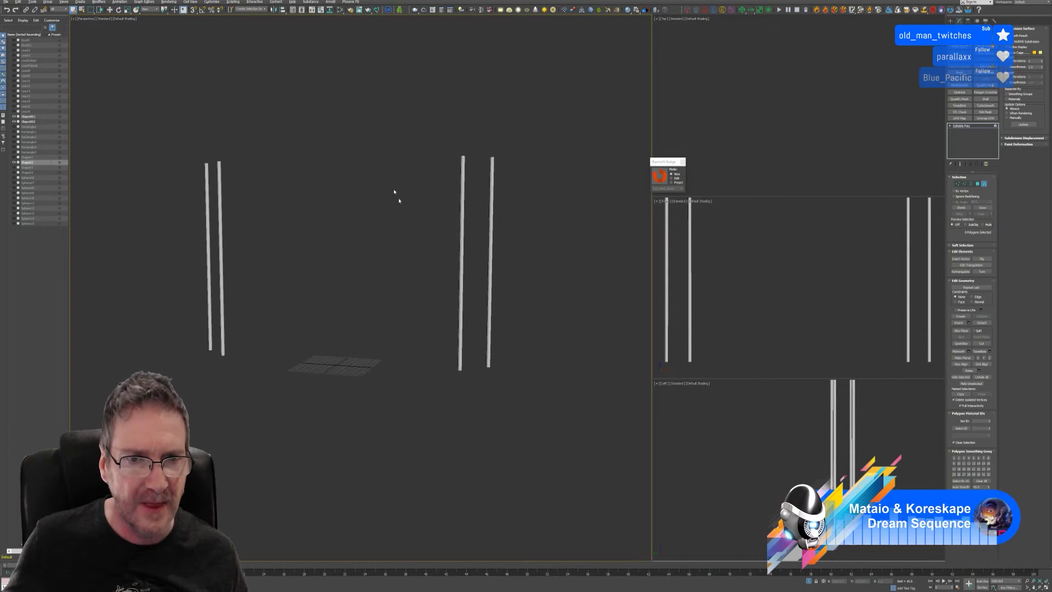
left_click_drag(473, 428, 473, 430)
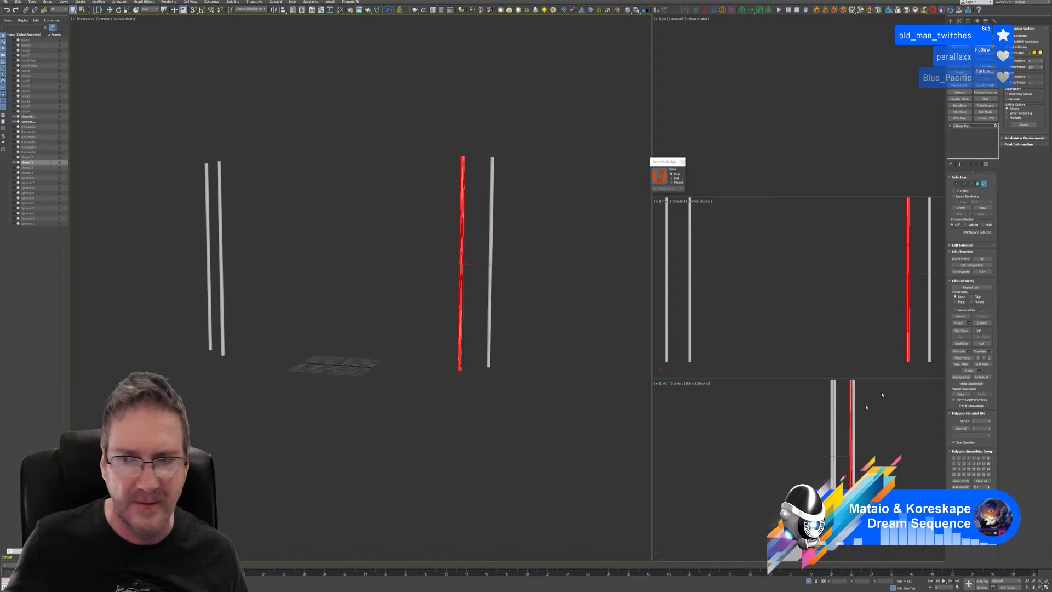
left_click(982, 323)
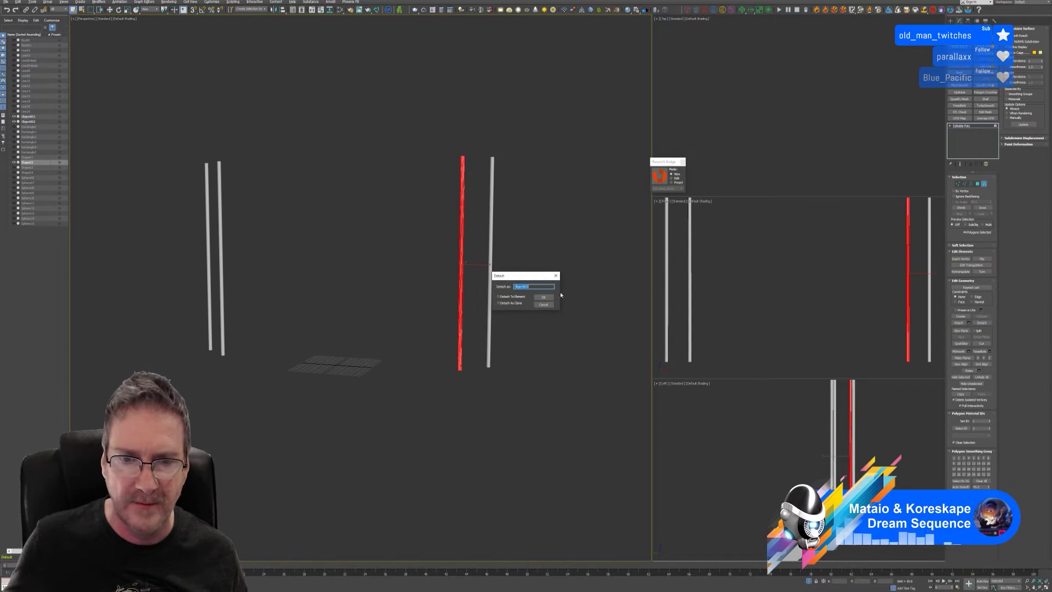
left_click(544, 297)
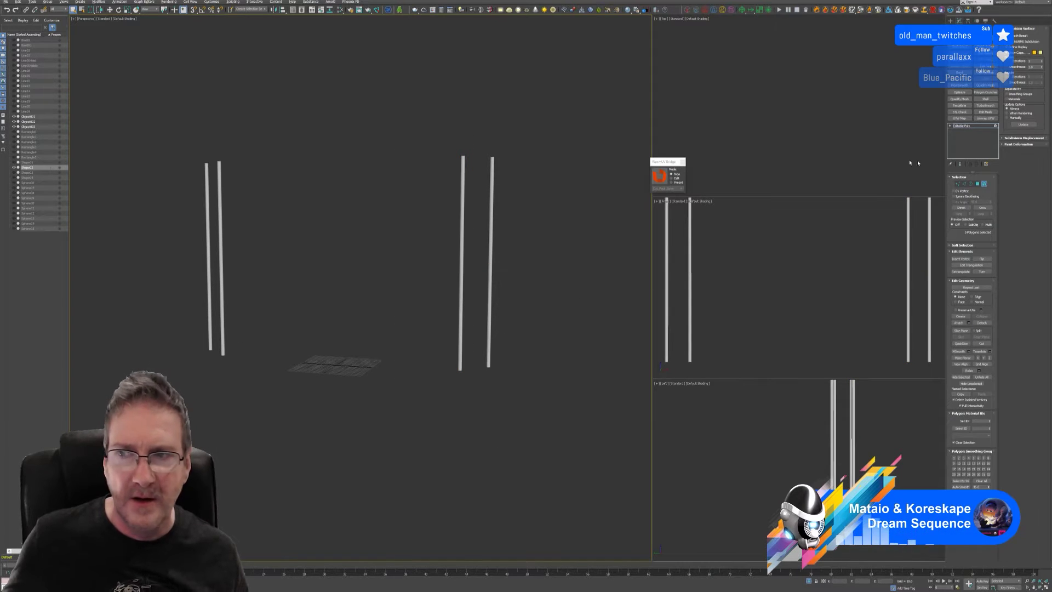
left_click(985, 184)
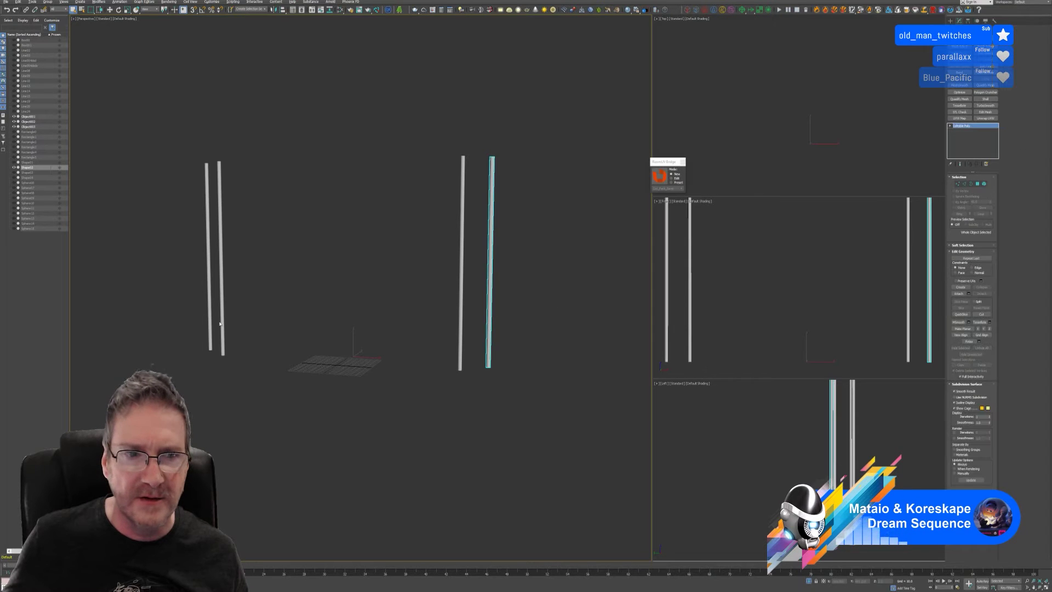
Step: Apply a UVW Map modifier to the left column's outer strip, with capped cylindrical mapping fitted to the strip
middle_click_drag(307, 306, 276, 246, "alt")
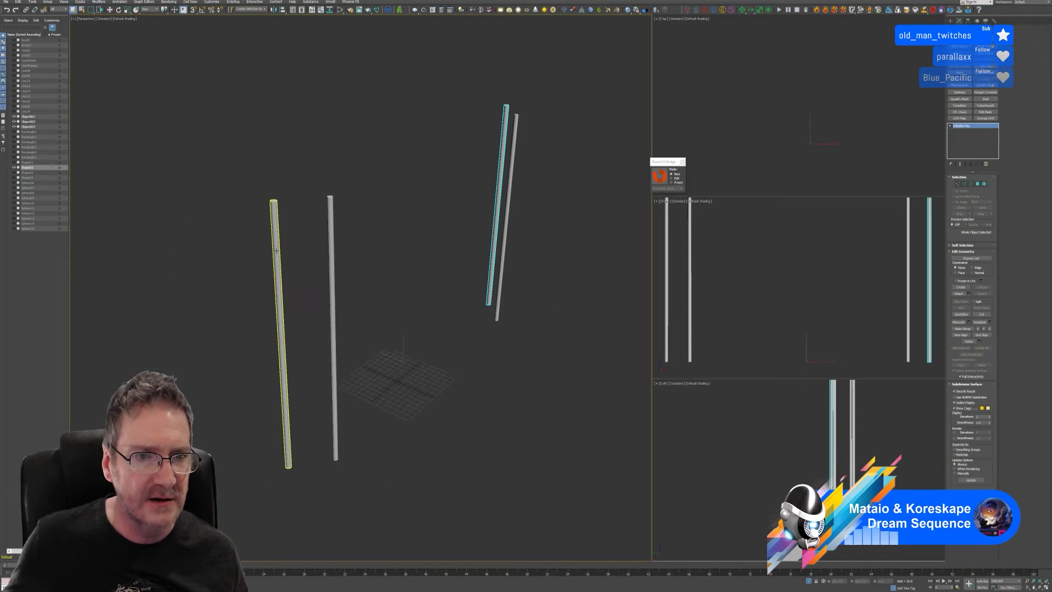
left_click(276, 246)
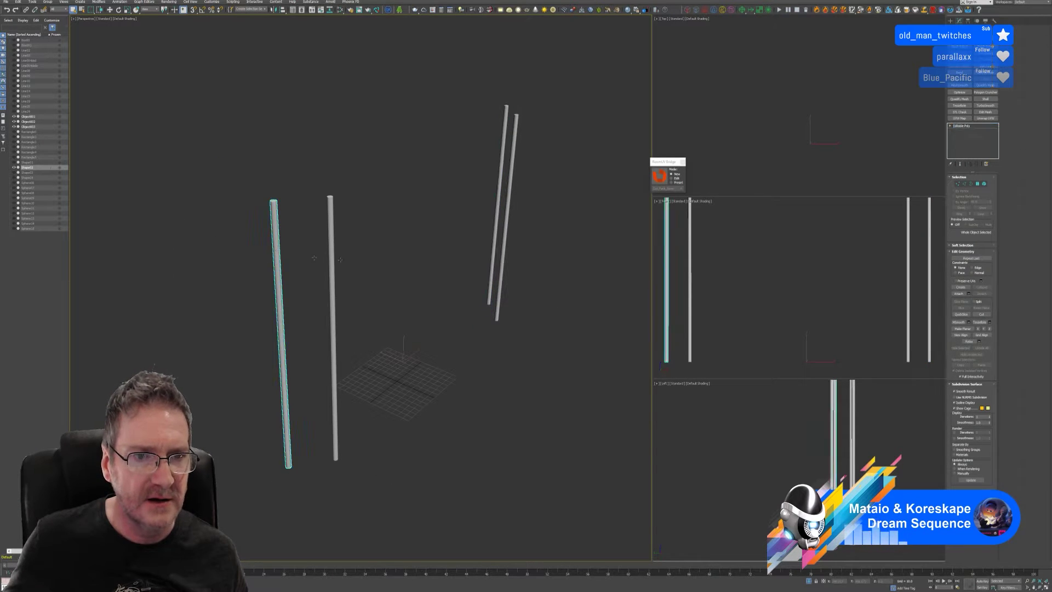
left_click(960, 119)
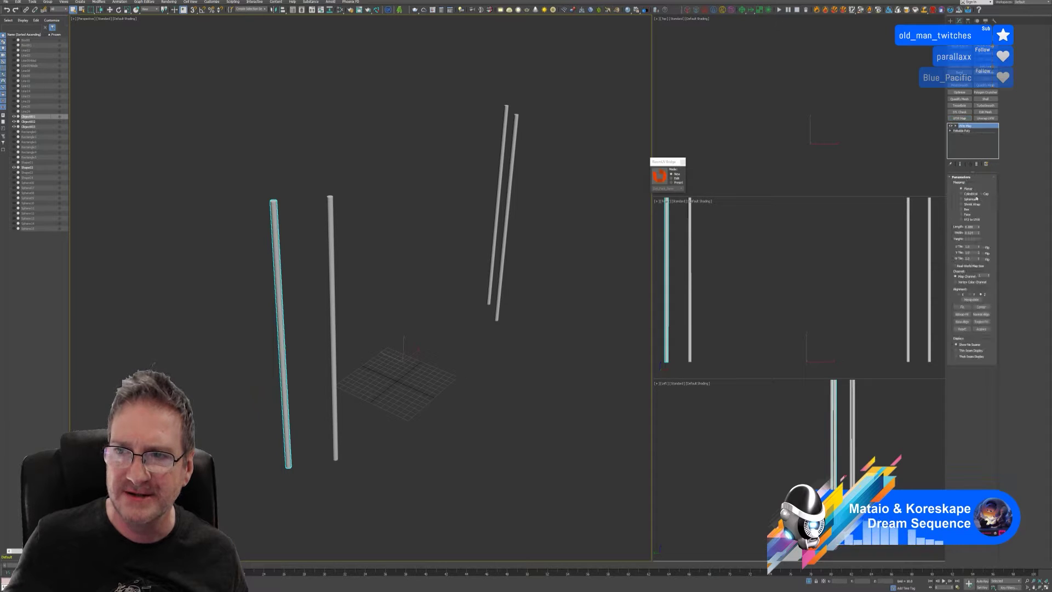
left_click(971, 194)
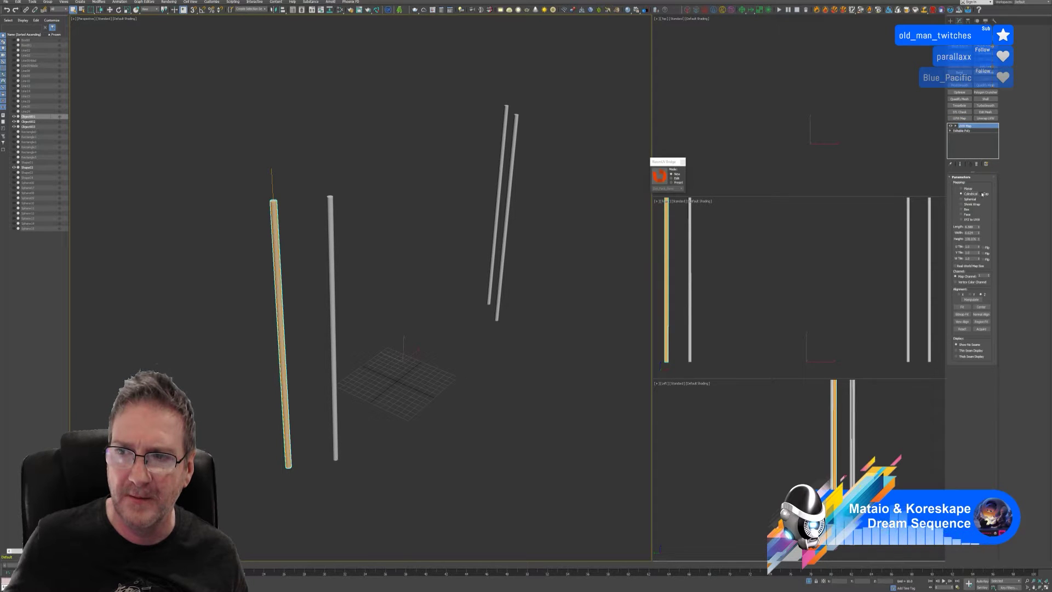
left_click(963, 307)
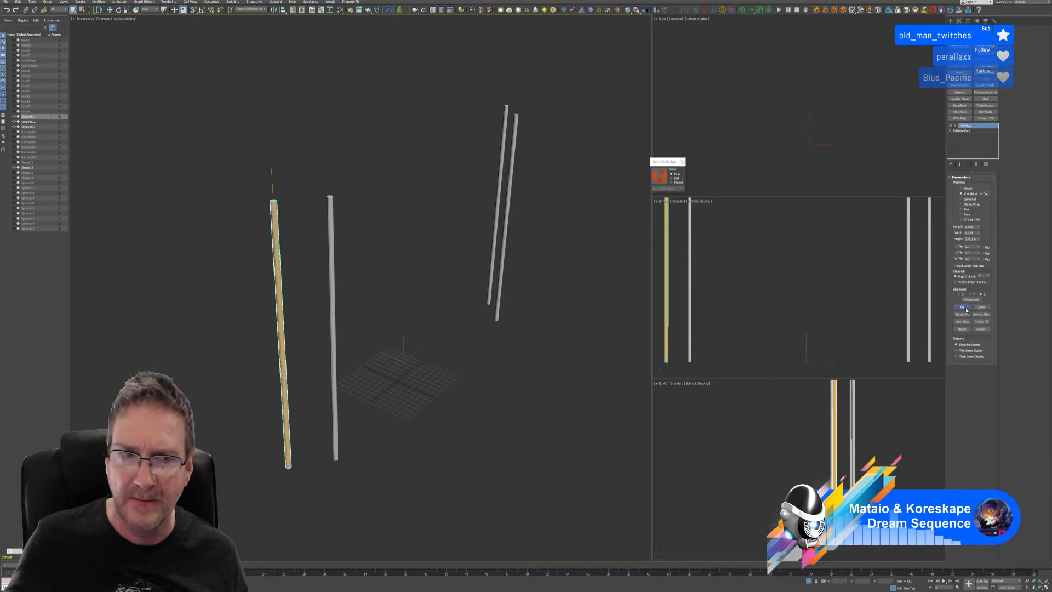
Step: Paste the outer strip's UVW Map modifier onto the left column's inner strip
right_click(968, 127)
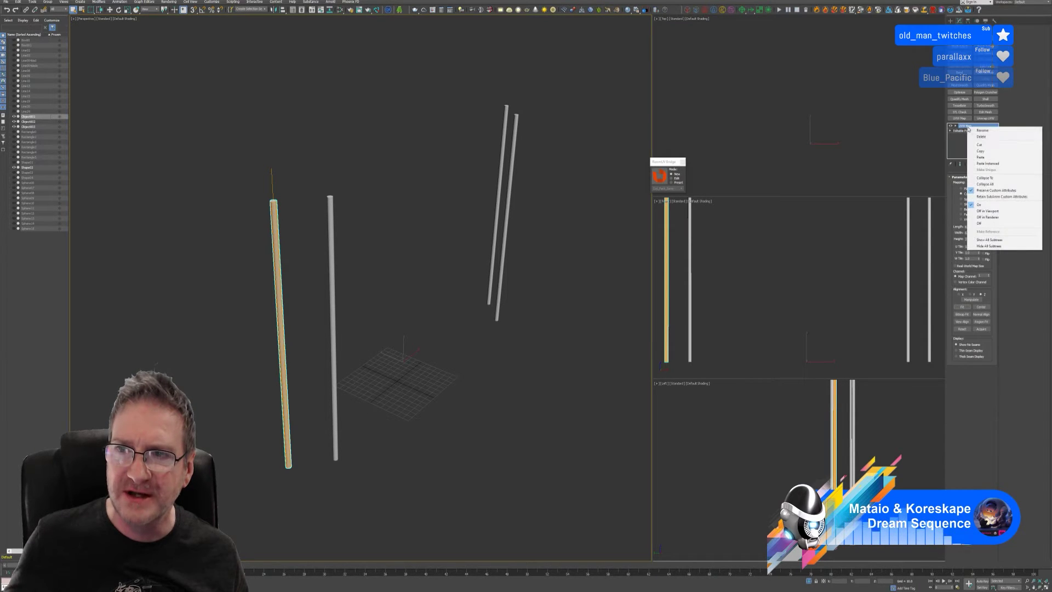
left_click(992, 146)
left_click(332, 263)
left_click(948, 126)
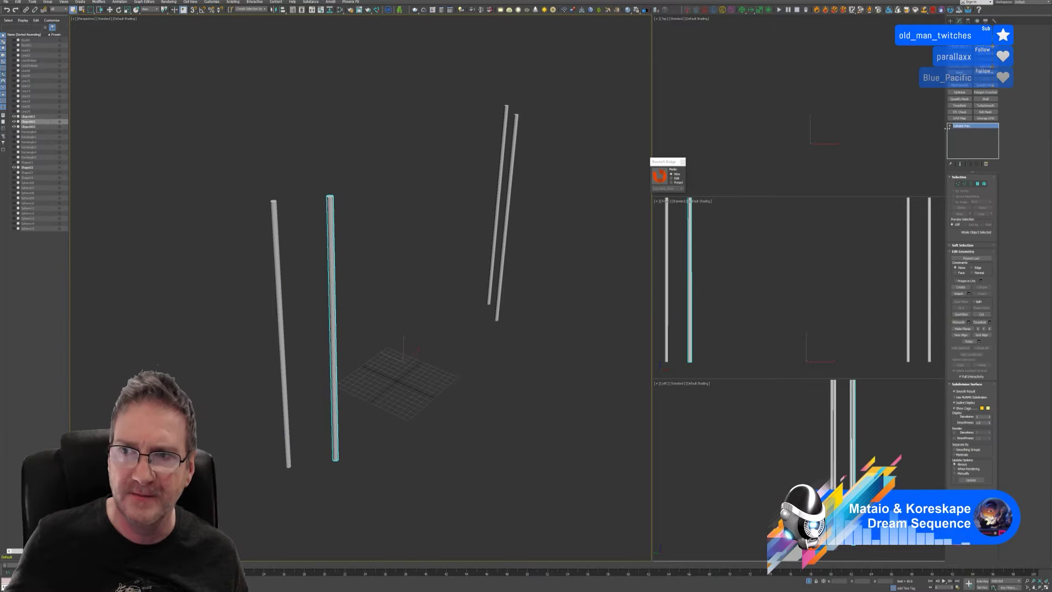
right_click(963, 127)
left_click(987, 159)
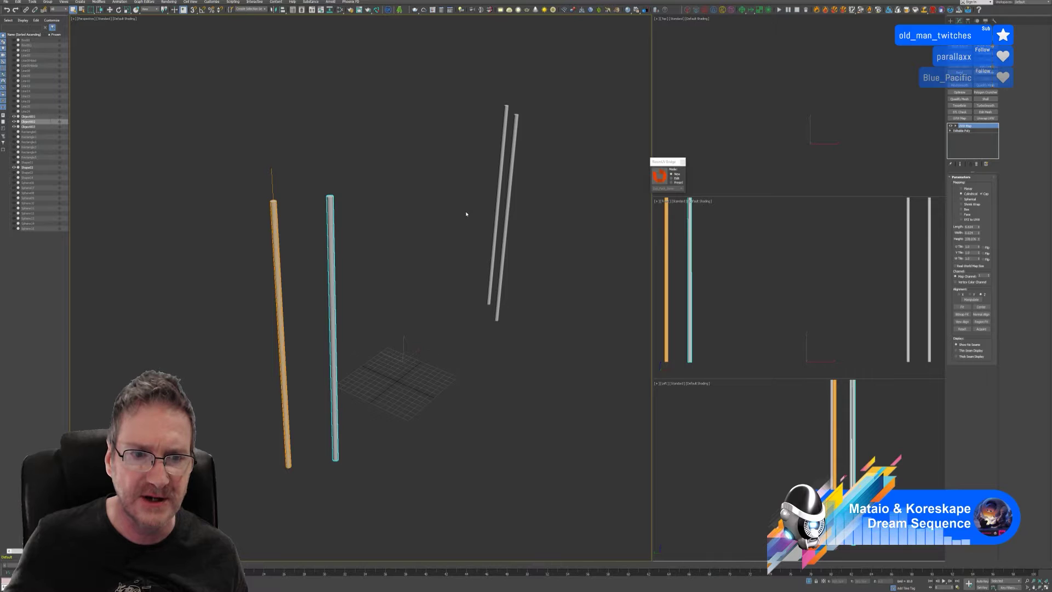
middle_click_drag(445, 248, 428, 244, "alt")
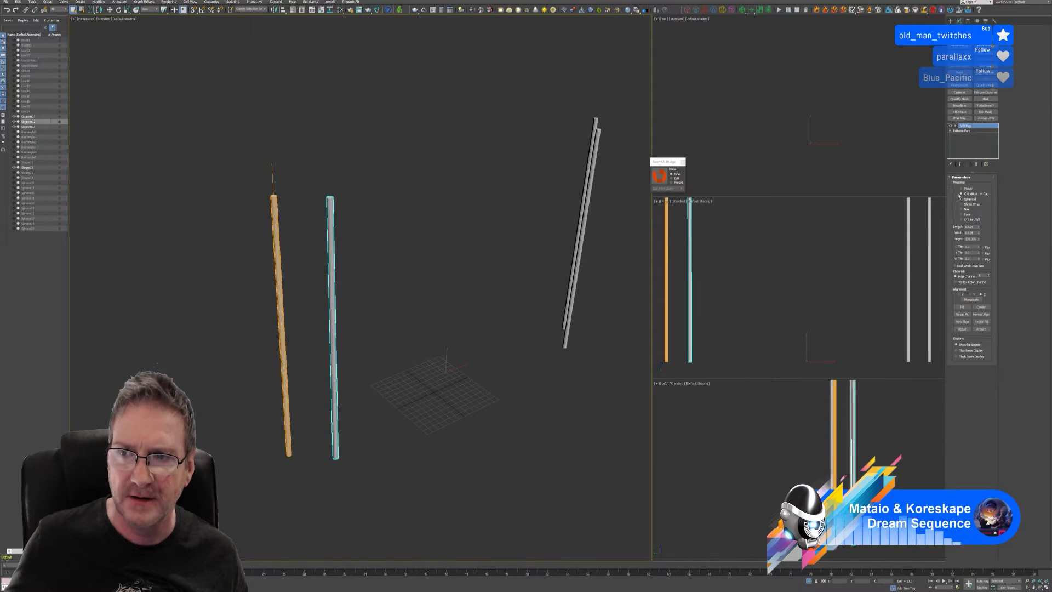
Step: Fit the mapping to the left column's inner strip, and give the right column's inner strip the same UVW Map fitted to it
left_click(963, 307)
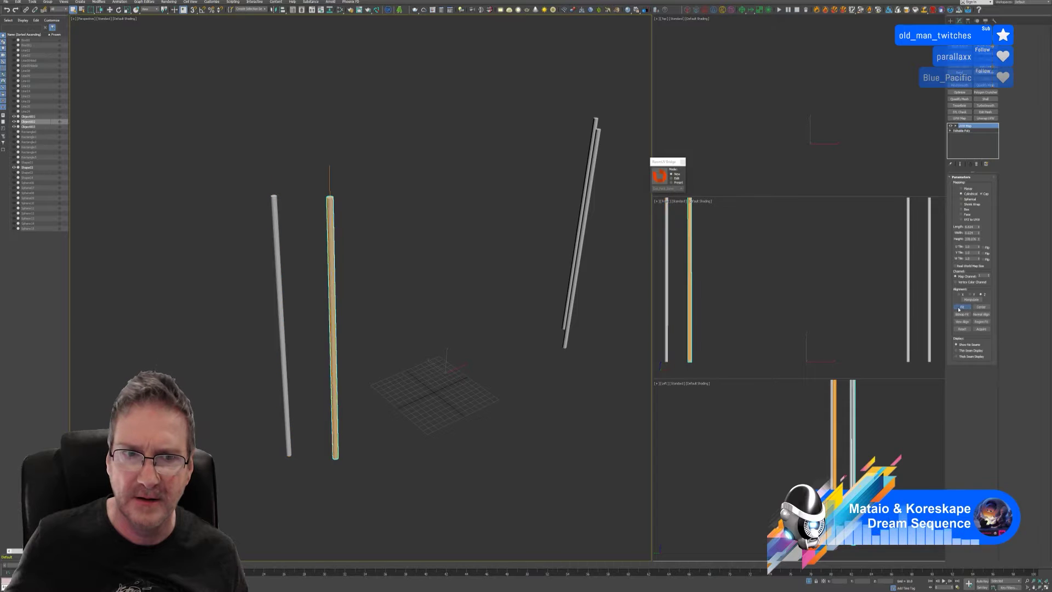
middle_click_drag(647, 262, 408, 277, "alt")
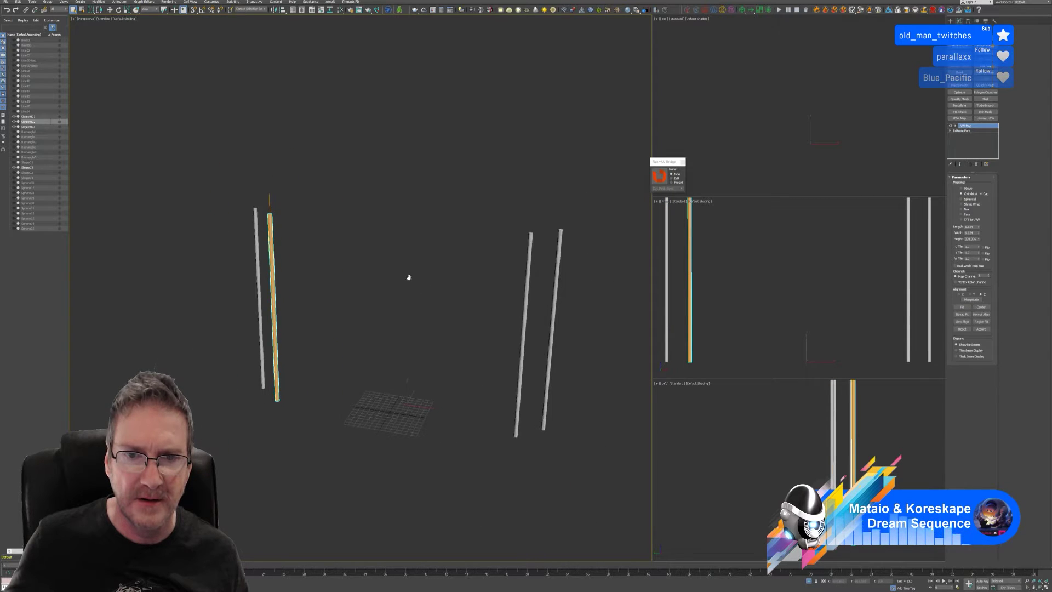
left_click(530, 258)
right_click(955, 127)
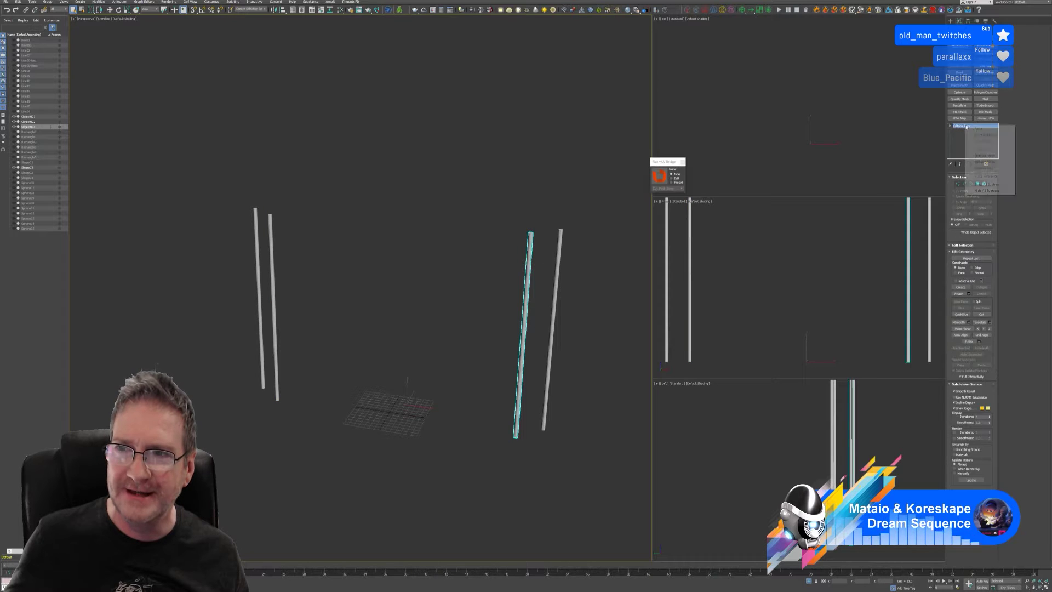
left_click(984, 165)
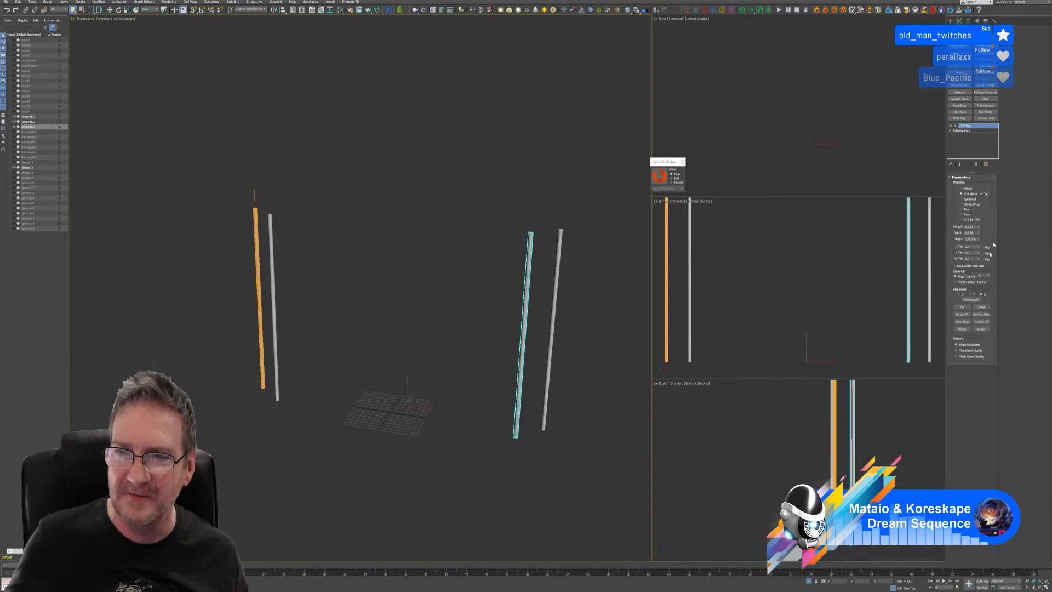
left_click(968, 307)
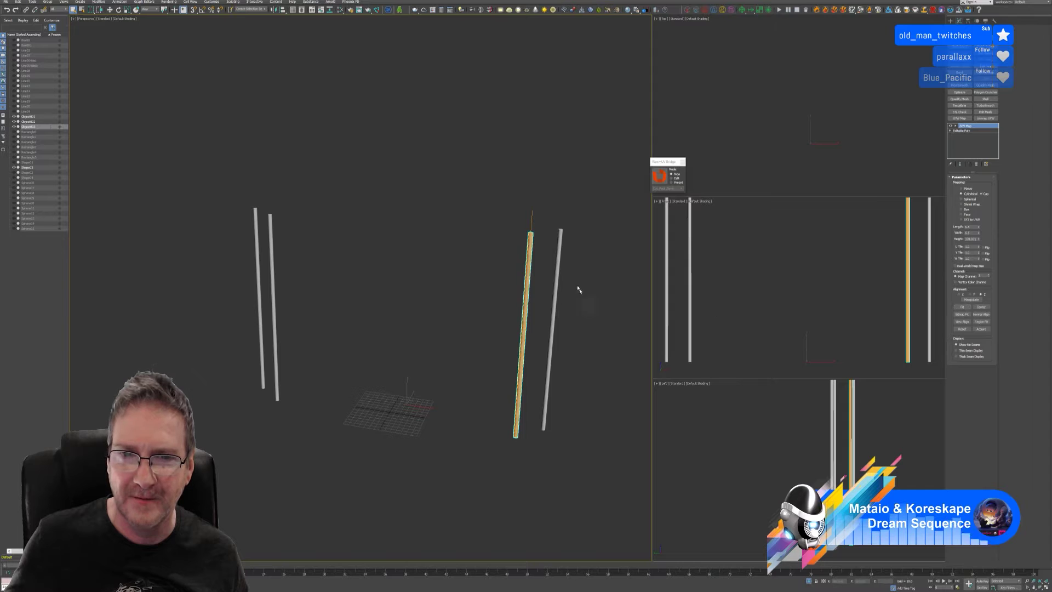
Step: Paste the UVW Map modifier onto the right column's outer strip and fit the mapping to that strip
left_click(554, 290)
right_click(977, 126)
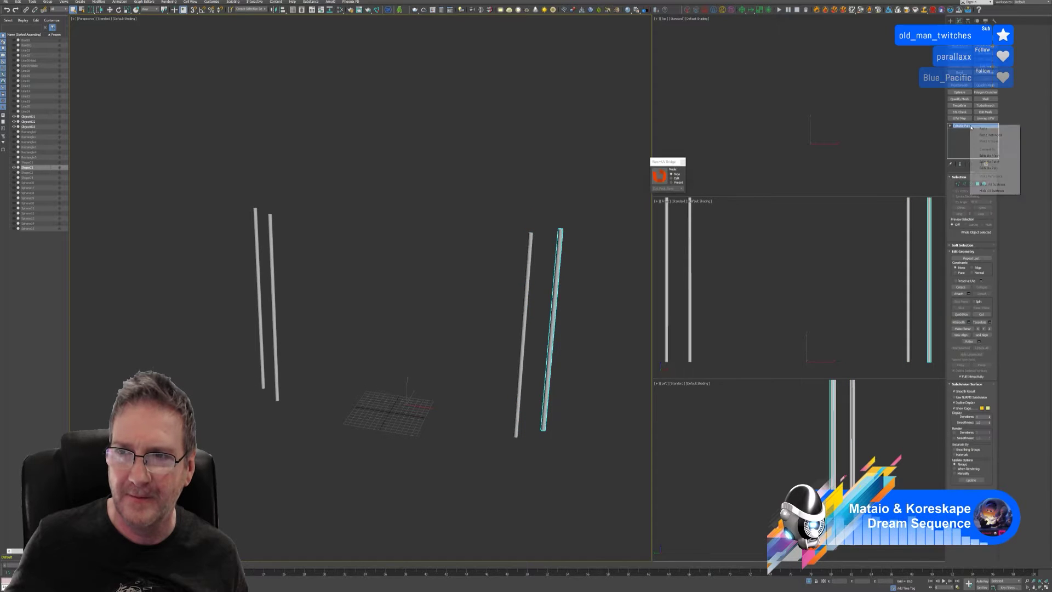
left_click(1003, 165)
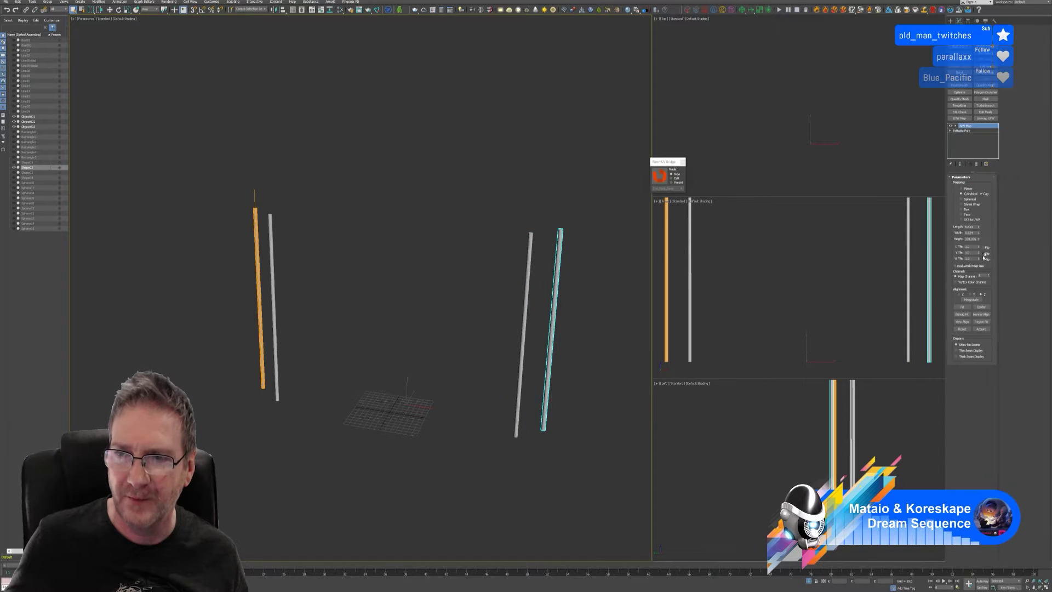
left_click(962, 307)
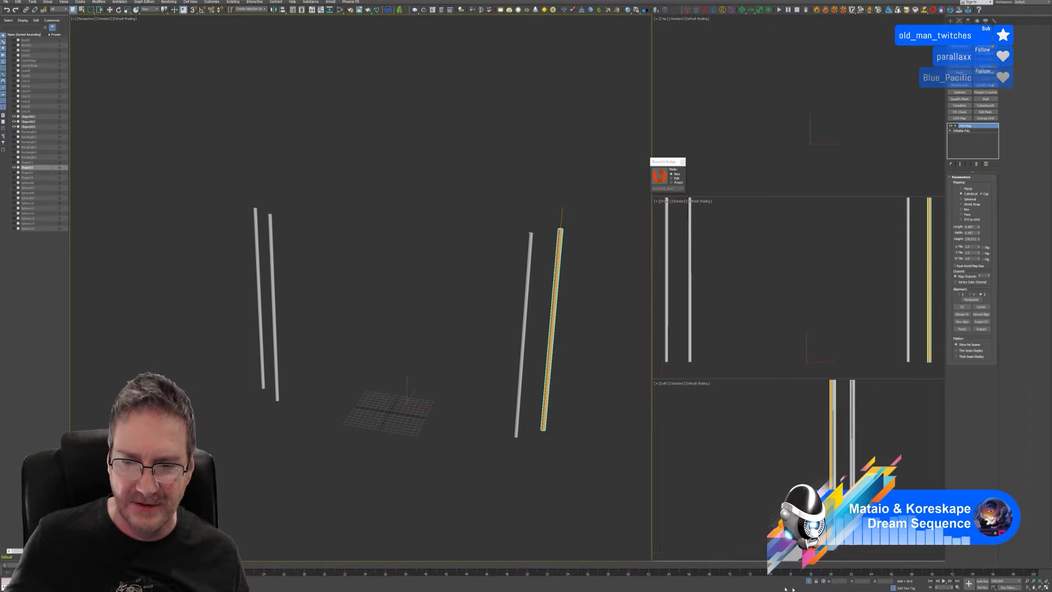
Step: Bring back the whole fireplace and isolate the flat arched surround around the firebox opening
left_click(809, 581)
middle_click_drag(476, 488, 278, 369, "alt")
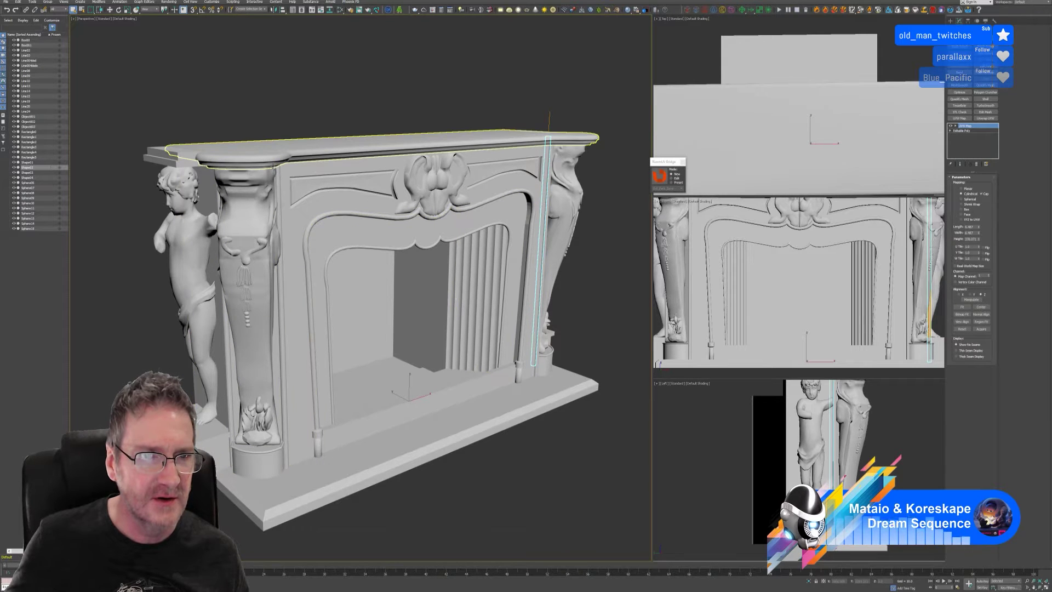
left_click(309, 238)
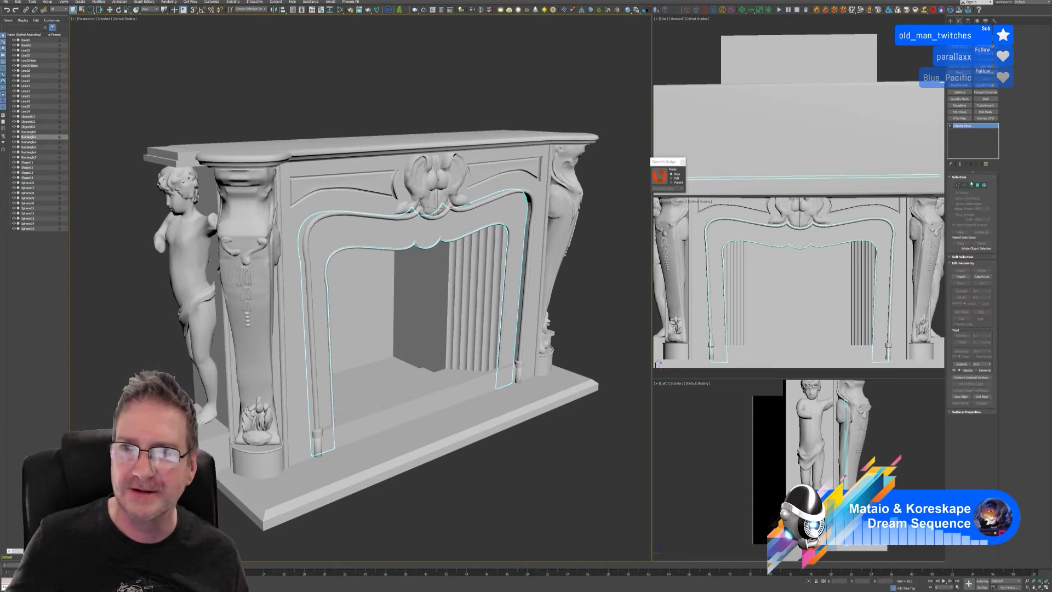
left_click(809, 582)
Step: Convert the flat arched surround to Editable Poly and send it to RizomUV
right_click(973, 128)
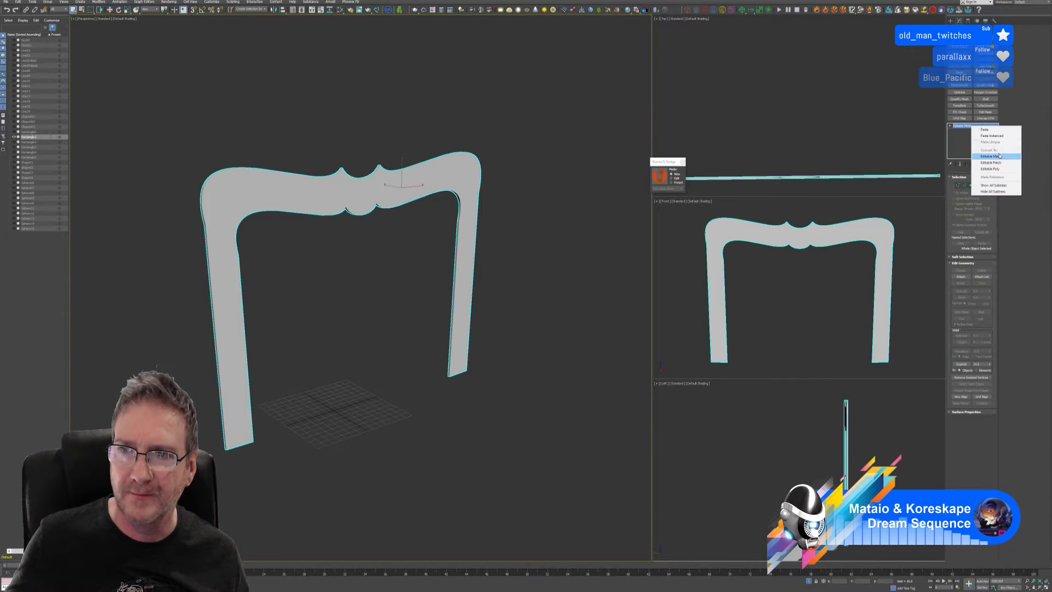
left_click(1006, 173)
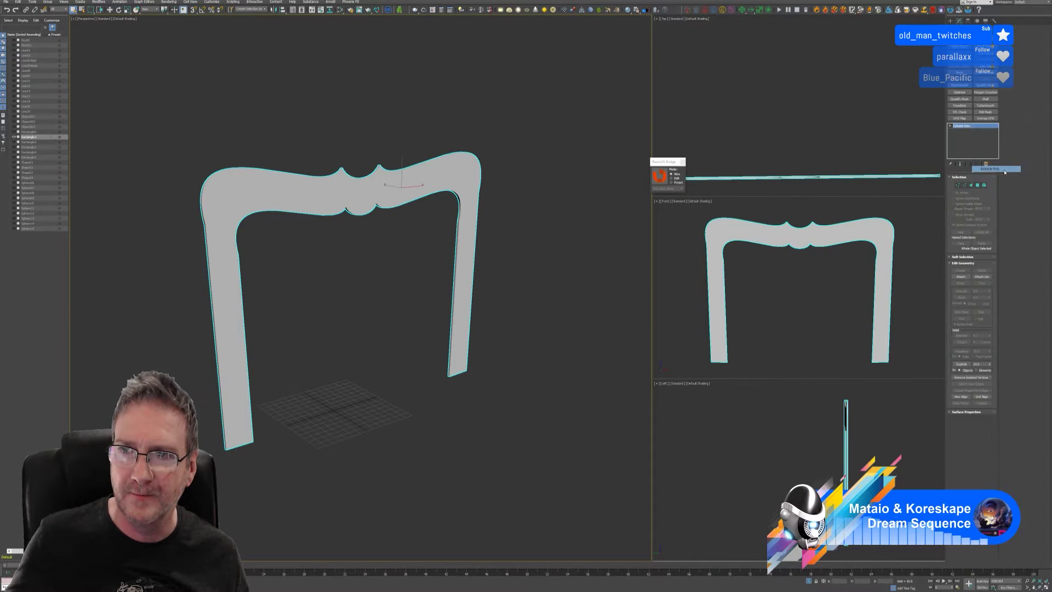
left_click(659, 175)
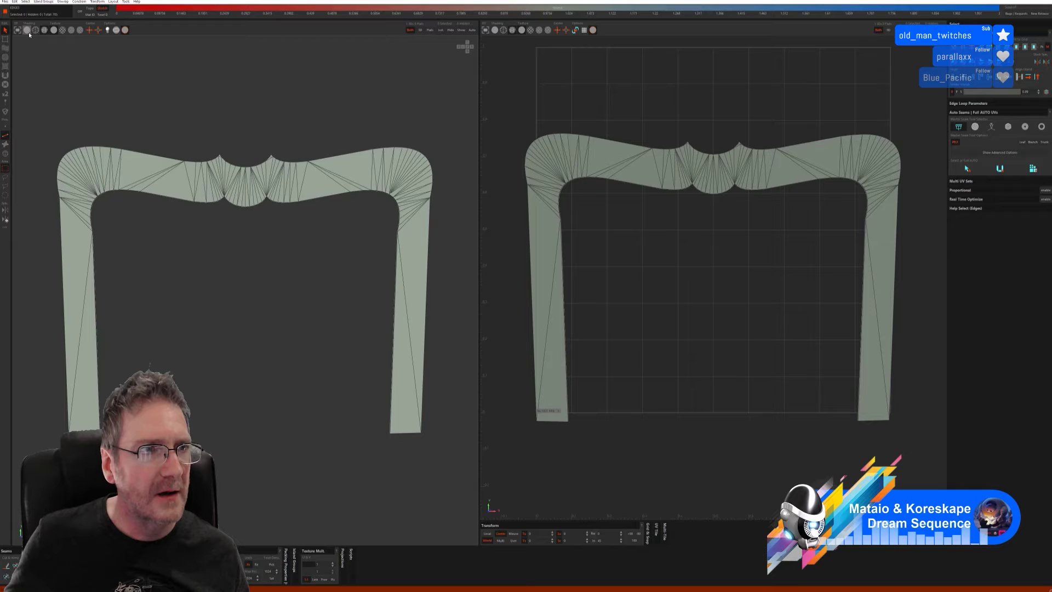
Step: Show the surround with a checker texture and no wireframe, and auto-cut its sharp-edge seams, unfolding and packing the islands
left_click(26, 29)
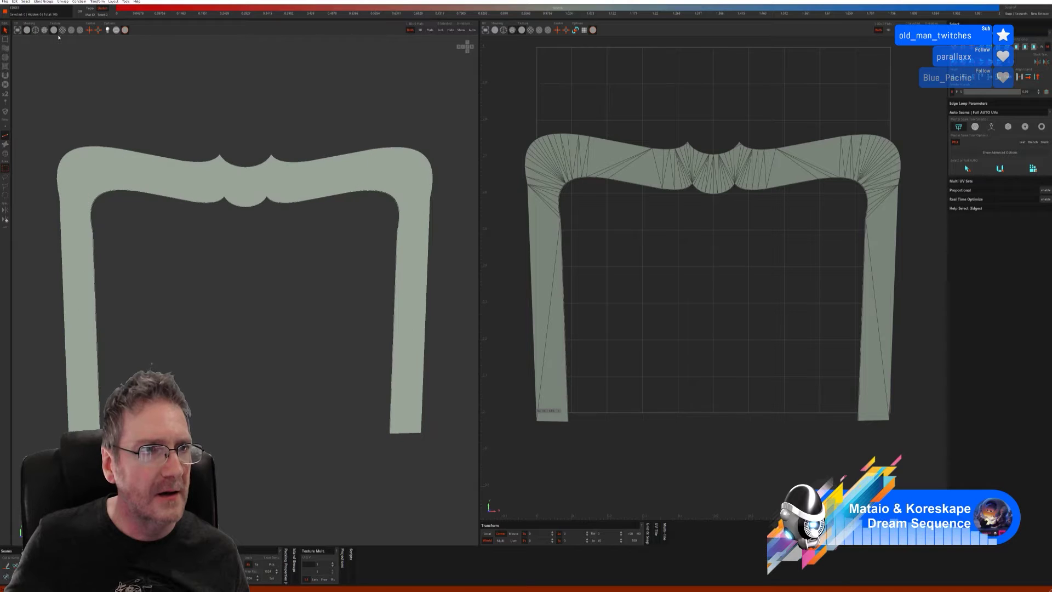
left_click(62, 30)
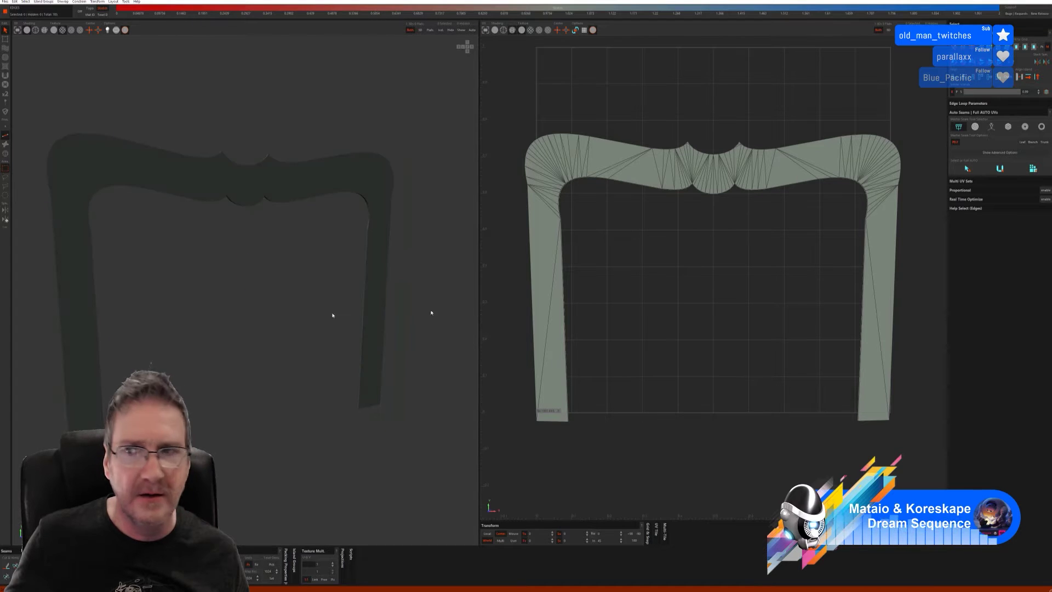
left_click(992, 127)
left_click(999, 169)
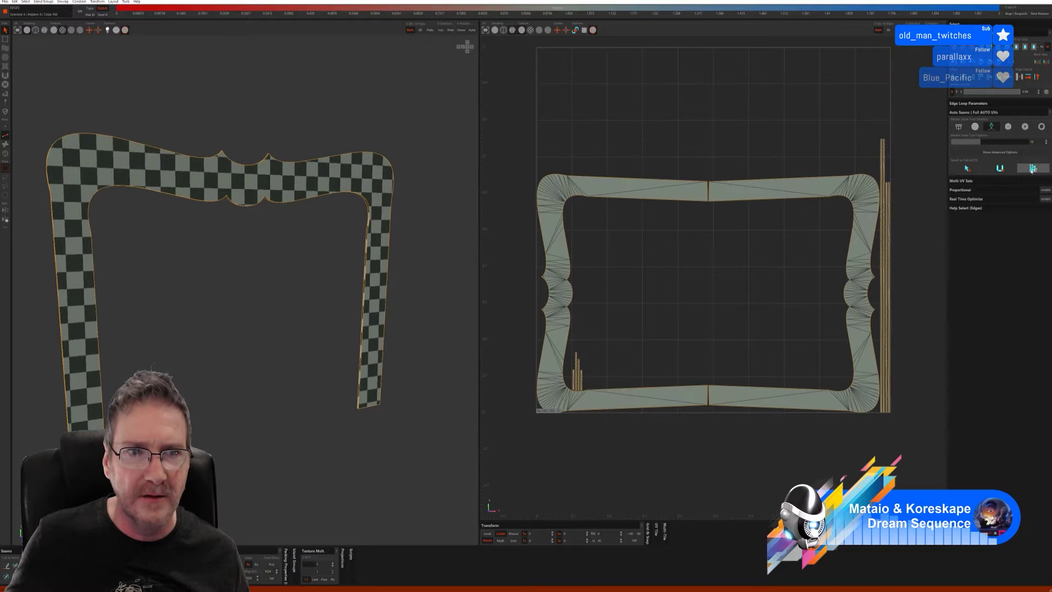
mouse_move(337, 243)
middle_mouse_down()
mouse_move(369, 246)
mouse_move(327, 253)
middle_mouse_up()
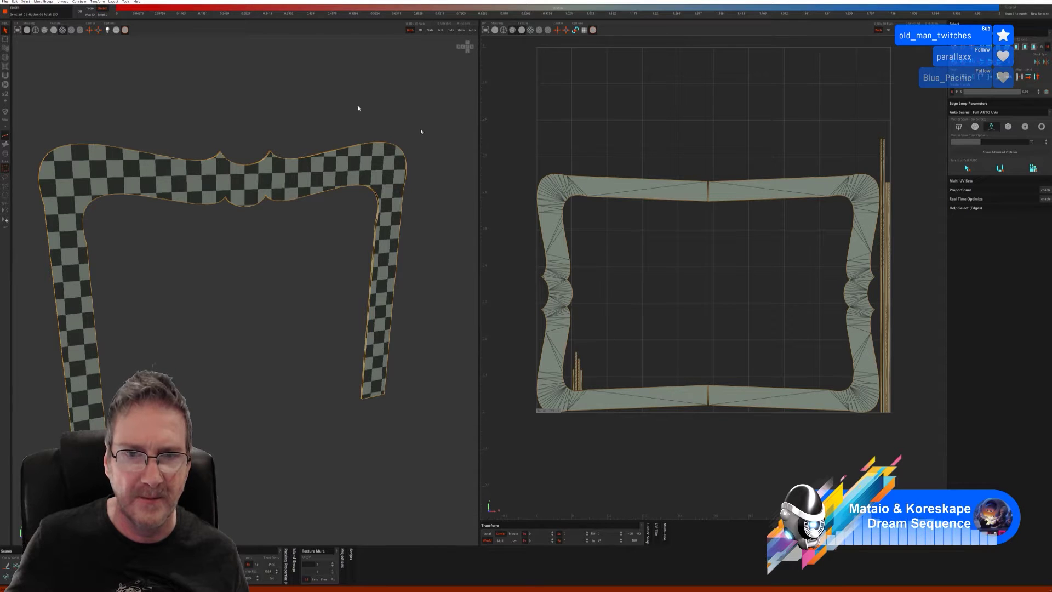
Step: Save the surround's unwrapped UVs and bring them back onto the object in 3ds Max
left_click(4, 1)
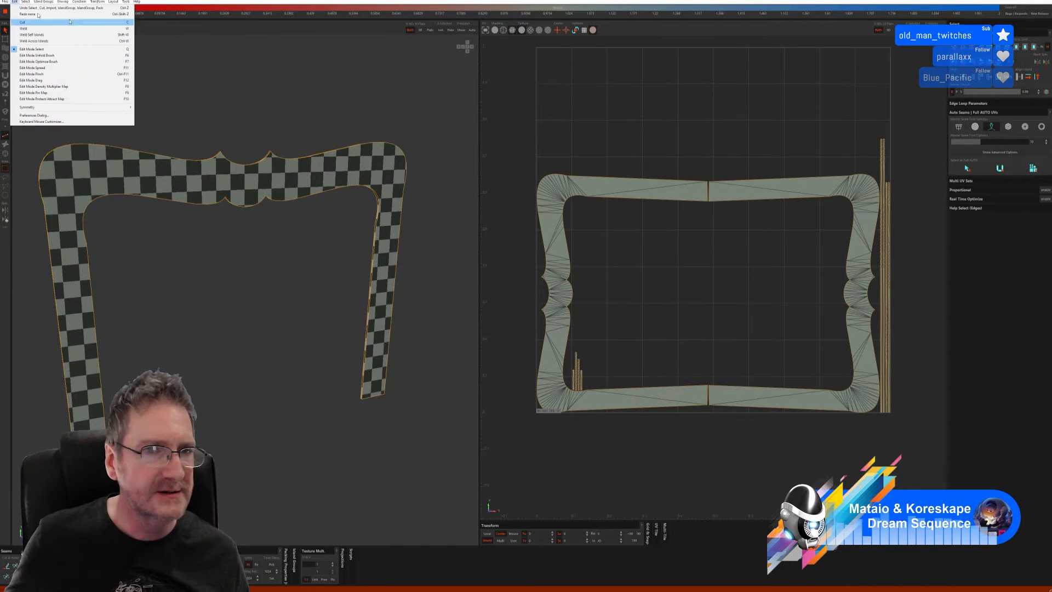
left_click(566, 121)
left_click(5, 2)
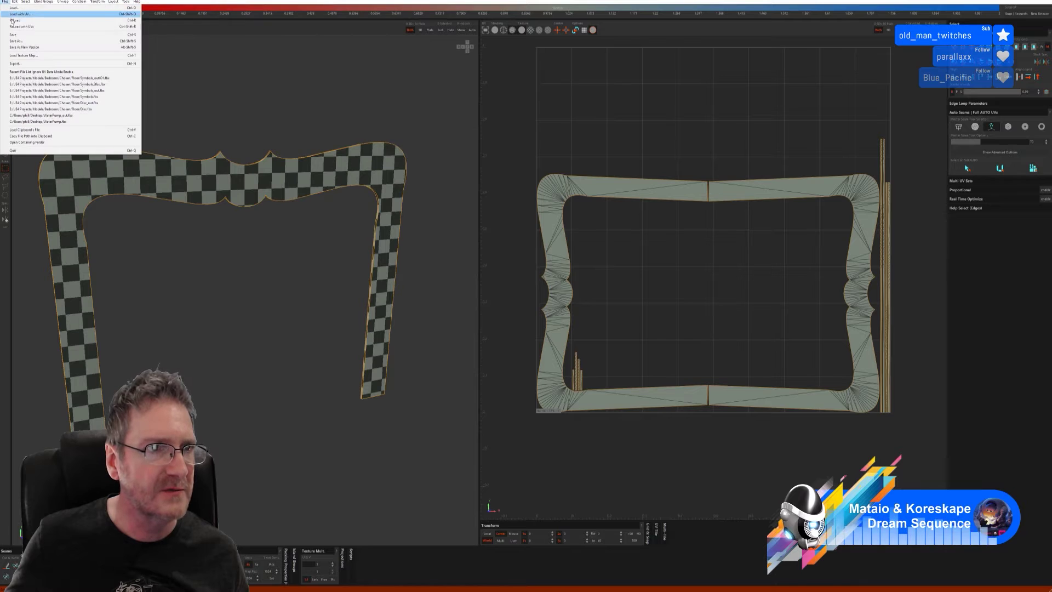
left_click(22, 17)
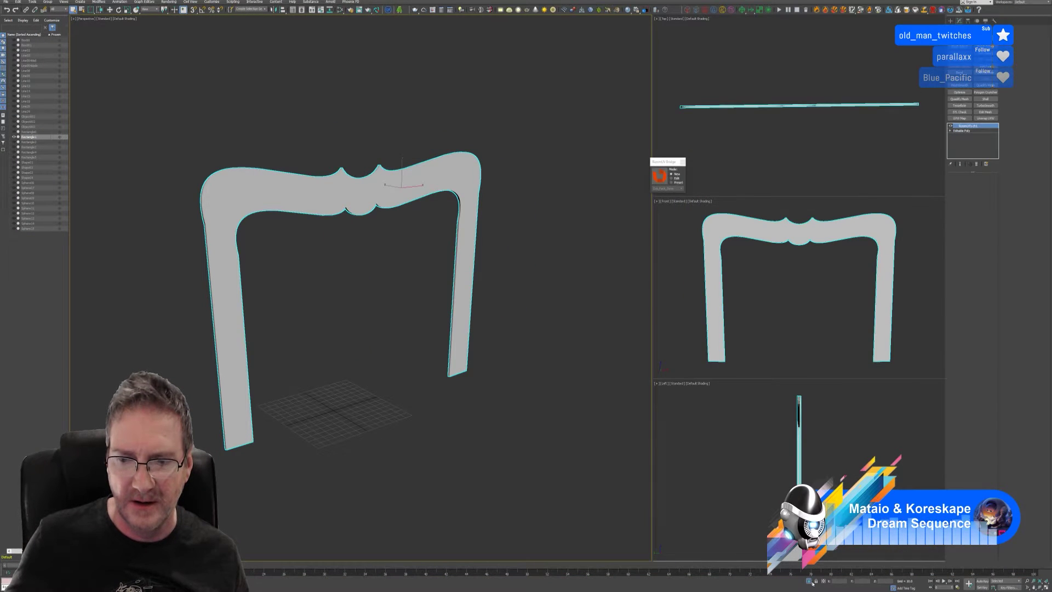
Step: End isolation, convert the thin rounded moulding bordering the arched surround to Editable Poly, and send it to RizomUV
left_click(809, 582)
scroll(393, 378, "down", 1)
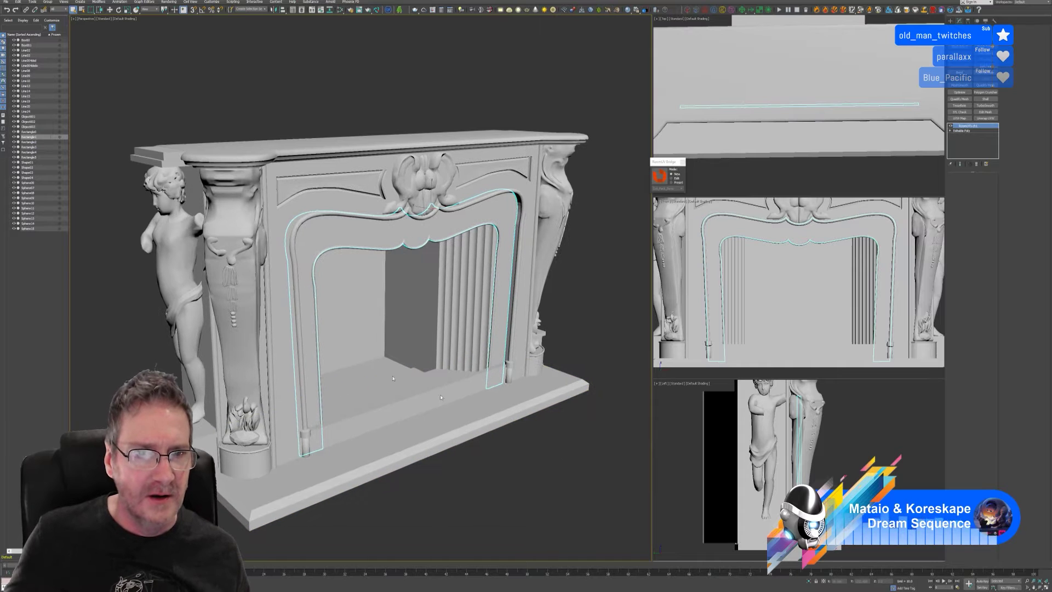
left_click(296, 228)
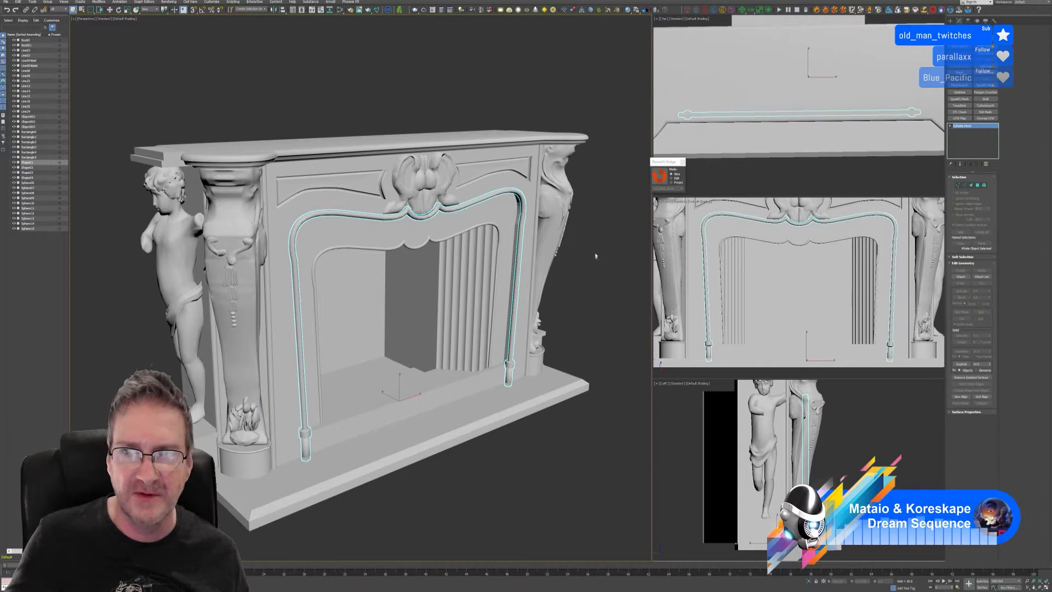
right_click(968, 127)
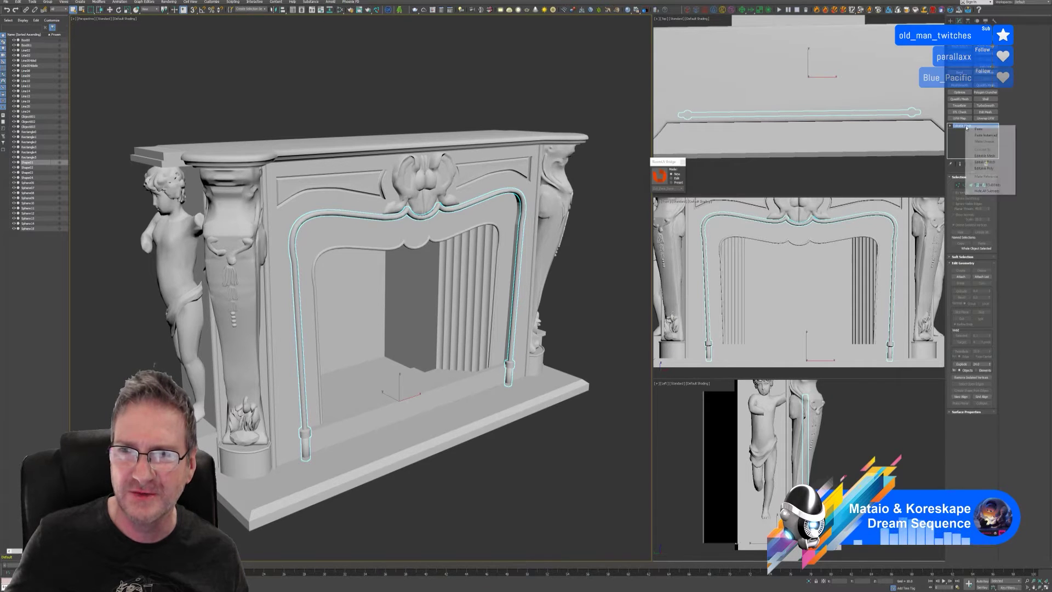
left_click(985, 169)
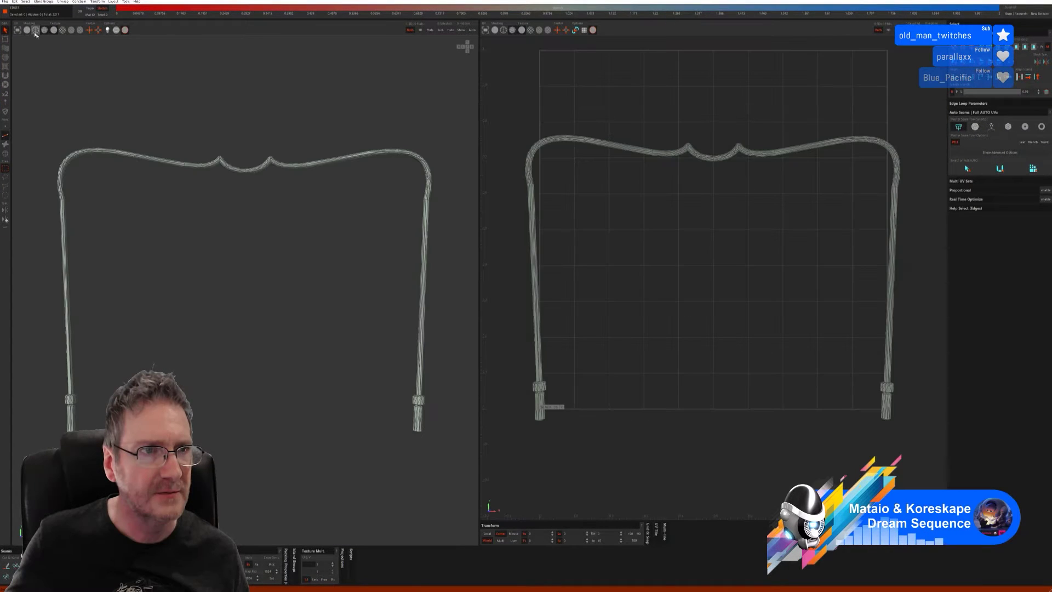
Step: Show the moulding with the checker texture and select all of its UV islands
left_click(63, 30)
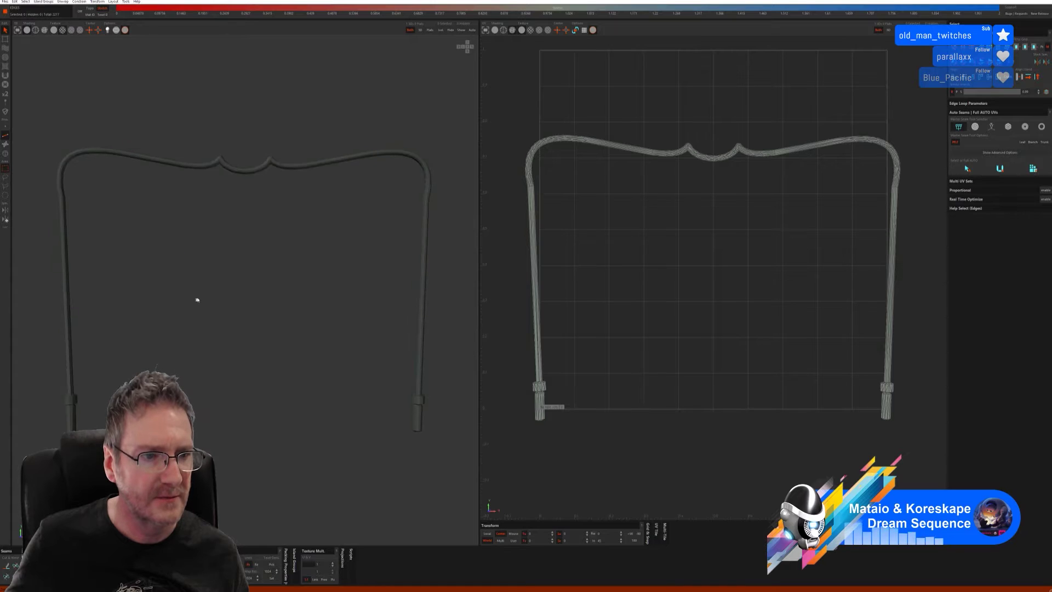
left_click_drag(195, 299, 219, 312, "alt")
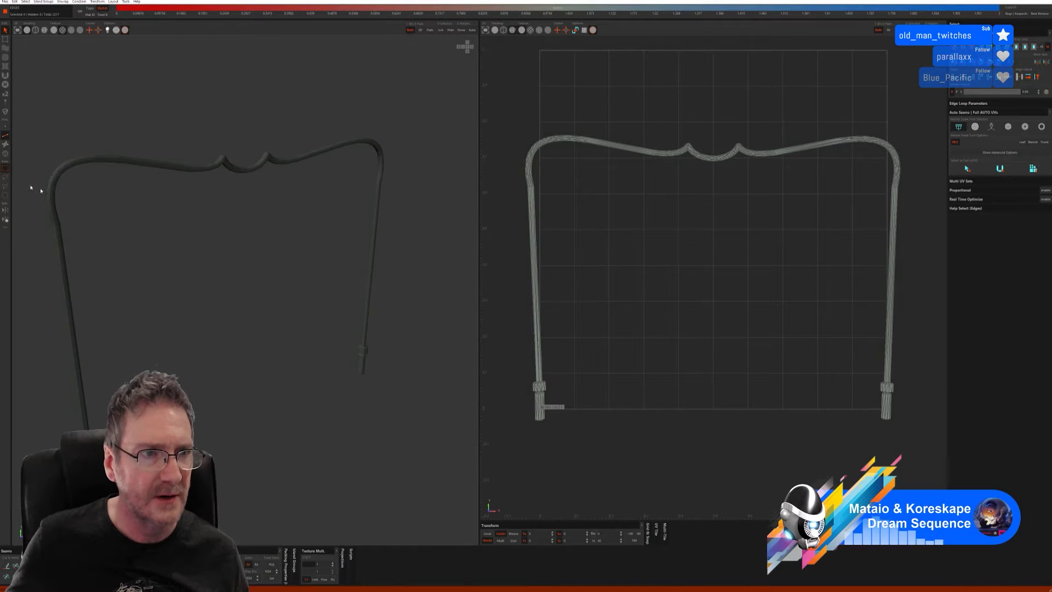
left_click(5, 153)
key("ctrl+a")
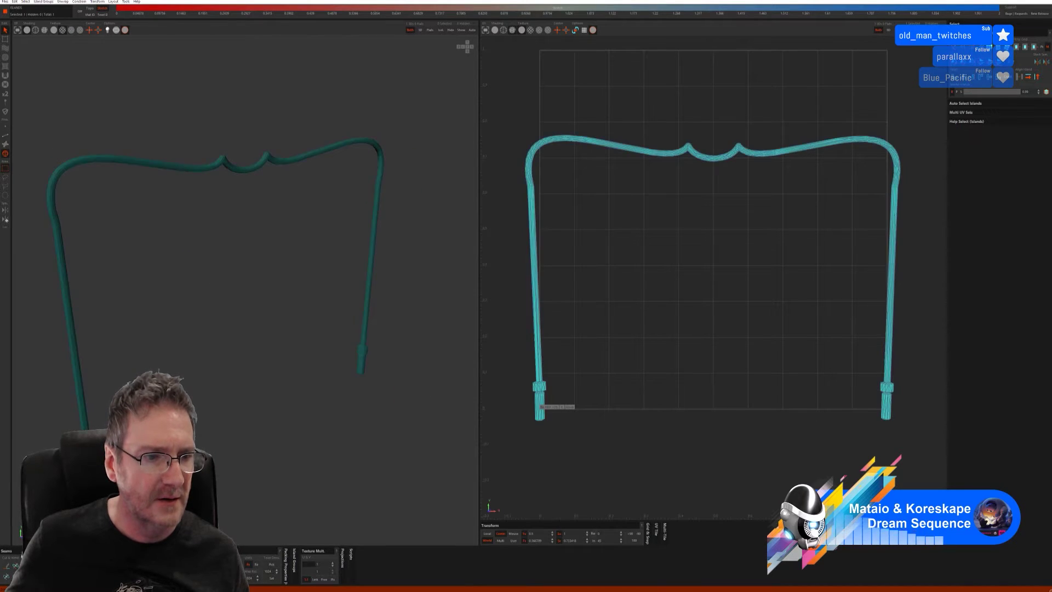
Step: Try to select the moulding's edges with sharp-edge auto seams and cut and unfold it along them
left_click(6, 135)
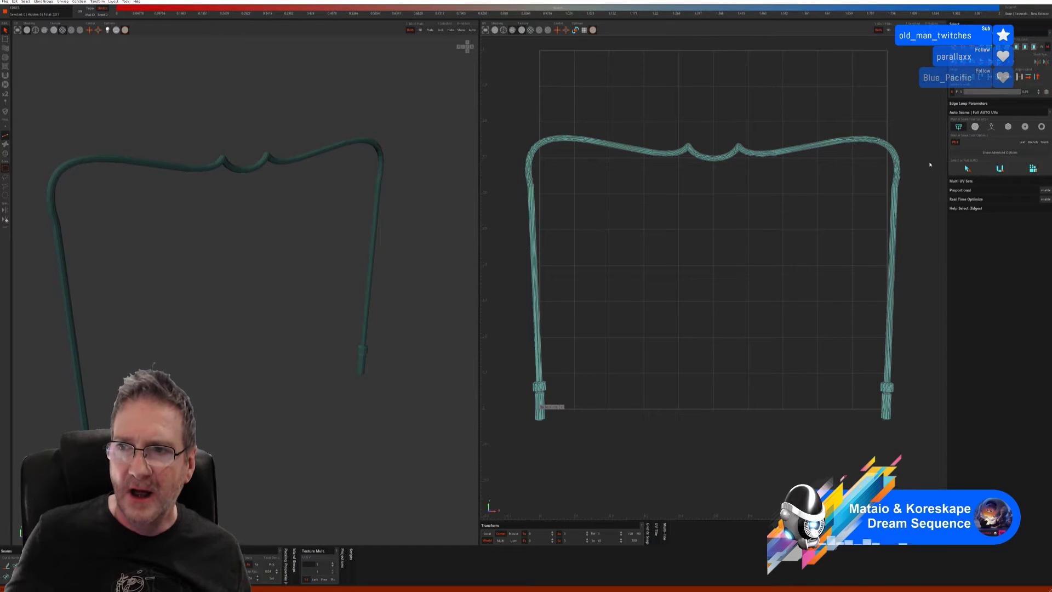
left_click(992, 128)
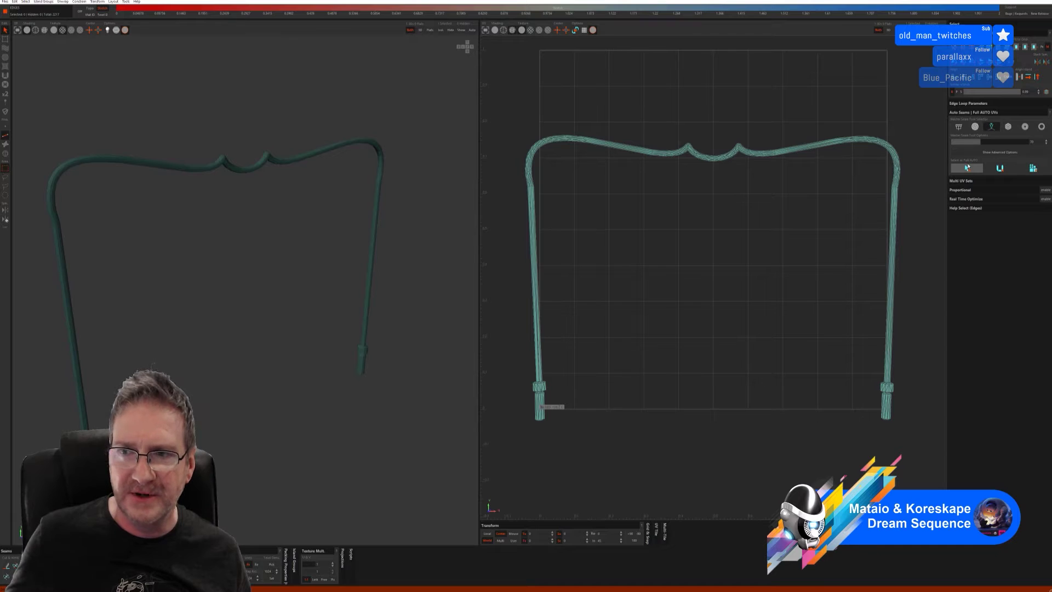
left_click(967, 168)
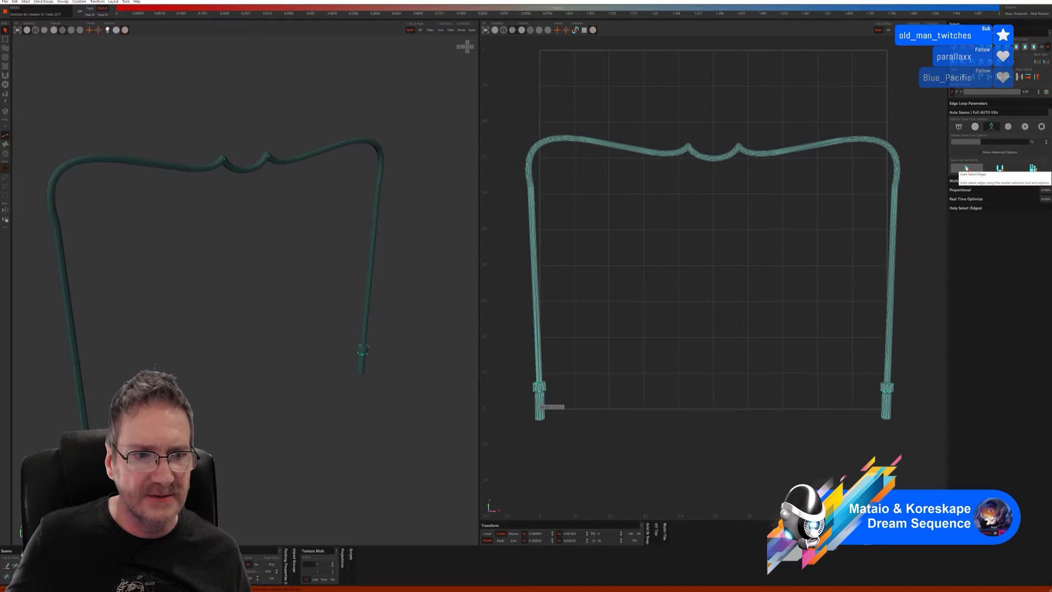
left_click(998, 169)
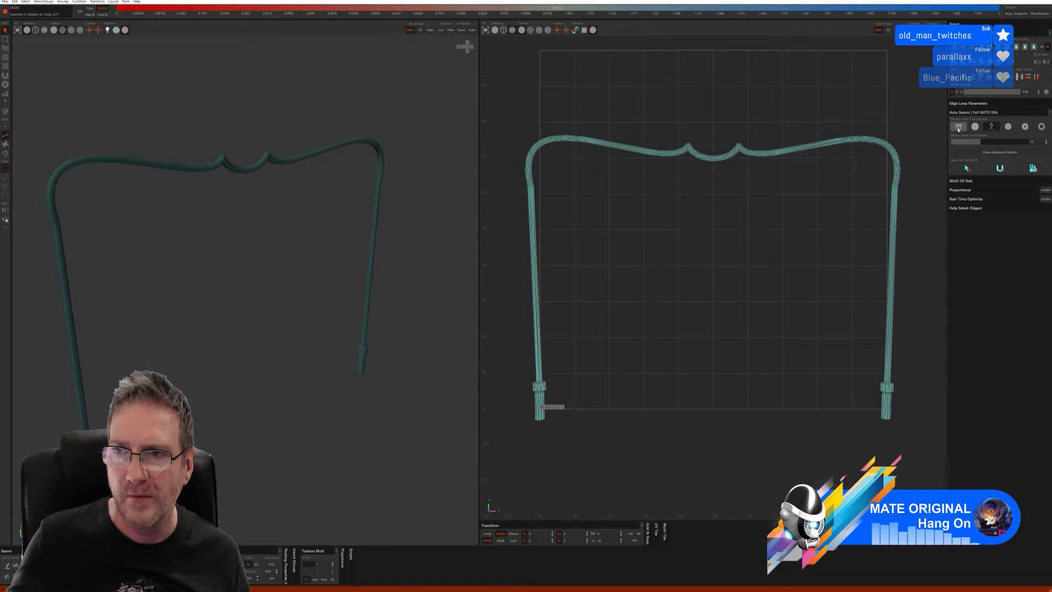
Step: Auto-select a lengthwise seam along the moulding, cut and unfold it, and pack the resulting islands
left_click(959, 127)
left_click(968, 169)
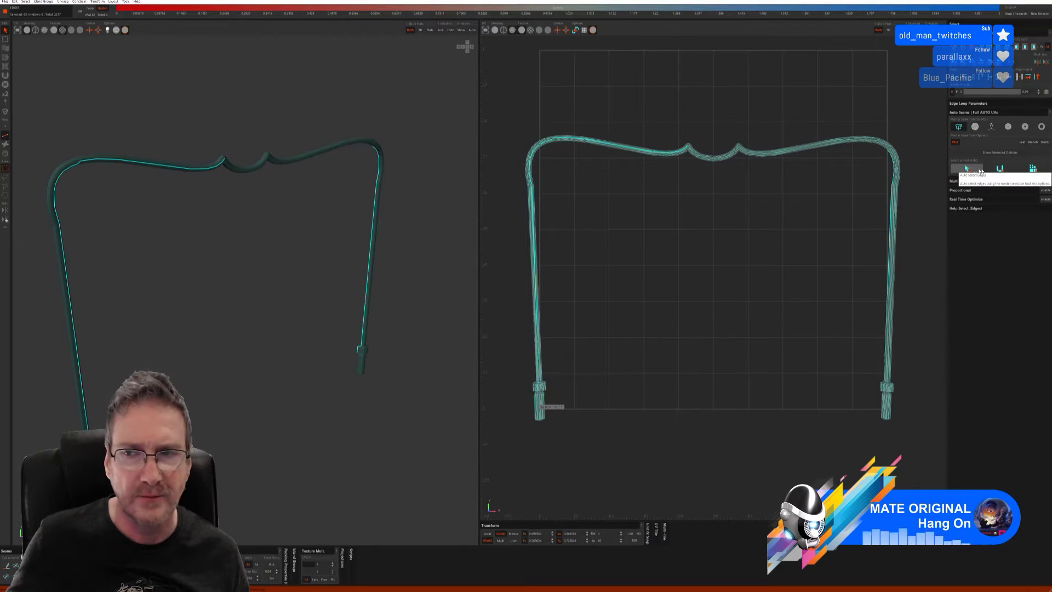
left_click(998, 169)
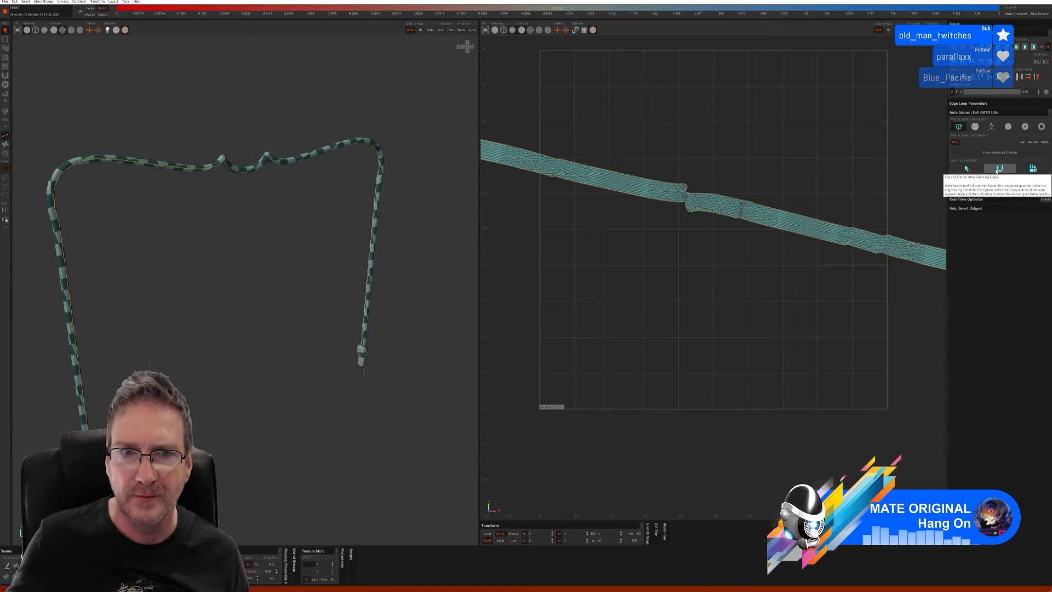
left_click(1033, 169)
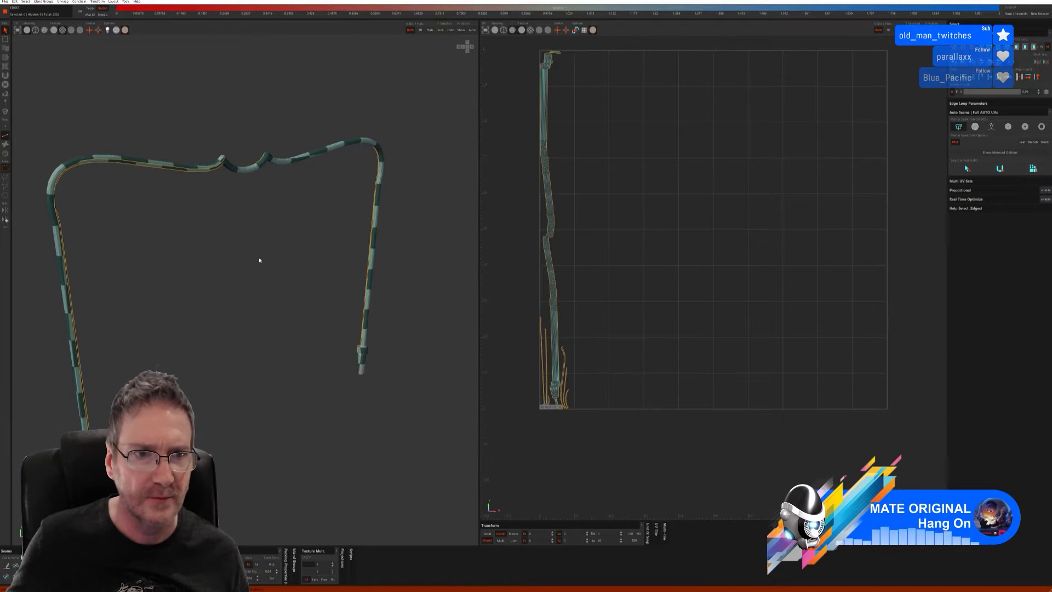
Step: Examine the seams and checker pattern around the collar at the foot of the moulding
left_click_drag(259, 260, 235, 238, "alt")
middle_click_drag(233, 235, 263, 243)
middle_click_drag(207, 341, 269, 257, "alt")
right_click_drag(195, 338, 313, 324, "alt")
middle_click_drag(130, 283, 217, 322, "alt")
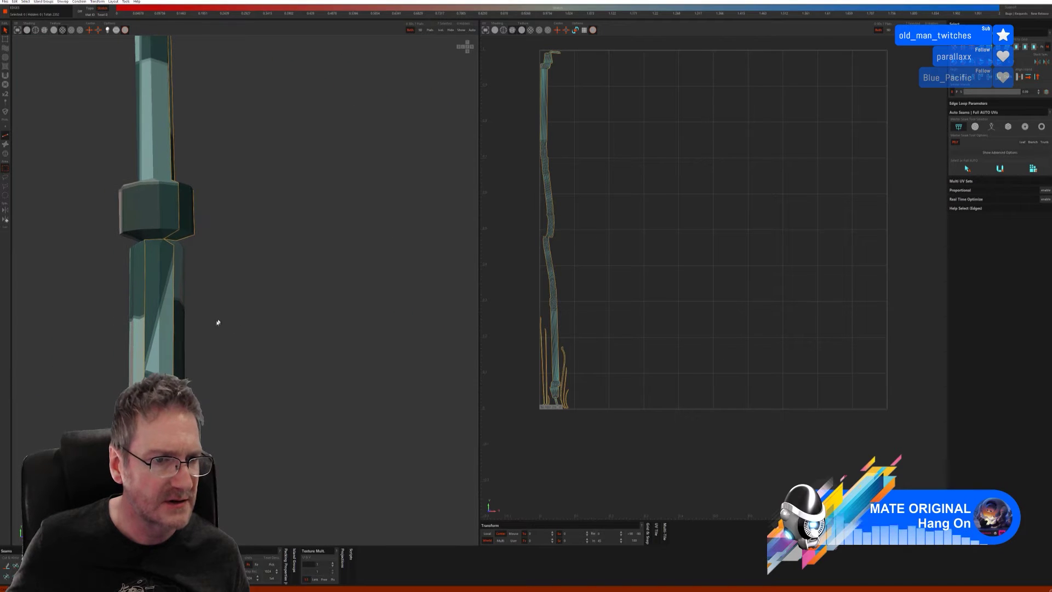
Step: Examine the seams and checker pattern at the moulding's foot and along the whole frame, briefly trying an edge selection at the foot
left_click_drag(222, 311, 245, 327, "alt")
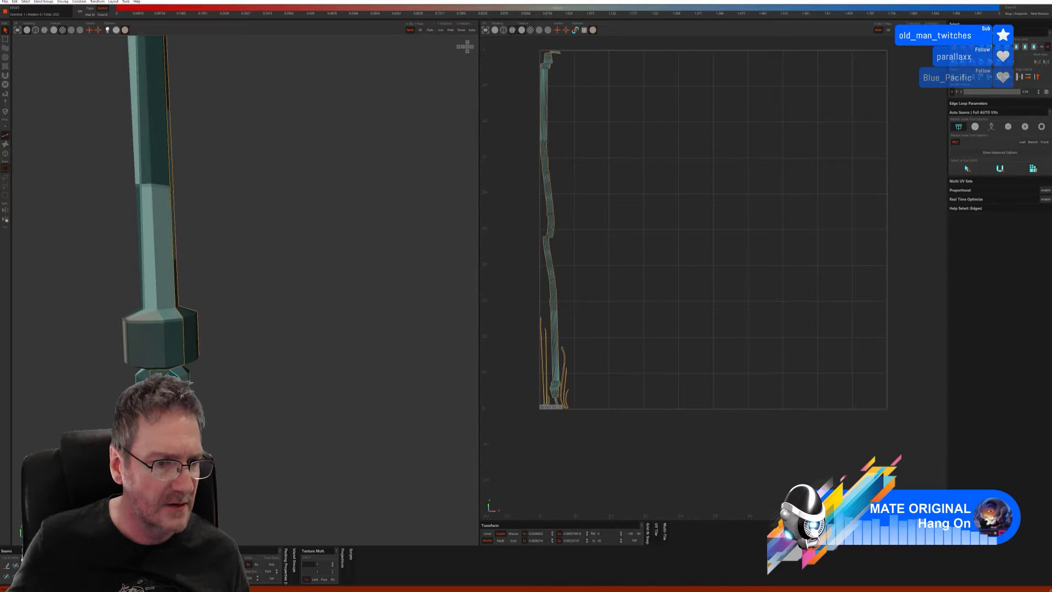
left_click_drag(274, 479, 270, 461, "alt")
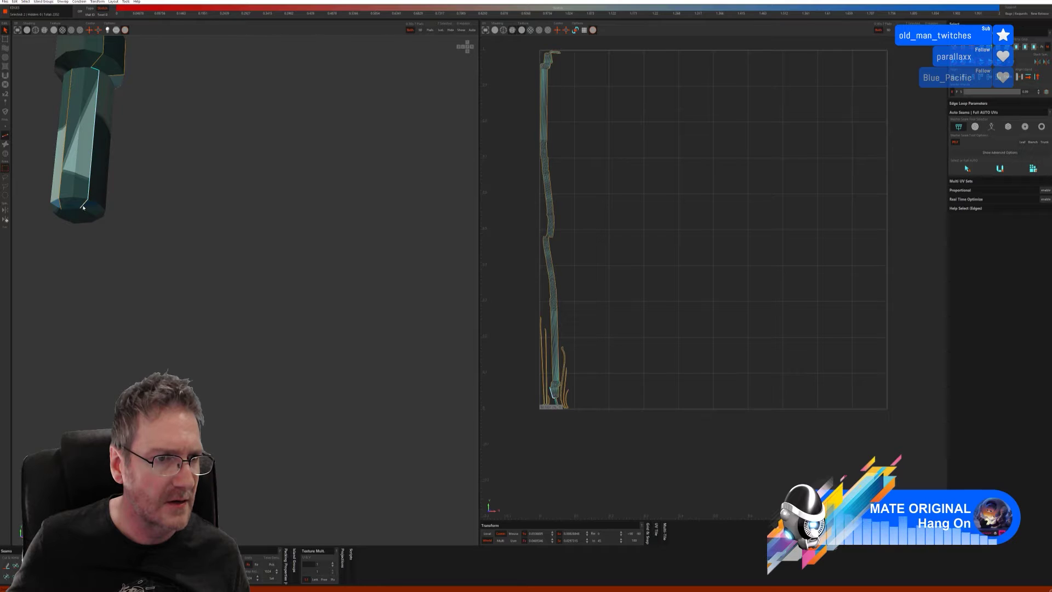
left_click(17, 565)
key("ctrl+z")
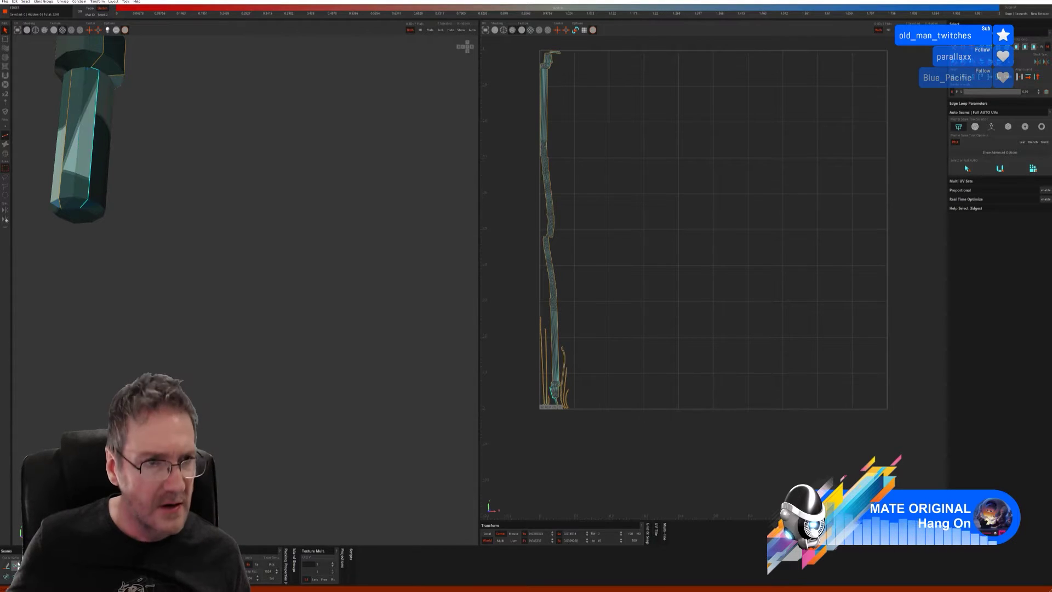
right_click_drag(210, 335, 142, 307, "alt")
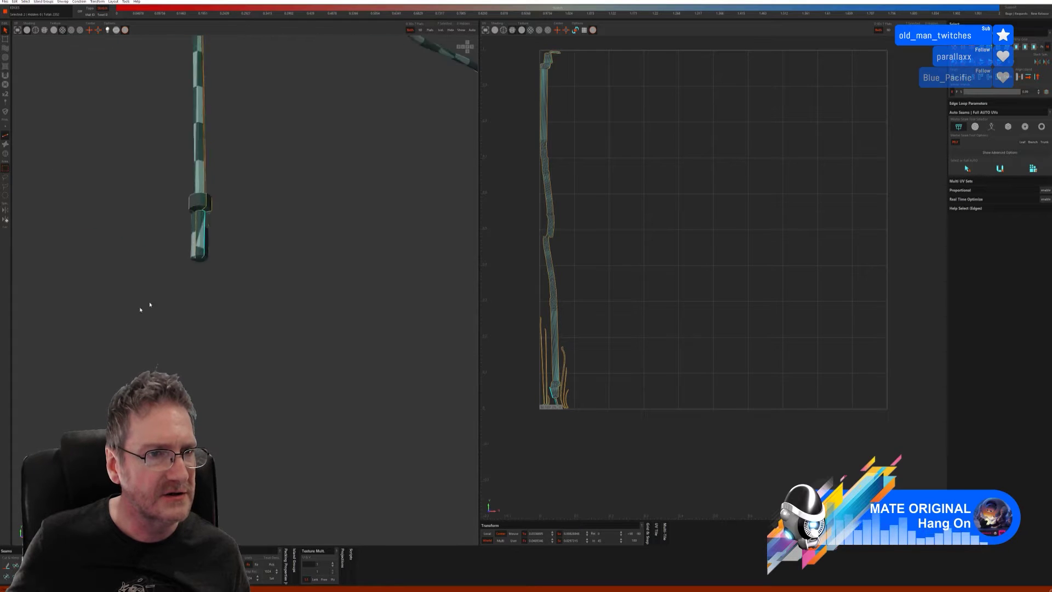
left_click_drag(142, 308, 158, 359, "alt")
right_click_drag(158, 359, 148, 353, "alt")
left_click_drag(148, 353, 186, 327, "alt")
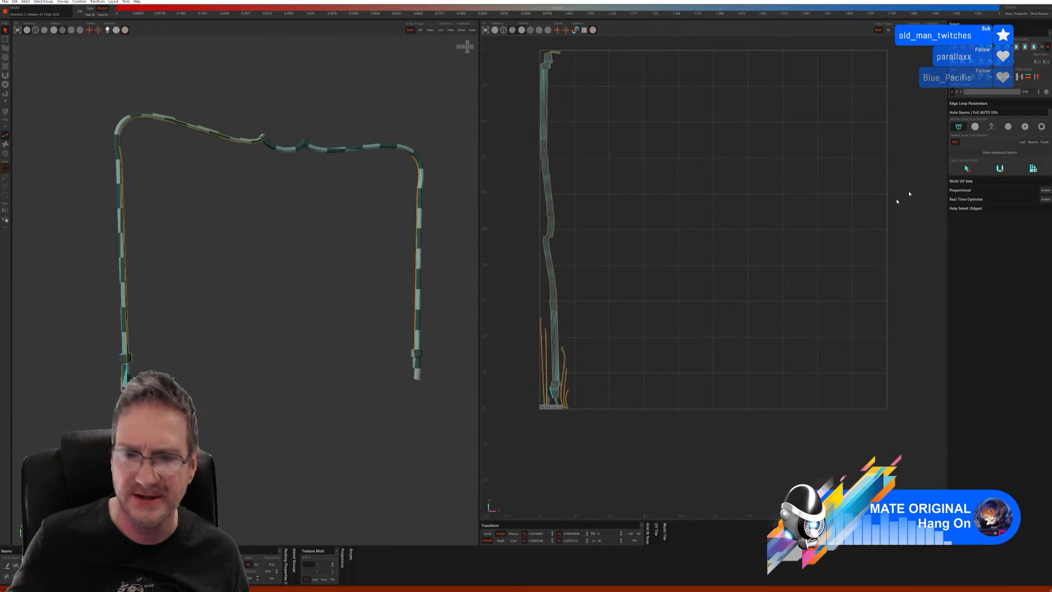
Step: Undo the moulding's packed lengthwise unwrap and try the Mosaic auto seams with cutting and unfolding
key("u")
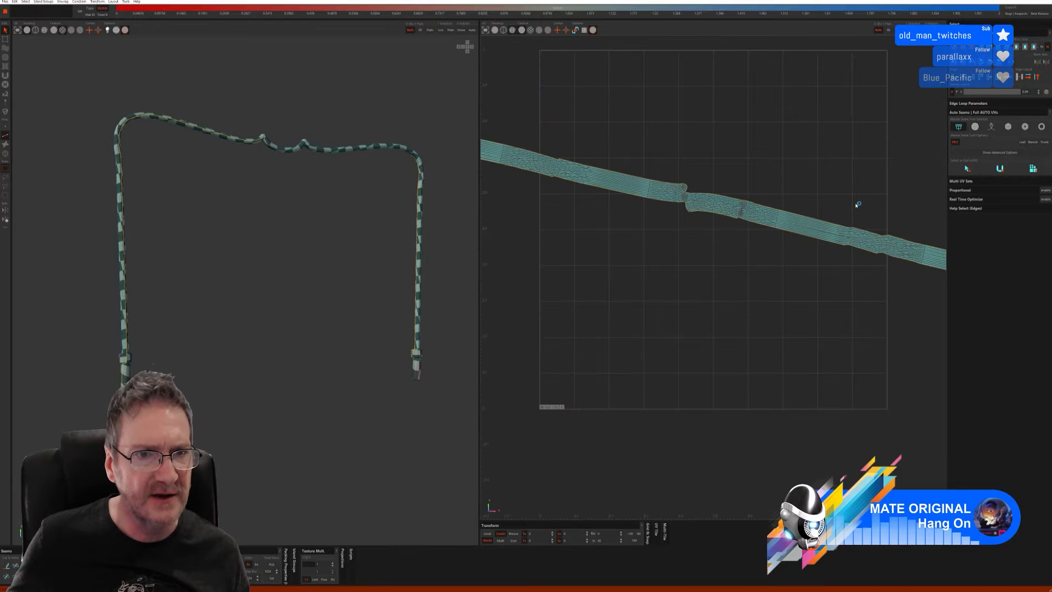
key("ctrl+z")
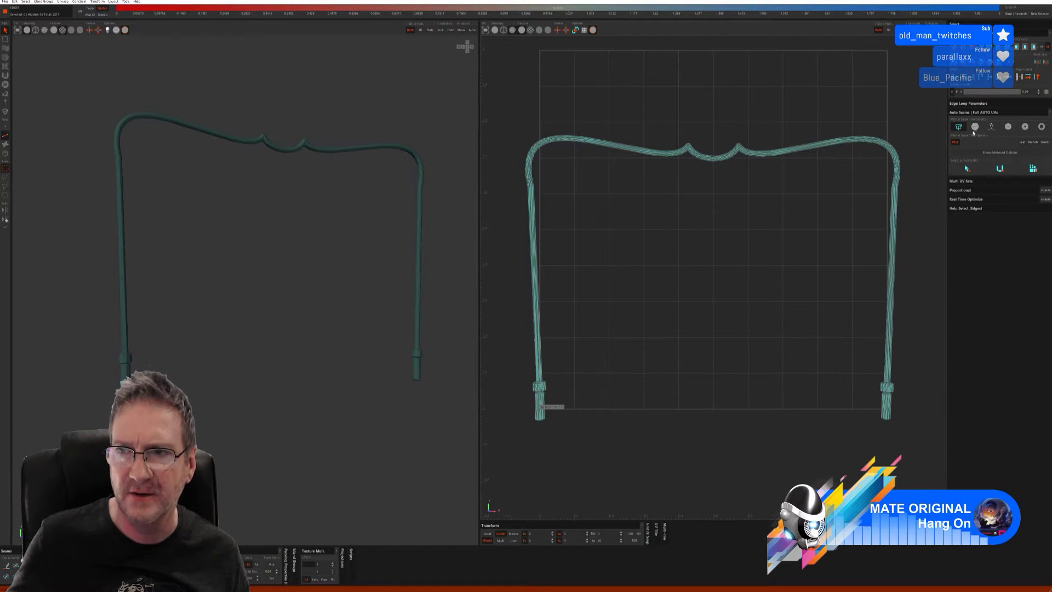
left_click(974, 129)
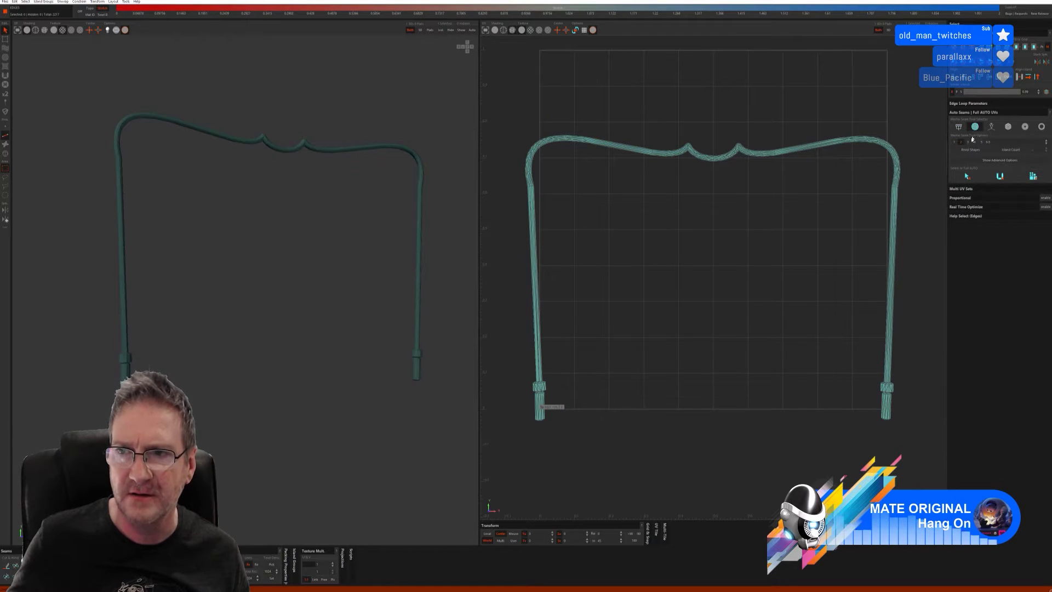
left_click(1000, 177)
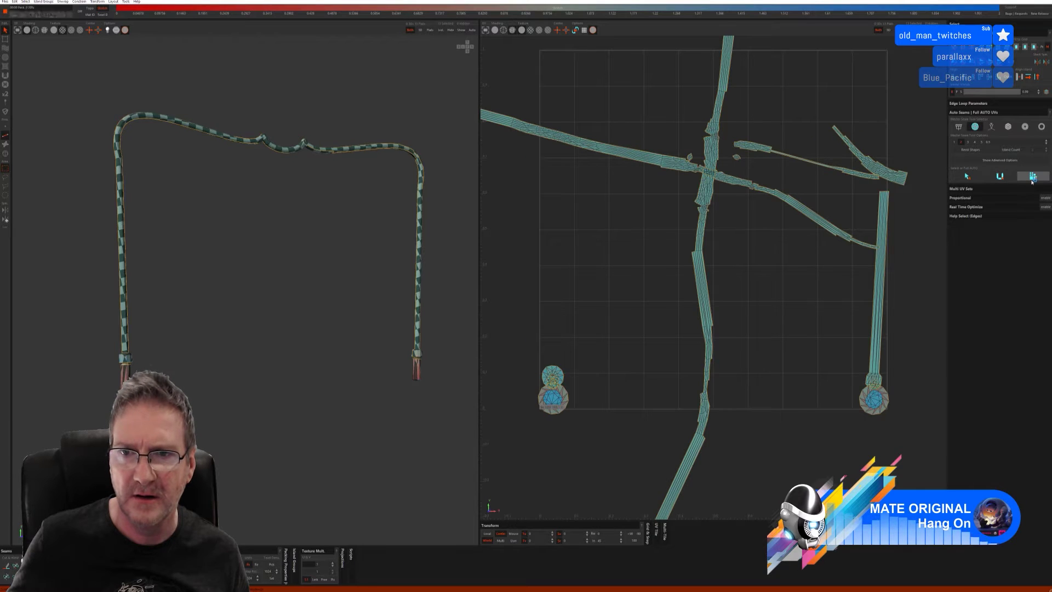
mouse_move(256, 278)
middle_mouse_down()
mouse_move(239, 287)
mouse_move(251, 284)
middle_mouse_up()
key("ctrl+z")
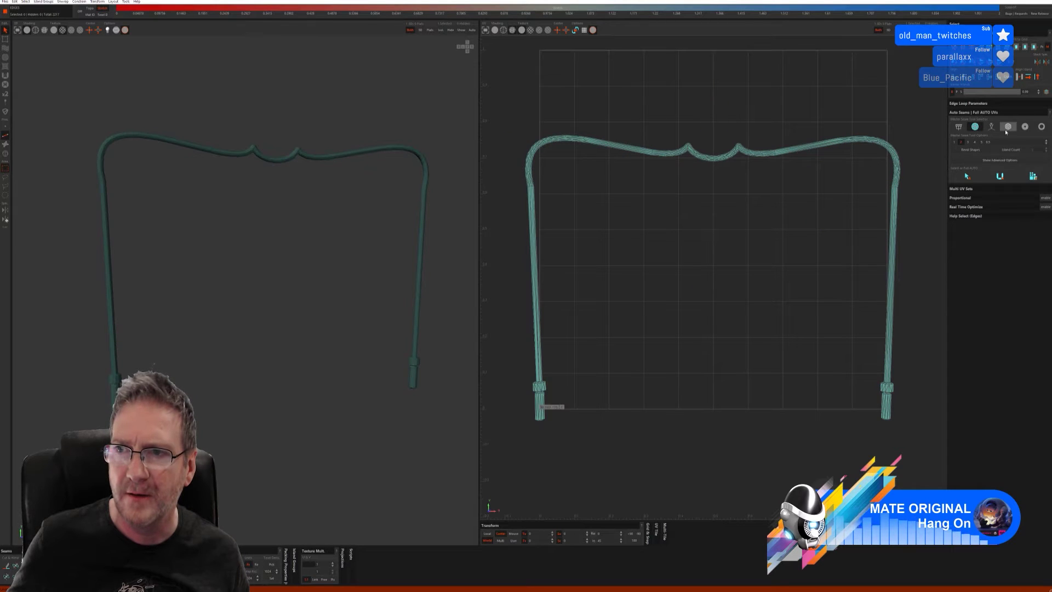
Step: Try the Box auto seams and other auto-seam methods on the moulding, cutting and unfolding along the resulting edges
left_click(1008, 126)
left_click(960, 184)
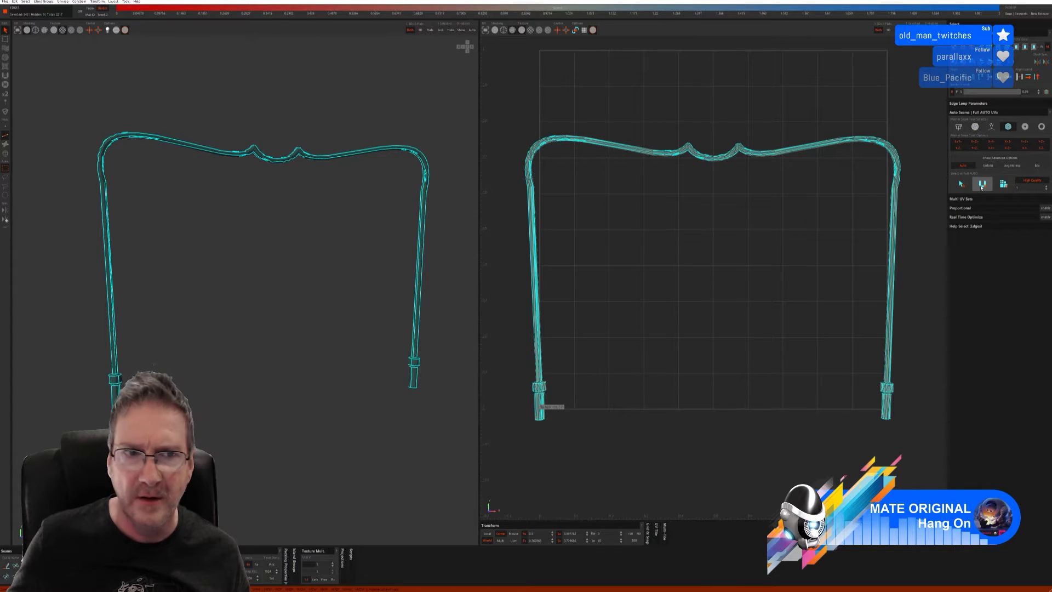
left_click(982, 185)
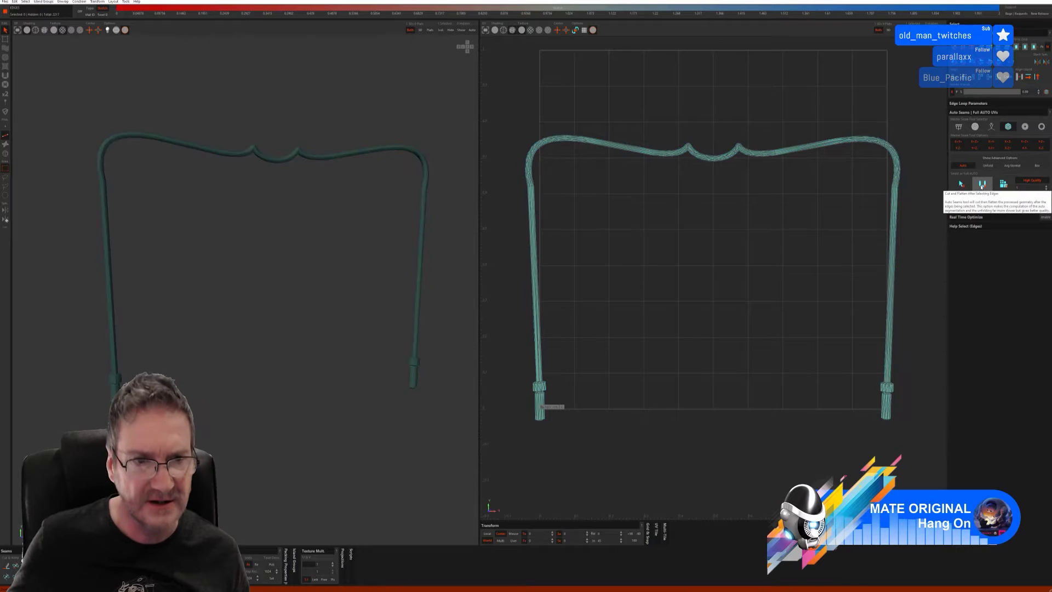
left_click(1027, 126)
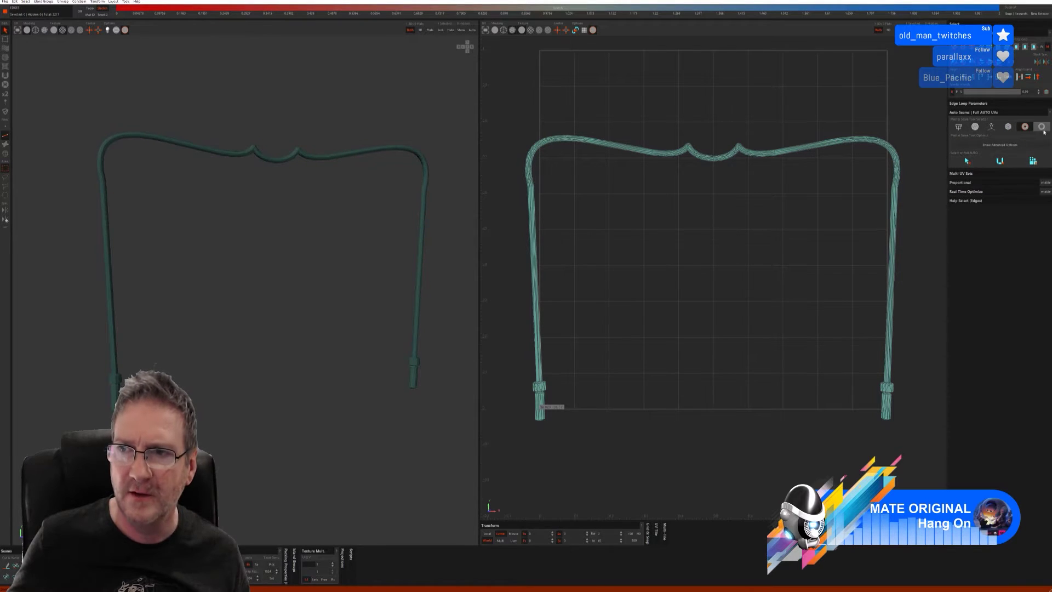
left_click(991, 126)
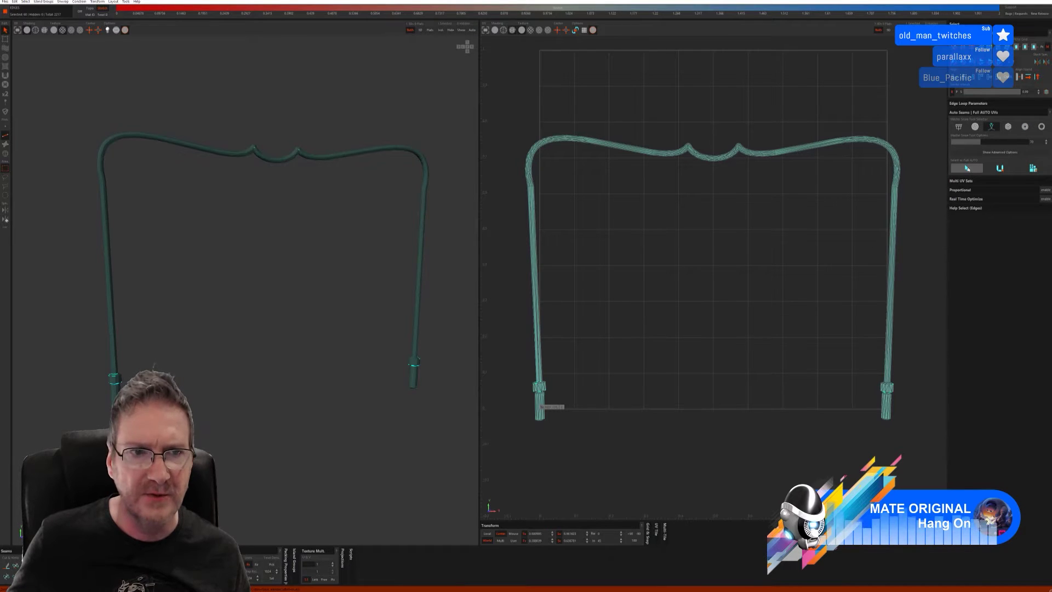
left_click(999, 169)
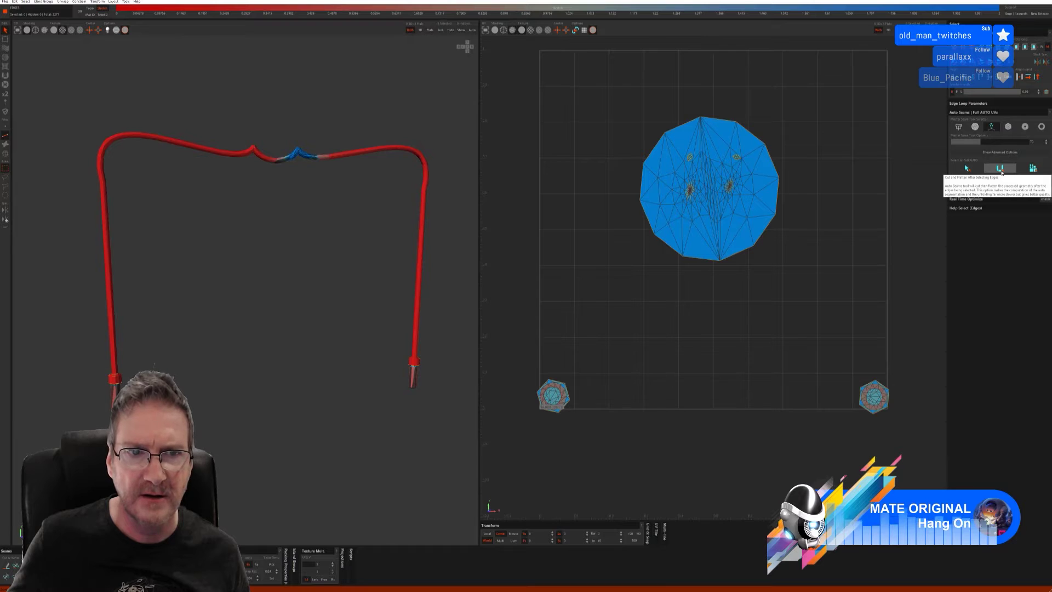
Step: Auto-select a lengthwise seam on the moulding again, cut and unfold along it, and pack the islands
left_click(959, 127)
left_click(967, 169)
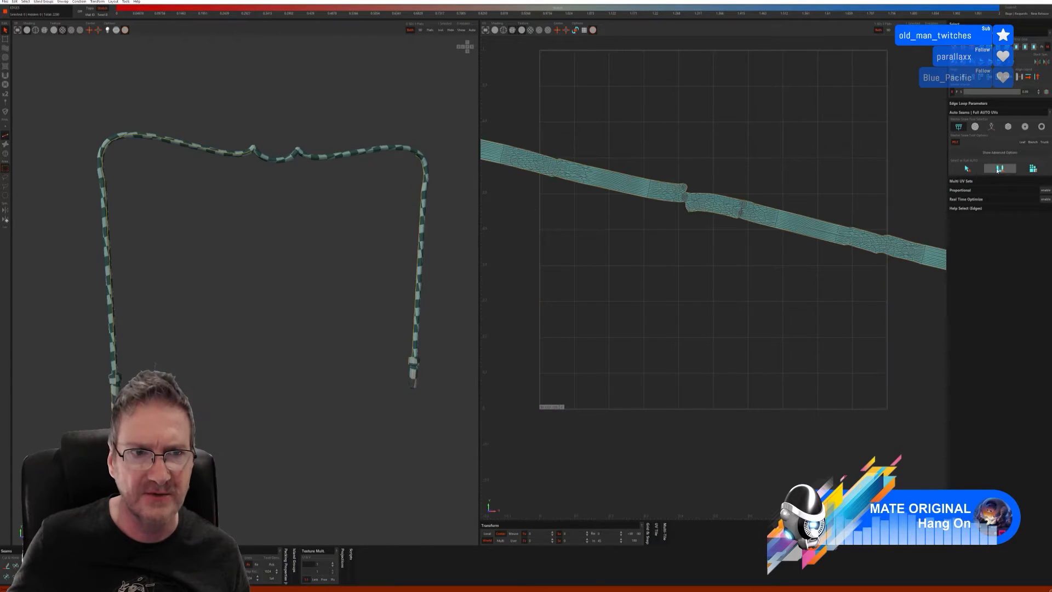
left_click(1033, 169)
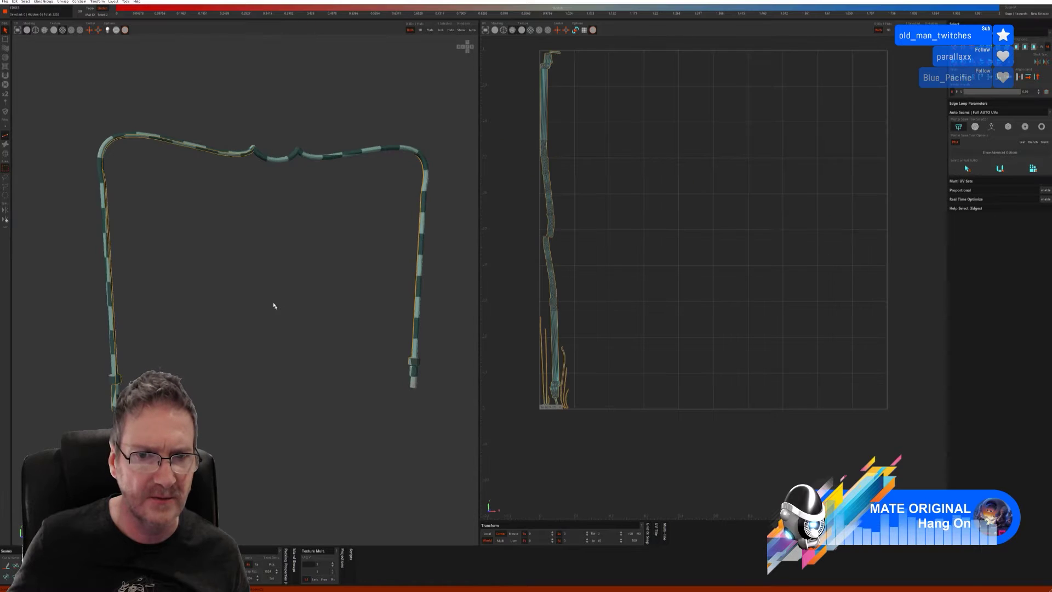
Step: Check the seams and checker pattern around the whole moulding and save its UVs
left_click_drag(272, 305, 372, 297, "alt")
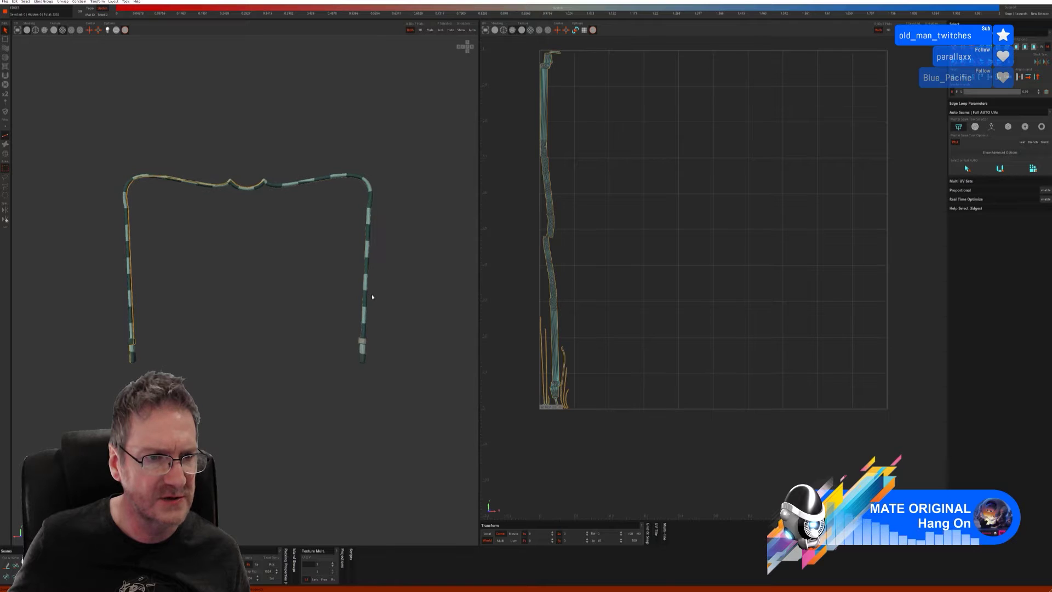
scroll(181, 364, "up", 5)
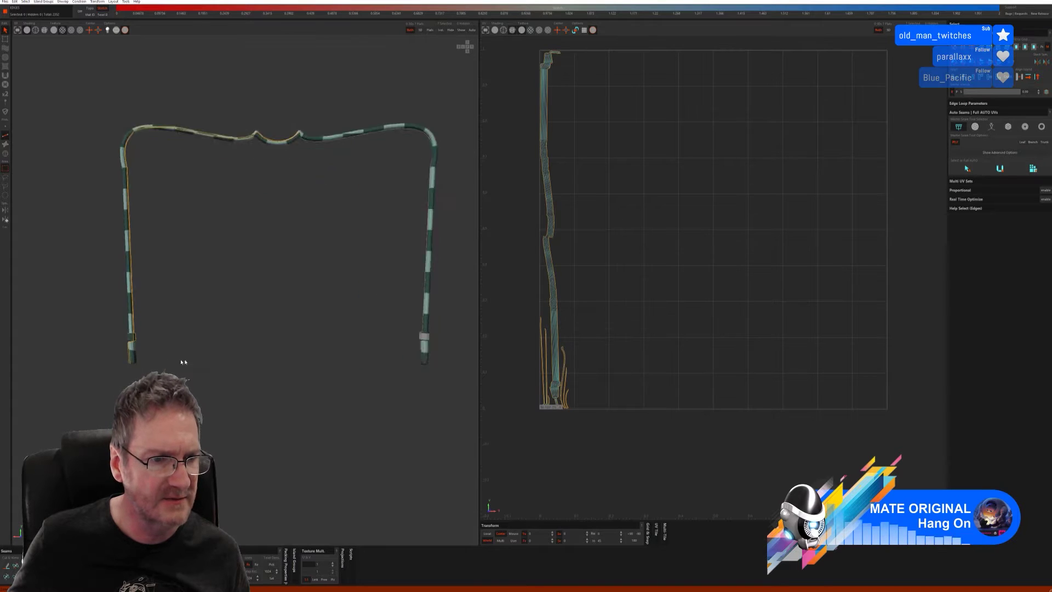
left_click_drag(150, 203, 206, 341, "alt")
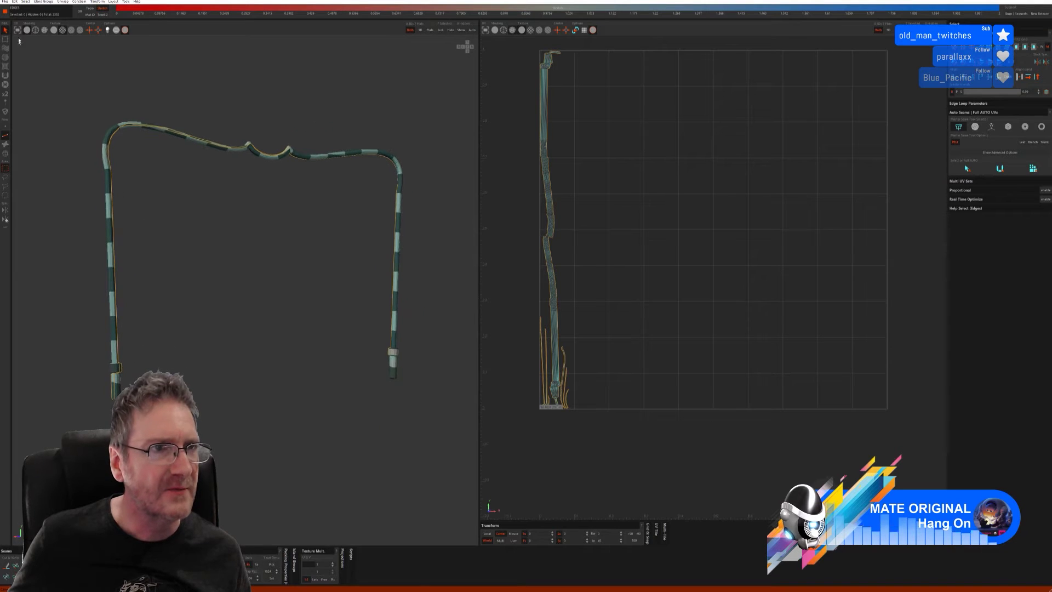
left_click(4, 3)
left_click(25, 37)
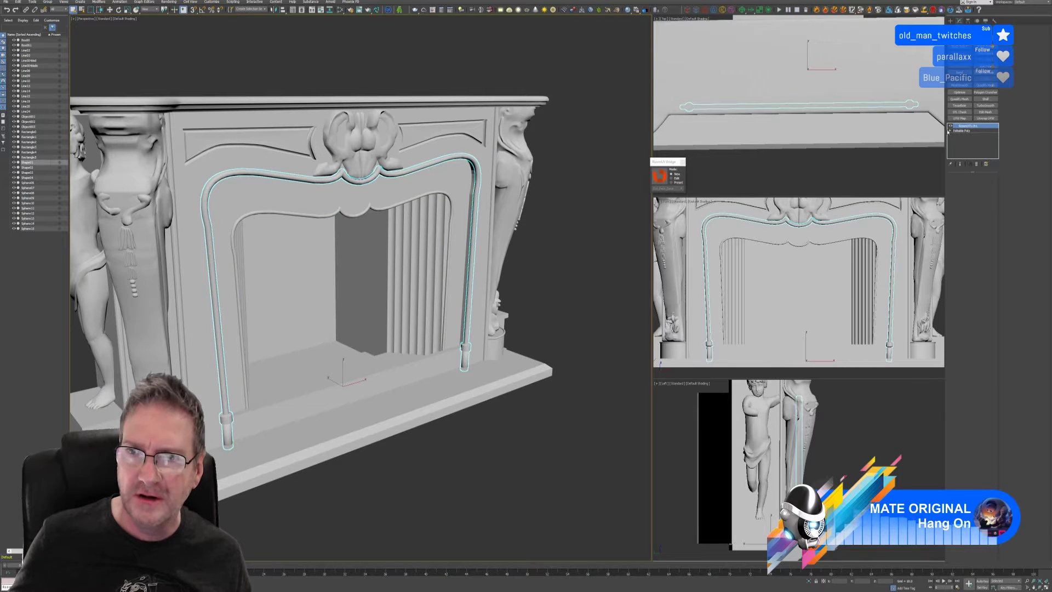
Step: Switch to 3ds Max and add an Unwrap UVW modifier to the moulding to inspect its seams on the fireplace
left_click(990, 119)
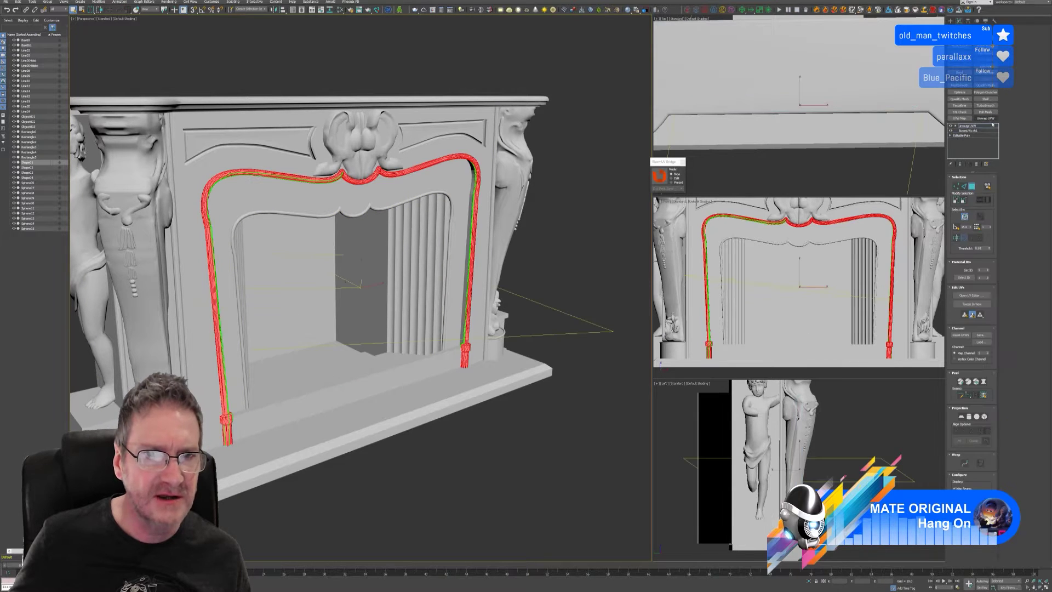
left_click(606, 443)
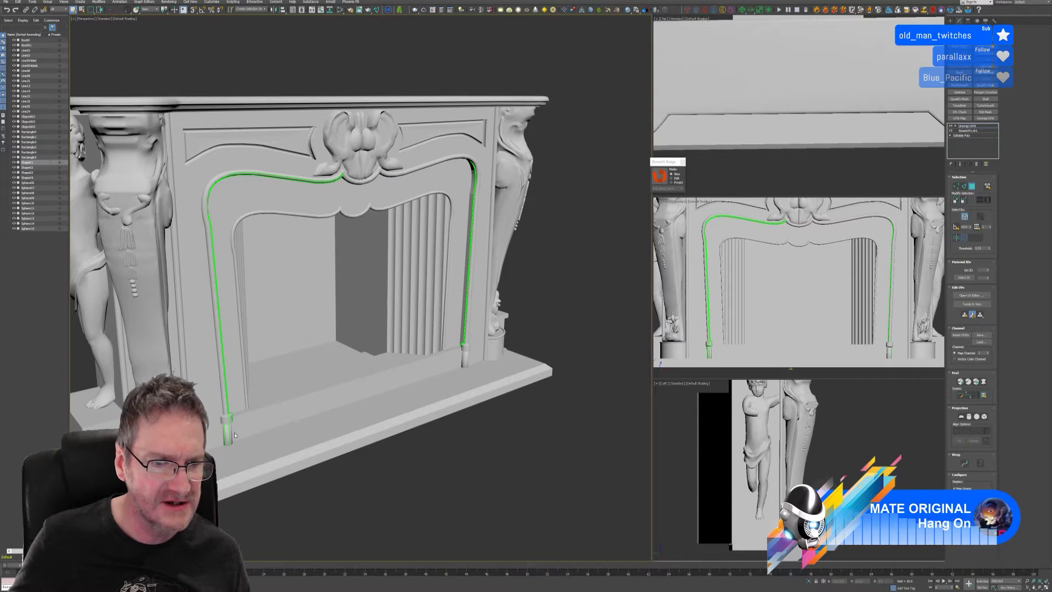
right_click(355, 465, "alt")
left_click(358, 479)
left_click(554, 302)
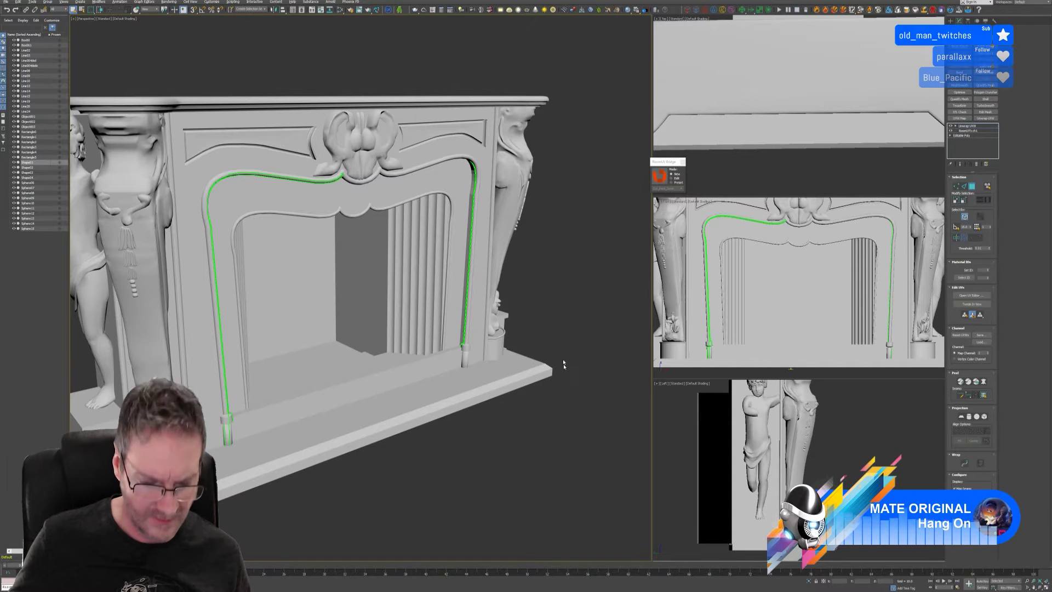
mouse_move(502, 464)
middle_mouse_down("alt")
mouse_move(449, 450)
mouse_move(490, 441)
mouse_move(473, 455)
mouse_move(481, 465)
middle_mouse_up("alt")
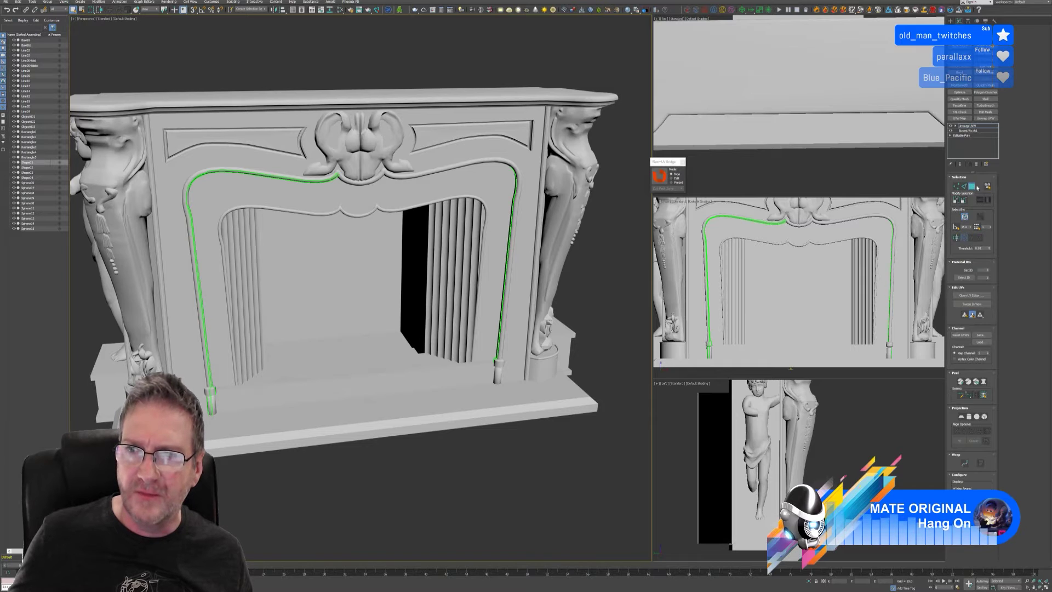
Step: Remove the modifiers above the moulding's Editable Poly and isolate the moulding
left_click(977, 164)
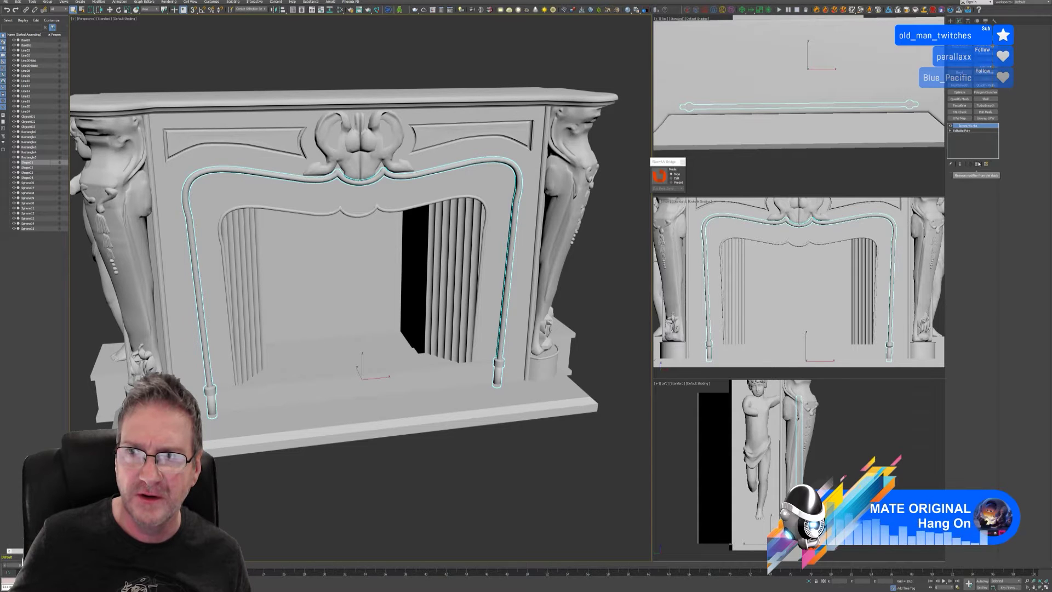
left_click(965, 126)
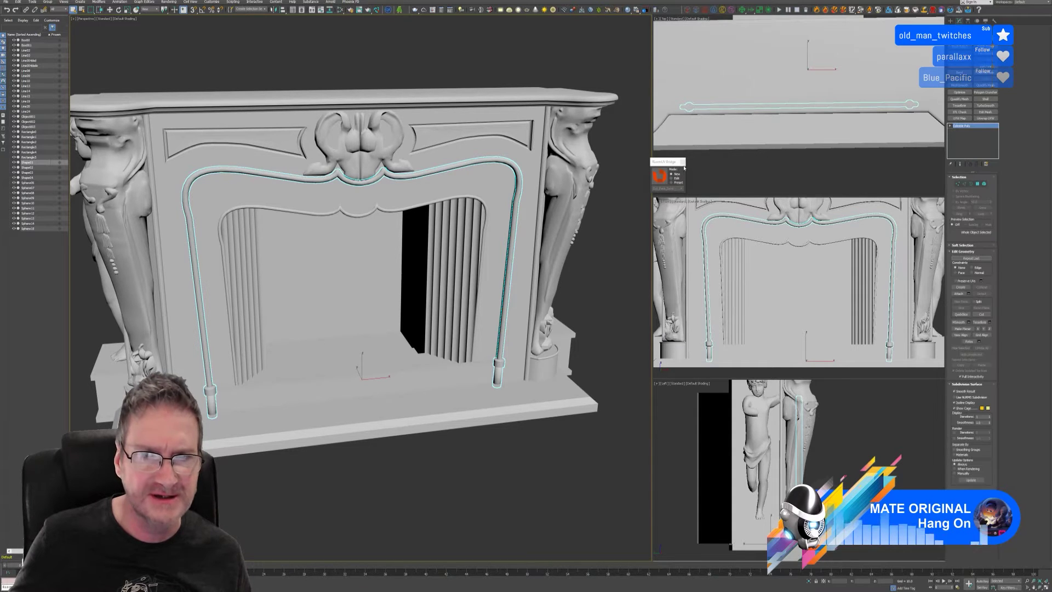
left_click(810, 582)
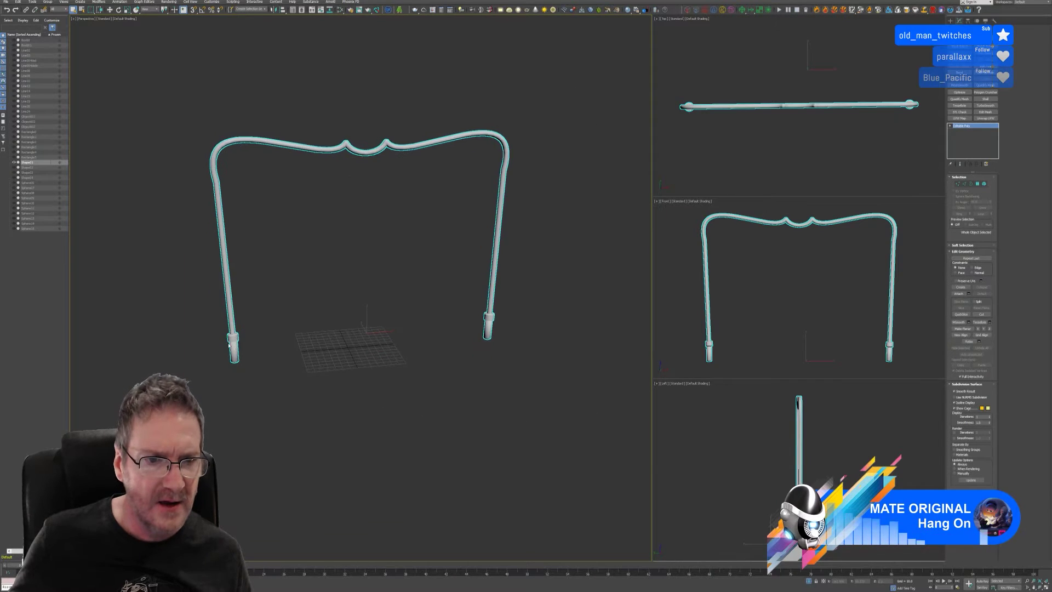
Step: Select all of the moulding's polygons at element level
scroll(232, 339, "up", 3)
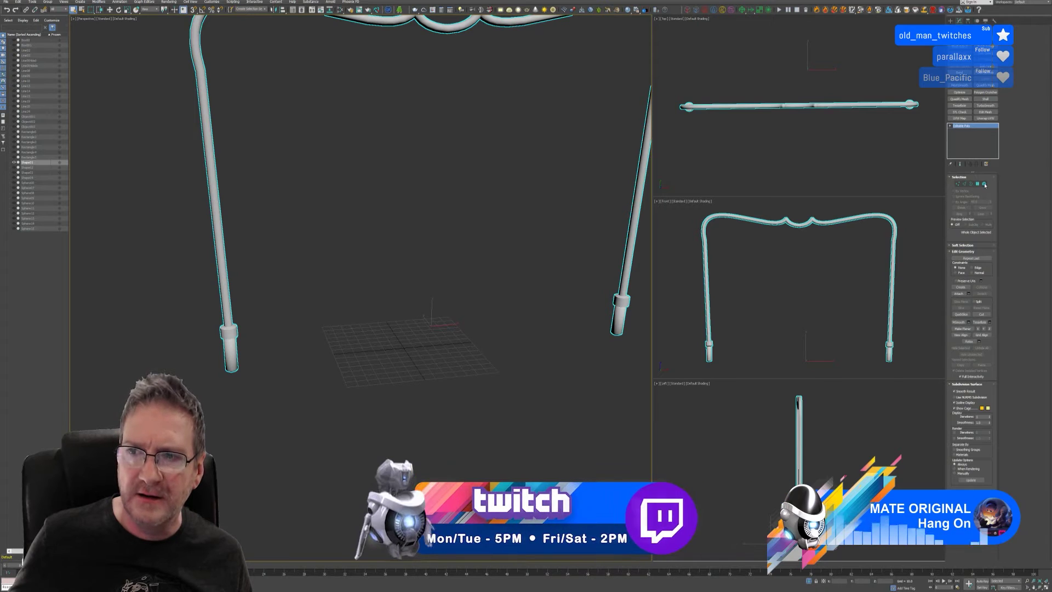
key("5")
key("ctrl+a")
left_click(424, 388)
key("ctrl+a")
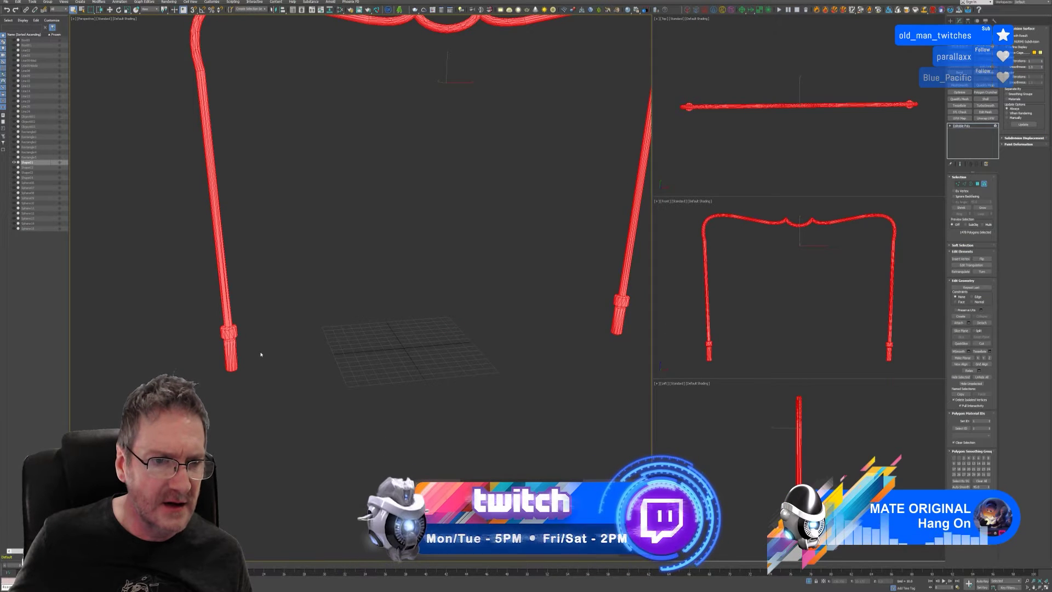
scroll(415, 321, "down", 3)
scroll(390, 292, "up", 3)
scroll(185, 298, "up", 4)
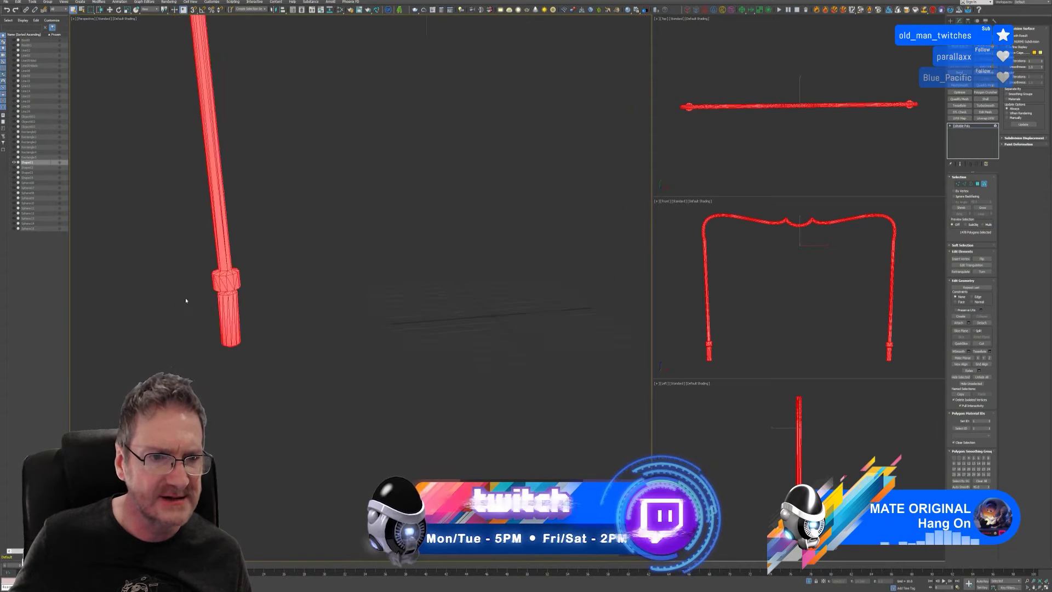
scroll(312, 254, "down", 5)
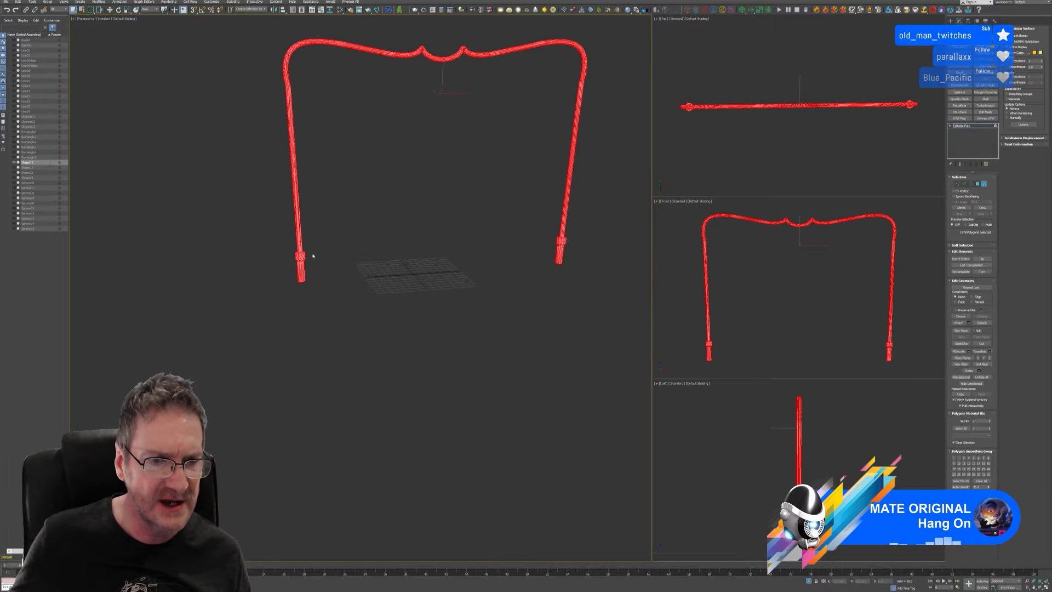
middle_click_drag(312, 253, 351, 284)
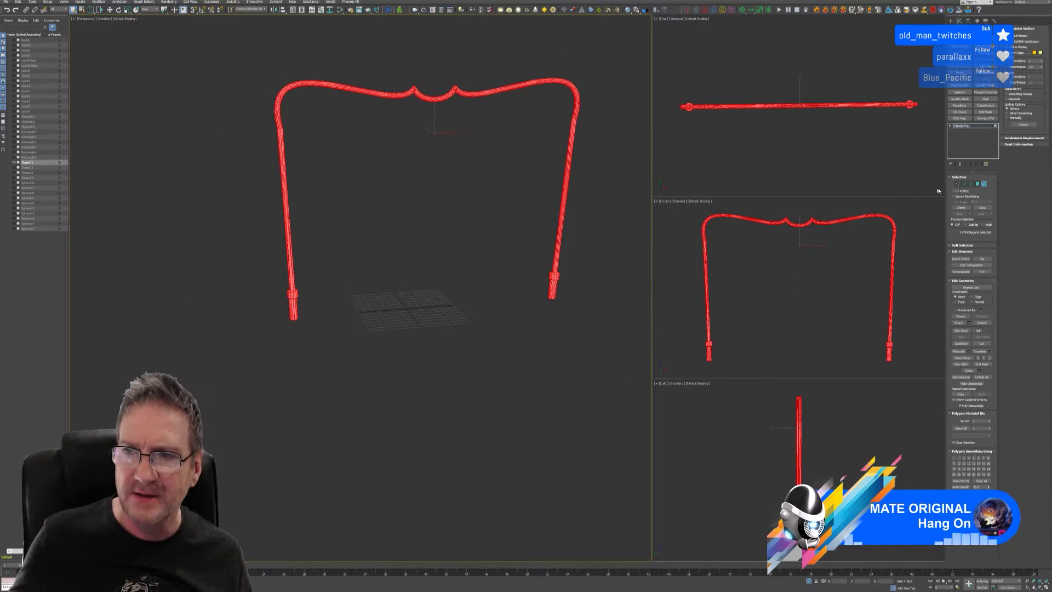
Step: Deselect the moulding's long shaft and arch at polygon level, keeping only the collars and feet at both ends selected
left_click(978, 184)
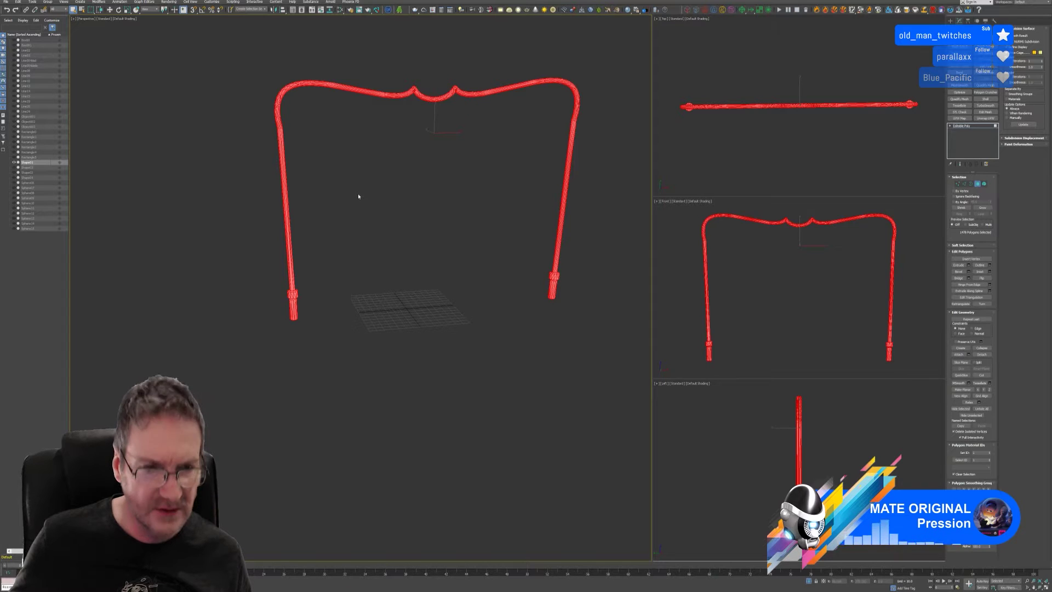
left_click_drag(364, 171, 263, 250, "alt")
left_click_drag(247, 66, 439, 124, "alt")
left_click_drag(417, 60, 573, 200, "alt")
mouse_move(356, 336)
middle_mouse_down("alt")
mouse_move(289, 331)
mouse_move(360, 339)
middle_mouse_up("alt")
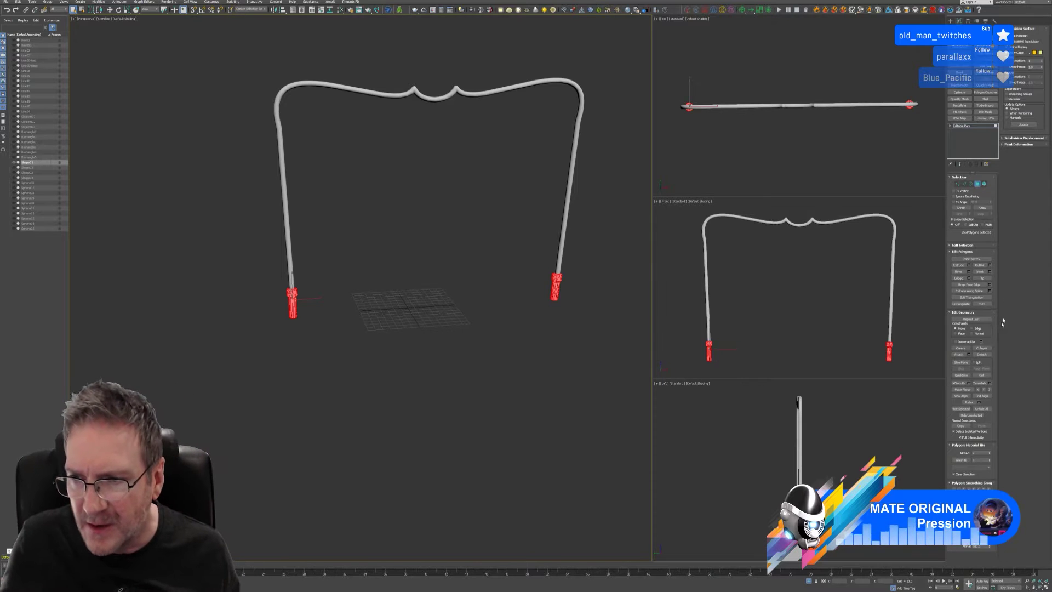
Step: Detach the selected collars and feet of the moulding as a separate object and select that object on its own
left_click(982, 355)
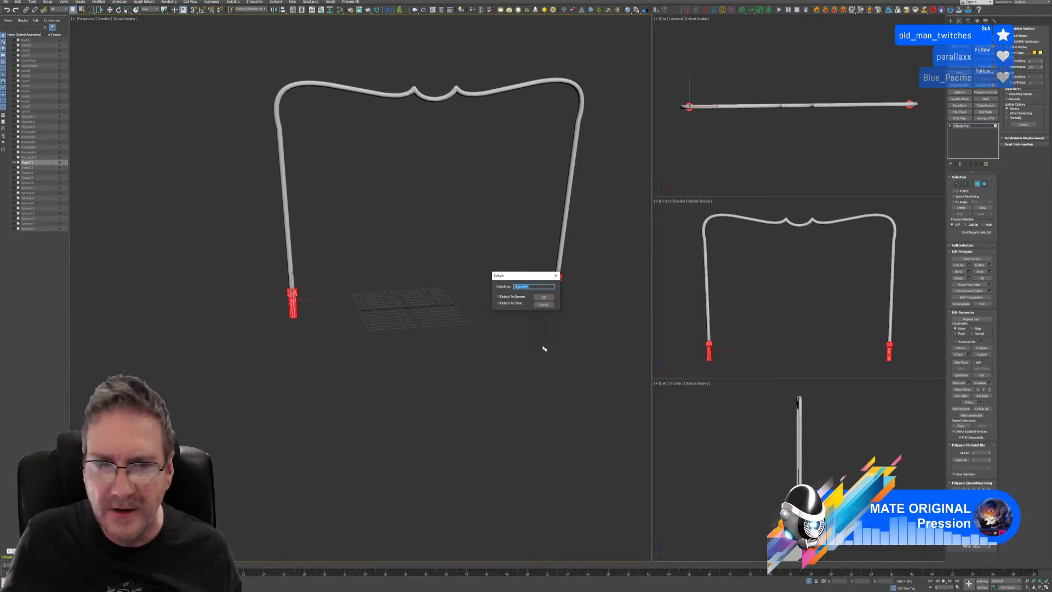
left_click(549, 299)
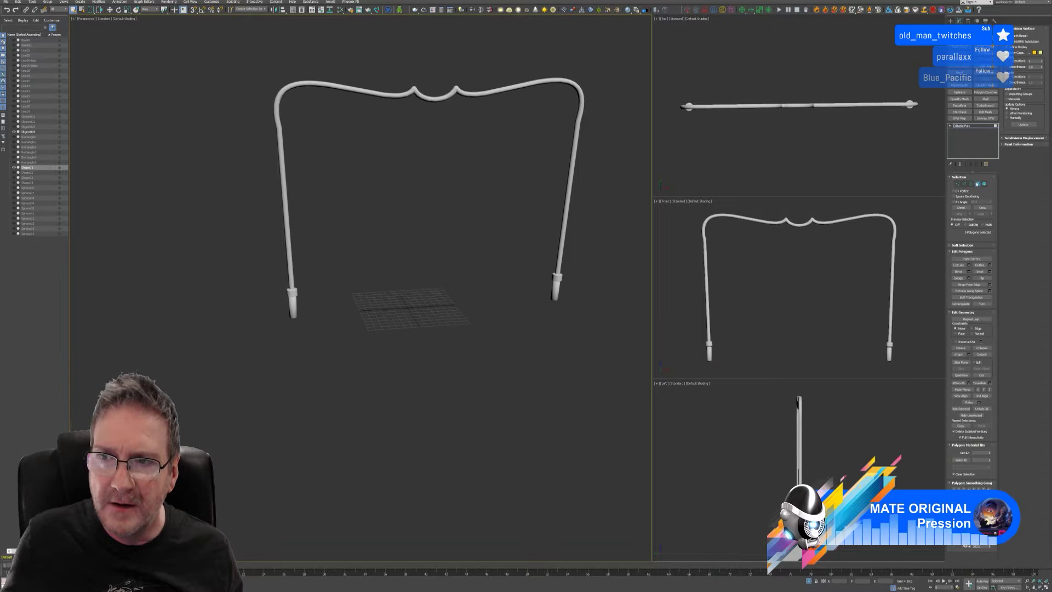
left_click(978, 183)
left_click(311, 351)
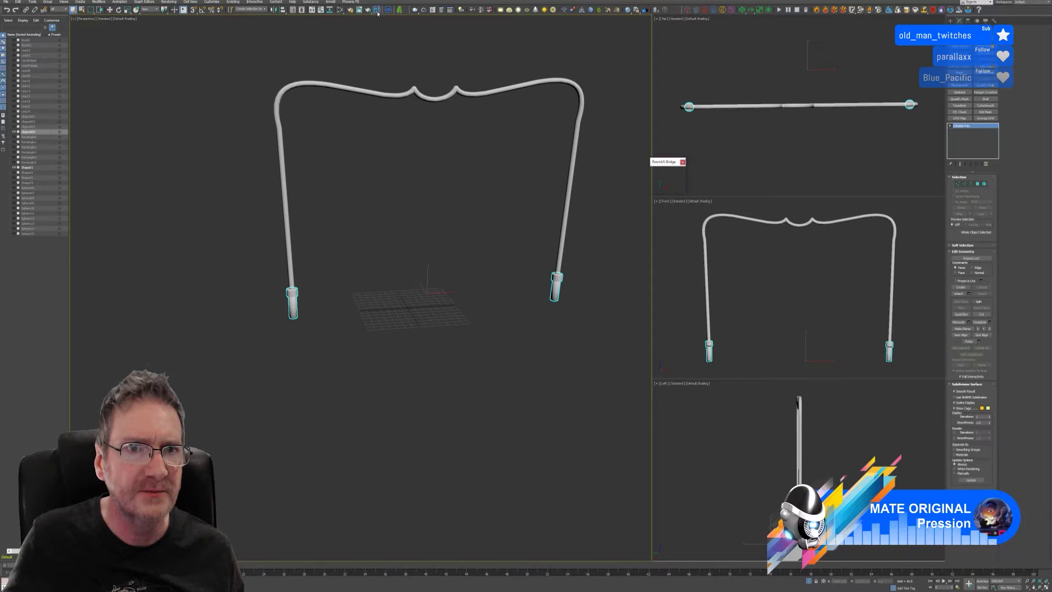
Step: Send the detached collared feet to RizomUV through the bridge and change the 3D view's shading to a textured display without wireframe
left_click(662, 175)
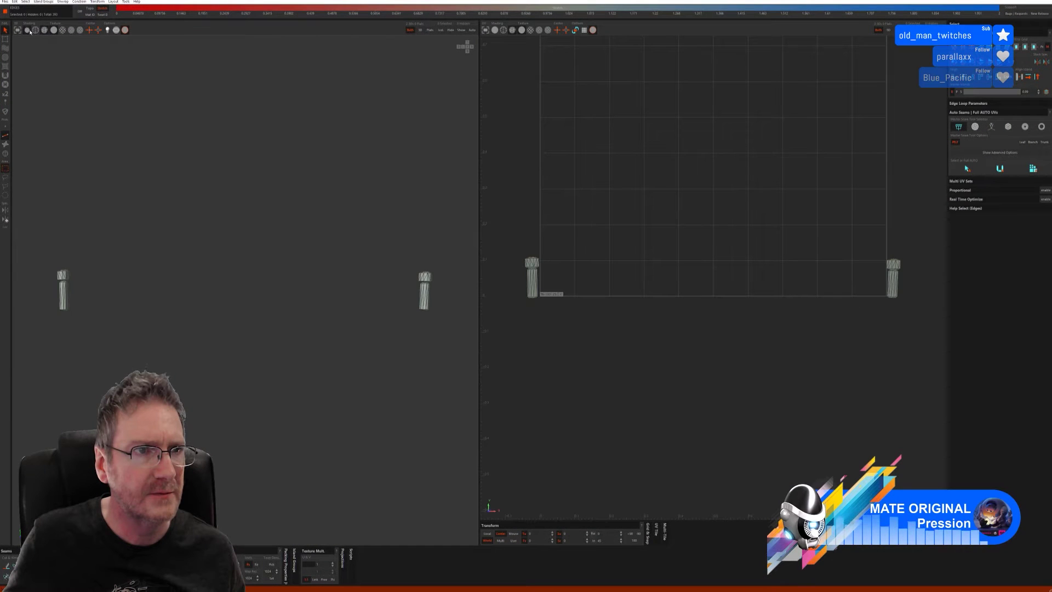
left_click(54, 30)
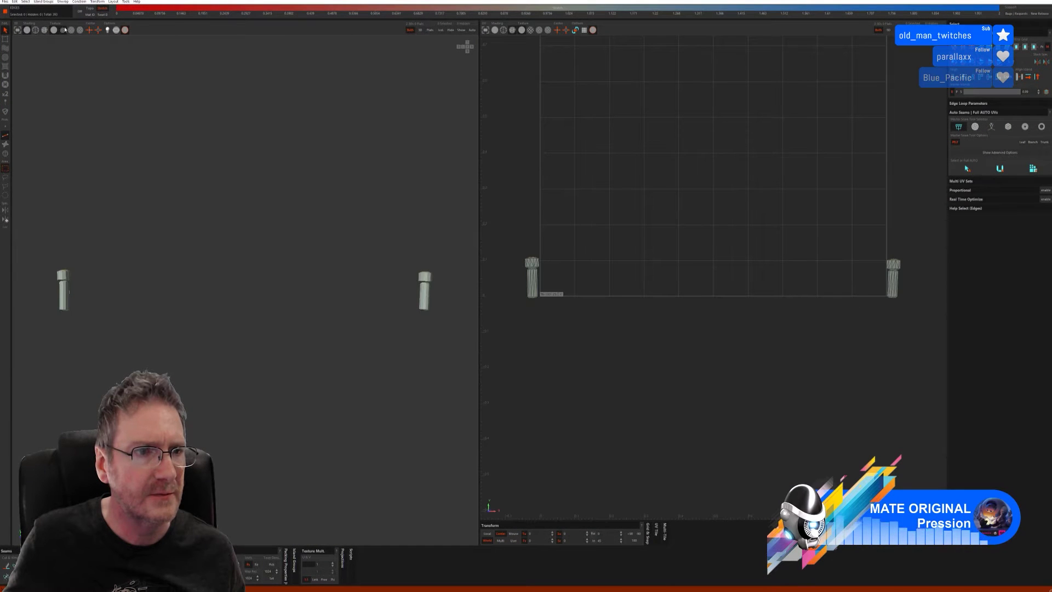
left_click(64, 30)
left_click_drag(145, 286, 182, 300, "alt")
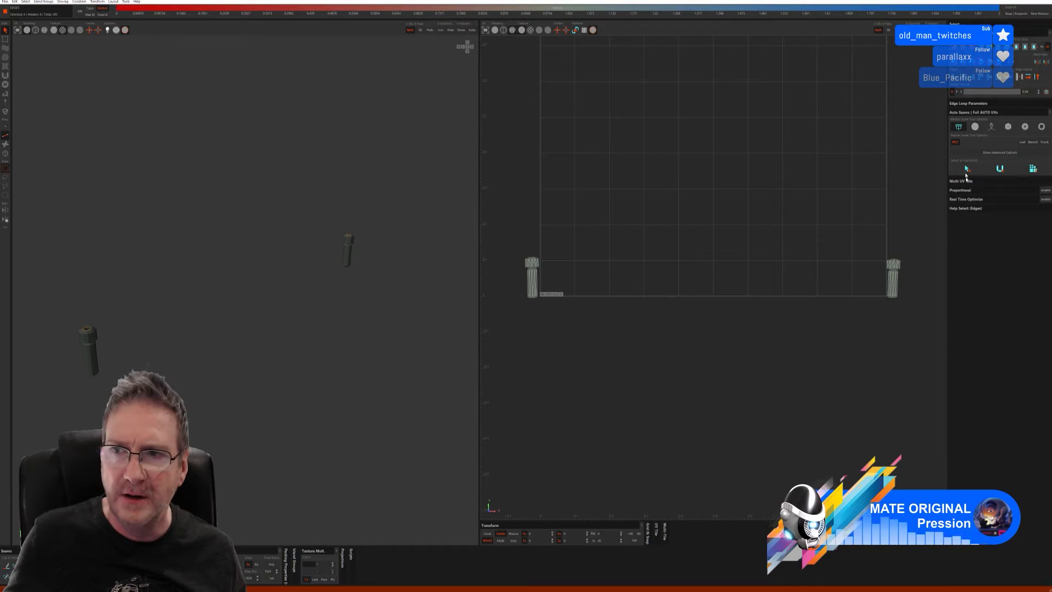
Step: Try automatic seam selection on the two feet using the second Auto Seams method
left_click(976, 126)
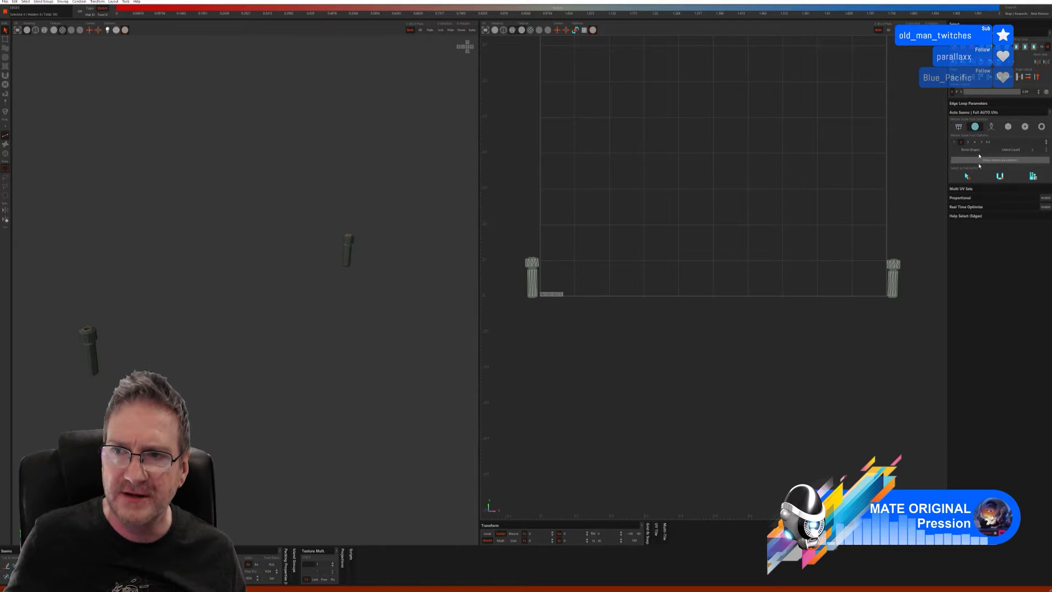
left_click(967, 176)
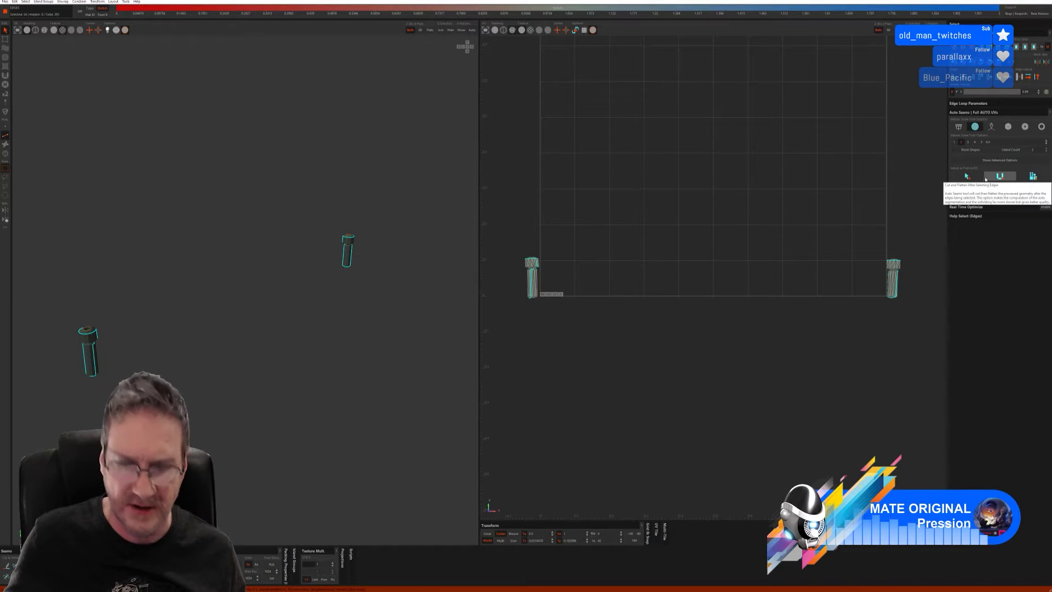
left_click(987, 179)
Step: Return to the first Auto Seams method and automatically cut, unfold and pack the UVs of both feet
left_click(959, 127)
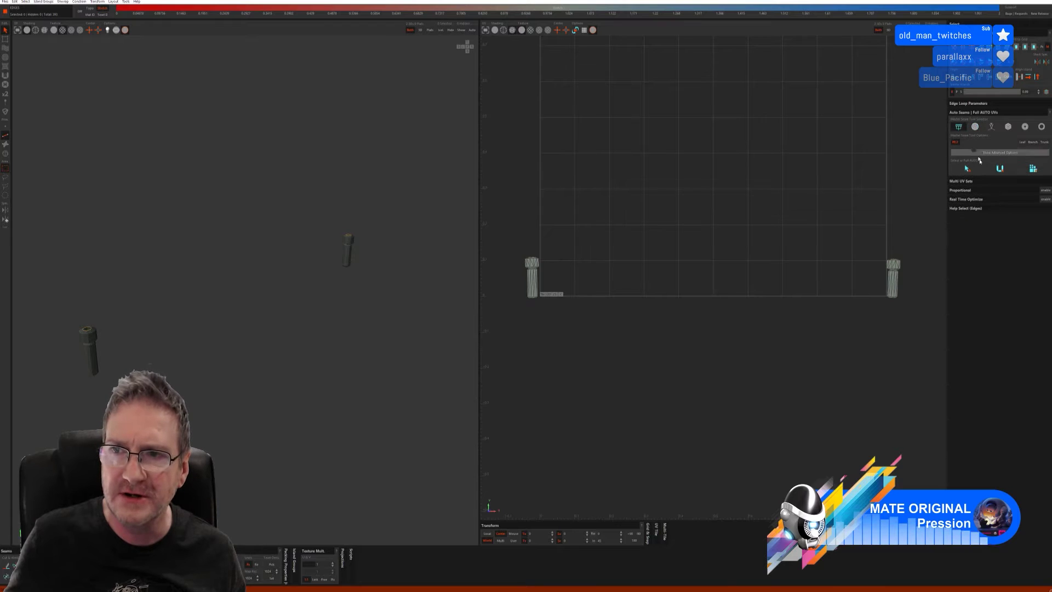
left_click(1000, 169)
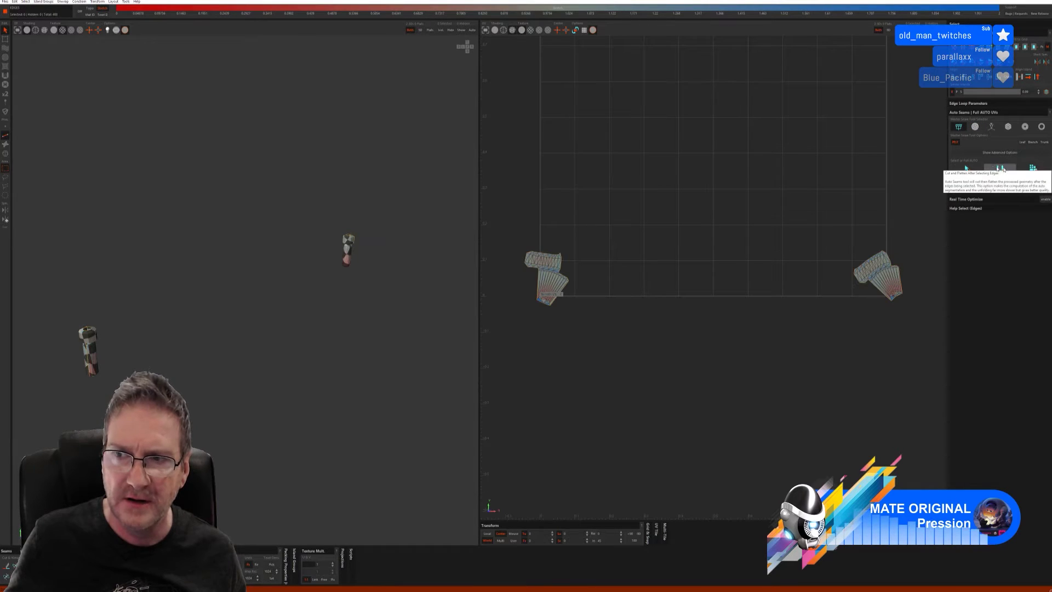
left_click(1033, 169)
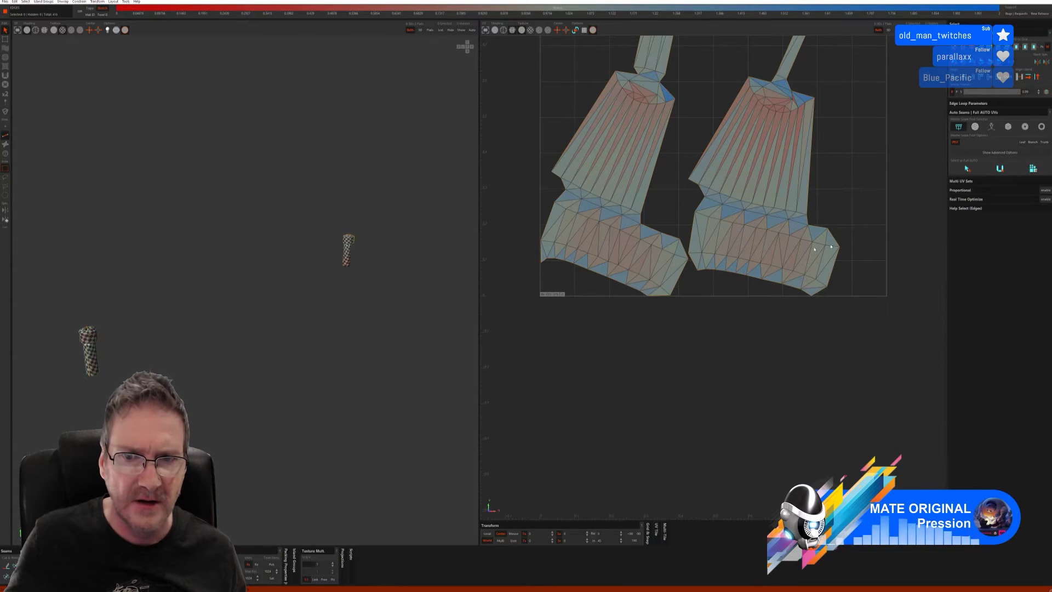
Step: Try to cut the neck edge loop between the shaft and head sections on the first bolt's UV island
left_click_drag(304, 347, 264, 352, "alt")
right_click_drag(657, 277, 607, 272, "alt")
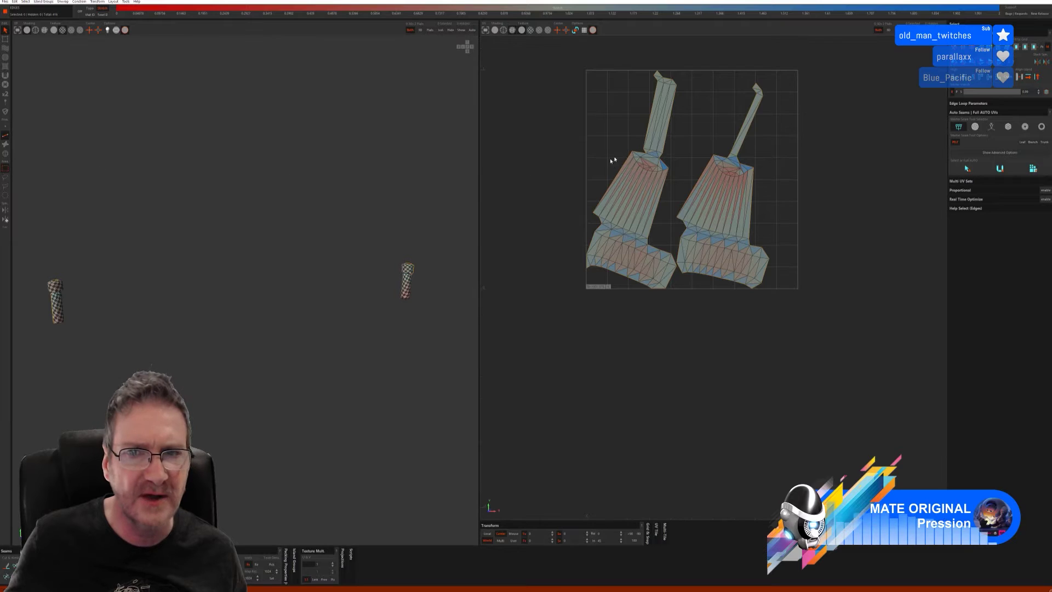
right_click_drag(613, 160, 657, 162, "alt")
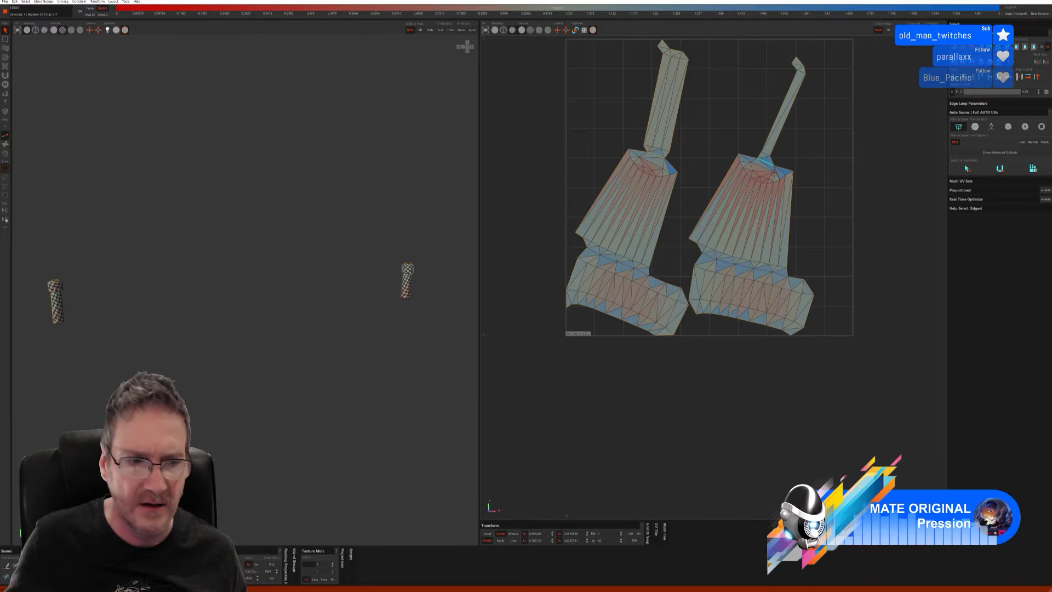
left_click(6, 567)
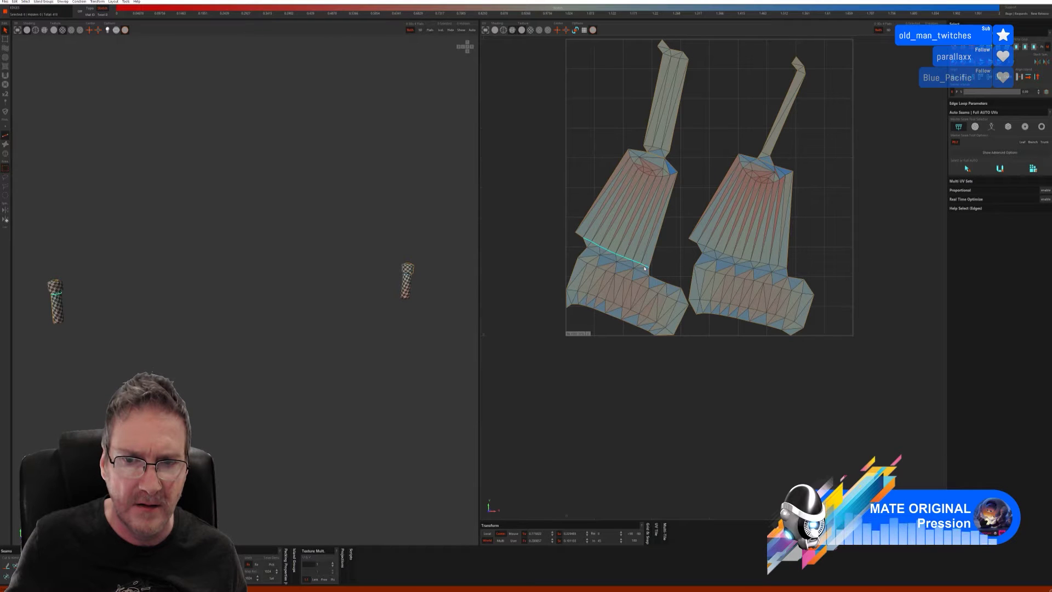
left_click(6, 570)
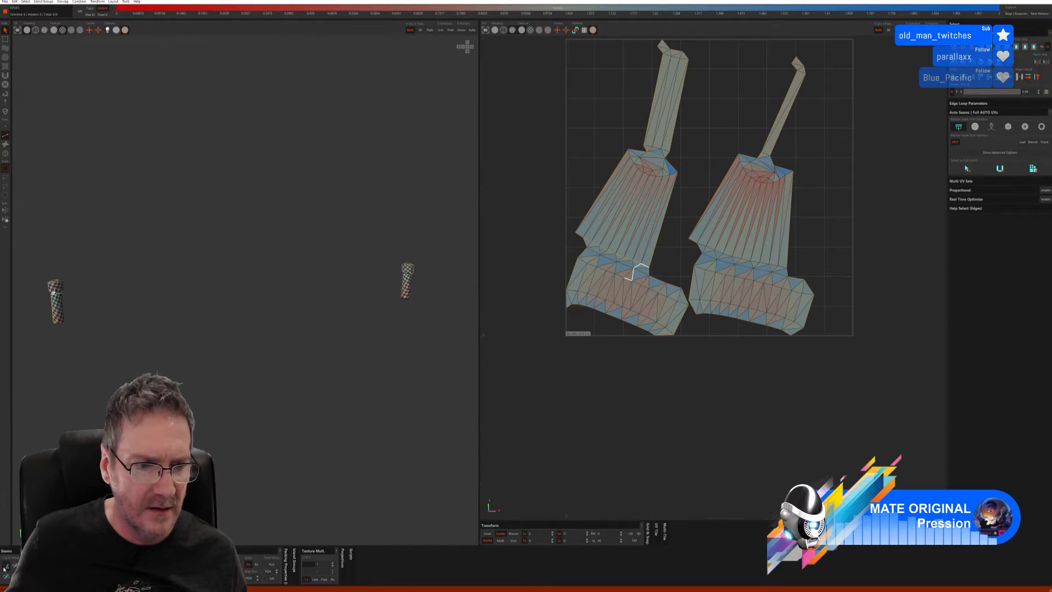
Step: Try to cut the matching neck edge loop on the second bolt's UV island
left_click(704, 247)
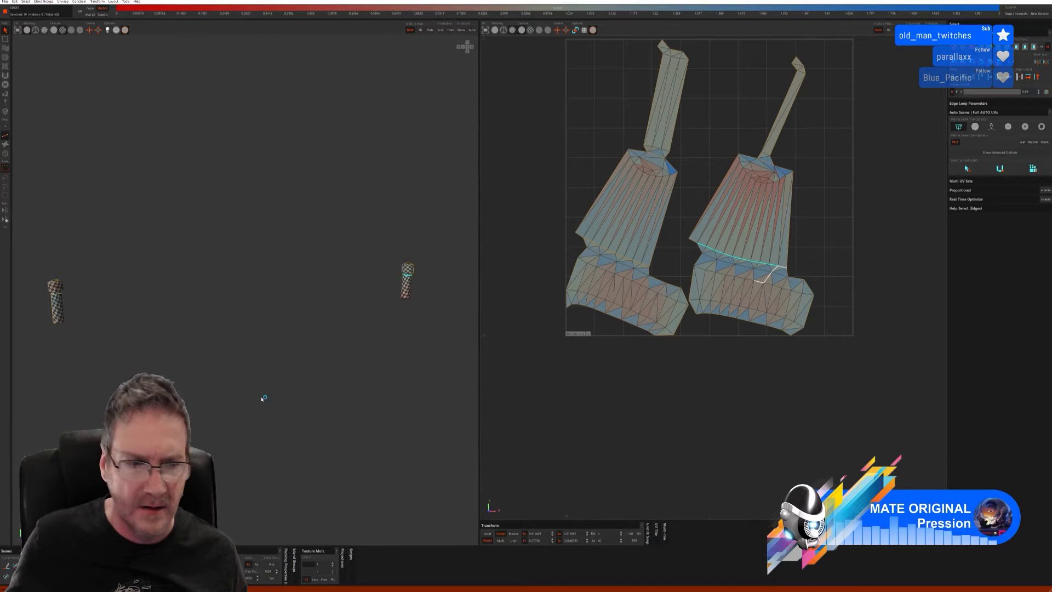
left_click(722, 385)
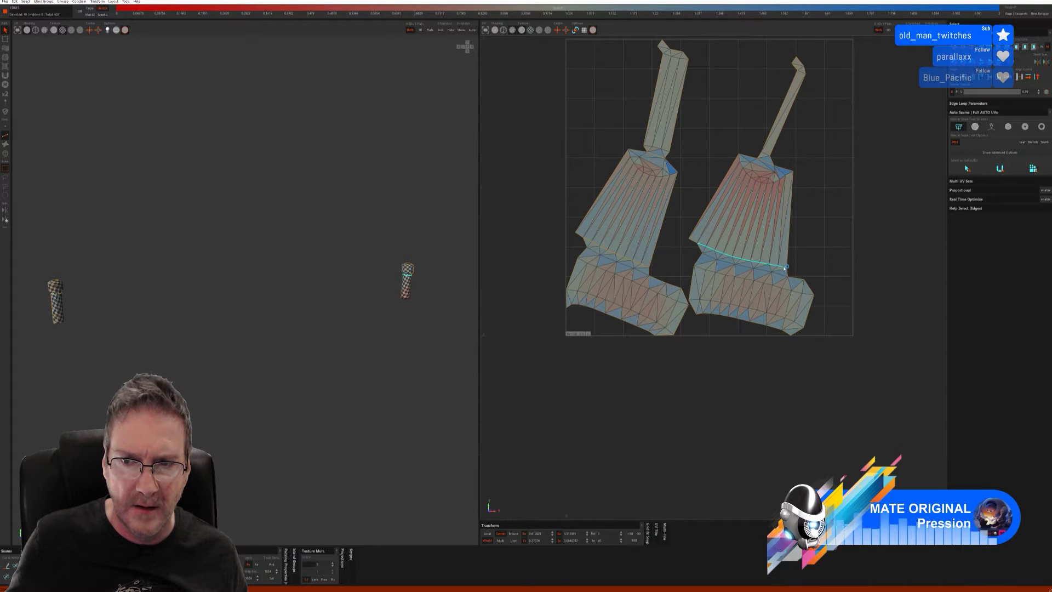
left_click(7, 565)
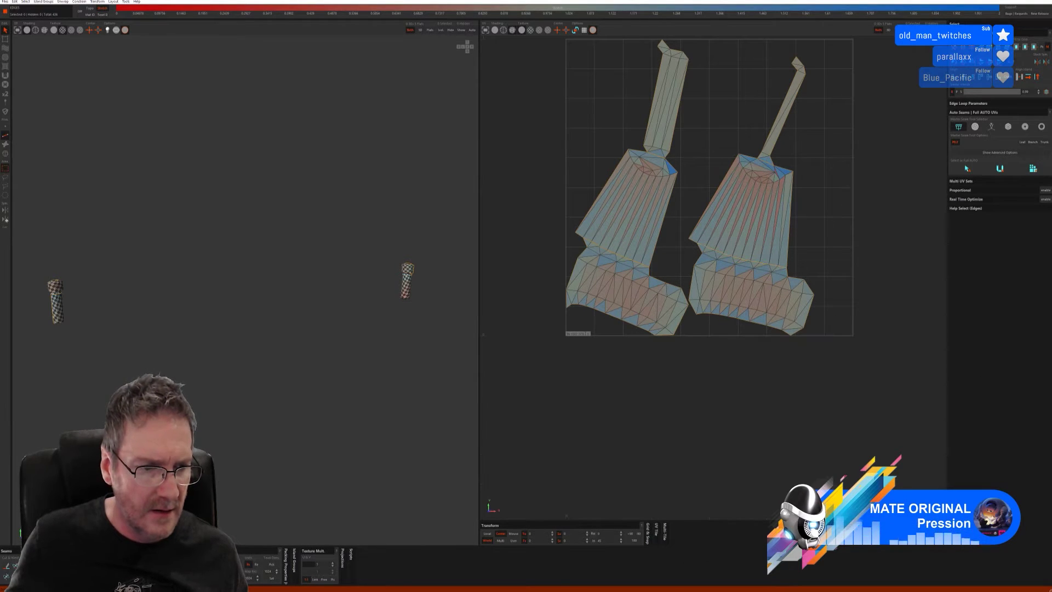
scroll(382, 267, "down", 1)
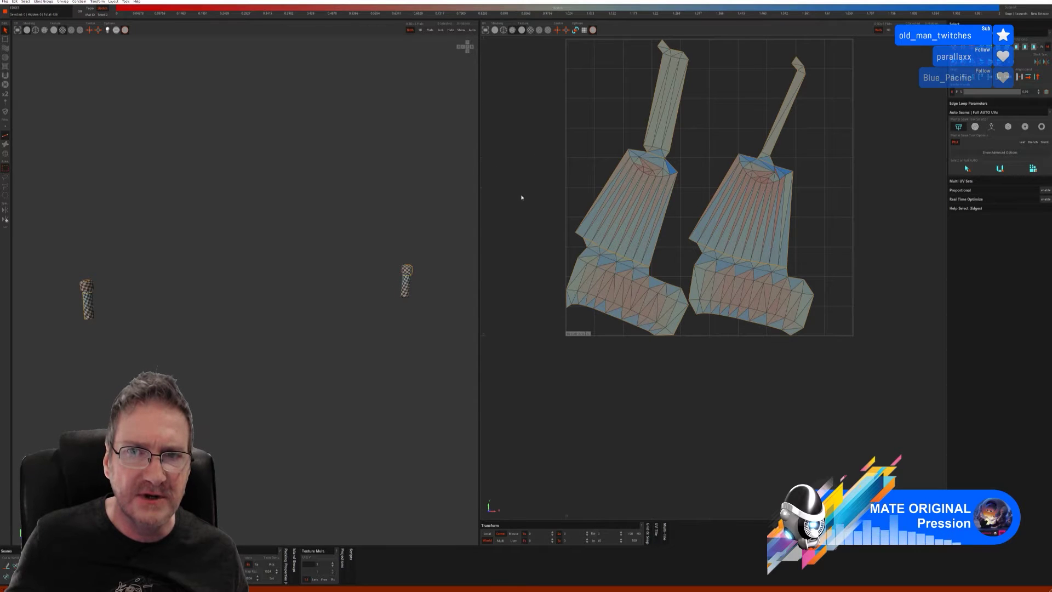
Step: Try to unfold all the bolt UVs and pack the resulting islands into the tile
scroll(522, 197, "down", 1)
left_click_drag(539, 56, 829, 367)
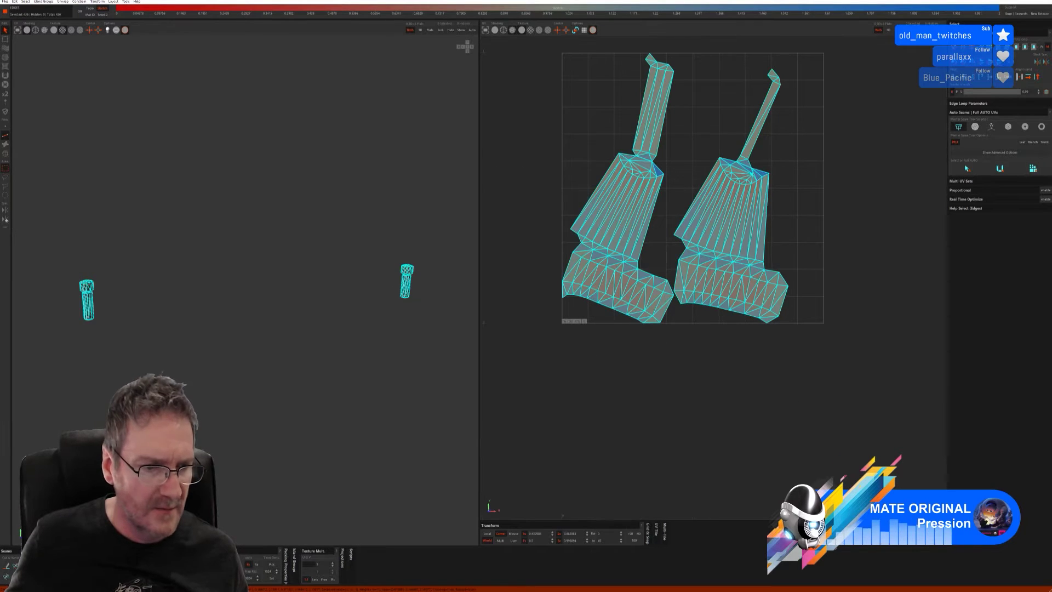
key("u")
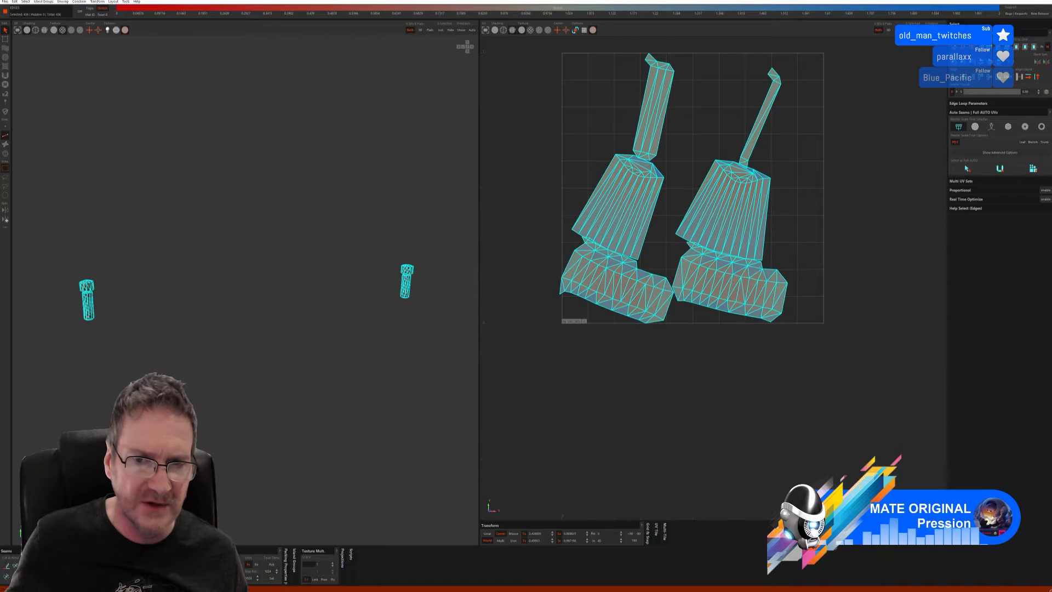
key("p")
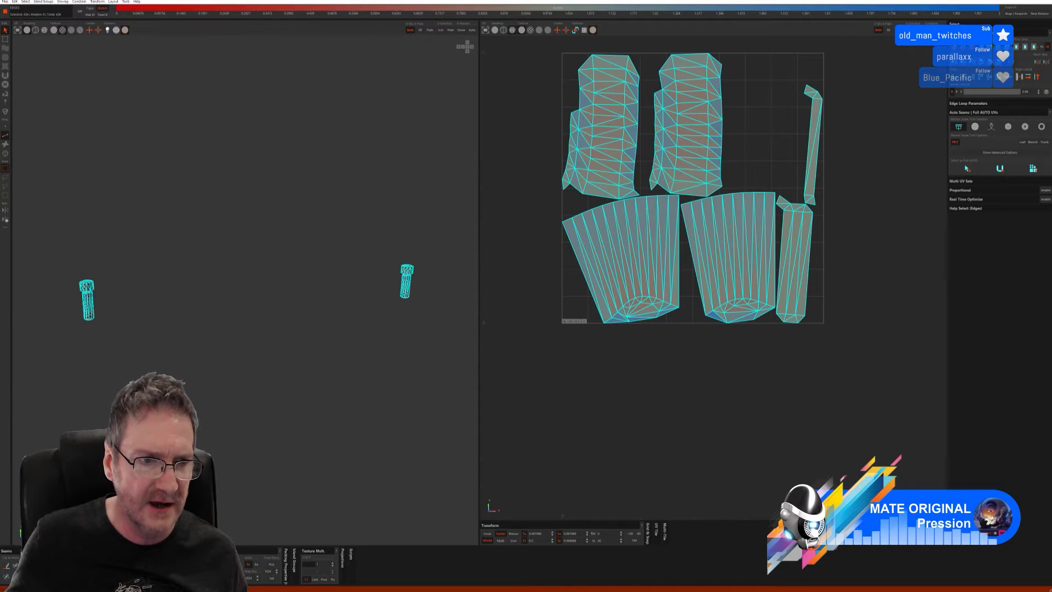
left_click(191, 373)
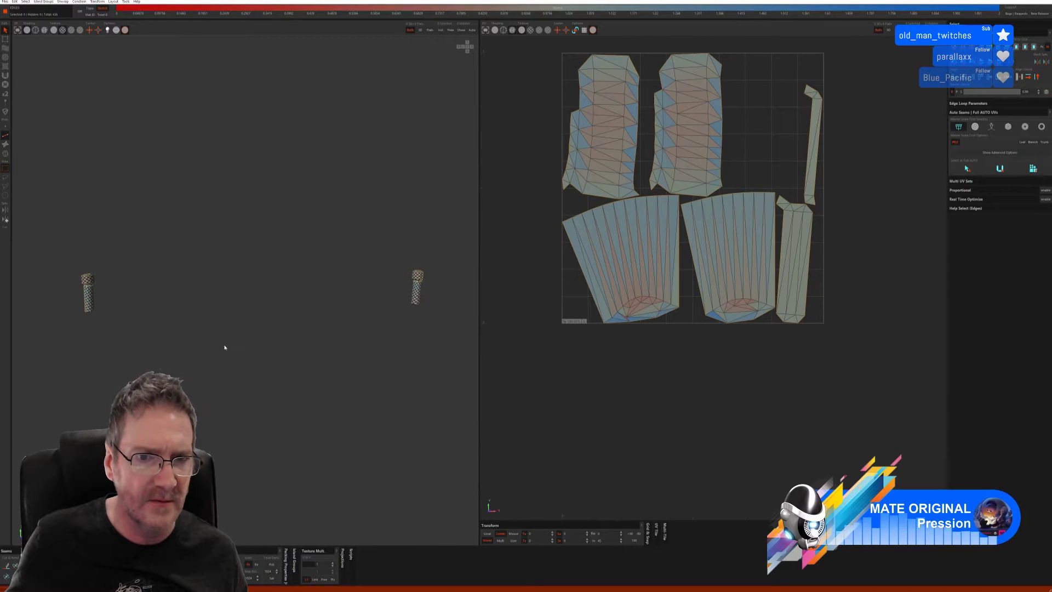
Step: Undo the cuts, unfolding and packing back to the bolts' original UVs without the automatic seams
middle_click_drag(225, 351, 412, 308)
key("ctrl+a")
key("u")
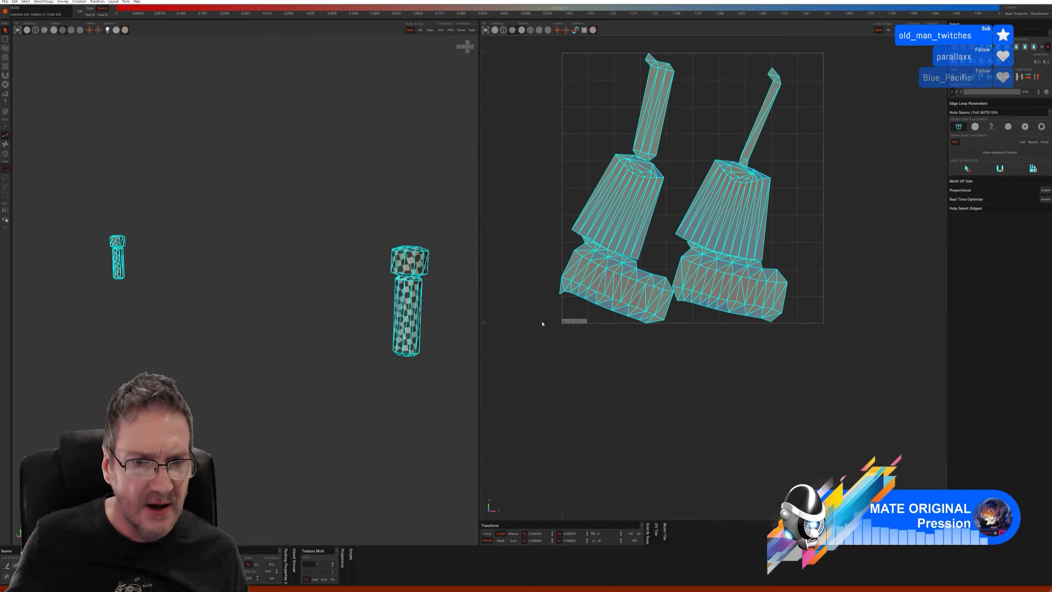
left_click(511, 317)
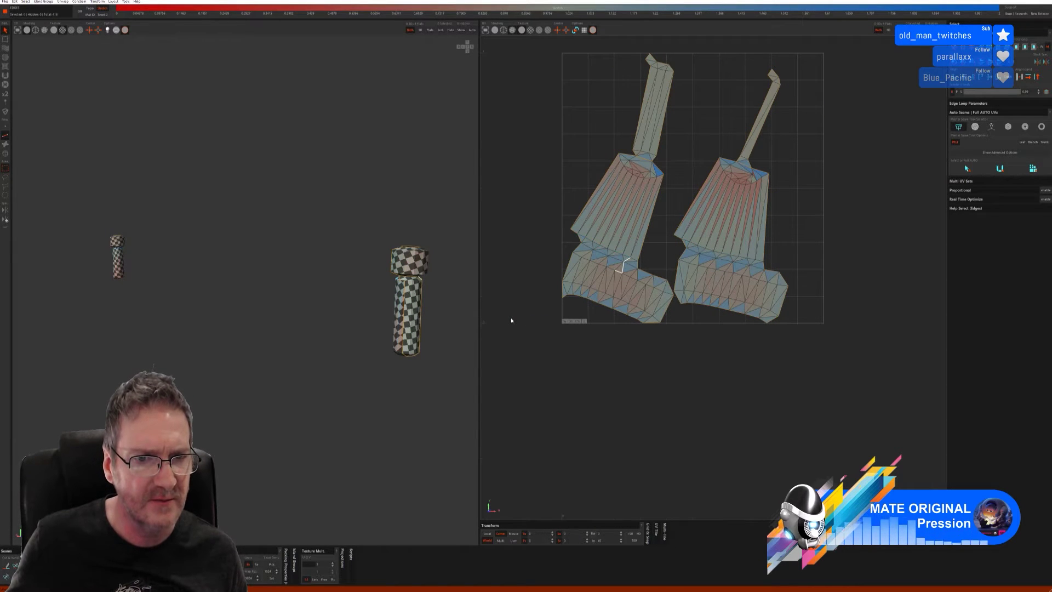
key("ctrl+z")
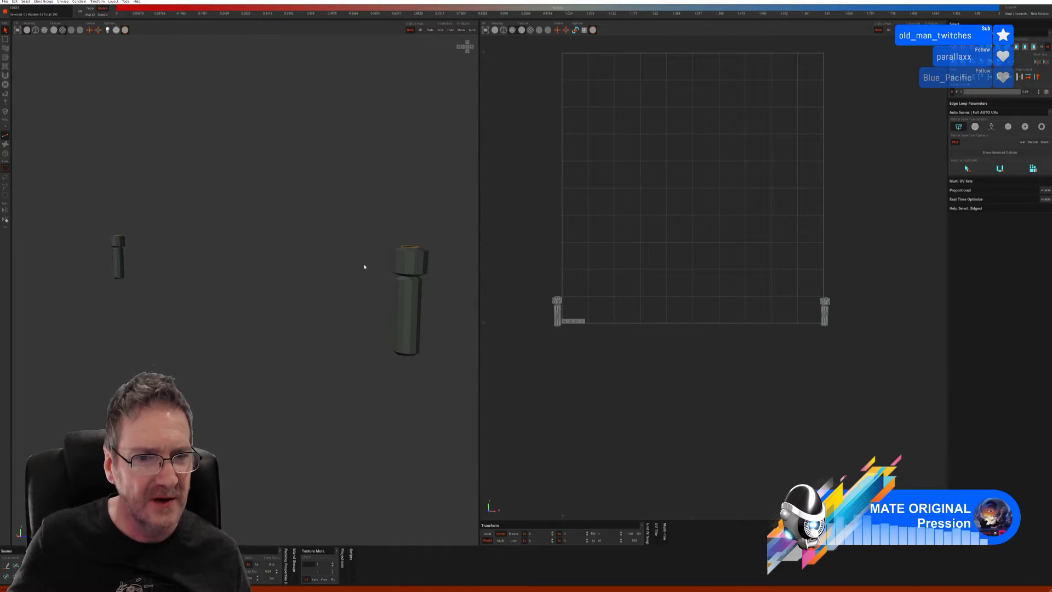
Step: Cut the edge loop around the lower end of the bolt's shaft, just above the chamfered tip
left_click_drag(390, 328, 397, 308, "alt")
scroll(472, 314, "up", 3)
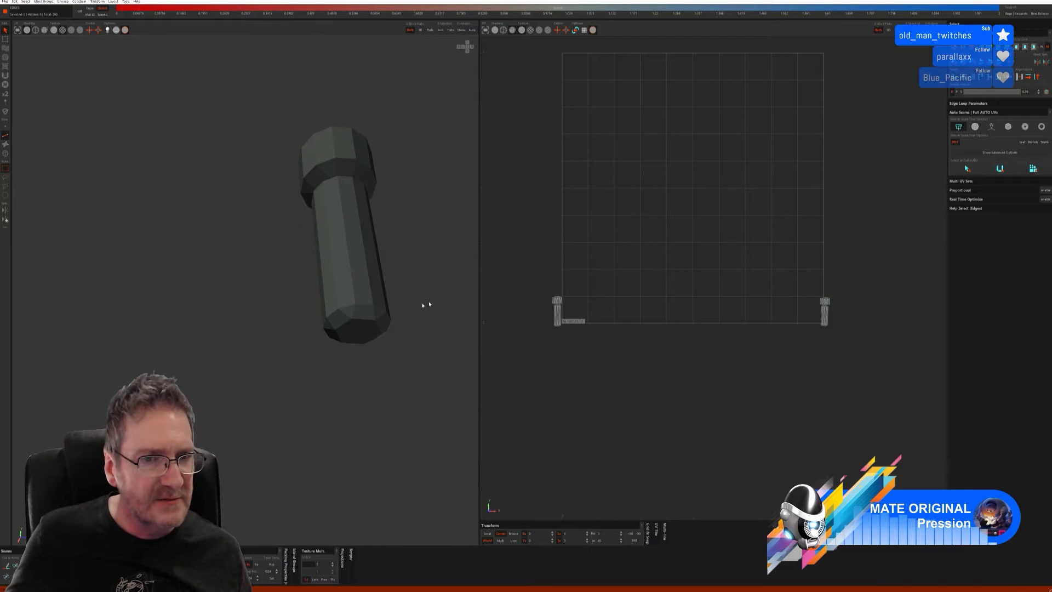
left_click(349, 308)
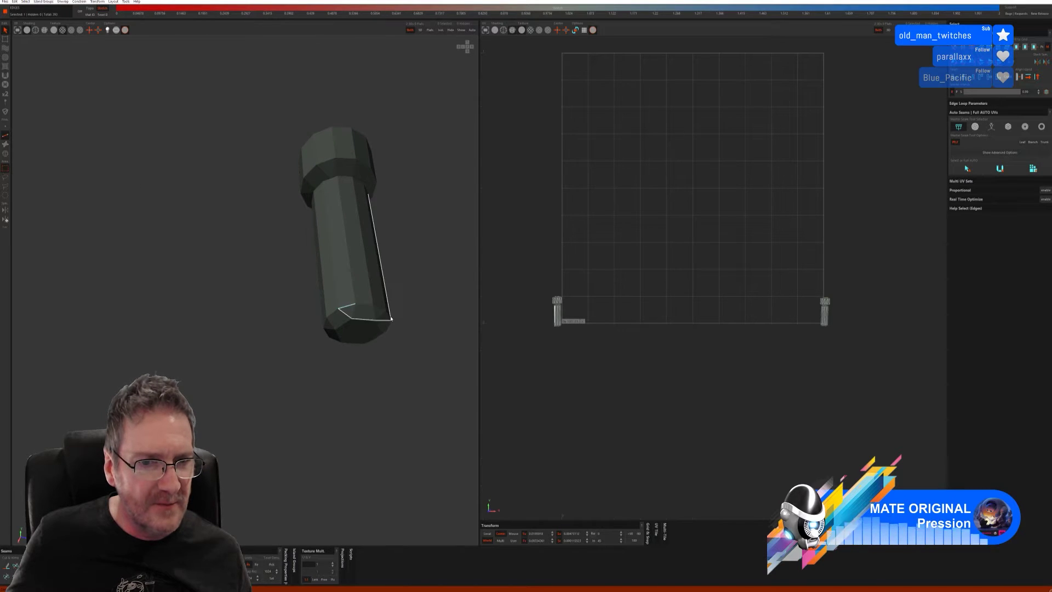
left_click_drag(424, 365, 349, 363, "alt")
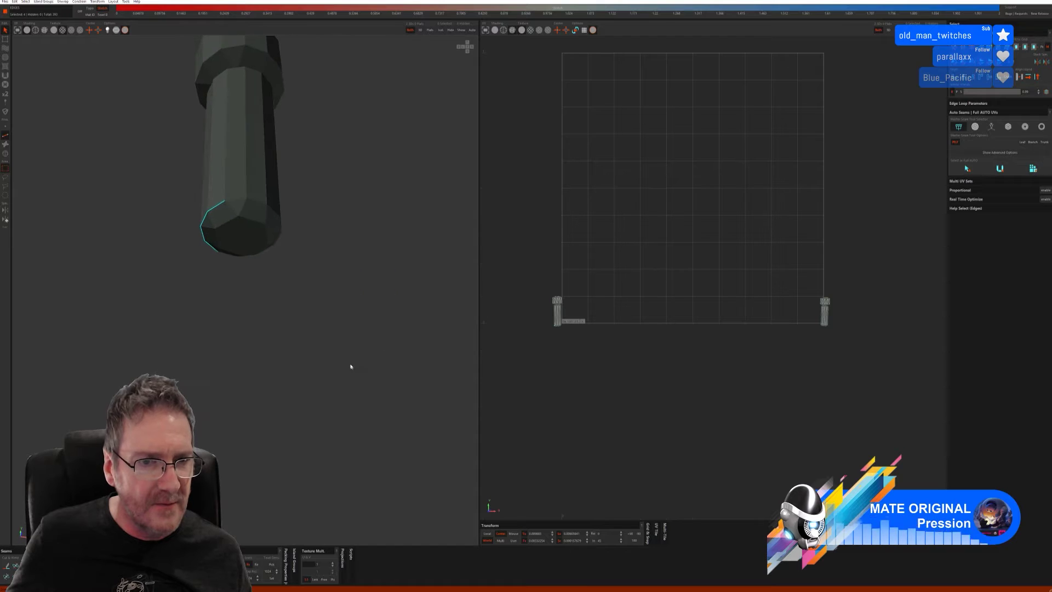
left_click_drag(359, 287, 263, 371, "alt")
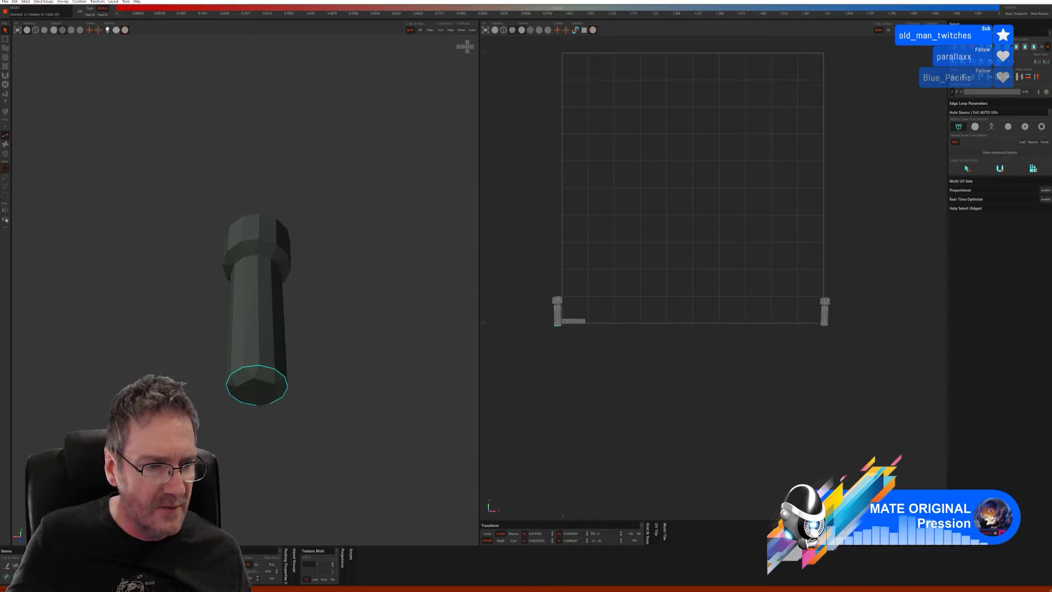
key("c")
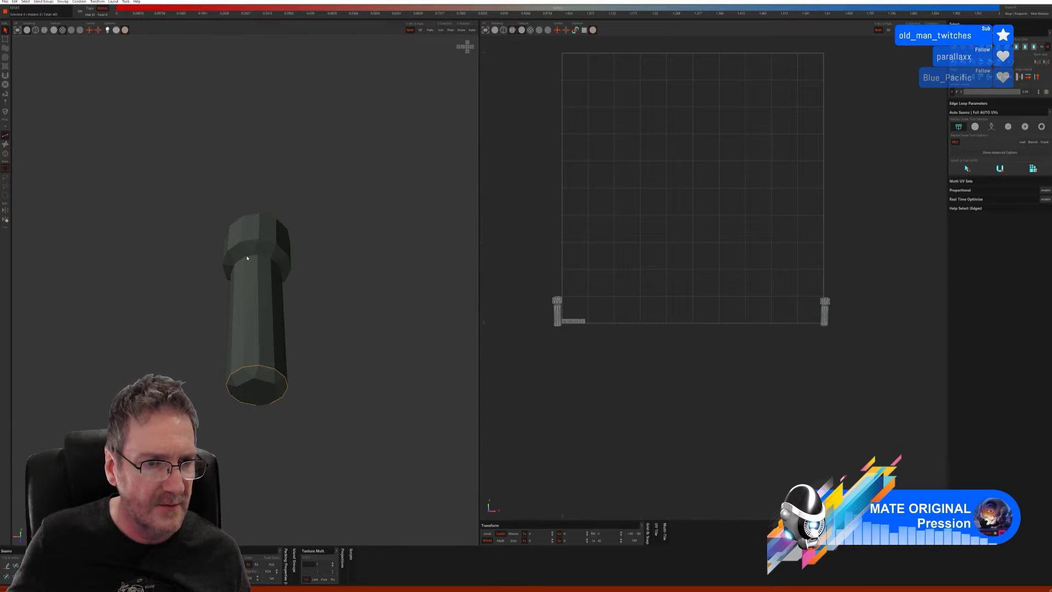
Step: Cut the edge loop at the top of the shaft below the head, plus one lengthwise edge joining it to the lower loop
left_click(248, 257)
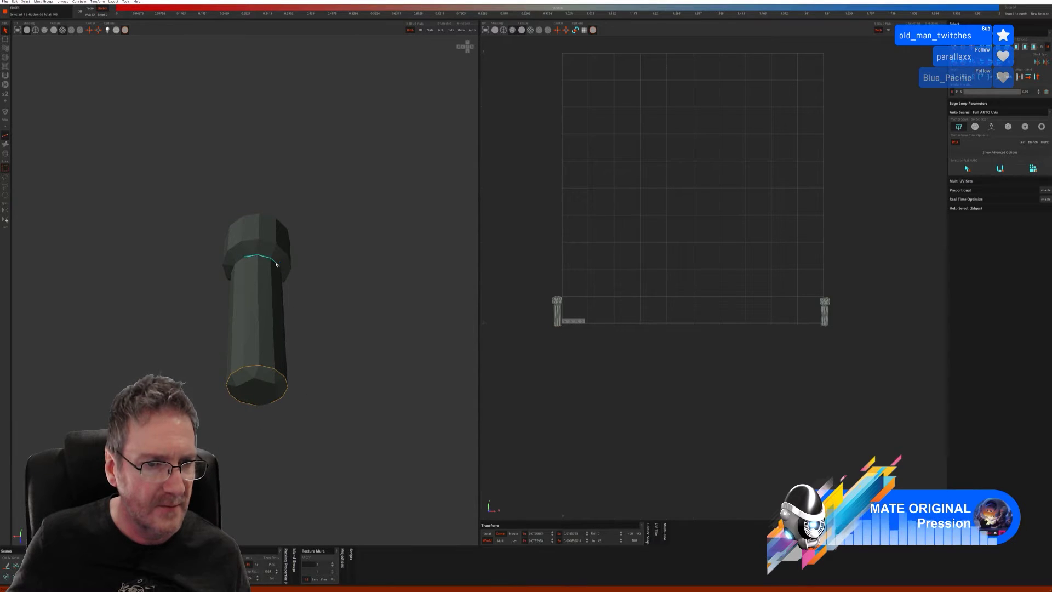
left_click_drag(276, 264, 282, 324, "alt")
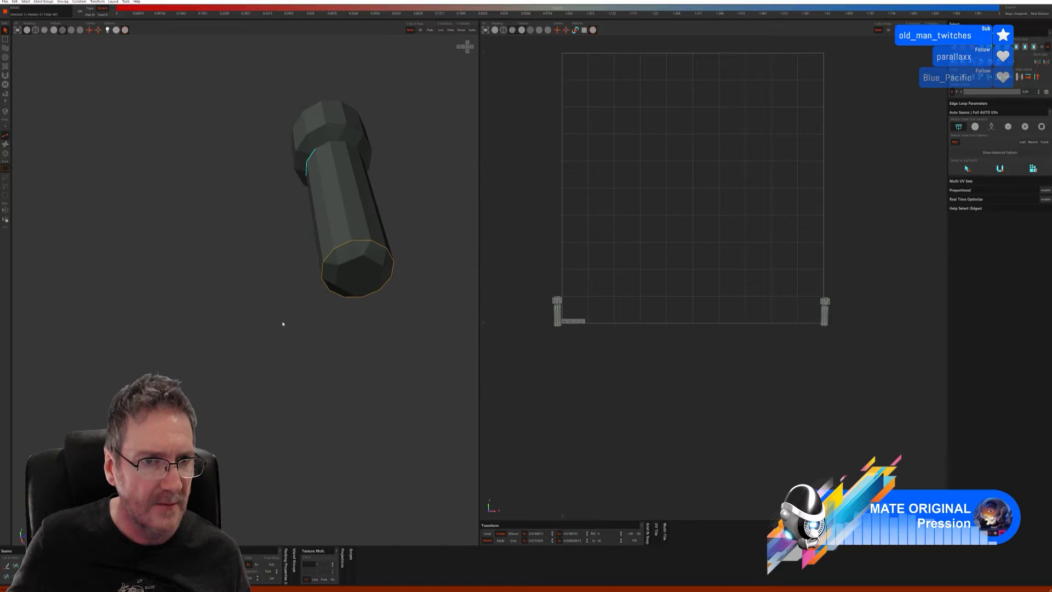
left_click(351, 147)
left_click_drag(387, 169, 315, 242, "alt")
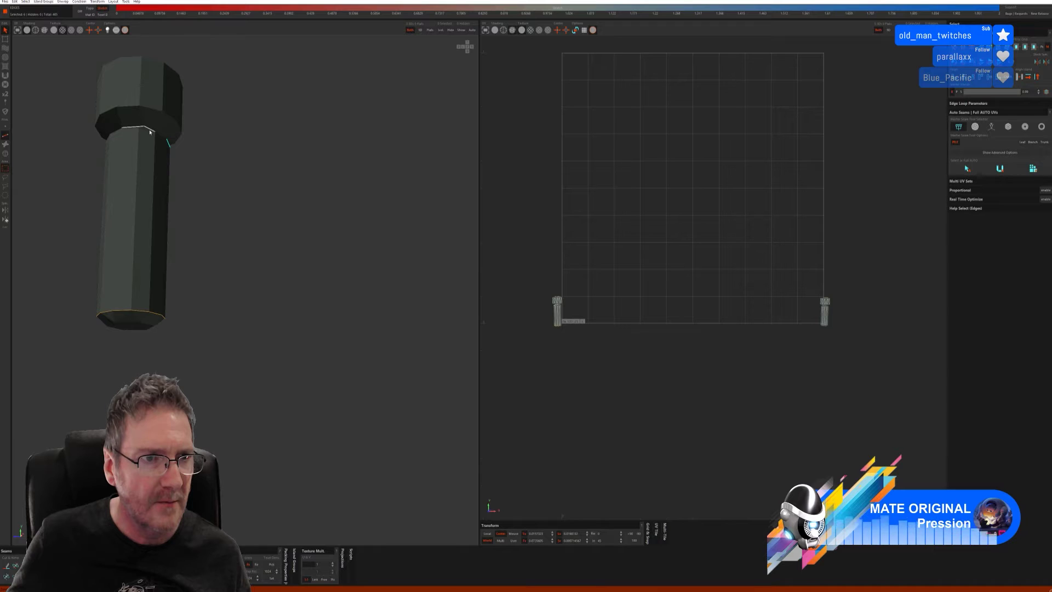
left_click_drag(207, 187, 254, 193, "alt")
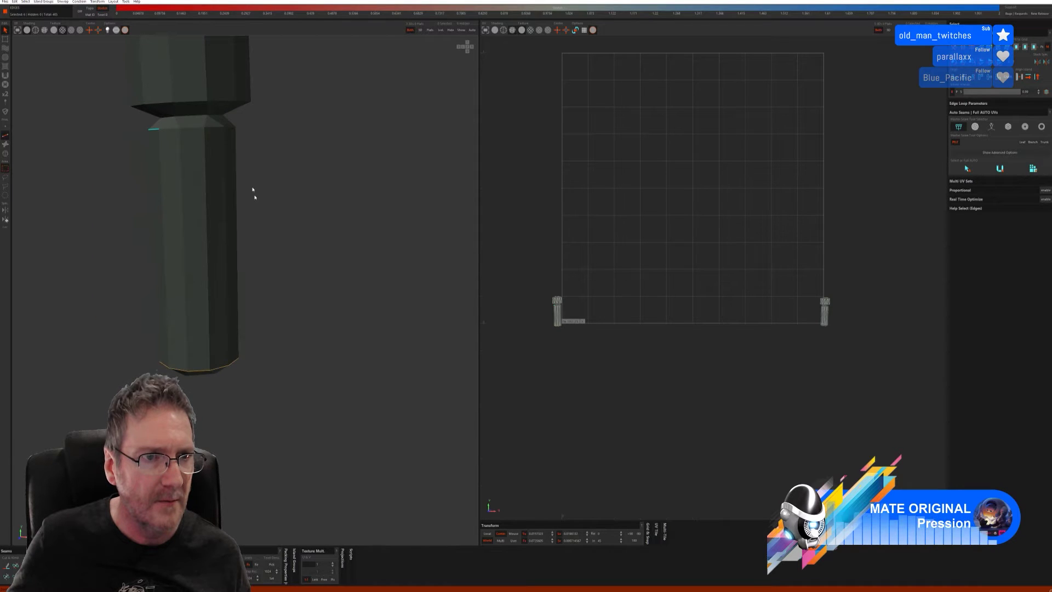
left_click(219, 133)
left_click_drag(221, 132, 209, 176, "alt")
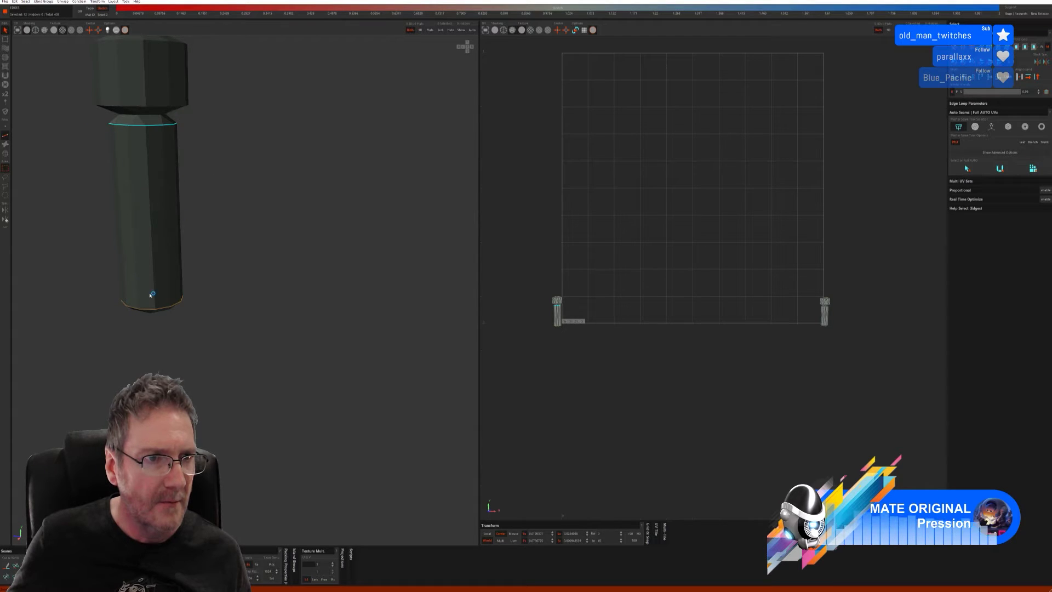
left_click(235, 307)
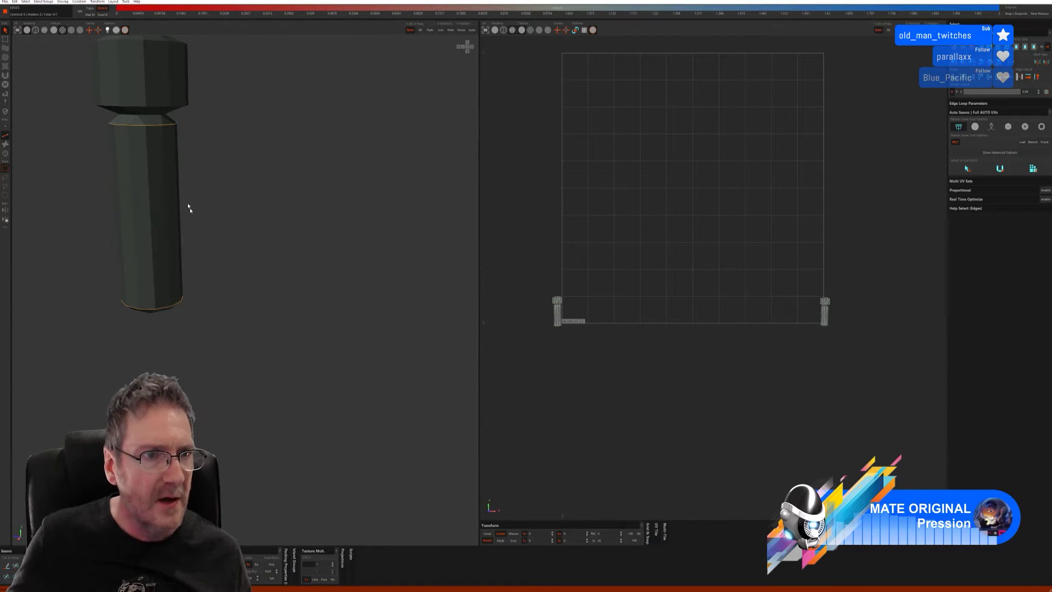
left_click(154, 165)
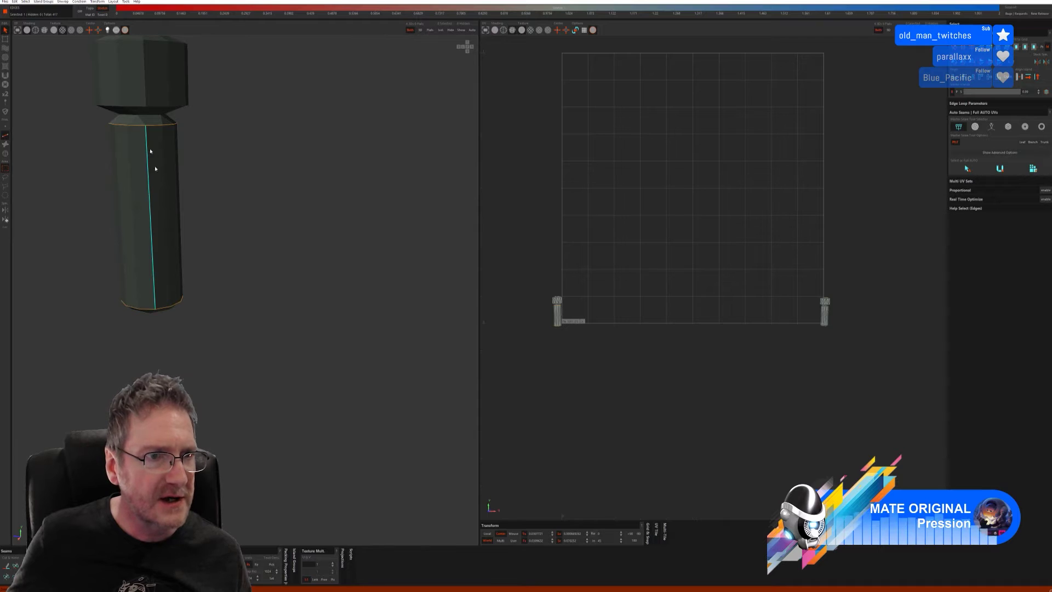
left_click(9, 567)
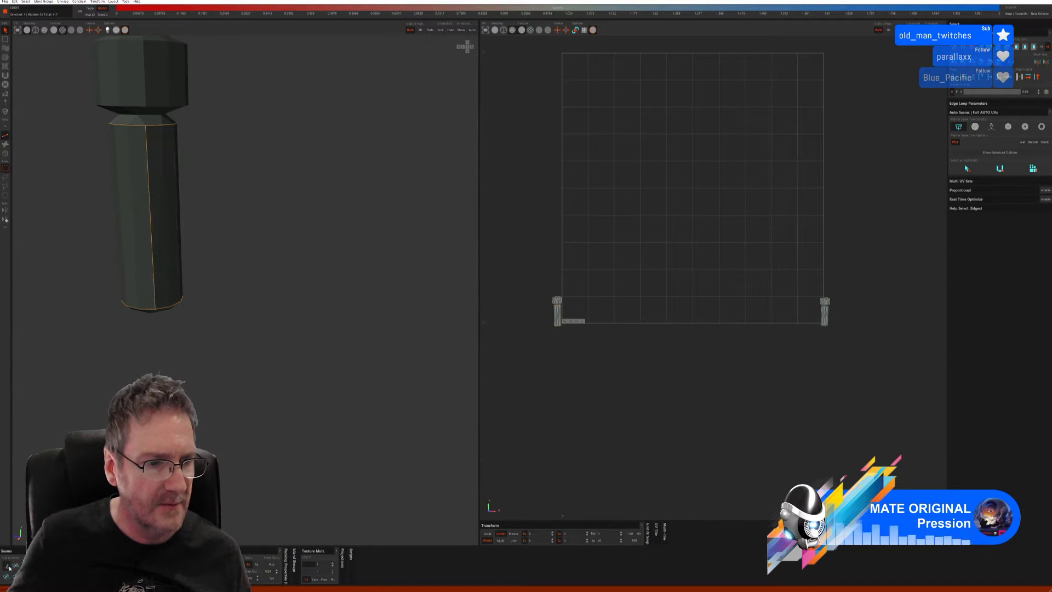
Step: Cut the outer edge loop around the top of the bolt's head, where the side wall meets the chamfer
key("f")
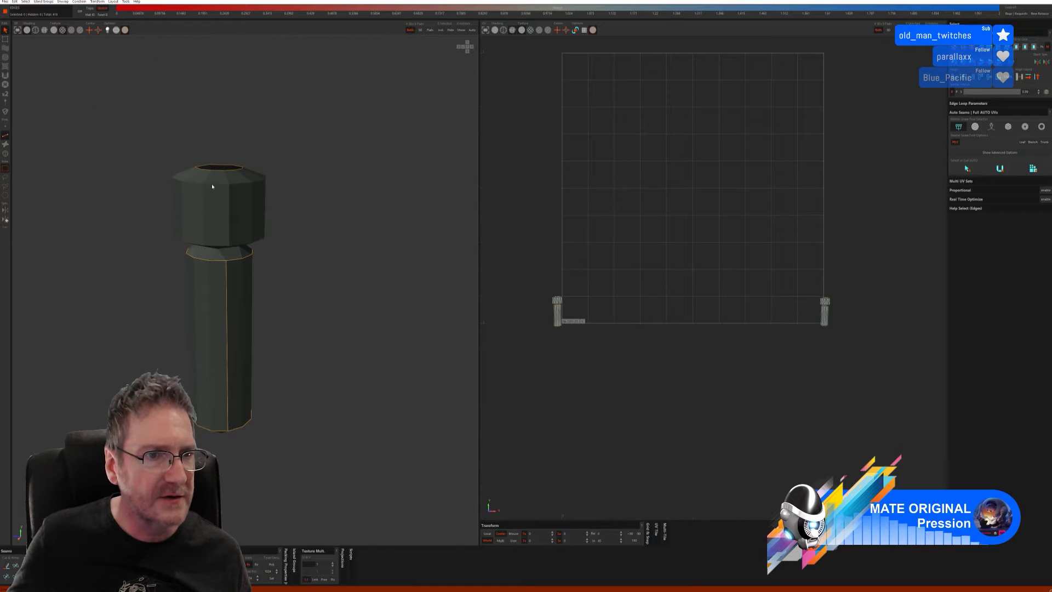
left_click(212, 185)
left_click_drag(305, 228, 278, 204, "alt")
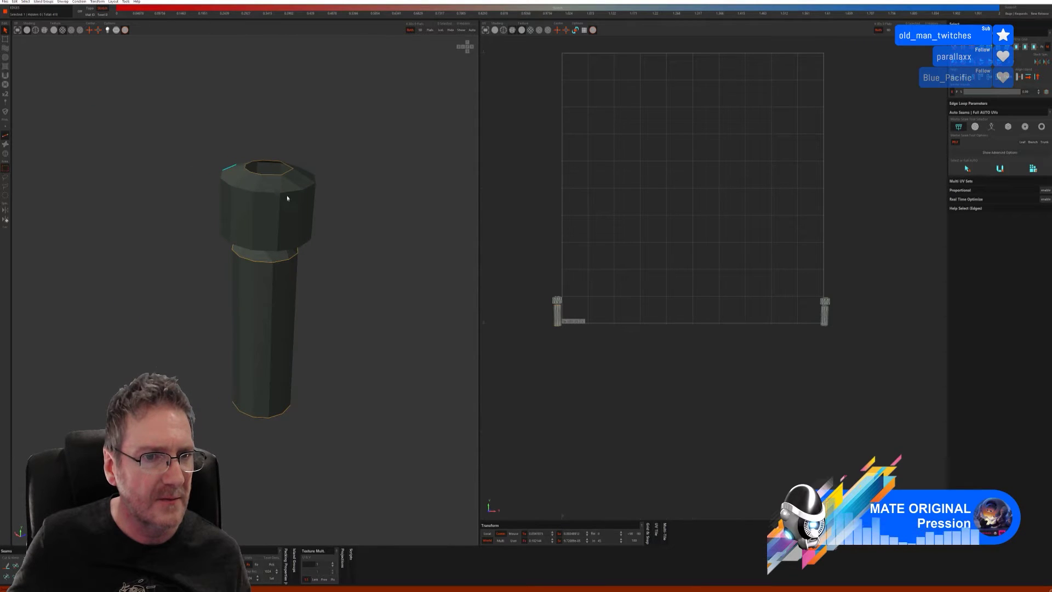
double_click(306, 195)
left_click_drag(353, 230, 275, 228, "alt")
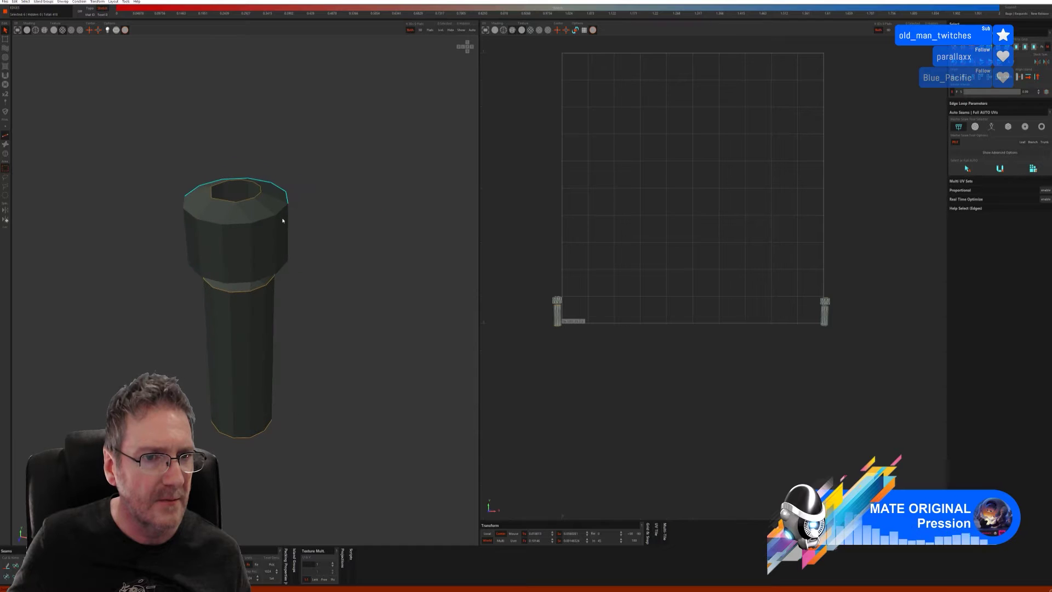
double_click(258, 223, "shift")
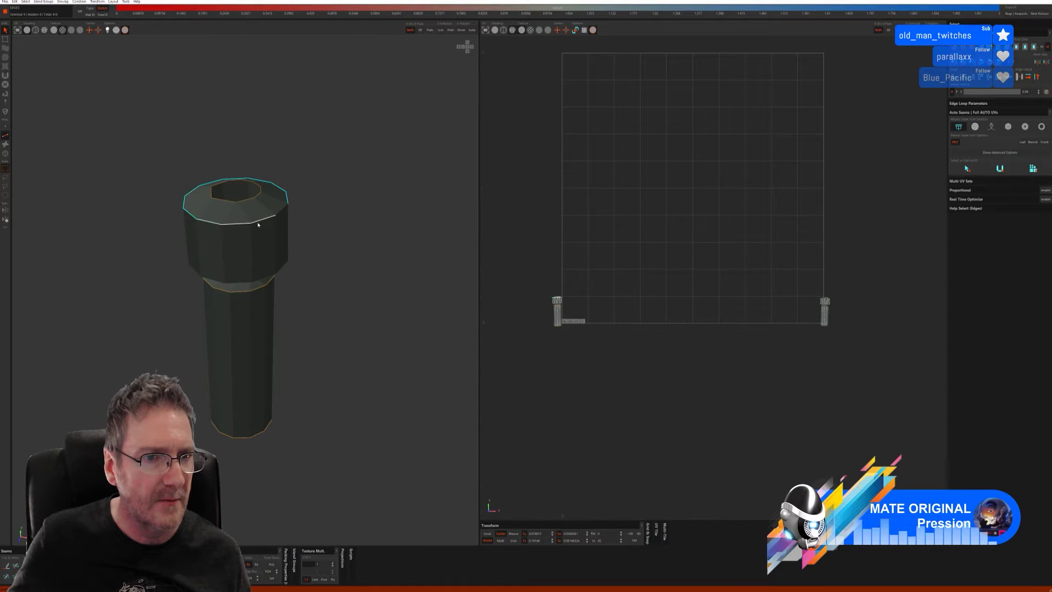
double_click(279, 213, "shift")
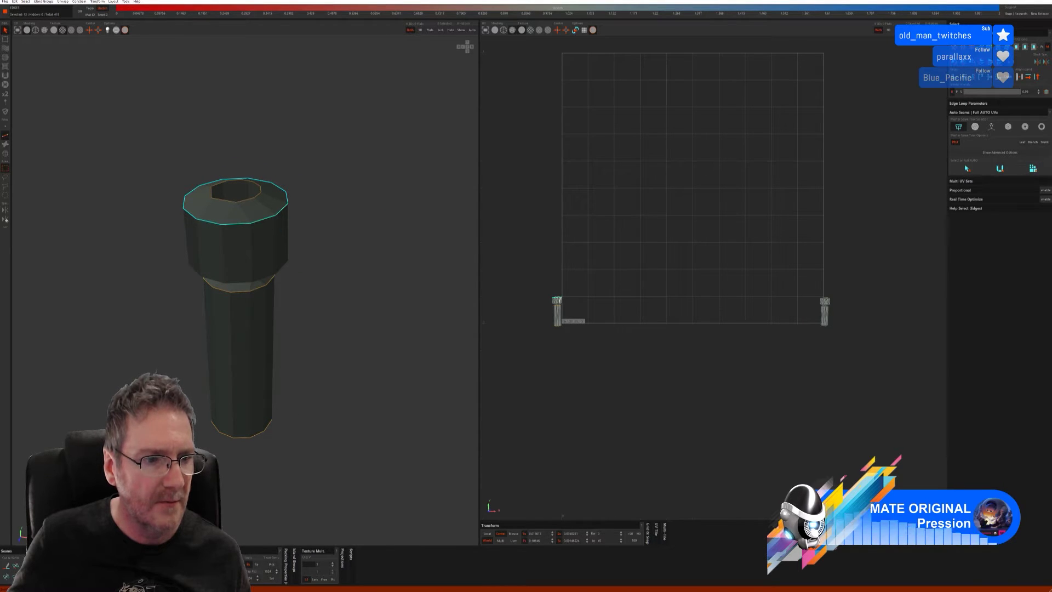
left_click(8, 564)
Step: Cut the edge loop around the lower rim of the bolt's head, where the side wall meets the underside
middle_click_drag(296, 364, 227, 200)
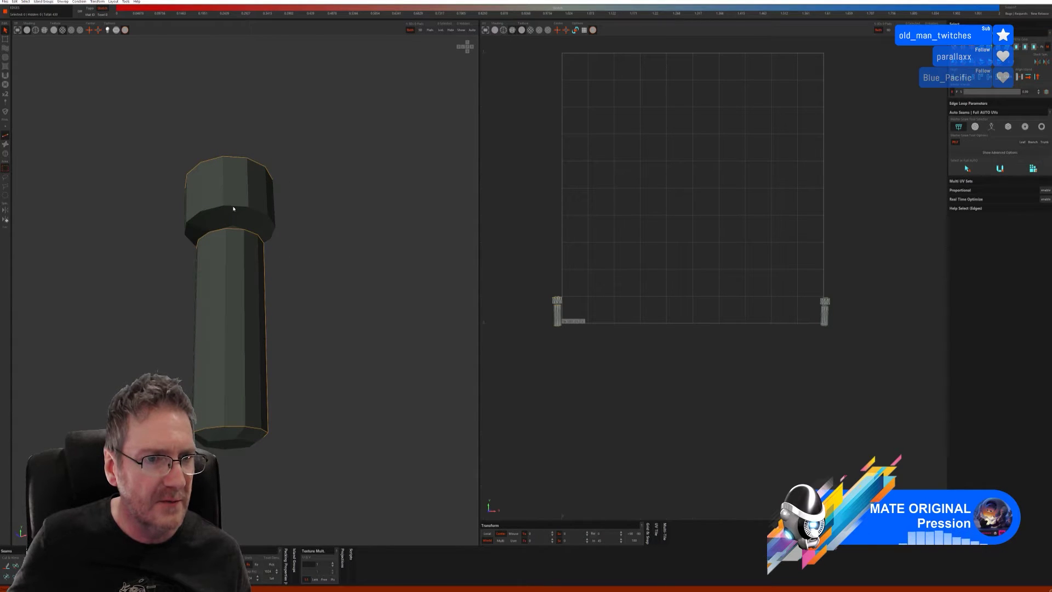
middle_click_drag(307, 242, 241, 234)
left_click(236, 236)
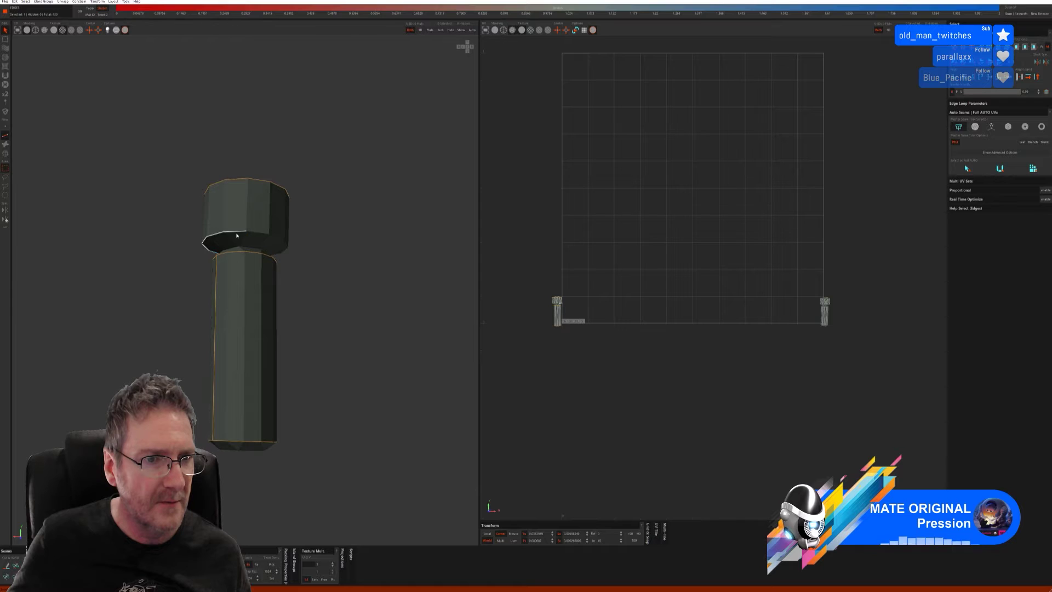
middle_click_drag(287, 289, 264, 255)
left_click(307, 271)
left_click(260, 234)
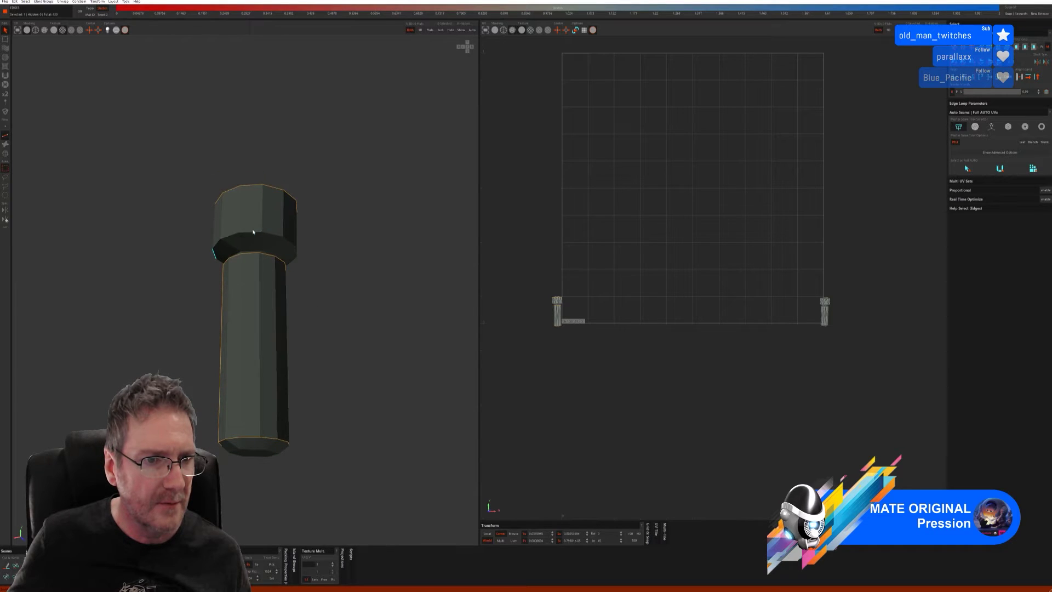
middle_click_drag(349, 293, 261, 289)
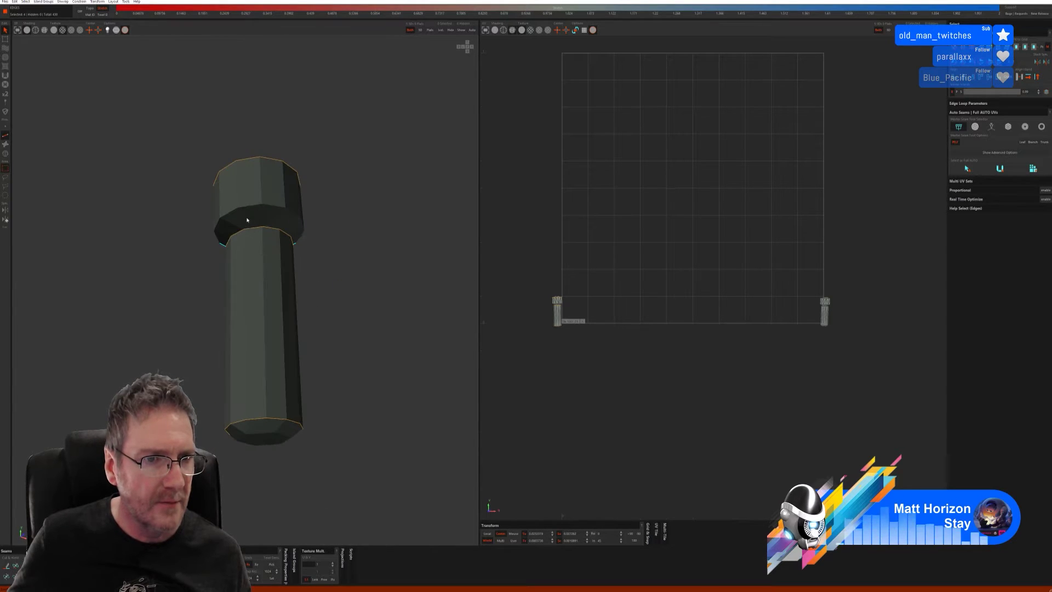
middle_click_drag(267, 214, 298, 249)
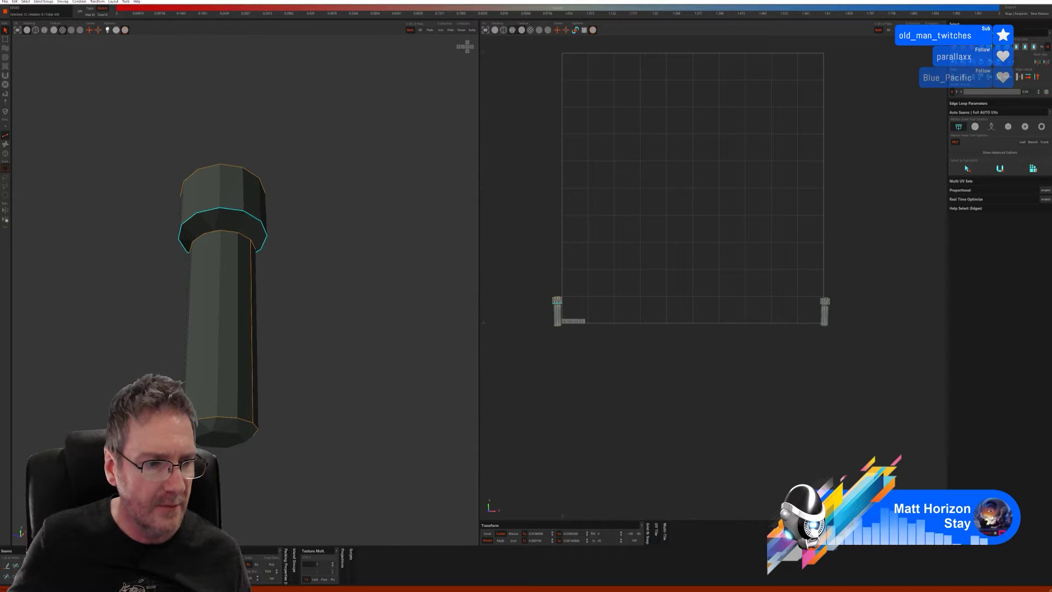
left_click(5, 568)
Step: Cut one vertical edge on the head's side wall, joining its upper and lower rim seams
middle_click_drag(274, 273, 220, 297)
left_click(230, 241)
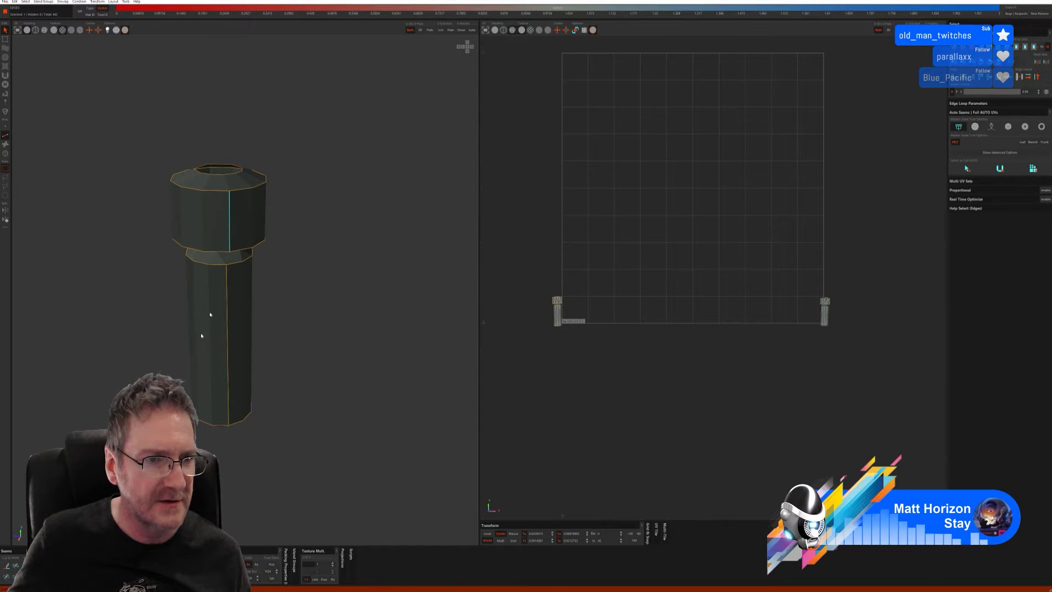
left_click(8, 566)
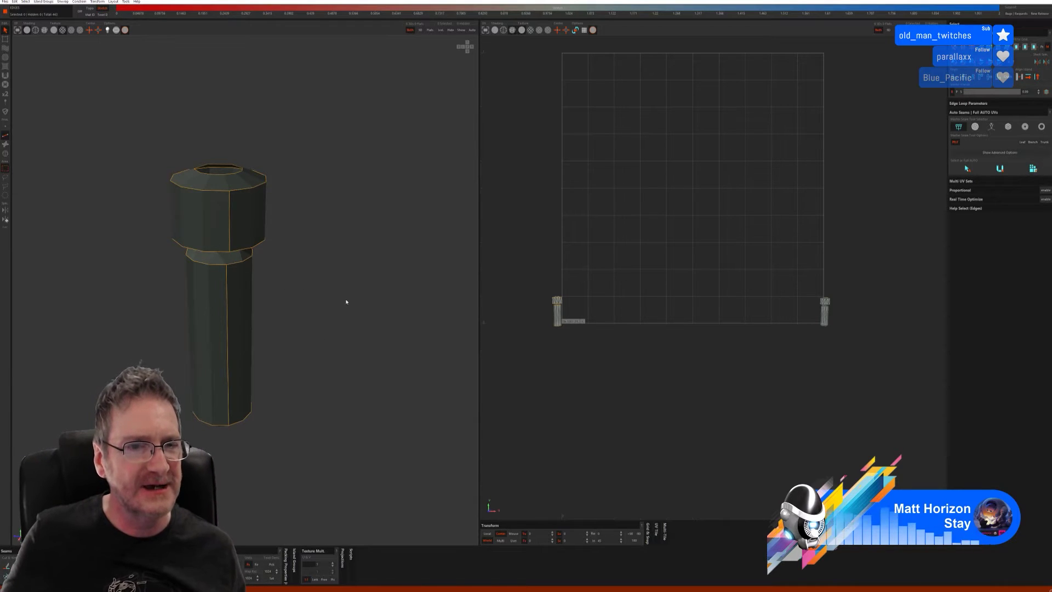
Step: Cut the narrow neck edge loop between the underside of the head and the chamfer at the top of the shaft
middle_click_drag(345, 301, 329, 282)
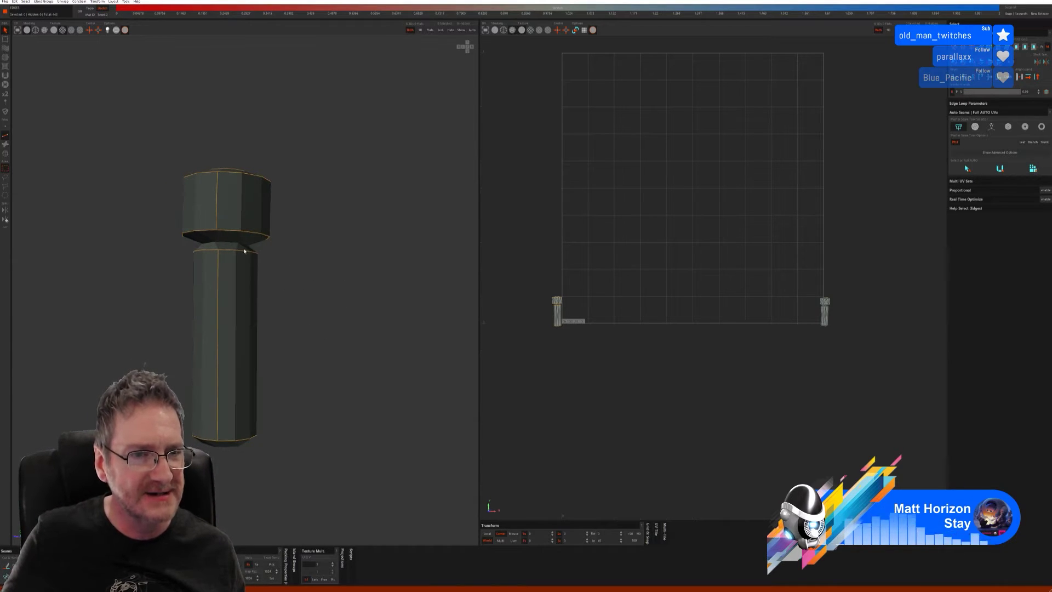
middle_click_drag(312, 291, 216, 291)
left_click(267, 255)
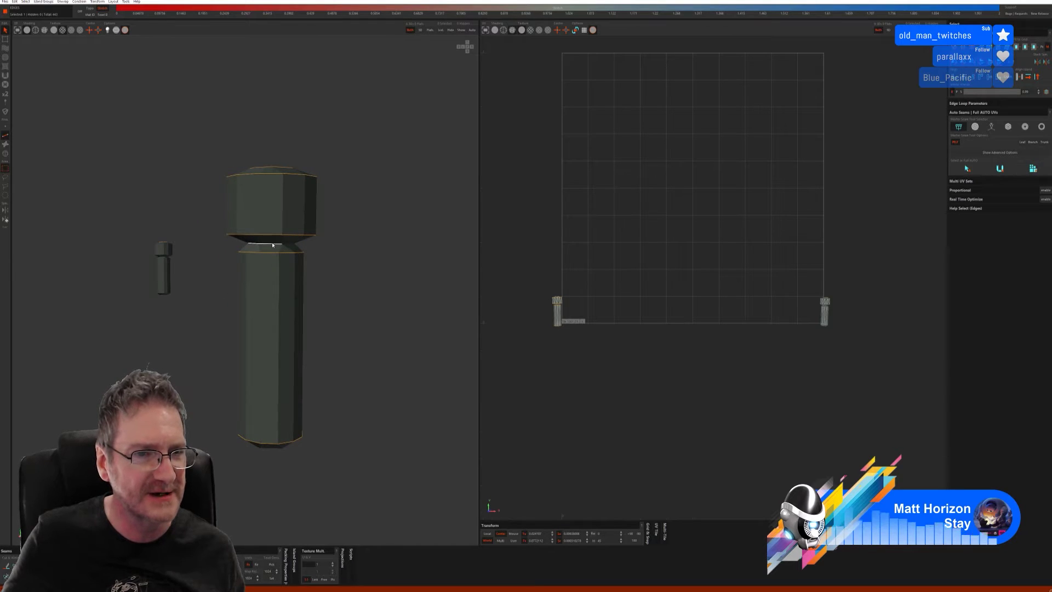
mouse_move(267, 255)
middle_mouse_down()
mouse_move(331, 266)
mouse_move(284, 263)
middle_mouse_up()
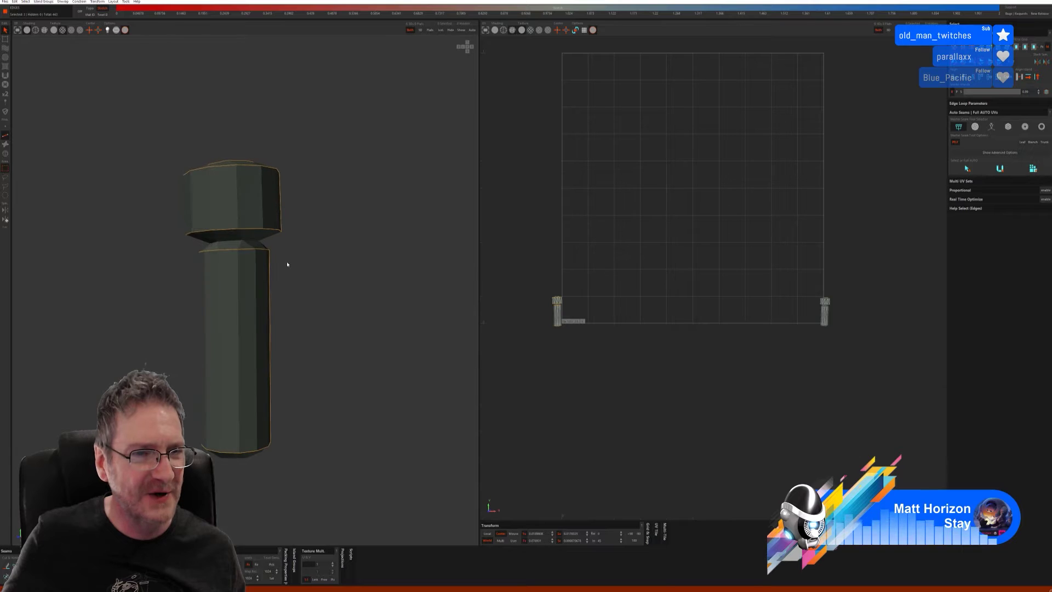
left_click(240, 246)
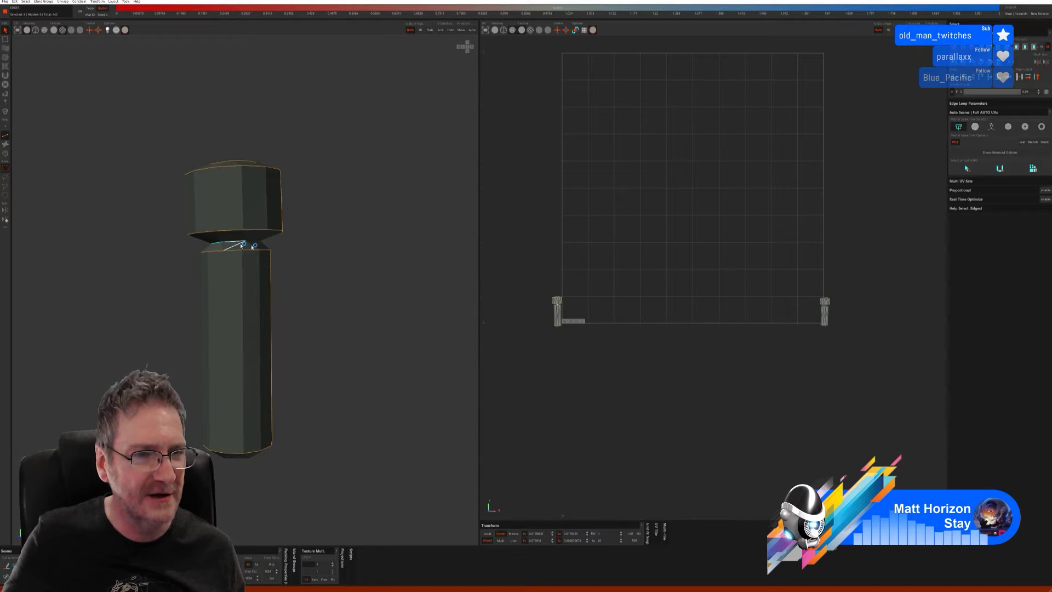
middle_click_drag(240, 246, 220, 258)
left_click(219, 257)
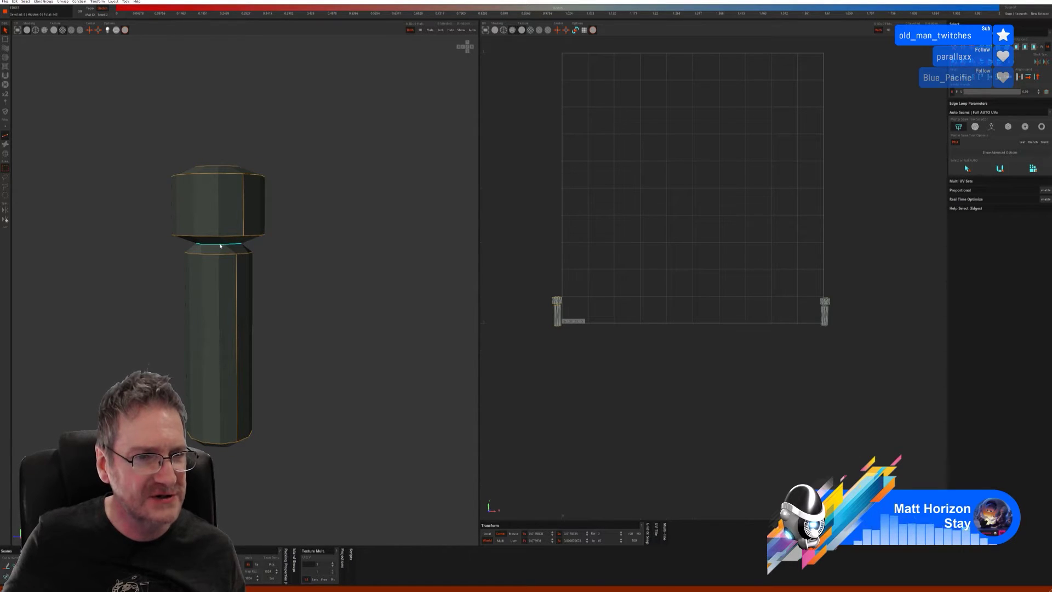
left_click(7, 570)
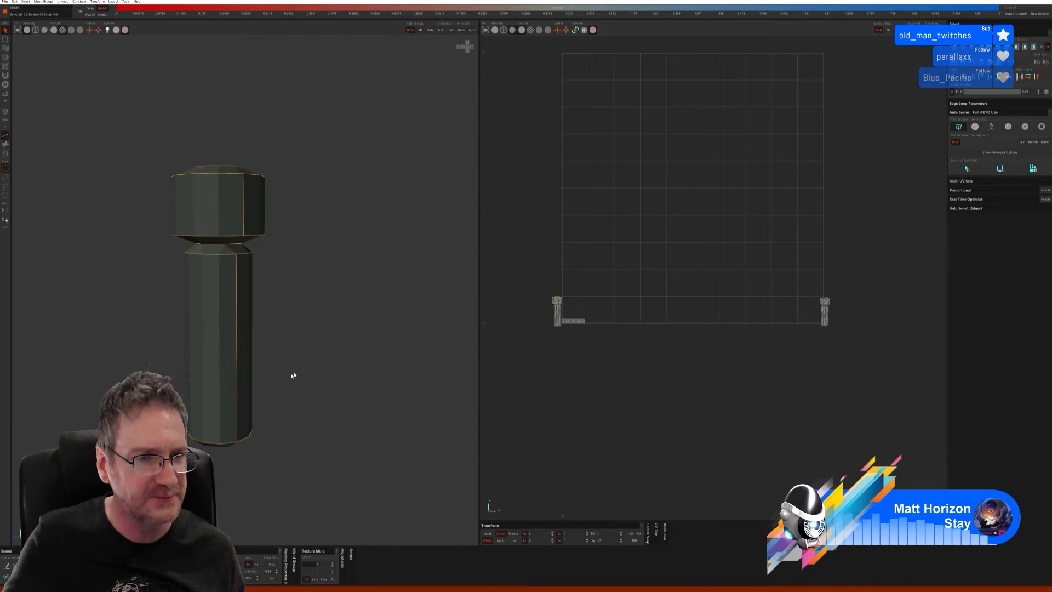
Step: On the second, uncut bolt, cut the edge loop around the lower end of the shaft above the chamfered tip
middle_click_drag(291, 374, 201, 429)
scroll(294, 357, "down", 5)
scroll(238, 369, "down", 3)
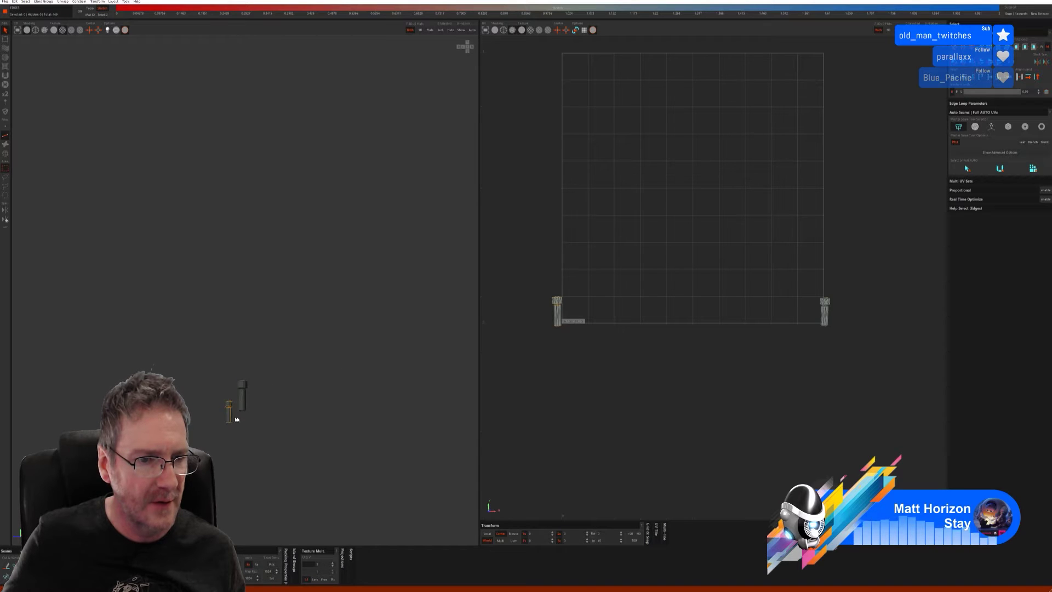
scroll(366, 400, "up", 5)
middle_click_drag(366, 400, 282, 343)
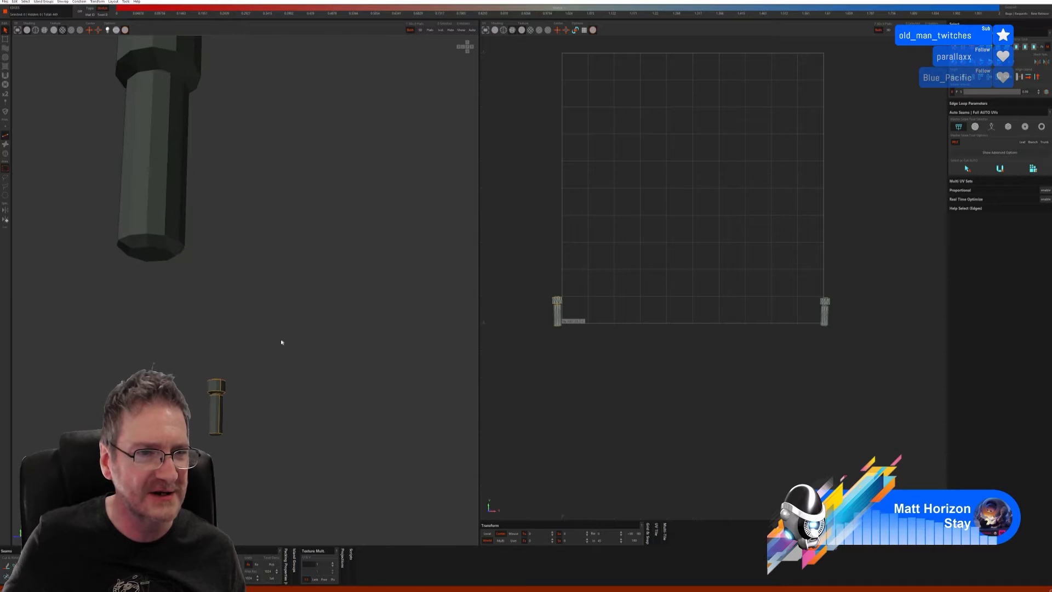
left_click(156, 235)
middle_click_drag(263, 287, 217, 277)
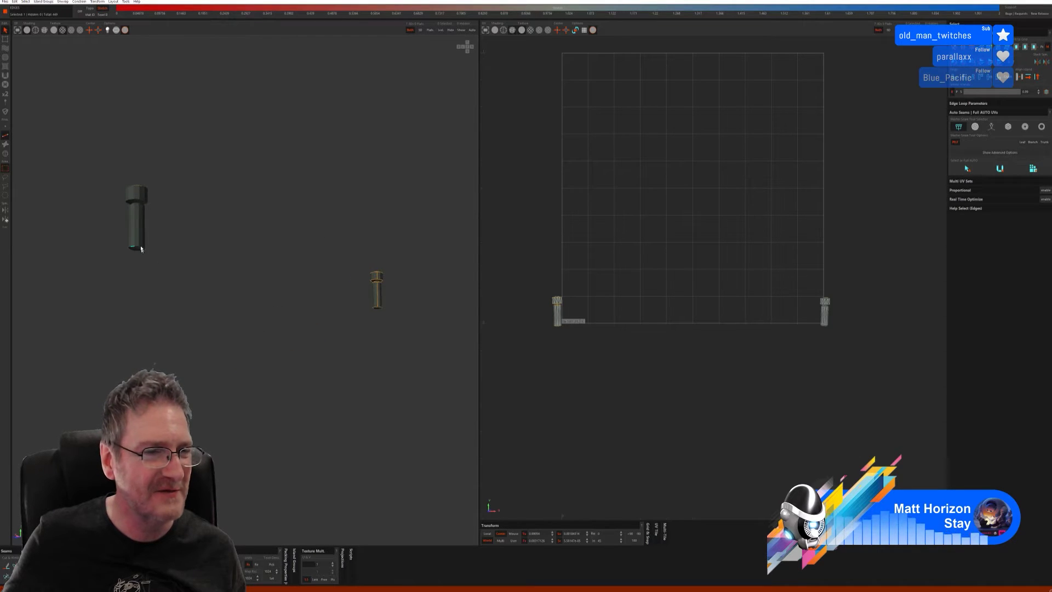
scroll(141, 248, "up", 6)
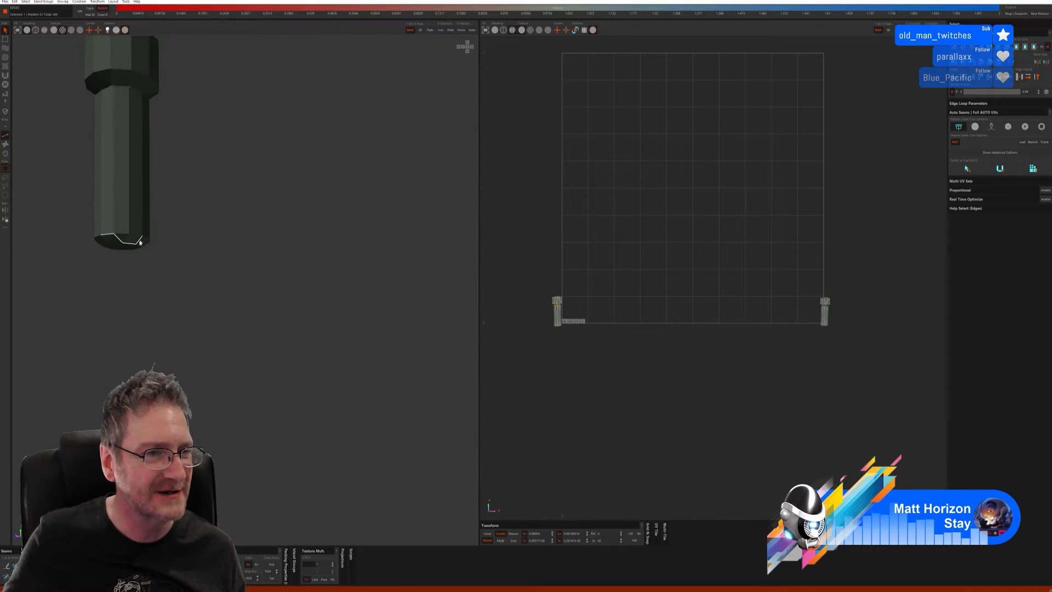
middle_click_drag(168, 275, 103, 286)
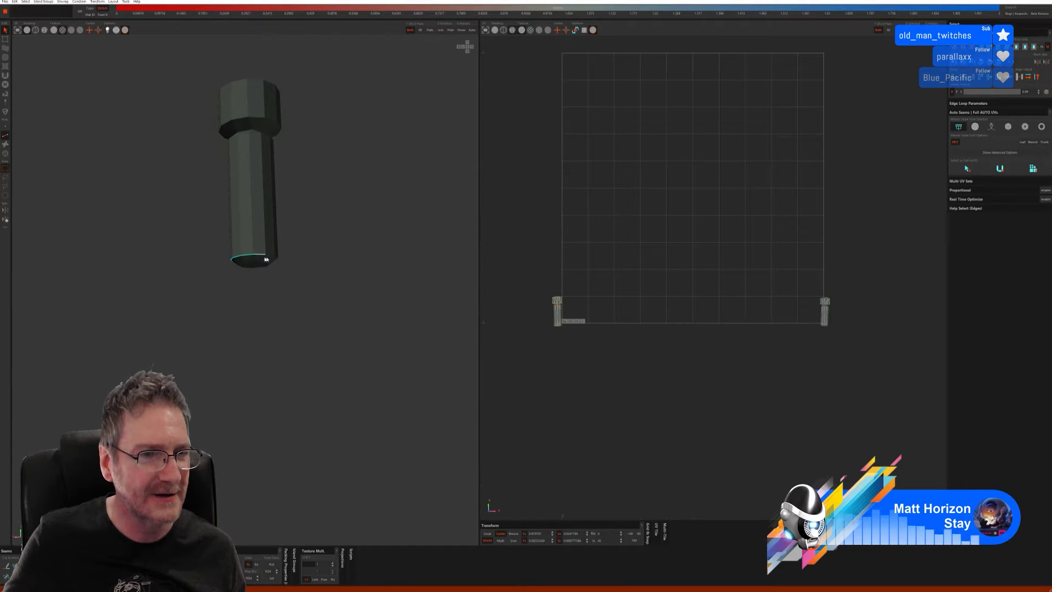
middle_click_drag(261, 257, 258, 301)
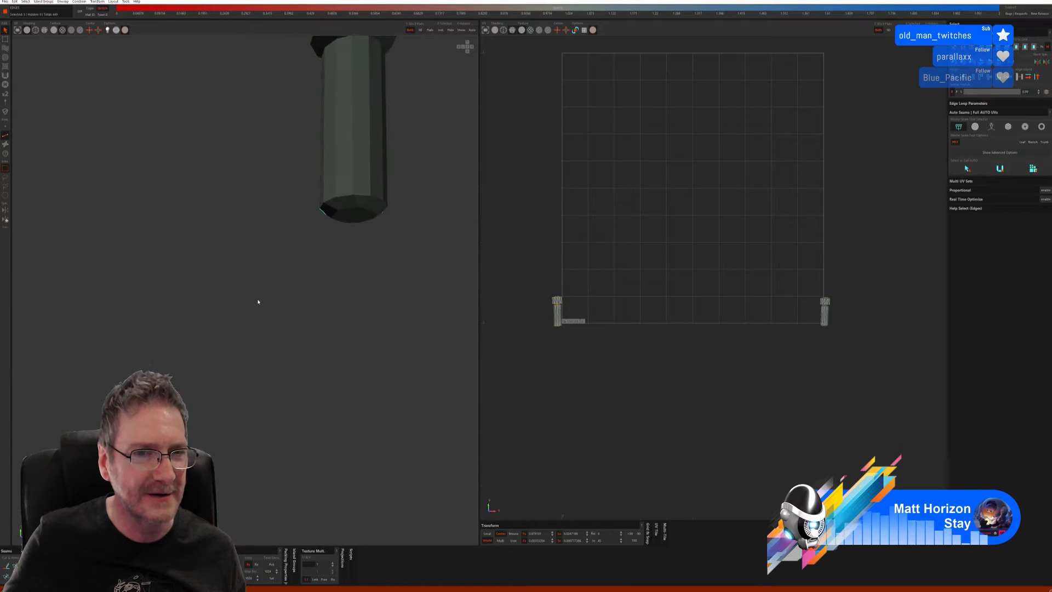
left_click(364, 200, "shift")
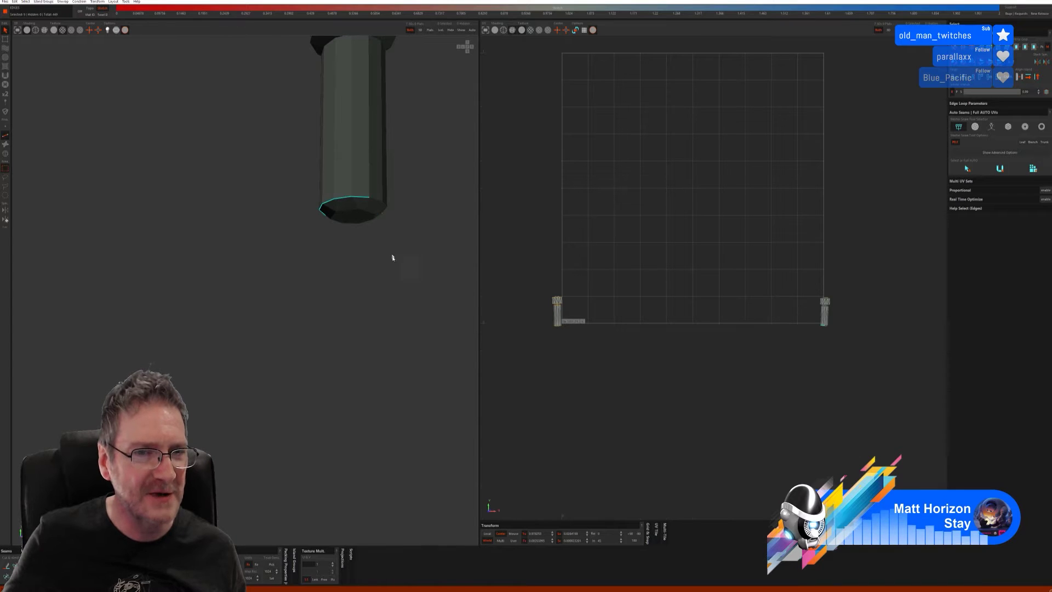
left_click_drag(392, 256, 345, 251, "alt")
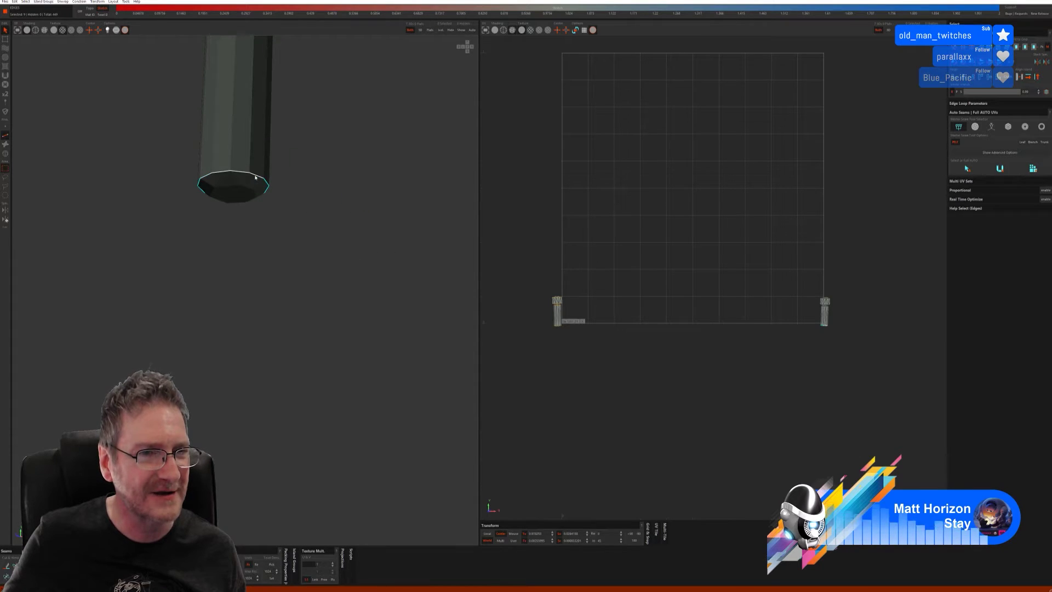
left_click(257, 177, "shift")
key("c")
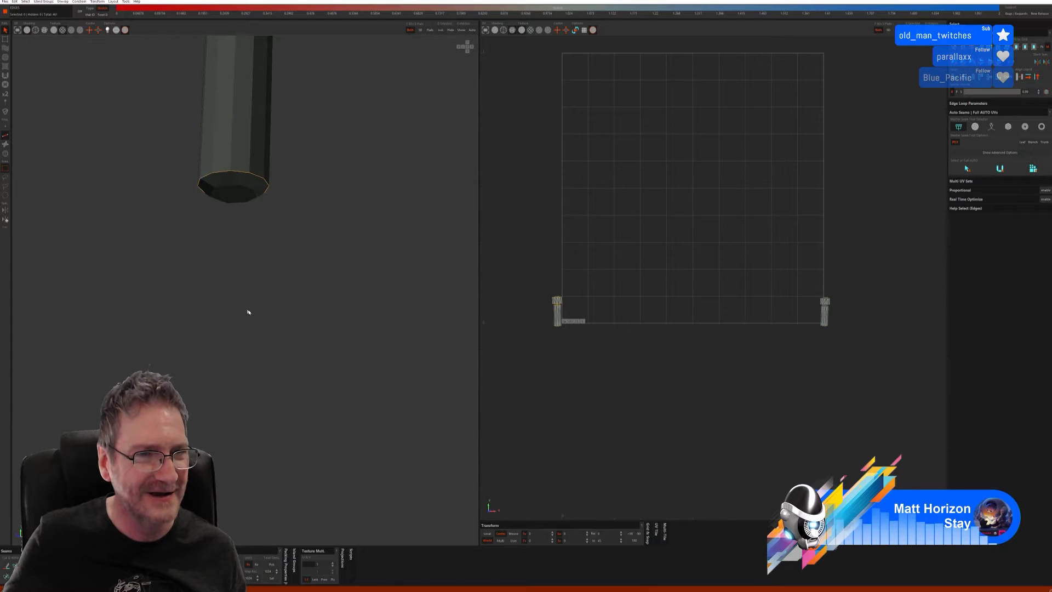
Step: Cut the edge loop around the top of the second bolt's shaft, just below the neck chamfer
left_click_drag(230, 341, 249, 248, "alt")
right_click_drag(249, 249, 369, 211, "alt")
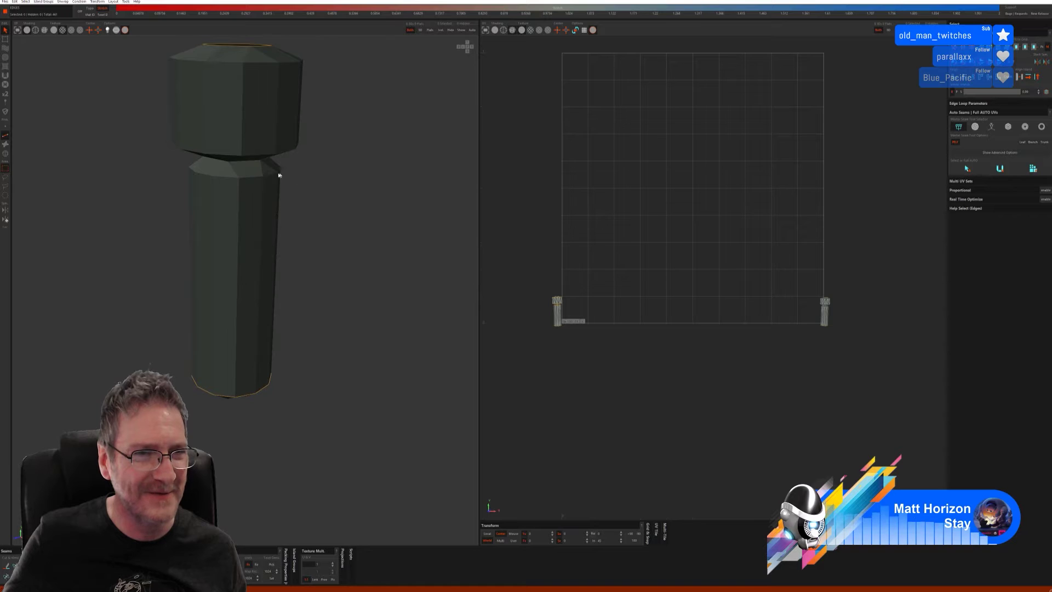
left_click(250, 176)
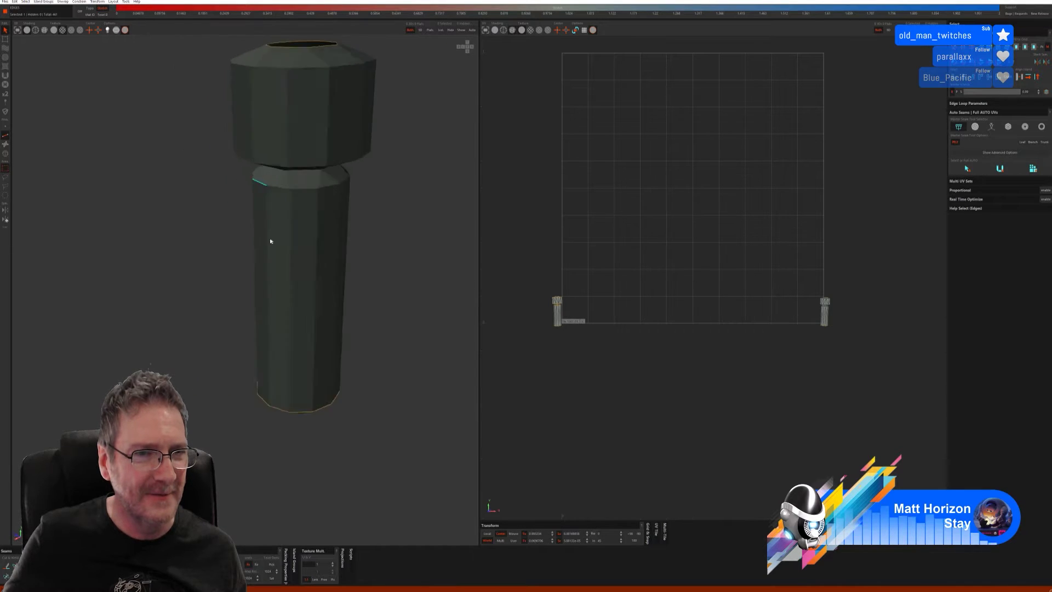
left_click(327, 199, "shift")
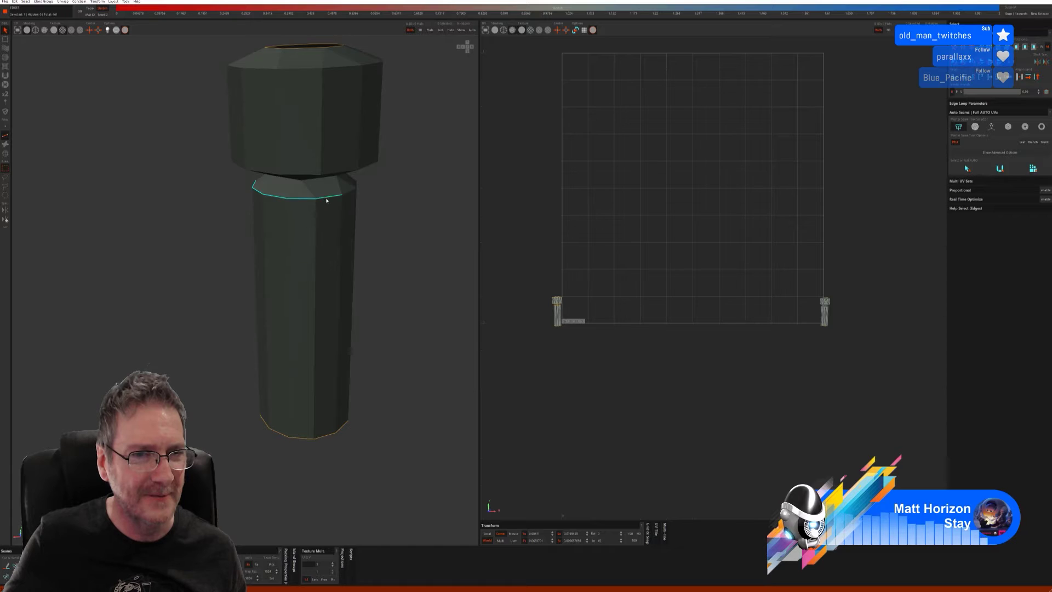
left_click_drag(371, 233, 285, 252, "alt")
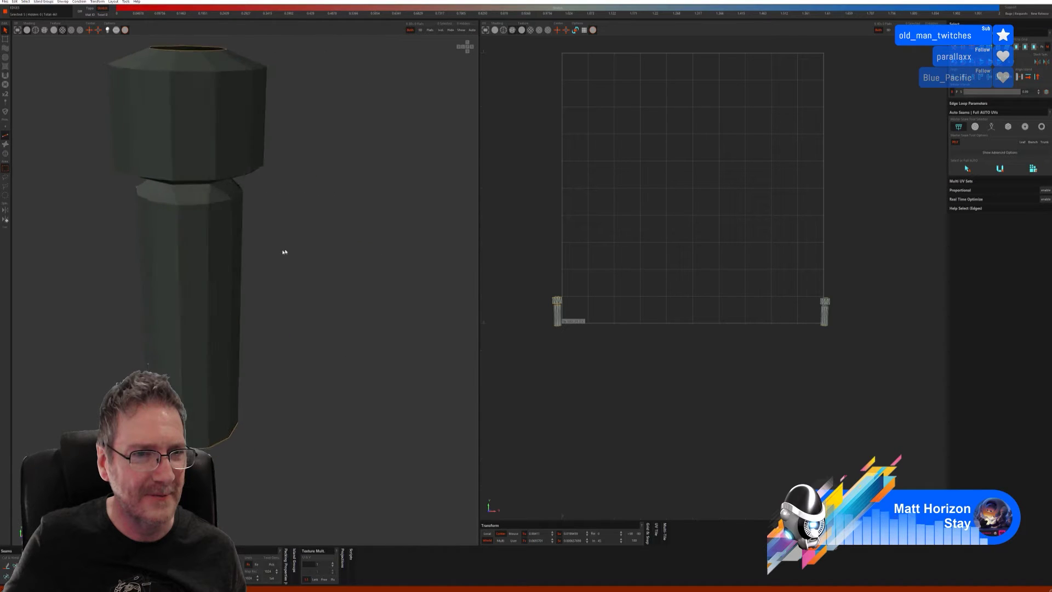
left_click(206, 199, "shift")
left_click_drag(254, 210, 258, 237, "alt")
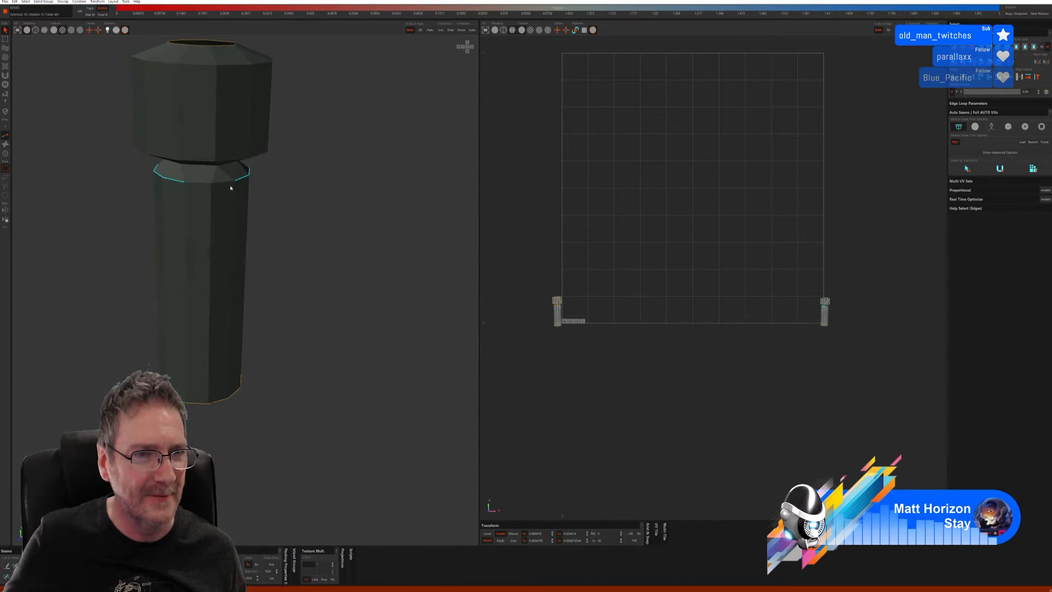
left_click(164, 263, "shift")
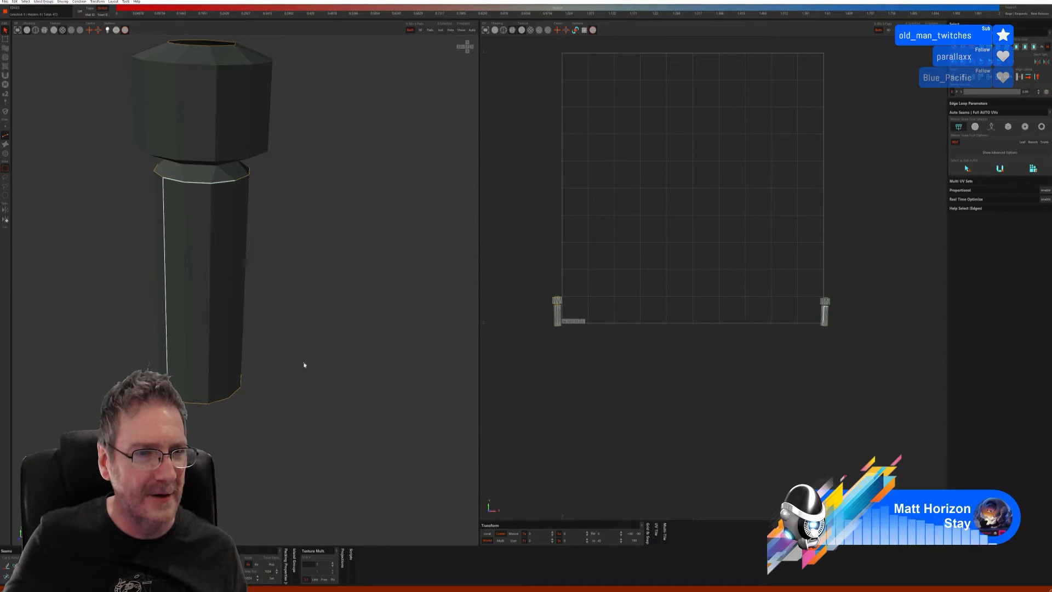
key("c")
Step: Cut one lengthwise edge along the second bolt's shaft, joining the upper and lower loop seams
left_click_drag(265, 385, 244, 336, "alt")
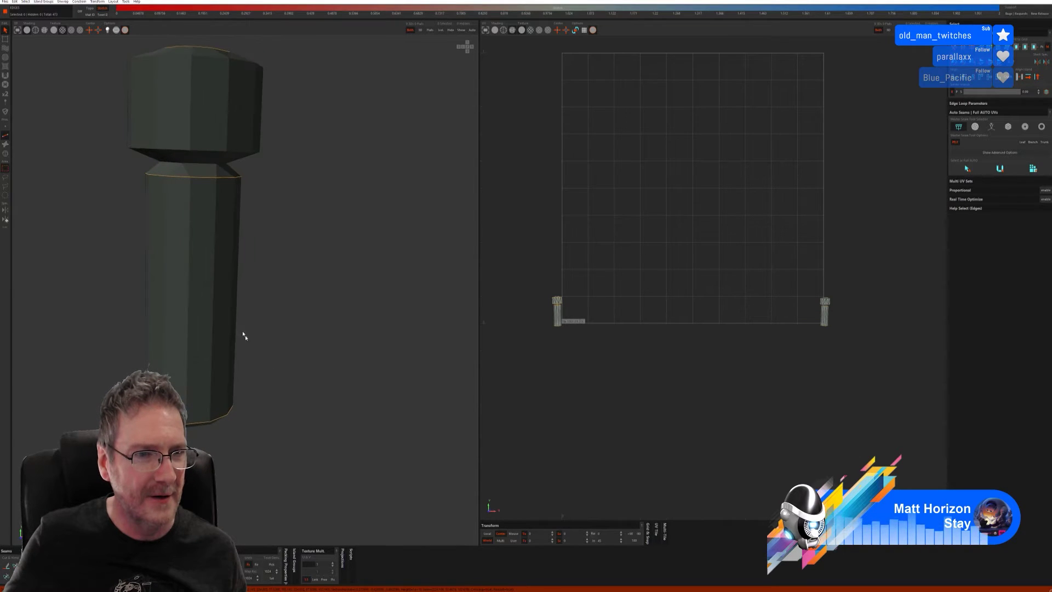
left_click(189, 276)
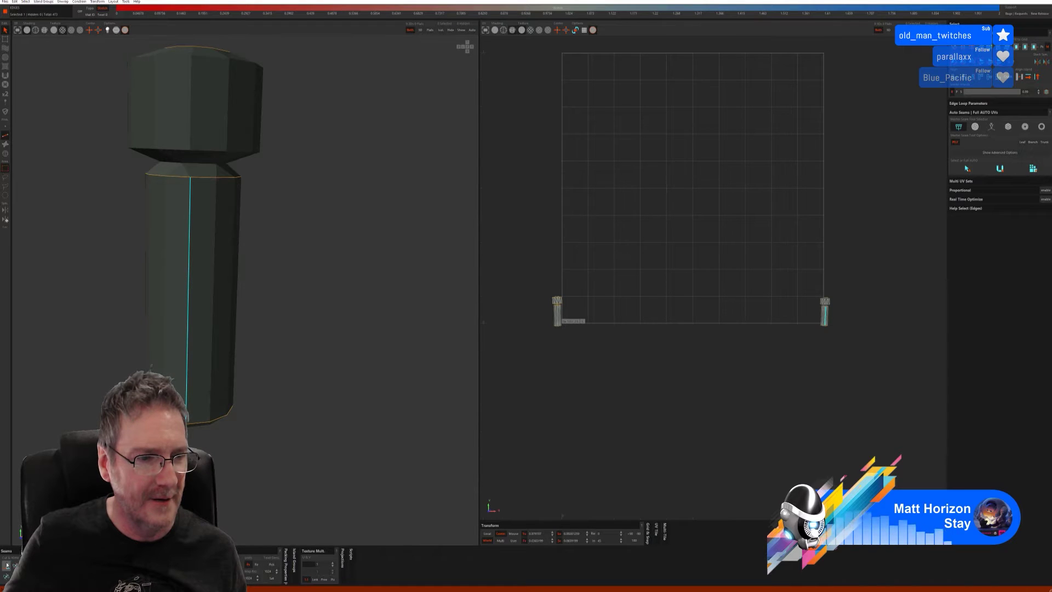
key("c")
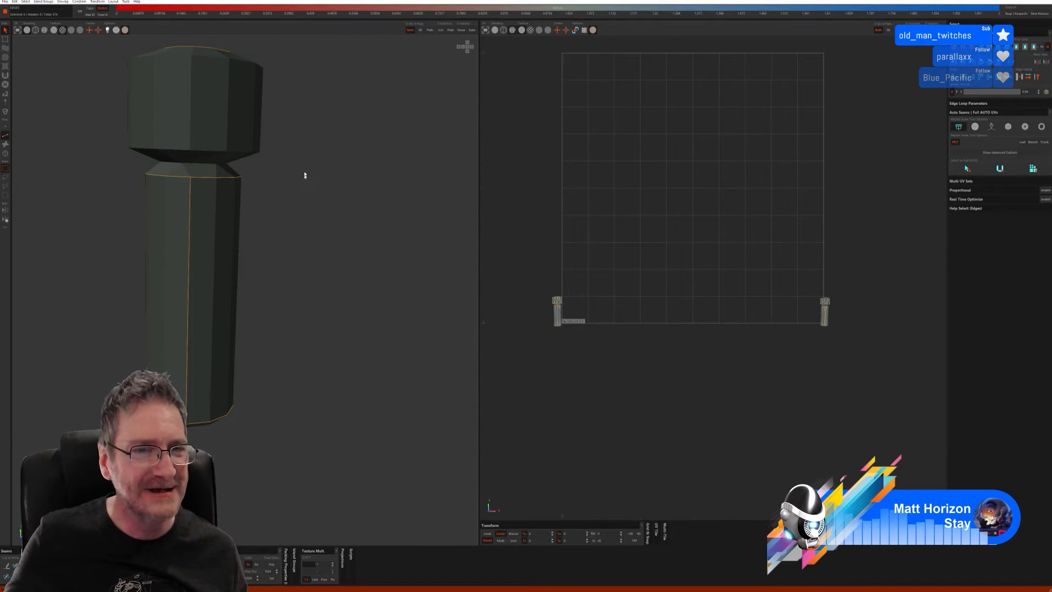
Step: Cut the edge loop around the bottom rim of the second bolt's head
middle_click_drag(305, 175, 283, 164)
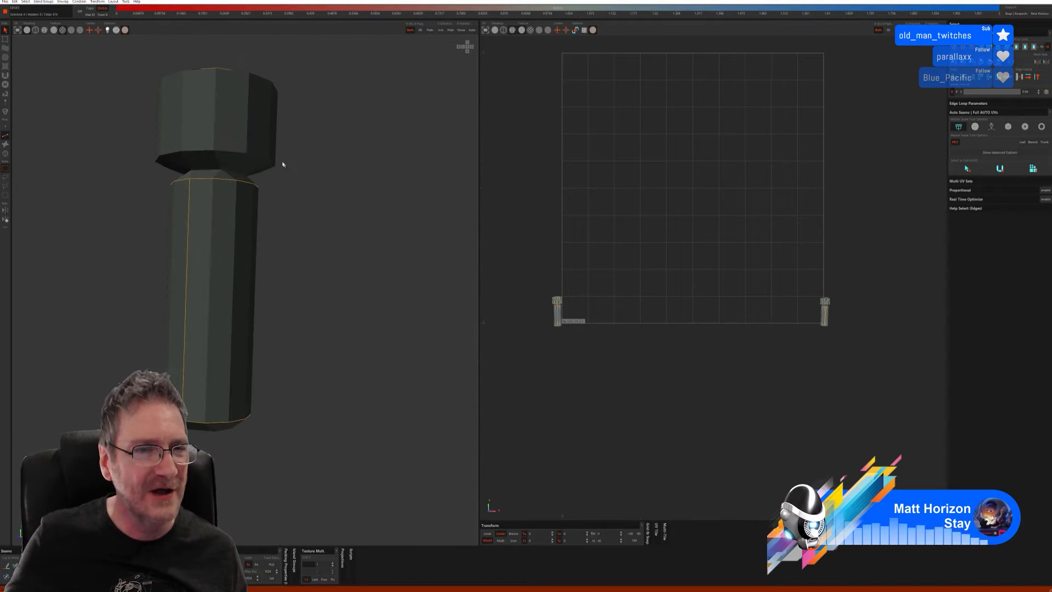
double_click(199, 153)
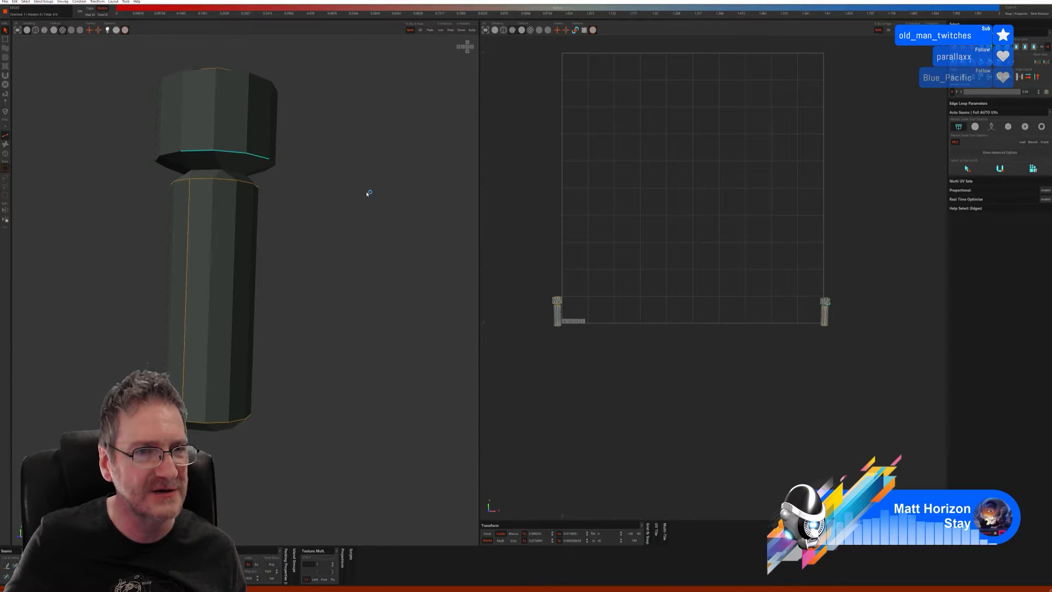
middle_click_drag(367, 193, 283, 200)
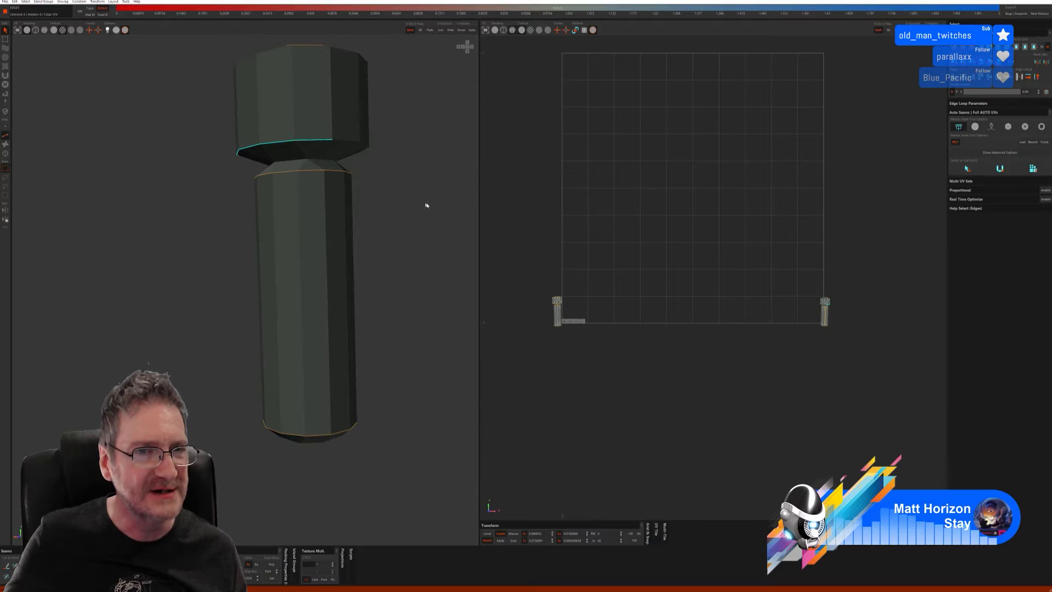
middle_click_drag(425, 205, 250, 189)
left_click(224, 134)
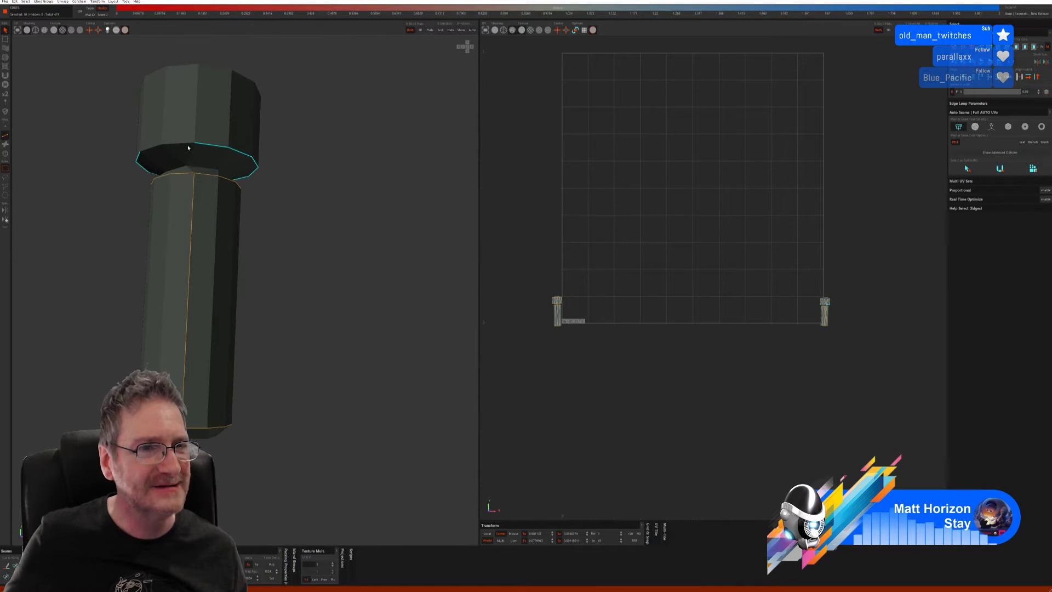
left_click(7, 566)
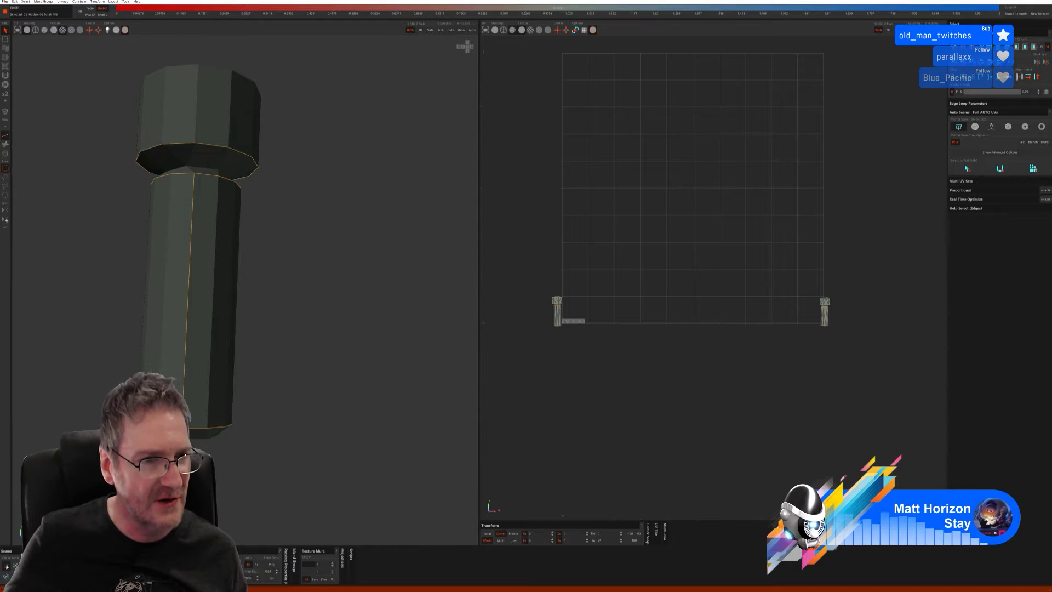
Step: Cut the edge loop around the top rim of the second bolt's head and one vertical edge down the head's side
middle_click_drag(228, 310, 237, 332)
left_click(208, 89)
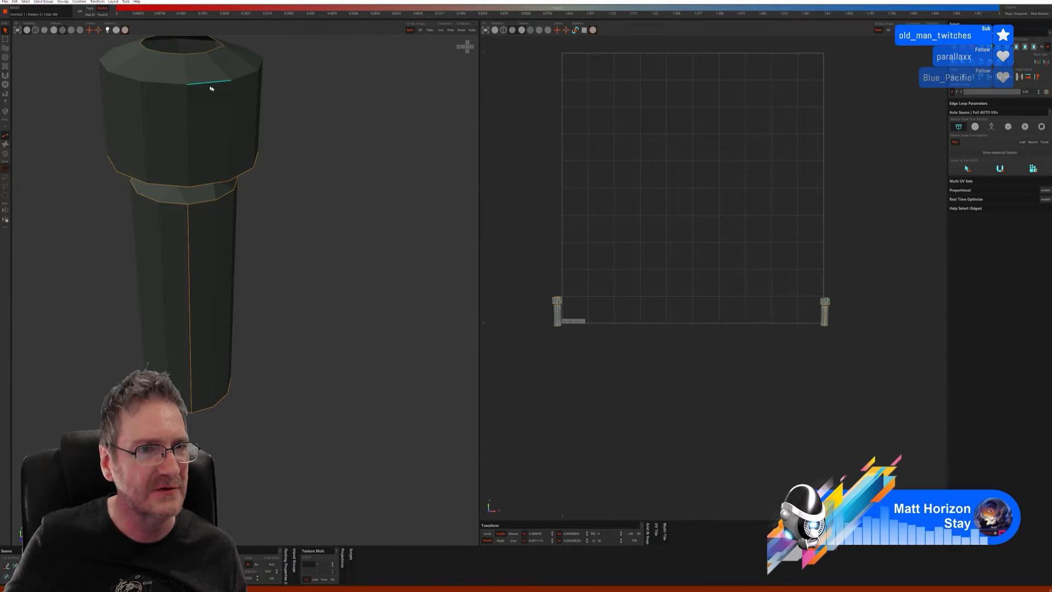
middle_click_drag(208, 89, 278, 91)
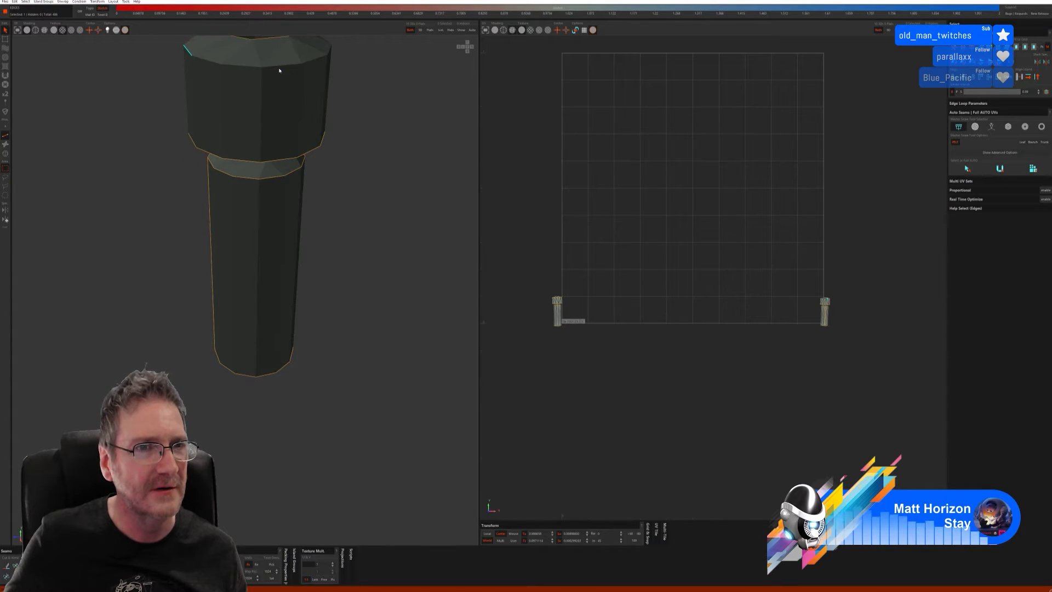
double_click(279, 70)
middle_click_drag(353, 165, 268, 235)
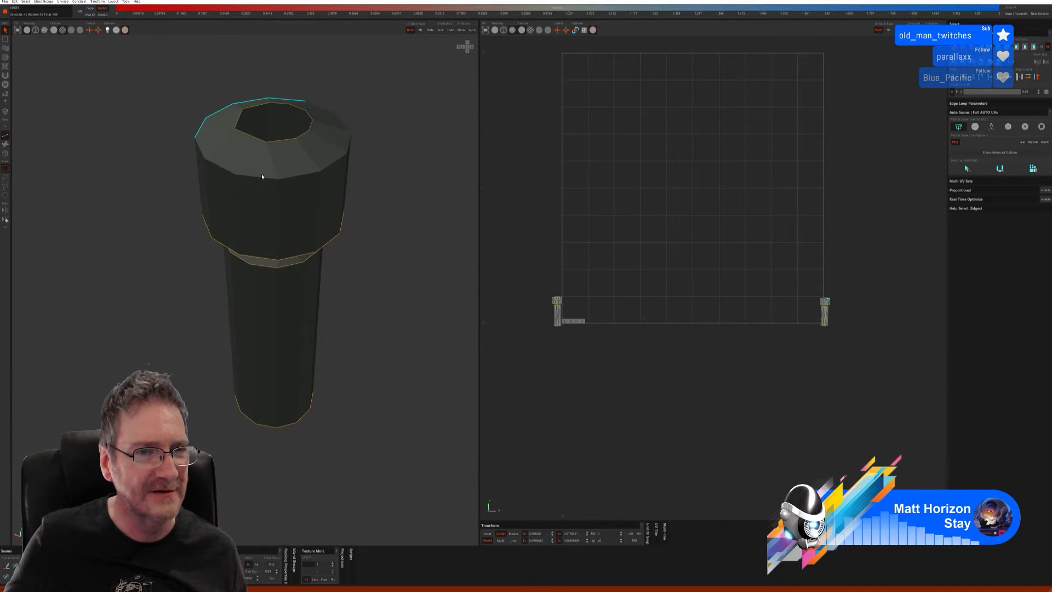
left_click(329, 168)
left_click(330, 168)
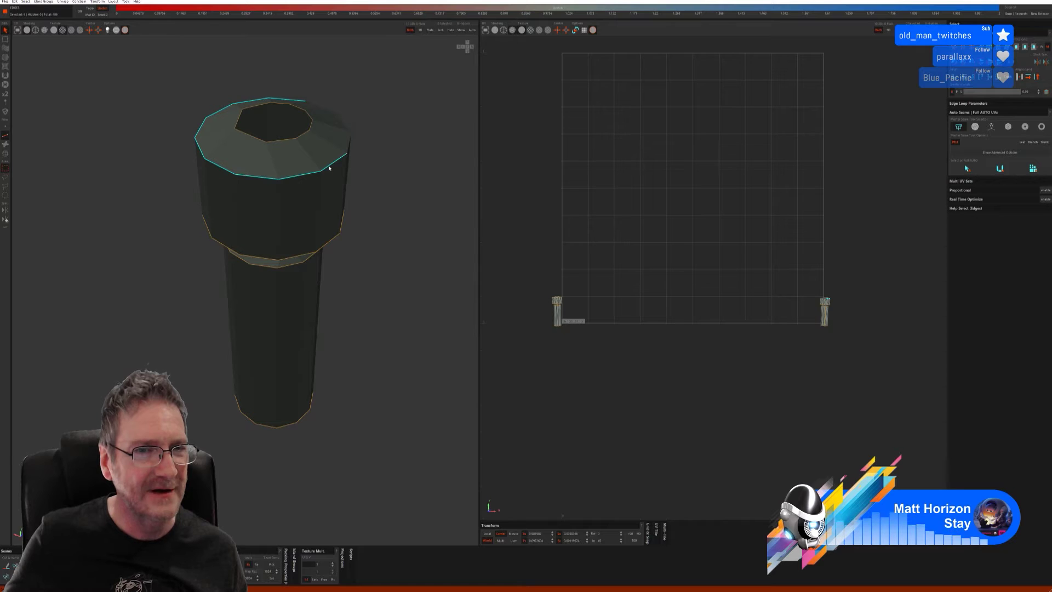
middle_click_drag(367, 242, 316, 194)
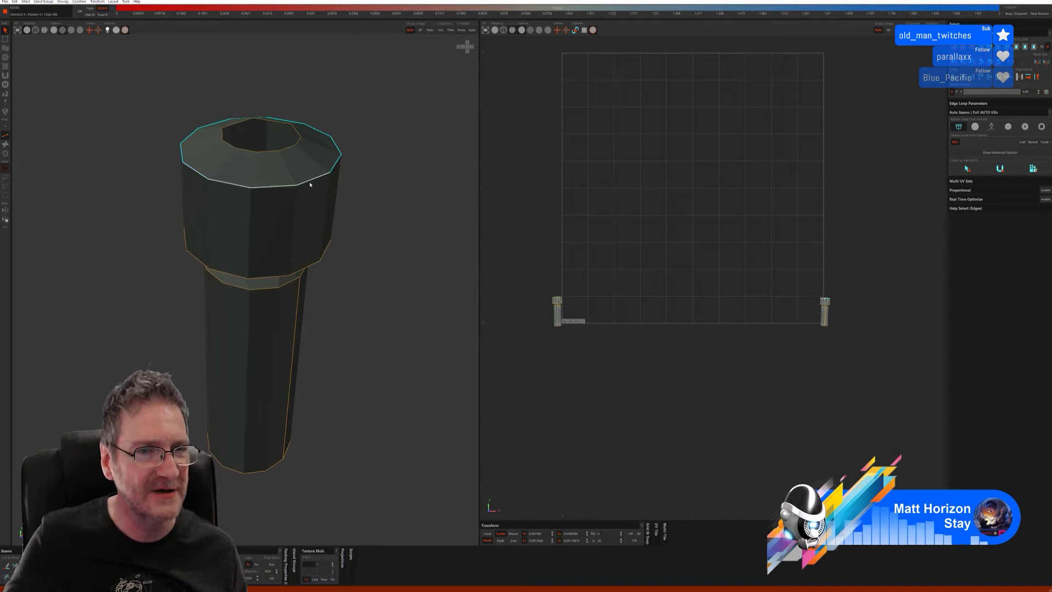
left_click(301, 189)
key("c")
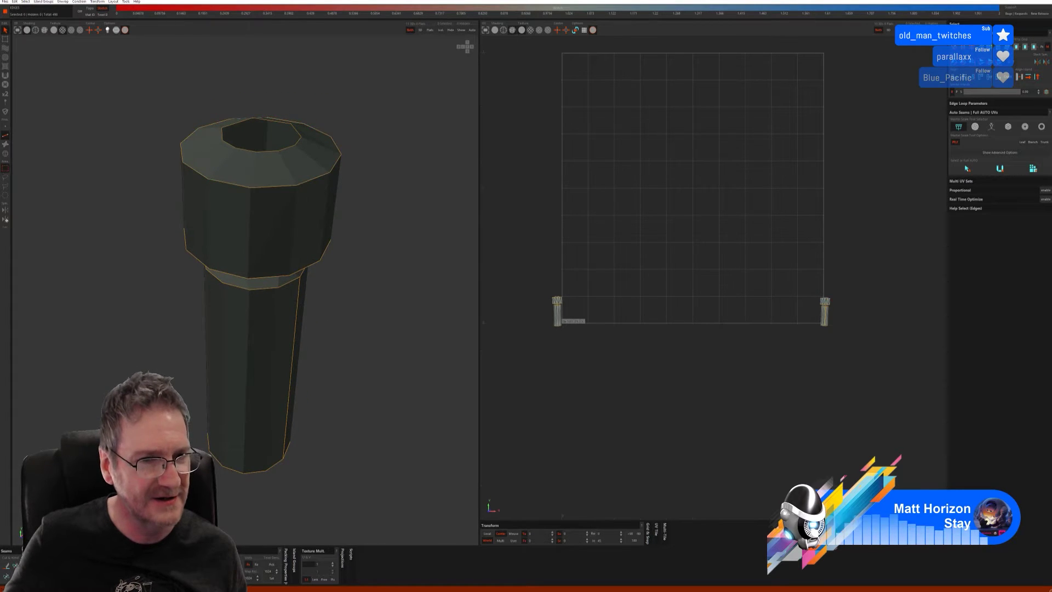
middle_click_drag(300, 189, 264, 264)
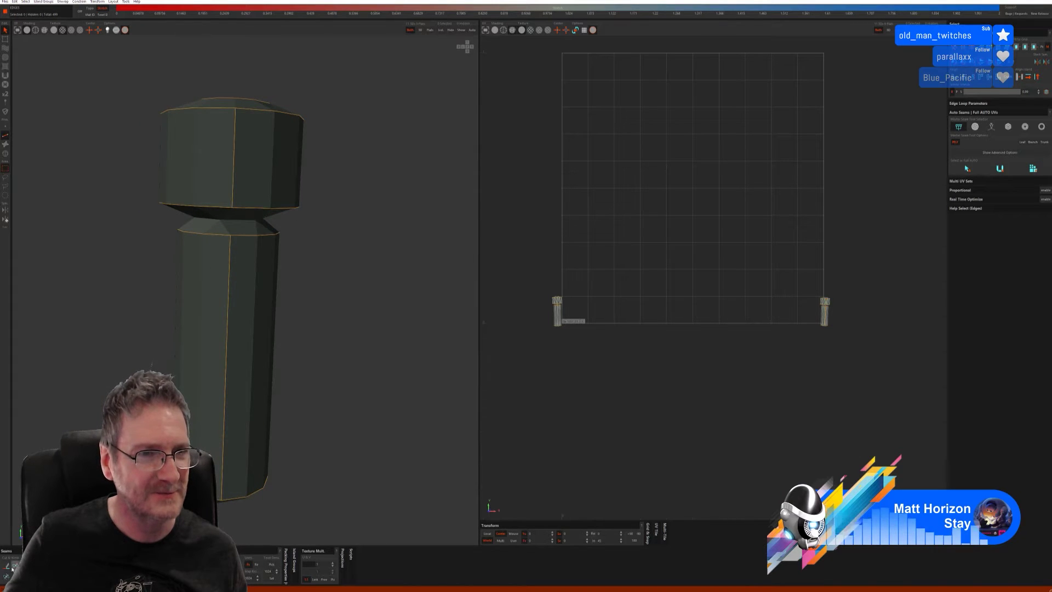
Step: Cut the narrow neck edge loop between the second bolt's head underside and the chamfer above its shaft
middle_click_drag(235, 170, 310, 284)
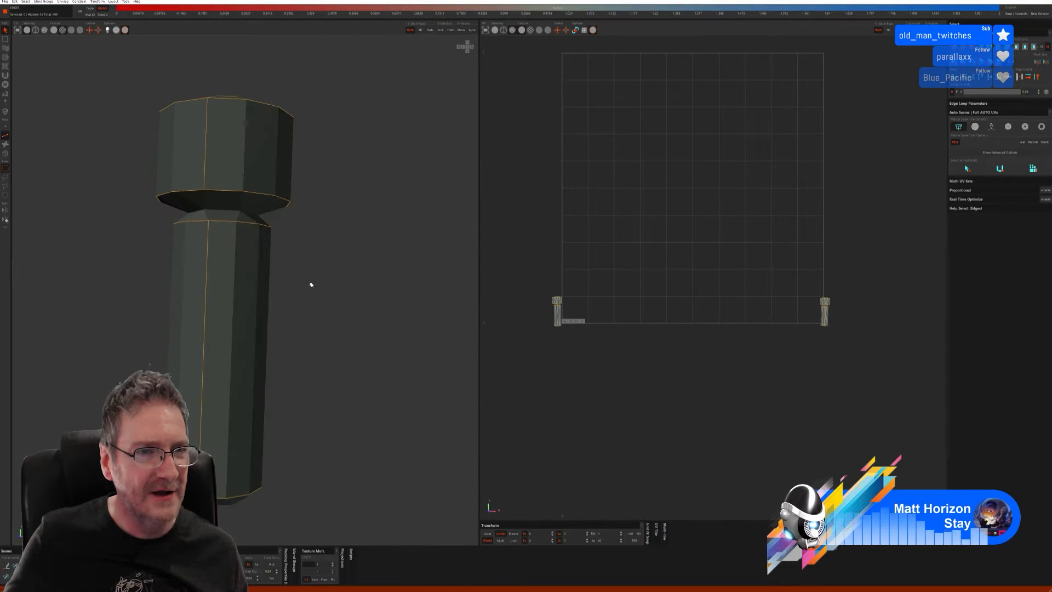
left_click(224, 213)
middle_click_drag(313, 235, 295, 267)
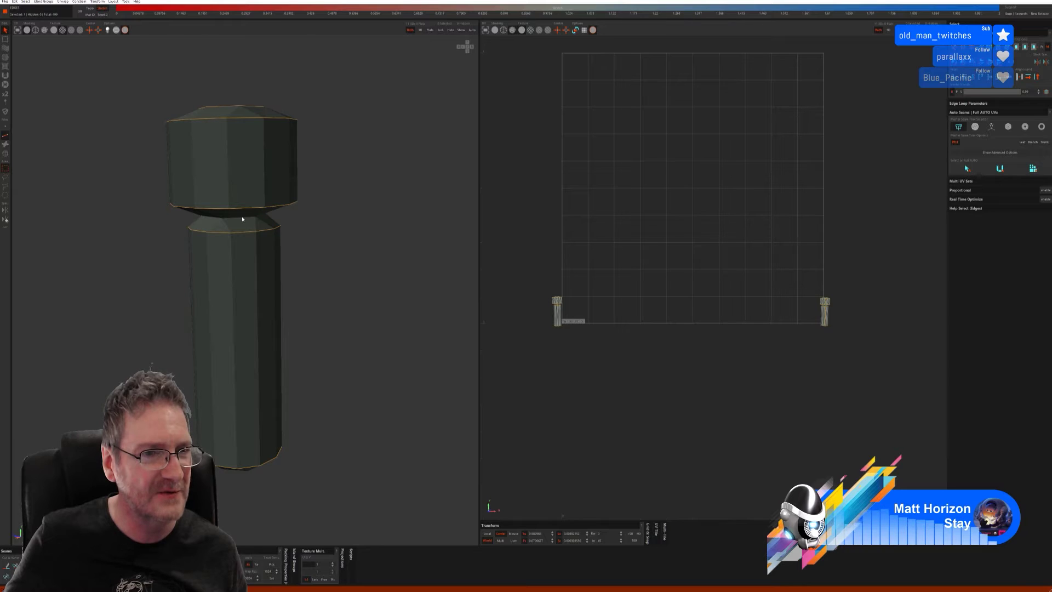
left_click(367, 254)
middle_click_drag(366, 253, 192, 229)
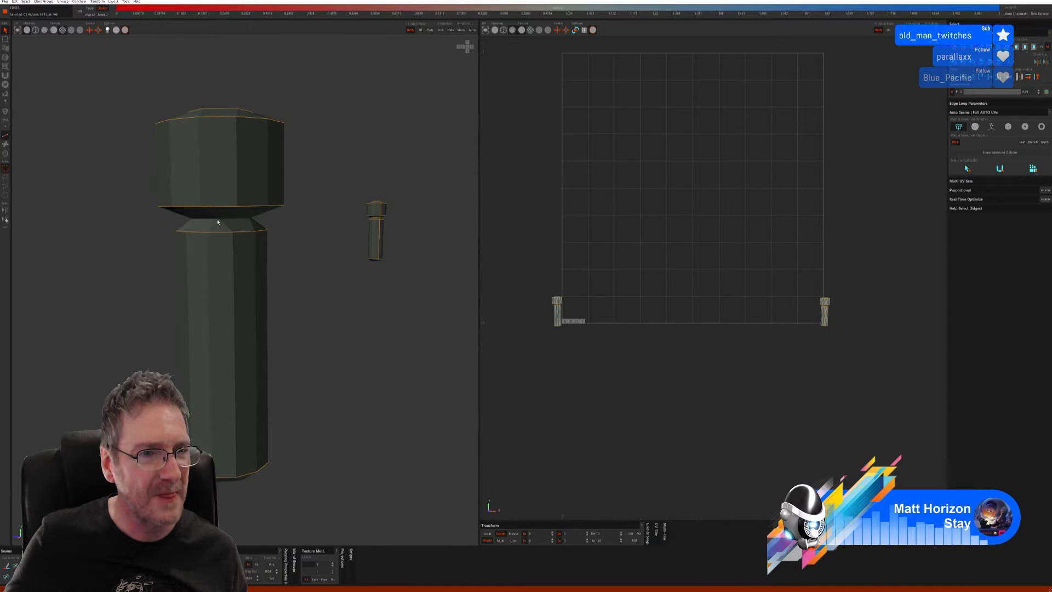
left_click(207, 220)
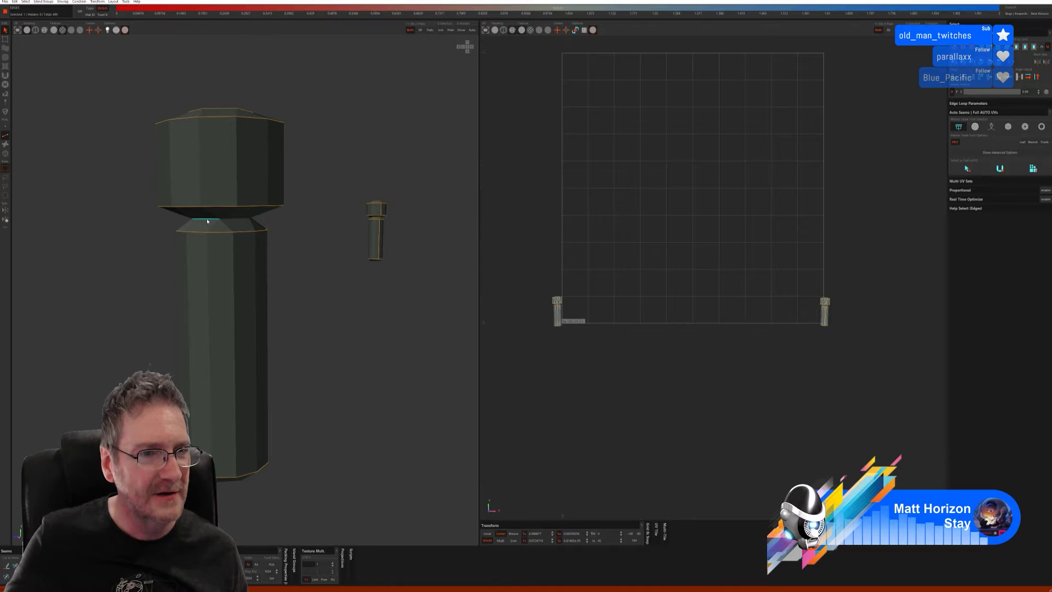
middle_click_drag(322, 251, 279, 239)
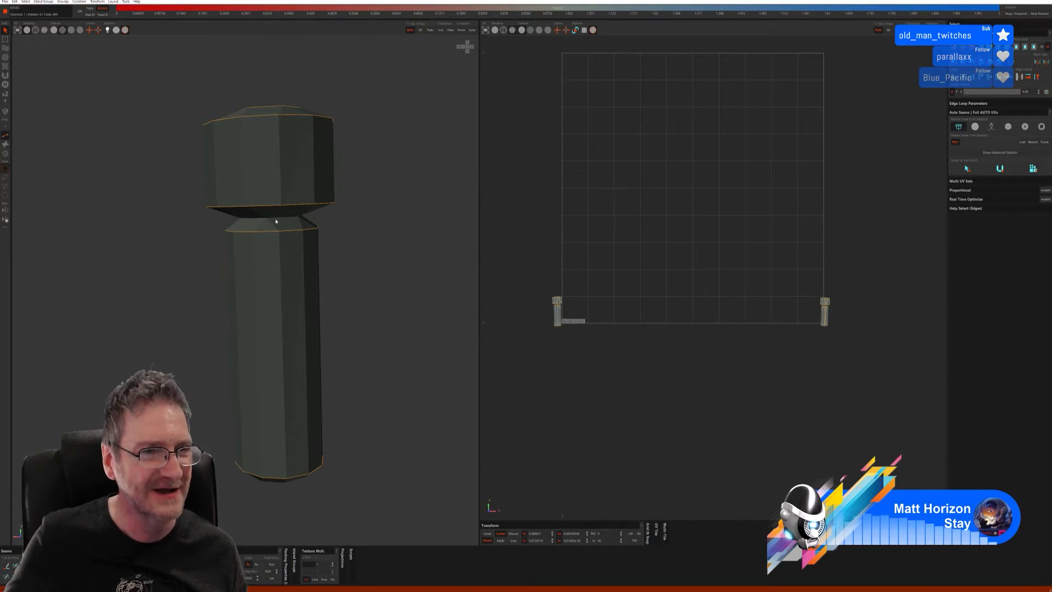
middle_click_drag(276, 222, 313, 270)
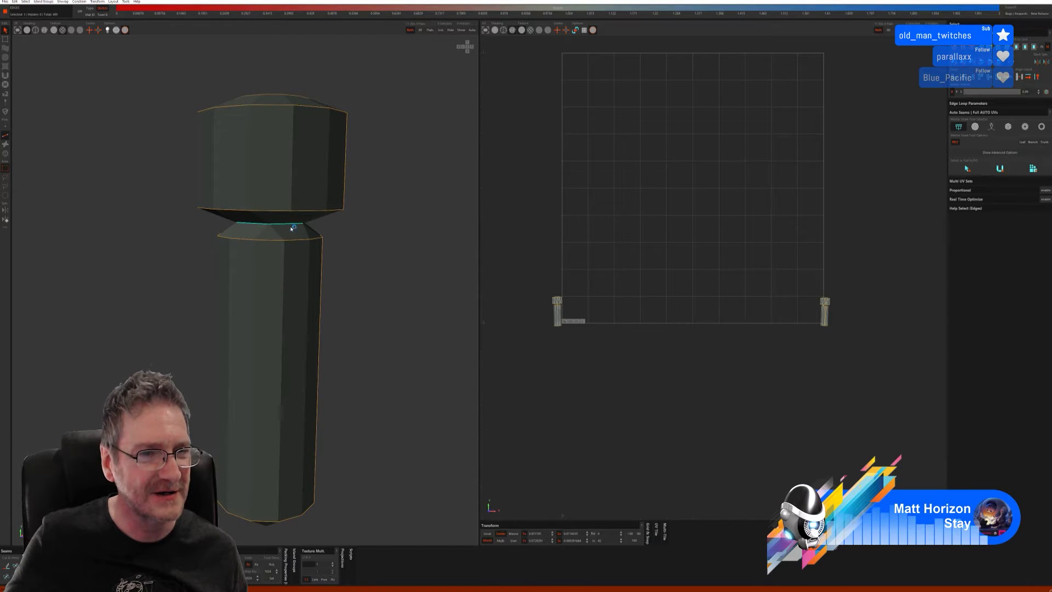
middle_click_drag(285, 228, 261, 244)
left_click(250, 220)
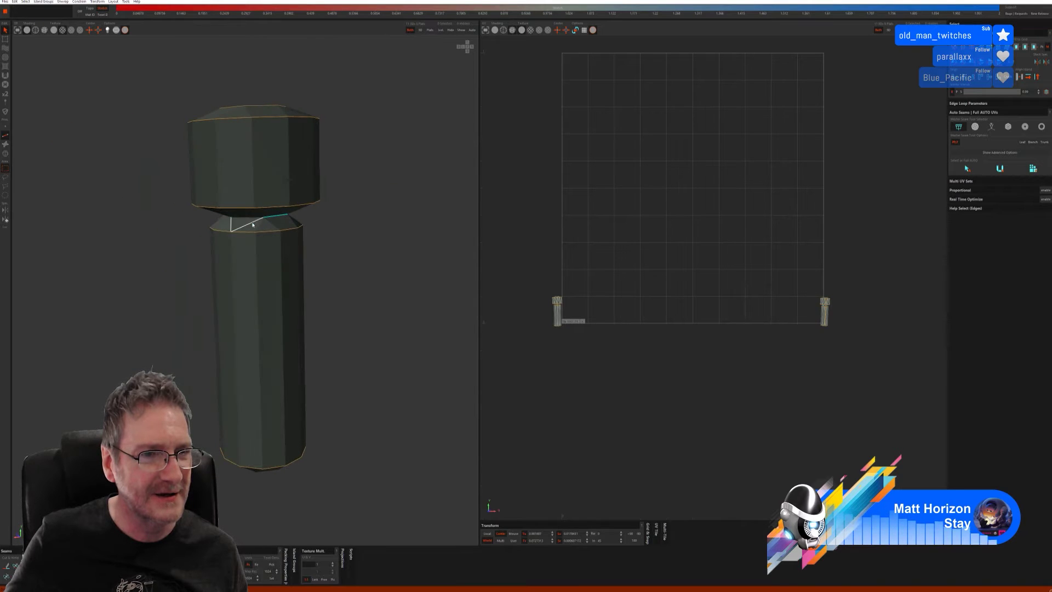
left_click(8, 565)
Step: Select all edges of both bolts in the UV layout and unfold them along the new seams
scroll(230, 382, "down", 5)
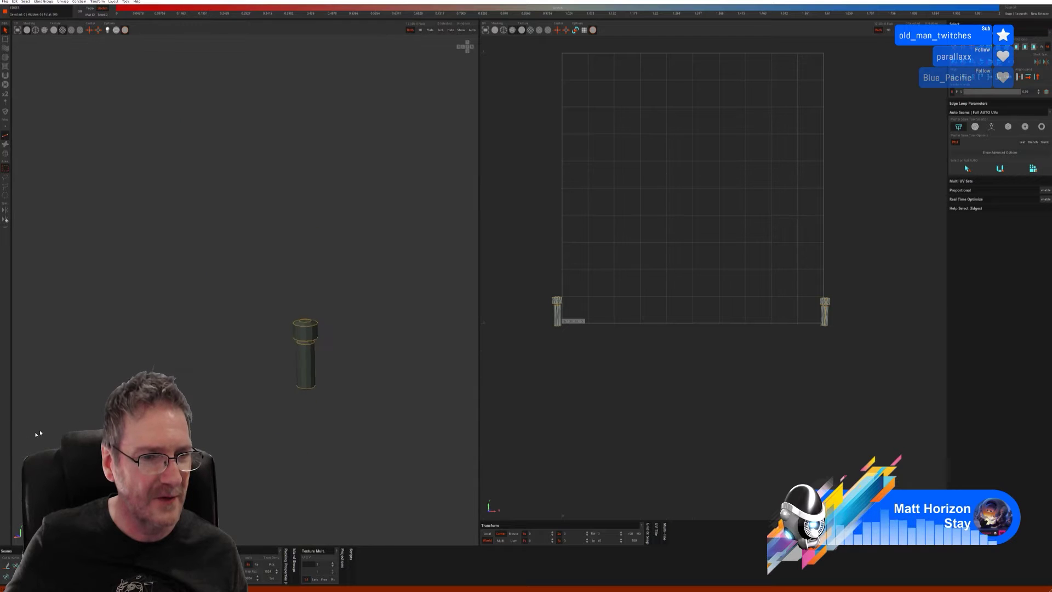
scroll(203, 413, "down", 5)
middle_click_drag(200, 397, 199, 374)
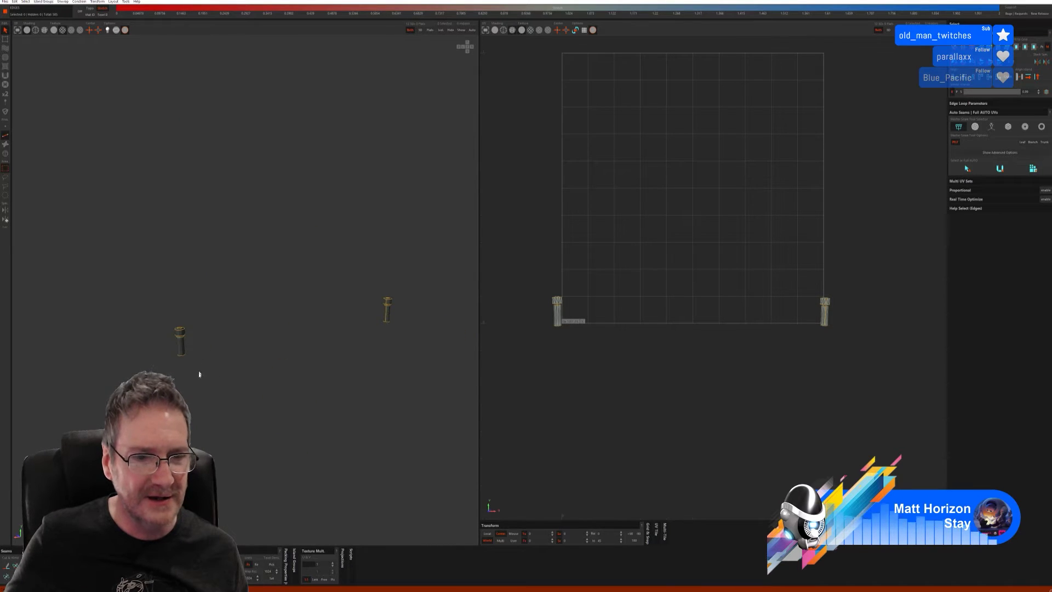
left_click_drag(514, 223, 853, 406)
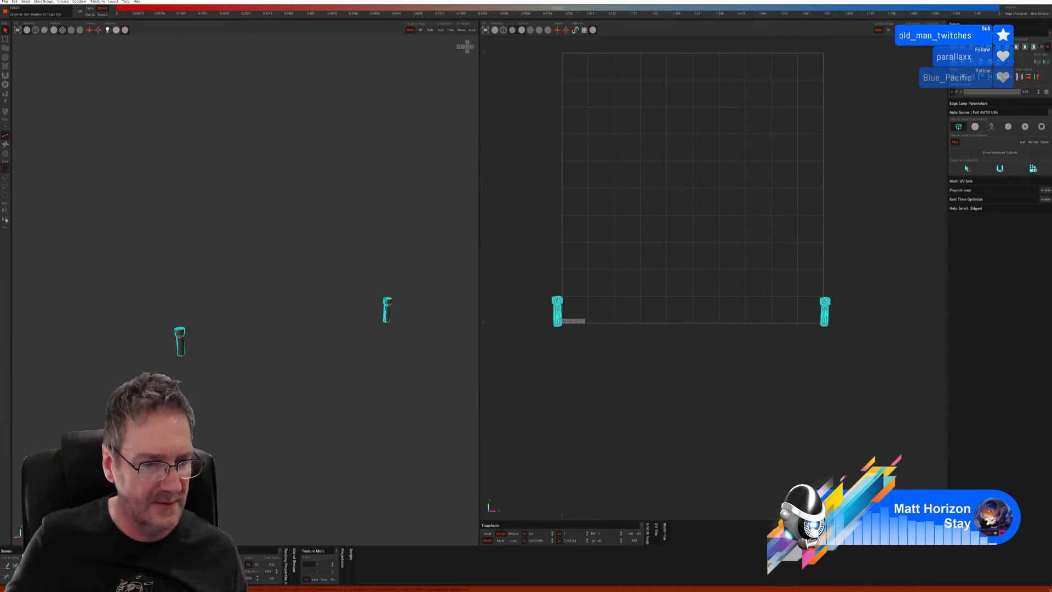
key("u")
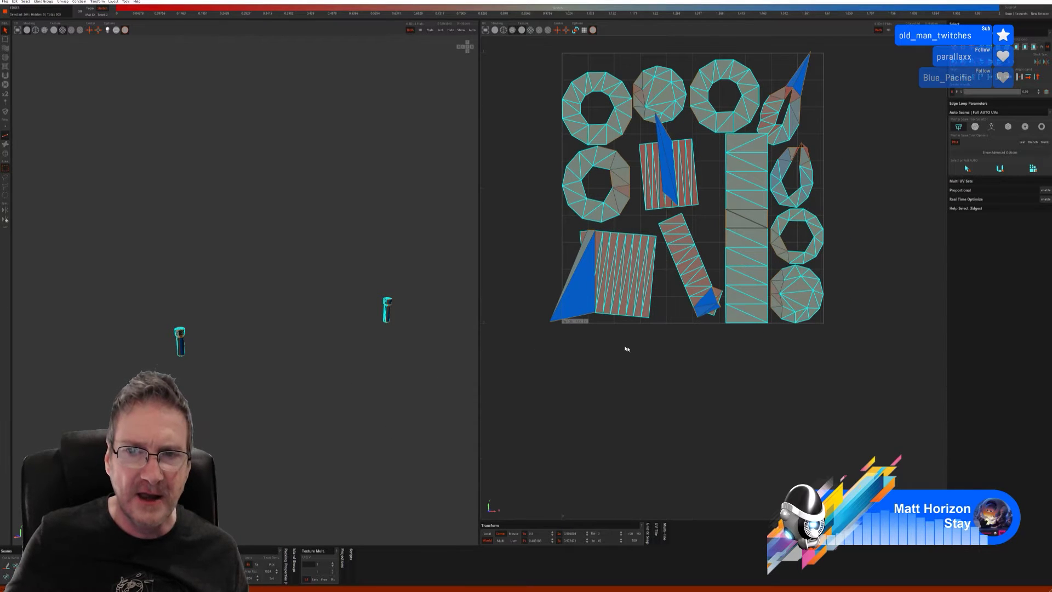
Step: Clear the selection and examine the unwrapped bolt up close for overlapping and distorted areas
left_click_drag(420, 430, 115, 325, "alt")
middle_click_drag(115, 325, 312, 329, "alt")
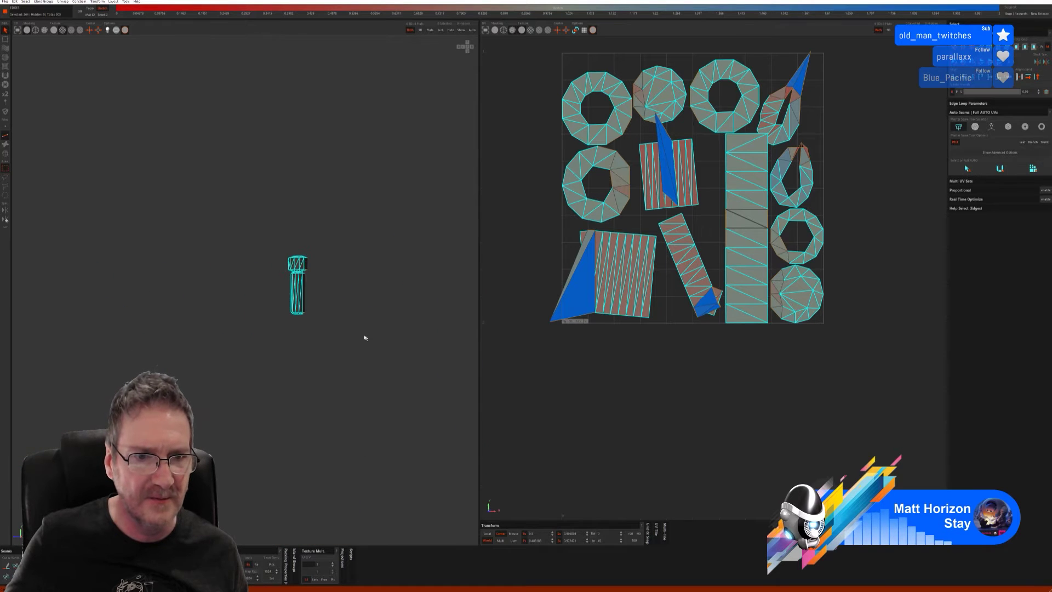
left_click(309, 330)
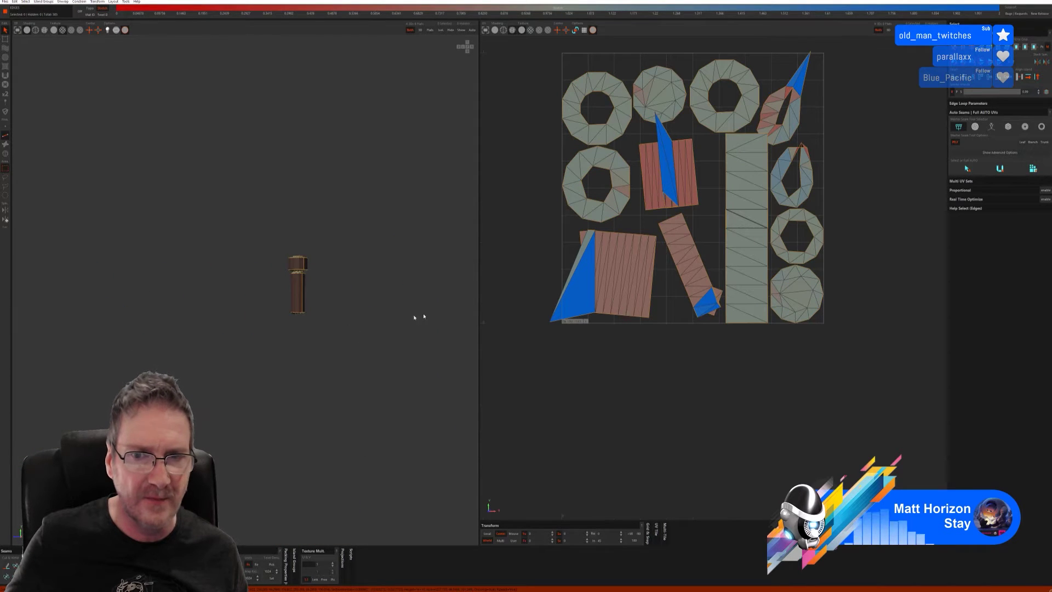
left_click_drag(437, 302, 240, 265, "alt")
scroll(342, 251, "up", 3)
left_click_drag(342, 251, 377, 213, "alt")
scroll(290, 207, "up", 2)
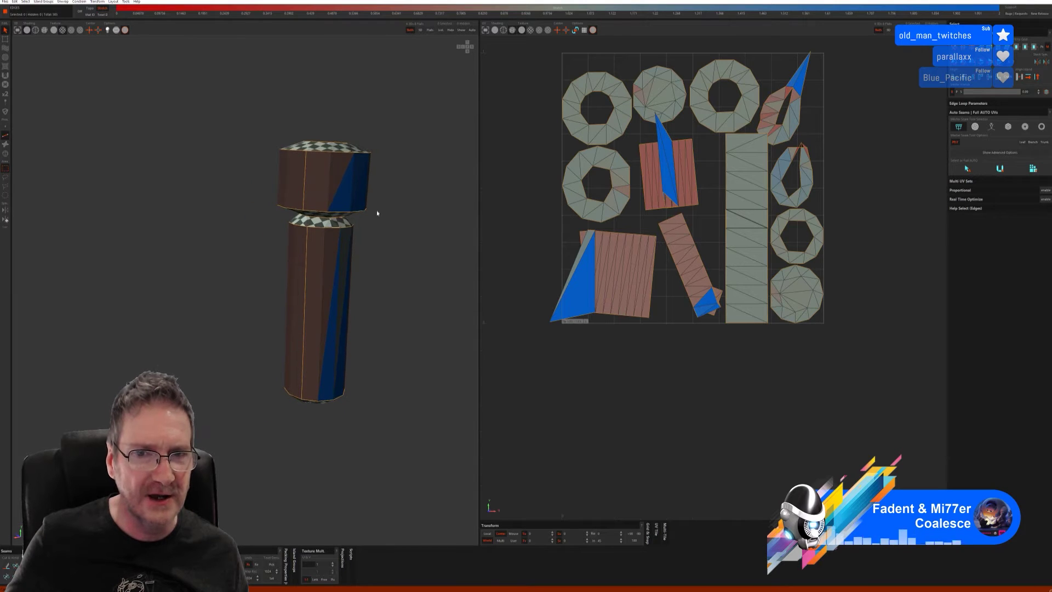
Step: Switch to island selection, select the bolt's head-side island, and compare its overlapping area with the 3D model
key("F4")
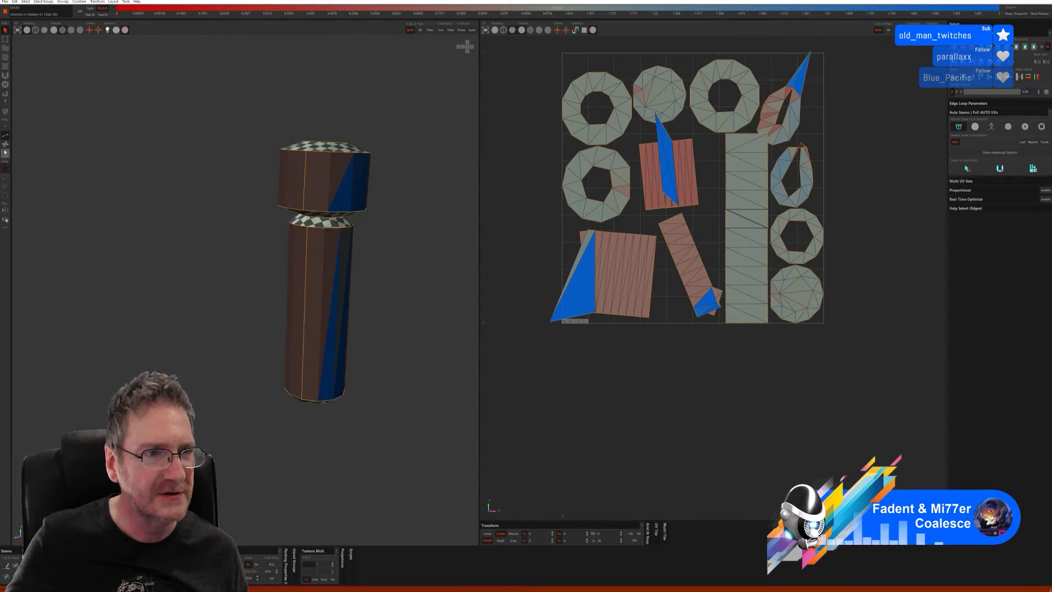
left_click(343, 201)
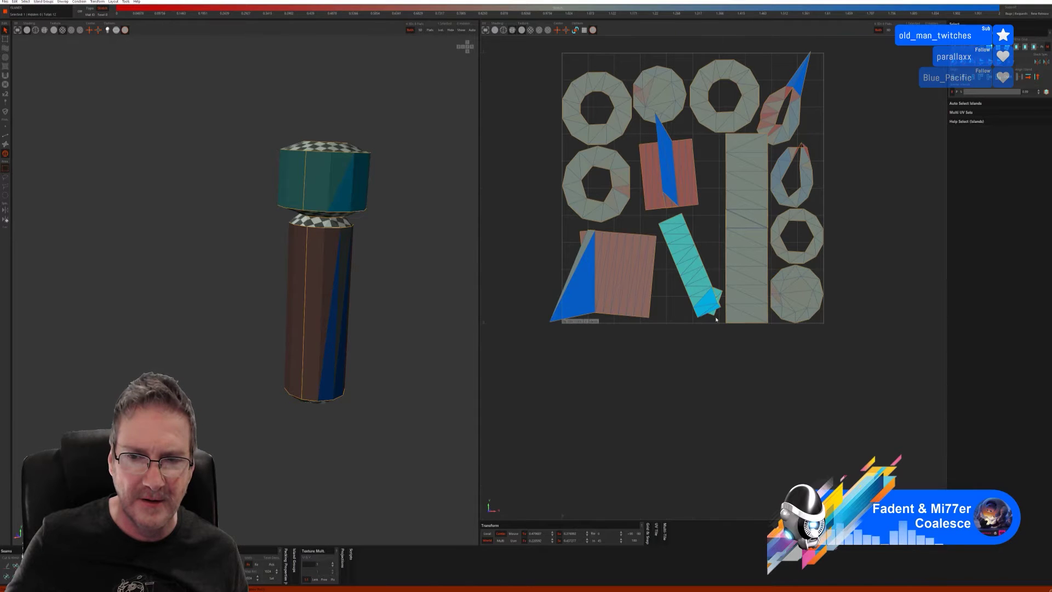
scroll(716, 319, "up", 3)
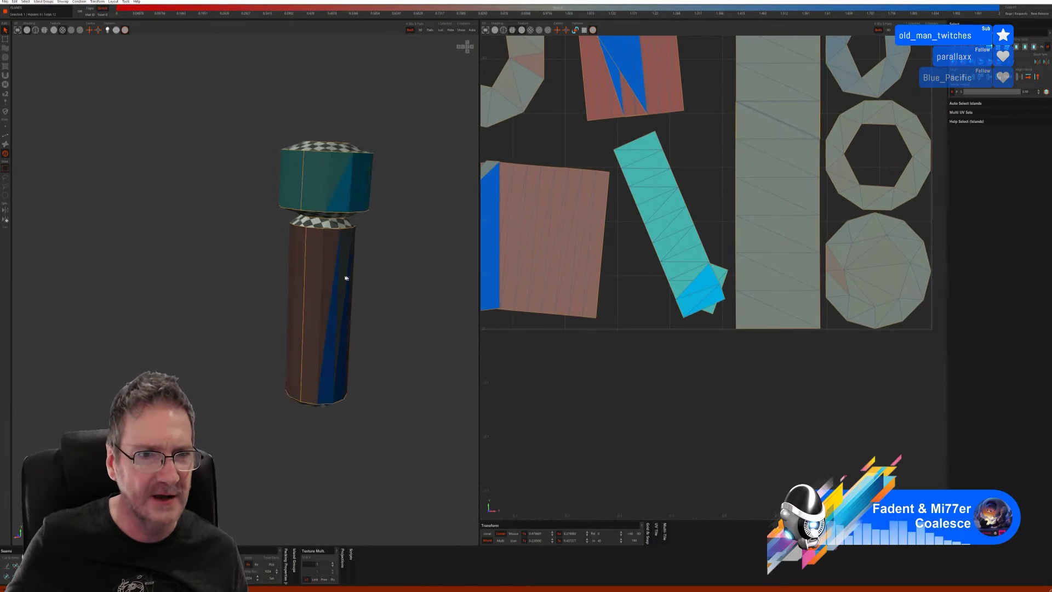
mouse_move(346, 278)
left_mouse_down("alt")
mouse_move(287, 281)
mouse_move(273, 271)
mouse_move(319, 258)
mouse_move(378, 265)
mouse_move(336, 265)
left_mouse_up("alt")
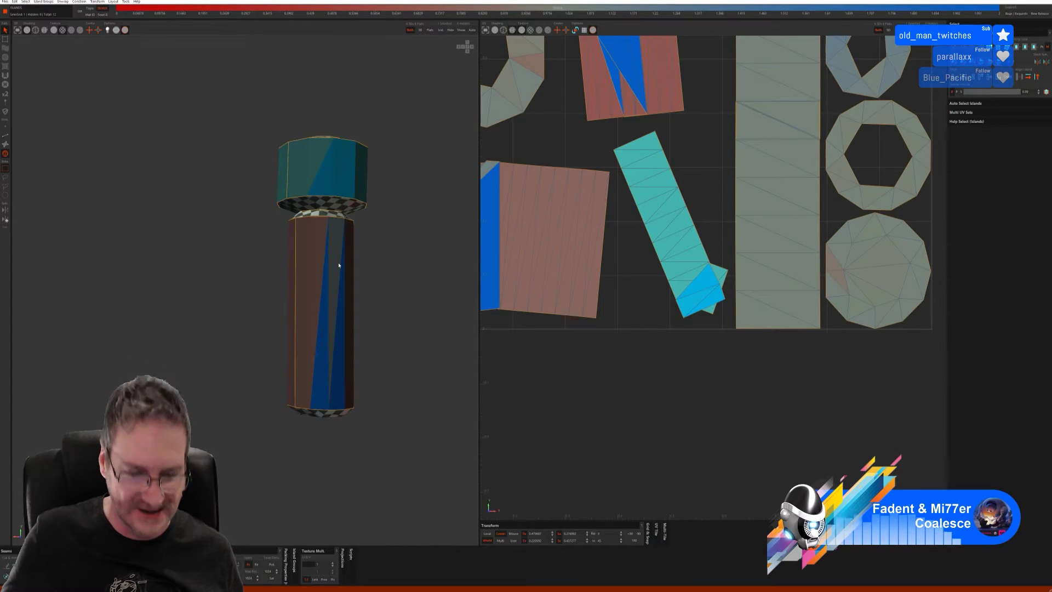
left_click_drag(394, 313, 334, 348, "alt")
scroll(320, 353, "down", 3)
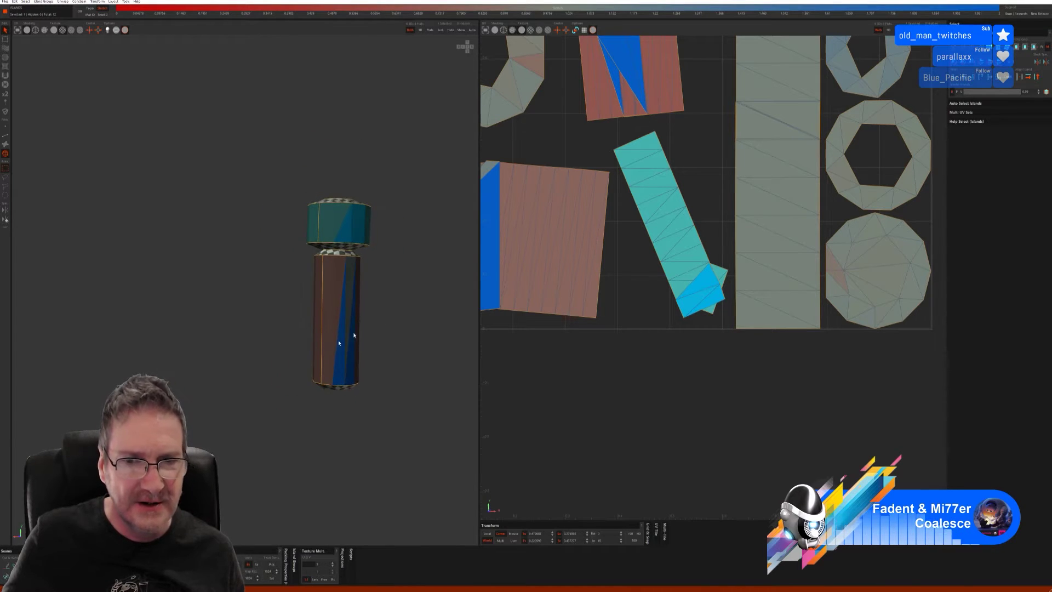
Step: Examine the overlapping islands in the UV layout and select the wide shaft island
scroll(610, 265, "down", 5)
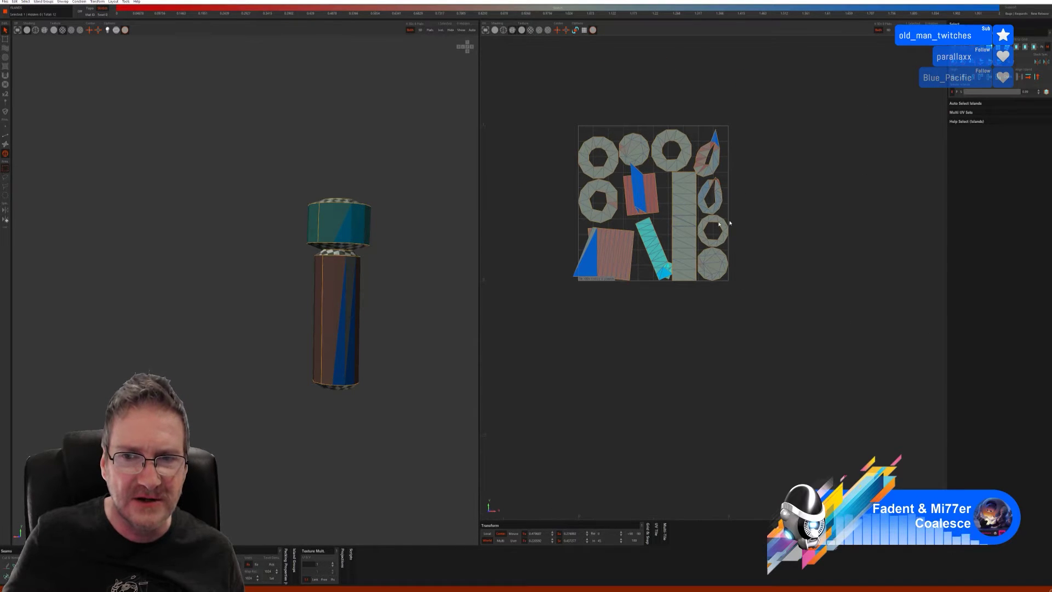
scroll(730, 223, "up", 2)
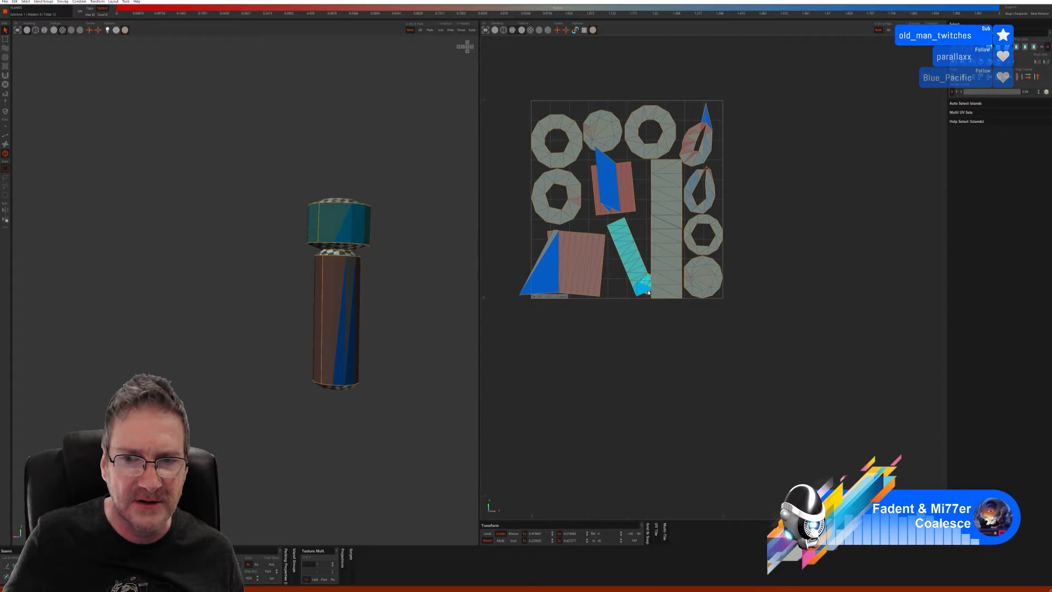
scroll(634, 299, "up", 3)
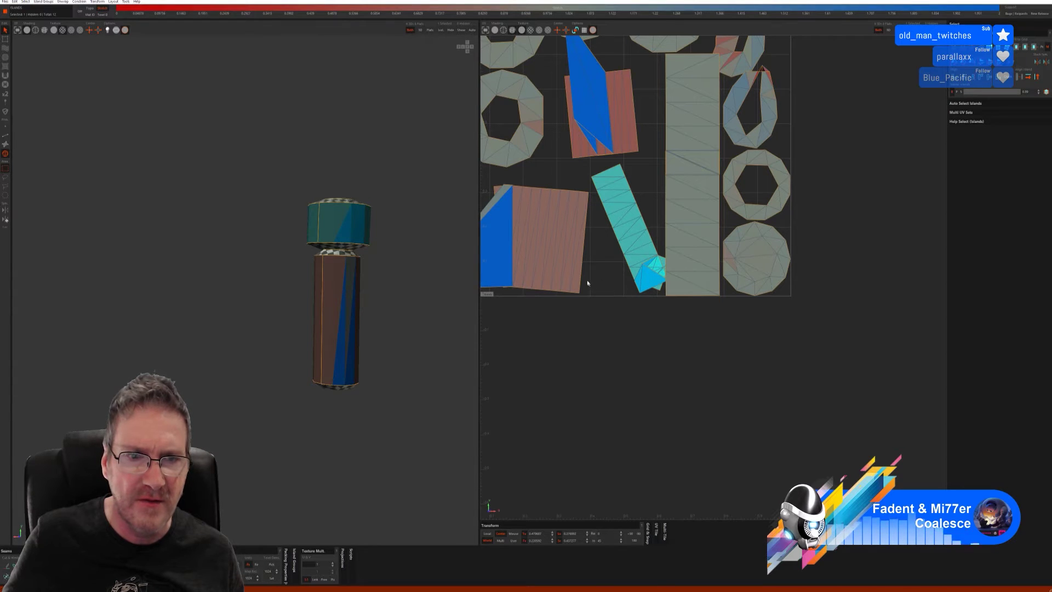
left_click(551, 232)
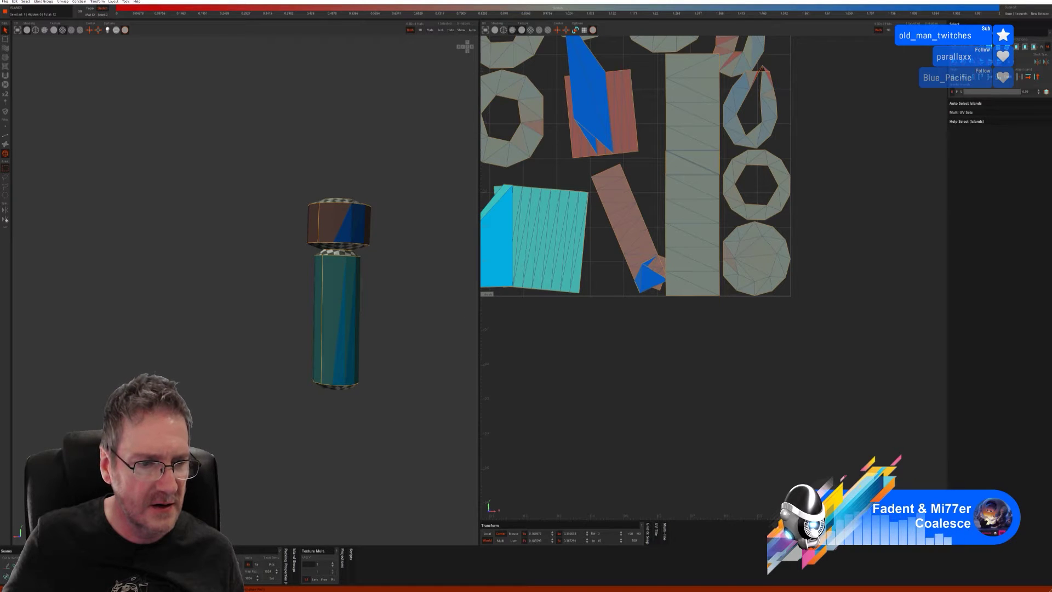
Step: Unfold the first bolt's shaft island and head-side island individually to remove their overlaps
key("u")
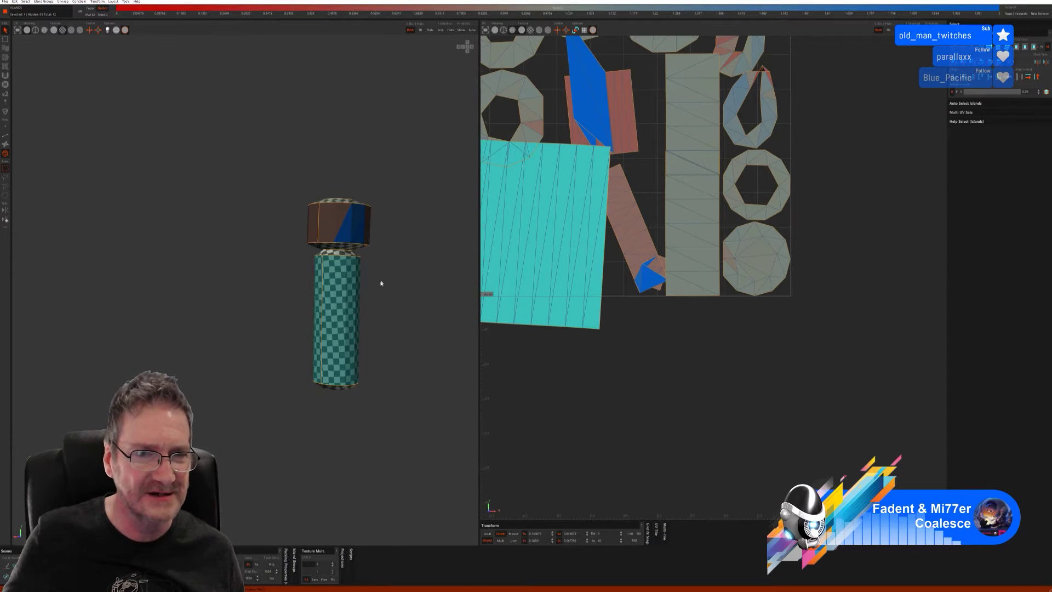
left_click(334, 227)
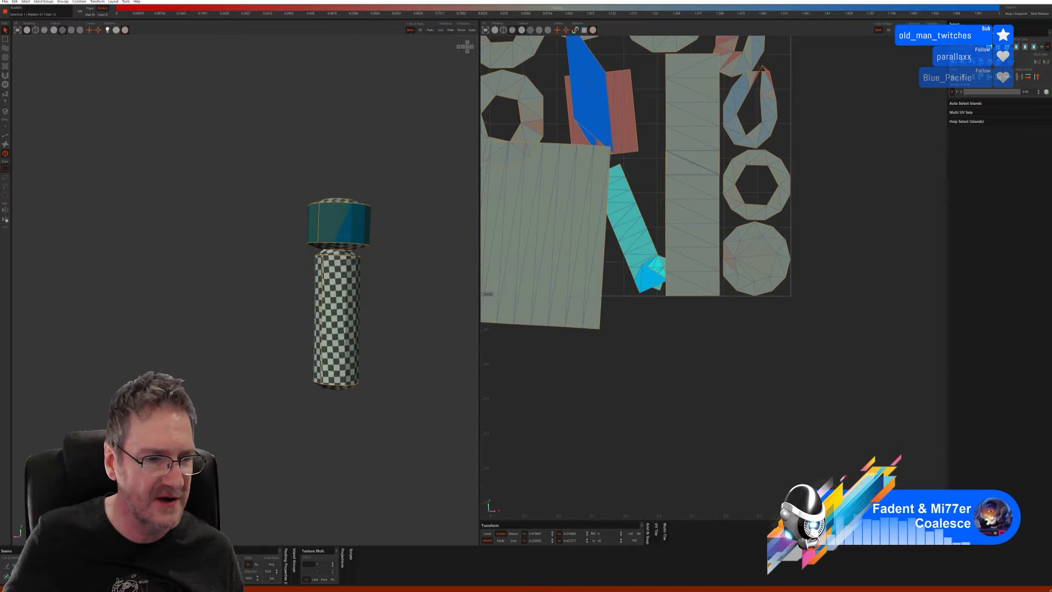
key("u")
Step: Select the second bolt's head-side island and shaft island one at a time and unfold each
scroll(347, 430, "down", 5)
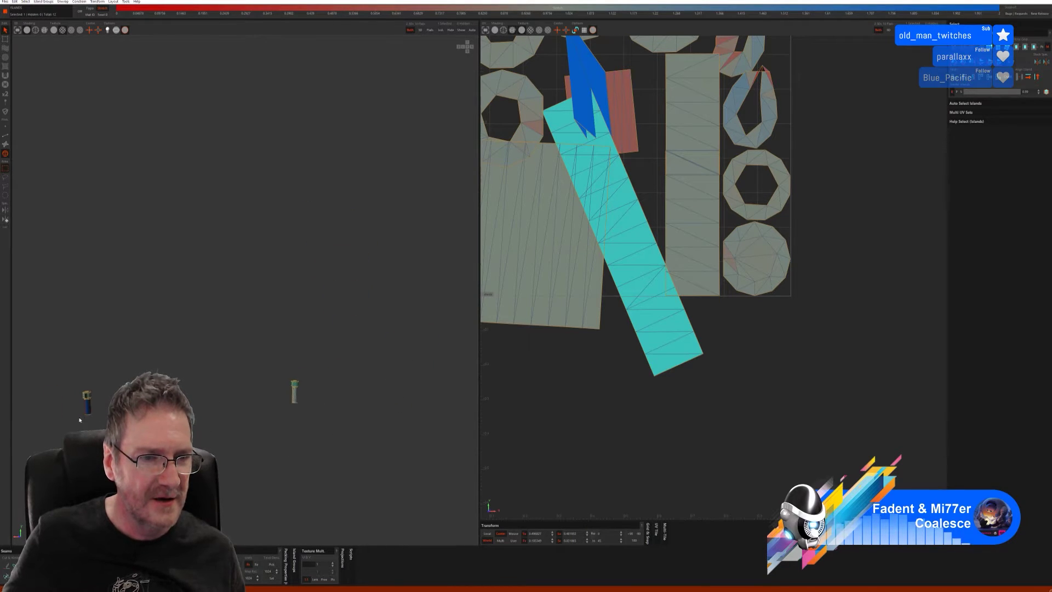
middle_click_drag(71, 399, 275, 291)
scroll(350, 291, "up", 2)
left_click(349, 290)
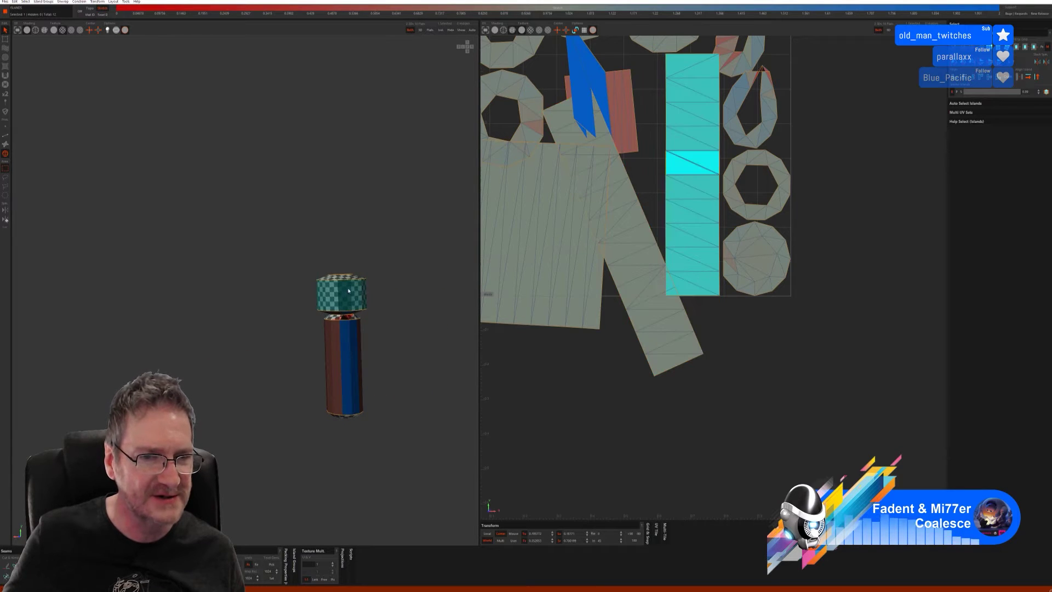
key("u")
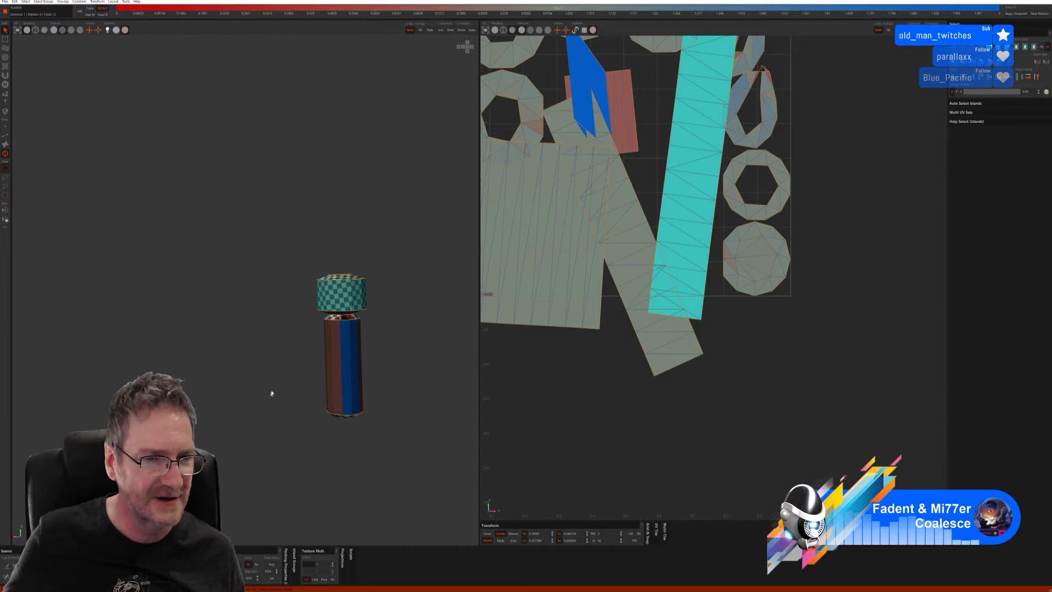
left_click(343, 364)
key("u")
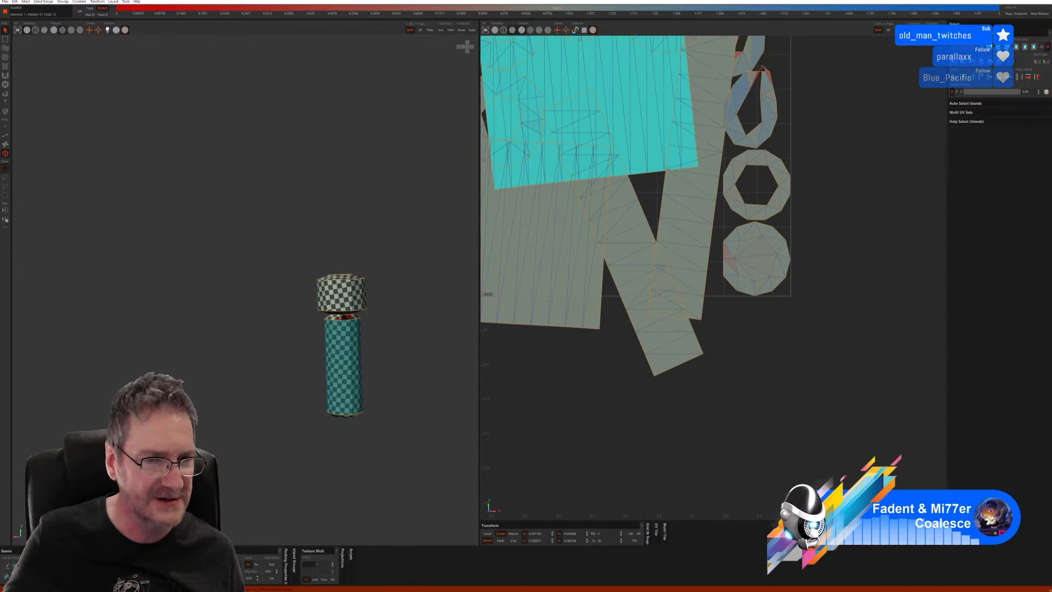
Step: Unfold the second bolt's neck ring island and the ring island on the underside of its head
left_click(345, 317)
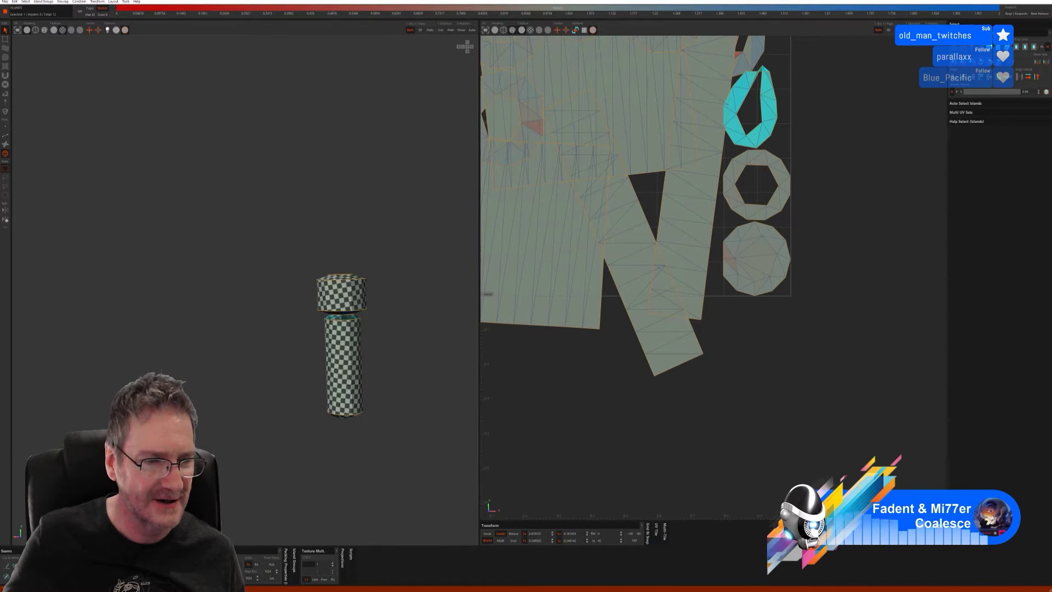
key("u")
middle_click_drag(323, 473, 371, 359)
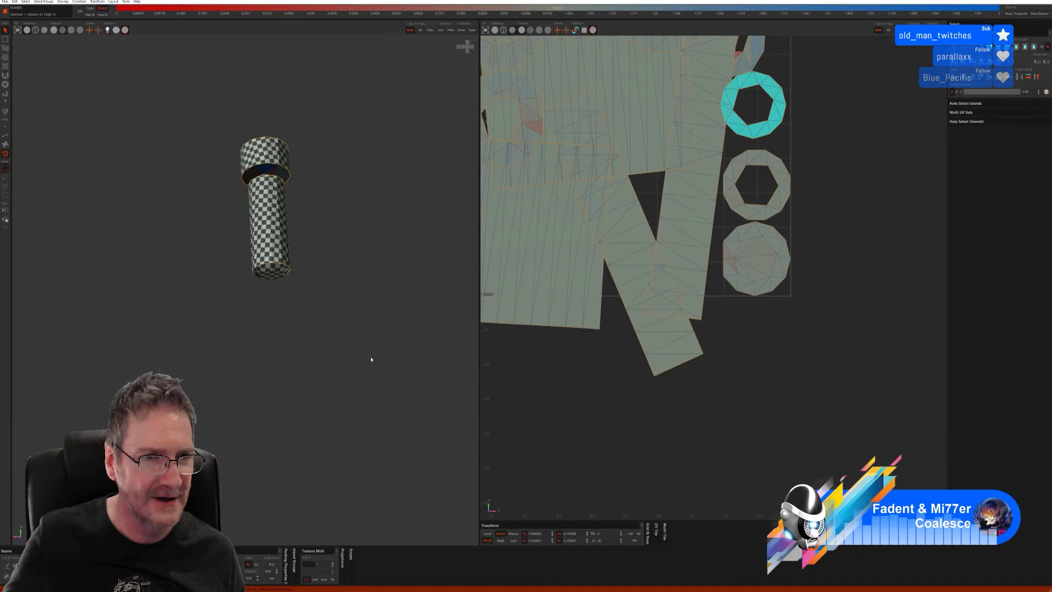
left_click(272, 170)
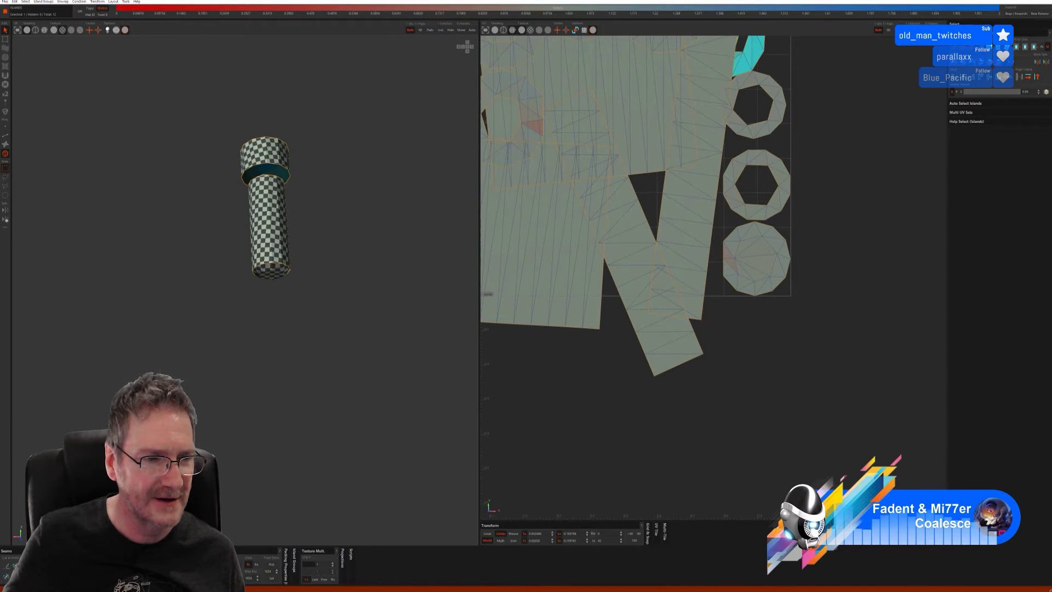
key("u")
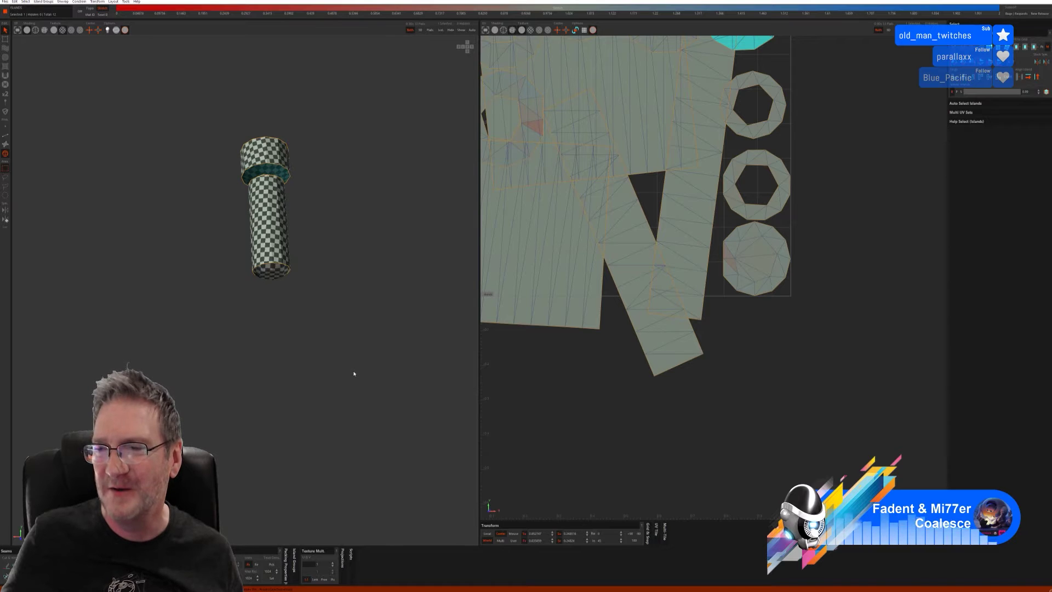
Step: Inspect the checker pattern on both bolts and the whole UV layout, and save the unwrapped bolts
scroll(237, 312, "down", 3)
middle_click_drag(411, 233, 200, 322)
scroll(419, 338, "up", 3)
middle_click_drag(329, 339, 296, 308)
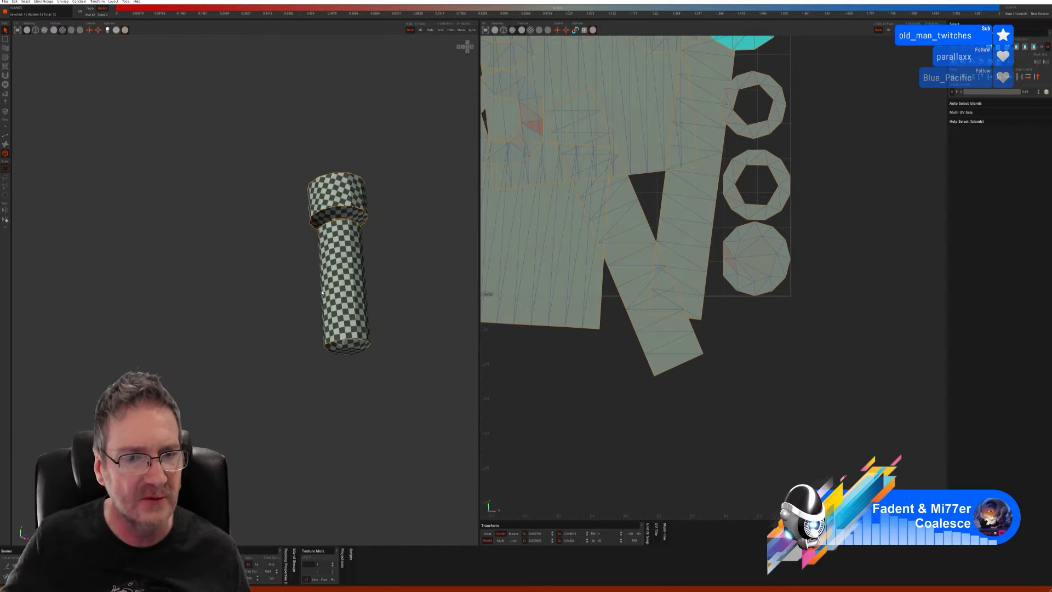
middle_click_drag(306, 308, 257, 285)
scroll(257, 290, "down", 6)
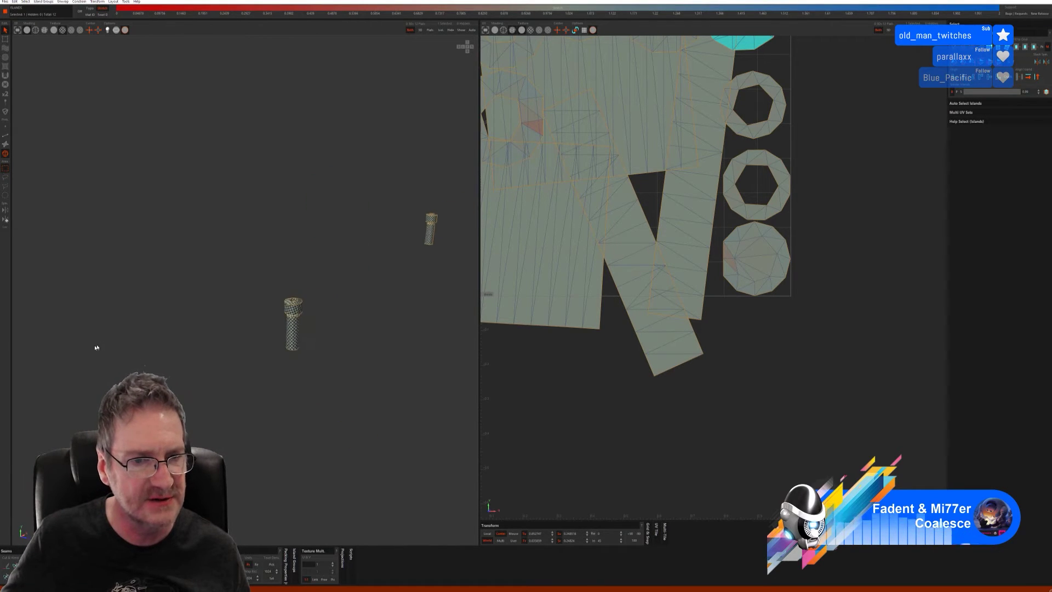
scroll(582, 316, "down", 5)
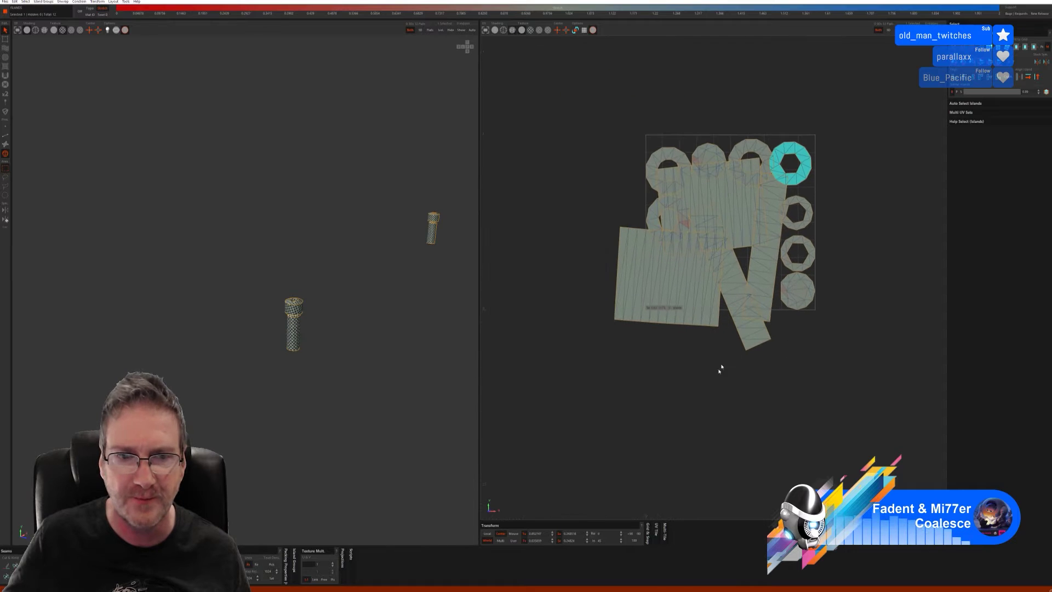
left_click(3, 3)
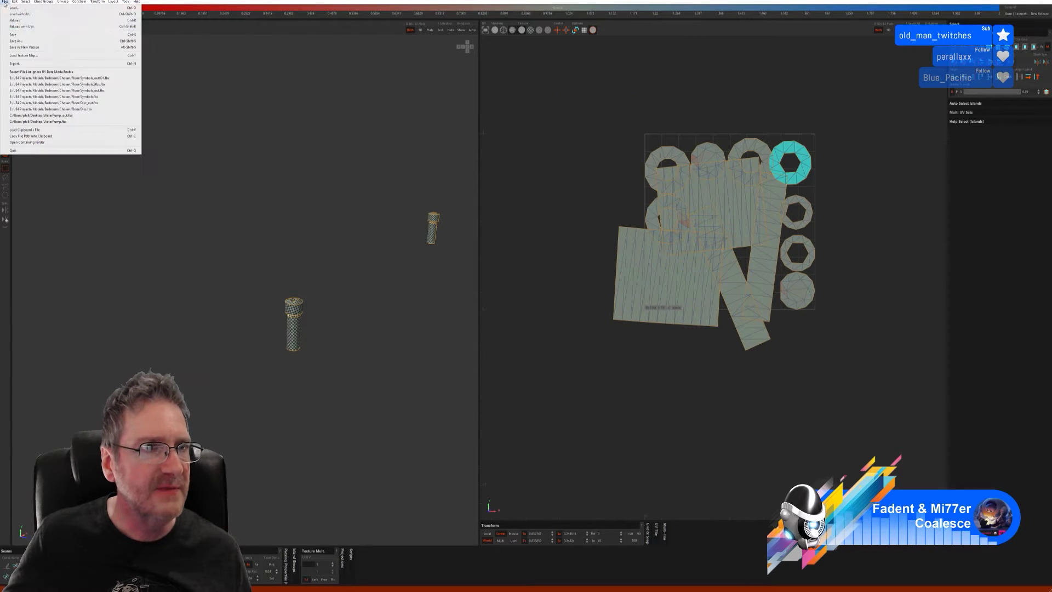
left_click(23, 37)
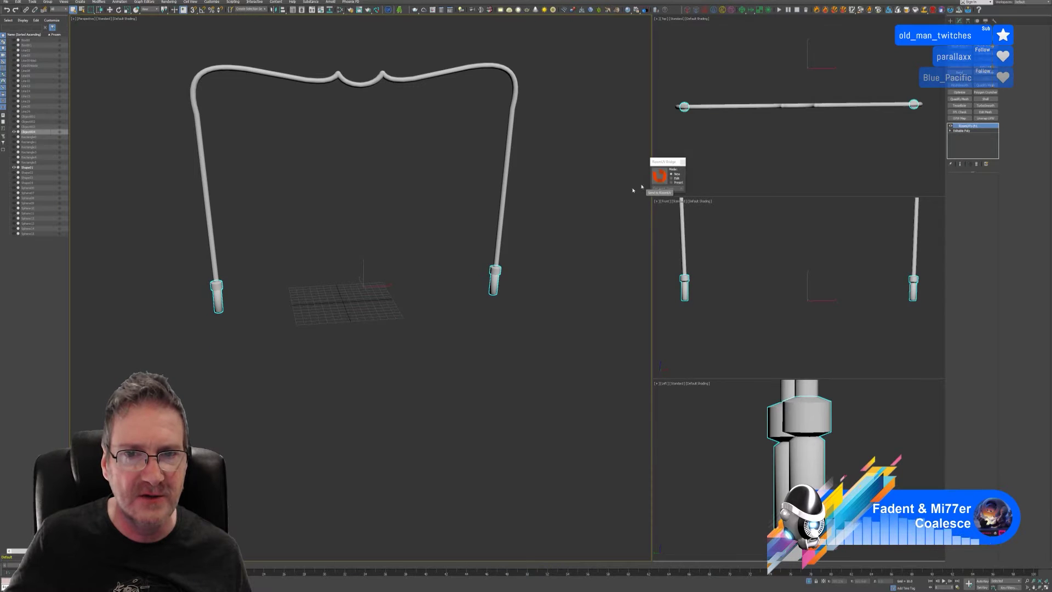
Step: Switch to 3ds Max, send the curved trim tube to RizomUV, and show it with the checker texture in the 3D view
left_click(511, 188)
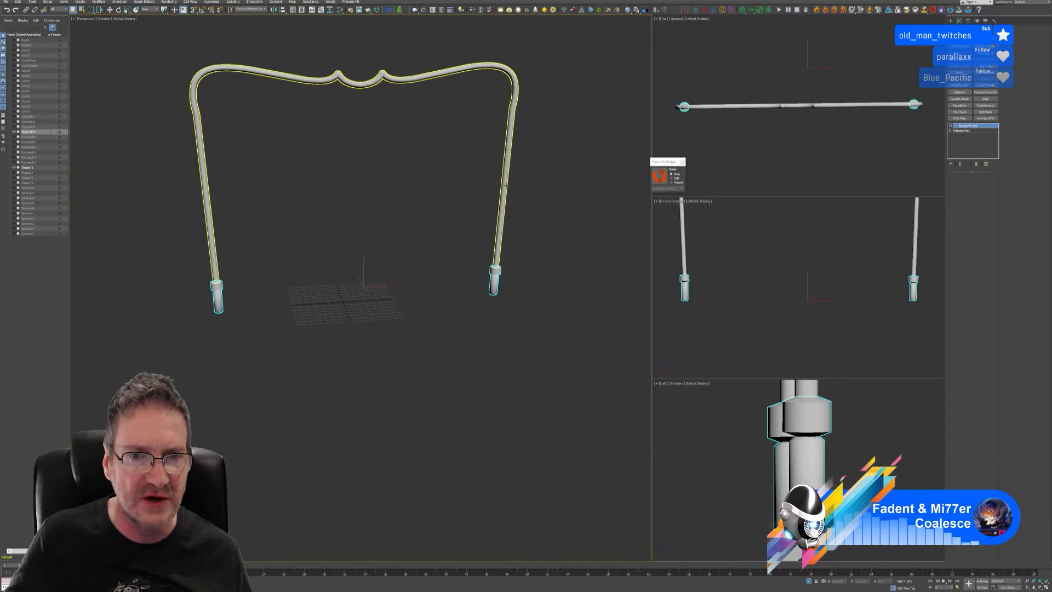
left_click(661, 175)
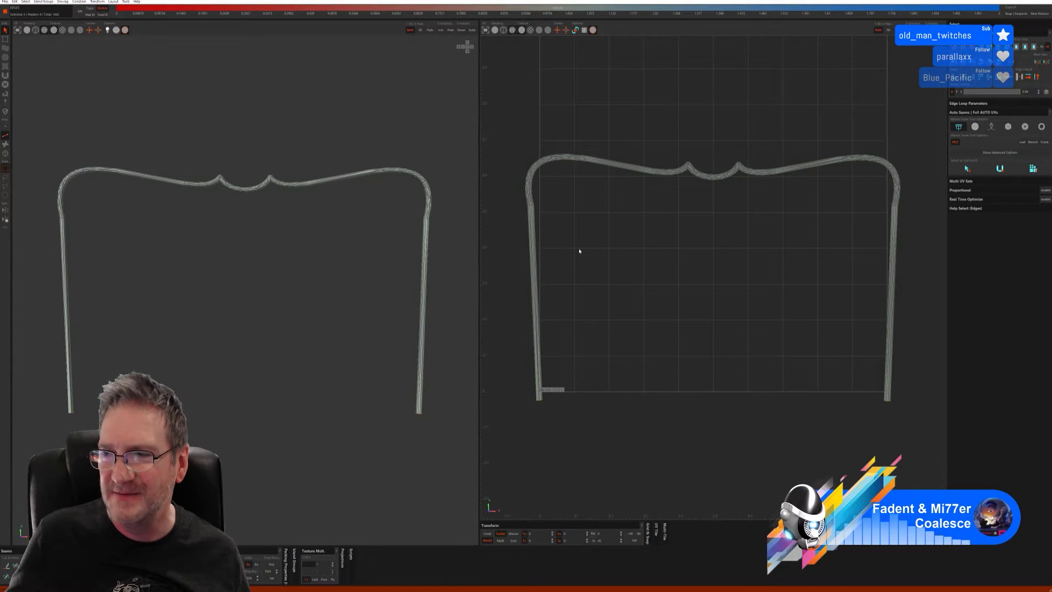
left_click(26, 31)
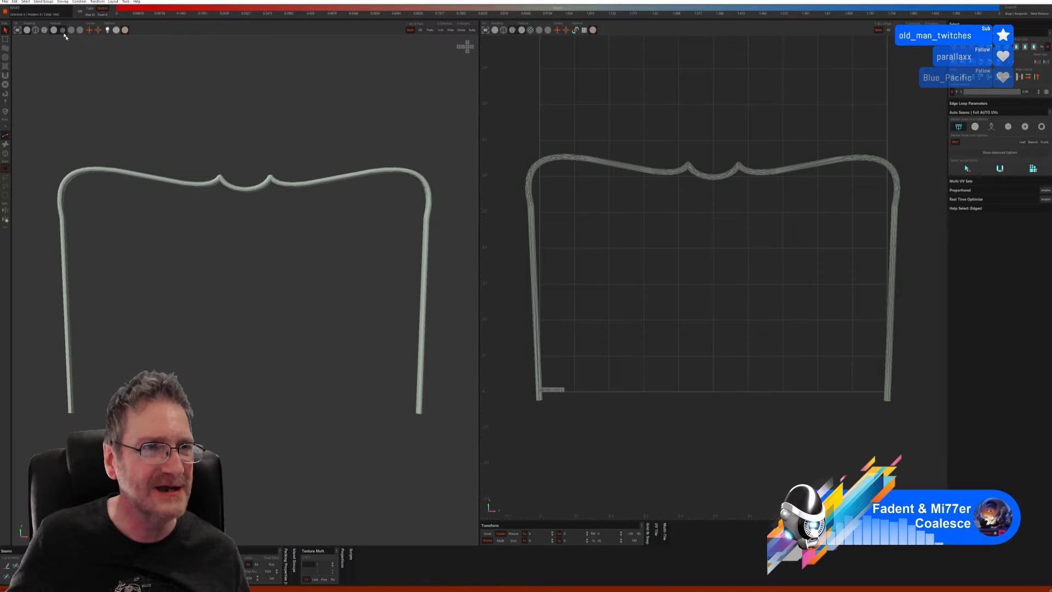
left_click(63, 31)
middle_click_drag(207, 286, 235, 310)
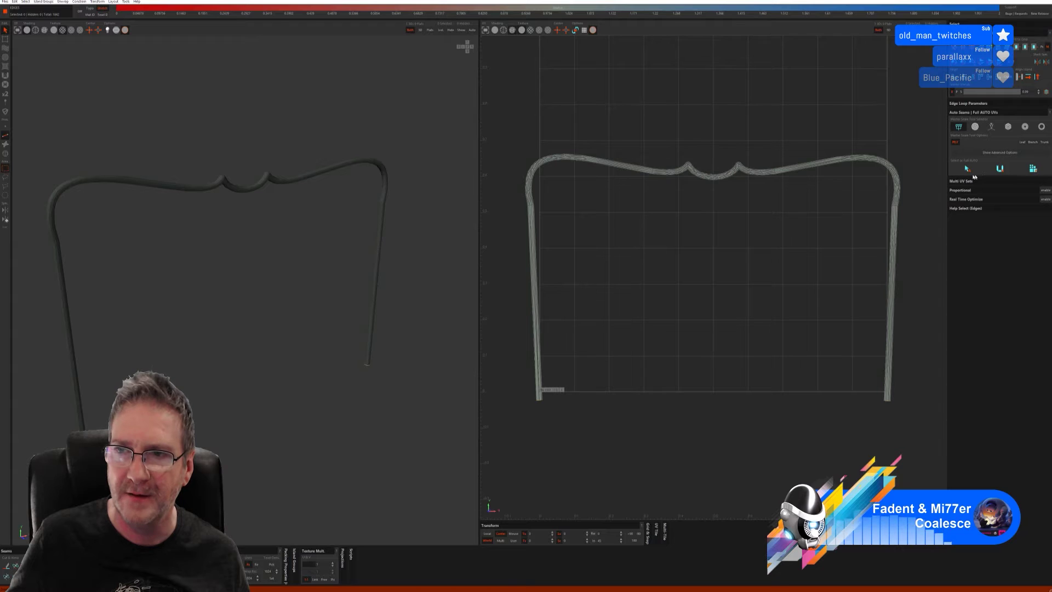
Step: Try the Mosaic auto-seam method on the trim tube, with unfolding and packing
left_click(975, 127)
left_click(967, 176)
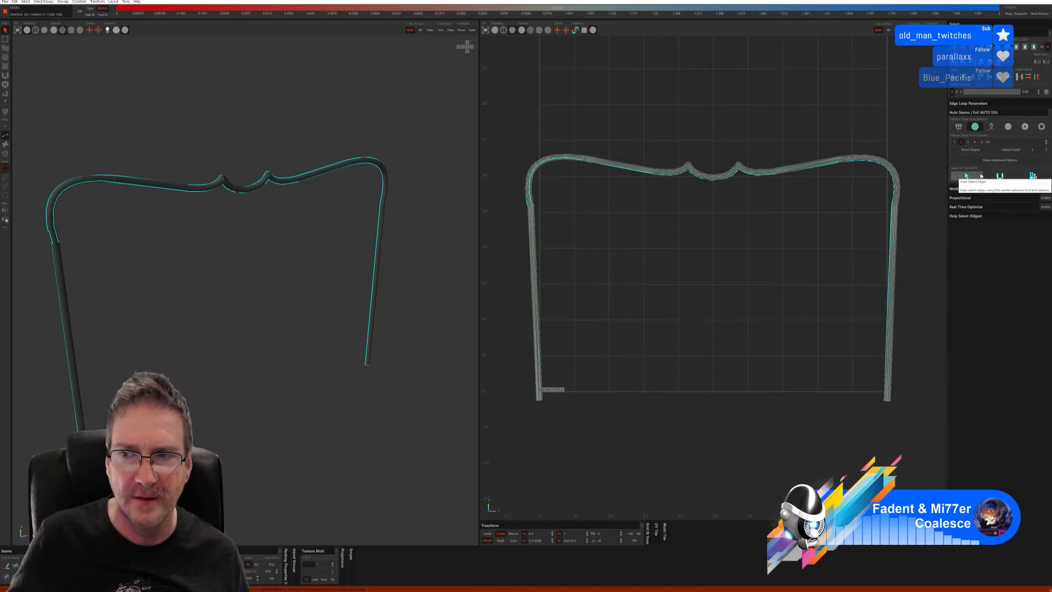
left_click(1033, 176)
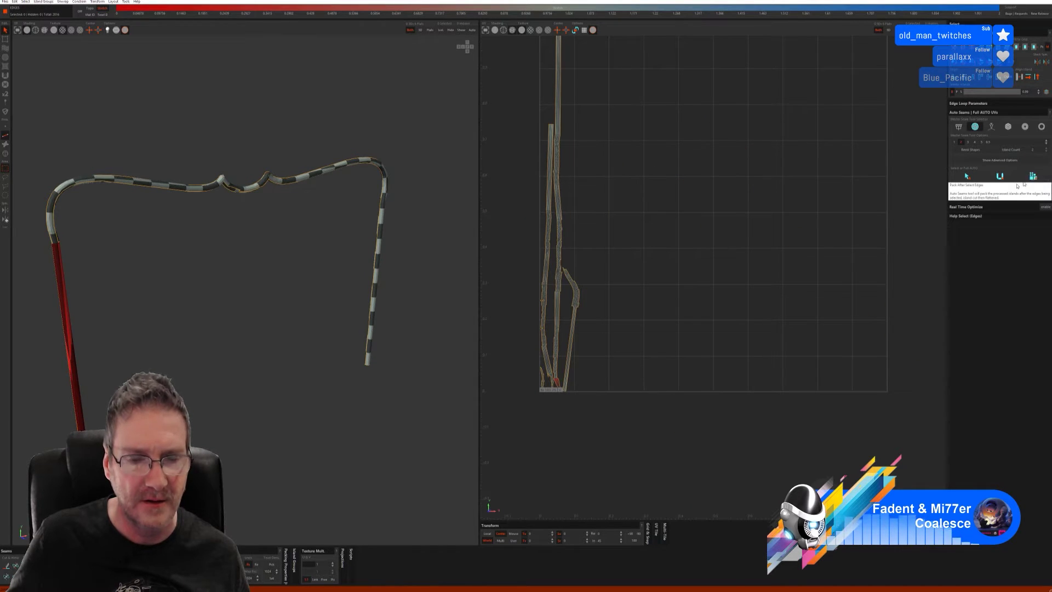
left_click(1000, 176)
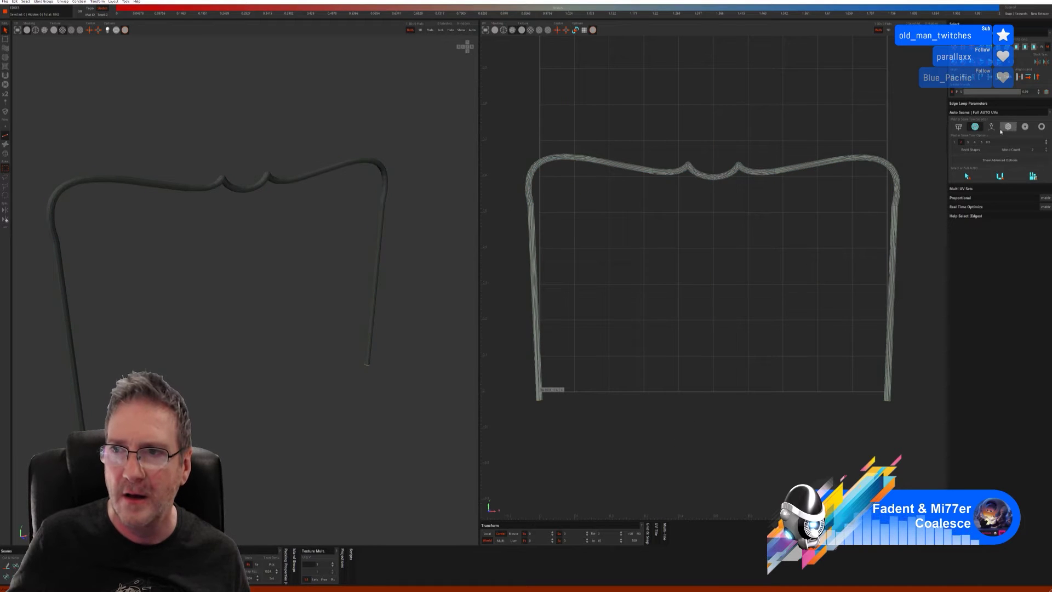
Step: Try the Pelt and Box auto-seam methods on the trim tube and undo each one
left_click(992, 127)
left_click(968, 171)
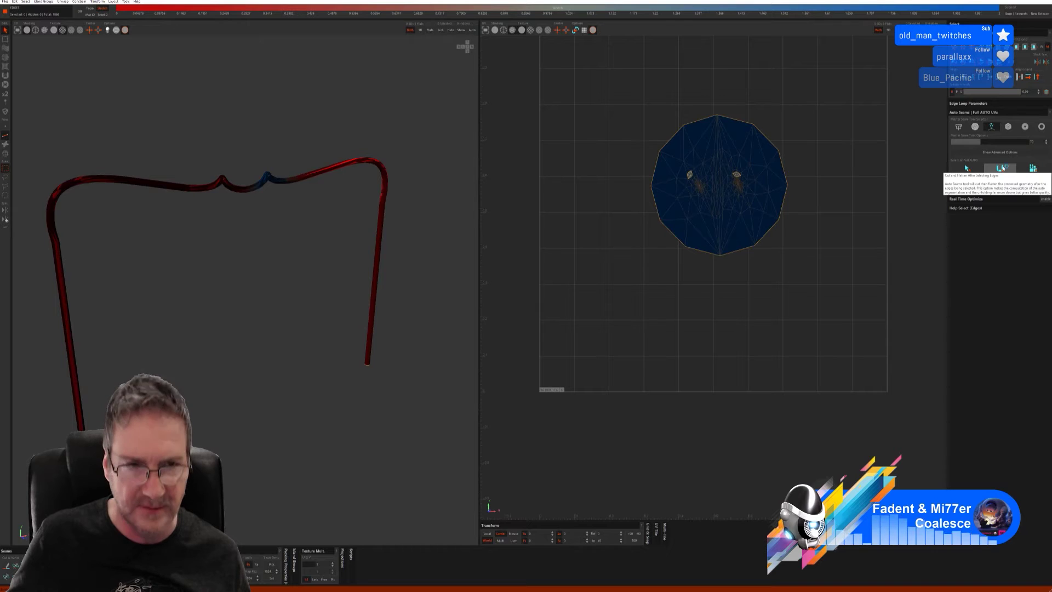
key("ctrl+z")
left_click(1009, 126)
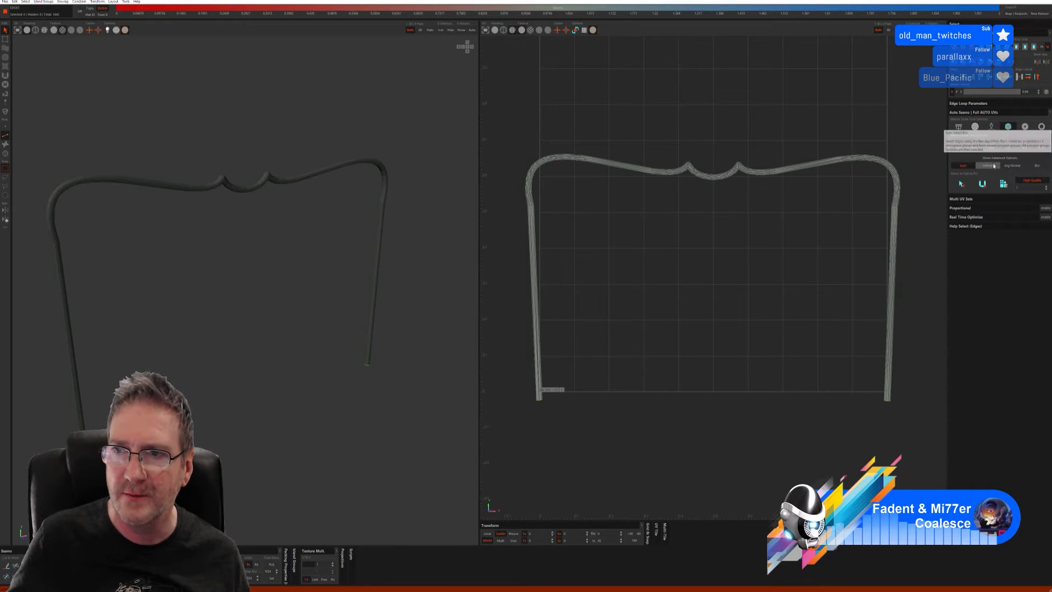
left_click(961, 184)
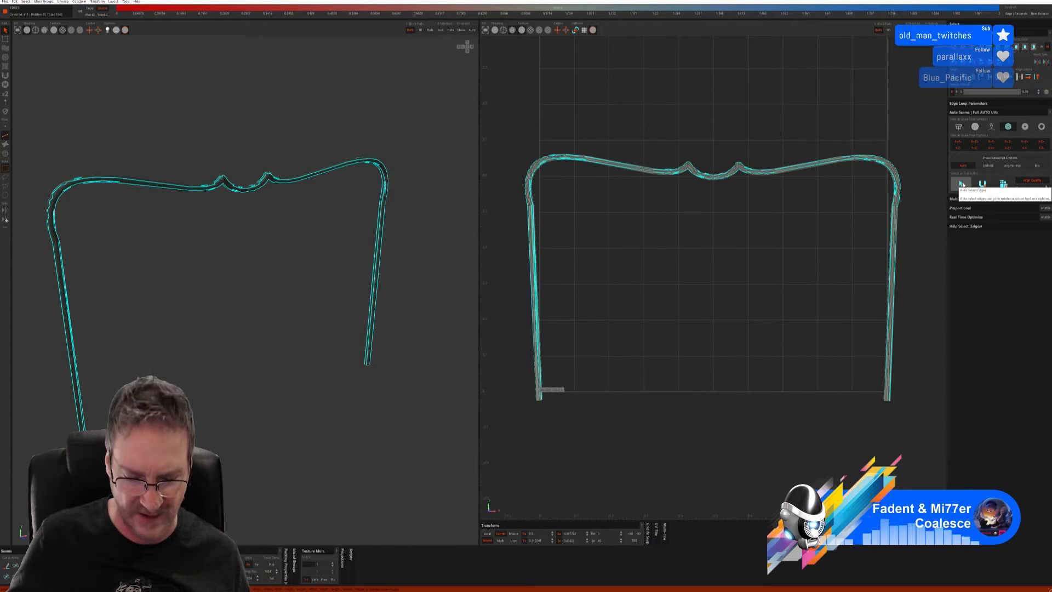
key("ctrl+z")
Step: Unwrap the trim tube with the auto-seam method that links holes and borders, and save the result
left_click(1027, 128)
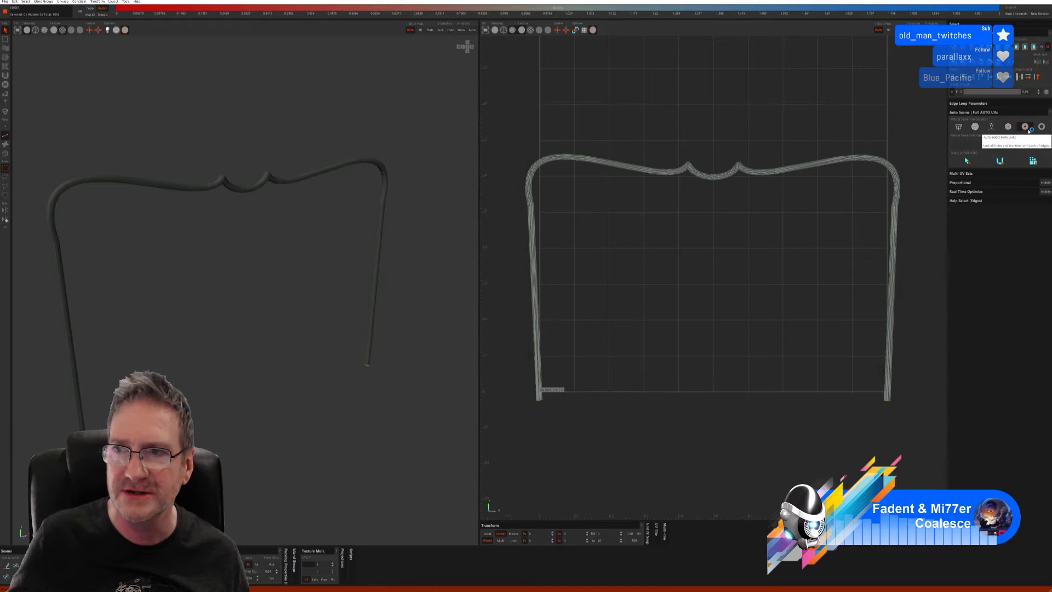
left_click(966, 161)
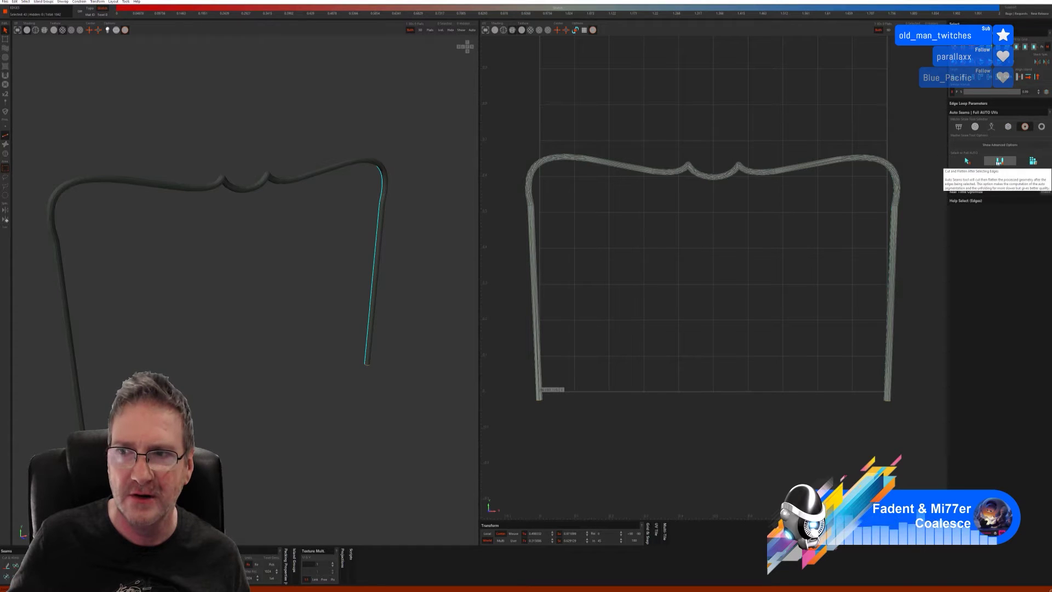
left_click(1033, 161)
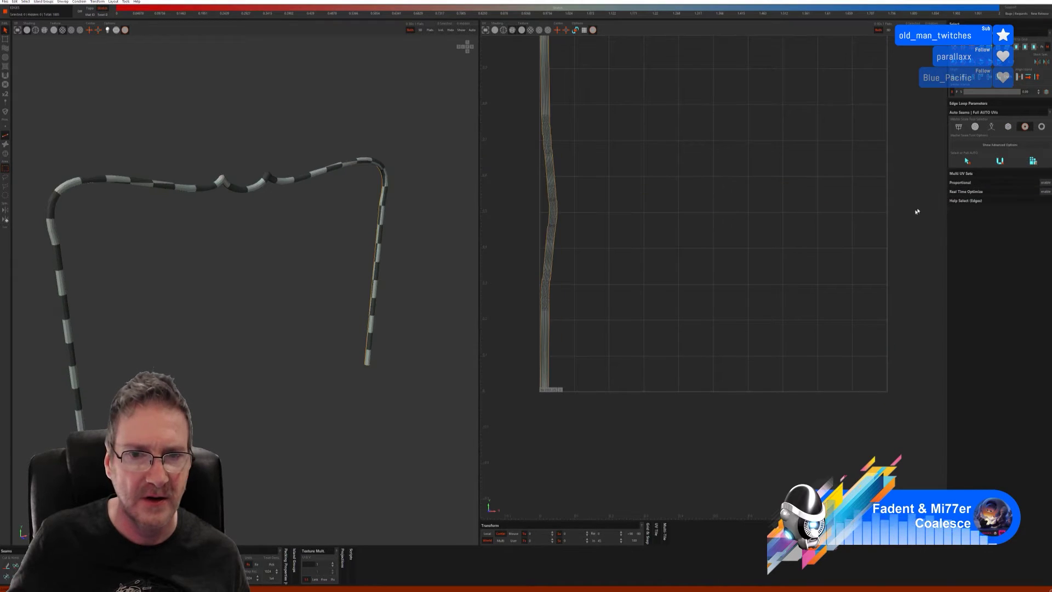
middle_click_drag(332, 339, 314, 298)
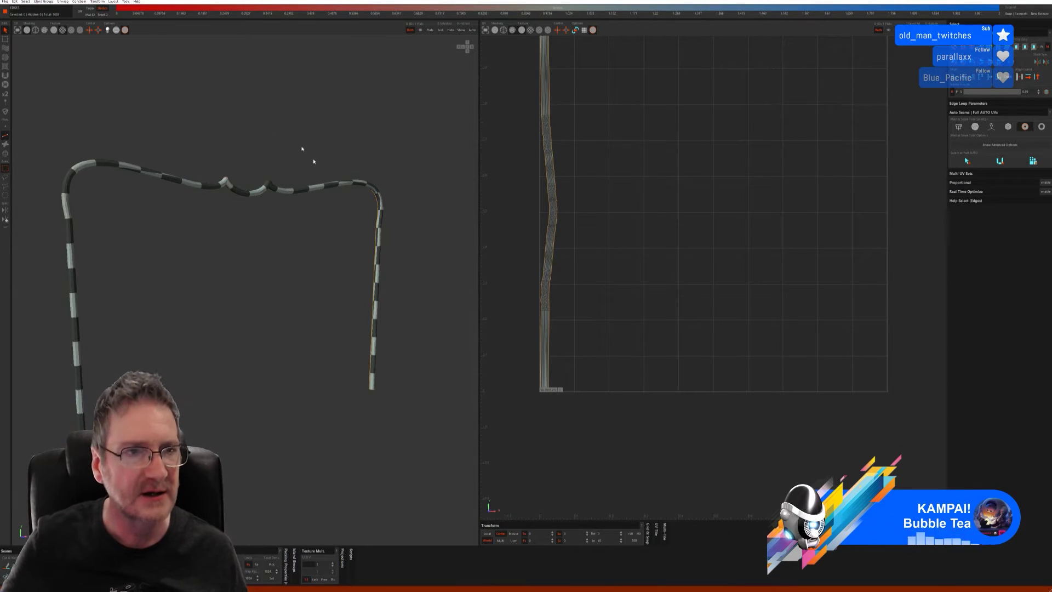
left_click(9, 8)
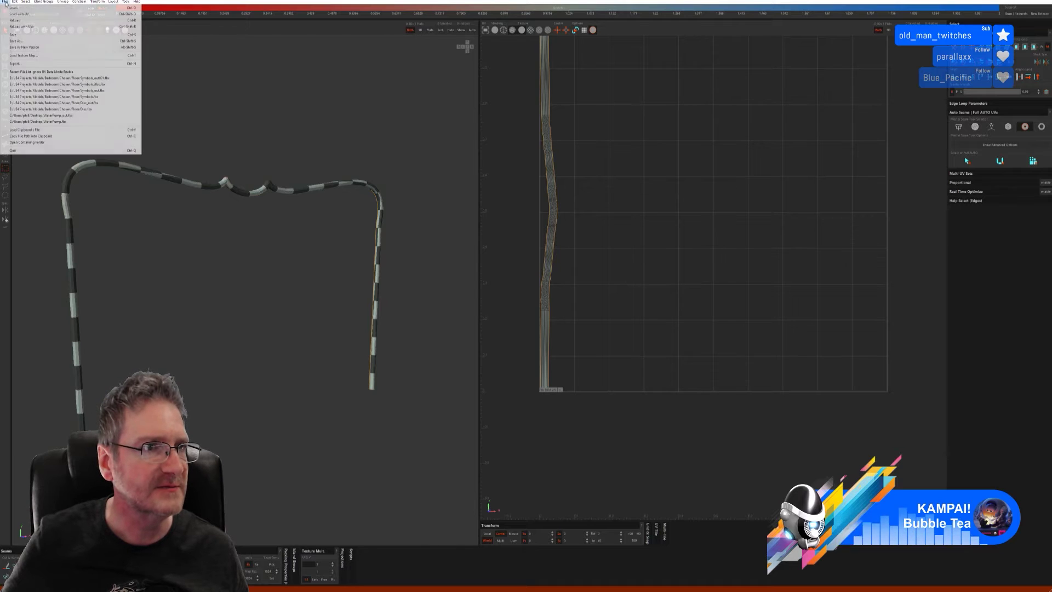
left_click(33, 35)
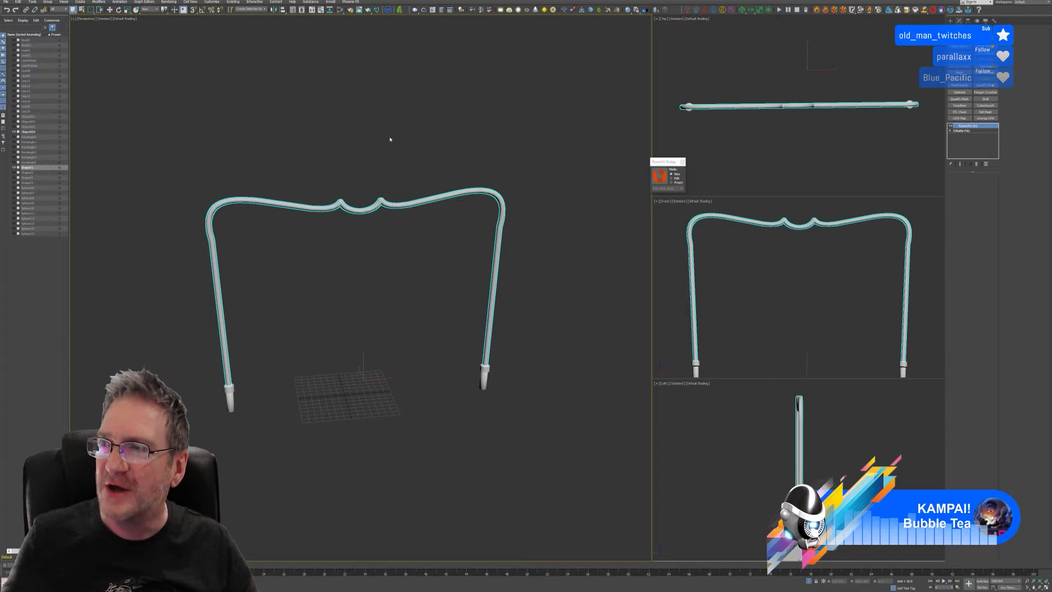
Step: Switch to 3ds Max, exit isolation to show the whole fireplace at an angle, and deselect the trim tube
left_click(809, 581)
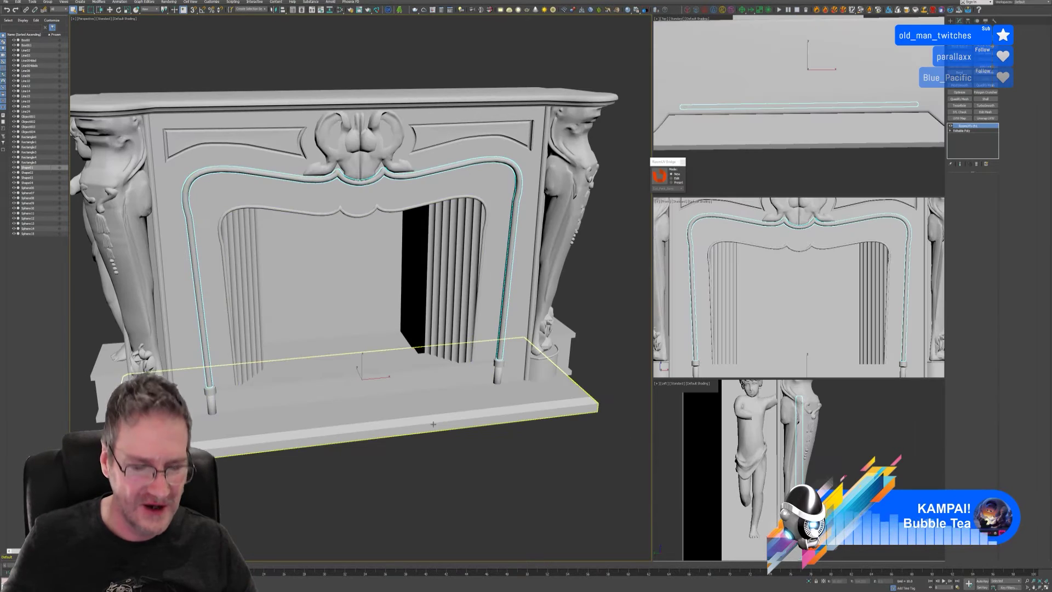
scroll(433, 327, "down", 3)
middle_click_drag(344, 484, 359, 479, "alt")
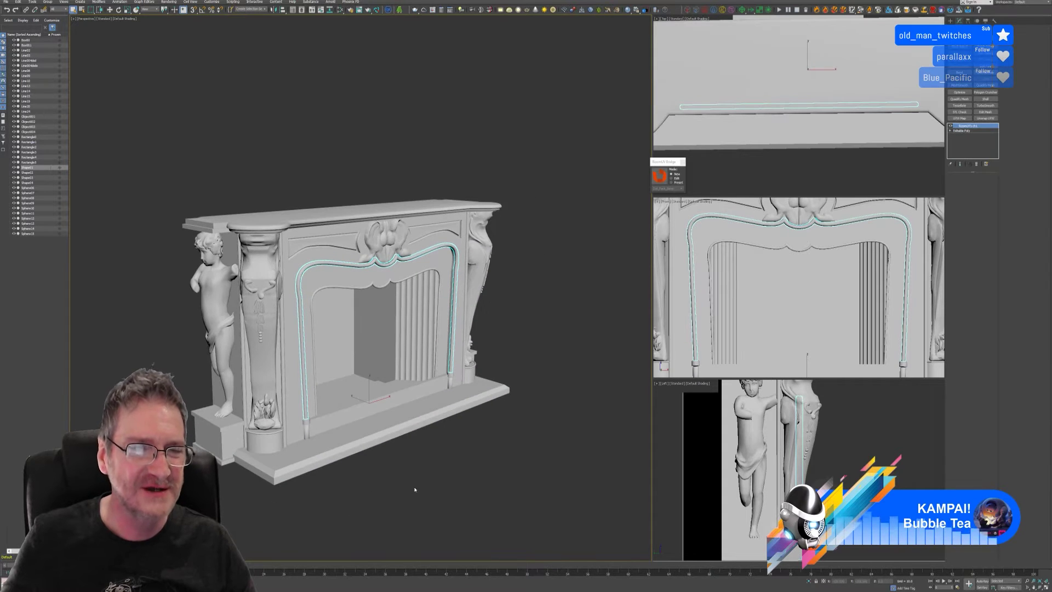
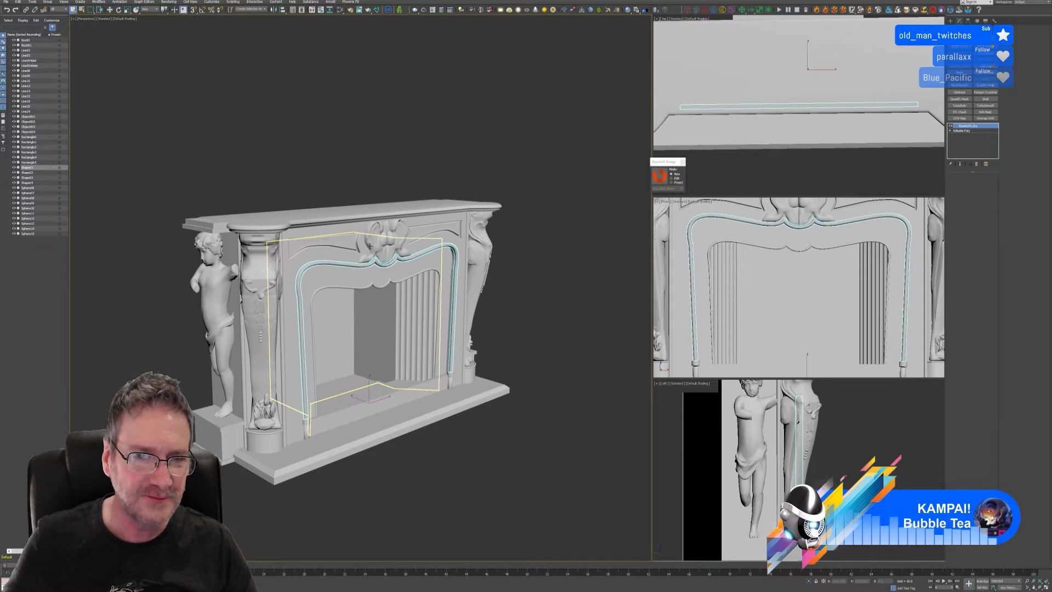
left_click(547, 267)
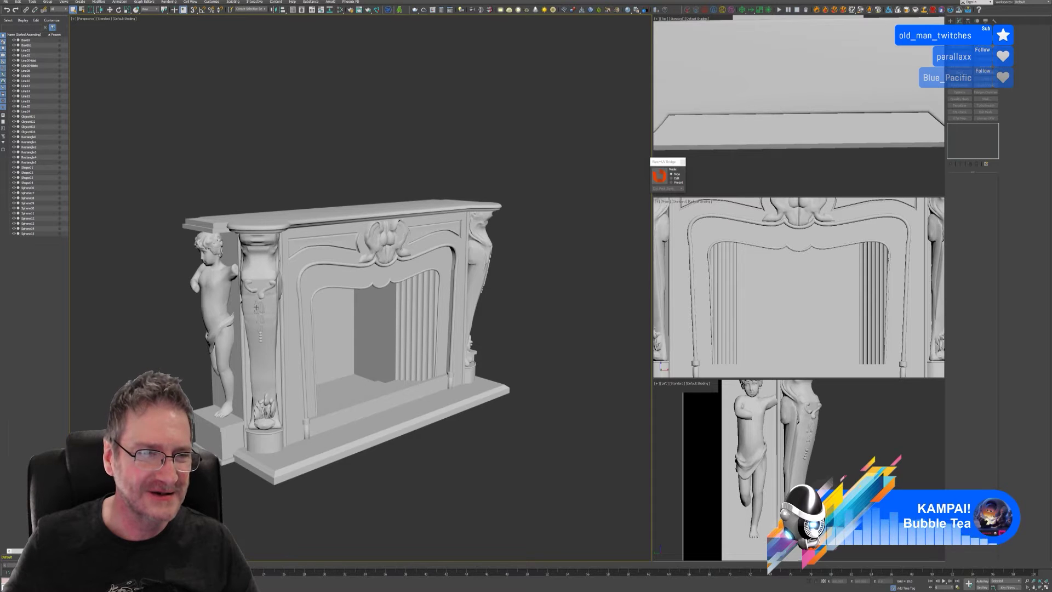
Step: Select the fireplace's mantel shelf, convert it to Editable Poly, and send it to RizomUV
left_click(278, 229)
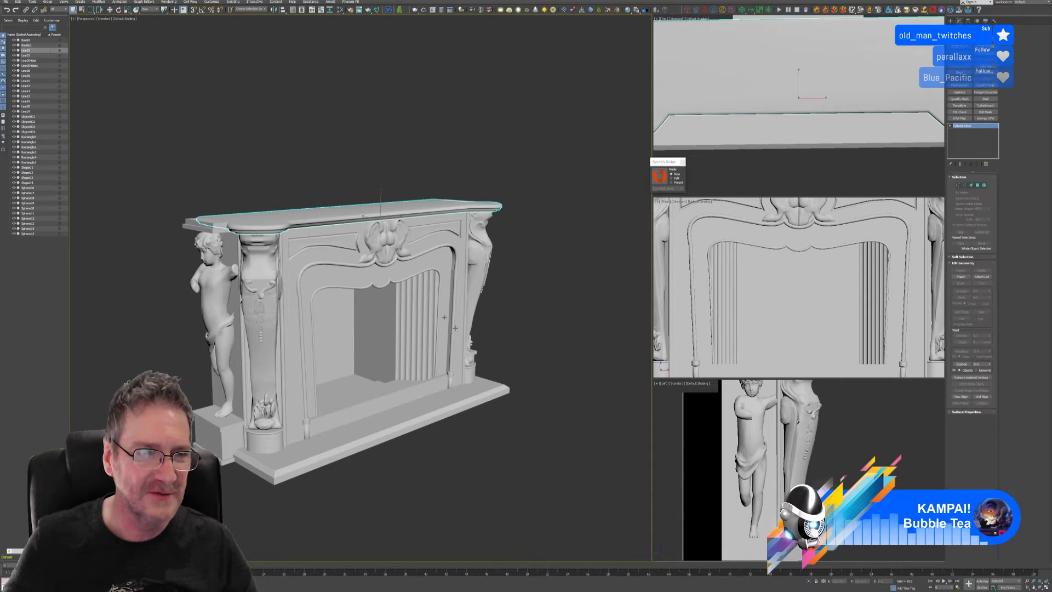
right_click(972, 127)
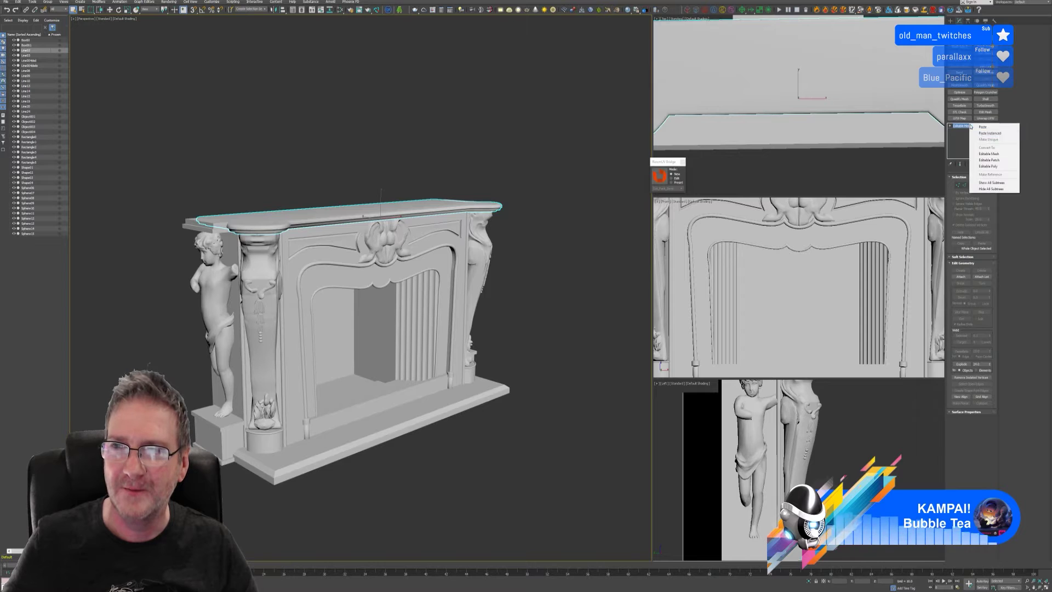
left_click(991, 166)
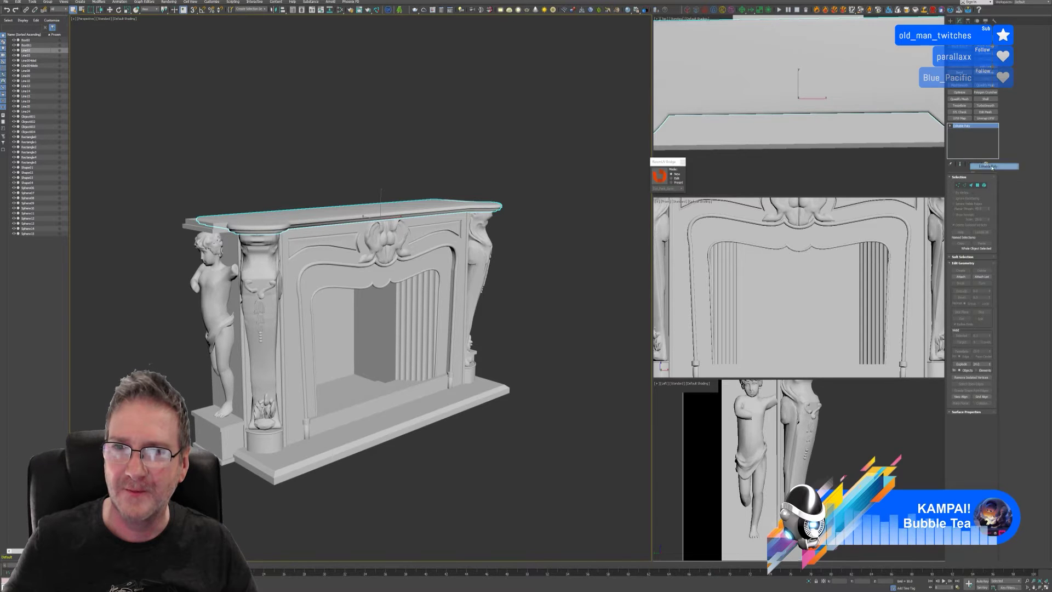
left_click(660, 176)
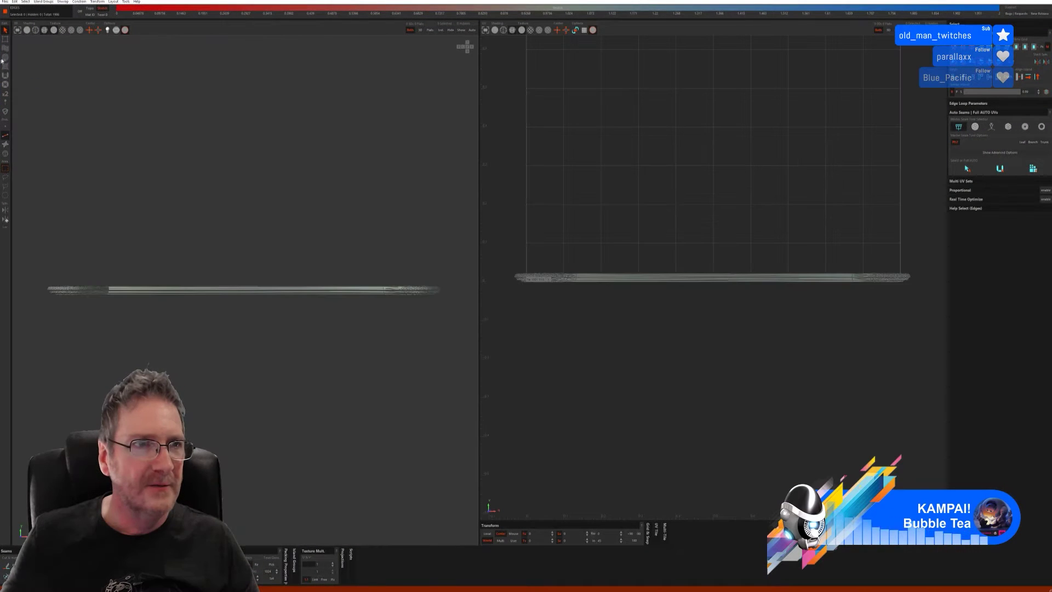
Step: Unwrap the mantel shelf with the Box auto-seam method, including unfolding, and save the result
left_click(63, 30)
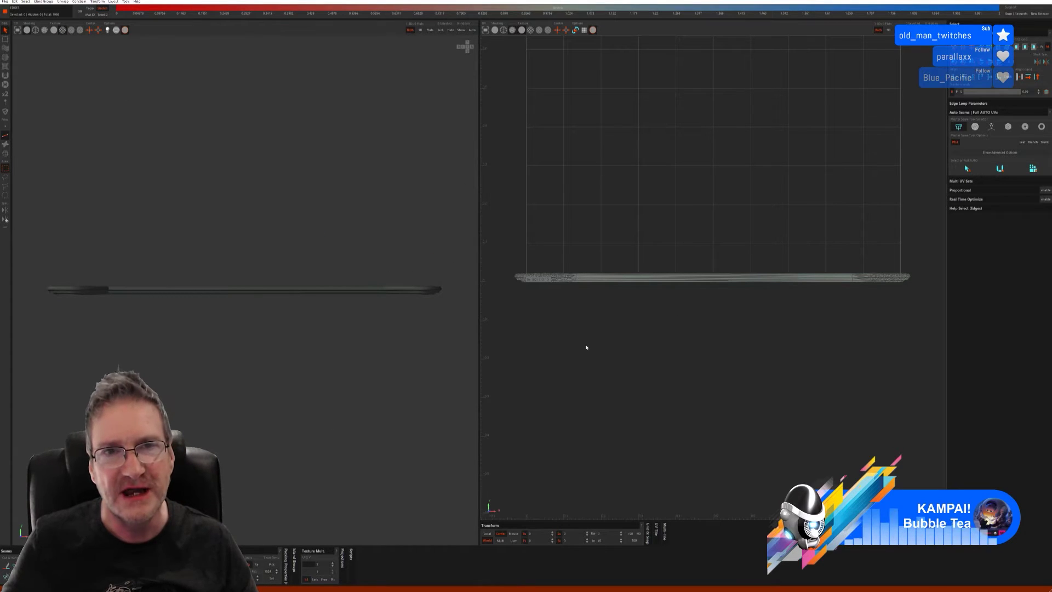
left_click_drag(287, 228, 310, 239, "alt")
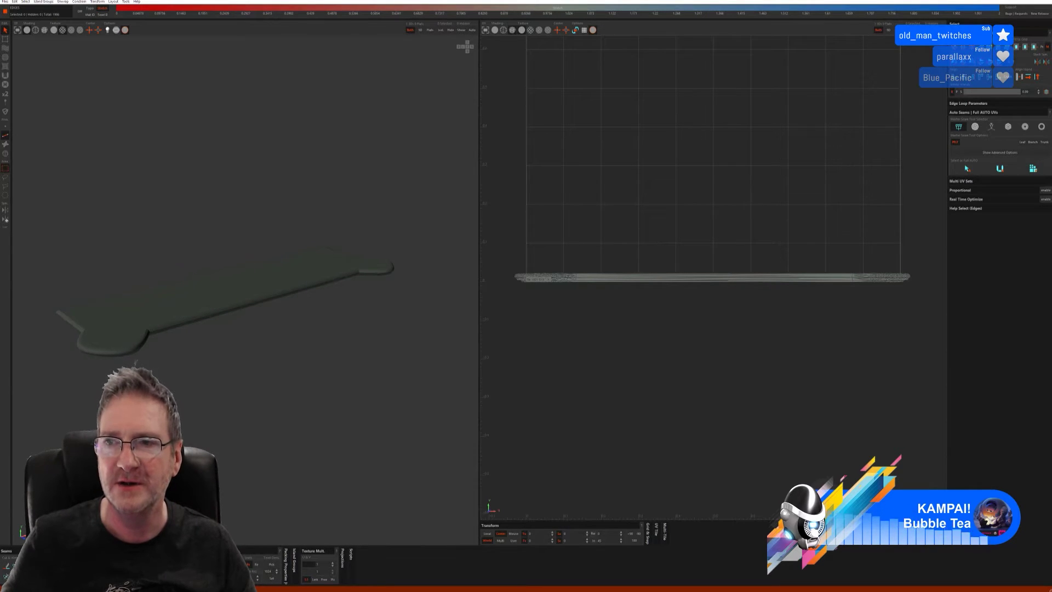
left_click(1009, 127)
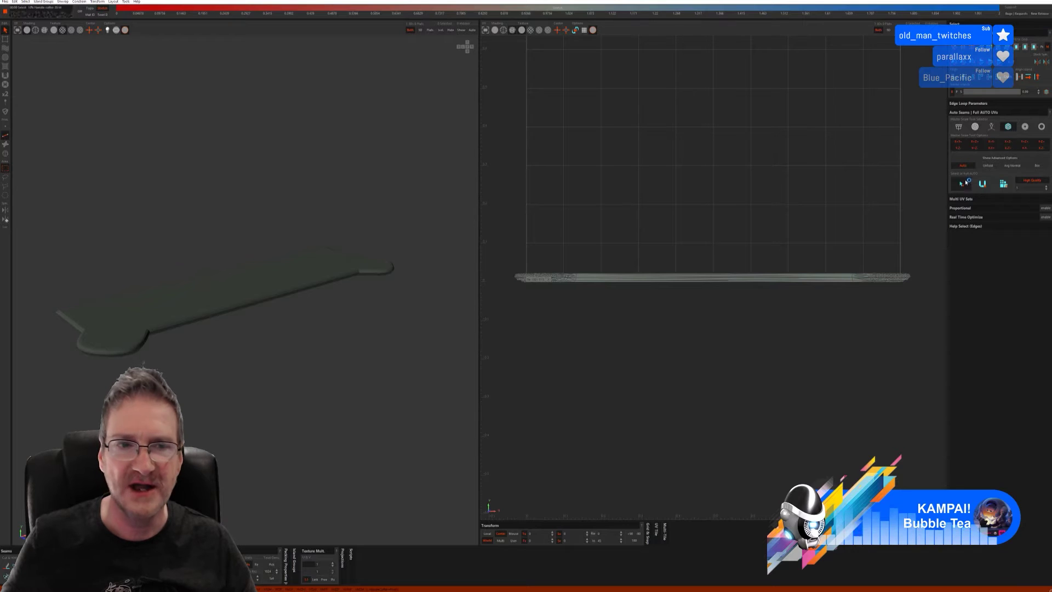
left_click(966, 182)
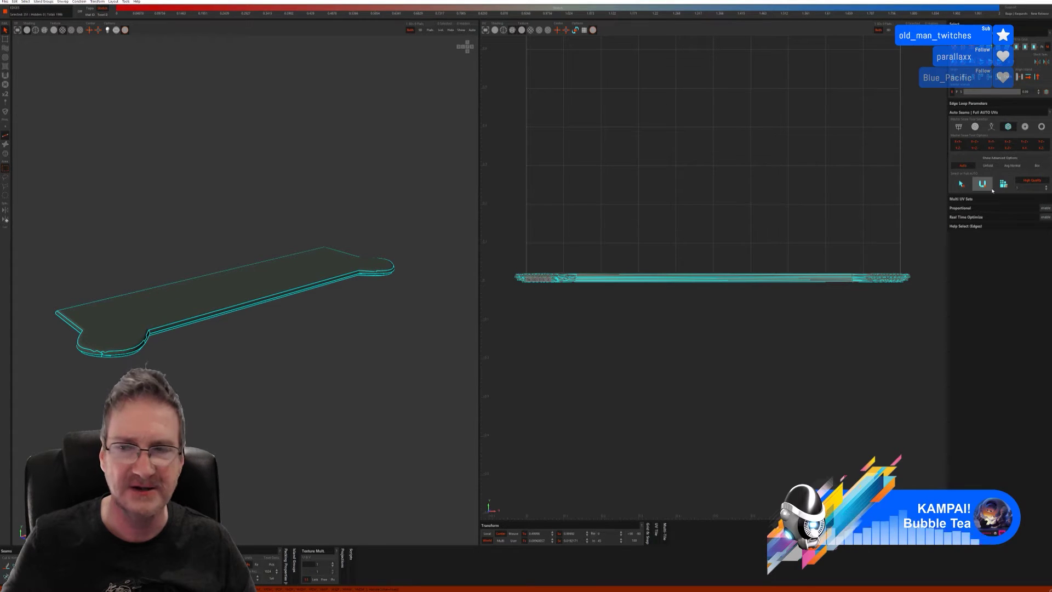
left_click(985, 186)
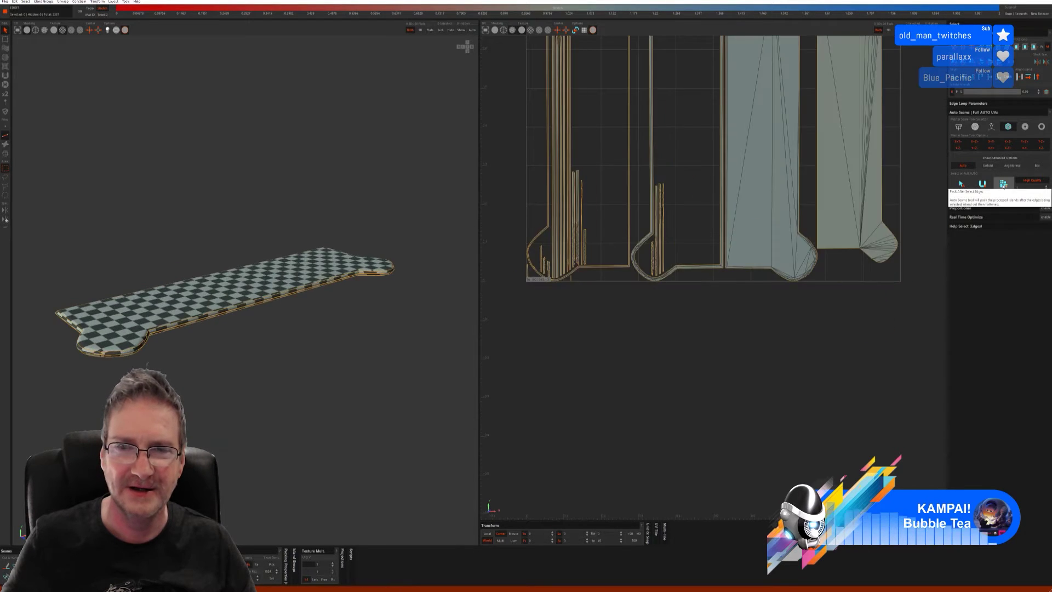
middle_click_drag(273, 359, 235, 383)
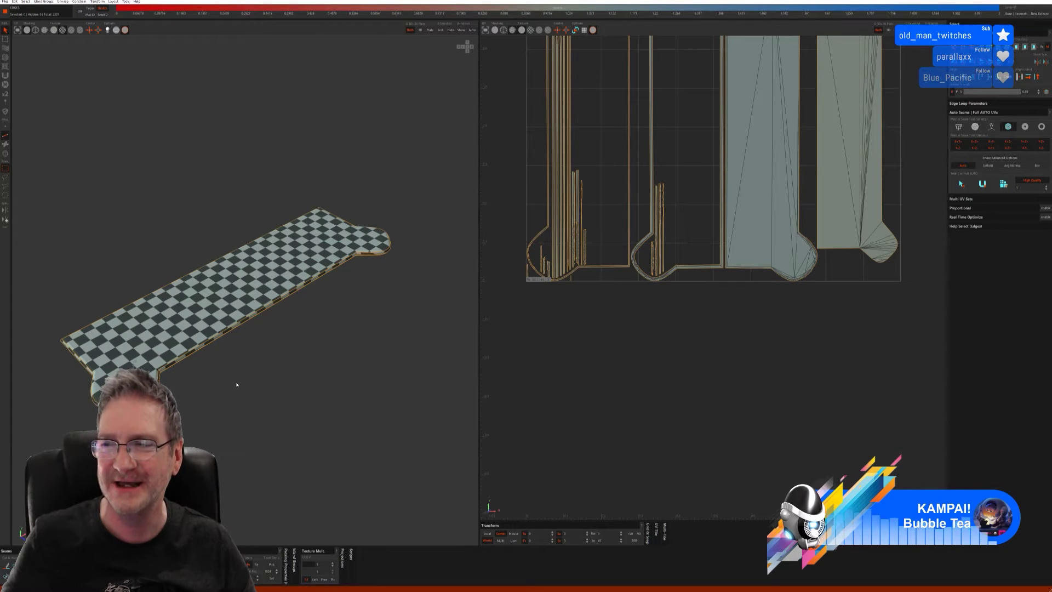
left_click(5, 2)
left_click(27, 34)
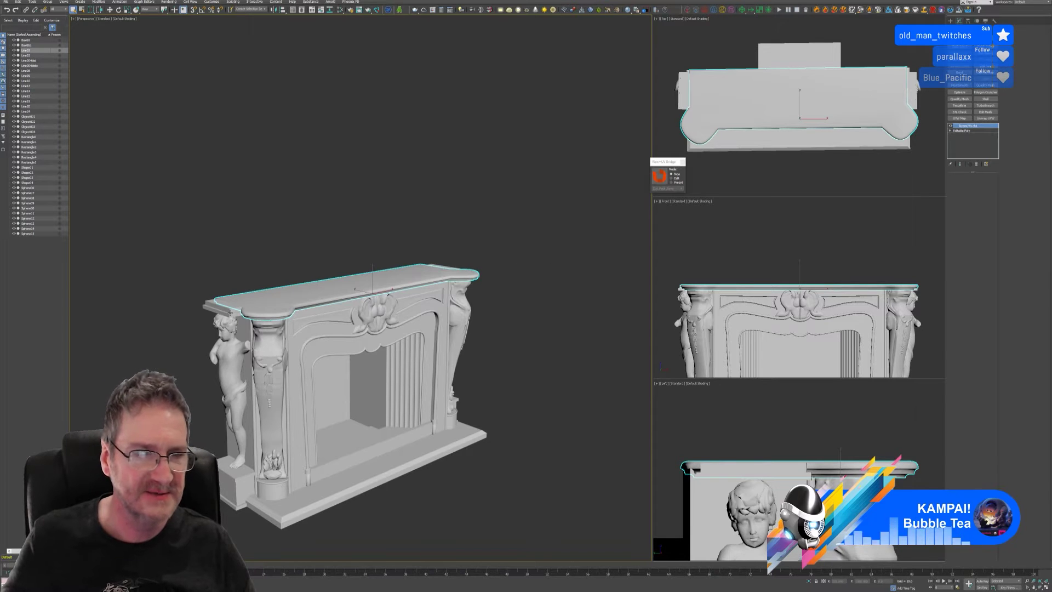
Step: Switch to 3ds Max, convert the front-left column to Editable Poly, and open it in RizomUV with the wireframe hidden on the 3D model
left_click(510, 195)
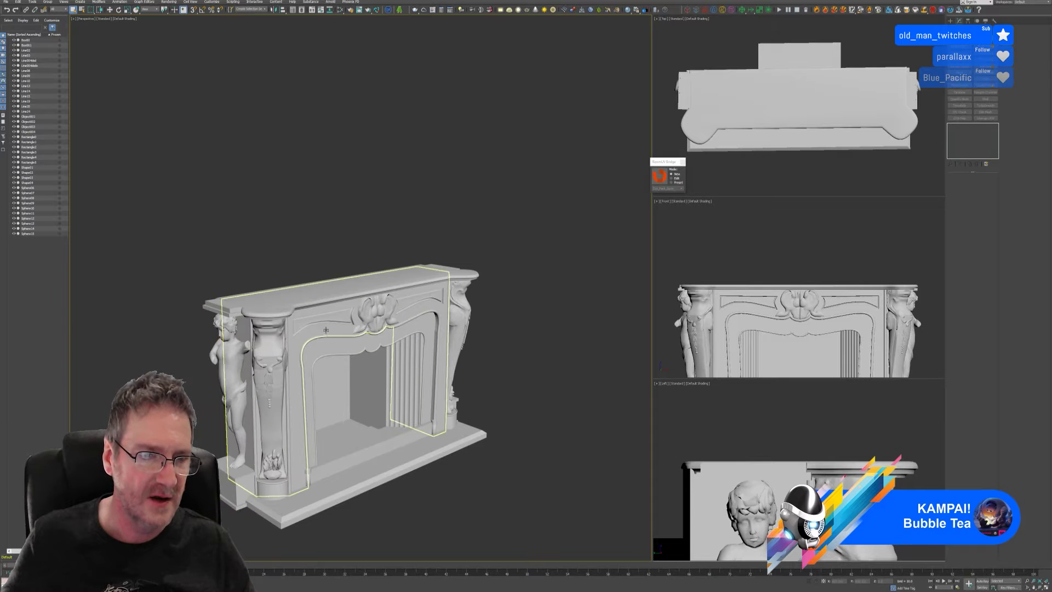
left_click(277, 420)
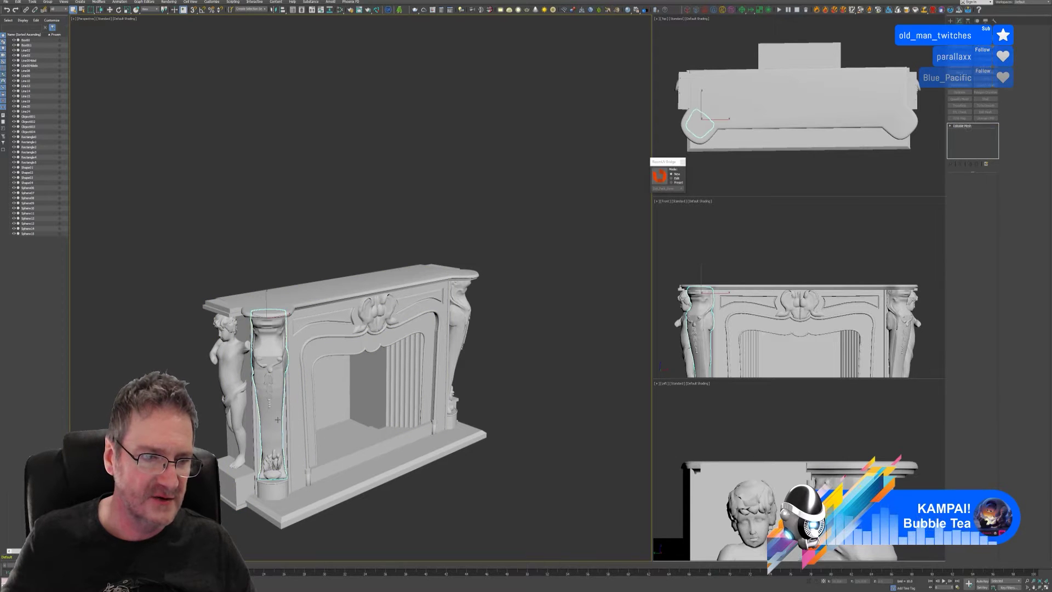
right_click(976, 128)
left_click(995, 170)
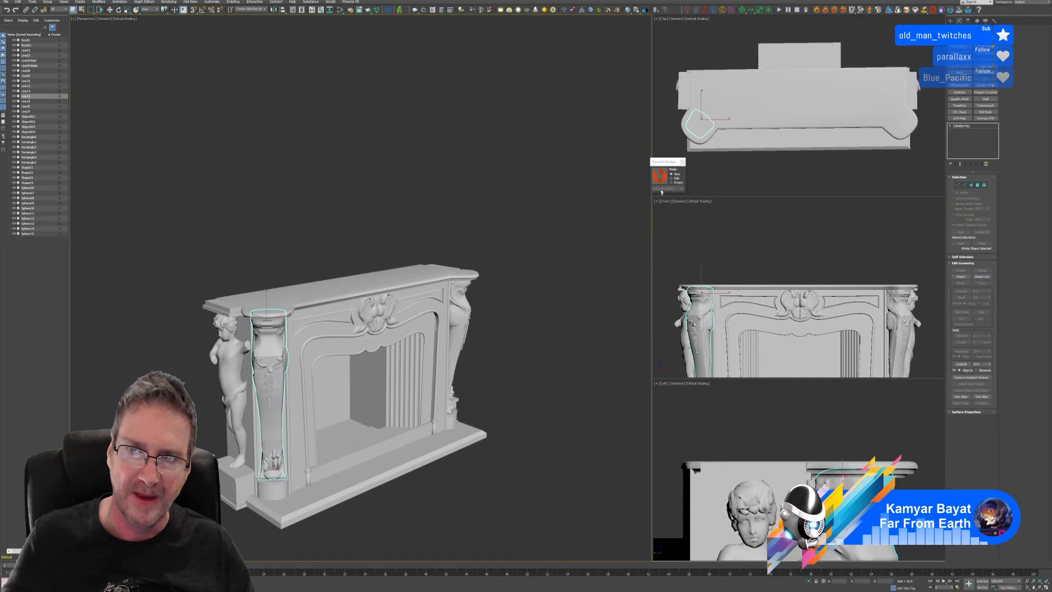
left_click(531, 210)
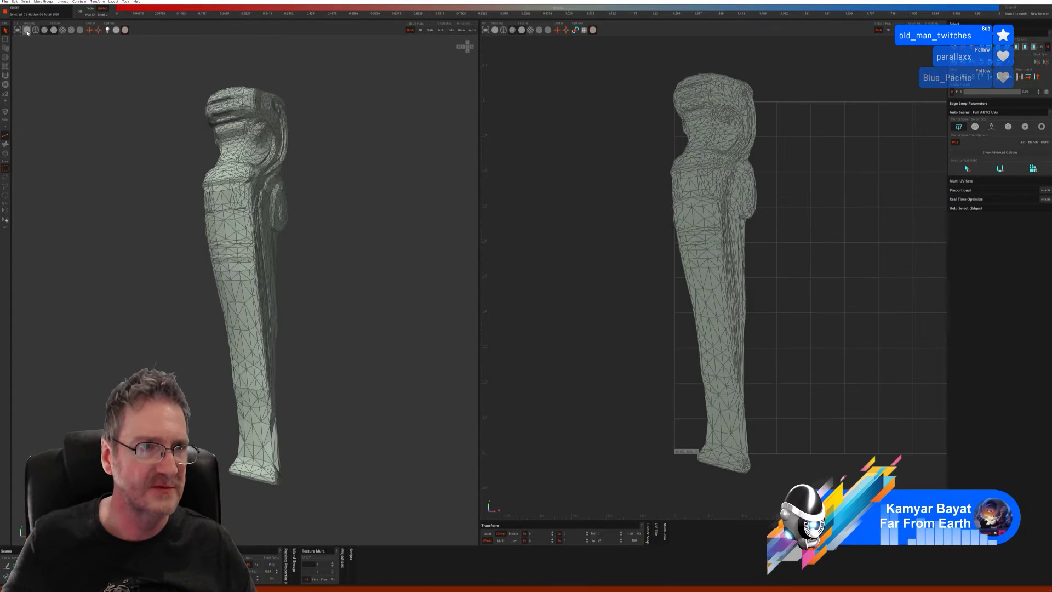
left_click(27, 31)
left_click(62, 31)
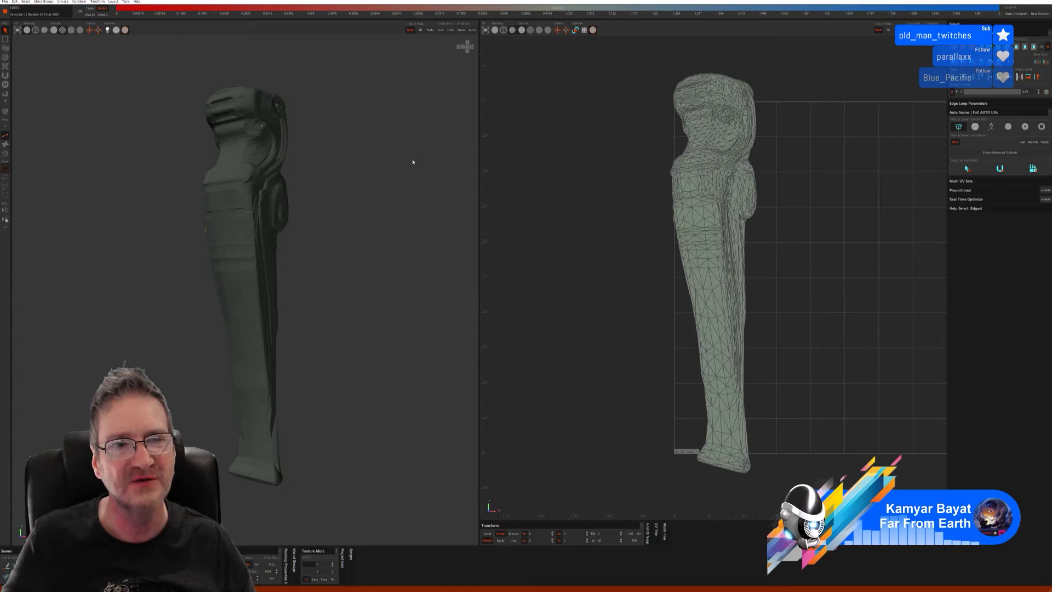
scroll(356, 207, "down", 5)
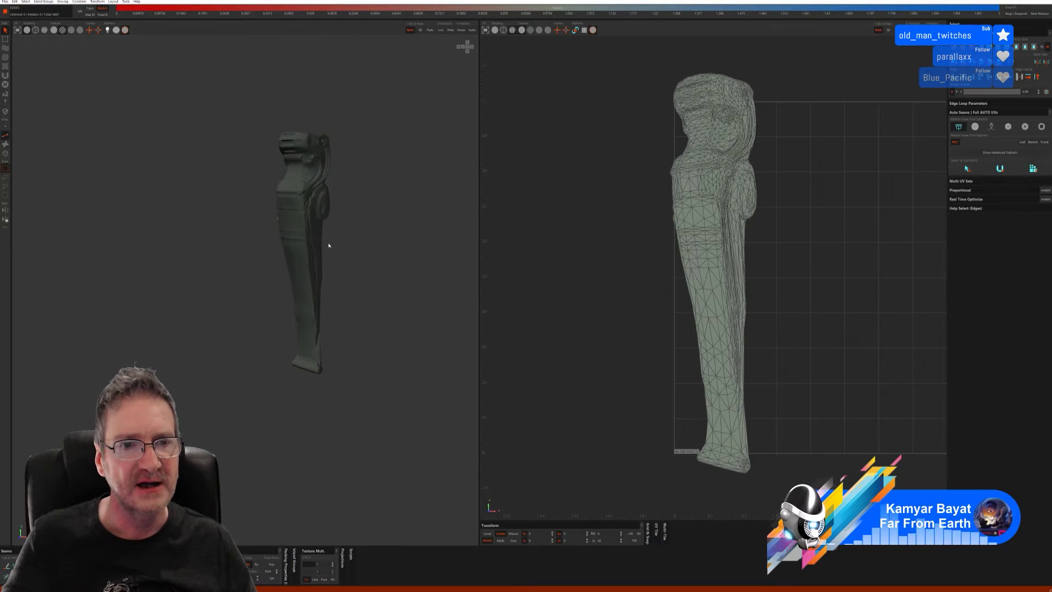
left_click_drag(329, 246, 335, 246, "alt")
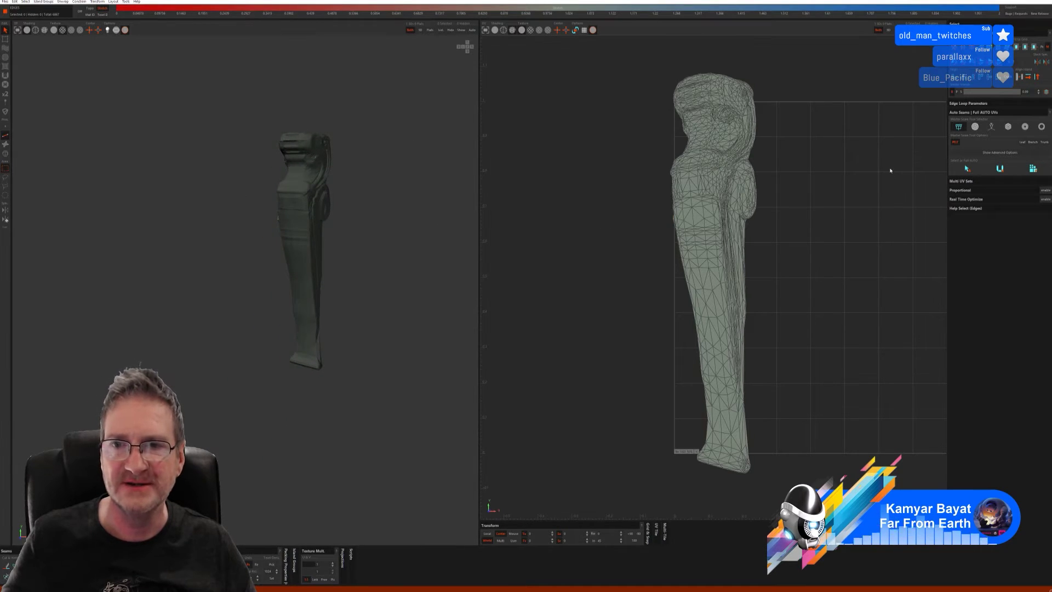
Step: Try the Pelt auto-seam method with unfolding and the Mosaic edge selection on the column, and undo each one
left_click(967, 167)
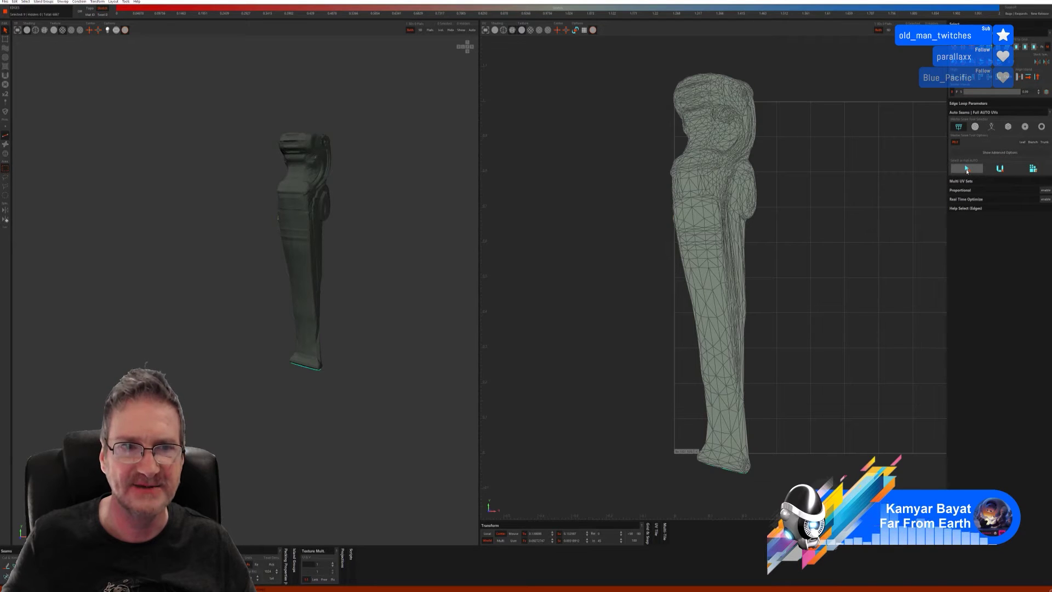
left_click(1002, 174)
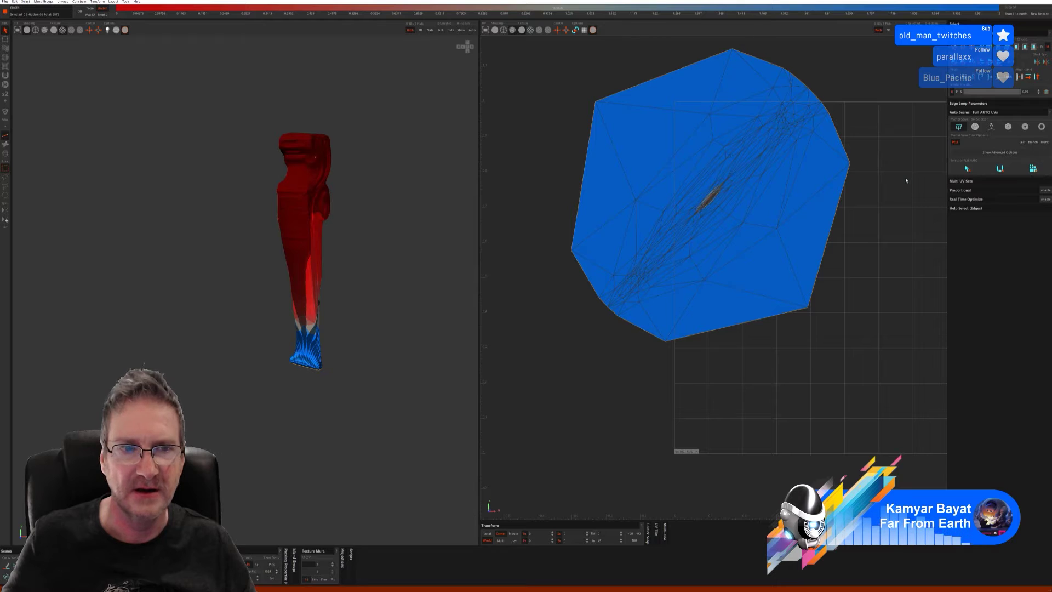
key("ctrl+z")
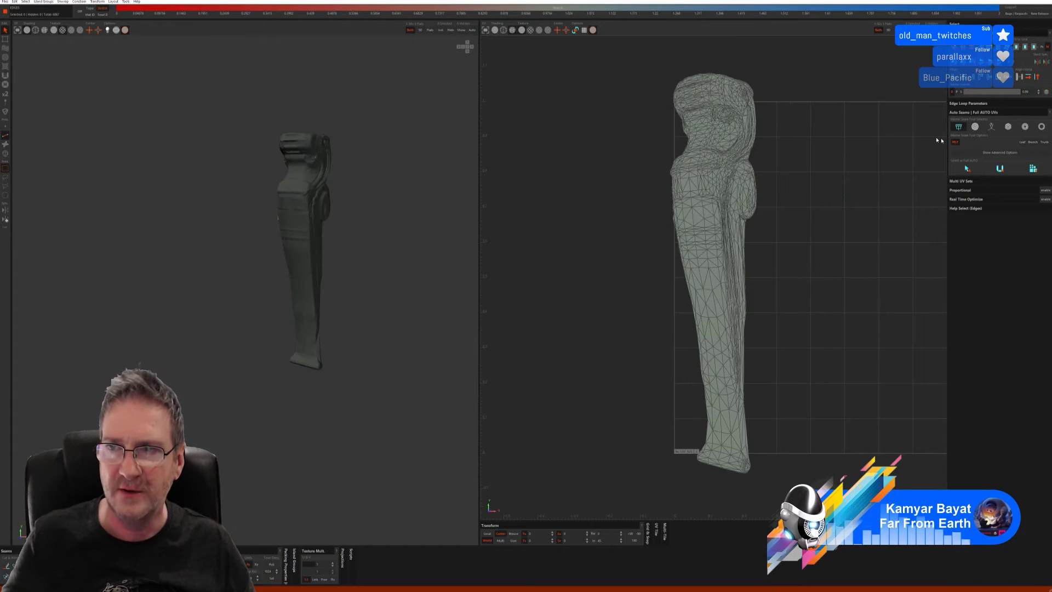
left_click(975, 126)
left_click(967, 176)
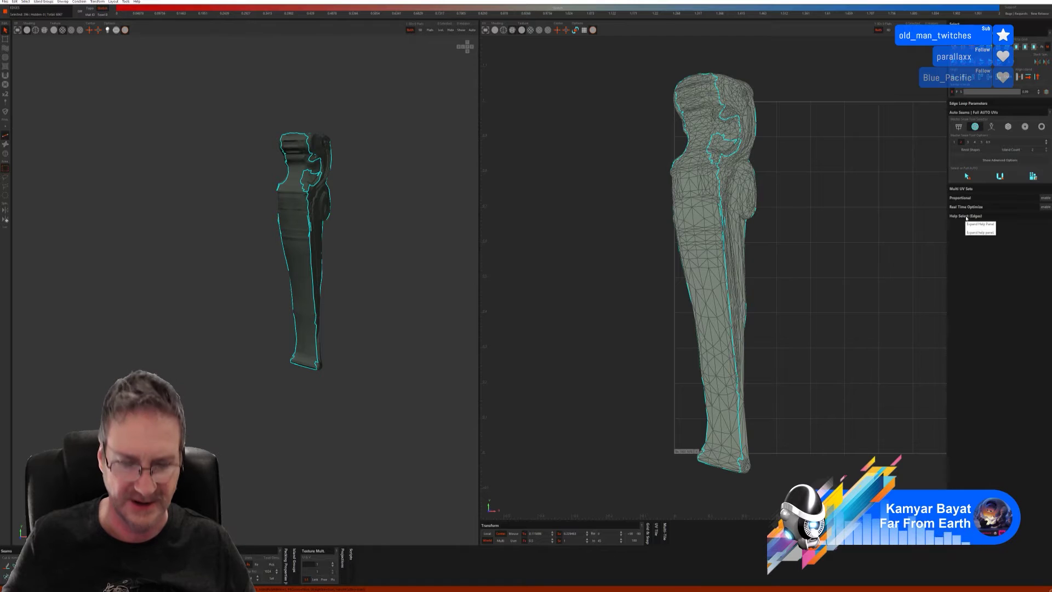
key("ctrl+z")
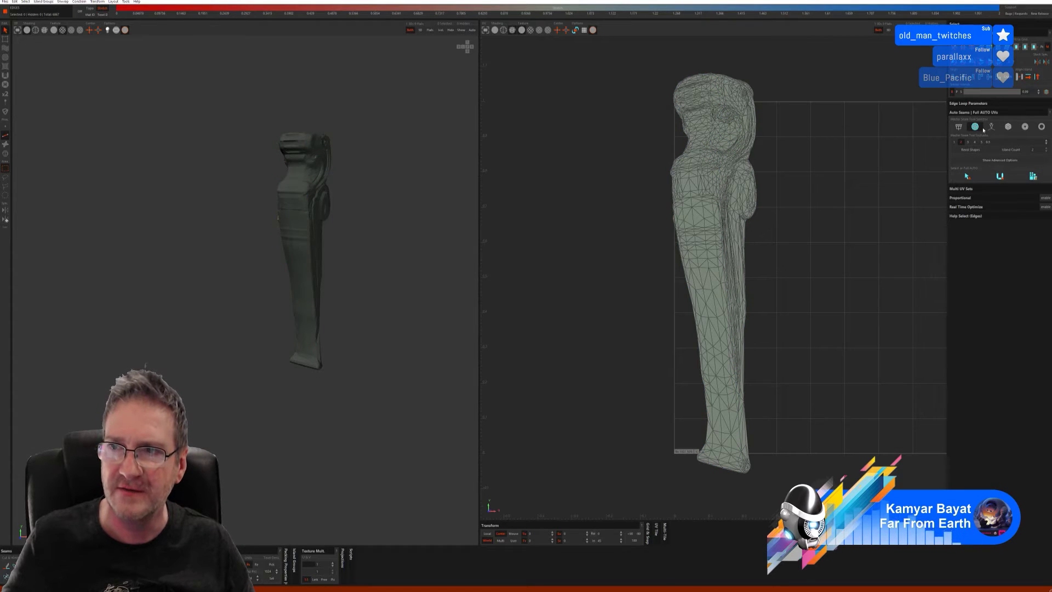
Step: Try the sharp-angle auto-seam method with unfolding and the Box method on the column, and undo them
left_click(991, 127)
left_click(966, 169)
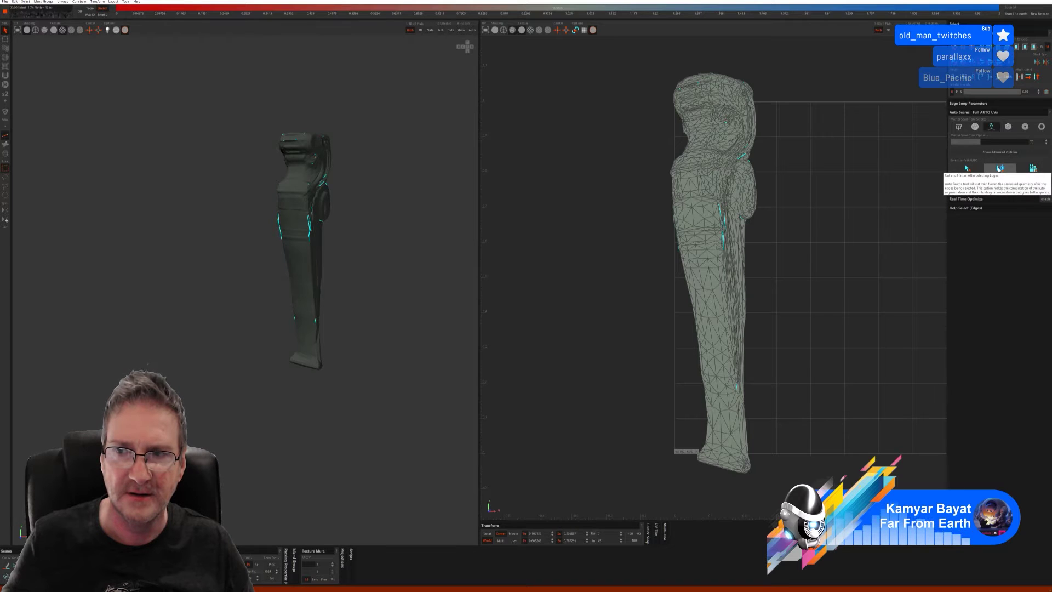
left_click(999, 168)
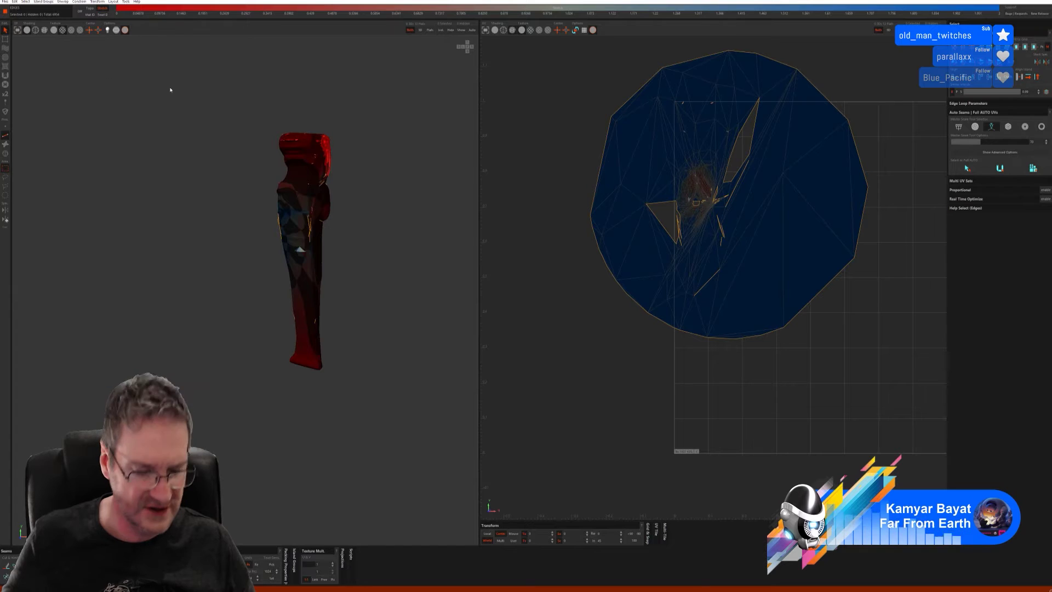
left_click(1008, 127)
left_click(963, 184)
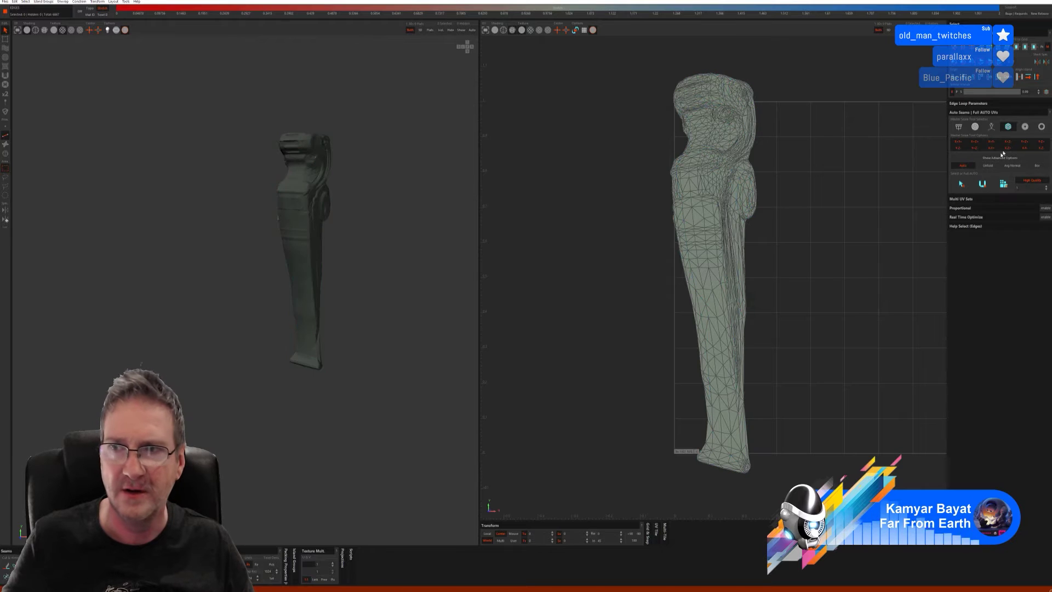
Step: Try the auto-seam method that links holes and borders on the column, with unfolding, and undo it
left_click(1025, 127)
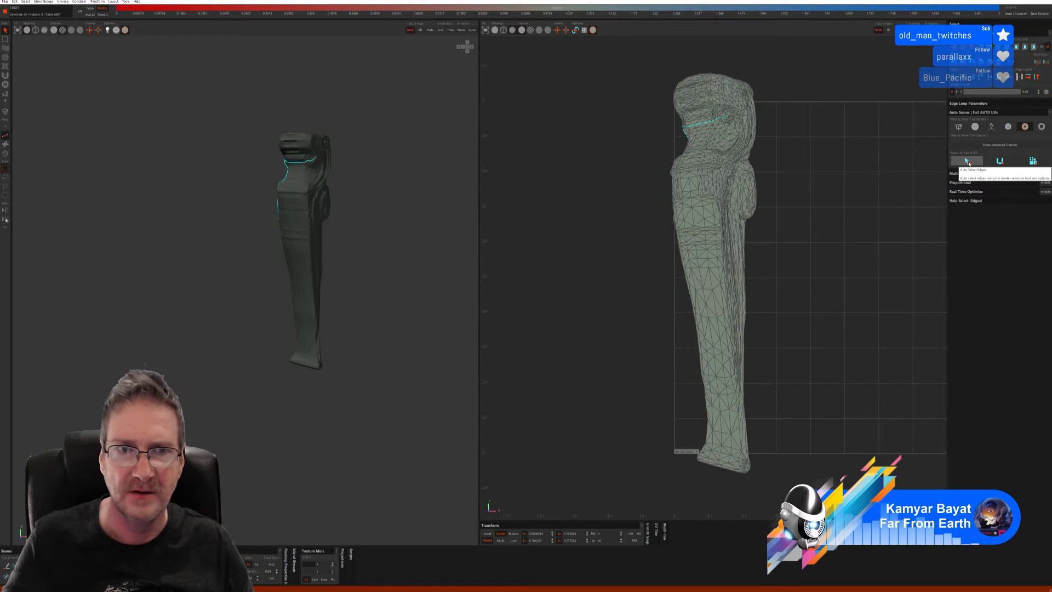
left_click(1001, 161)
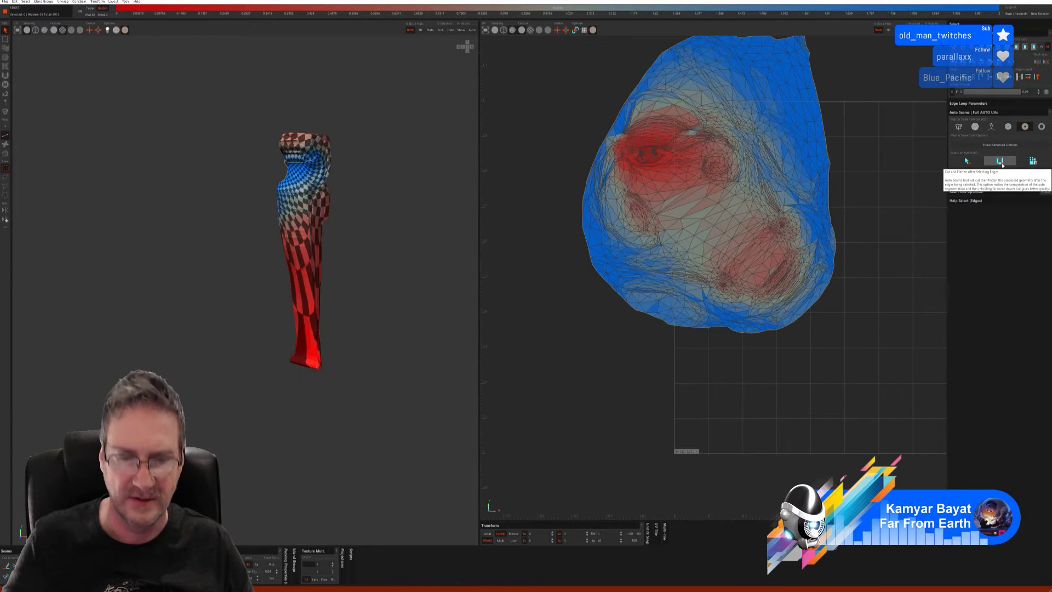
key("ctrl+z")
key("ctrl+z")
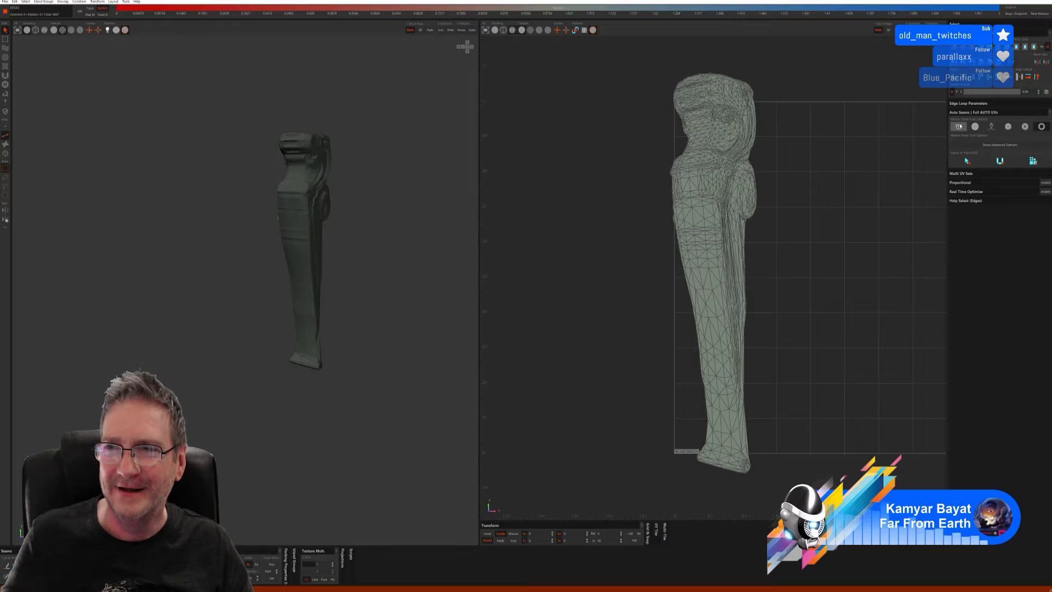
Step: Unwrap the column with the Mosaic auto-seam method, including unfolding and packing, and check the checker pattern for stretching
left_click(975, 127)
left_click(975, 176)
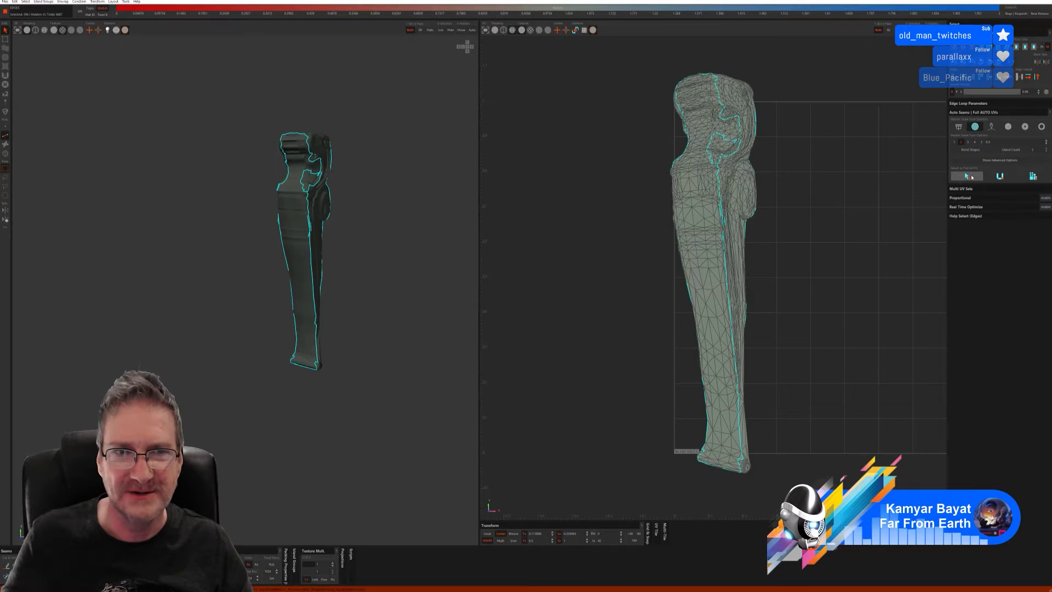
left_click(1005, 177)
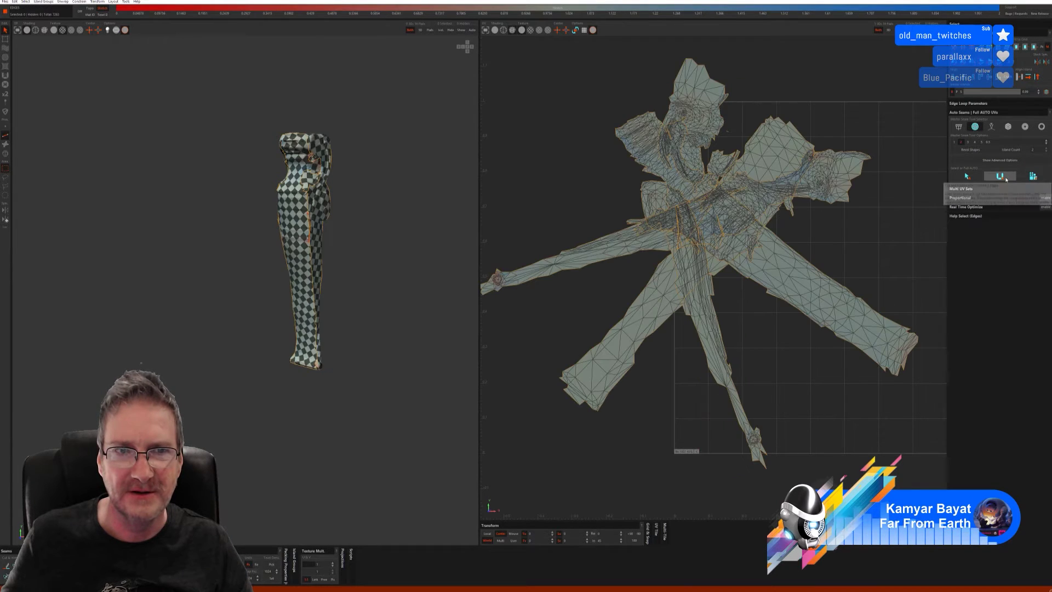
left_click(1035, 177)
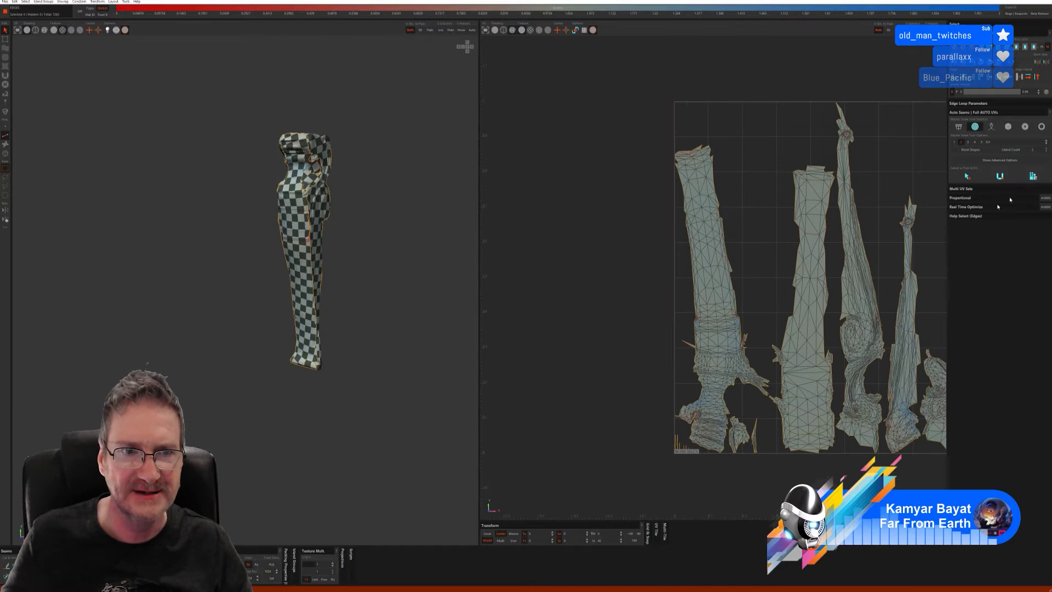
middle_click_drag(408, 298, 438, 275)
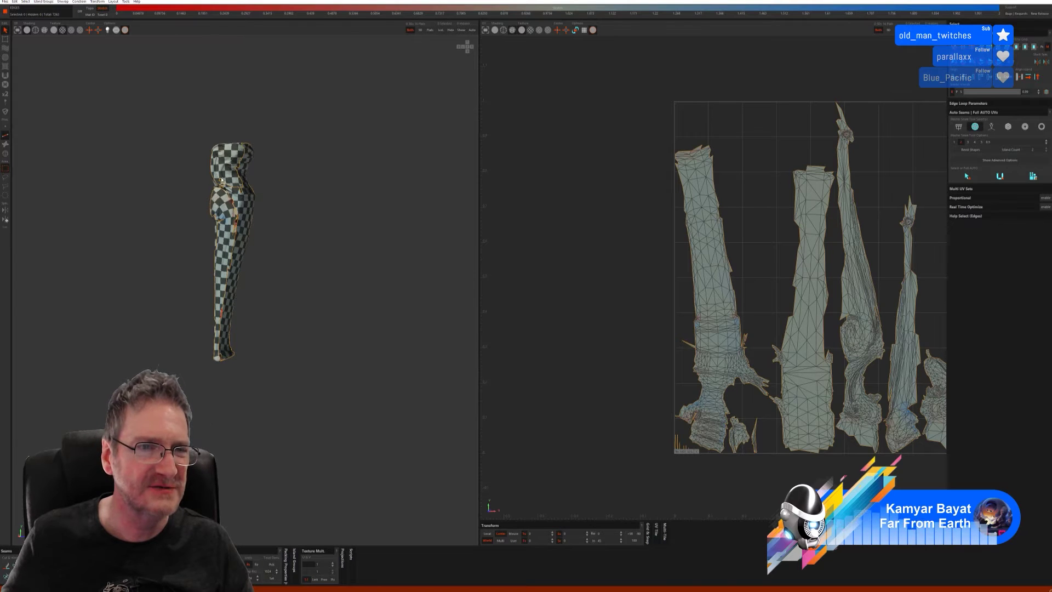
scroll(221, 179, "up", 5)
middle_click_drag(344, 181, 247, 148)
middle_click_drag(358, 243, 316, 231)
scroll(316, 232, "down", 8)
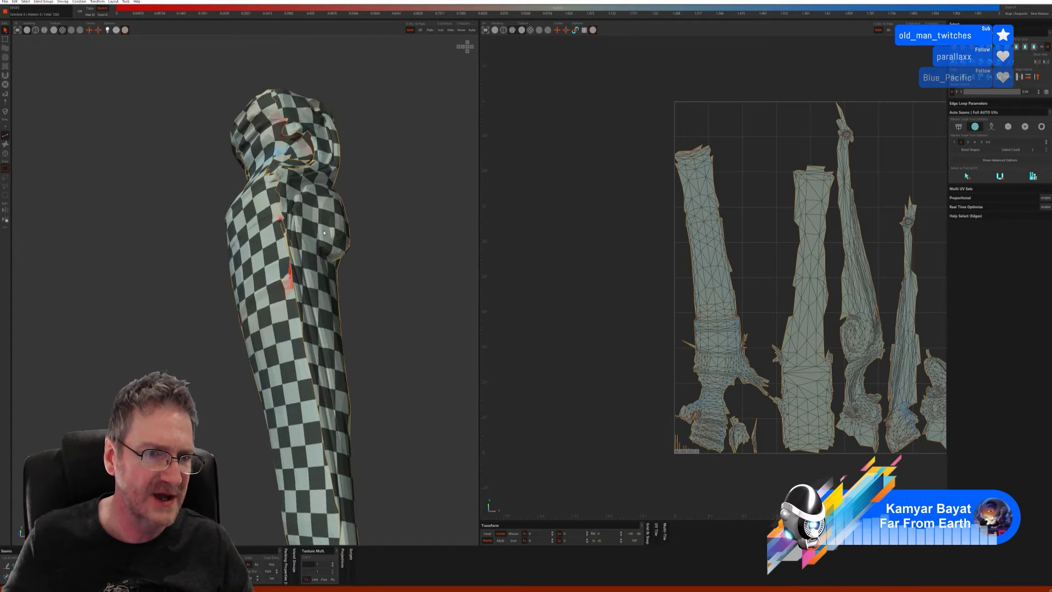
middle_click_drag(311, 346, 212, 137)
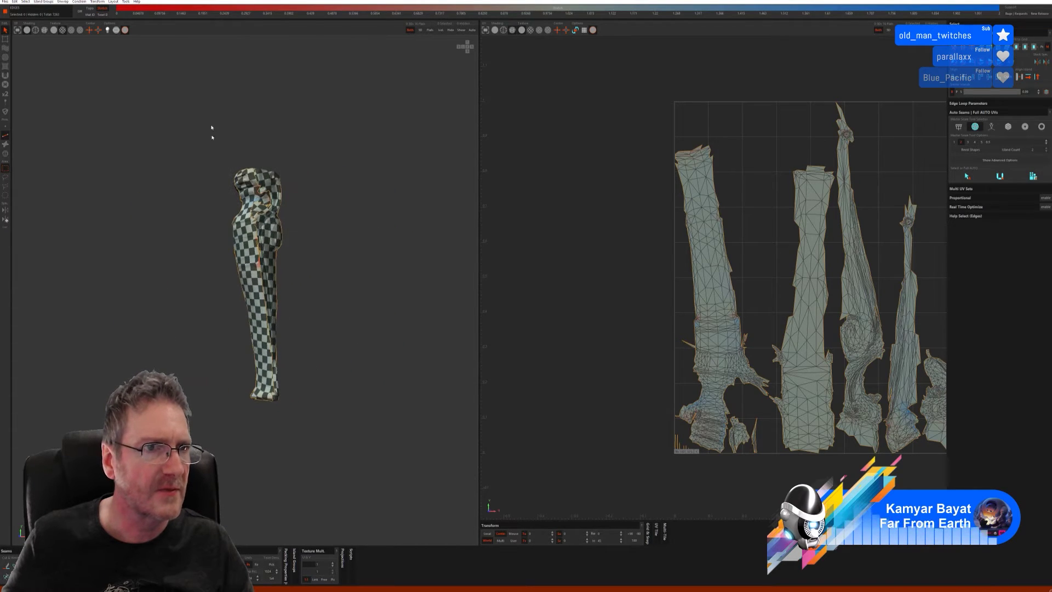
Step: Optimize all of the column's UV islands together, check the checker pattern, and save the result back to 3ds Max
left_click(126, 30)
middle_click_drag(322, 213, 337, 241)
scroll(341, 257, "up", 3)
scroll(603, 246, "down", 3)
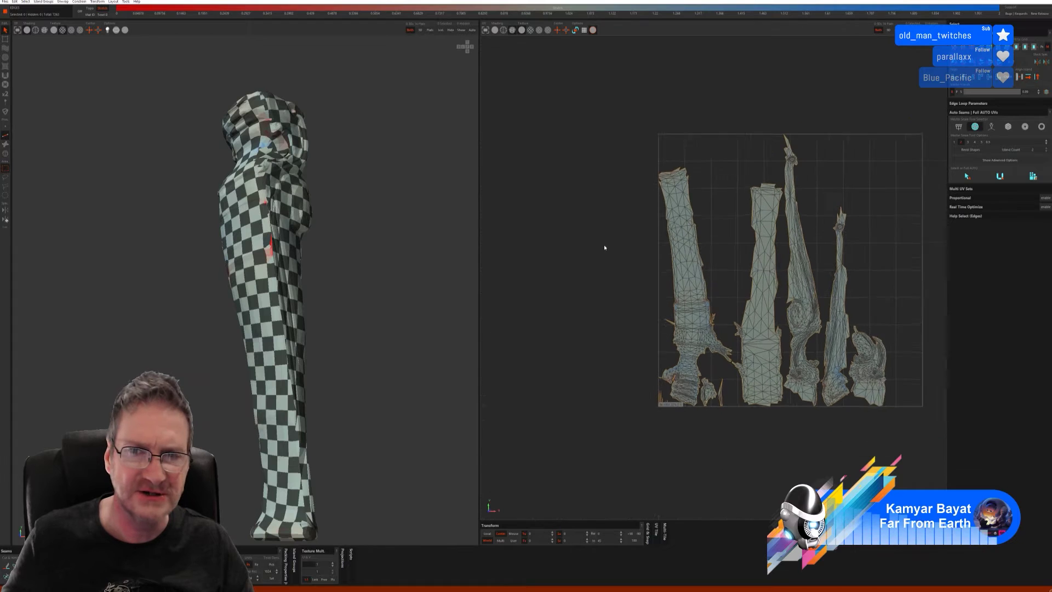
left_click_drag(587, 106, 943, 475)
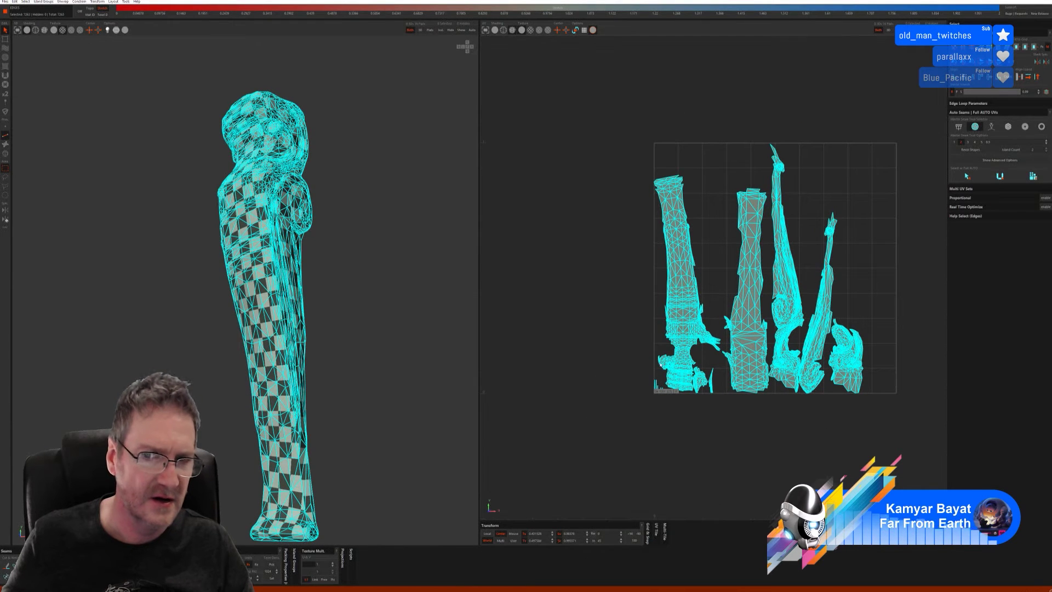
left_click(577, 347)
left_click_drag(275, 216, 208, 210, "alt")
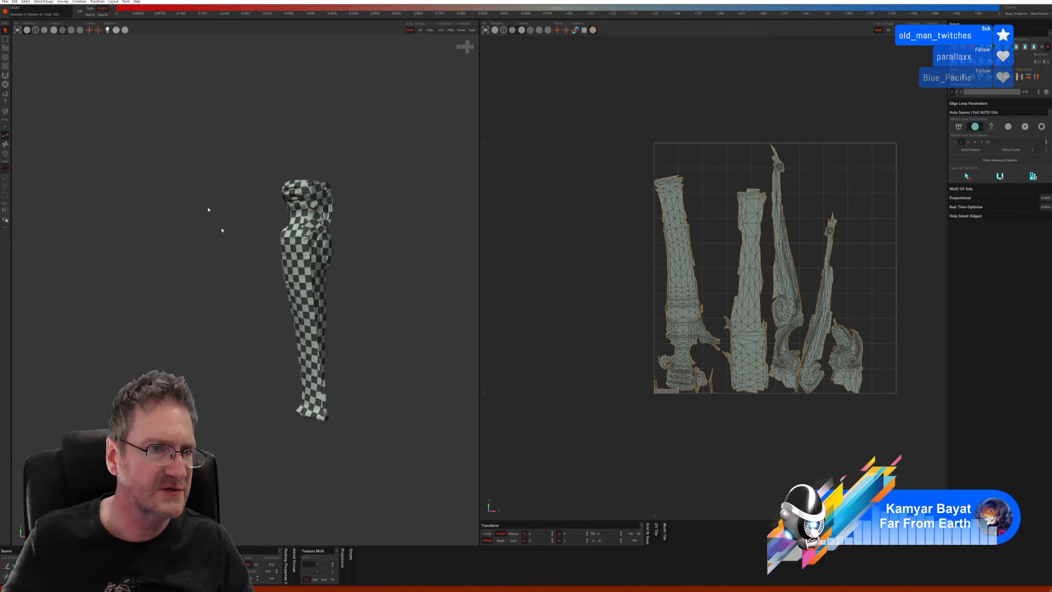
left_click(4, 2)
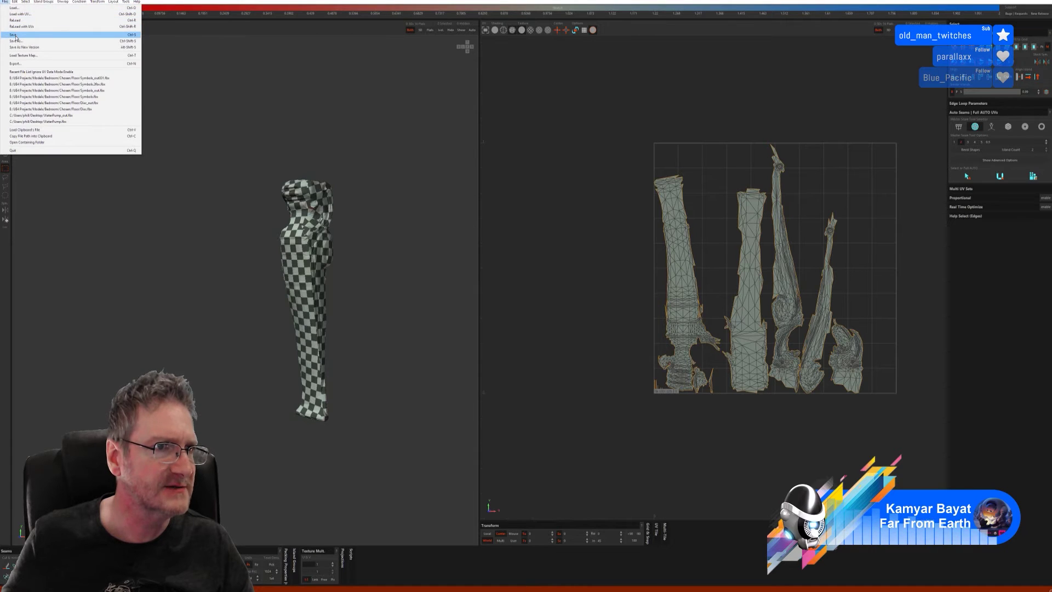
left_click(28, 37)
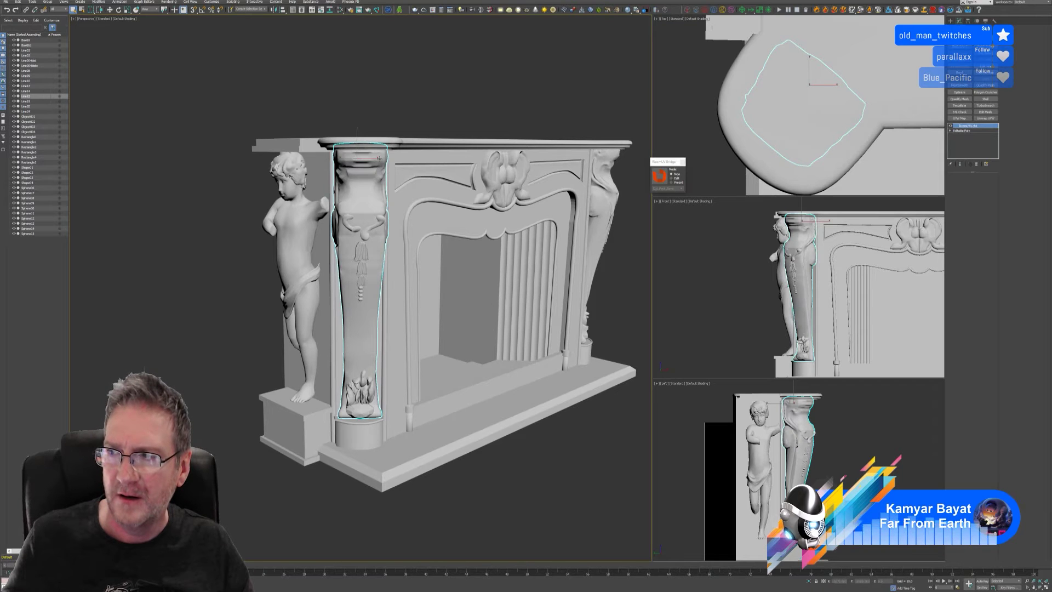
Step: Convert the column on the fireplace's right side to an Editable Poly
middle_click_drag(518, 359, 378, 427, "alt")
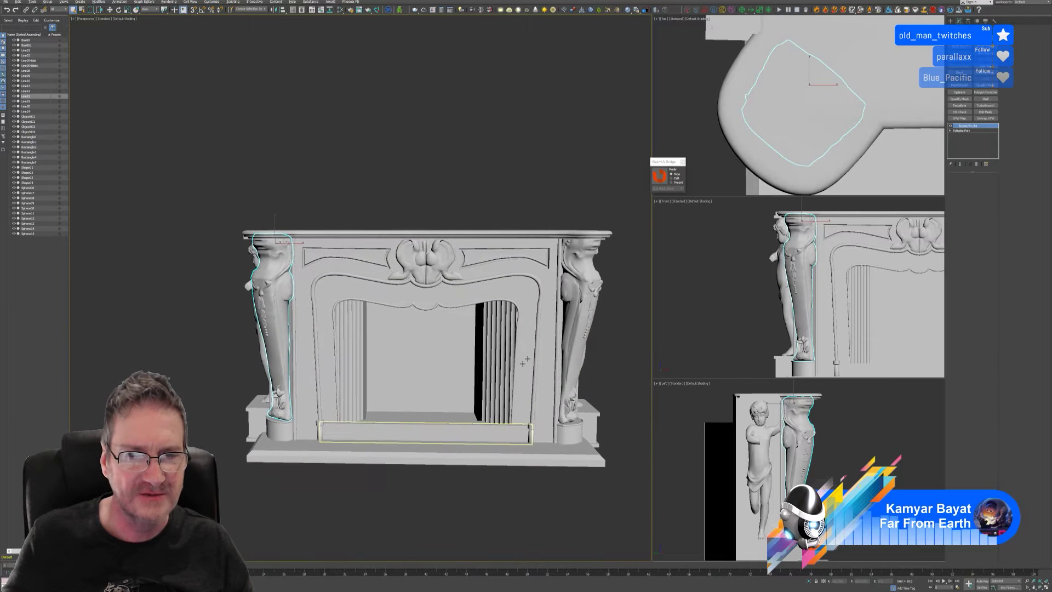
left_click(577, 336)
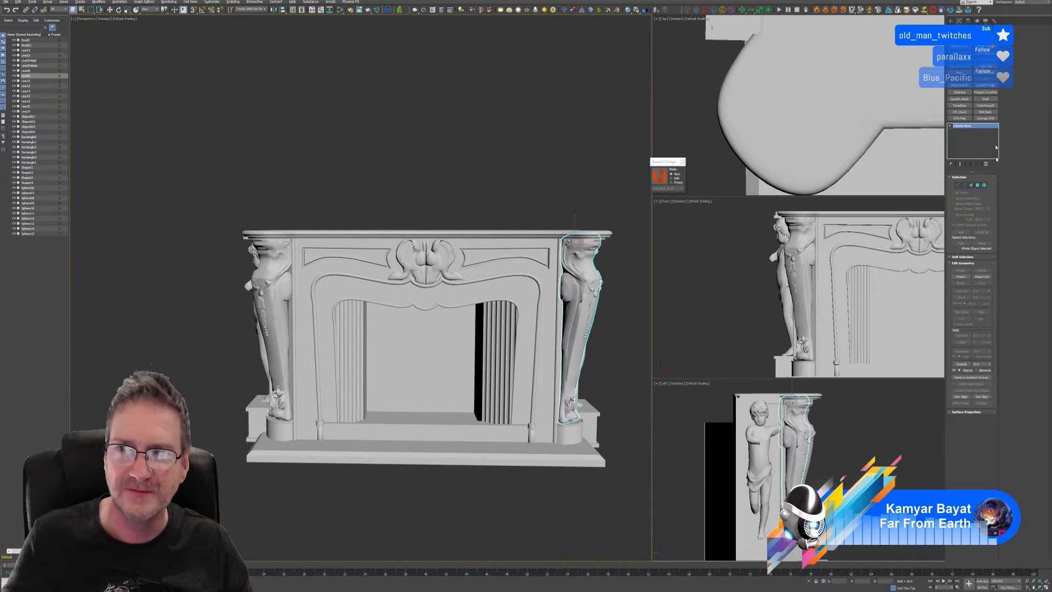
right_click(971, 127)
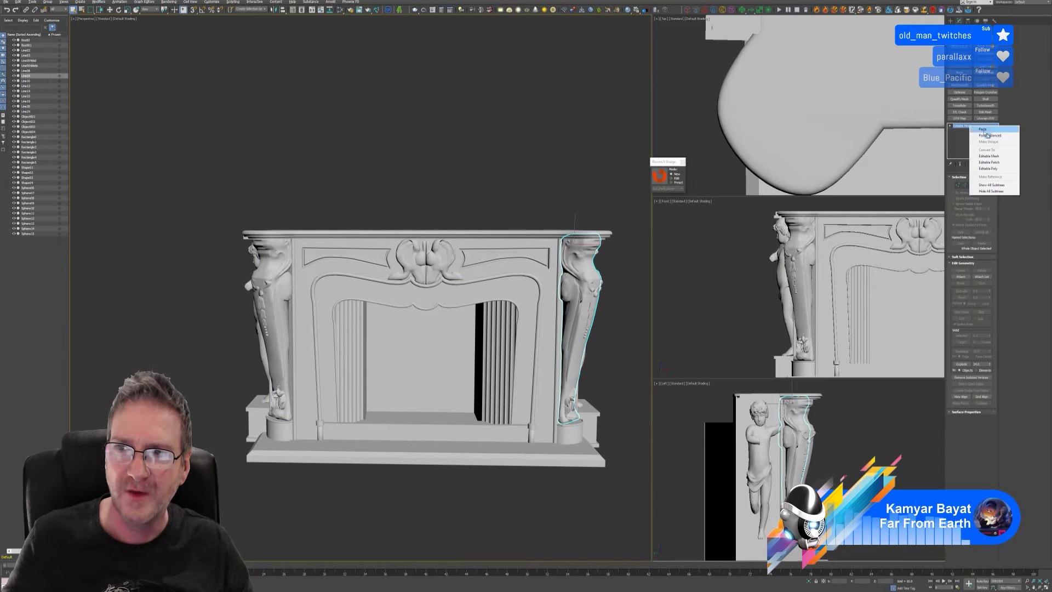
left_click(994, 168)
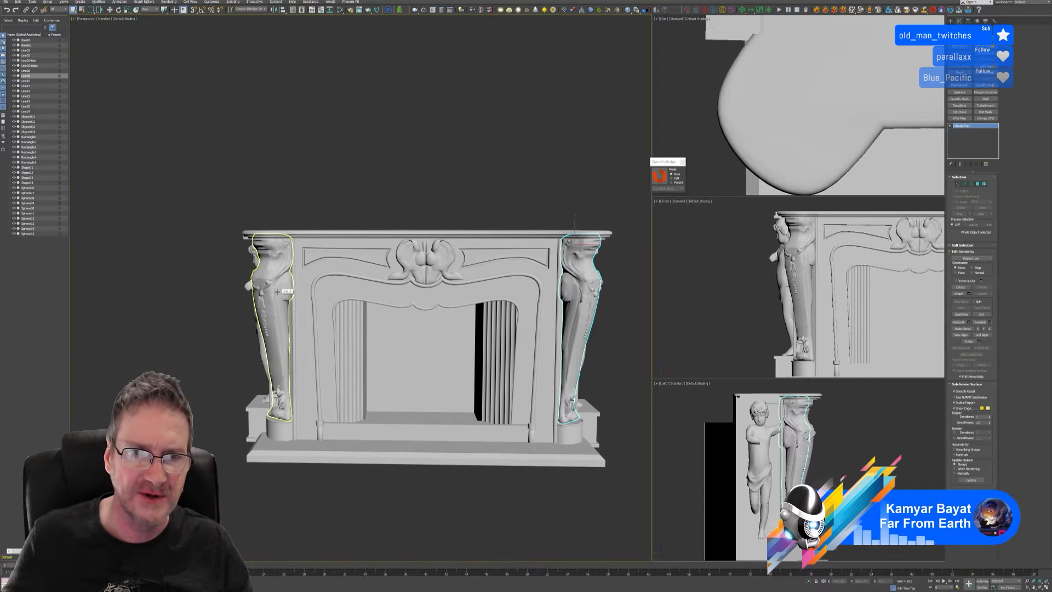
Step: Try to reuse the left column's unwrap by copying its UV modifier and pasting it onto the right column
left_click(277, 292)
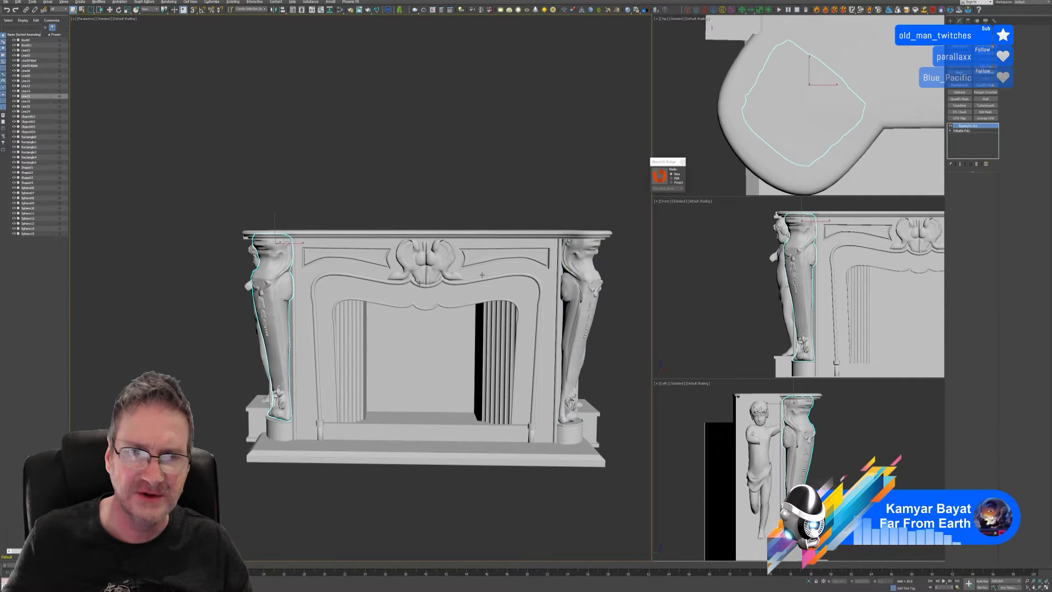
right_click(975, 127)
left_click(722, 254)
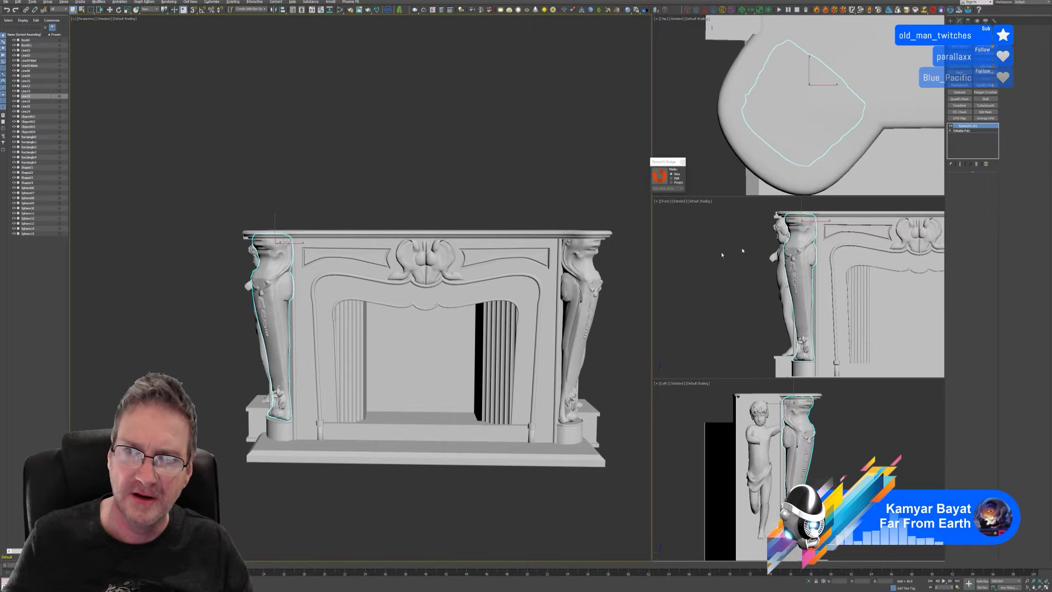
left_click(600, 276)
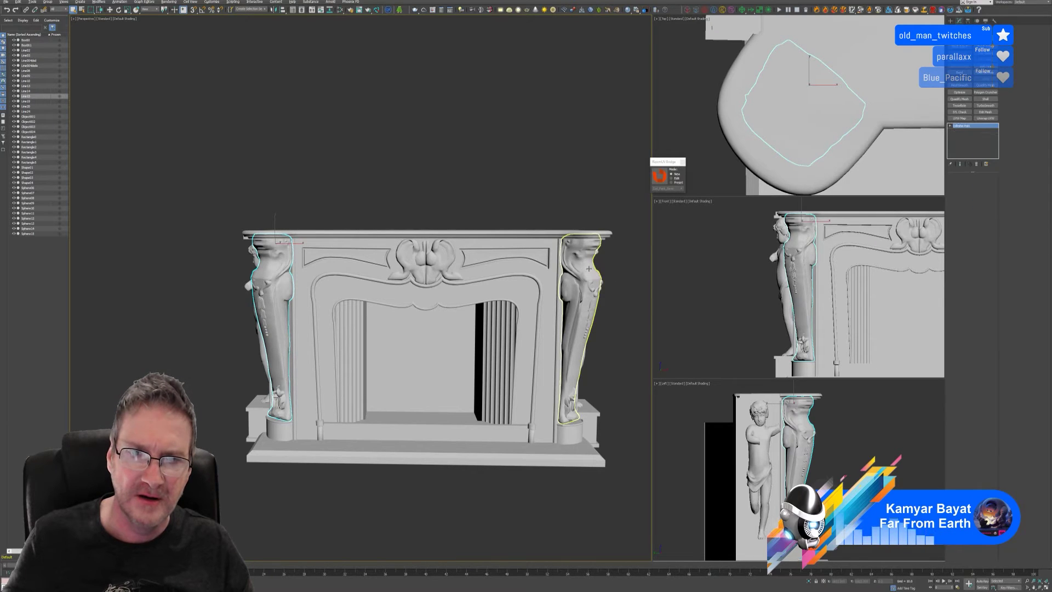
right_click(964, 129)
left_click(979, 132)
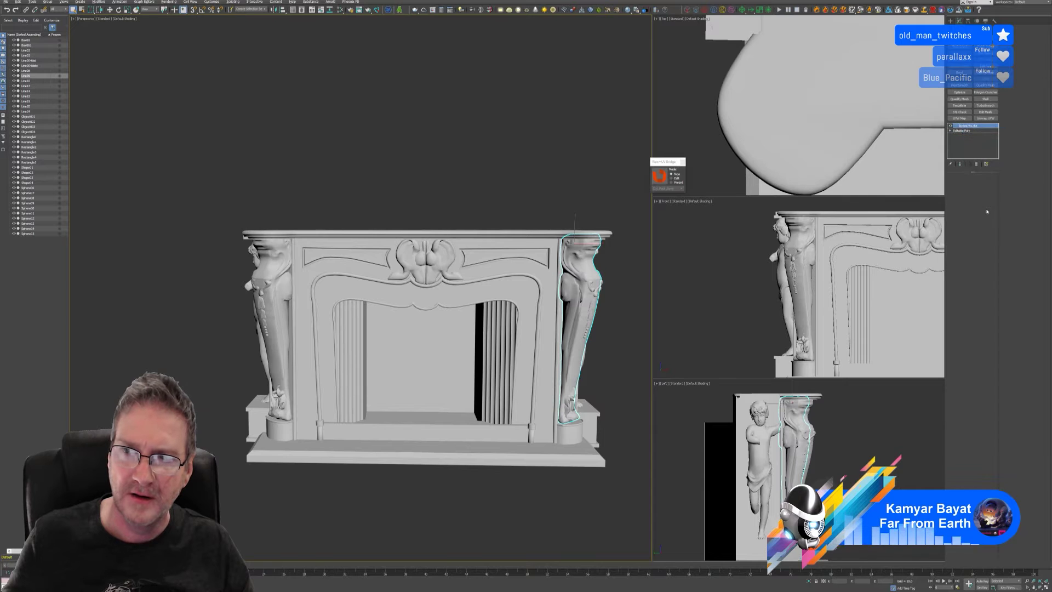
Step: Inspect the right column's pasted UVs with an Unwrap UVW modifier, and delete both that and the pasted modifier
left_click(986, 118)
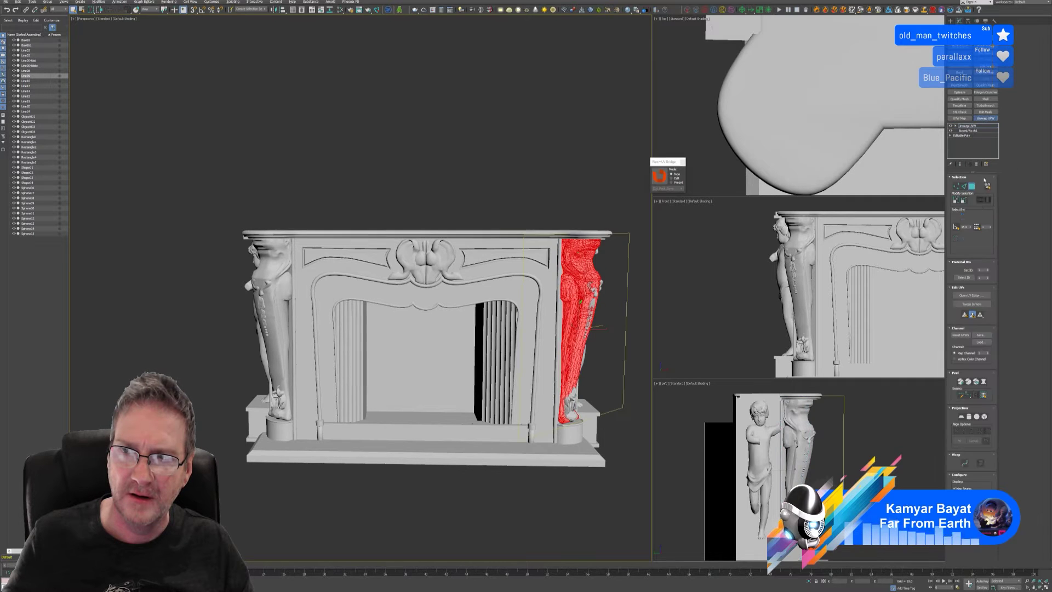
left_click(979, 295)
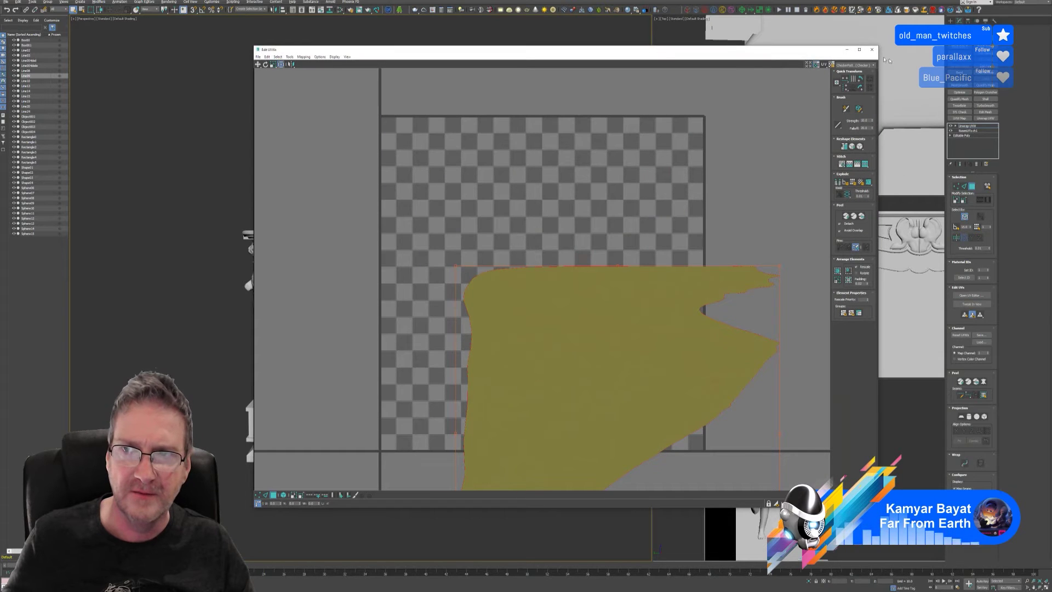
left_click(871, 51)
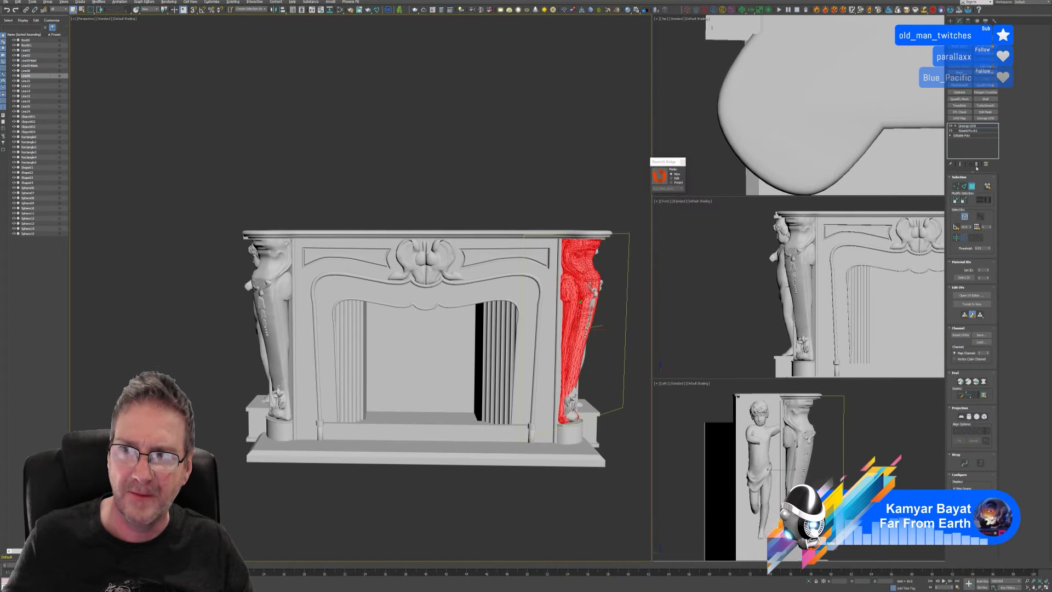
left_click(976, 166)
left_click(977, 167)
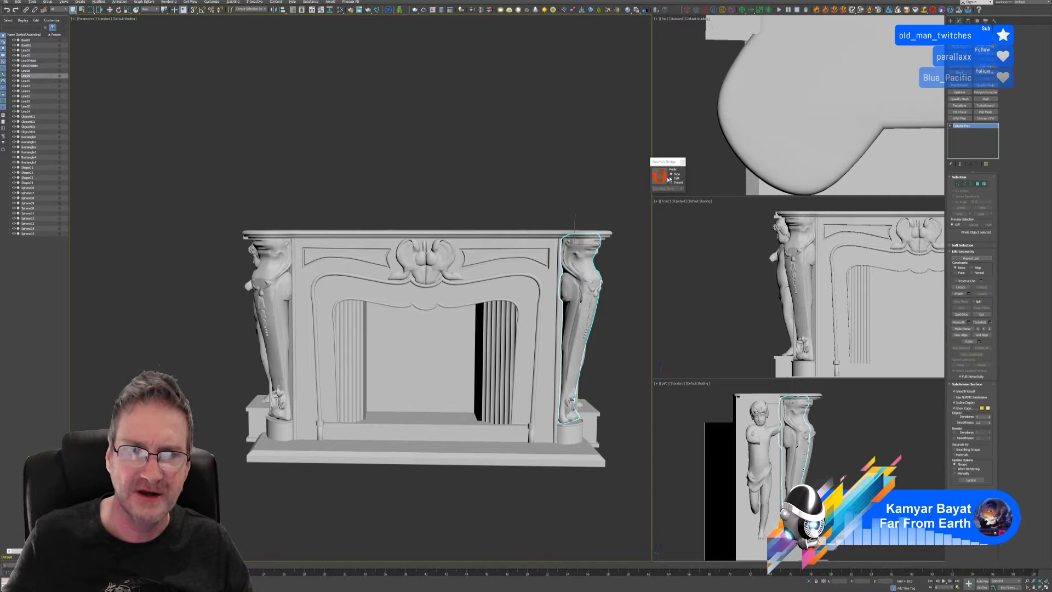
Step: Send the right column to RizomUV and unwrap it with the Mosaic auto-seam method, including unfolding and packing
left_click(356, 123)
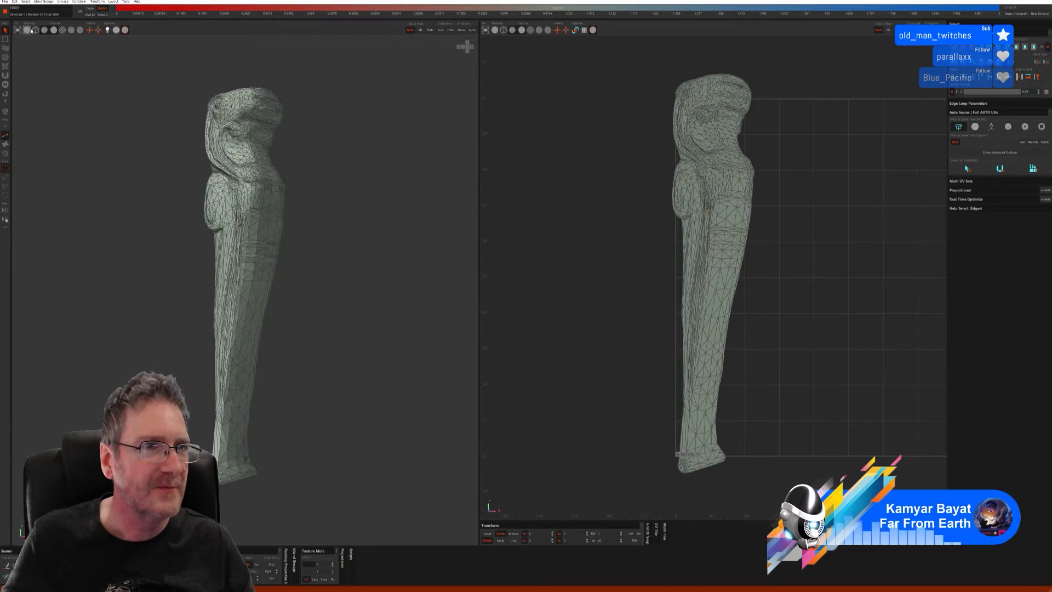
left_click(27, 31)
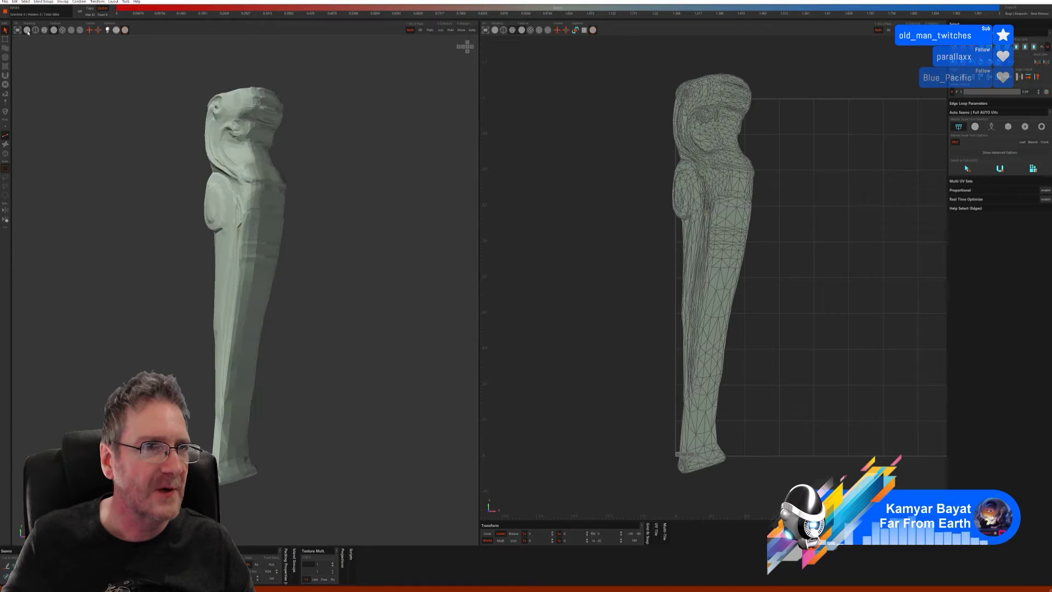
left_click(62, 30)
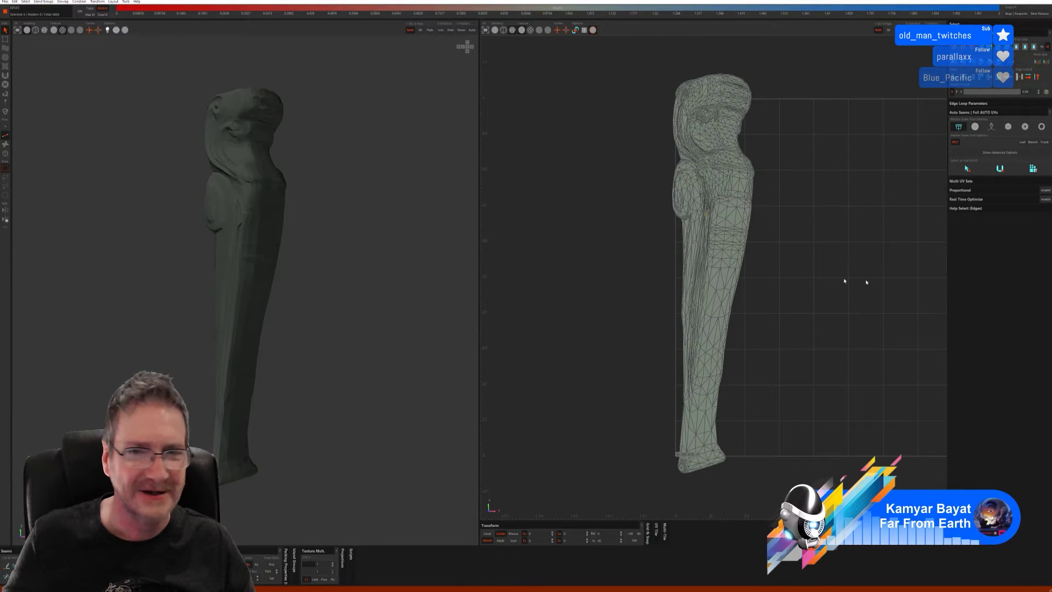
left_click(976, 127)
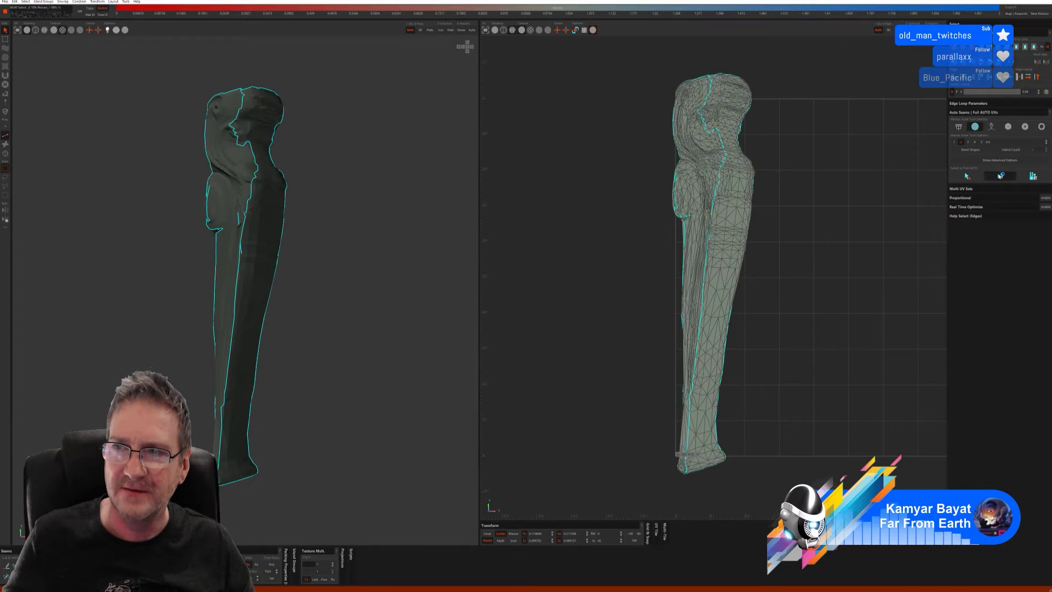
left_click(1034, 177)
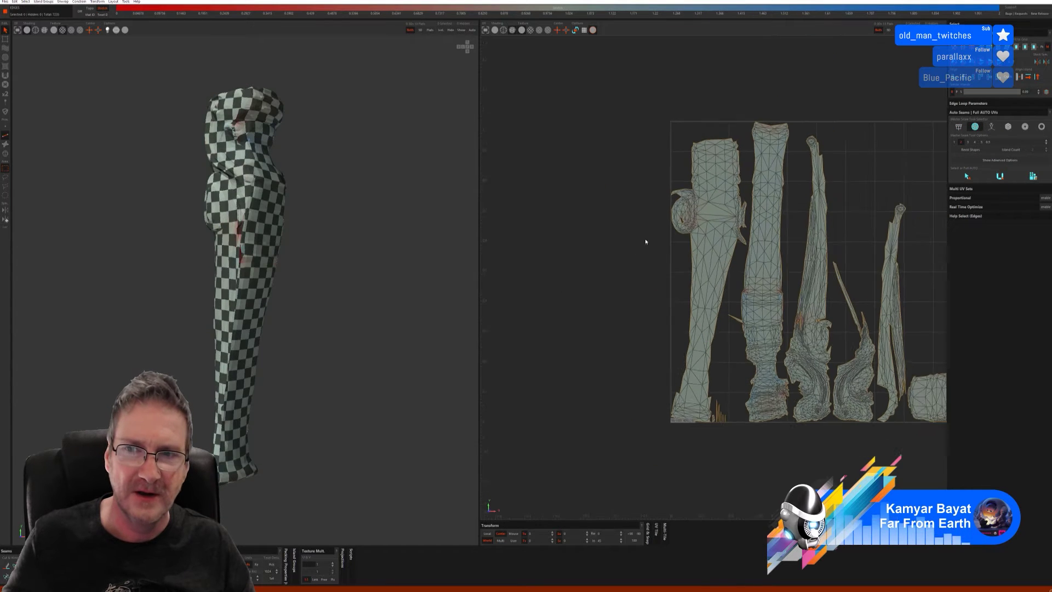
Step: Optimize all of the right column's UV islands and save them back to 3ds Max
left_click_drag(631, 114, 913, 463)
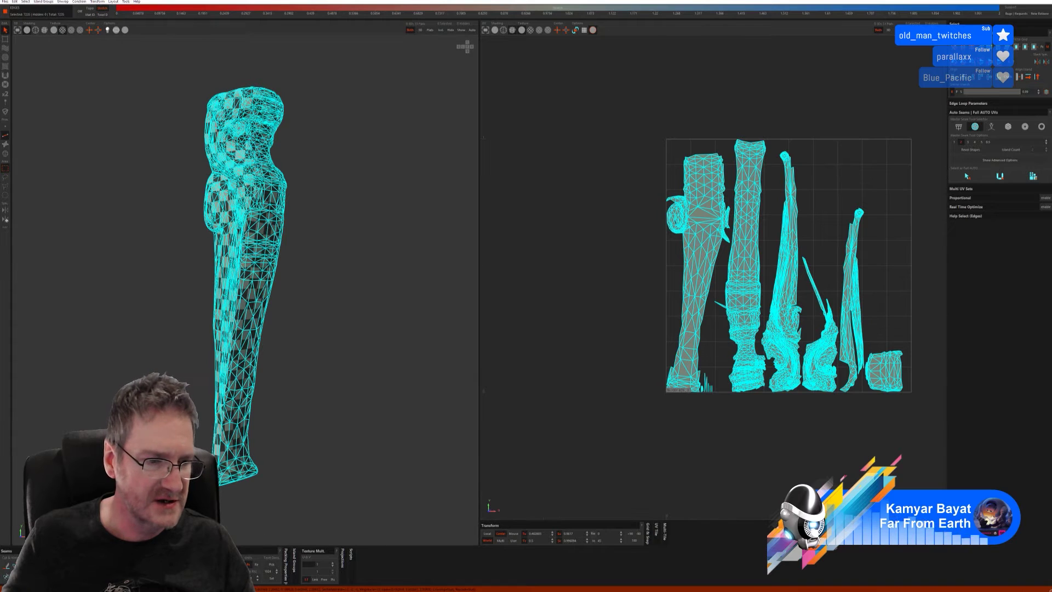
left_click(520, 346)
mouse_move(380, 314)
left_mouse_down("alt")
mouse_move(312, 313)
mouse_move(373, 303)
left_mouse_up("alt")
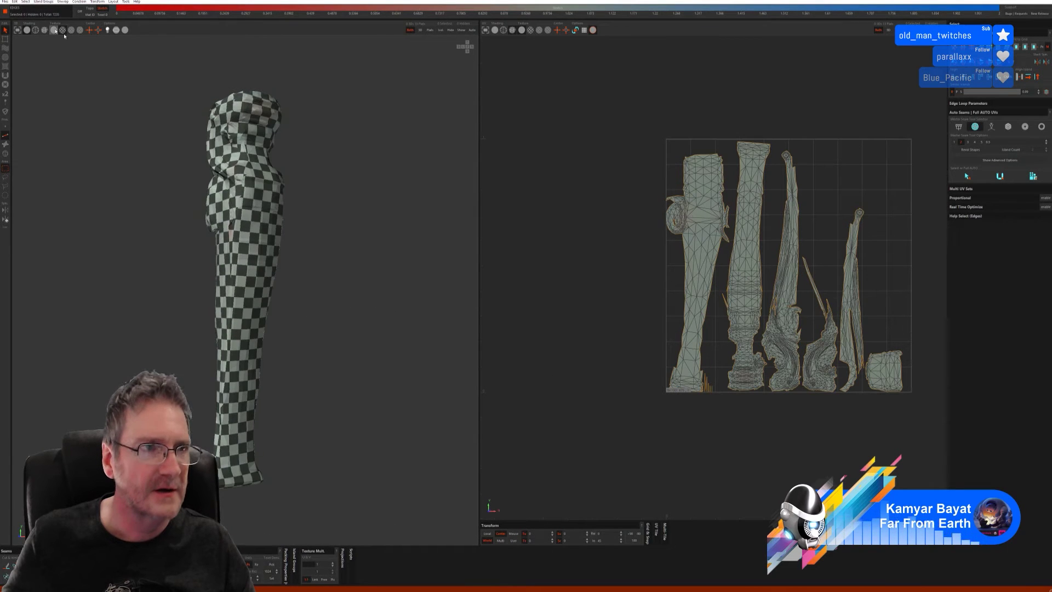
left_click(4, 1)
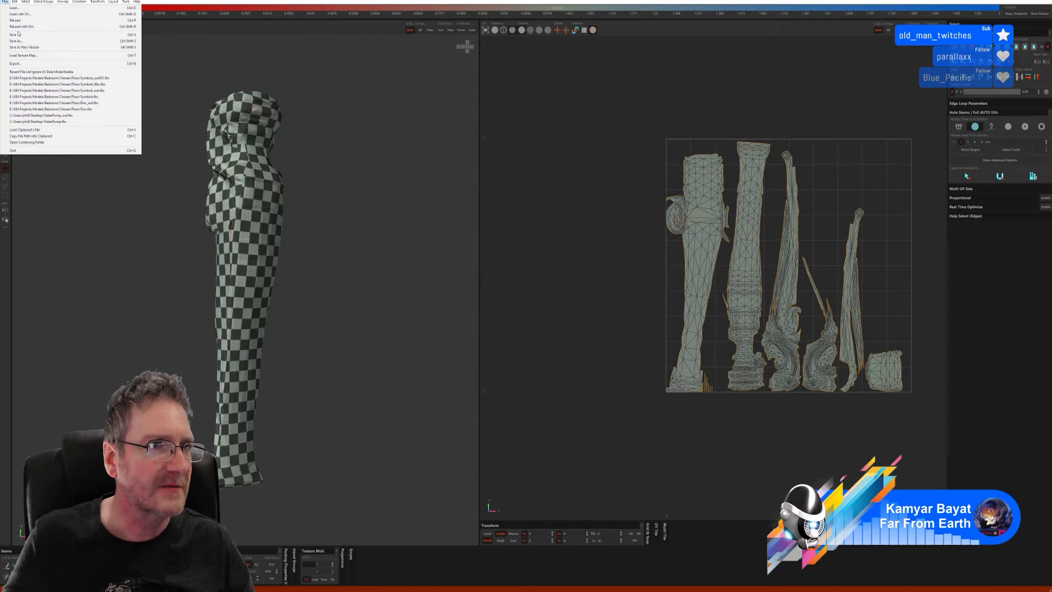
left_click(15, 37)
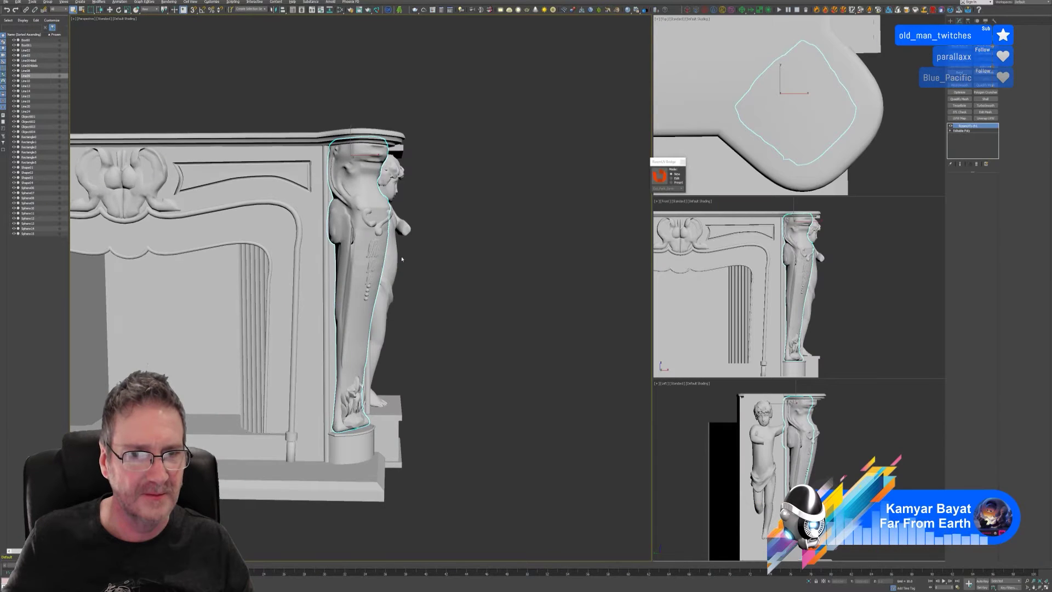
Step: Convert the small sphere at the foot of the left column to an Editable Poly and send it to RizomUV
scroll(402, 259, "down", 3)
middle_click_drag(446, 307, 323, 479, "alt")
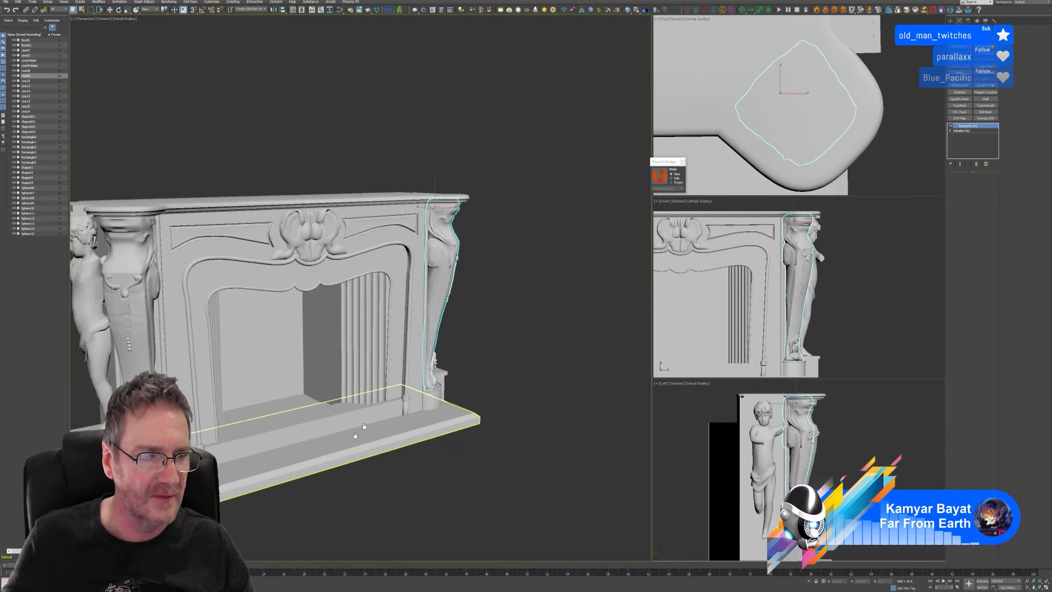
middle_click_drag(439, 446, 241, 236, "alt")
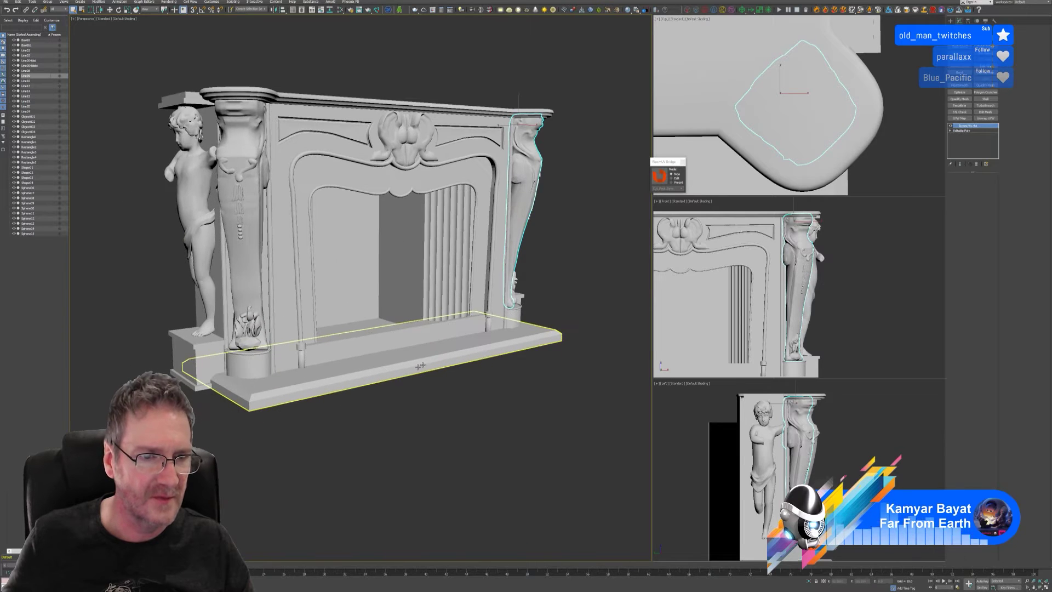
left_click(250, 344)
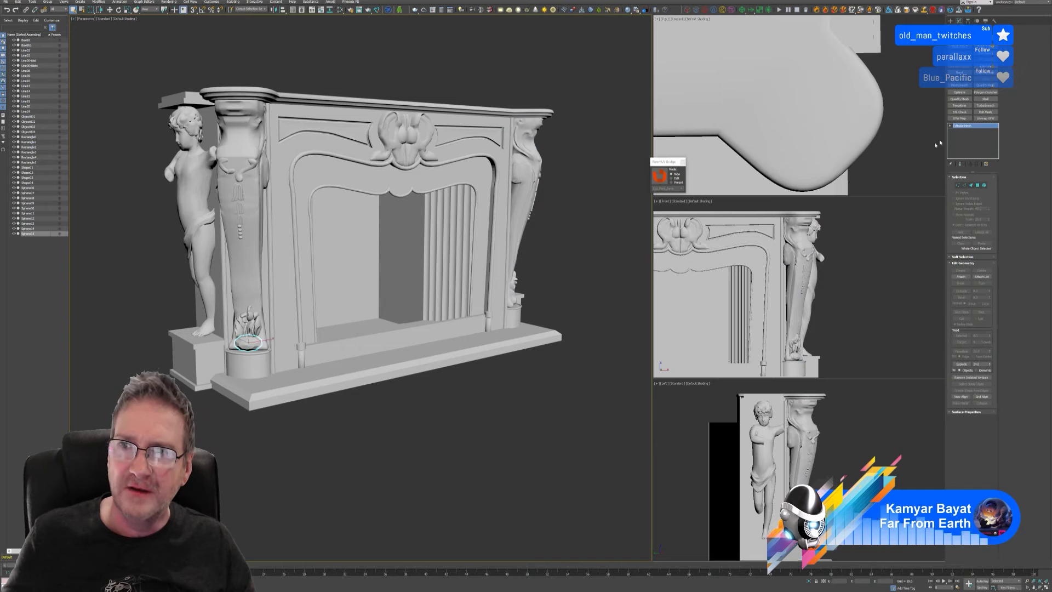
right_click(960, 126)
left_click(997, 164)
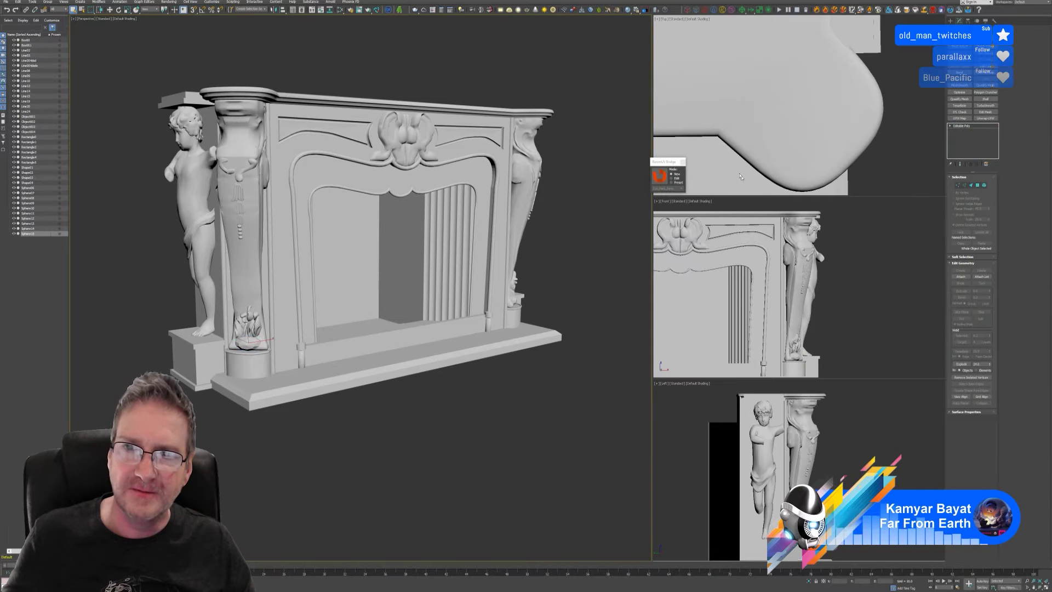
left_click(473, 188)
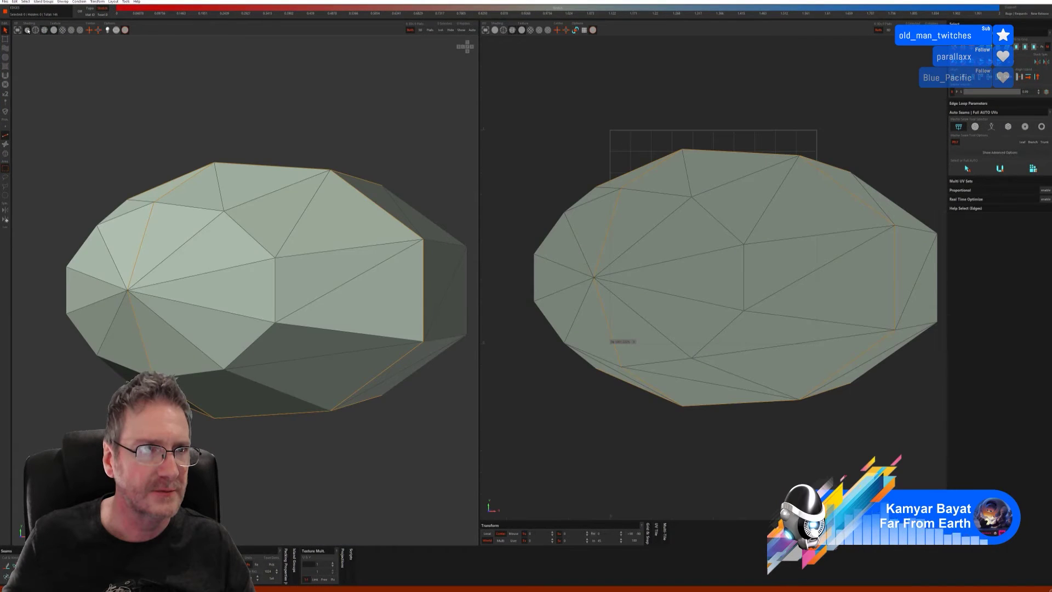
Step: Unwrap the small sphere with the Mosaic auto-seam method, including unfolding and packing, with the checker texture shown
left_click(80, 30)
left_click(125, 30)
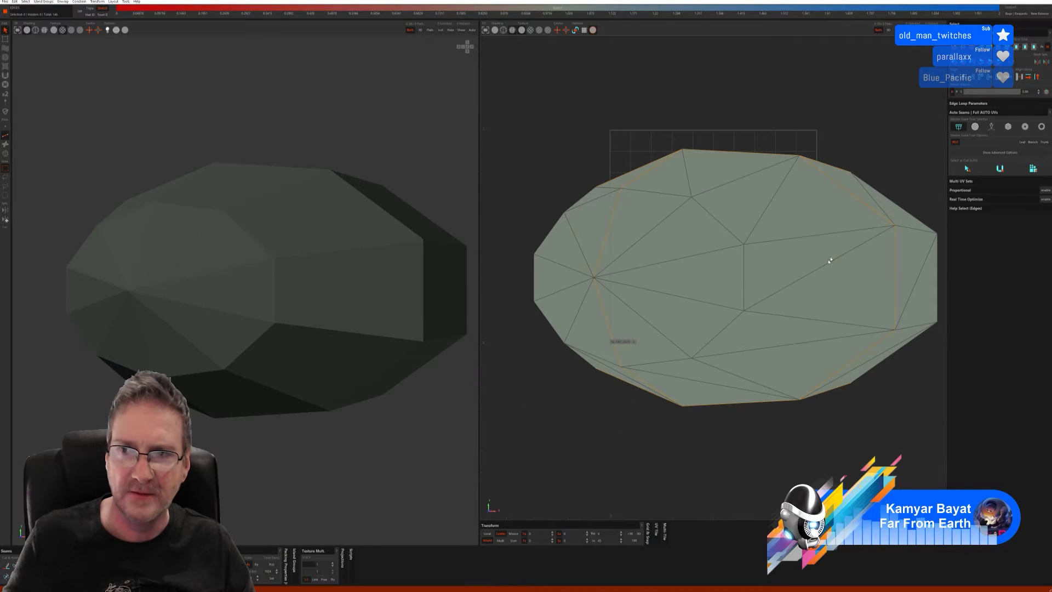
left_click(975, 126)
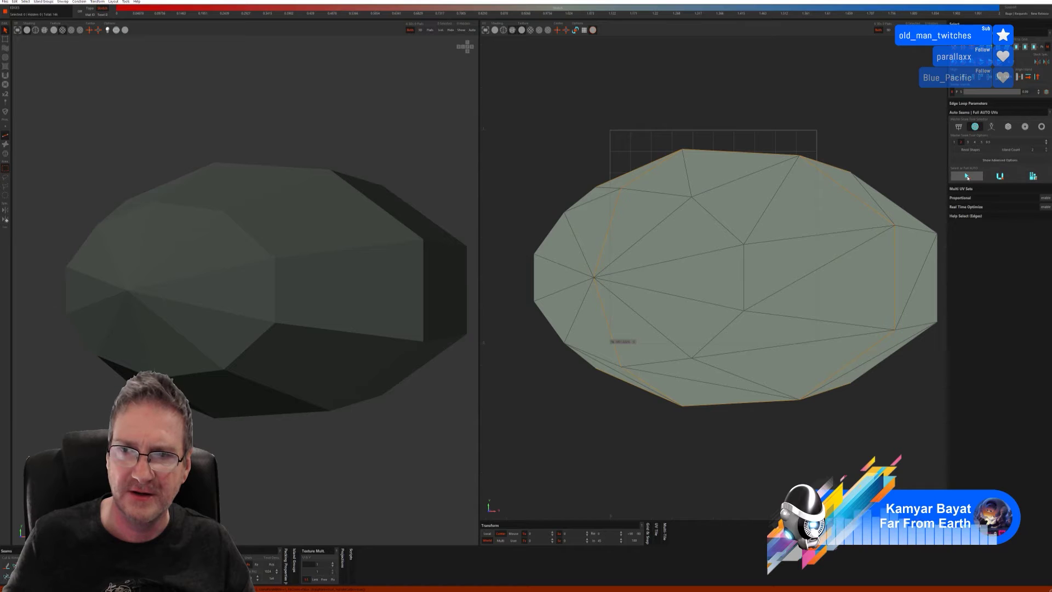
left_click(1001, 176)
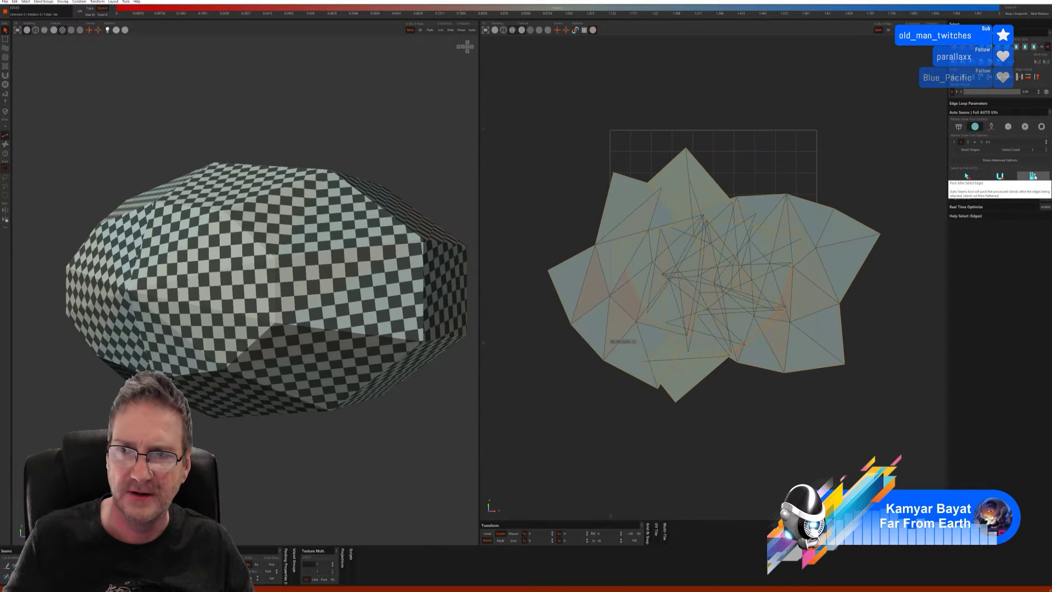
left_click(1034, 175)
scroll(82, 362, "down", 5)
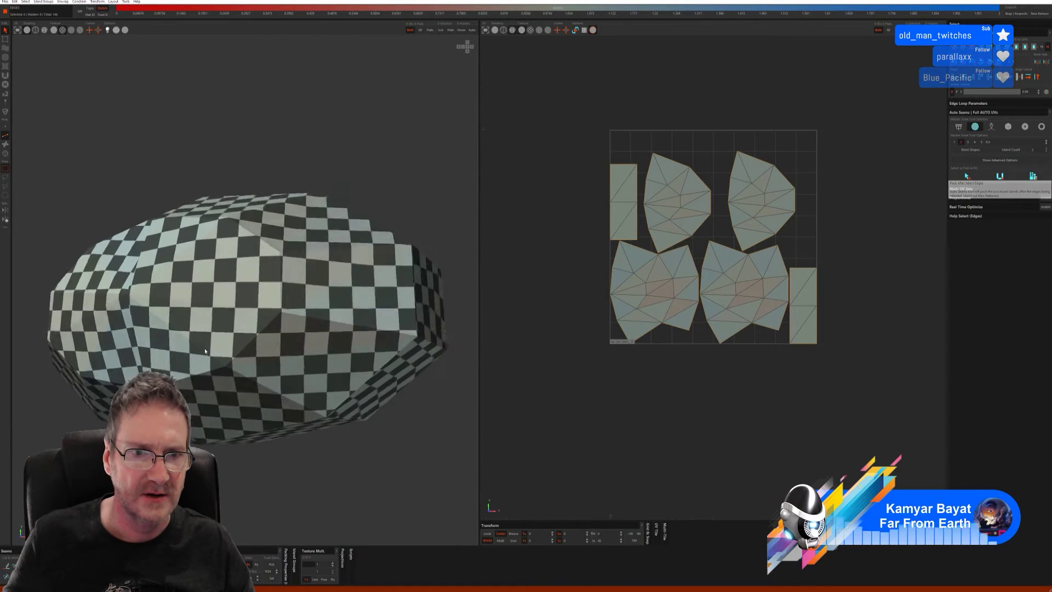
Step: Save the left column's small sphere UVs back to 3ds Max
mouse_move(82, 362)
middle_mouse_down()
mouse_move(126, 354)
mouse_move(98, 334)
mouse_move(63, 369)
mouse_move(69, 344)
mouse_move(94, 346)
mouse_move(84, 358)
middle_mouse_up()
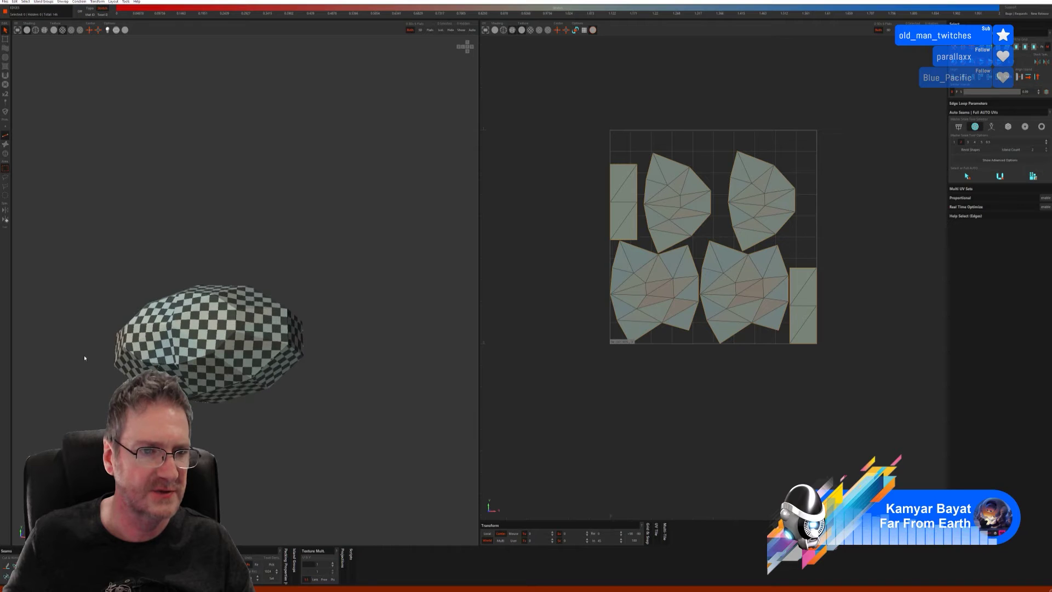
left_click(4, 2)
left_click(22, 36)
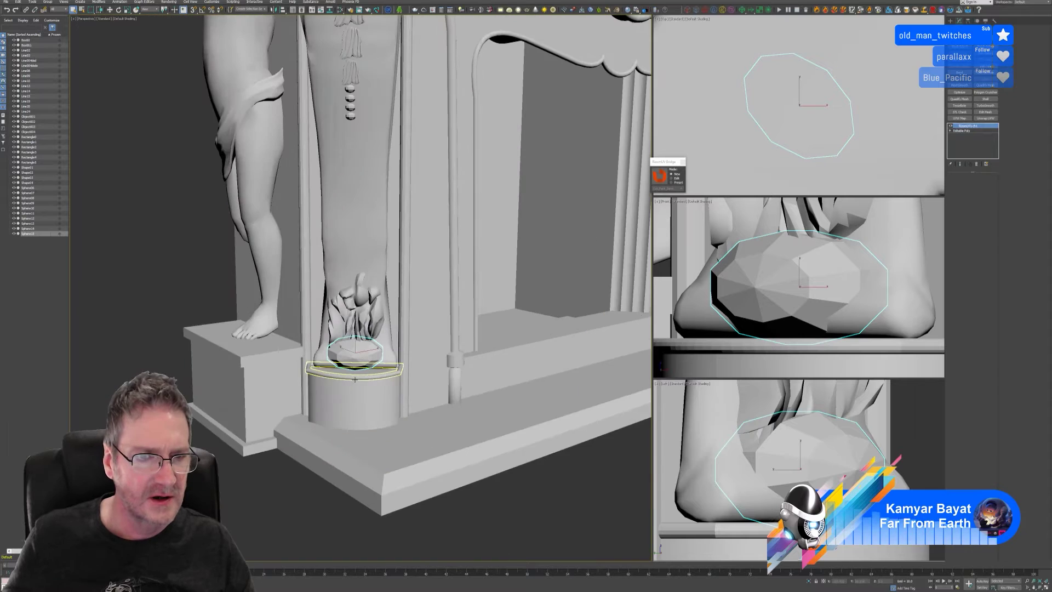
Step: Convert the small sphere at the foot of the right column to an Editable Poly and send it to RizomUV
scroll(355, 379, "down", 10)
middle_click_drag(356, 384, 315, 360, "alt")
left_click(433, 373)
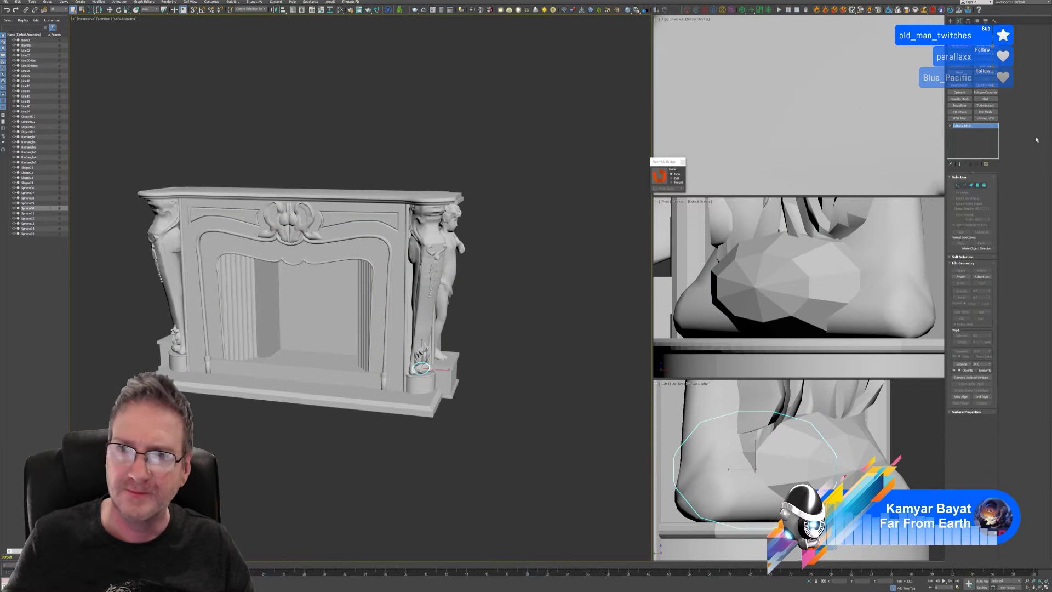
right_click(980, 132)
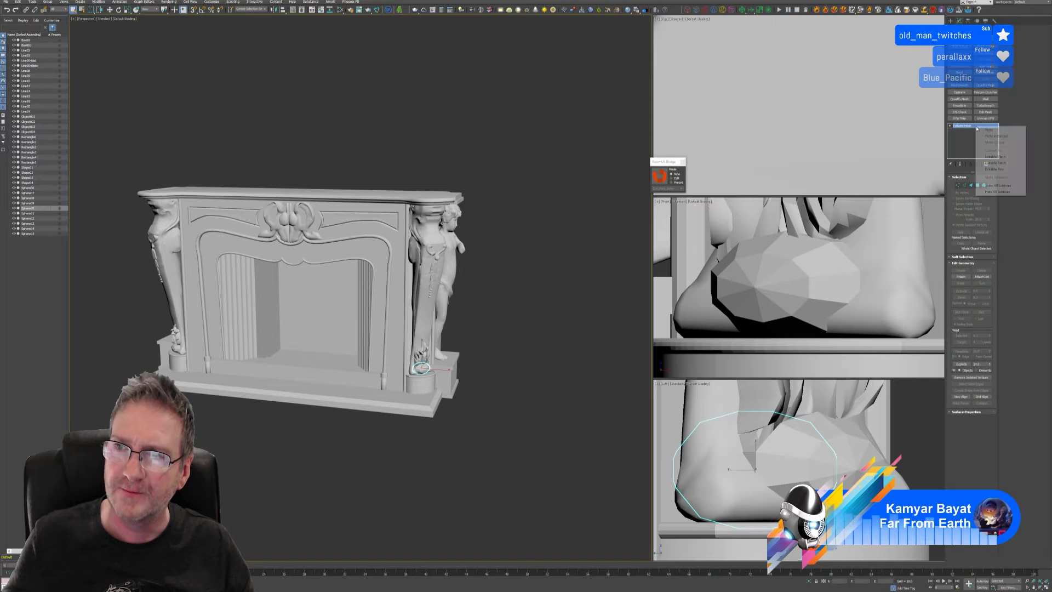
left_click(995, 170)
left_click(660, 177)
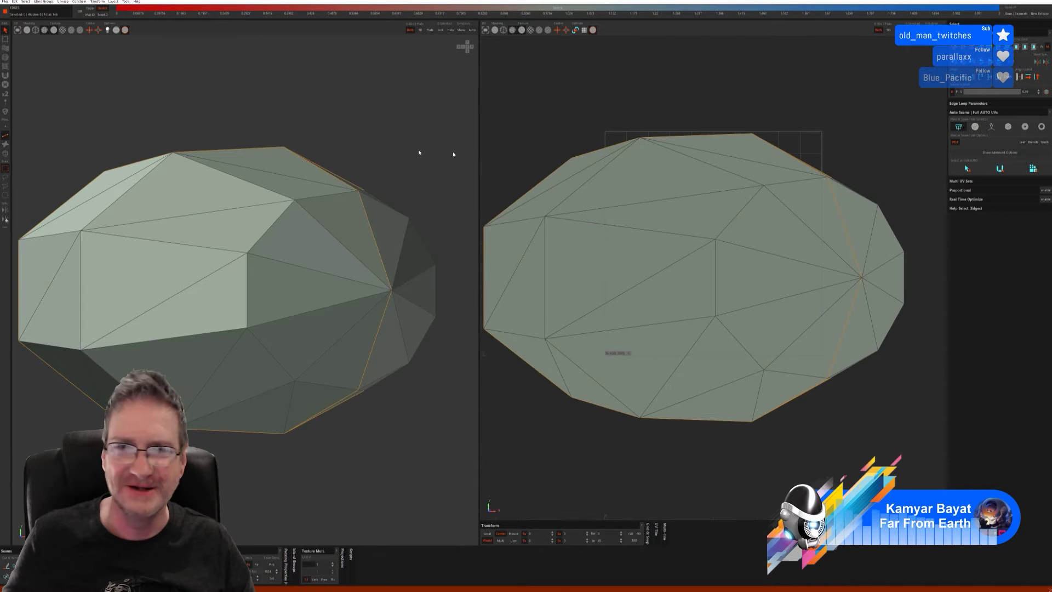
Step: Unwrap the right column's small sphere with the Mosaic auto-seam method and save its UVs back to 3ds Max
left_click(976, 171)
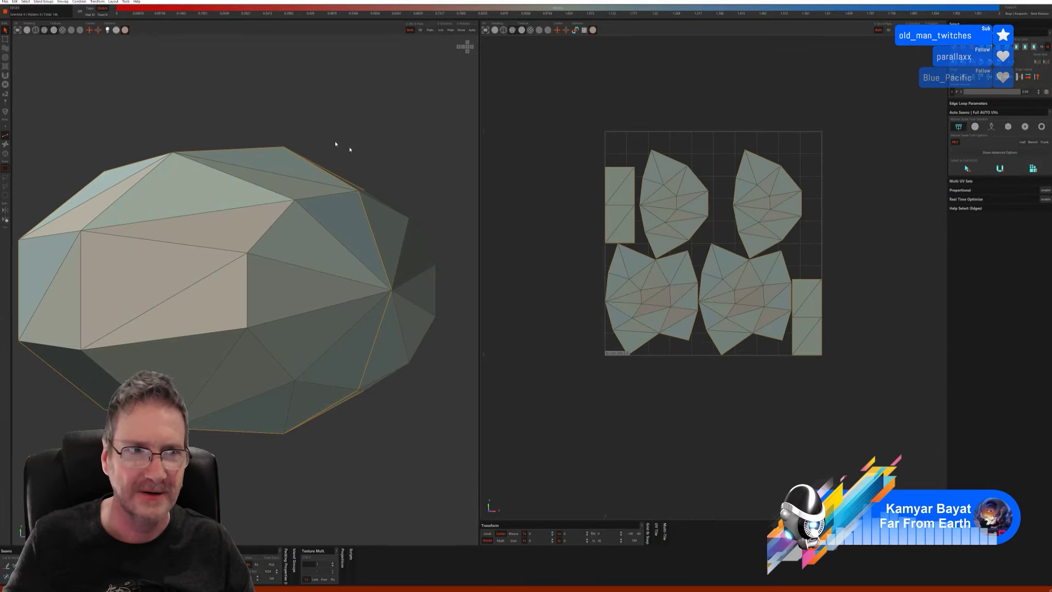
left_click(45, 31)
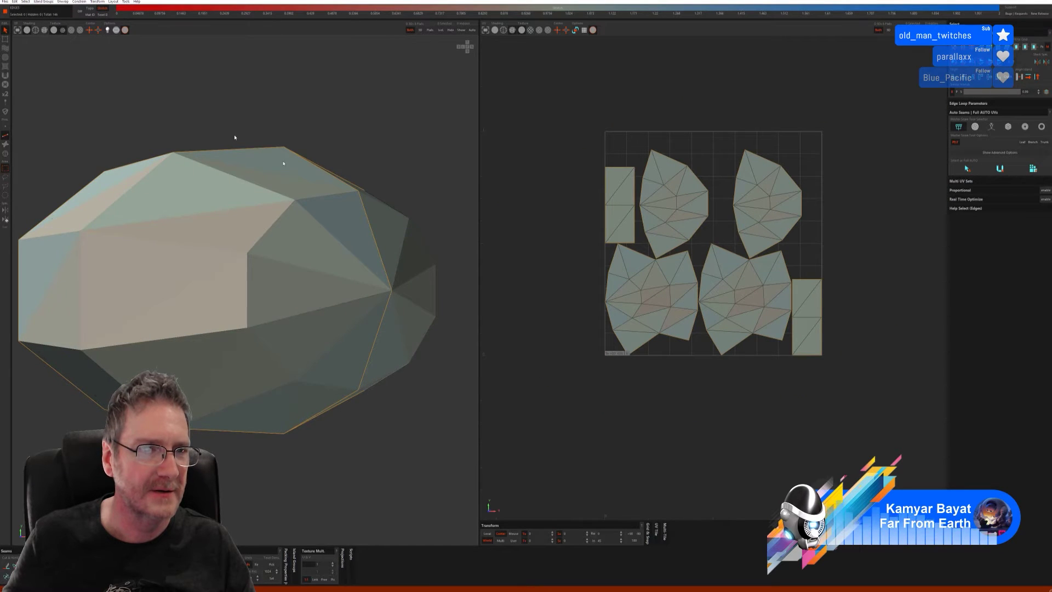
scroll(284, 163, "down", 5)
left_click_drag(283, 162, 272, 281, "alt")
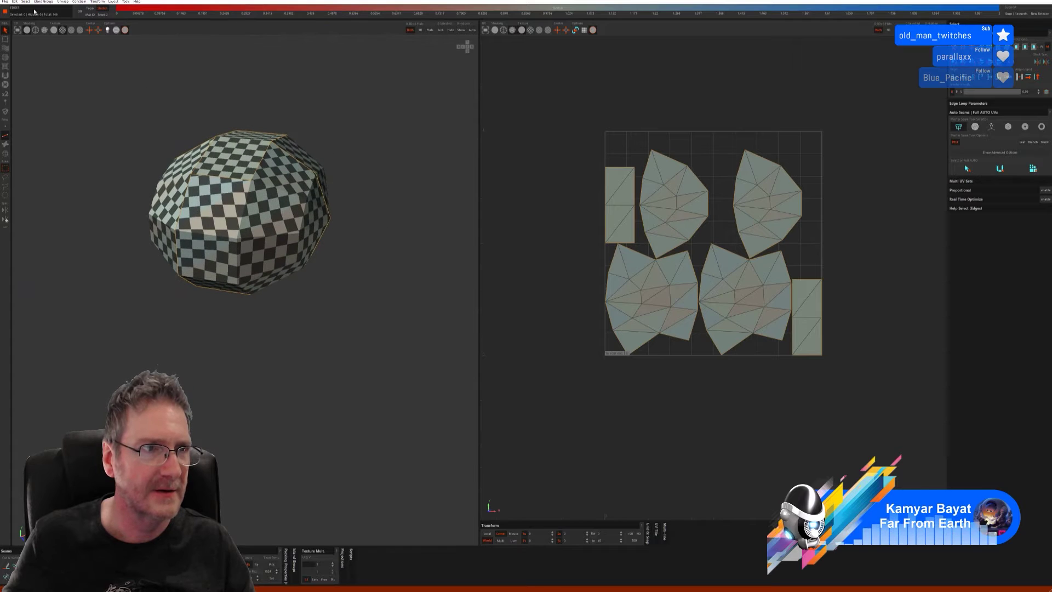
left_click(6, 2)
left_click(22, 37)
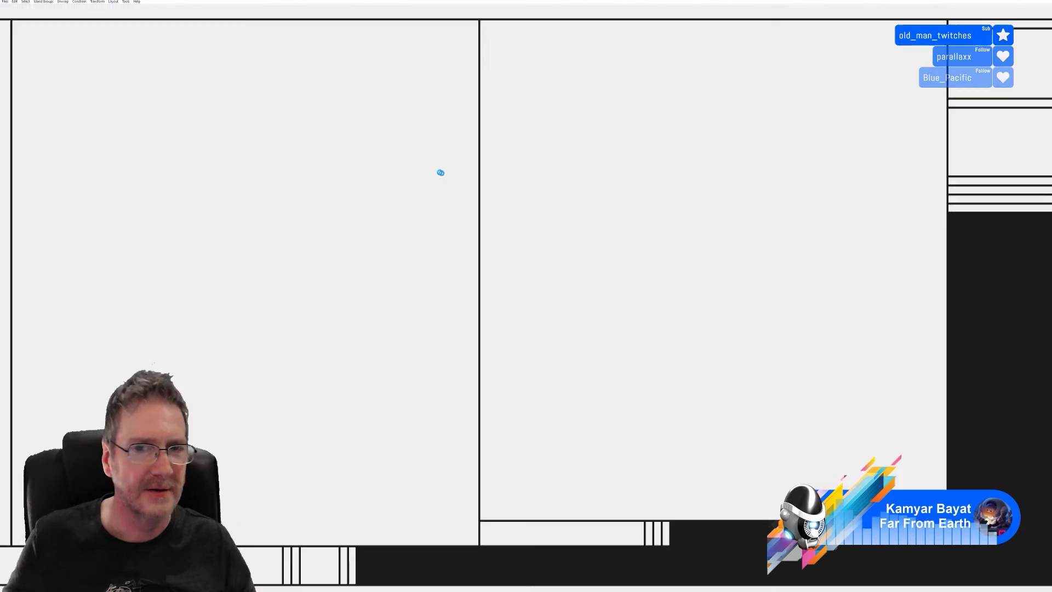
Step: Convert the leafy ornament above the left column's foot sphere to an Editable Poly and send it to RizomUV
scroll(494, 335, "down", 5)
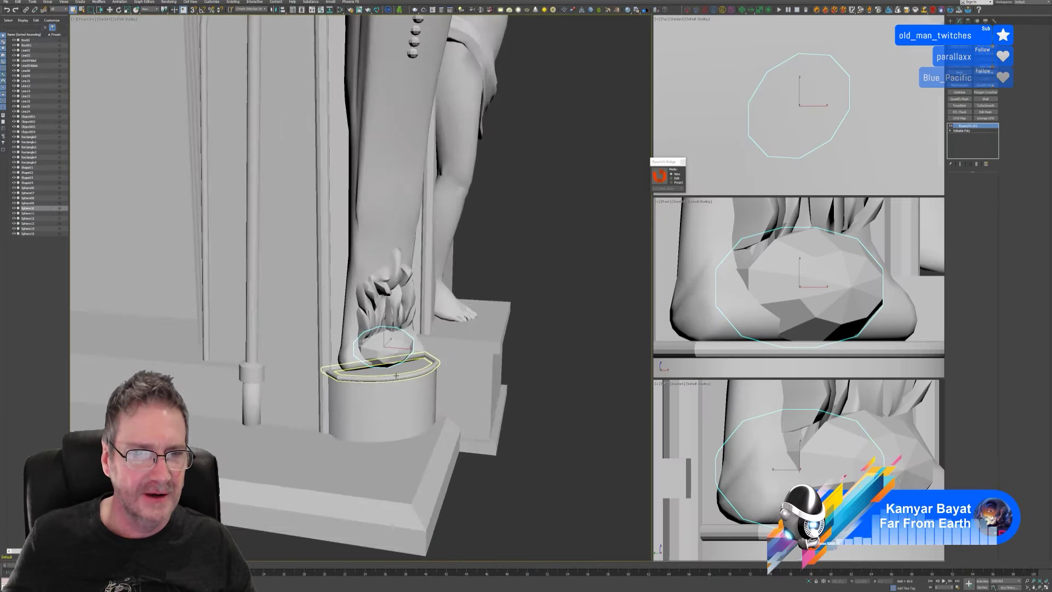
middle_click_drag(396, 376, 318, 405, "alt")
left_click(230, 318)
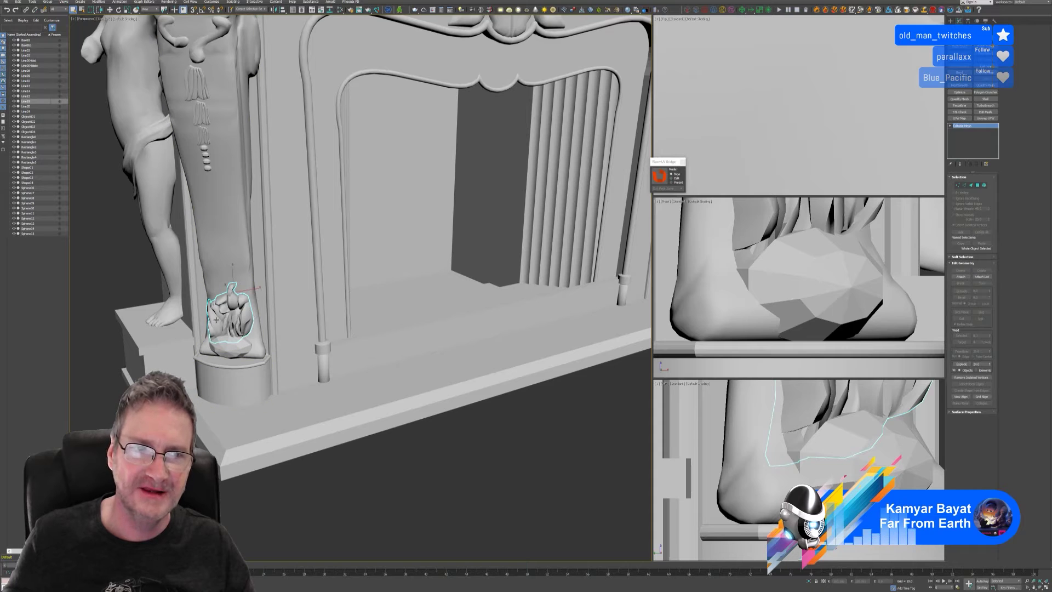
right_click(971, 128)
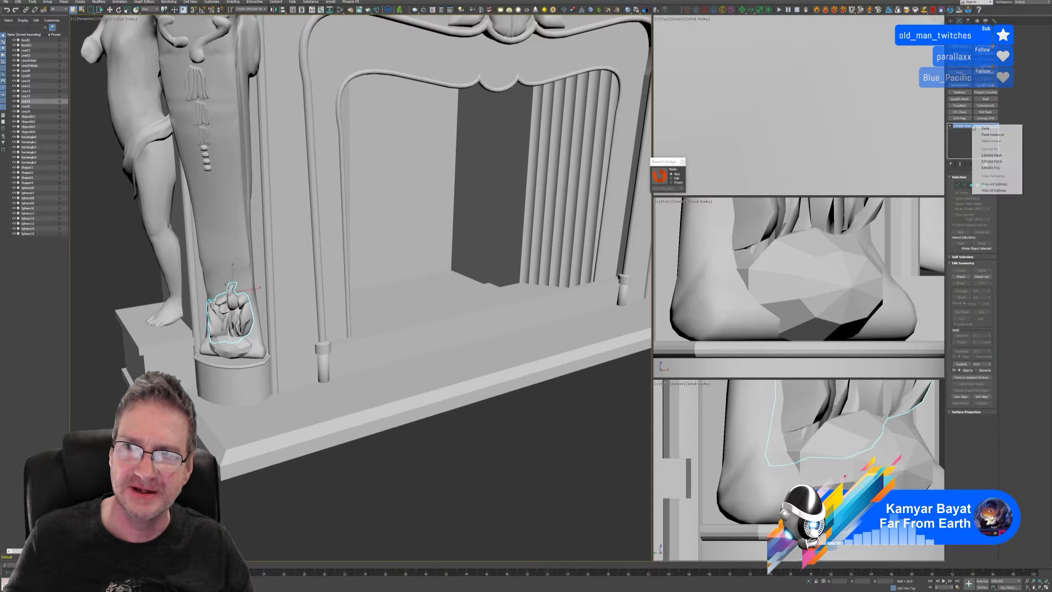
left_click(998, 168)
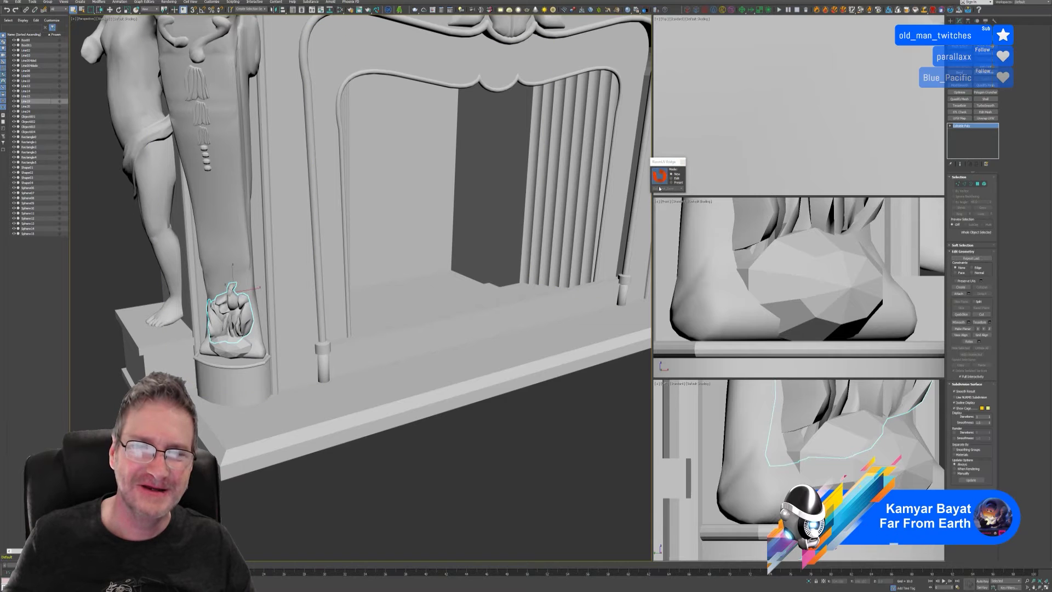
left_click(458, 225)
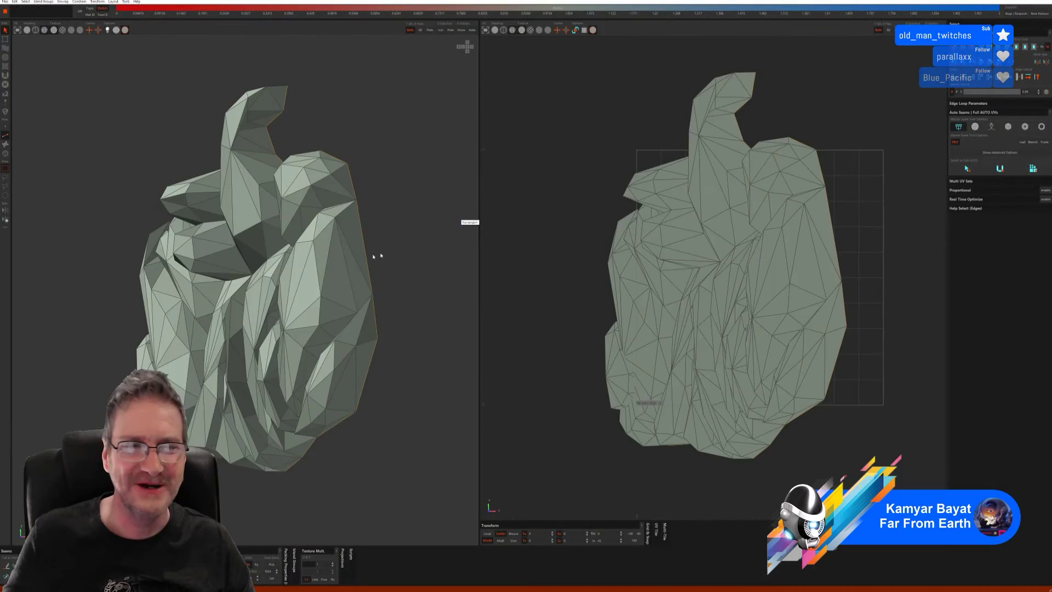
Step: Unwrap the leafy ornament with the Mosaic auto-seam method, including unfolding and packing, and show the checker texture on it
left_click_drag(377, 310, 355, 315, "alt")
scroll(409, 312, "down", 3)
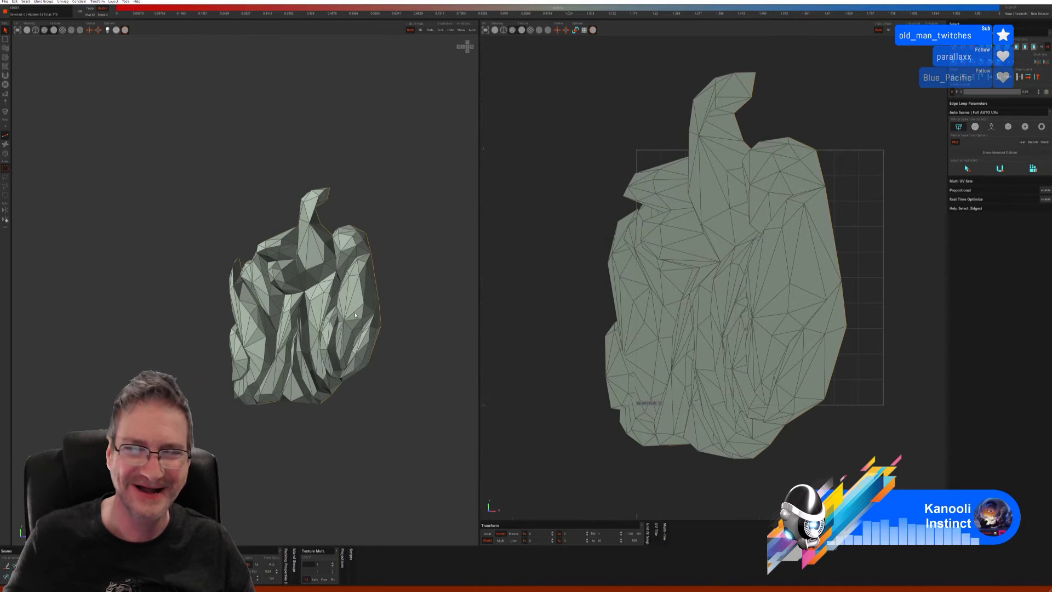
left_click(975, 128)
left_click(967, 178)
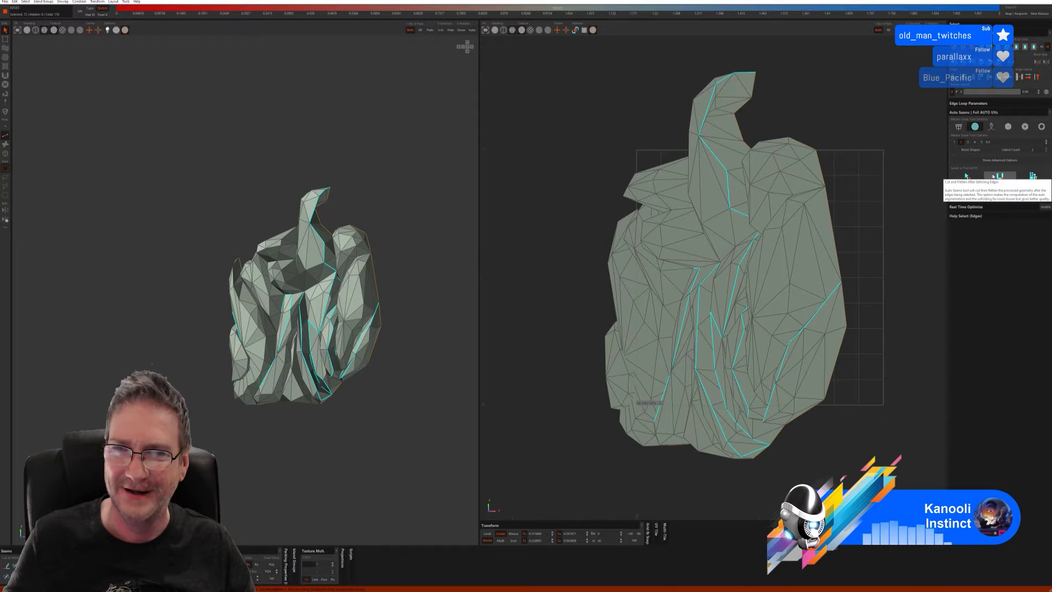
left_click(1001, 177)
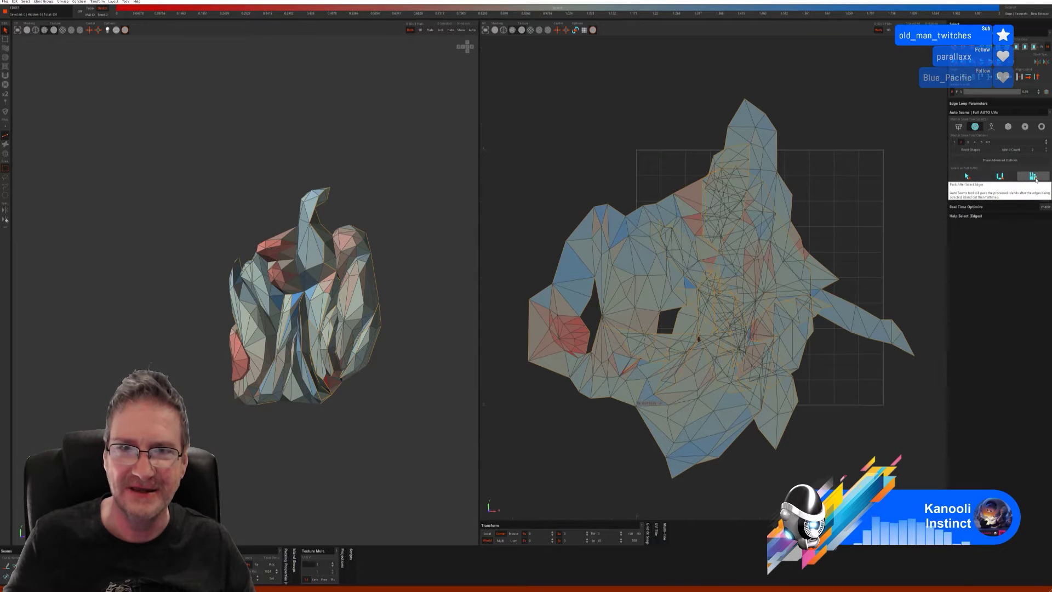
left_click(1034, 177)
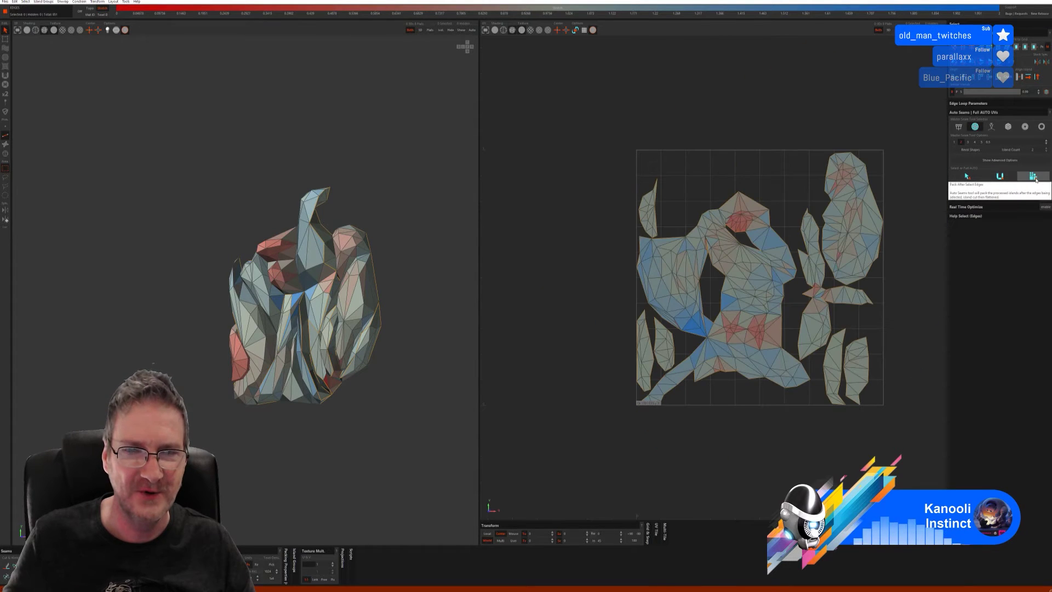
left_click(27, 30)
left_click(63, 31)
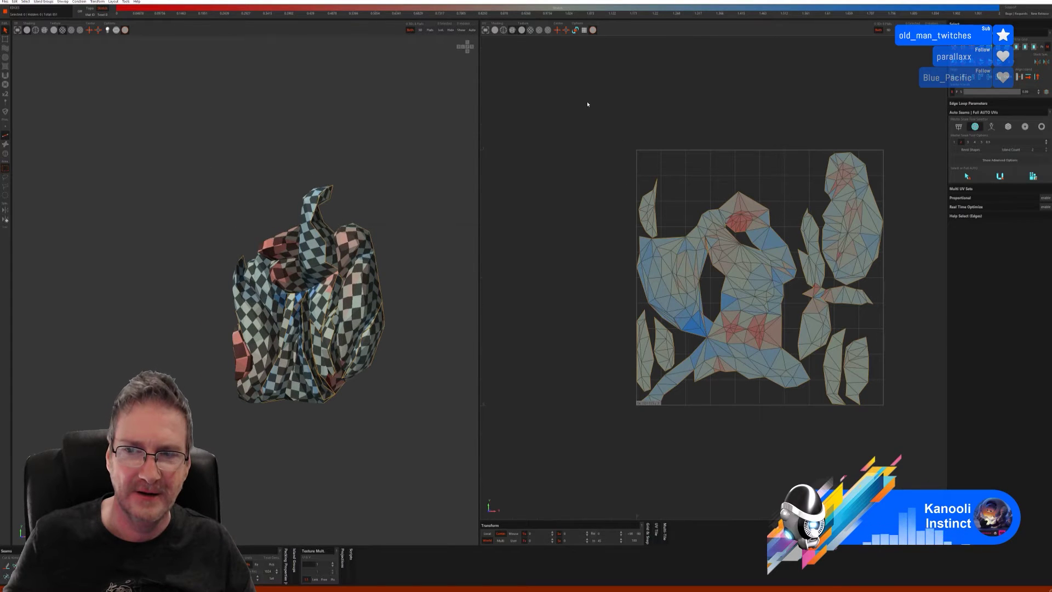
Step: Optimize all of the leafy ornament's UV islands
left_click_drag(587, 104, 934, 460)
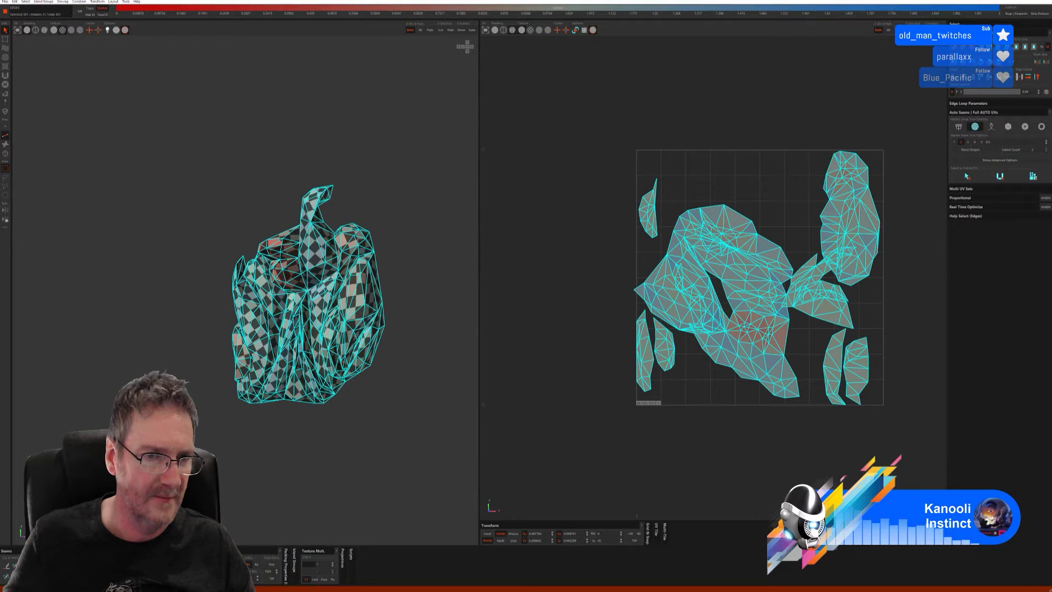
left_click(530, 330)
middle_click_drag(384, 400, 255, 293)
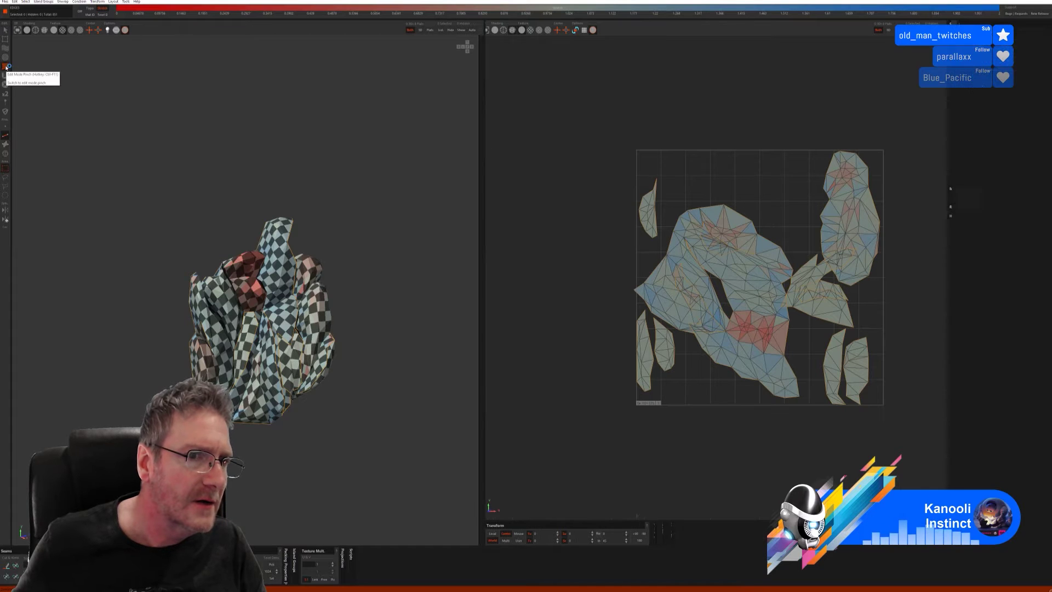
Step: Rework the red stretched area in the lower part of the large UV island with the Pinch and Spread brushes
left_click(6, 58)
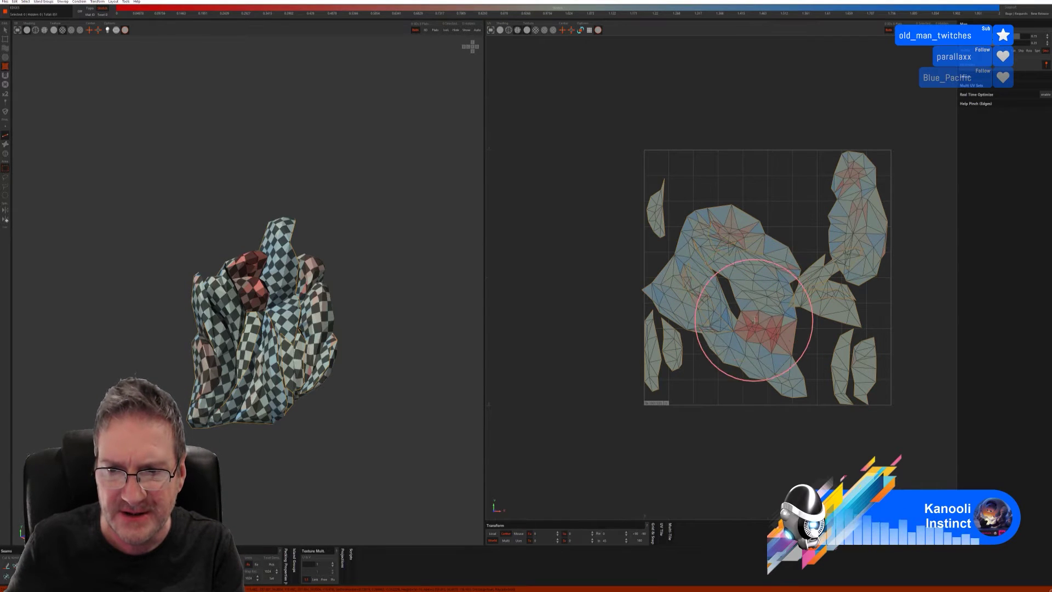
scroll(762, 346, "down", 2)
scroll(753, 351, "up", 5)
scroll(777, 335, "up", 2)
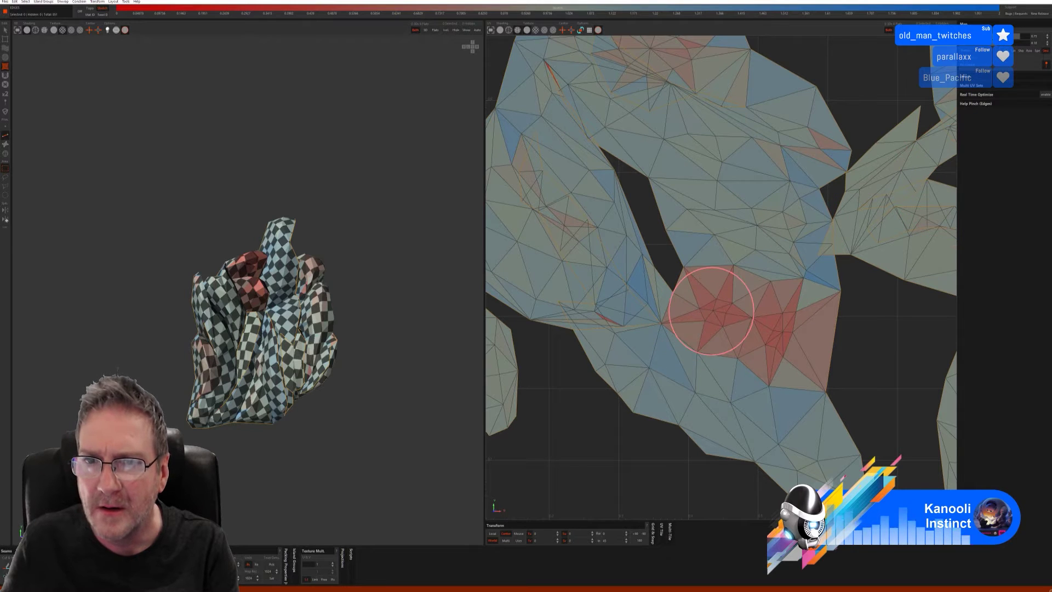
mouse_move(729, 327)
left_mouse_down()
mouse_move(729, 313)
mouse_move(716, 310)
left_mouse_up()
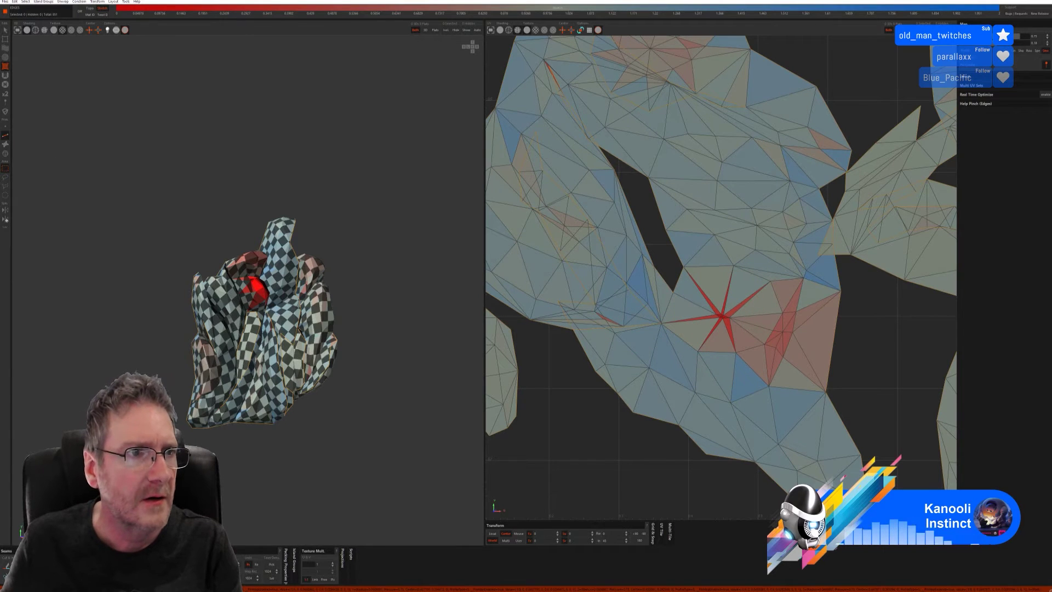
mouse_move(715, 320)
left_mouse_down()
mouse_move(702, 305)
mouse_move(696, 334)
mouse_move(691, 276)
mouse_move(705, 282)
mouse_move(705, 272)
mouse_move(757, 334)
mouse_move(798, 334)
mouse_move(756, 388)
mouse_move(737, 336)
mouse_move(778, 303)
mouse_move(660, 306)
mouse_move(817, 329)
mouse_move(754, 340)
mouse_move(763, 352)
mouse_move(786, 312)
mouse_move(716, 314)
mouse_move(747, 301)
mouse_move(723, 288)
mouse_move(698, 286)
mouse_move(712, 306)
mouse_move(709, 336)
mouse_move(745, 335)
mouse_move(705, 311)
mouse_move(767, 336)
mouse_move(822, 329)
mouse_move(827, 339)
left_mouse_up()
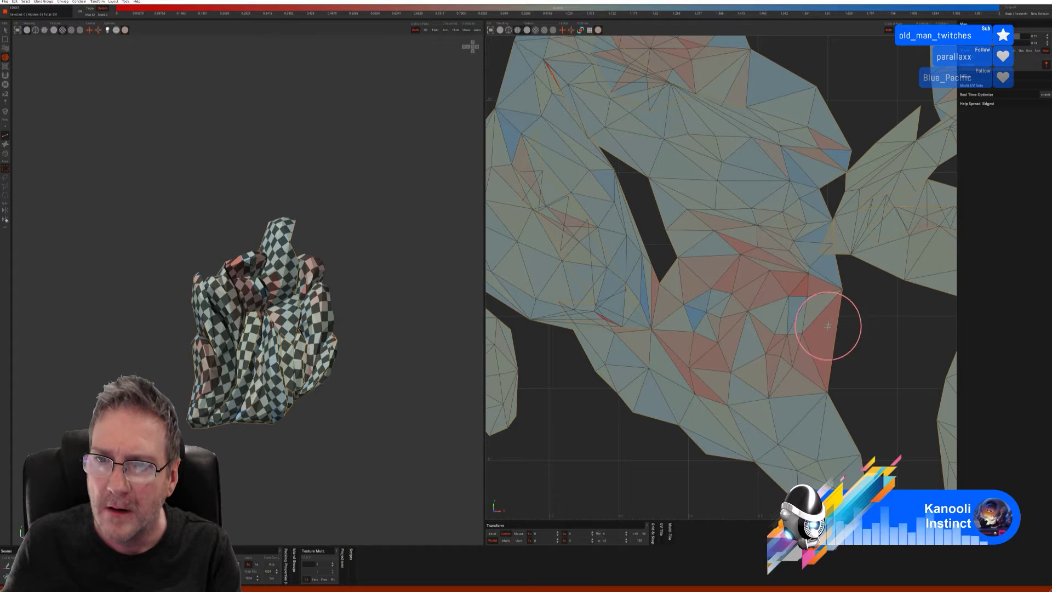
mouse_move(827, 322)
left_mouse_down()
mouse_move(787, 364)
mouse_move(705, 352)
mouse_move(673, 374)
mouse_move(689, 376)
mouse_move(810, 265)
mouse_move(688, 289)
mouse_move(697, 348)
mouse_move(775, 318)
mouse_move(516, 297)
left_mouse_up()
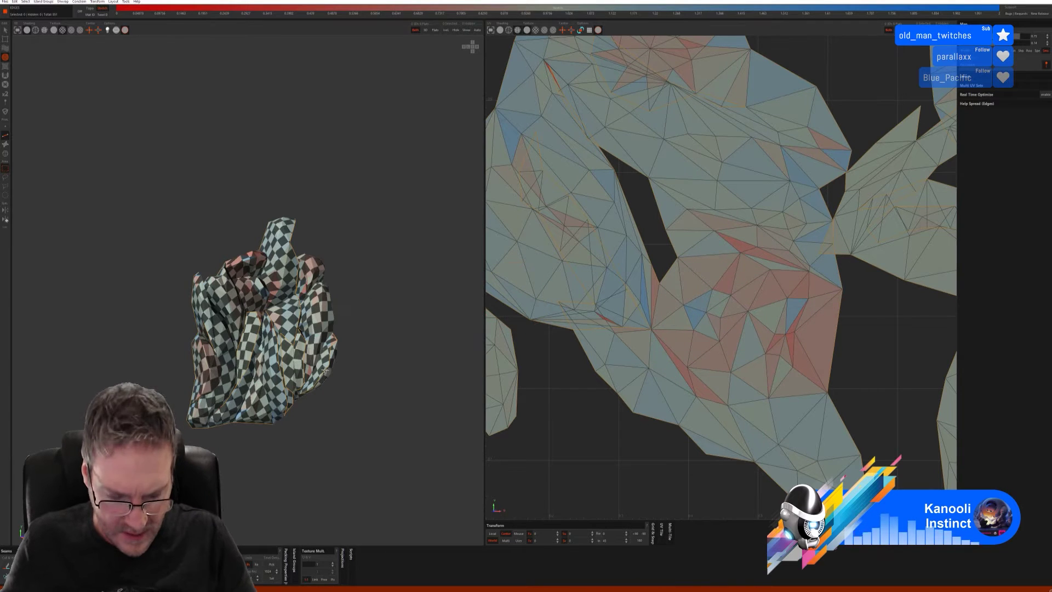
Step: Check the checker pattern on the left leafy ornament and save its UVs back to 3ds Max
left_click_drag(351, 340, 378, 340, "alt")
scroll(563, 329, "down", 5)
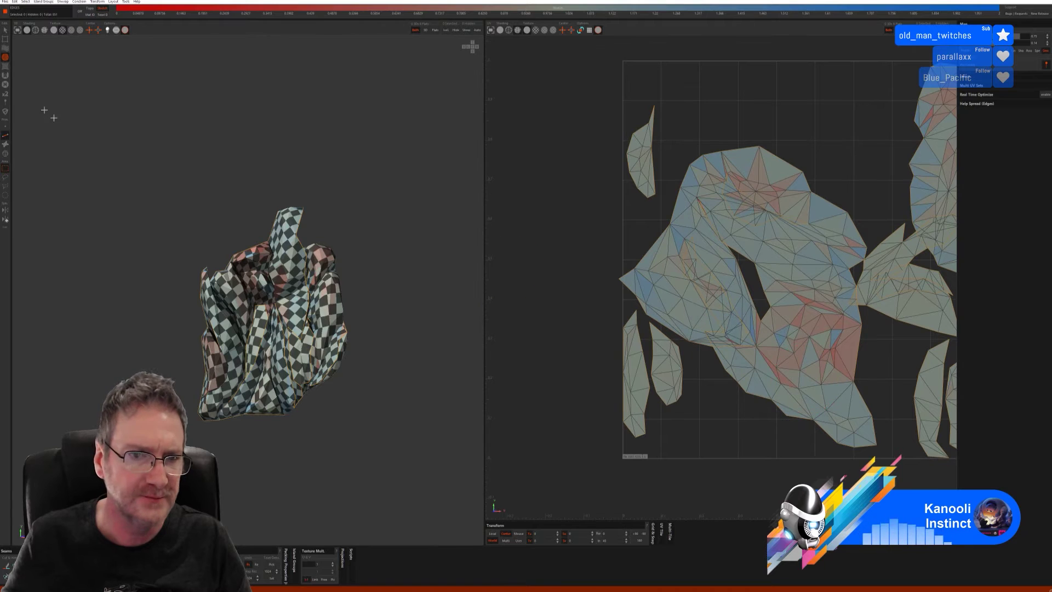
left_click_drag(383, 298, 381, 339, "alt")
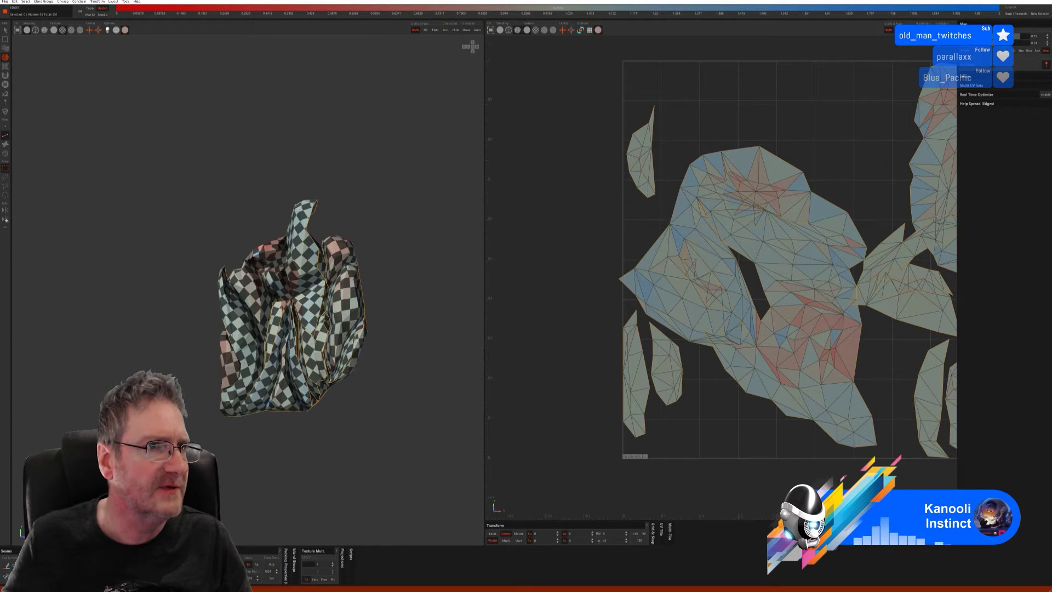
left_click(5, 2)
left_click(22, 36)
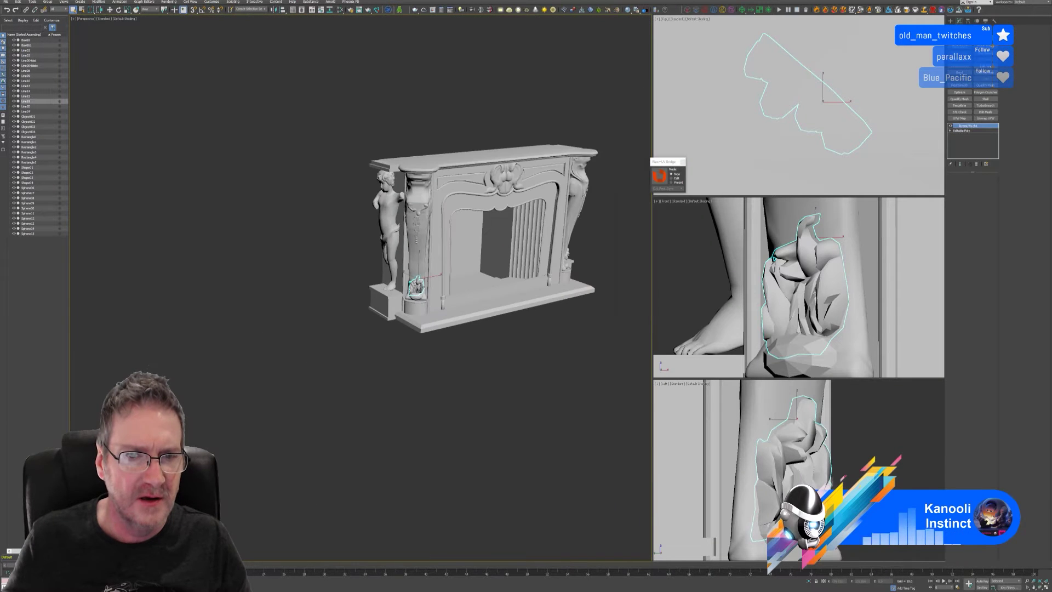
Step: Convert the matching leafy ornament at the foot of the right column to an Editable Poly and send it to RizomUV
middle_click_drag(475, 345, 453, 373, "alt")
scroll(454, 376, "up", 4)
left_click(474, 361)
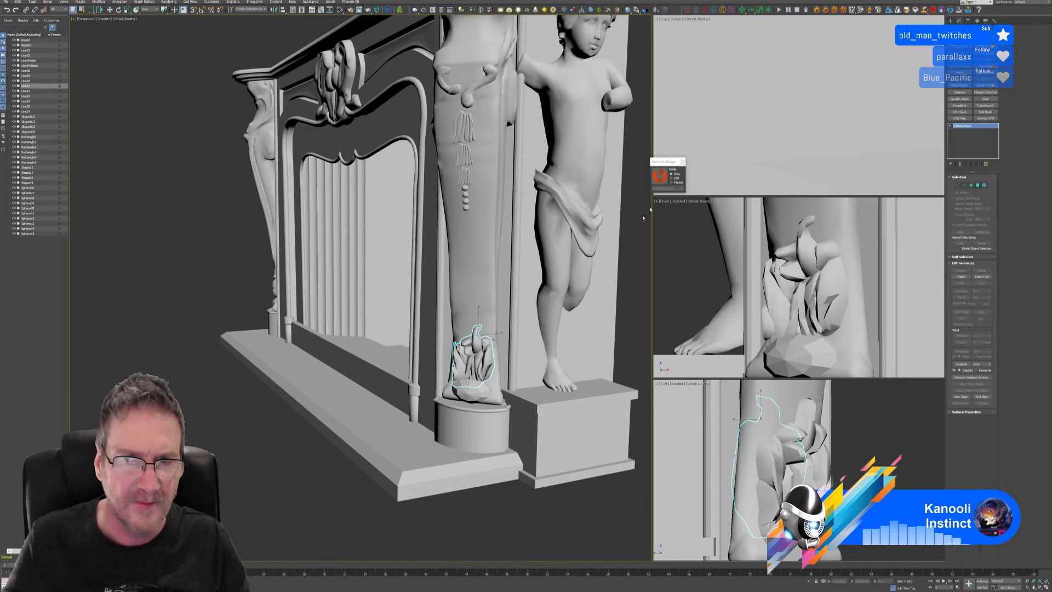
right_click(976, 127)
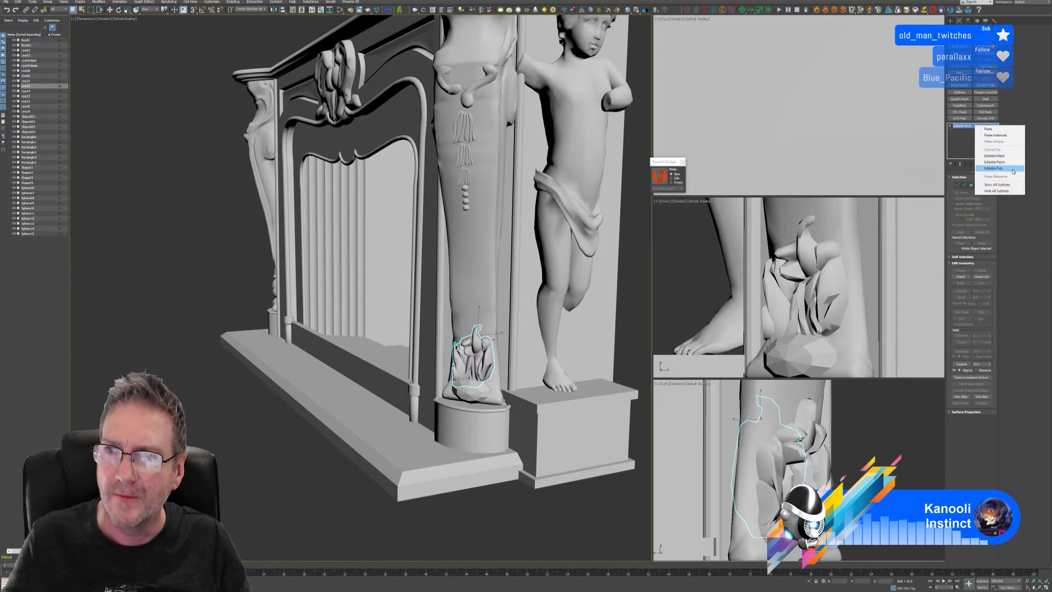
left_click(994, 168)
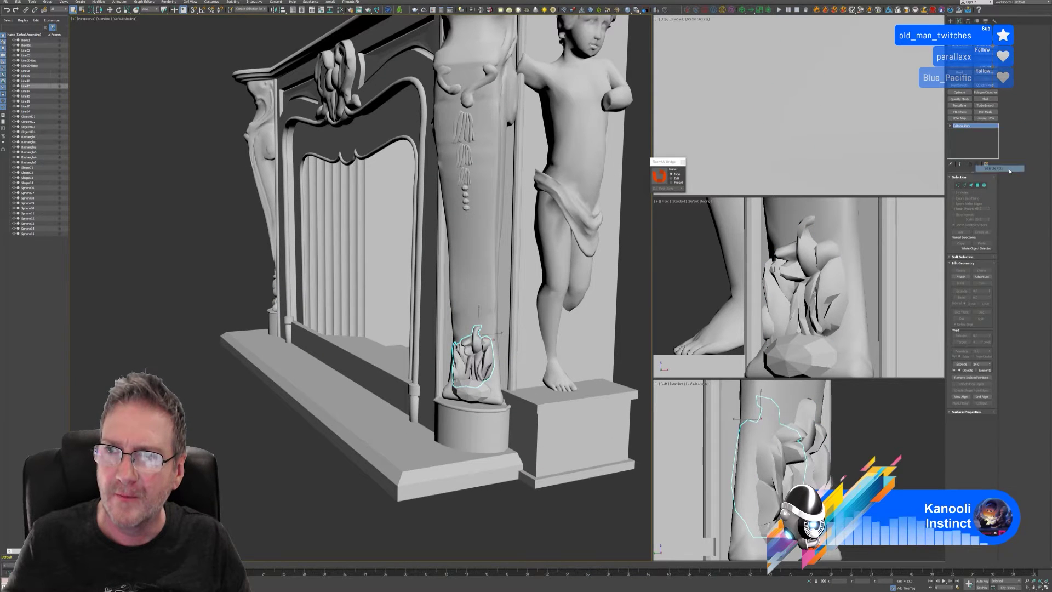
left_click(642, 206)
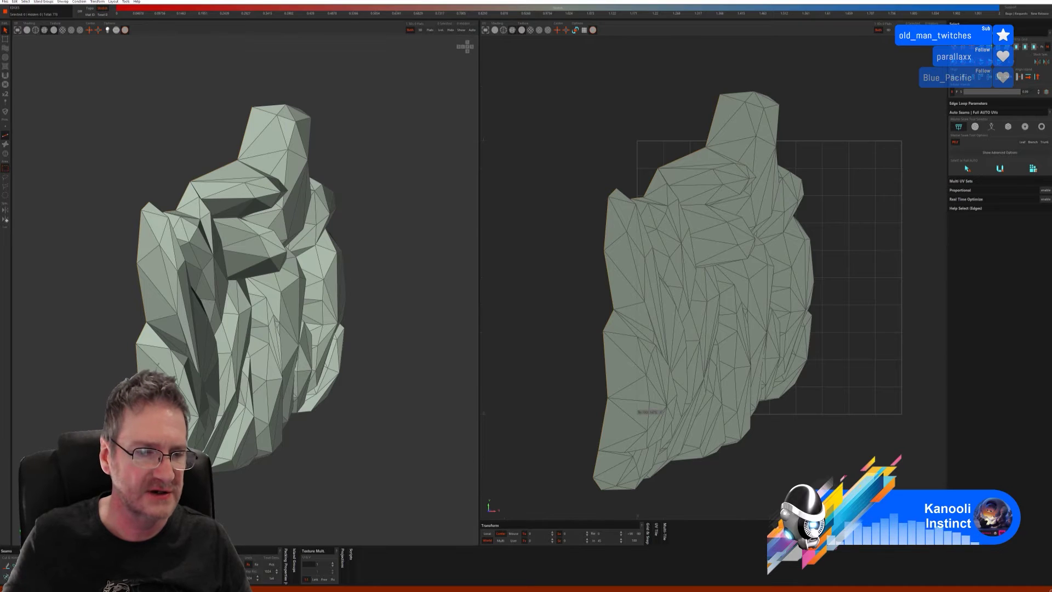
Step: Unwrap the right column's leafy ornament with the Mosaic auto-seam method, including unfolding and packing
left_click(976, 127)
left_click(971, 175)
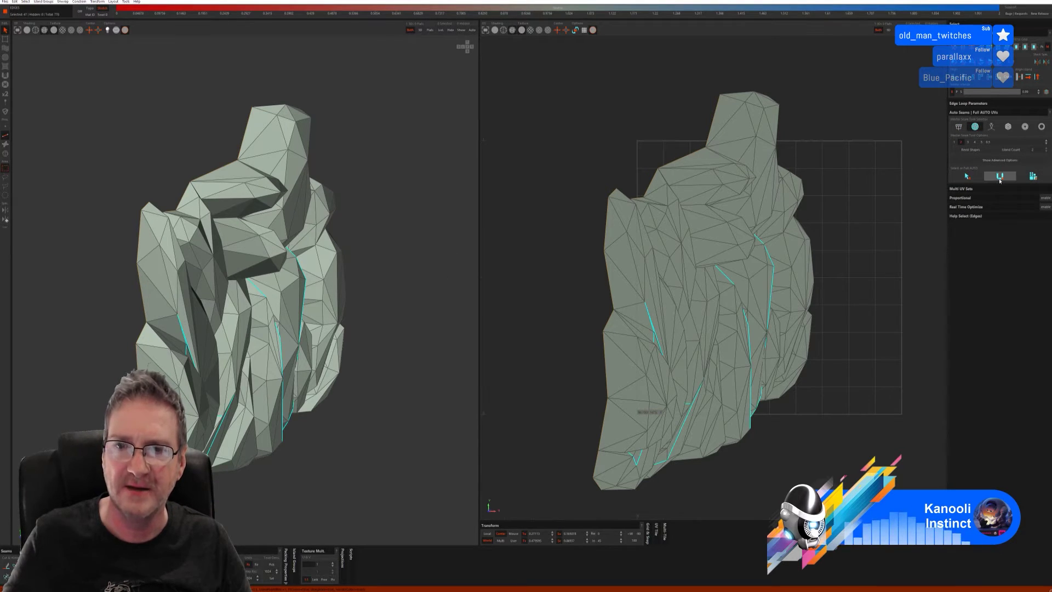
left_click(999, 176)
left_click(1033, 176)
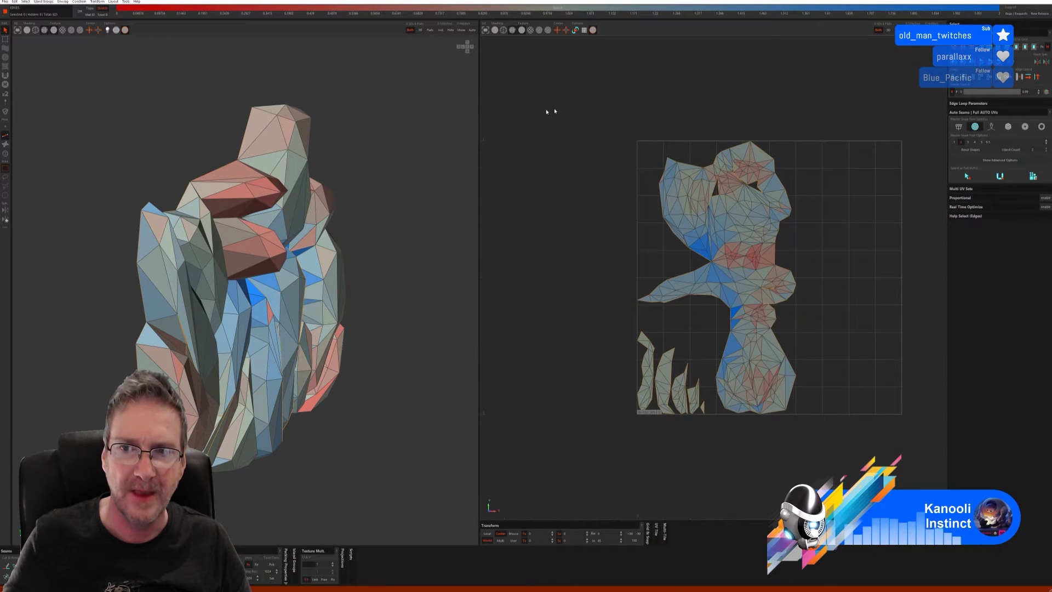
Step: Unfold all of the right leafy ornament's UV islands again and check them with the checker pattern on the model
key("ctrl+a")
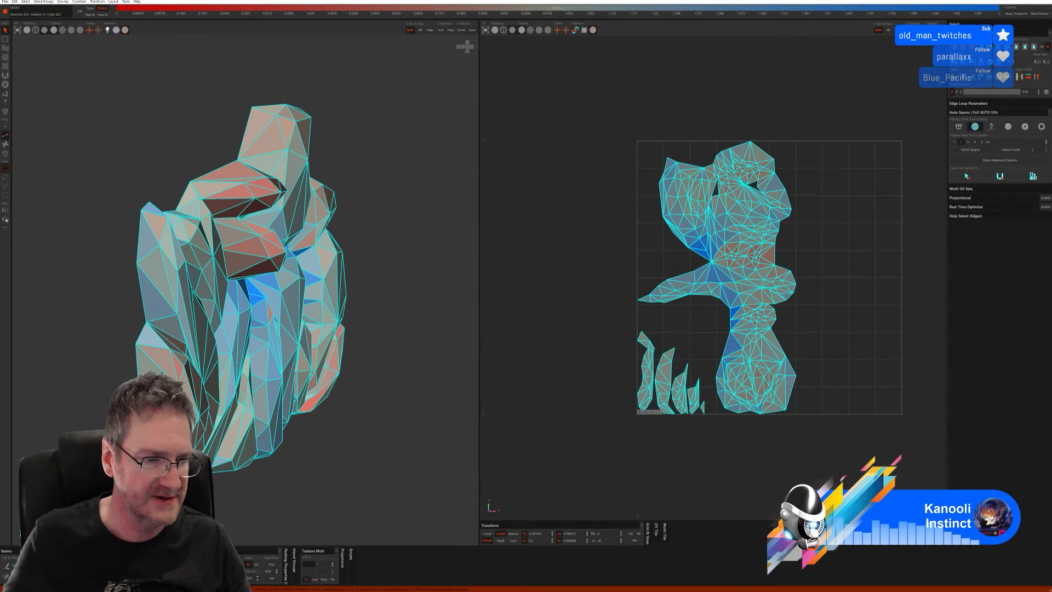
key("u")
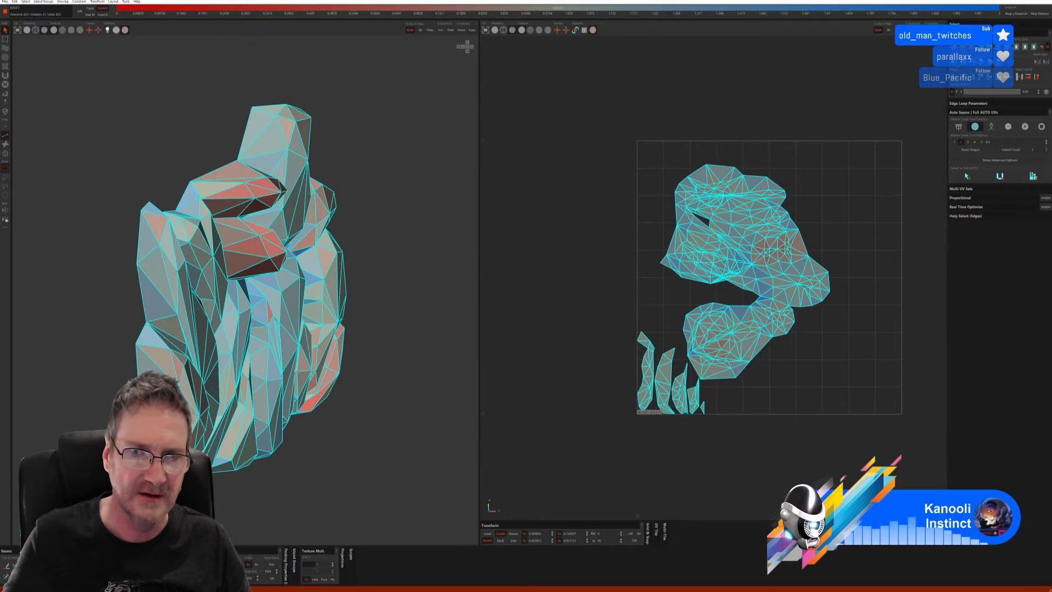
left_click(411, 351)
scroll(816, 249, "up", 5)
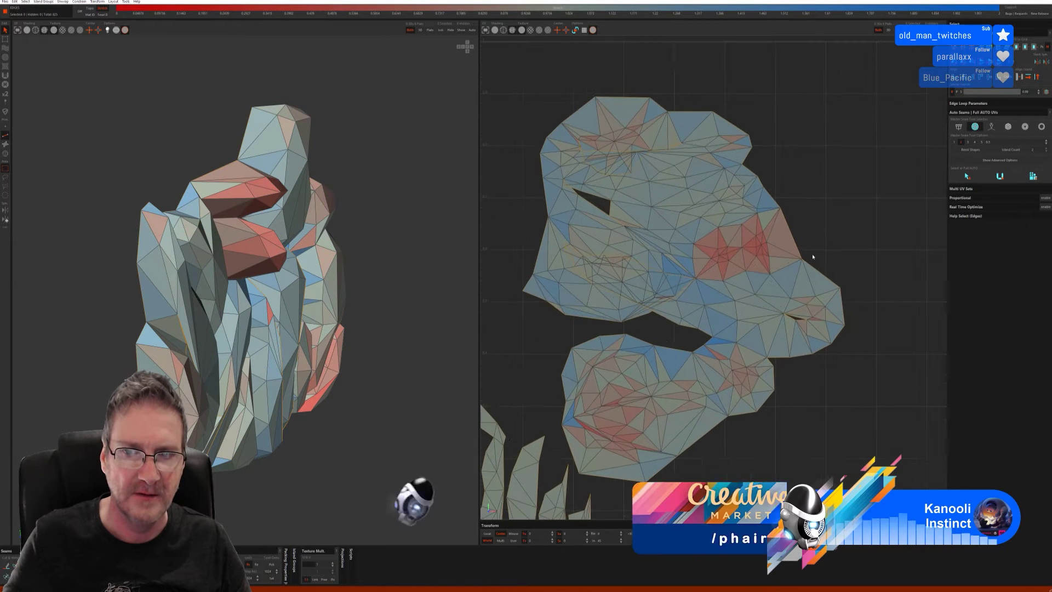
scroll(813, 256, "up", 3)
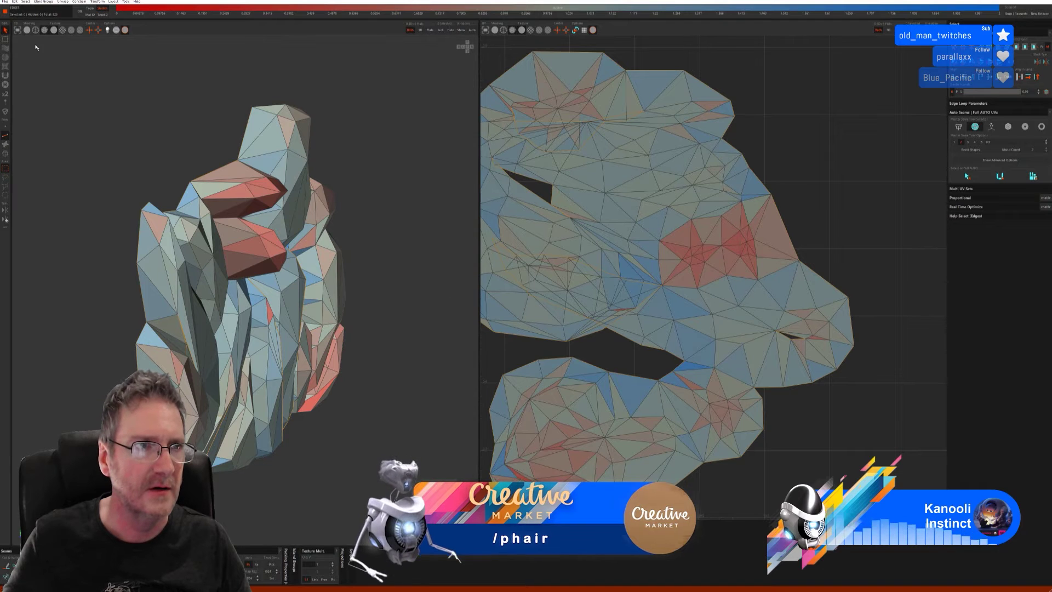
key("t")
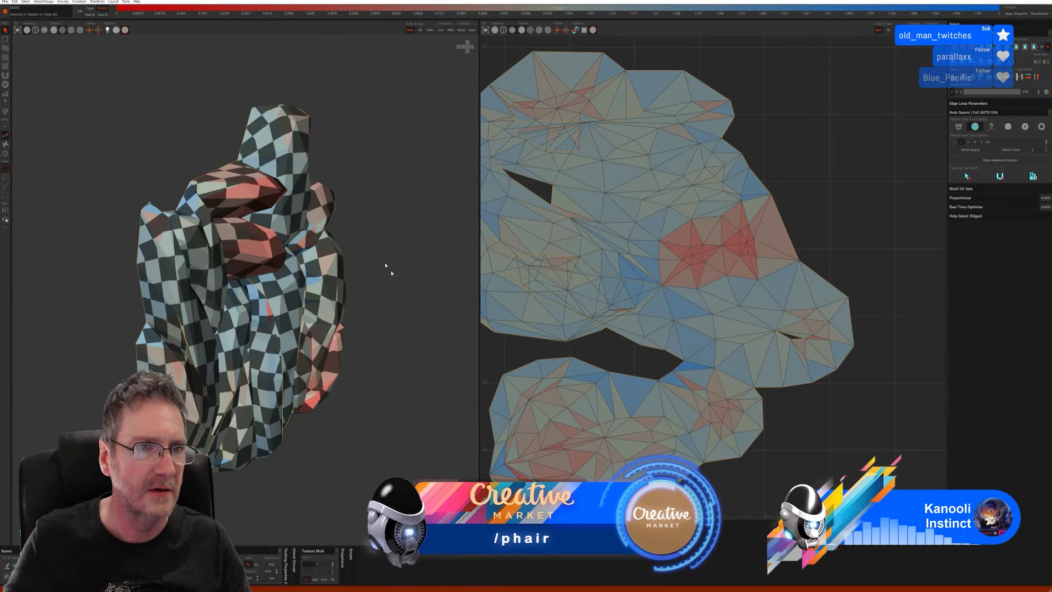
left_click_drag(385, 266, 397, 327, "alt")
scroll(397, 328, "down", 5)
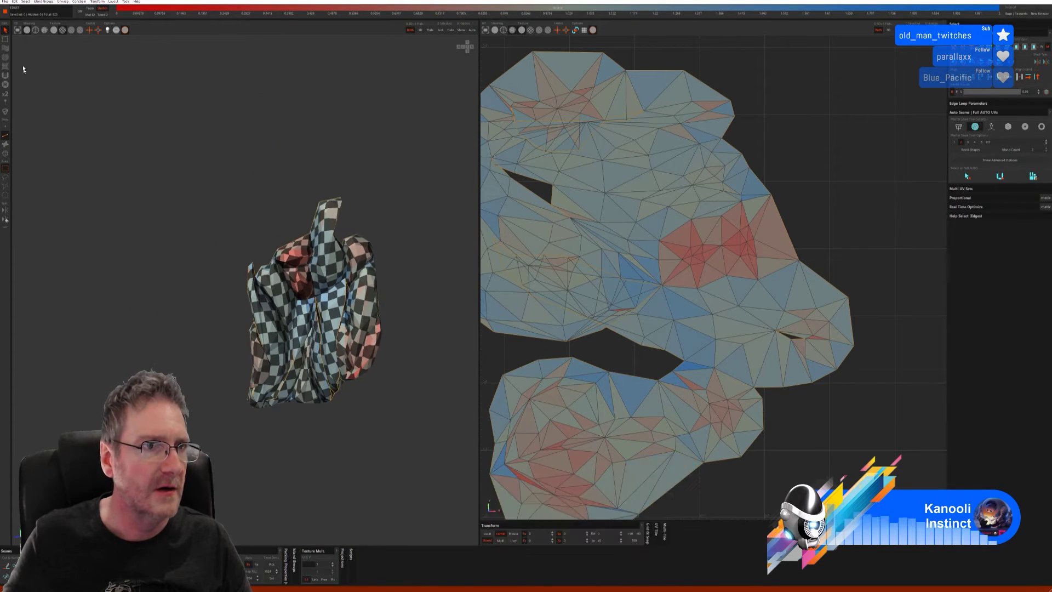
Step: Brush over the red stretched area on the large UV island's outer side to even out its distortion
left_click(5, 57)
left_click_drag(669, 270, 717, 247)
scroll(716, 247, "up", 2)
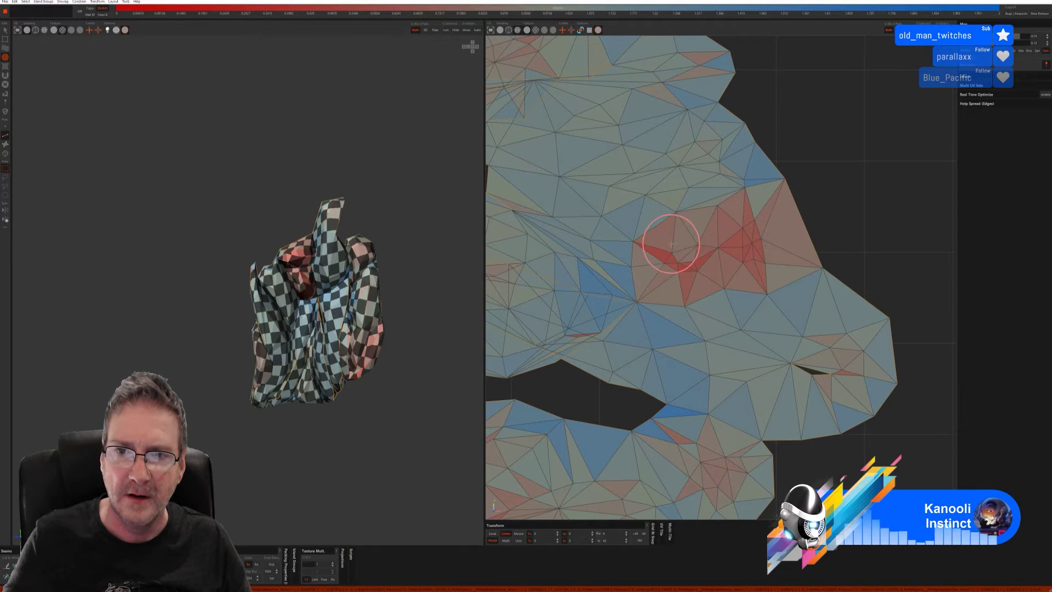
left_click_drag(663, 266, 665, 263)
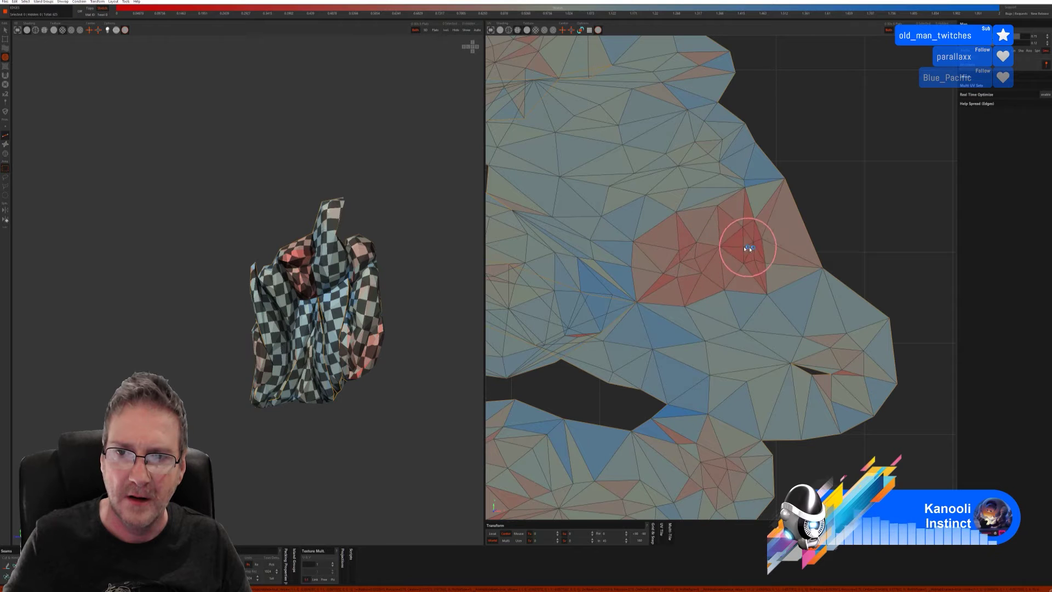
mouse_move(748, 248)
left_mouse_down()
mouse_move(722, 253)
mouse_move(745, 216)
mouse_move(761, 246)
mouse_move(763, 235)
mouse_move(736, 282)
left_mouse_up()
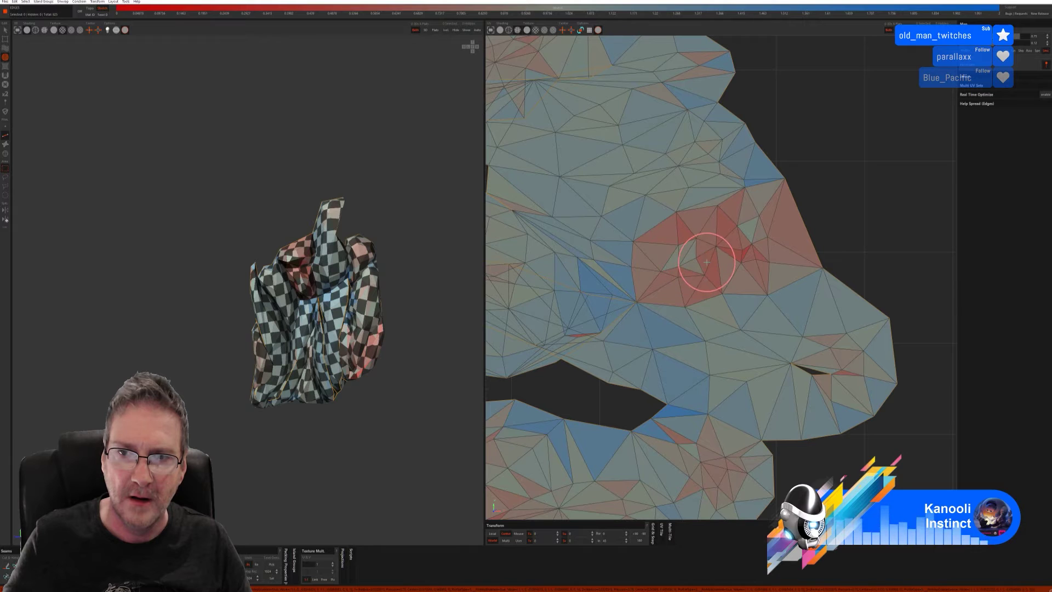
mouse_move(722, 223)
left_mouse_down()
mouse_move(677, 230)
mouse_move(688, 289)
mouse_move(721, 263)
mouse_move(747, 273)
left_mouse_up()
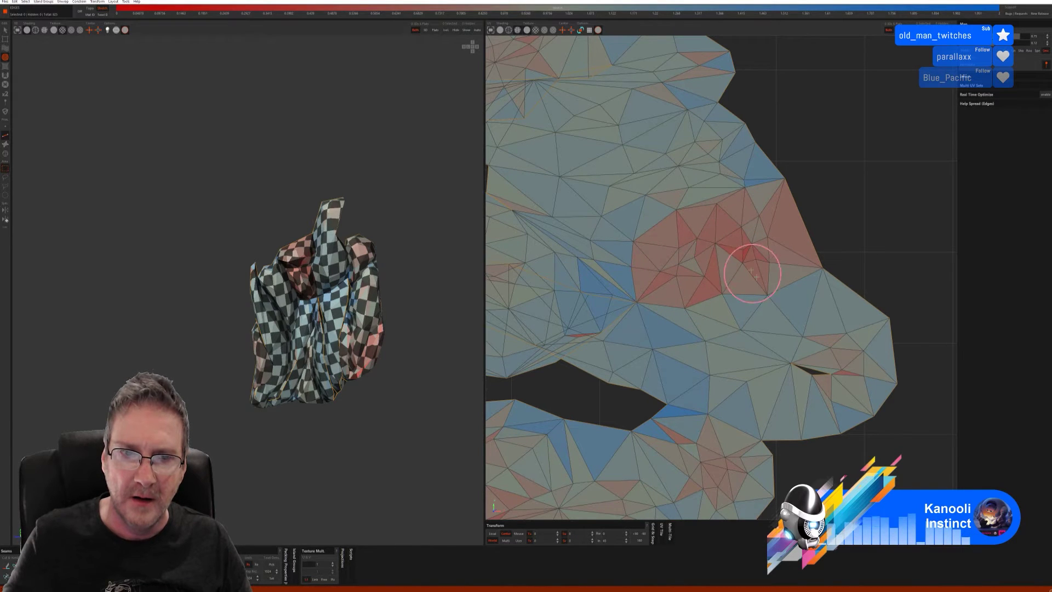
scroll(770, 349, "down", 2)
mouse_move(583, 485)
left_mouse_down()
mouse_move(559, 489)
mouse_move(607, 485)
left_mouse_up()
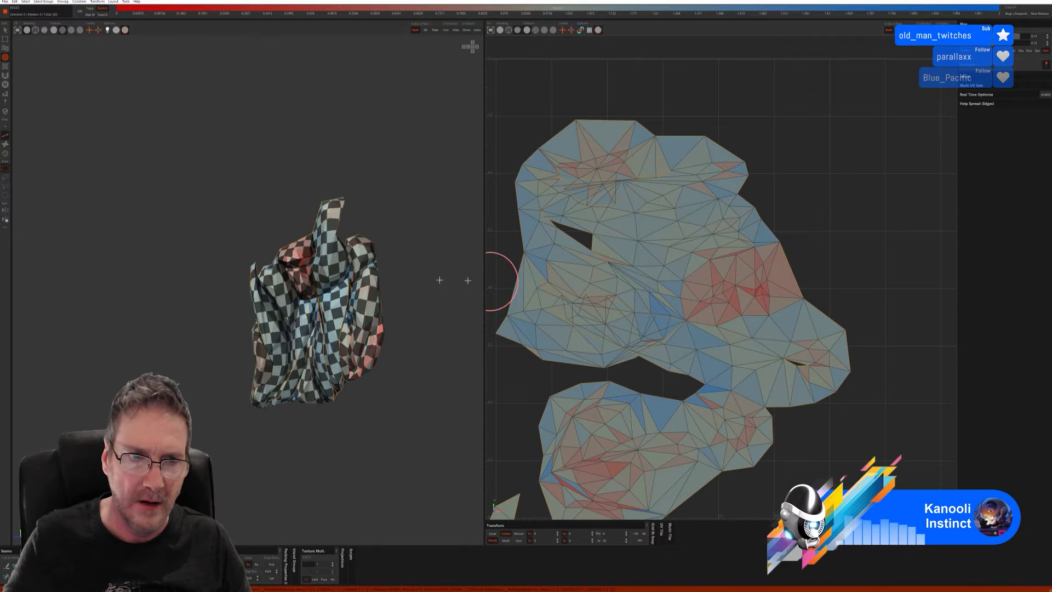
Step: Check the ornament's checker pattern from another angle and save its UVs back to 3ds Max
mouse_move(387, 242)
middle_mouse_down()
mouse_move(347, 221)
mouse_move(333, 238)
mouse_move(360, 296)
mouse_move(432, 235)
mouse_move(455, 258)
mouse_move(472, 247)
middle_mouse_up()
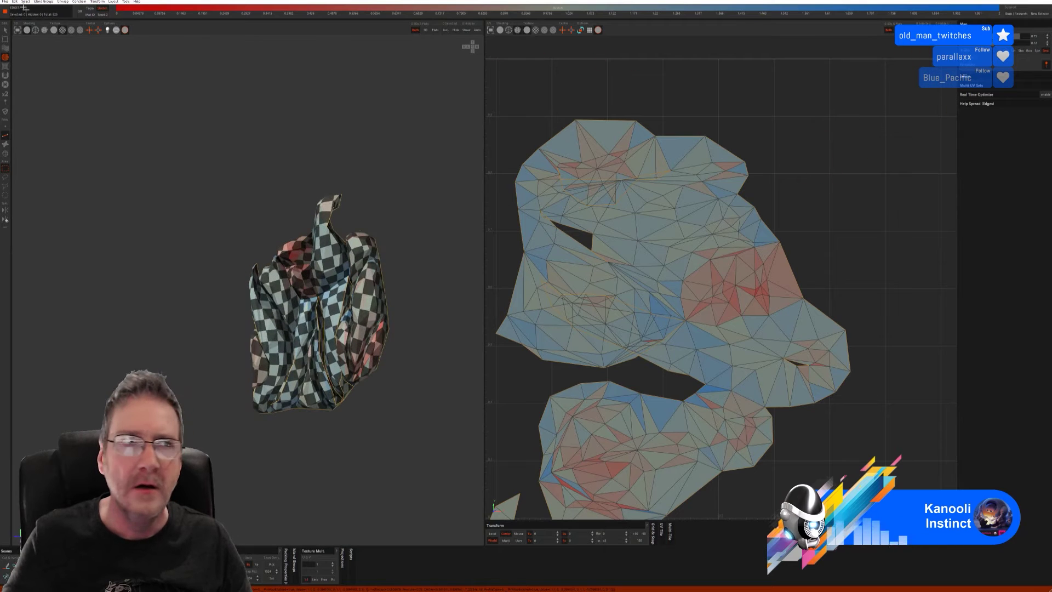
left_click(4, 2)
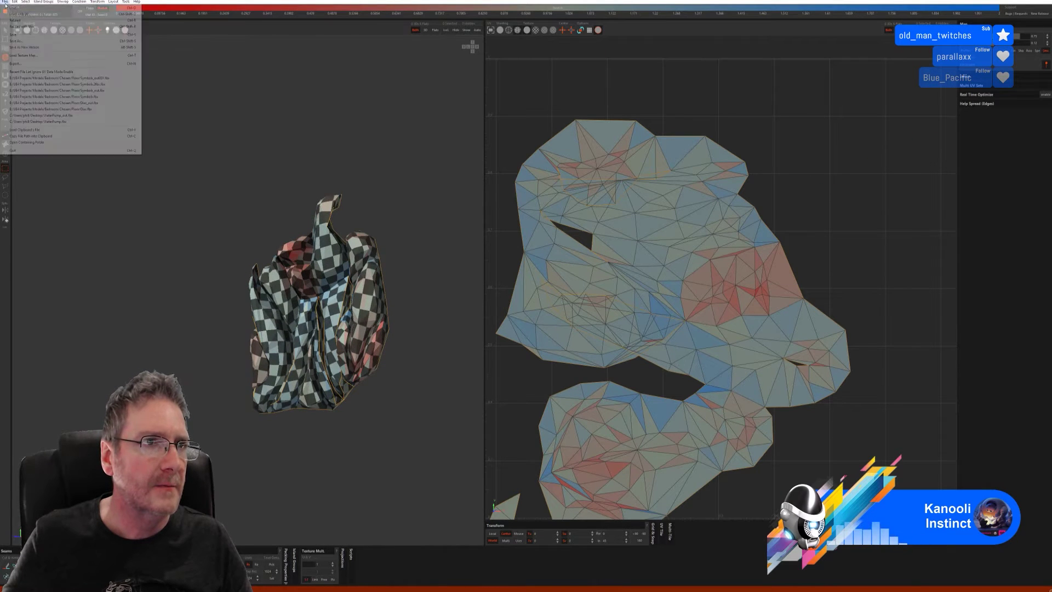
left_click(436, 181)
key("alt+F4")
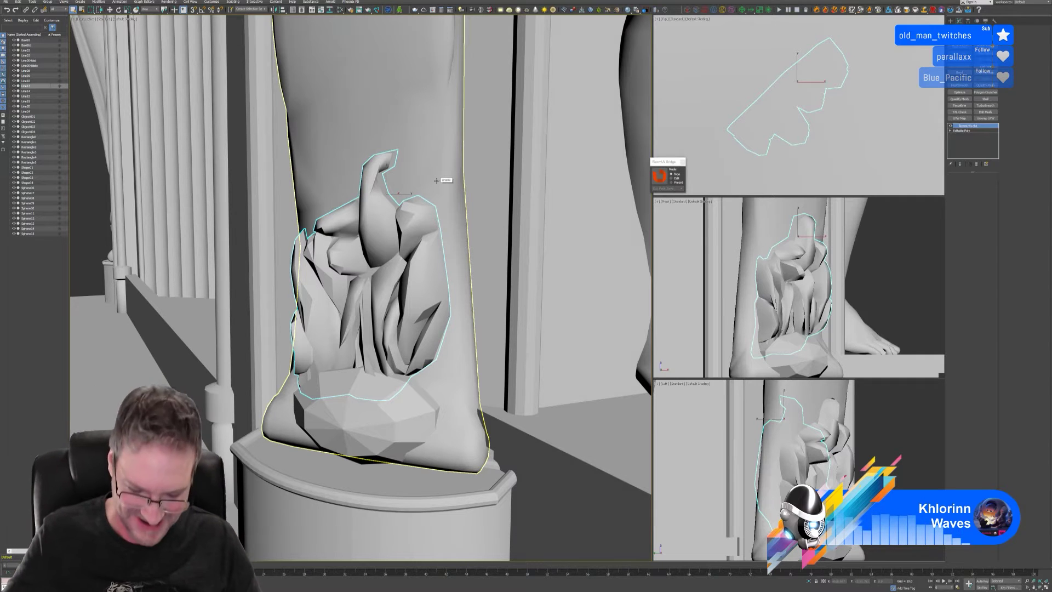
Step: Select the four beads hanging below the tassels on the left column and isolate them
scroll(437, 180, "down", 8)
middle_click_drag(254, 394, 497, 404, "alt")
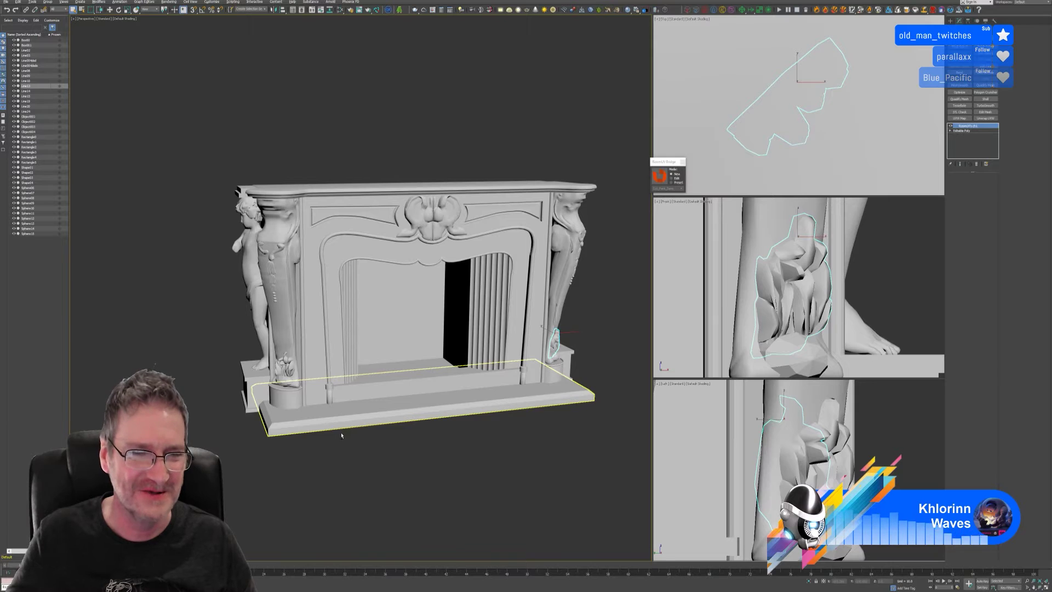
middle_click_drag(341, 436, 338, 376, "alt")
scroll(338, 376, "up", 6)
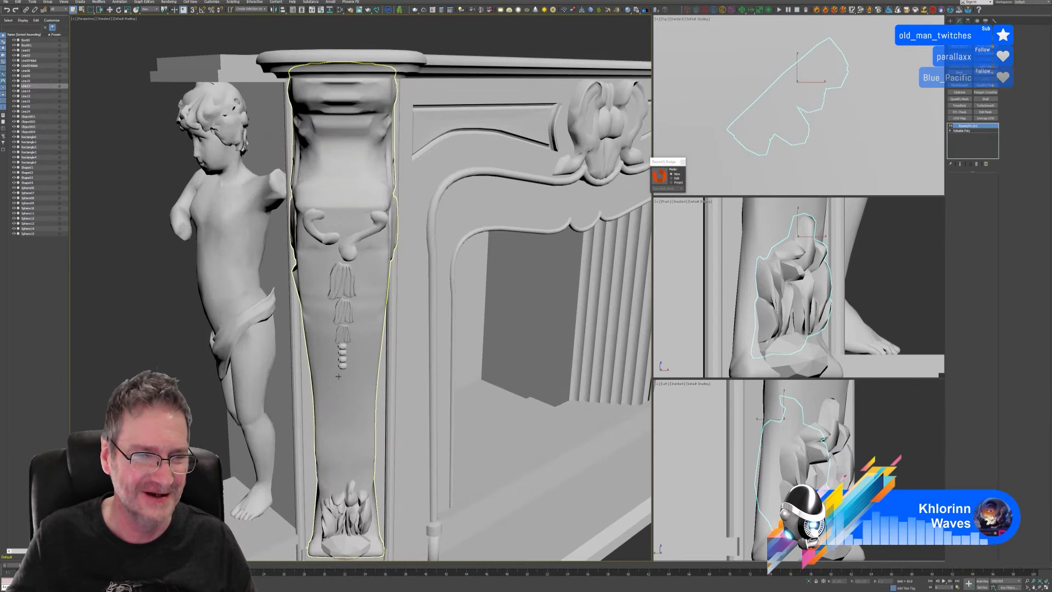
scroll(342, 365, "up", 4)
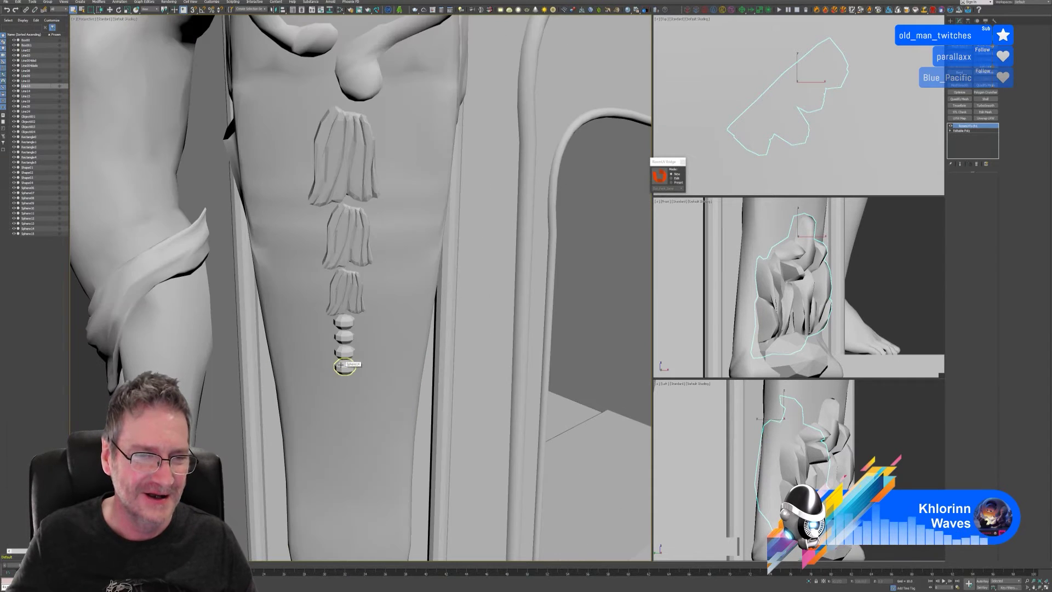
left_click(343, 365)
left_click(344, 351, "ctrl")
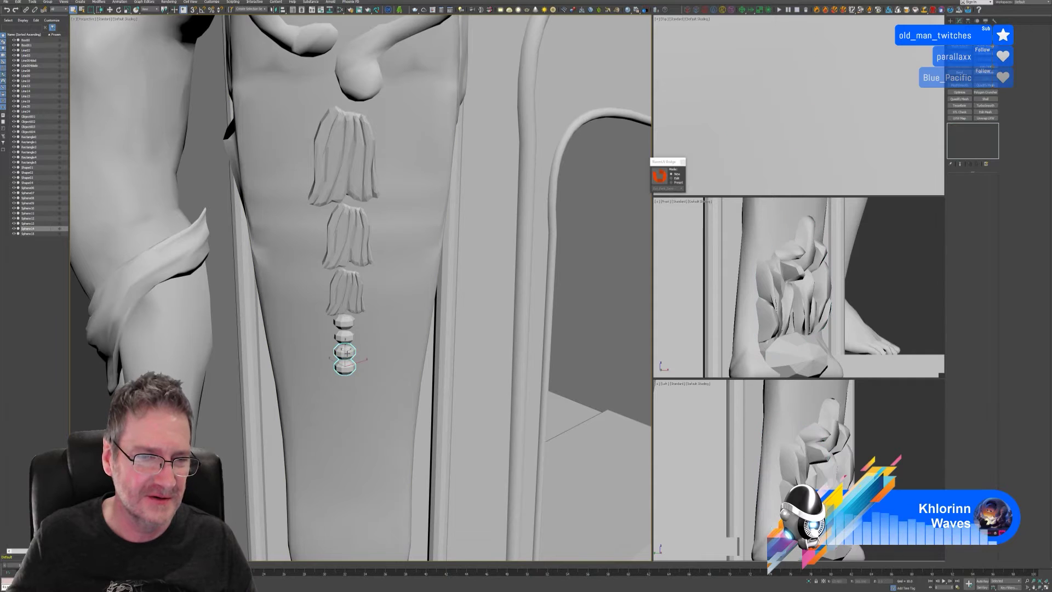
left_click(344, 335, "ctrl")
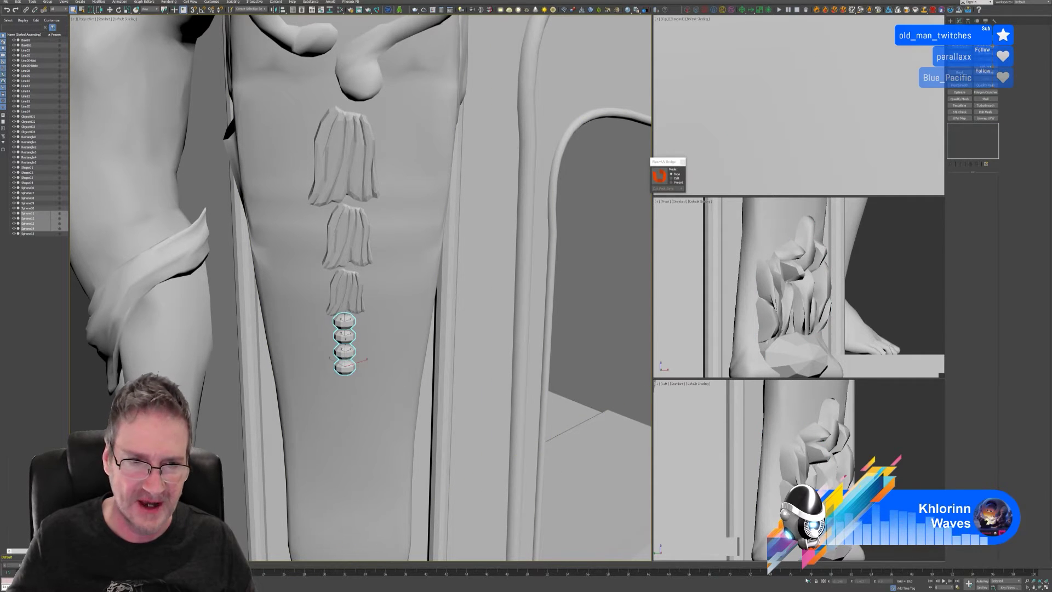
left_click(811, 581)
Step: Convert the lowest bead to an Editable Poly and attach the other three beads to it
left_click(402, 390)
left_click(384, 375)
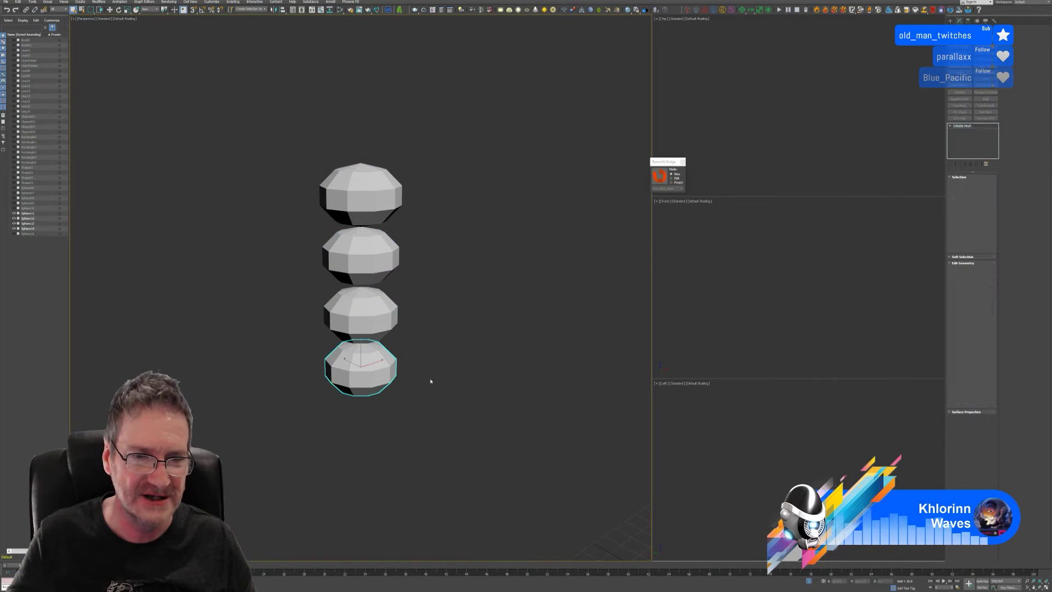
right_click(979, 128)
left_click(995, 169)
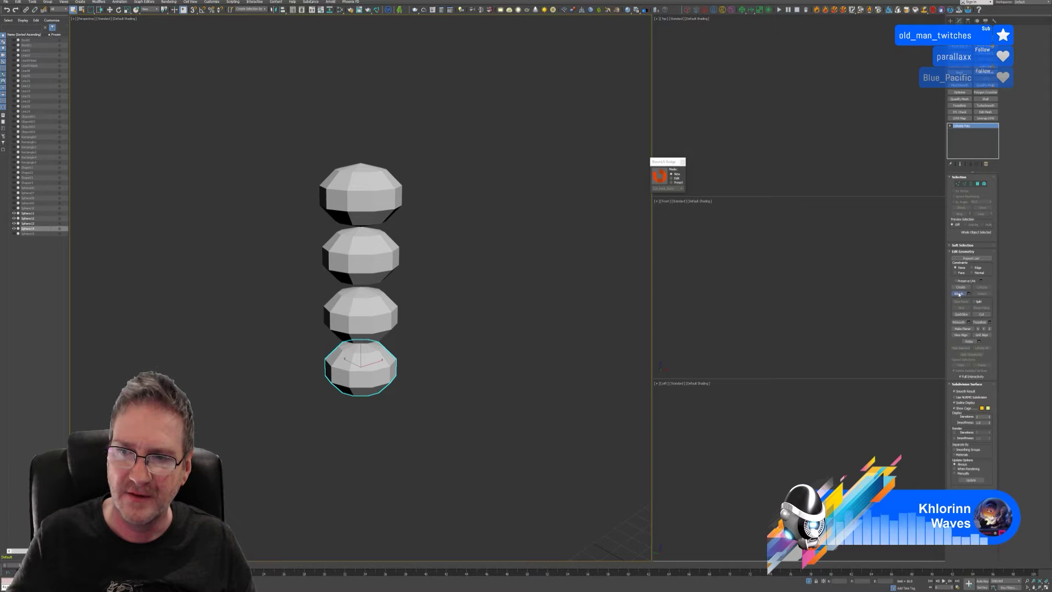
left_click(958, 294)
left_click(361, 312)
left_click(361, 255)
left_click(360, 194)
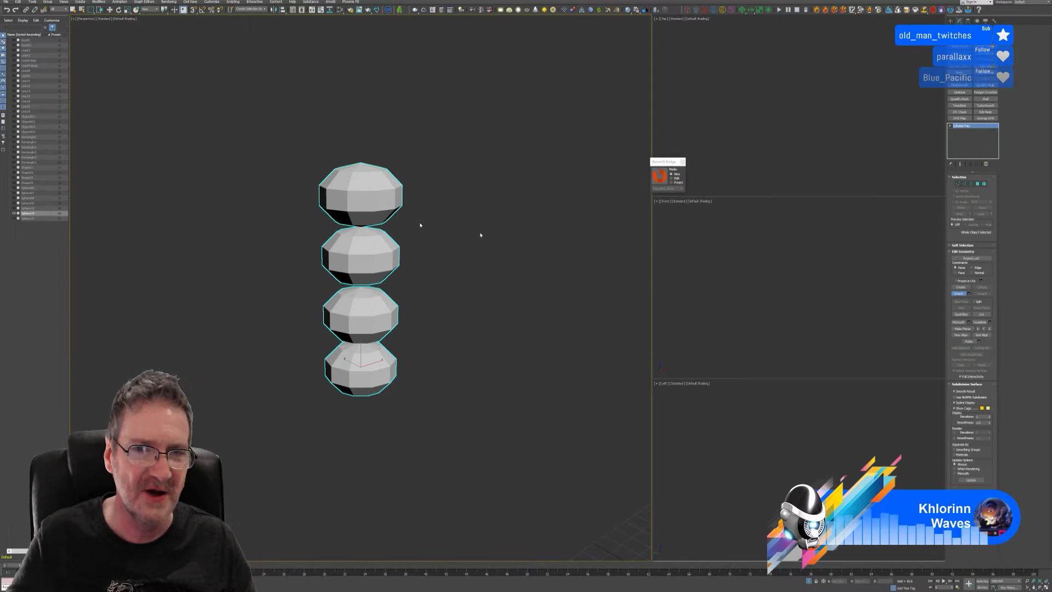
left_click(957, 294)
Step: Send the attached beads to RizomUV, unwrap them with automatic seams, unfolding and packing, and check the checker pattern
left_click(659, 177)
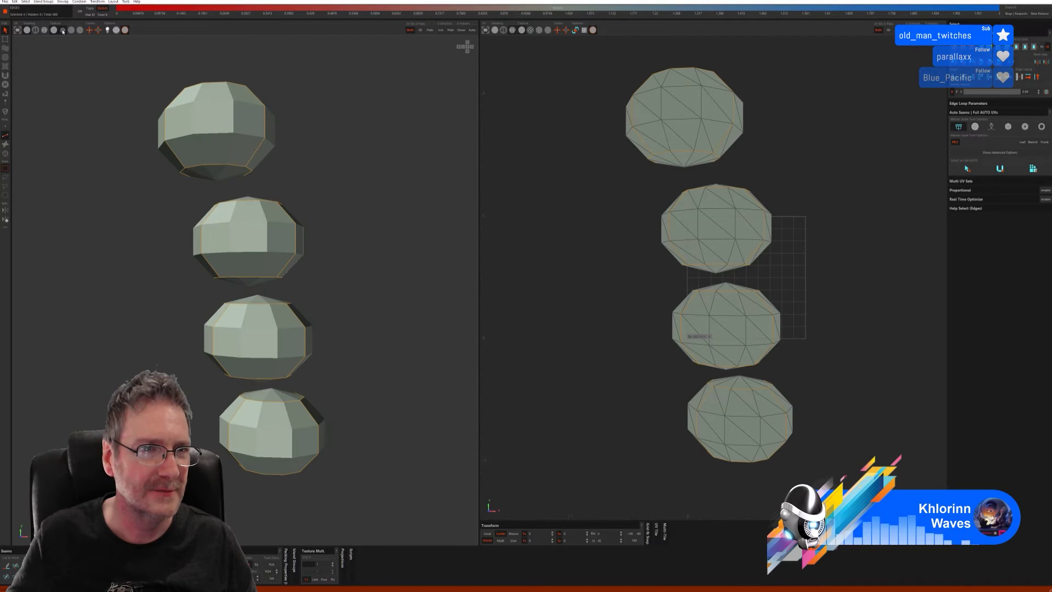
left_click(63, 30)
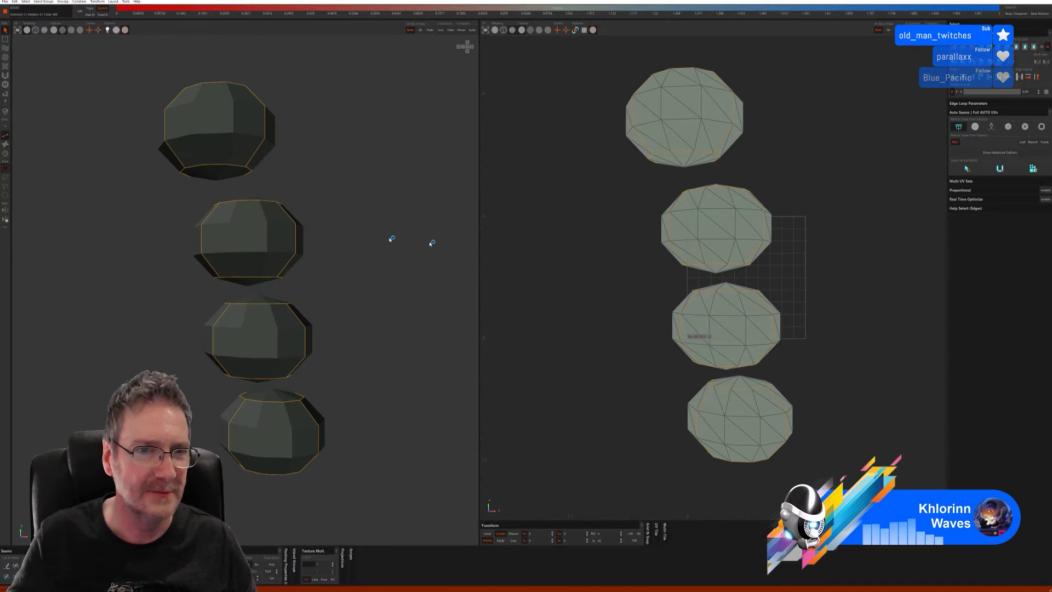
left_click(1006, 171)
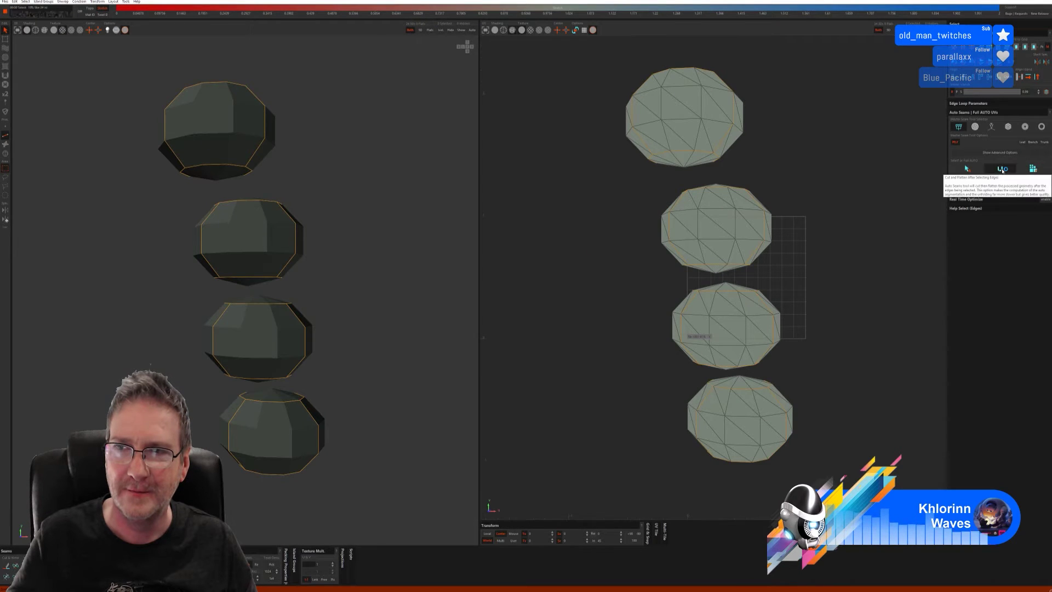
middle_click_drag(363, 324, 315, 299)
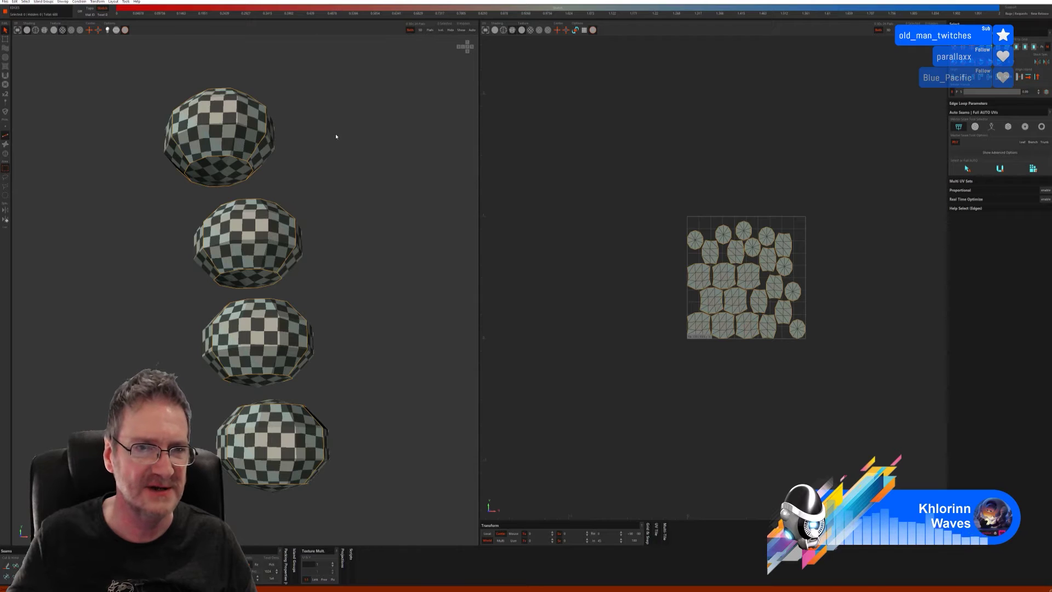
middle_click_drag(336, 136, 337, 142)
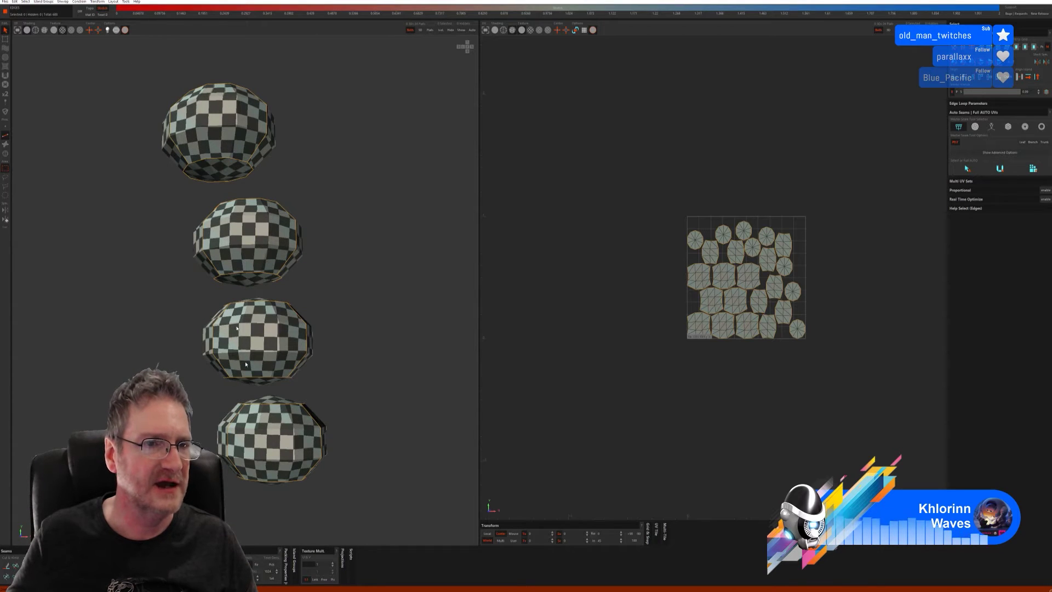
Step: Save the beads' UVs back to 3ds Max and end the isolation to show the whole fireplace
left_click(4, 4)
left_click(22, 34)
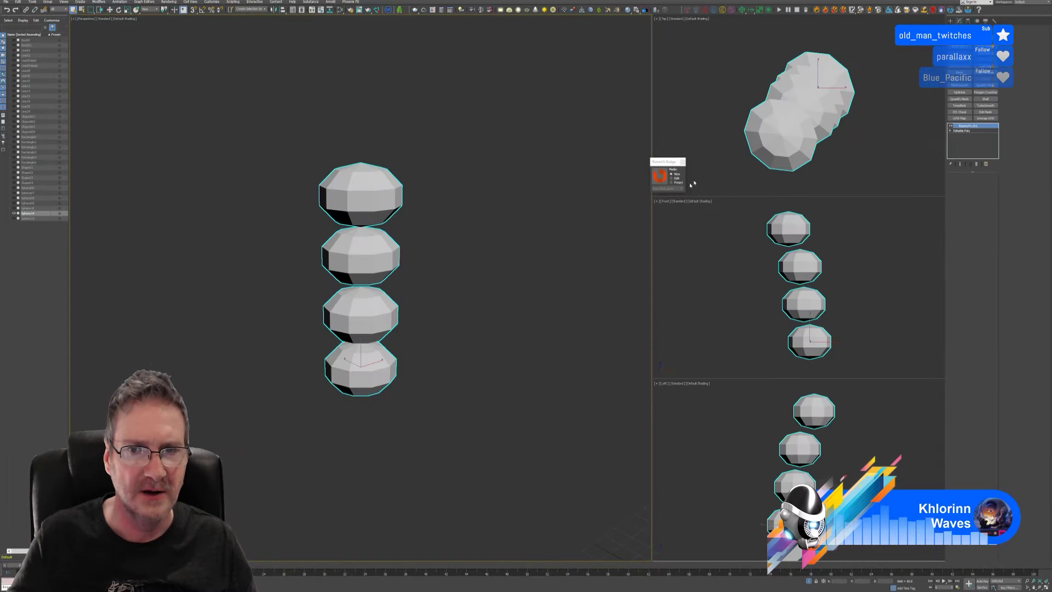
left_click(809, 583)
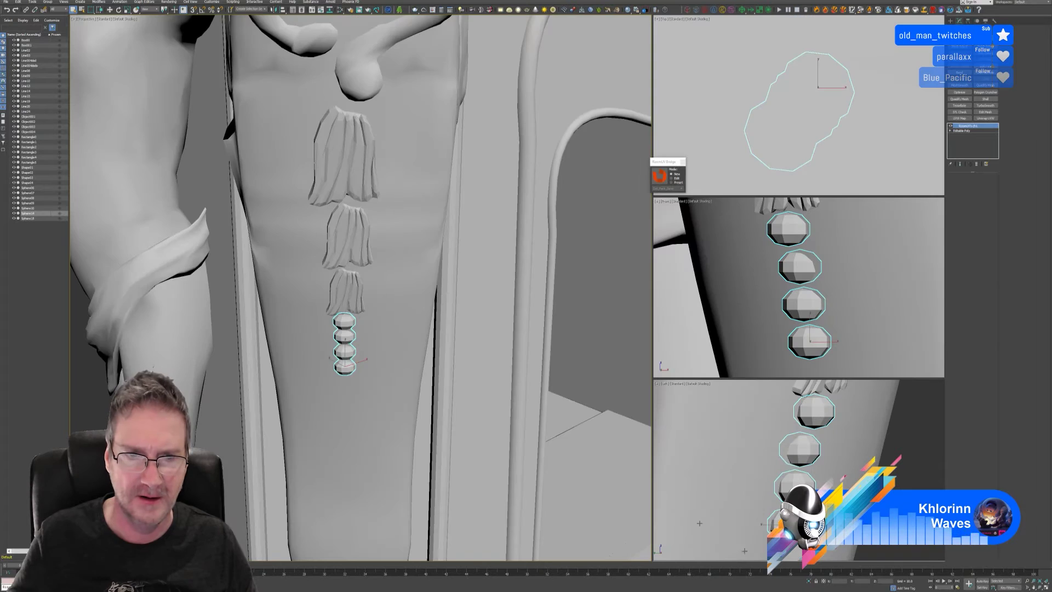
Step: Isolate the four matching beads on the right column and select the lowest one
scroll(480, 382, "down", 5)
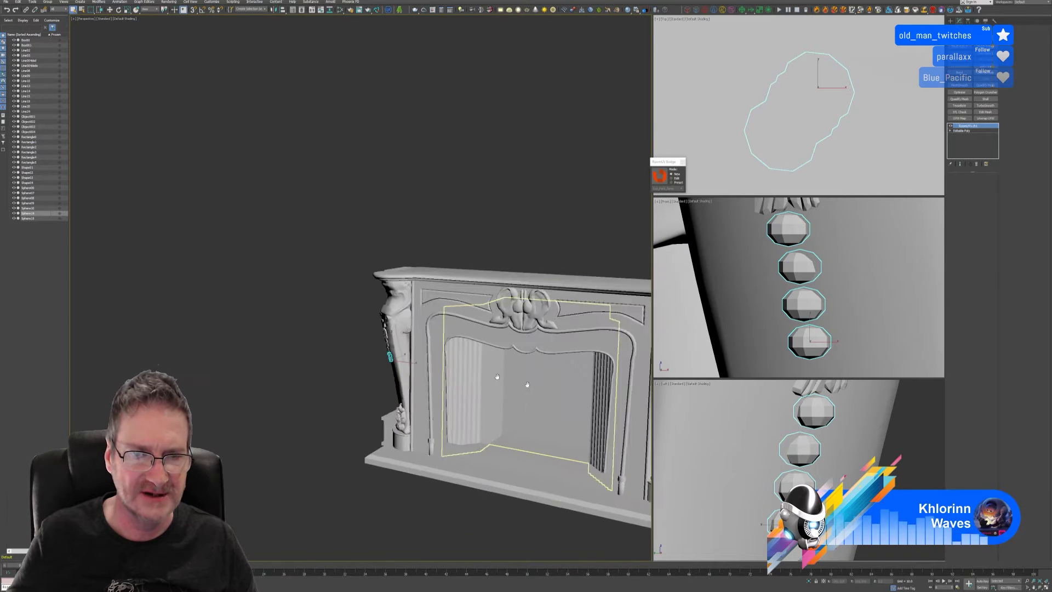
middle_click_drag(630, 356, 435, 353)
scroll(435, 352, "up", 6)
scroll(490, 350, "up", 3)
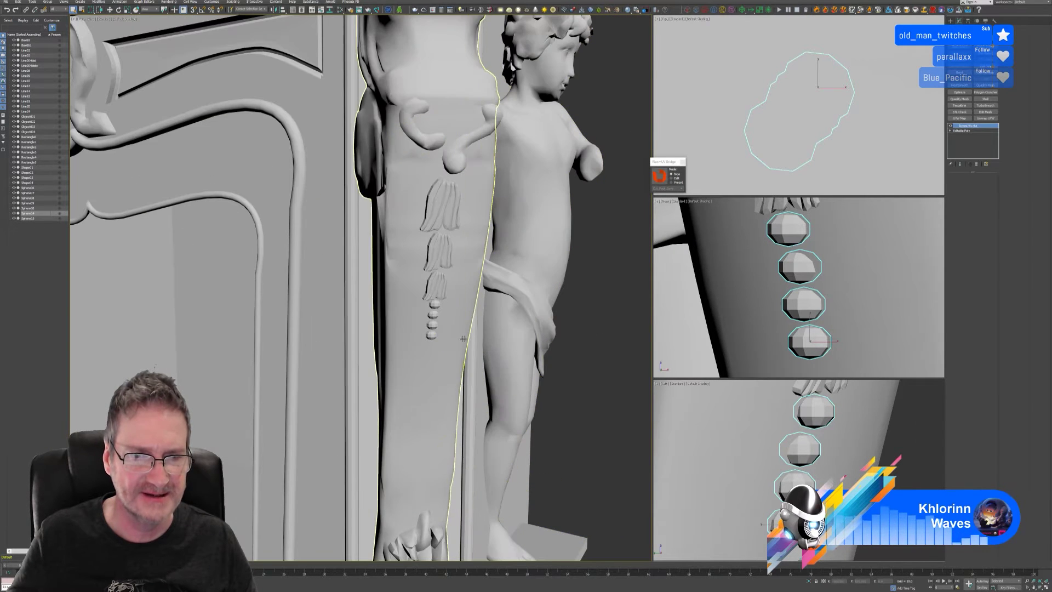
left_click(432, 335)
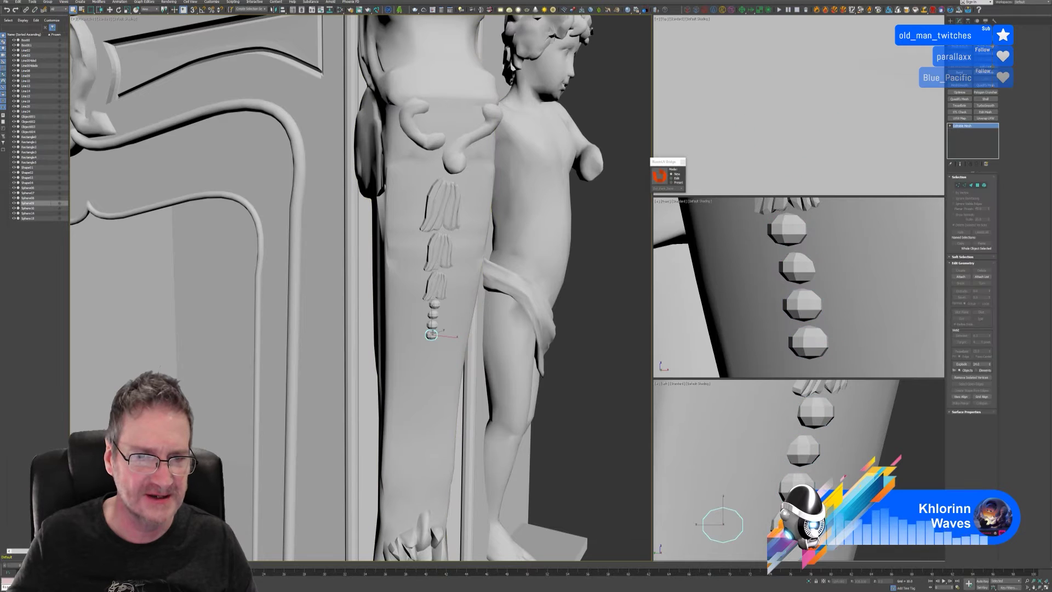
left_click(432, 324, "ctrl")
left_click(433, 314, "ctrl")
left_click(434, 303, "ctrl")
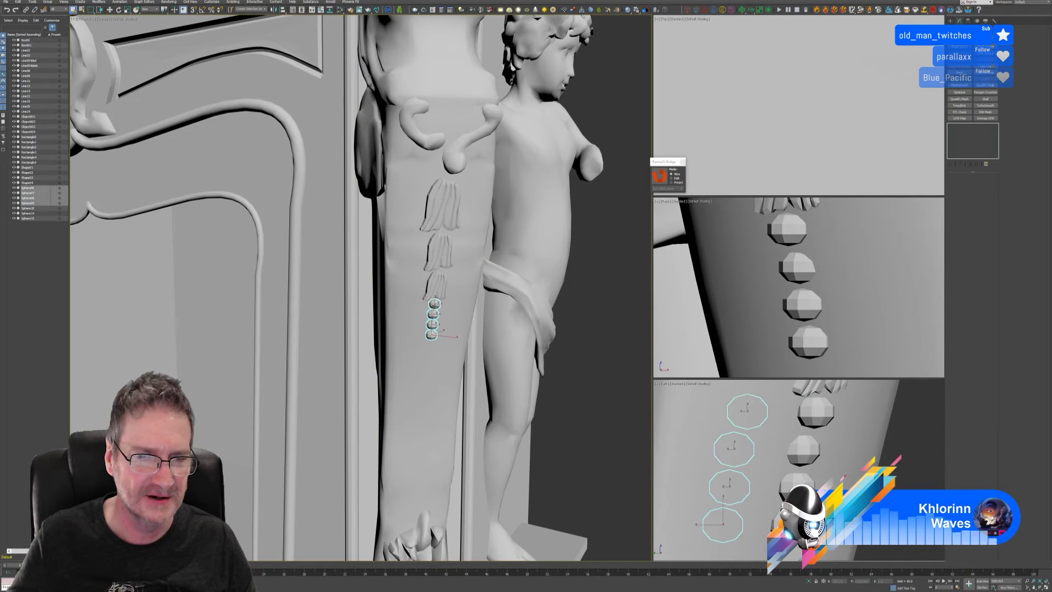
left_click(809, 581)
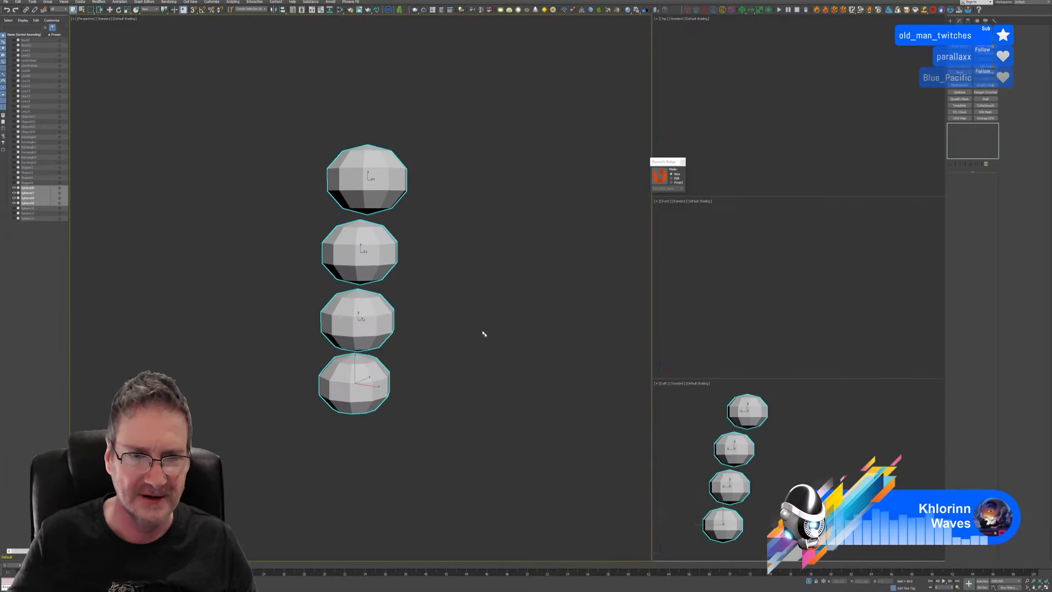
left_click(353, 384)
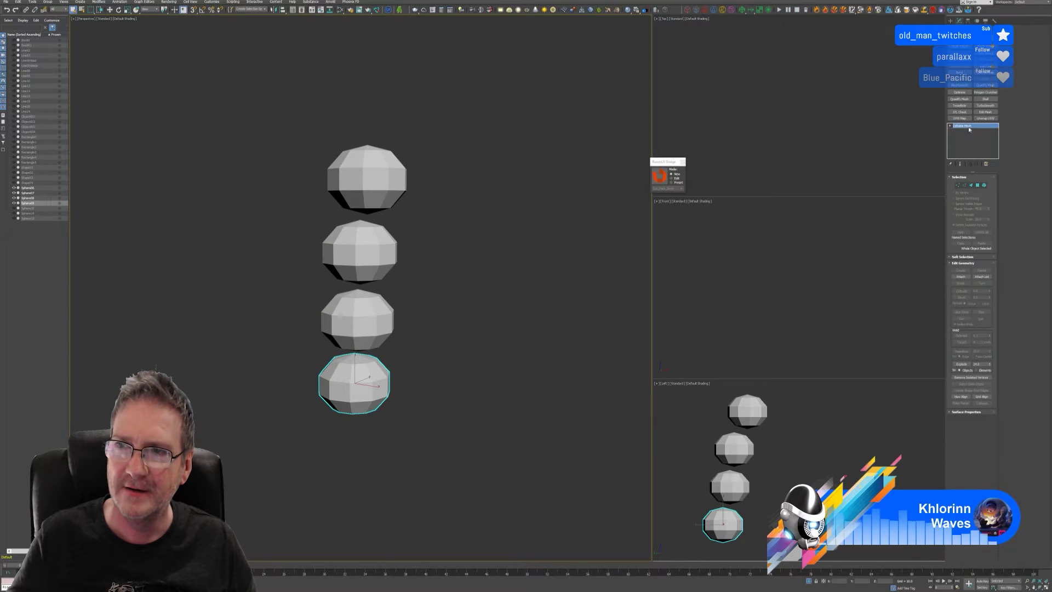
Step: Convert the right column's lowest bead to an Editable Poly and attach the three beads above it
right_click(970, 129)
left_click(984, 170)
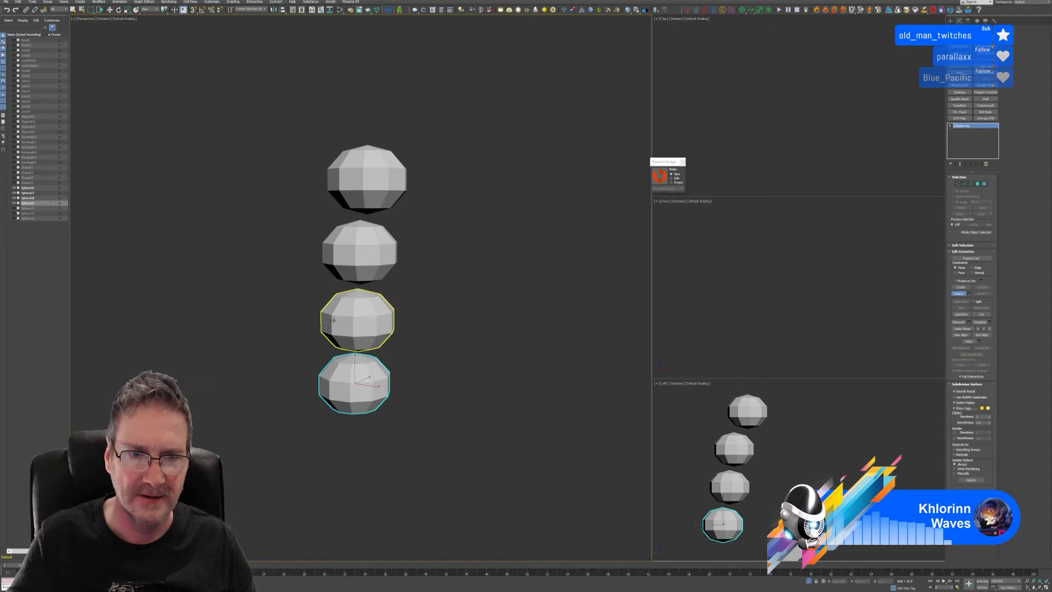
left_click(357, 319)
left_click(359, 252)
left_click(367, 178)
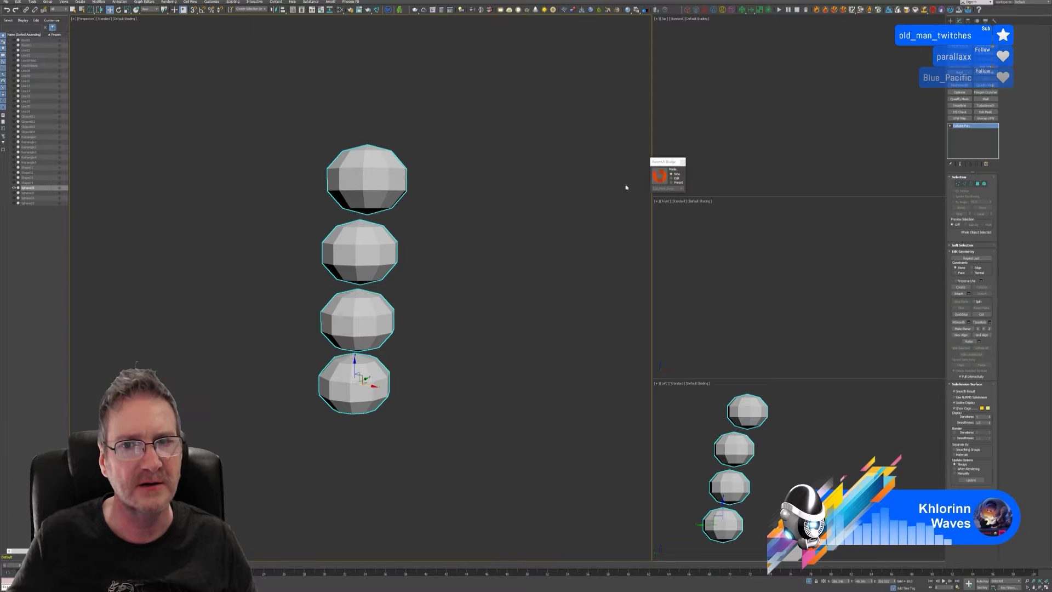
Step: Send the right column's attached beads to RizomUV, unwrap and pack them with automatic seams, and inspect the checker pattern
key("q")
left_click(523, 266)
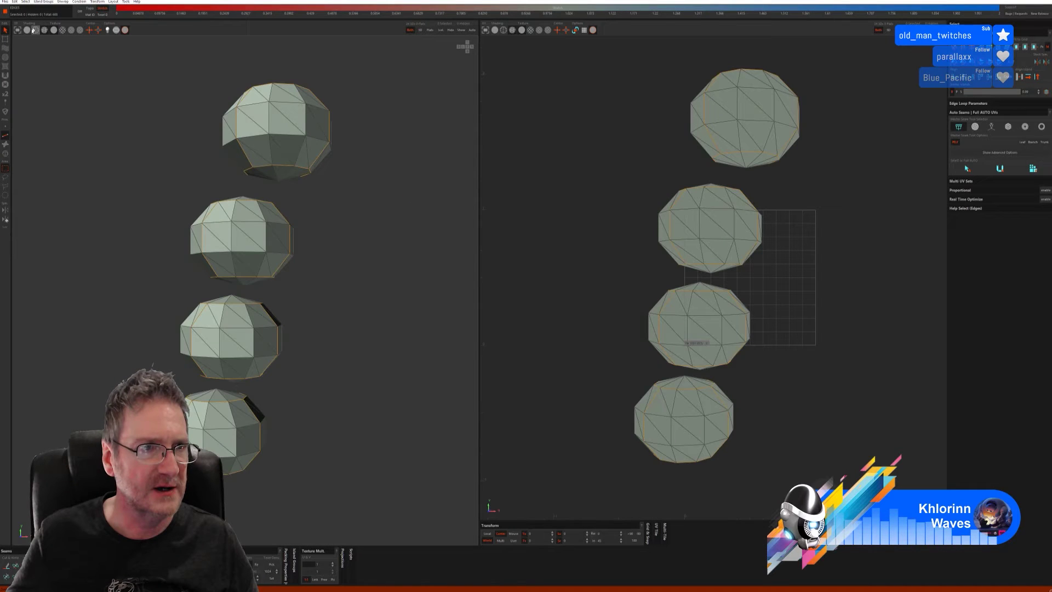
left_click(34, 30)
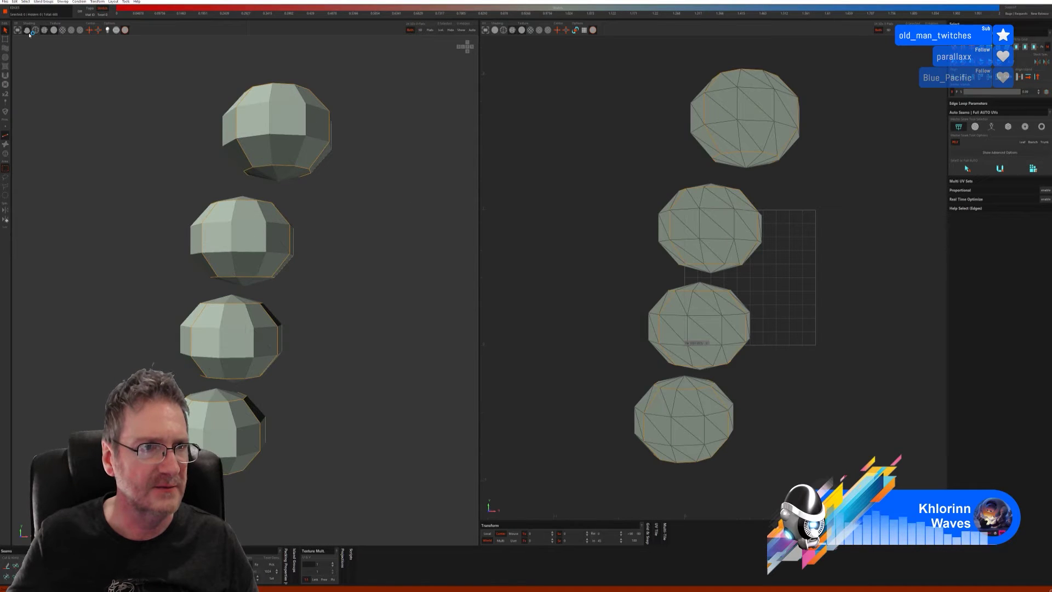
left_click(63, 30)
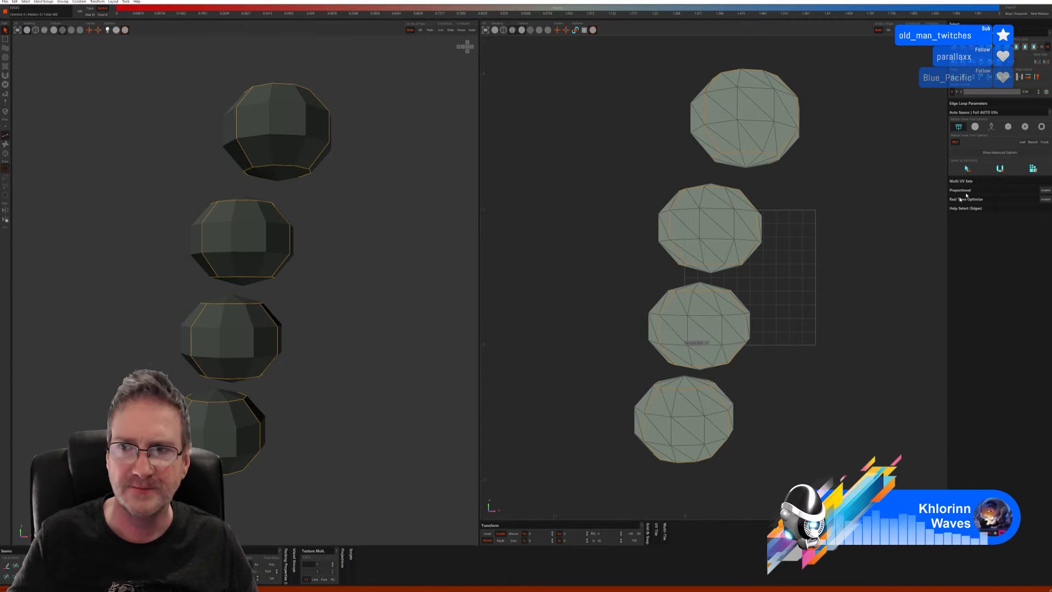
left_click(1000, 168)
left_click(1033, 169)
left_click_drag(357, 257, 64, 47, "alt")
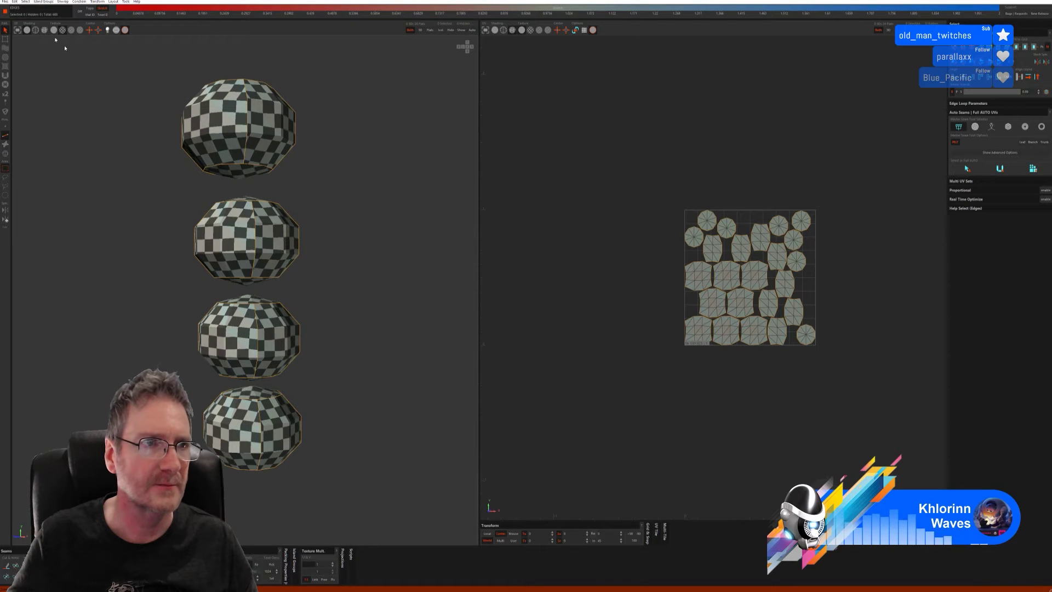
Step: Save the right column beads' UVs back to 3ds Max and end the isolation
left_click(8, 2)
left_click(22, 36)
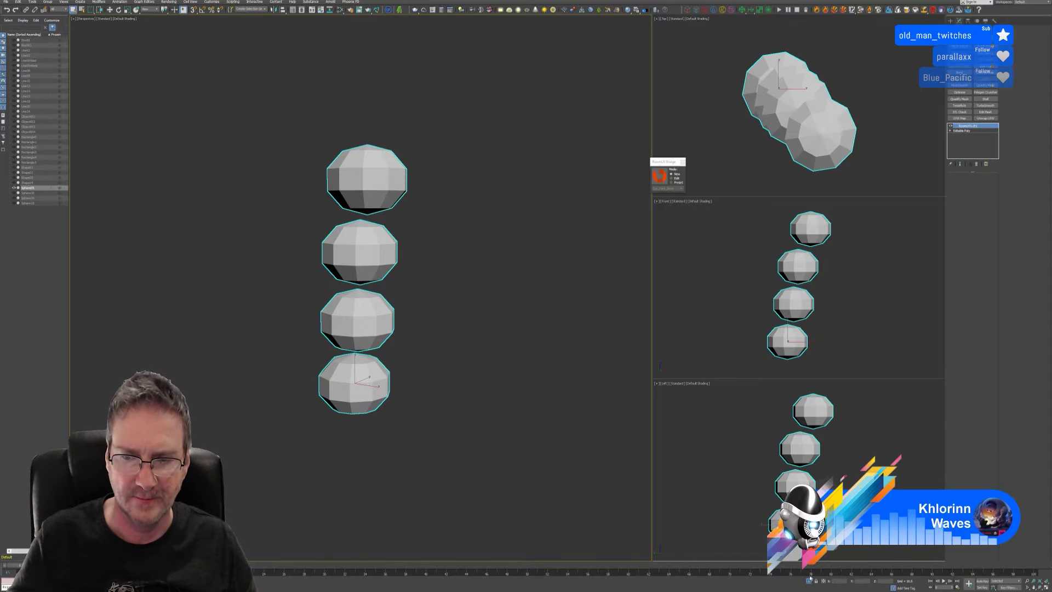
left_click(810, 582)
scroll(328, 328, "down", 5)
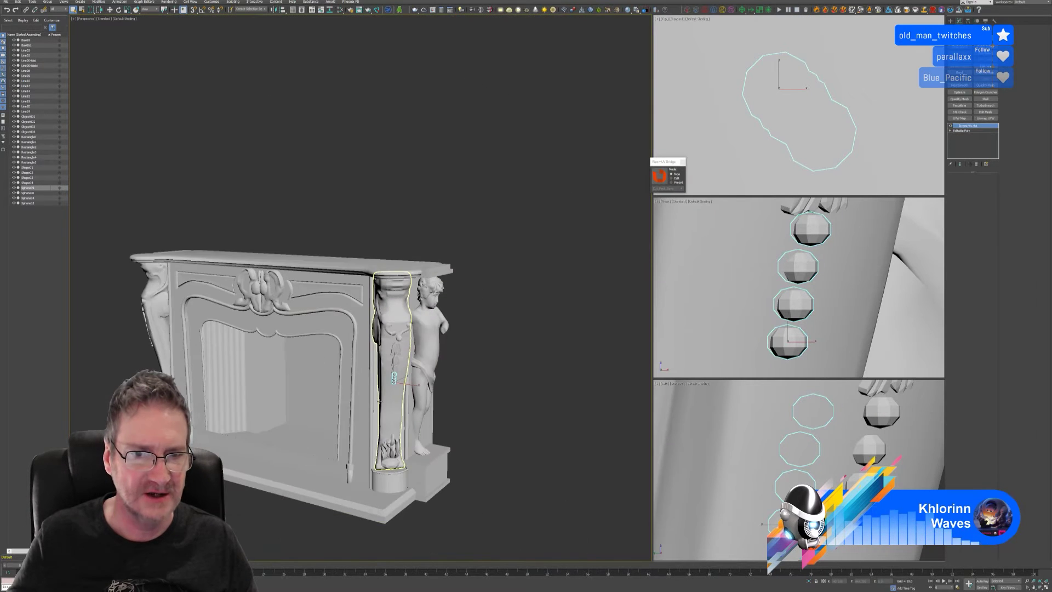
Step: Select the three-tier tassel ornament above the left column's beads and convert it to an Editable Poly
scroll(290, 483, "up", 2)
middle_click_drag(290, 483, 296, 318, "alt")
scroll(253, 275, "up", 4)
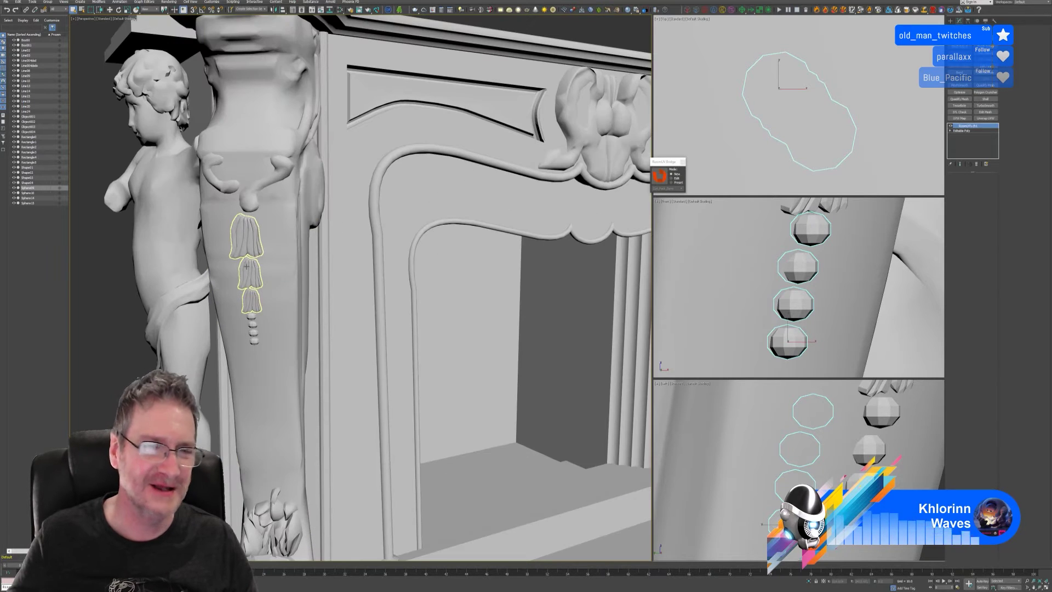
left_click(246, 266)
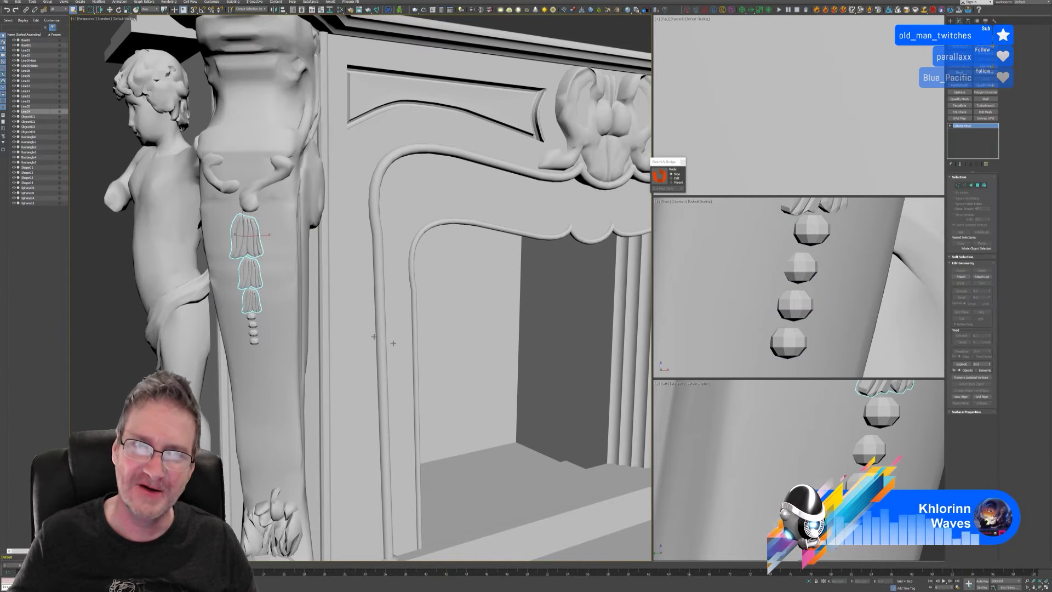
right_click(975, 127)
left_click(1000, 167)
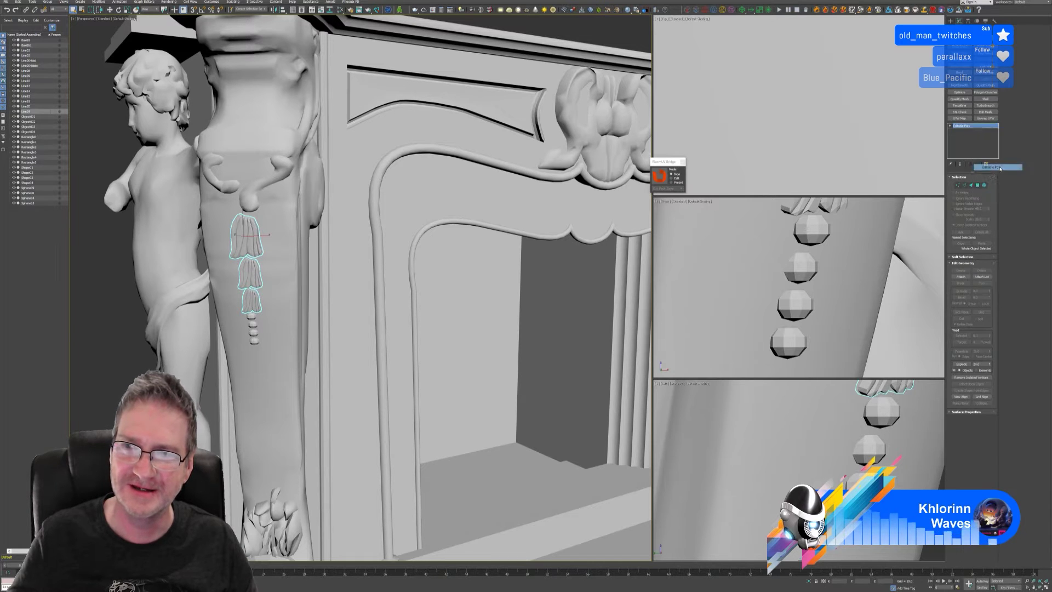
Step: Unwrap and pack the left column's tassel ornament in RizomUV with automatic seams, and save its UVs back to 3ds Max
left_click(660, 175)
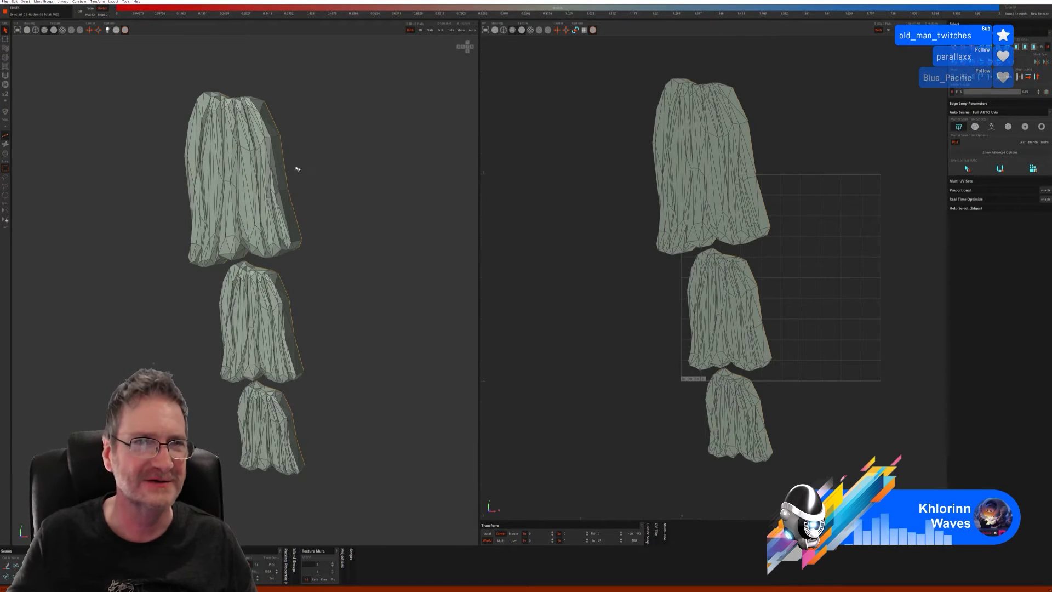
left_click(27, 30)
left_click(63, 29)
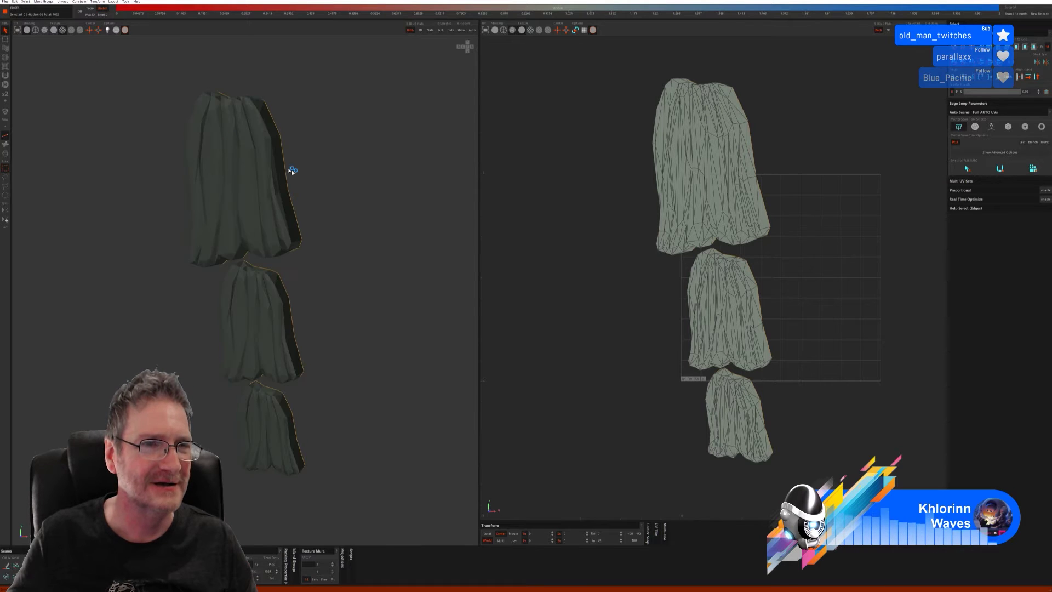
left_click_drag(359, 286, 471, 289, "alt")
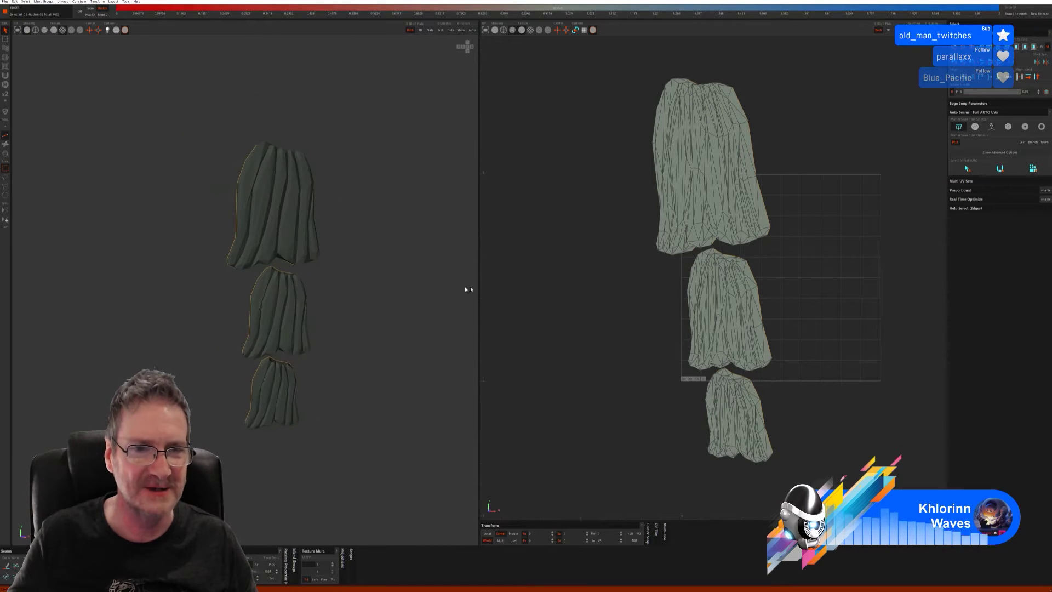
left_click(1033, 169)
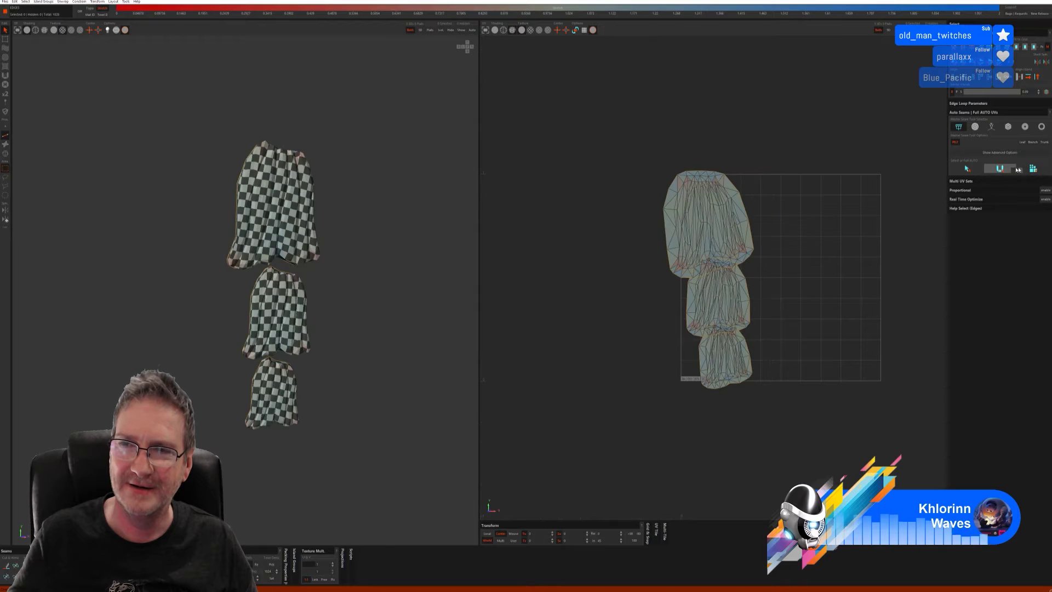
mouse_move(400, 250)
left_mouse_down("alt")
mouse_move(360, 258)
mouse_move(354, 272)
mouse_move(376, 285)
mouse_move(411, 265)
mouse_move(394, 248)
left_mouse_up("alt")
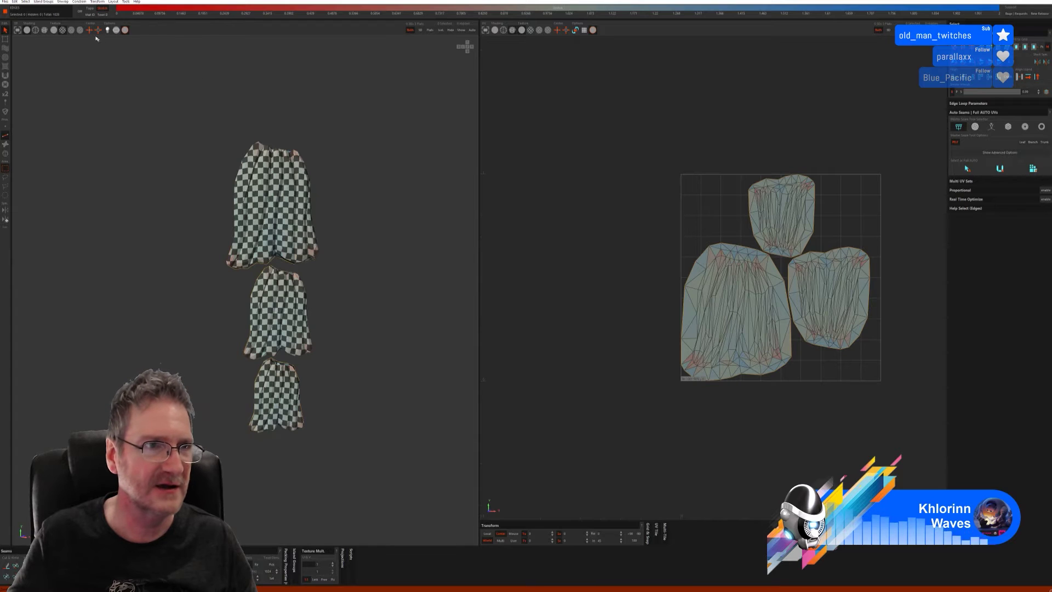
left_click(7, 2)
left_click(22, 35)
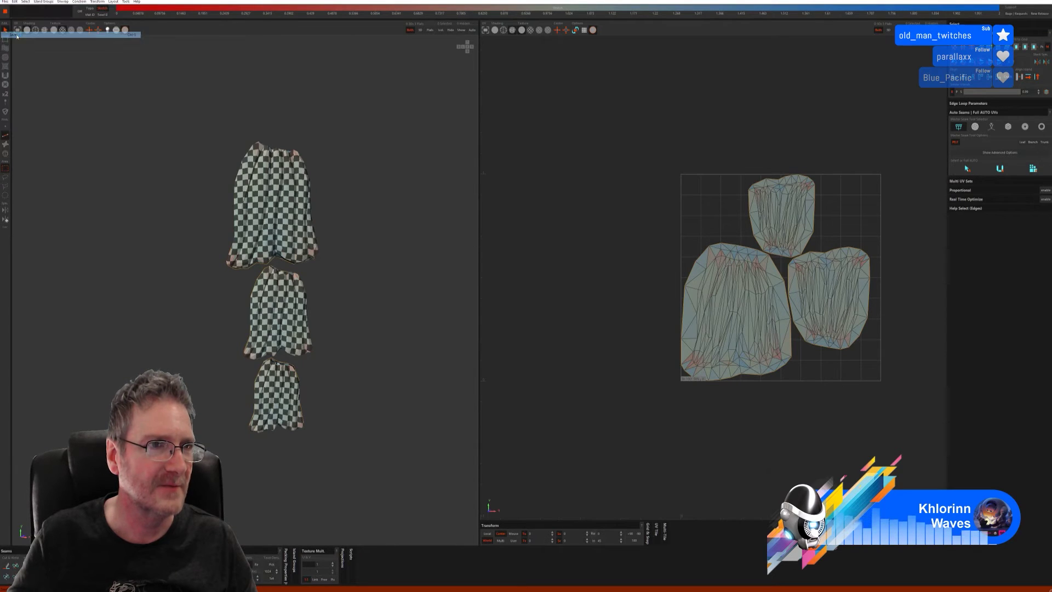
Step: Select the matching three-tier tassel ornament on the right column and convert it to an Editable Poly
scroll(549, 322, "down", 10)
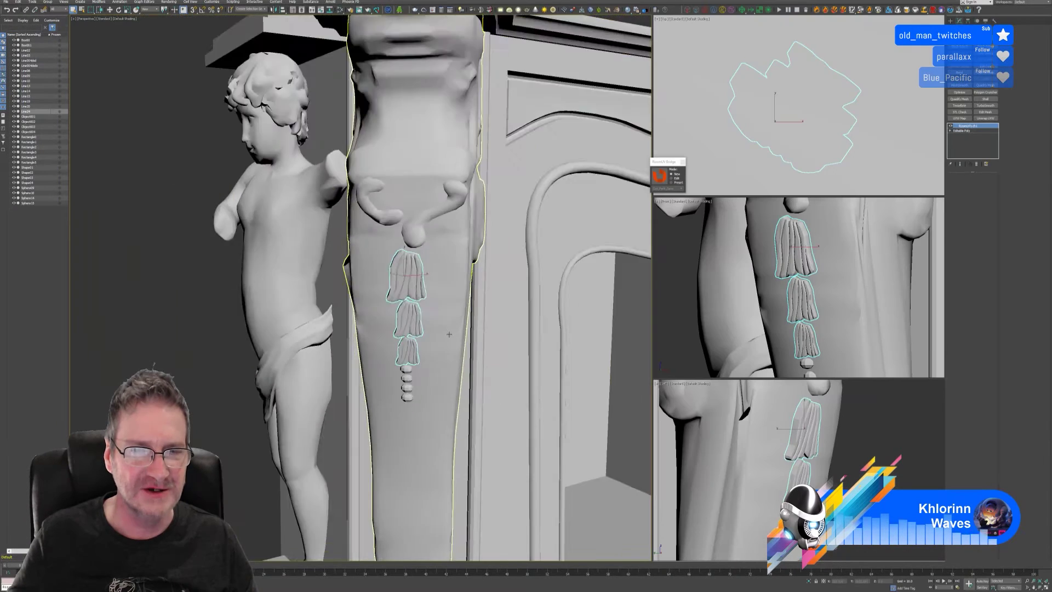
middle_click_drag(547, 321, 532, 359, "alt")
scroll(566, 316, "up", 3)
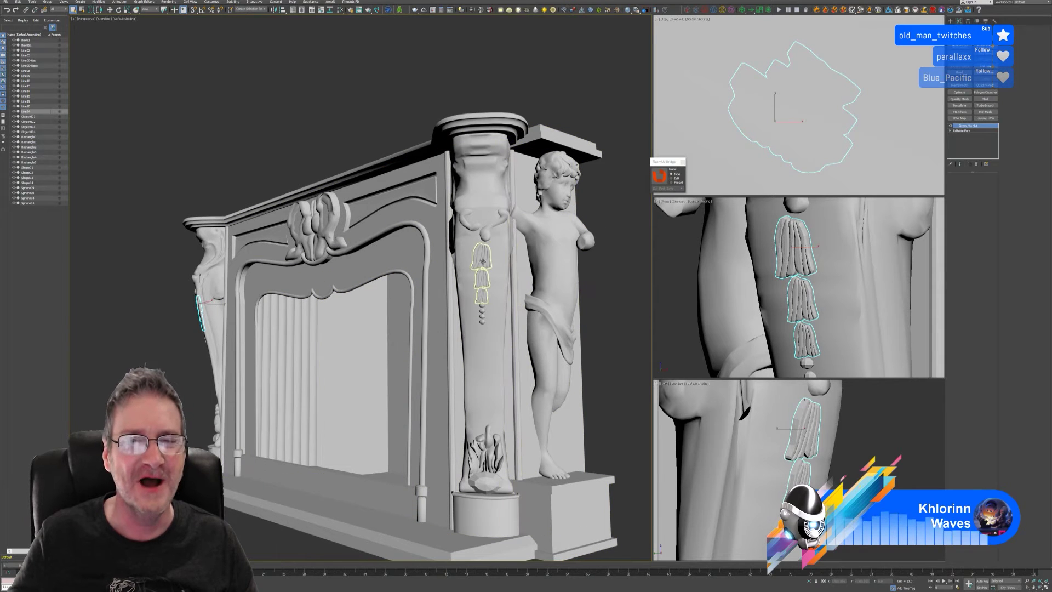
left_click(481, 261)
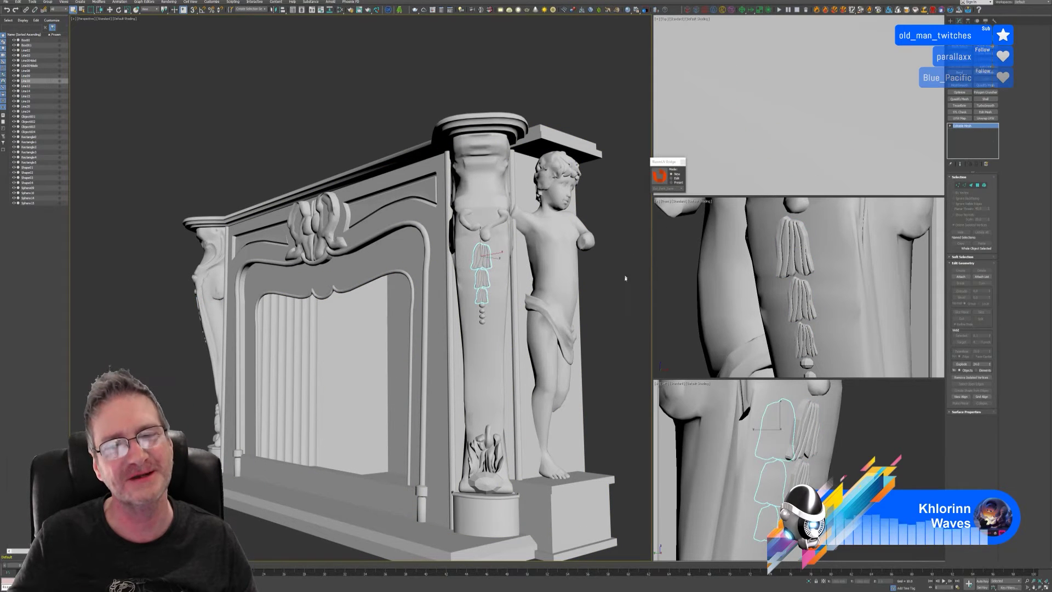
right_click(968, 127)
left_click(983, 173)
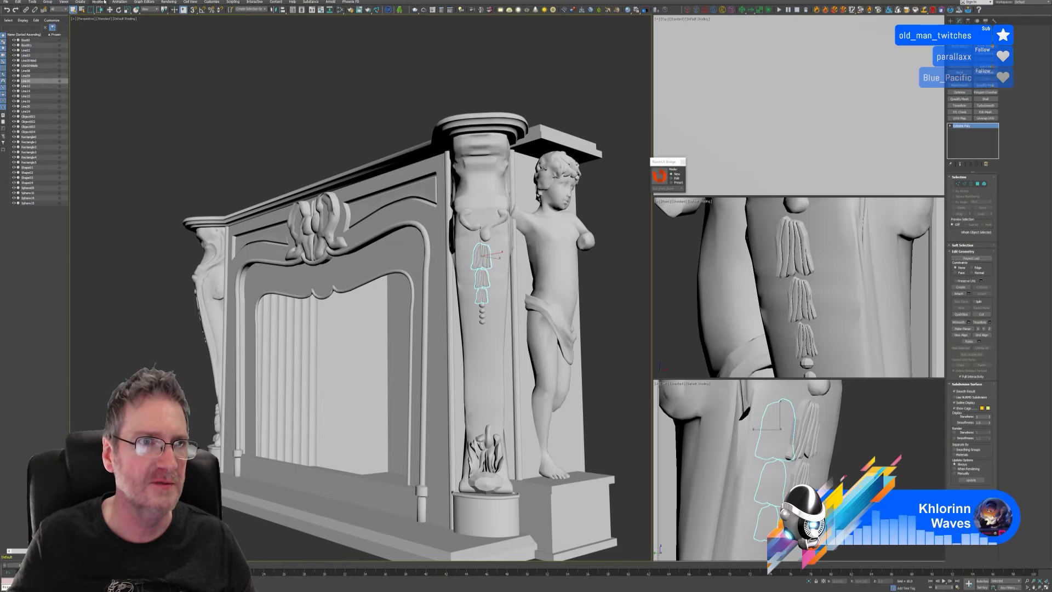
left_click(168, 2)
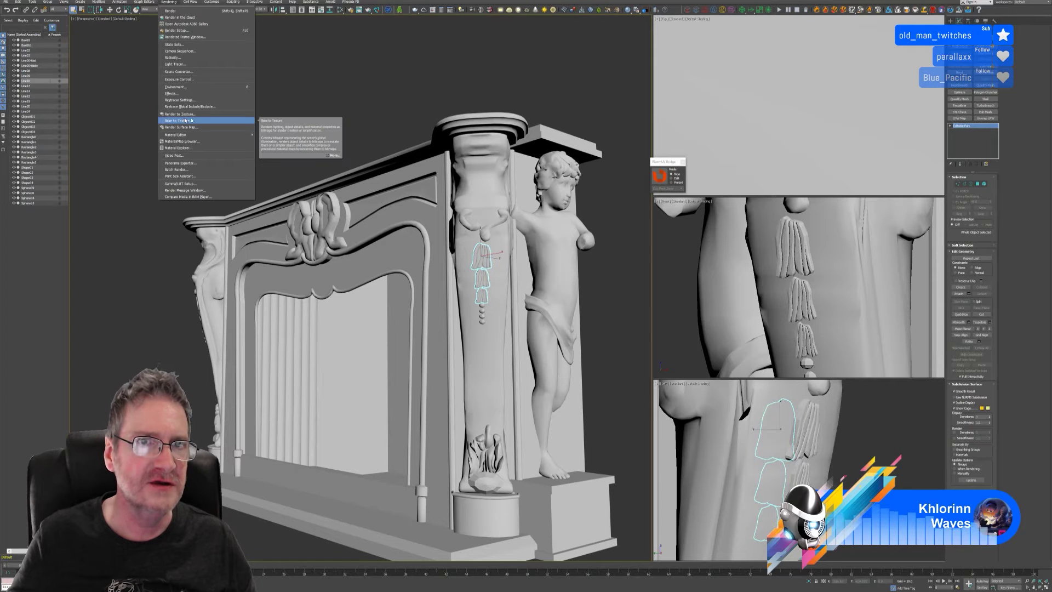
left_click(346, 12)
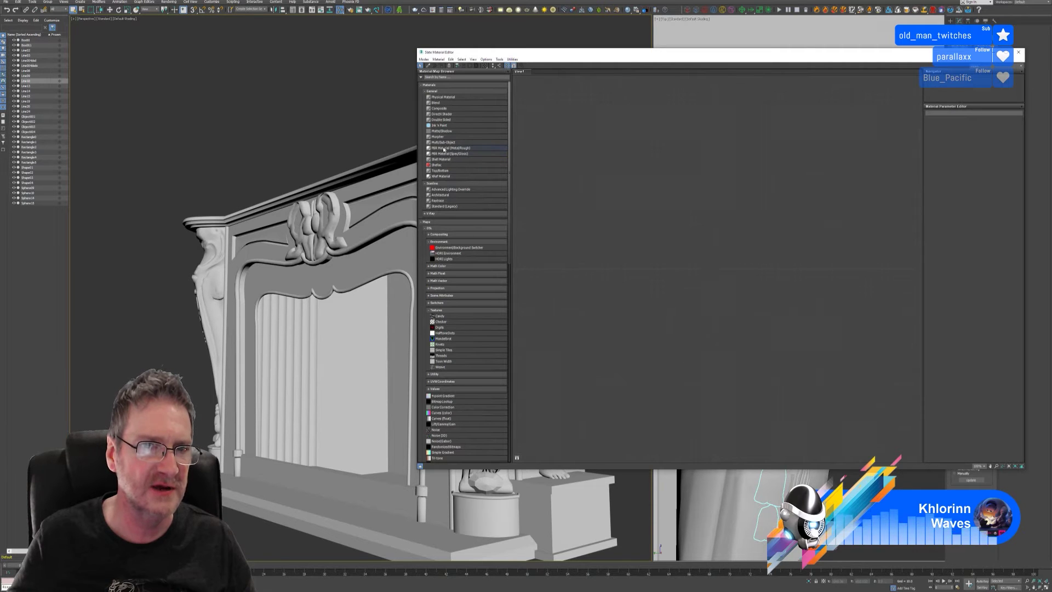
left_click_drag(579, 52, 481, 65)
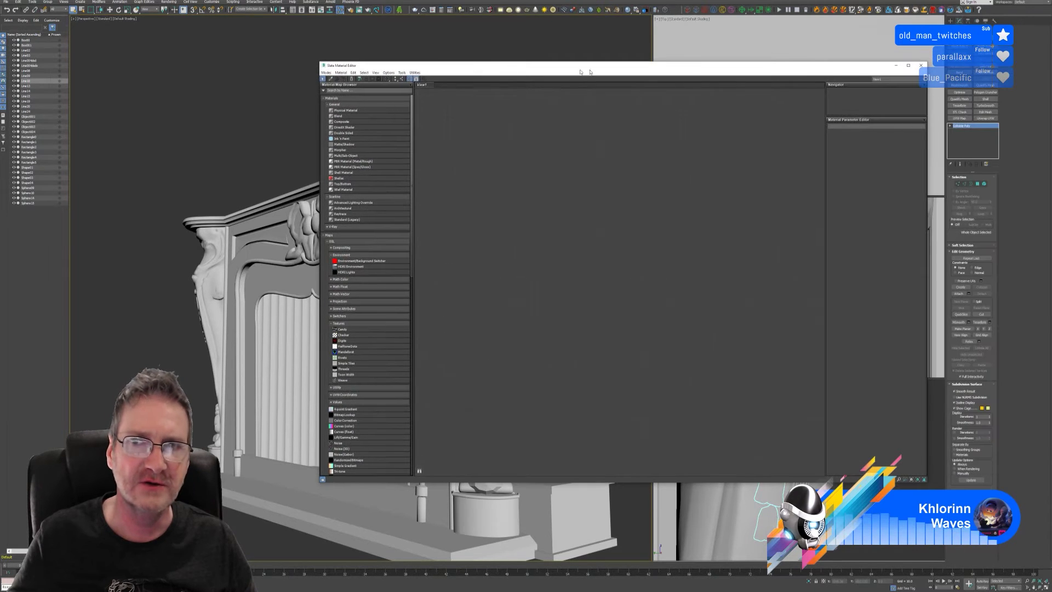
left_click(922, 65)
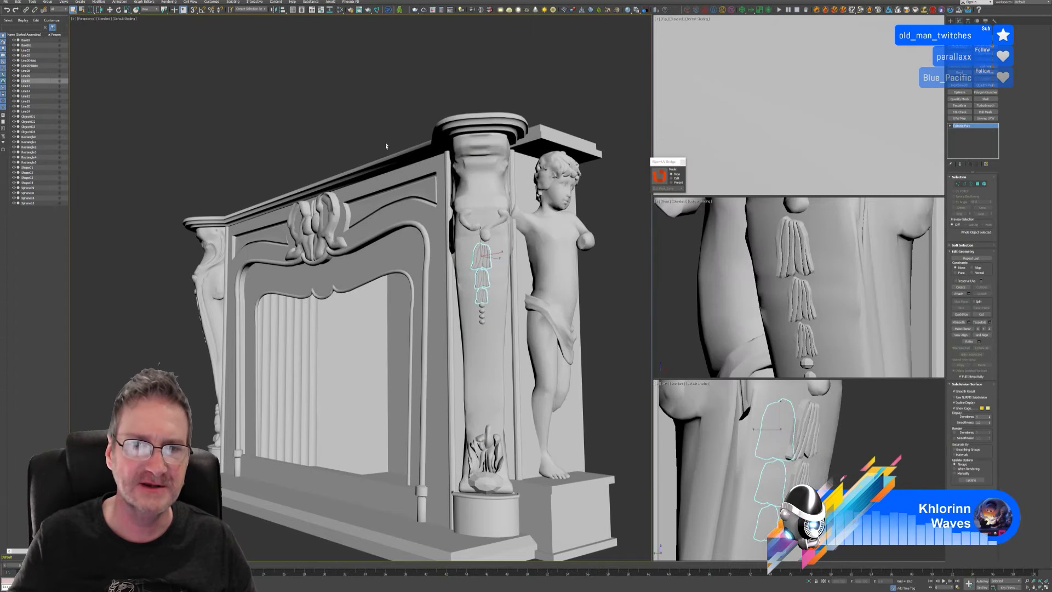
Step: Unwrap and pack the right column's tassel ornament in RizomUV with automatic seams, and save its UVs back to 3ds Max
left_click(661, 176)
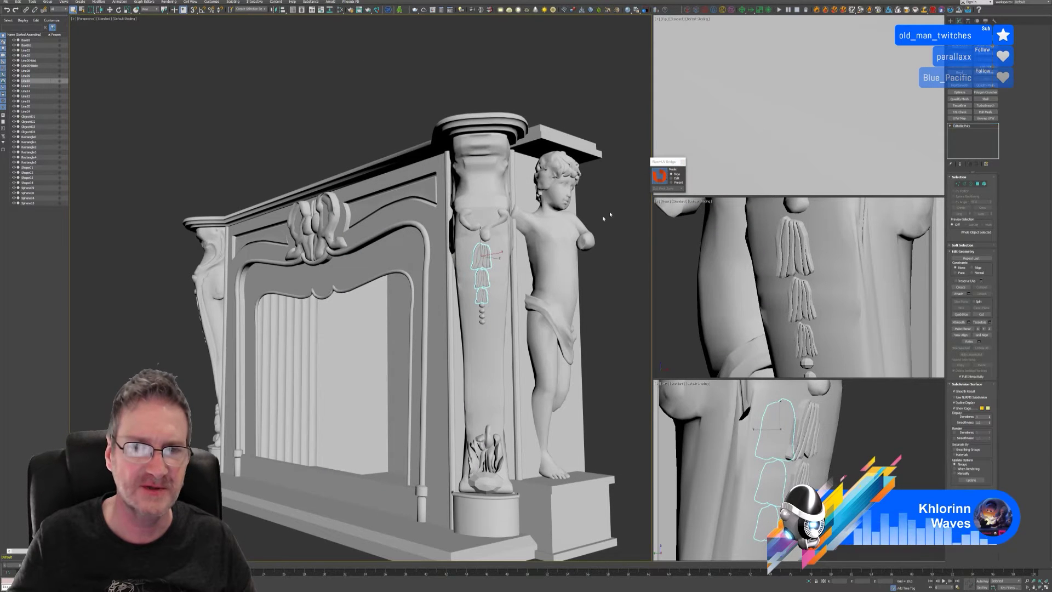
left_click(585, 245)
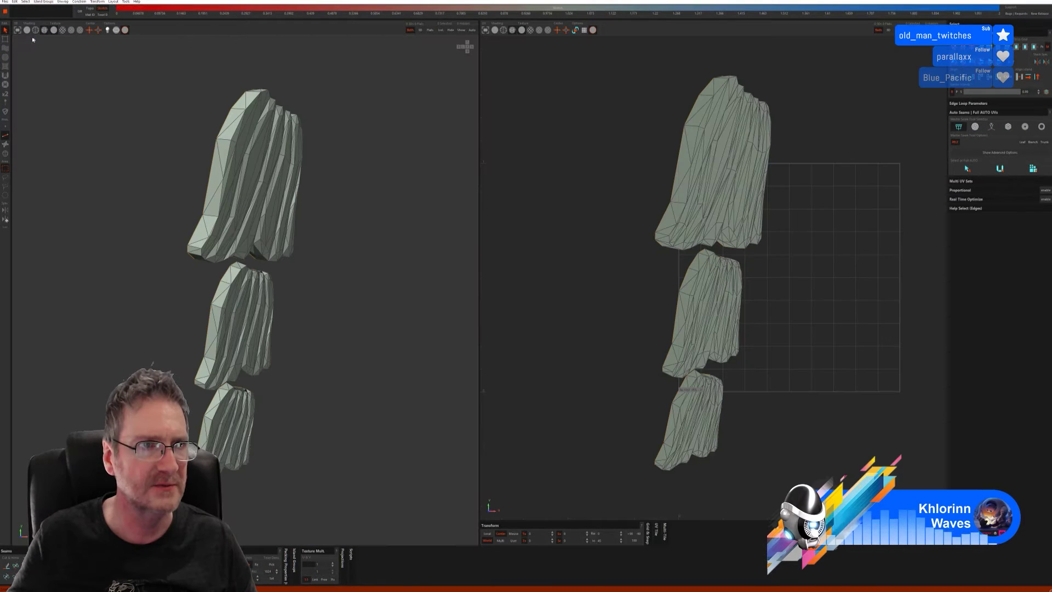
left_click(63, 31)
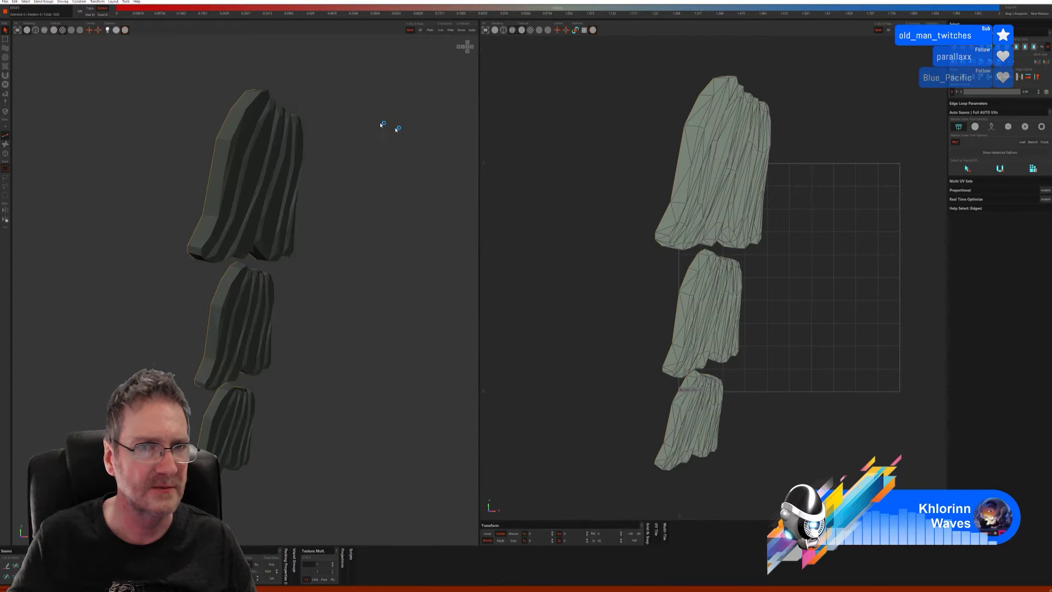
left_click(1001, 169)
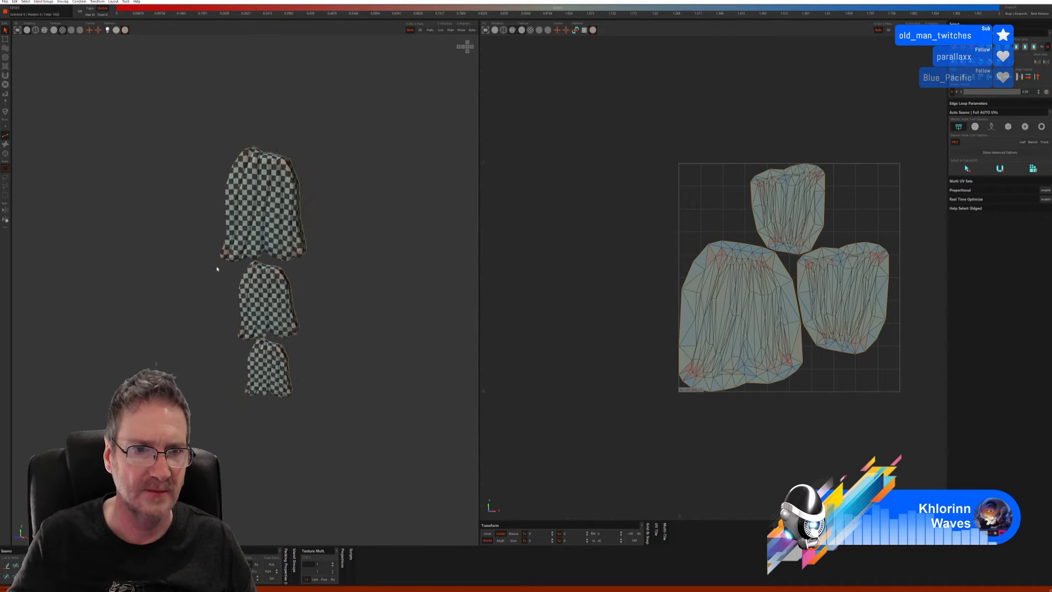
left_click(5, 2)
left_click(17, 35)
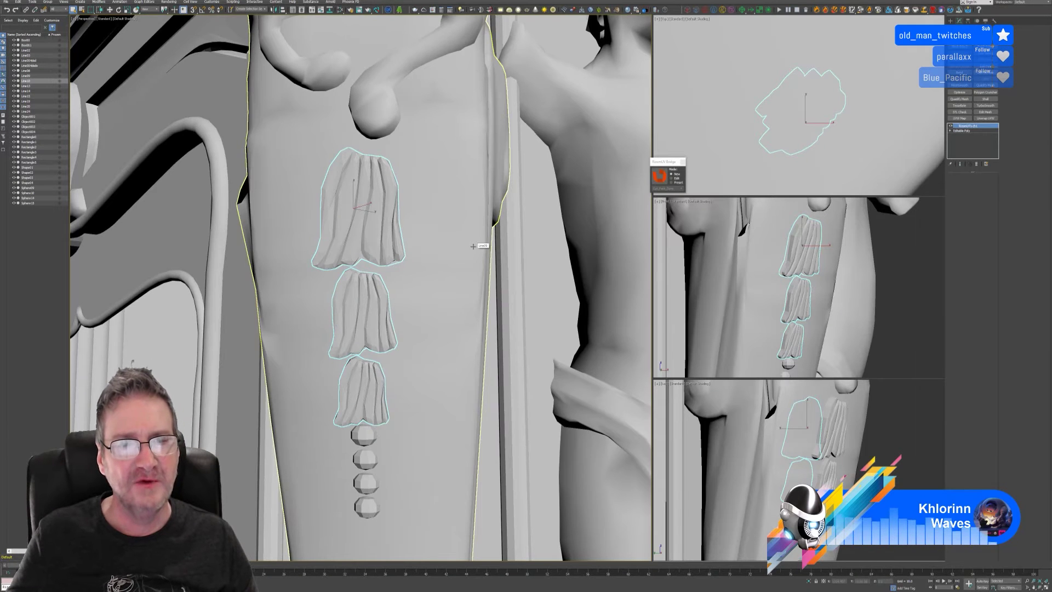
Step: Select the curled scroll ornament above the left column's tassels
scroll(475, 247, "down", 10)
scroll(193, 424, "up", 8)
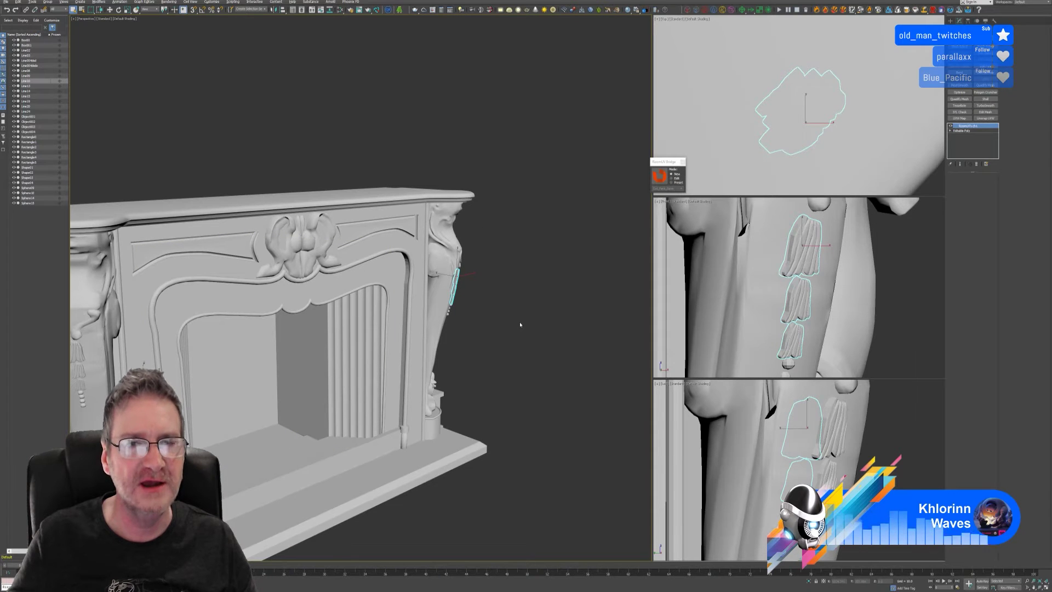
scroll(520, 325, "down", 4)
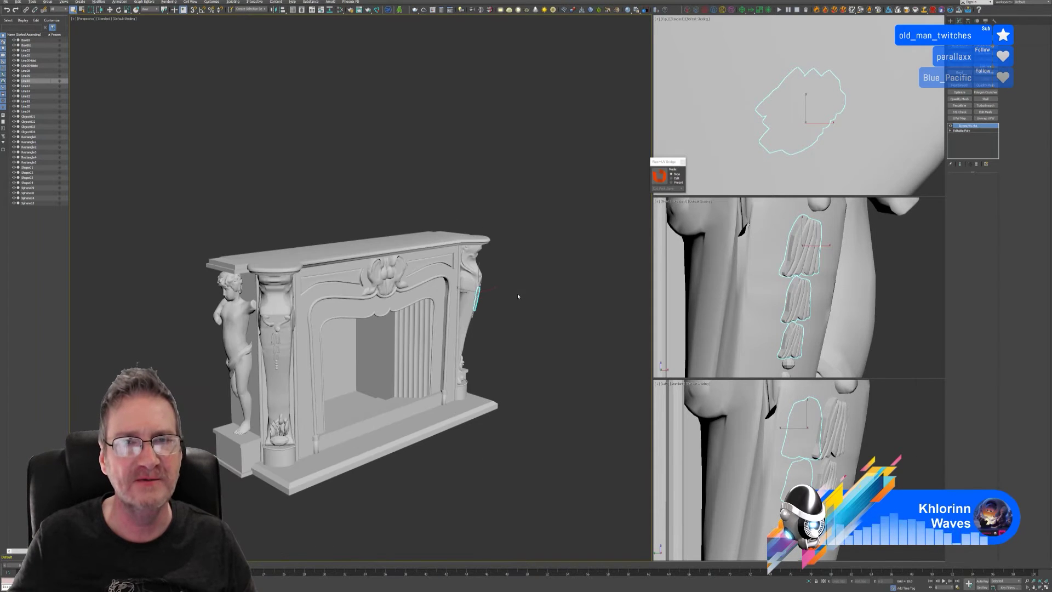
middle_click_drag(519, 296, 537, 273)
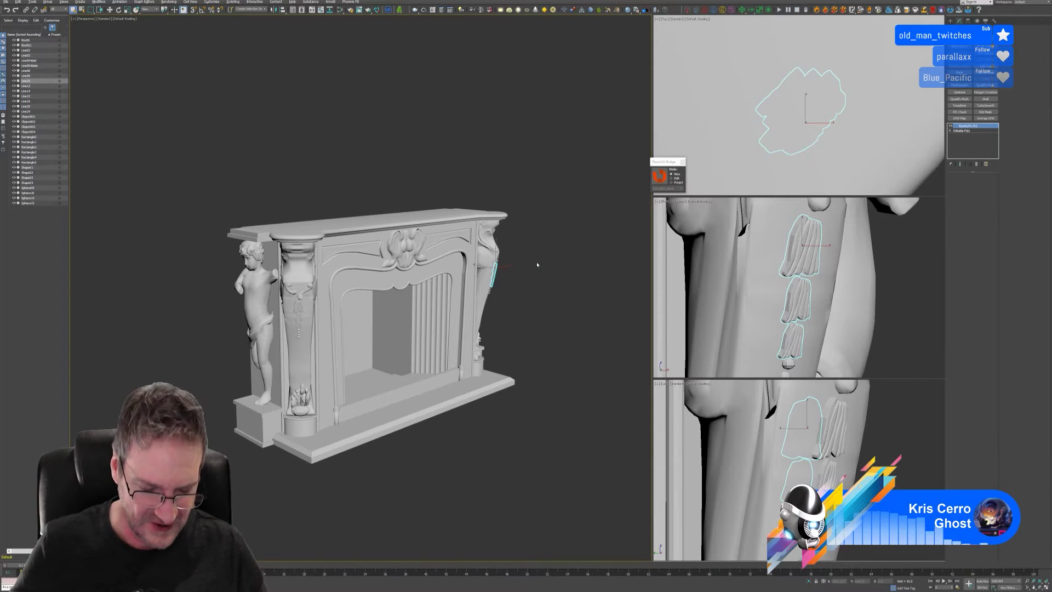
left_click(313, 308)
scroll(315, 308, "up", 3)
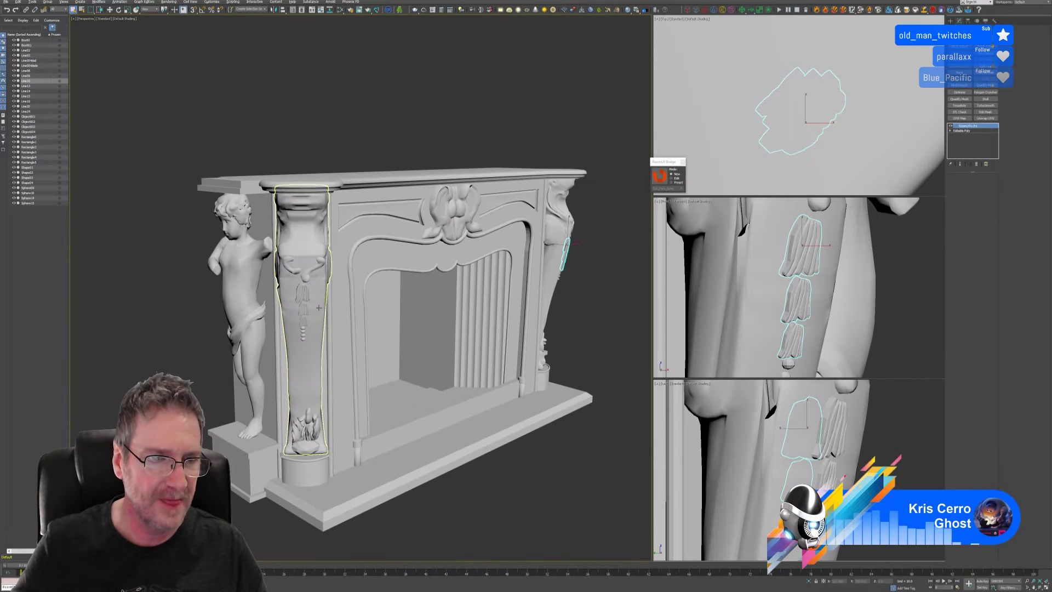
left_click(304, 269)
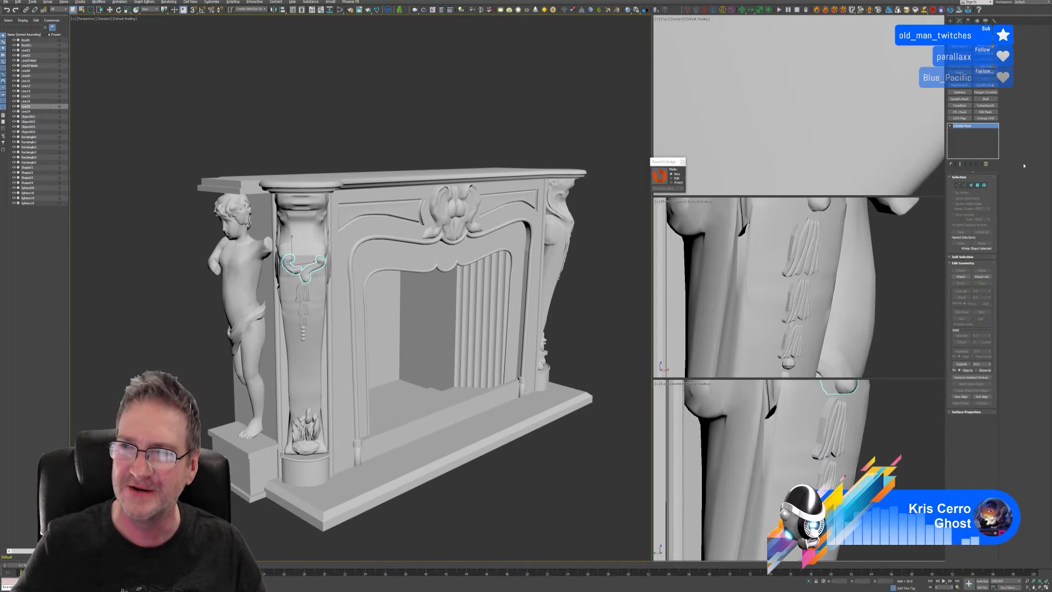
Step: Convert the left column's scroll ornament to an Editable Poly and send it to RizomUV
right_click(969, 128)
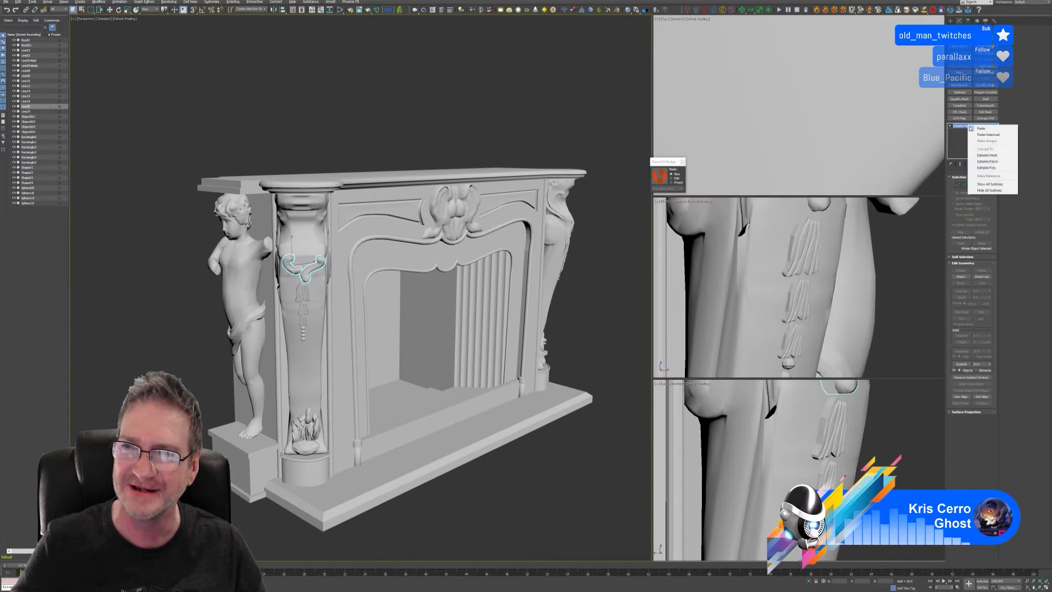
left_click(985, 172)
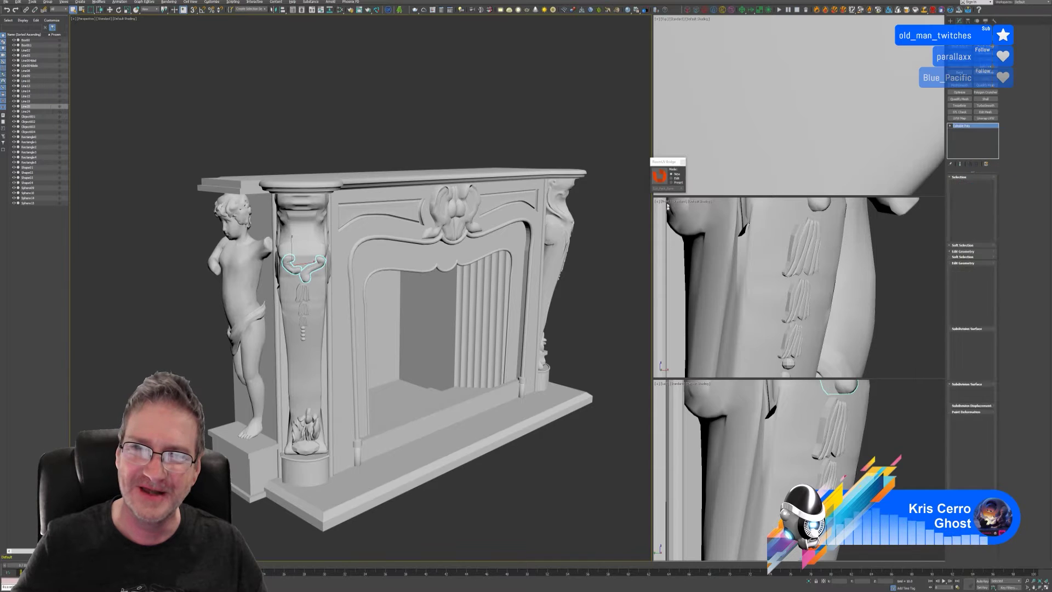
left_click(661, 176)
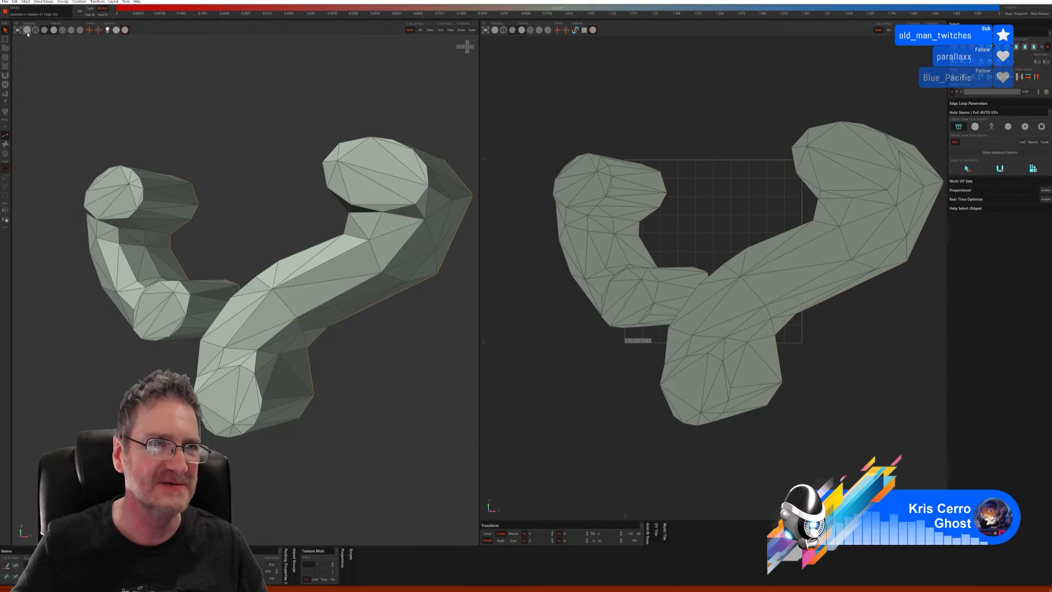
Step: Unwrap the left scroll ornament with automatic seams and pack its UV shells into the tile
left_click(26, 31)
left_click(54, 30)
scroll(141, 265, "down", 5)
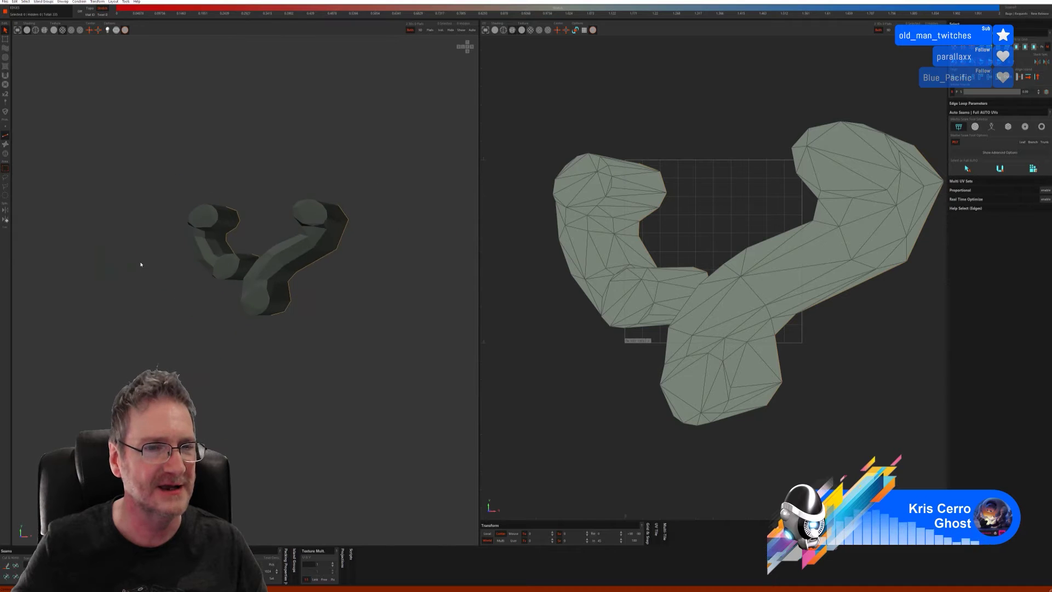
middle_click_drag(141, 265, 209, 268)
left_click(1000, 170)
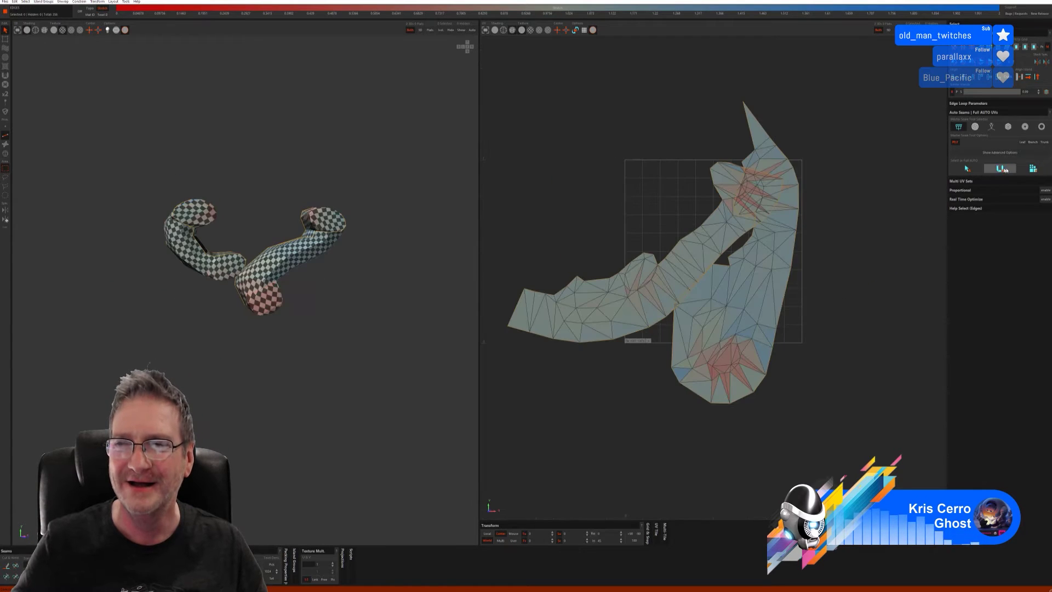
left_click(1033, 169)
middle_click_drag(314, 325, 263, 285)
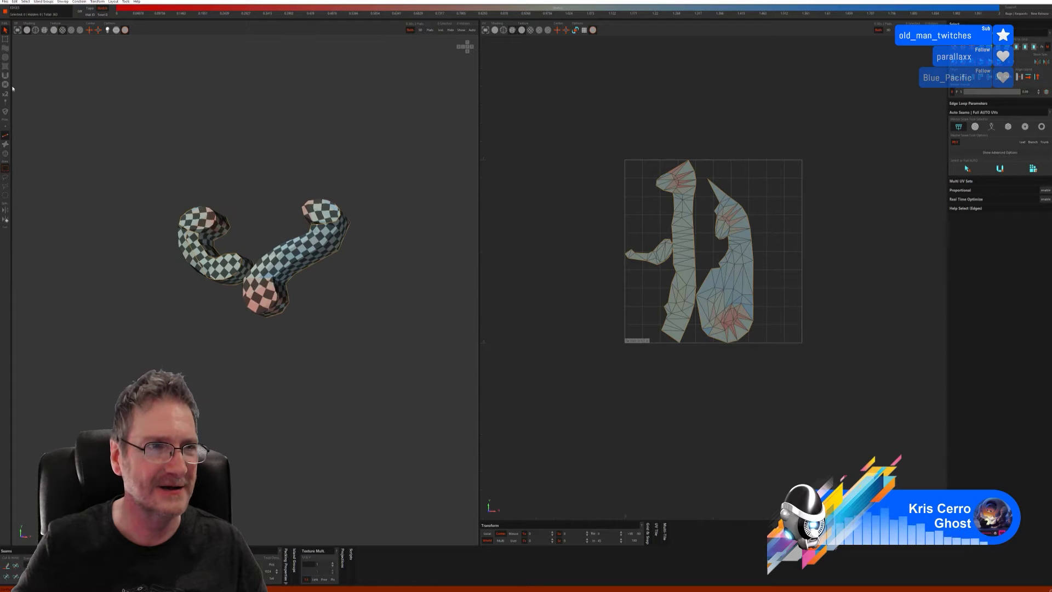
Step: Brush over the stretched end areas of the scroll's UV shells to spread out the distorted polygons
left_click(4, 57)
left_click(789, 352)
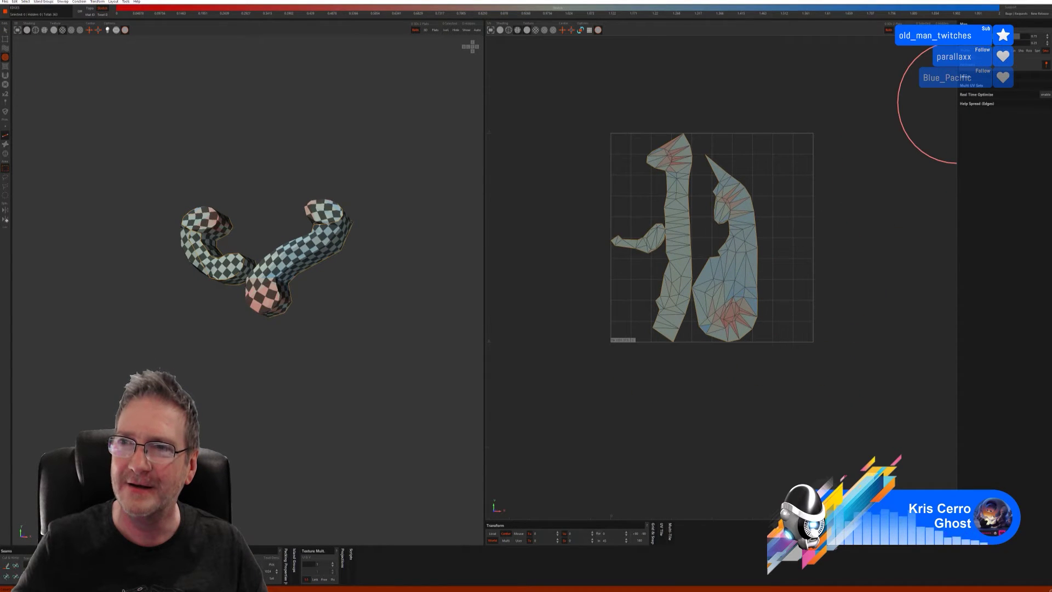
left_click(728, 320)
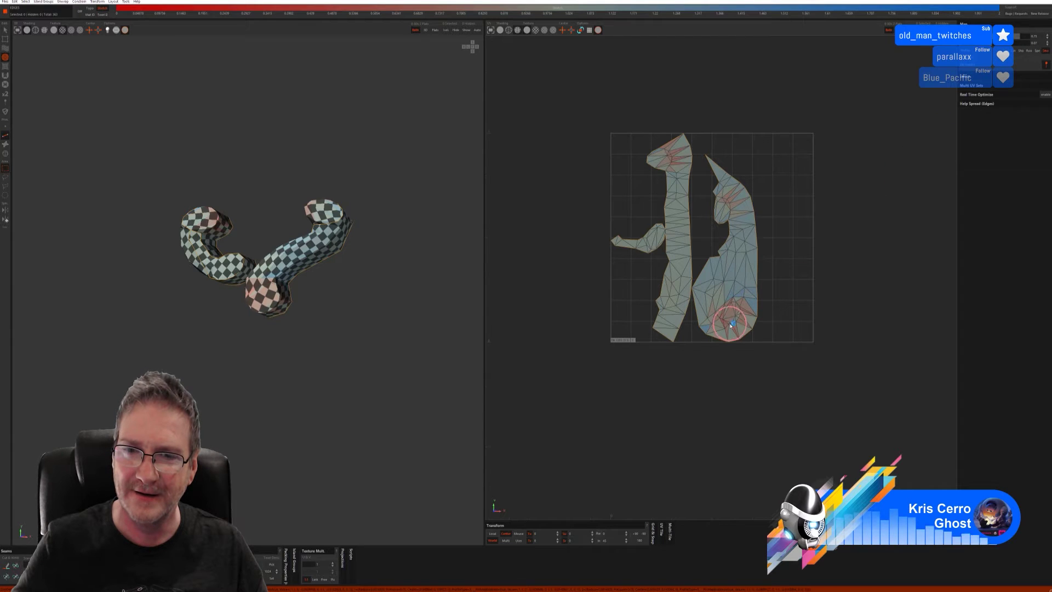
mouse_move(731, 323)
left_mouse_down()
mouse_move(725, 307)
mouse_move(748, 306)
mouse_move(743, 325)
mouse_move(724, 325)
mouse_move(715, 310)
mouse_move(738, 328)
mouse_move(741, 306)
mouse_move(729, 313)
left_mouse_up()
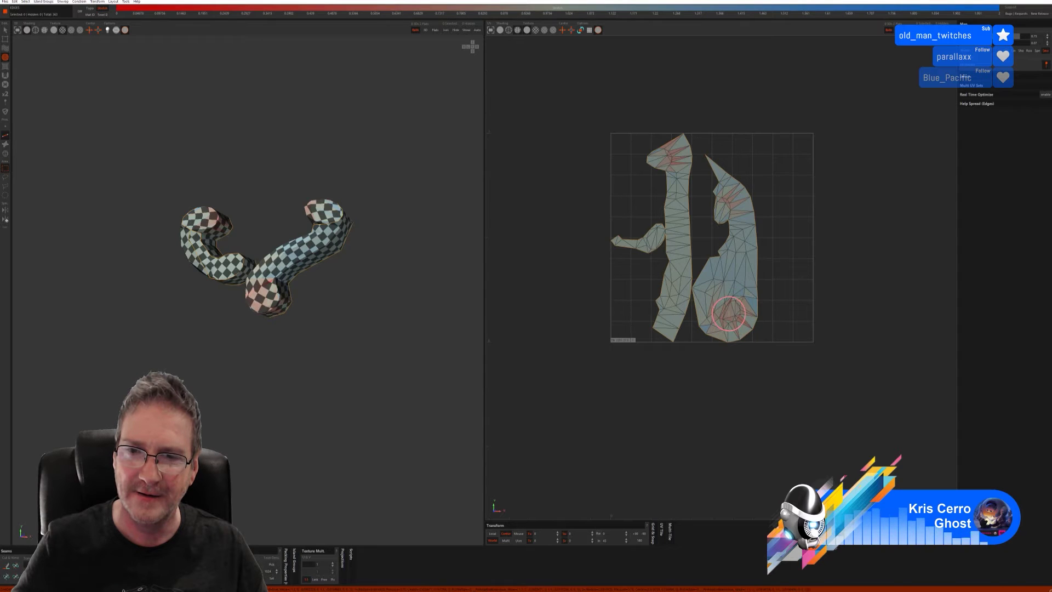
mouse_move(351, 365)
middle_mouse_down()
mouse_move(328, 361)
mouse_move(332, 370)
mouse_move(362, 354)
middle_mouse_up()
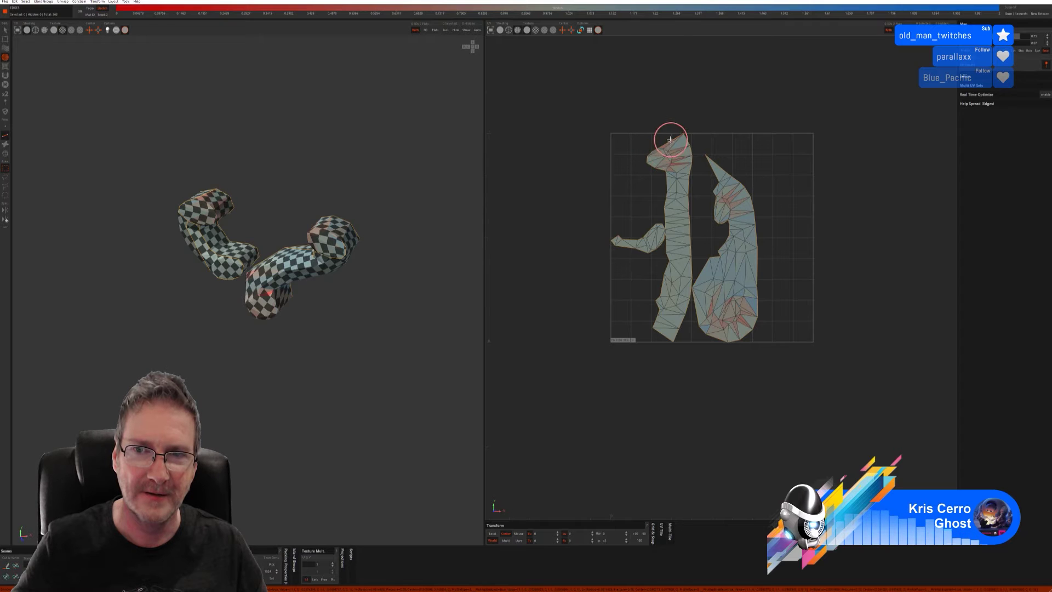
left_click_drag(670, 140, 675, 159)
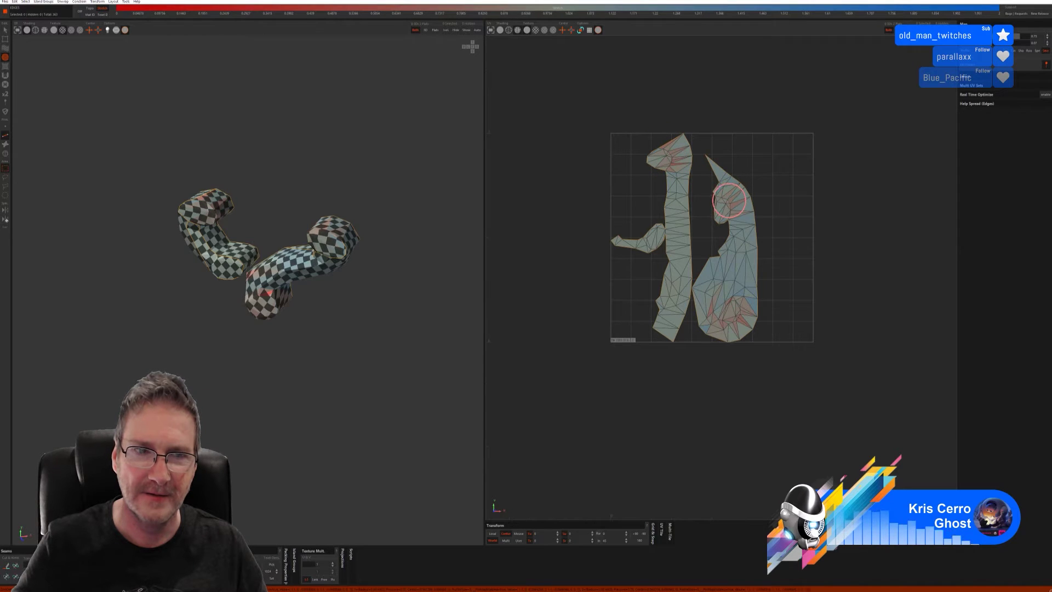
mouse_move(298, 341)
left_mouse_down("alt")
mouse_move(332, 284)
mouse_move(361, 282)
left_mouse_up("alt")
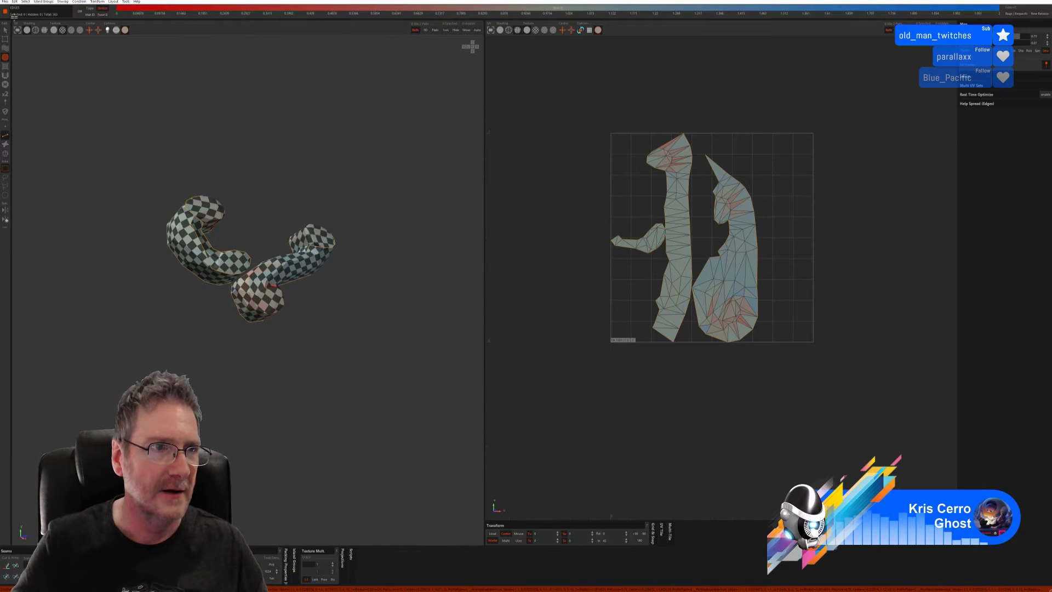
Step: Optimize all of the left scroll's UV shells and save the UVs back to 3ds Max
left_click(5, 29)
left_click_drag(544, 97, 913, 455)
key("o")
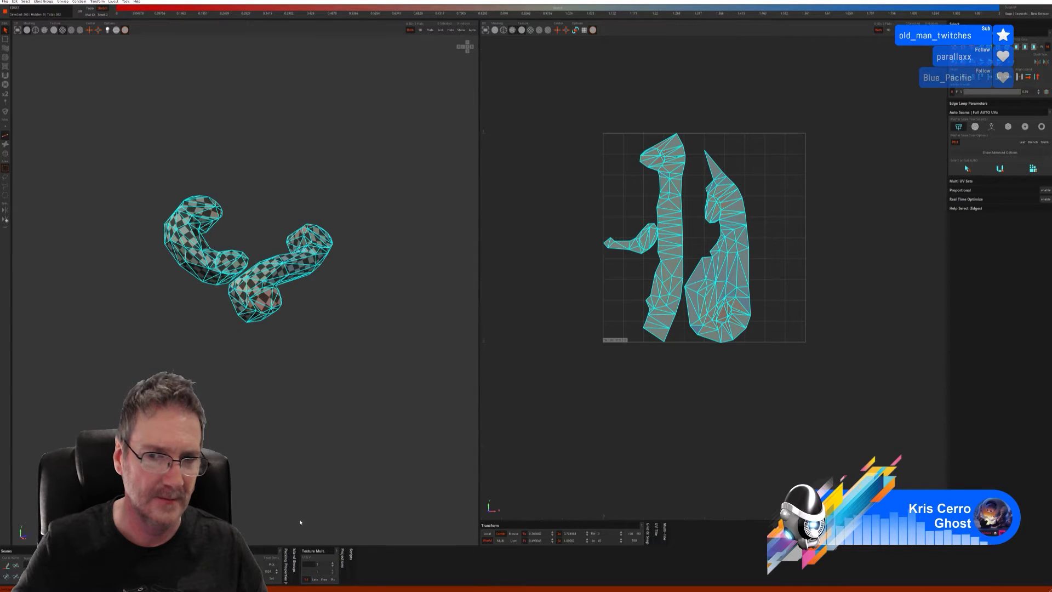
left_click(675, 426)
middle_click_drag(378, 363, 280, 373)
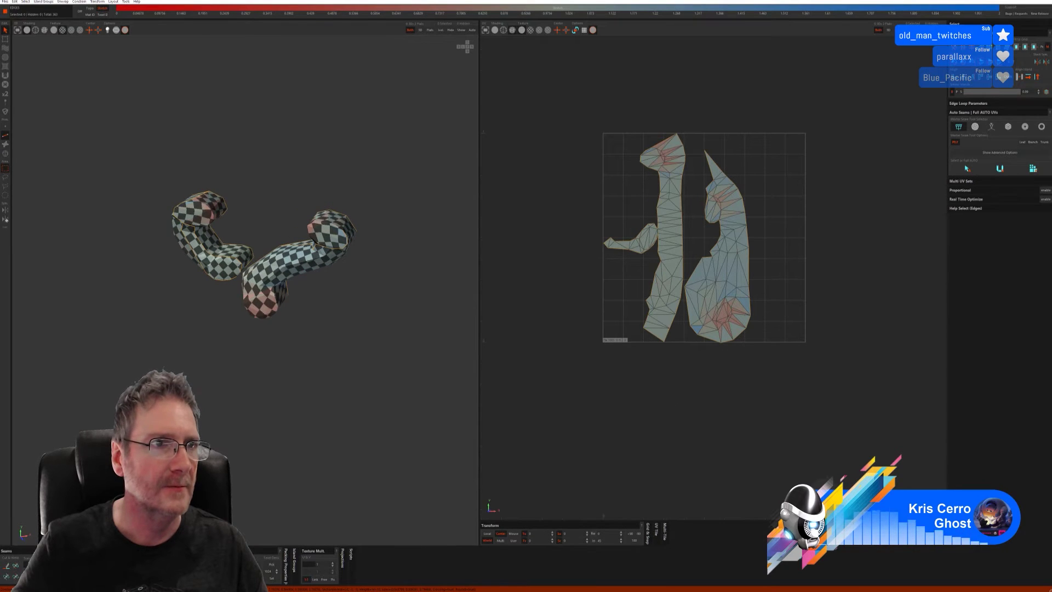
left_click(4, 2)
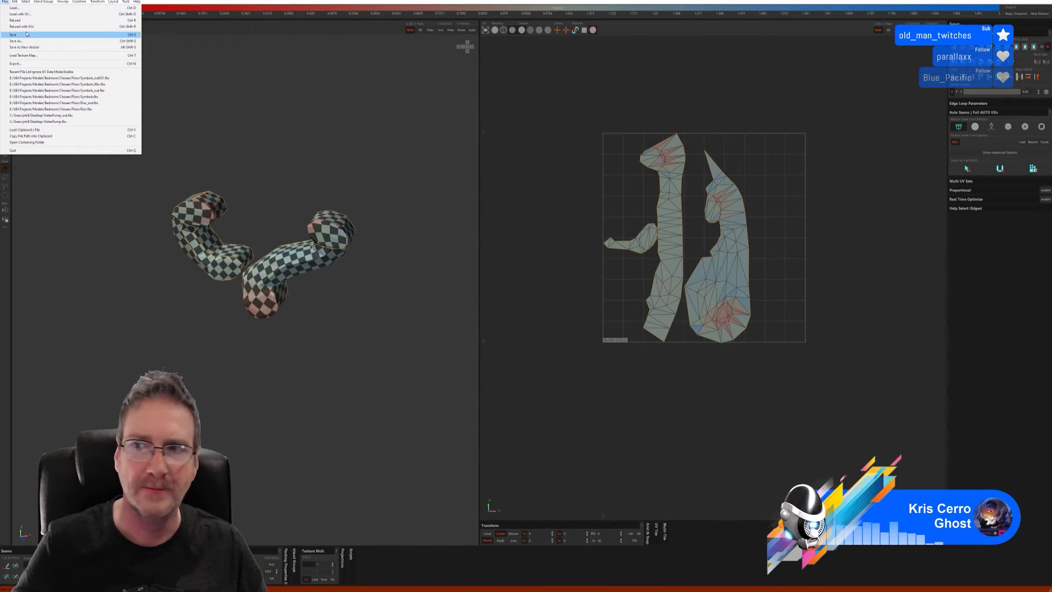
left_click(27, 34)
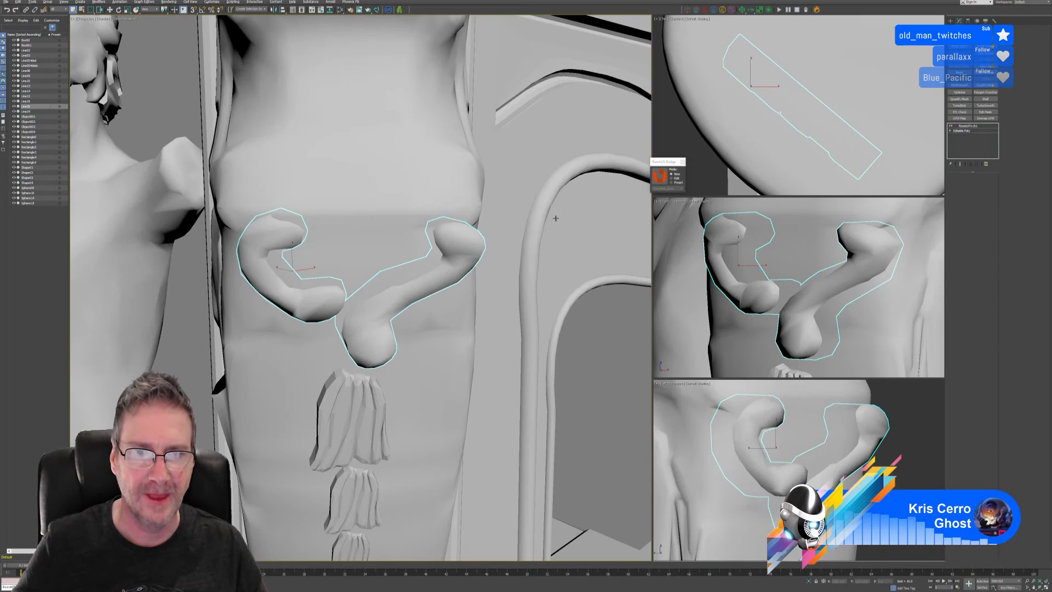
Step: Review the perspective viewport's Viewport Configuration and Per-View Preferences without changing any settings
scroll(556, 218, "down", 10)
scroll(485, 335, "up", 5)
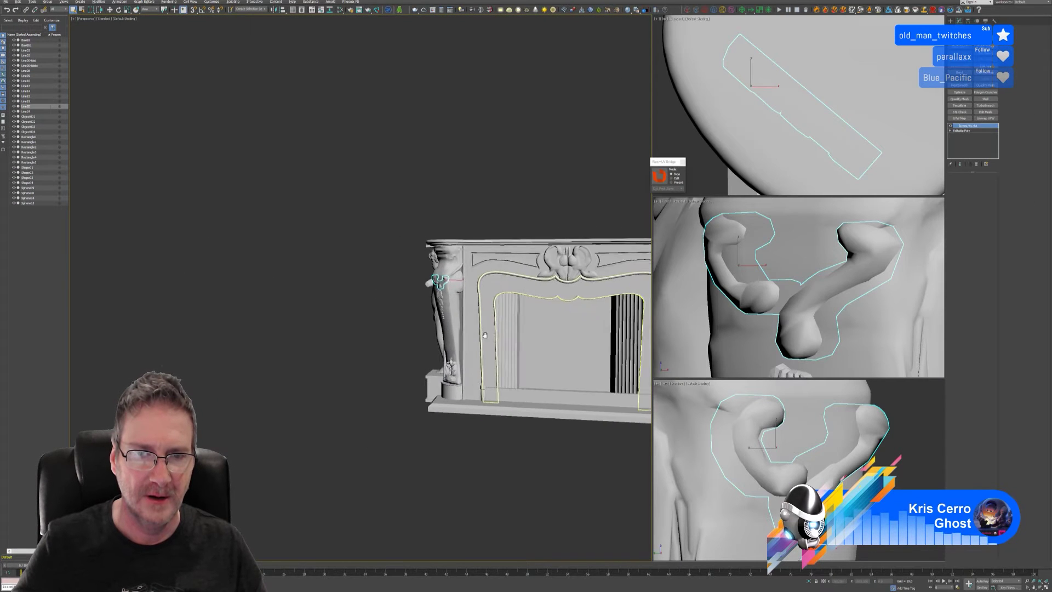
mouse_move(485, 335)
middle_mouse_down()
mouse_move(359, 332)
mouse_move(495, 324)
middle_mouse_up()
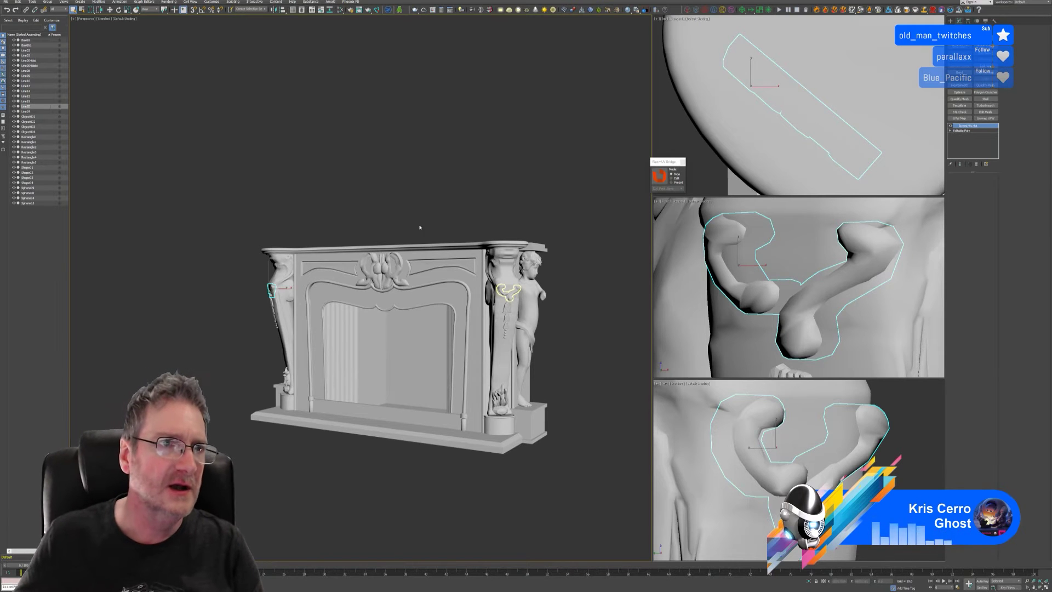
left_click(74, 18)
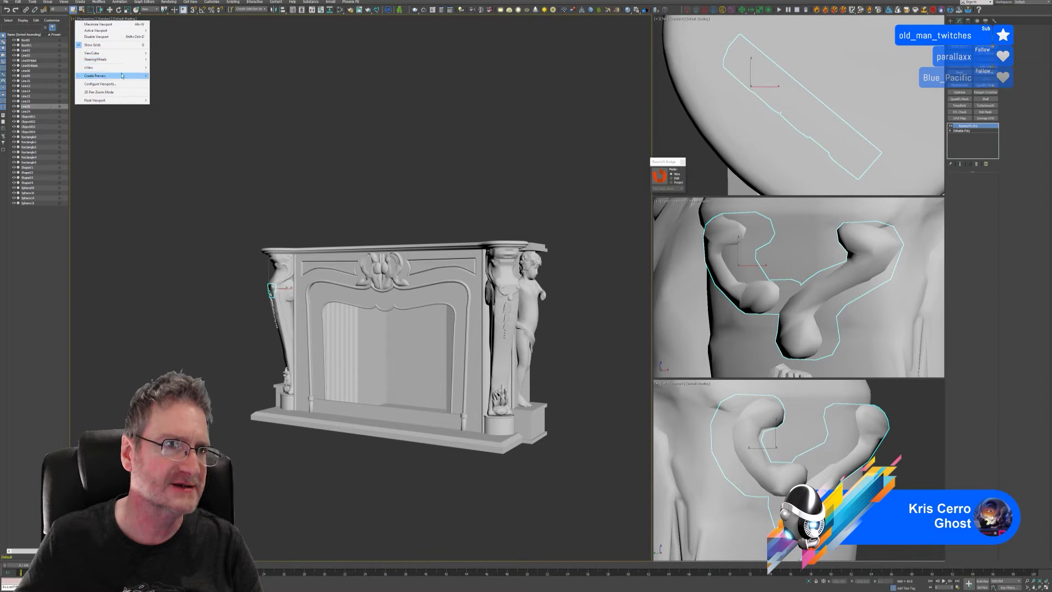
left_click(100, 84)
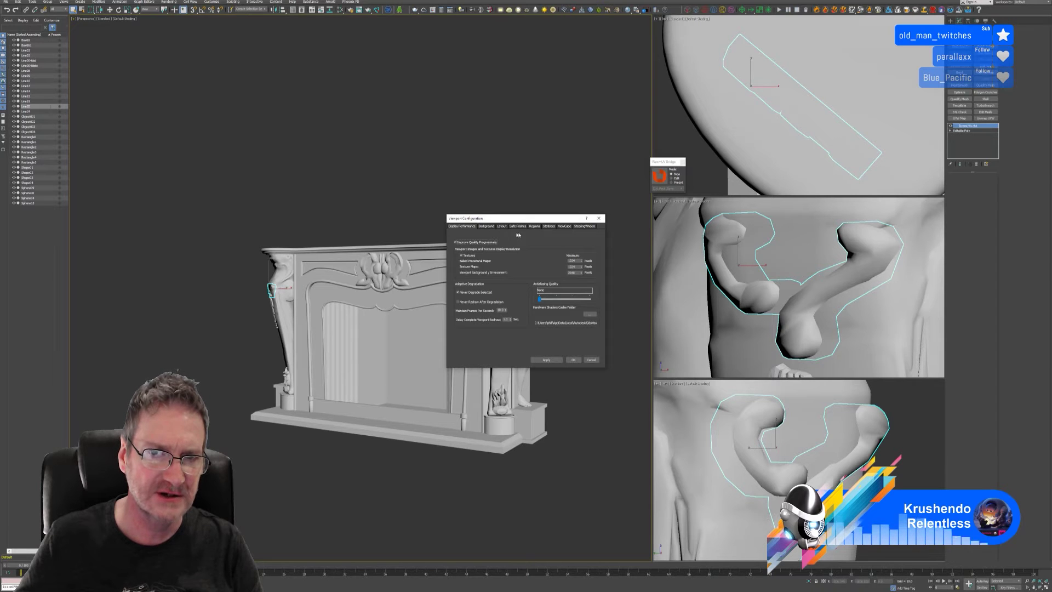
left_click(599, 218)
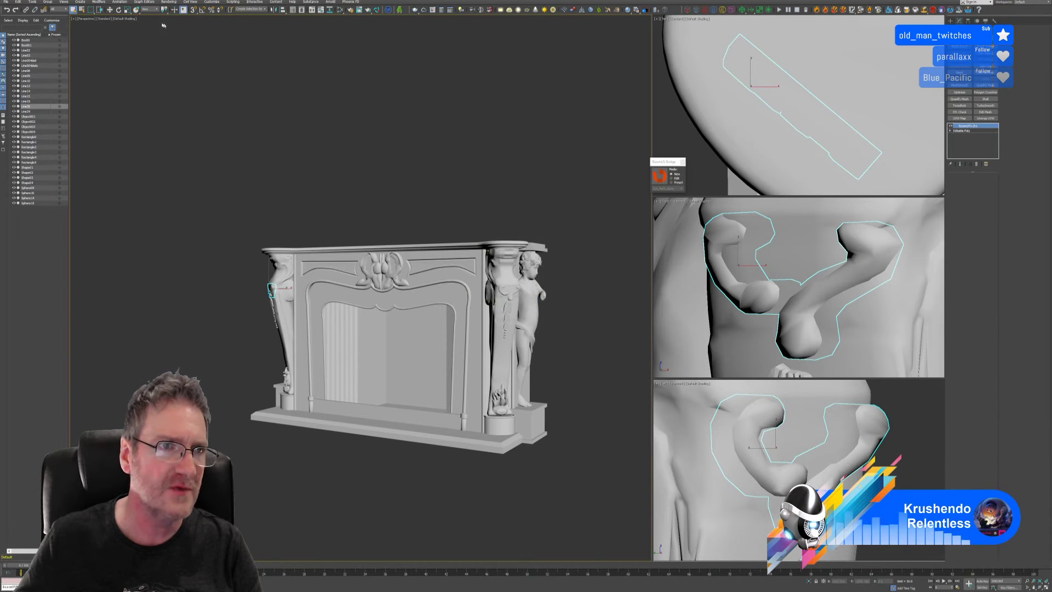
left_click(132, 18)
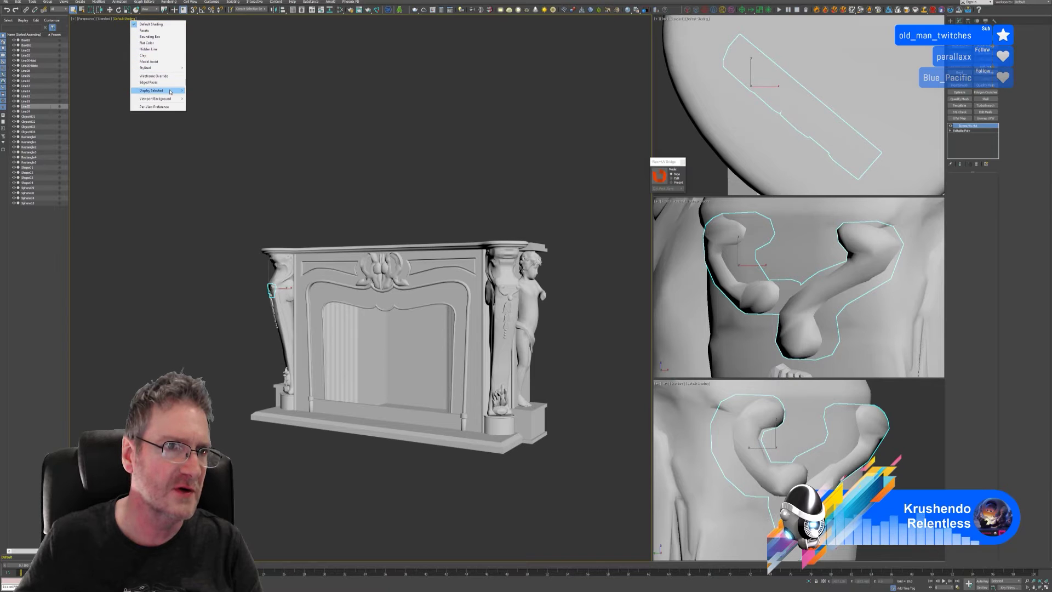
mouse_move(170, 93)
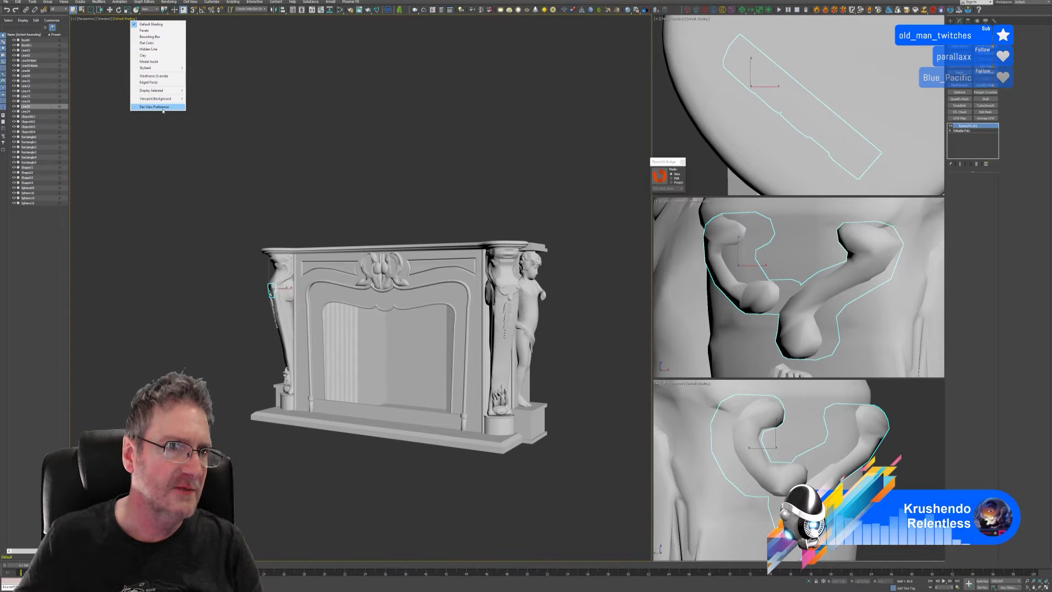
left_click(152, 107)
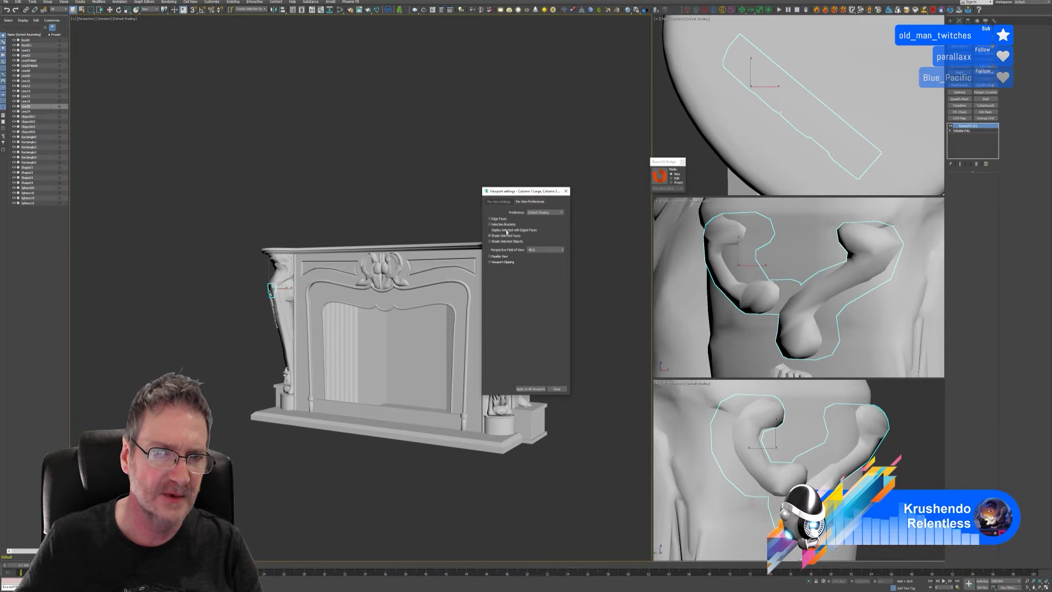
left_click(566, 191)
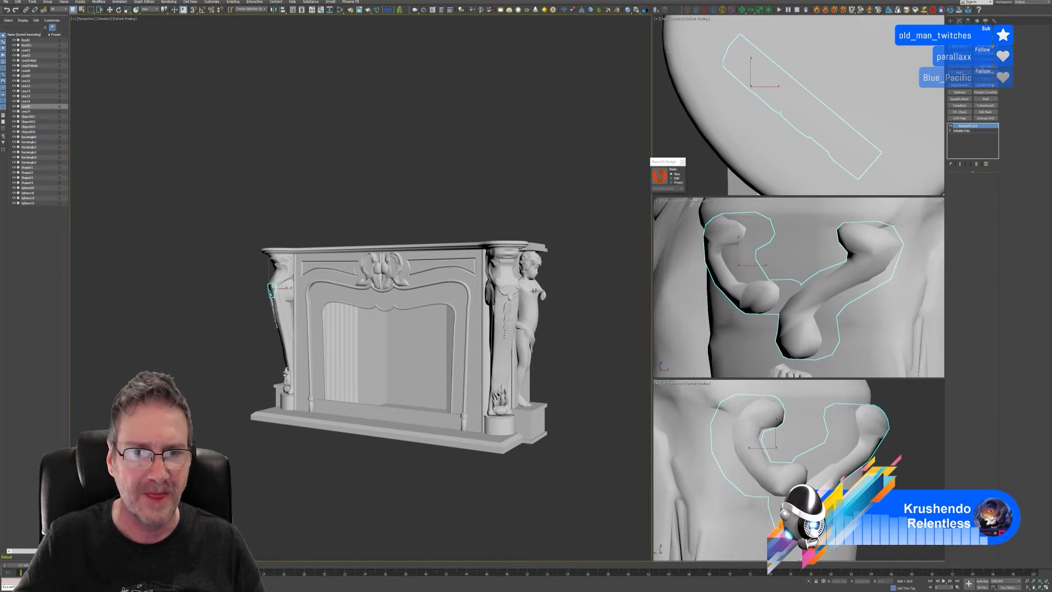
Step: Convert the right column's matching scroll ornament to an Editable Poly and send it to RizomUV
left_click(510, 297)
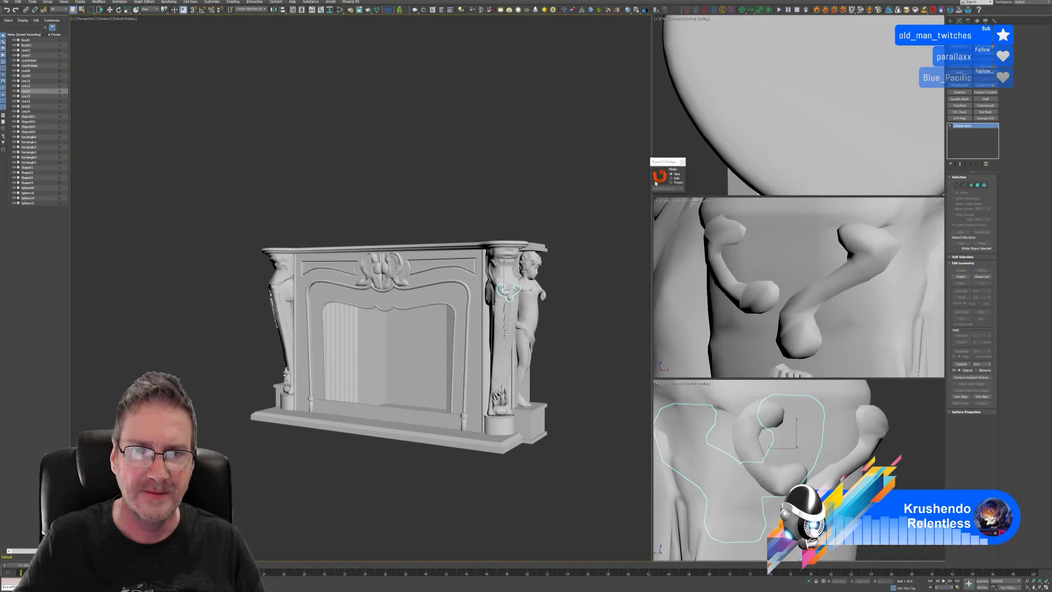
right_click(973, 126)
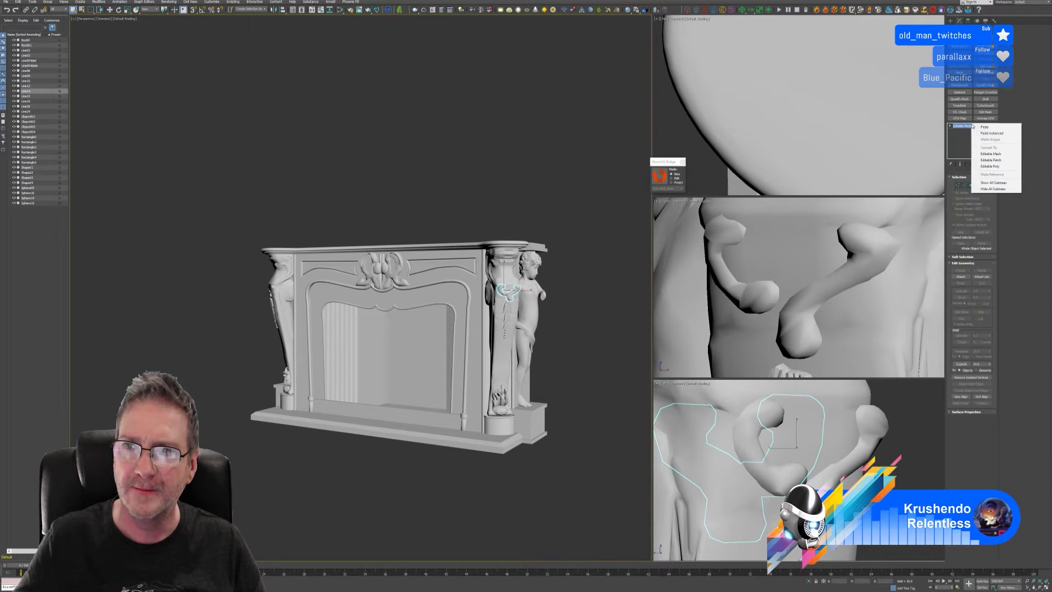
left_click(995, 164)
left_click(660, 176)
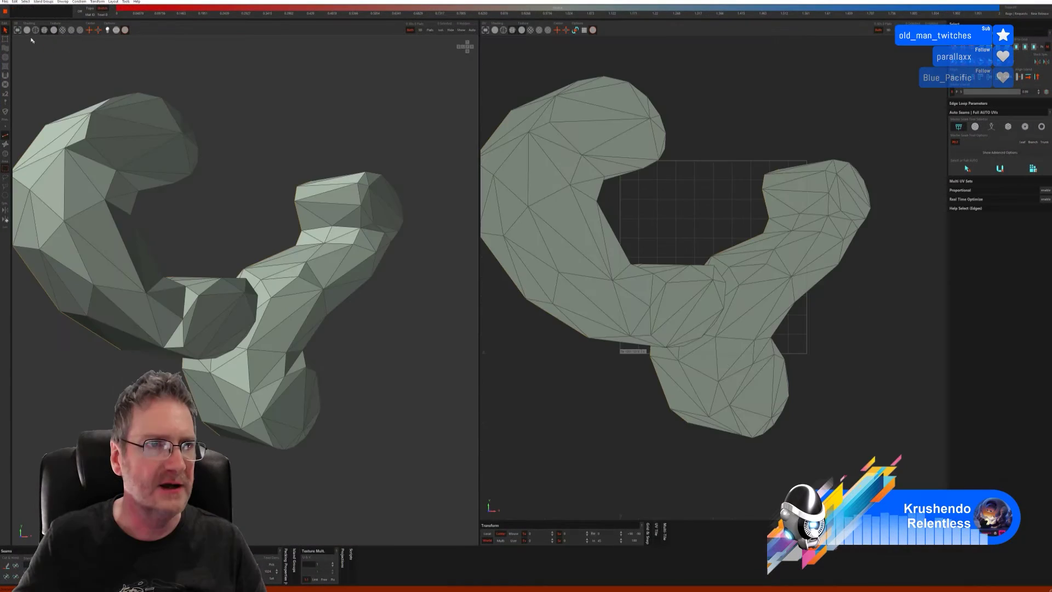
Step: Unwrap the right scroll ornament with automatic seams and pack its UV shells
left_click(62, 30)
scroll(322, 335, "down", 5)
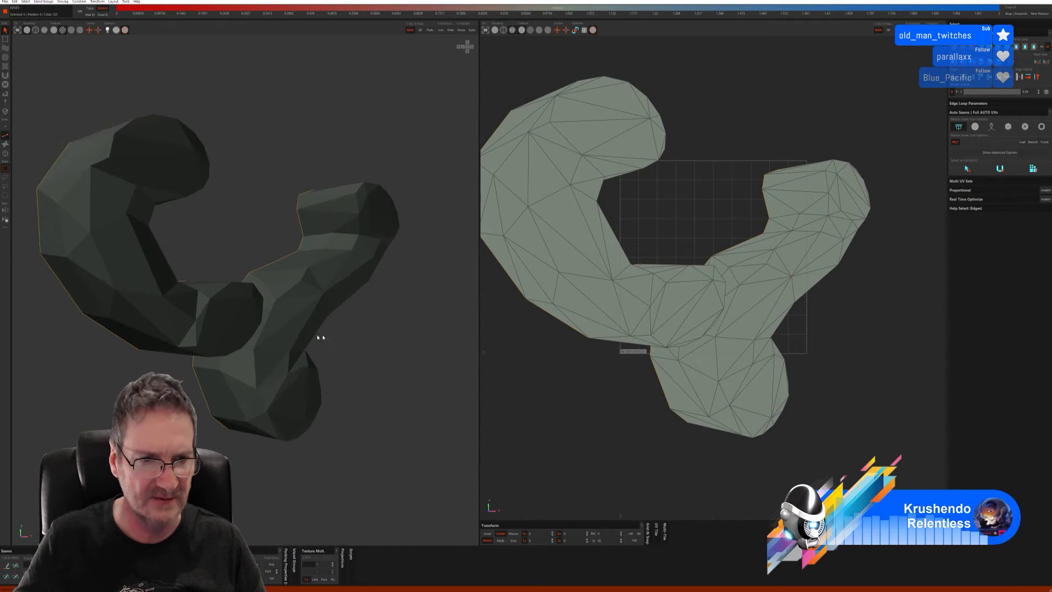
left_click_drag(322, 355, 263, 362, "alt")
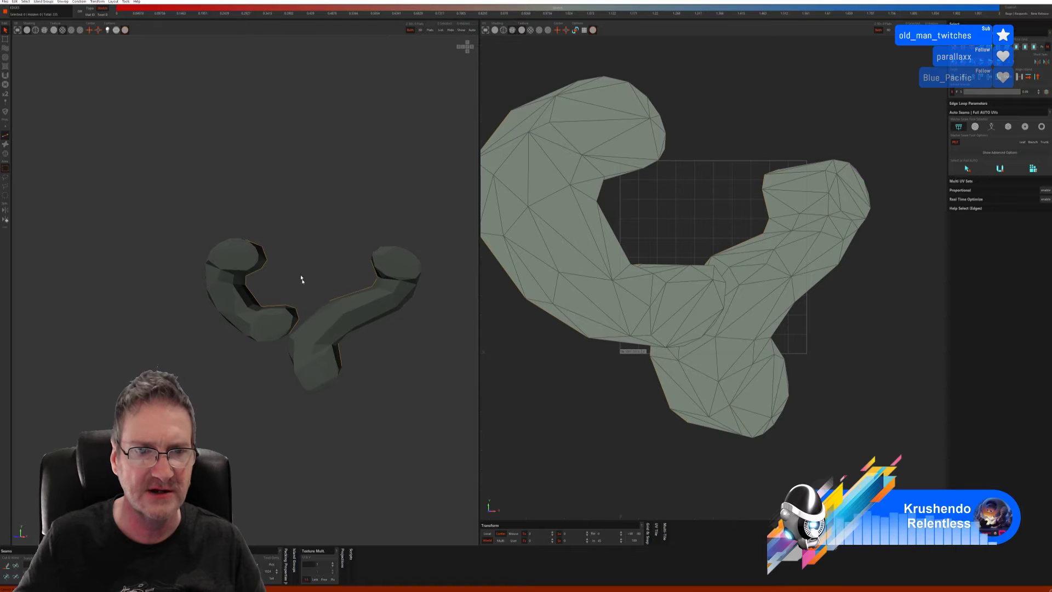
middle_click_drag(300, 279, 260, 281, "alt")
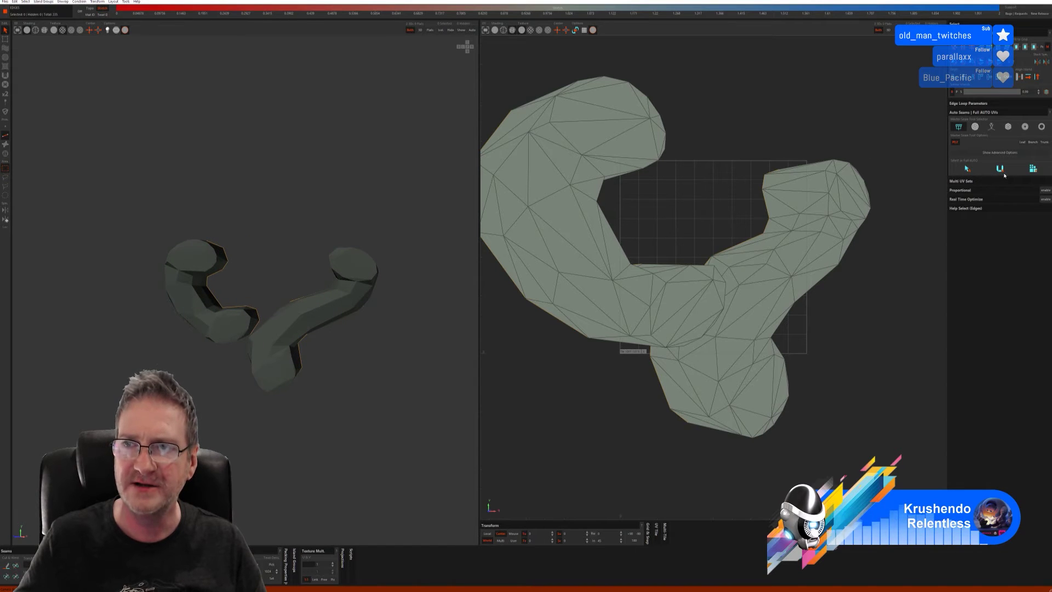
left_click(1002, 170)
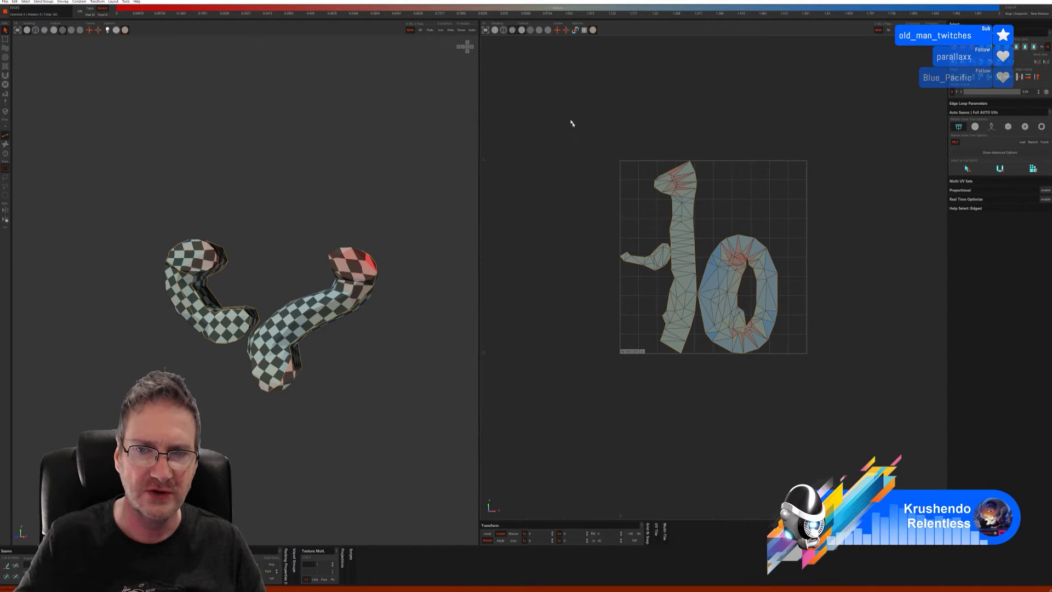
Step: Optimize all of the right scroll's UV shells and save the UVs back to 3ds Max
key("ctrl+a")
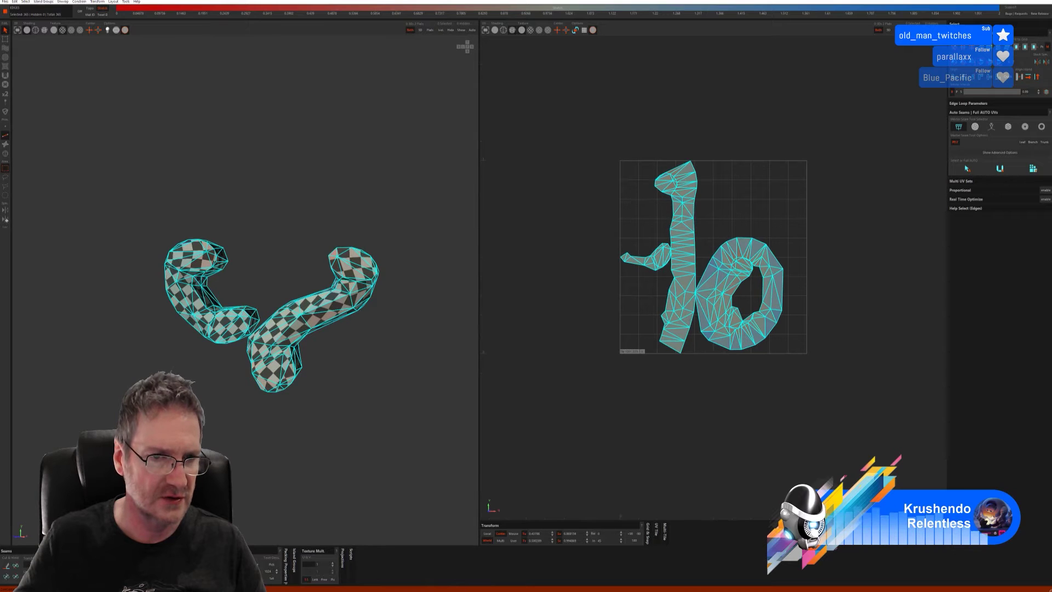
left_click(600, 413)
left_click(3, 3)
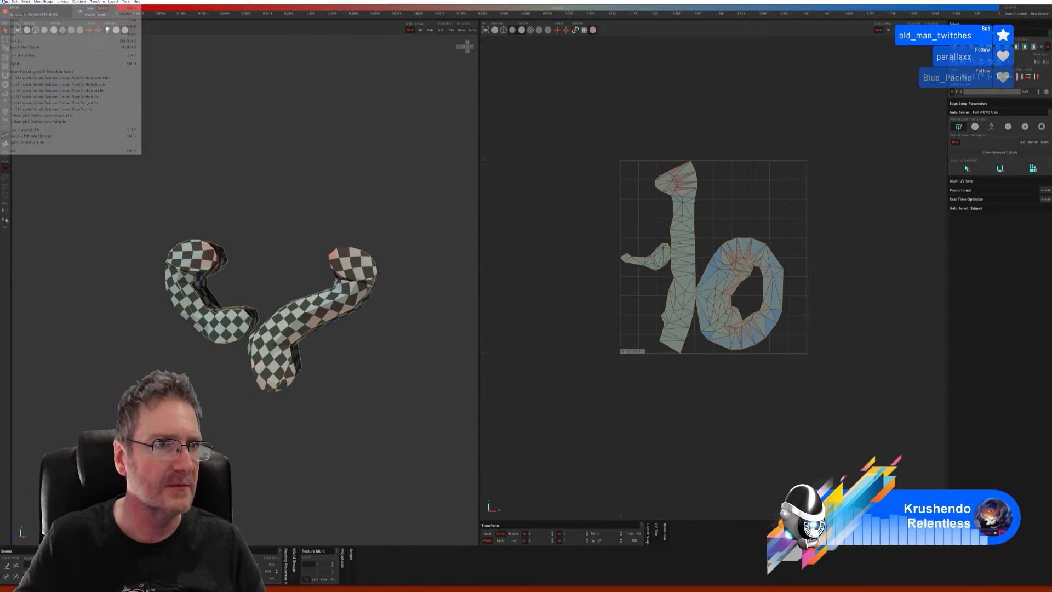
left_click(28, 38)
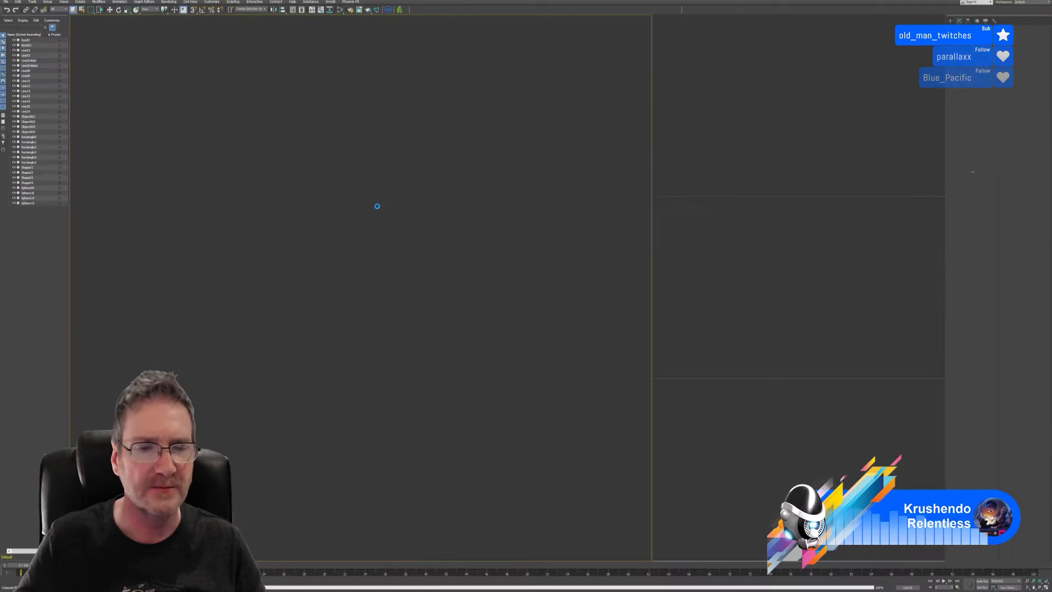
Step: Try the Progressive Skylight option on and off in the perspective viewport's Per-View Settings, with the whole fireplace in view
scroll(412, 371, "down", 5)
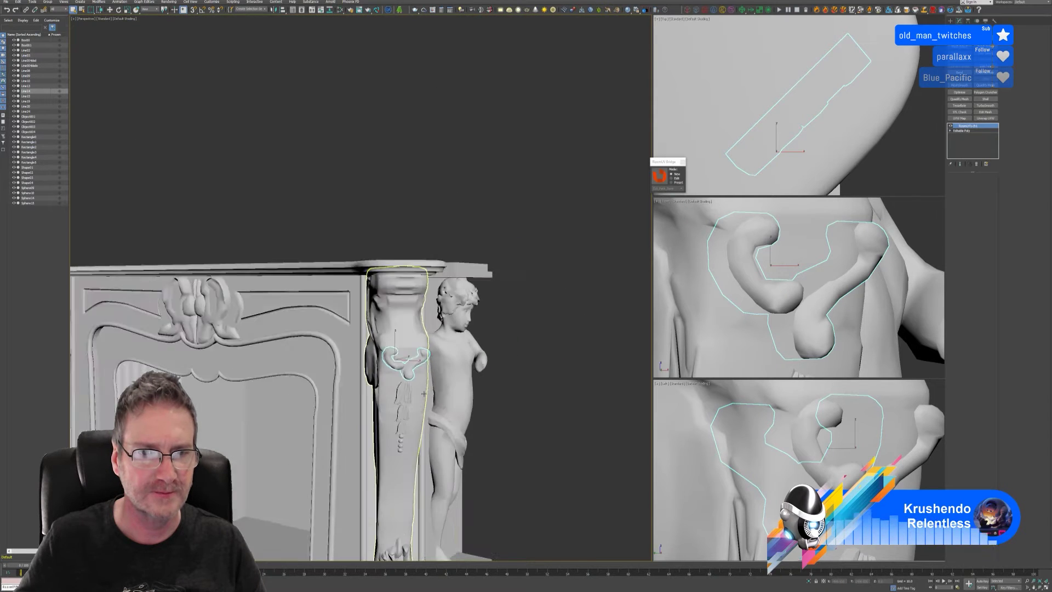
middle_click_drag(412, 371, 373, 433, "alt")
scroll(325, 433, "down", 3)
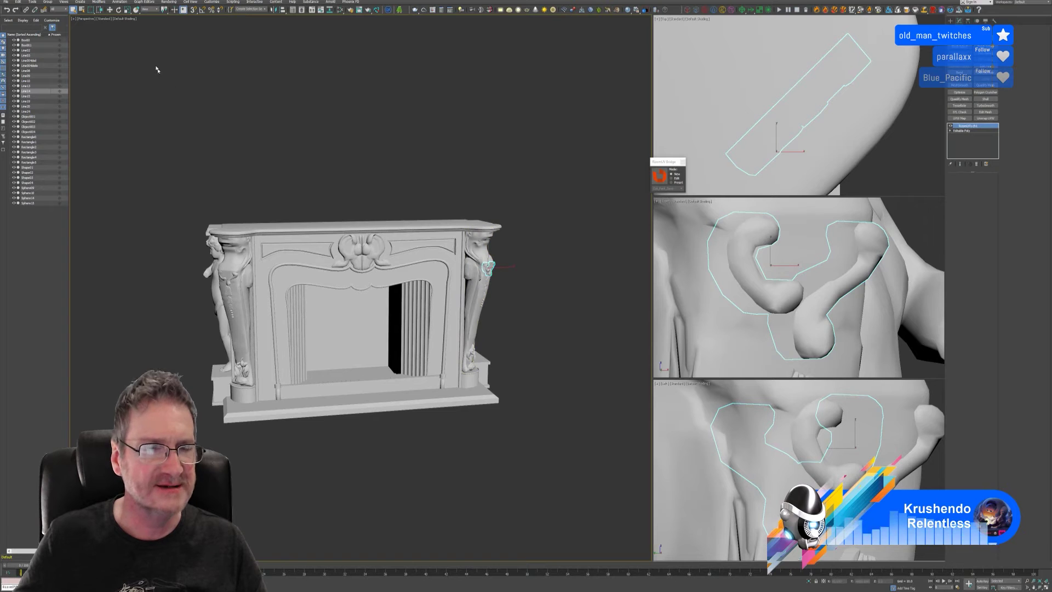
middle_click_drag(329, 336, 282, 336, "alt")
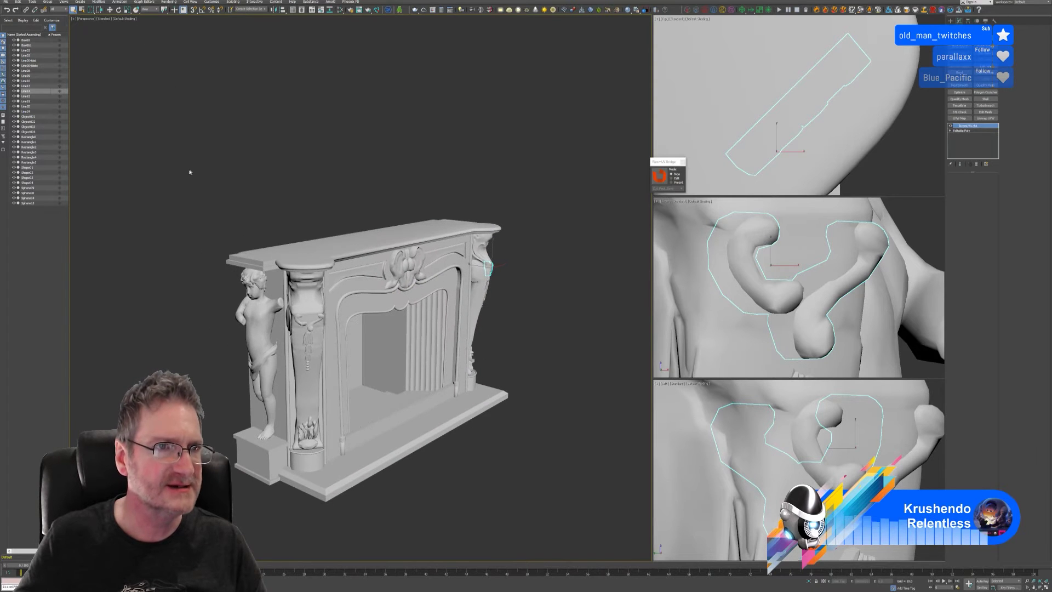
left_click(125, 20)
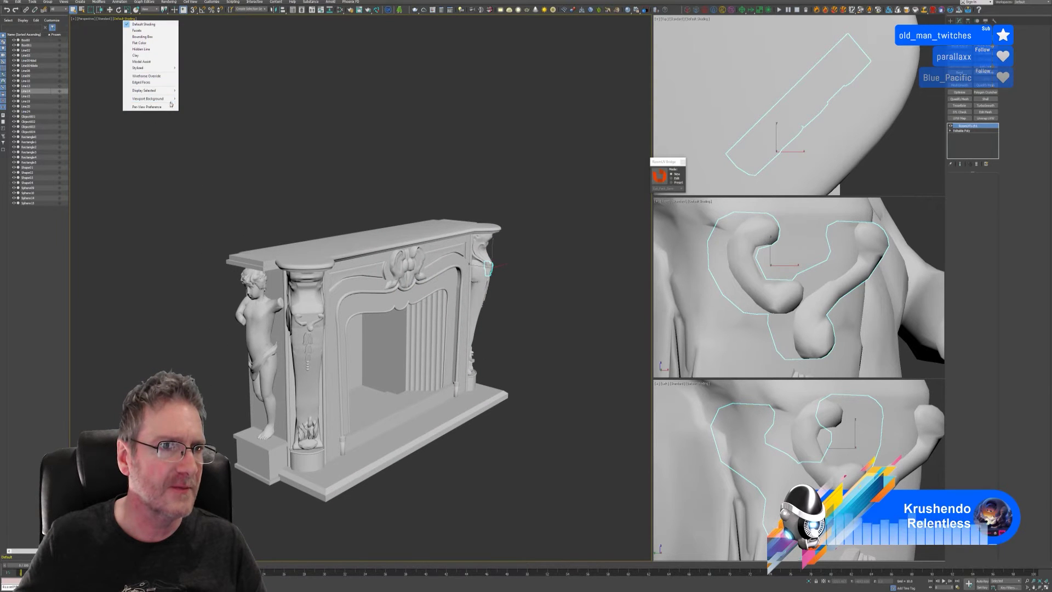
mouse_move(165, 102)
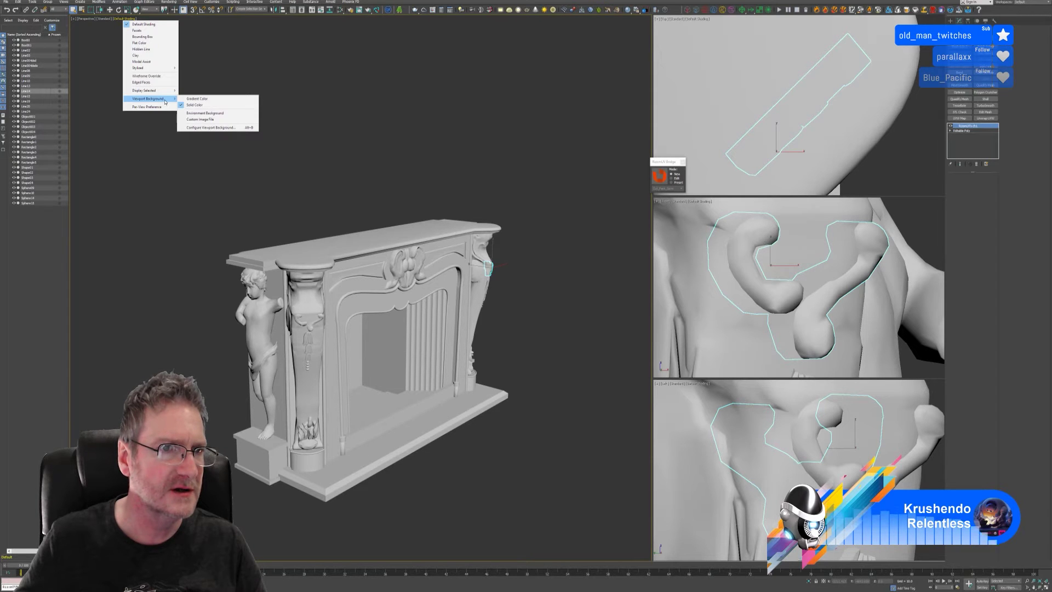
left_click(153, 107)
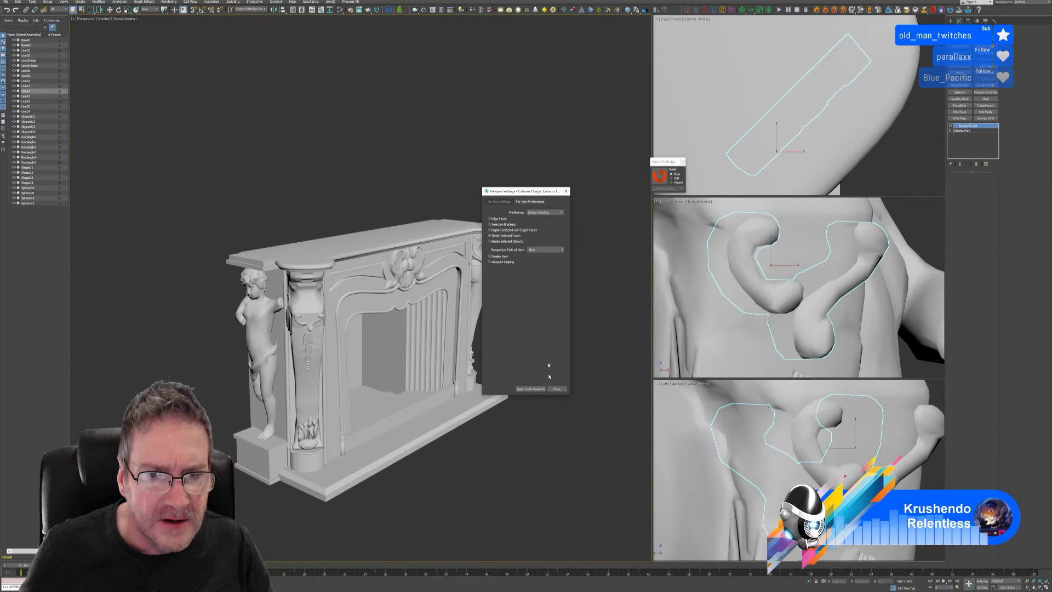
left_click(499, 201)
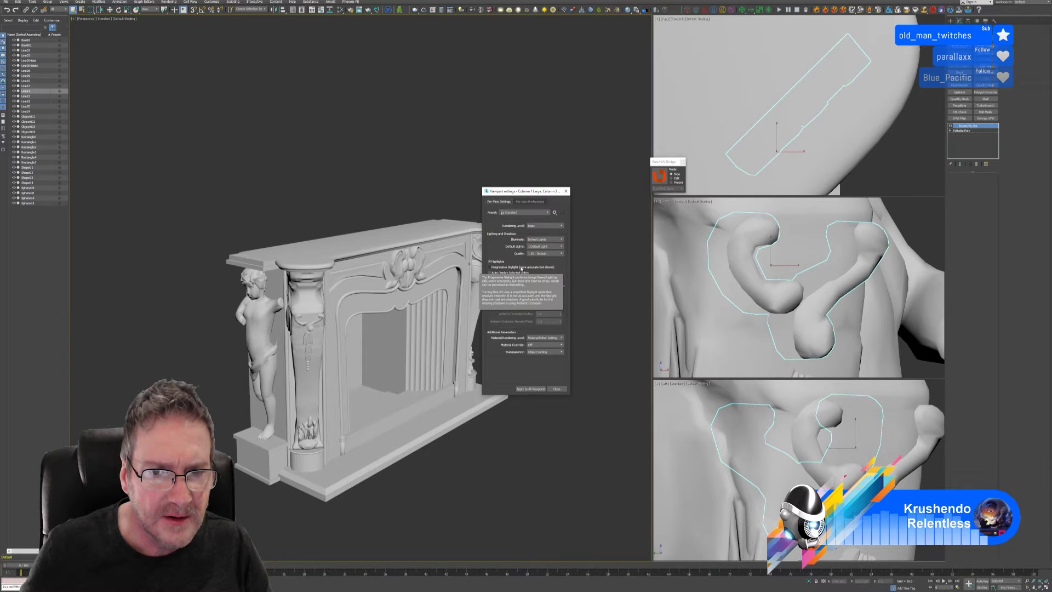
left_click(514, 267)
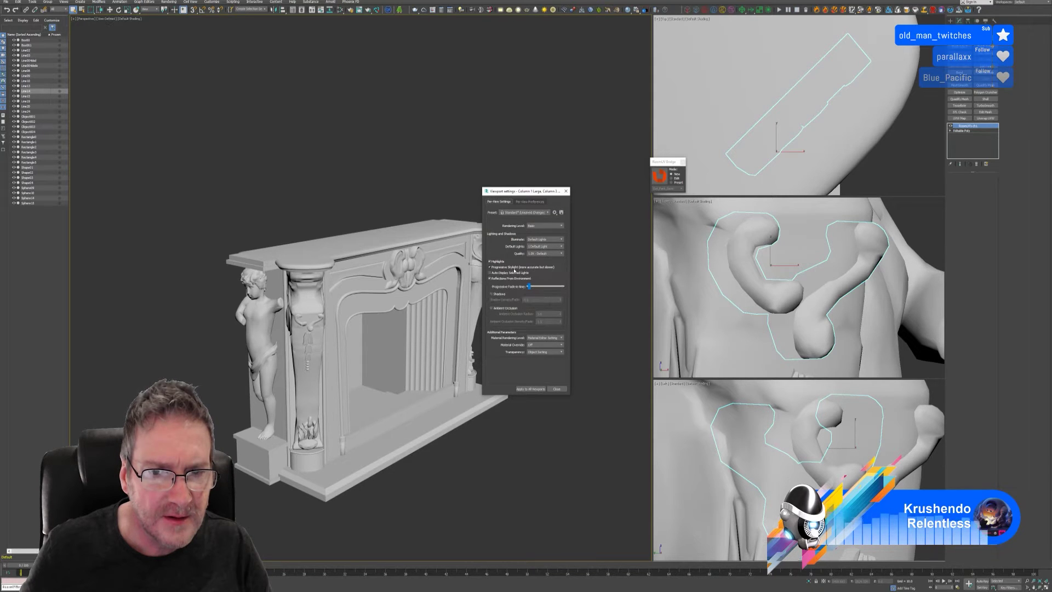
left_click(516, 268)
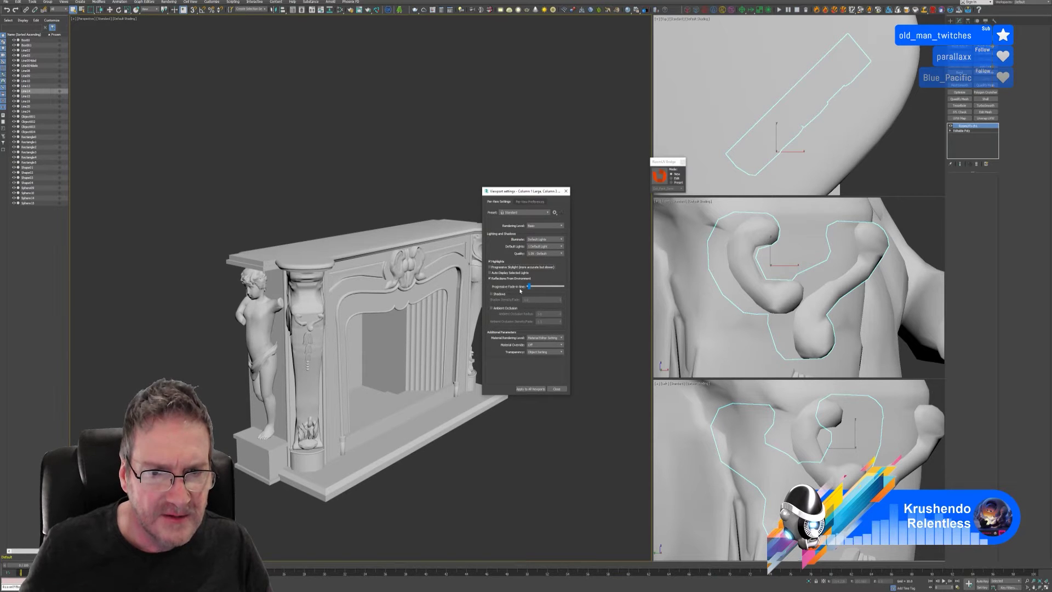
Step: Turn on Shadows for the perspective viewport and inspect the fireplace's shading from the front
left_click(506, 293)
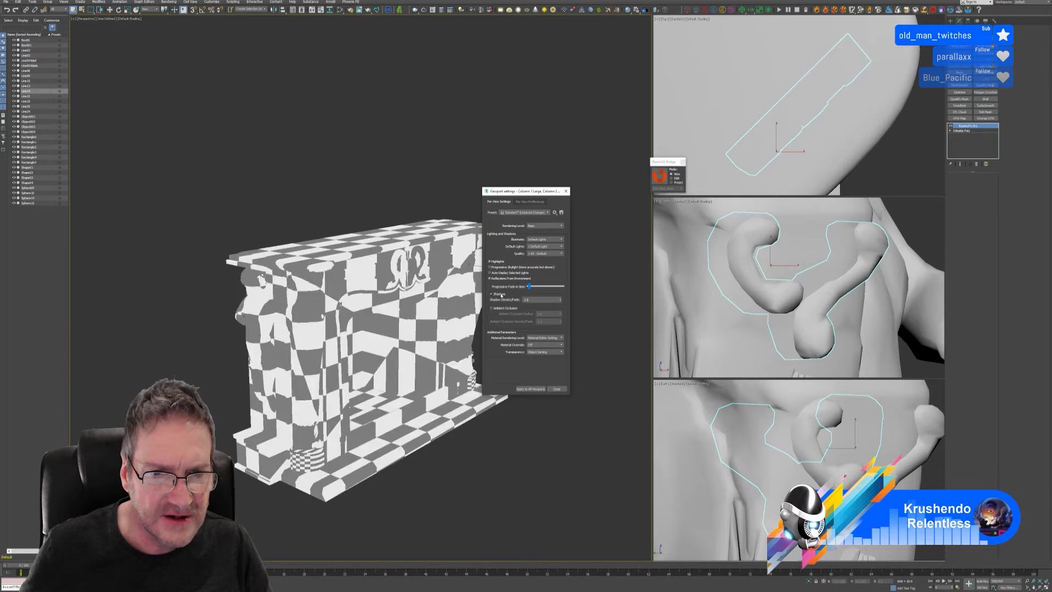
left_click(456, 509)
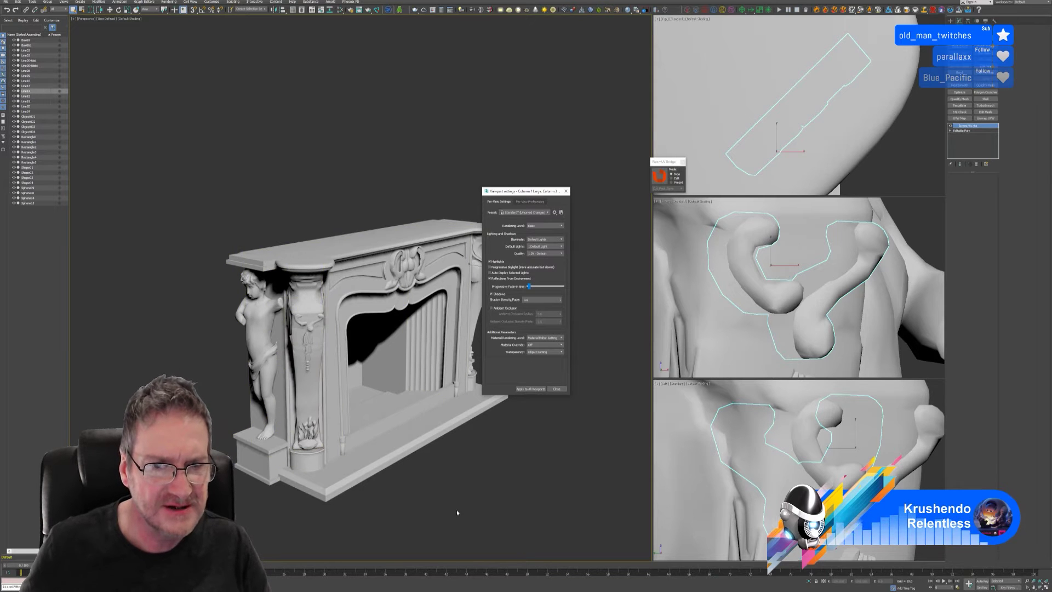
mouse_move(456, 510)
middle_mouse_down("alt")
mouse_move(425, 498)
mouse_move(446, 495)
mouse_move(408, 488)
mouse_move(437, 502)
mouse_move(421, 469)
mouse_move(442, 501)
middle_mouse_up("alt")
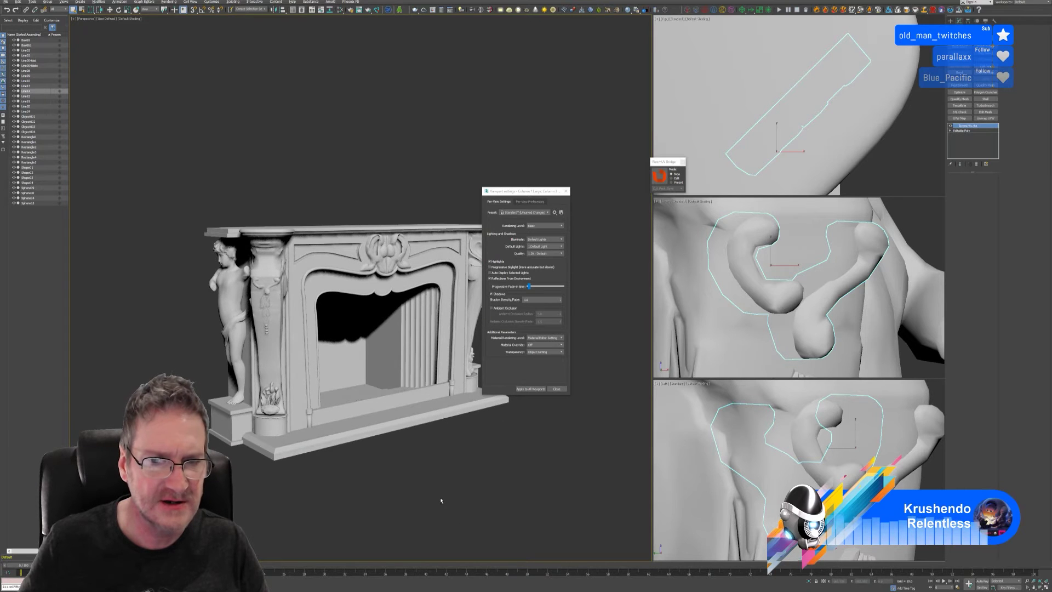
Step: Turn on Ambient Occlusion for the perspective viewport, turn Shadows off, and adjust the ambient occlusion settings
left_click(491, 308)
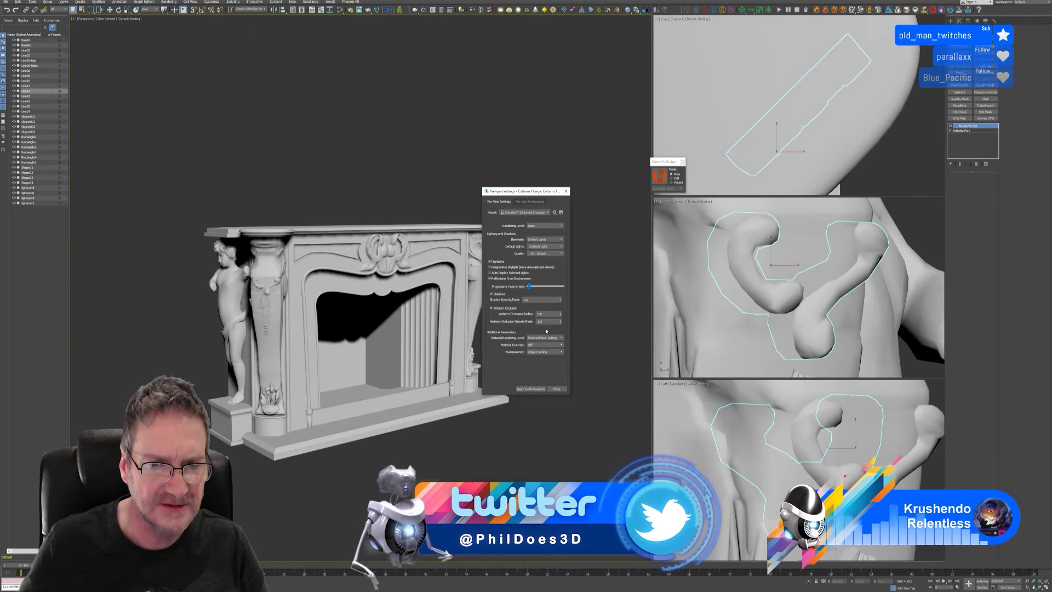
left_click(436, 332)
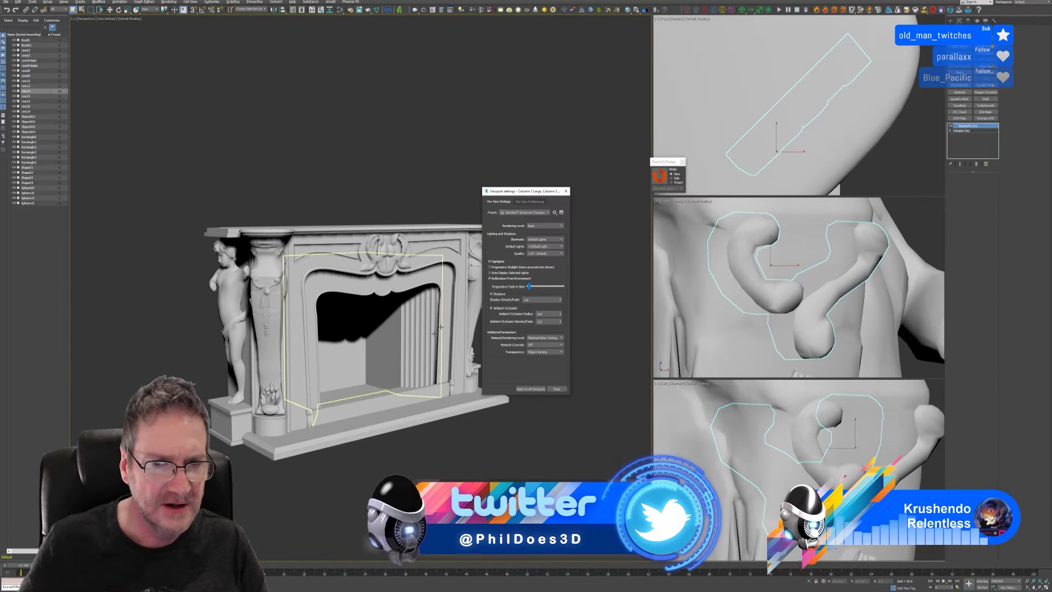
left_click(492, 294)
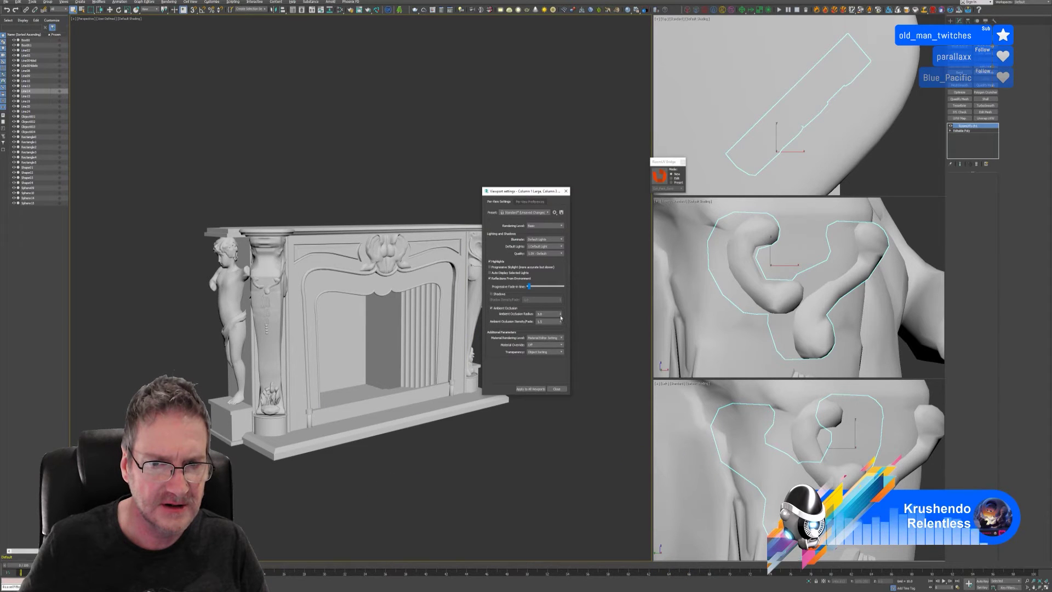
mouse_move(560, 315)
left_mouse_down()
mouse_move(553, 296)
mouse_move(562, 331)
left_mouse_up()
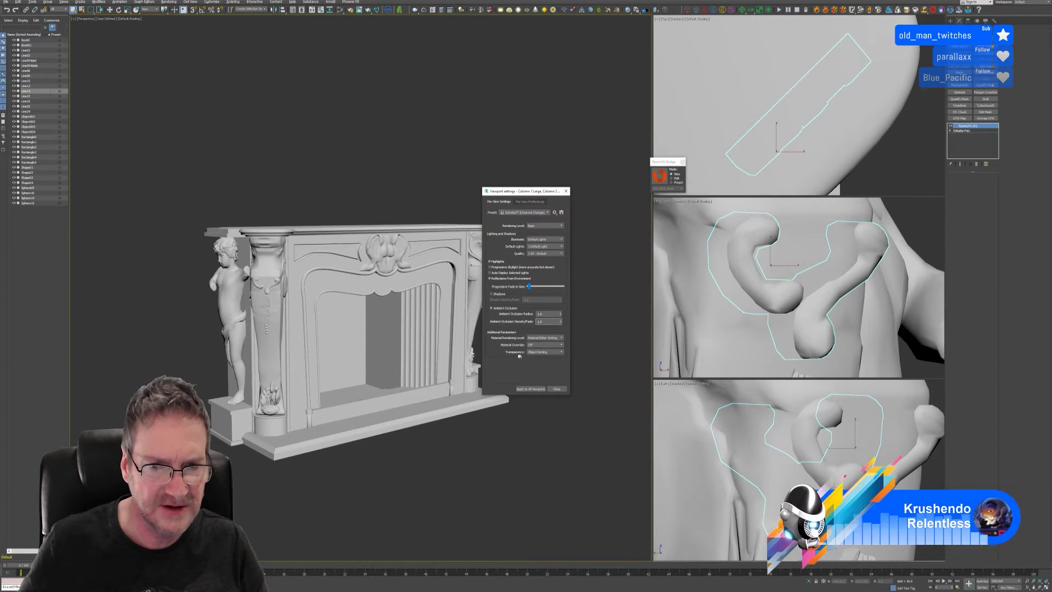
Step: Set the perspective viewport's Rendering Level to Advanced, increase the progressive fade-in, and turn Shadows back on
left_click(495, 268)
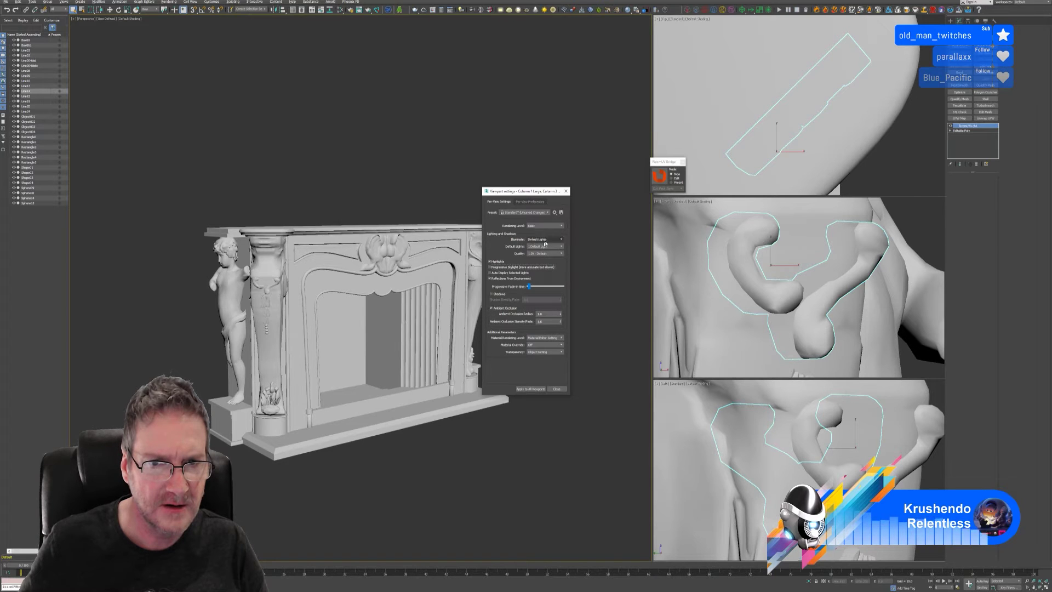
left_click(553, 226)
left_click(546, 237)
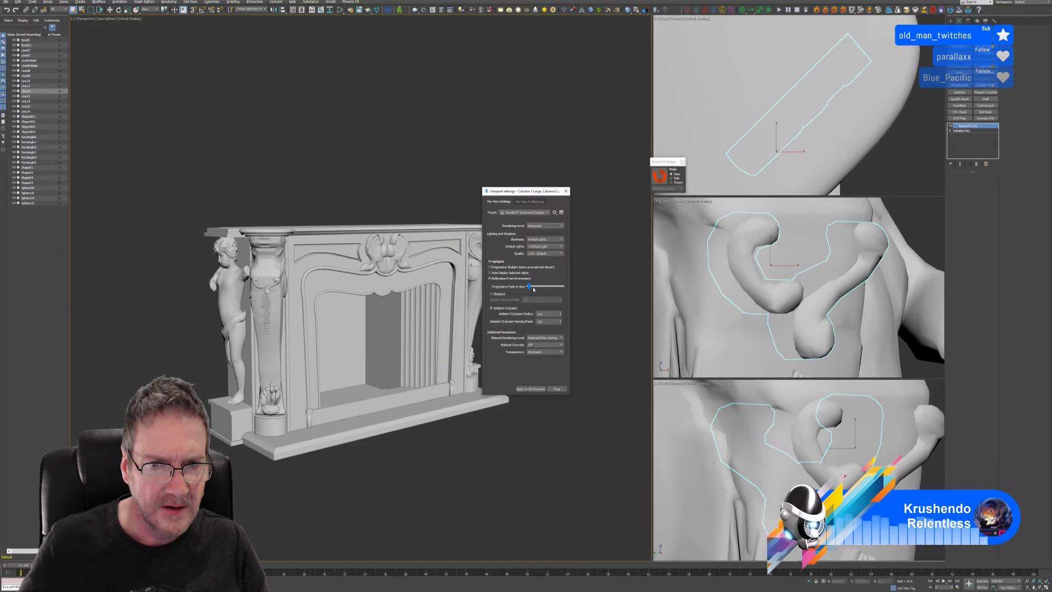
left_click(537, 287)
left_click(492, 294)
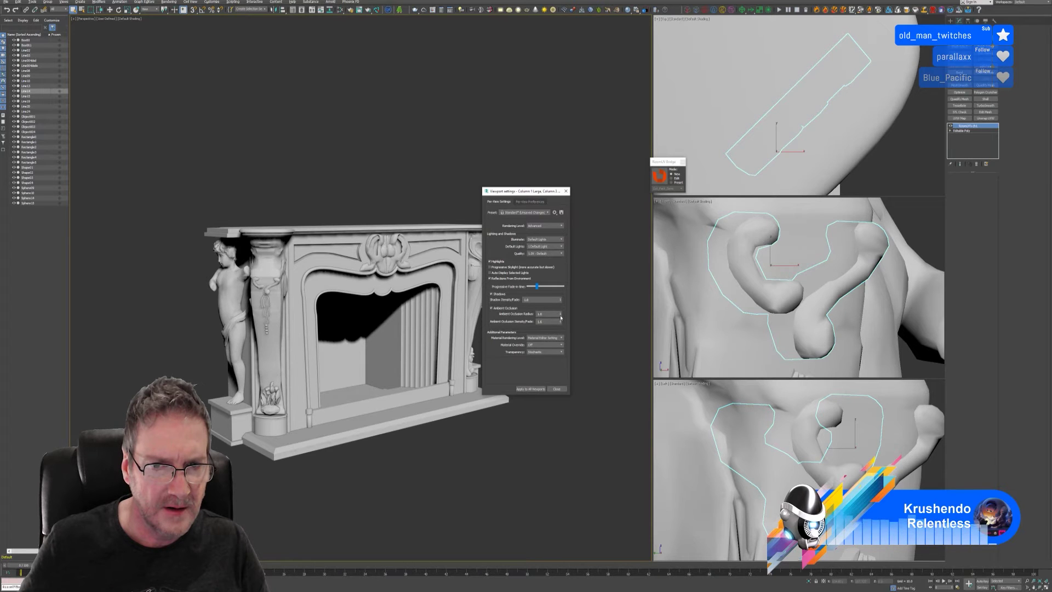
Step: Increase the Ambient Occlusion radius, close the viewport settings, and deselect the scroll ornament to inspect the shaded fireplace
mouse_move(560, 314)
left_mouse_down()
mouse_move(557, 261)
mouse_move(568, 318)
left_mouse_up()
left_click_drag(563, 279, 558, 309)
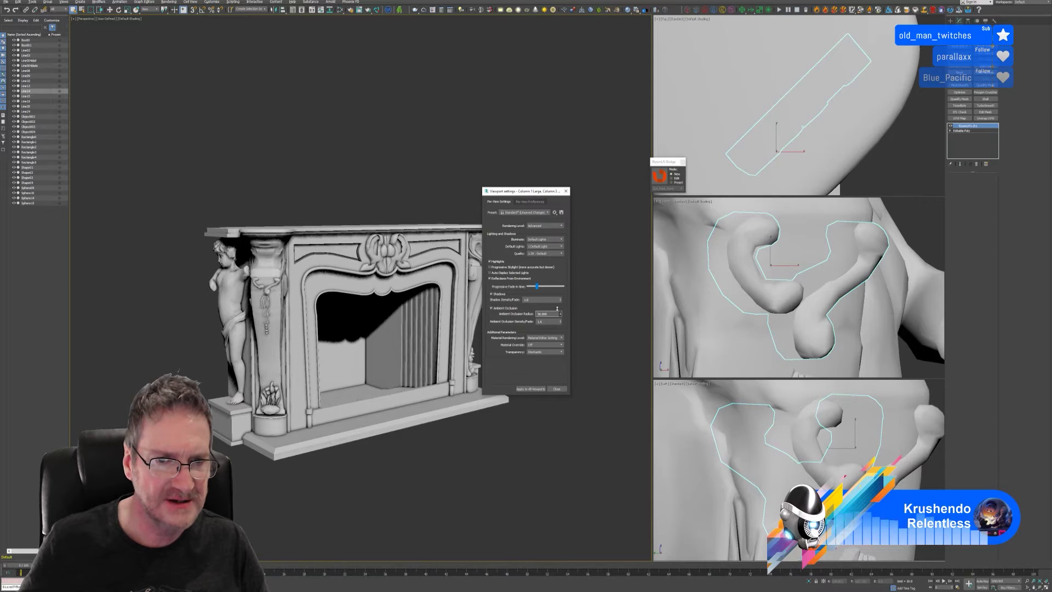
left_click_drag(393, 467, 375, 469)
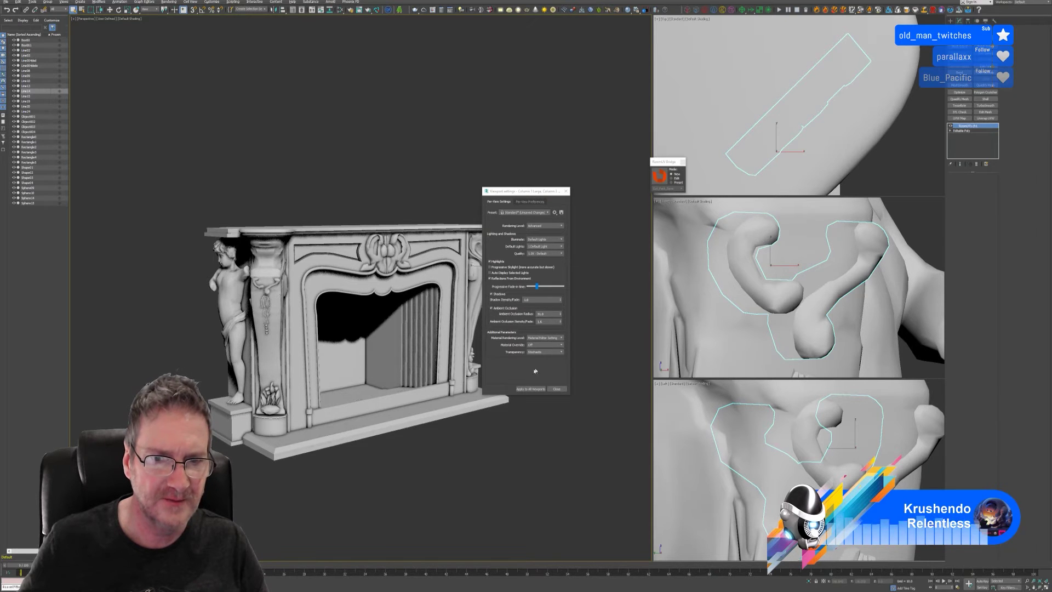
left_click(557, 389)
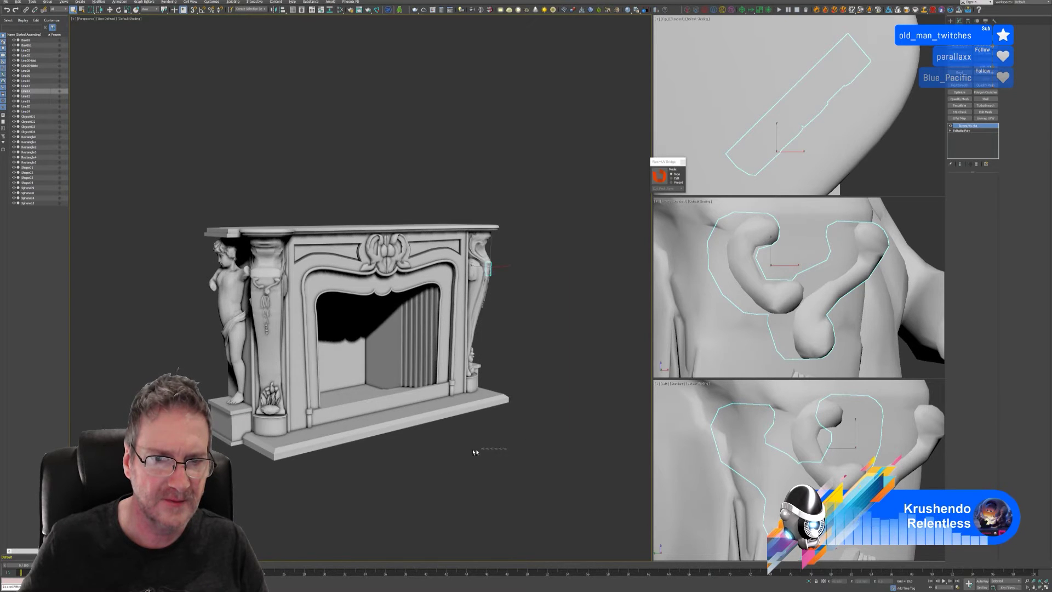
left_click(532, 353)
mouse_move(505, 313)
middle_mouse_down("alt")
mouse_move(458, 331)
mouse_move(489, 341)
mouse_move(512, 324)
middle_mouse_up("alt")
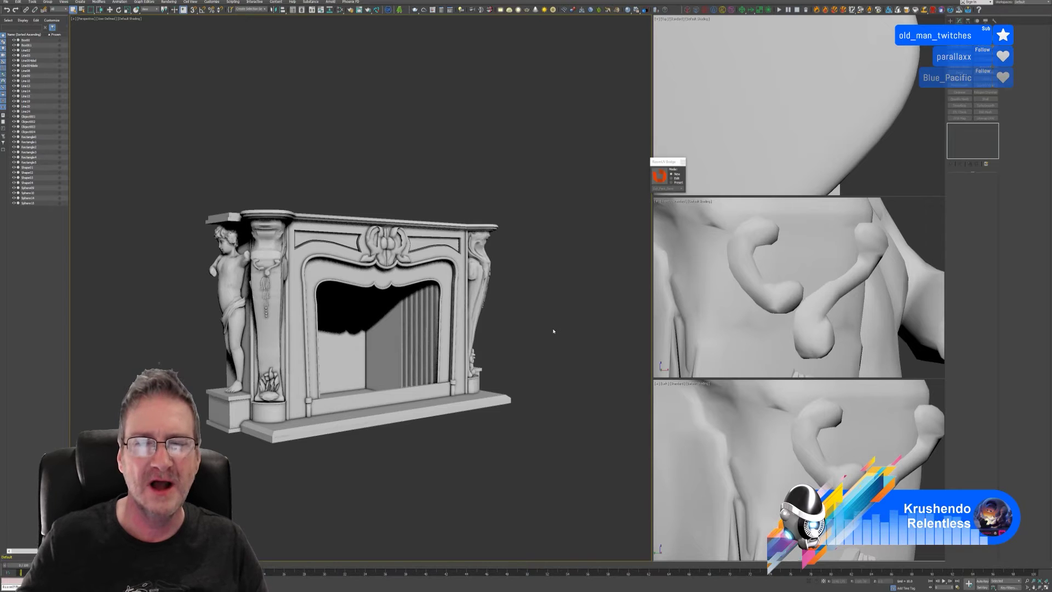
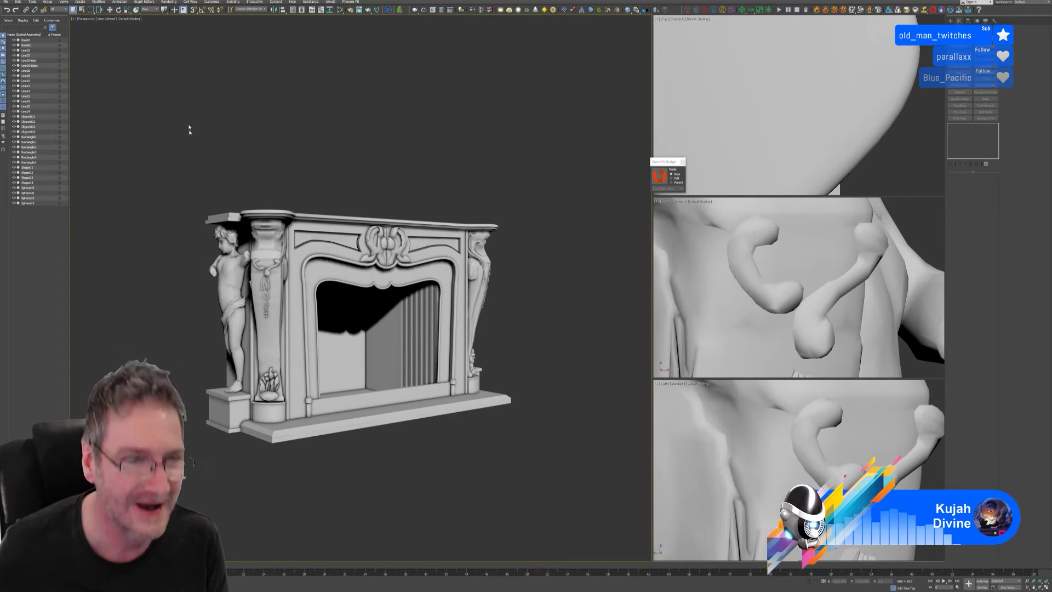
Step: Turn off Shadows and Ambient Occlusion in the perspective viewport's Per-View Settings, then save the scene
left_click(128, 19)
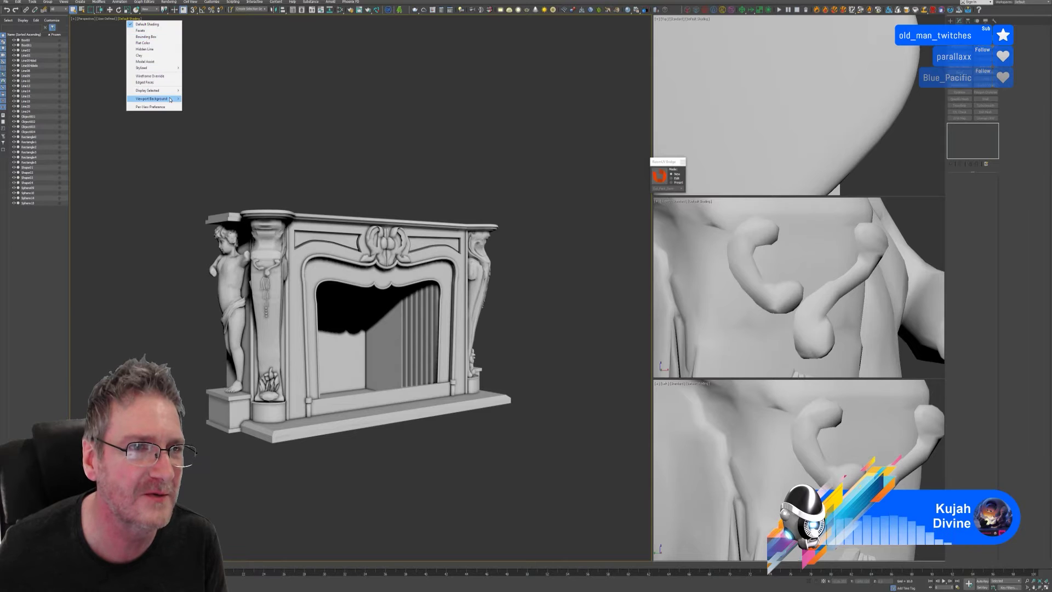
left_click(150, 107)
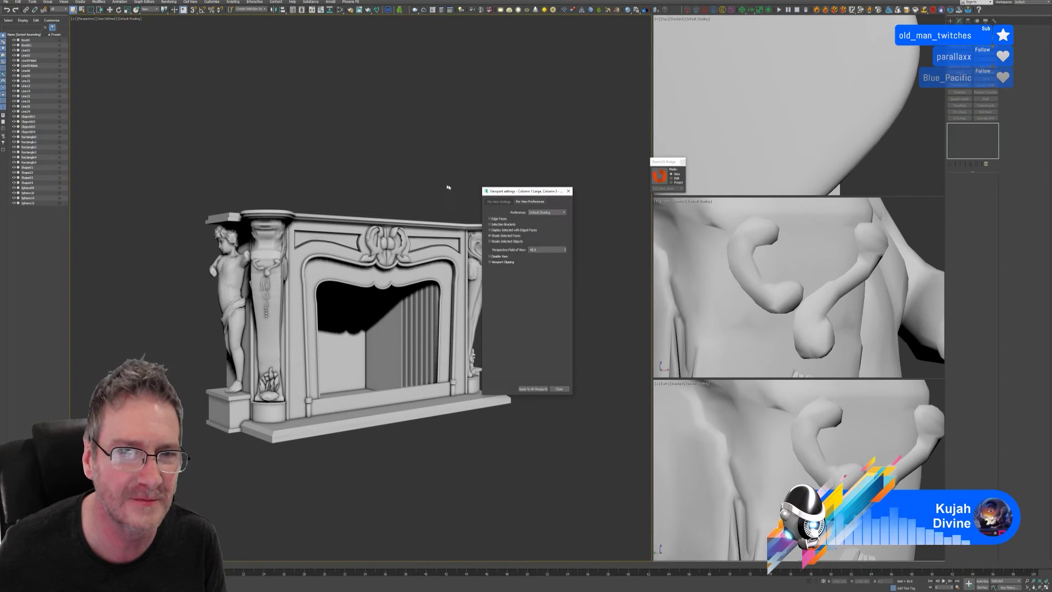
left_click(498, 201)
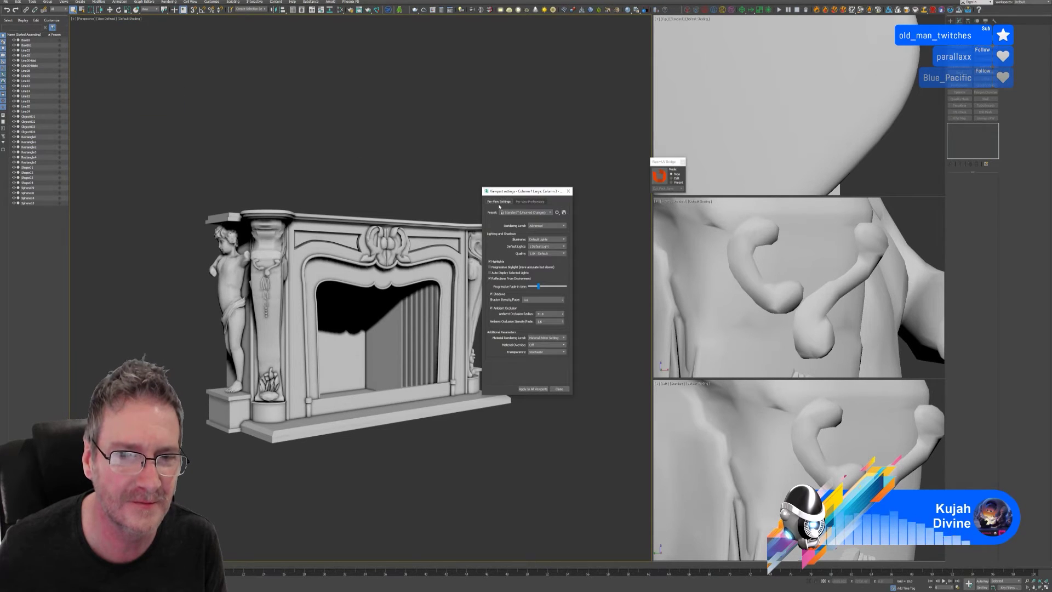
left_click(499, 296)
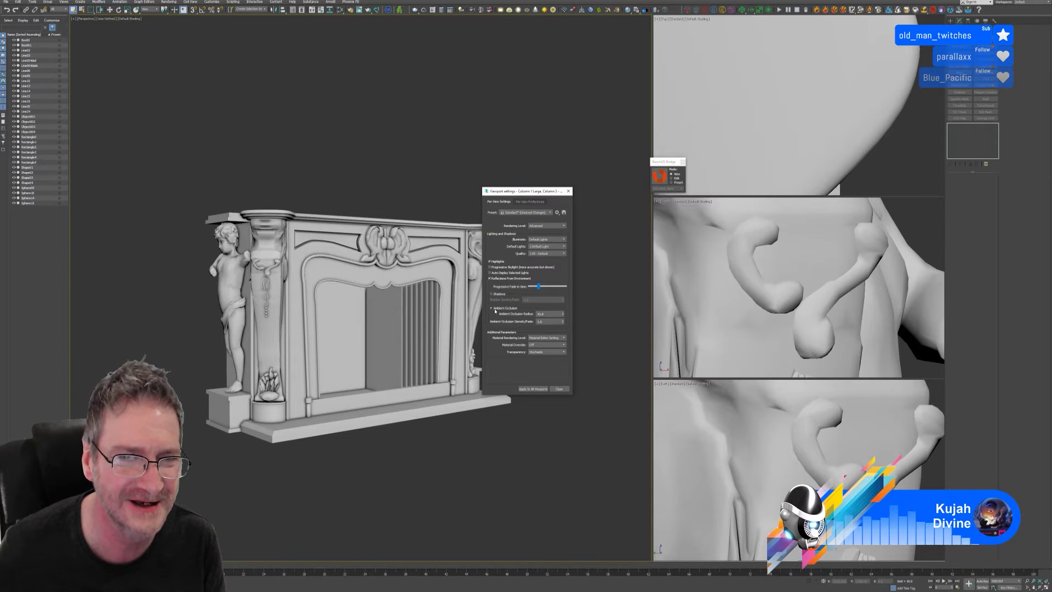
left_click(495, 309)
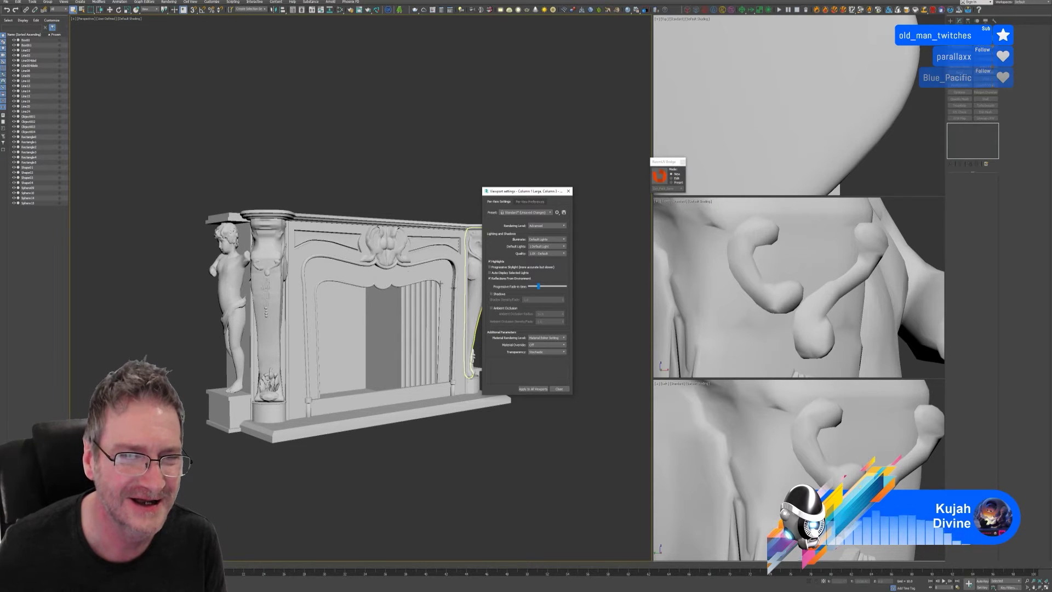
left_click(559, 389)
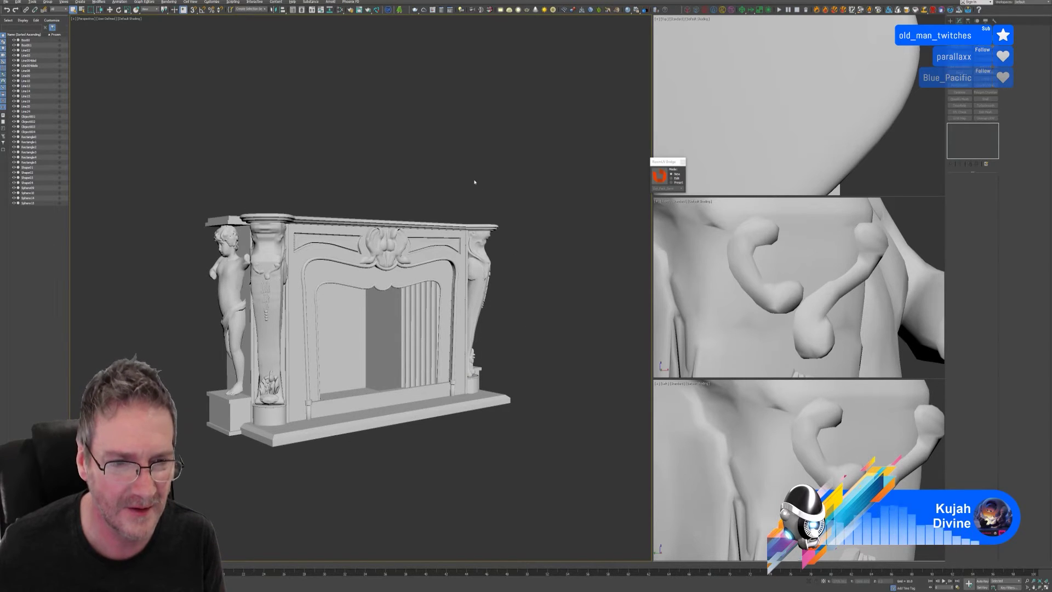
mouse_move(439, 176)
middle_mouse_down("alt")
mouse_move(455, 182)
mouse_move(435, 183)
middle_mouse_up("alt")
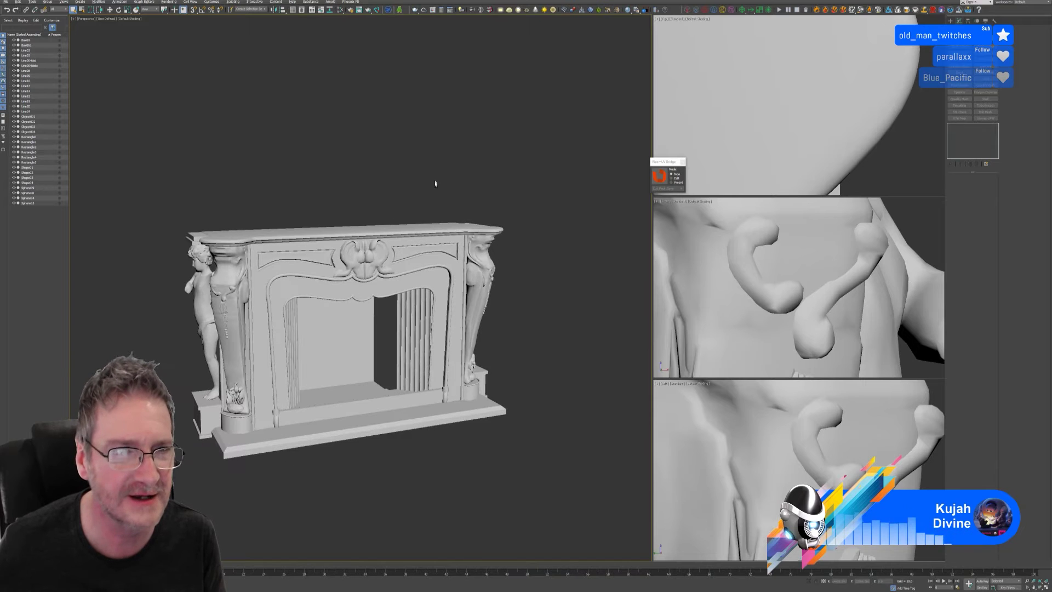
left_click(5, 1)
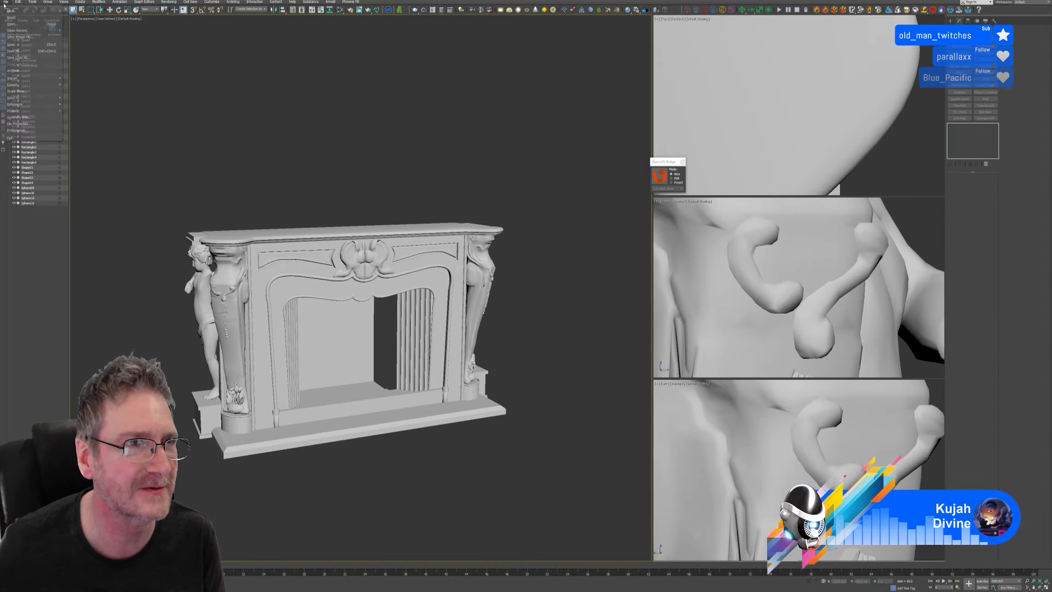
left_click(14, 44)
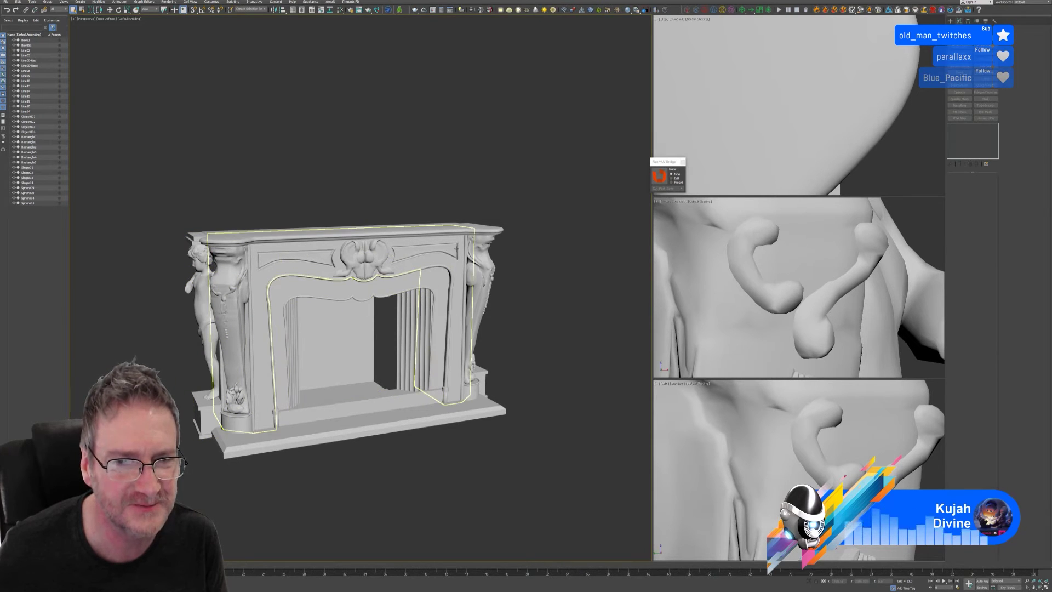
Step: Convert the carved ornament at the centre of the fireplace's front to an Editable Poly and send it to RizomUV
left_click(357, 271)
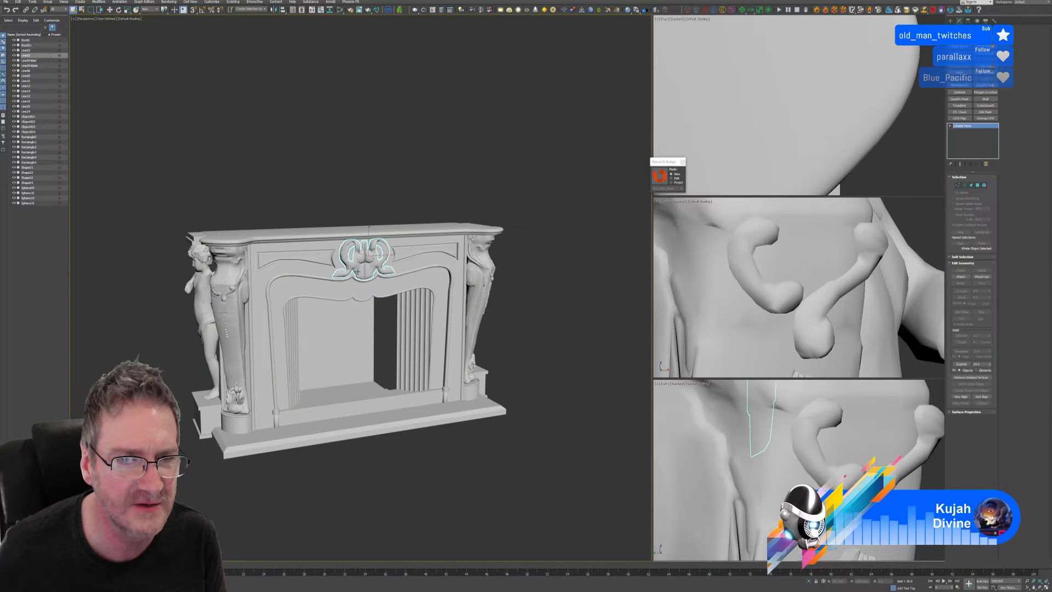
right_click(976, 128)
left_click(991, 168)
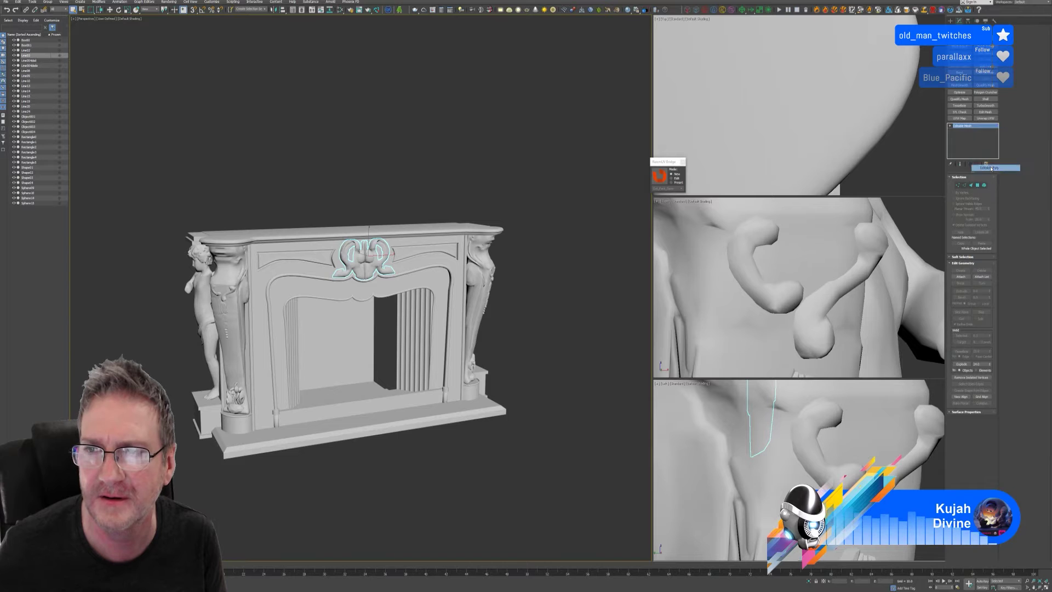
left_click(443, 192)
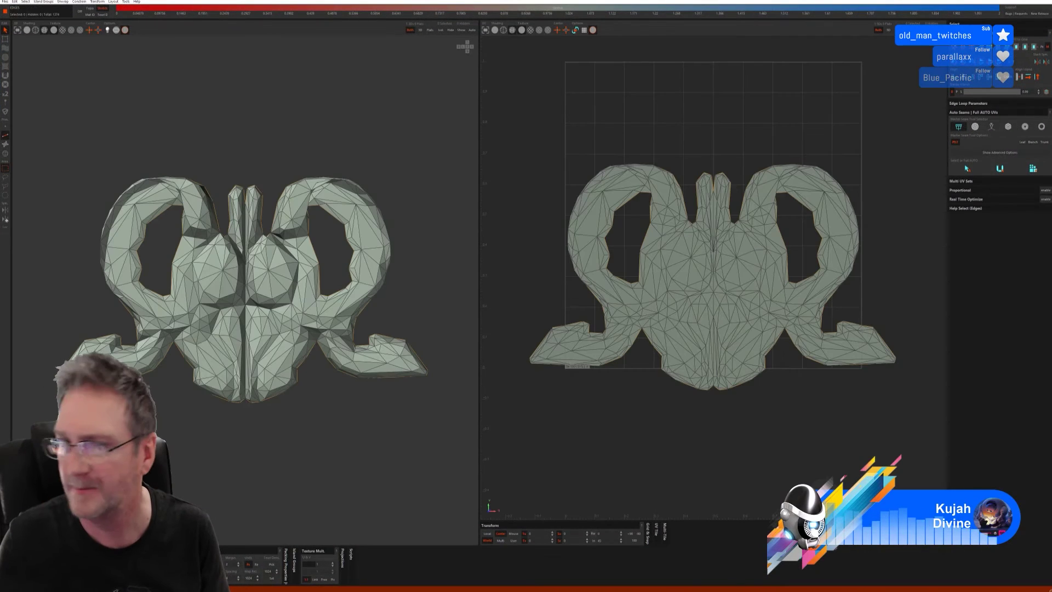
Step: Unwrap and pack the central ornament with automatic seams, and select all of its UVs
left_click(35, 29)
left_click(63, 29)
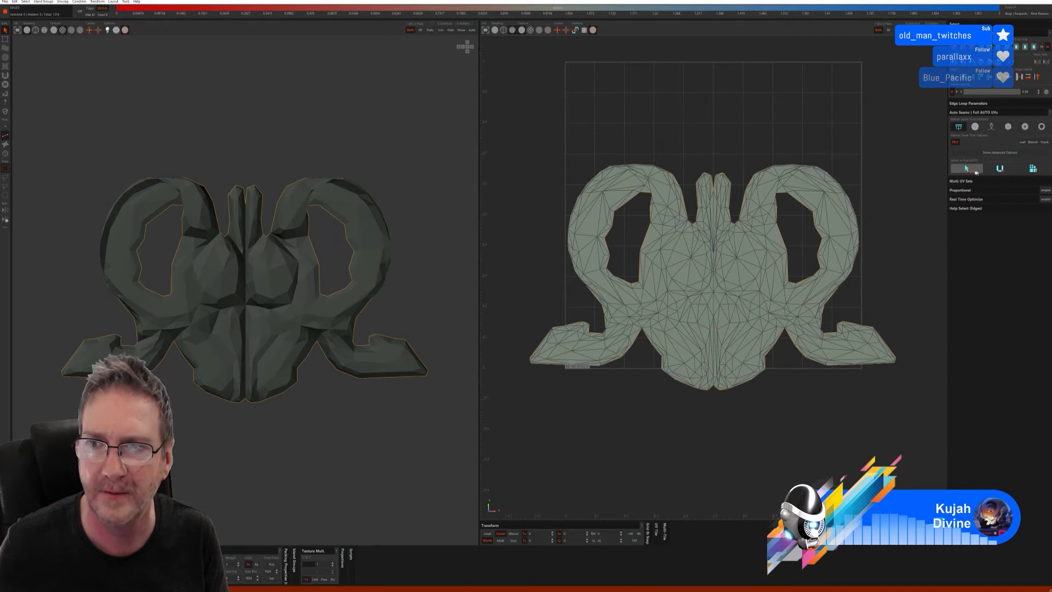
left_click(1033, 169)
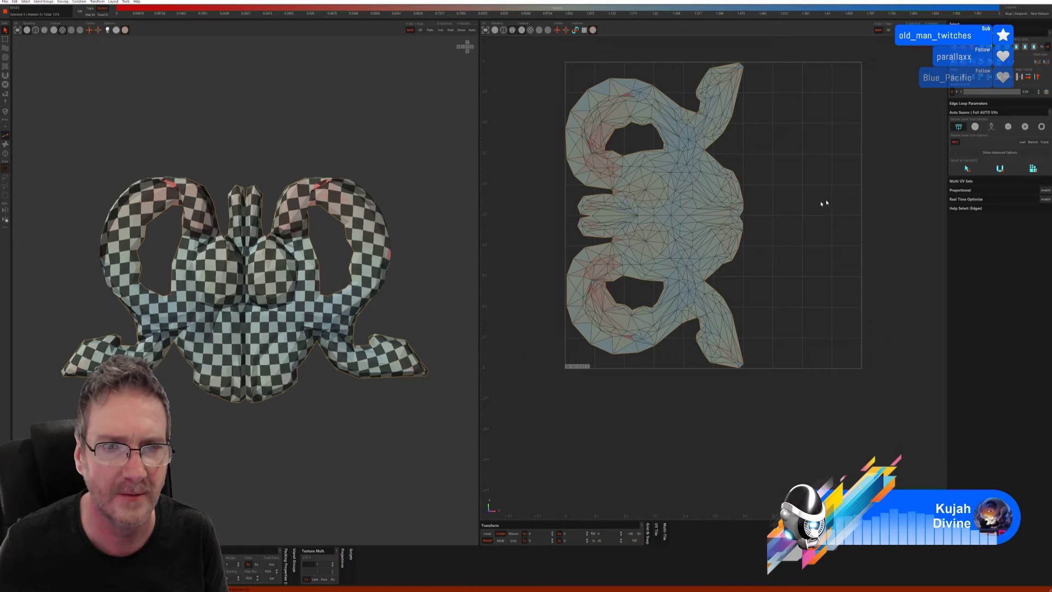
key("ctrl+a")
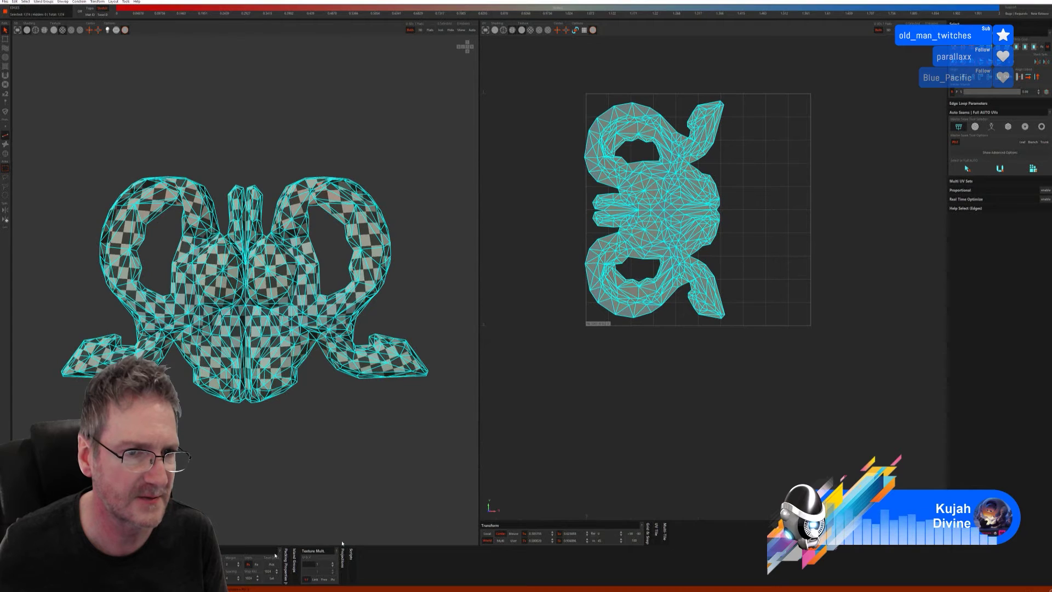
Step: Clear the selection and save the unwrapped front ornament's UVs
left_click(596, 450)
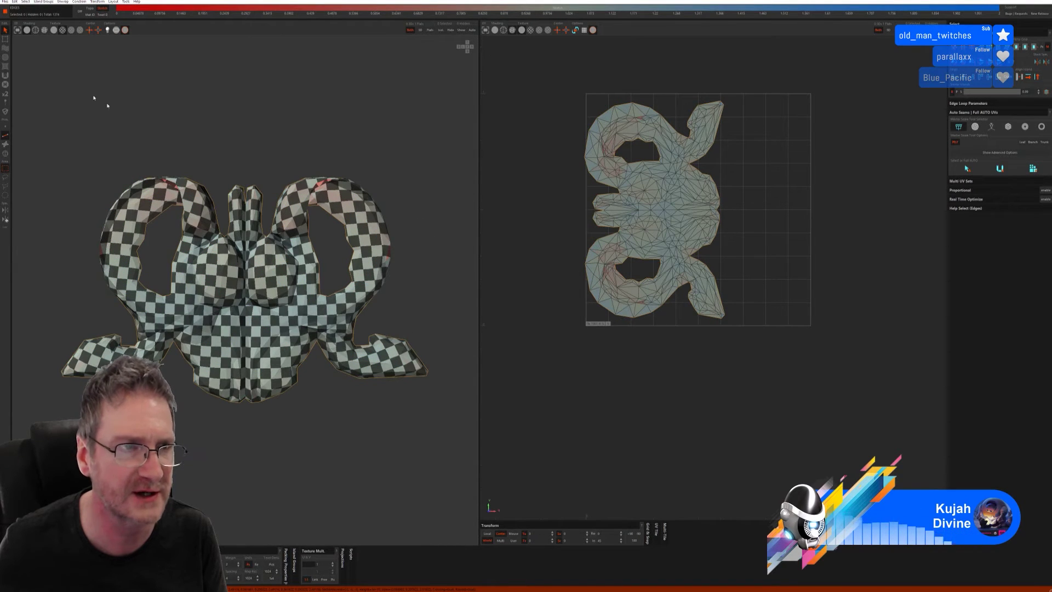
left_click(5, 1)
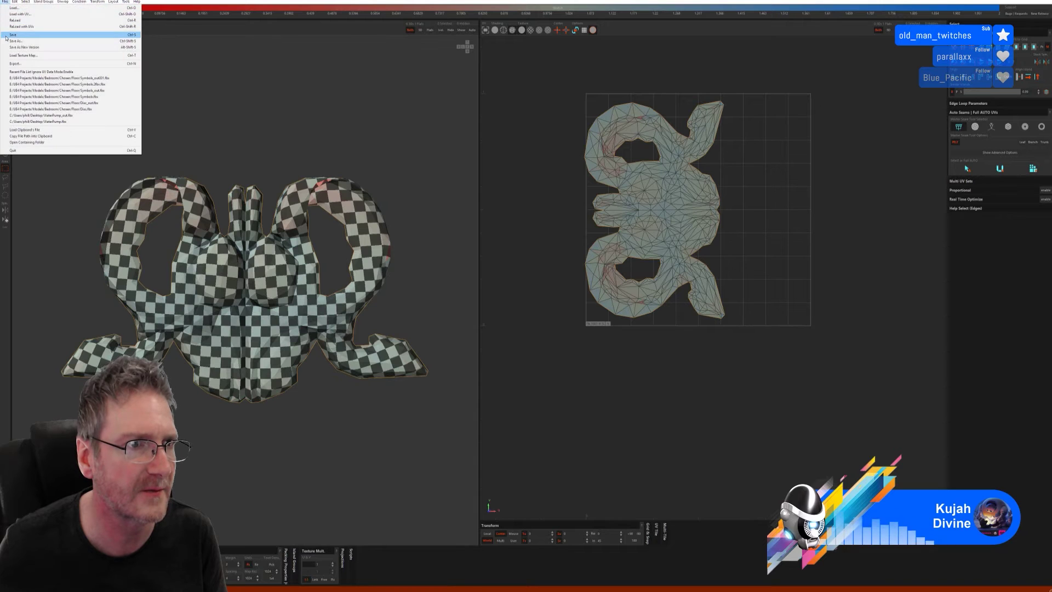
left_click(22, 37)
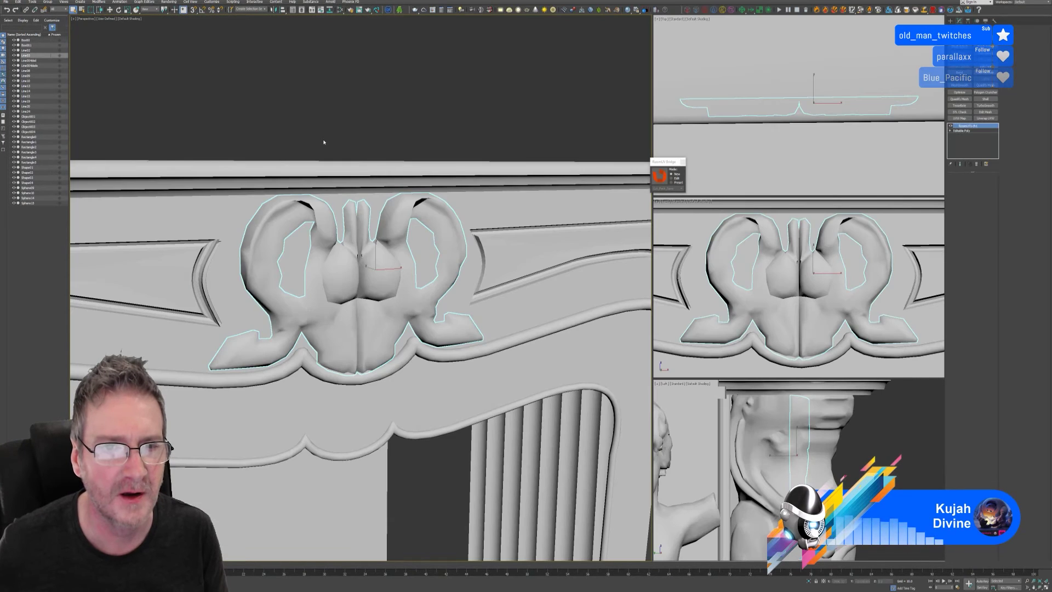
Step: In 3ds Max, select the mantel shelf, side strips, fireplace surround and trim in turn to check their modifier stacks
left_click(596, 323)
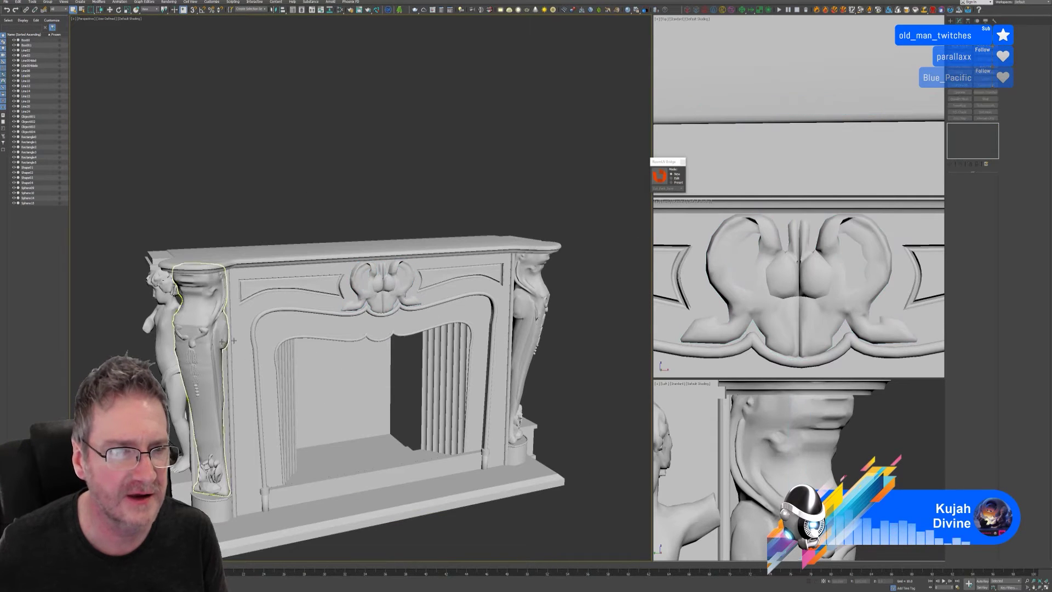
middle_click_drag(596, 323, 271, 305, "alt")
left_click(271, 305)
left_click(270, 306)
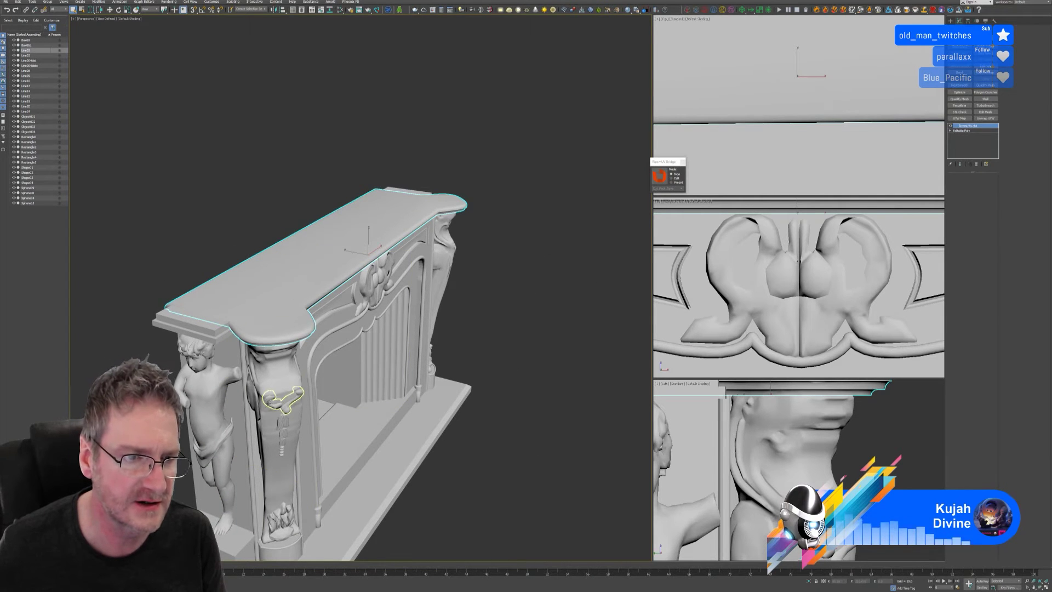
left_click(250, 428)
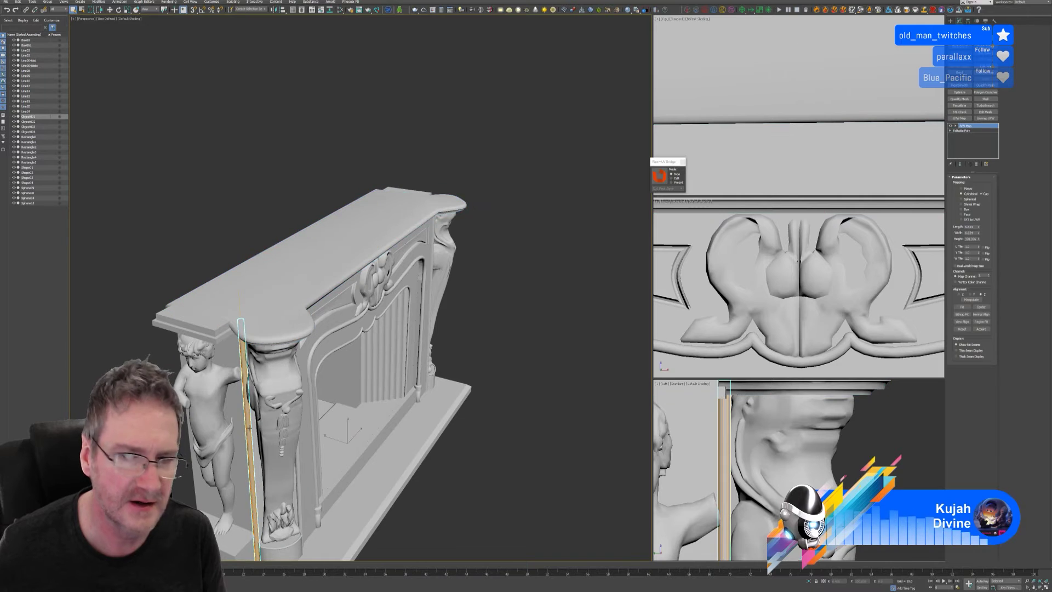
left_click(258, 422)
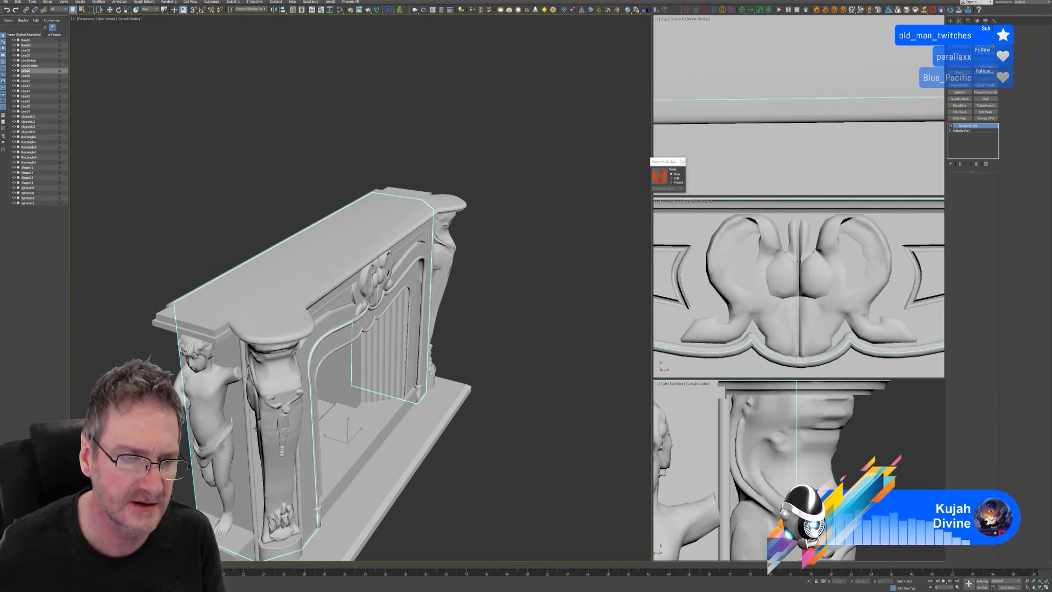
left_click(325, 419)
left_click(323, 381)
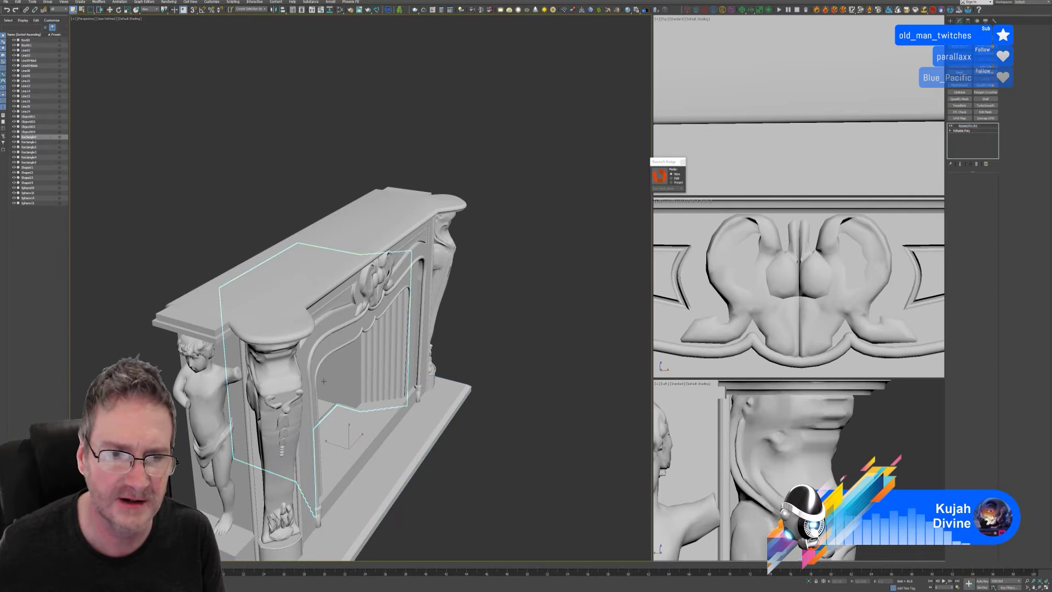
left_click(416, 314)
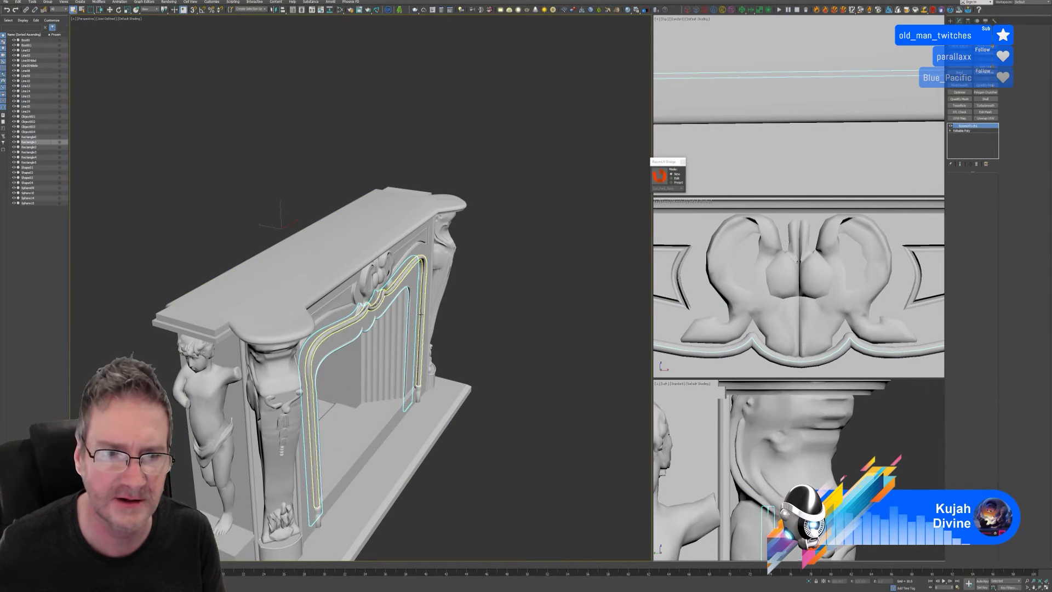
left_click(426, 301)
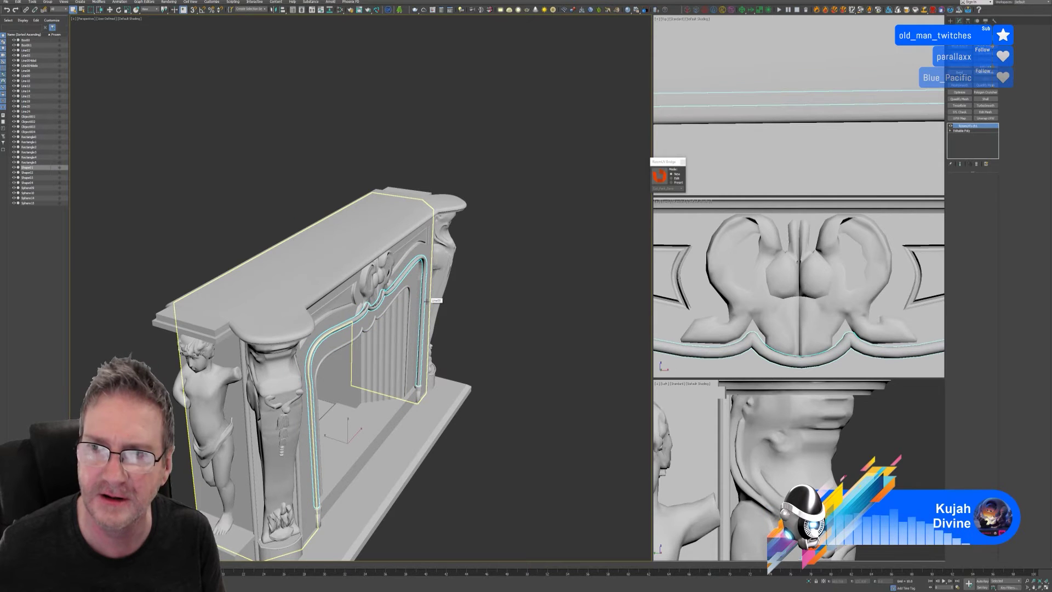
left_click(434, 301)
left_click(437, 285)
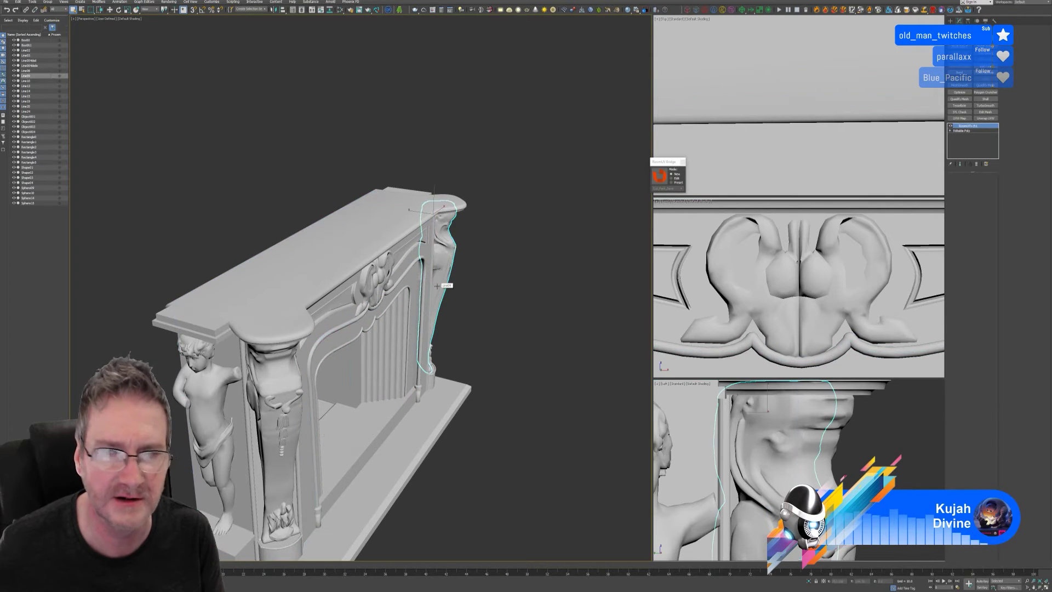
Step: Select the front column and its carved ornaments one by one to check whether each is already unwrapped
left_click(279, 355)
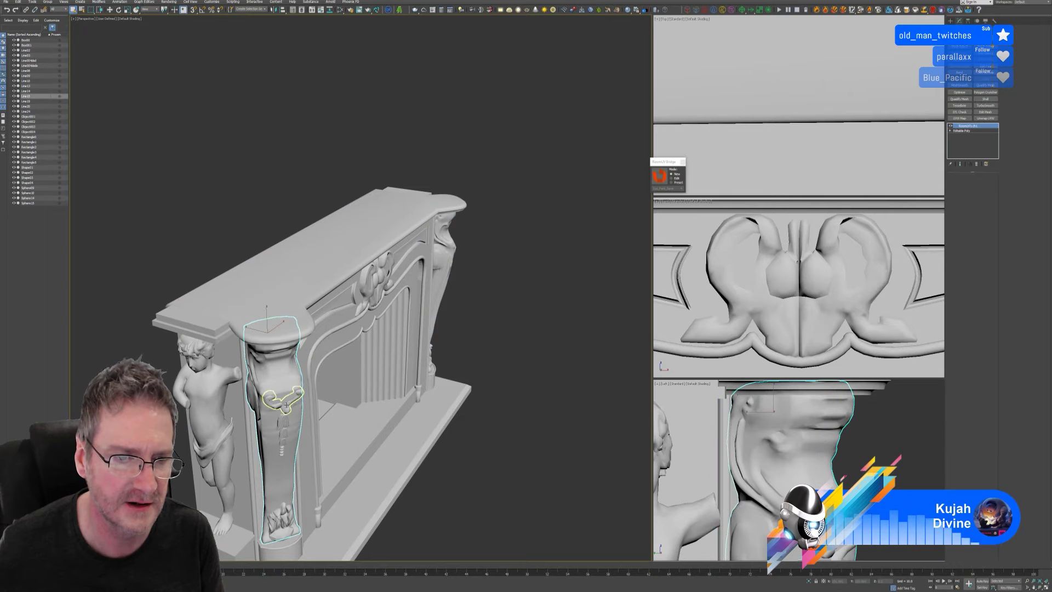
left_click(284, 398)
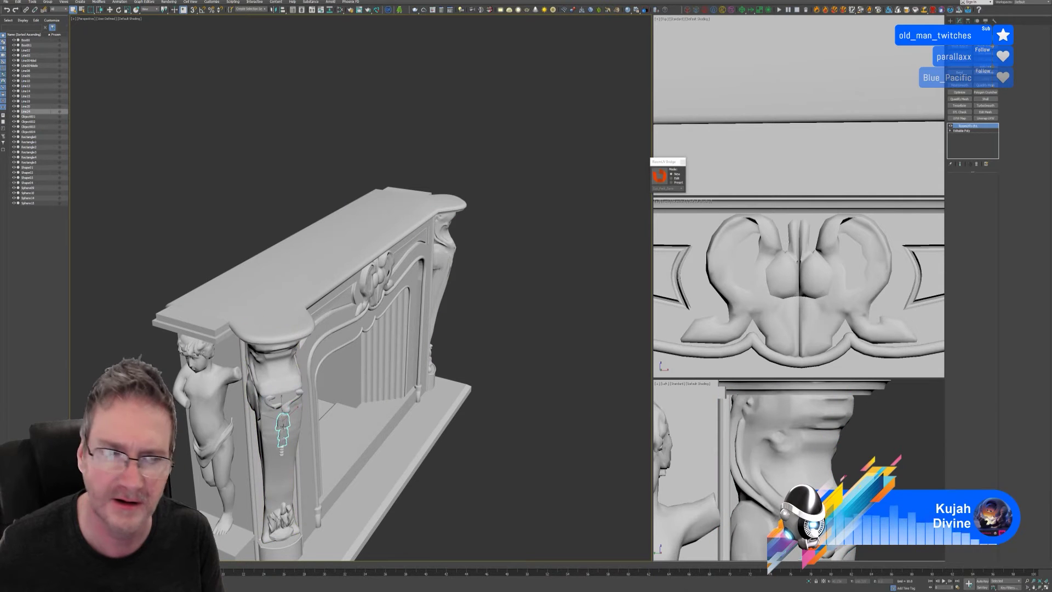
left_click(281, 451)
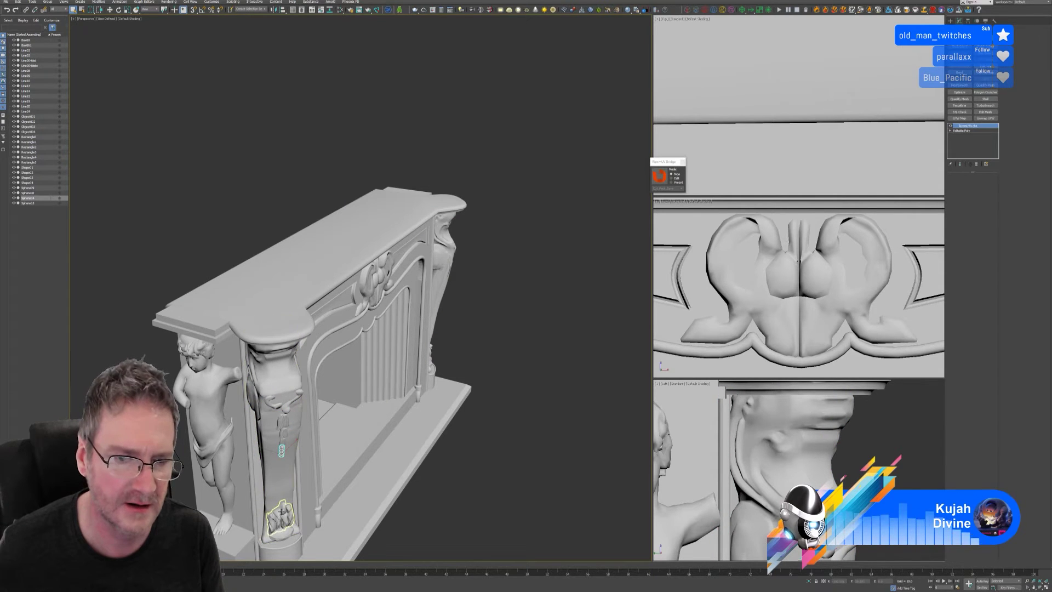
left_click(280, 514)
left_click(286, 532)
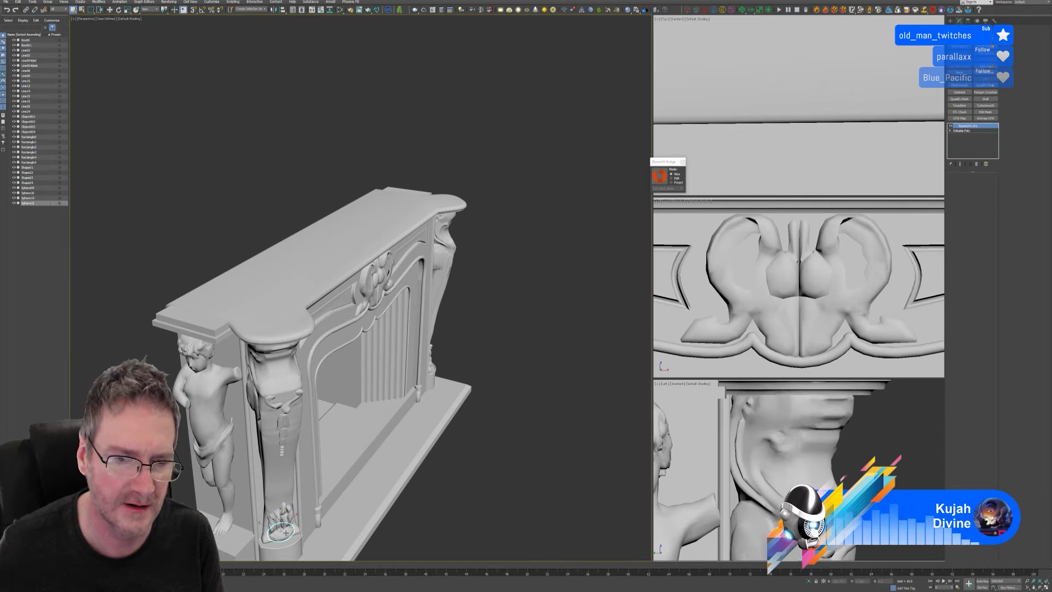
left_click(273, 545)
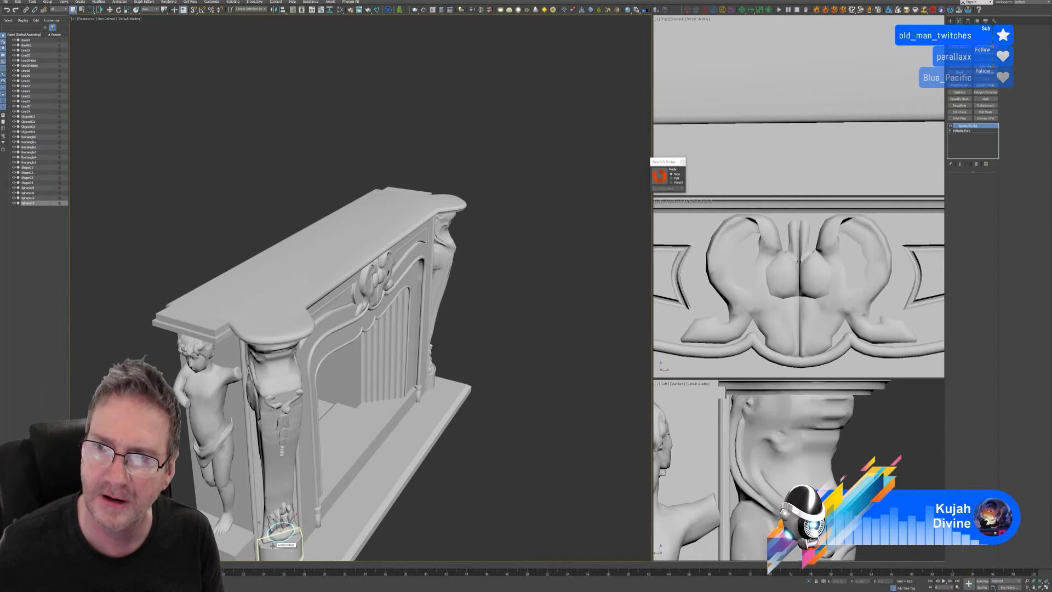
Step: Isolate the cherub statue and convert it to an Editable Poly
left_click(197, 416)
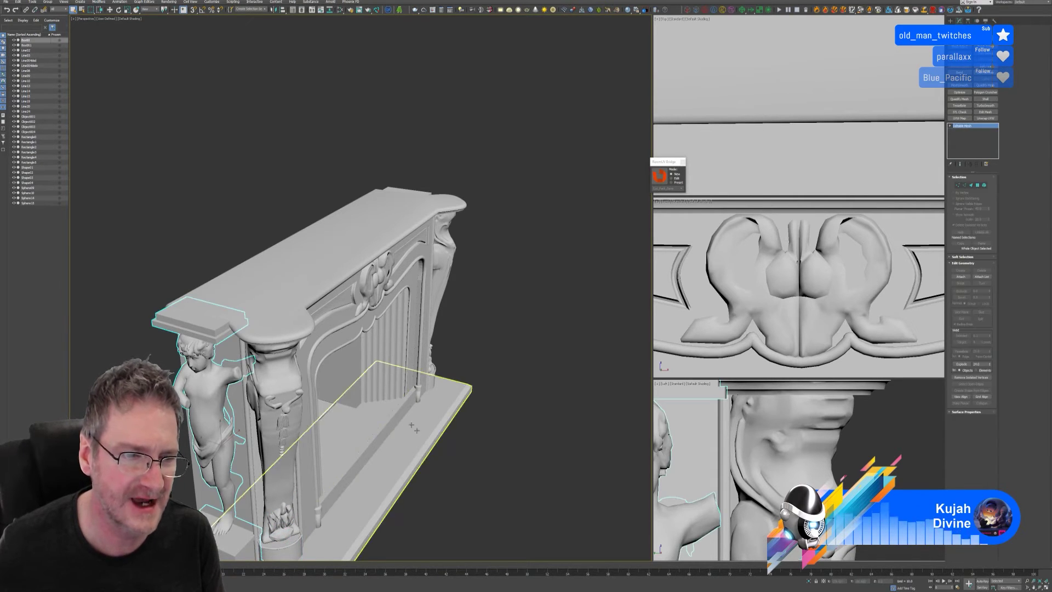
left_click(808, 581)
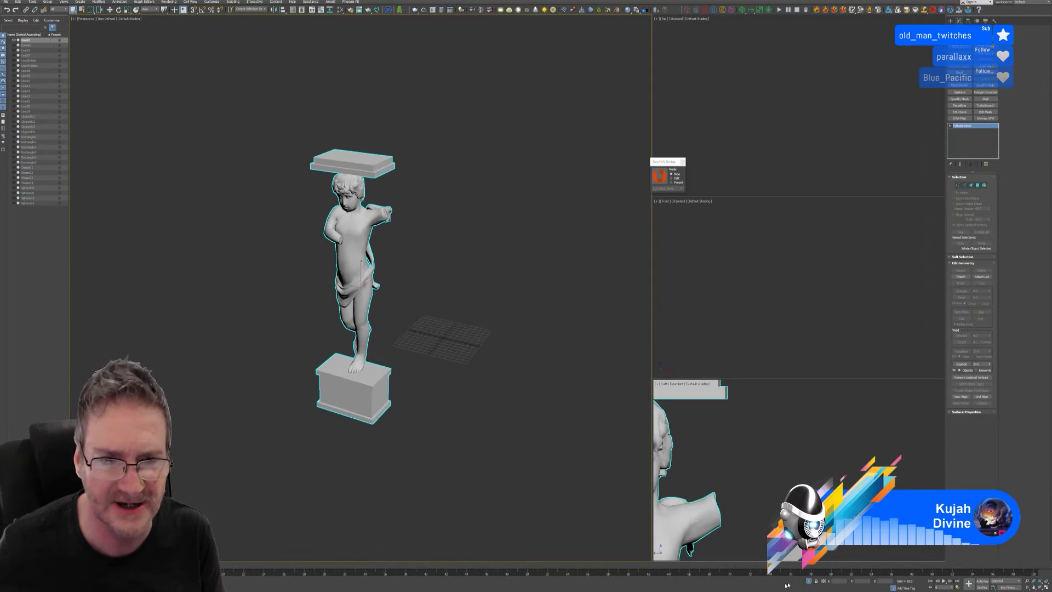
middle_click_drag(431, 300, 413, 293, "alt")
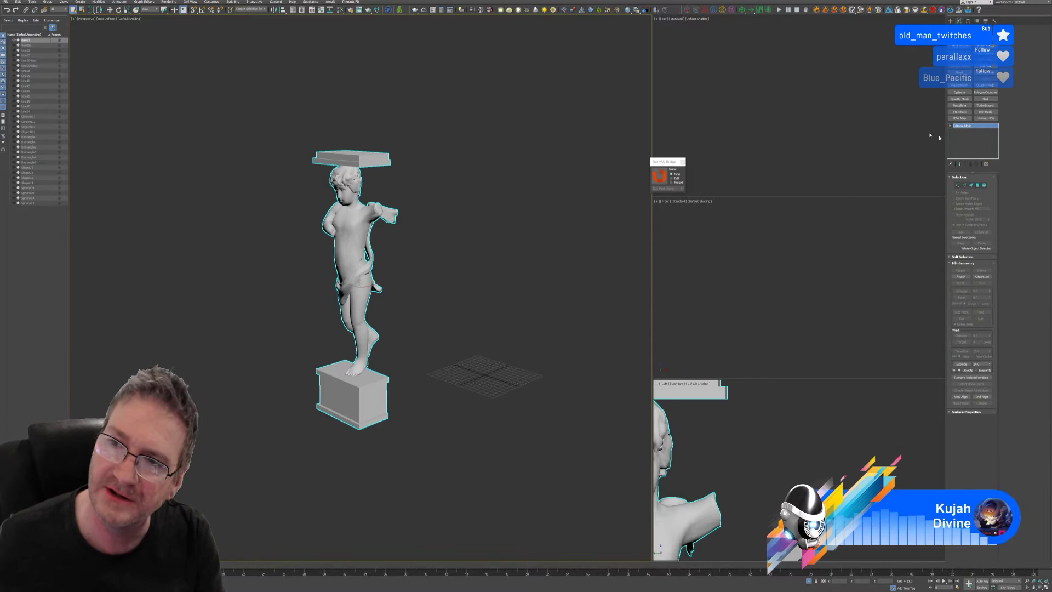
right_click(973, 129)
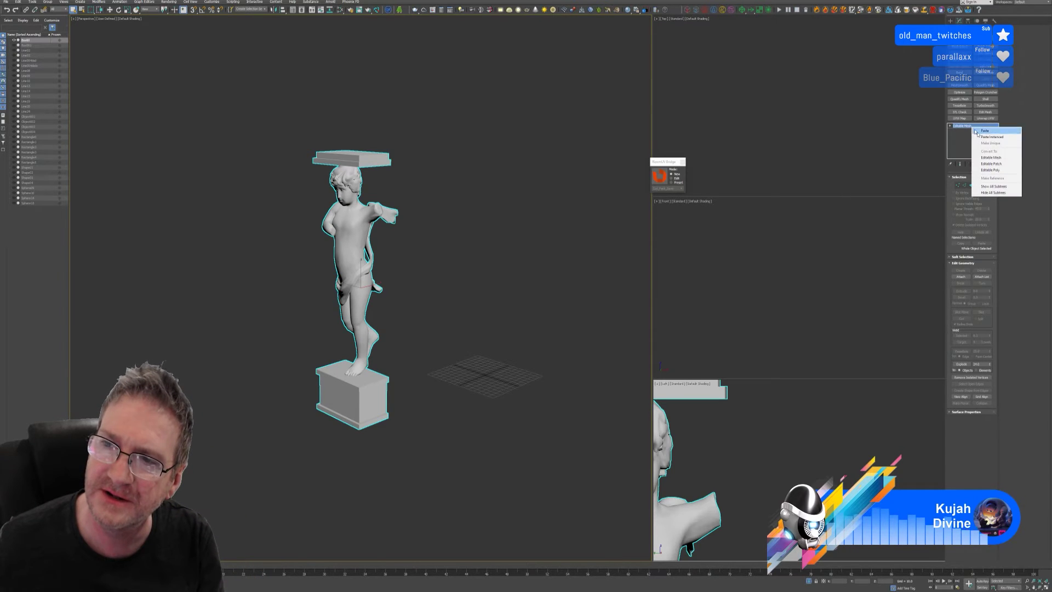
left_click(994, 169)
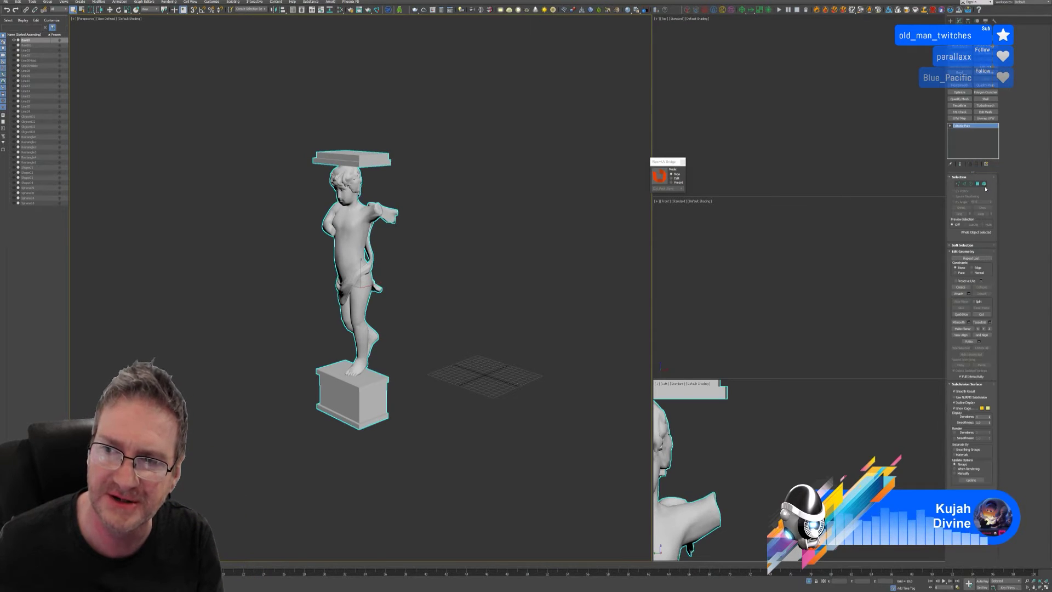
Step: Select the statue's base, top slab, body and hair as elements to examine how the mesh is divided
left_click(984, 184)
left_click(461, 345)
left_click(363, 400)
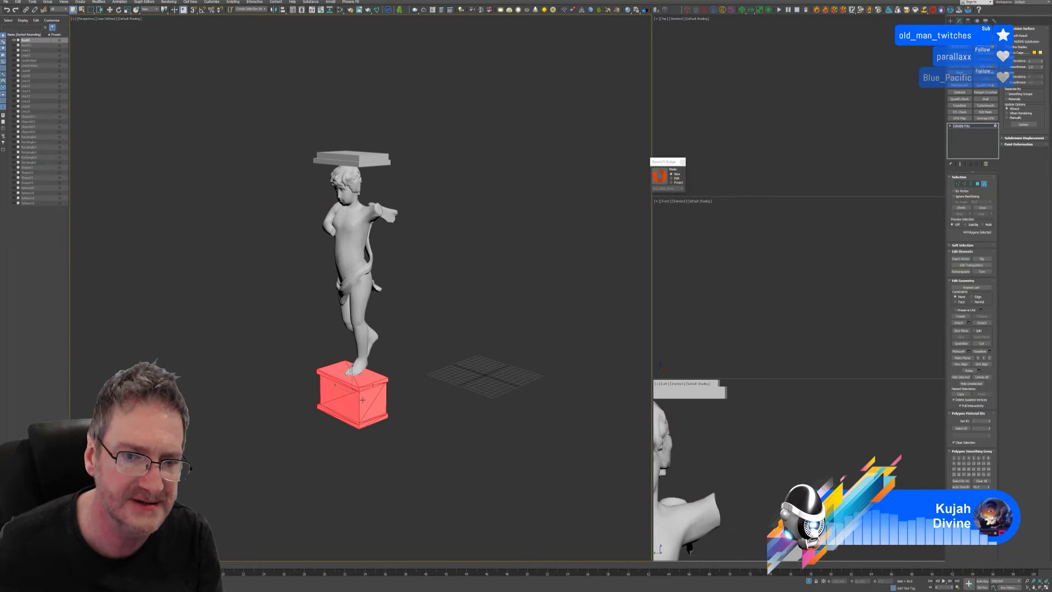
left_click(365, 164)
left_click(358, 218)
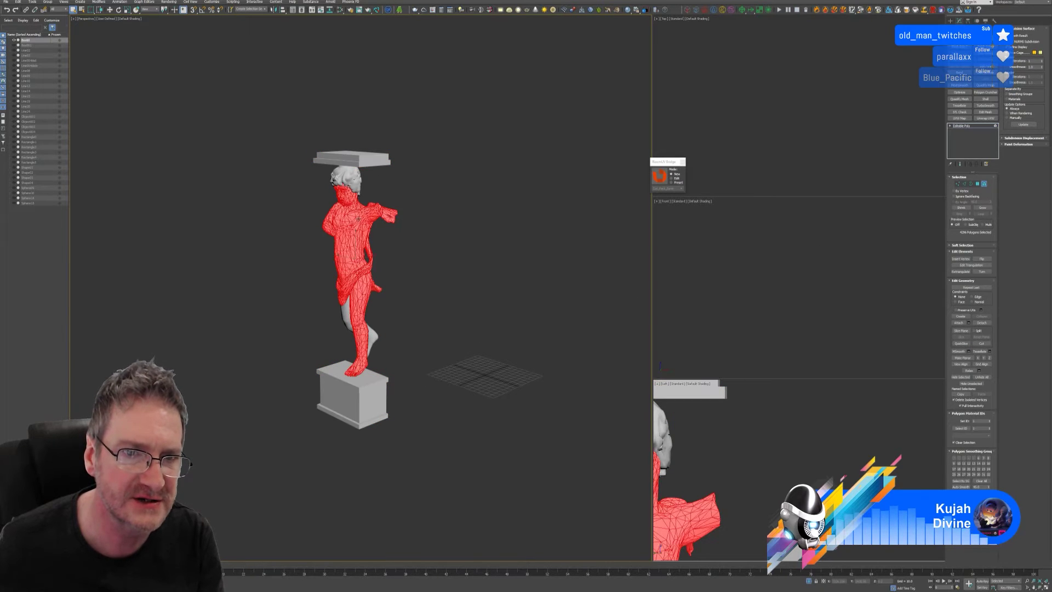
left_click(345, 180)
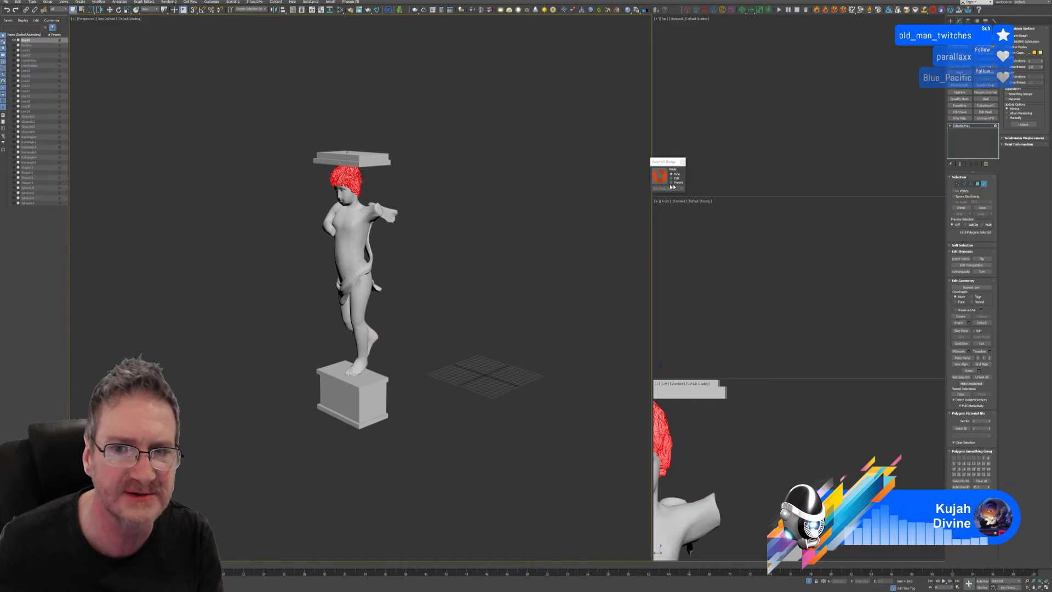
left_click(984, 185)
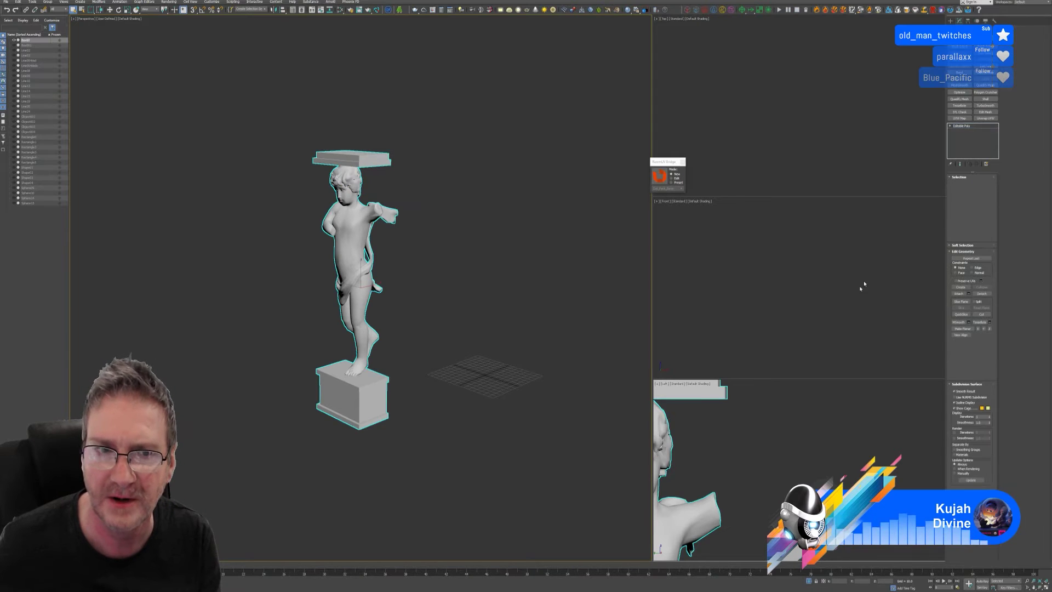
Step: End the isolation and send the cherub statue to RizomUV for unwrapping
left_click(810, 582)
middle_click_drag(437, 371, 427, 333, "alt")
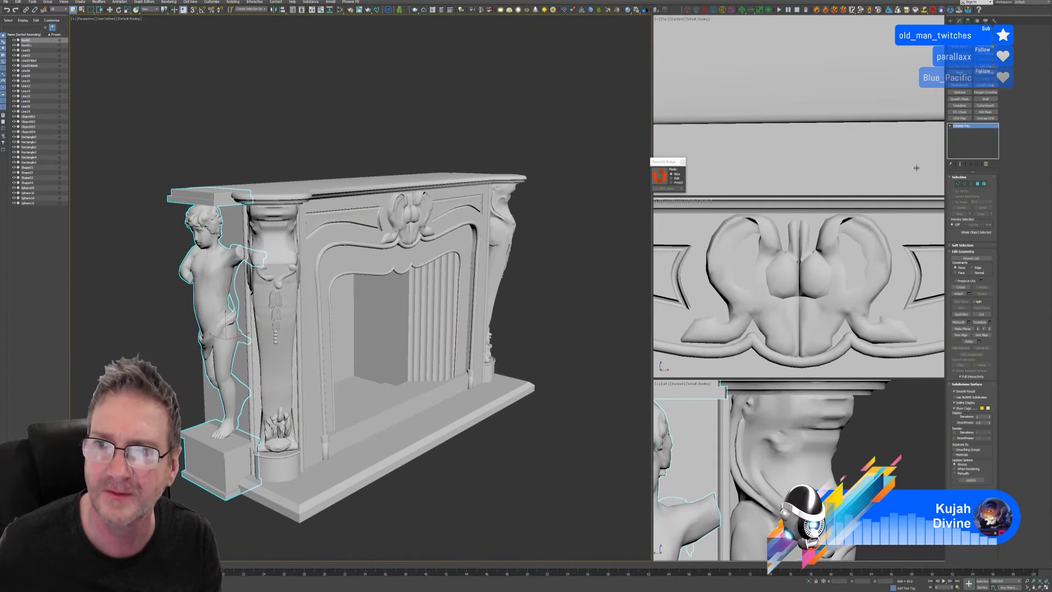
left_click(658, 174)
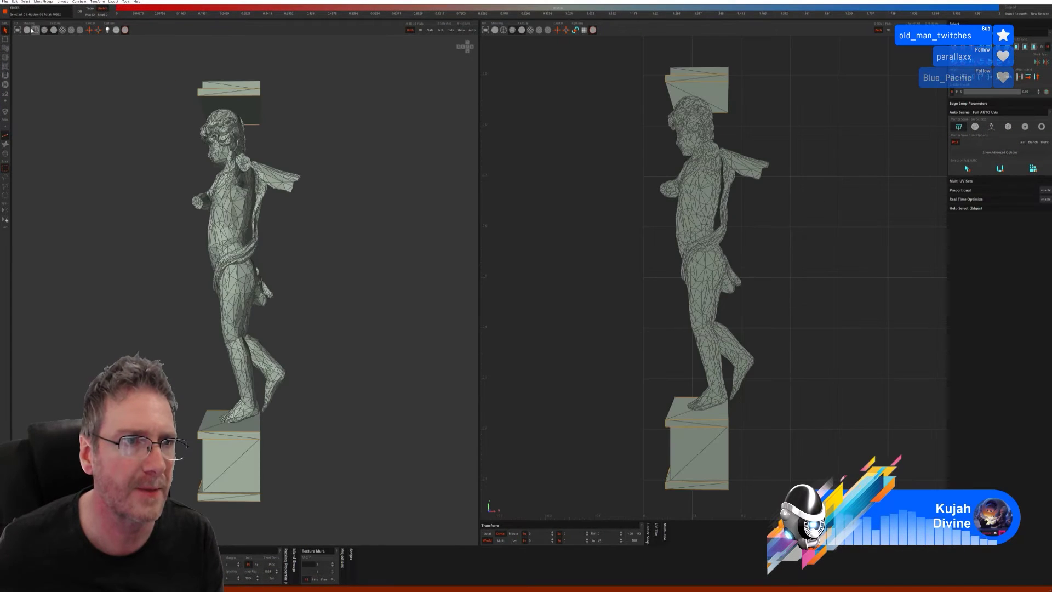
Step: Display the statue as a shaded, checker-textured surface without wireframe in the 3D view
left_click(27, 30)
left_click(63, 30)
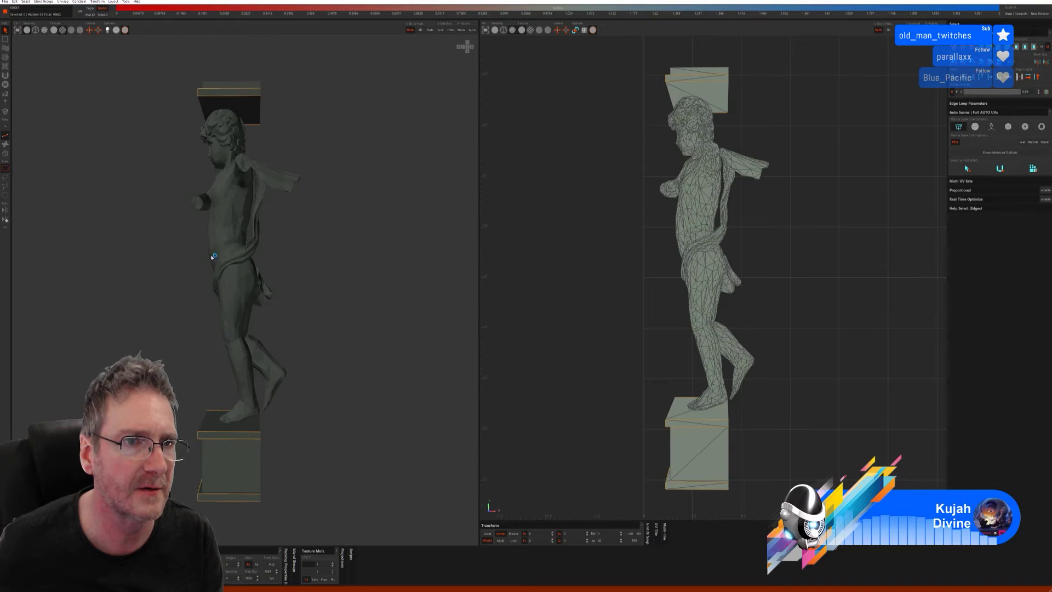
left_click_drag(212, 257, 187, 213, "alt")
Step: Select the slab above the cherub's head as an island and isolate it
left_click(5, 153)
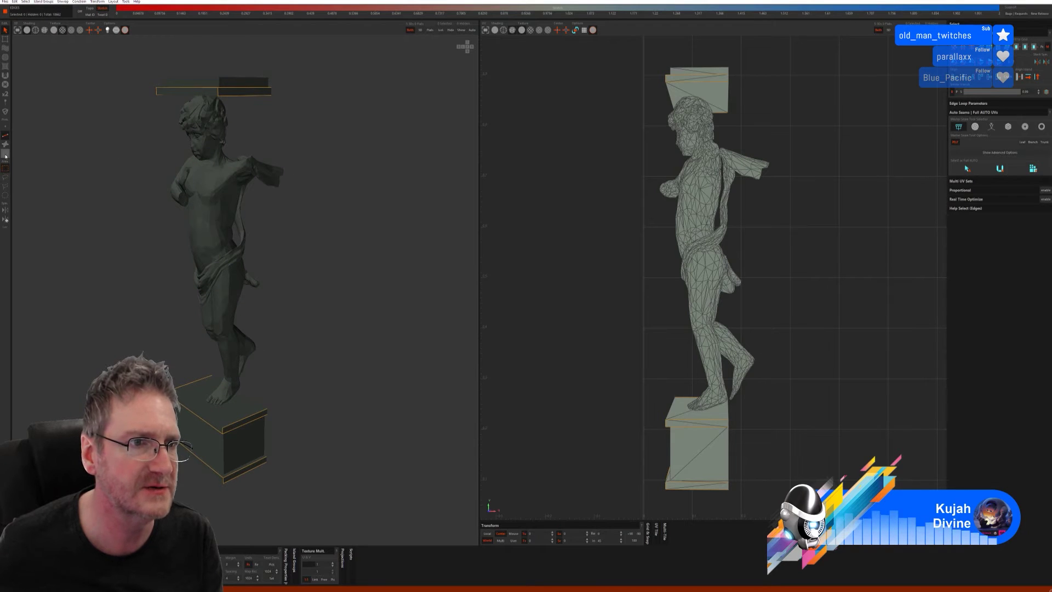
left_click(228, 86)
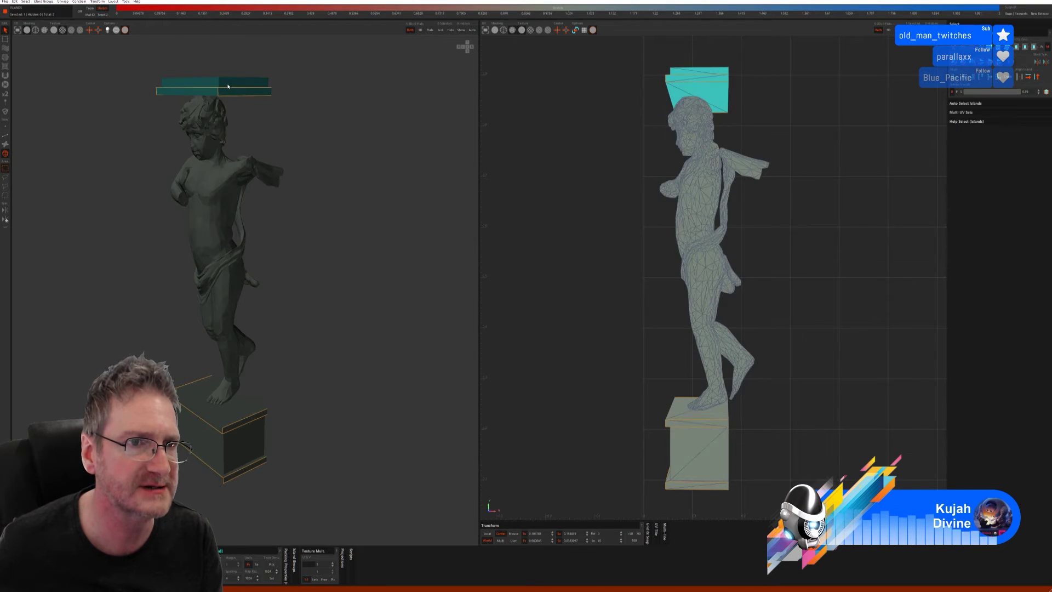
left_click(441, 31)
left_click_drag(236, 281, 284, 402, "alt")
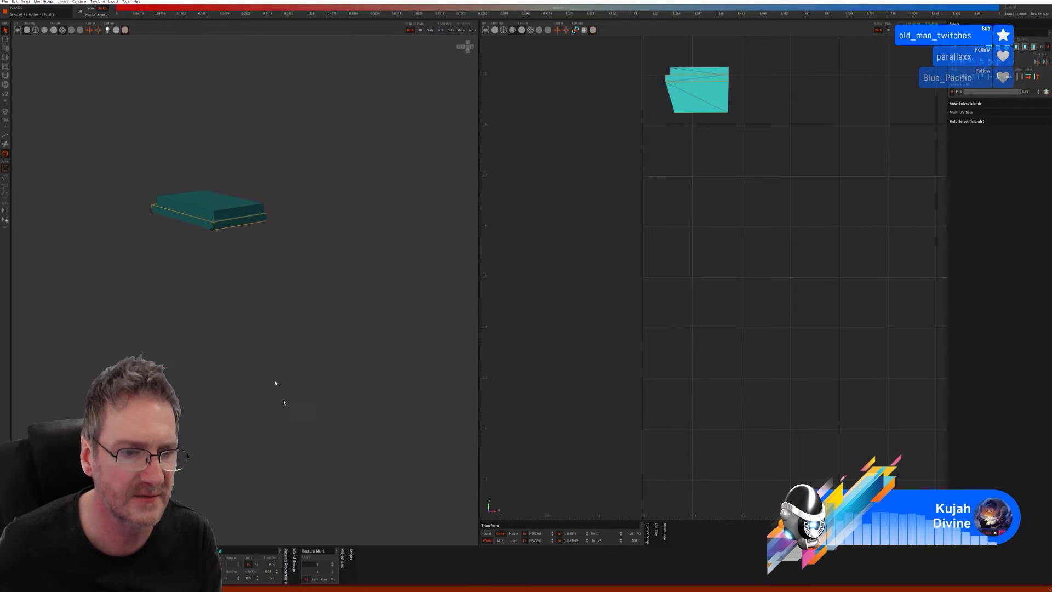
Step: Cut, unfold and pack the isolated slab with automatic seams, and show the rest of the statue again
left_click(5, 135)
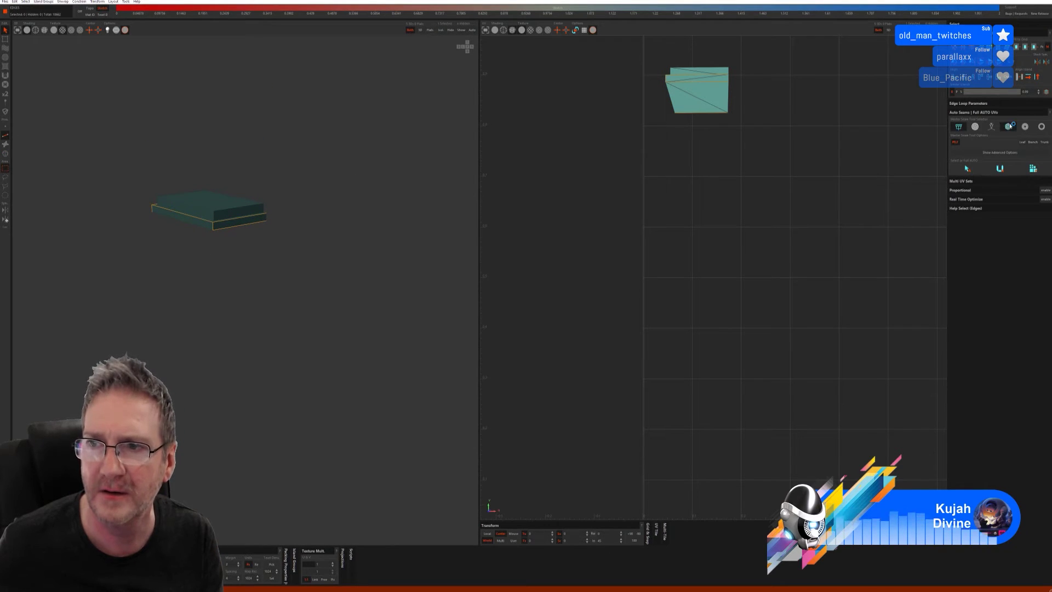
left_click(1009, 126)
left_click(1003, 183)
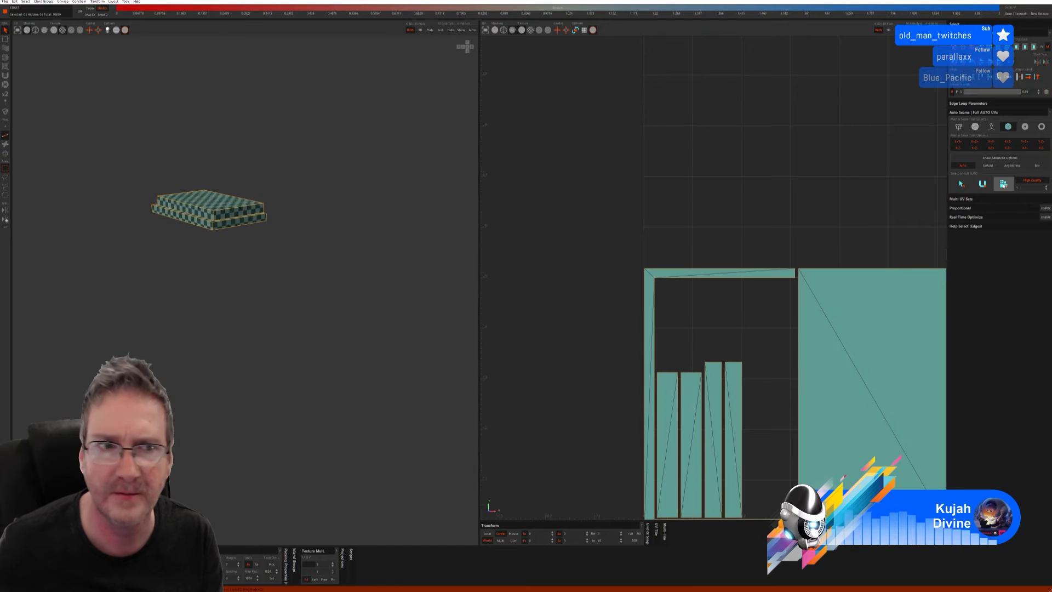
middle_click_drag(118, 225, 189, 211)
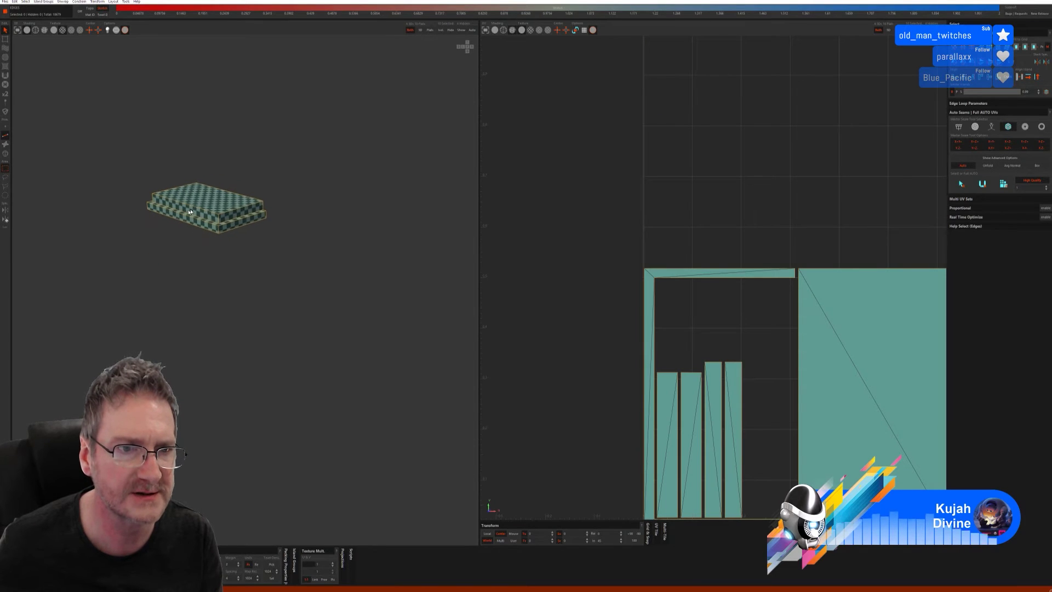
left_click(461, 29)
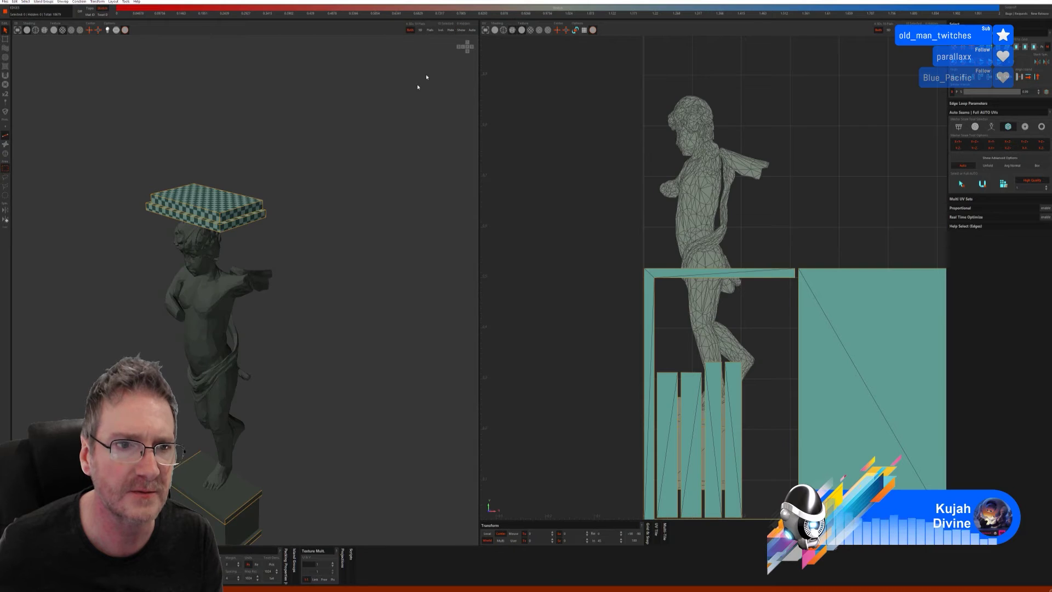
Step: Select the pedestal under the cherub's feet as an island and isolate it
key("f")
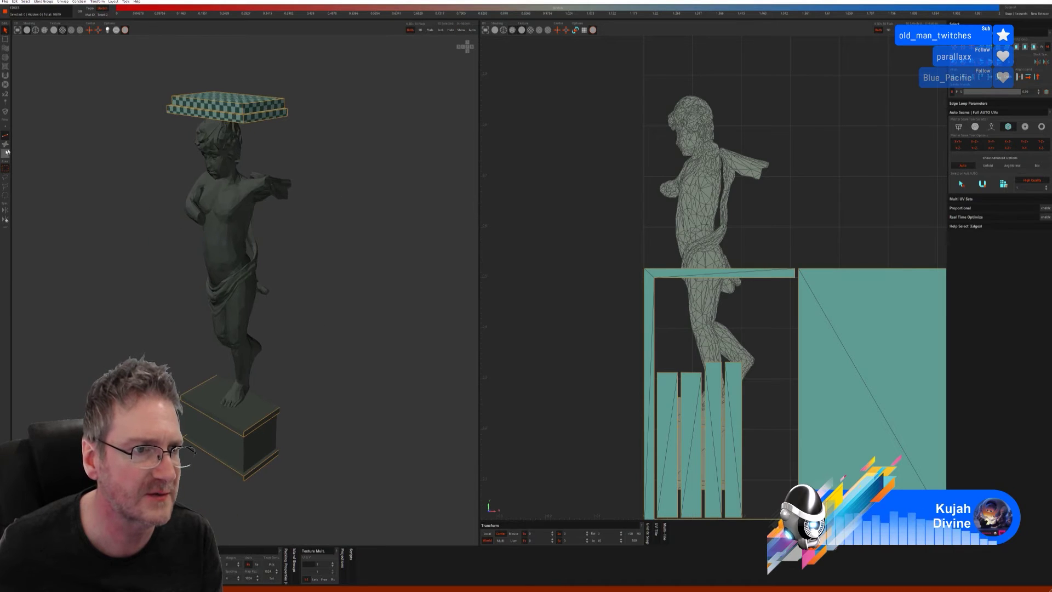
left_click(6, 153)
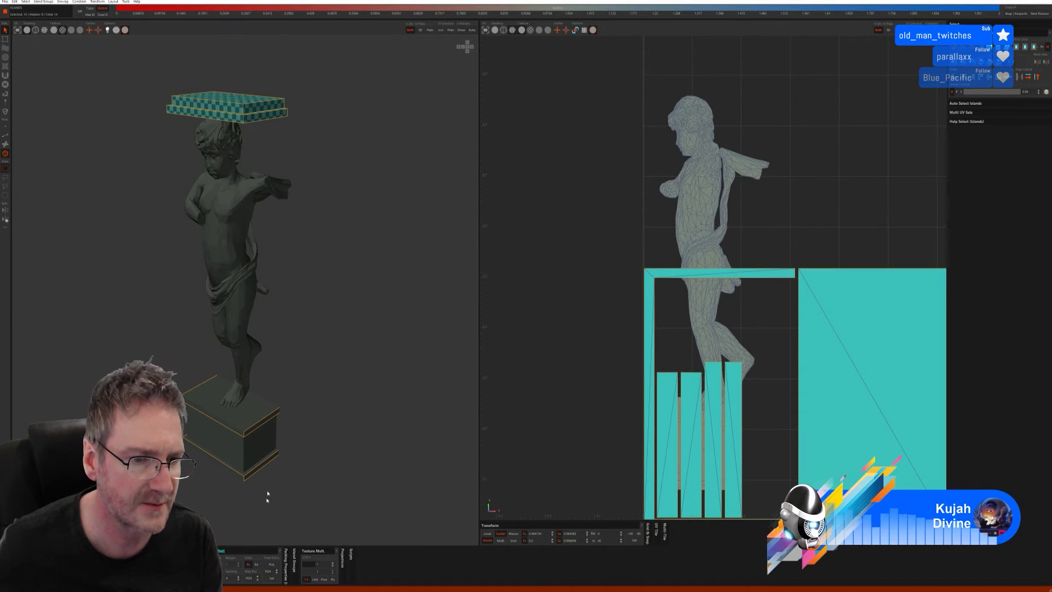
left_click(246, 477)
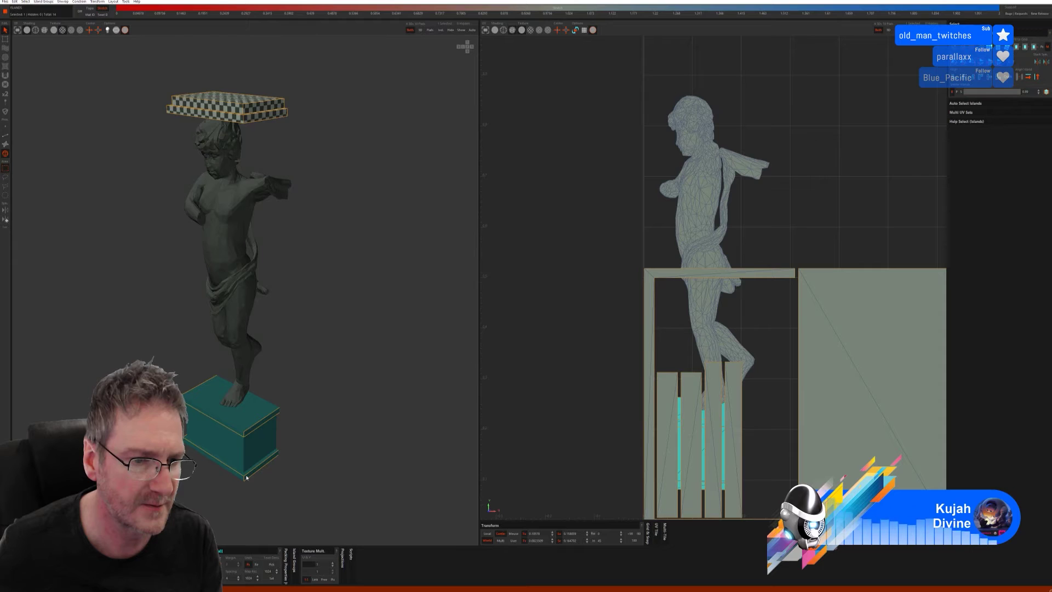
left_click(441, 30)
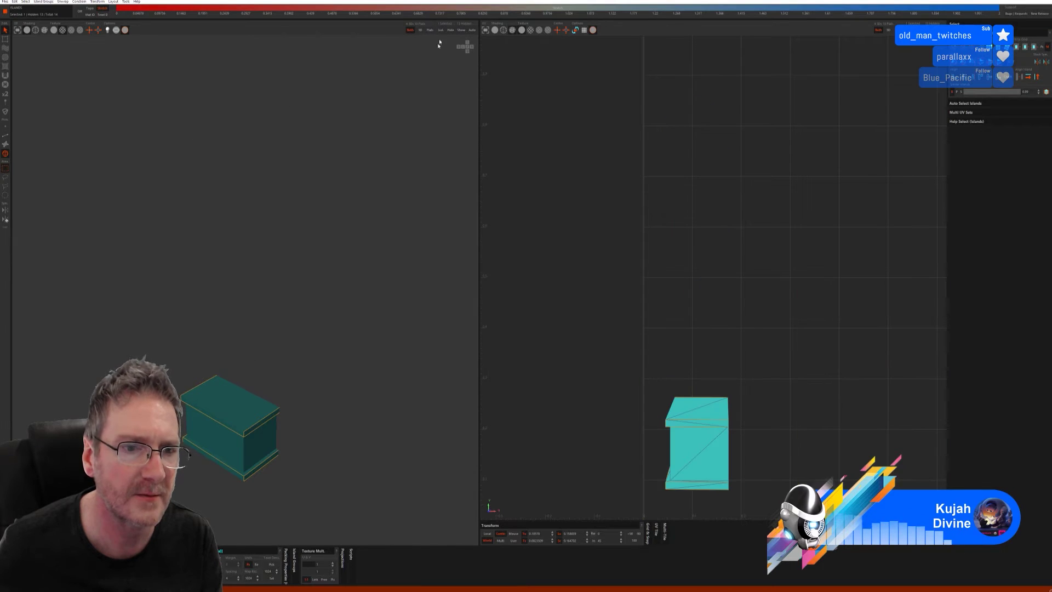
Step: Cut, unfold and pack the isolated pedestal with automatic seams, and show the rest of the statue again
left_click(6, 134)
left_click(969, 187)
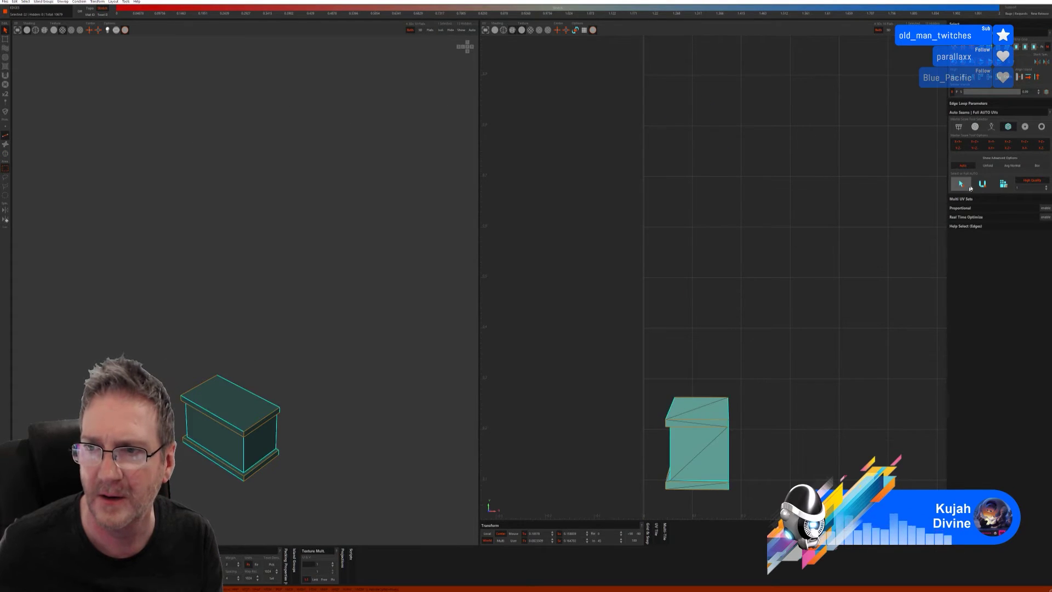
left_click(982, 183)
left_click(1004, 184)
left_click_drag(333, 404, 290, 337, "alt")
key("f")
left_click(461, 29)
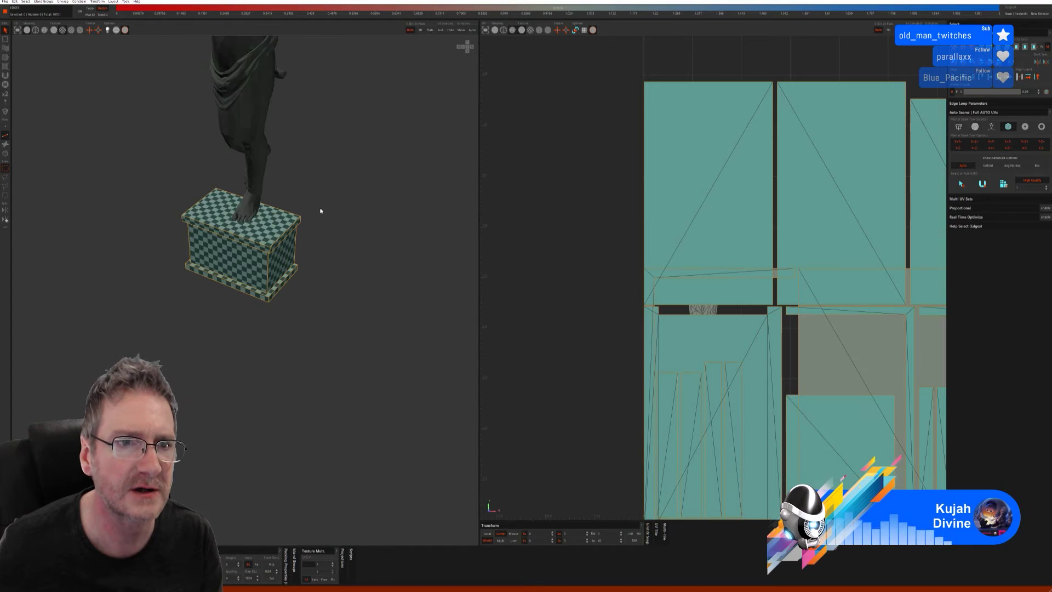
Step: Select the cherub's hair as an island, isolate it and switch to edge selection
left_click_drag(323, 203, 308, 265, "alt")
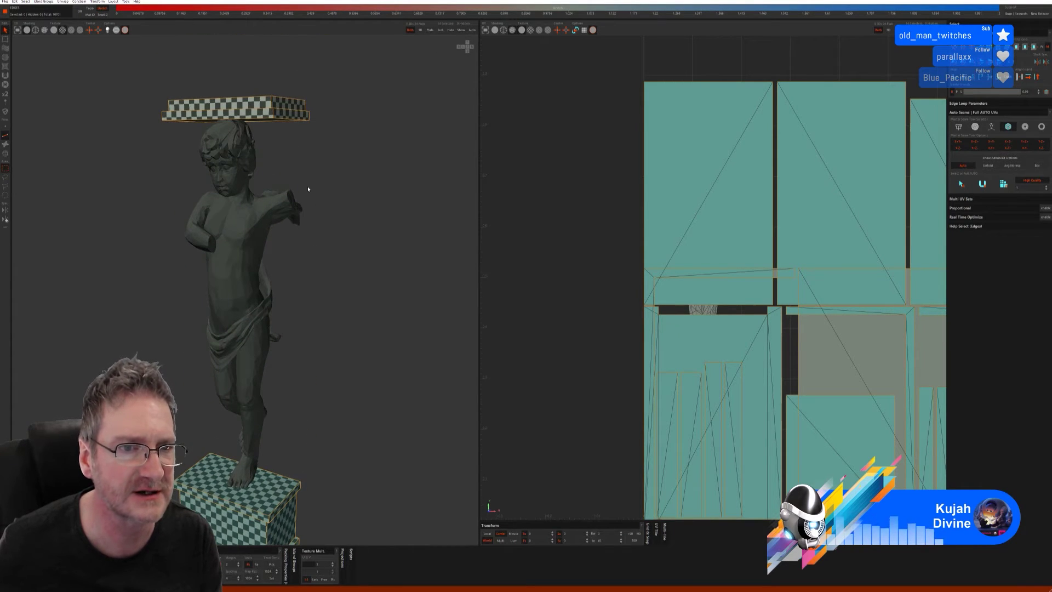
key("F4")
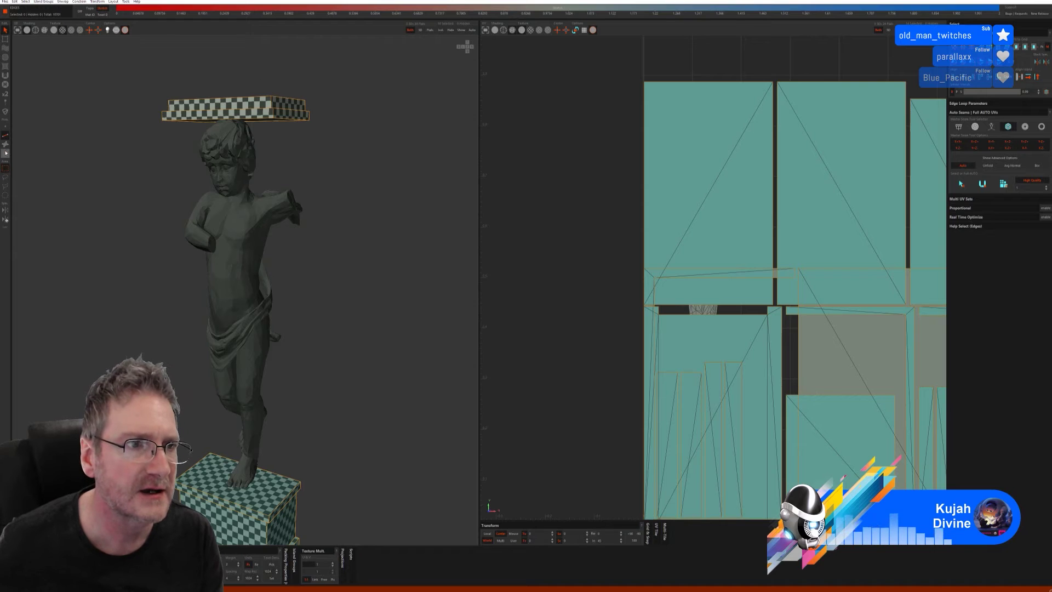
left_click(224, 141)
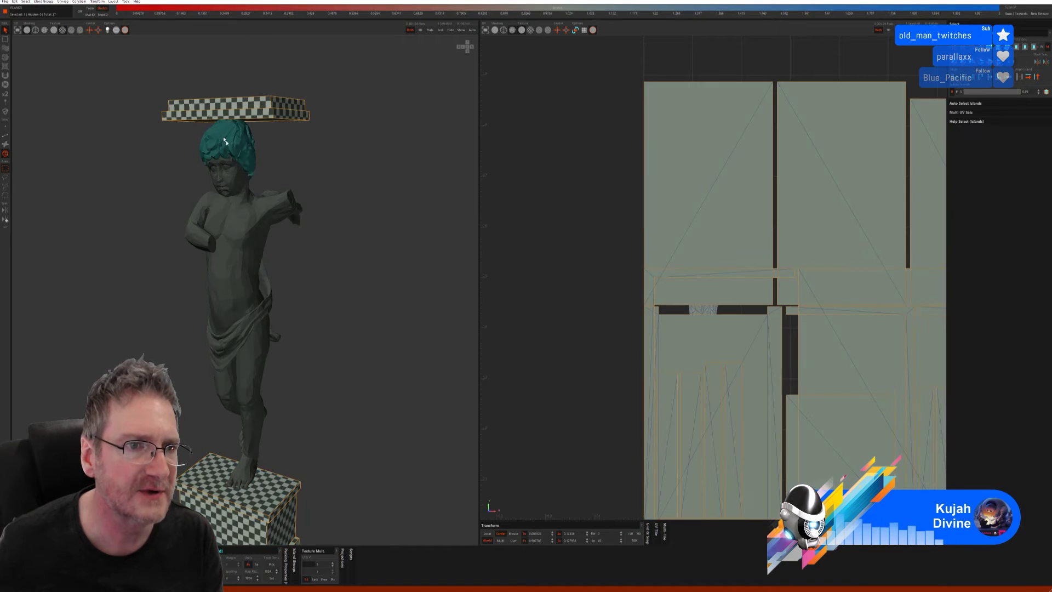
left_click(441, 30)
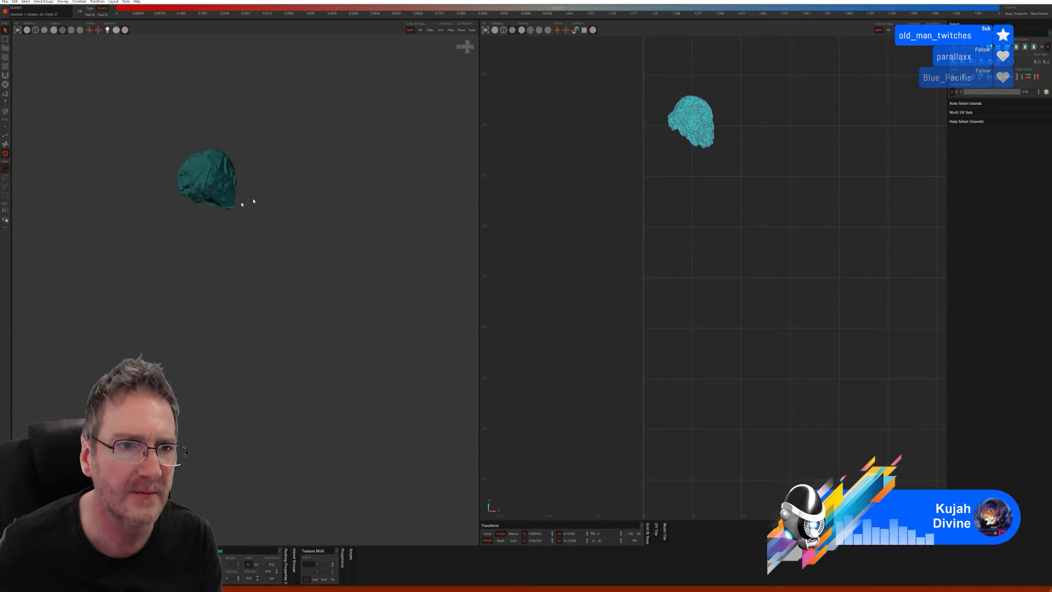
left_click(6, 136)
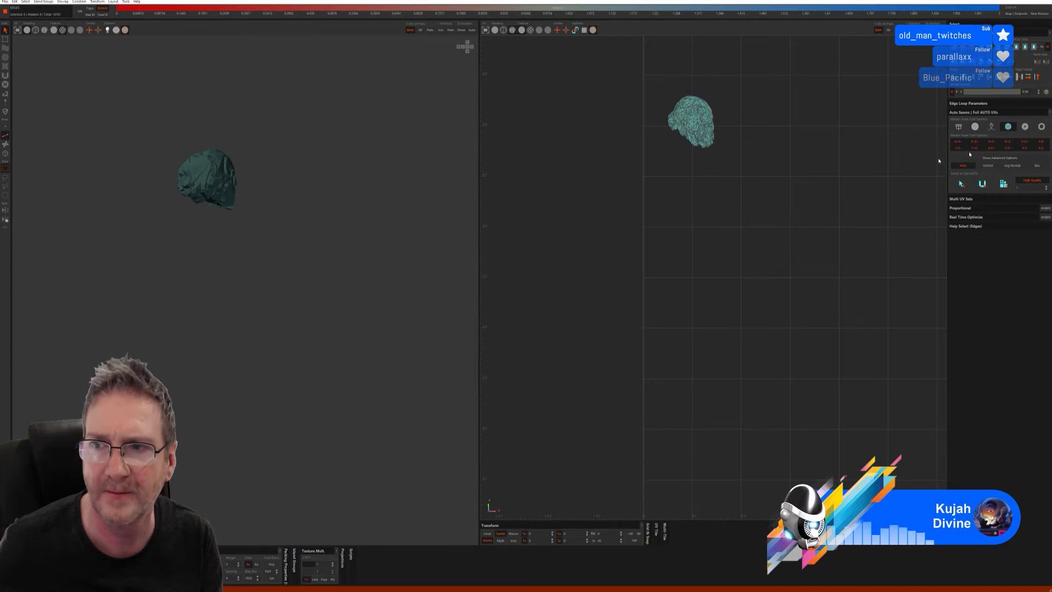
Step: Try selecting seam edges on the hair with the second auto-seams method, and undo the selection
left_click(976, 127)
left_click(967, 177)
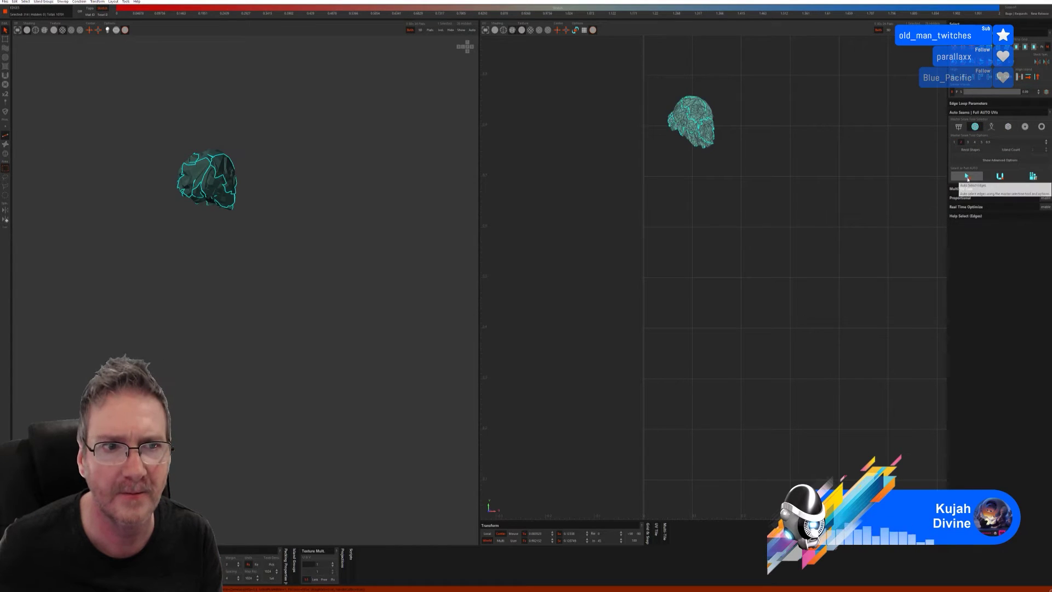
key("ctrl+z")
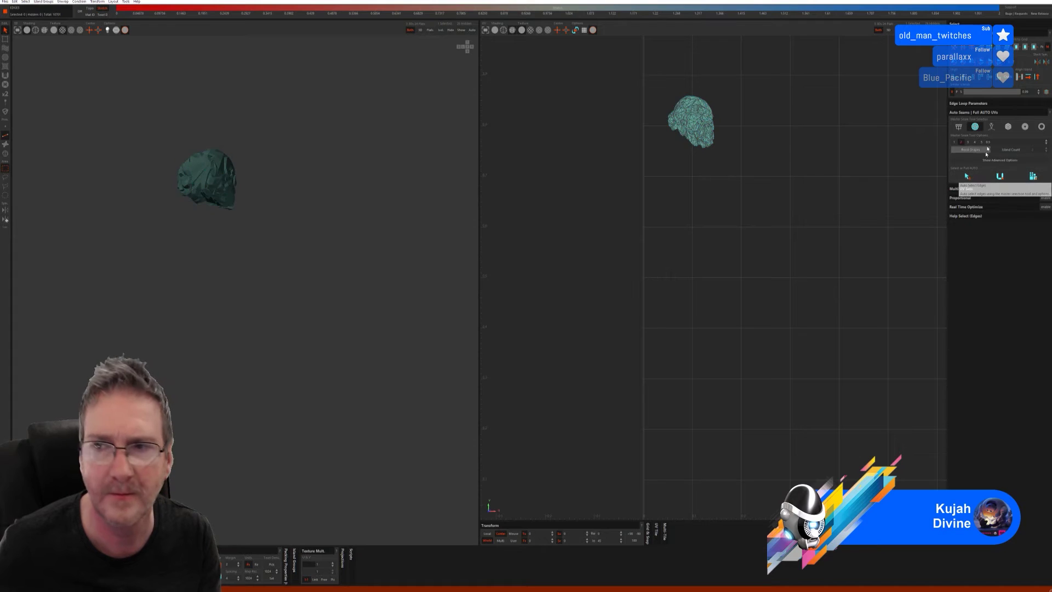
Step: Try cutting and unfolding the hair with the first auto-seams method, and undo it
left_click(960, 127)
left_click(967, 169)
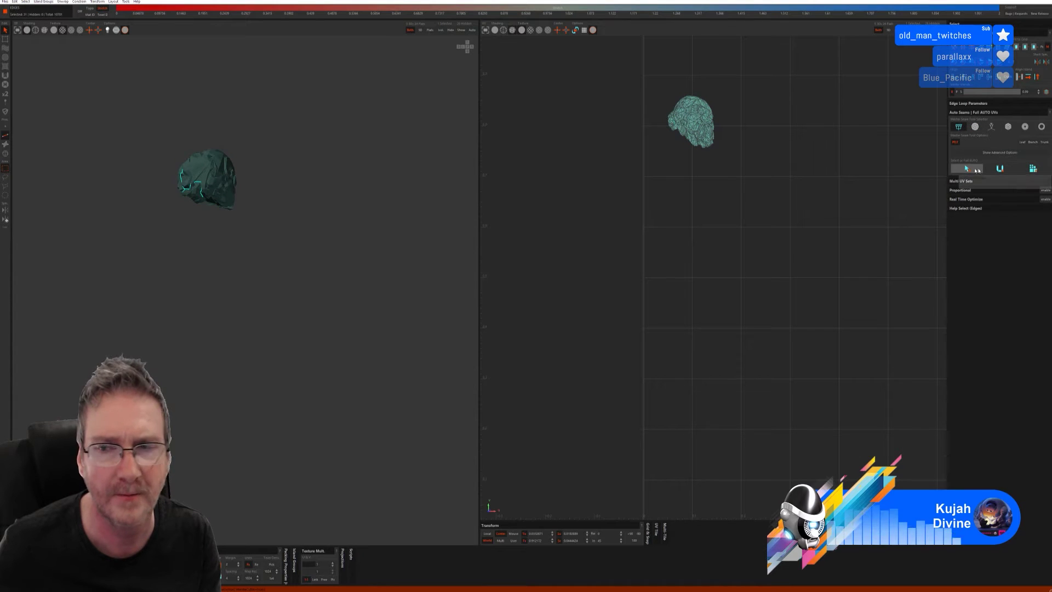
left_click(1002, 169)
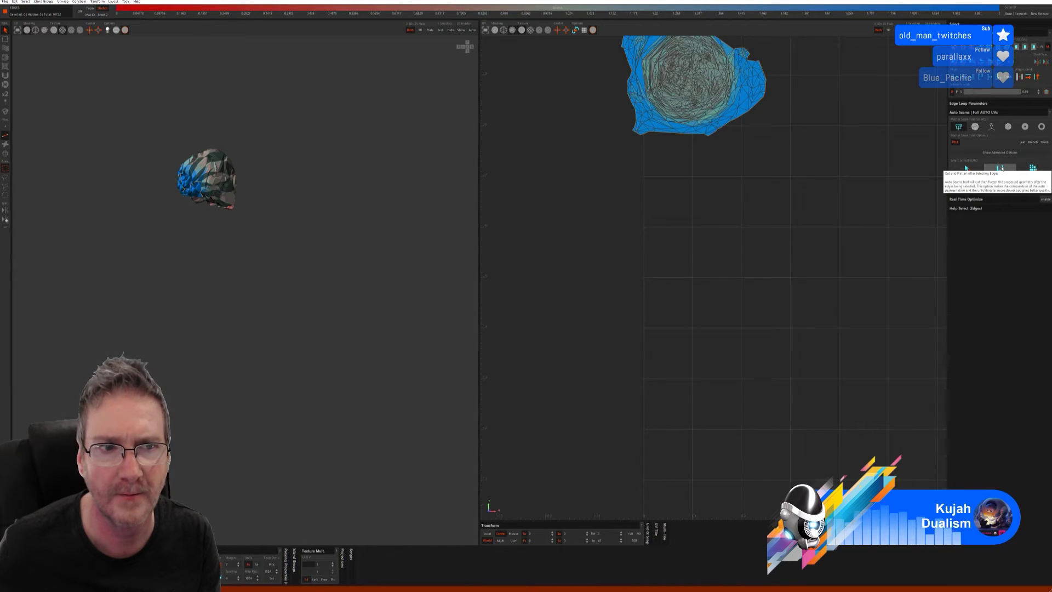
key("ctrl+z")
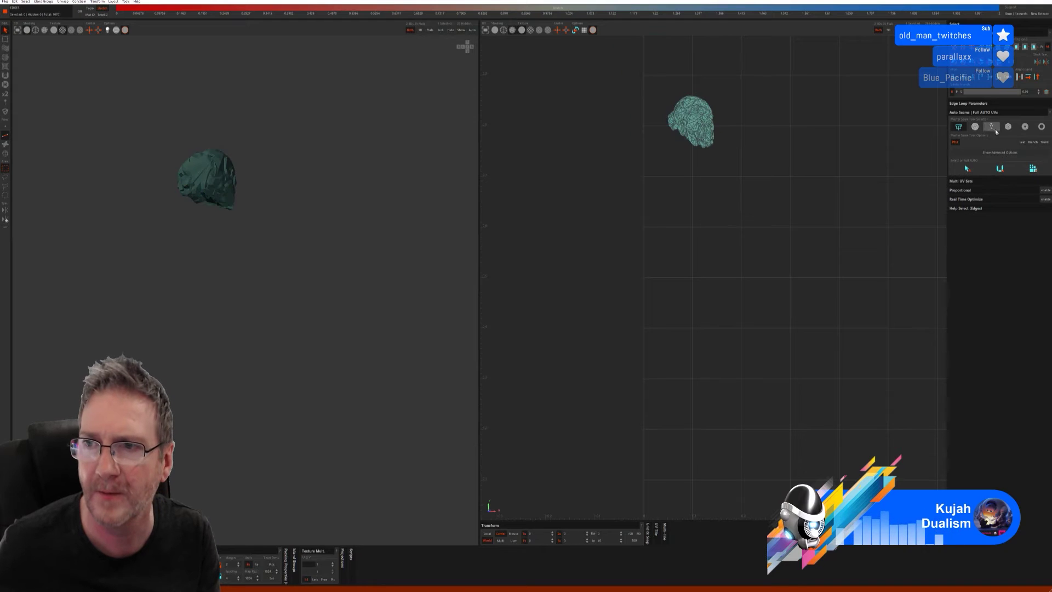
Step: Try cutting and unfolding the hair with the third auto-seams method, and undo the unwrap
left_click(994, 128)
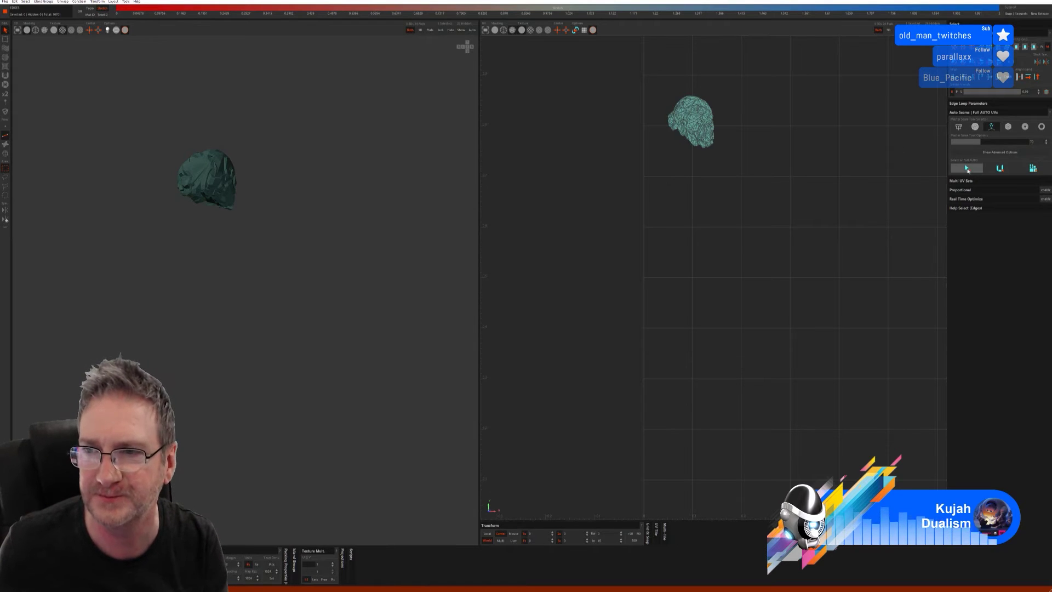
left_click(967, 169)
left_click(1000, 170)
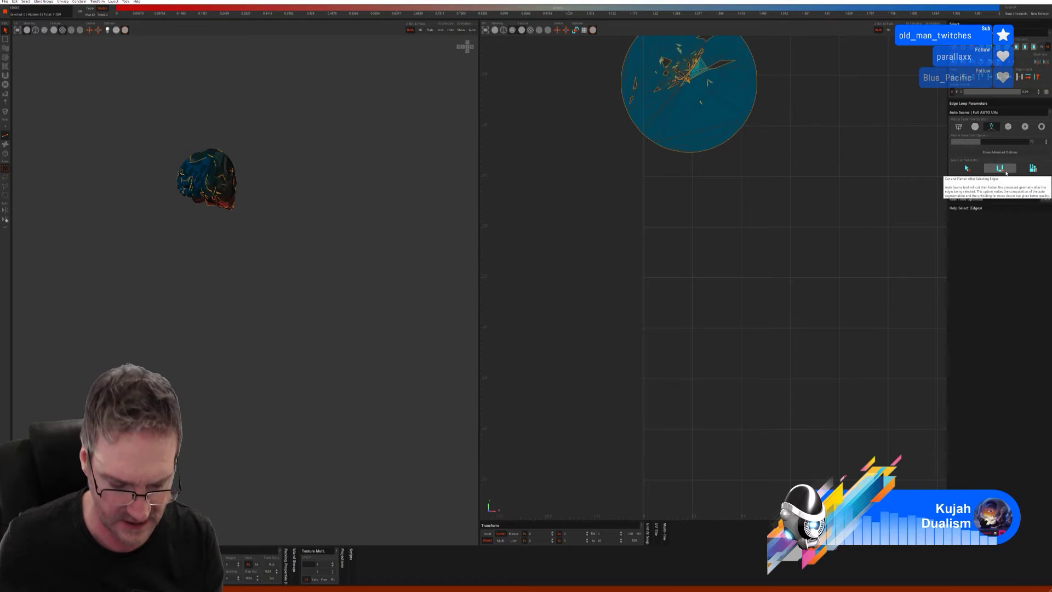
key("ctrl+z")
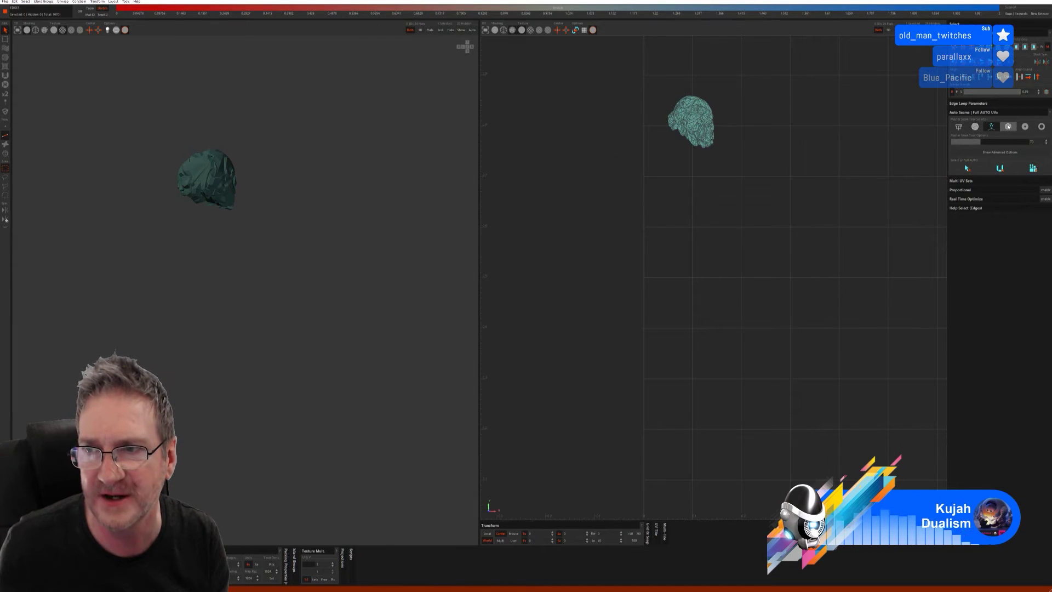
Step: Try cutting, unfolding and packing the hair with the fourth auto-seams method
left_click(1008, 126)
left_click(960, 184)
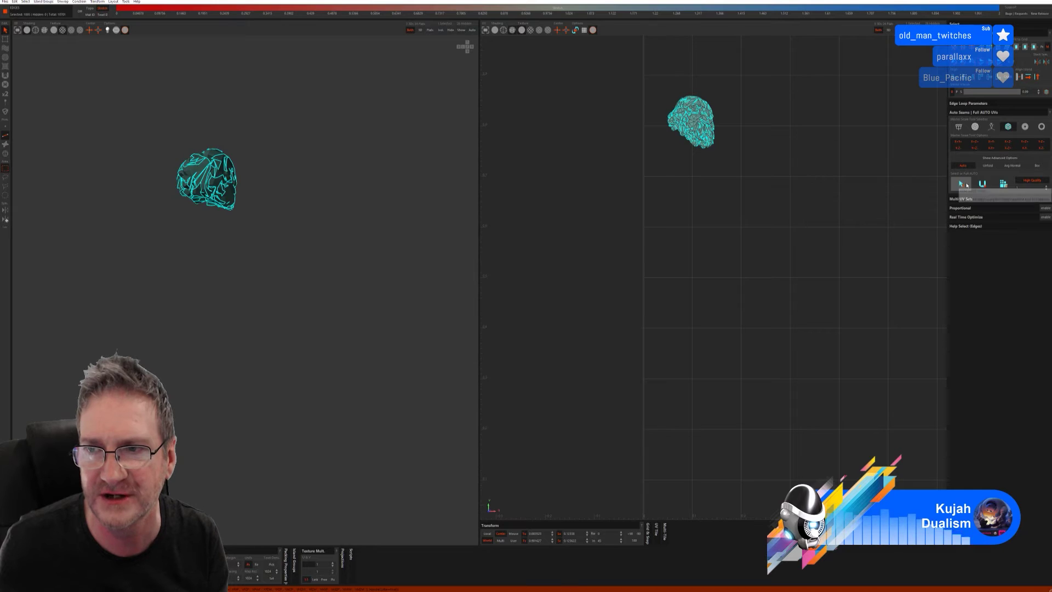
left_click(983, 183)
left_click(998, 186)
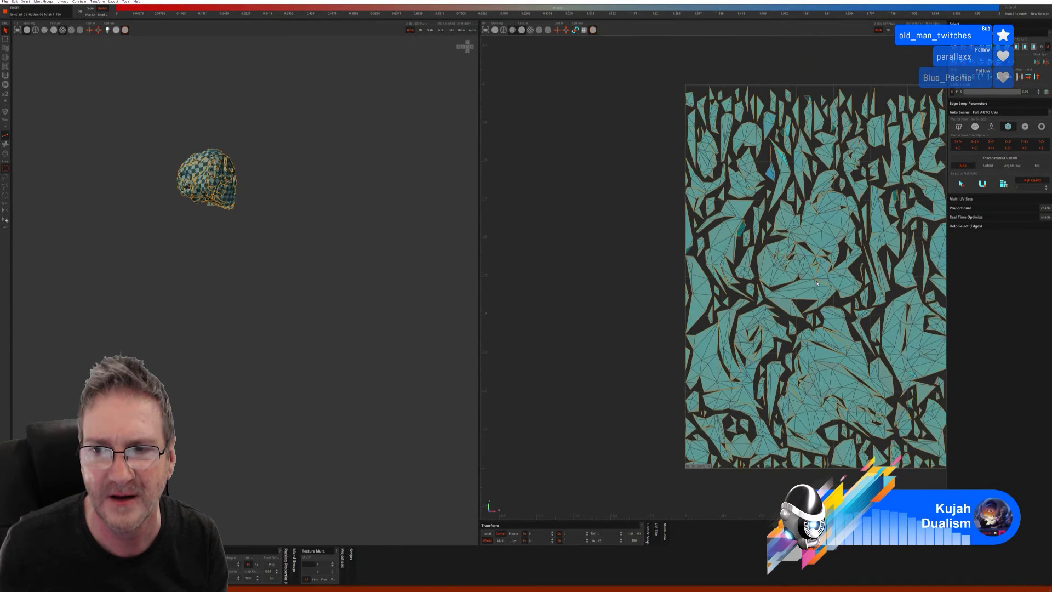
Step: Hide the seam lines in the 3D view and inspect the checker texture and UV layout of the hair
left_click_drag(203, 301, 148, 254, "alt")
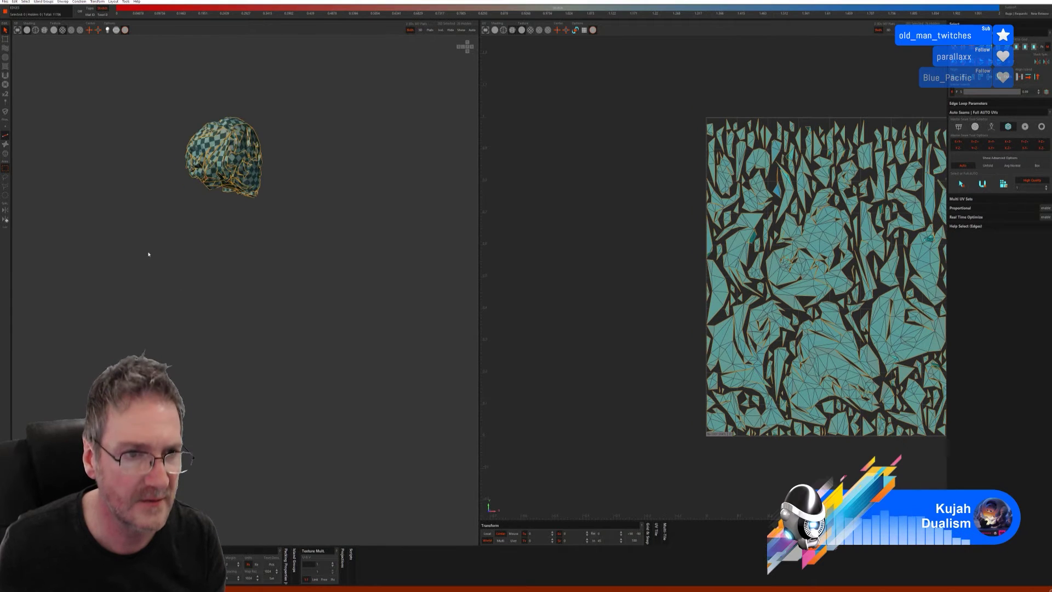
left_click(125, 30)
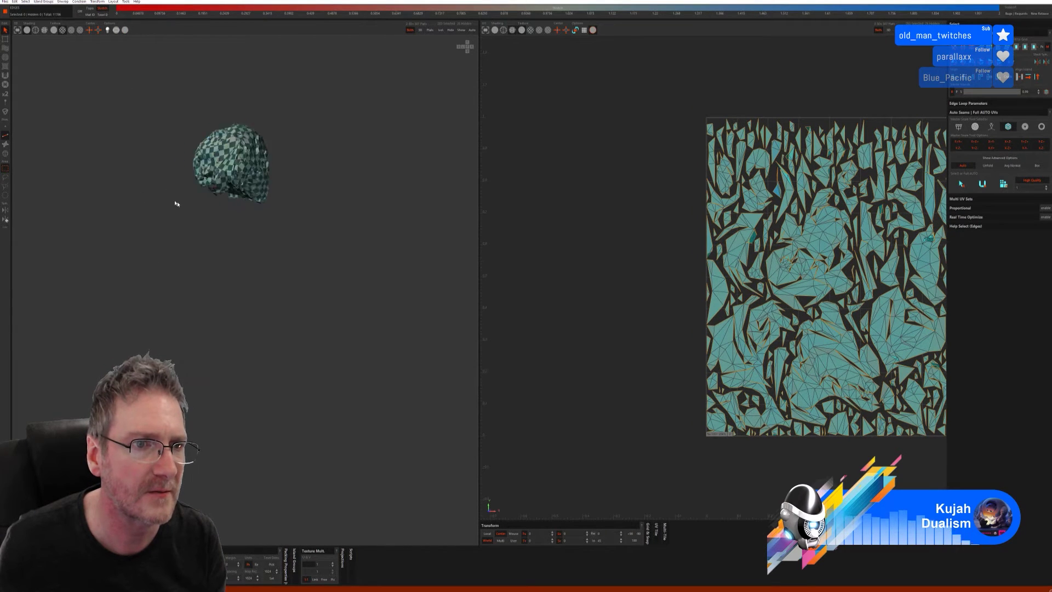
left_click_drag(172, 203, 437, 217, "alt")
scroll(332, 164, "up", 4)
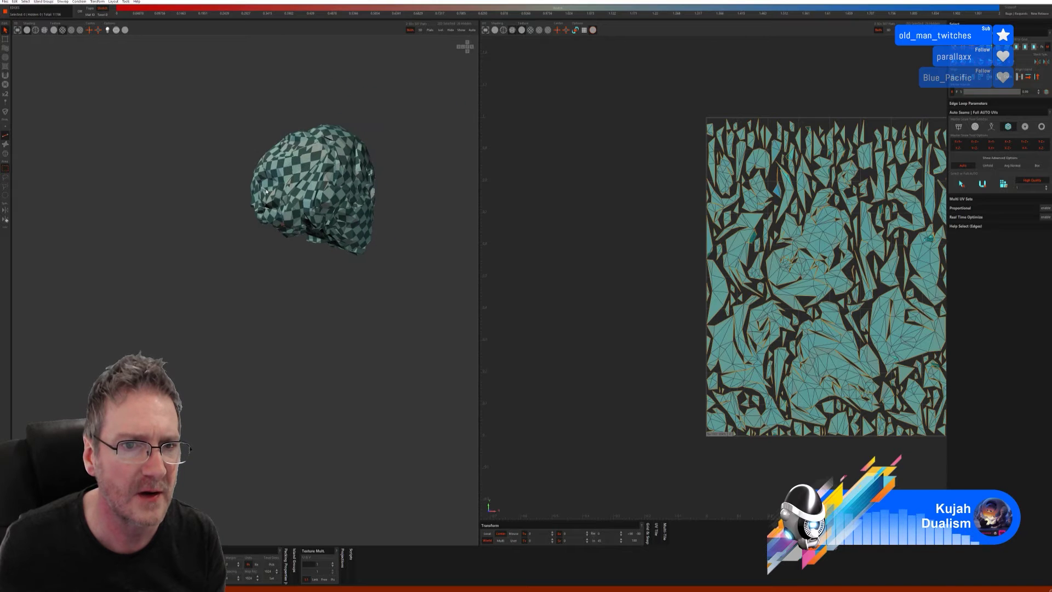
middle_click_drag(657, 240, 583, 230, "alt")
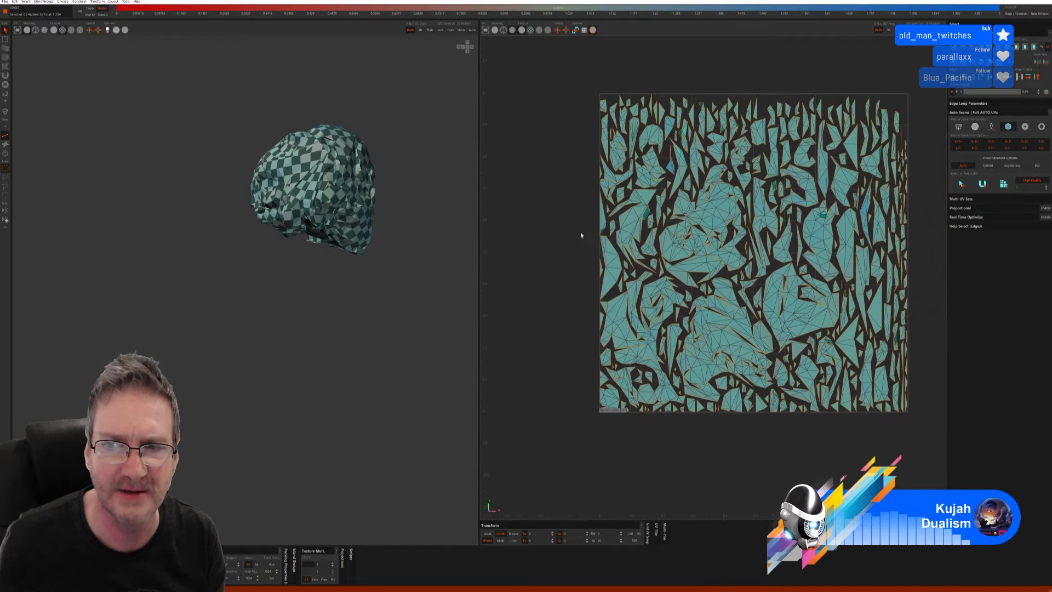
mouse_move(371, 201)
left_mouse_down("alt")
mouse_move(266, 195)
mouse_move(282, 183)
mouse_move(422, 188)
mouse_move(444, 174)
mouse_move(388, 195)
mouse_move(383, 221)
mouse_move(402, 225)
mouse_move(409, 192)
mouse_move(393, 181)
mouse_move(367, 190)
mouse_move(383, 193)
left_mouse_up("alt")
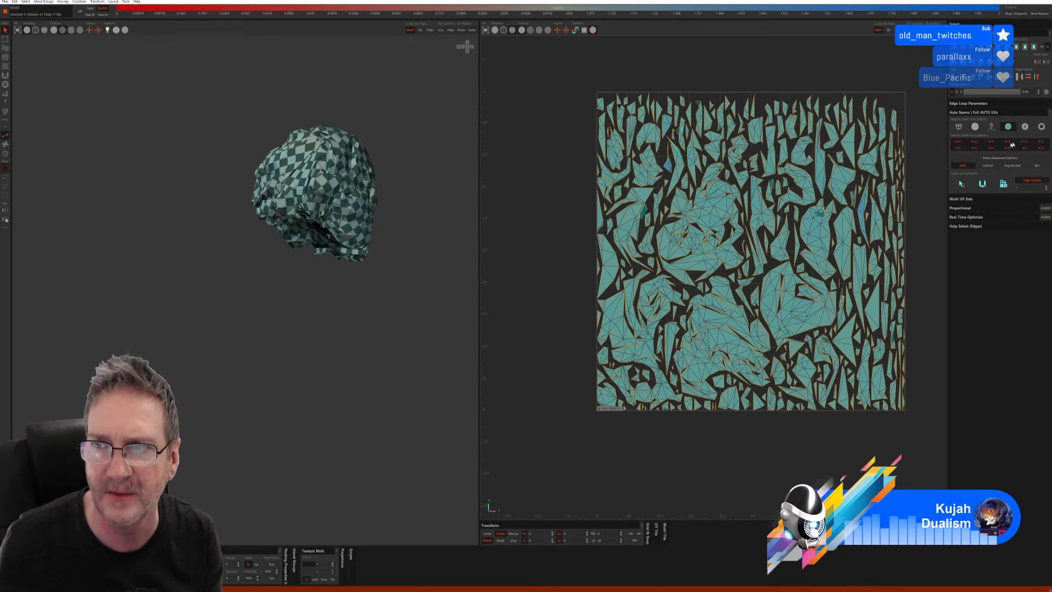
Step: Replace the hair's fragmented unwrap with one unfolded by the first auto-seams method, and show the whole statue again
key("ctrl+z")
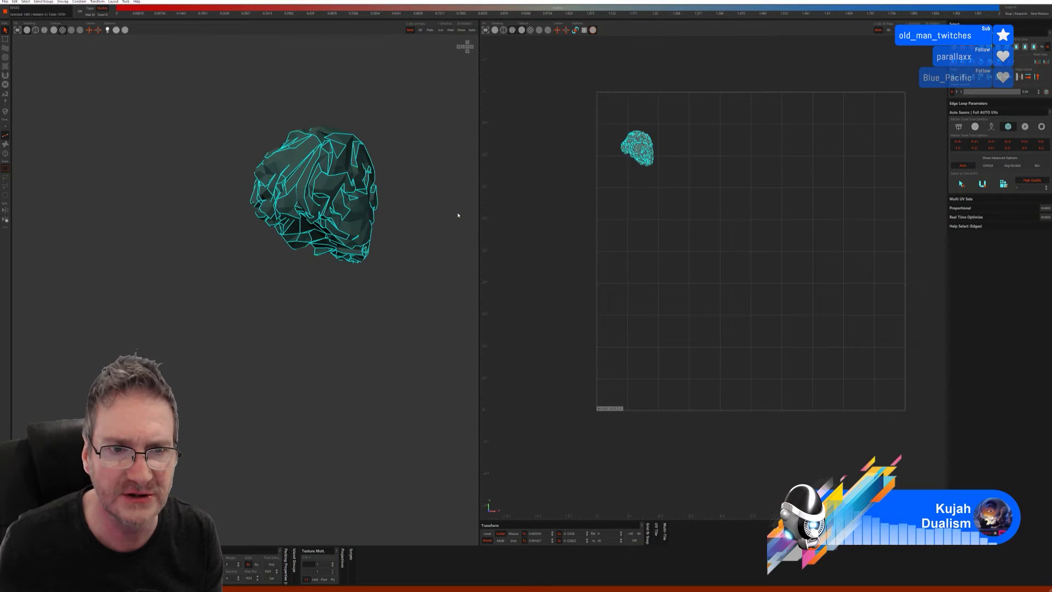
left_click(959, 127)
left_click(1000, 169)
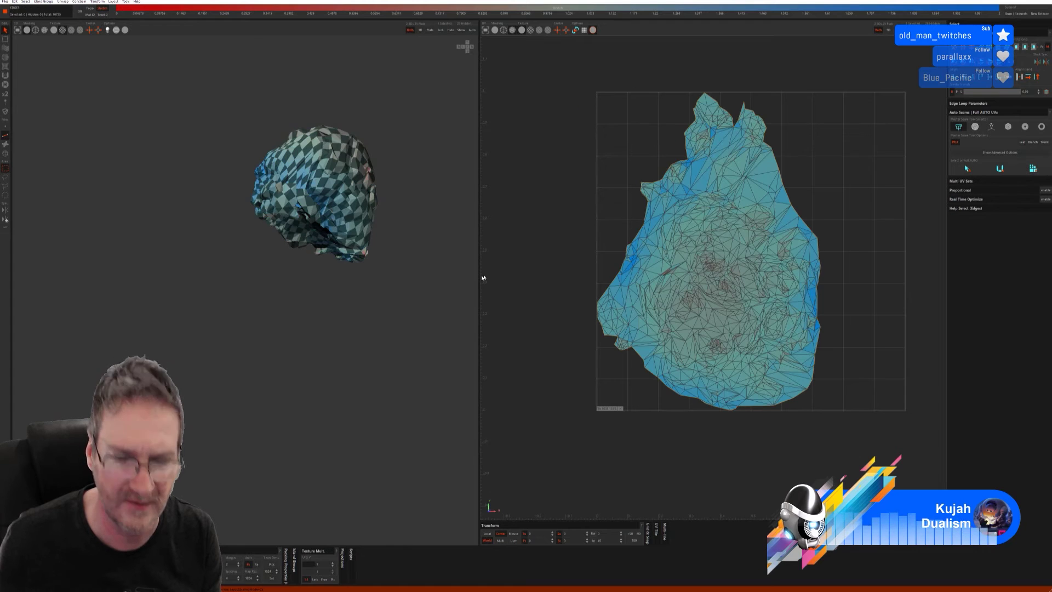
middle_click_drag(226, 273, 181, 225)
middle_click_drag(257, 333, 238, 289)
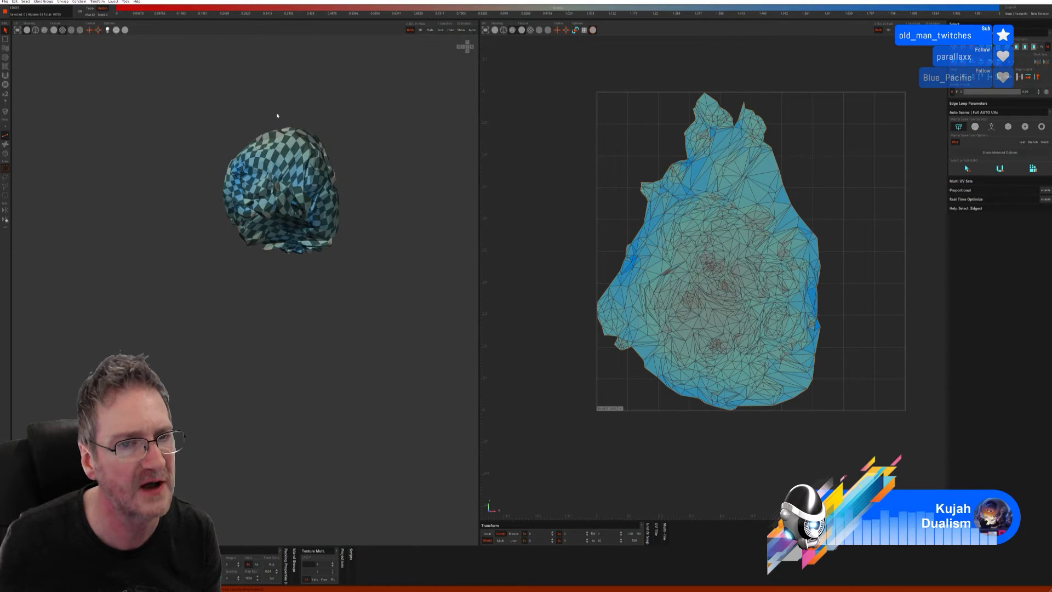
left_click(460, 31)
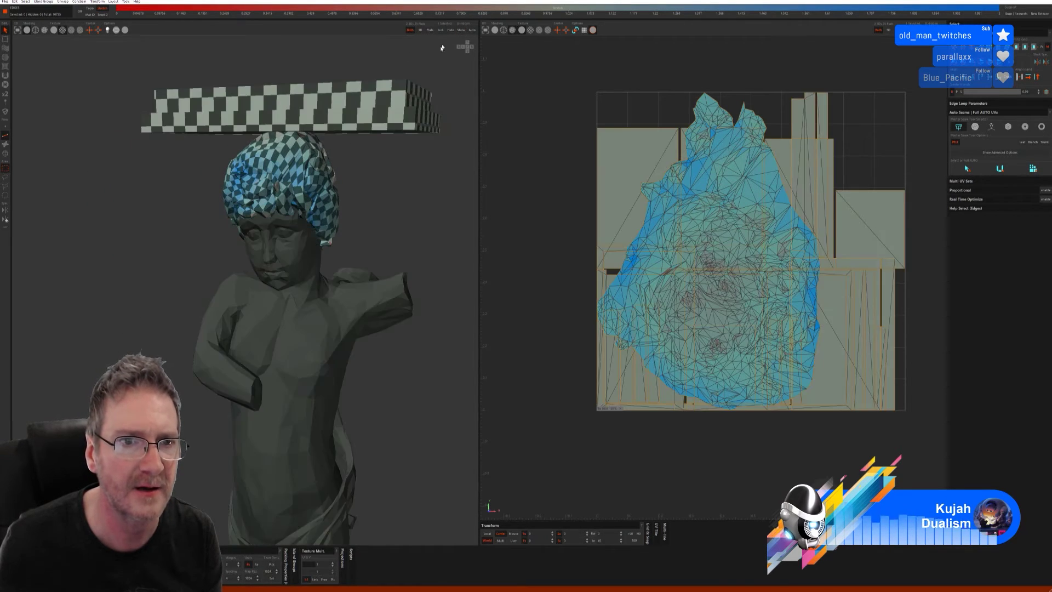
Step: Select the cherub's raised rear leg as an island, isolate it and switch to edge selection with automatic seams
right_click_drag(379, 213, 253, 247, "alt")
middle_click_drag(254, 247, 234, 224, "alt")
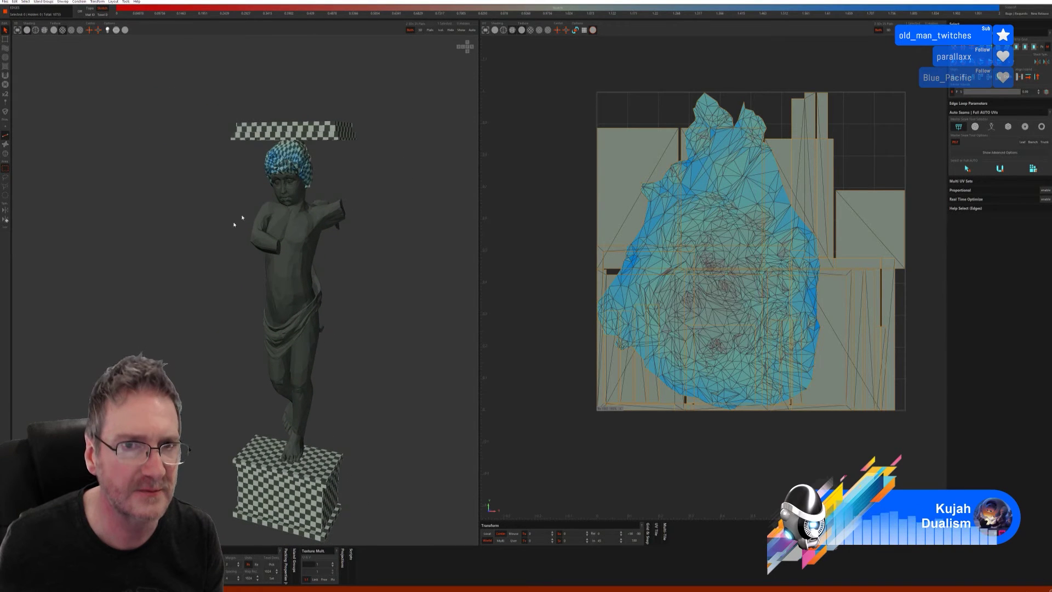
left_click(4, 154)
left_click(289, 273)
left_click(294, 333)
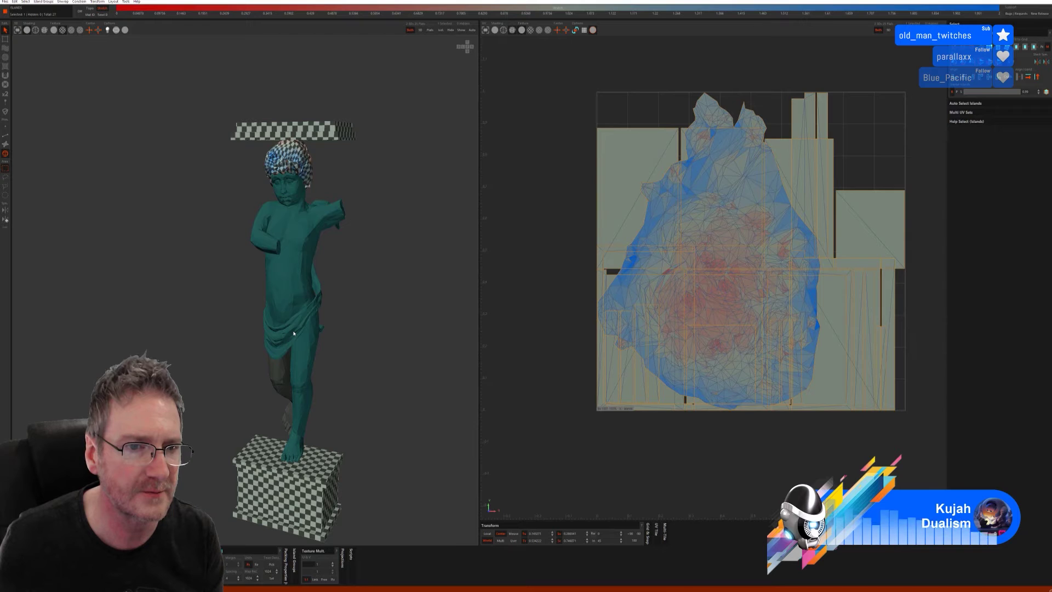
left_click(278, 371)
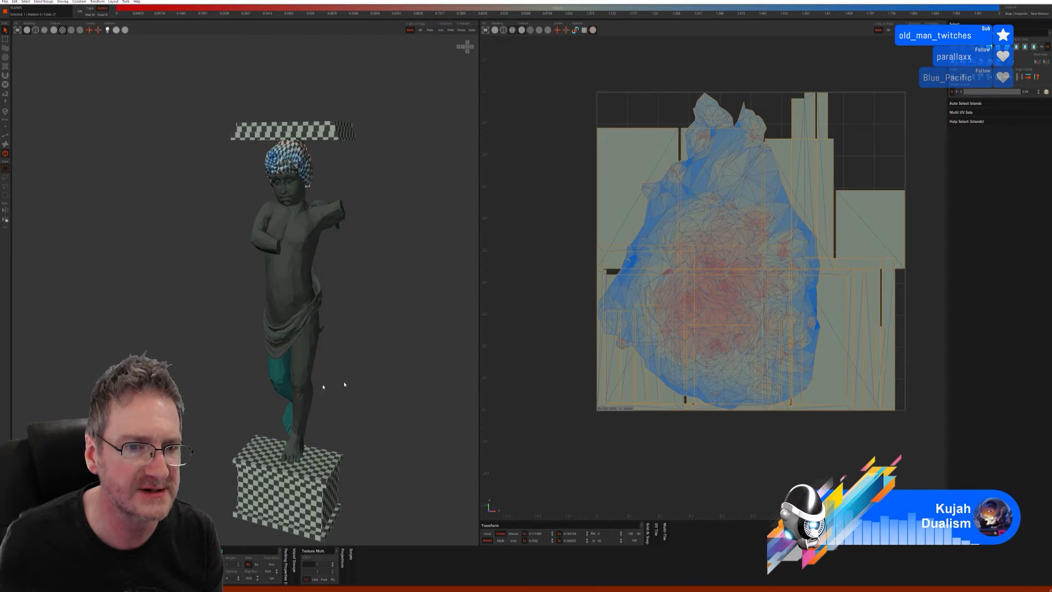
left_click(441, 31)
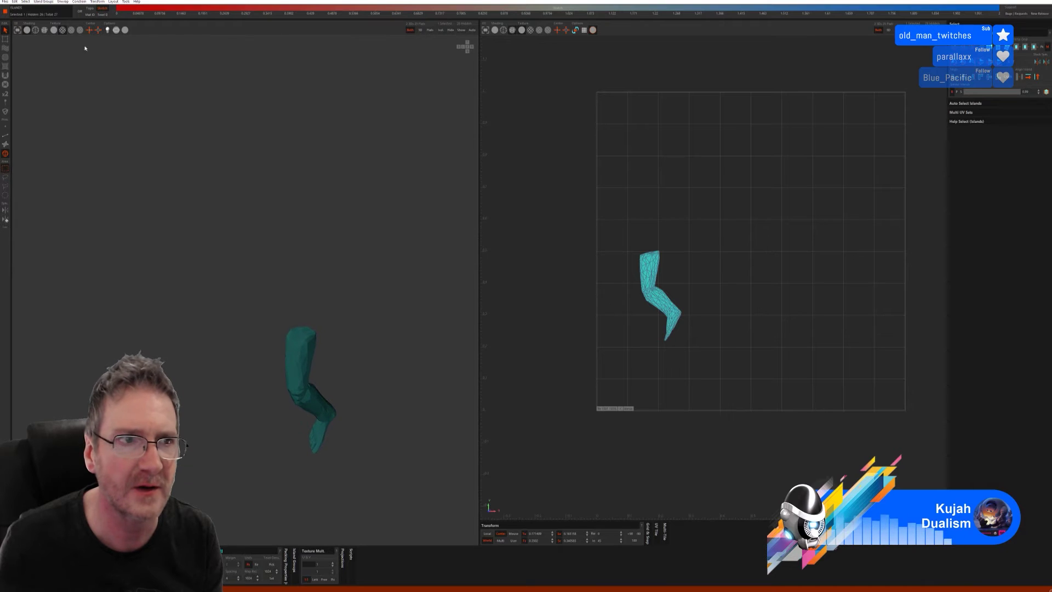
left_click(5, 136)
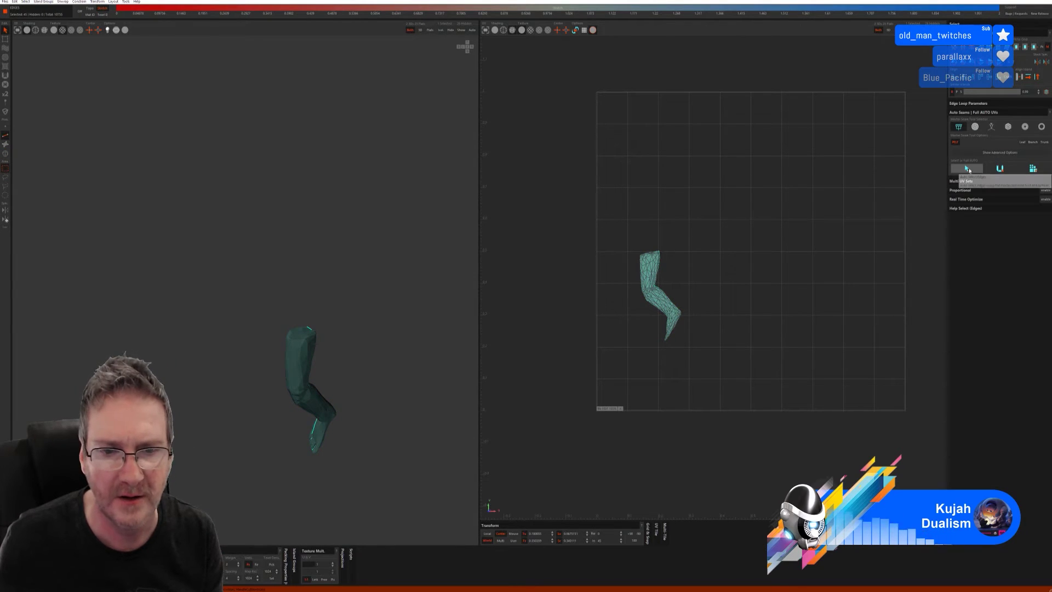
Step: Cut, unfold and pack the isolated raised leg with automatic seams and check its checker texture
left_click(1033, 170)
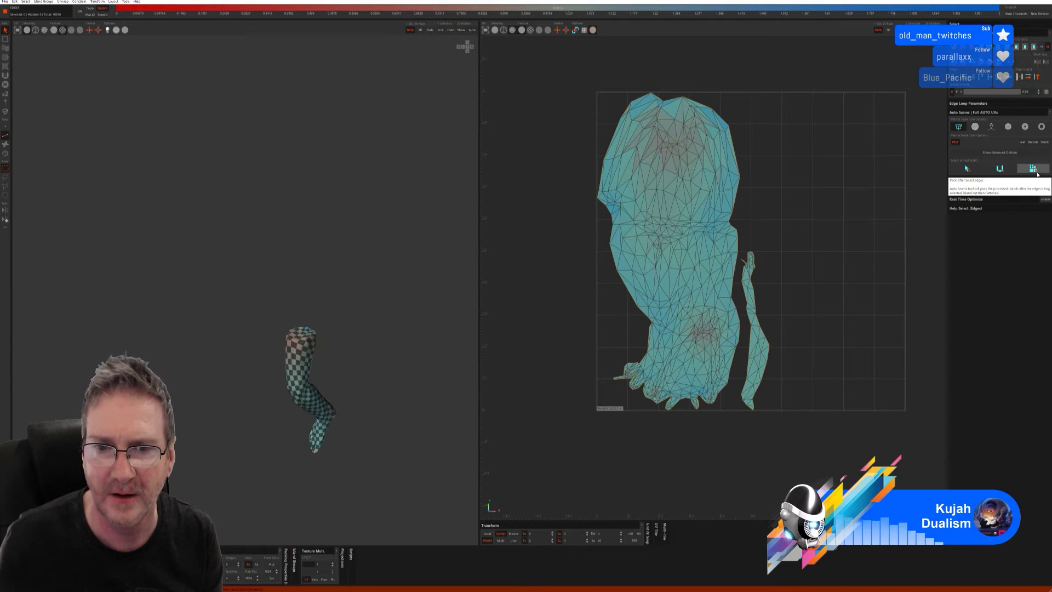
middle_click_drag(264, 371, 229, 360)
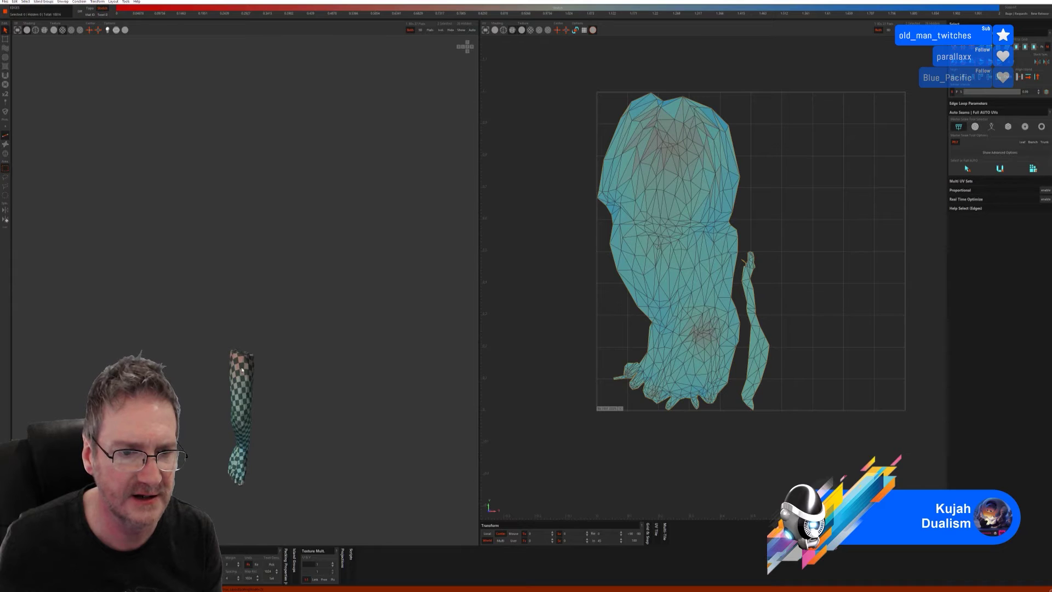
scroll(331, 378, "up", 5)
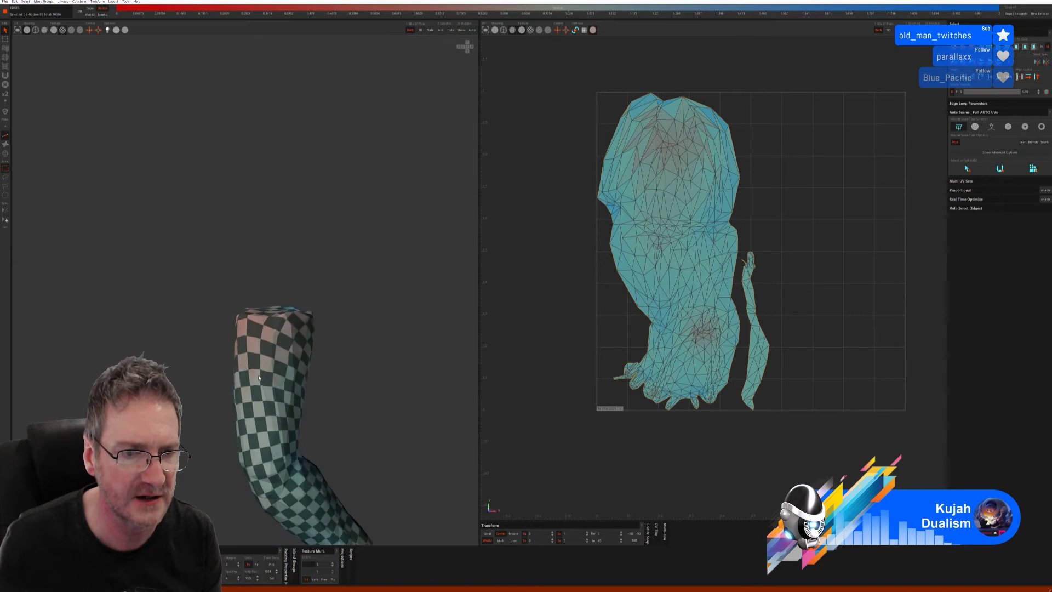
middle_click_drag(290, 382, 314, 371)
Step: Select the raised leg's entire UV layout and unfold it again
left_click_drag(563, 81, 841, 518)
key("u")
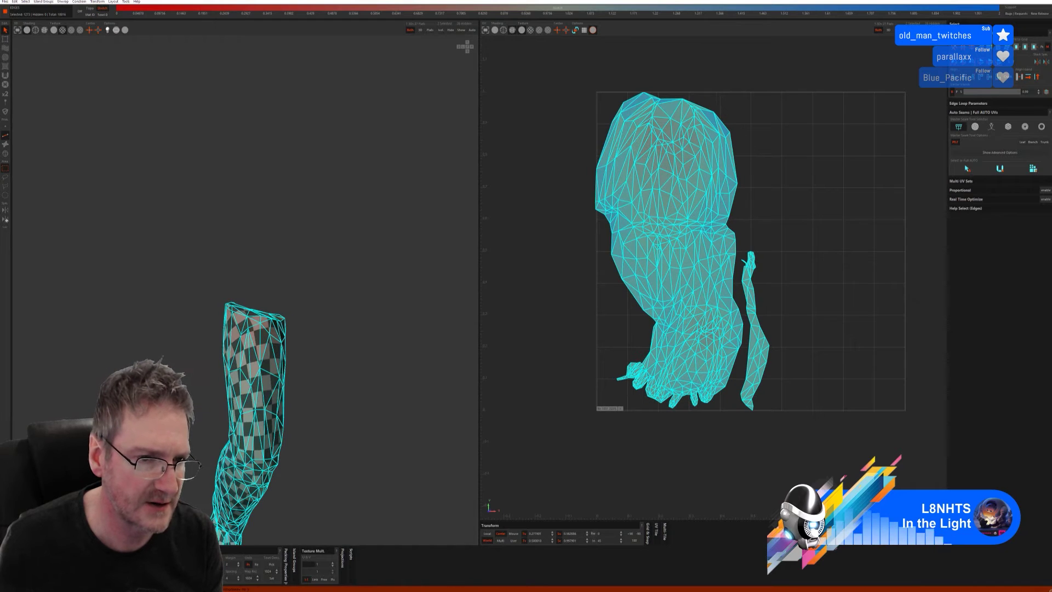
left_click(534, 400)
middle_click_drag(285, 411, 361, 444)
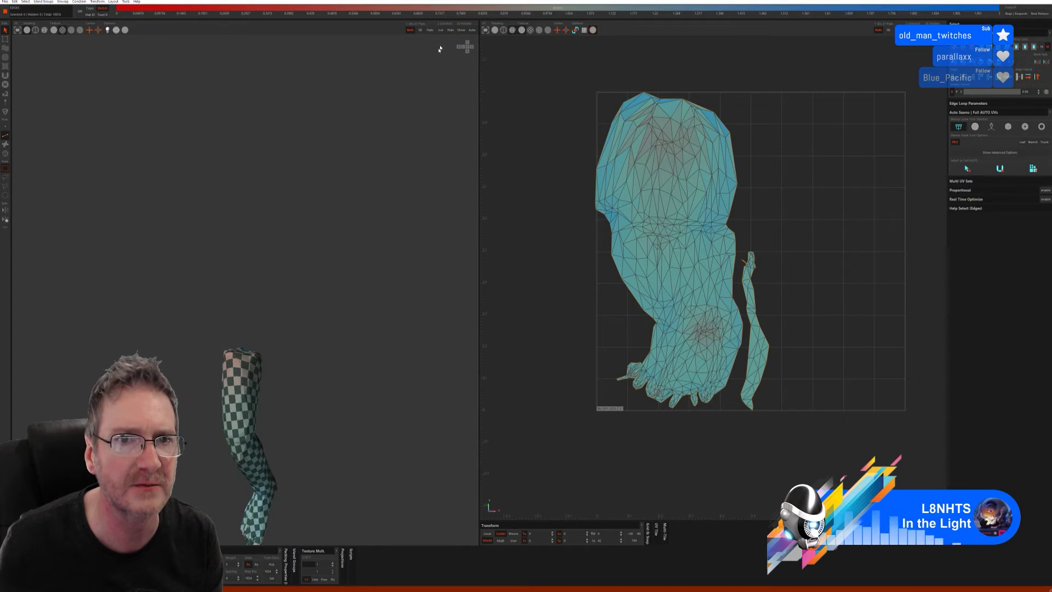
Step: Show the whole statue again, isolate the body island with the standing leg, and switch to edge selection
left_click(460, 31)
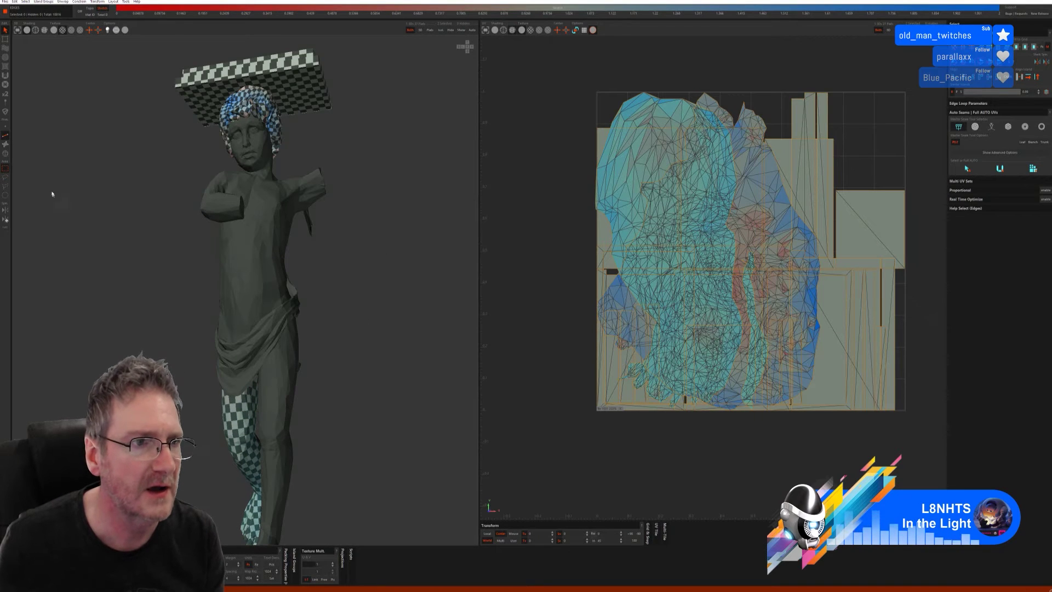
left_click(5, 153)
left_click(214, 231)
left_click(251, 265)
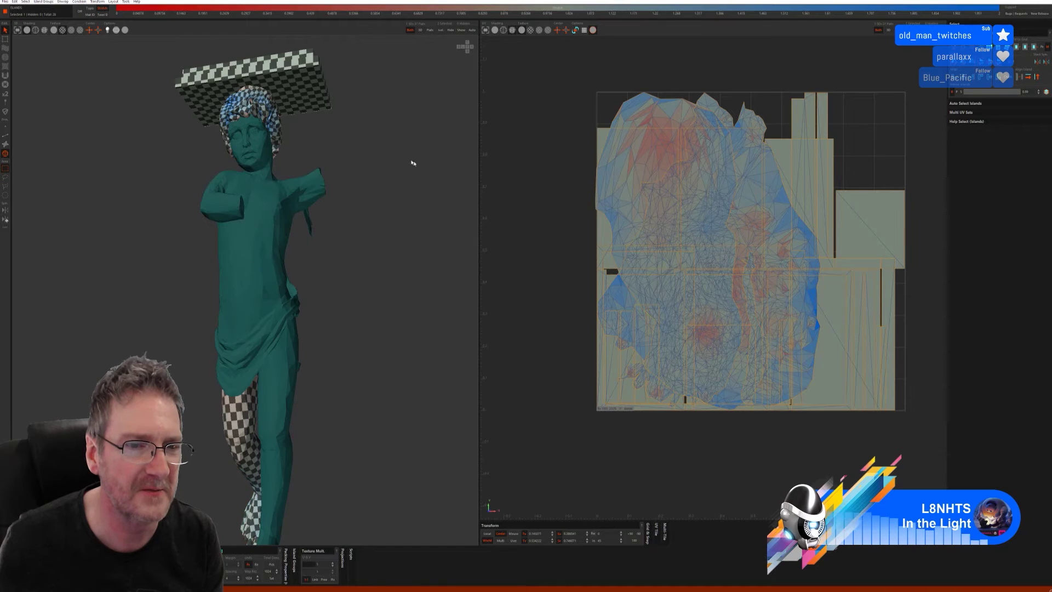
left_click(448, 30)
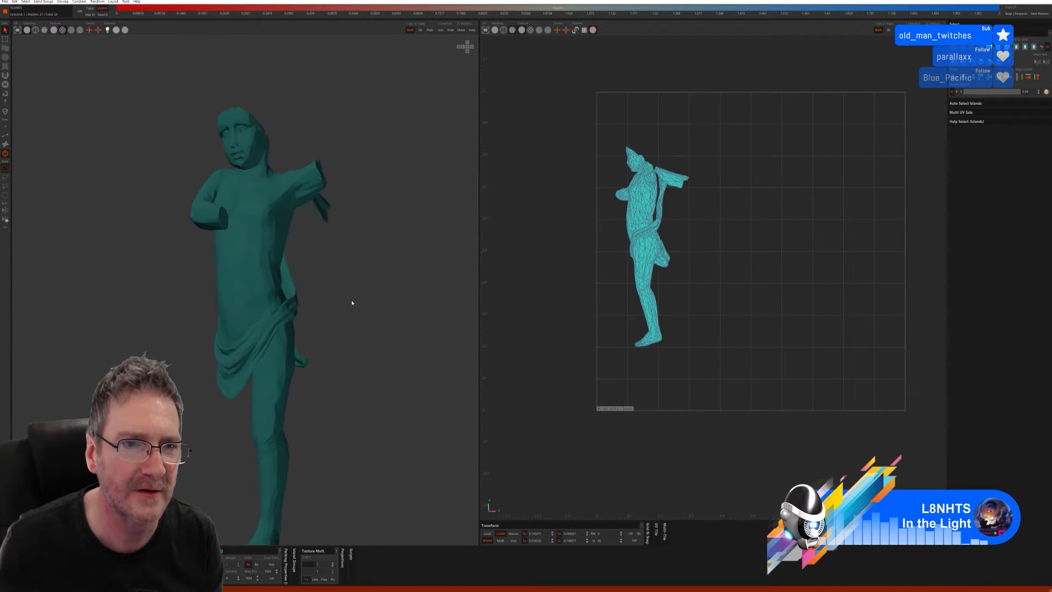
left_click_drag(353, 306, 236, 291, "alt")
left_click(6, 136)
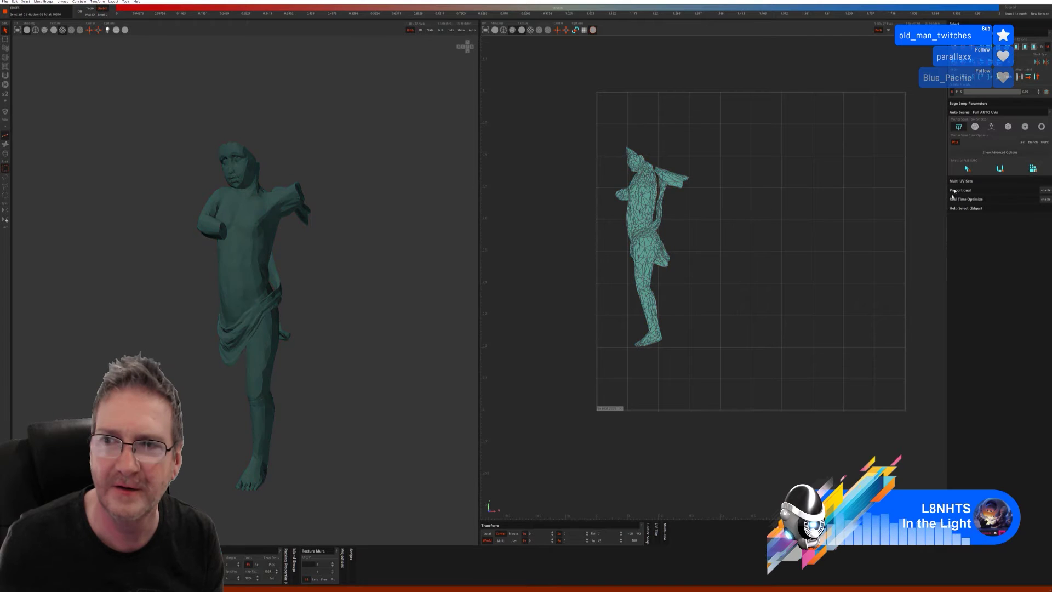
Step: Cut, unfold and pack the cherub's body with the first auto-seams method
left_click(968, 168)
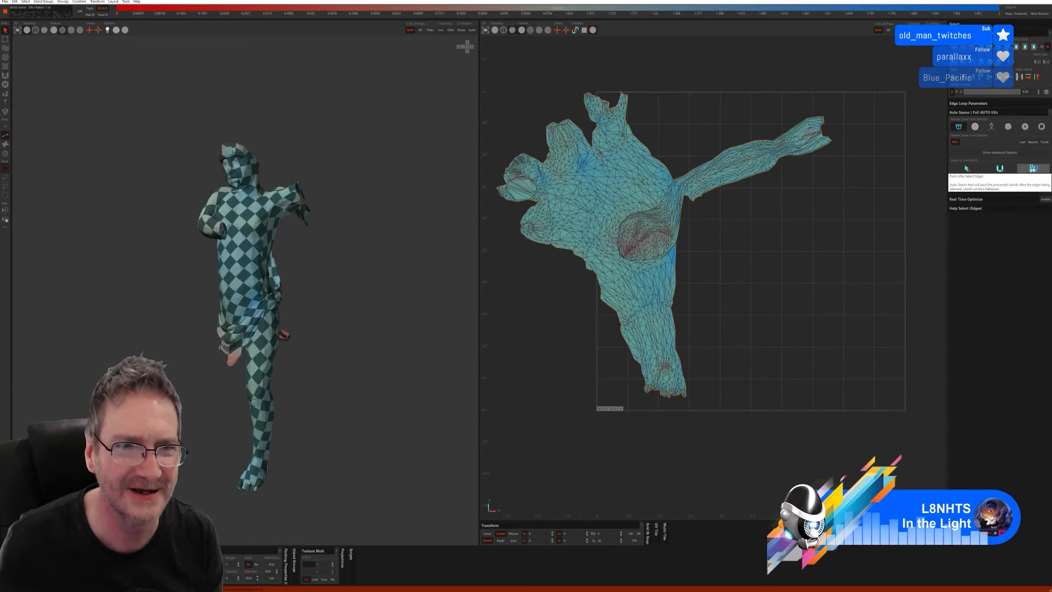
left_click(1033, 169)
left_click_drag(317, 254, 258, 372)
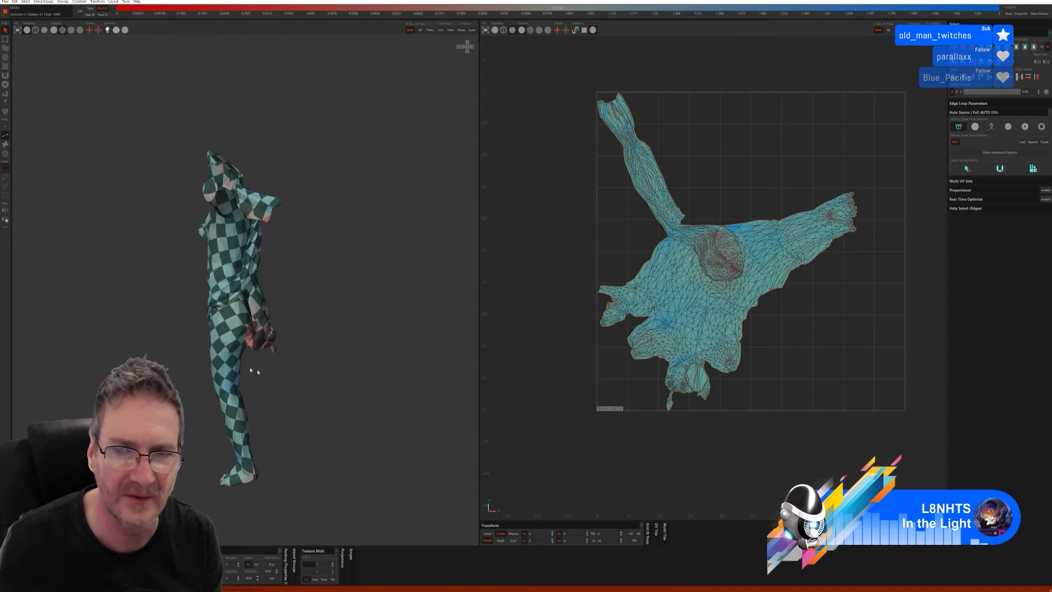
Step: Unfold the body's entire UV layout again and check the stretching on the back of the drapery
left_click_drag(550, 81, 835, 484)
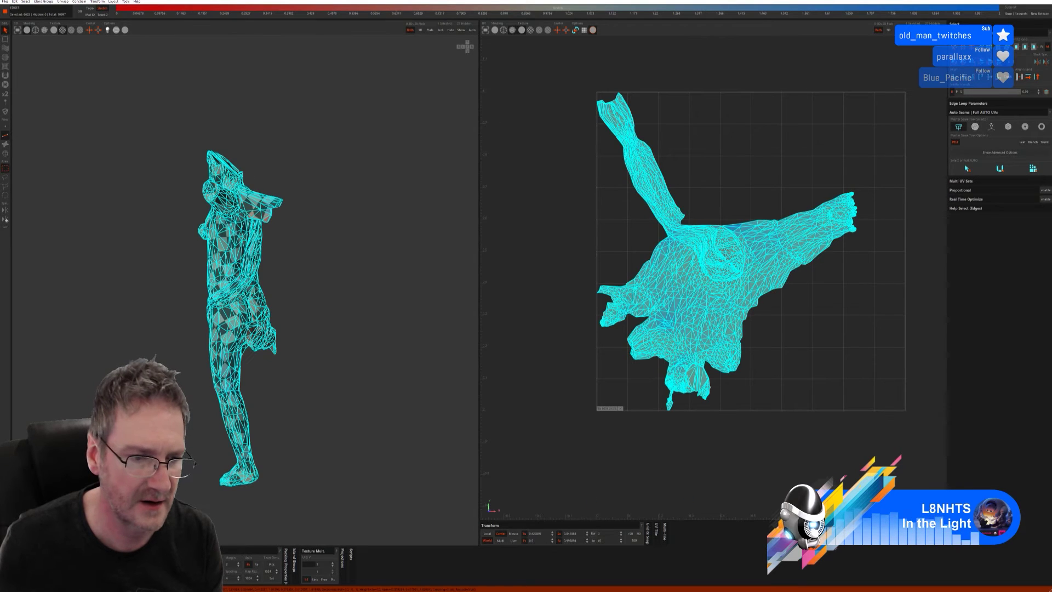
key("u")
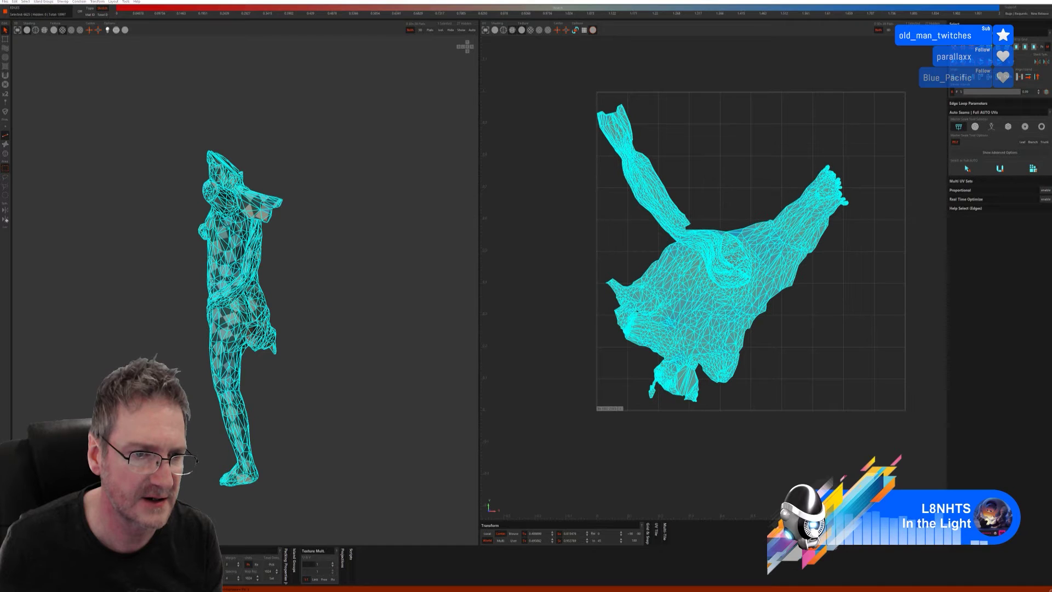
left_click(302, 414)
left_click_drag(302, 414, 174, 319)
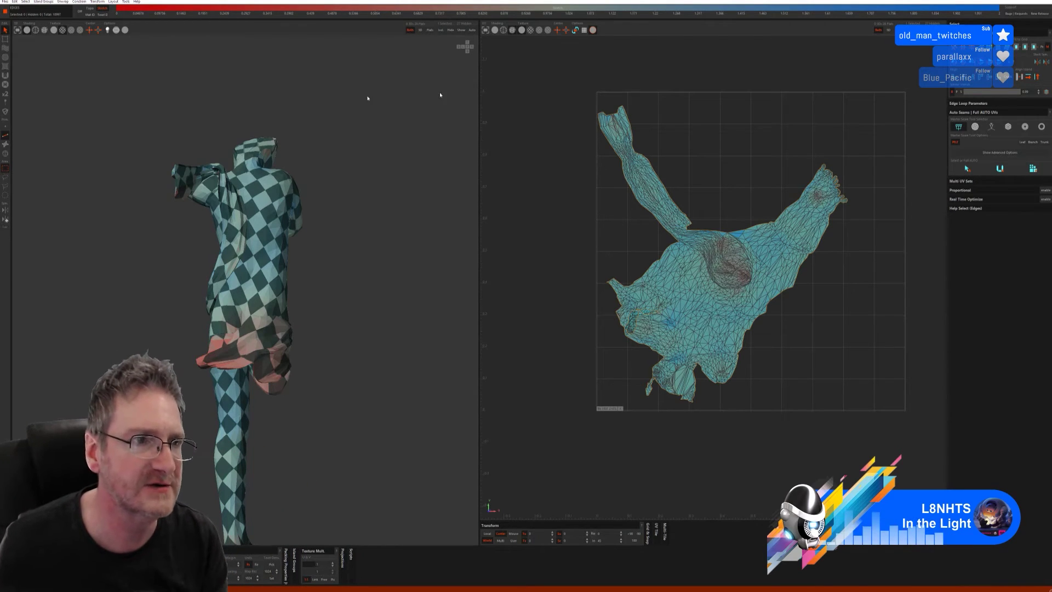
Step: Relax the compressed round area in the middle of the body's UV island with the Spread brush
left_click(5, 58)
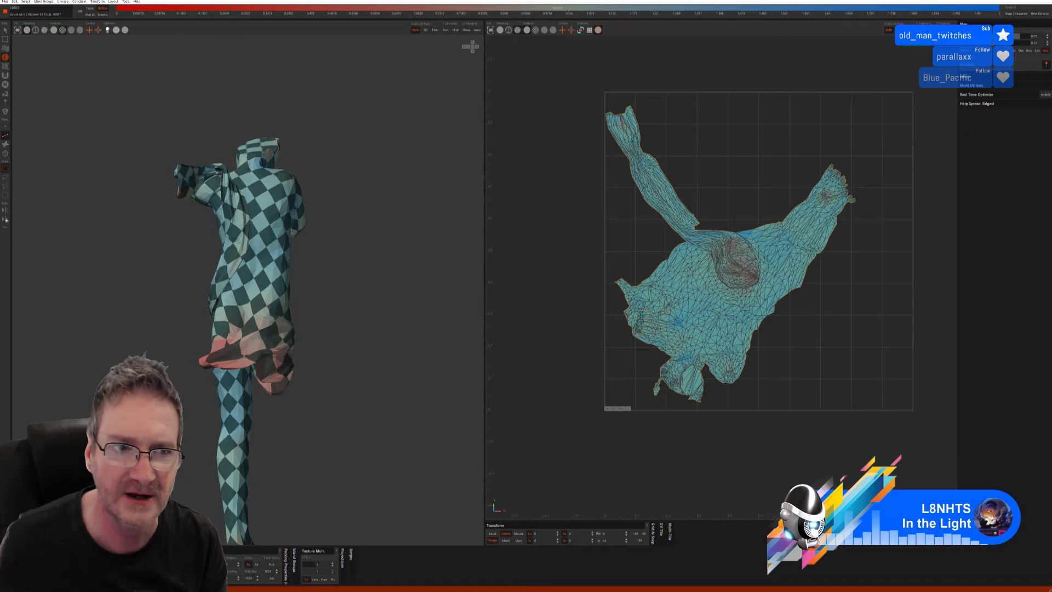
mouse_move(747, 258)
left_mouse_down()
mouse_move(724, 266)
mouse_move(727, 281)
mouse_move(746, 280)
mouse_move(705, 263)
mouse_move(741, 242)
mouse_move(729, 240)
mouse_move(747, 254)
left_mouse_up()
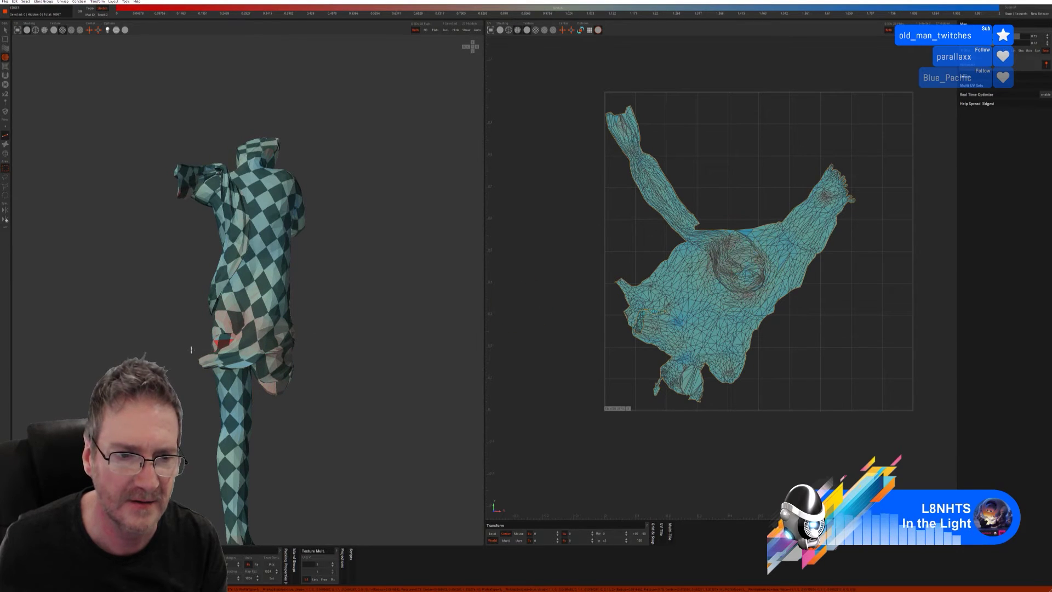
mouse_move(748, 291)
left_mouse_down()
mouse_move(754, 281)
mouse_move(714, 254)
mouse_move(723, 245)
mouse_move(734, 253)
mouse_move(728, 236)
mouse_move(749, 253)
mouse_move(740, 276)
left_mouse_up()
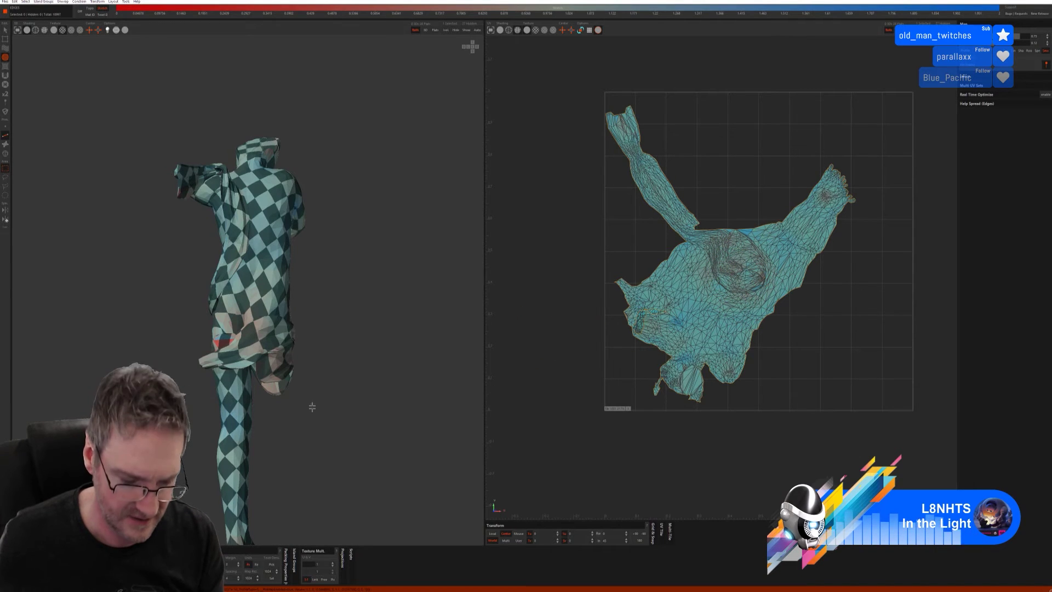
Step: Examine the checker texture on the body, drapery and raised-leg stump from all sides for remaining stretching
middle_click_drag(312, 407, 158, 395)
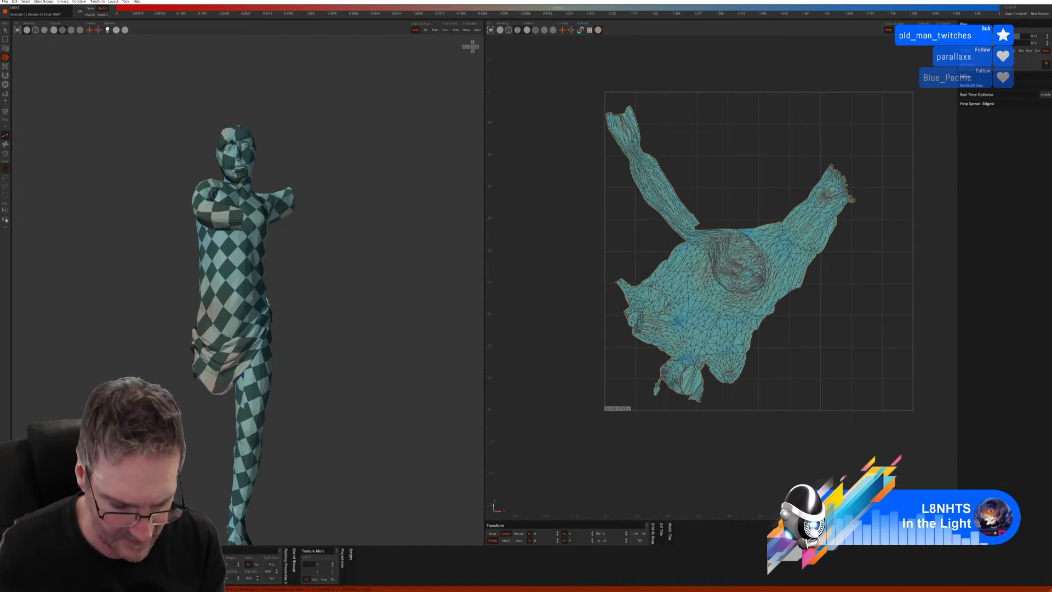
left_click_drag(295, 347, 466, 337, "alt")
scroll(256, 338, "up", 5)
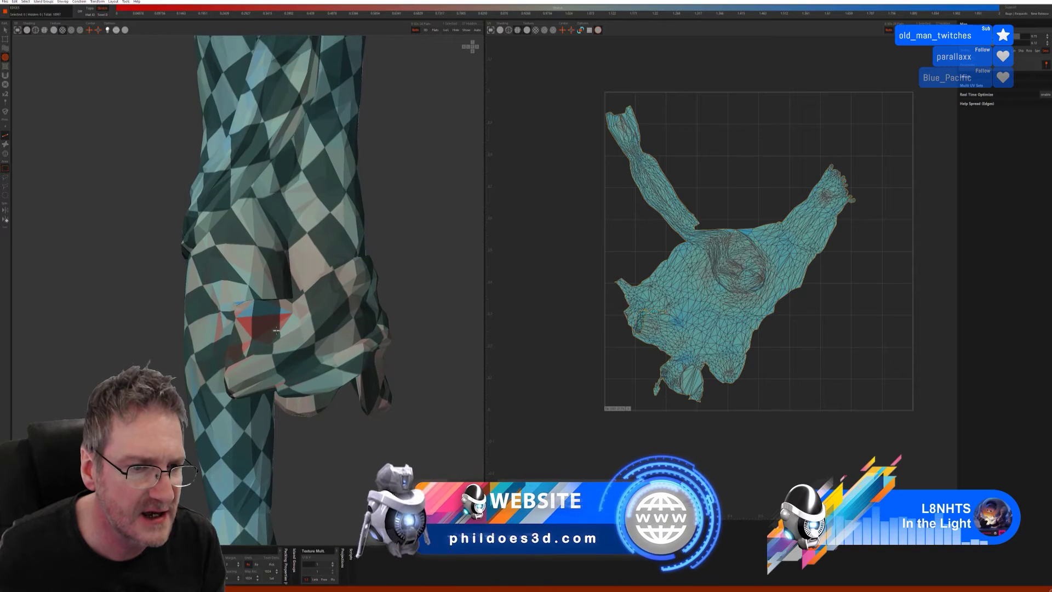
left_click_drag(256, 338, 348, 369, "alt")
scroll(347, 369, "down", 5)
left_click_drag(268, 376, 356, 368, "alt")
scroll(438, 362, "up", 5)
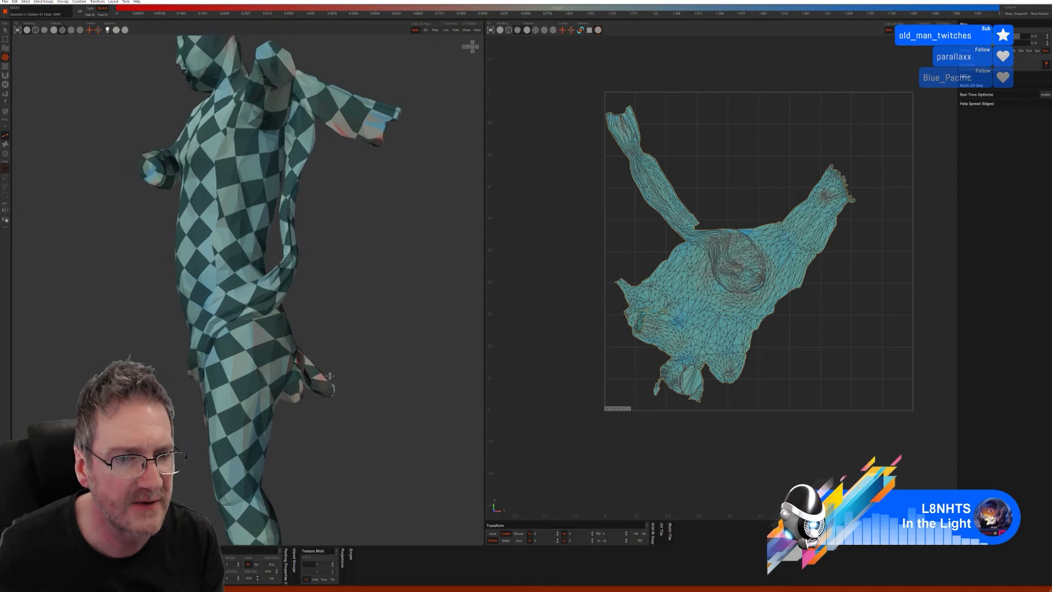
left_click_drag(439, 362, 273, 330, "alt")
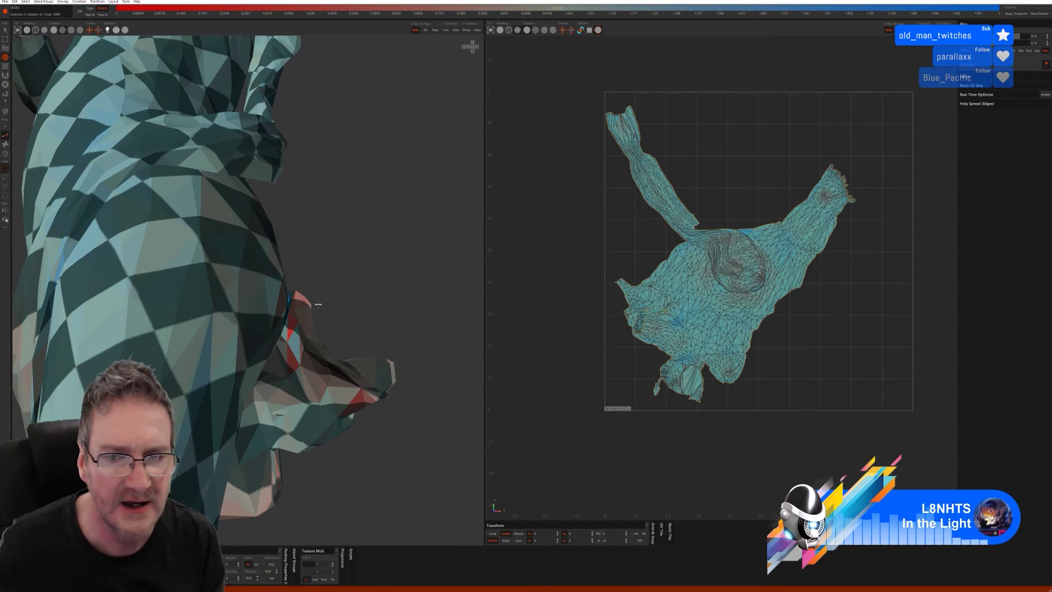
left_click_drag(317, 304, 274, 323, "alt")
left_click(570, 353)
scroll(333, 333, "down", 10)
scroll(274, 323, "up", 6)
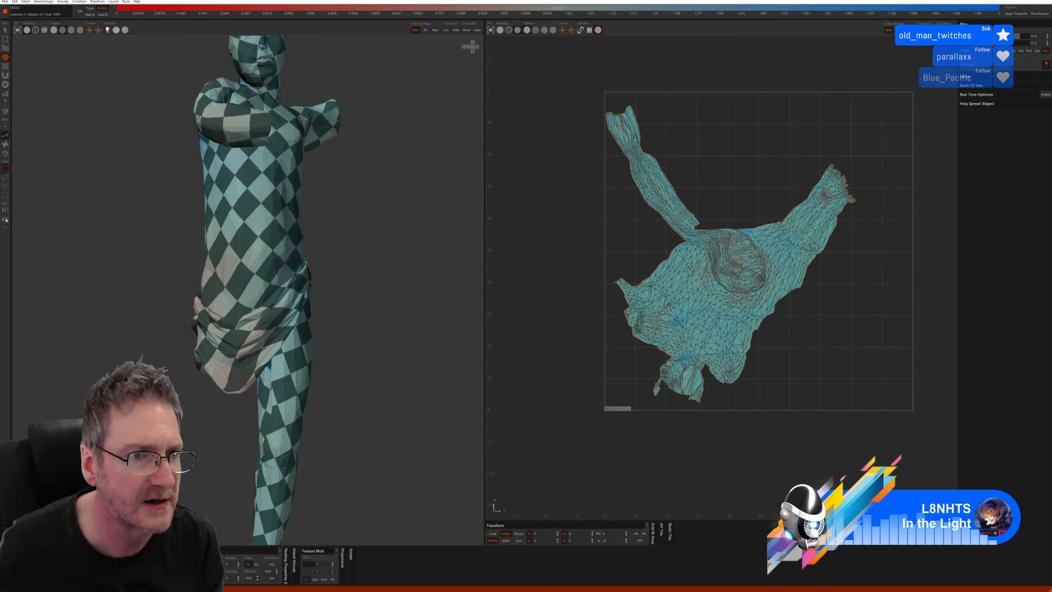
scroll(345, 364, "down", 5)
mouse_move(338, 390)
left_mouse_down("alt")
mouse_move(293, 391)
mouse_move(445, 390)
mouse_move(334, 384)
left_mouse_up("alt")
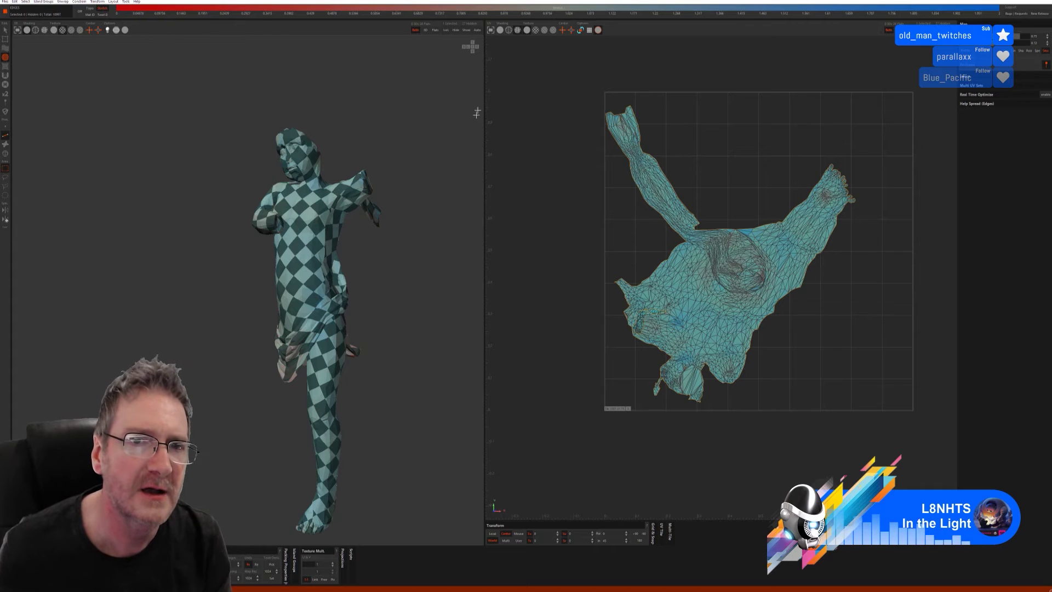
Step: Show the whole statue, return to the selection tool, save the unwrapped model and switch to 3ds Max
left_click(466, 30)
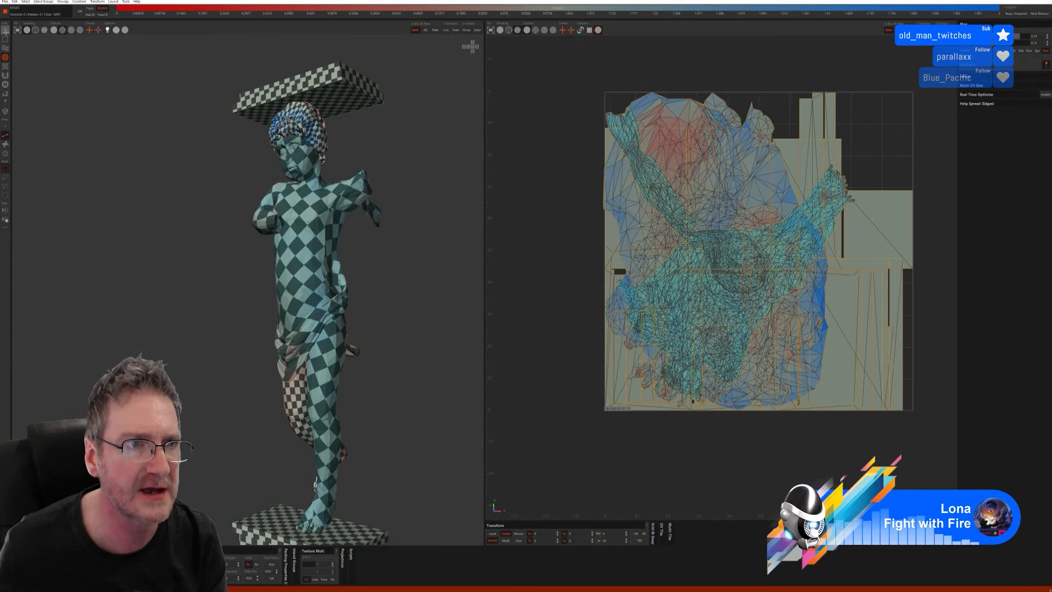
left_click(5, 31)
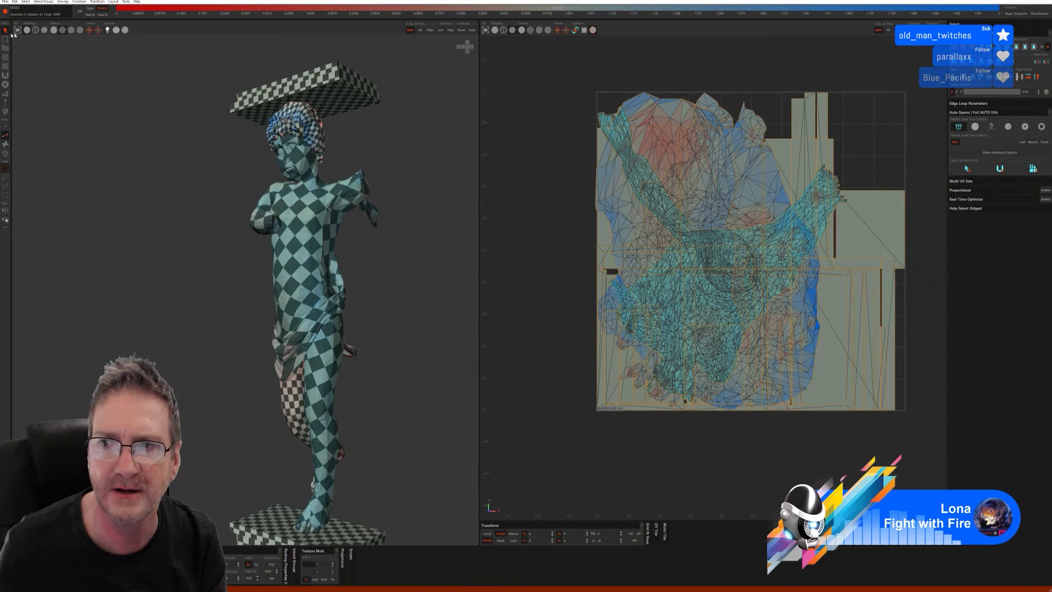
left_click(6, 2)
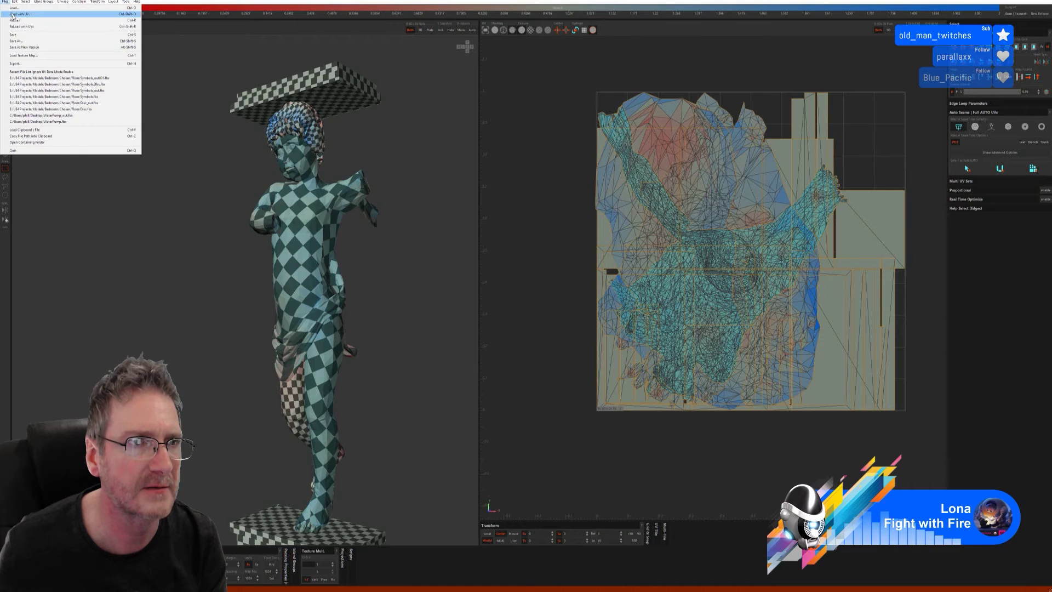
left_click(33, 30)
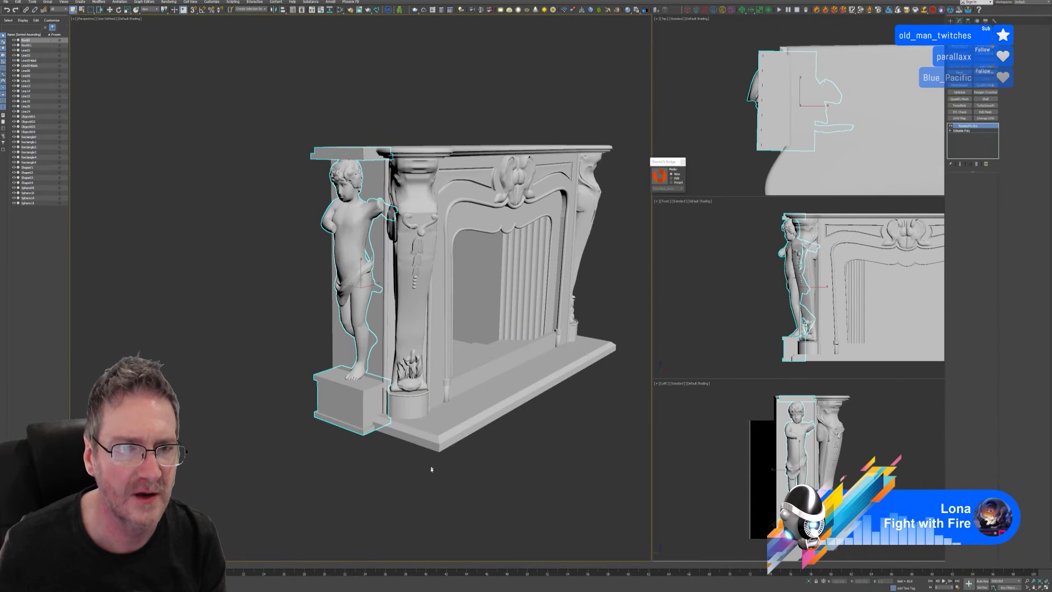
Step: Select the cherub statue at the fireplace's right end and close the floating UV bridge window
middle_click_drag(438, 456, 493, 269, "alt")
left_click(496, 263)
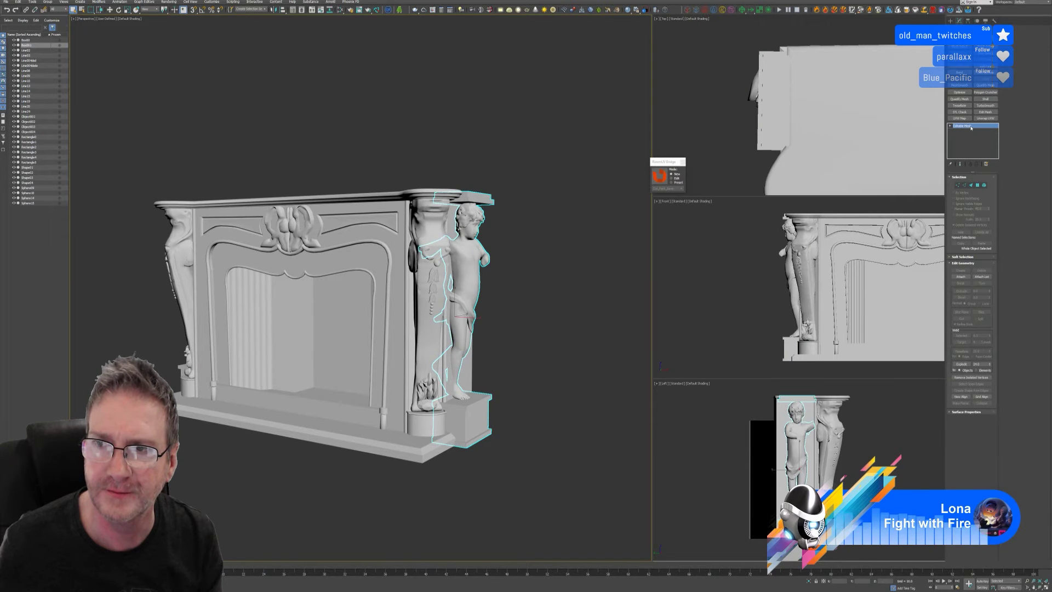
middle_click_drag(394, 297, 417, 329, "alt")
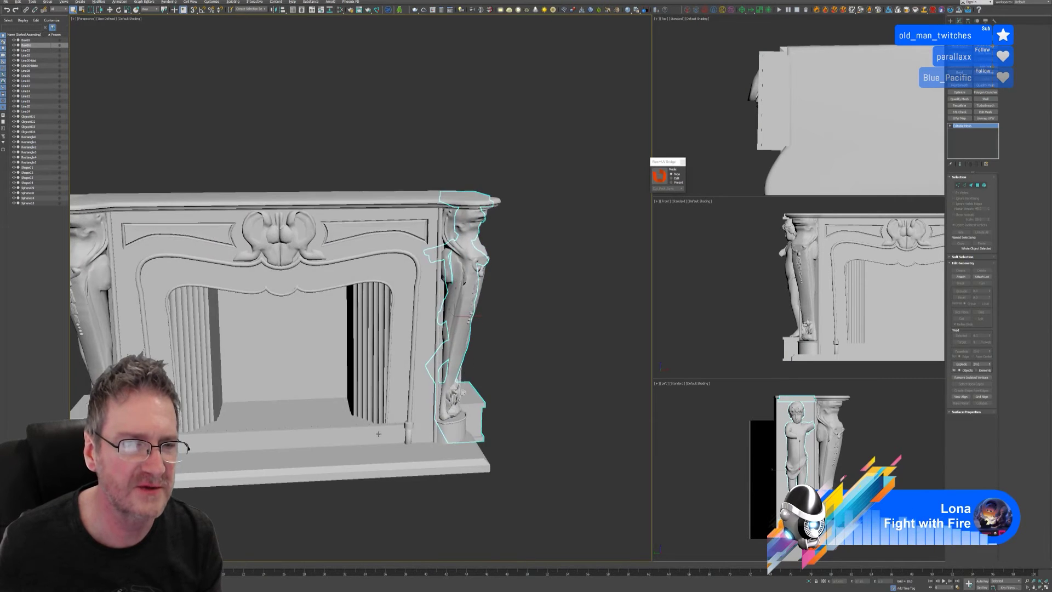
scroll(383, 384, "down", 3)
middle_click_drag(368, 412, 438, 384)
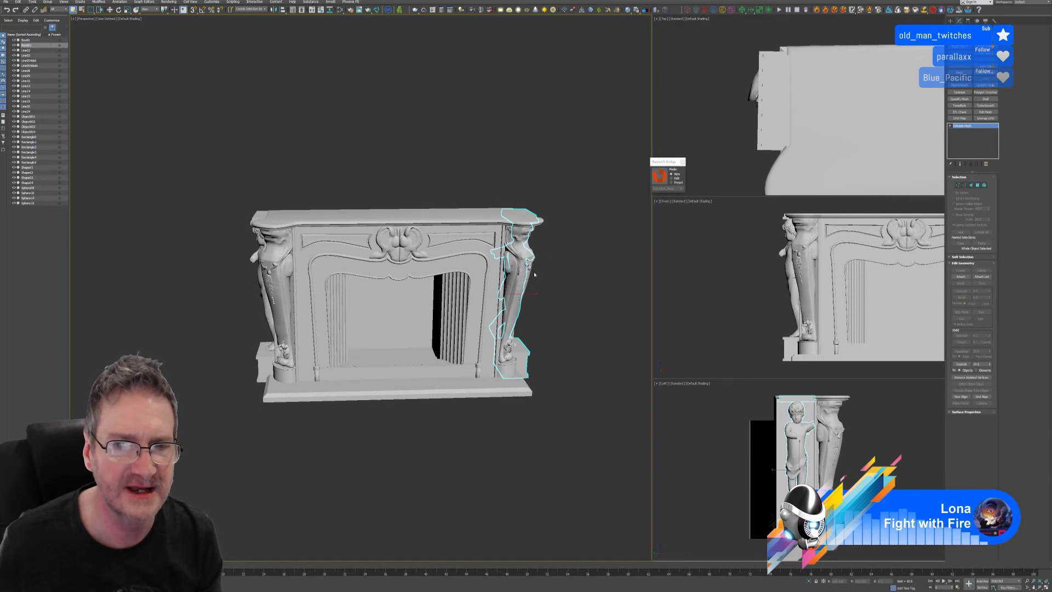
left_click(683, 162)
Step: Copy the unwrapped cherub statue from the fireplace's left end to beyond its right end and mirror the copy on the X axis
left_click(274, 296)
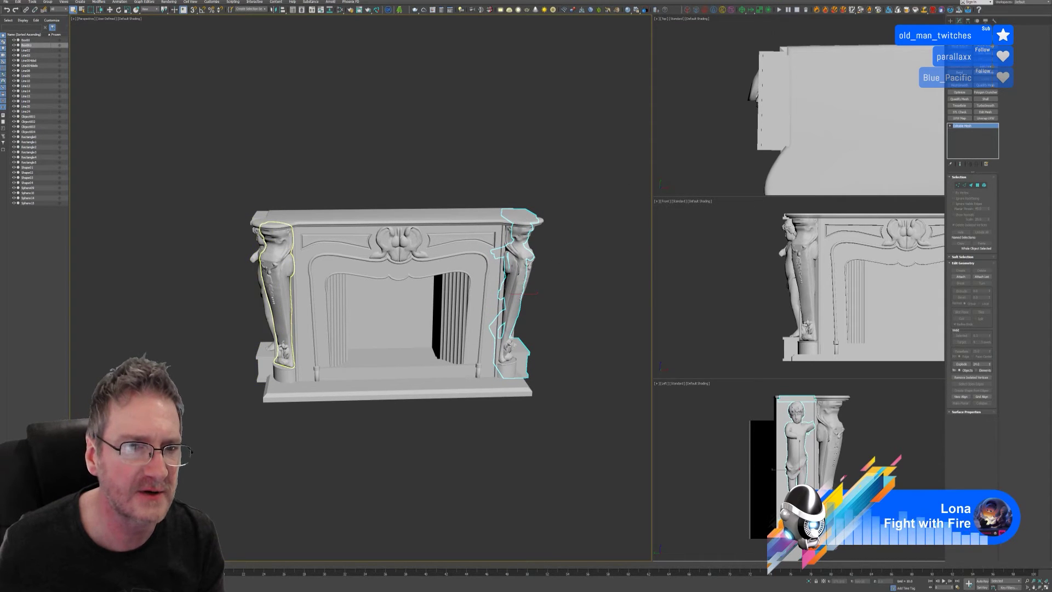
left_click(109, 9)
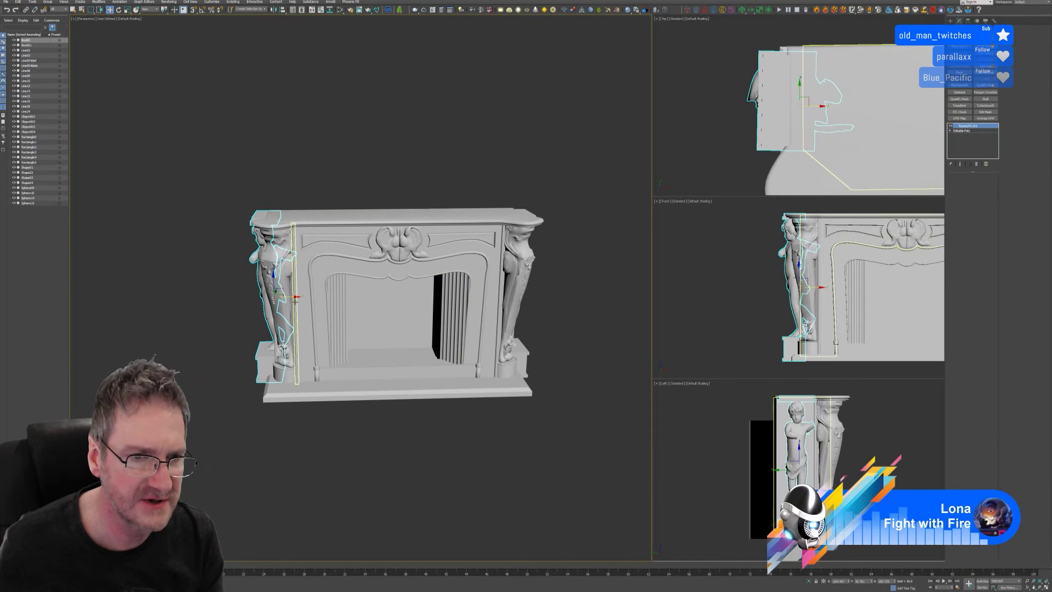
left_click_drag(293, 299, 588, 294, "shift")
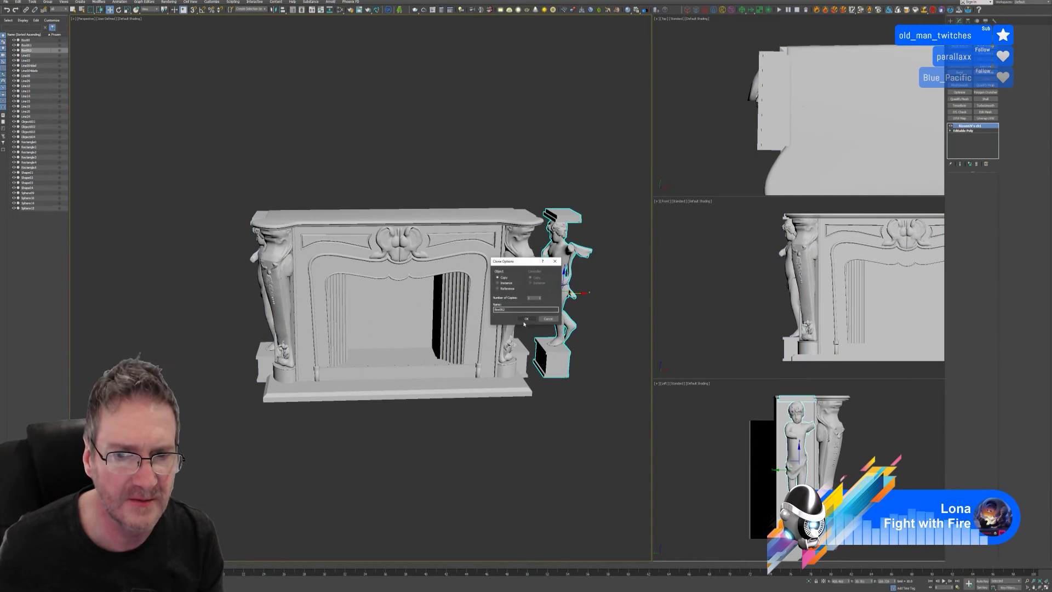
left_click(526, 319)
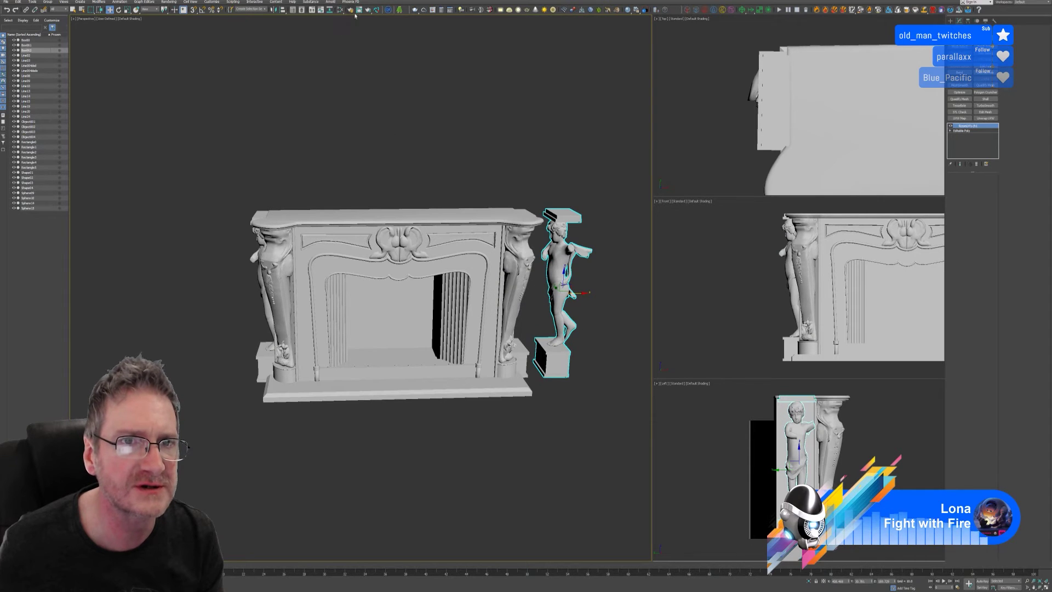
left_click(274, 11)
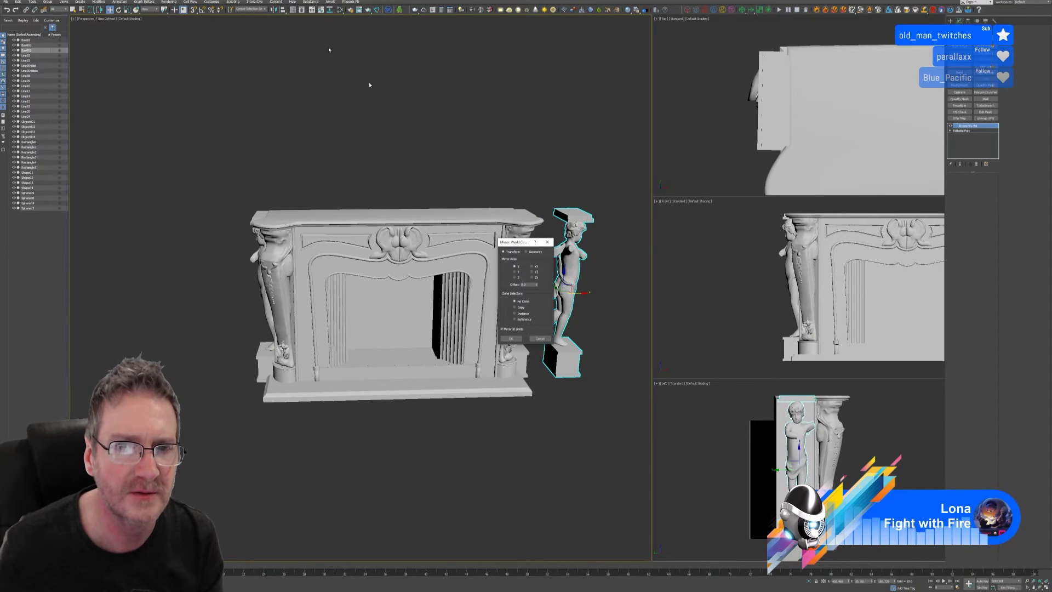
left_click(511, 339)
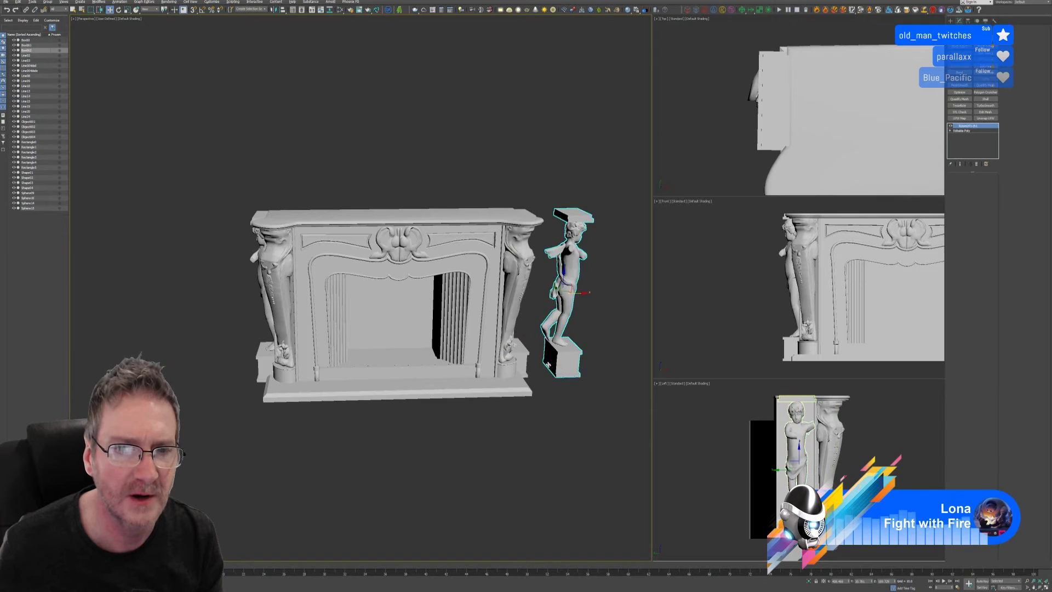
Step: Add NEW to the mirrored statue's name and move it onto the old statue at the fireplace's right end
middle_click_drag(548, 365, 586, 320, "alt")
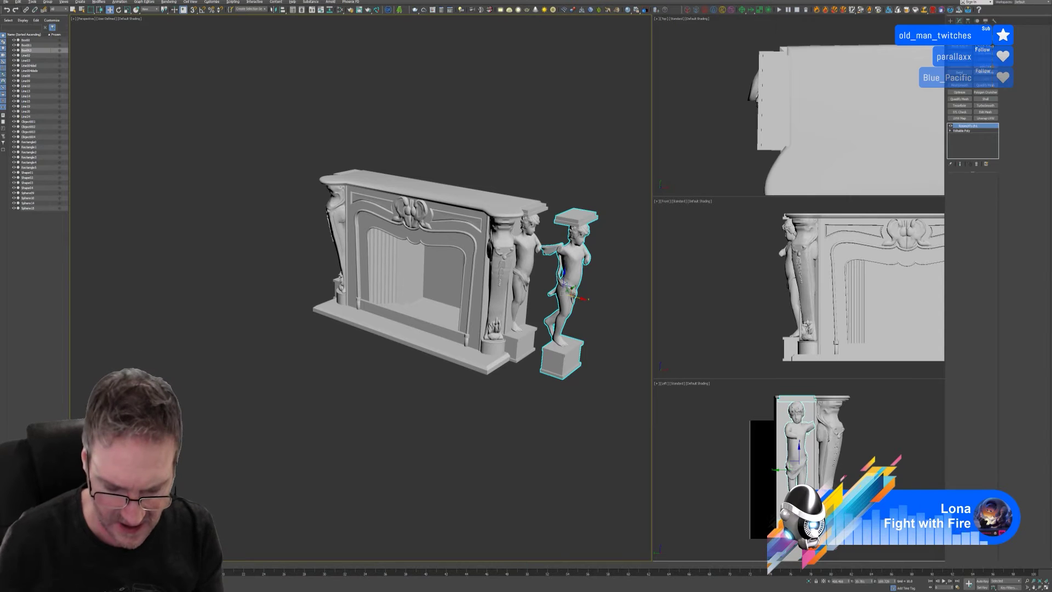
type("NEW")
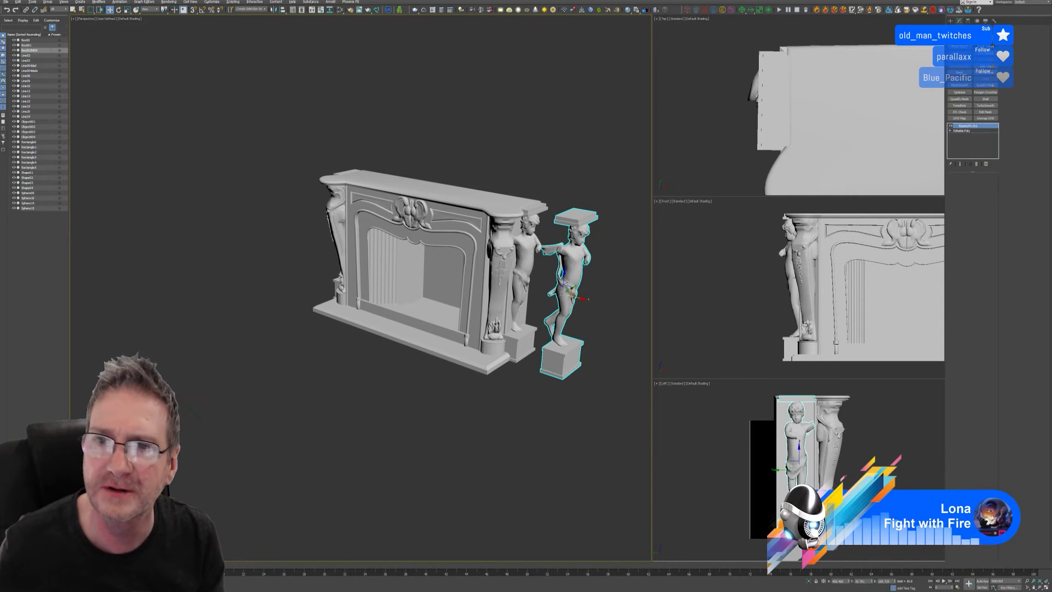
left_click_drag(583, 300, 538, 289)
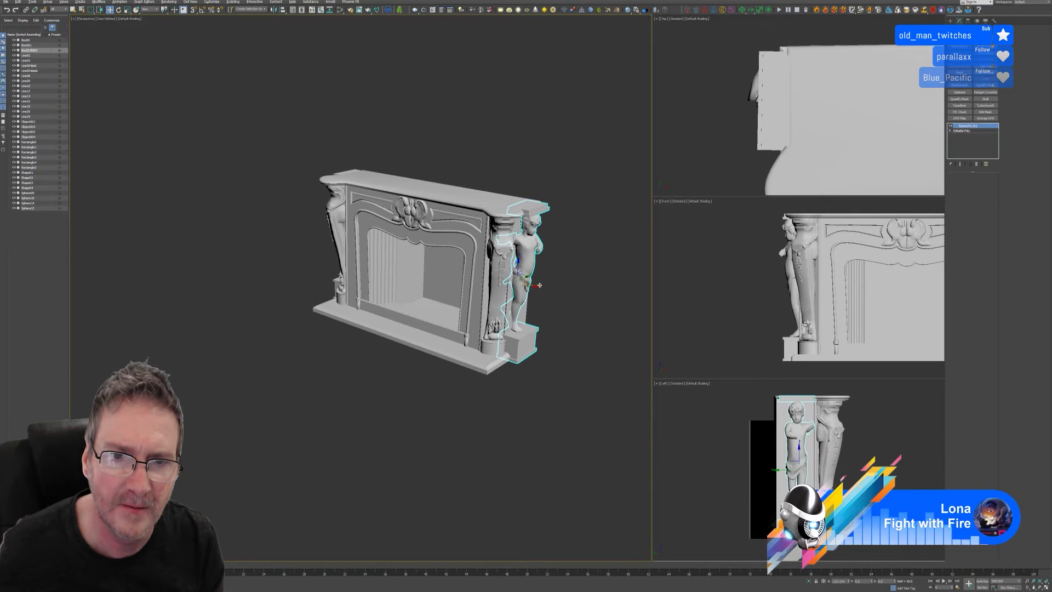
scroll(539, 286, "up", 8)
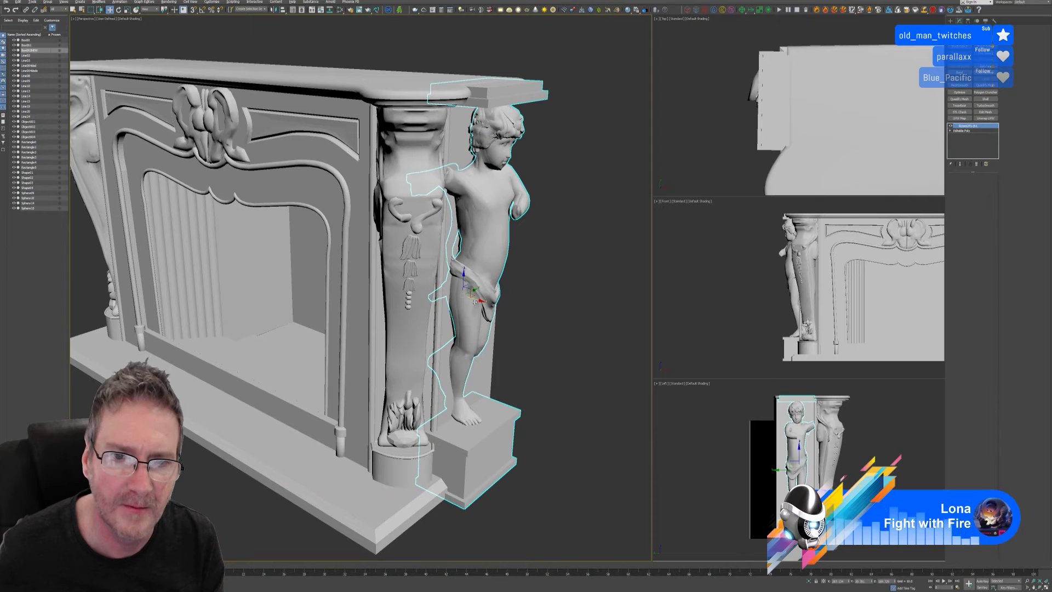
left_click_drag(481, 301, 479, 297)
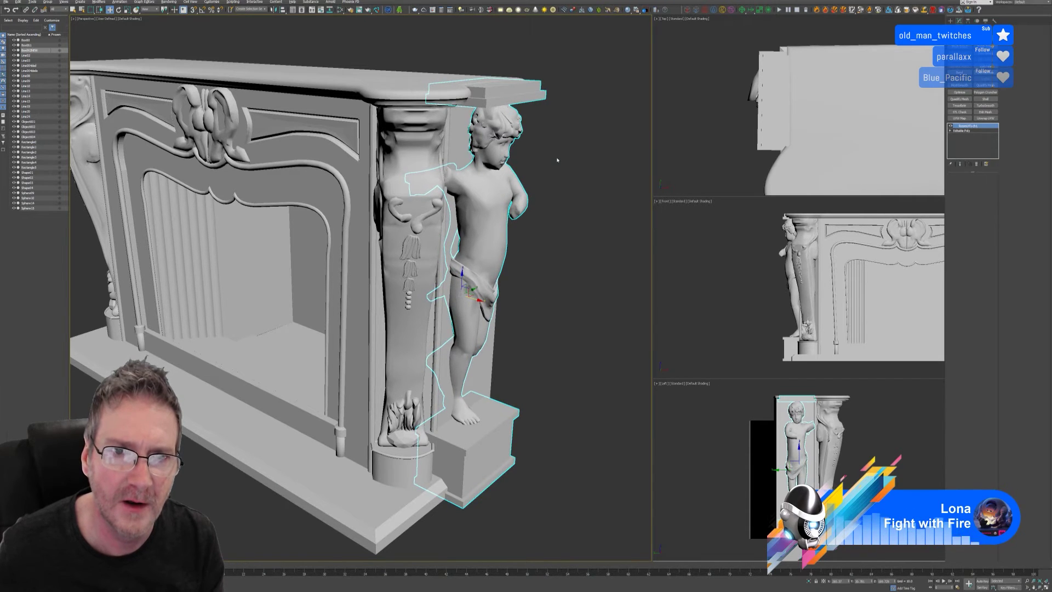
Step: Delete the old cherub statue that overlaps the mirrored copy at the fireplace's right end
left_click(502, 134)
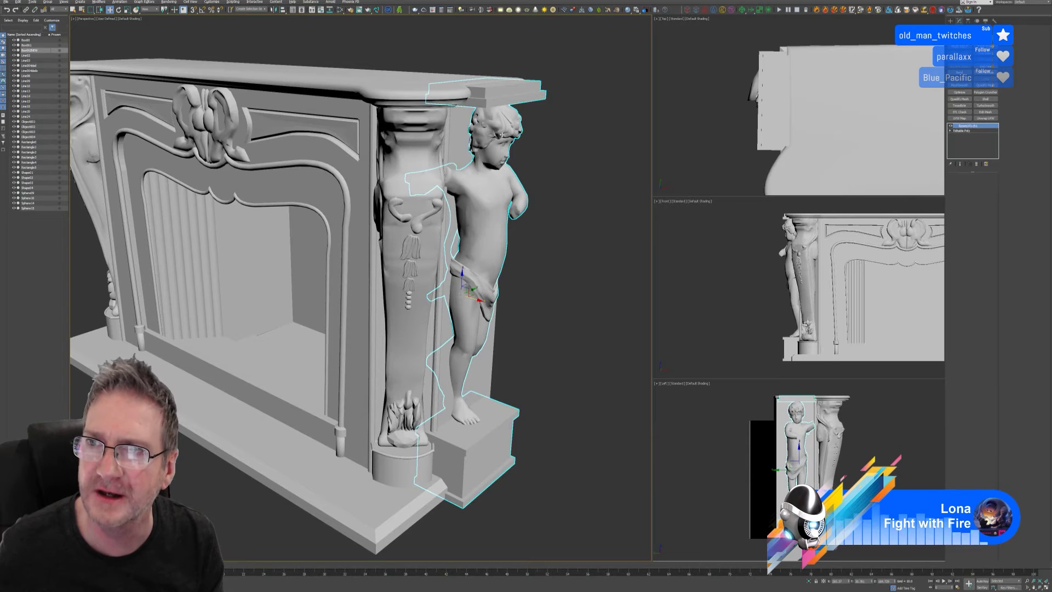
left_click(538, 192)
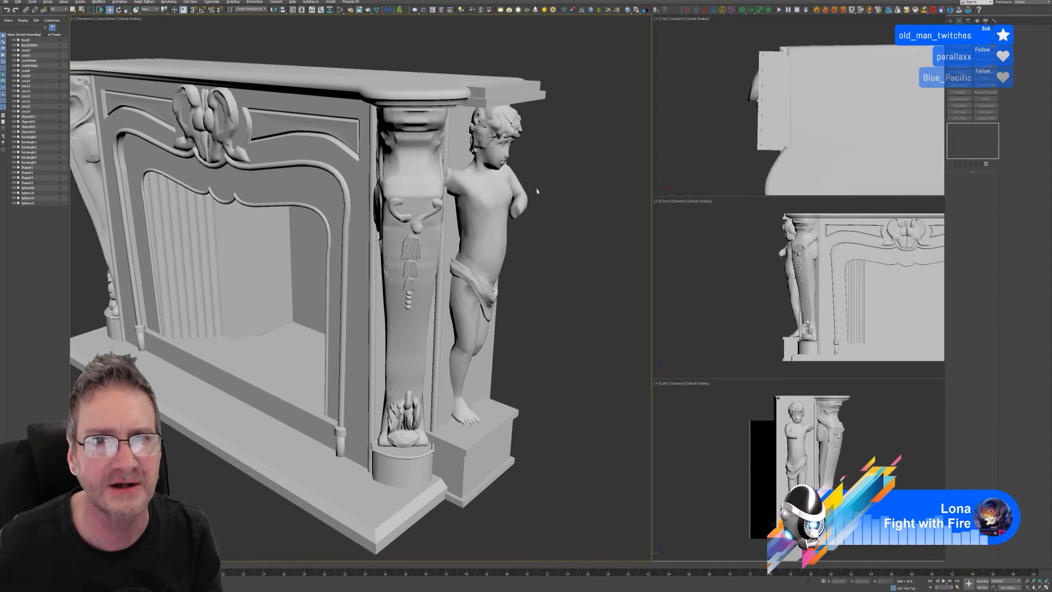
scroll(537, 192, "down", 10)
middle_click_drag(505, 312, 383, 263, "alt")
scroll(384, 264, "up", 3)
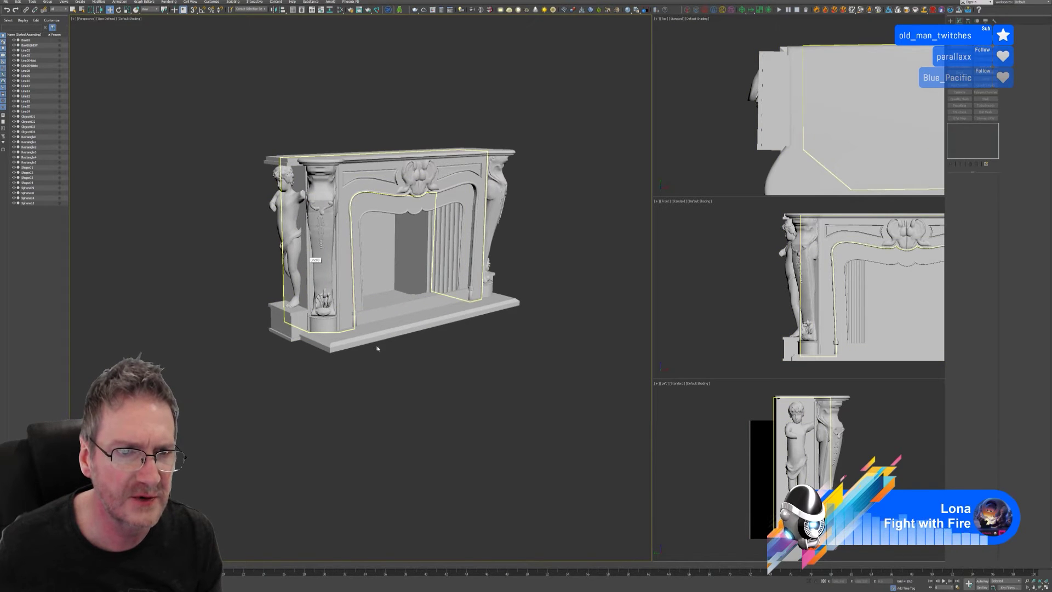
middle_click_drag(377, 349, 417, 385, "alt")
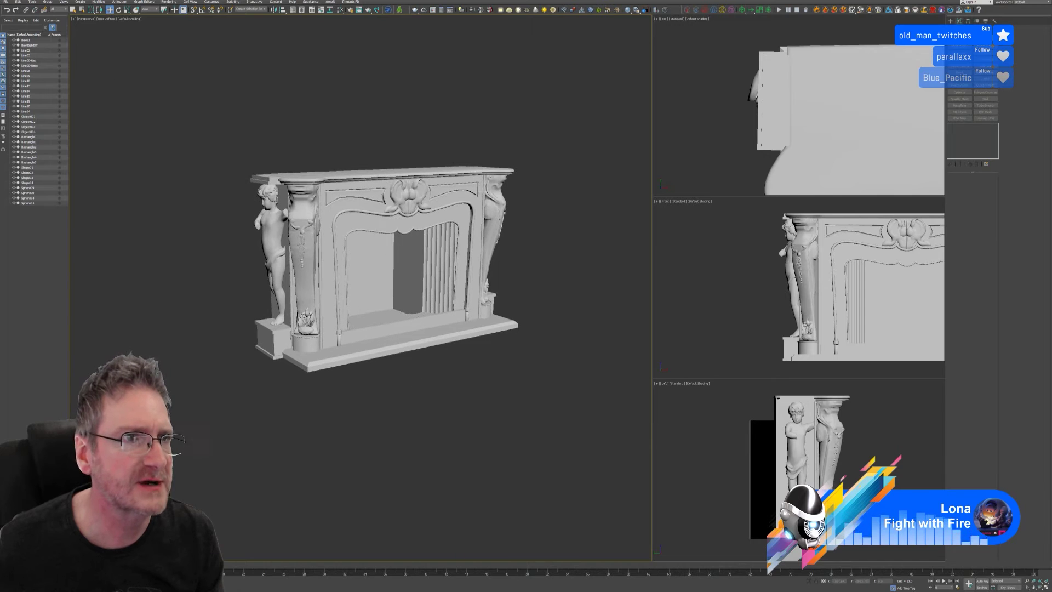
Step: Save the scene as a new file version numbered 3
left_click(5, 3)
left_click(22, 49)
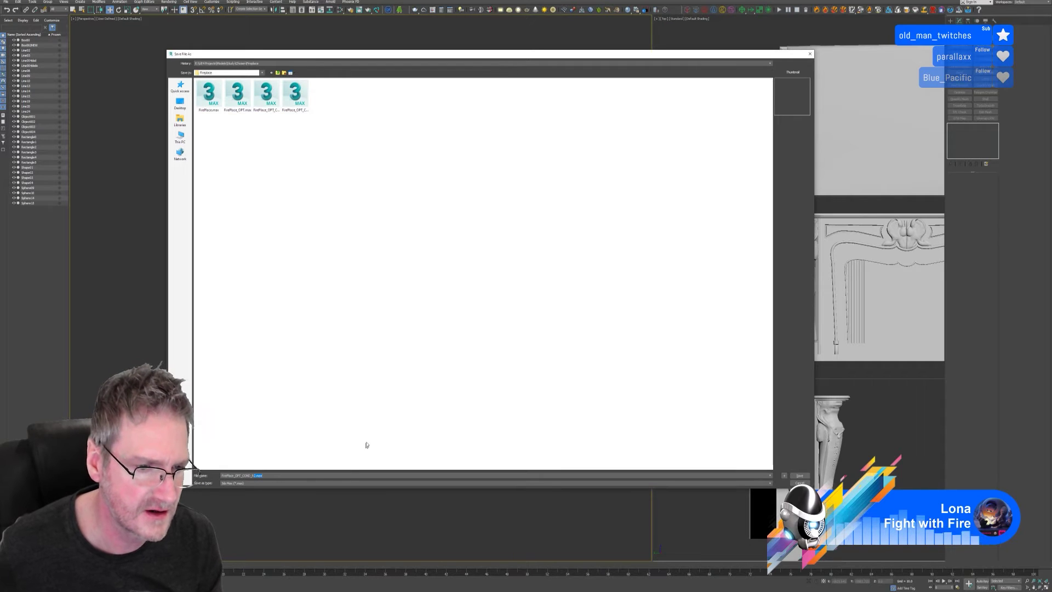
type("3")
key("Return")
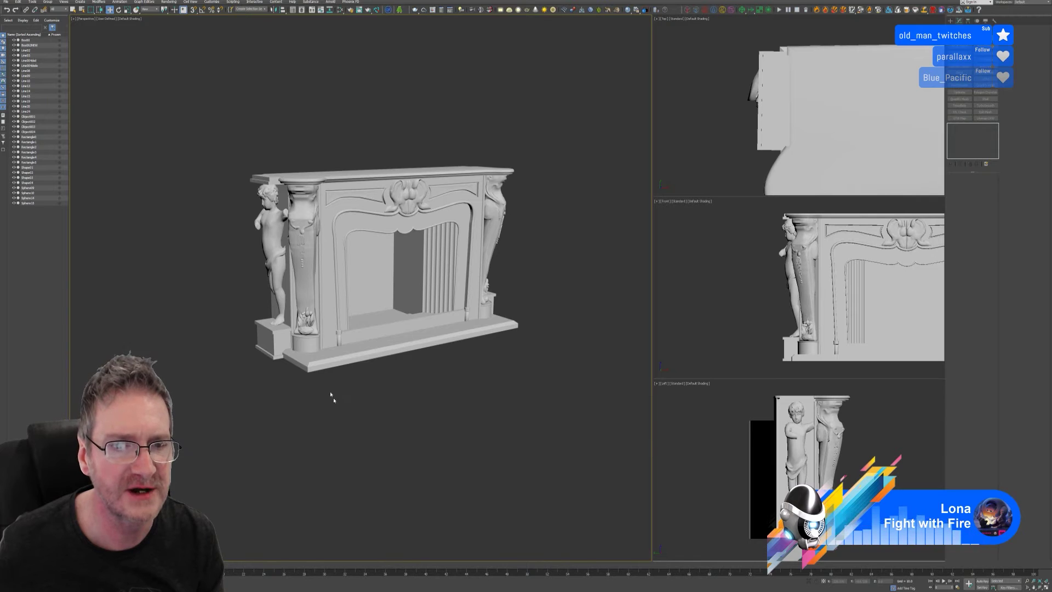
Step: Collapse the modifier stack of the hearth slab under the fireplace into an Editable Poly
left_click(346, 353)
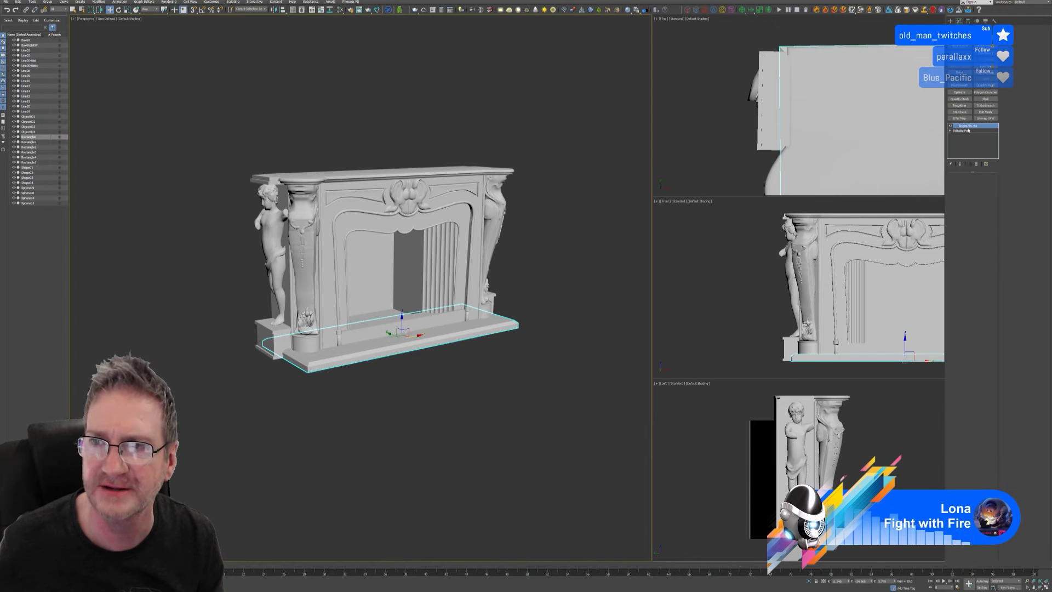
right_click(967, 129)
left_click(997, 186)
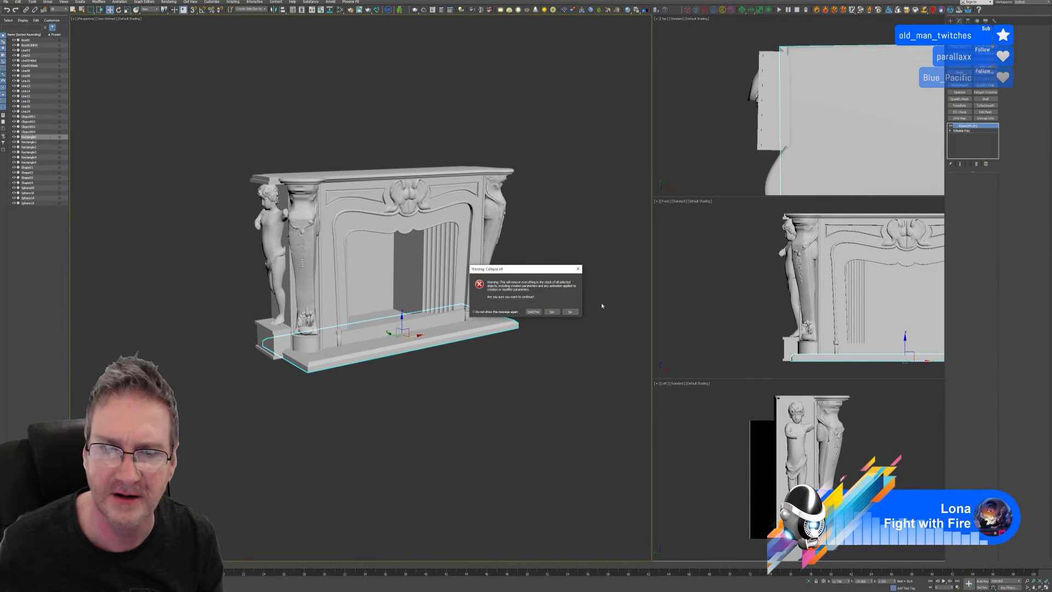
left_click(552, 311)
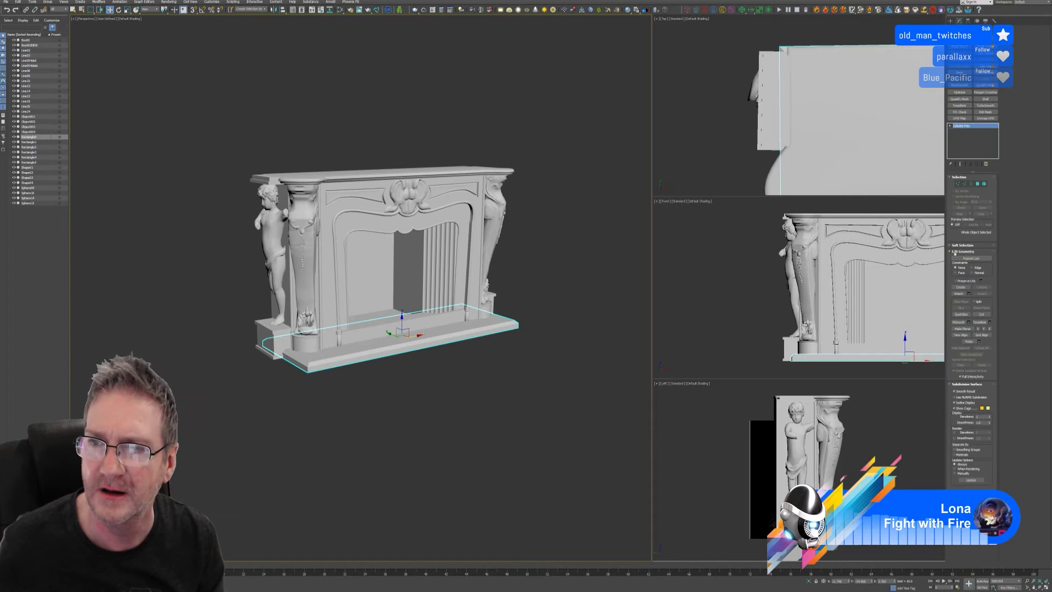
Step: Attach the left cherub statue, the round column base and the rounded stone above it to the hearth slab, using Match Material IDs to Material
left_click(959, 294)
left_click(291, 345)
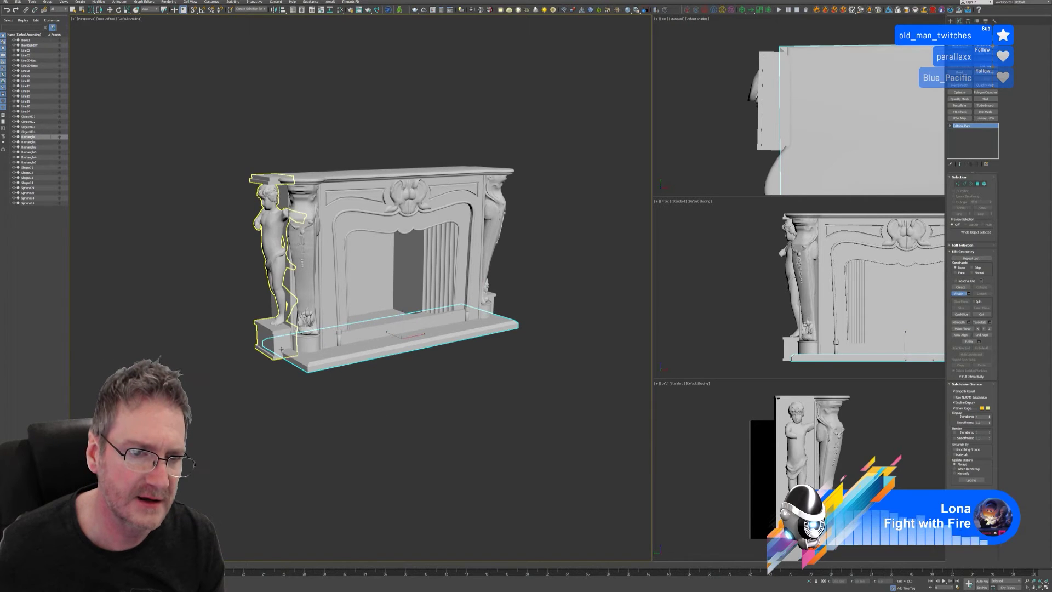
left_click(308, 334)
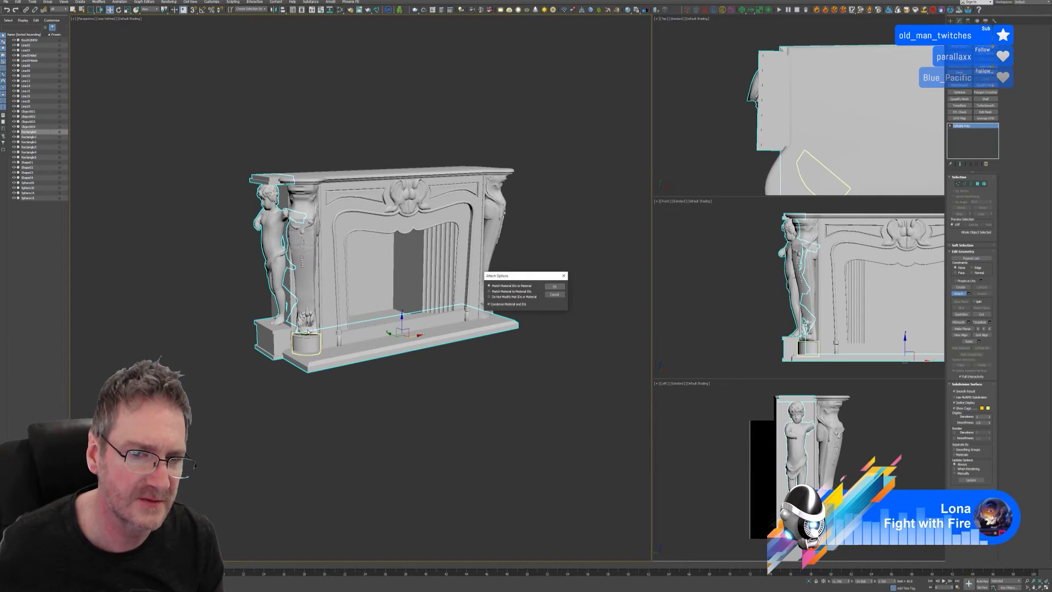
left_click(555, 286)
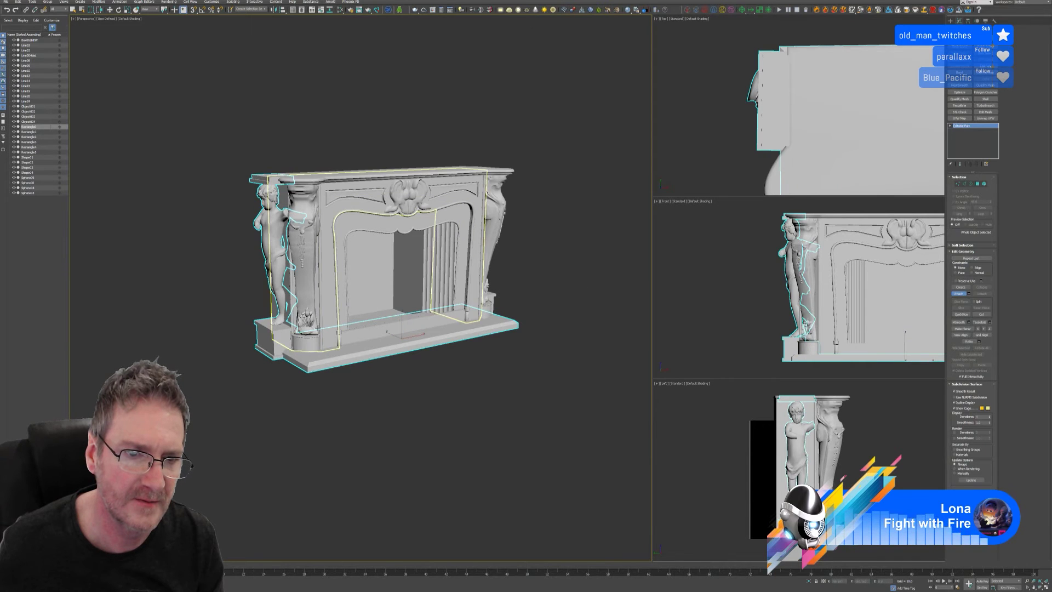
left_click(317, 332)
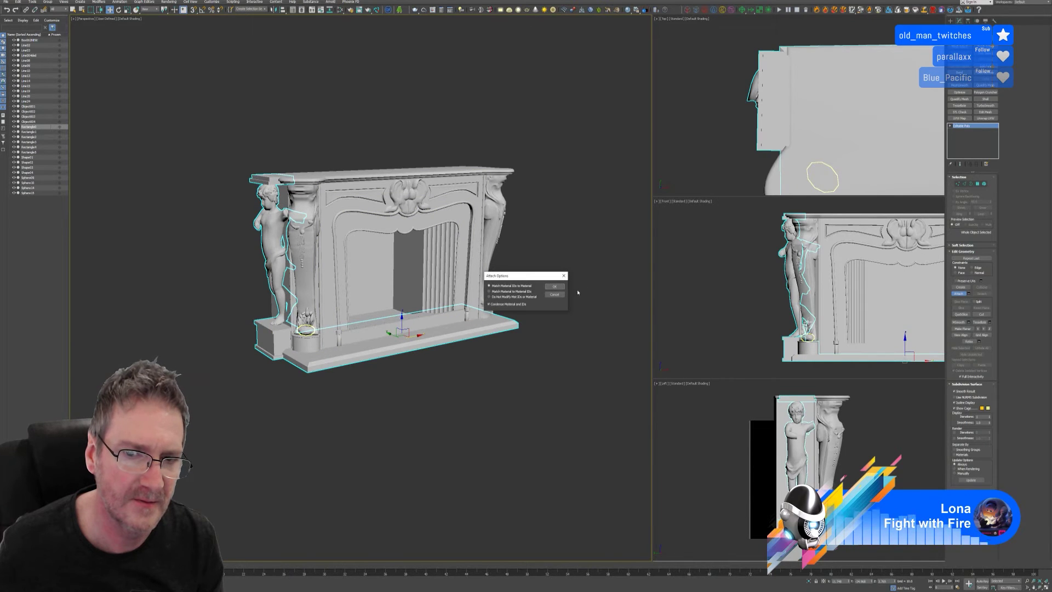
left_click(554, 286)
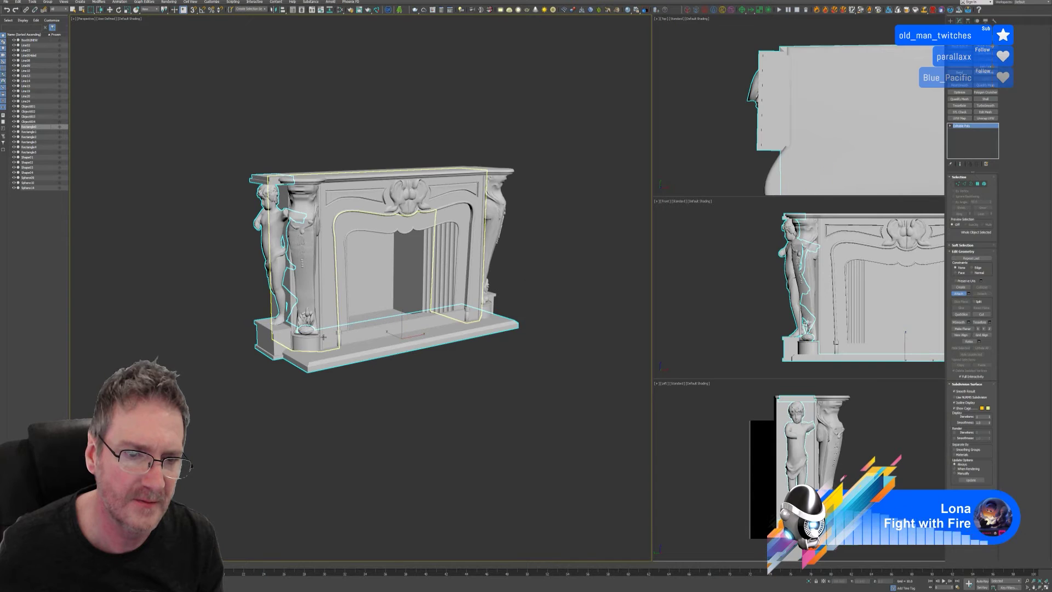
left_click(969, 294)
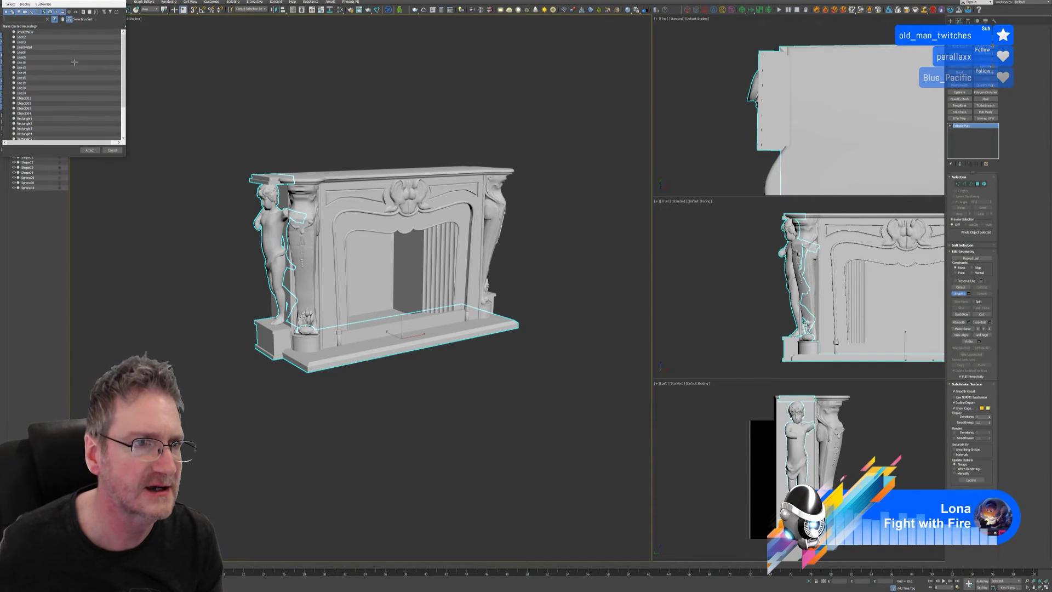
scroll(74, 62, "down", 3)
scroll(67, 93, "up", 3)
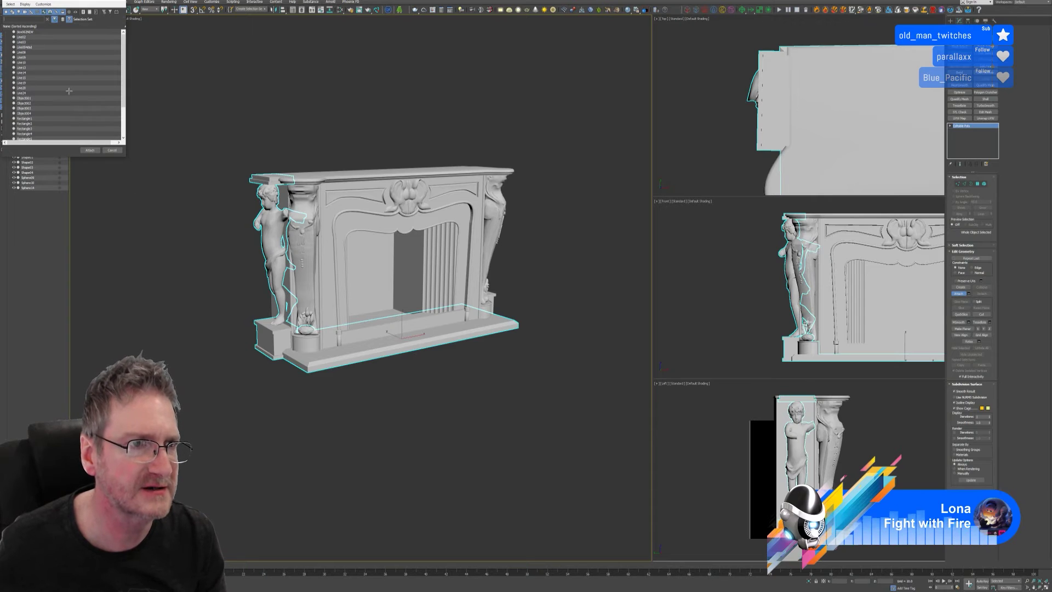
left_click(112, 150)
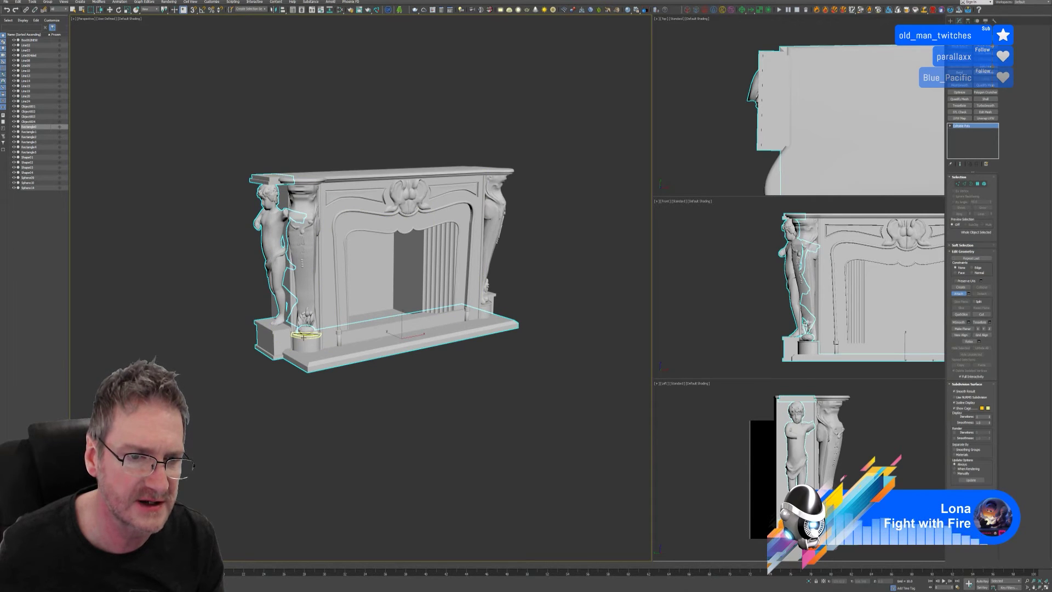
Step: Try to attach the thin rim on top of the left round column base to the hearth slab
scroll(308, 335, "up", 5)
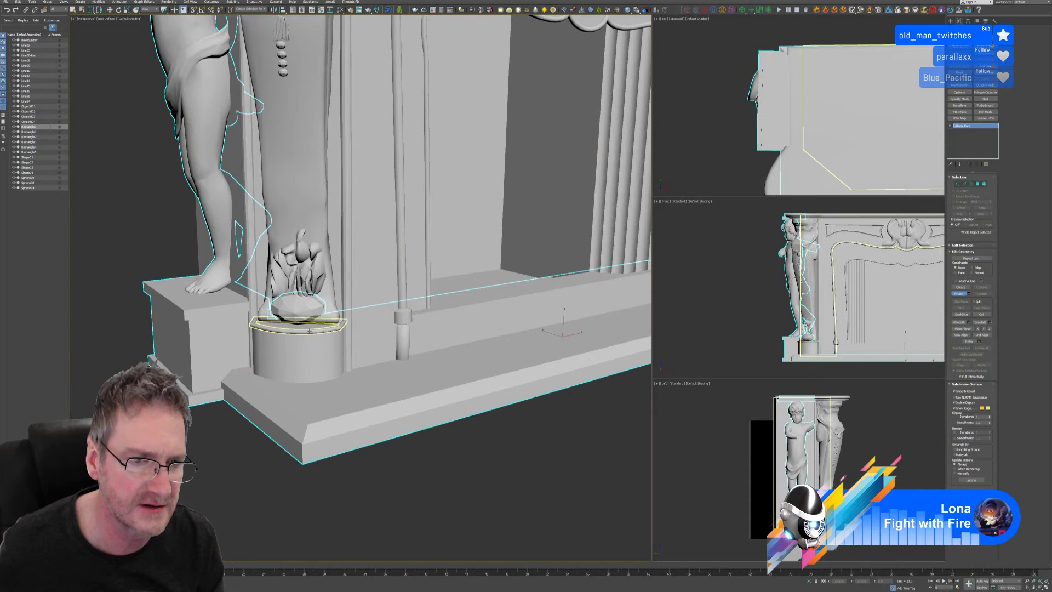
left_click(310, 330)
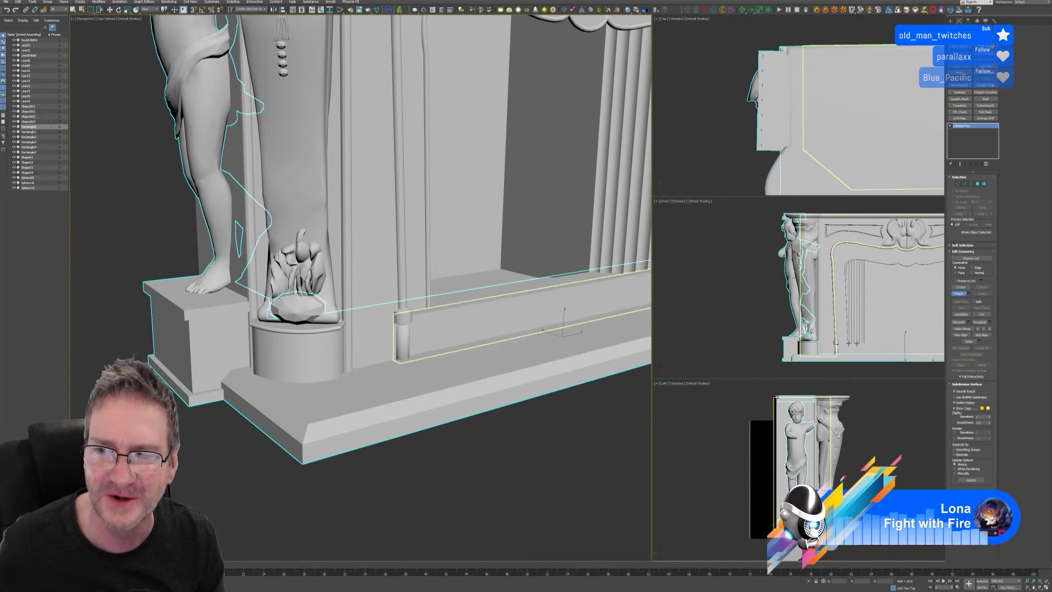
left_click(957, 294)
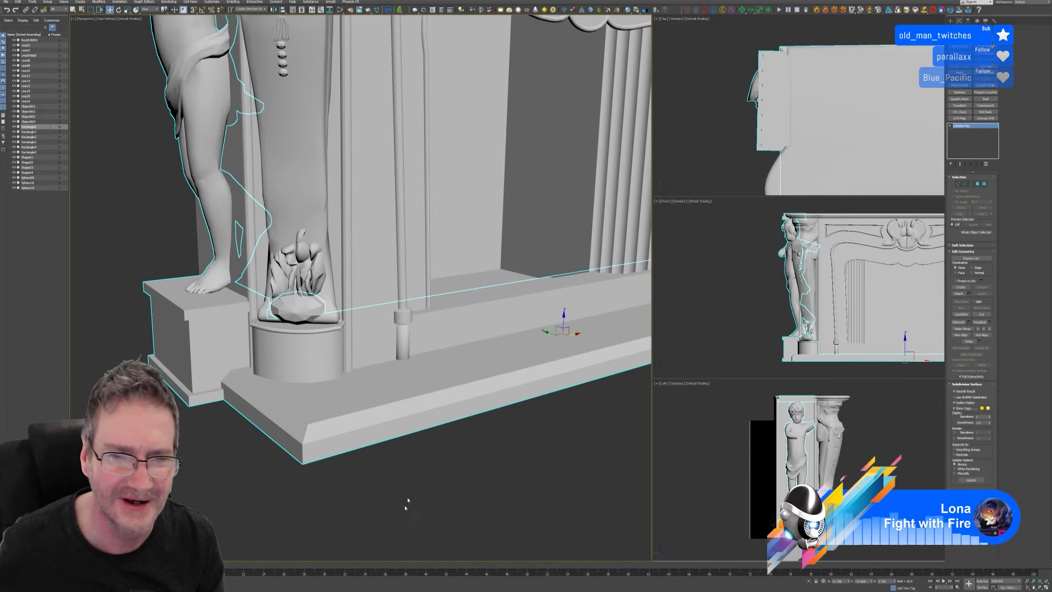
Step: Convert the thin rim on the left round column base to an Editable Poly and open the RizomUV bridge for it
left_click(298, 324)
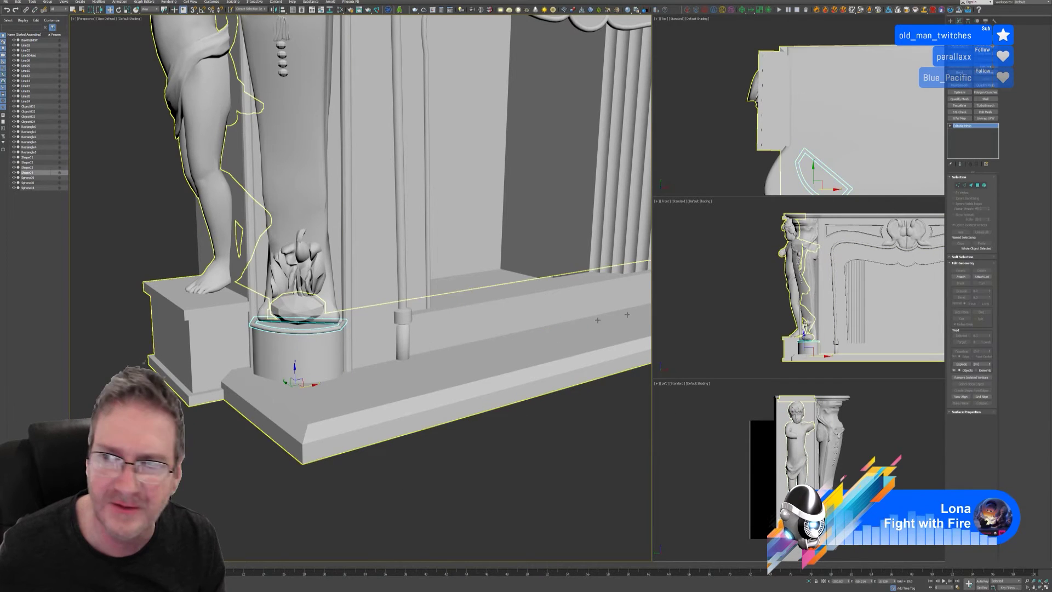
right_click(968, 128)
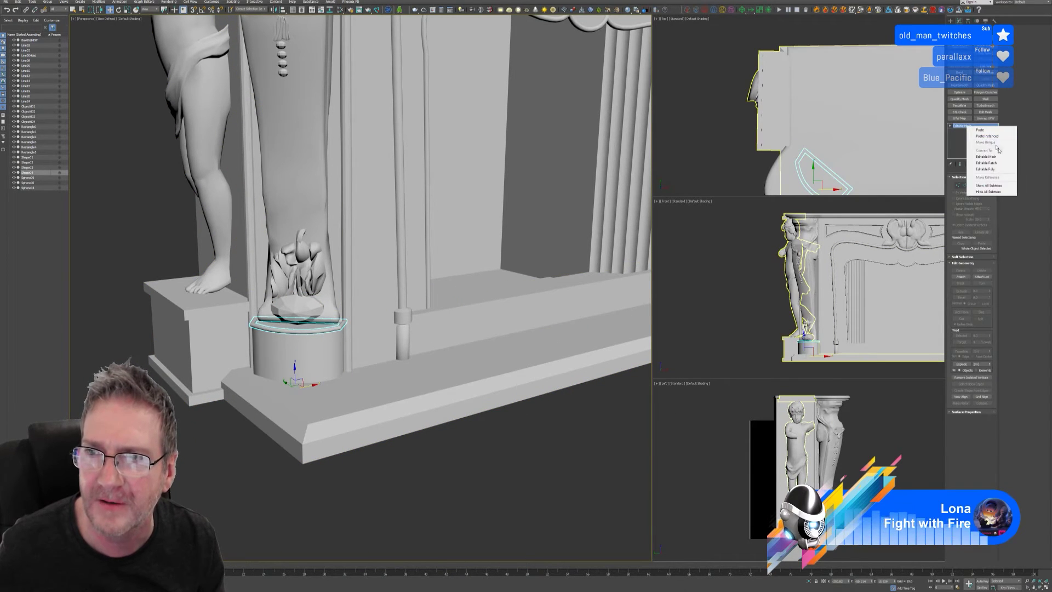
left_click(978, 171)
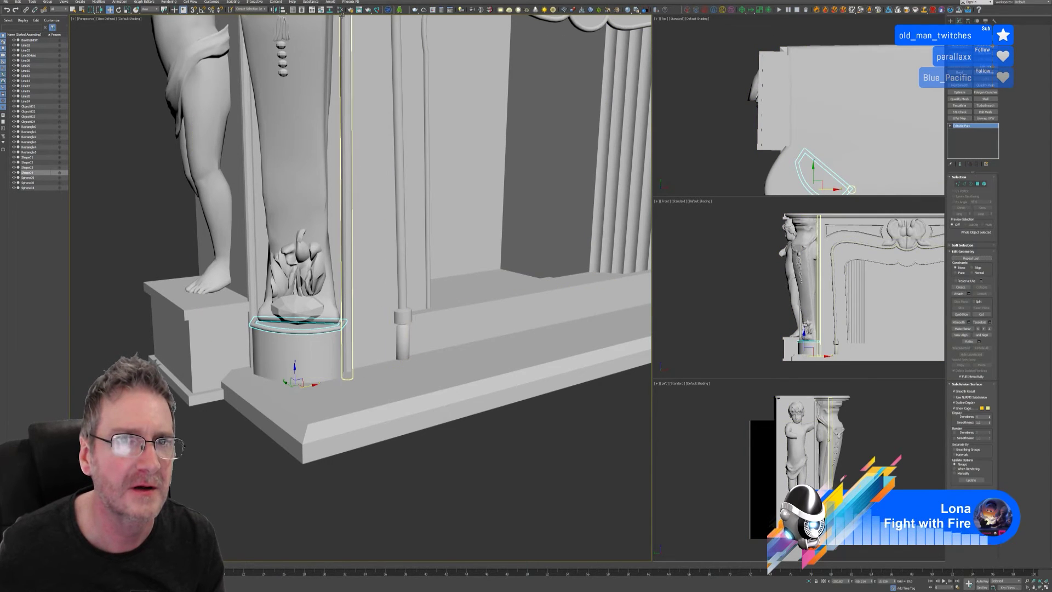
left_click(376, 12)
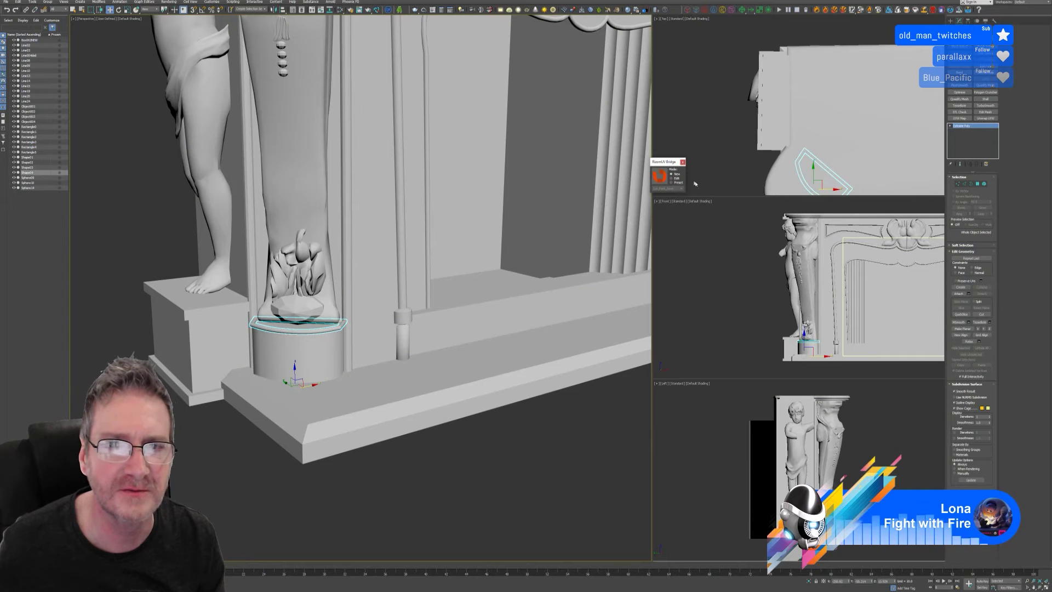
Step: Try unwrapping the thin rim in RizomUV with automatic seams, check its checker pattern, and return to 3ds Max
left_click(659, 175)
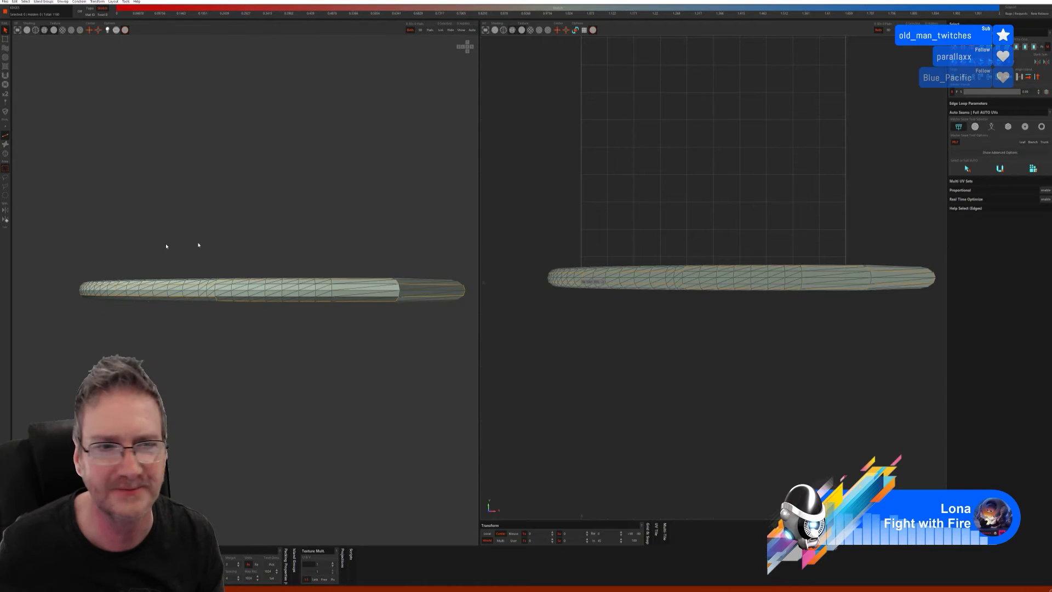
scroll(196, 278, "down", 1)
left_click(55, 32)
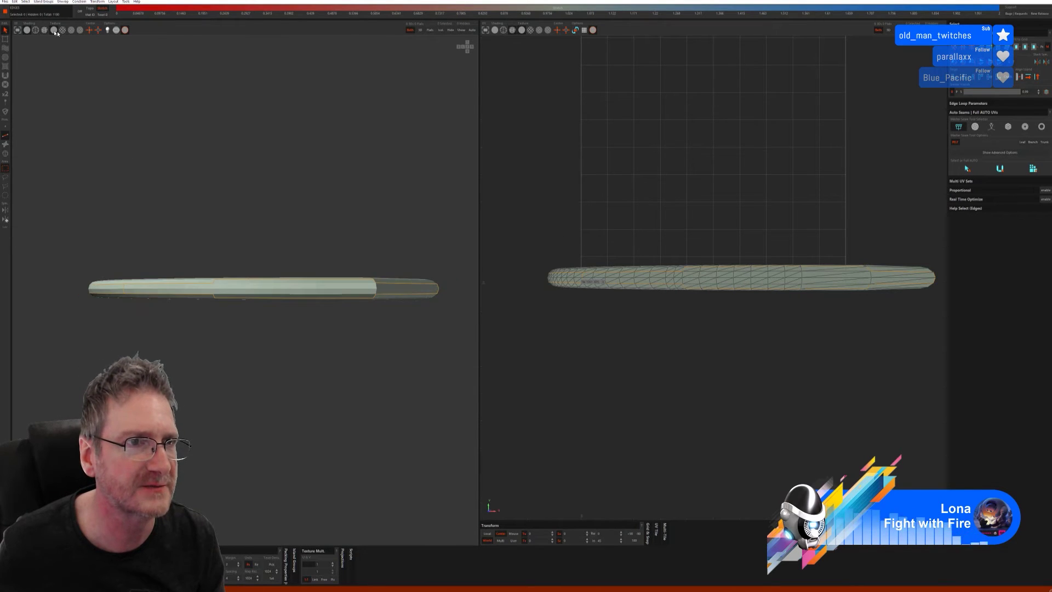
left_click(63, 30)
left_click_drag(169, 189, 204, 217, "alt")
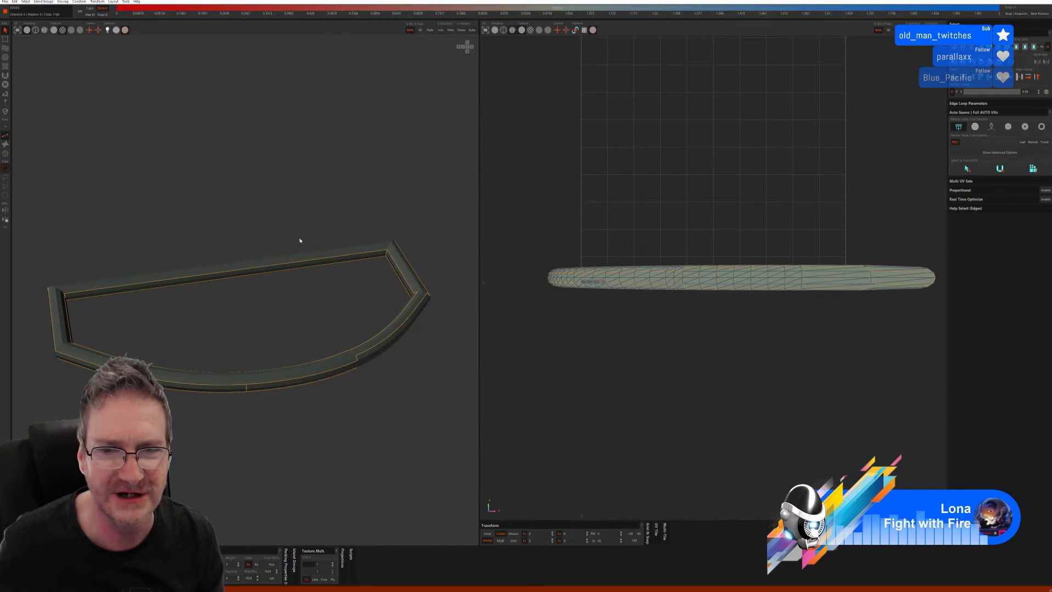
left_click_drag(245, 390, 353, 420, "alt")
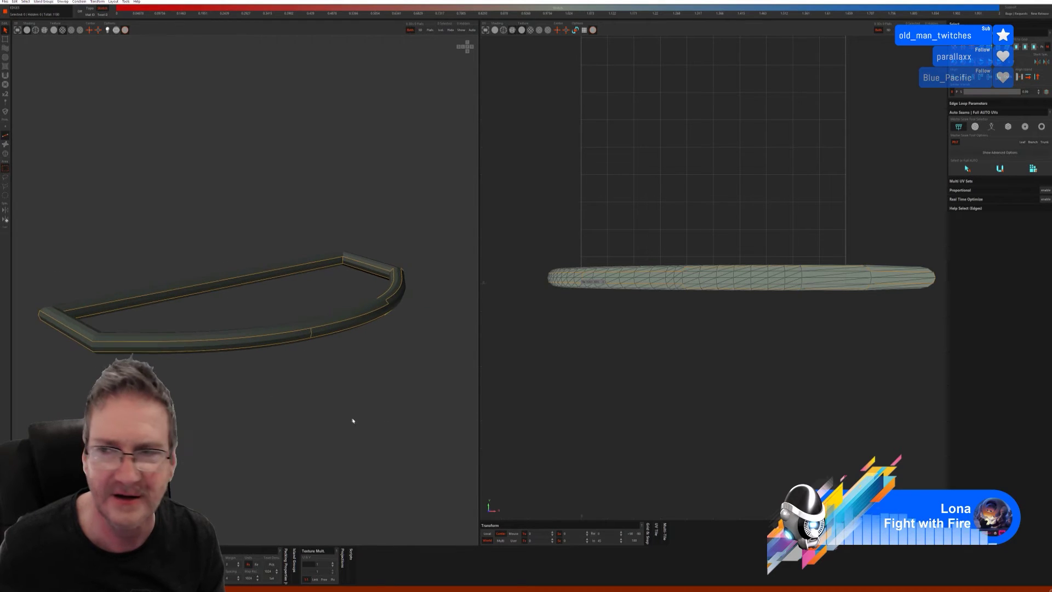
key("u")
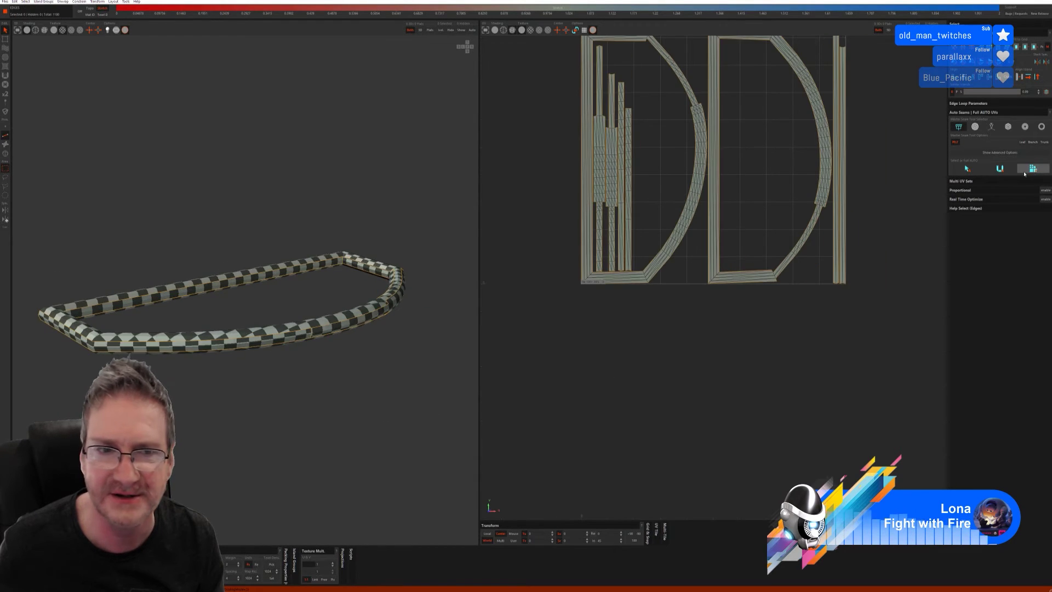
mouse_move(326, 364)
left_mouse_down("alt")
mouse_move(290, 365)
mouse_move(294, 352)
mouse_move(284, 352)
mouse_move(323, 370)
left_mouse_up("alt")
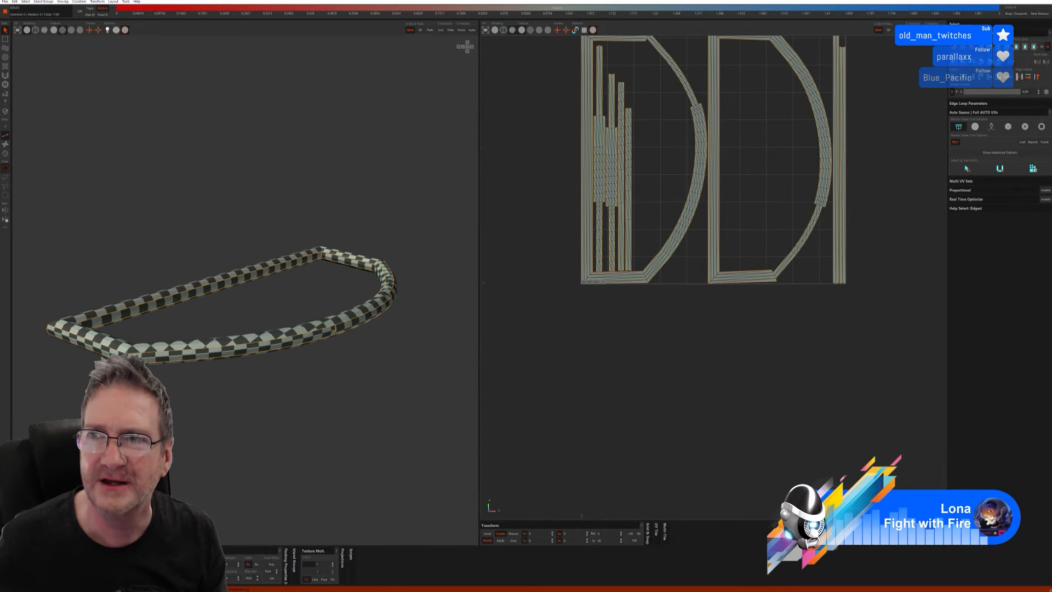
key("alt+F4")
Step: Export the thin rim on the left round column base as an OBJ, overwriting the existing desktop file with the default export options
left_click(538, 294)
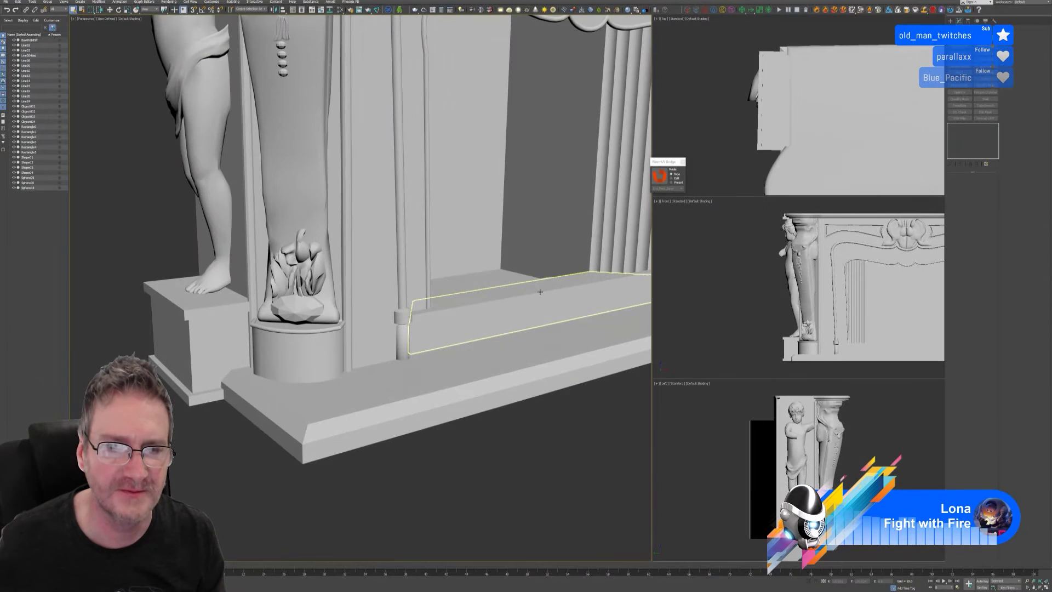
left_click(541, 299)
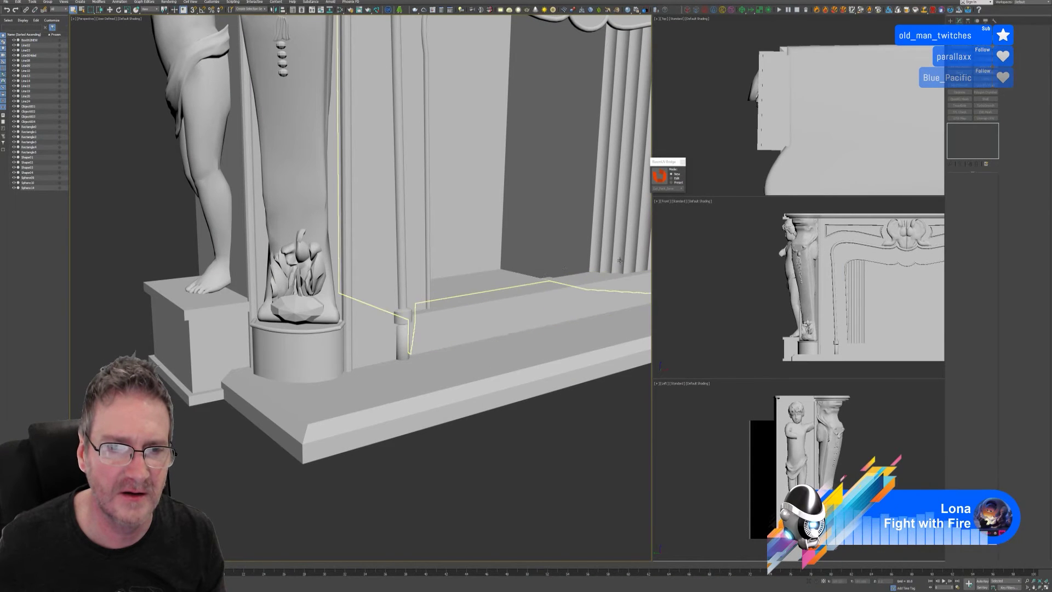
left_click(316, 330)
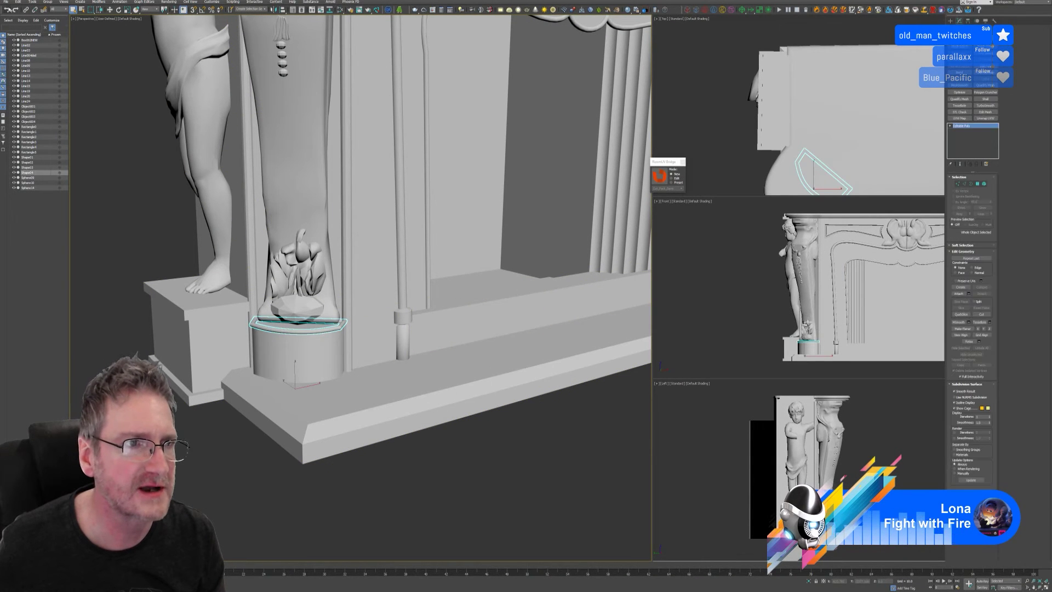
left_click(4, 2)
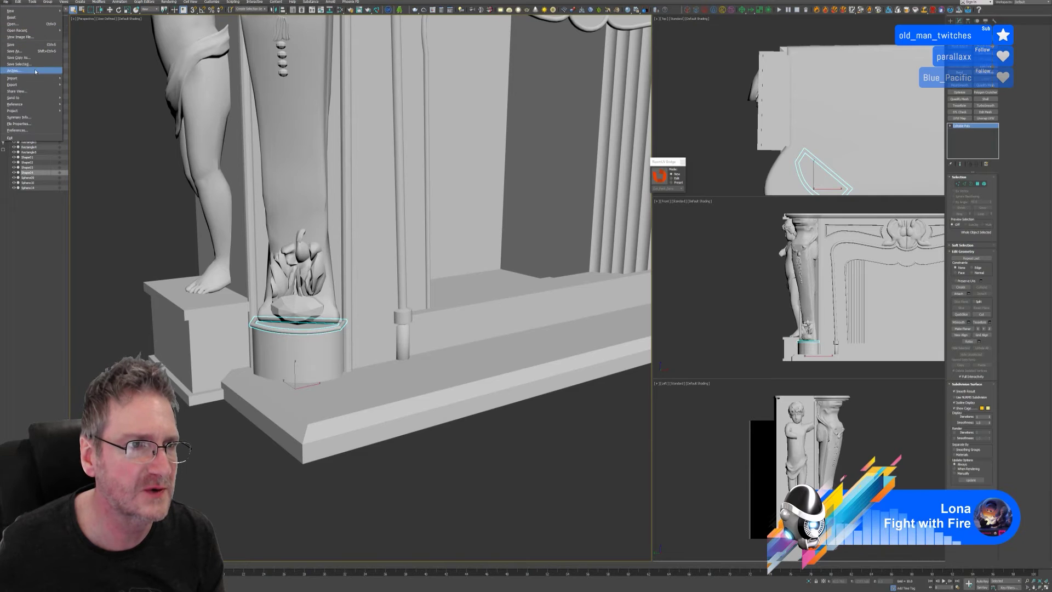
mouse_move(34, 87)
left_click(86, 88)
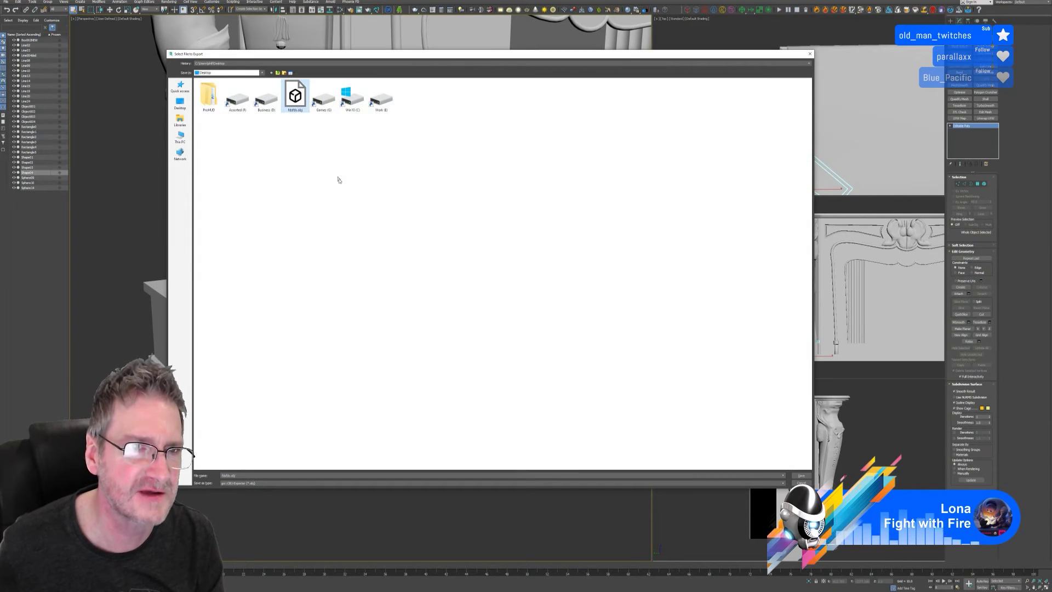
key("Return")
left_click(544, 303)
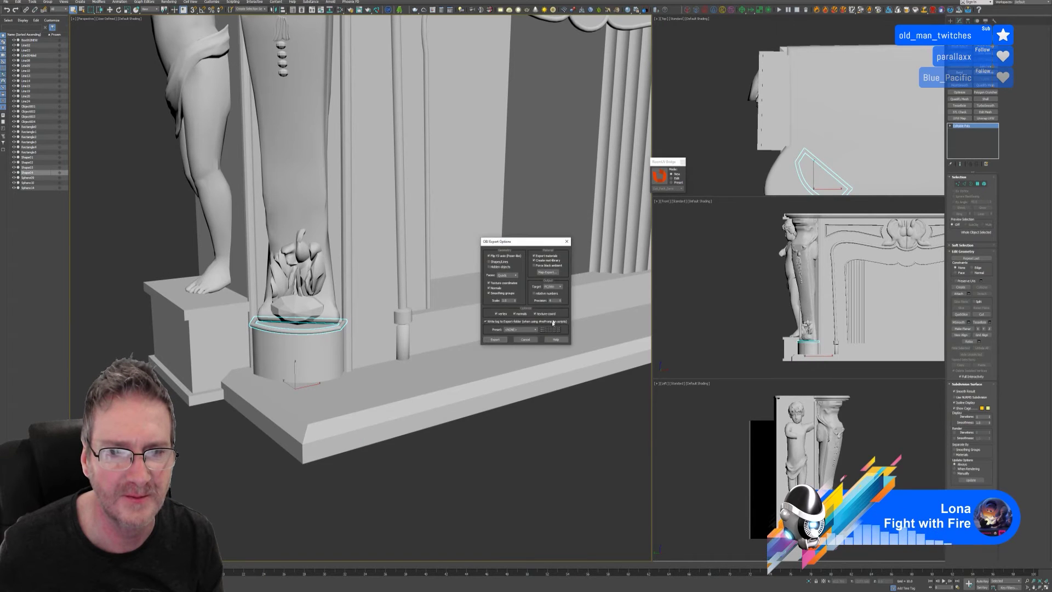
left_click(495, 340)
left_click(581, 343)
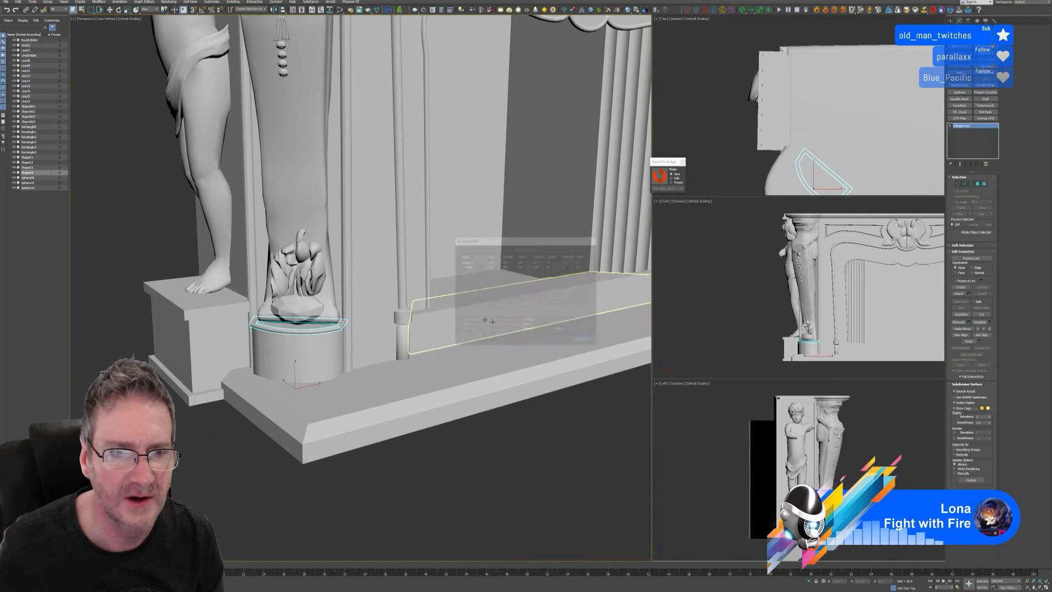
Step: Import the rim's OBJ file back into the scene under a new name ending in NEW
left_click(6, 3)
mouse_move(33, 78)
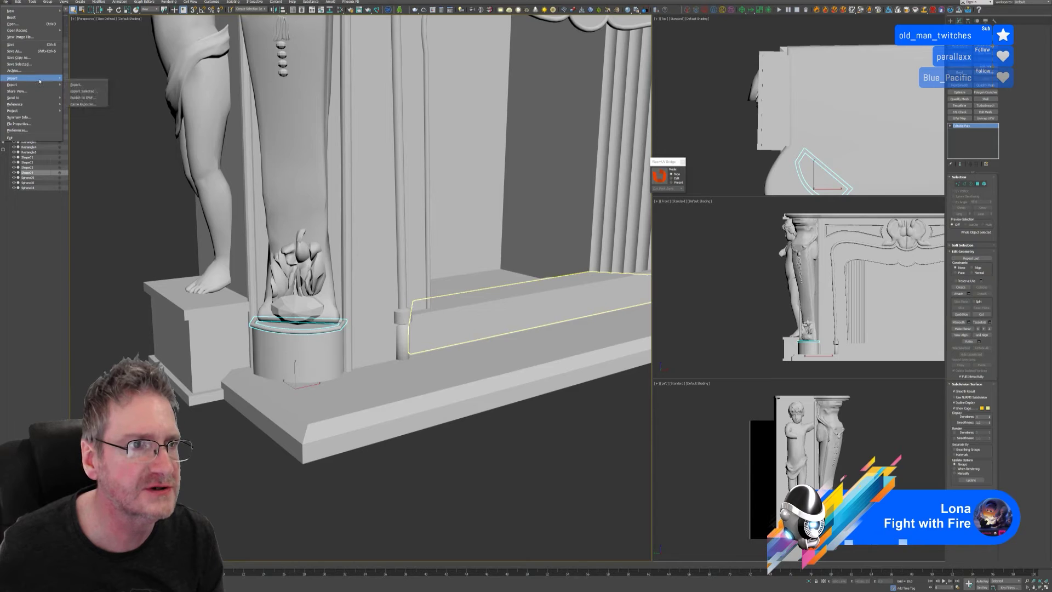
left_click(77, 78)
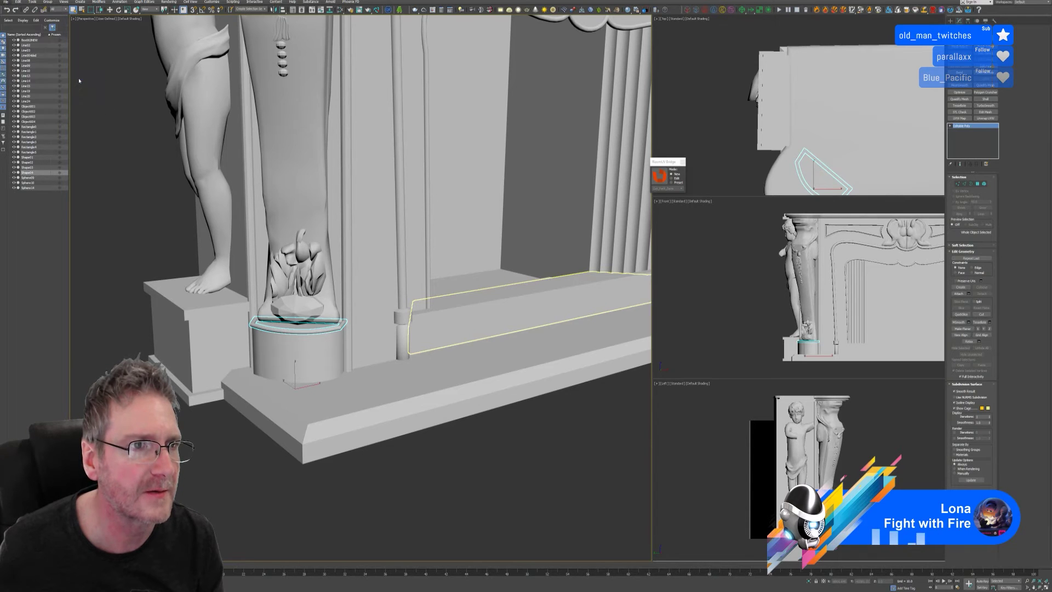
left_click(297, 103)
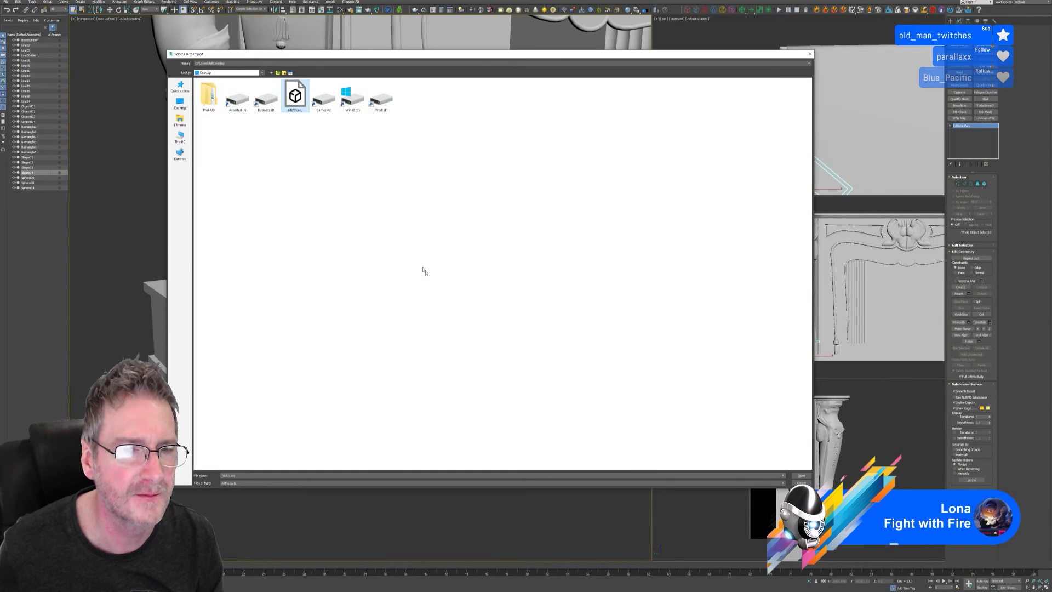
key("Return")
left_click(496, 391)
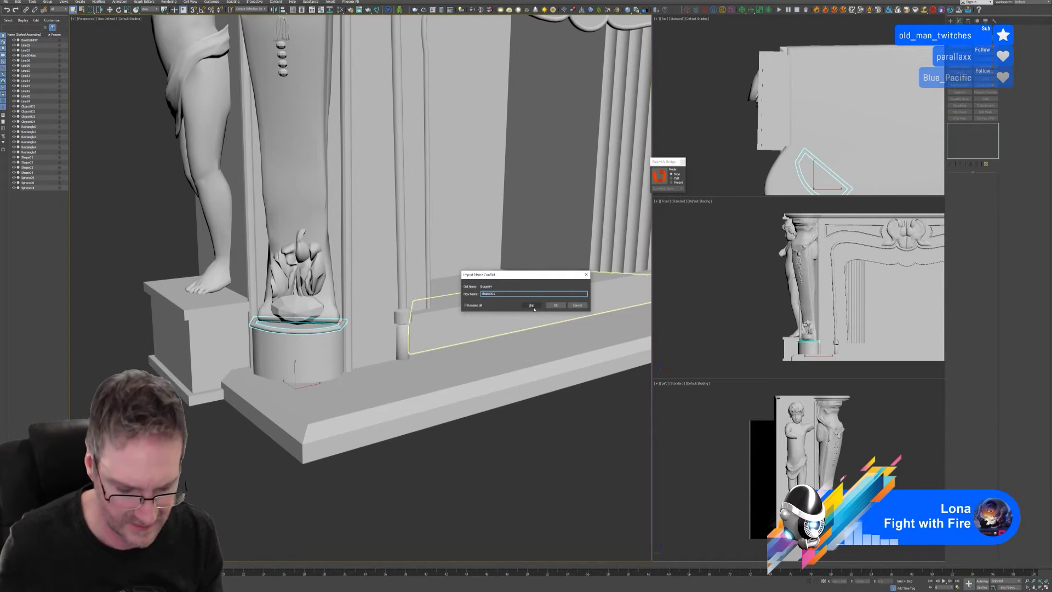
type("hEW")
key("Return")
key("z")
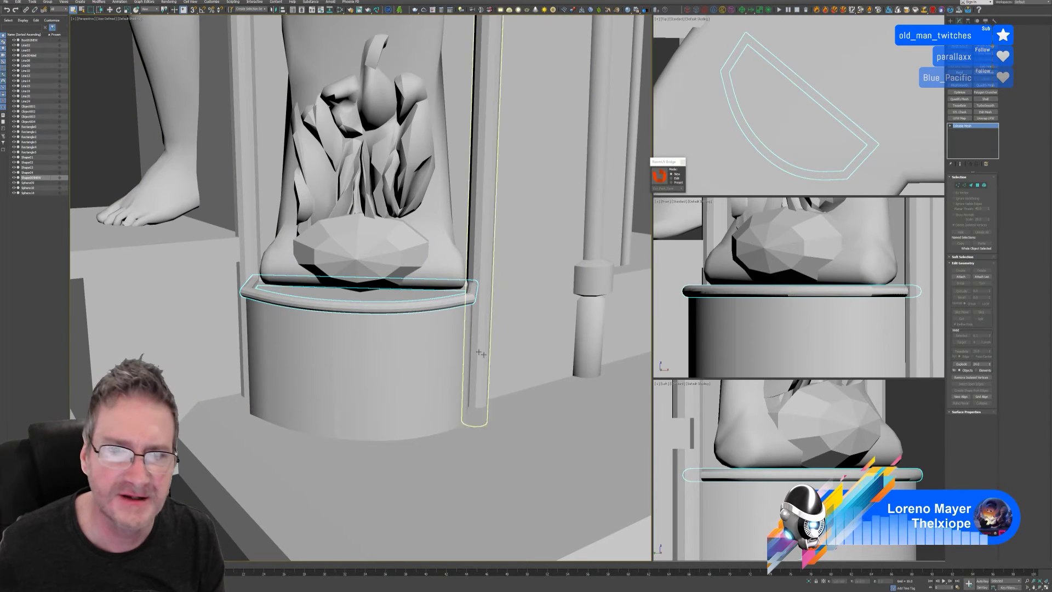
Step: Delete the original thin rim and convert the imported copy to an Editable Poly
left_click(425, 308)
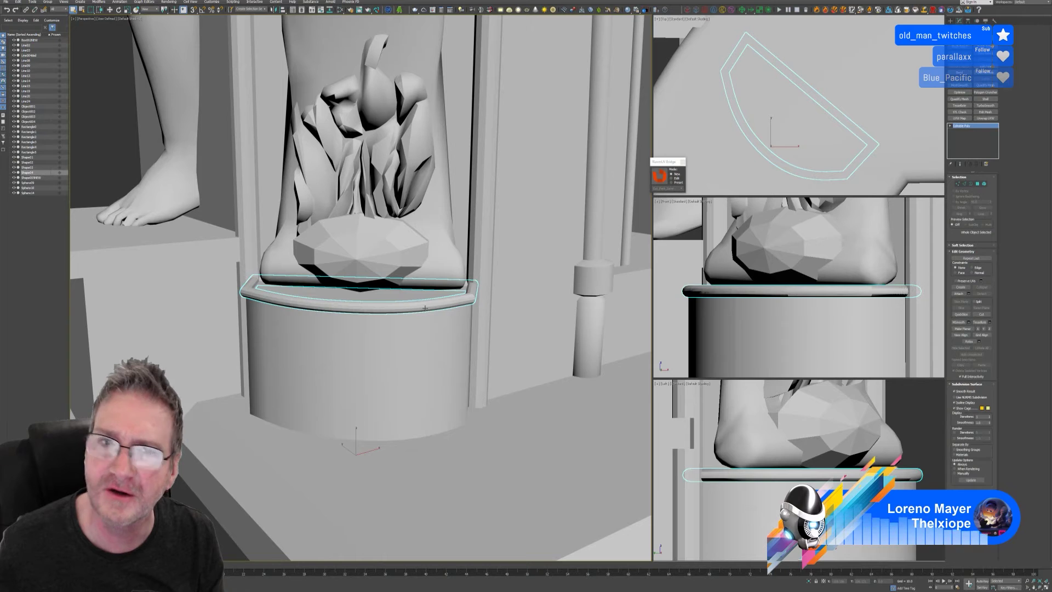
left_click(454, 308)
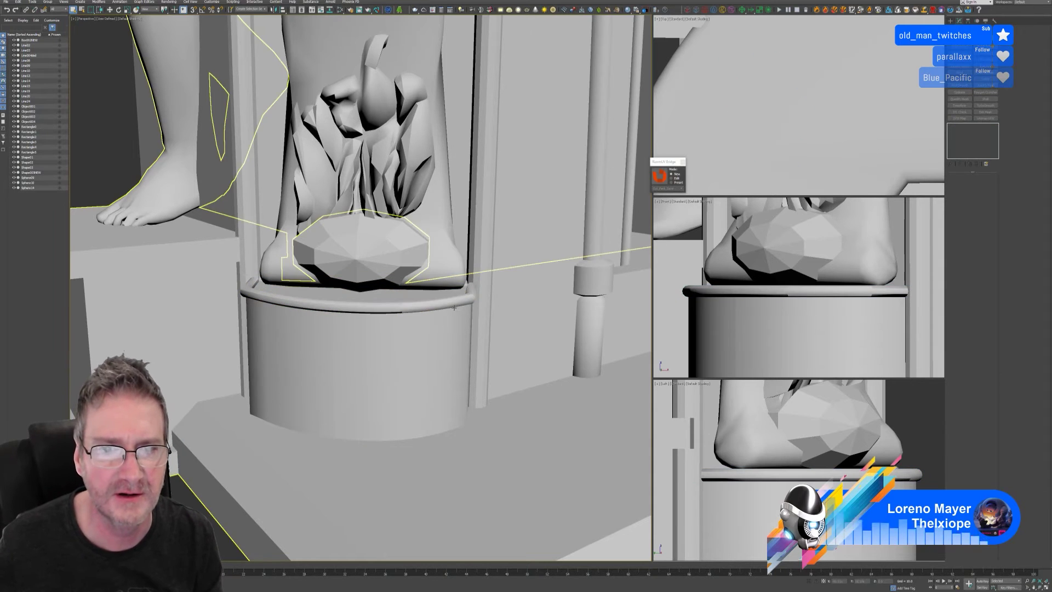
left_click(453, 308)
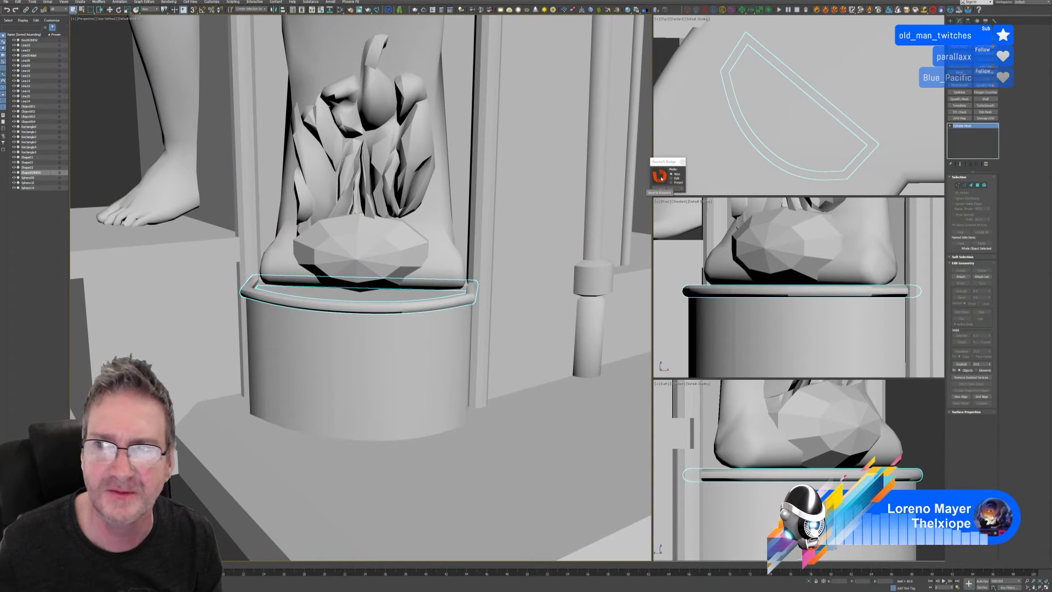
right_click(981, 136)
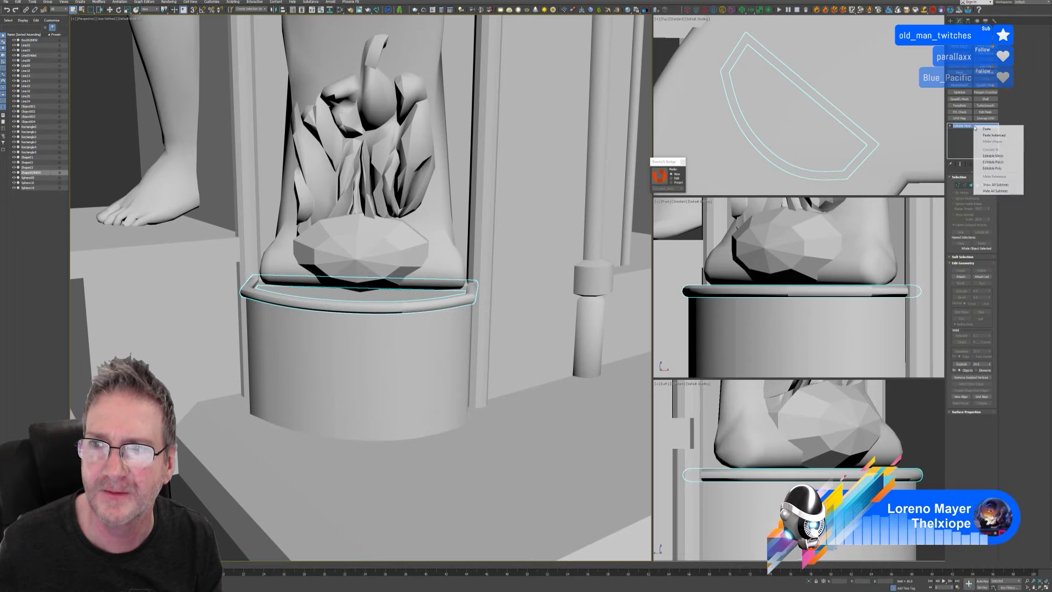
left_click(995, 170)
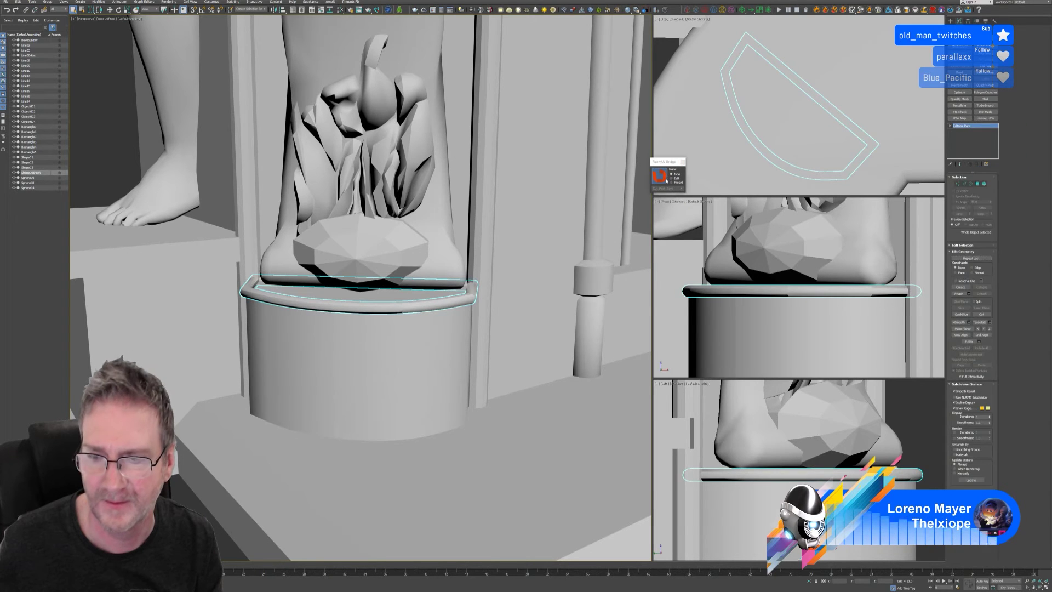
key("ctrl+d")
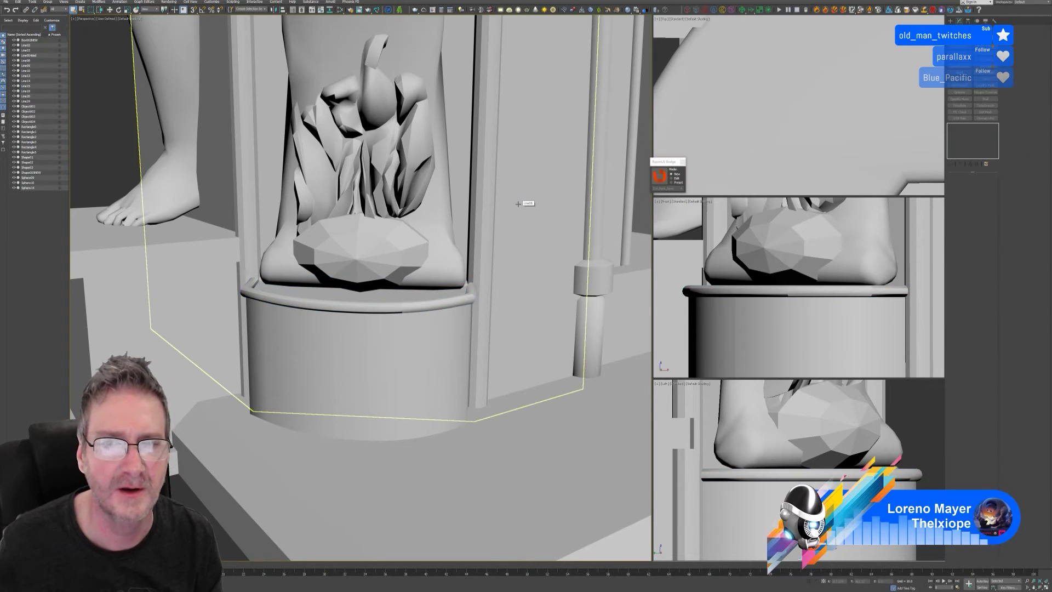
Step: Load the converted rim into RizomUV and hide its wireframe in the 3D view
left_click(659, 175)
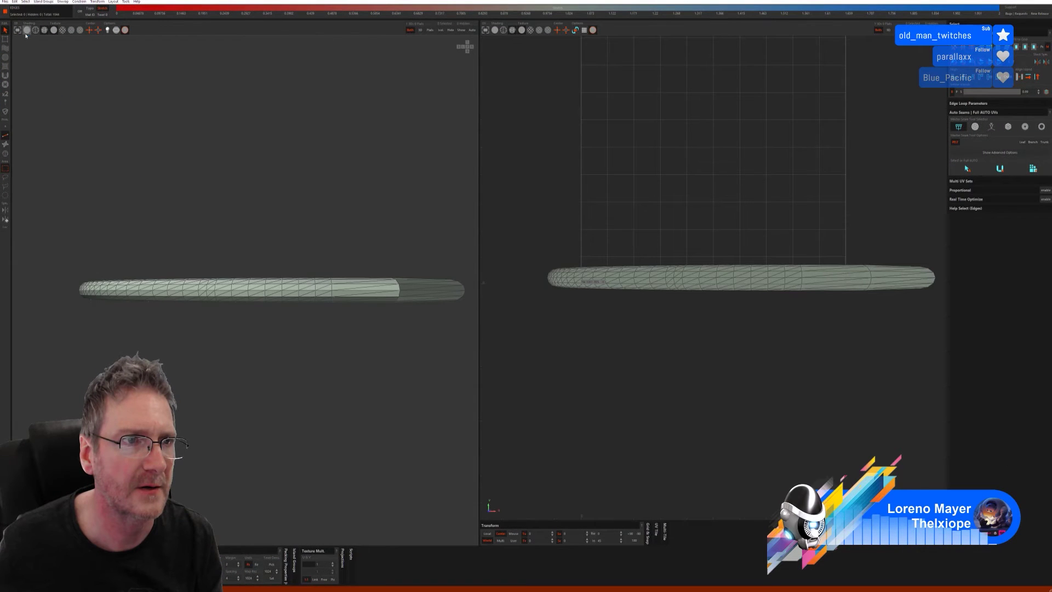
left_click(26, 30)
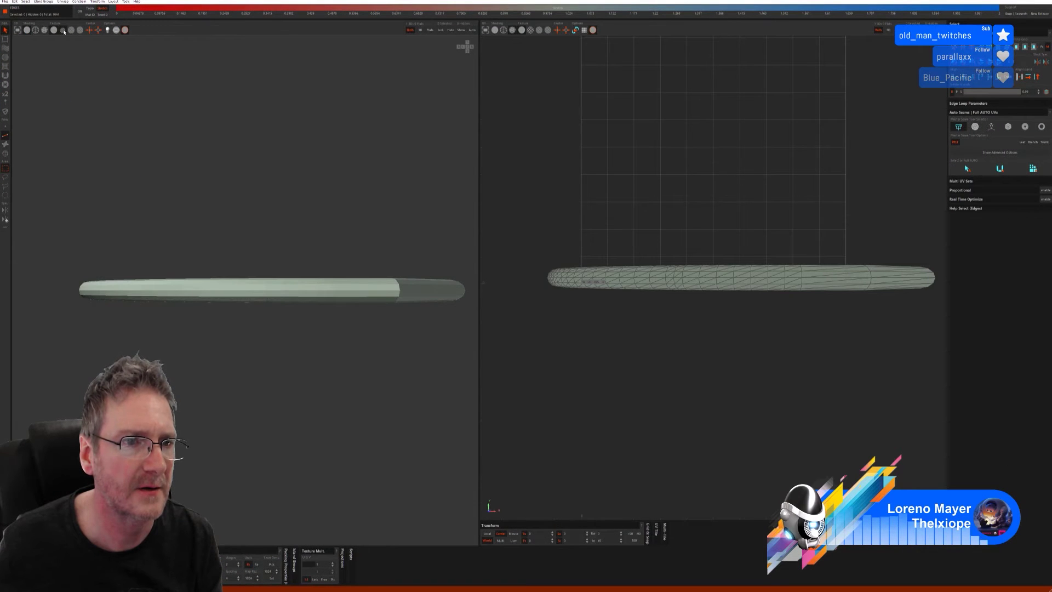
left_click(63, 31)
middle_click_drag(241, 348, 268, 303)
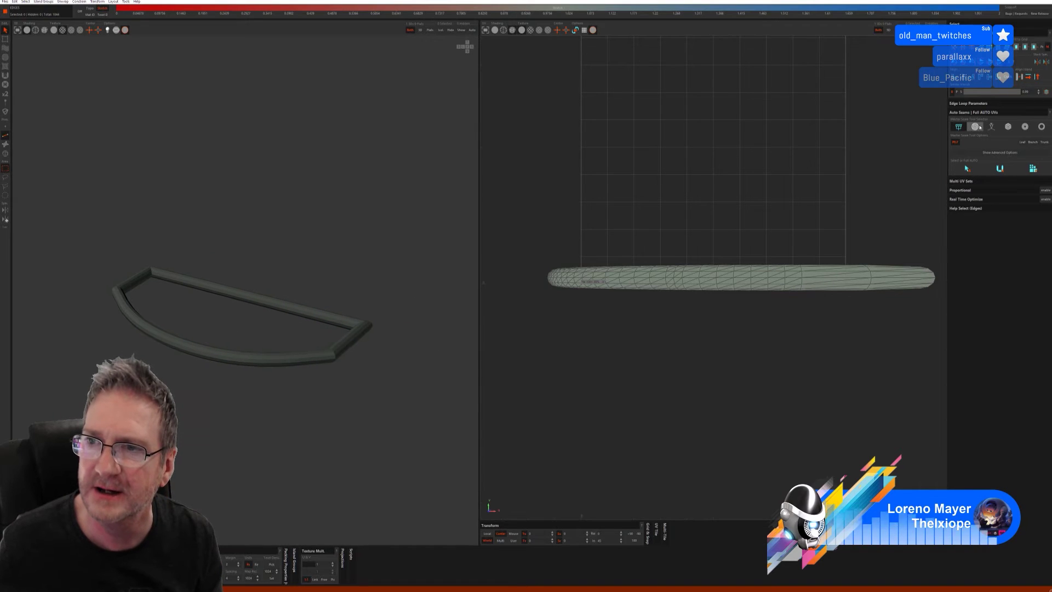
Step: Try several automatic seam methods on the rim, undoing unwanted edge selections between attempts
left_click(1009, 126)
left_click(962, 185)
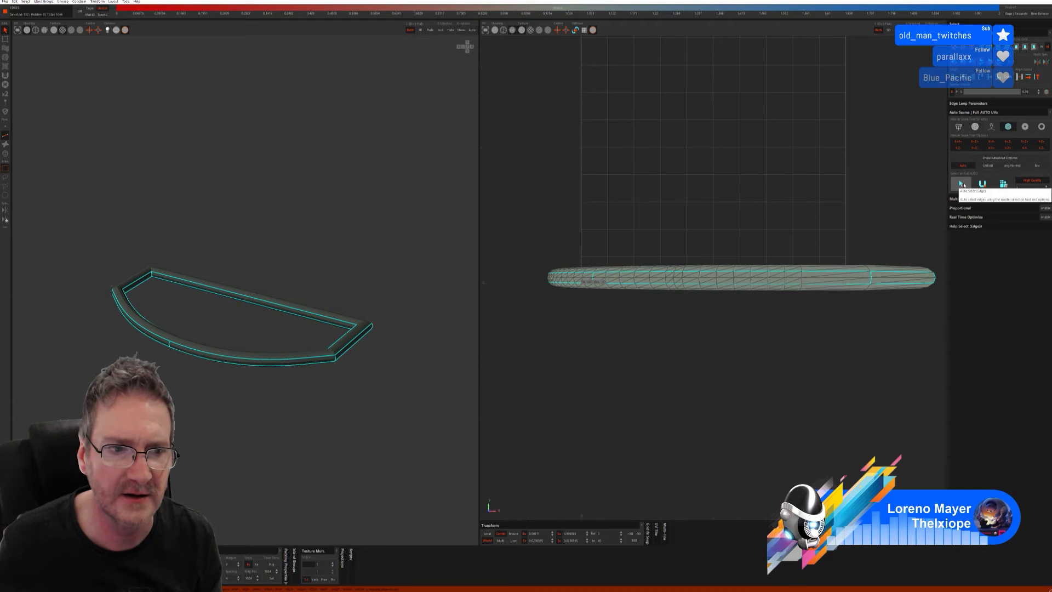
key("ctrl+z")
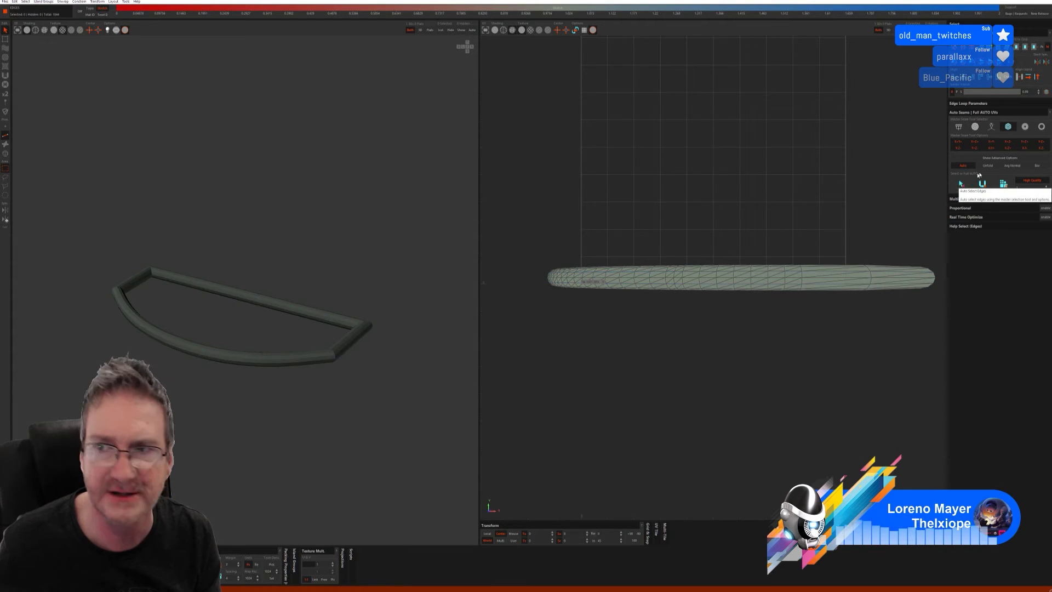
key("ctrl+z")
left_click(968, 169)
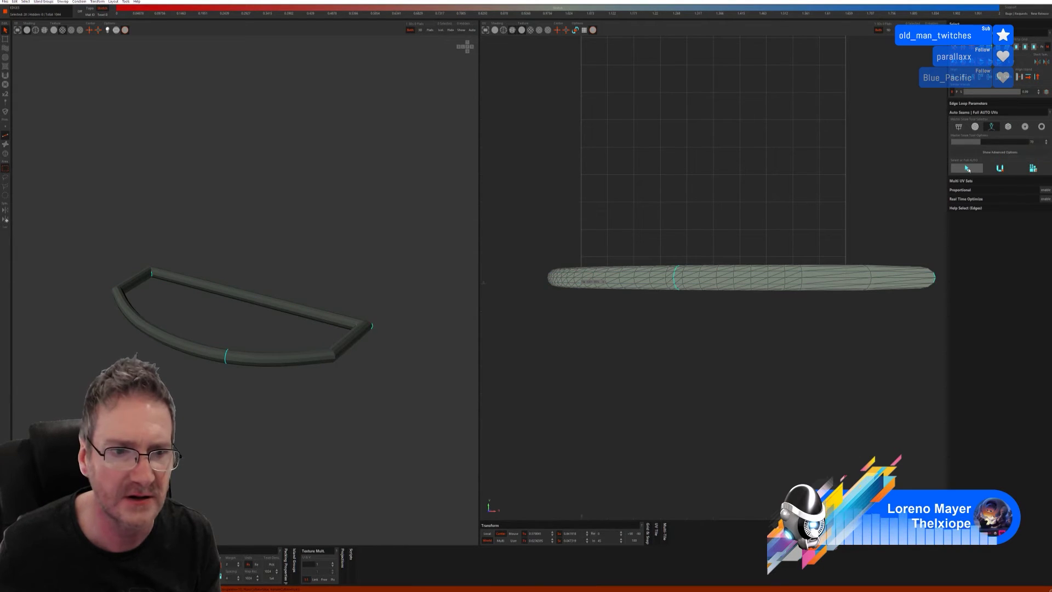
left_click(1002, 169)
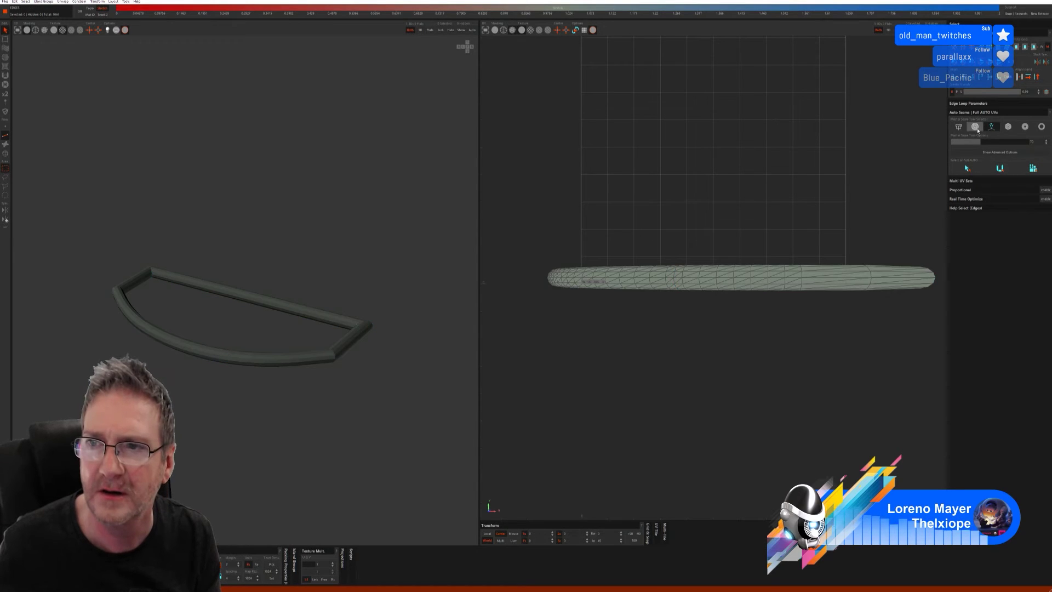
left_click(960, 127)
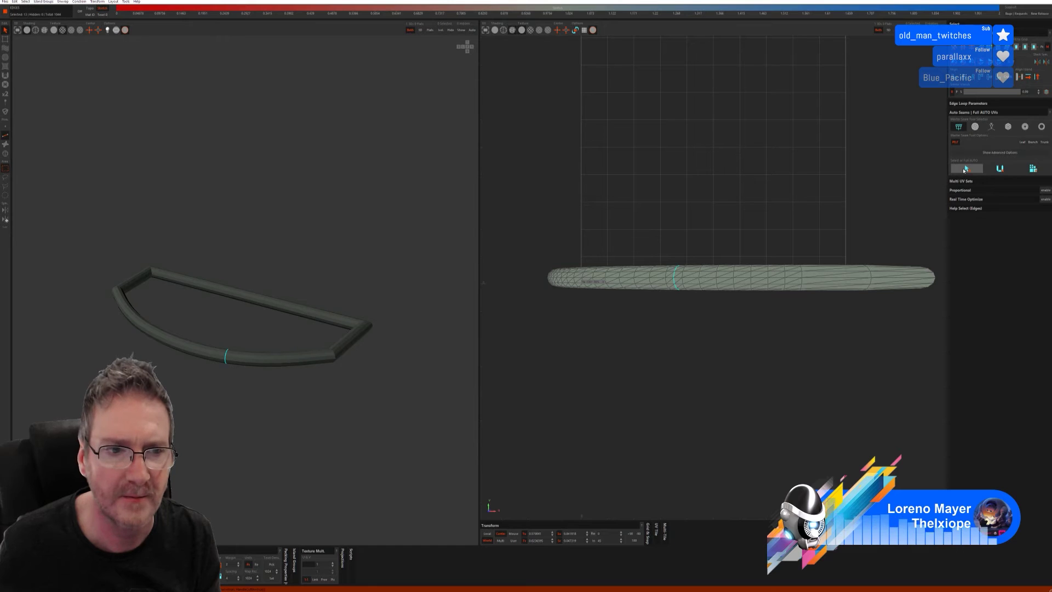
left_click(1000, 169)
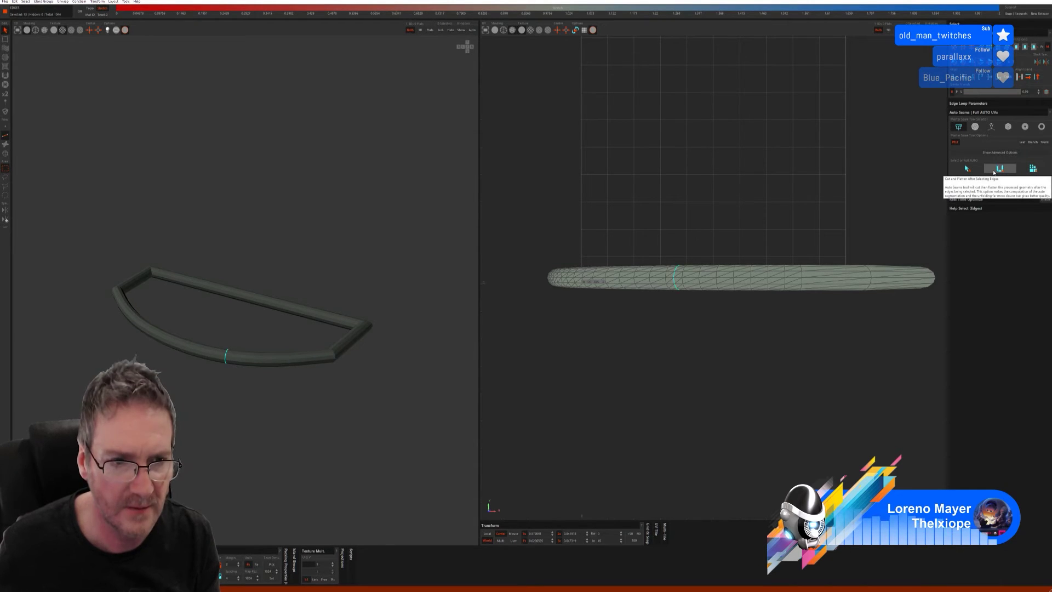
Step: Switch to another automatic seam method and cut, unfold and pack the rim's UVs with it
left_click(1026, 129)
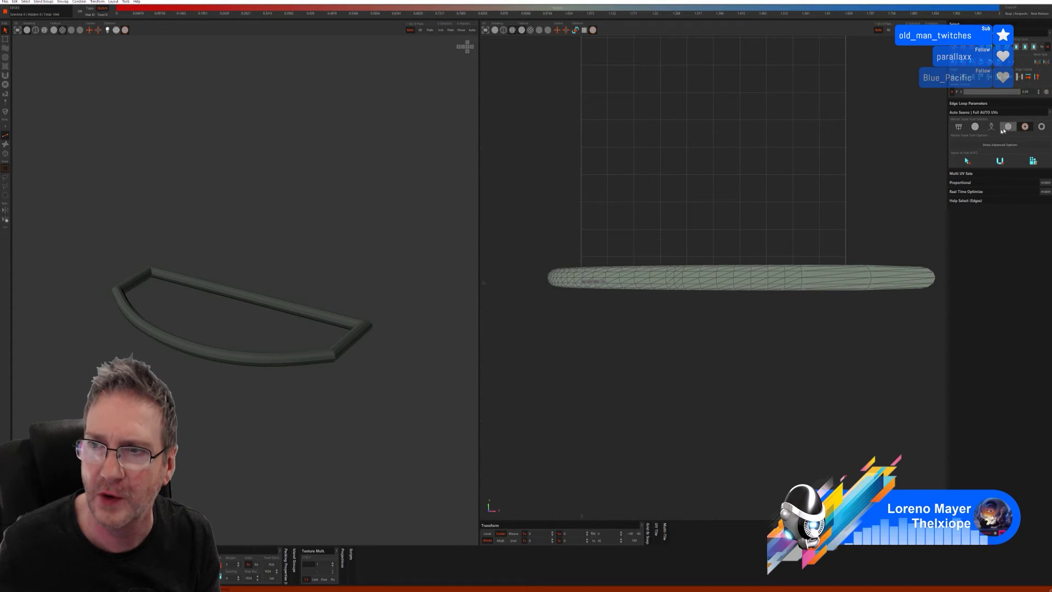
left_click(974, 129)
left_click(1000, 176)
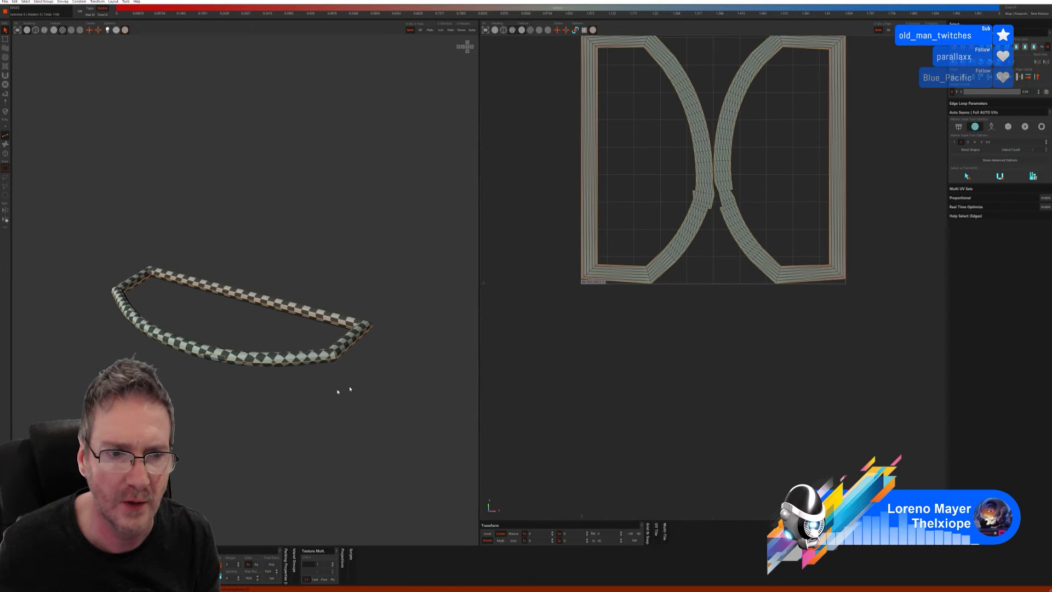
Step: Inspect the rim's checker pattern from several sides, select both of its UV islands and unfold them again
left_click_drag(306, 365, 369, 343, "alt")
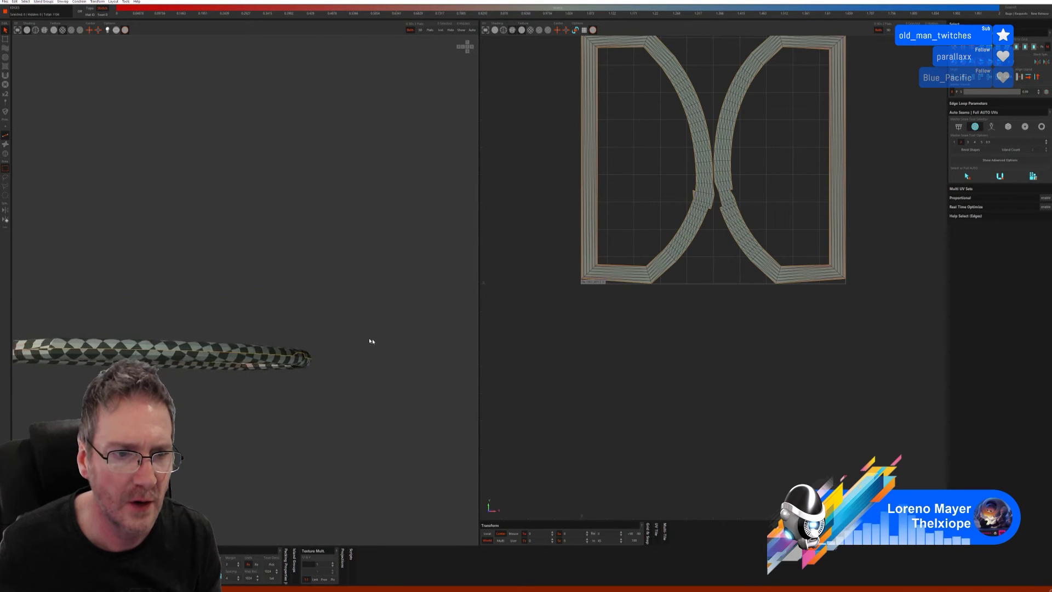
right_click_drag(369, 343, 414, 346, "alt")
left_click_drag(413, 346, 328, 340, "alt")
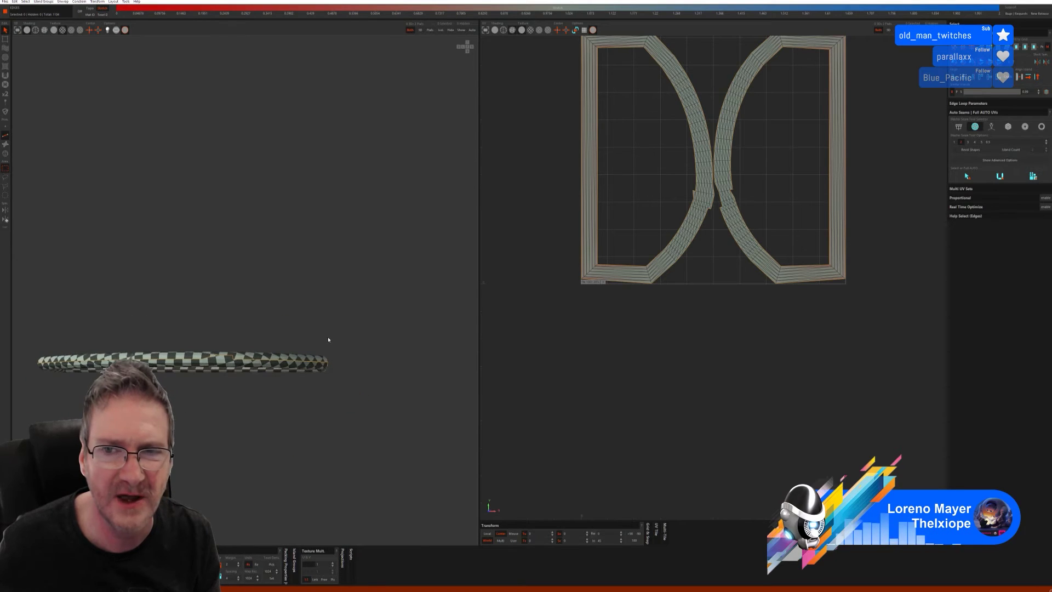
scroll(751, 209, "down", 1)
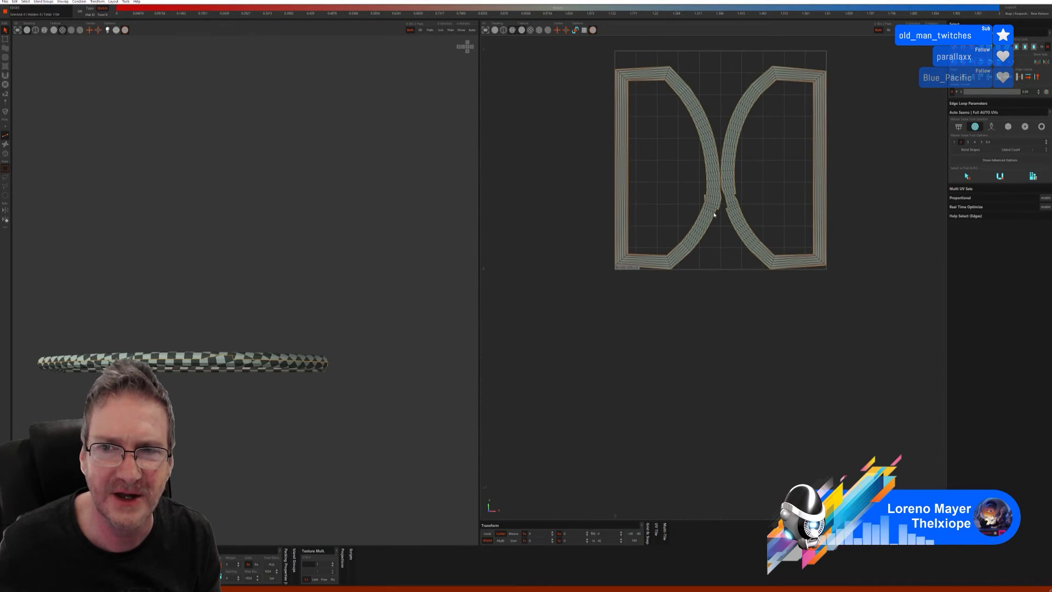
left_click_drag(191, 357, 269, 367, "alt")
left_click_drag(173, 389, 340, 413, "alt")
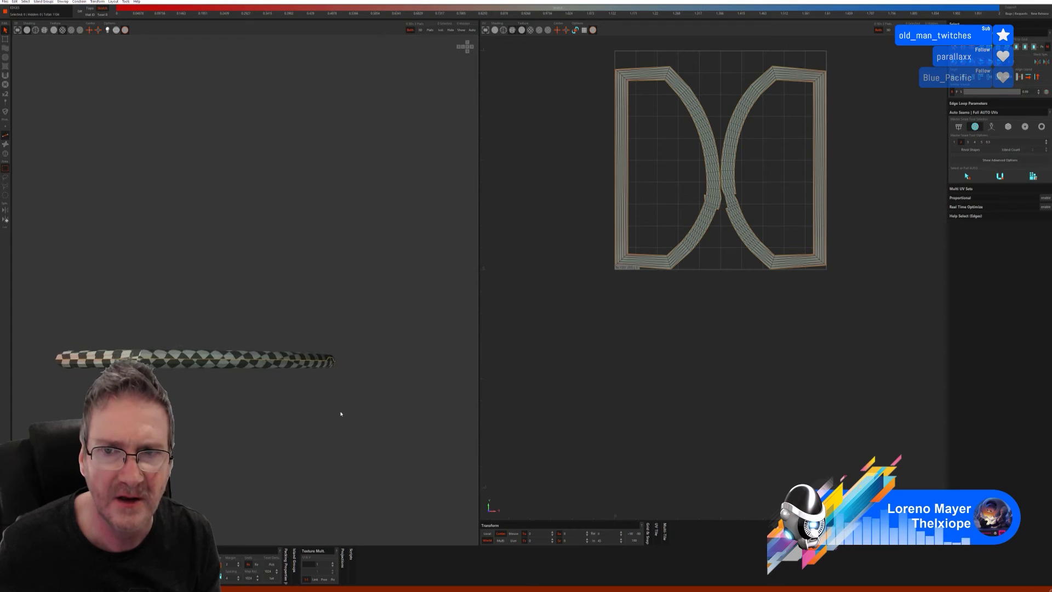
left_click_drag(583, 46, 884, 349)
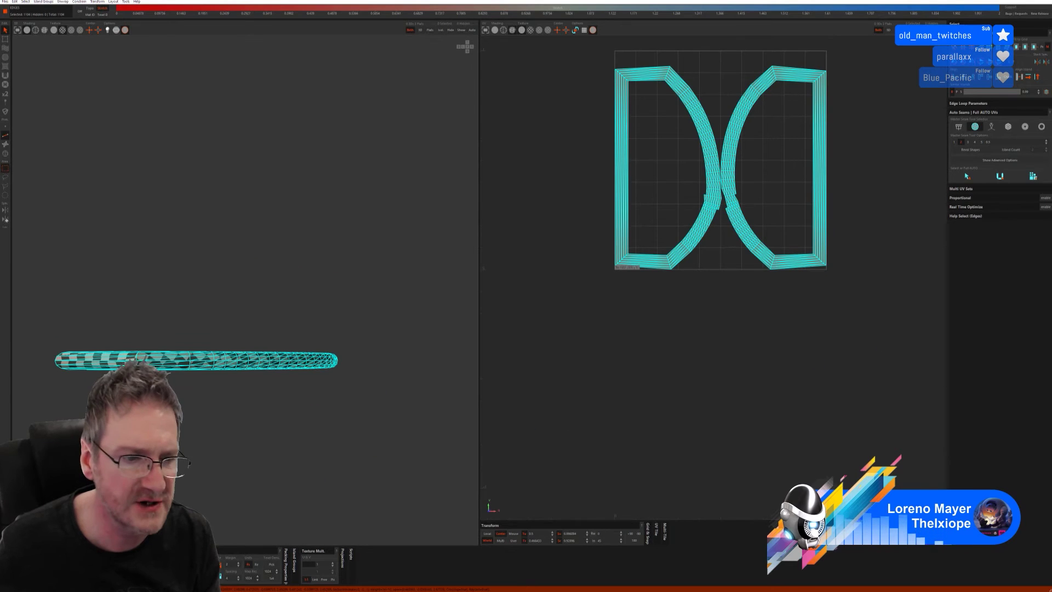
key("u")
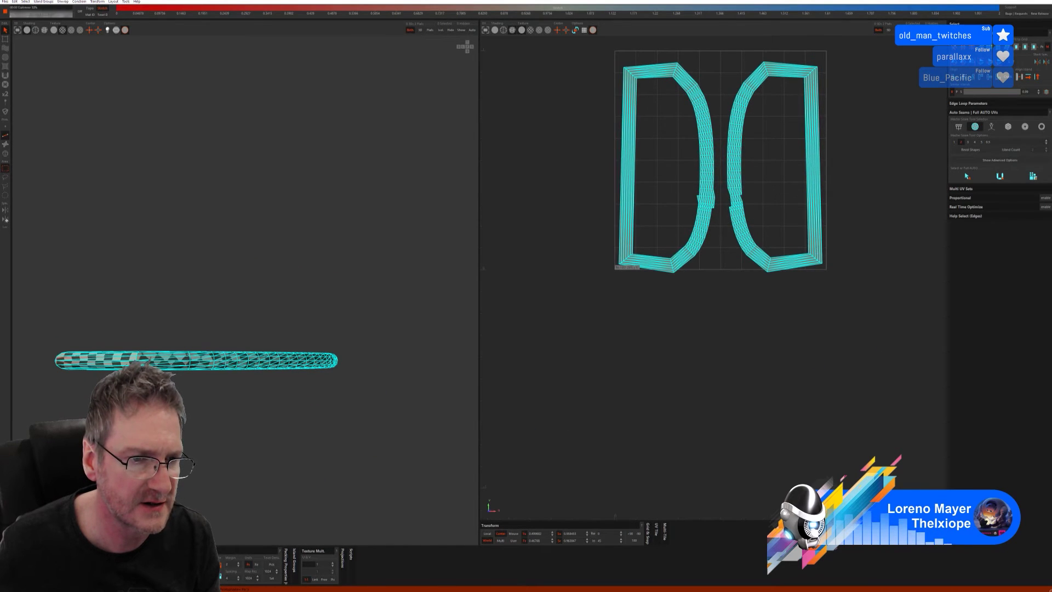
left_click(609, 378)
Step: Check the rim's refined checker mapping and save its UVs back to 3ds Max
left_click_drag(401, 406, 297, 428, "alt")
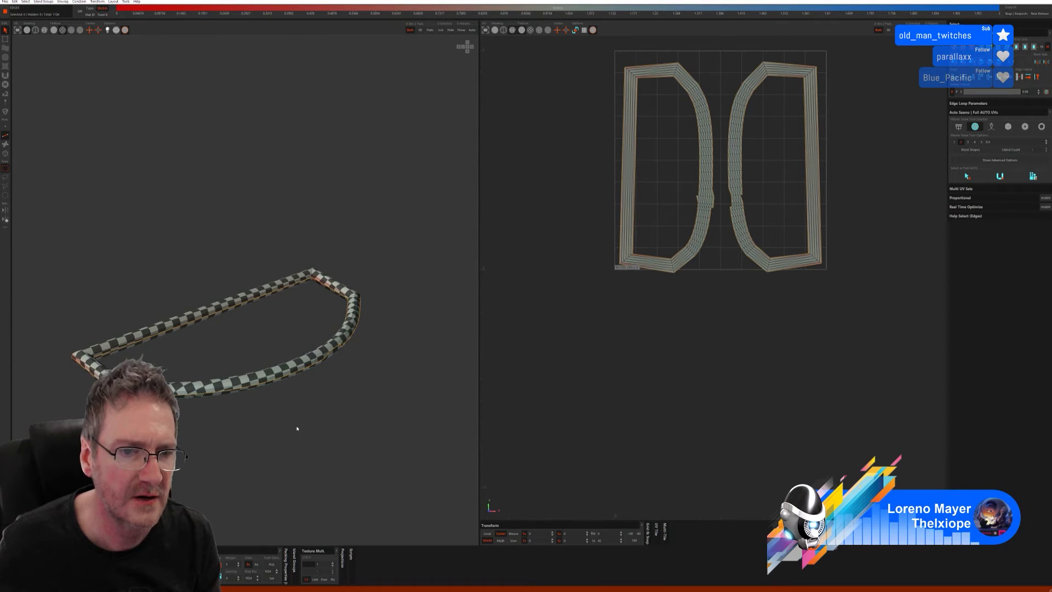
left_click(5, 3)
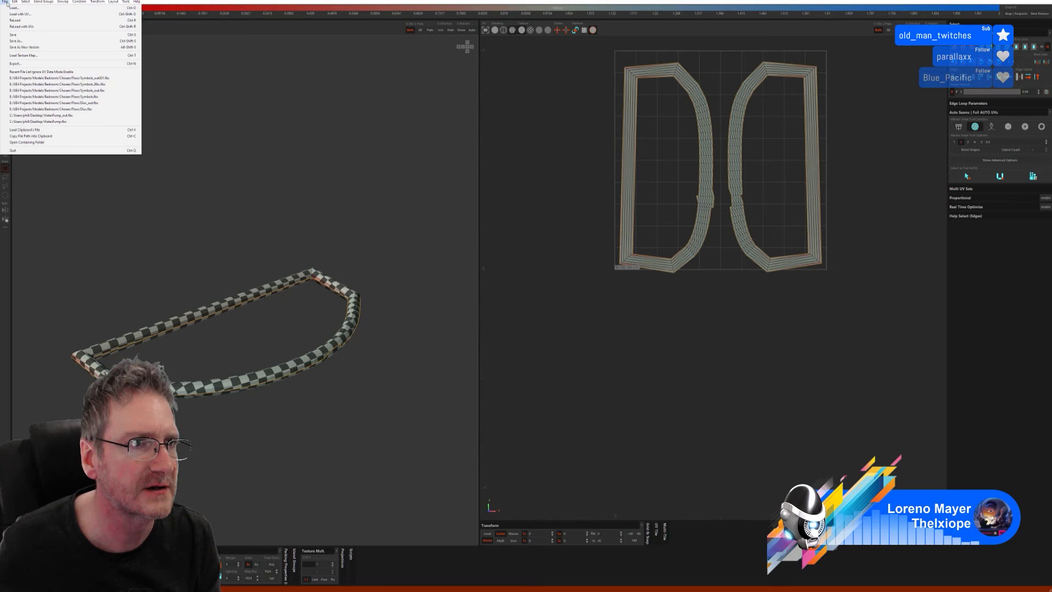
left_click(22, 36)
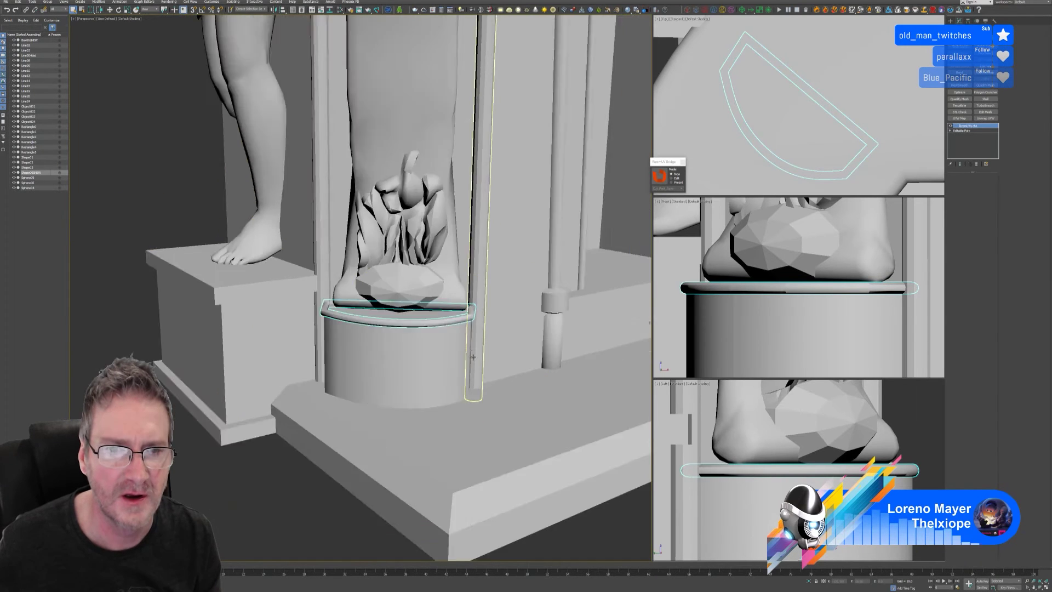
Step: Export only the column-base rim on the fireplace's opposite side as an OBJ, overwriting the existing export file
scroll(474, 357, "down", 5)
middle_click_drag(568, 329, 322, 395)
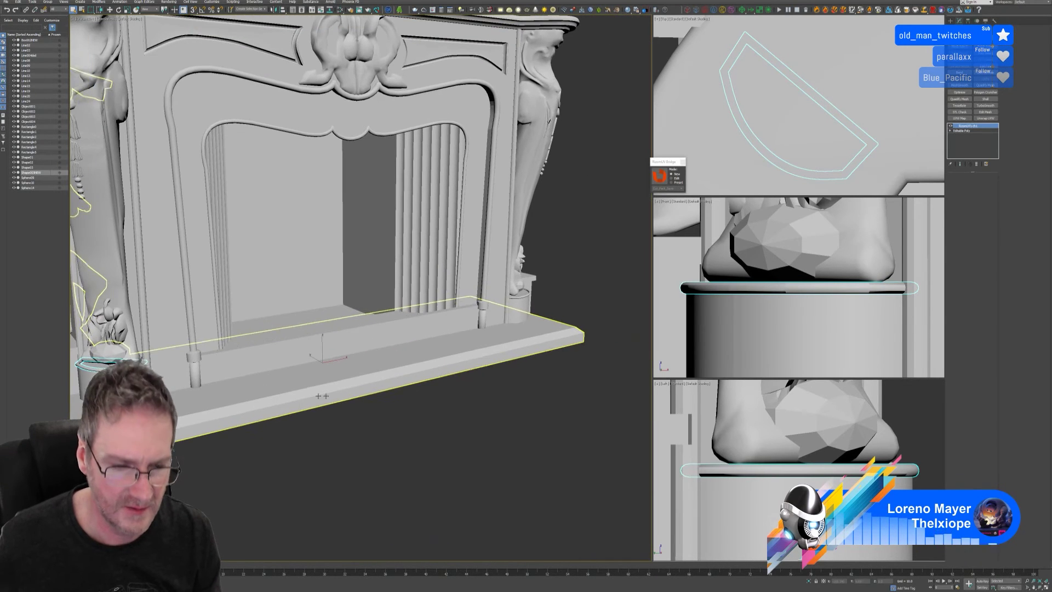
scroll(397, 424, "up", 3)
middle_click_drag(426, 422, 475, 409, "alt")
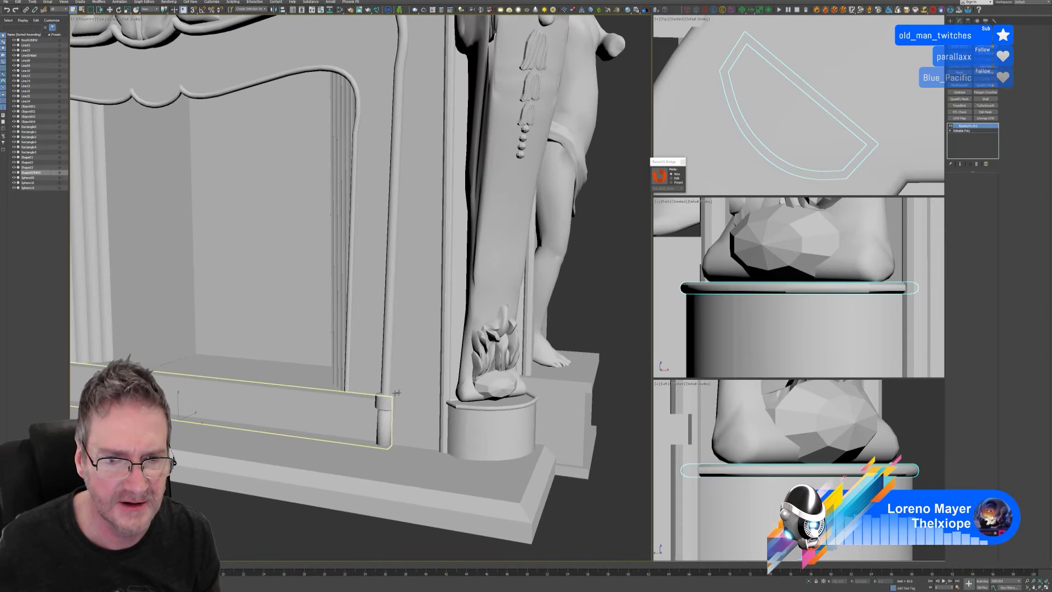
left_click(476, 405)
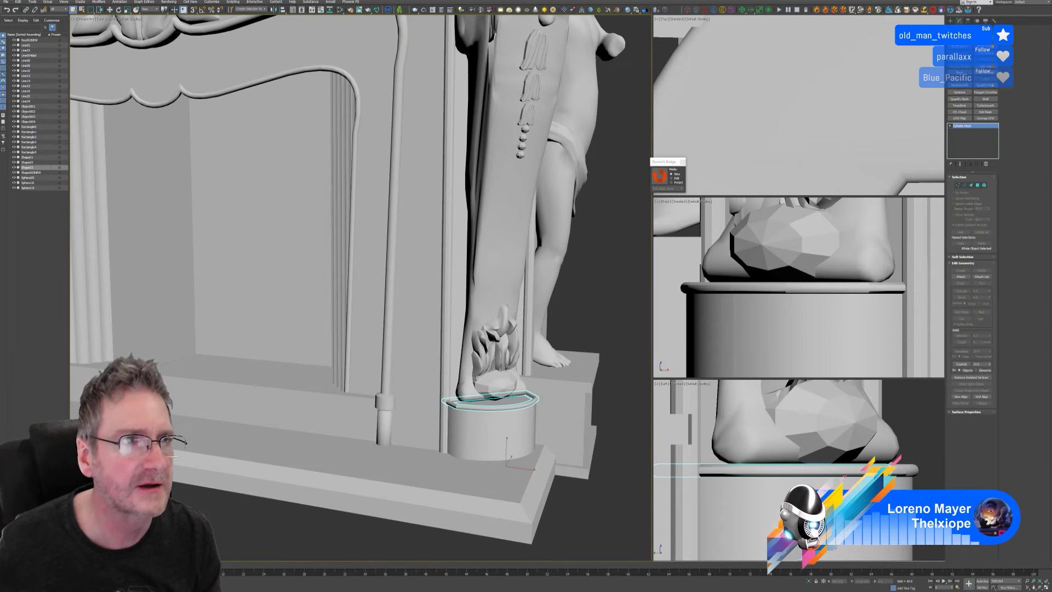
left_click(8, 3)
mouse_move(33, 85)
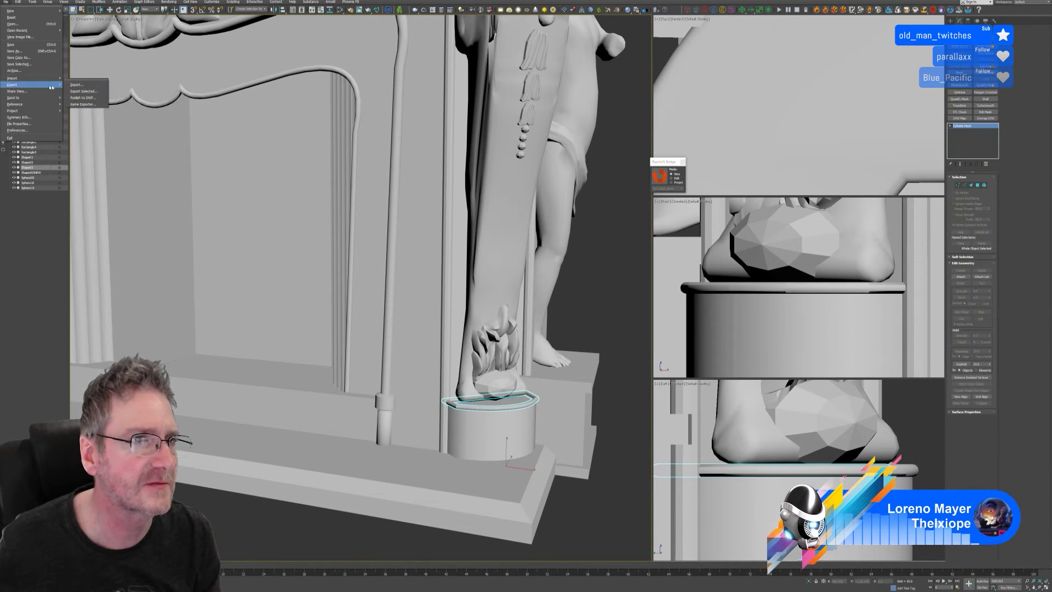
left_click(86, 92)
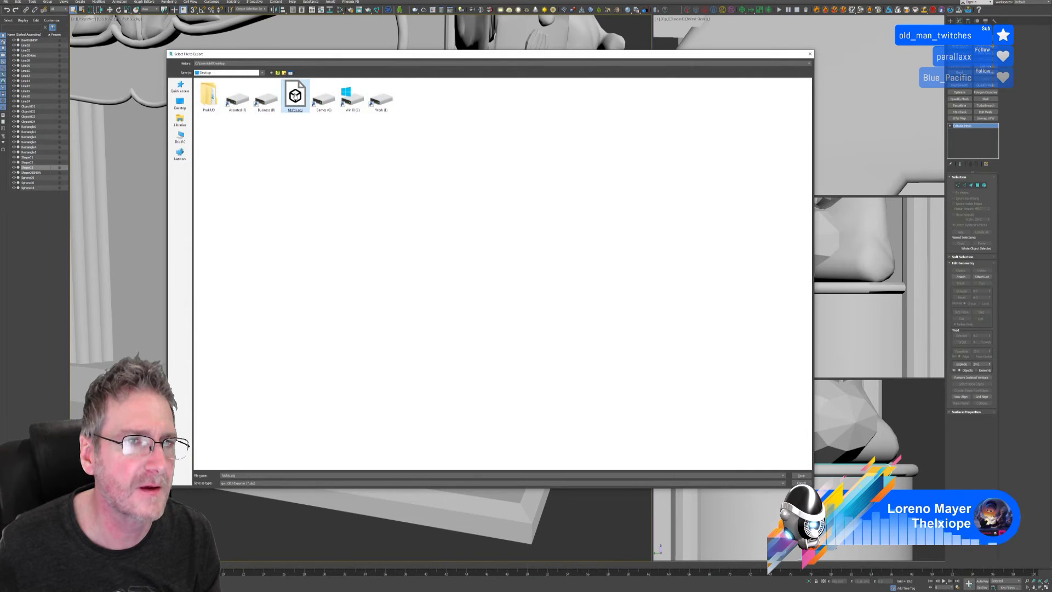
key("Return")
left_click(540, 301)
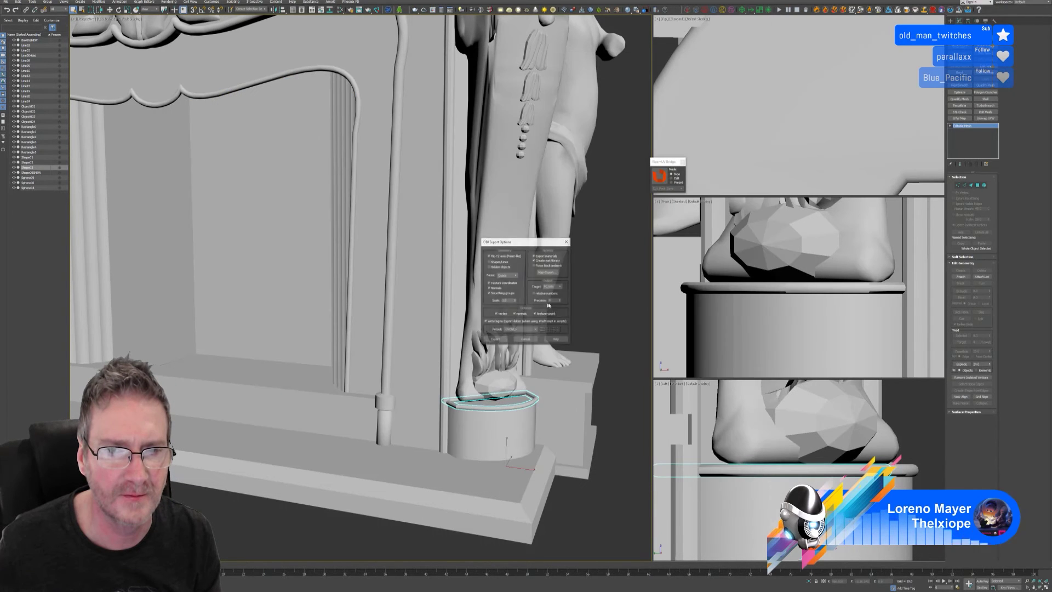
left_click(495, 340)
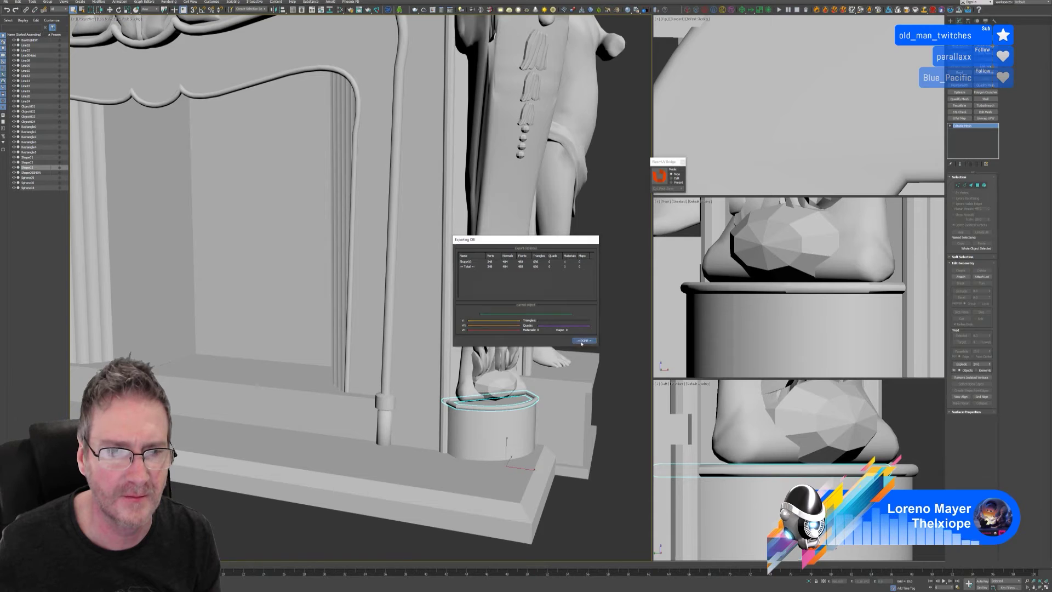
left_click(584, 342)
Step: Import the exported OBJ of the opposite rim back into the scene, adding NEW to its object name
left_click(6, 1)
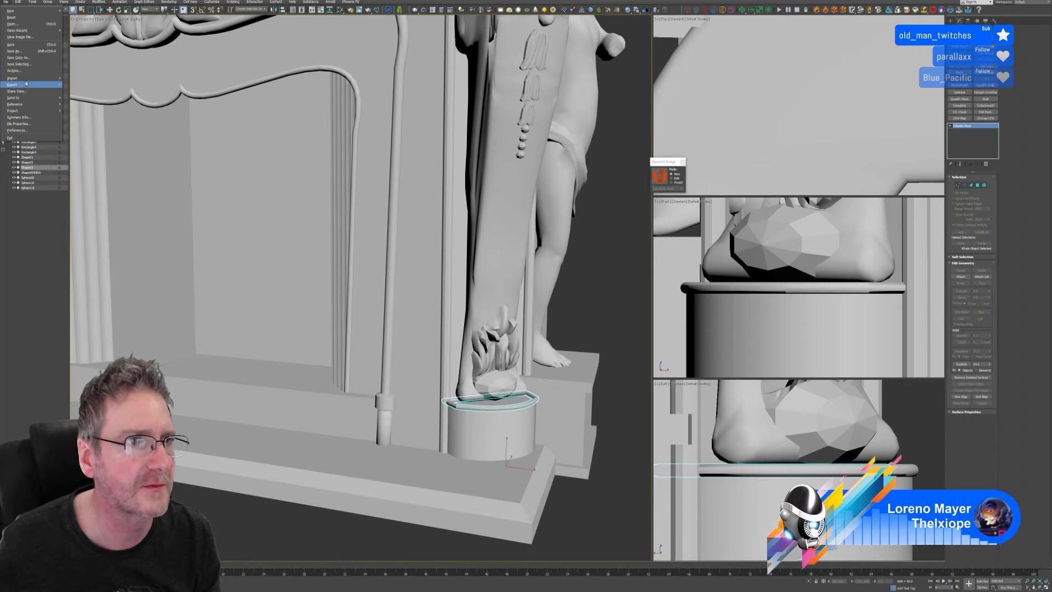
mouse_move(24, 79)
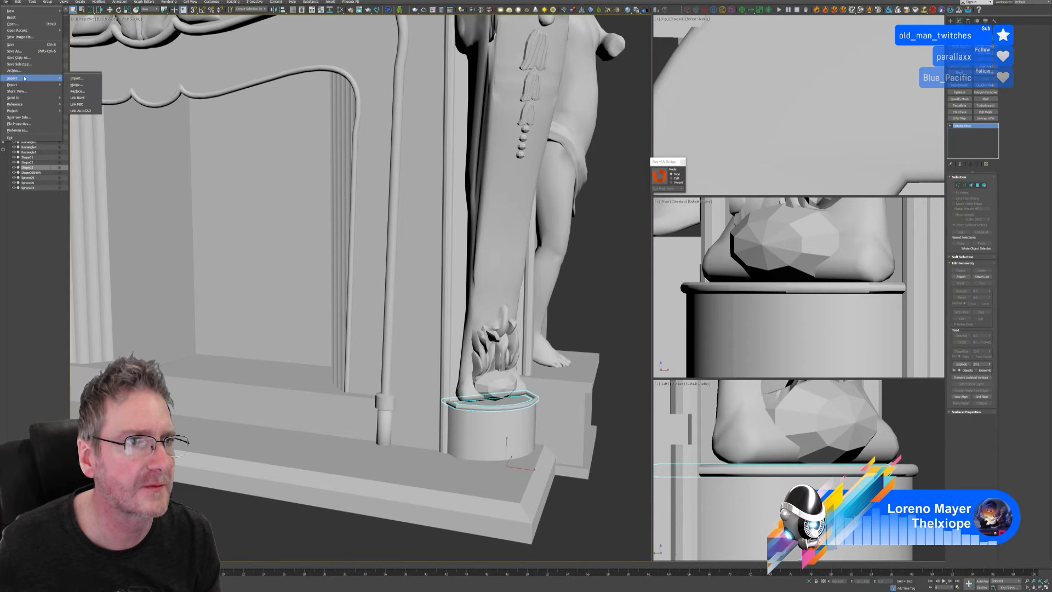
left_click(77, 78)
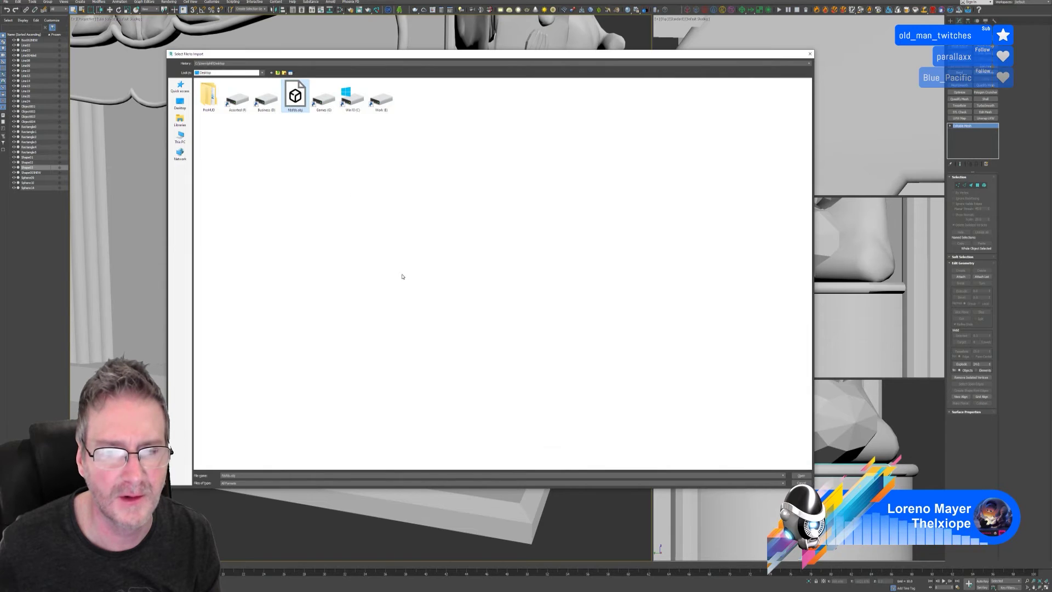
key("Return")
left_click(482, 390)
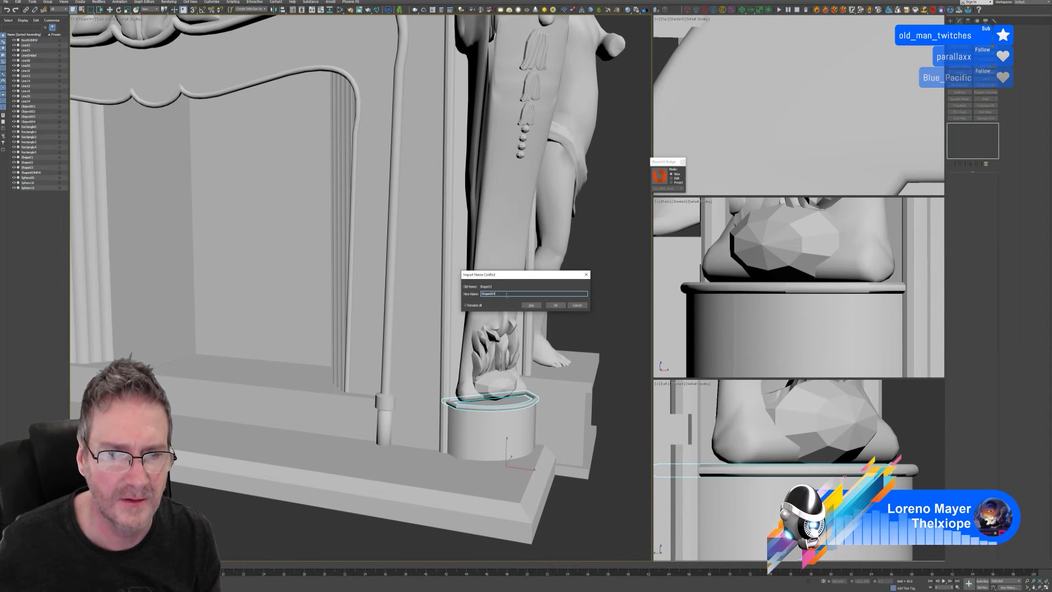
type("NEW")
key("Return")
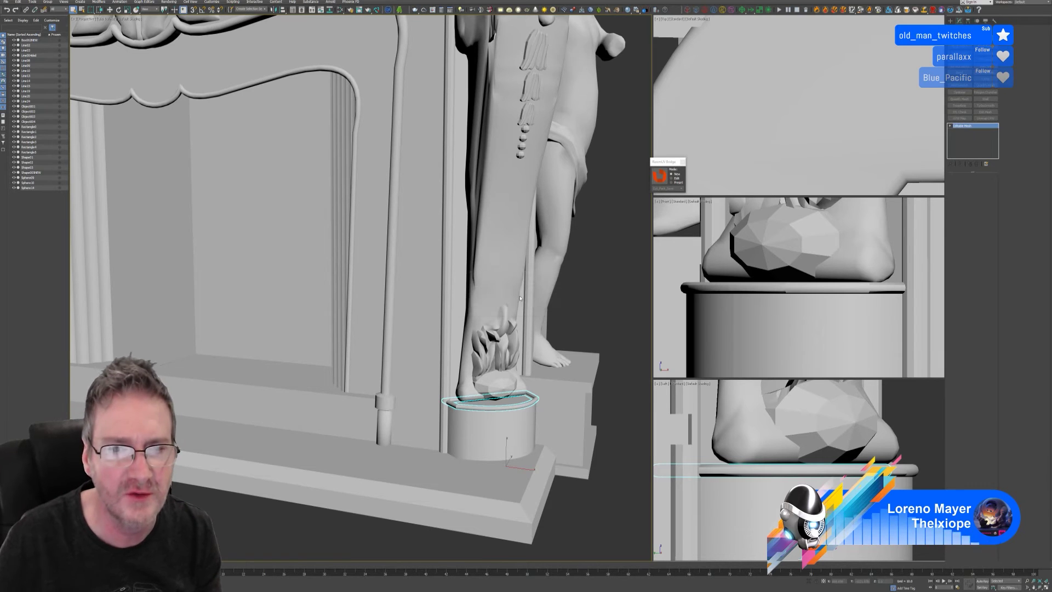
Step: Delete the original opposite rim and convert its imported copy to an Editable Poly
key("z")
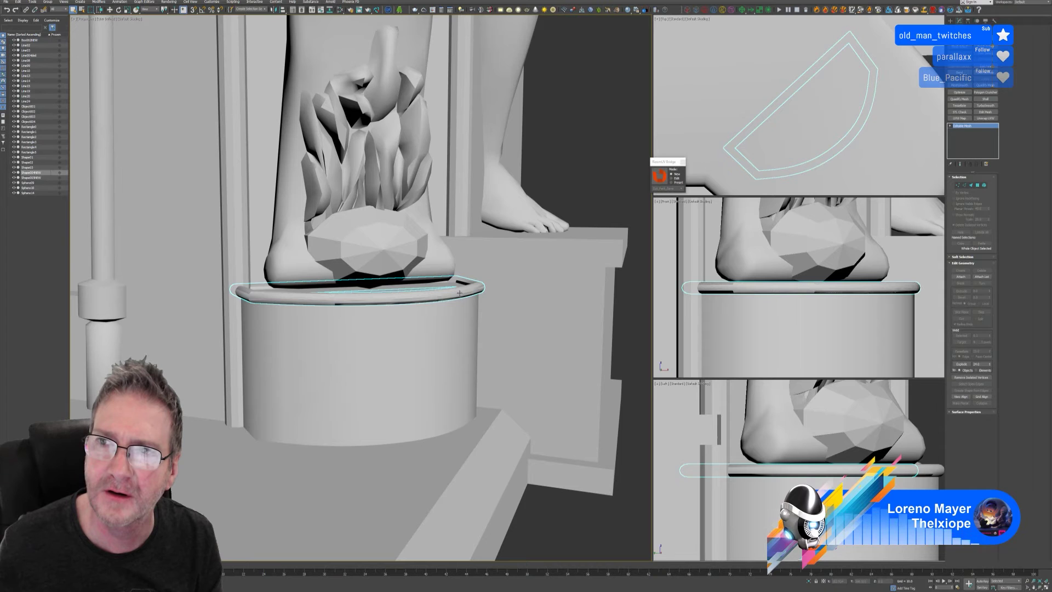
key("Delete")
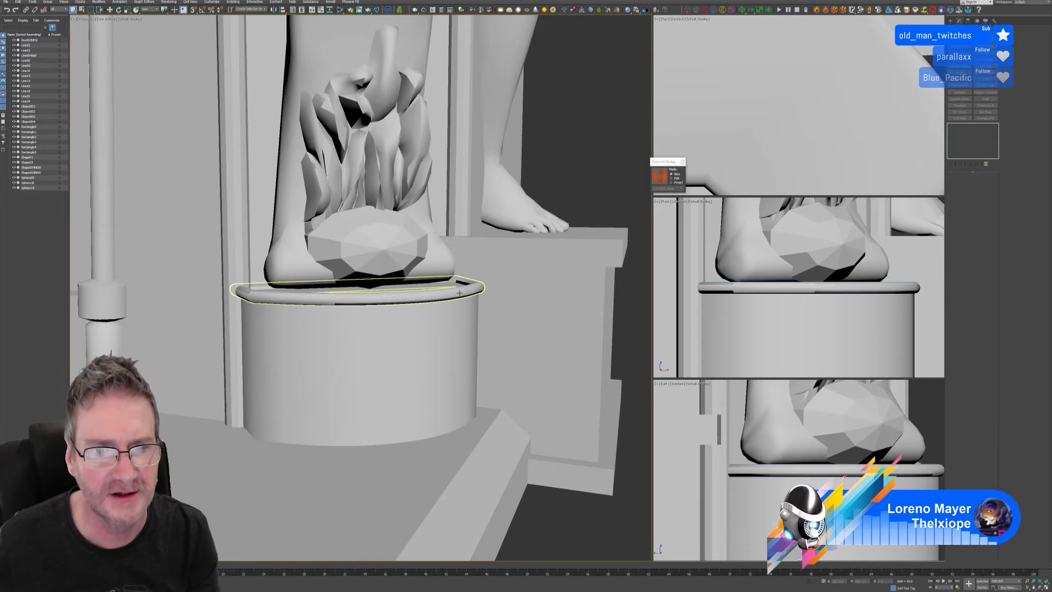
left_click(460, 293)
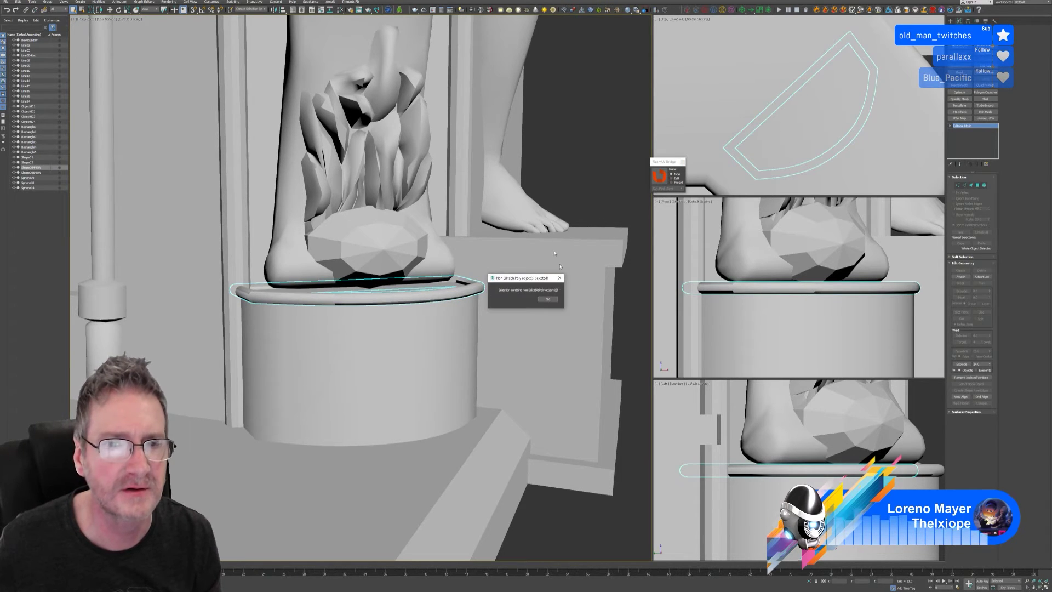
left_click(549, 301)
right_click(966, 126)
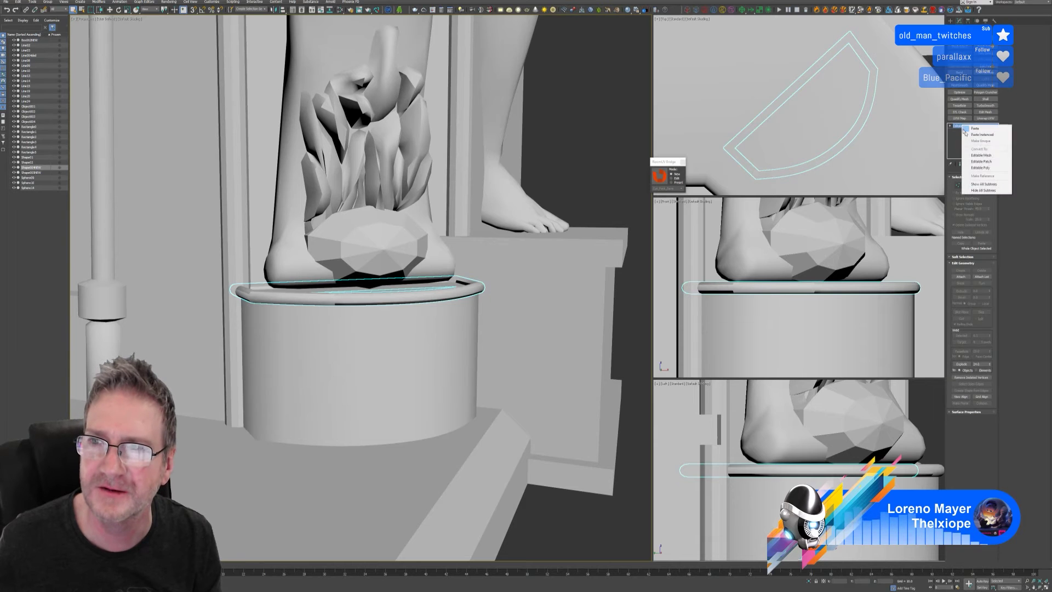
left_click(981, 167)
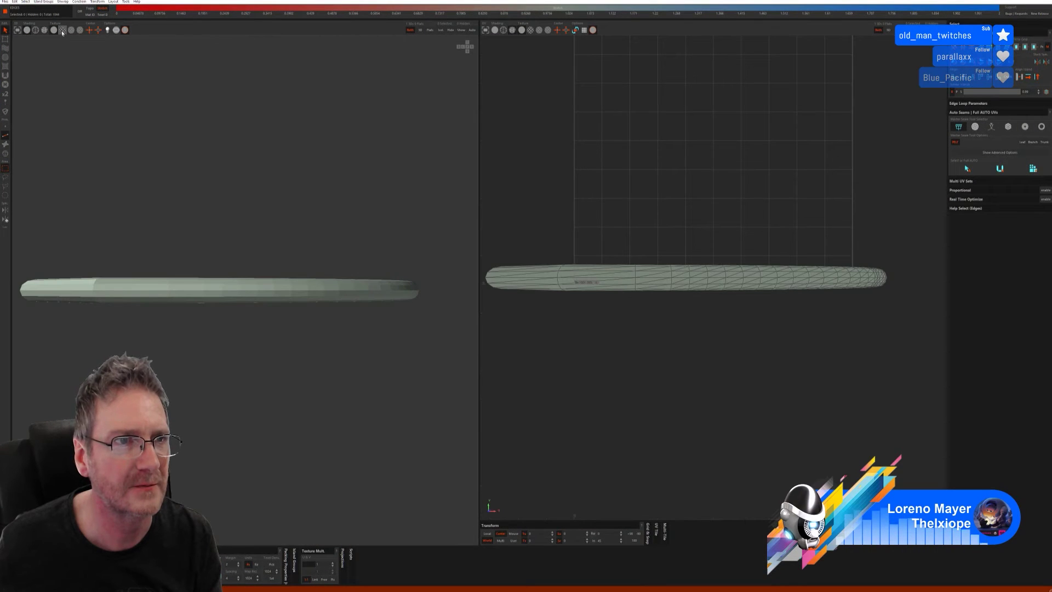
Step: In RizomUV, cut, unfold and pack the second rim's UVs with the same automatic seam method as the first rim
left_click(62, 30)
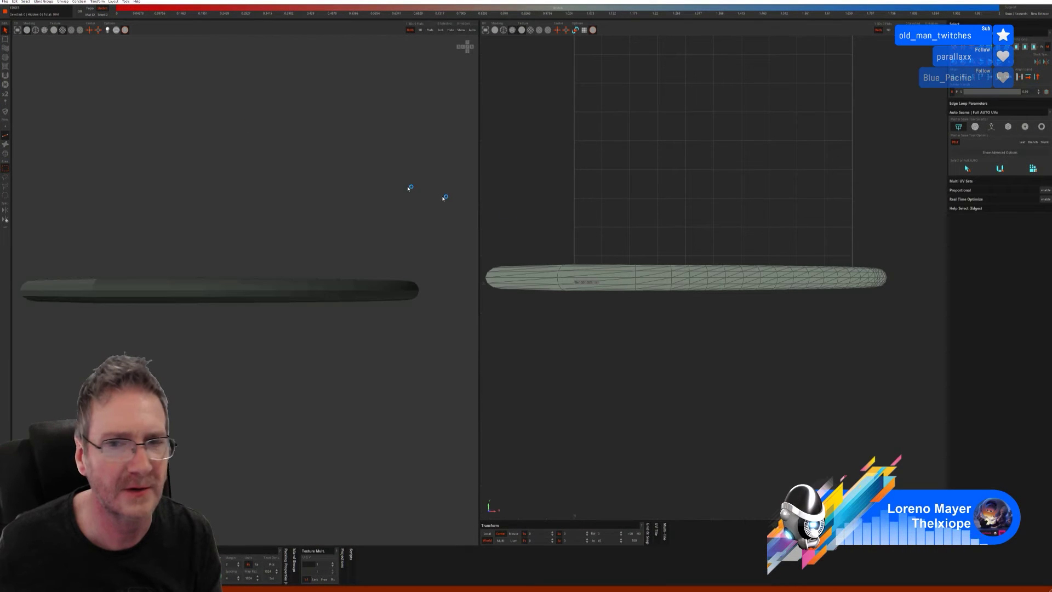
left_click(976, 127)
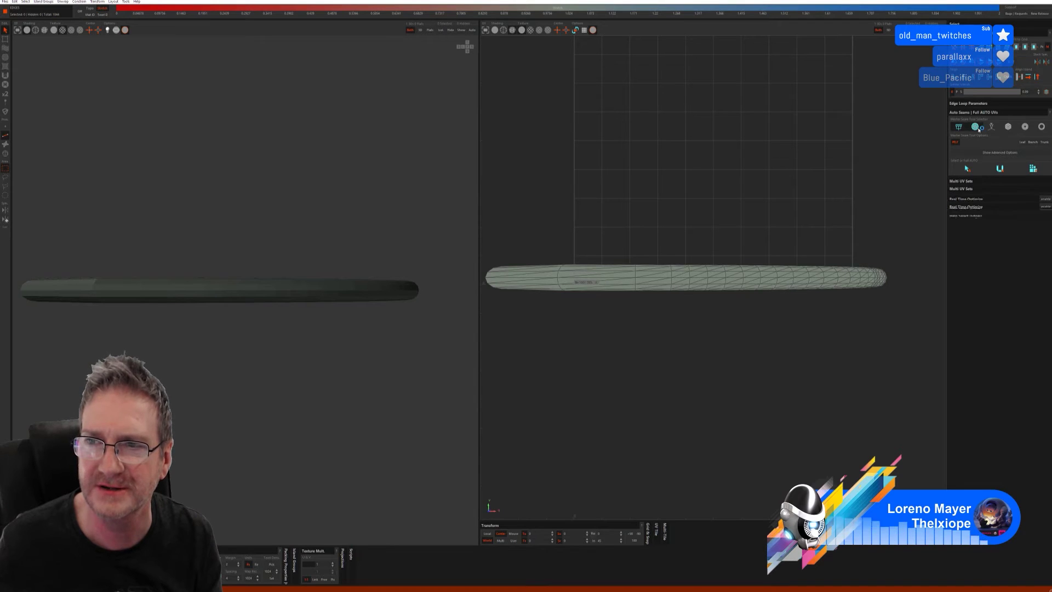
left_click(967, 175)
left_click(999, 175)
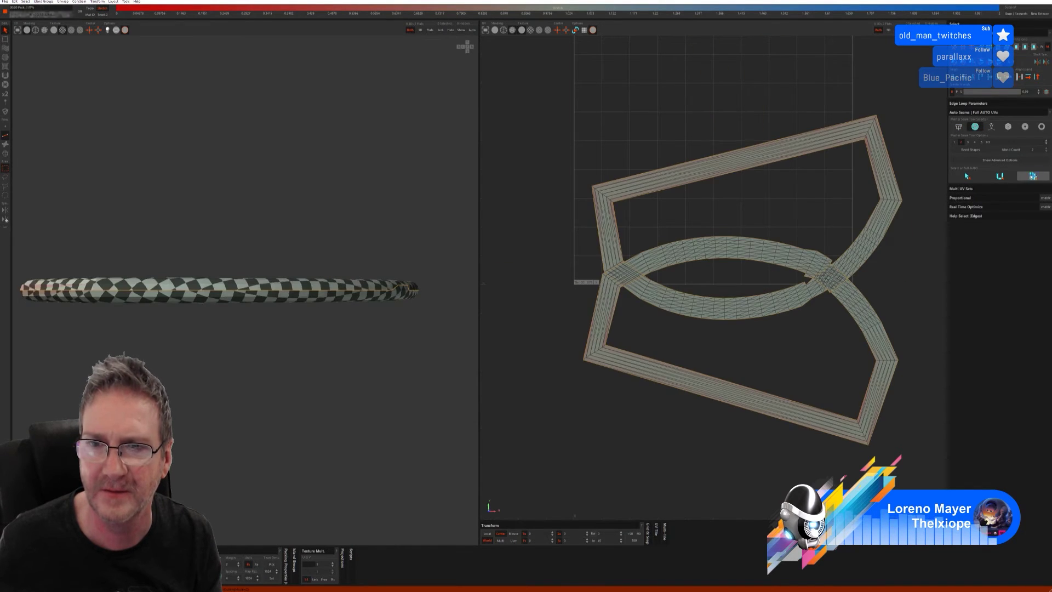
scroll(231, 374, "down", 2)
middle_click_drag(230, 374, 272, 338)
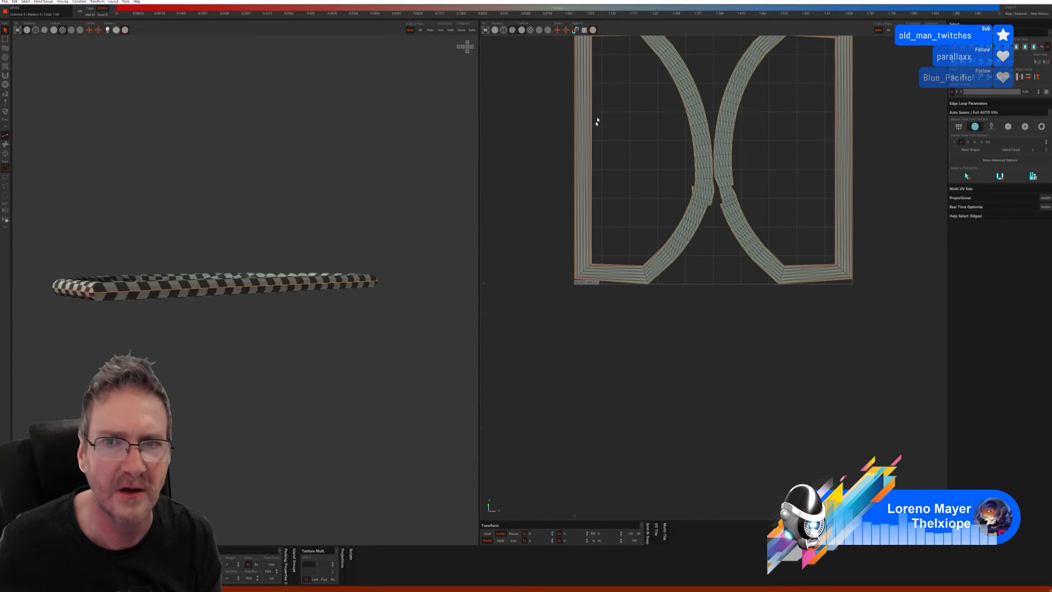
Step: Select both UV islands of the second rim and unfold them again
scroll(622, 219, "down", 2)
left_click_drag(574, 43, 848, 355)
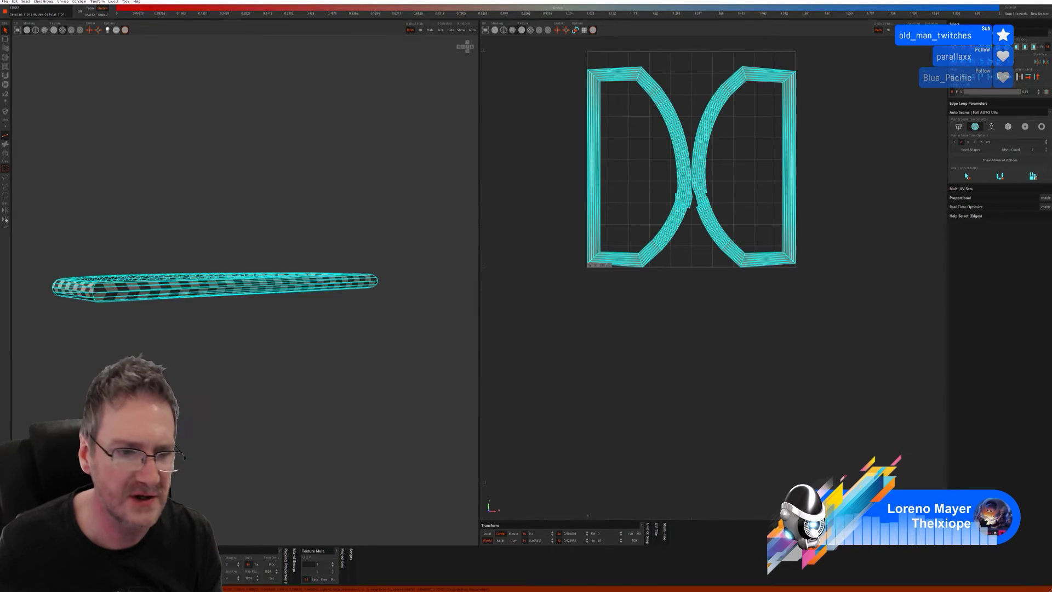
key("u")
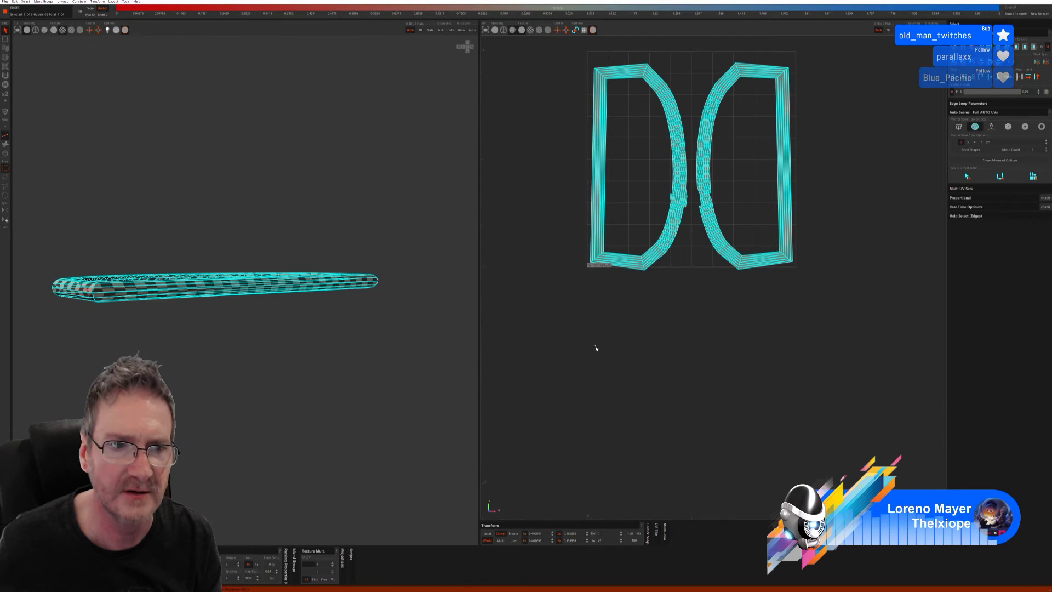
left_click(596, 348)
Step: Save the second rim's UVs back to 3ds Max and close the RizomUV bridge window
middle_click_drag(241, 416, 200, 327)
left_click(17, 11)
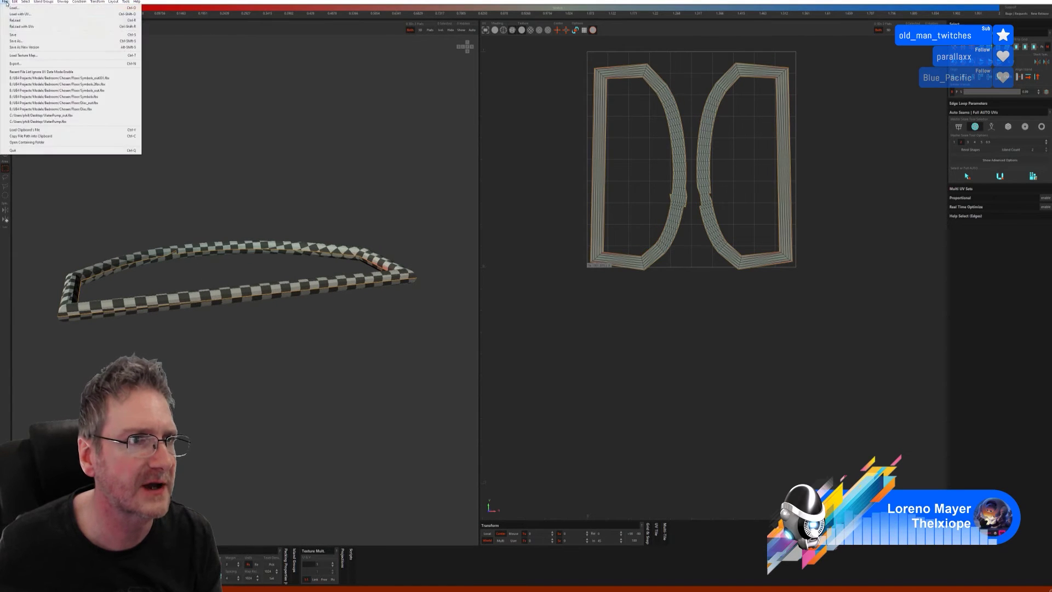
left_click(22, 34)
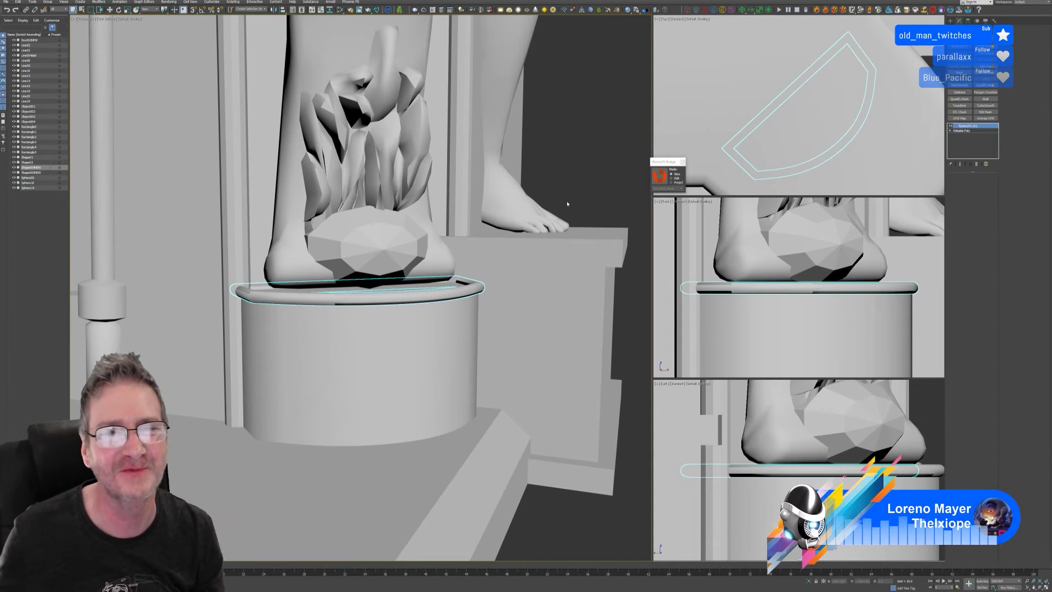
left_click(683, 162)
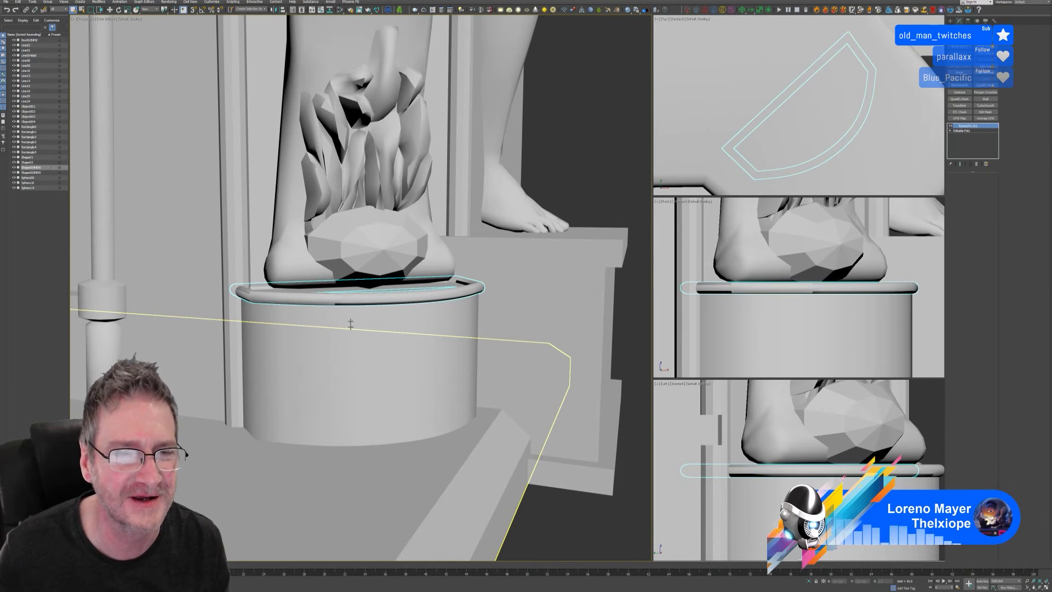
Step: Bring the whole fireplace into view and save the scene
scroll(351, 324, "down", 10)
middle_click_drag(371, 377, 475, 399)
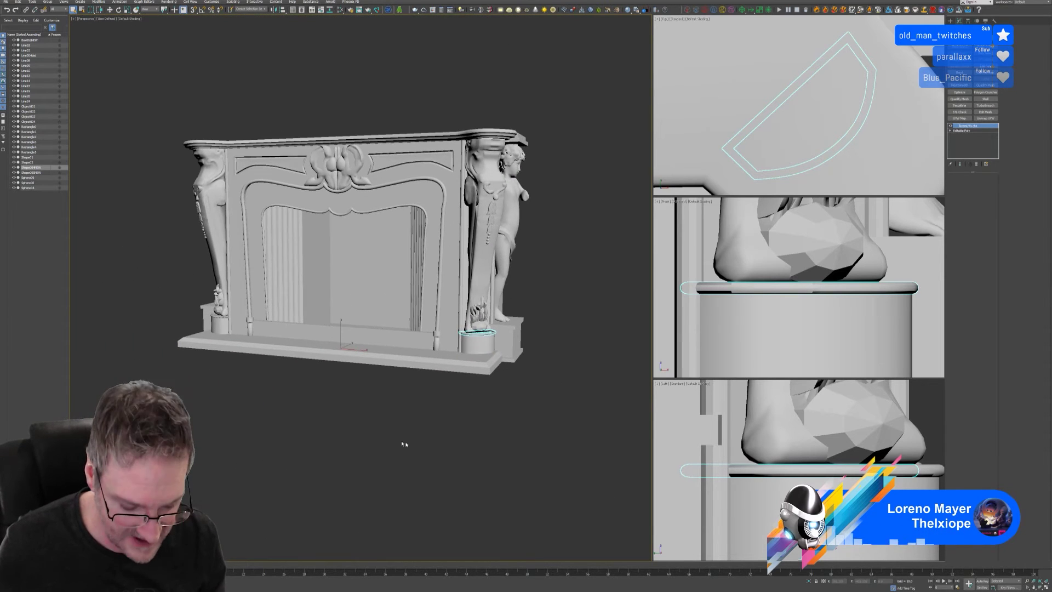
mouse_move(402, 444)
middle_mouse_down("alt")
mouse_move(371, 432)
mouse_move(407, 437)
middle_mouse_up("alt")
scroll(429, 438, "up", 2)
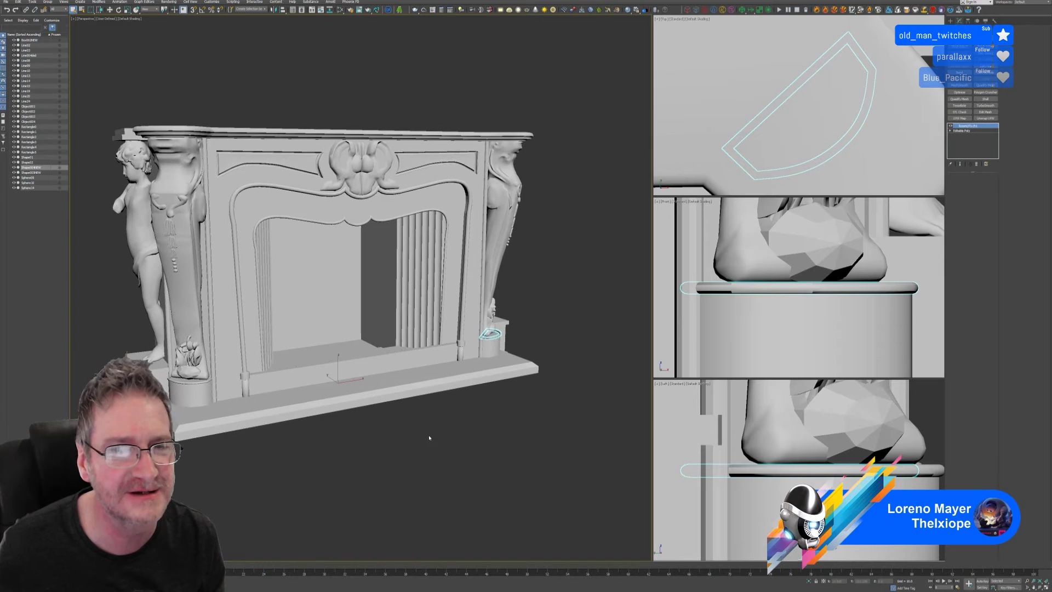
left_click(11, 1)
left_click(22, 39)
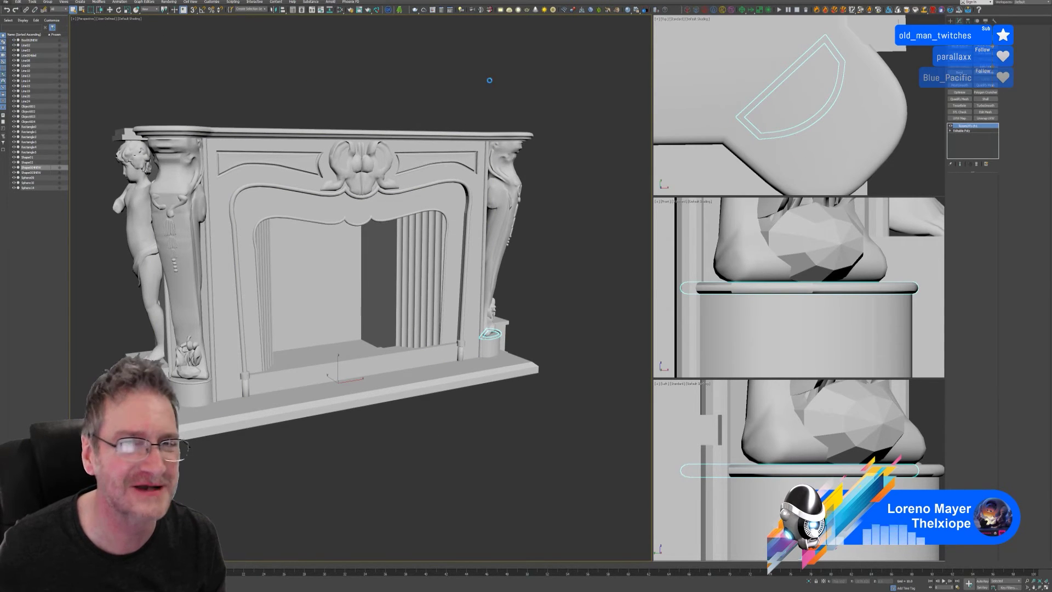
Step: Select the combined hearth and left cherub mesh and attach the main fireplace surround, matching material IDs to material
right_click(985, 129)
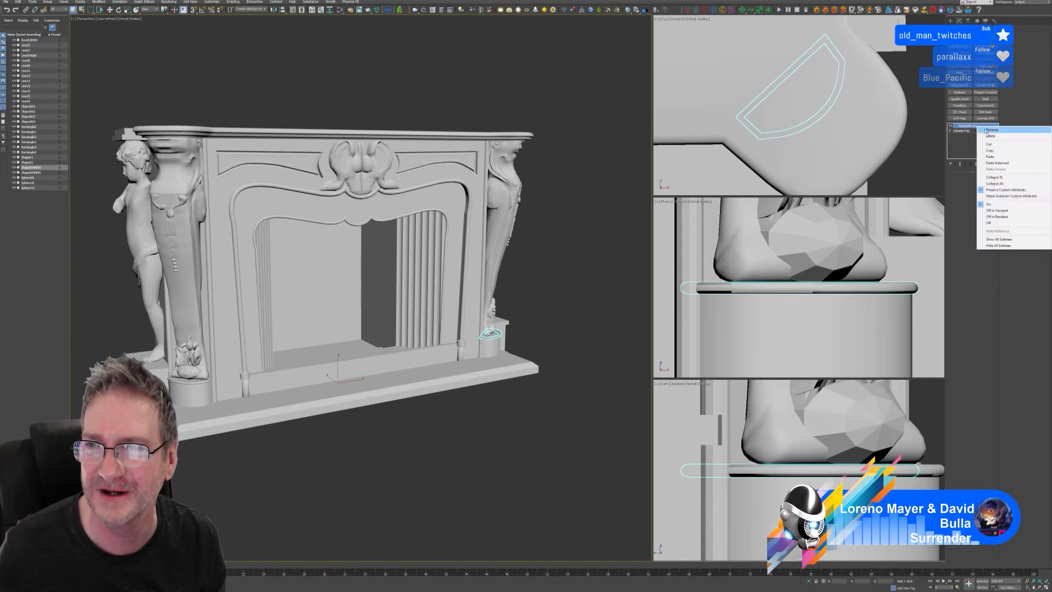
left_click(539, 334)
left_click(400, 371)
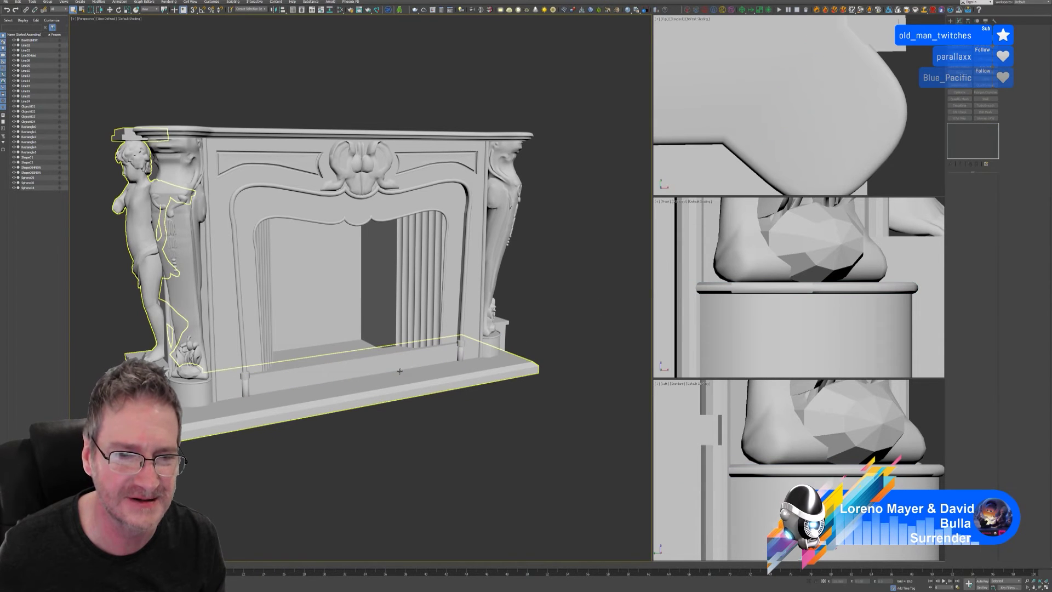
left_click(237, 406)
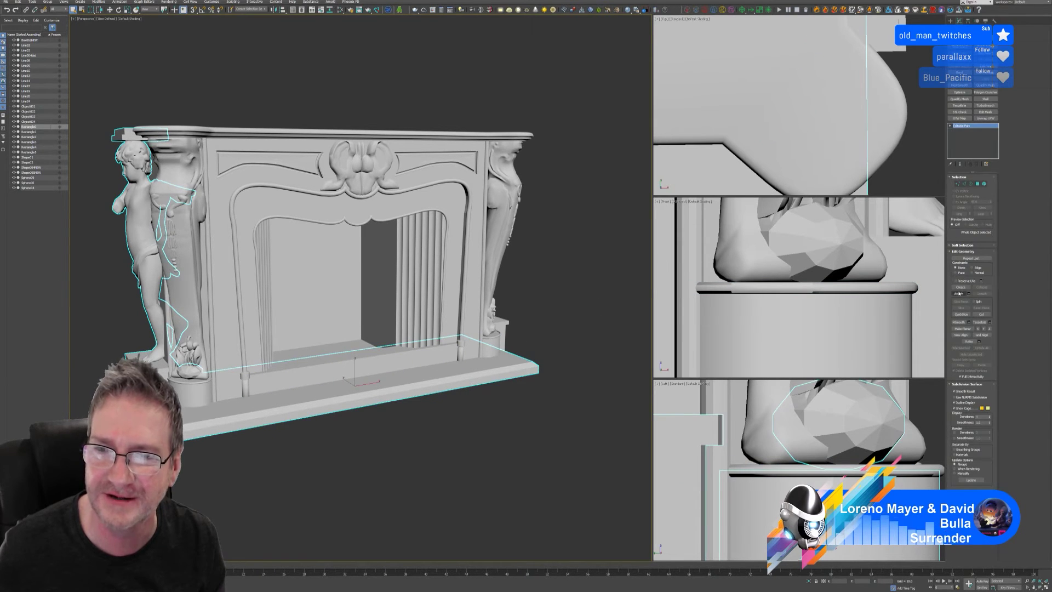
left_click(959, 294)
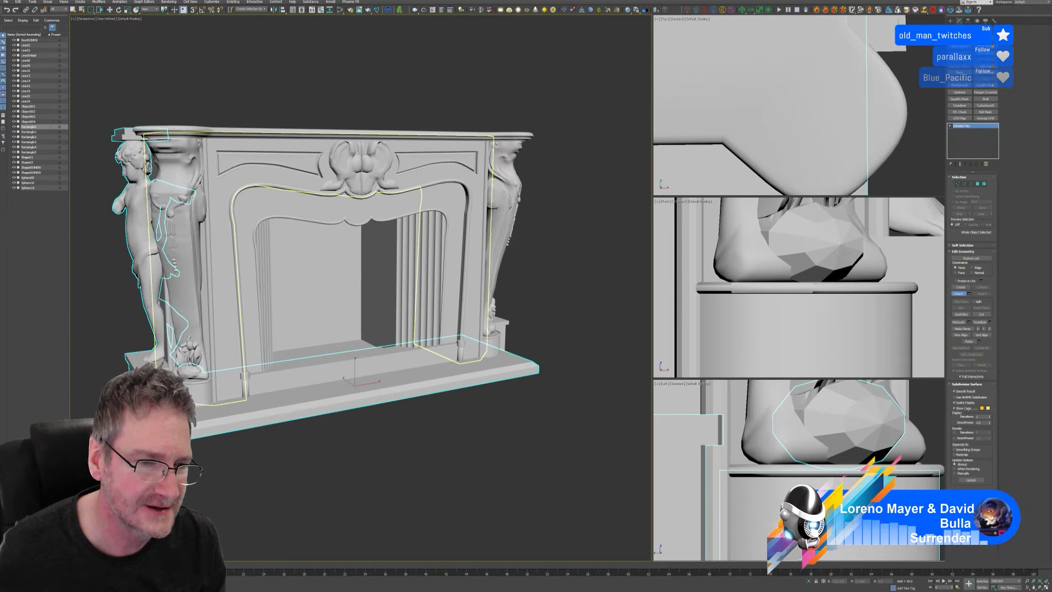
left_click(185, 386)
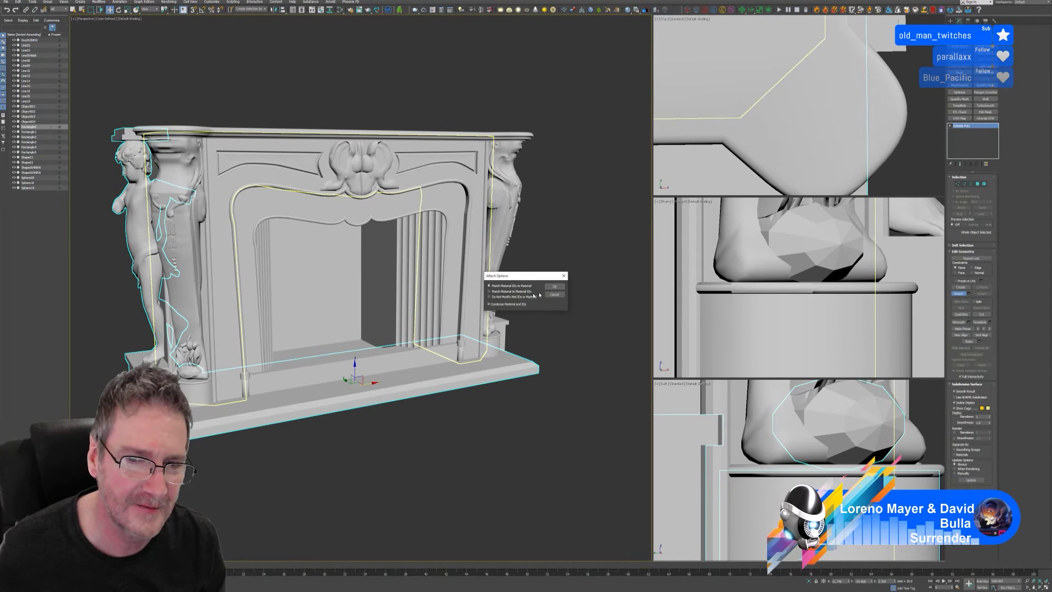
left_click(554, 286)
Step: Attach the narrow vertical strip beside the left column and the column's base part to the fireplace mesh
left_click(198, 390)
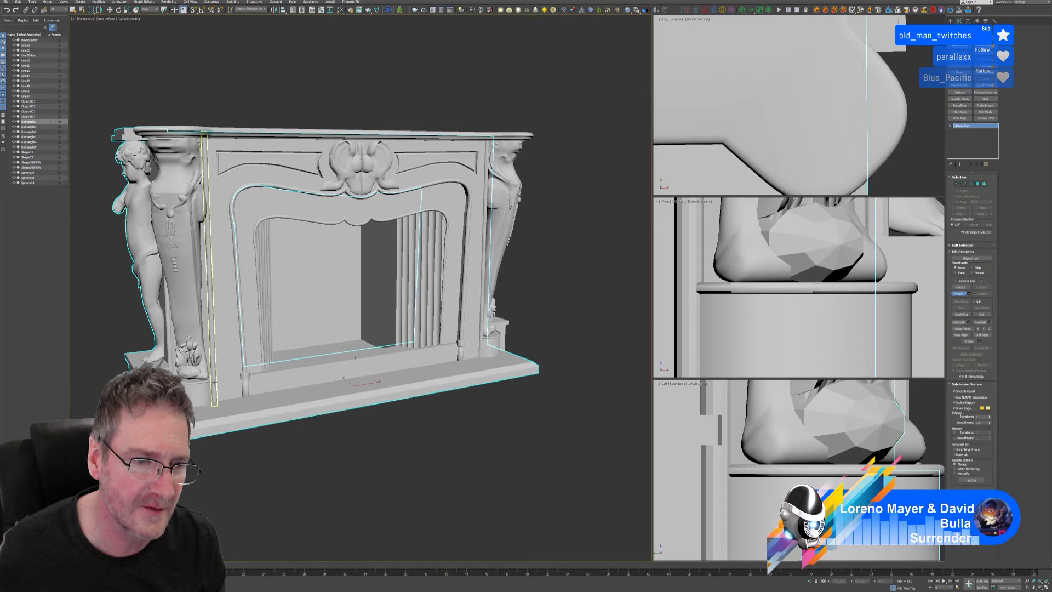
left_click(554, 287)
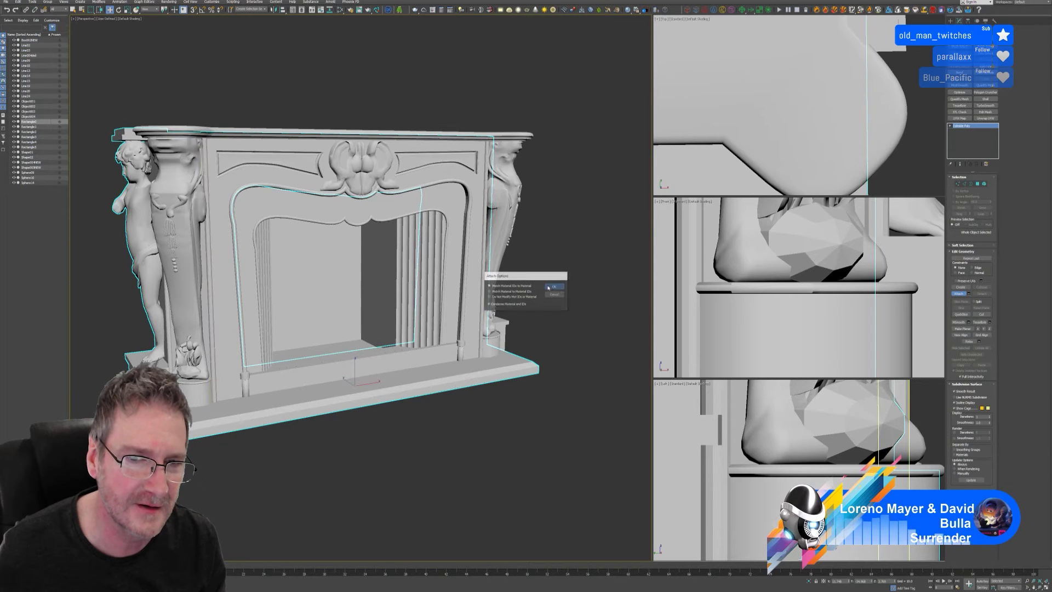
left_click(188, 381)
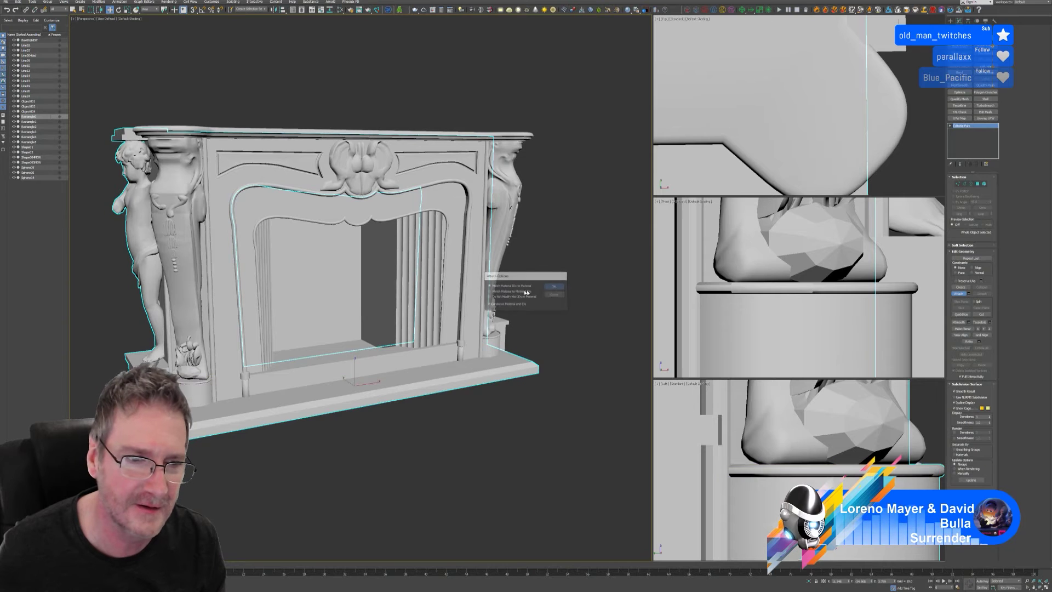
left_click(554, 286)
Step: Attach the left carved column and the leaf carving at its foot to the fireplace mesh
left_click(181, 247)
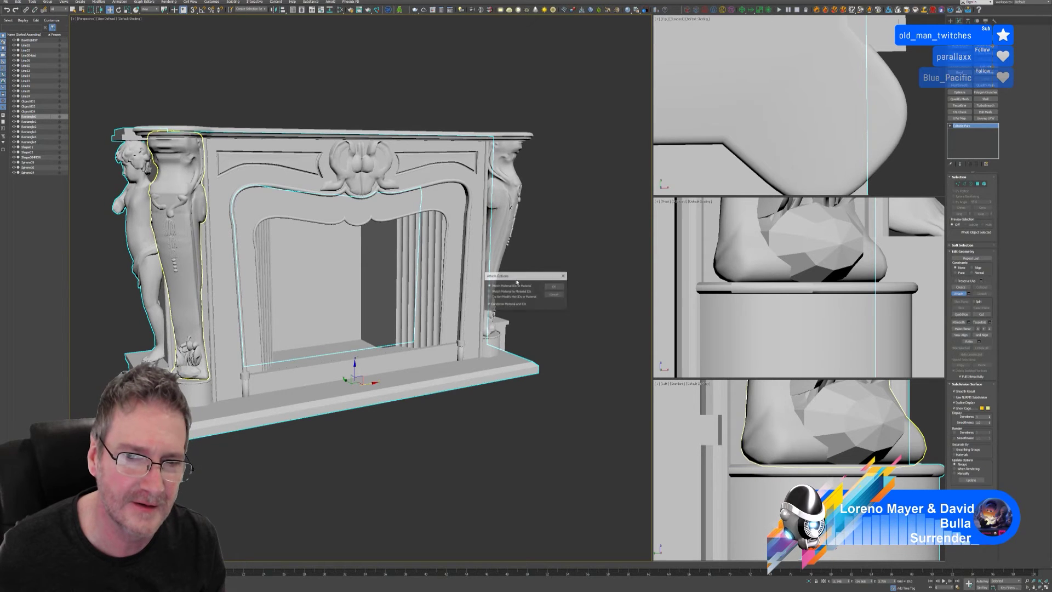
left_click(554, 286)
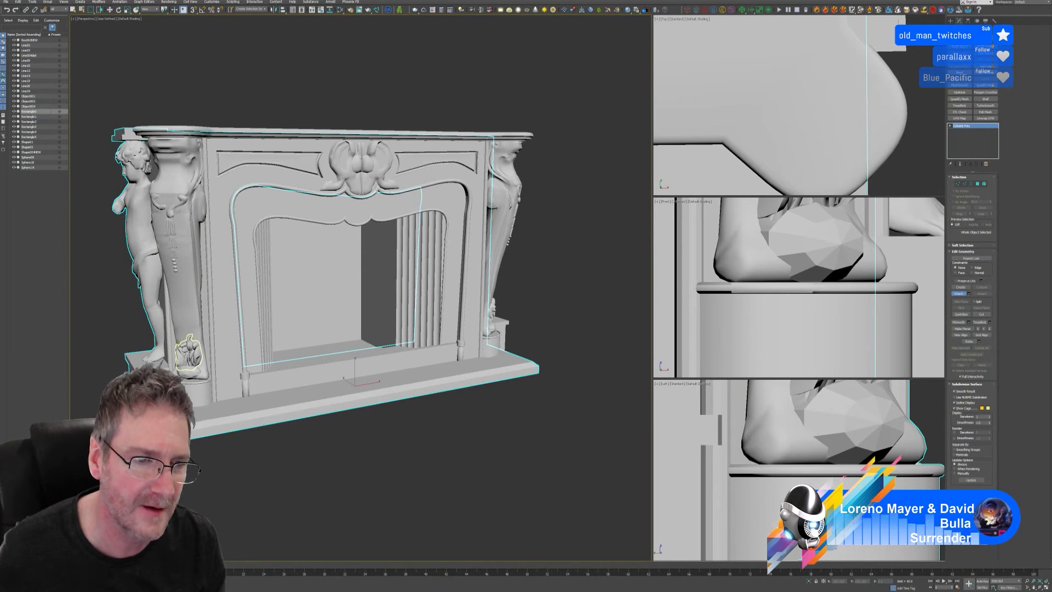
left_click(191, 373)
left_click(554, 287)
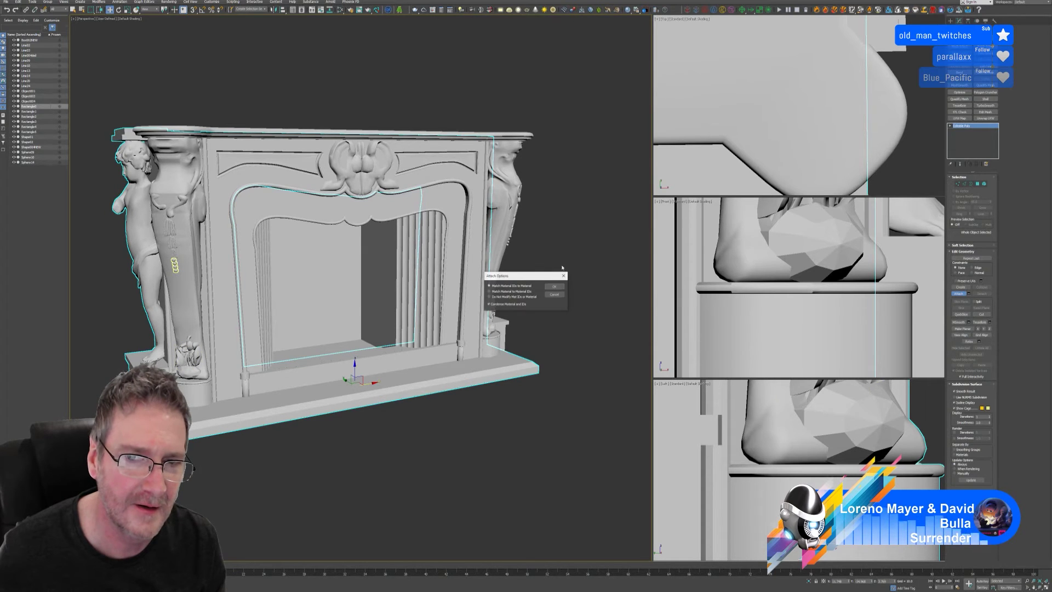
Step: Attach the left column's front ornaments: the small beads, the hanging leaf pendant and the curved drape piece above it
left_click(555, 286)
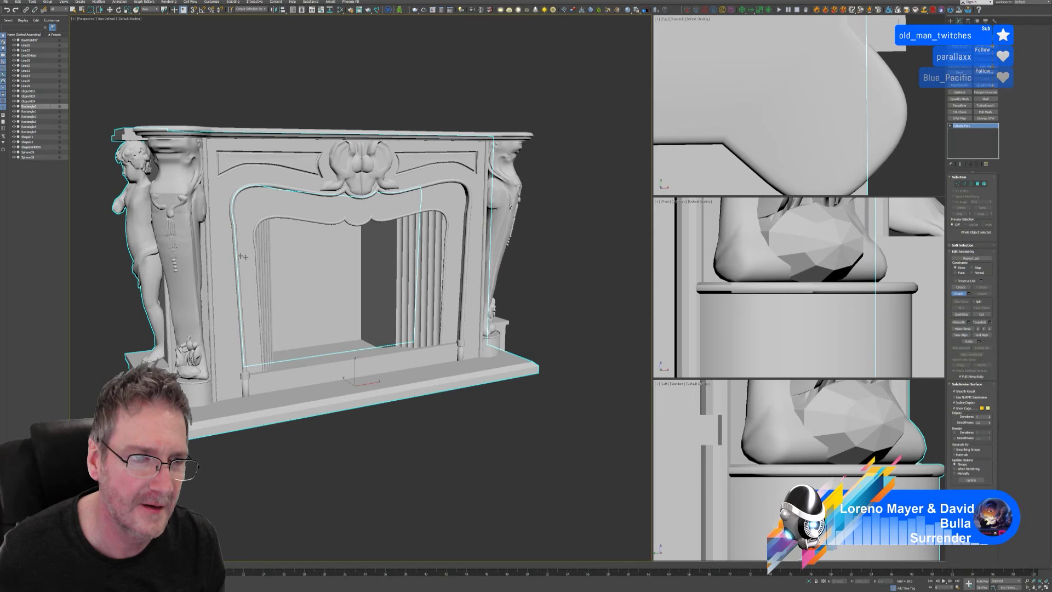
left_click(177, 253)
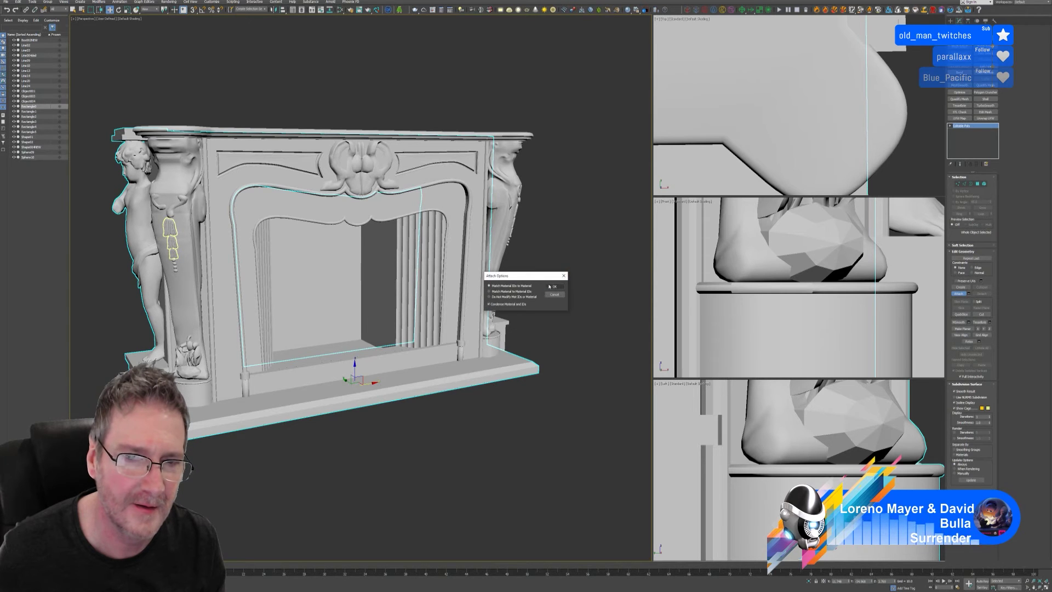
left_click(550, 287)
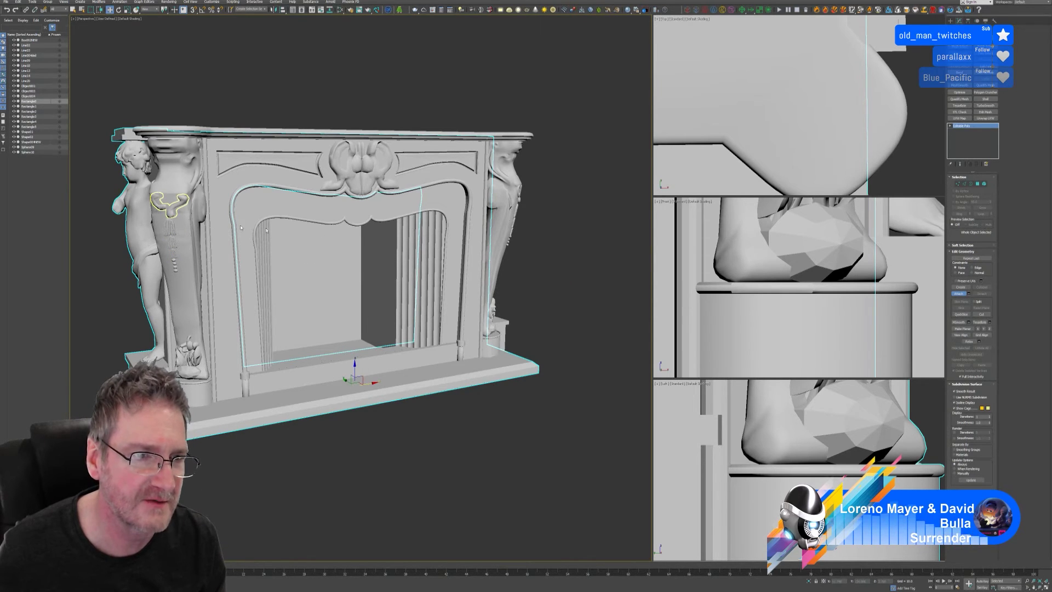
left_click(171, 204)
left_click(554, 287)
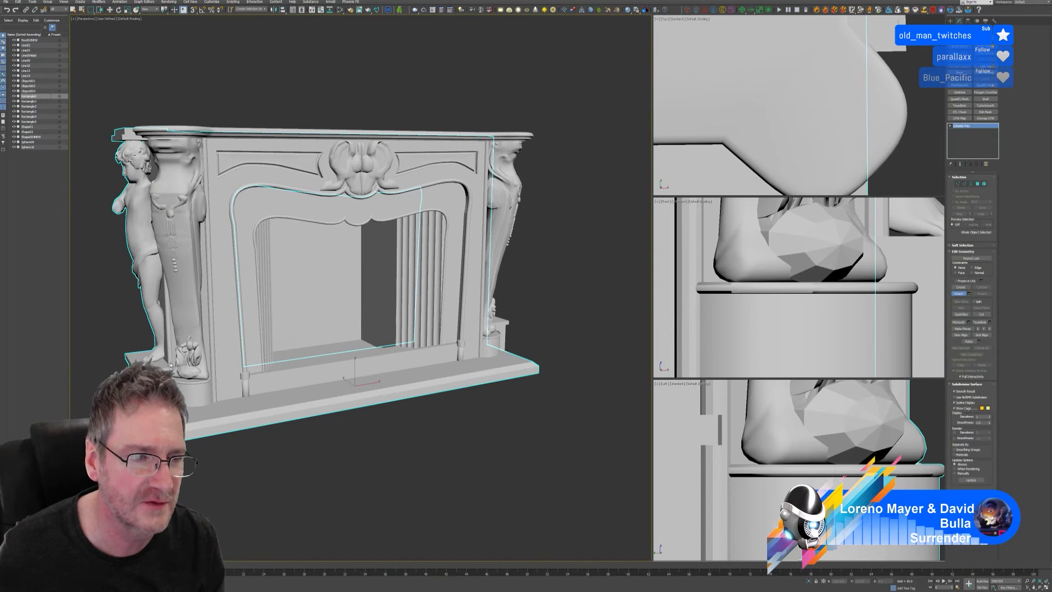
Step: Attach the thin vertical strip behind the left column and the arched frame pieces around the firebox opening
left_click(164, 220)
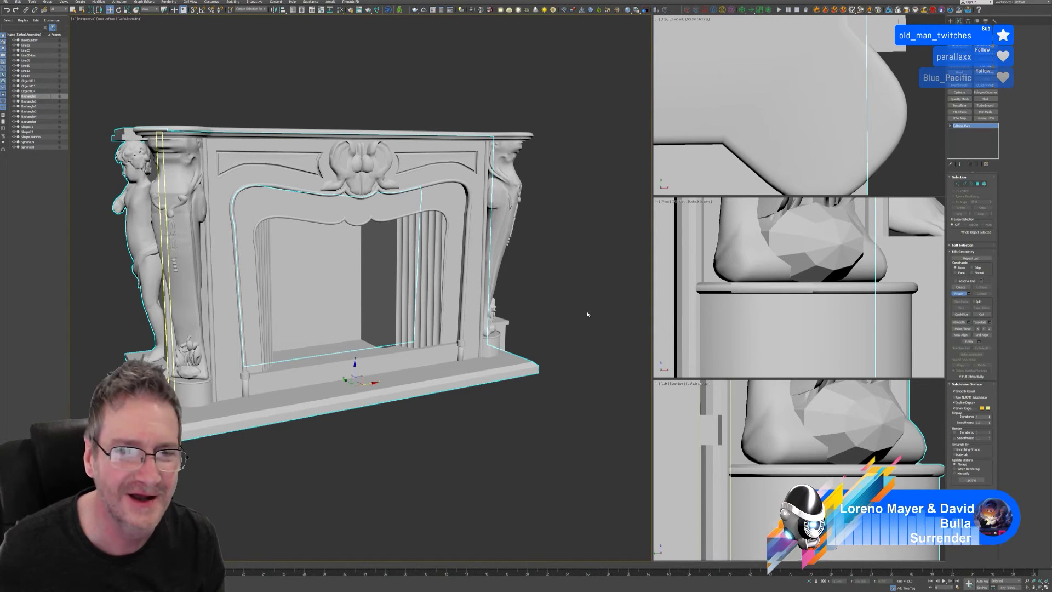
left_click(553, 287)
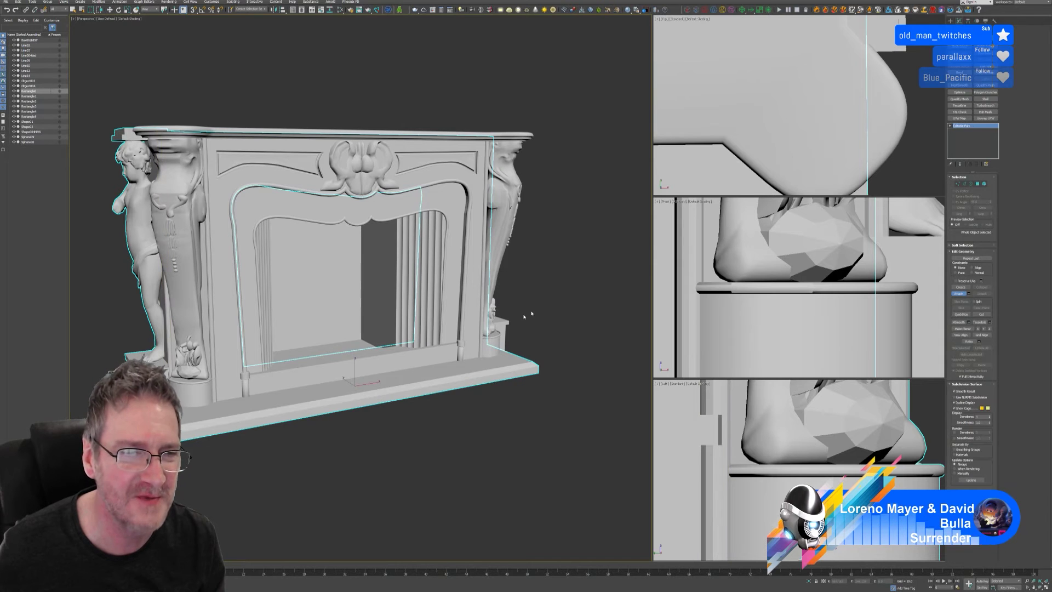
left_click(241, 281)
left_click(553, 287)
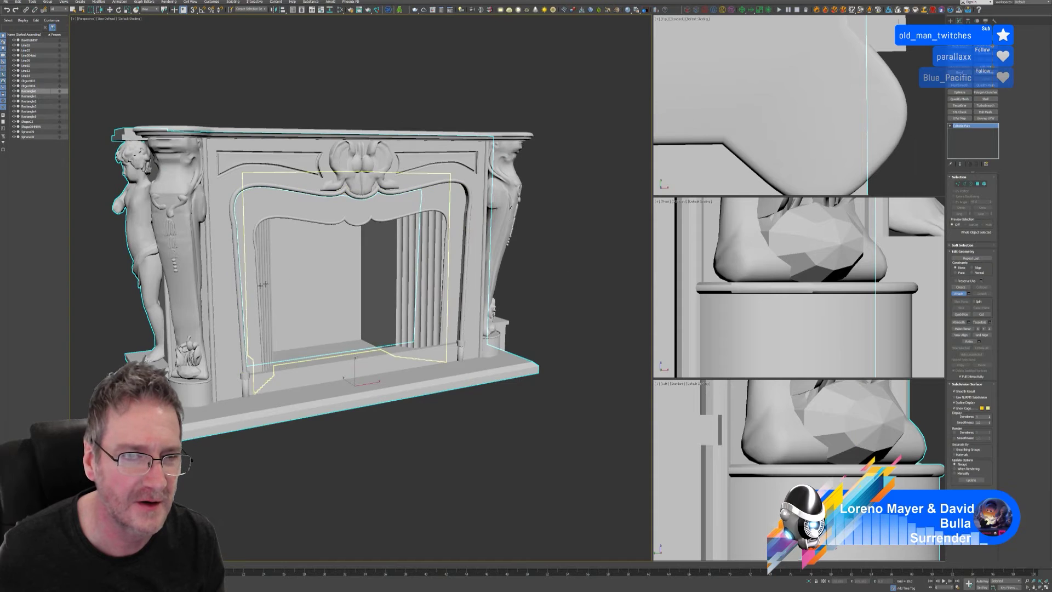
left_click(520, 299)
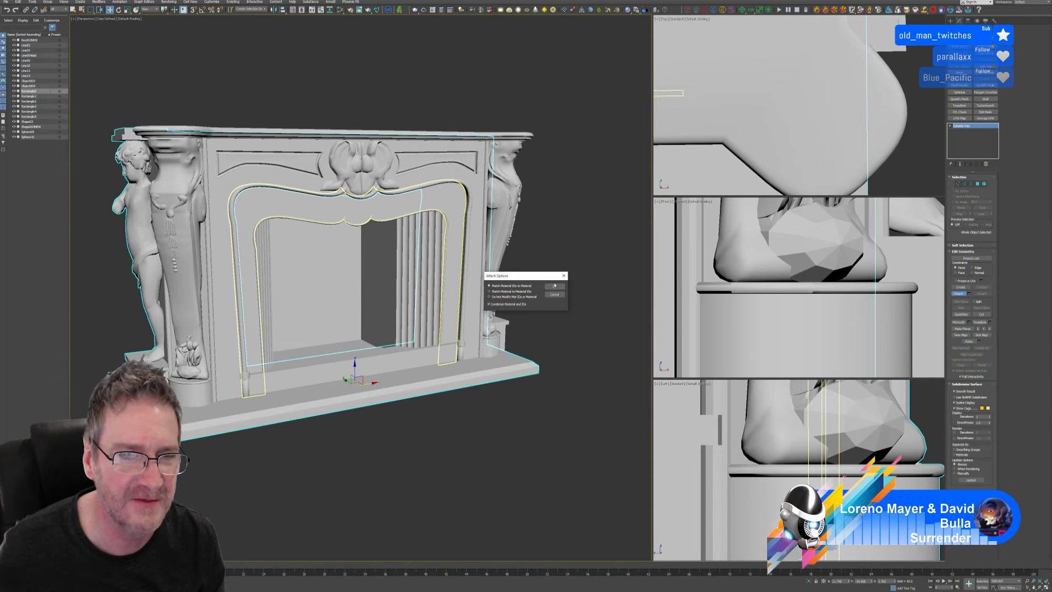
left_click(554, 286)
Step: Attach the firebox interior and the moulding along the inner edge of the arched opening
left_click(381, 299)
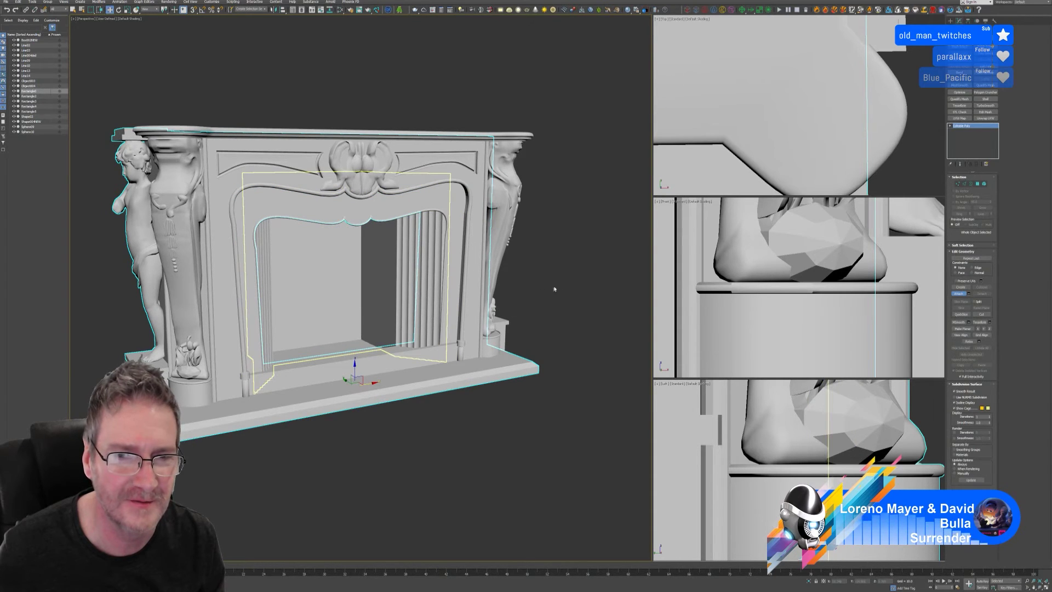
left_click(554, 286)
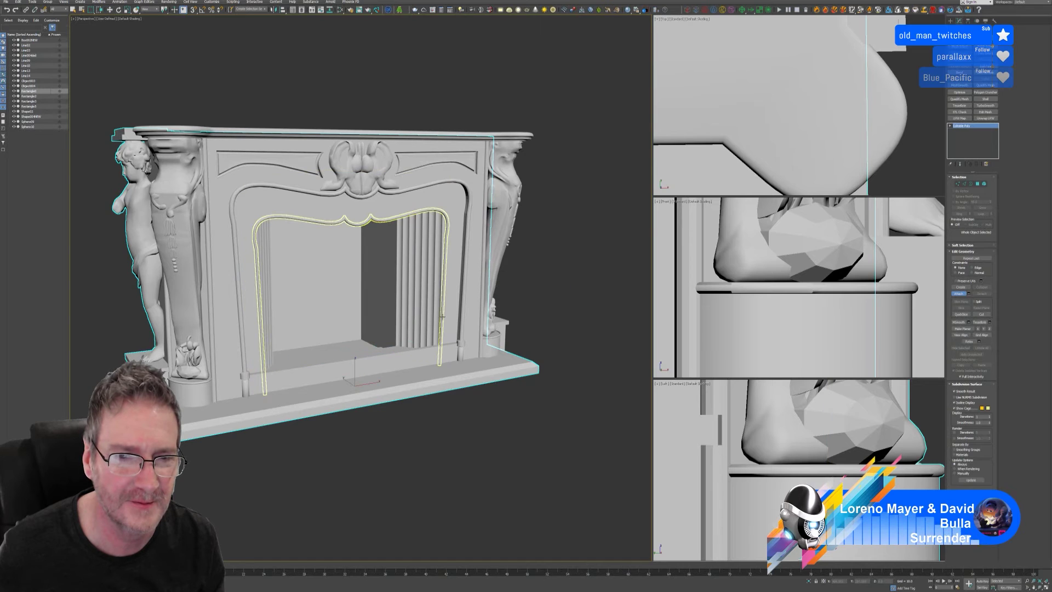
left_click(444, 318)
left_click(555, 286)
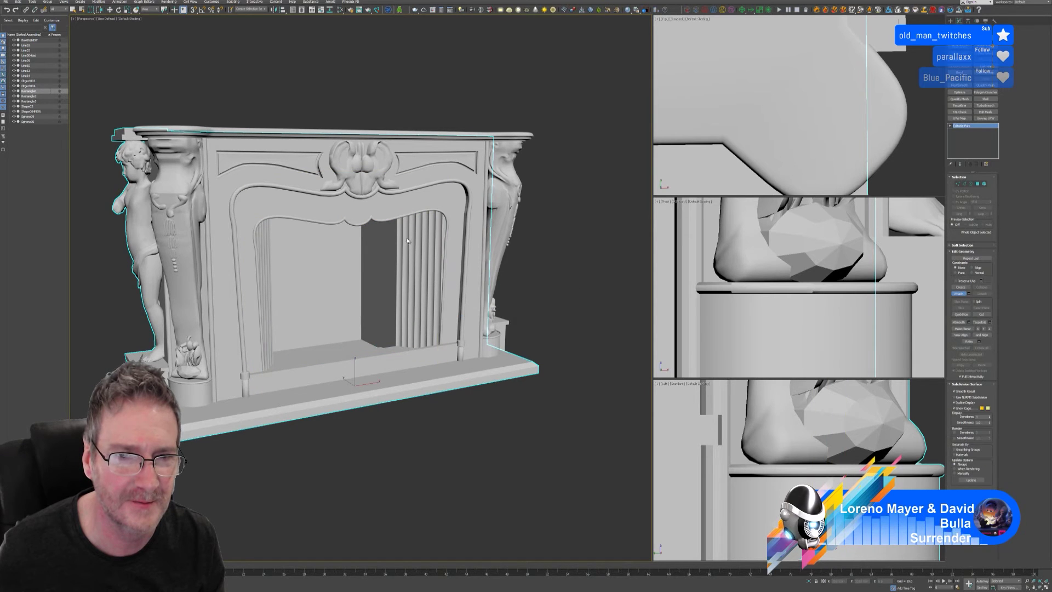
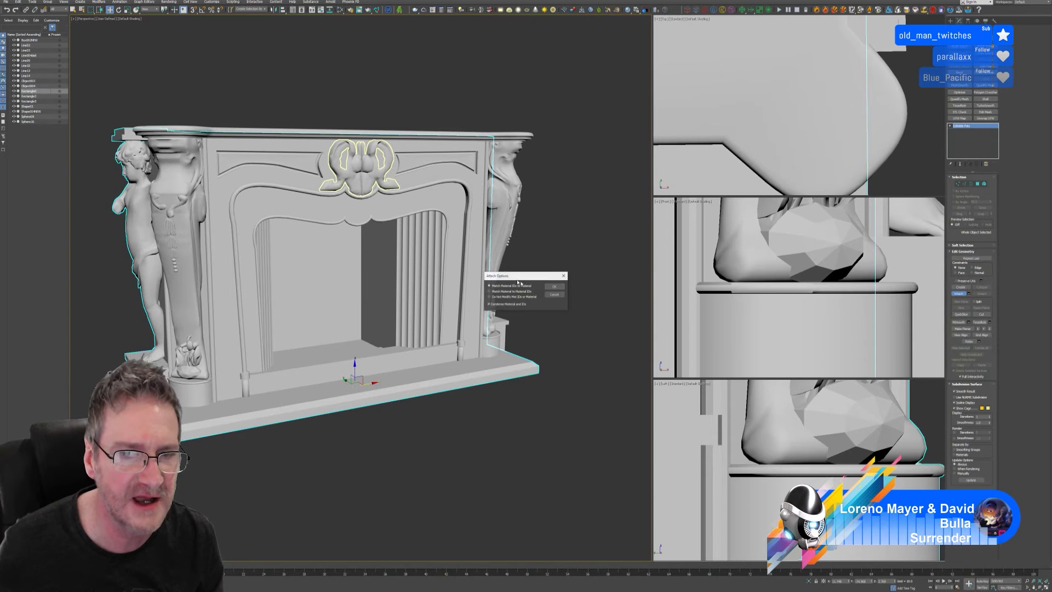
Step: Attach the carved ornament at the centre of the mantel and the right cherub with its pedestal
left_click(371, 196)
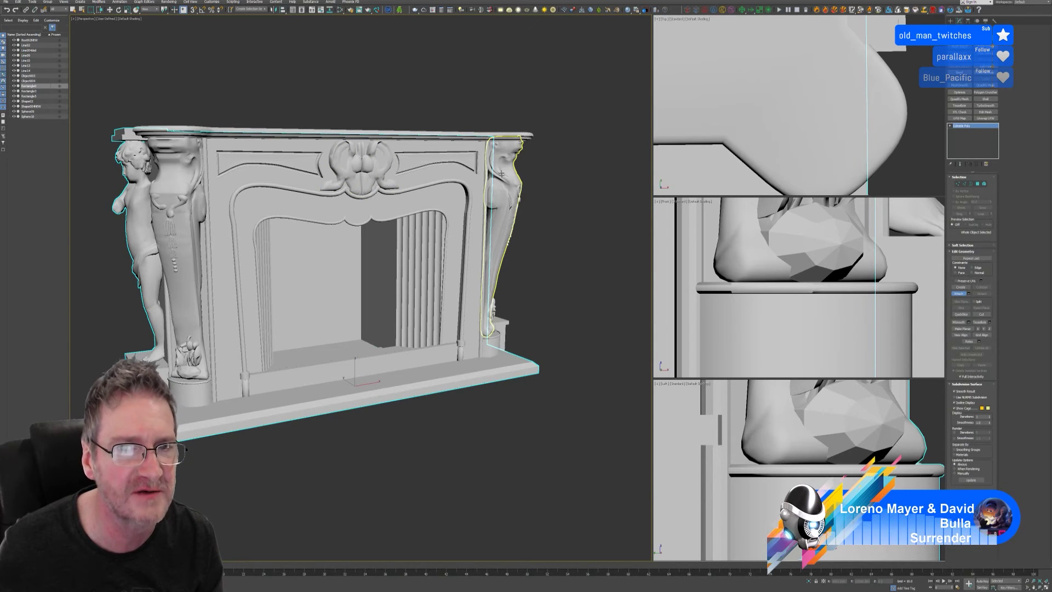
left_click(475, 199)
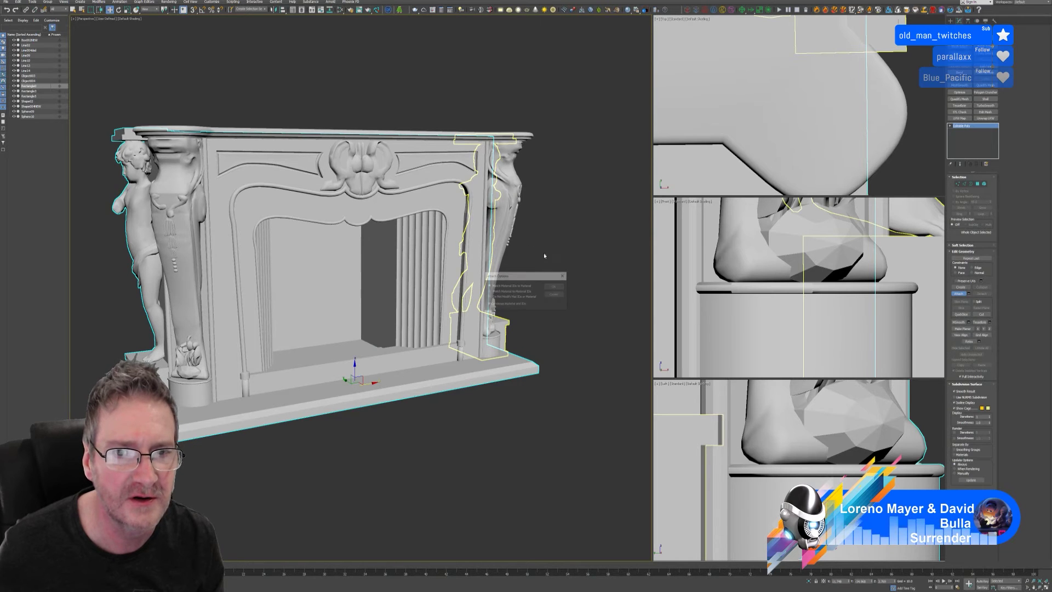
left_click(554, 286)
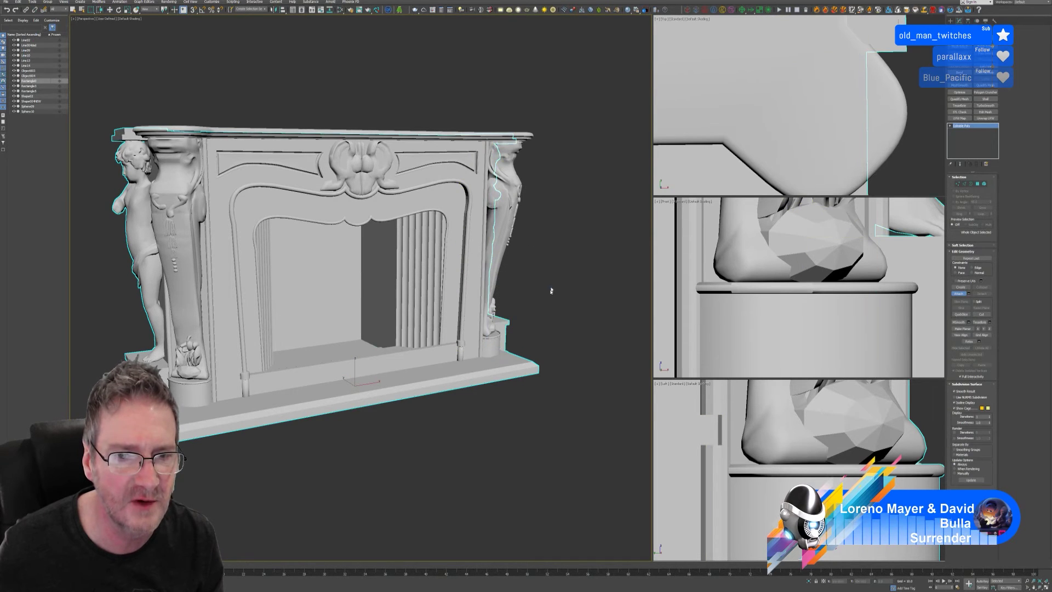
Step: Attach the low bar across the foot of the opening and the pair of small posts at its ends
left_click(458, 349)
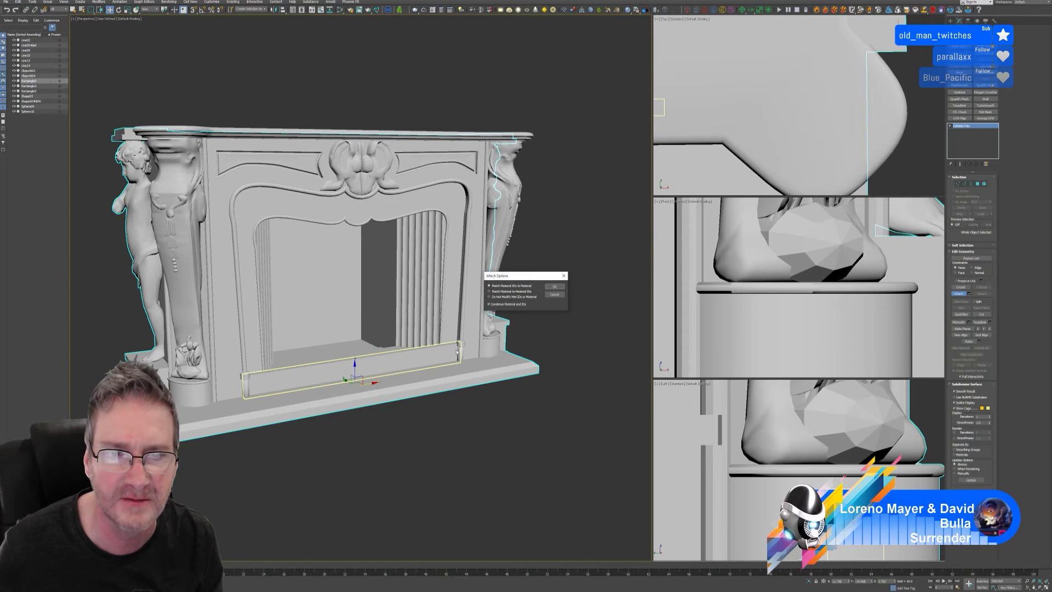
left_click(555, 286)
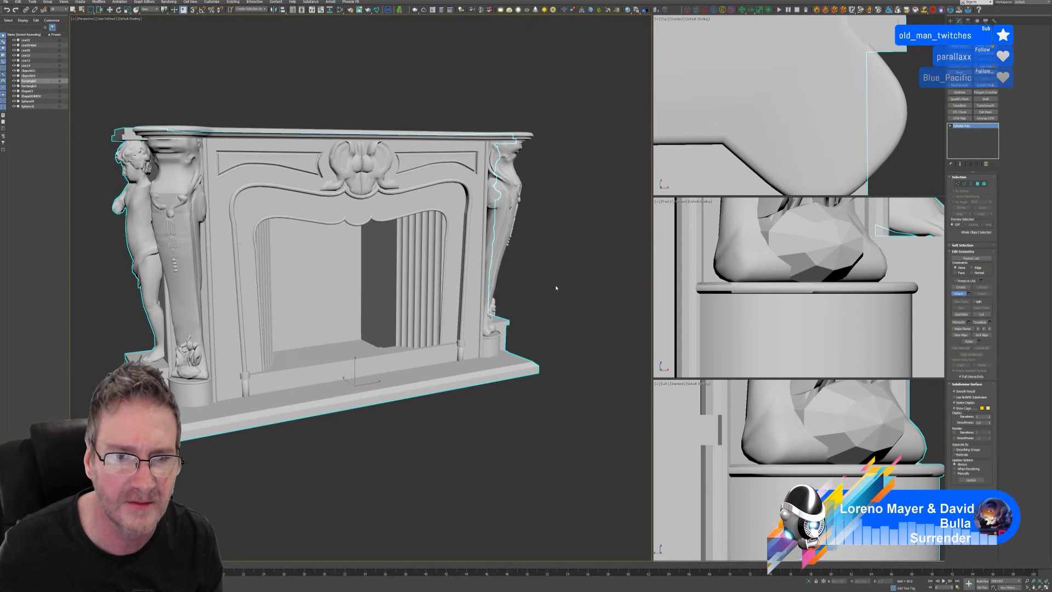
left_click(462, 346)
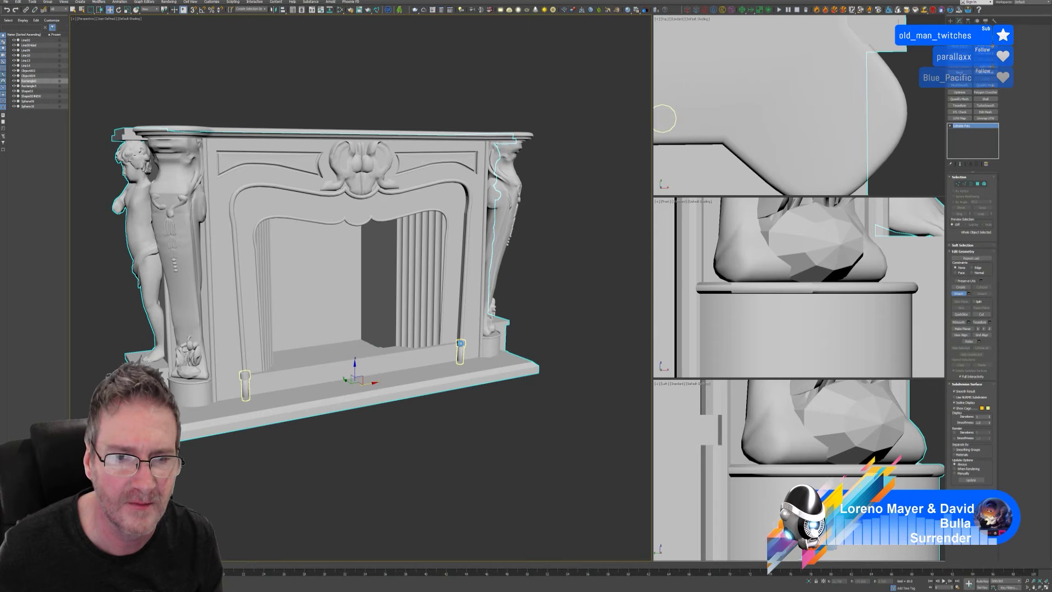
left_click(554, 287)
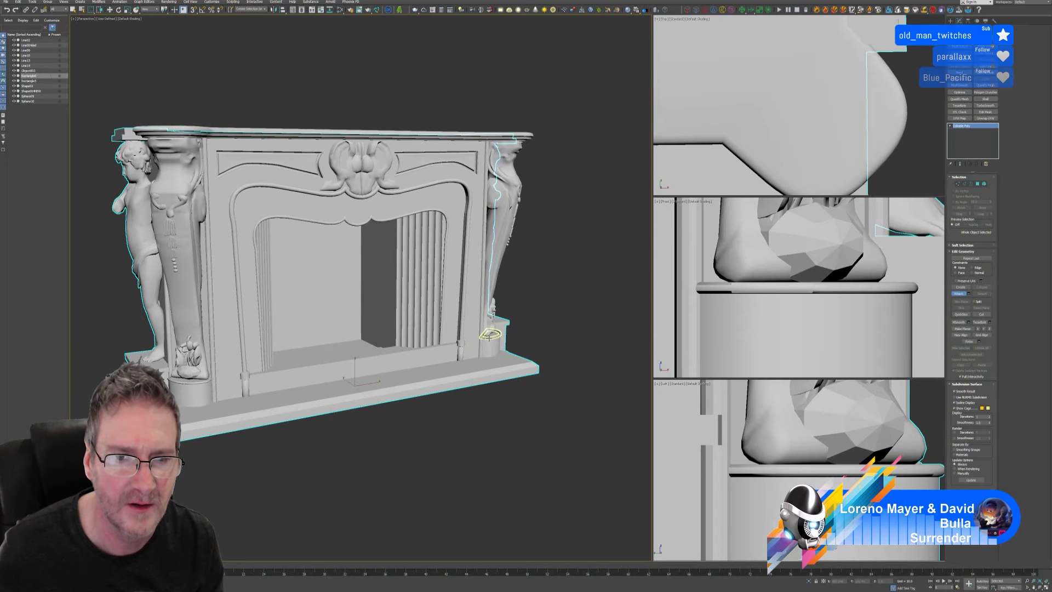
Step: Attach the rim and round drum base under the right column, plus the small rounded piece just above them
left_click(554, 286)
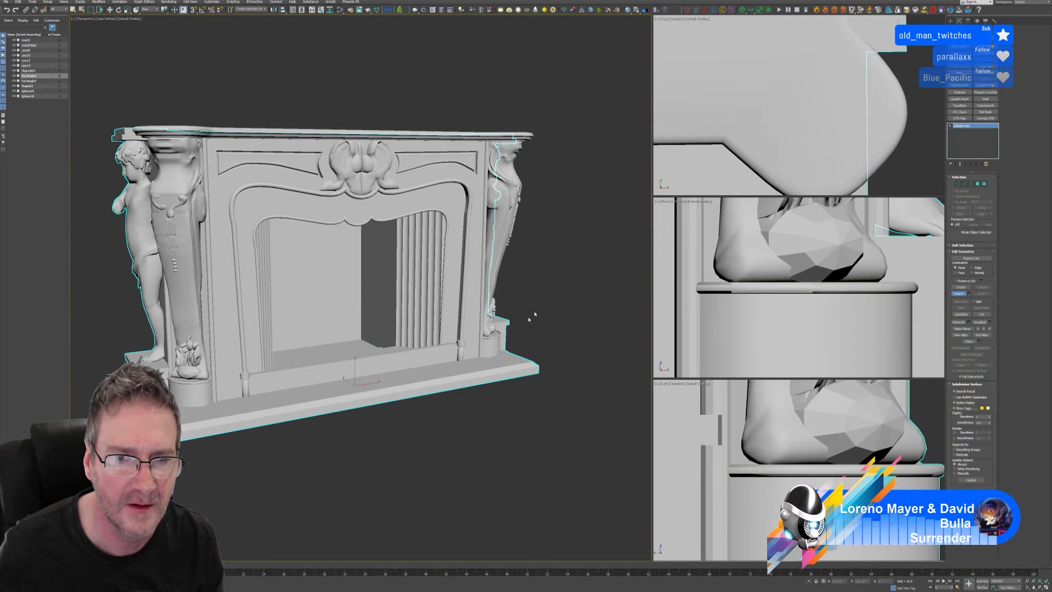
left_click(495, 344)
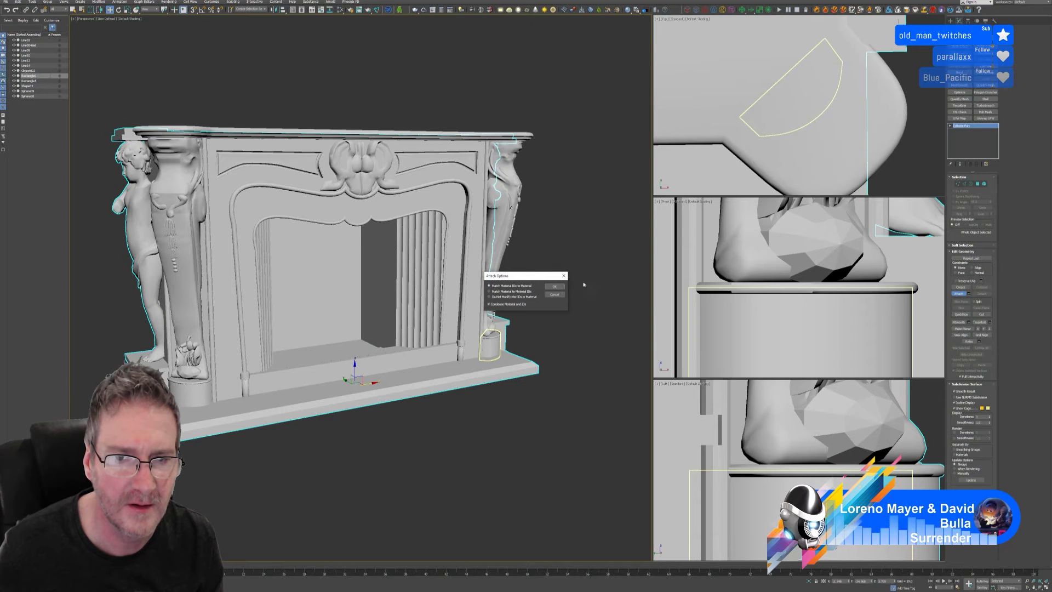
left_click(554, 287)
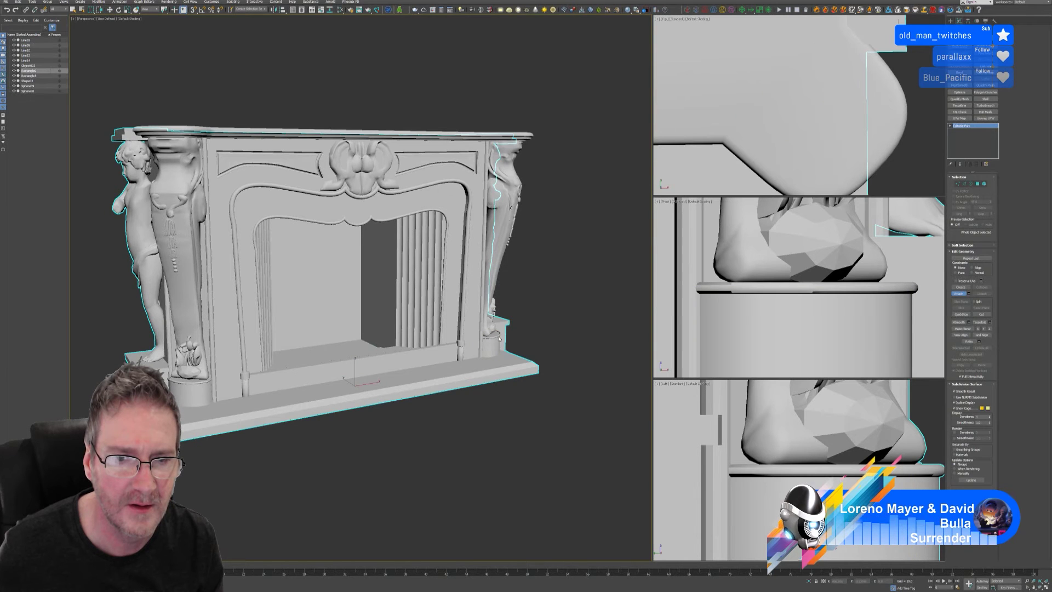
left_click(493, 325)
left_click(552, 286)
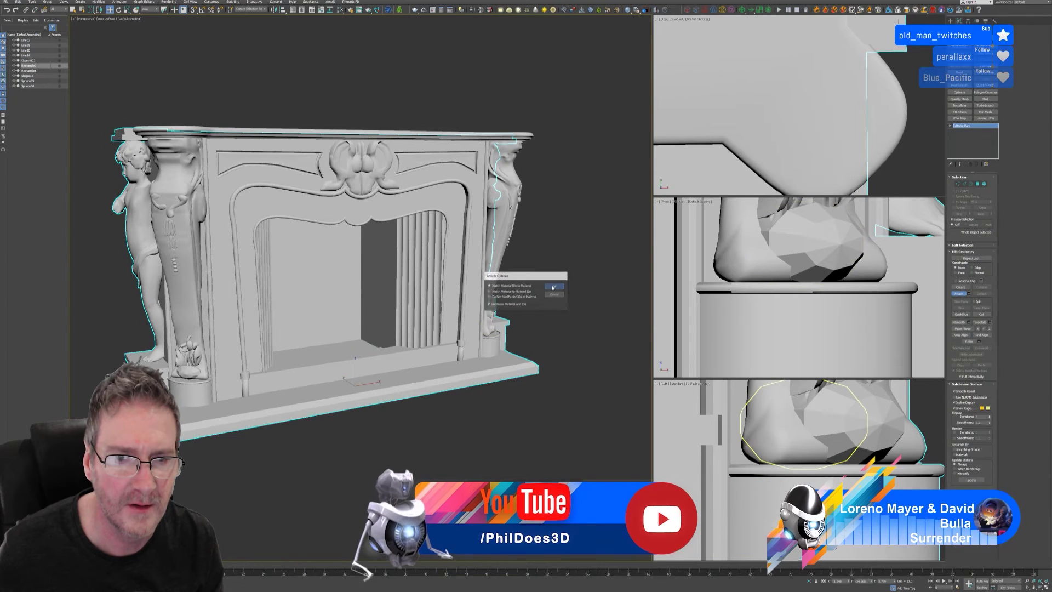
Step: Attach the carved shaft of the right column and the string of beads on its front
mouse_move(550, 290)
middle_mouse_down("alt")
mouse_move(545, 306)
mouse_move(536, 289)
middle_mouse_up("alt")
key("w")
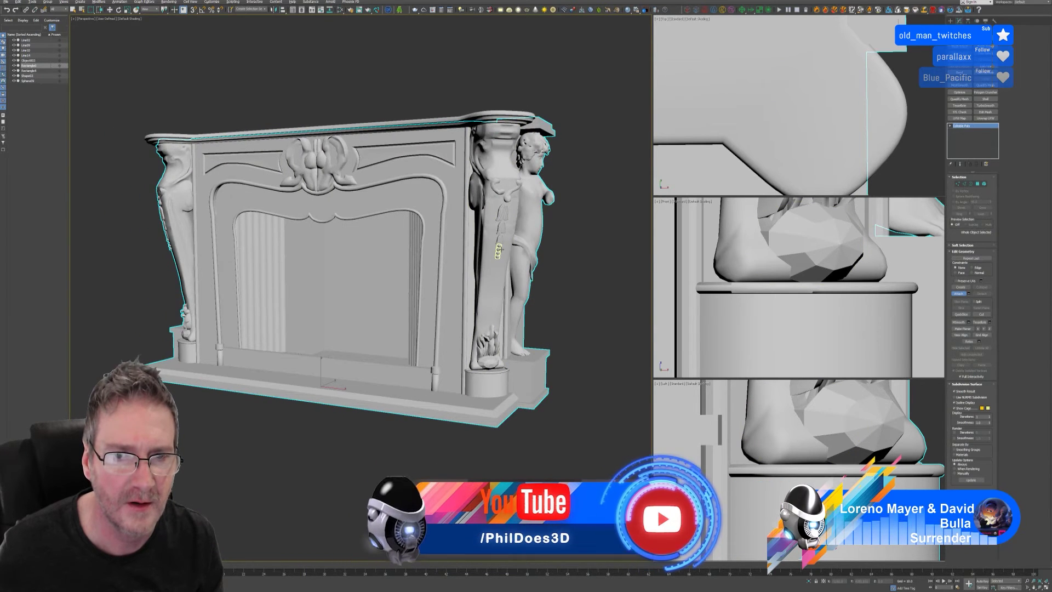
left_click(500, 249)
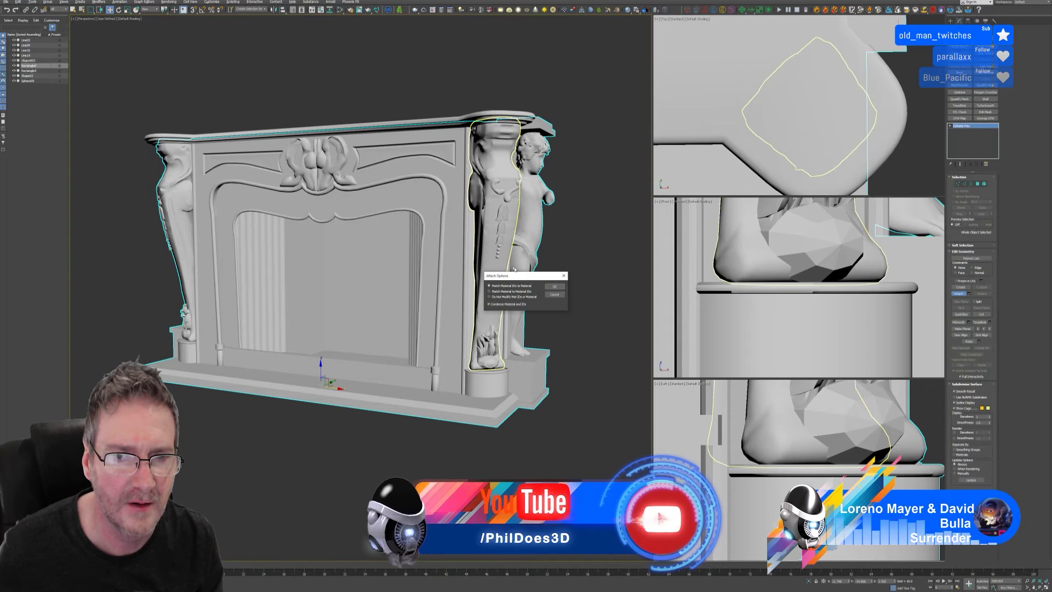
key("Return")
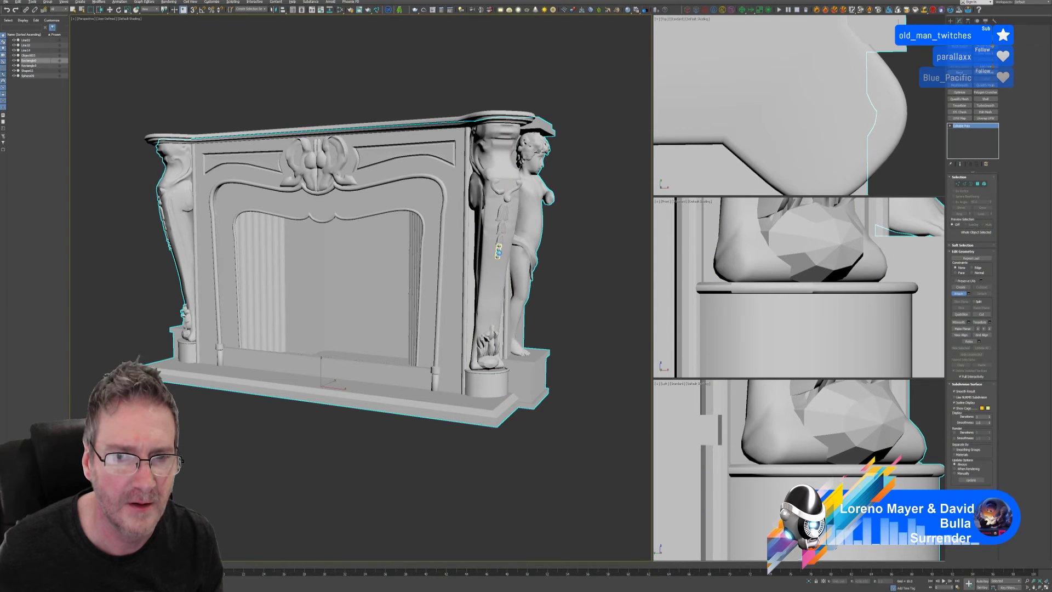
left_click(499, 251)
key("Return")
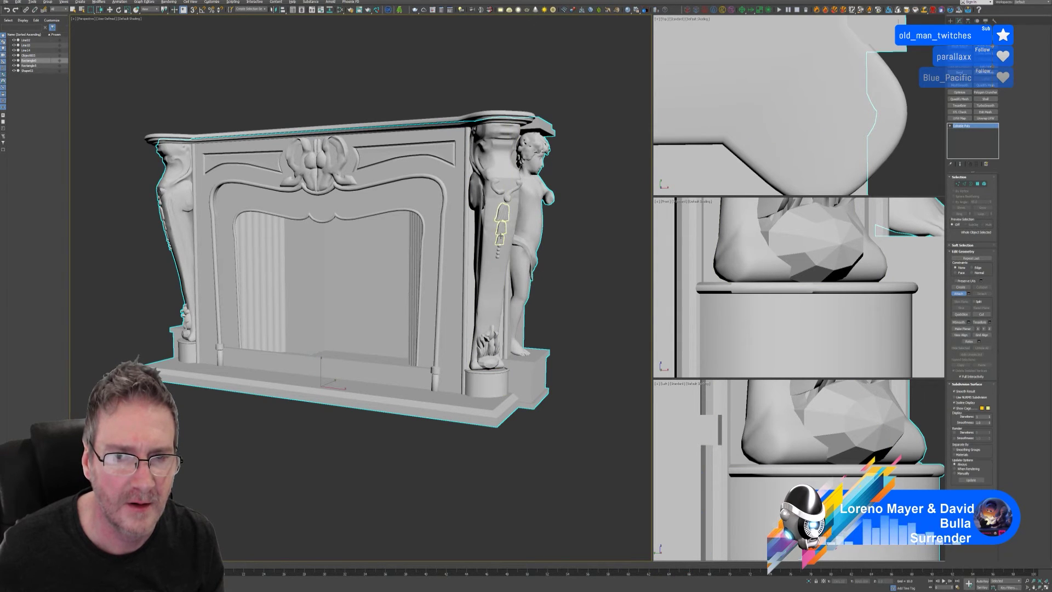
Step: Attach the hanging leaf drop and the curled scroll ornament on the front of the right column
left_click(500, 238)
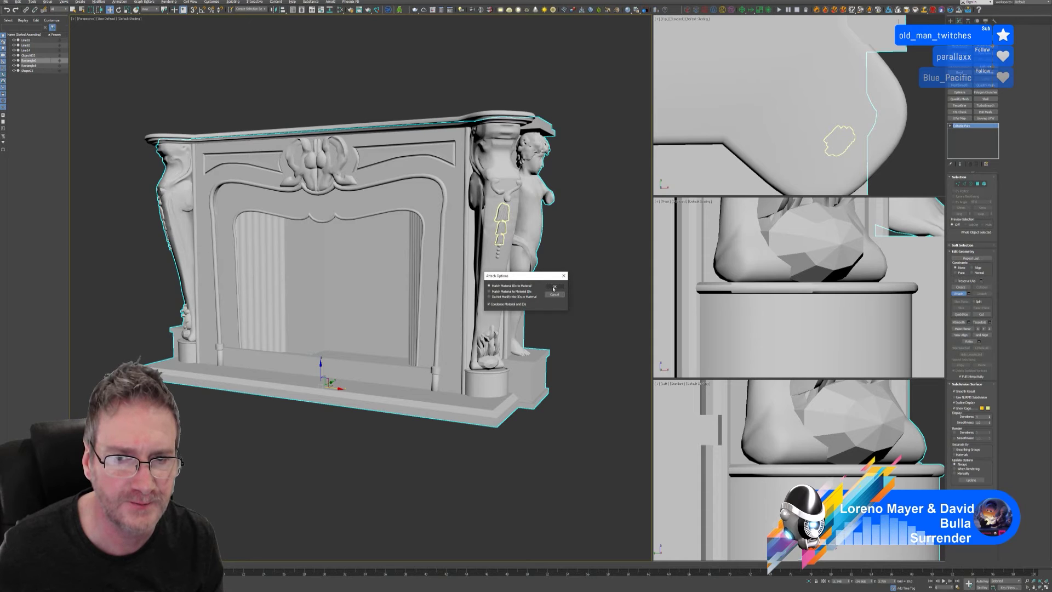
left_click(553, 289)
left_click(503, 189)
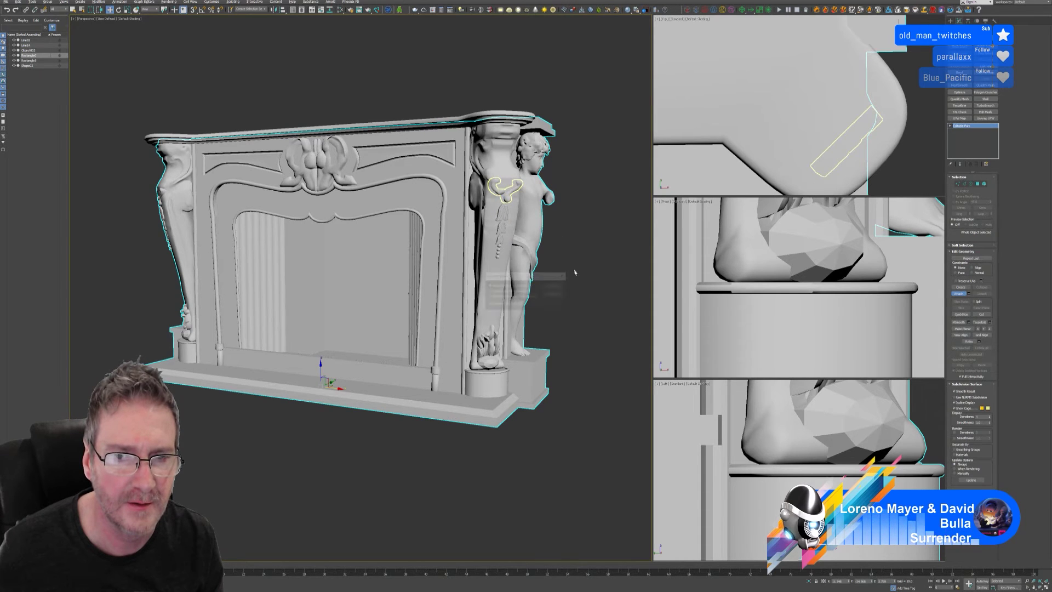
left_click(554, 288)
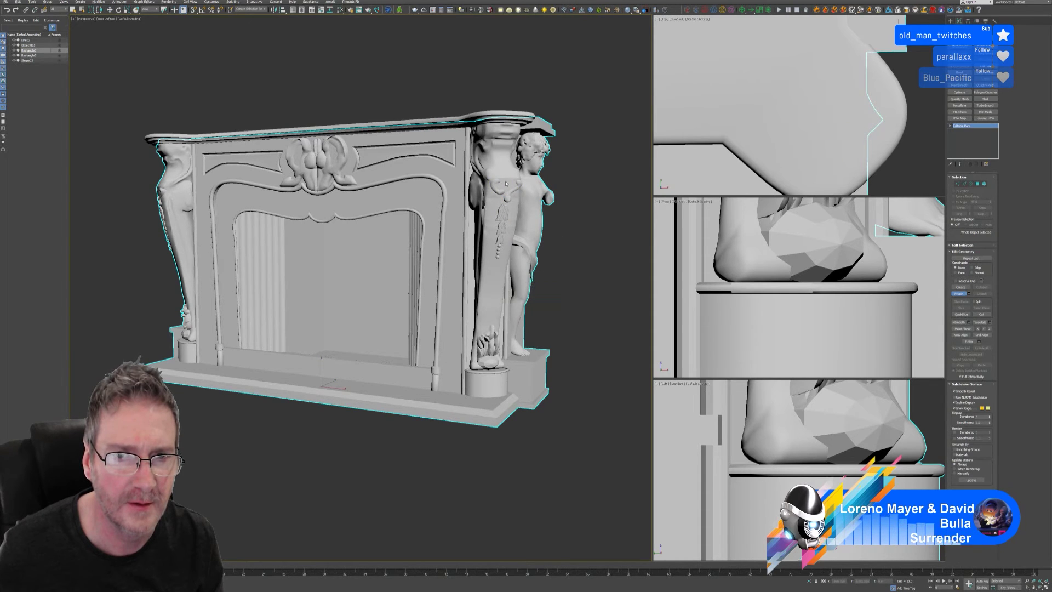
Step: Attach the thin vertical rod at the right column, the vertical strip beside that column and the moulded mantel shelf
left_click(506, 183)
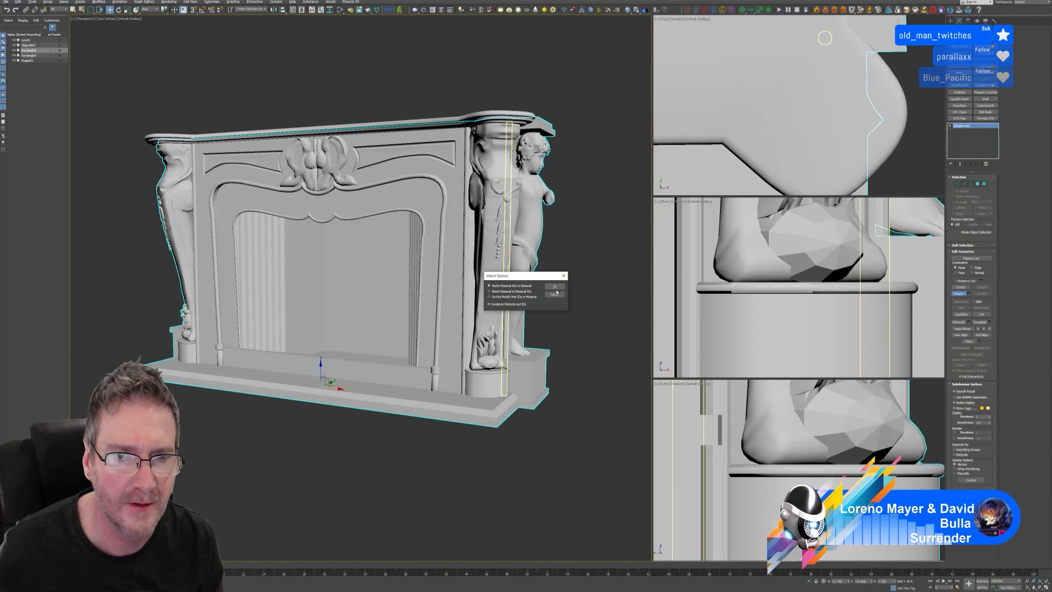
left_click(554, 286)
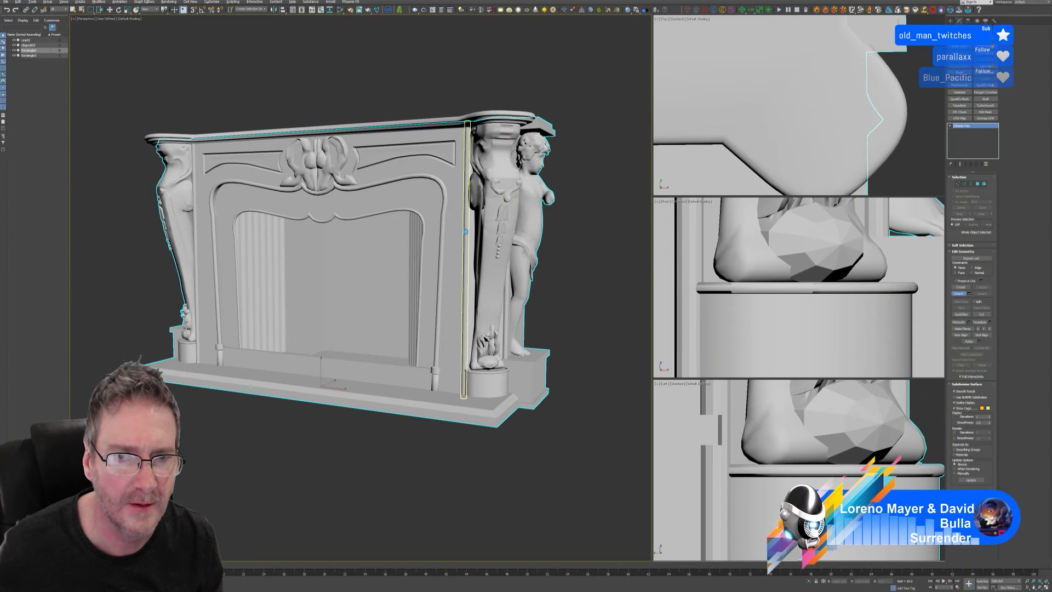
left_click(555, 287)
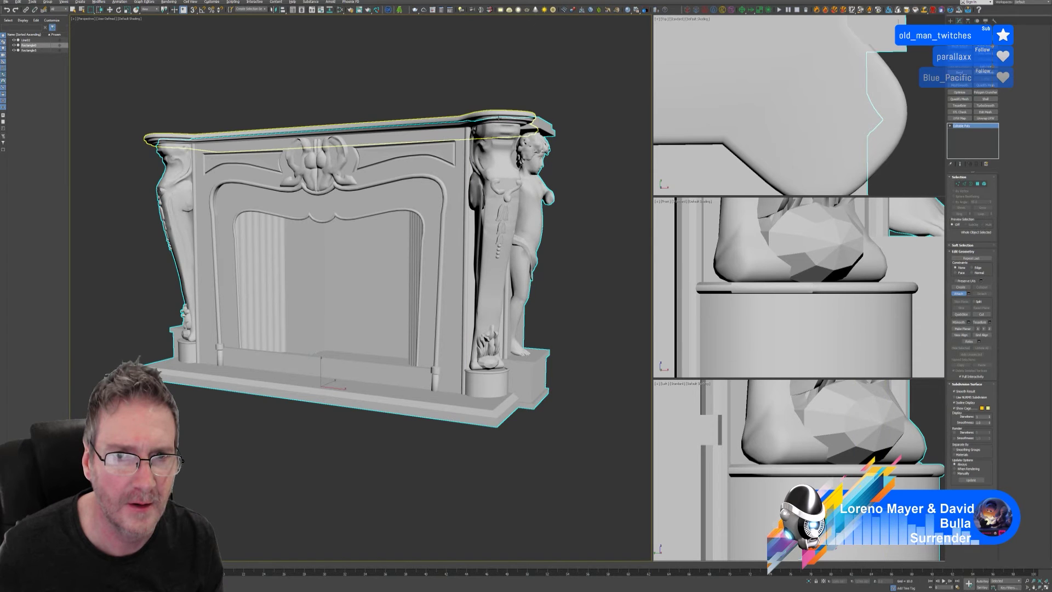
left_click(499, 119)
left_click(554, 288)
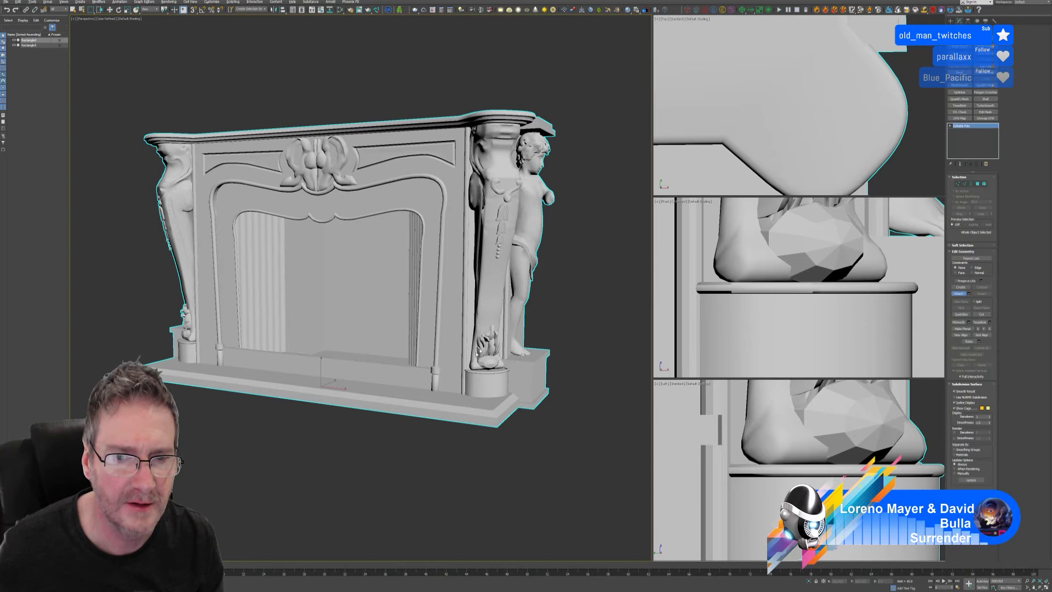
Step: Identify the leftover firebox floor piece and attach it to the main fireplace mesh
middle_click_drag(437, 380, 299, 402, "alt")
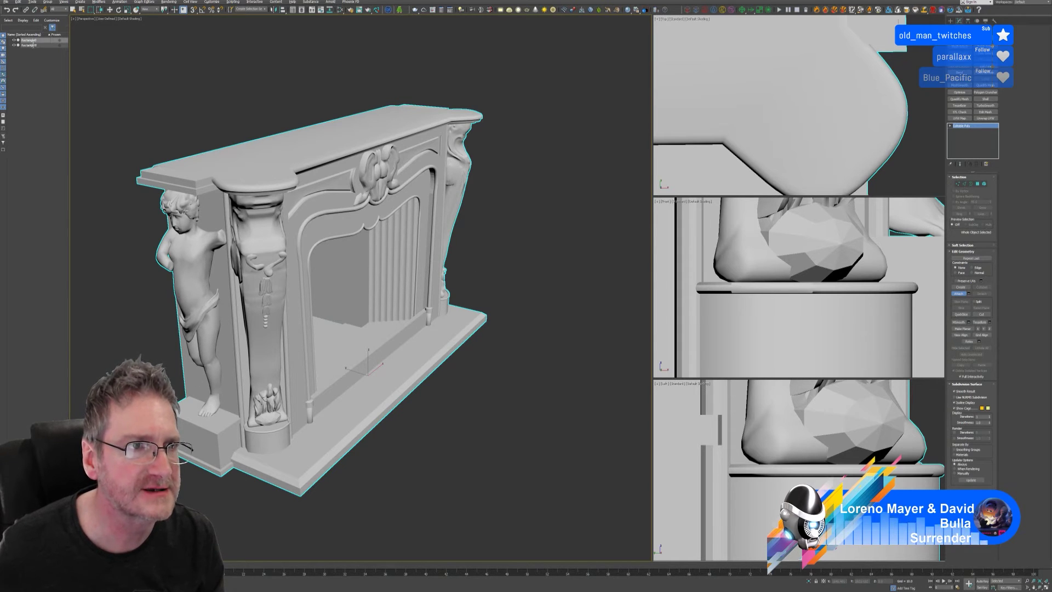
left_click(960, 295)
left_click(36, 56)
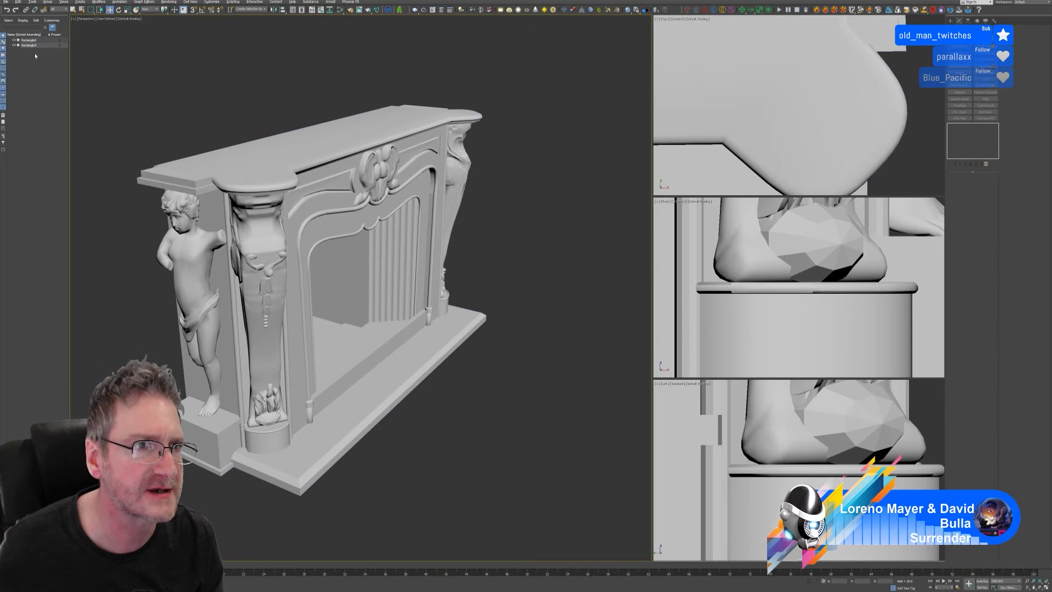
left_click(31, 45)
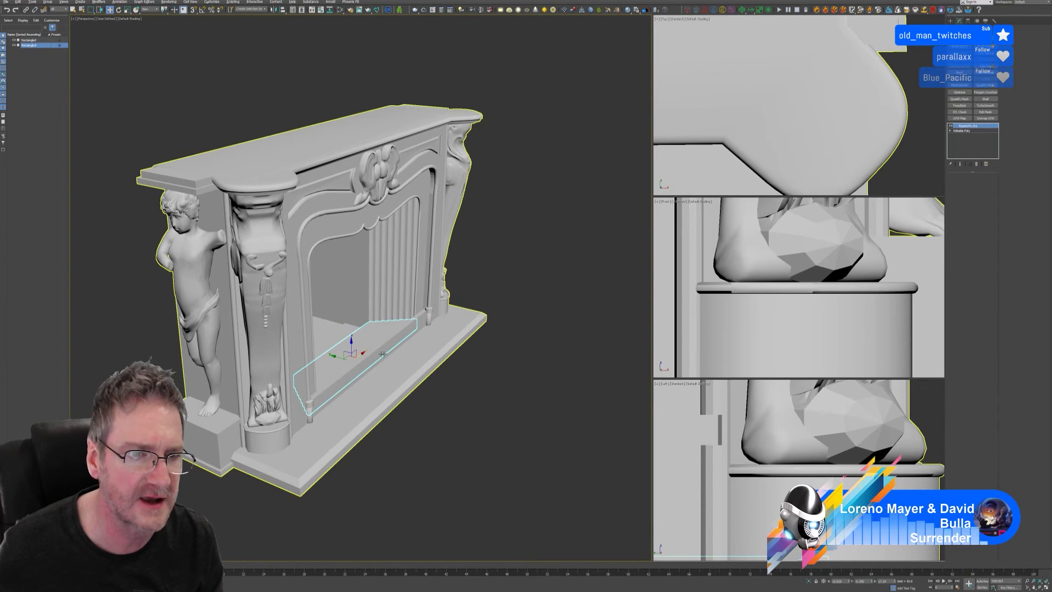
left_click(384, 398)
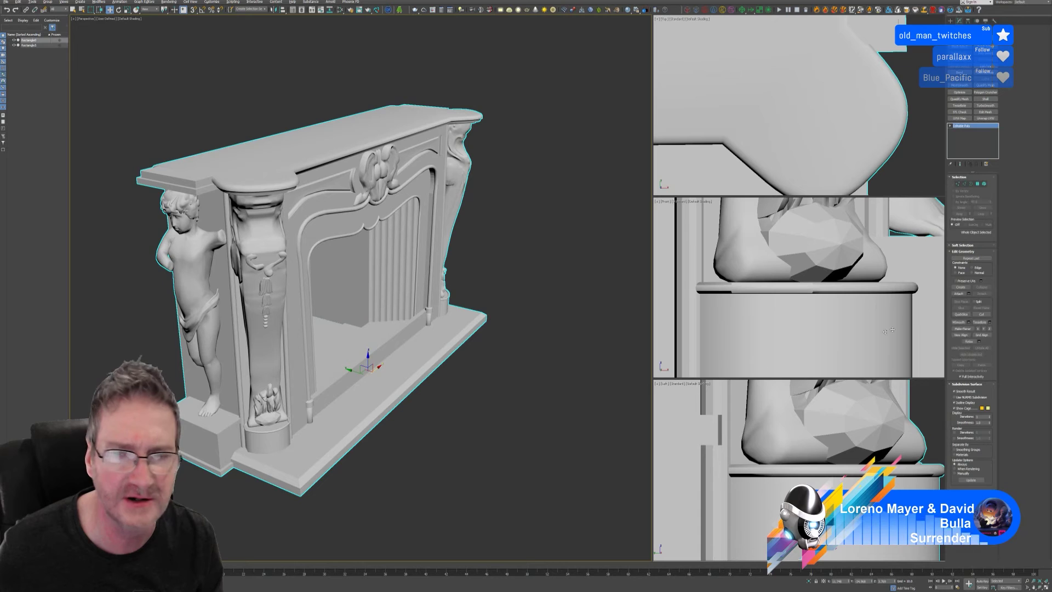
left_click(959, 294)
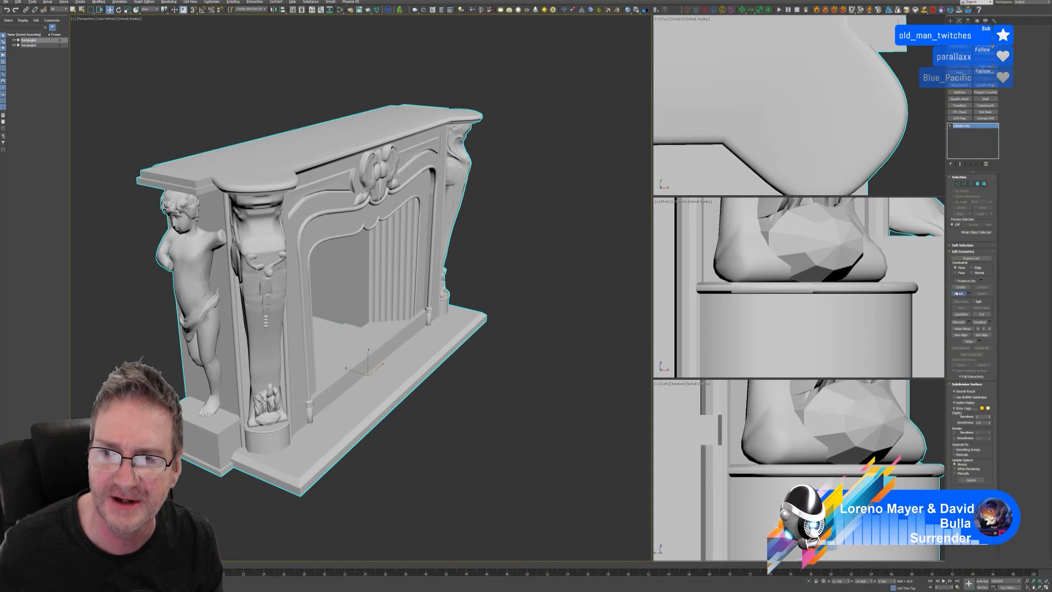
left_click(389, 337)
left_click(555, 287)
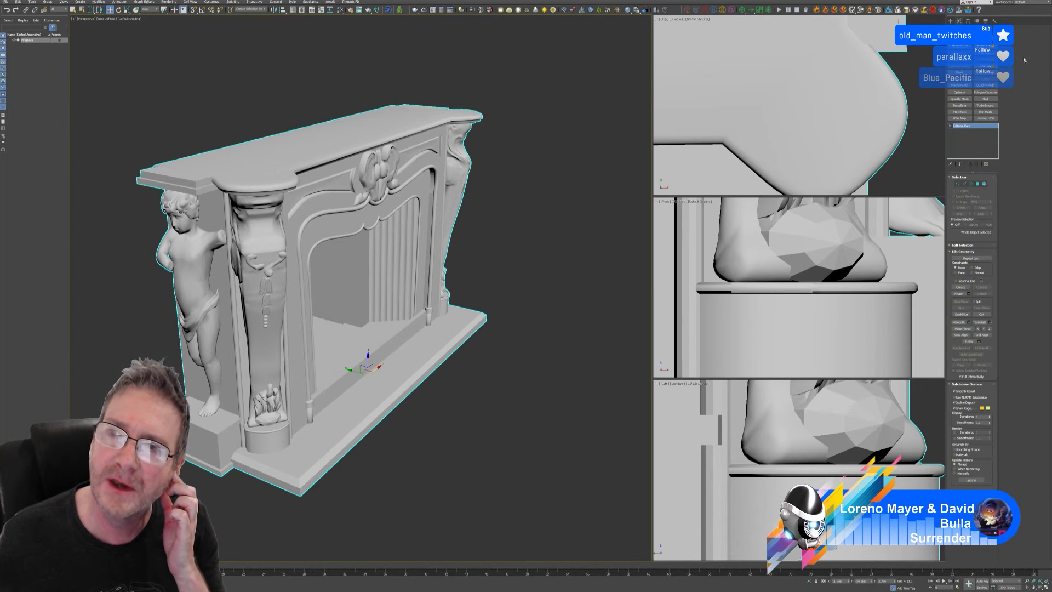
Step: Reset the XForm of the combined fireplace mesh and collapse its modifier stack
left_click(994, 21)
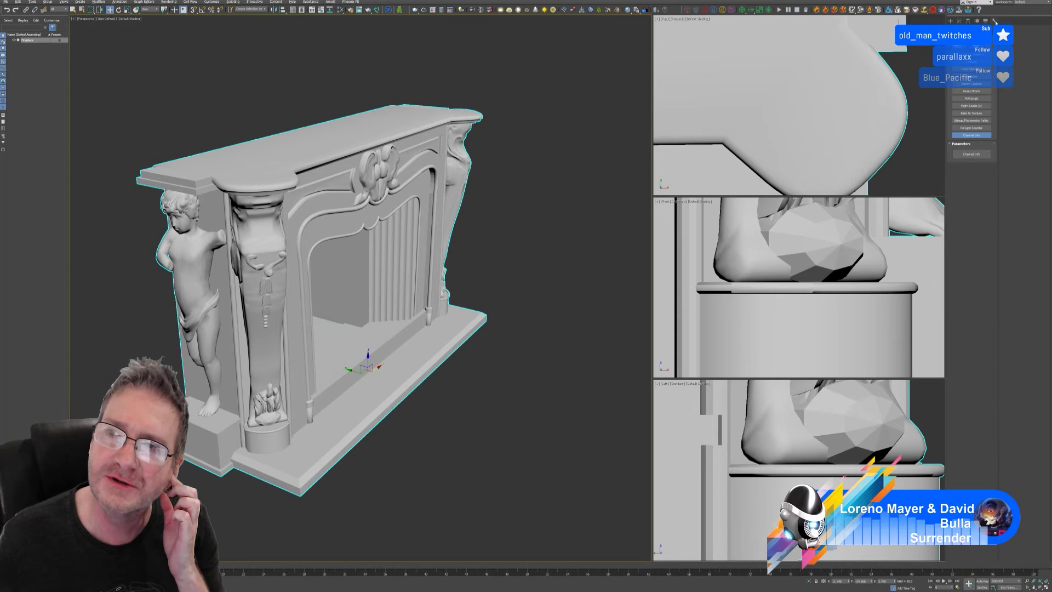
left_click(972, 91)
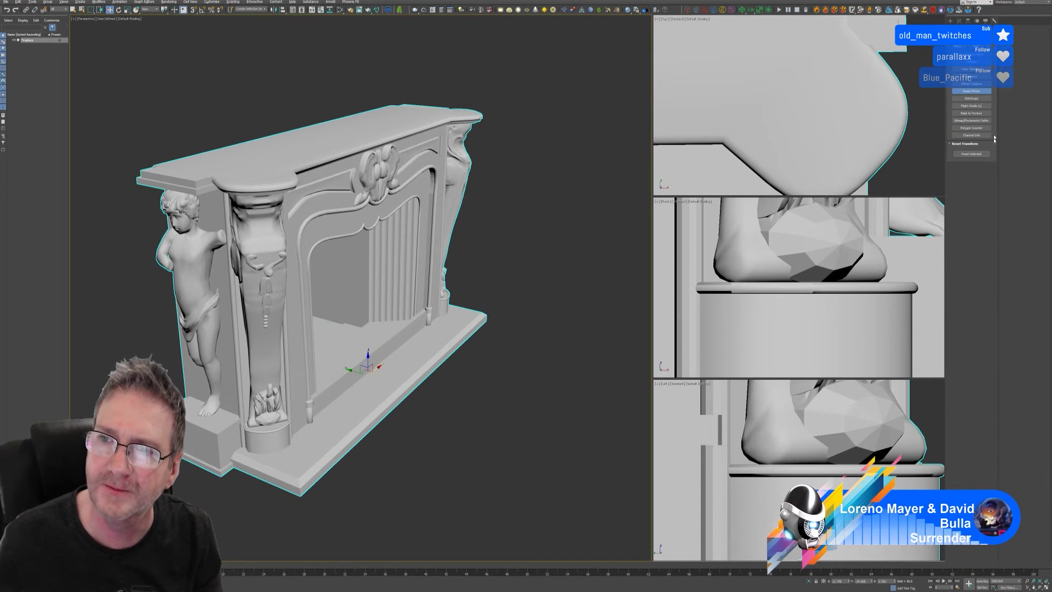
left_click(974, 155)
left_click(959, 21)
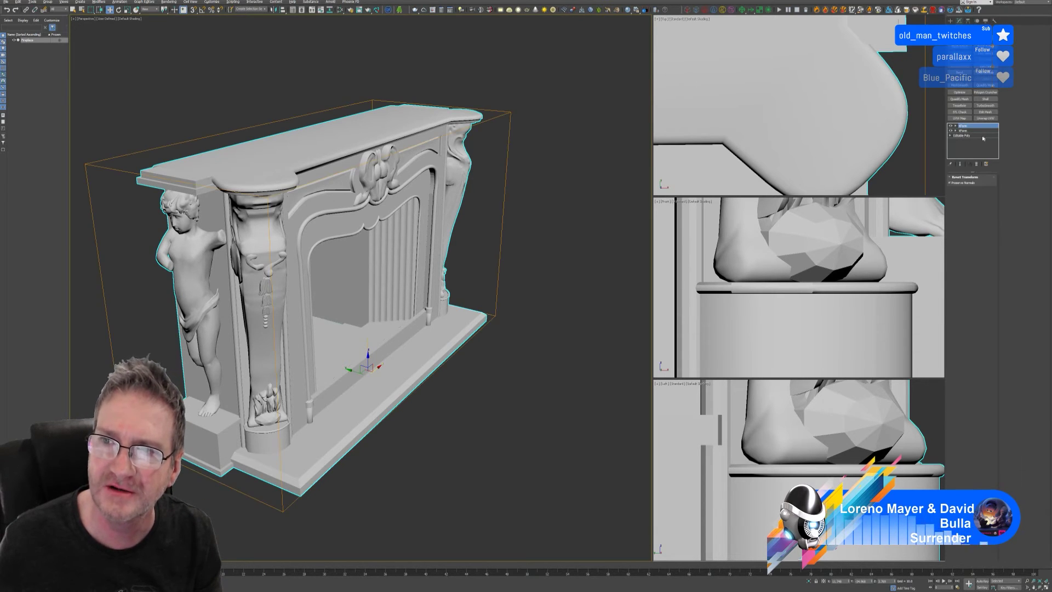
right_click(969, 130)
left_click(992, 185)
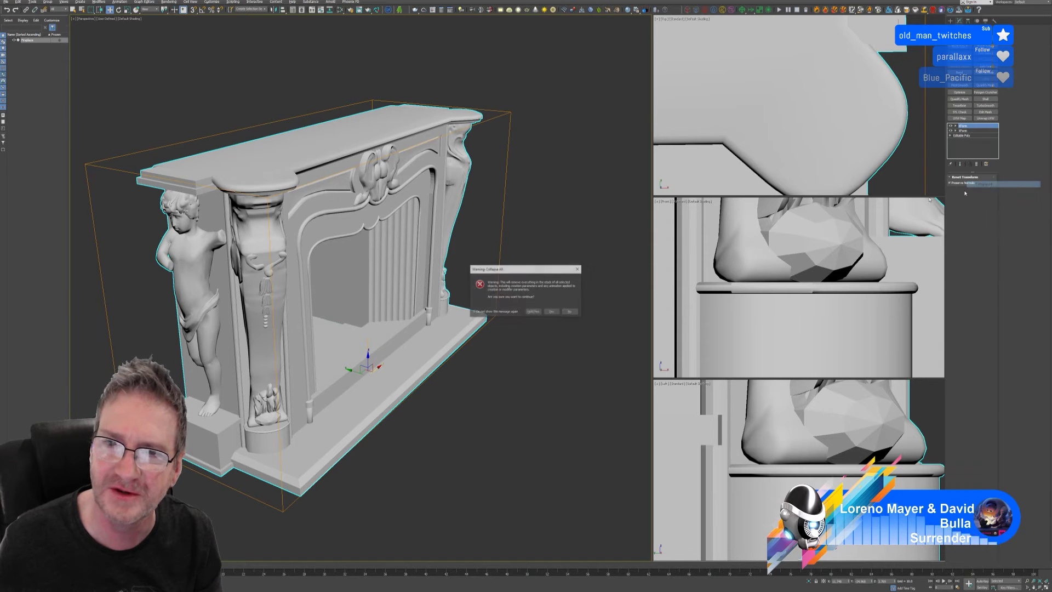
left_click(552, 312)
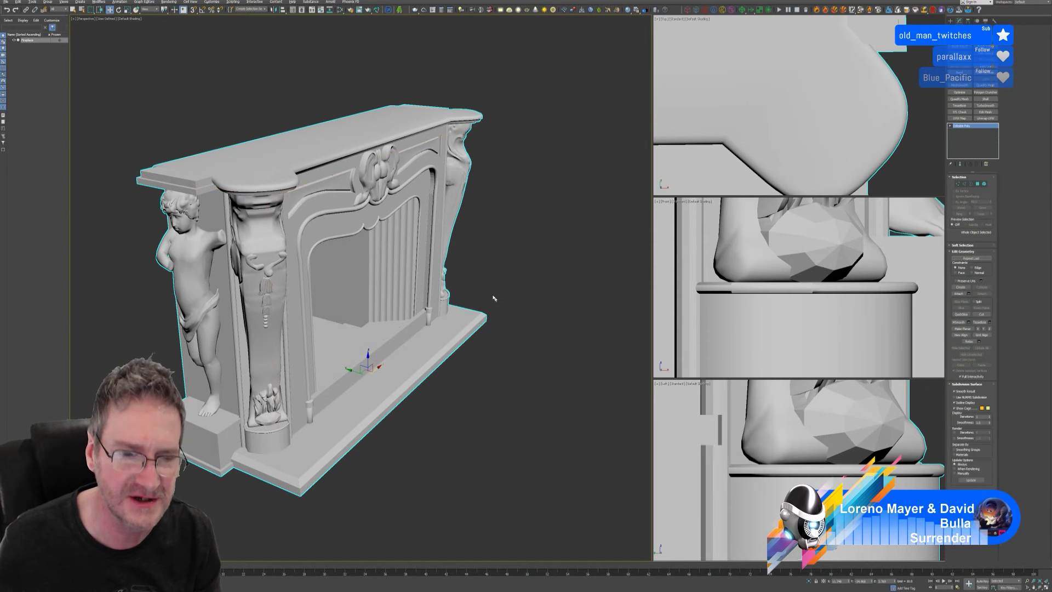
Step: Open the Slate Material Editor and pick the material from the fireplace mesh into the node view
mouse_move(521, 378)
middle_mouse_down("alt")
mouse_move(509, 351)
mouse_move(521, 353)
mouse_move(519, 376)
middle_mouse_up("alt")
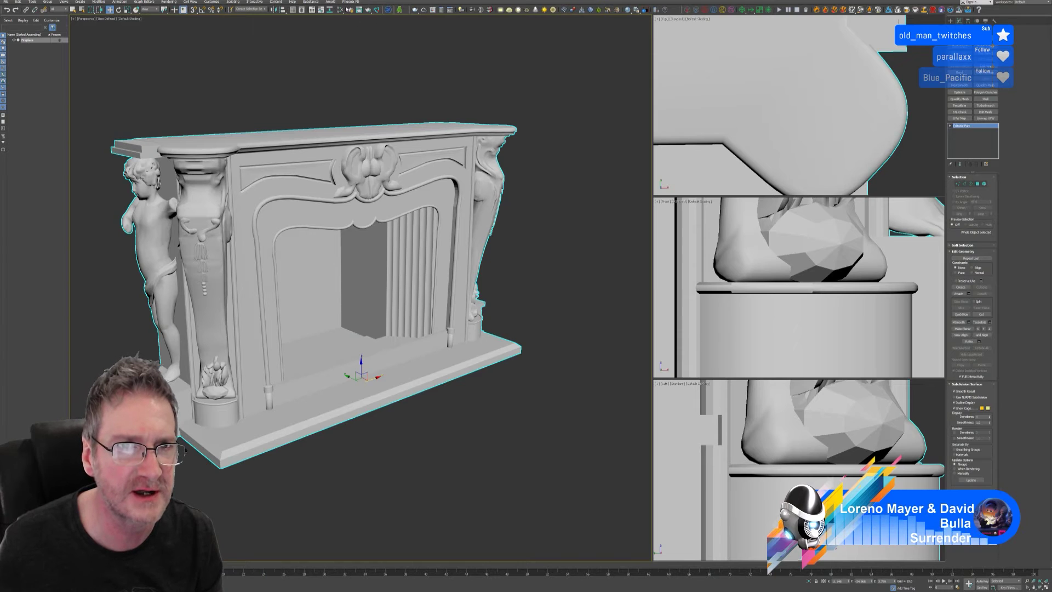
left_click(340, 10)
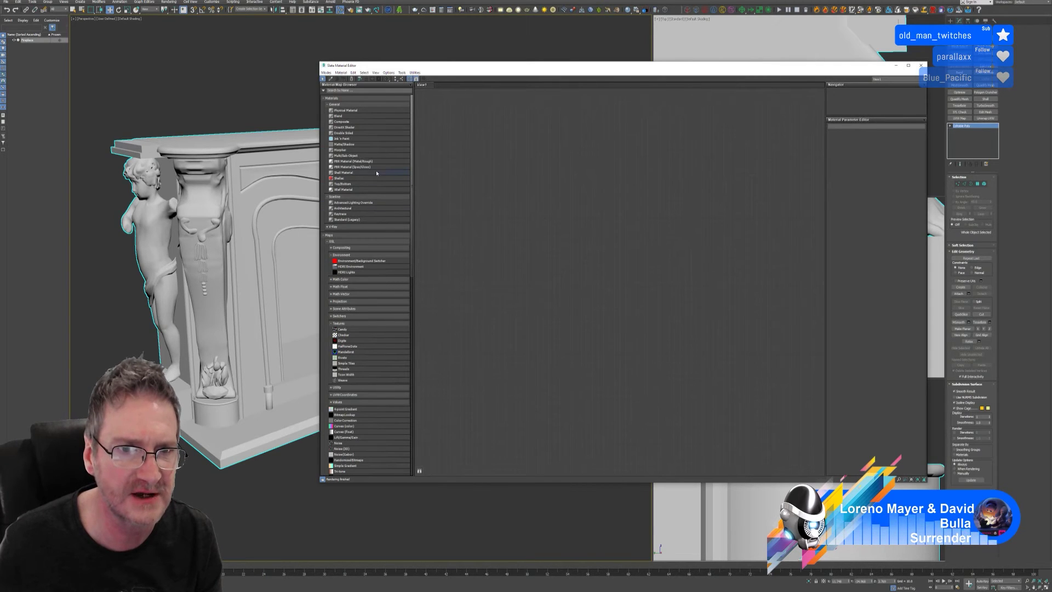
left_click(332, 80)
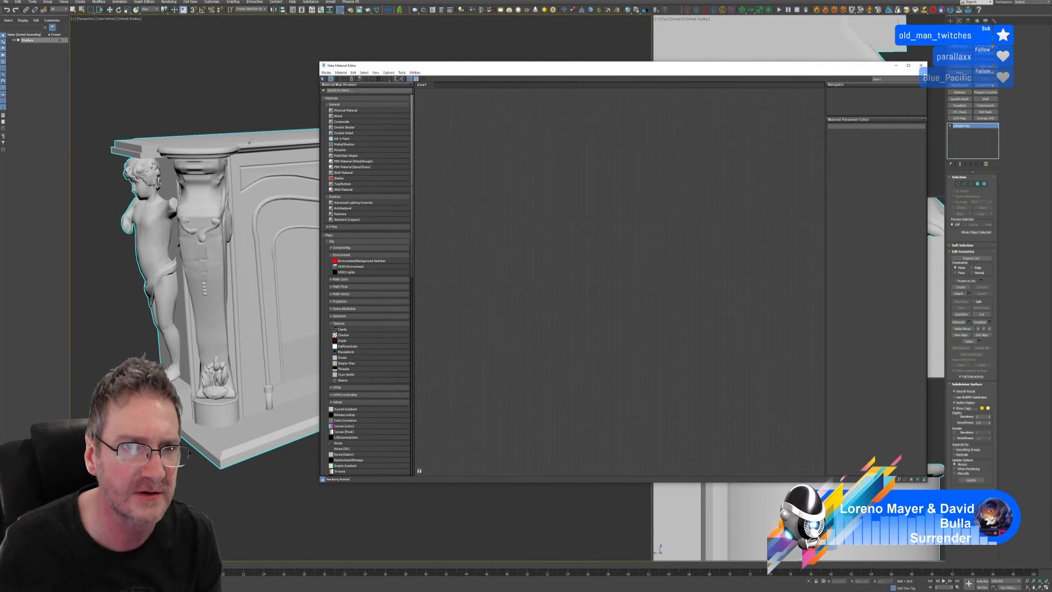
left_click(194, 181)
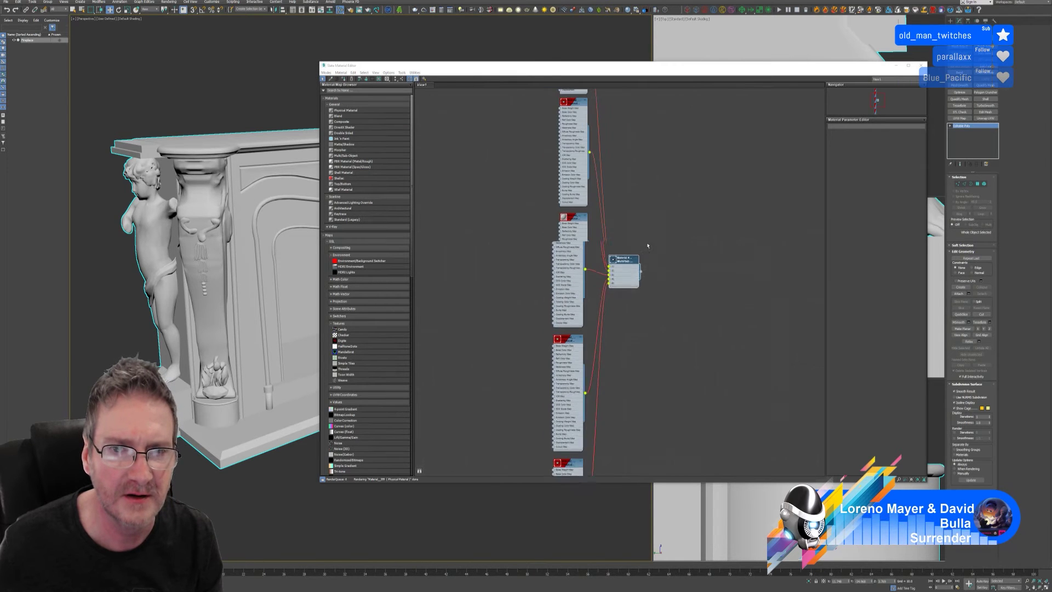
Step: Delete the multi-material node together with its sub-materials, keeping only a single Standard material in the node view
scroll(654, 246, "up", 4)
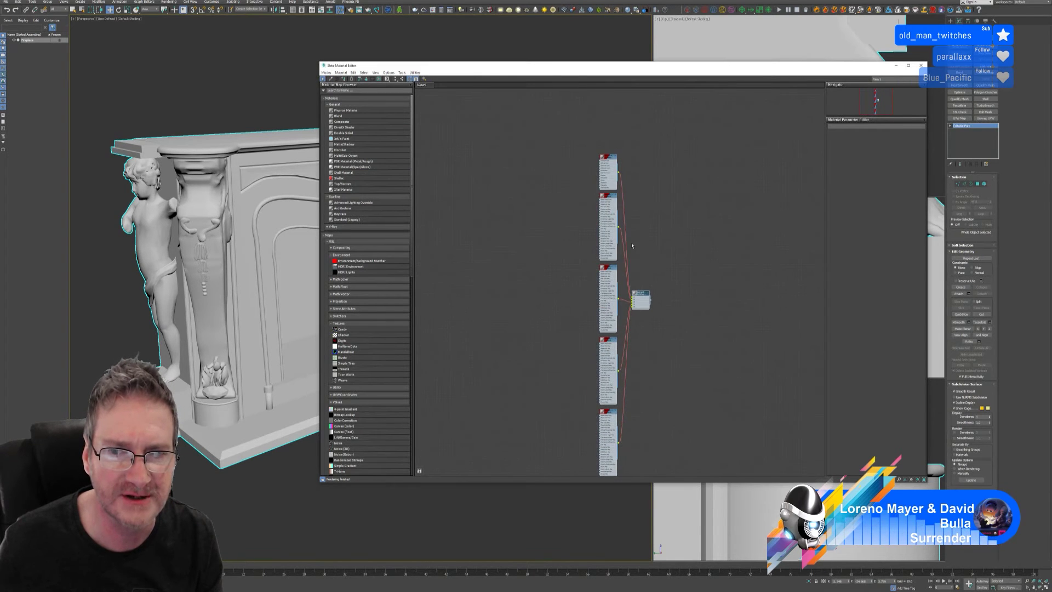
scroll(623, 146, "up", 2)
scroll(655, 134, "down", 3)
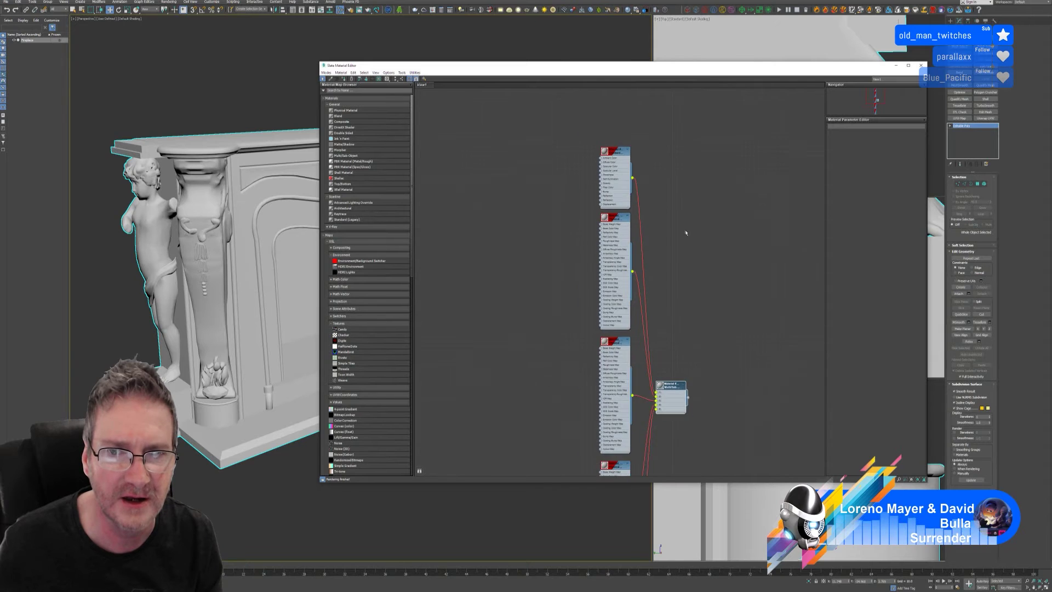
scroll(647, 159, "down", 3)
left_click_drag(571, 132, 705, 415)
key("Delete")
key("z")
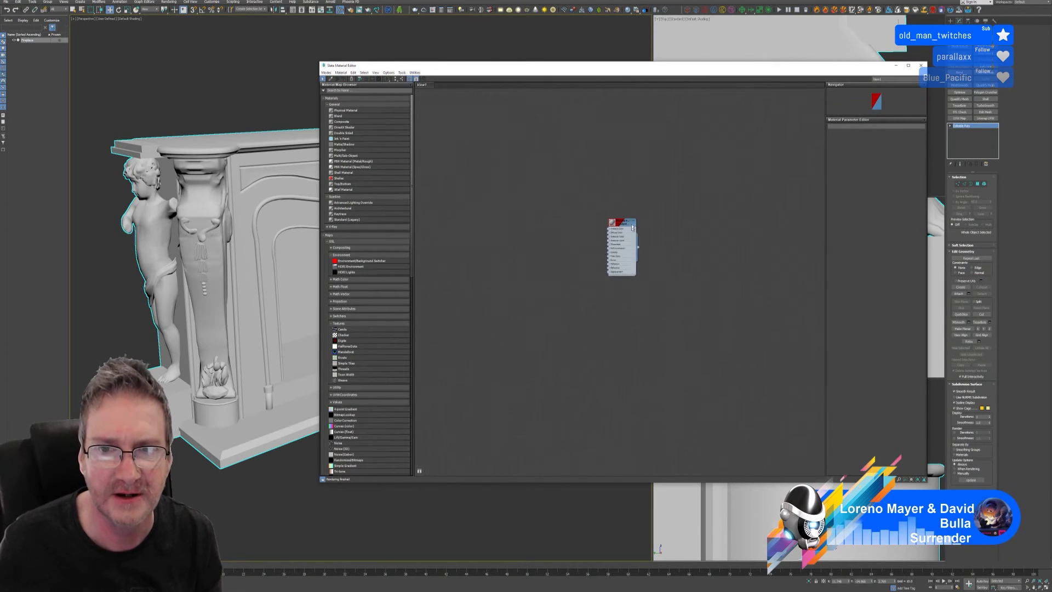
scroll(630, 218, "up", 1)
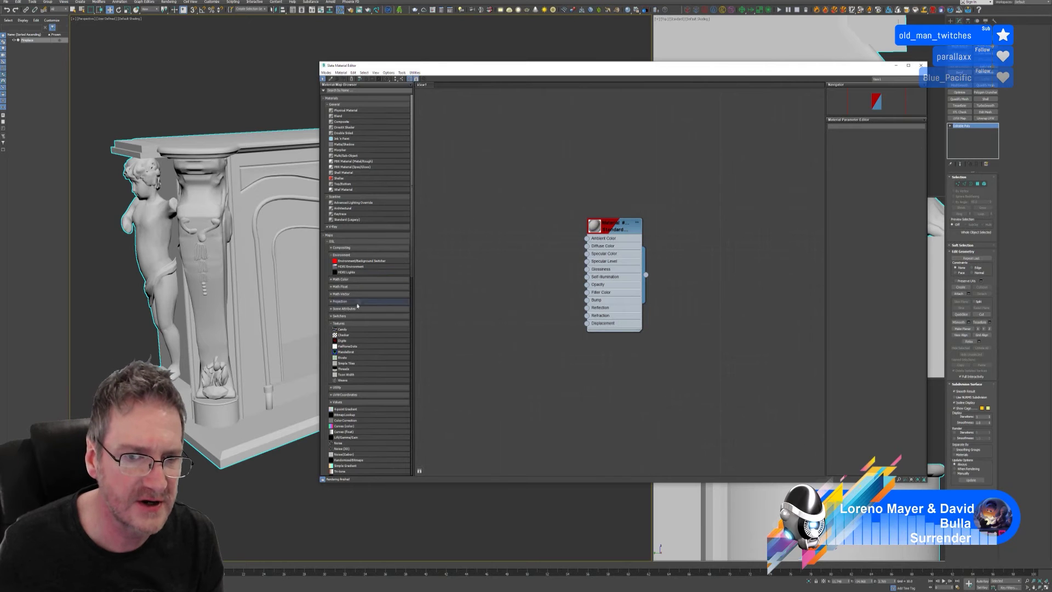
left_click_drag(508, 240, 507, 242)
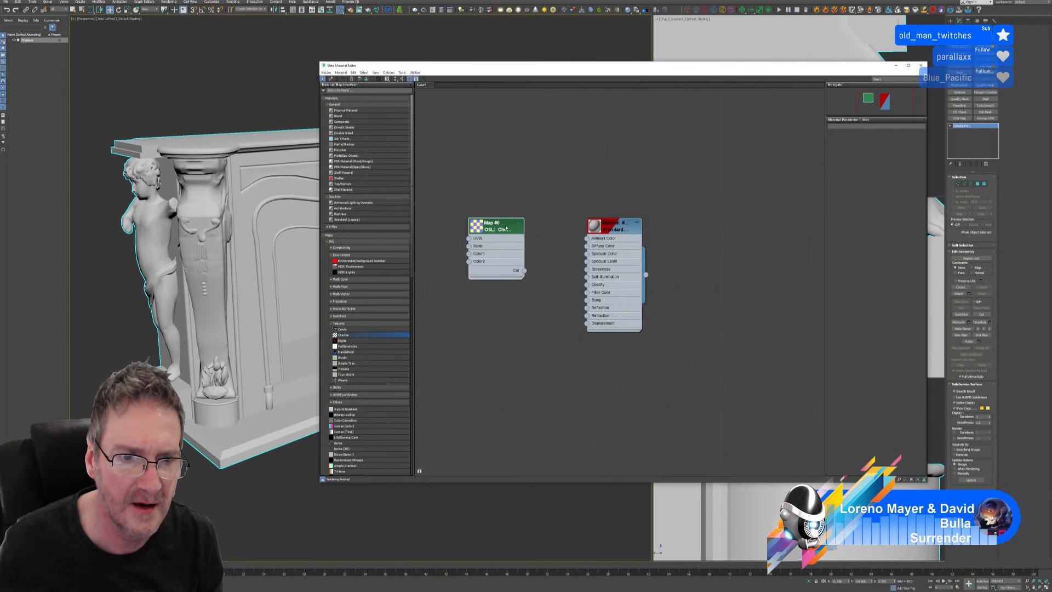
double_click(506, 228)
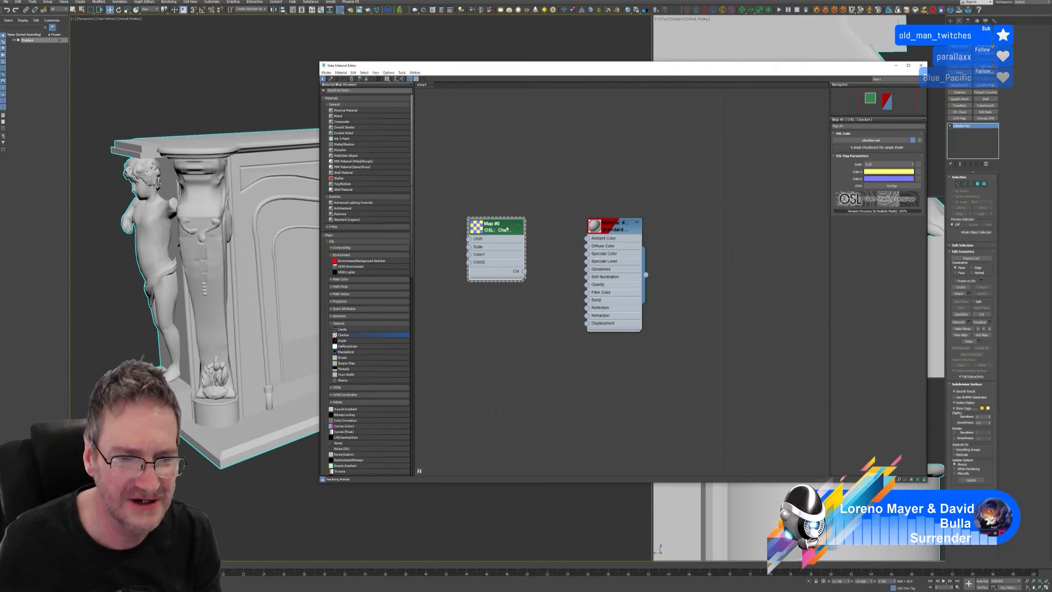
key("Delete")
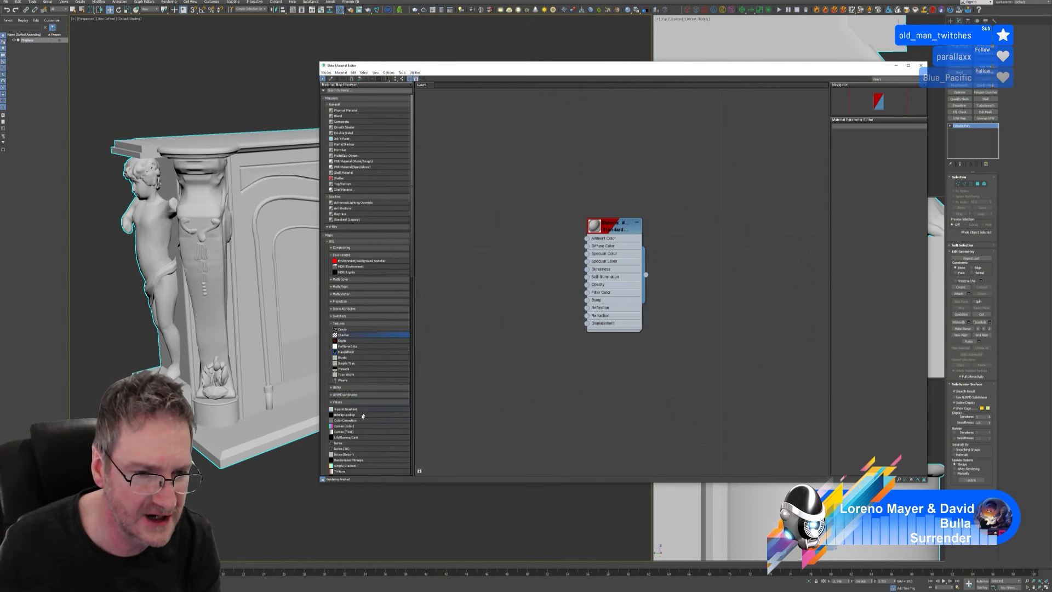
Step: Add a general (non-OSL) Checker map node beside the Standard material and open its parameters
scroll(365, 442, "down", 1)
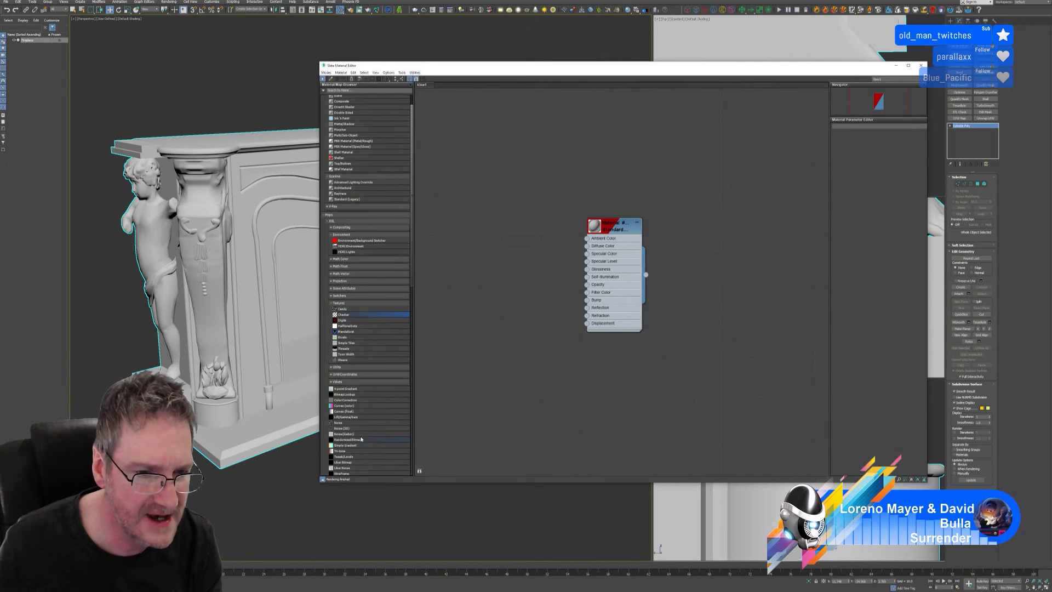
scroll(363, 436, "down", 1)
scroll(364, 437, "down", 3)
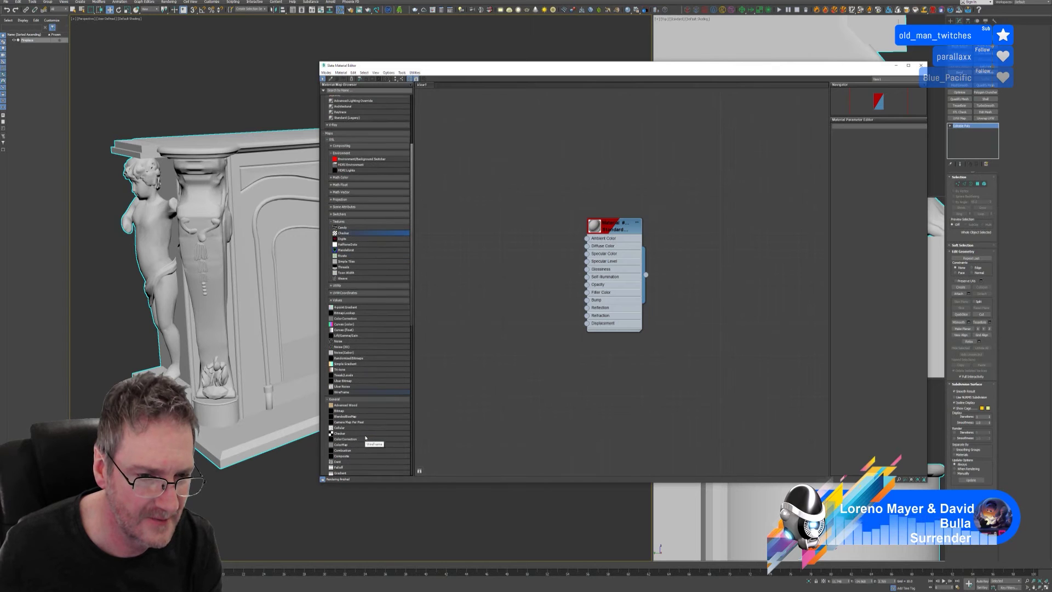
left_click_drag(352, 433, 496, 249)
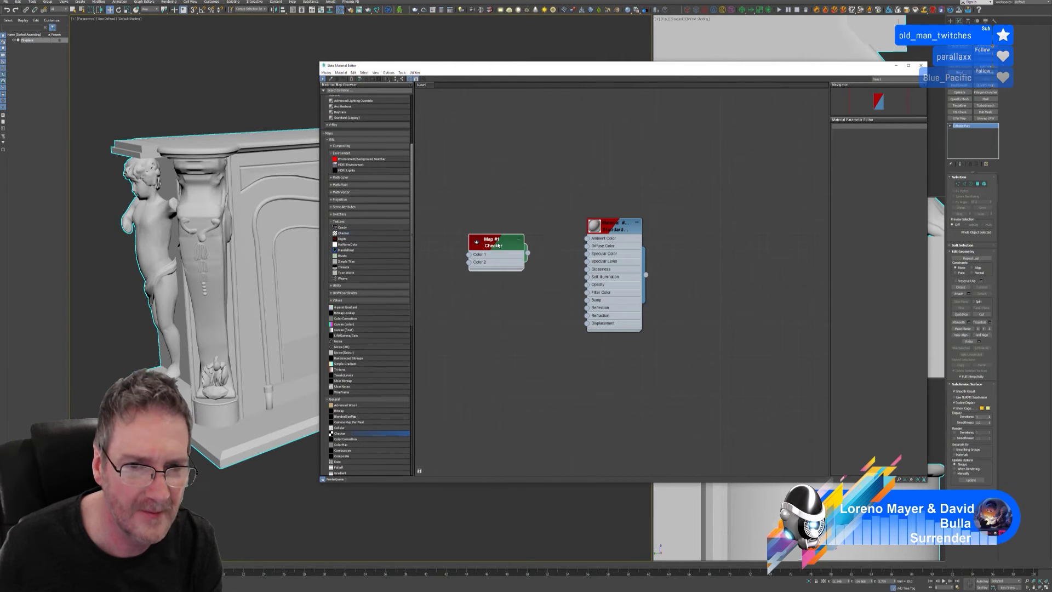
double_click(496, 243)
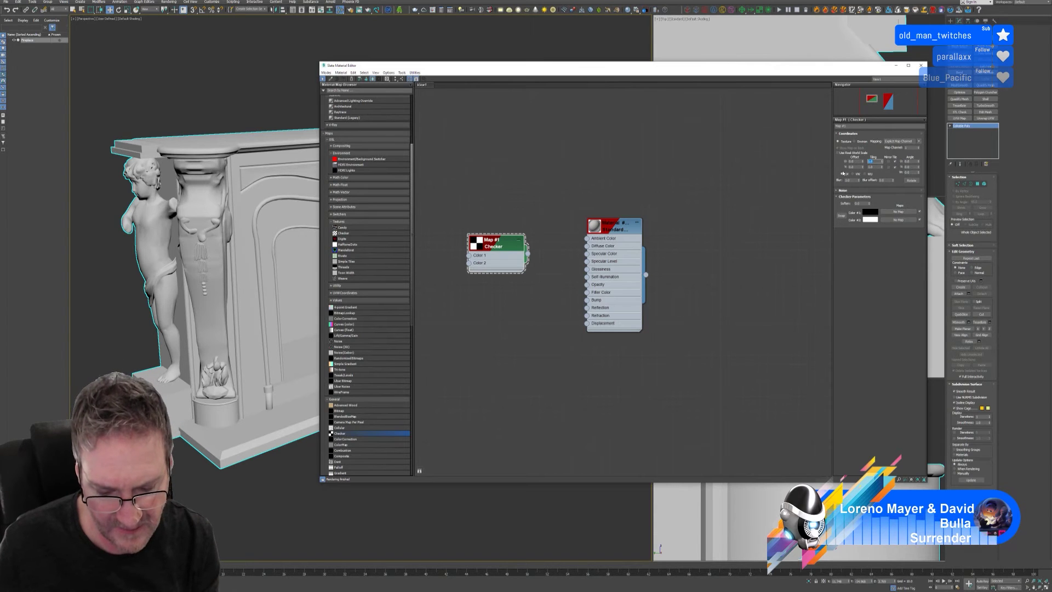
Step: Set the Checker map's U and V tiling to 10, select the Standard material node and close the material editor
left_click(874, 161)
type("10")
key("Tab")
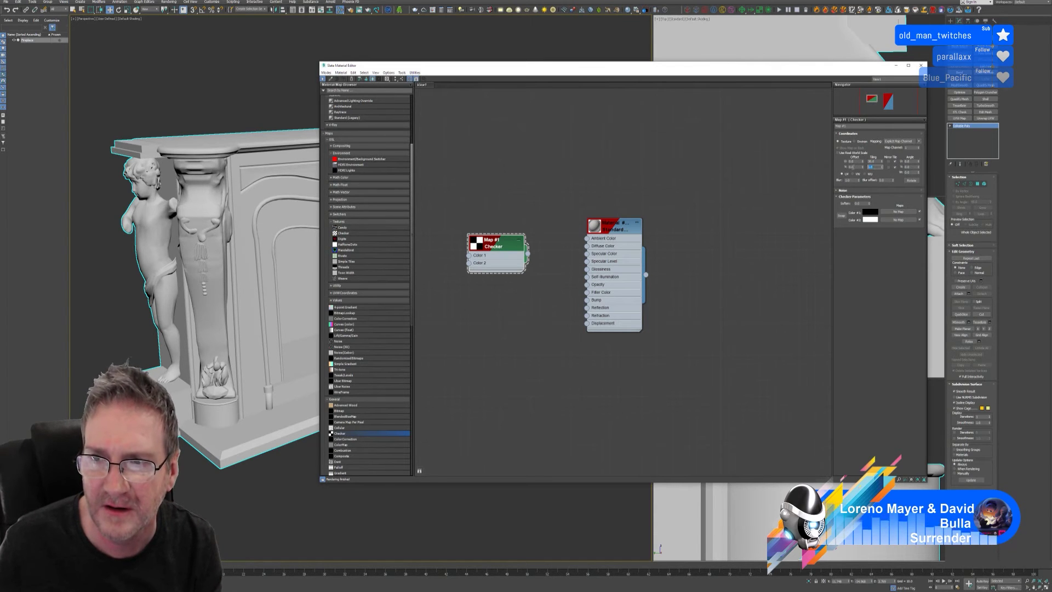
type("10")
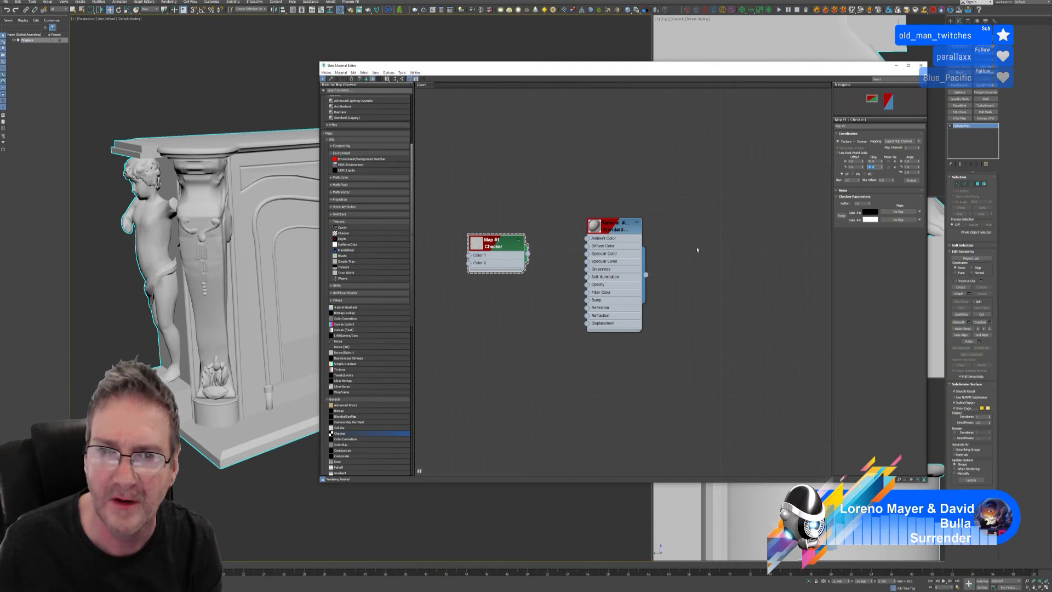
left_click(620, 228)
right_click(625, 228)
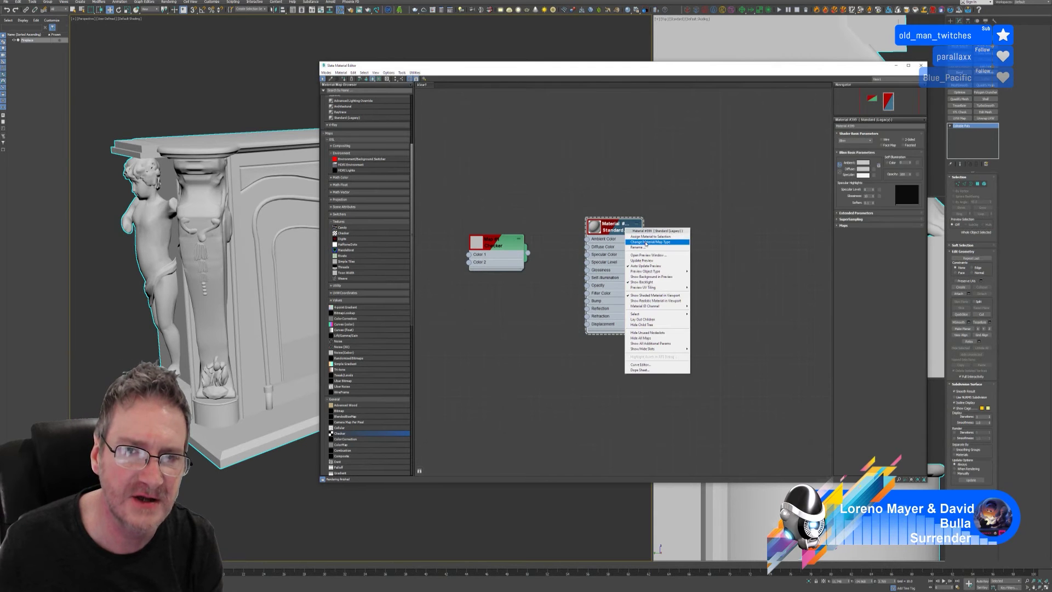
left_click(752, 229)
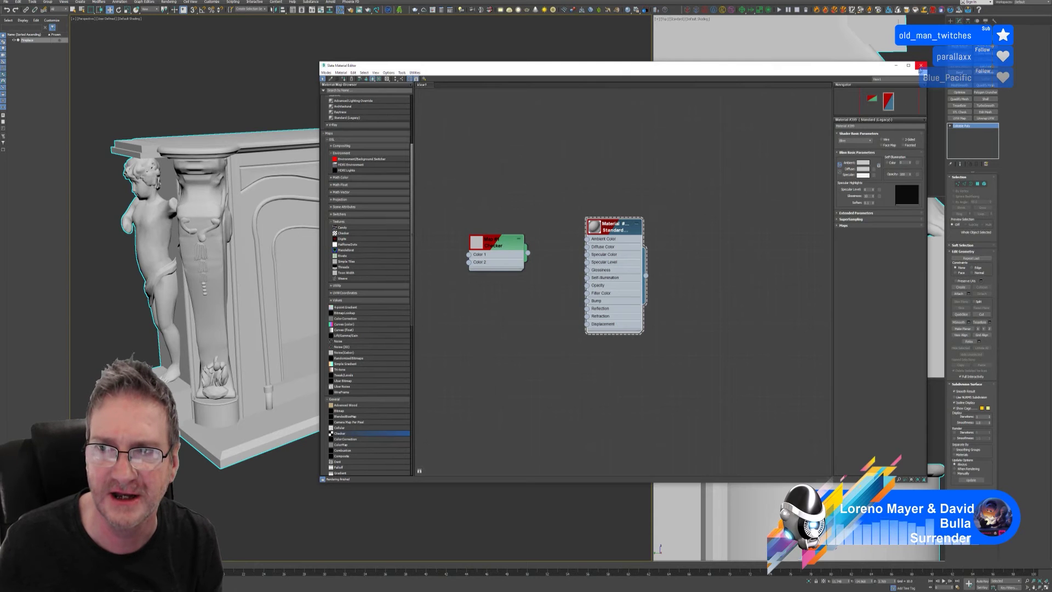
left_click(921, 65)
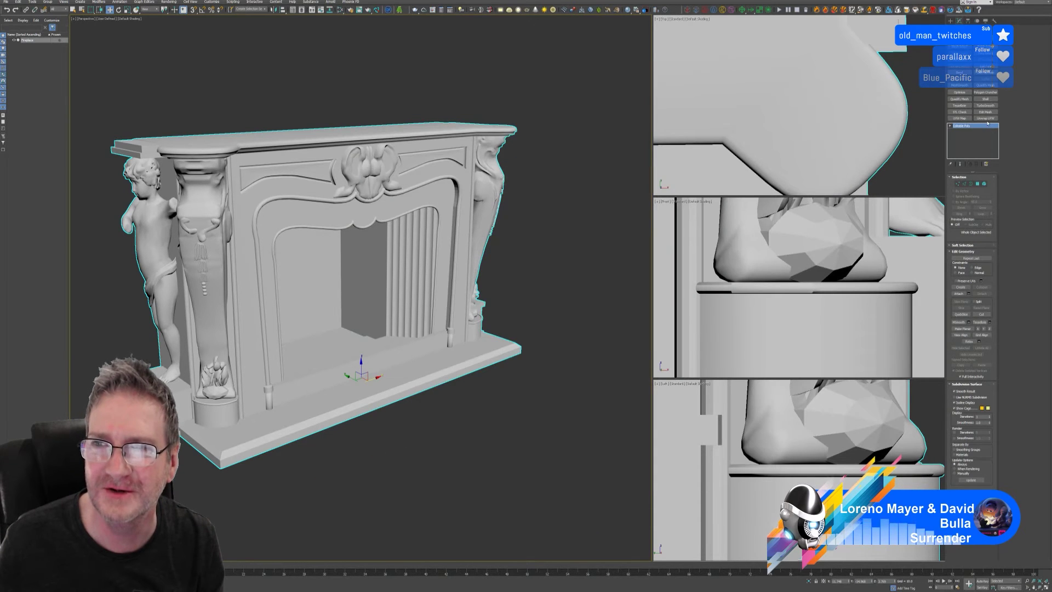
Step: Apply Unwrap UVW to the combined fireplace mesh, inspect its layout in the UV Editor and clear the face selection
left_click(984, 118)
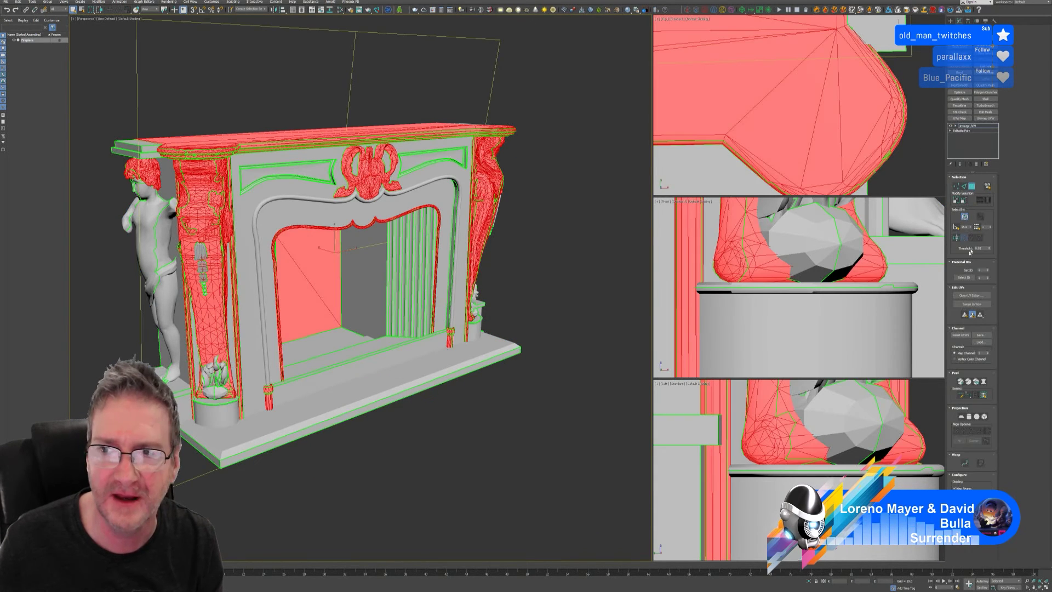
left_click(972, 296)
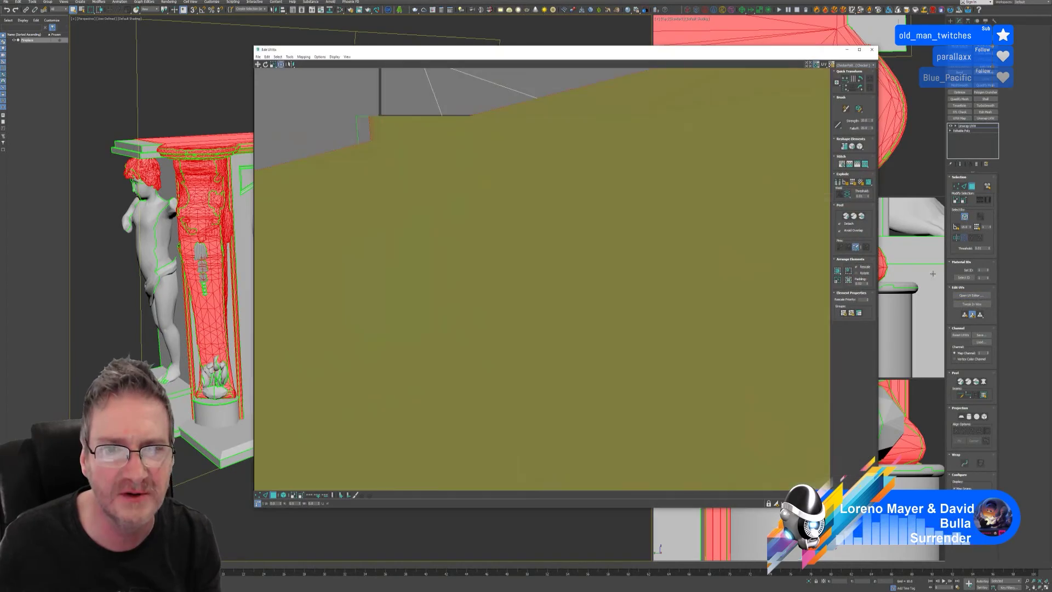
scroll(517, 261, "down", 10)
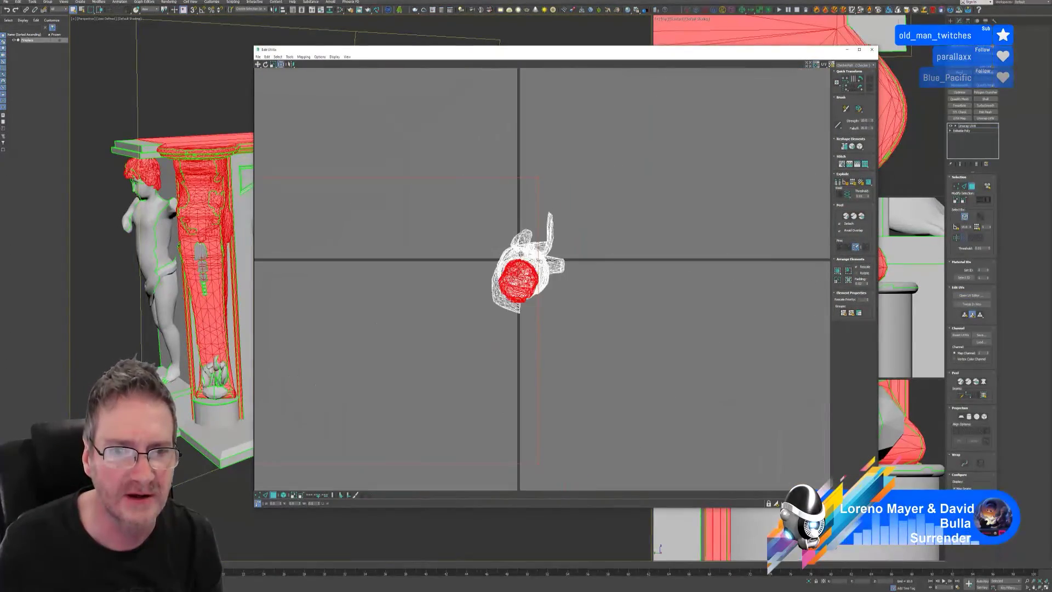
scroll(534, 272, "down", 5)
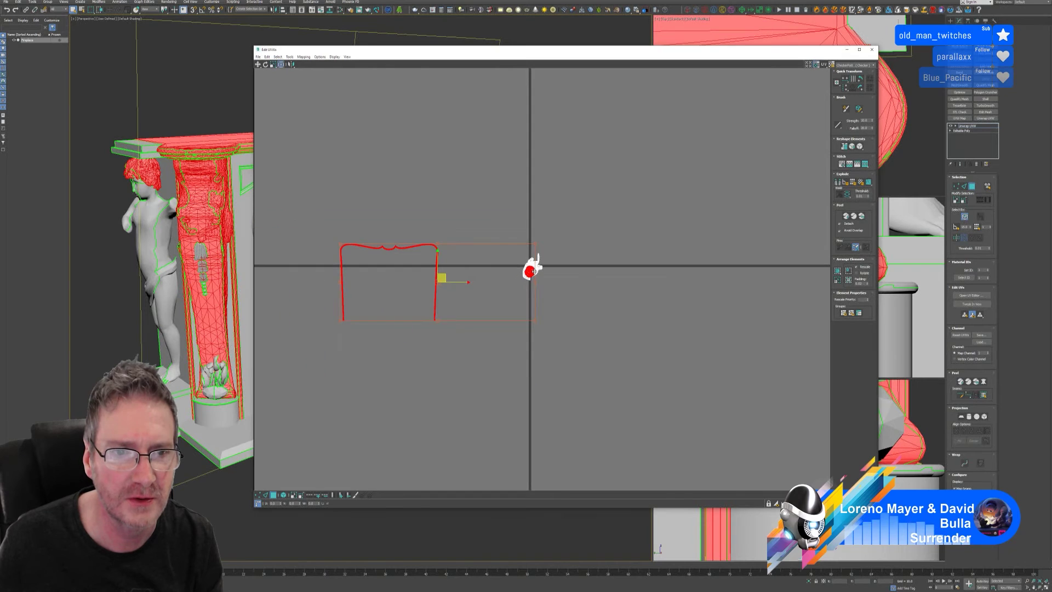
scroll(535, 271, "up", 5)
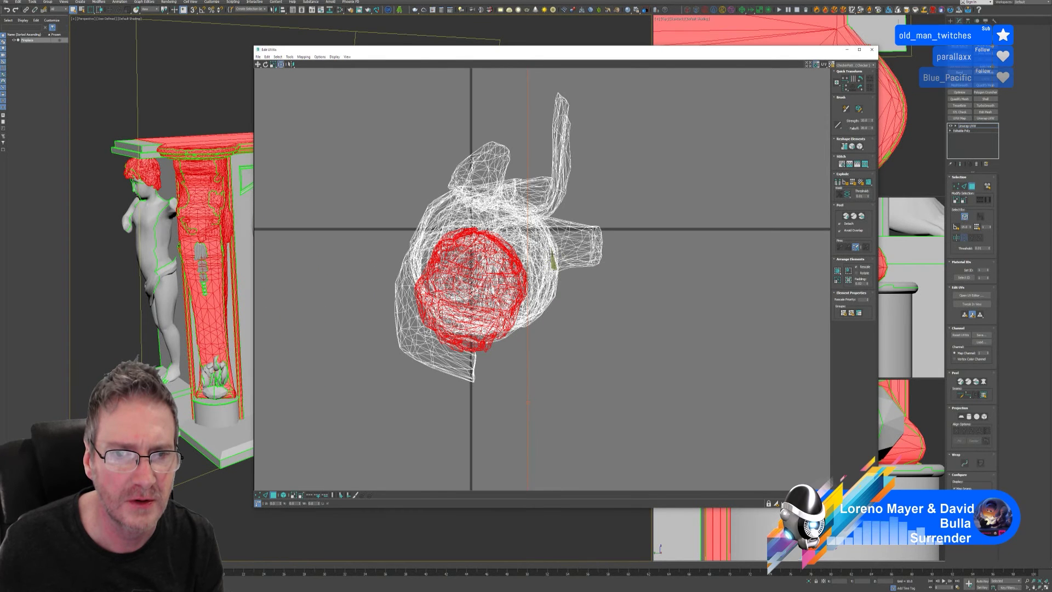
key("ctrl+d")
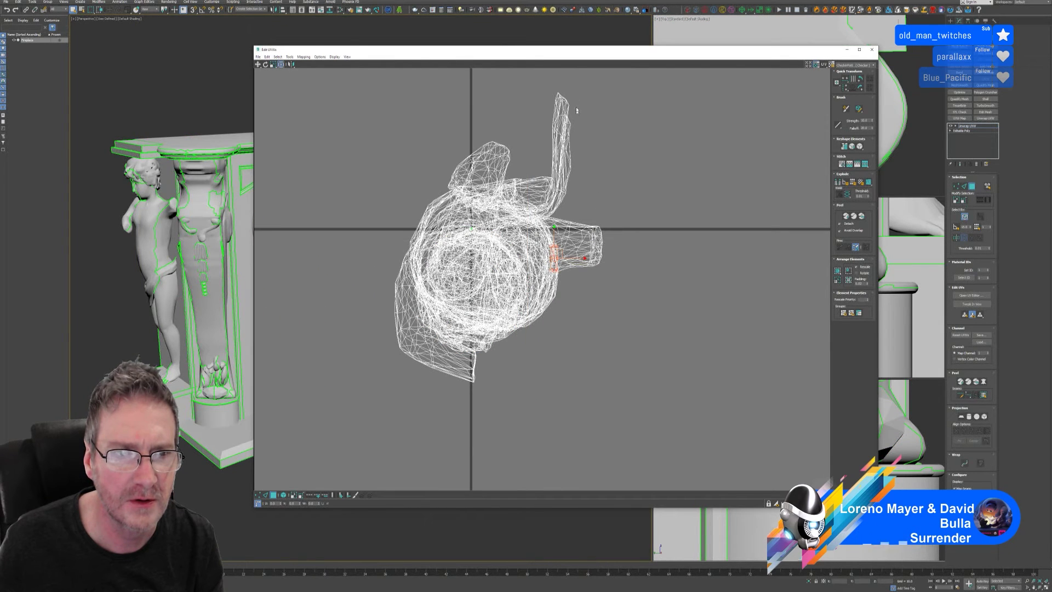
left_click_drag(567, 66, 585, 121)
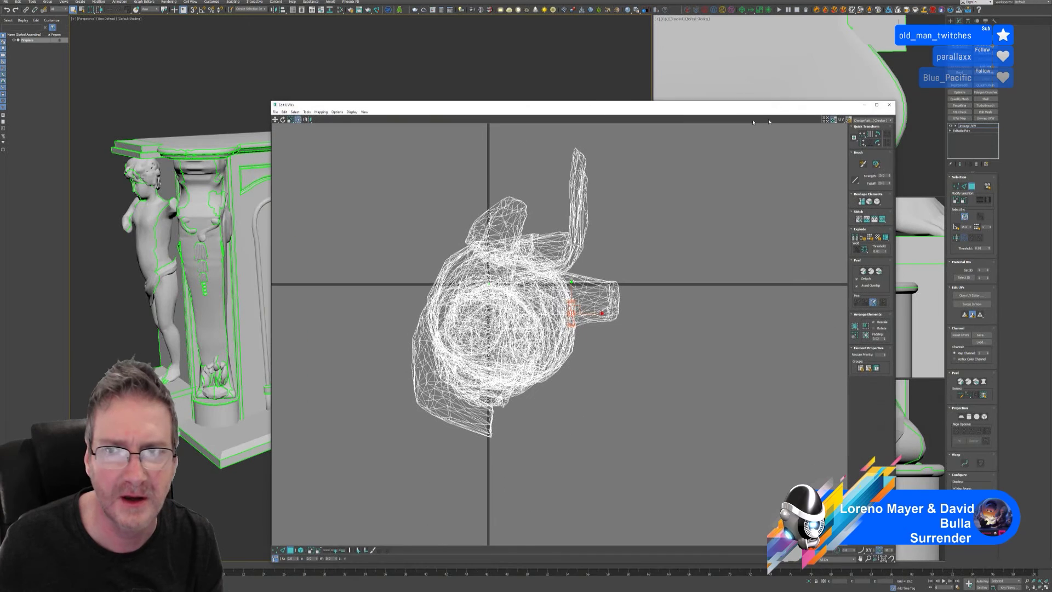
left_click(890, 105)
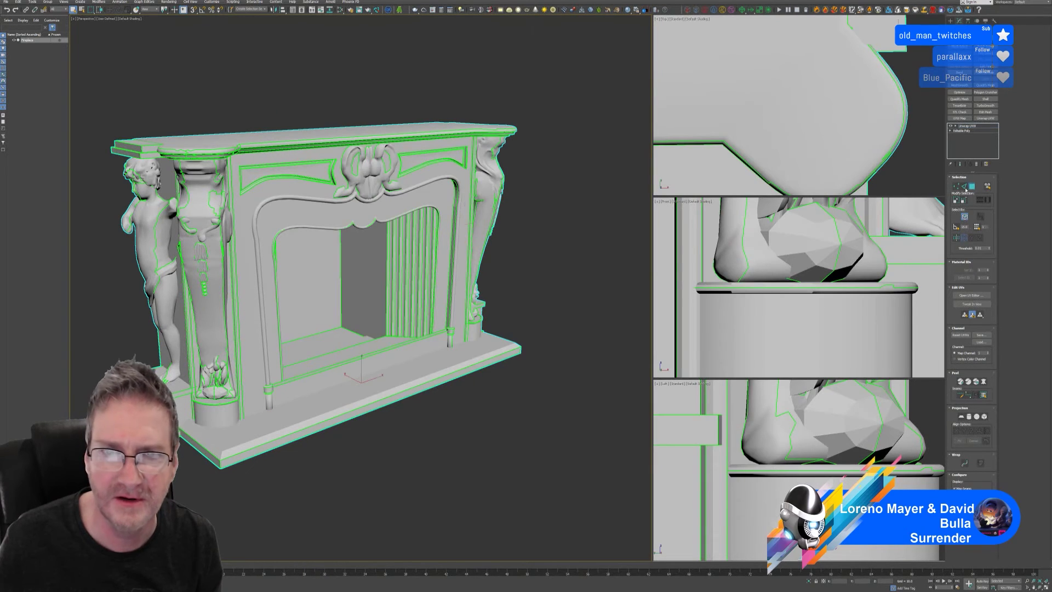
Step: Examine the UV seams on both sides of the fireplace and recheck the overlapping islands in the UV Editor
middle_click_drag(554, 265, 527, 164, "alt")
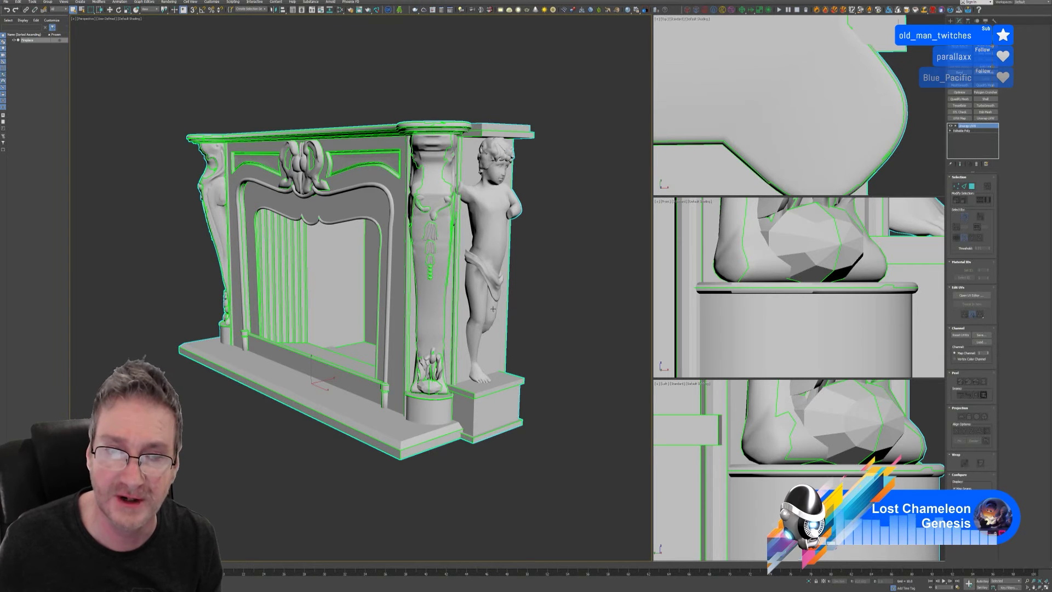
middle_click_drag(372, 335, 318, 196, "alt")
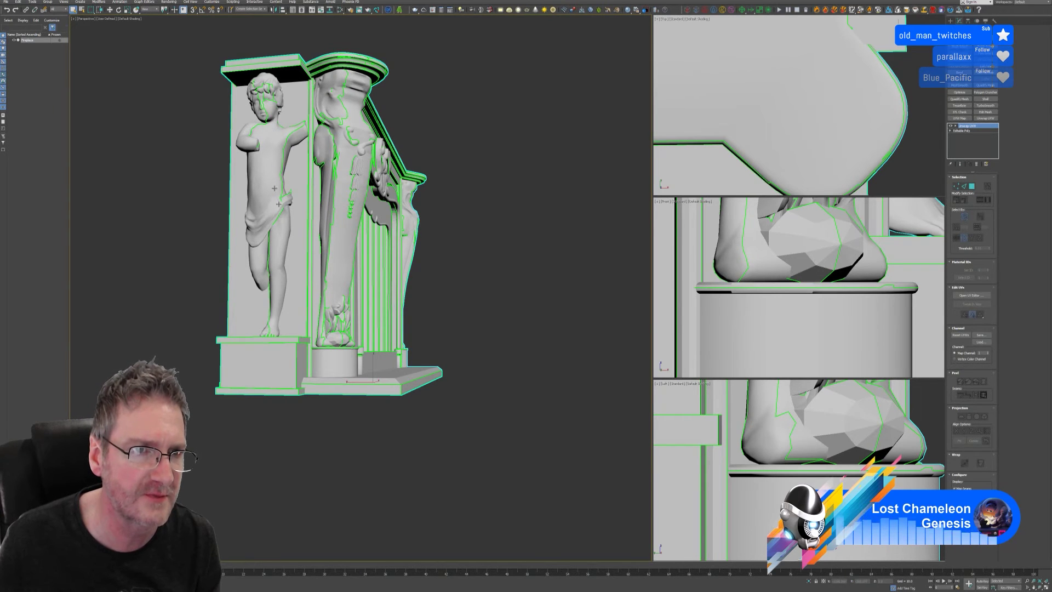
middle_click_drag(516, 231, 409, 135, "alt")
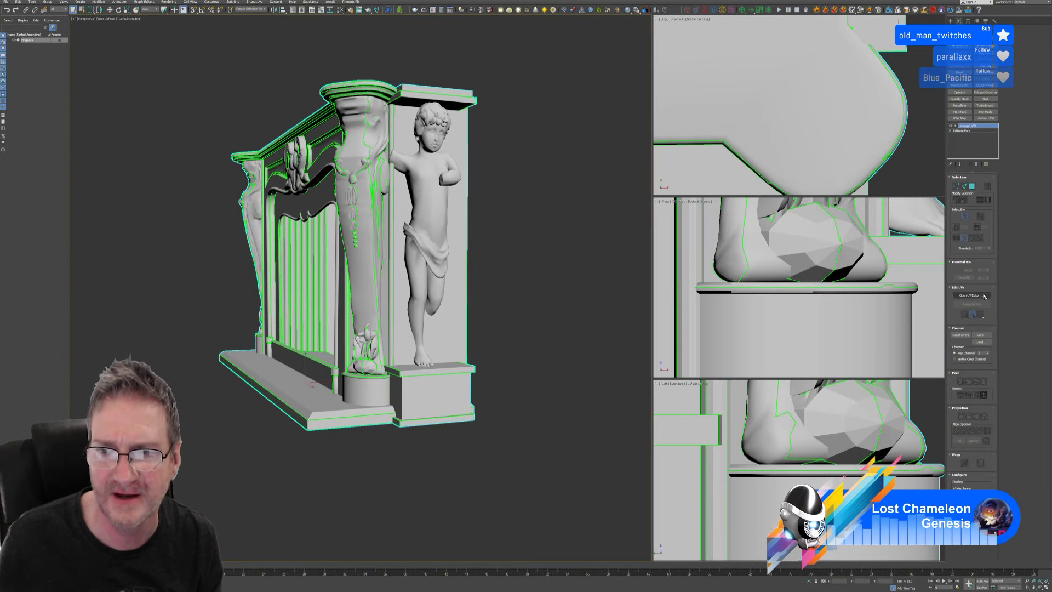
left_click(972, 295)
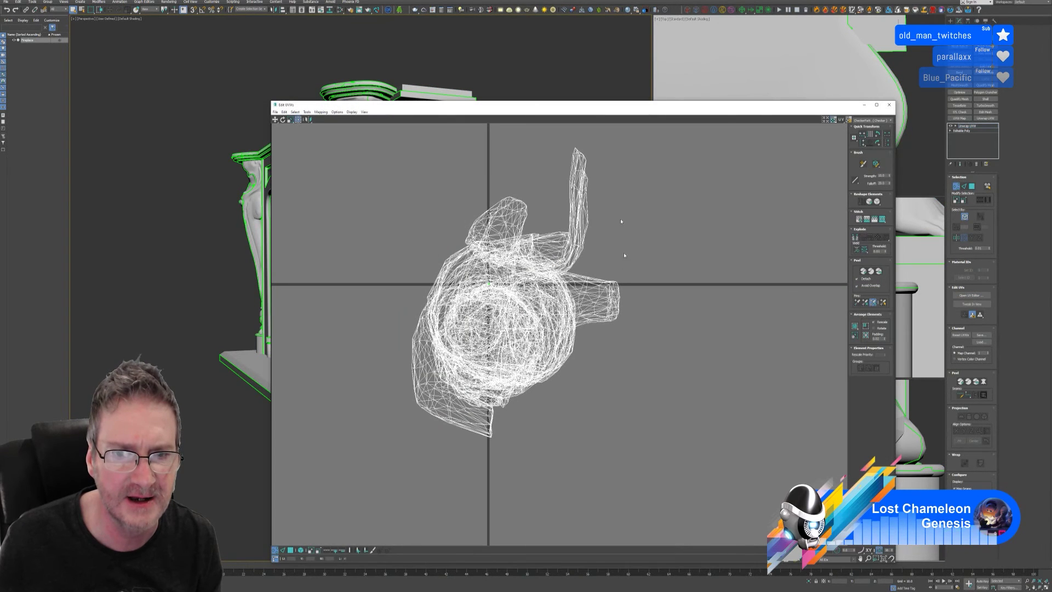
scroll(480, 268, "down", 3)
left_click_drag(387, 188, 610, 416)
left_click(599, 387)
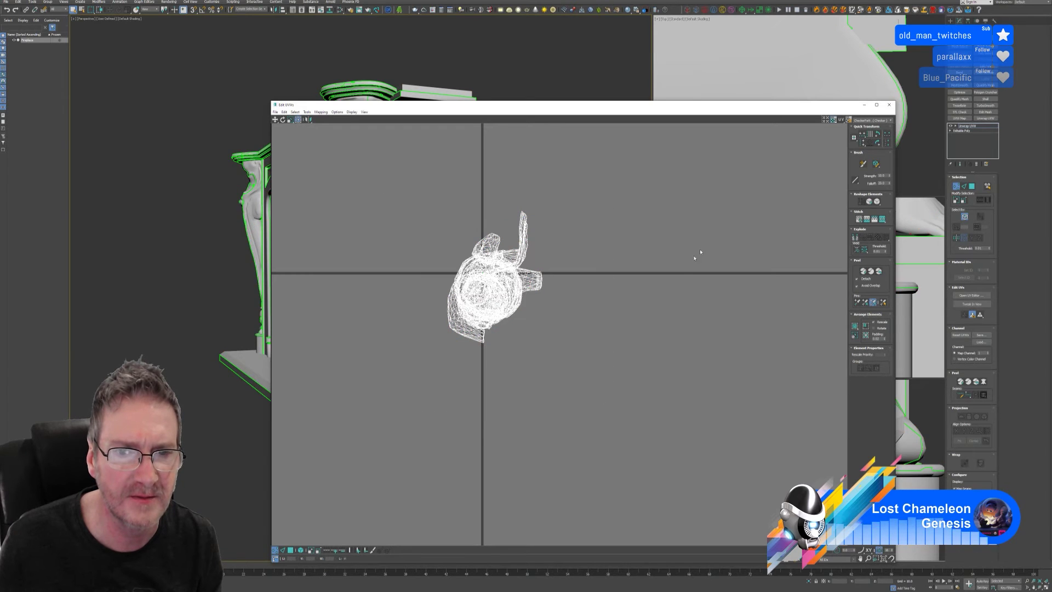
left_click(889, 104)
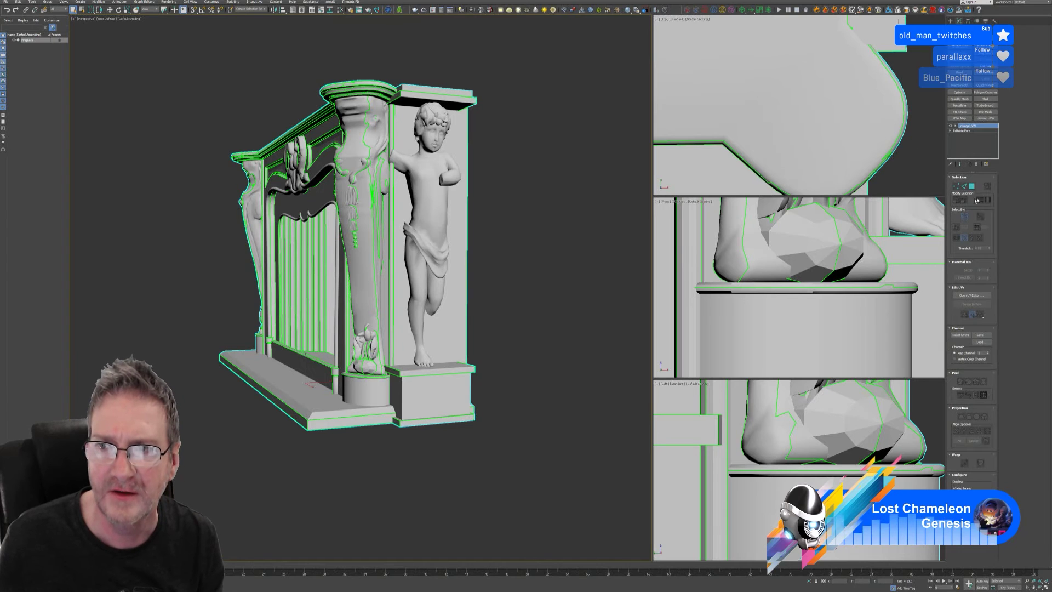
middle_click_drag(218, 424, 170, 421, "alt")
Step: Discard the unsaved scene changes and open the last FirePlace_OPT scene file in the fireplace folder
left_click(5, 1)
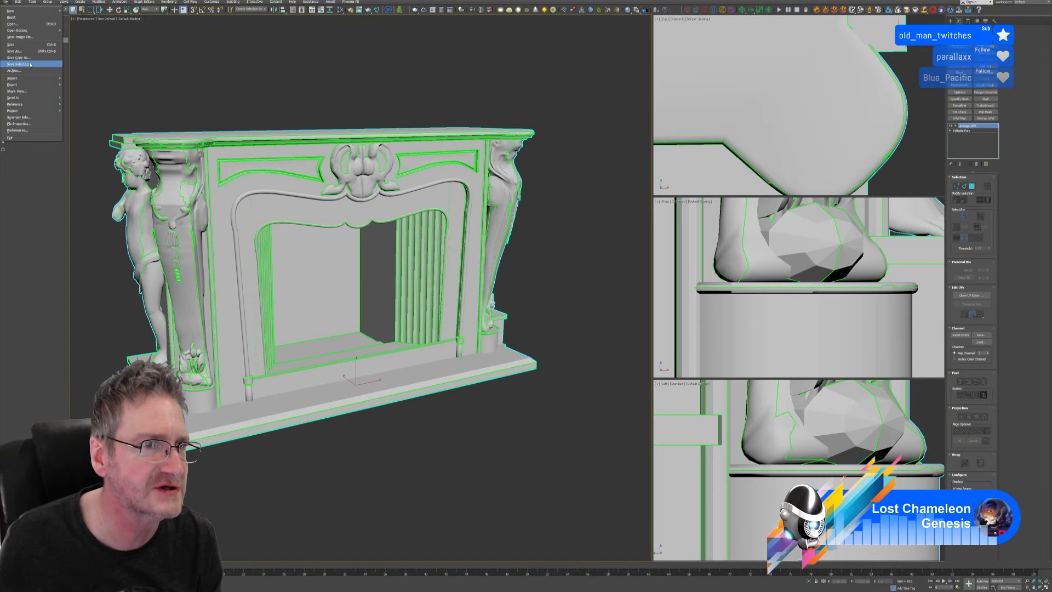
left_click(18, 25)
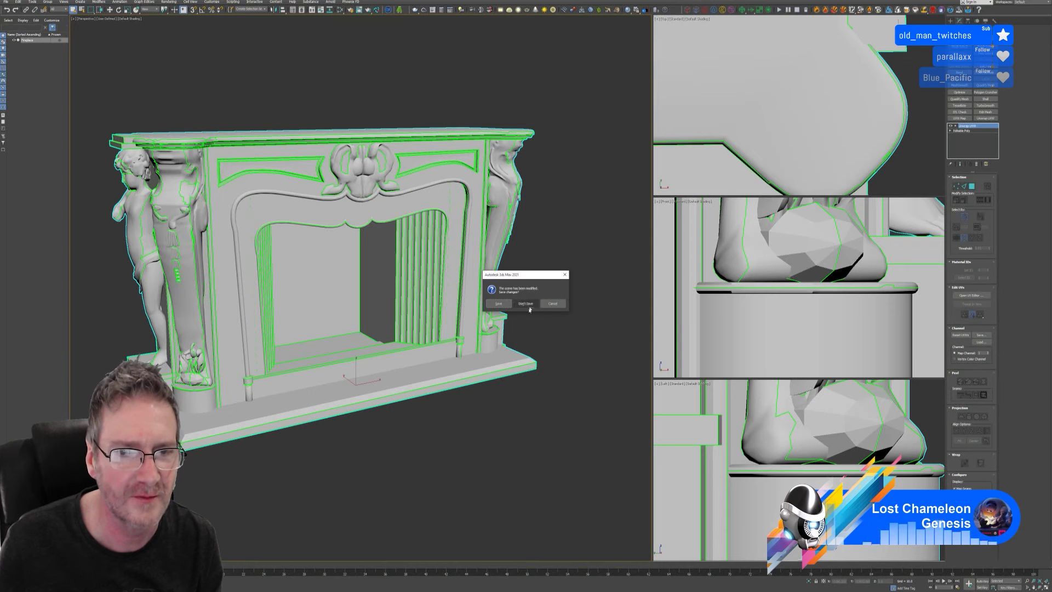
left_click(526, 303)
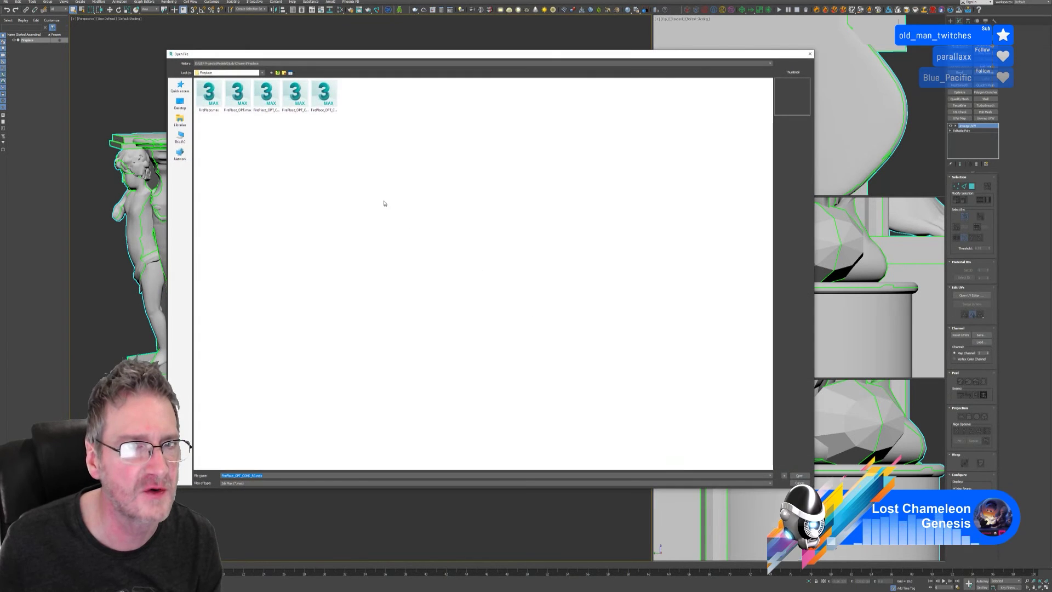
left_click(325, 97)
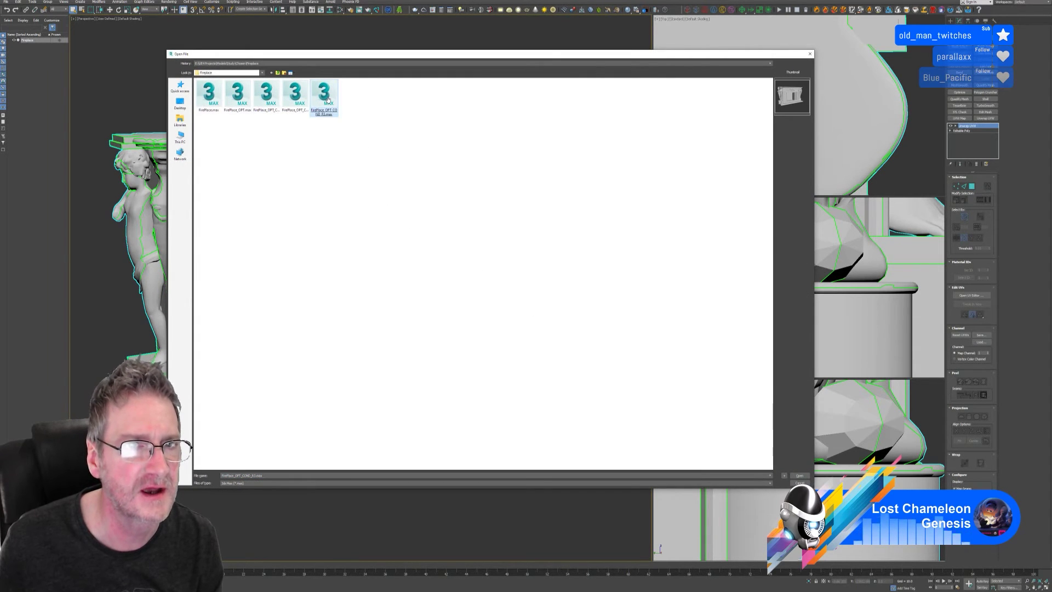
double_click(328, 99)
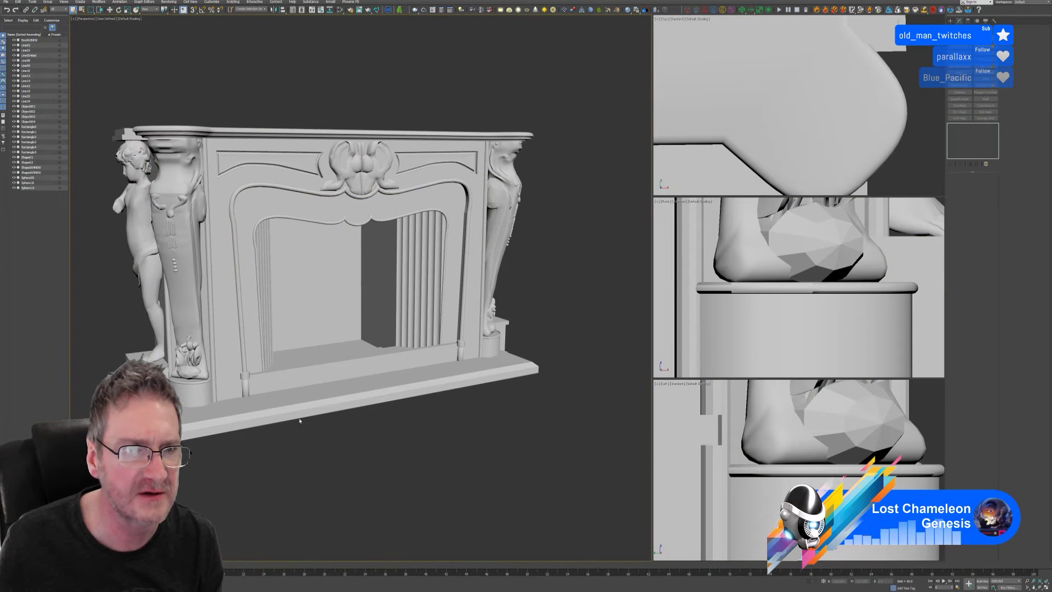
Step: Check which separate meshes the column's base ring and the hearth slab belong to
middle_click_drag(329, 472, 367, 460)
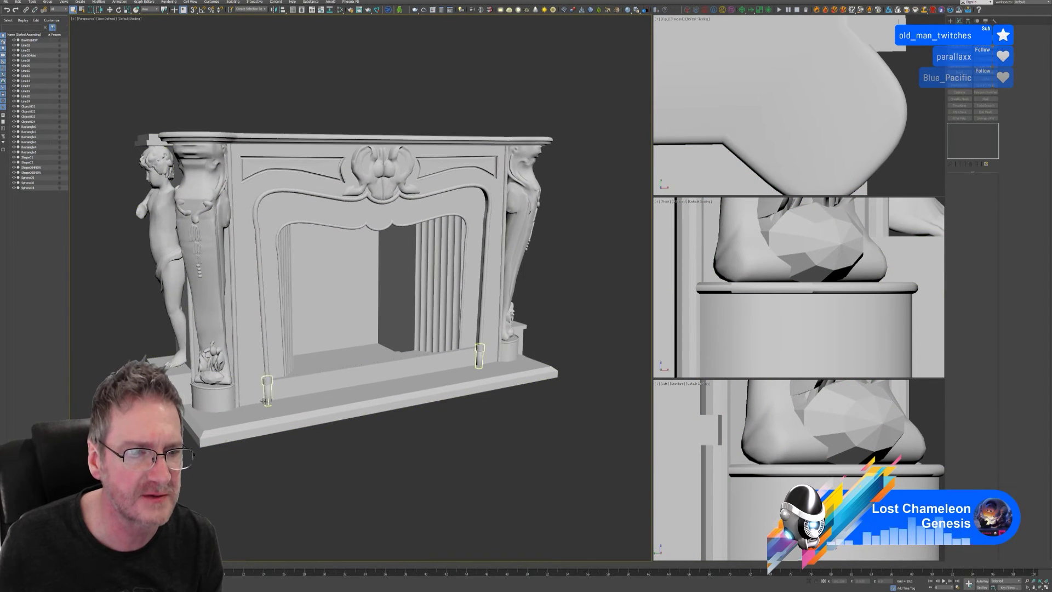
left_click(224, 388)
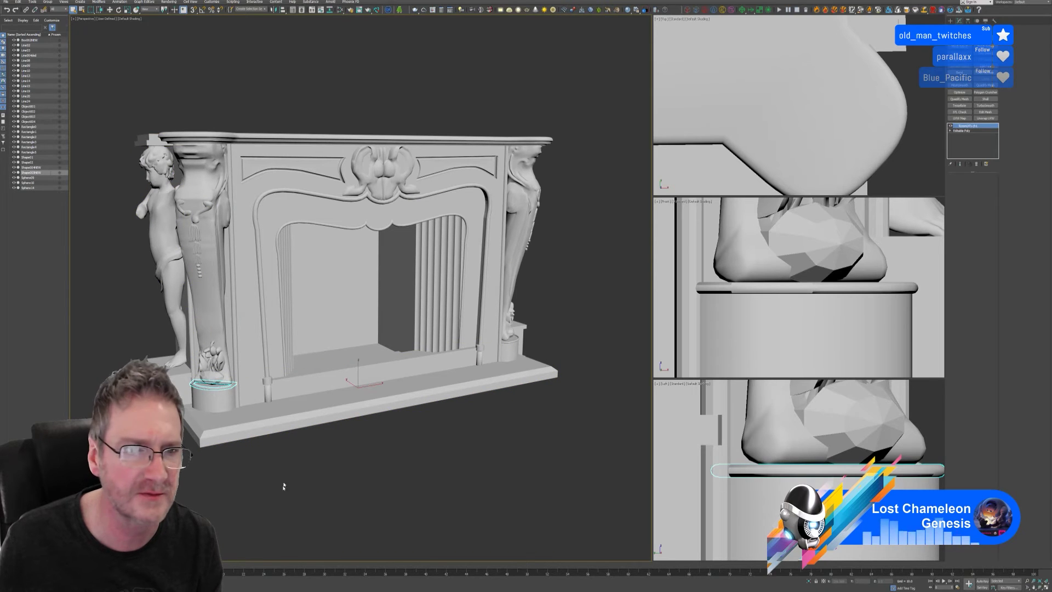
left_click(290, 425)
left_click(984, 126)
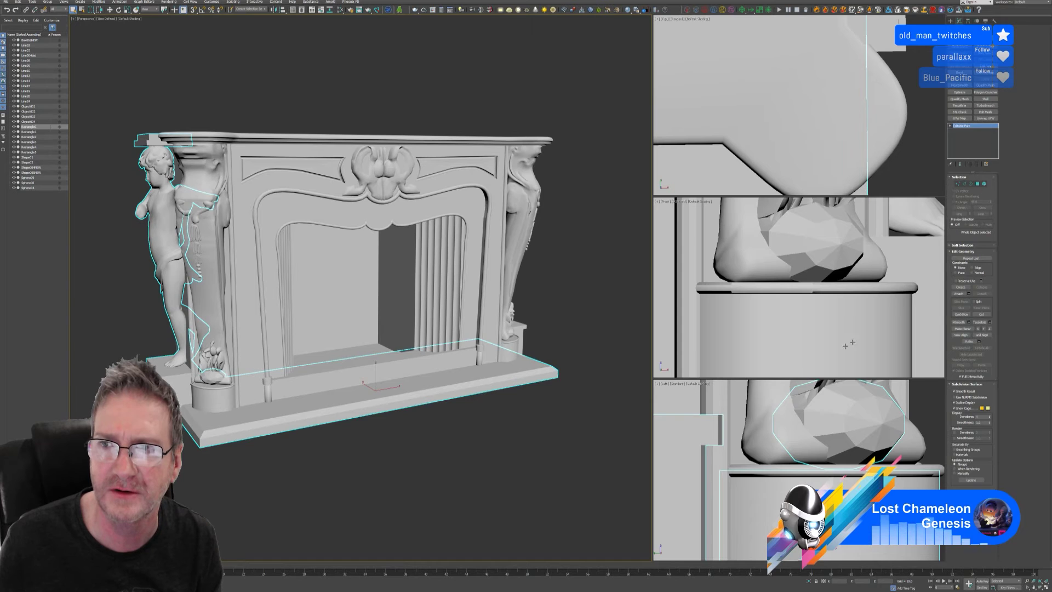
middle_click_drag(360, 524, 299, 467, "alt")
Step: Select the side piece with the cherub figure and try Unwrap UVW on it, removing the modifier again
left_click(586, 242)
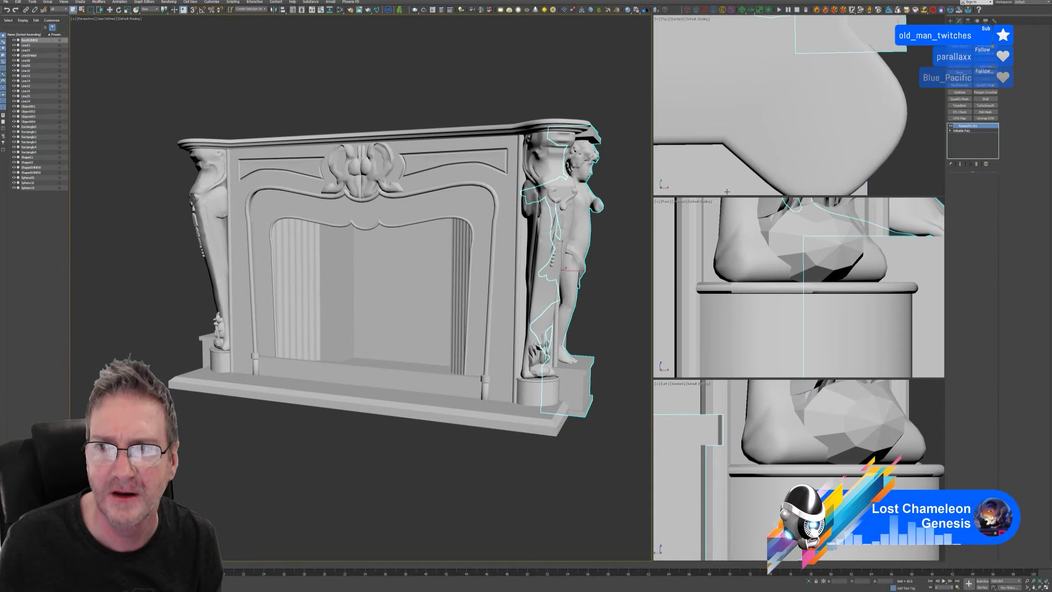
middle_click_drag(400, 450, 337, 482, "alt")
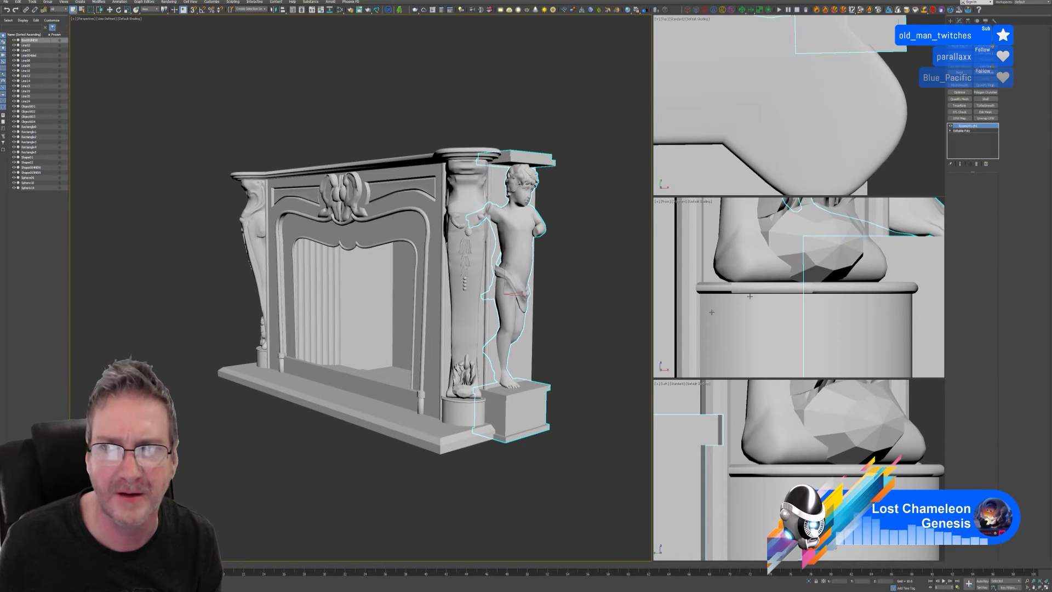
left_click(986, 118)
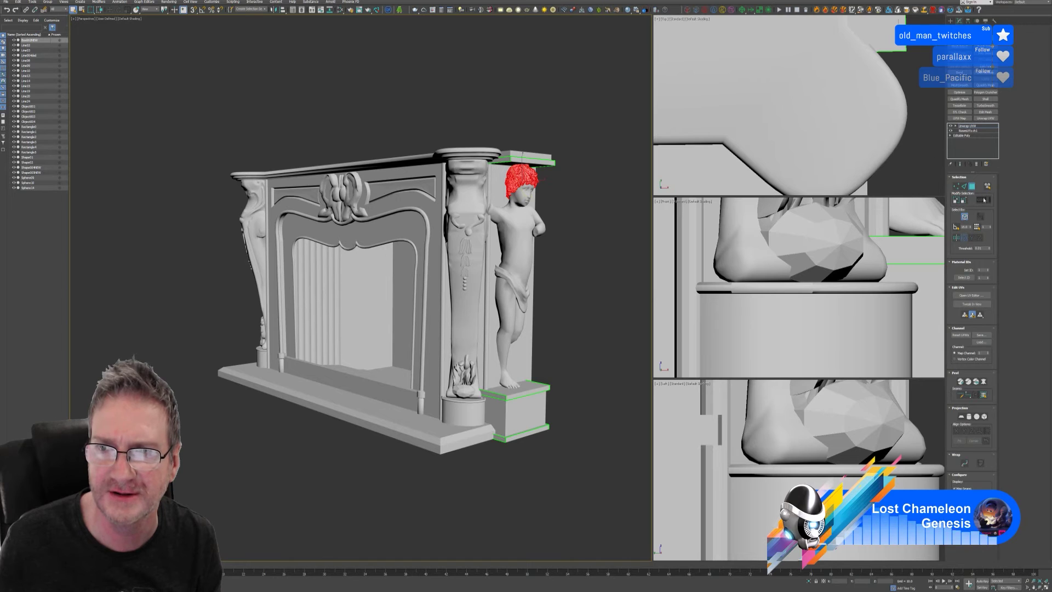
left_click(976, 165)
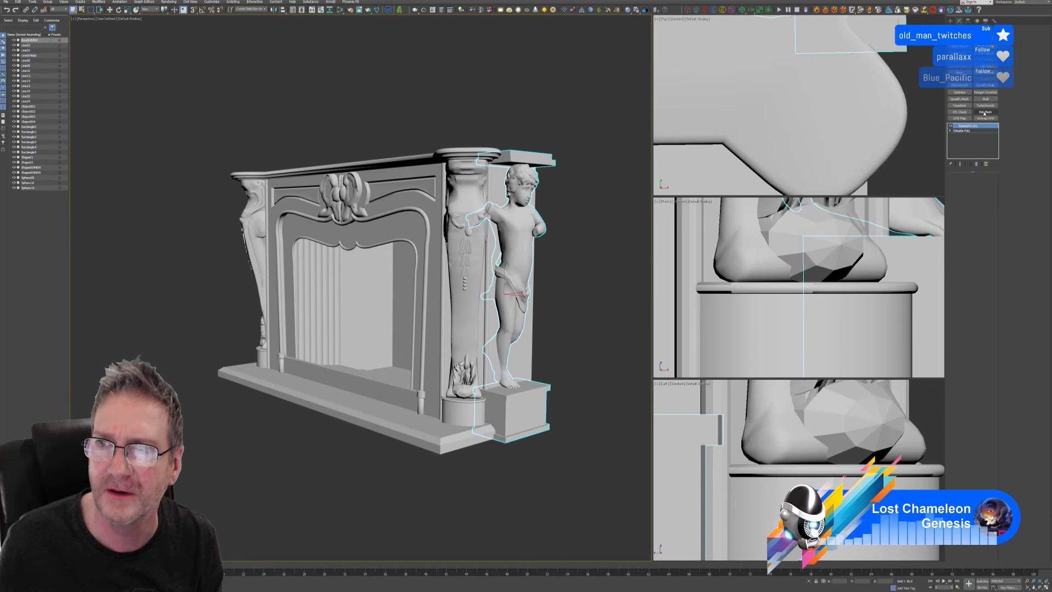
Step: Add an Edit Poly modifier to the side piece and detach the cherub's body and rear leg elements as a separate object
left_click(986, 67)
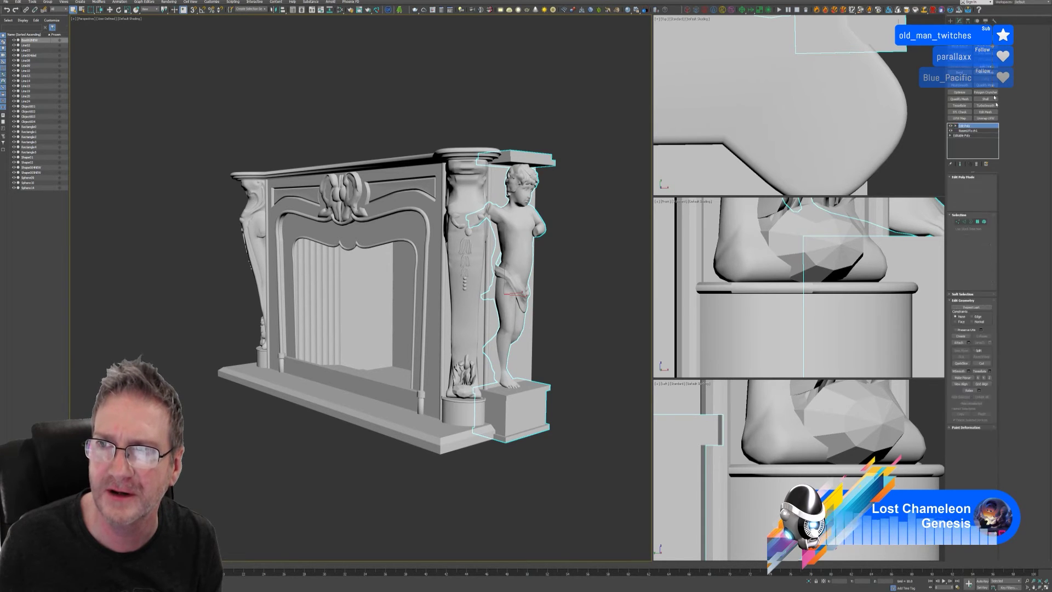
left_click(985, 221)
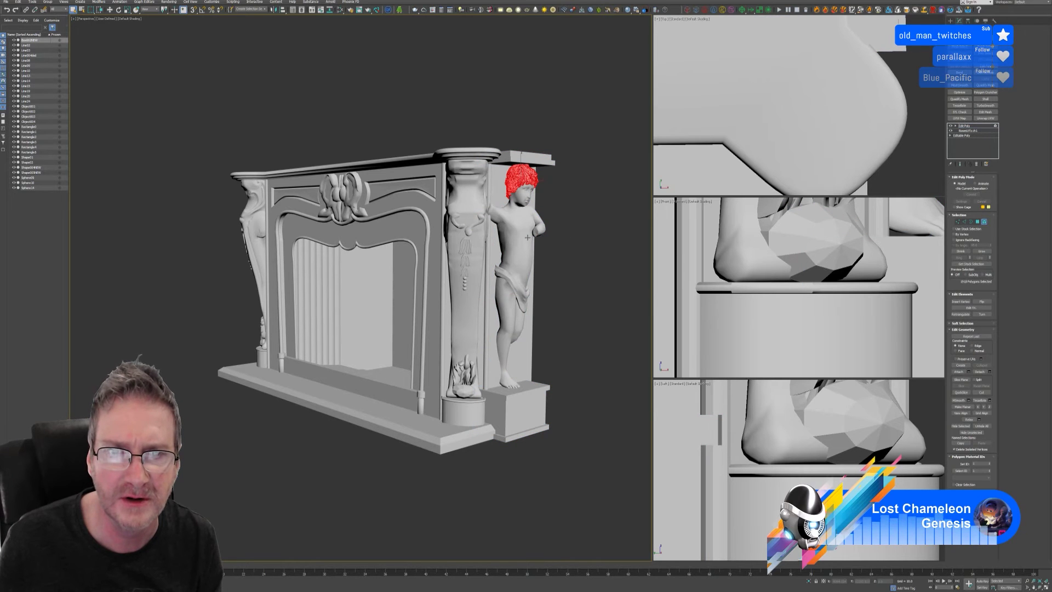
left_click(539, 259)
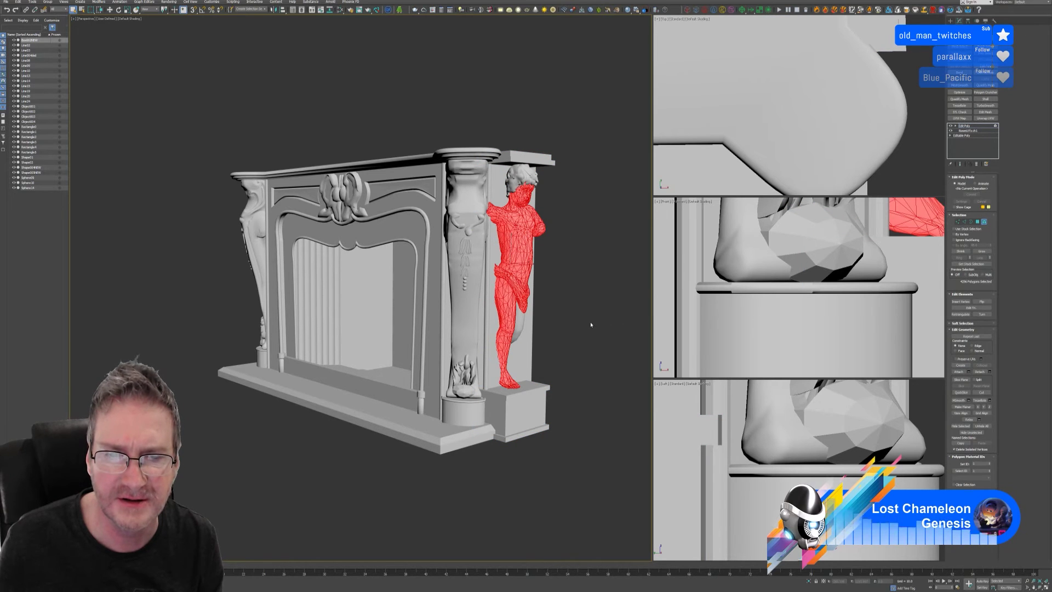
left_click(522, 321, "ctrl")
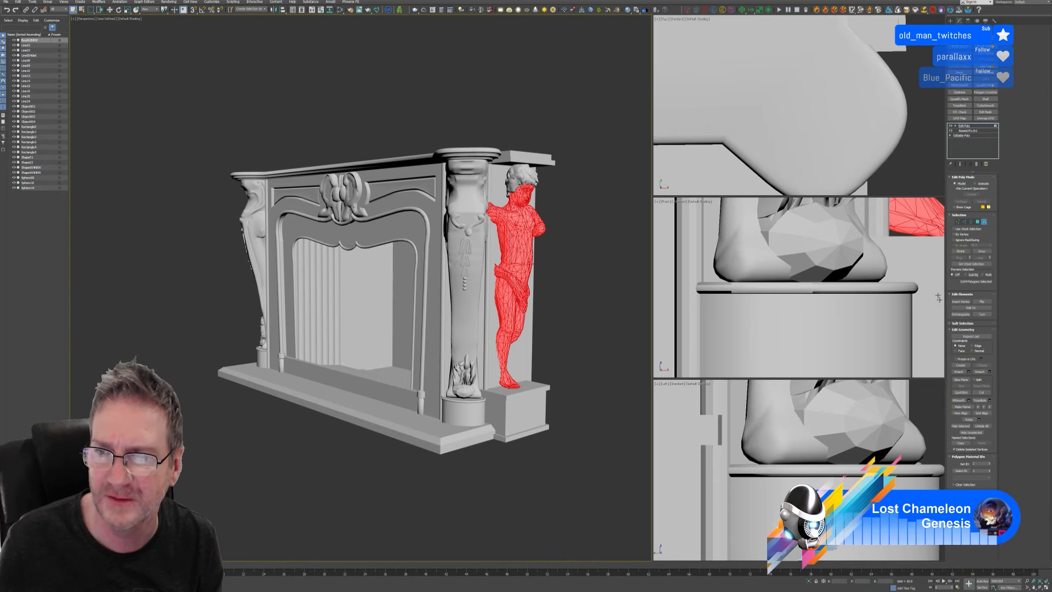
left_click(981, 372)
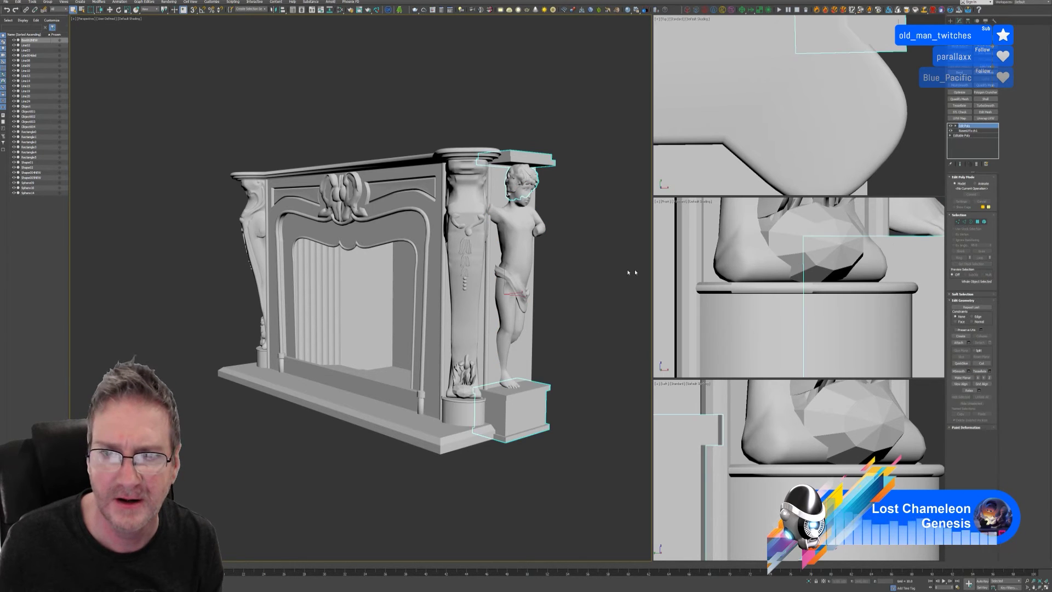
Step: Select the detached cherub body and try moving it away from the fireplace, undoing the move
left_click(524, 235)
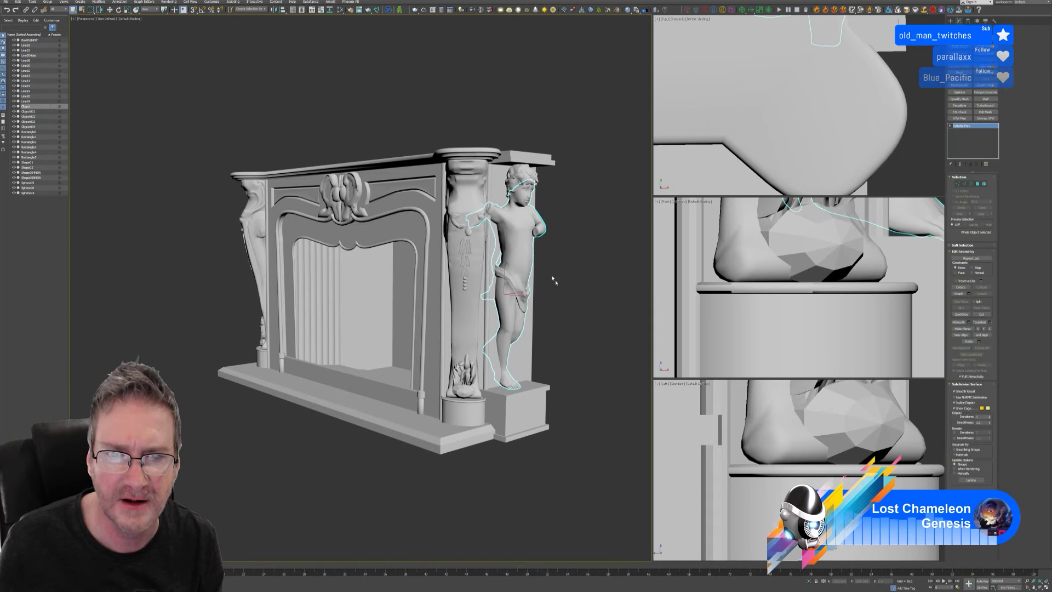
middle_click_drag(539, 338, 582, 352, "alt")
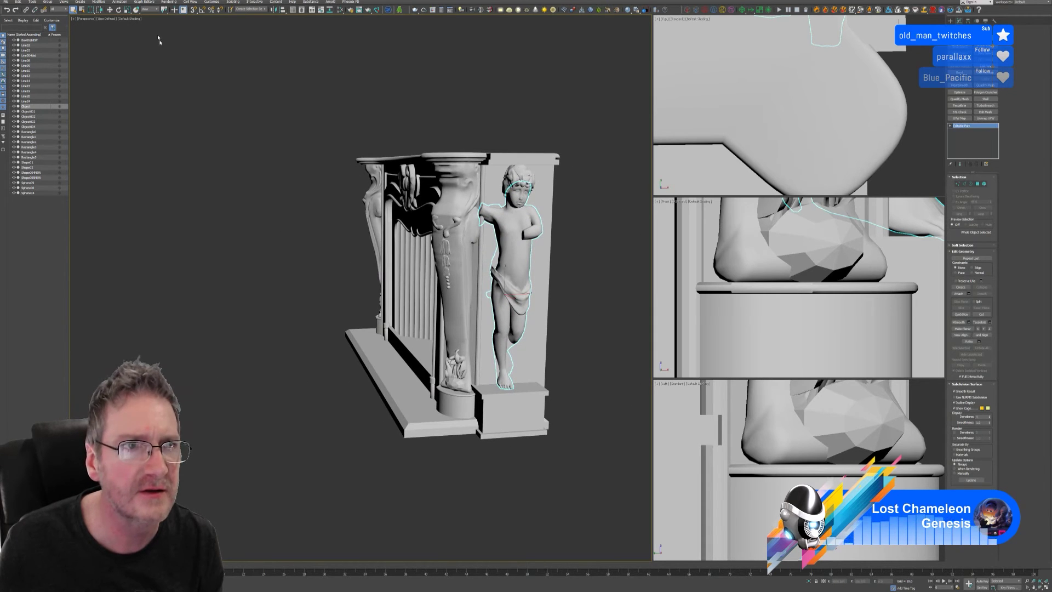
left_click(109, 9)
middle_click_drag(590, 282, 501, 311, "alt")
left_click_drag(519, 299, 594, 330)
key("ctrl+z")
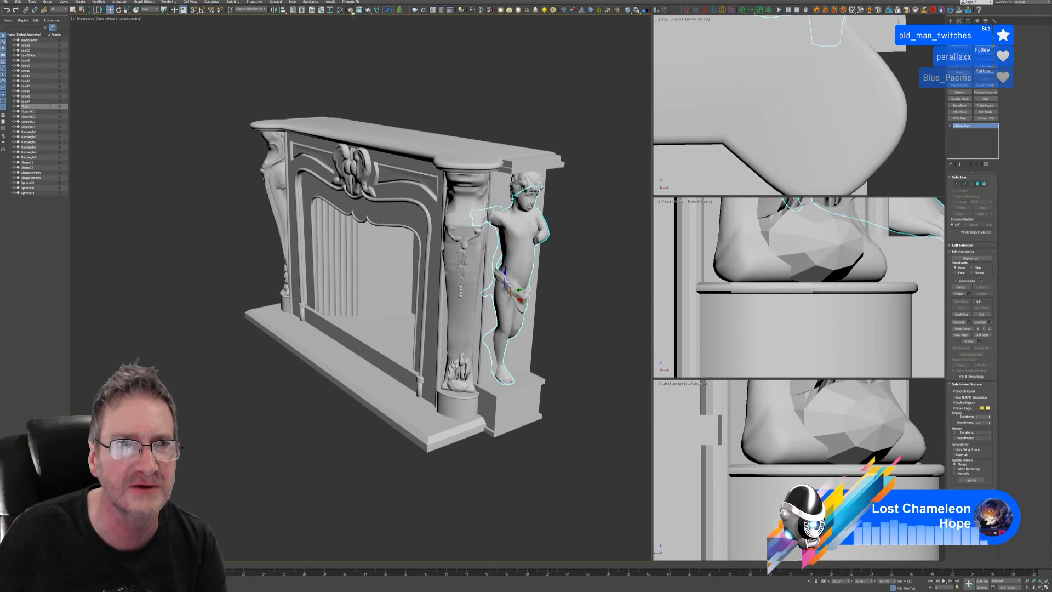
Step: Send the cherub body to RizomUV with the RizomUV Bridge, change the 3D view's shading and view the figure from the front
left_click(377, 11)
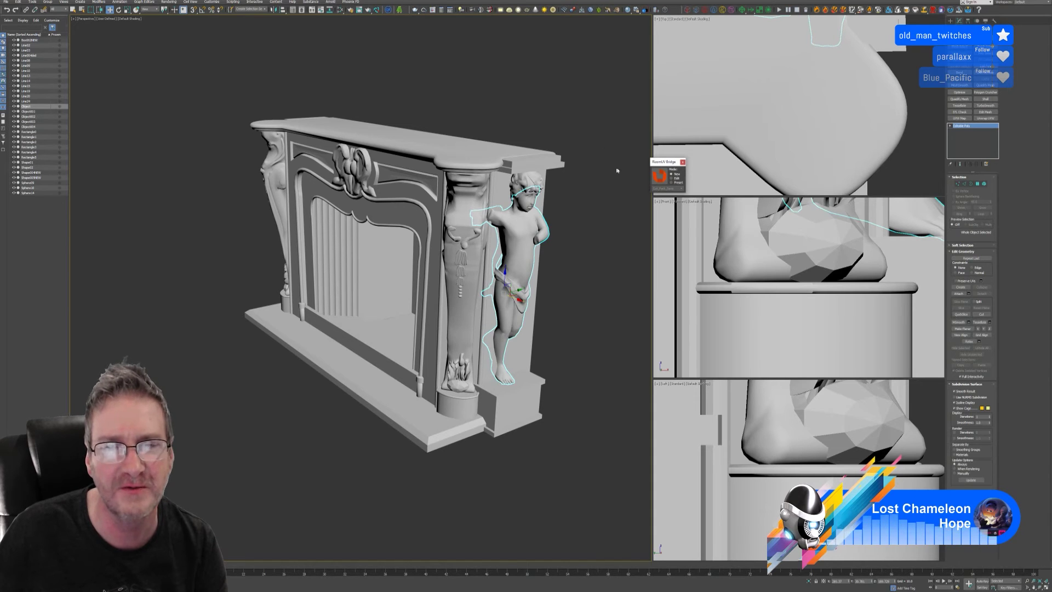
left_click(660, 176)
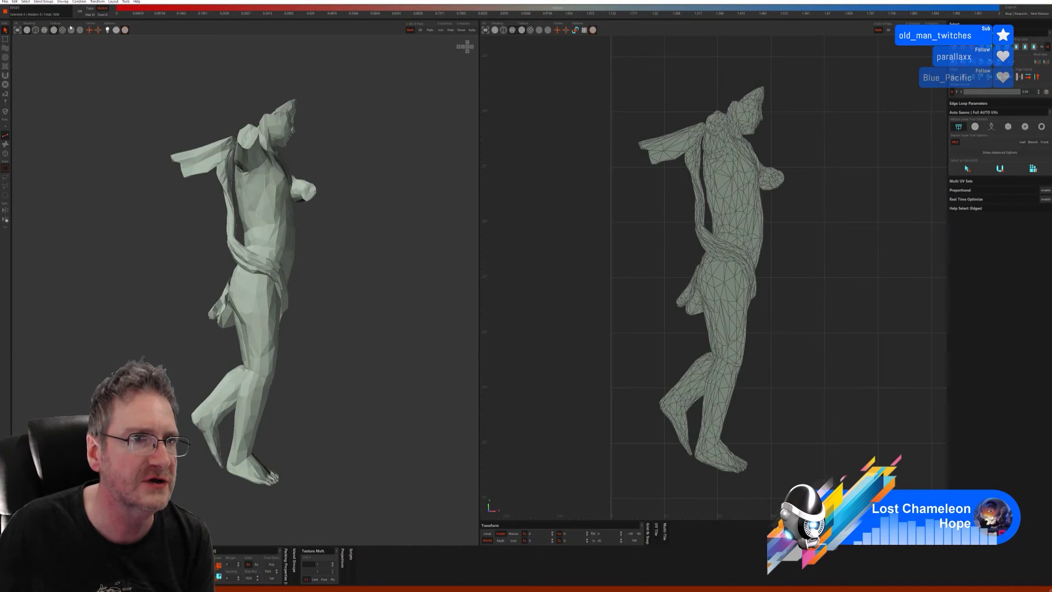
left_click(62, 31)
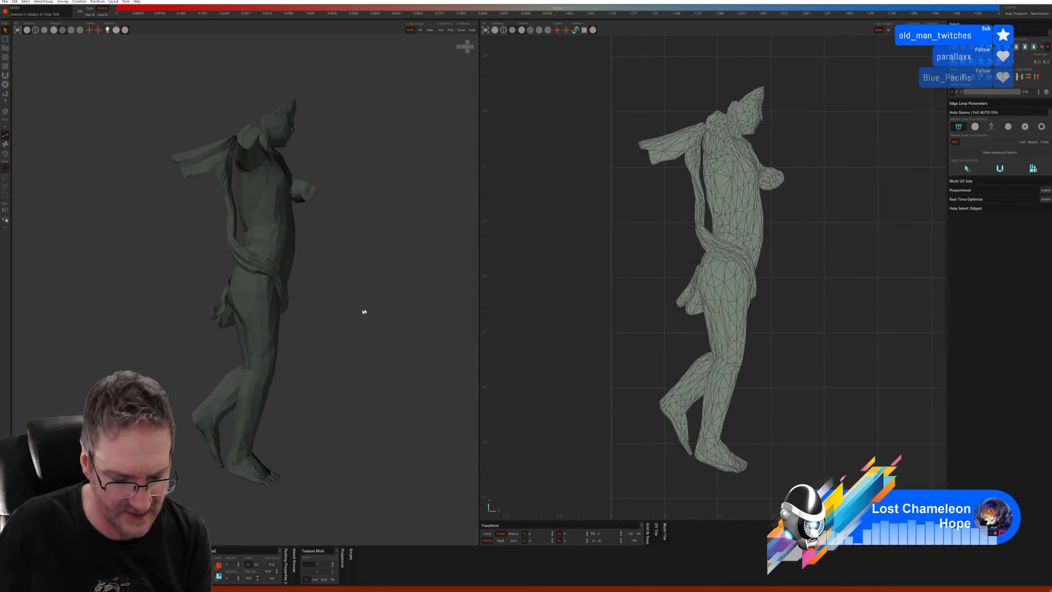
mouse_move(364, 310)
middle_mouse_down()
mouse_move(353, 313)
mouse_move(391, 306)
middle_mouse_up()
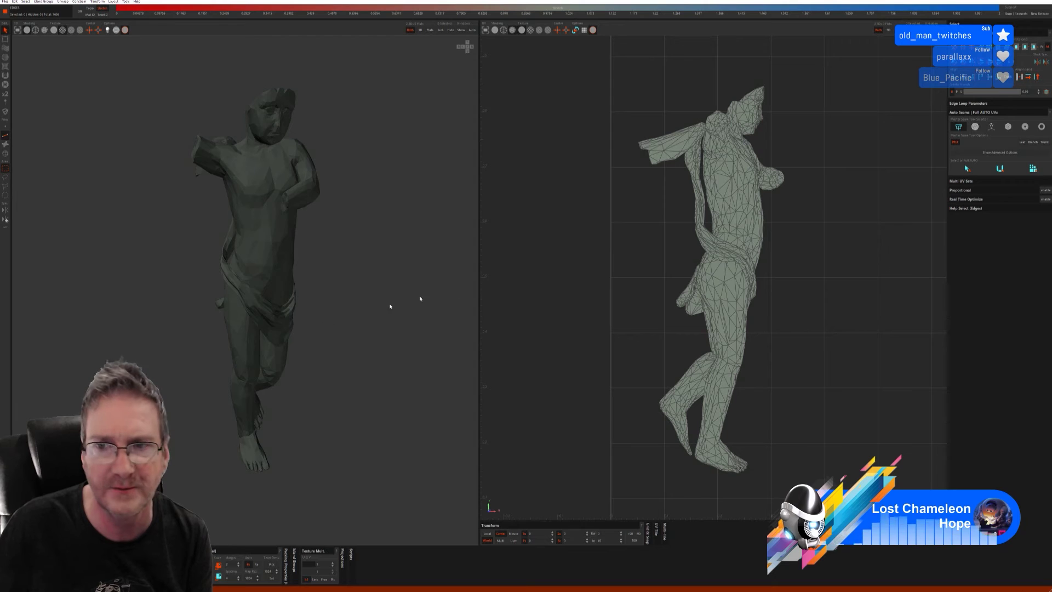
Step: Generate the cherub's seams with the hierarchical pelt algorithm instead of the segmenting one, cut and unfold the mesh, and pack its islands
left_click(977, 129)
left_click(968, 176)
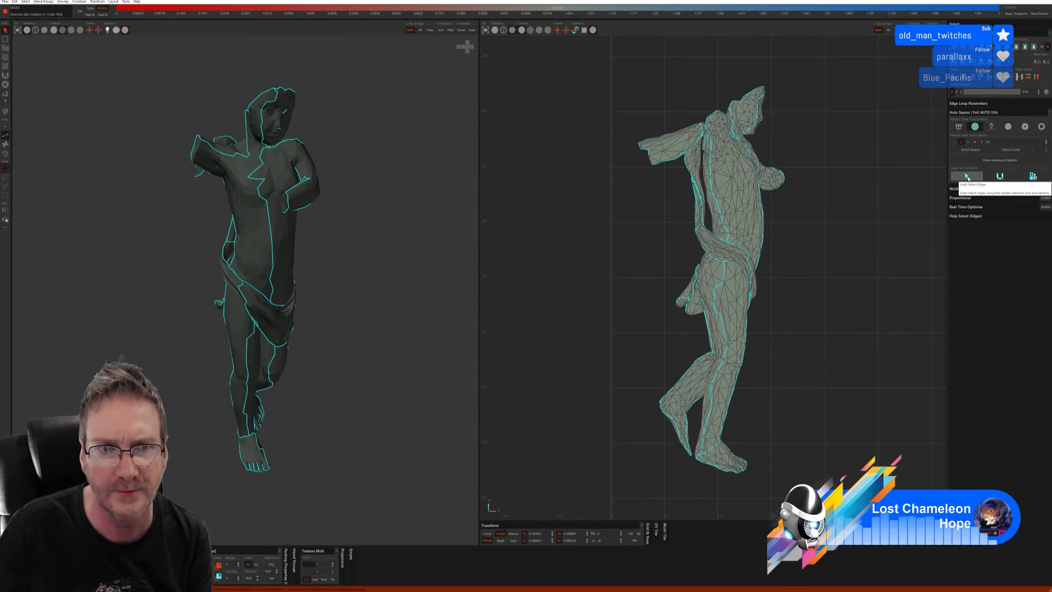
left_click(959, 126)
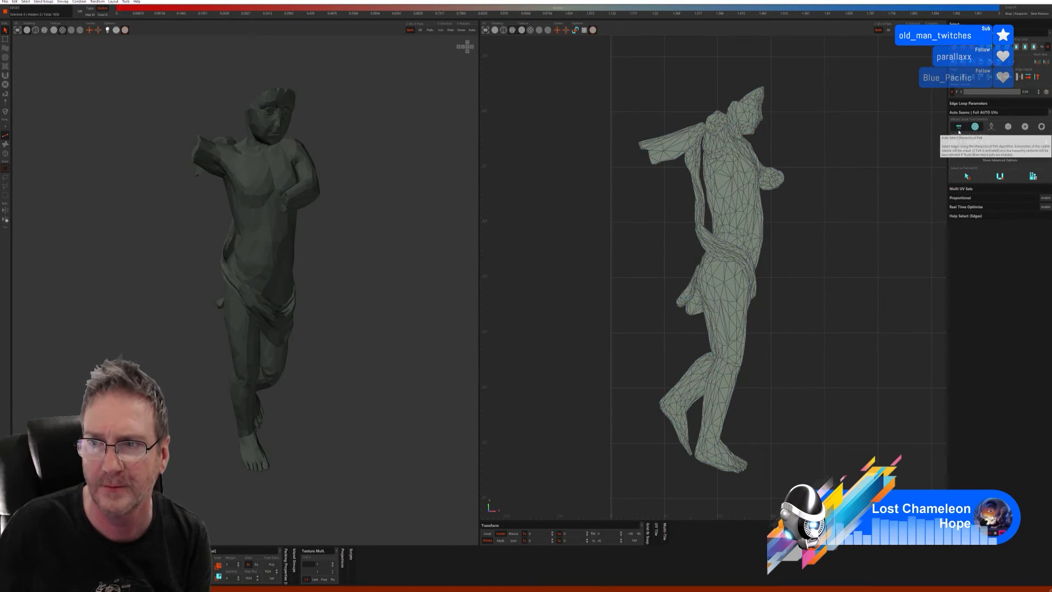
left_click(966, 169)
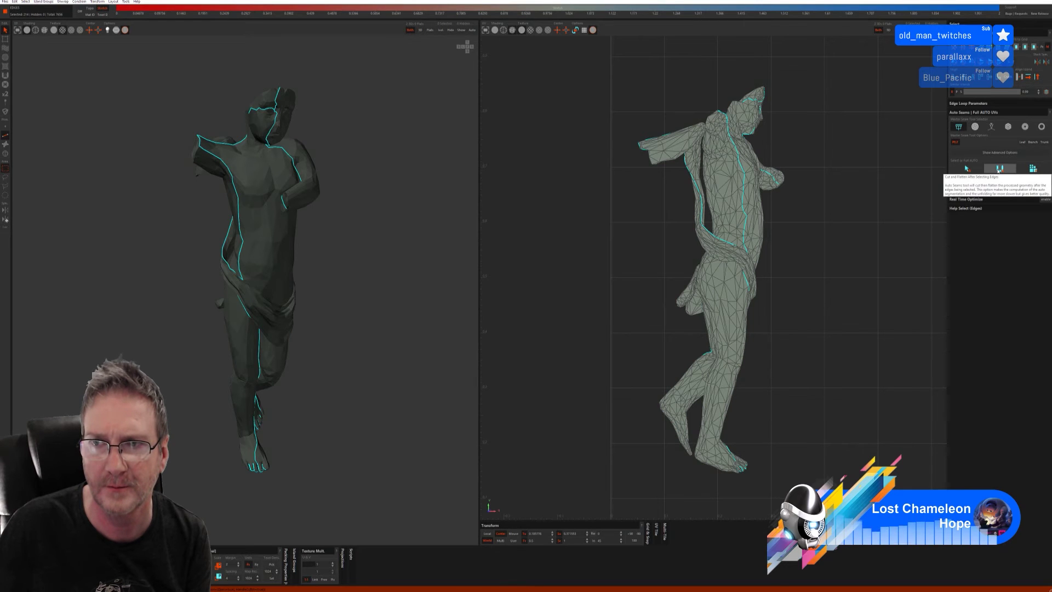
left_click(998, 170)
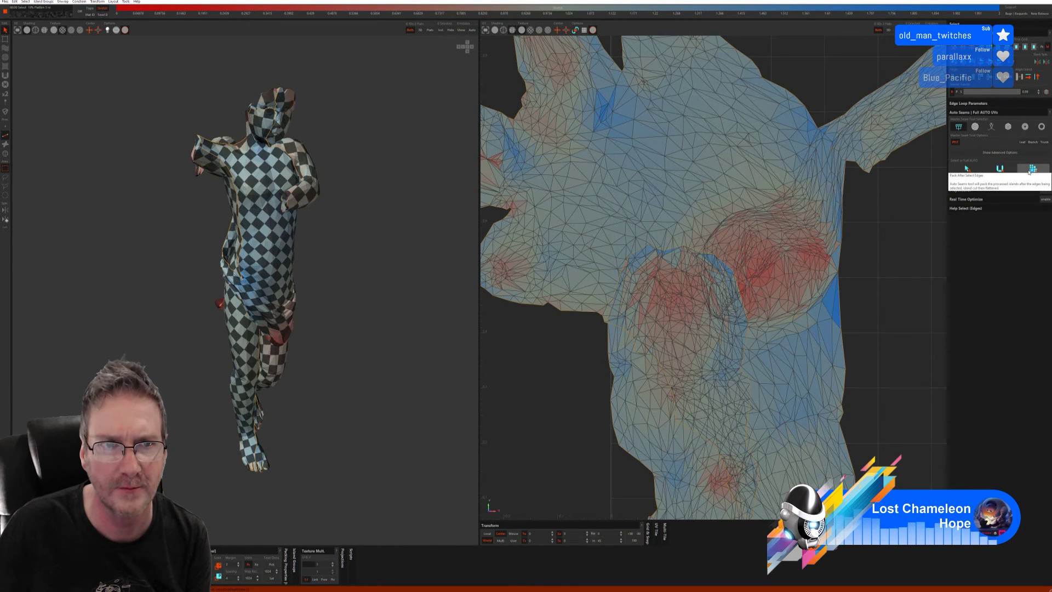
left_click(1030, 170)
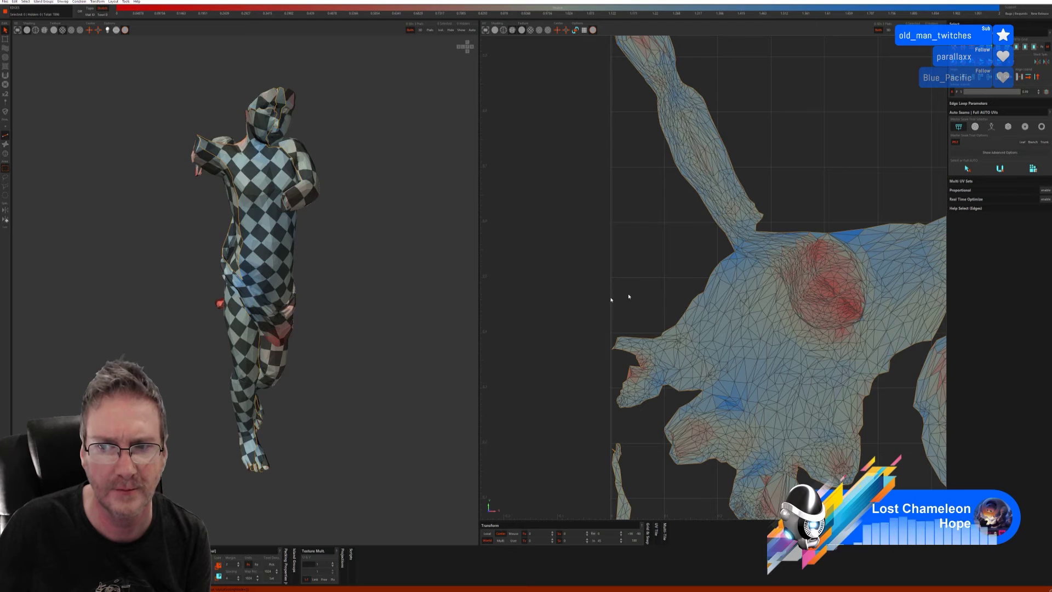
Step: Optimize all of the cherub's UV islands, clear the selection and check the checker pattern from the side
scroll(548, 247, "down", 3)
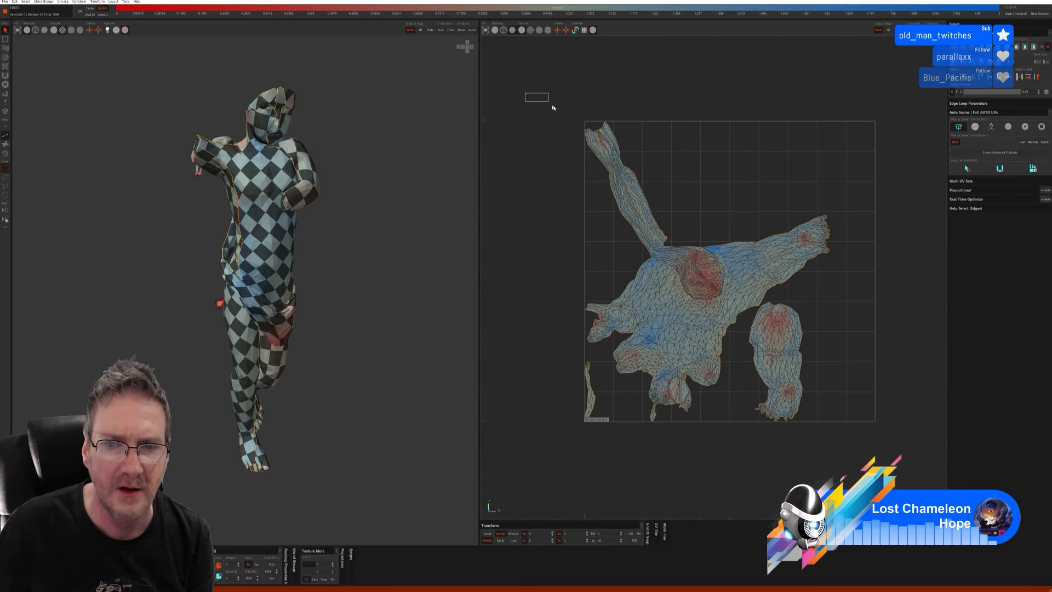
left_click_drag(554, 108, 888, 474)
key("o")
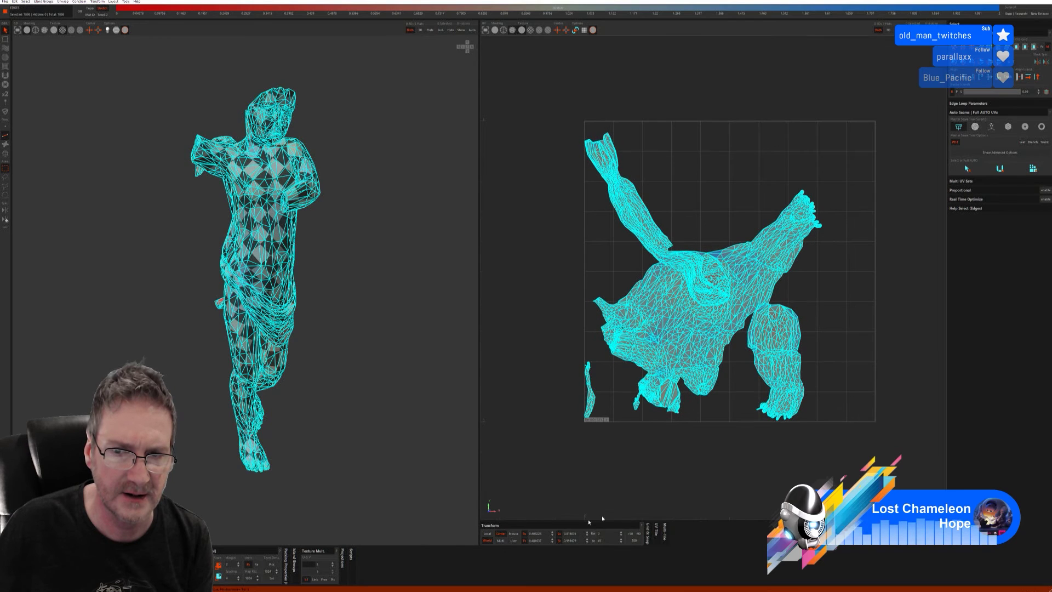
left_click(679, 486)
left_click_drag(381, 343, 337, 326, "alt")
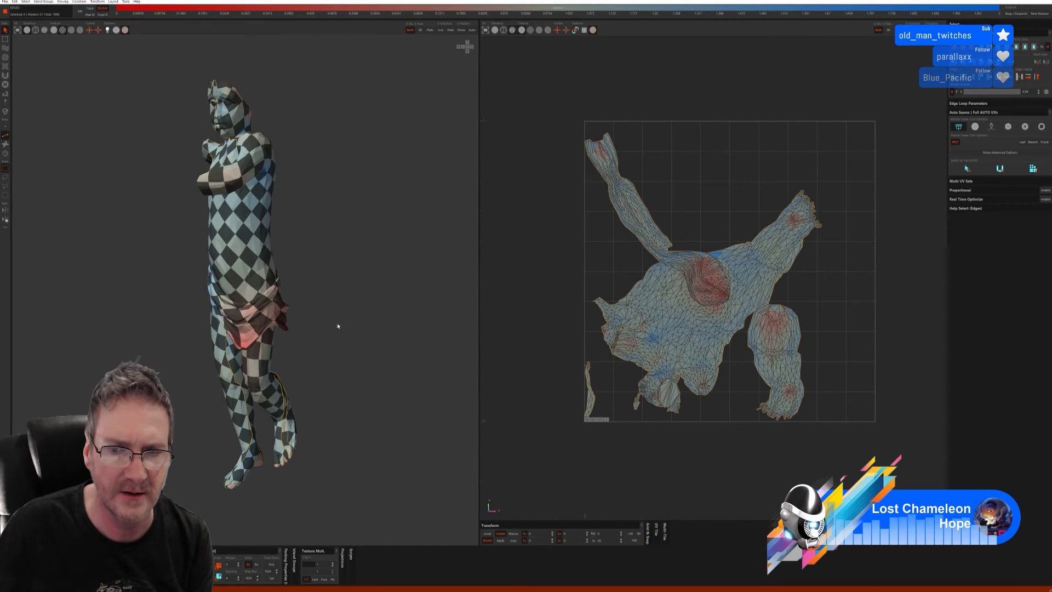
Step: Brush over the compressed drapery area of the largest UV island with the Spread tool, checking the checker pattern around the figure
left_click(6, 58)
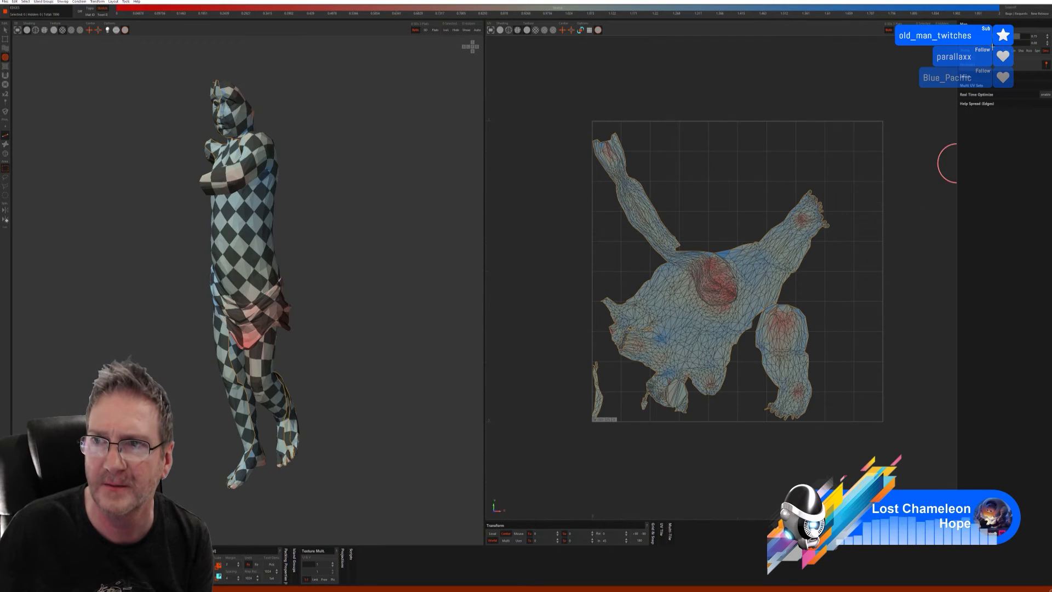
scroll(709, 265, "up", 5)
scroll(709, 264, "down", 2)
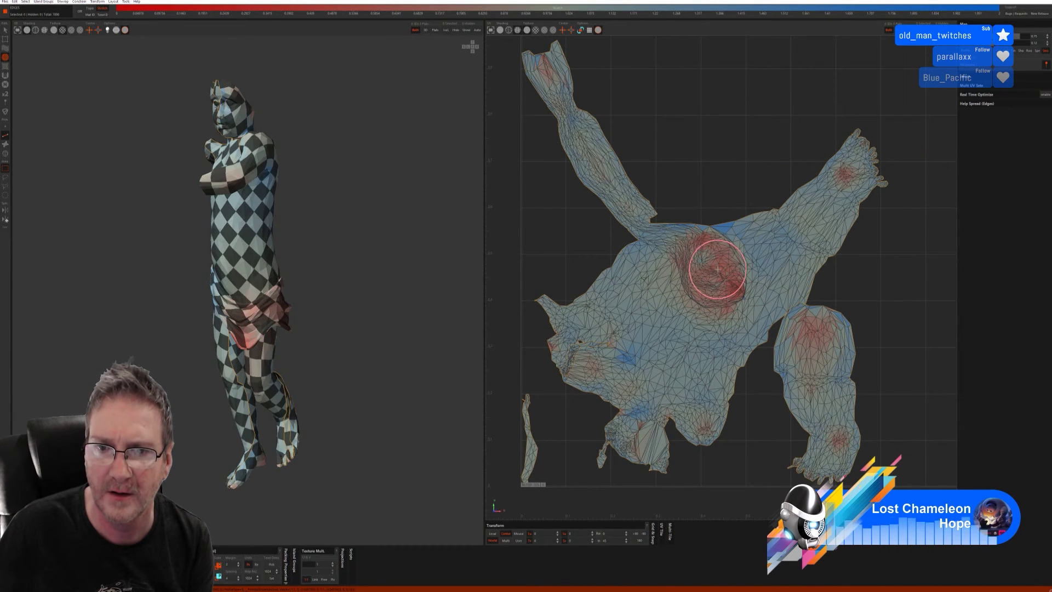
mouse_move(733, 276)
left_mouse_down()
mouse_move(712, 268)
mouse_move(700, 242)
mouse_move(702, 288)
mouse_move(705, 275)
mouse_move(726, 282)
mouse_move(701, 306)
mouse_move(700, 295)
mouse_move(728, 300)
mouse_move(740, 268)
mouse_move(739, 278)
mouse_move(710, 267)
mouse_move(712, 251)
mouse_move(681, 277)
mouse_move(705, 258)
mouse_move(707, 269)
mouse_move(713, 244)
left_mouse_up()
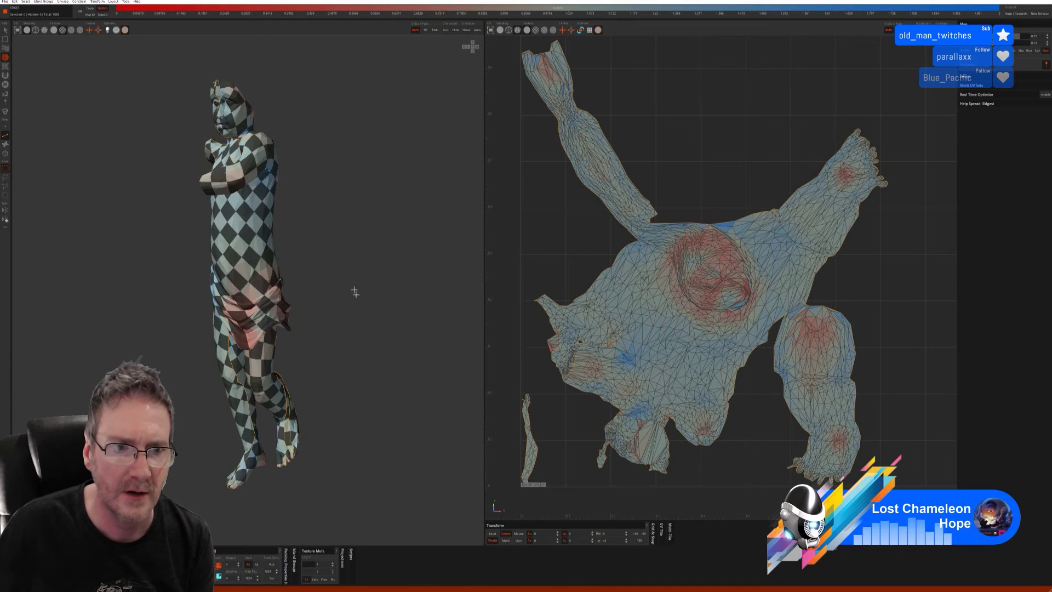
mouse_move(353, 293)
middle_mouse_down()
mouse_move(416, 288)
mouse_move(403, 289)
middle_mouse_up()
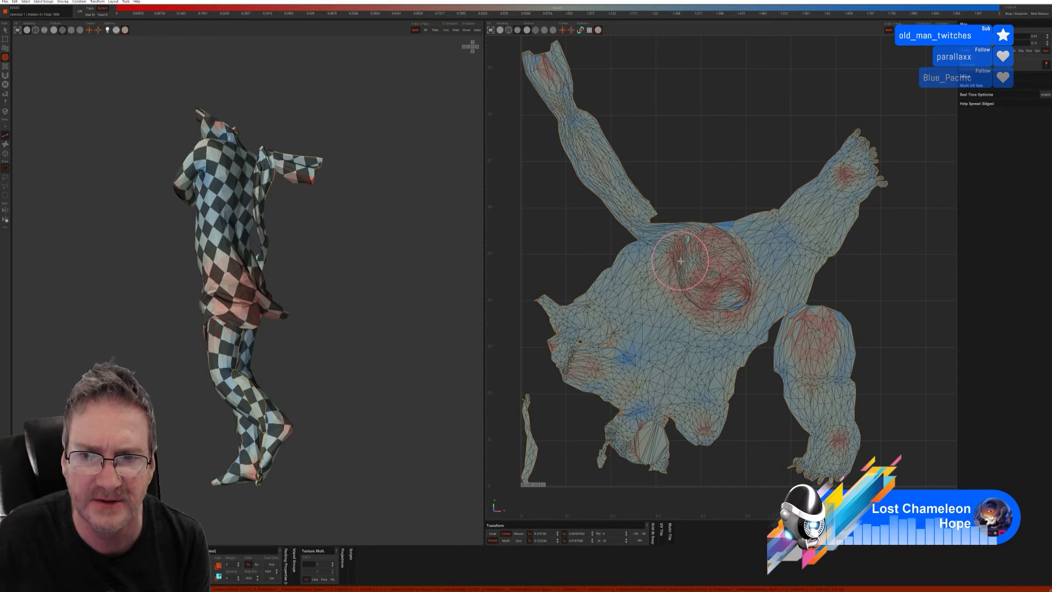
left_click(689, 240)
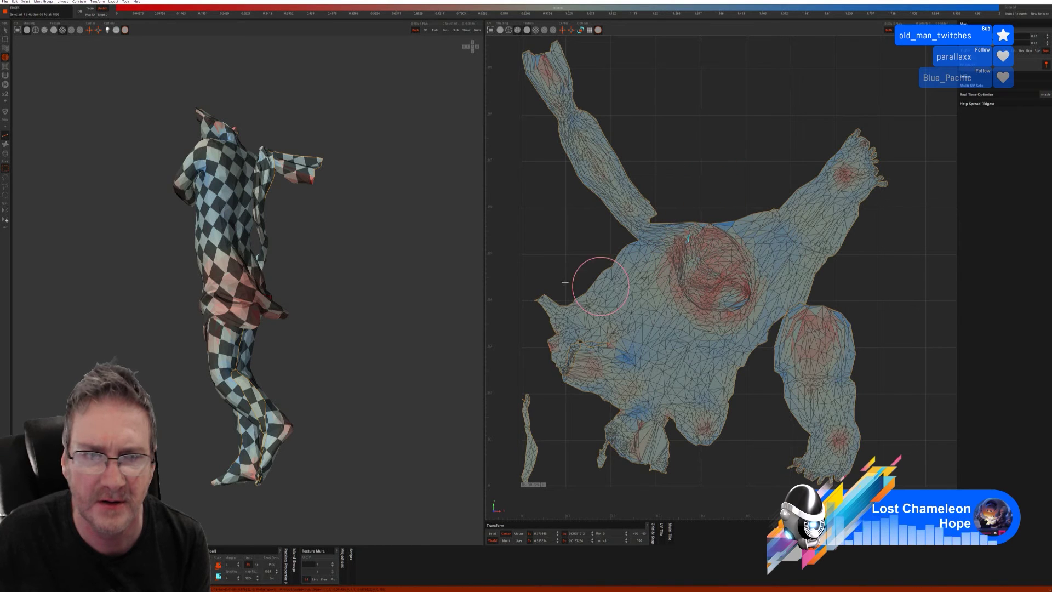
left_click(77, 162)
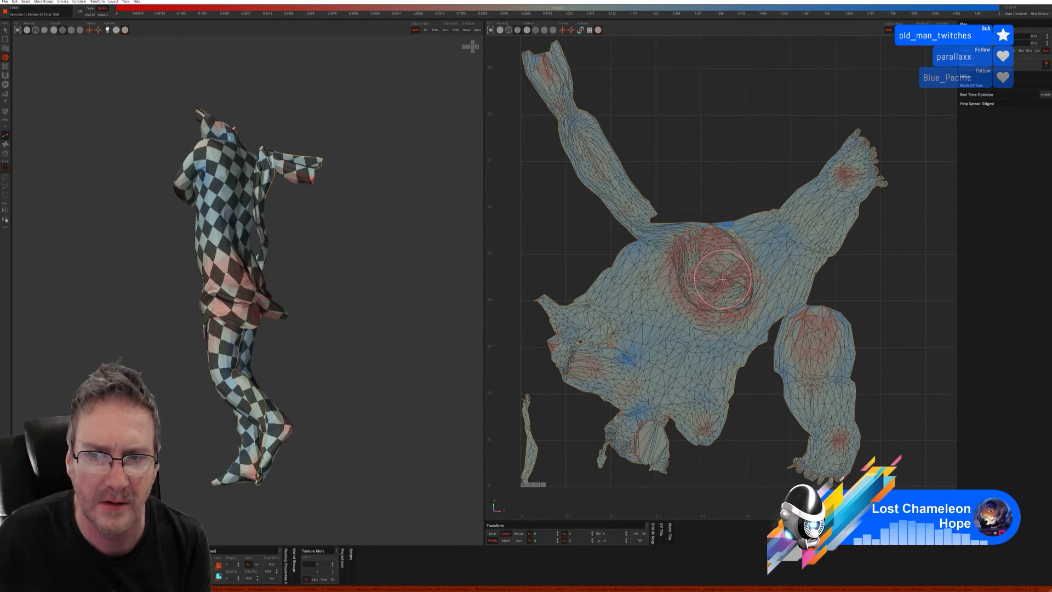
mouse_move(449, 277)
middle_mouse_down()
mouse_move(471, 341)
mouse_move(401, 328)
middle_mouse_up()
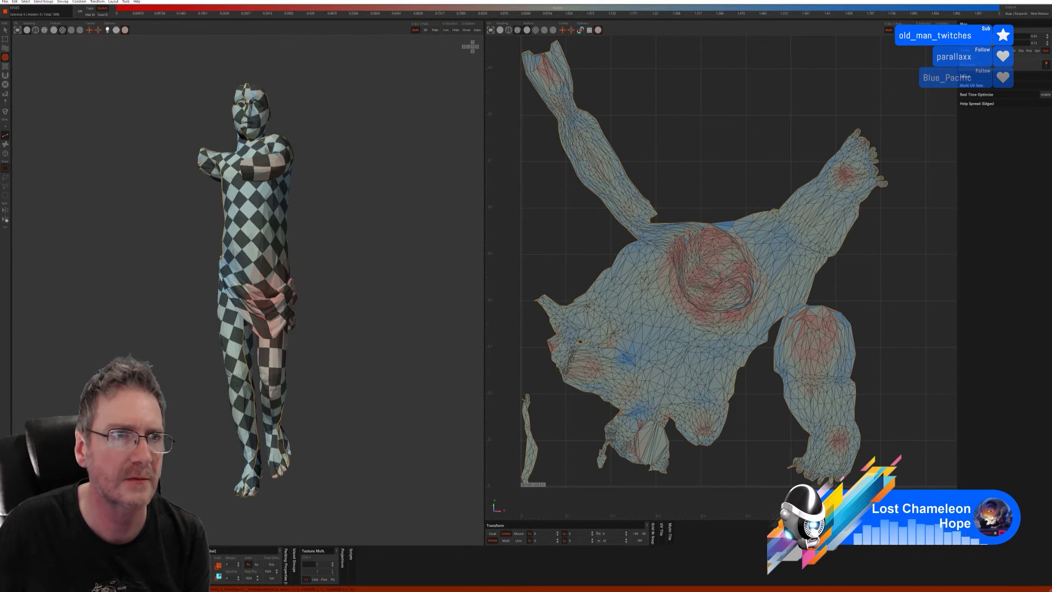
Step: Save the cherub's UVs in RizomUV and switch back to the fireplace scene in 3ds Max, viewing the opposite cherub
left_click(3, 2)
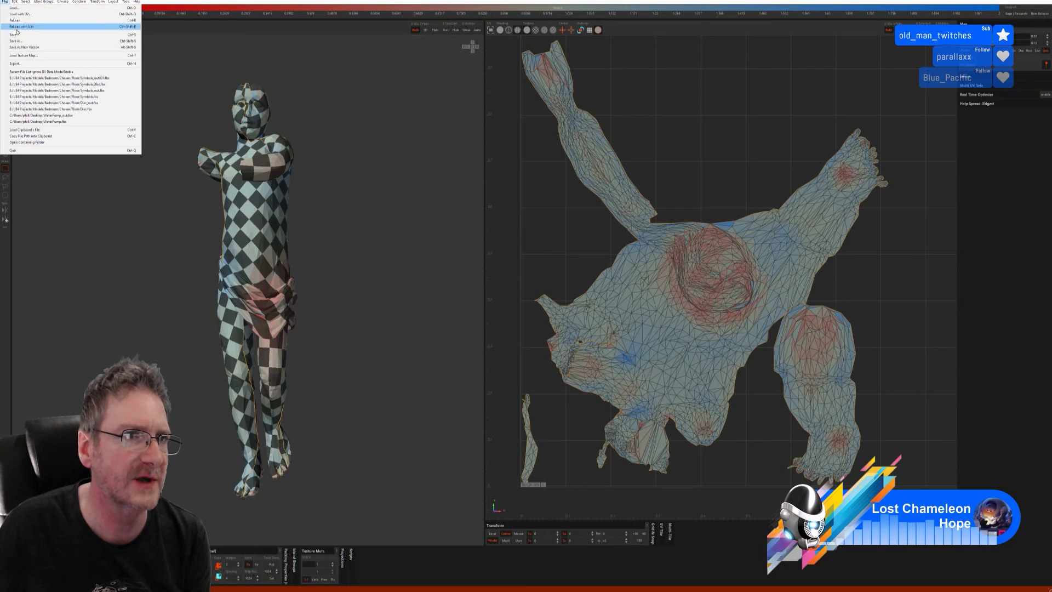
left_click(289, 150)
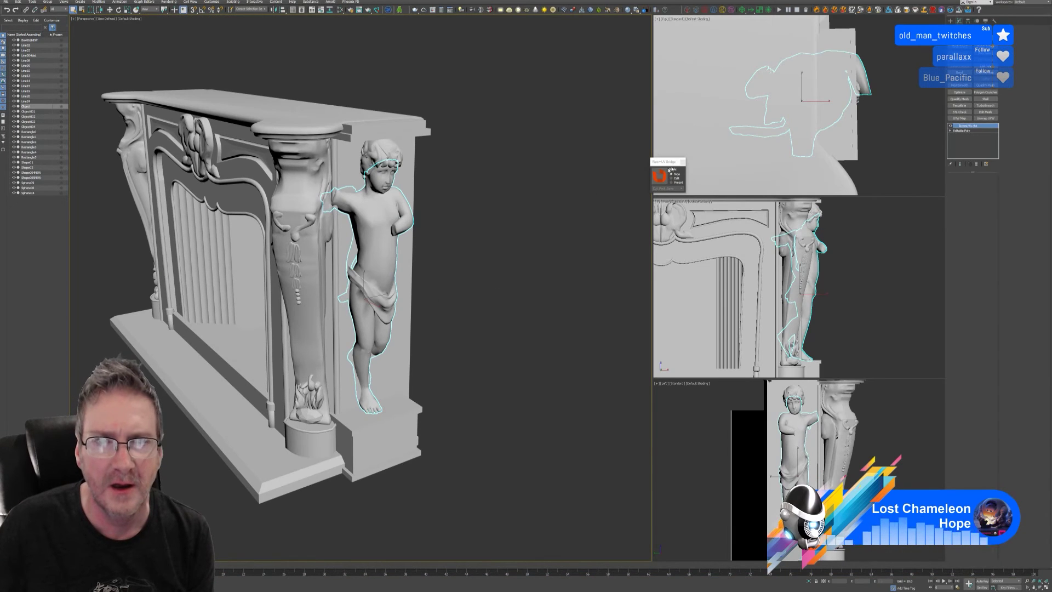
middle_click_drag(478, 293, 527, 314, "alt")
mouse_move(204, 416)
middle_mouse_down("alt")
mouse_move(187, 414)
mouse_move(236, 413)
mouse_move(204, 412)
middle_mouse_up("alt")
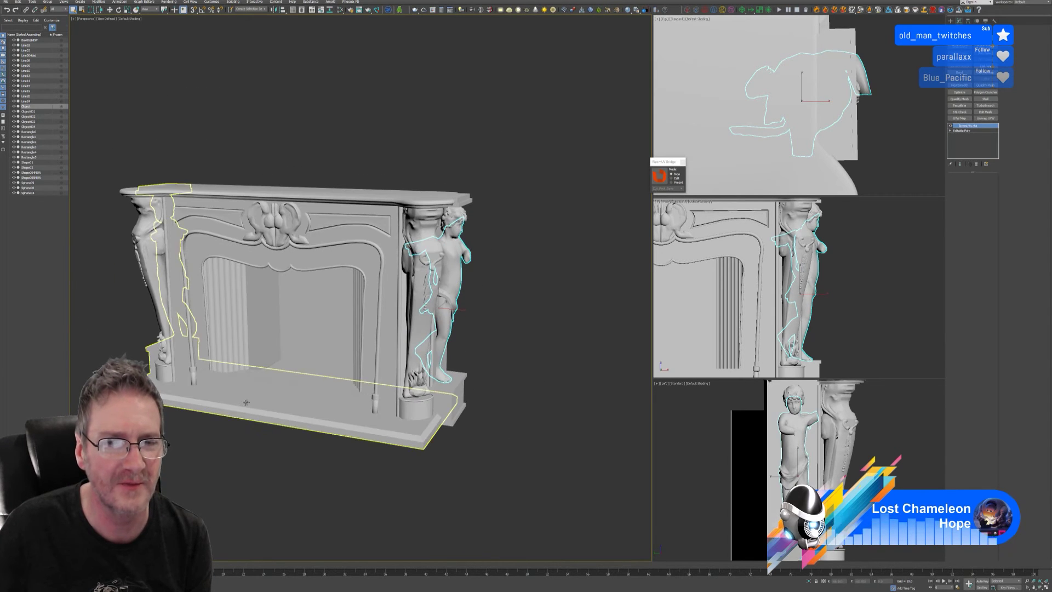
middle_click_drag(519, 327, 541, 286)
middle_click_drag(339, 416, 377, 414, "alt")
Step: Add an Unwrap UVW modifier to the combined cherub, plinth and hearth object and open its UV editor
left_click(169, 227)
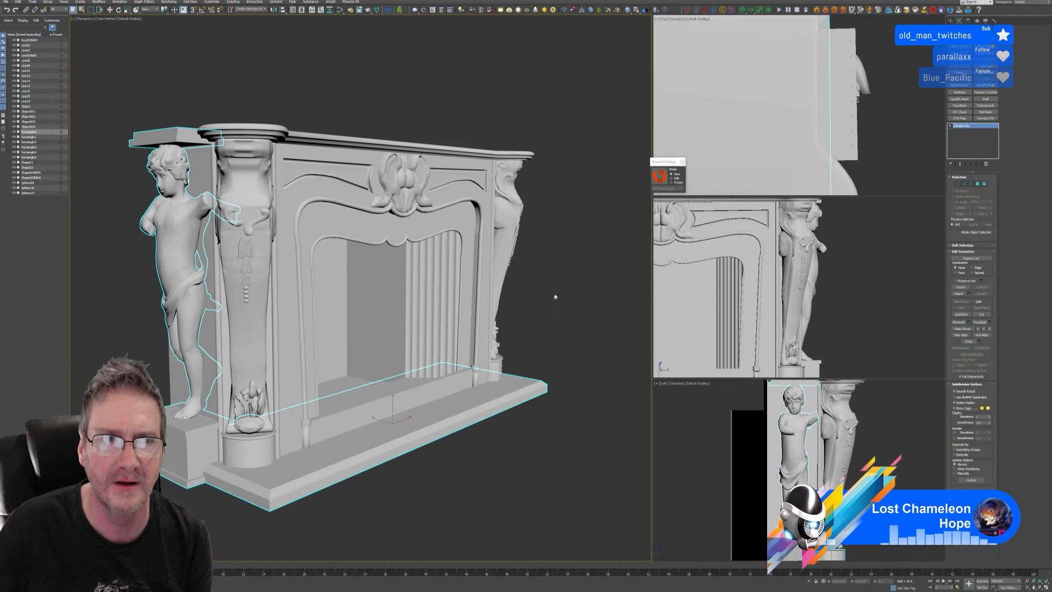
left_click(987, 119)
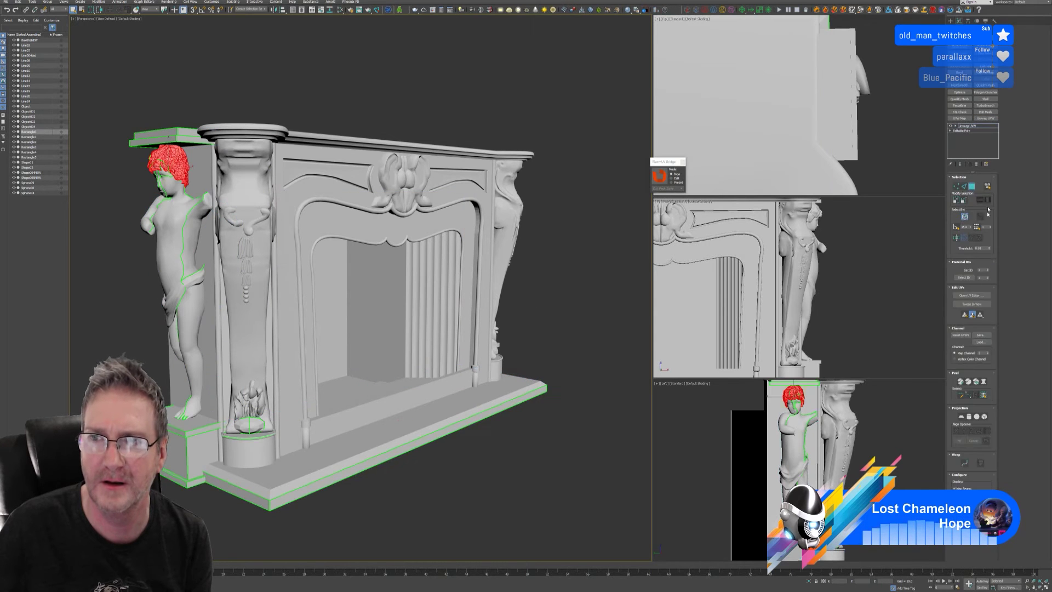
left_click(970, 295)
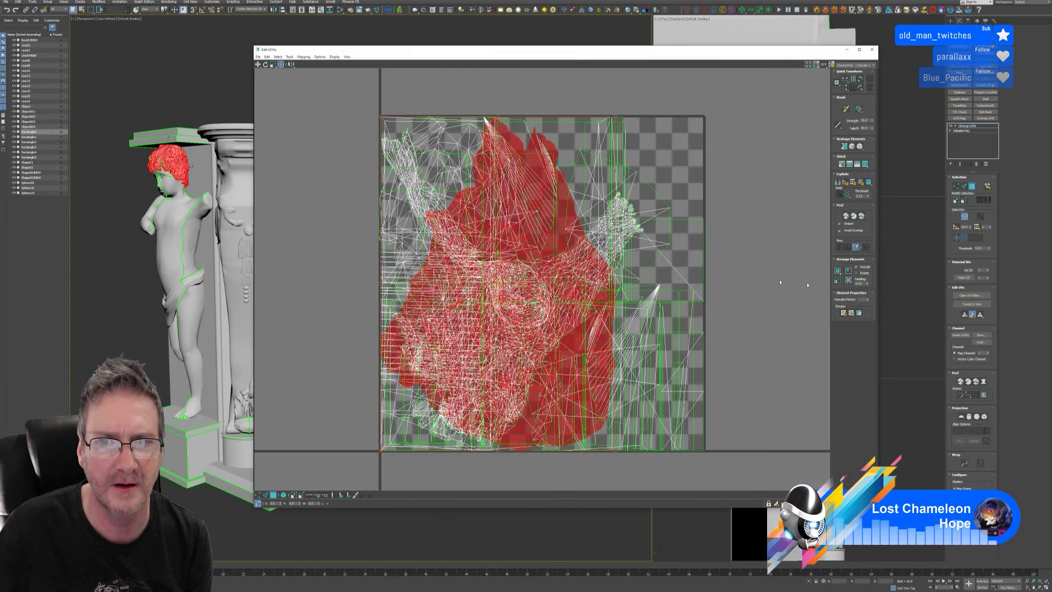
Step: Select all of the object's overlapping UV faces, pack them inside the UV tile and clear the selection
scroll(692, 265, "down", 3)
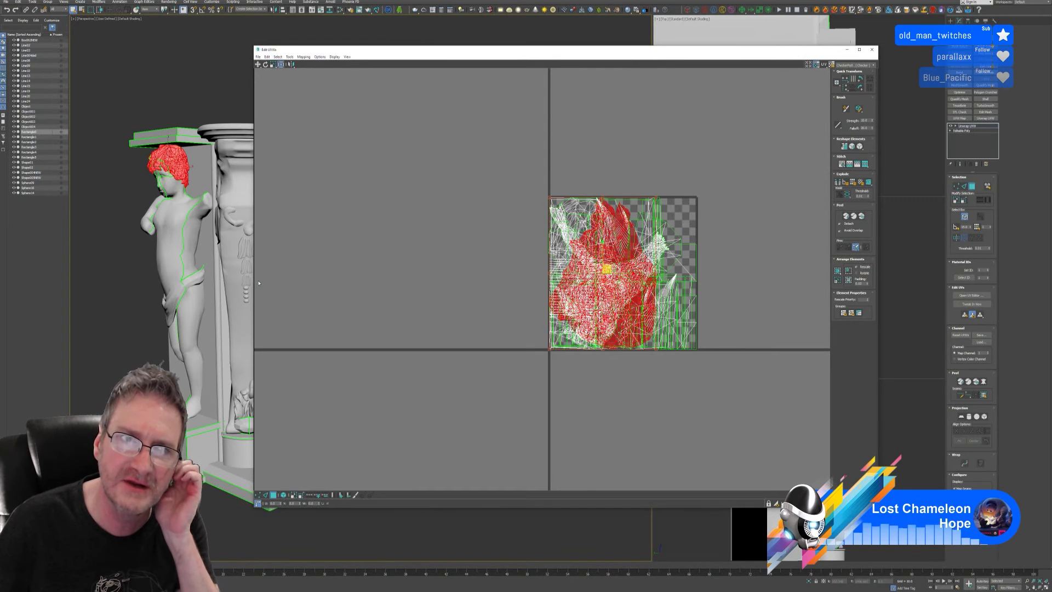
left_click_drag(501, 155, 779, 440)
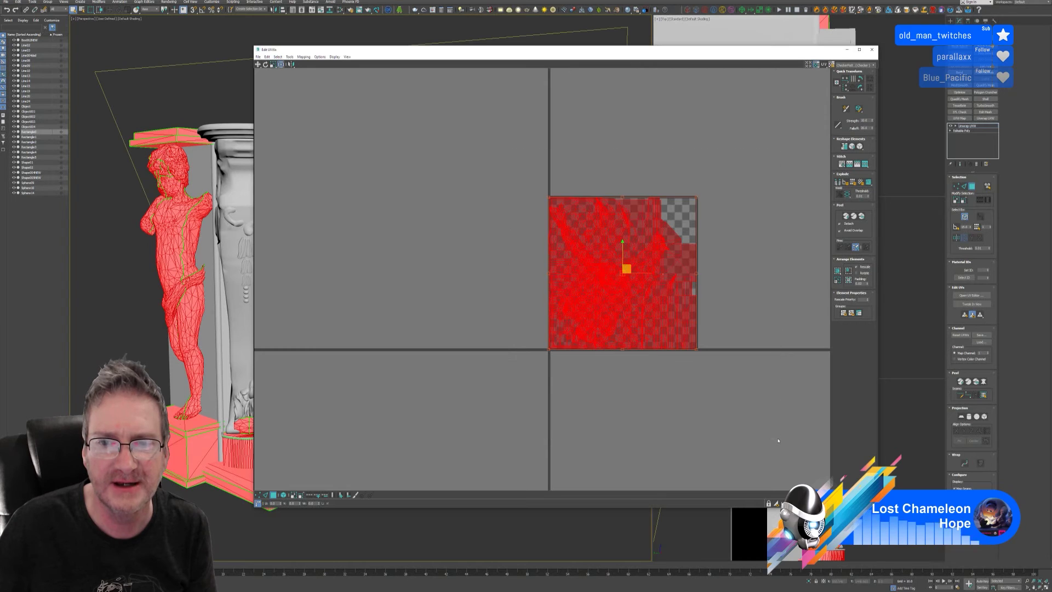
left_click(841, 282)
left_click(517, 251)
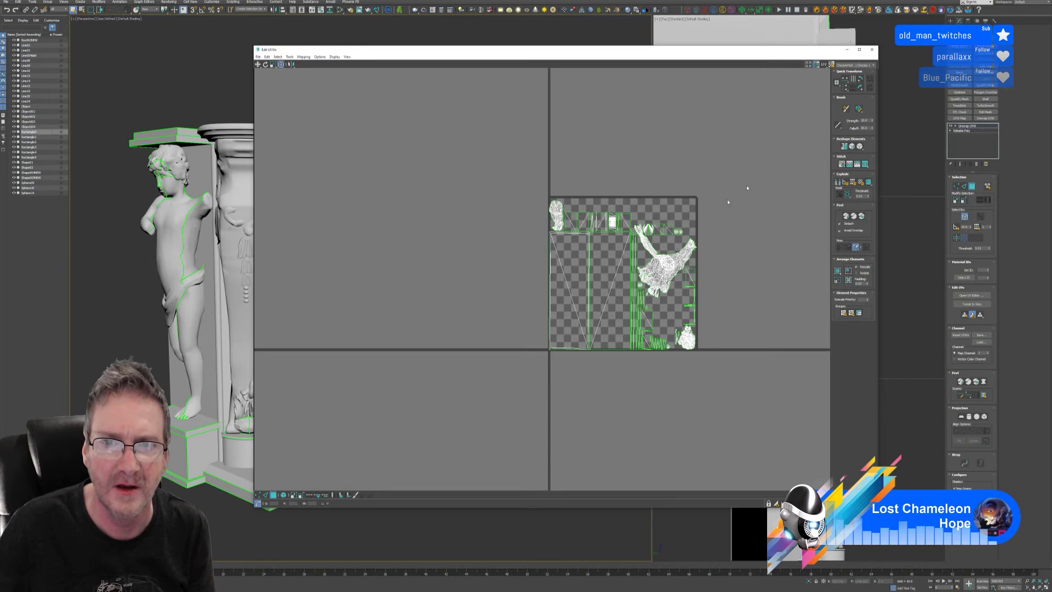
Step: Check which part of the fireplace uses the large rectangular UV island, and close the UV editor
left_click(564, 263)
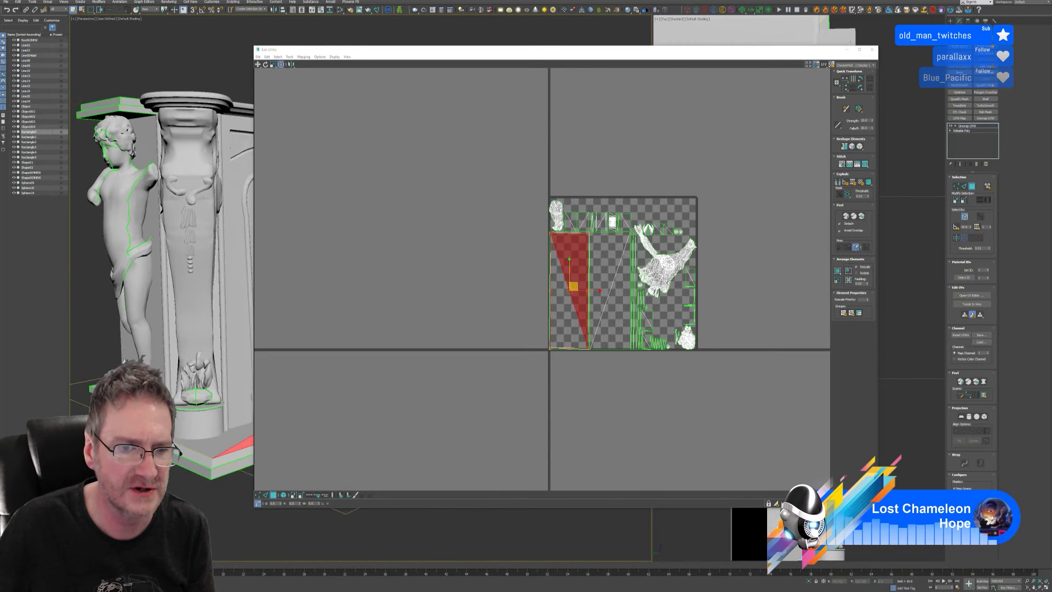
scroll(162, 247, "down", 8)
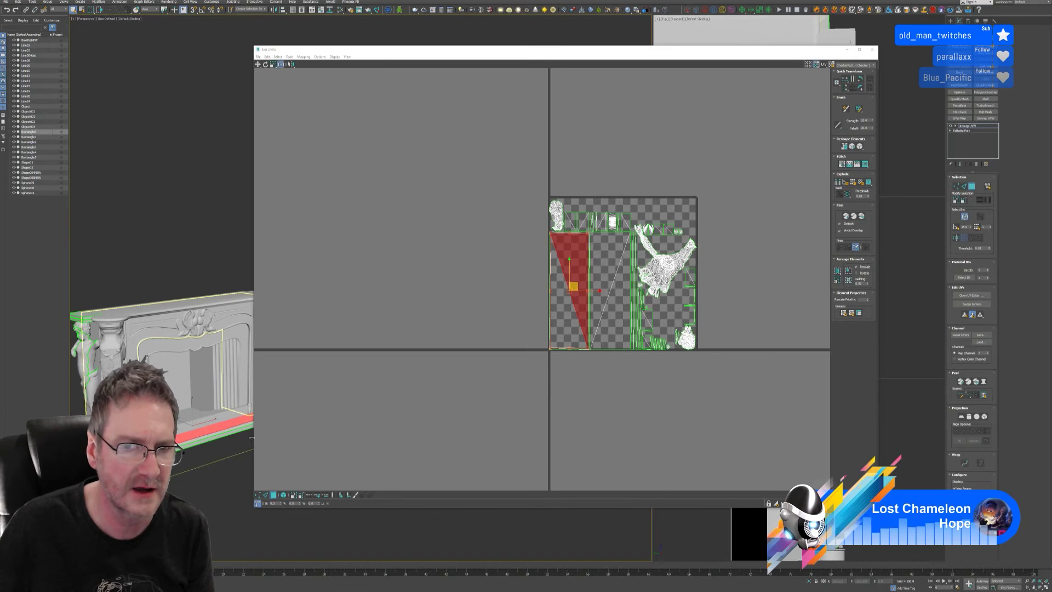
left_click(453, 311)
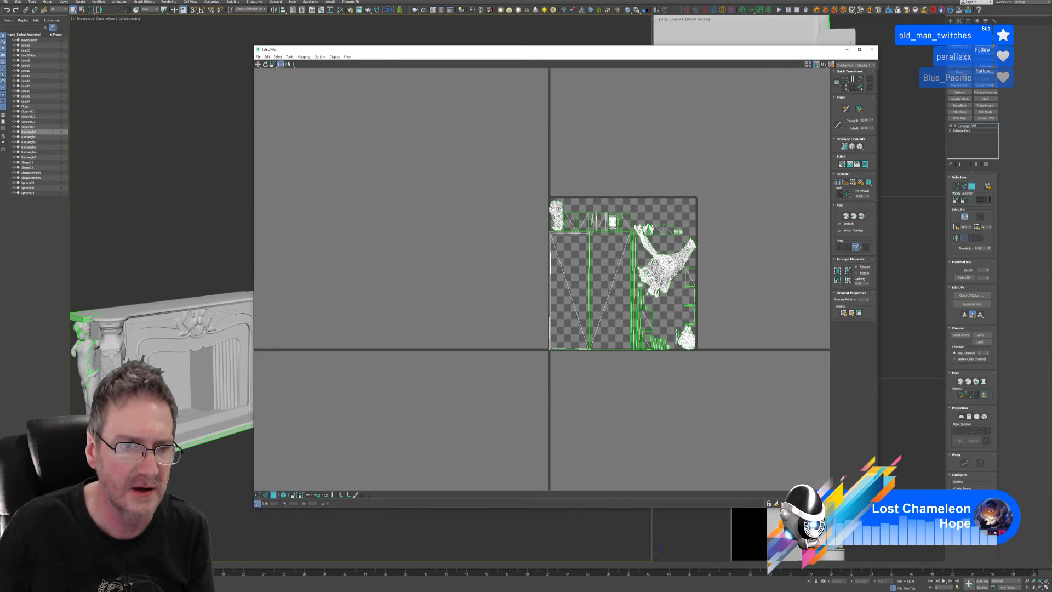
middle_click_drag(192, 351, 203, 354, "alt")
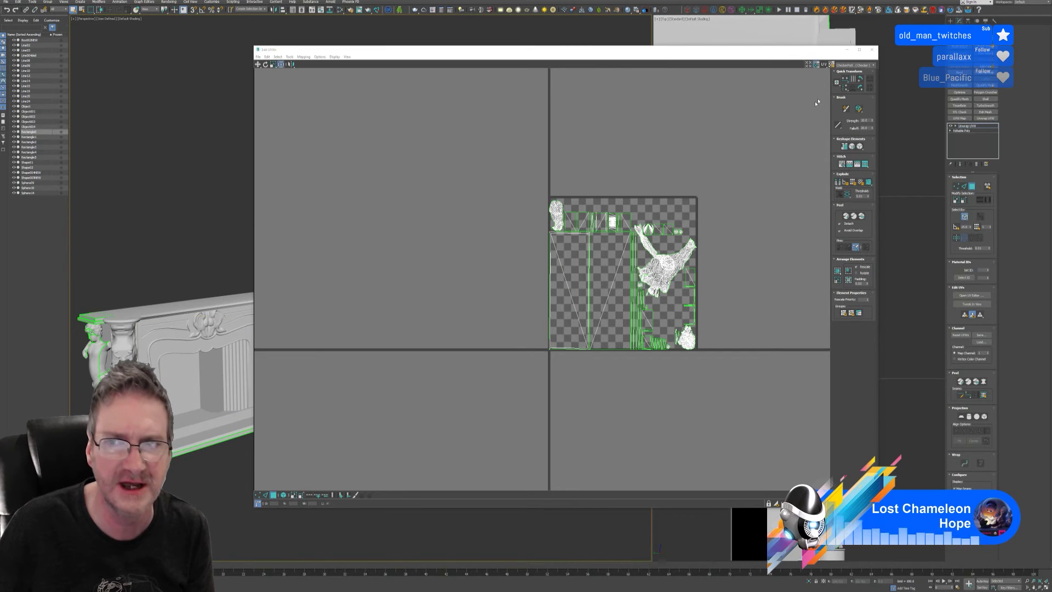
left_click(872, 49)
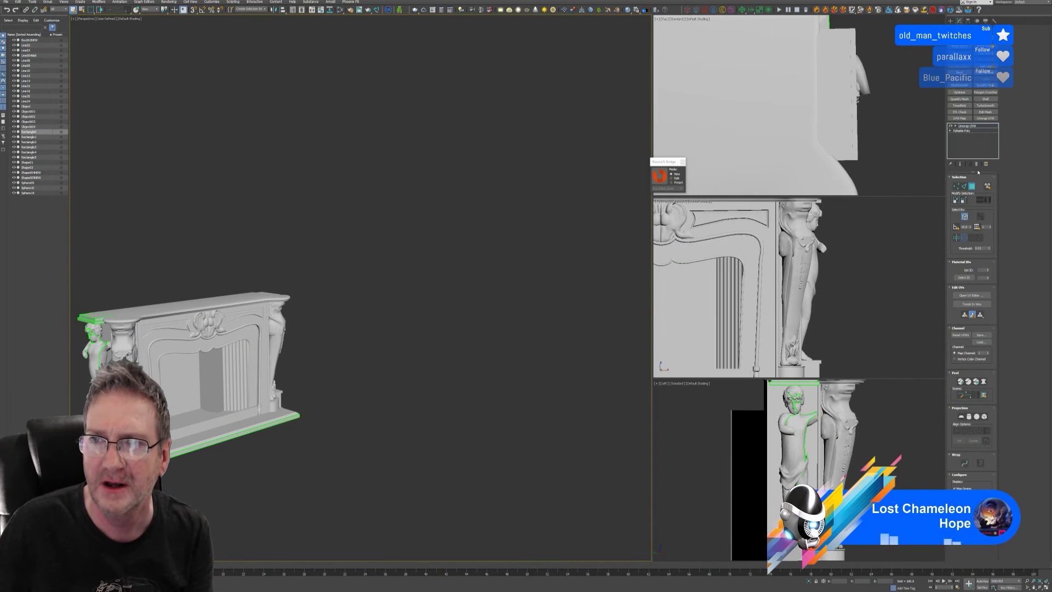
Step: Collapse the modifier stack of the cherub and hearth object into an Editable Poly
middle_click_drag(290, 340, 524, 265)
middle_click_drag(429, 323, 380, 336)
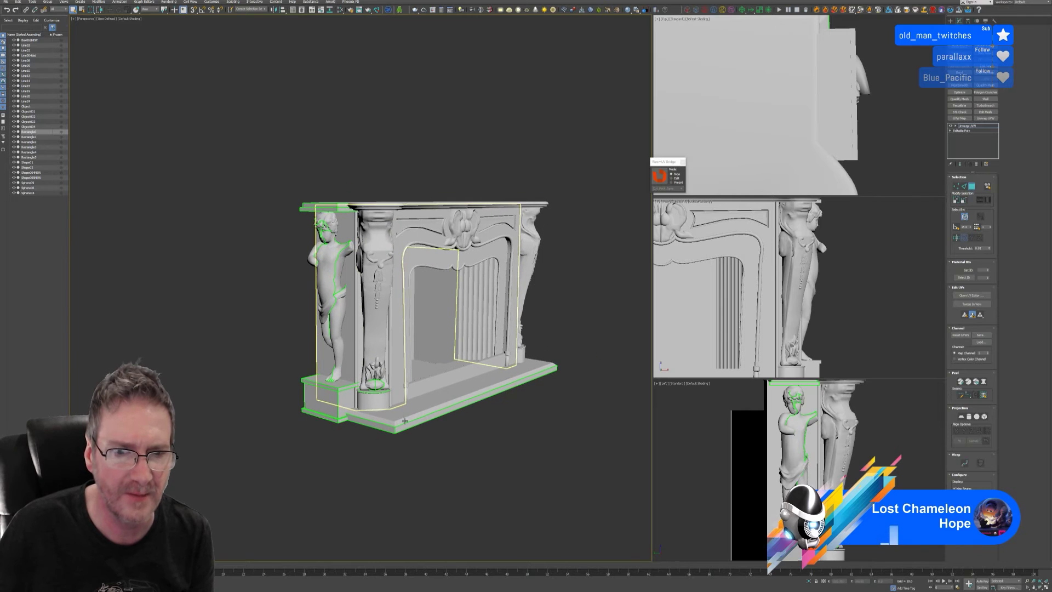
right_click(969, 127)
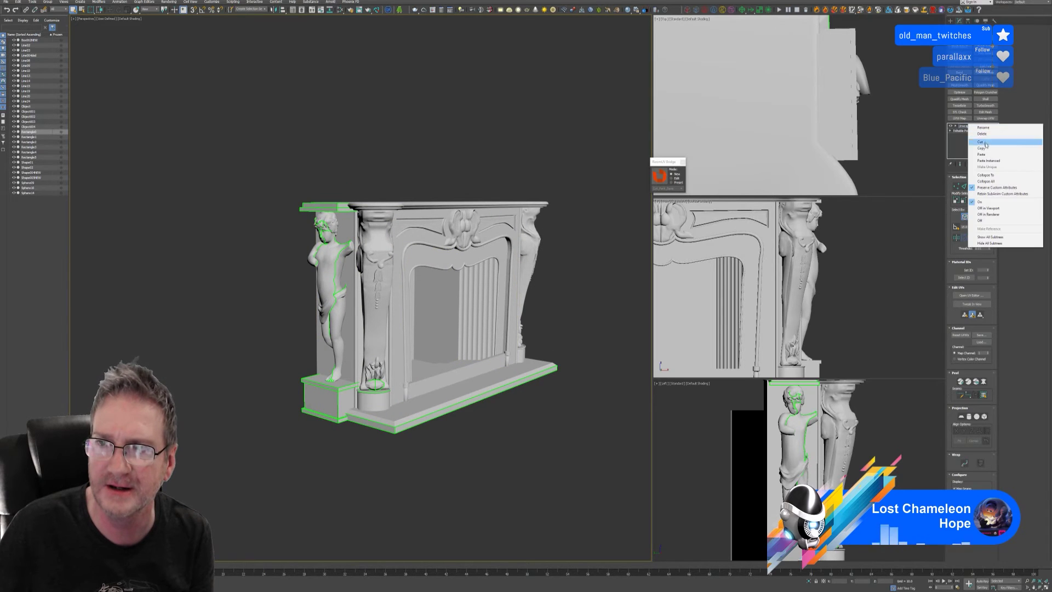
left_click(982, 181)
left_click(552, 311)
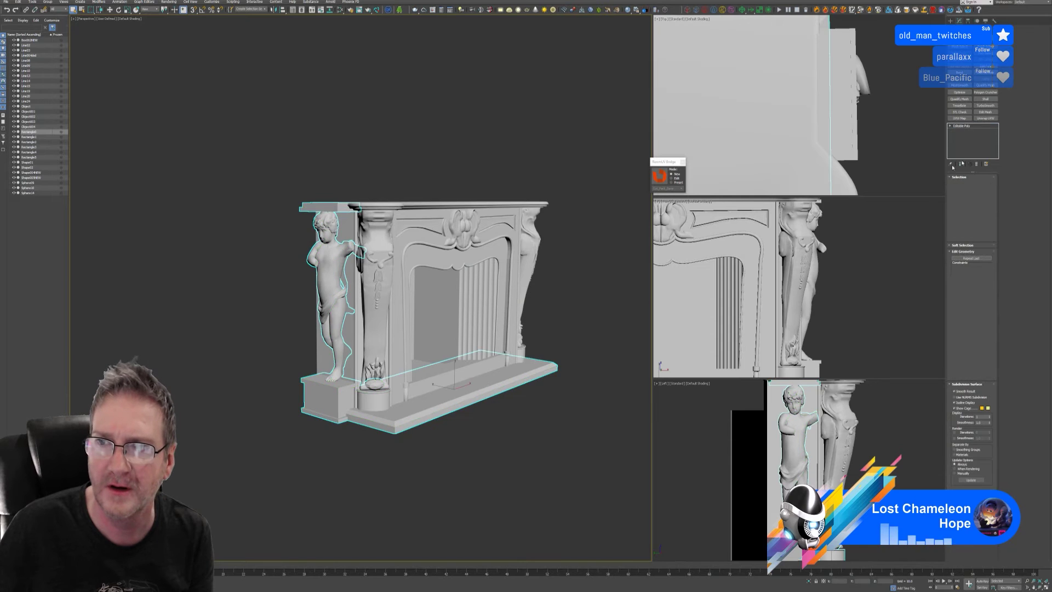
Step: Select all elements of the hearth slab, including those at its back, and detach them as a separate object
left_click(980, 183)
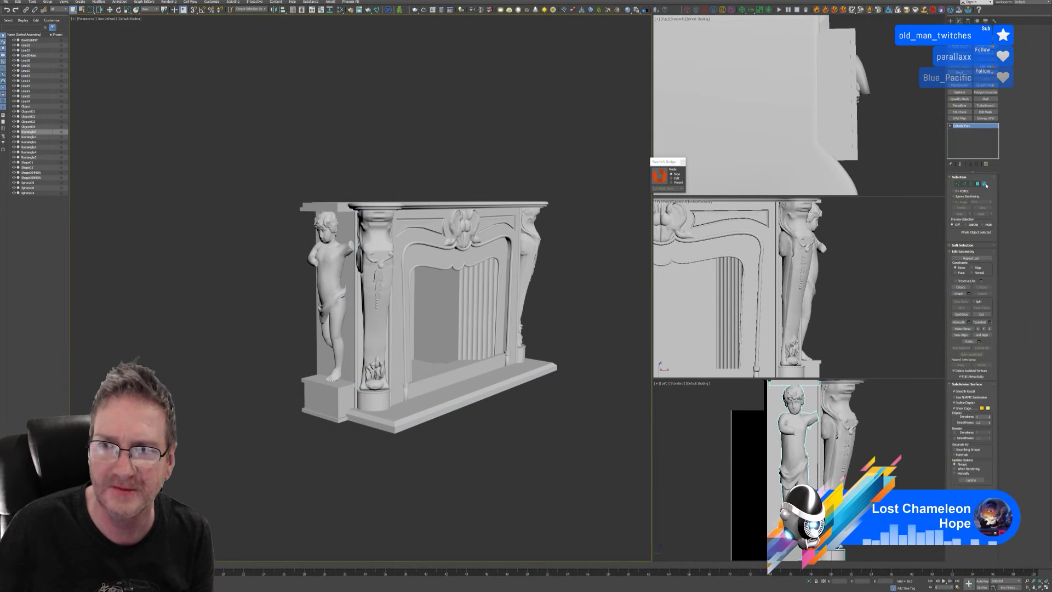
left_click(391, 427)
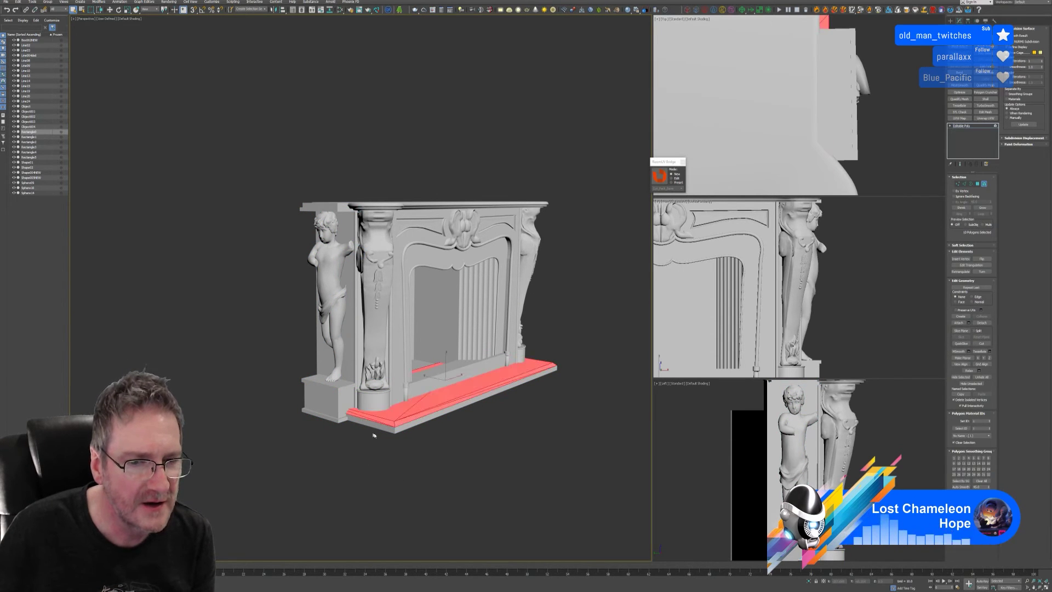
left_click(407, 425, "ctrl")
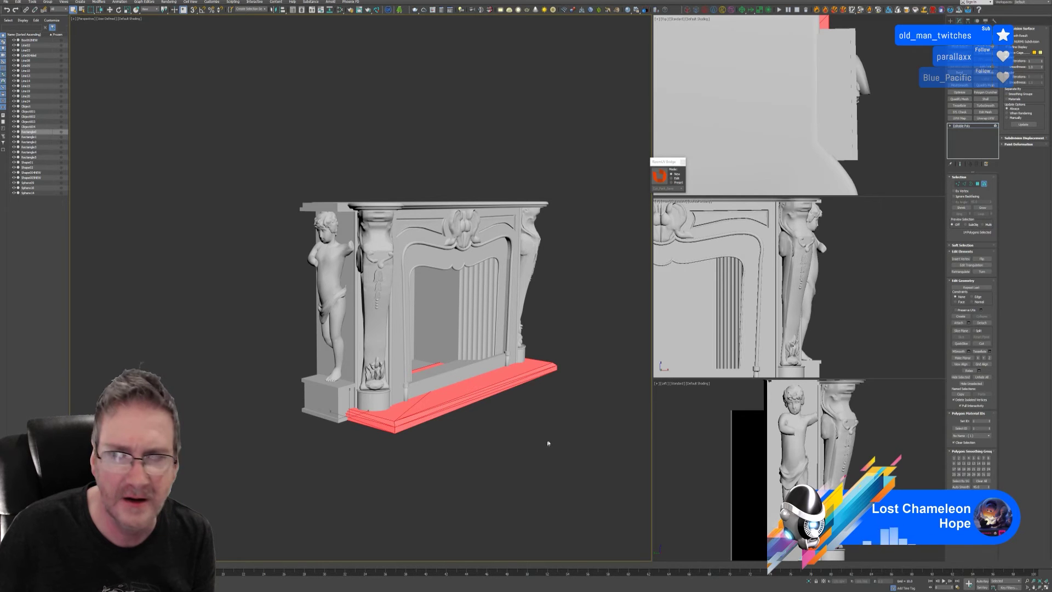
middle_click_drag(549, 440, 482, 429, "alt")
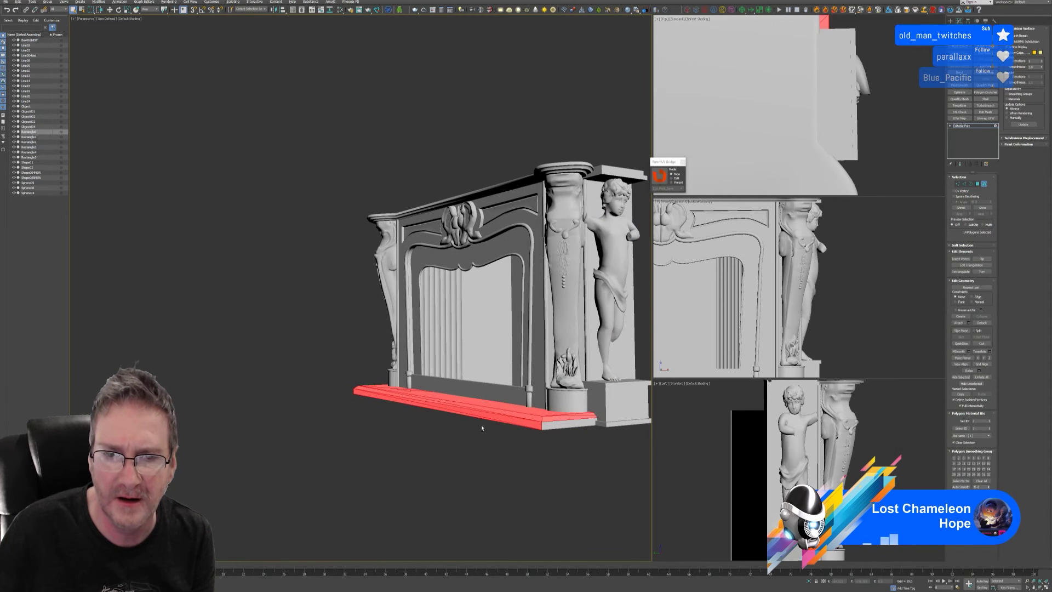
left_click(547, 425, "ctrl")
middle_click_drag(548, 470, 504, 427, "alt")
left_click(485, 281, "ctrl")
middle_click_drag(486, 281, 530, 361, "alt")
left_click(330, 403, "ctrl")
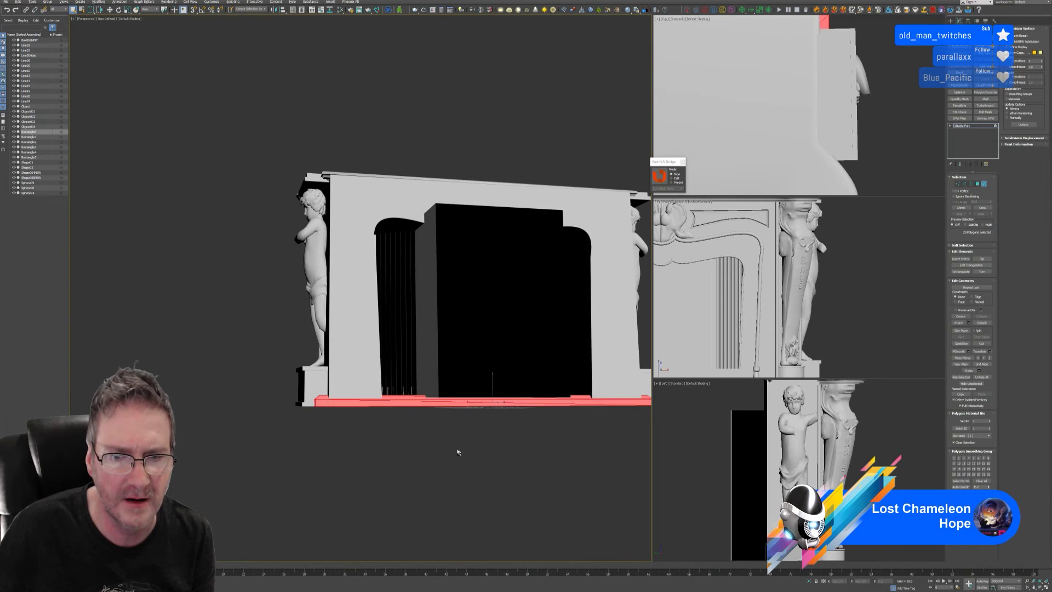
middle_click_drag(458, 453, 572, 457, "alt")
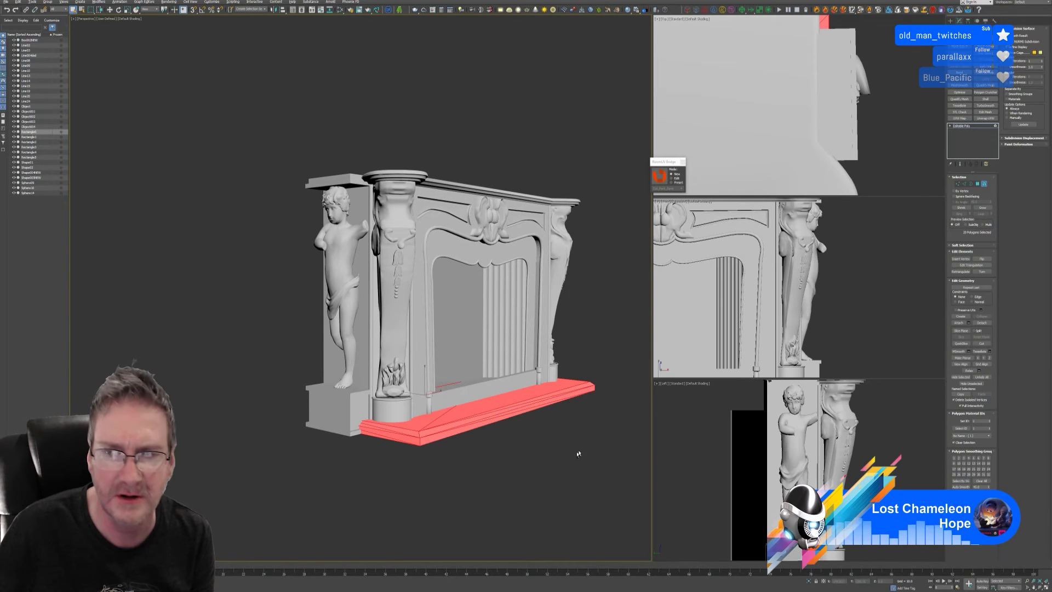
left_click(982, 322)
left_click(546, 297)
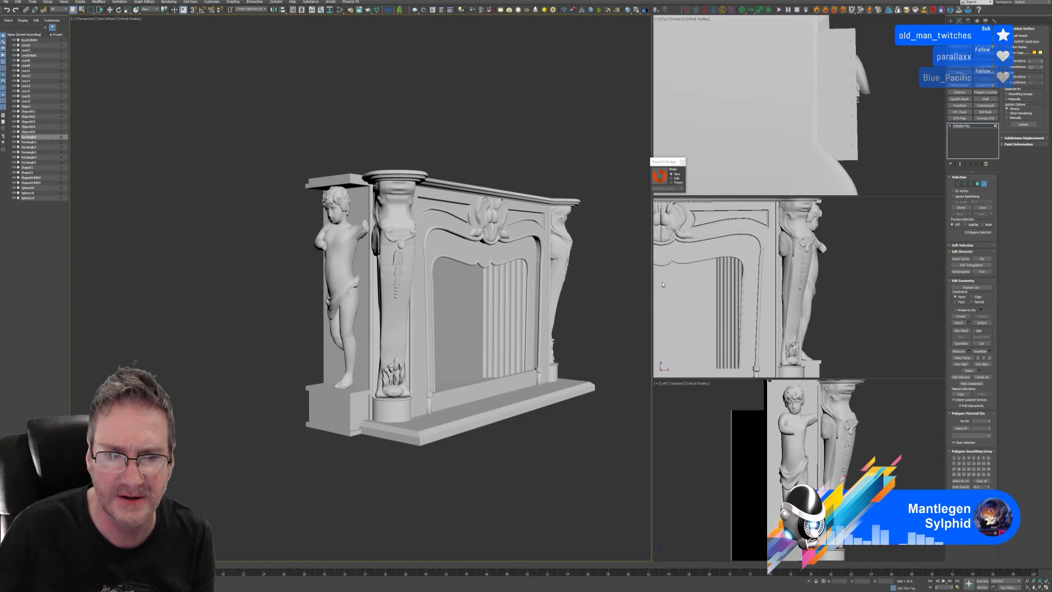
left_click(984, 185)
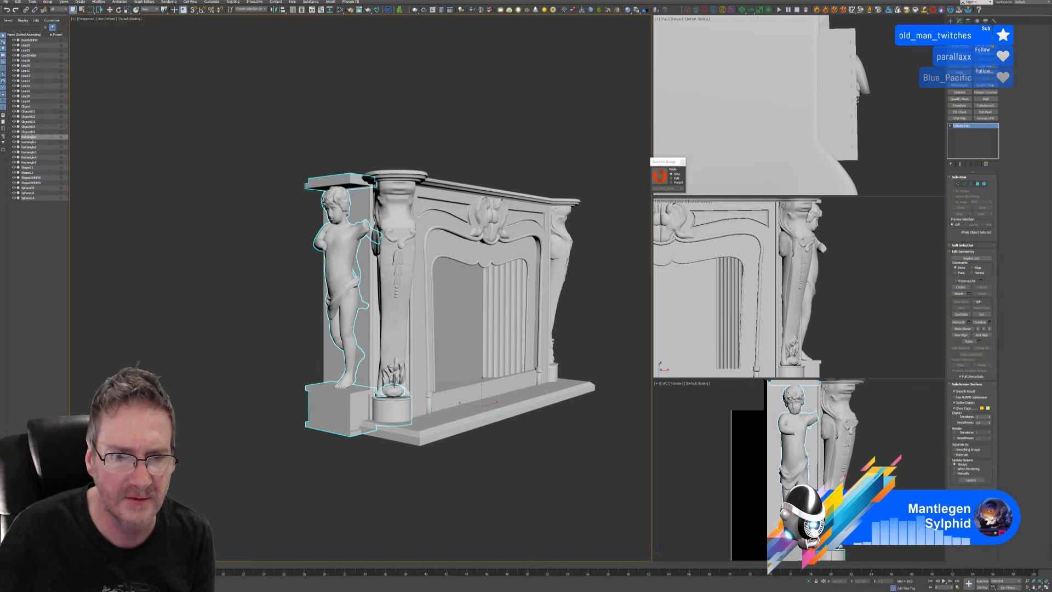
Step: Detach the cylindrical pedestal and the faceted boss at the column's foot as a separate object
scroll(393, 404, "up", 4)
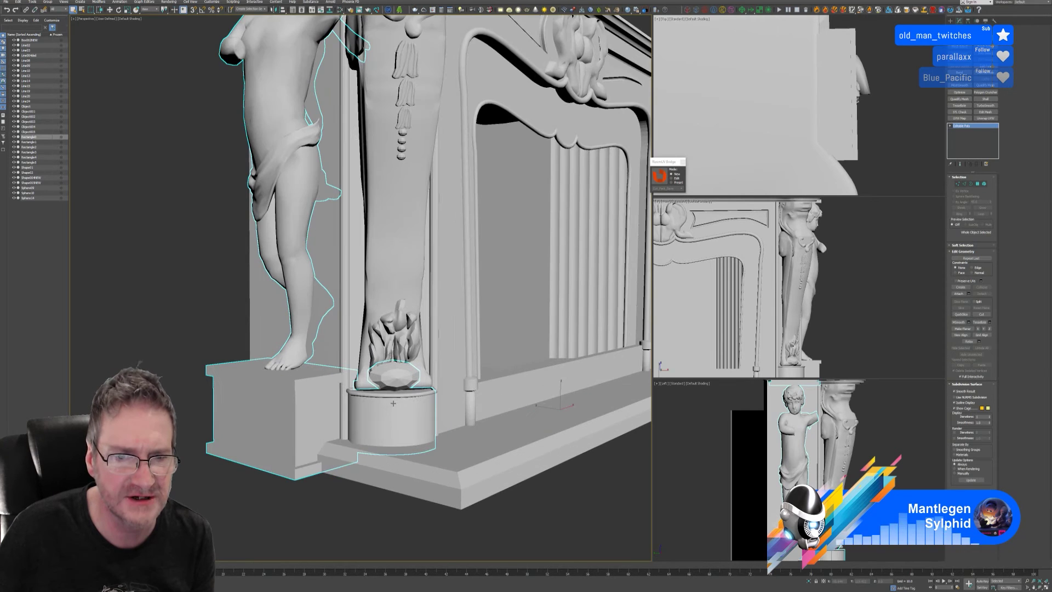
left_click(984, 184)
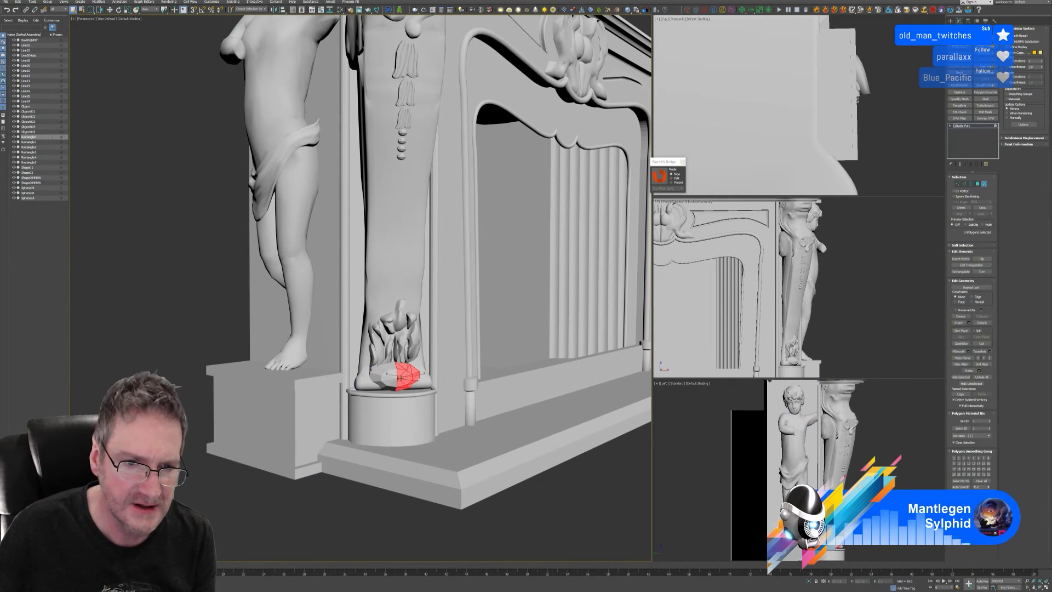
left_click(394, 380, "ctrl")
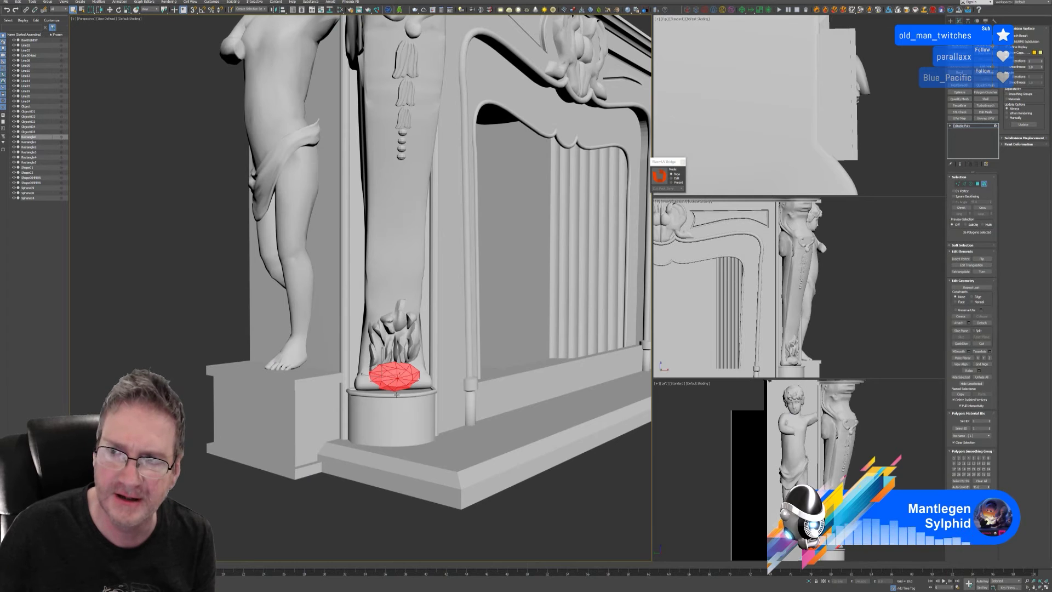
left_click(400, 395, "ctrl")
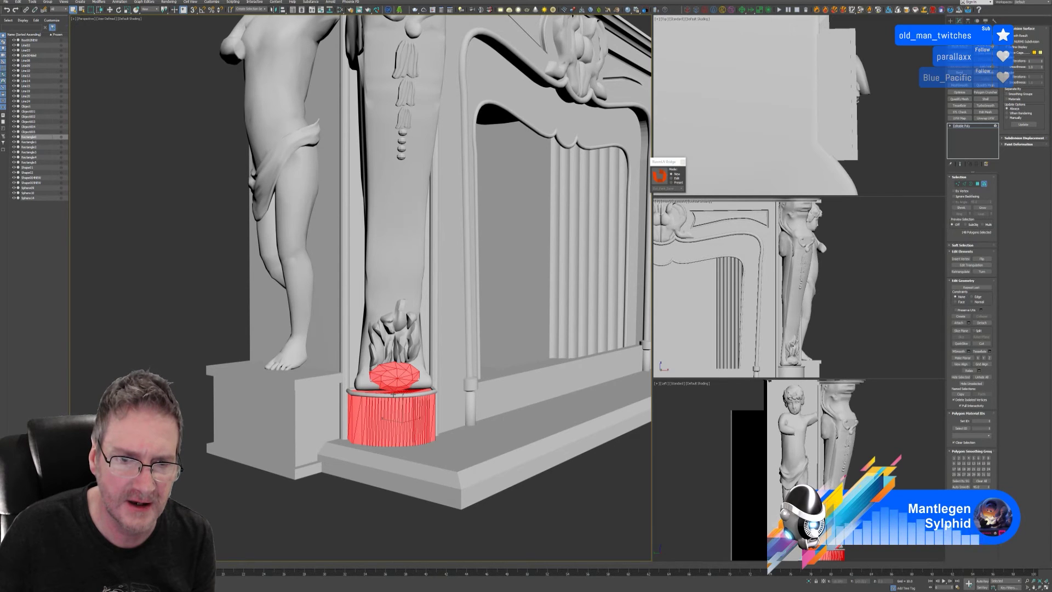
left_click(981, 323)
left_click(544, 300)
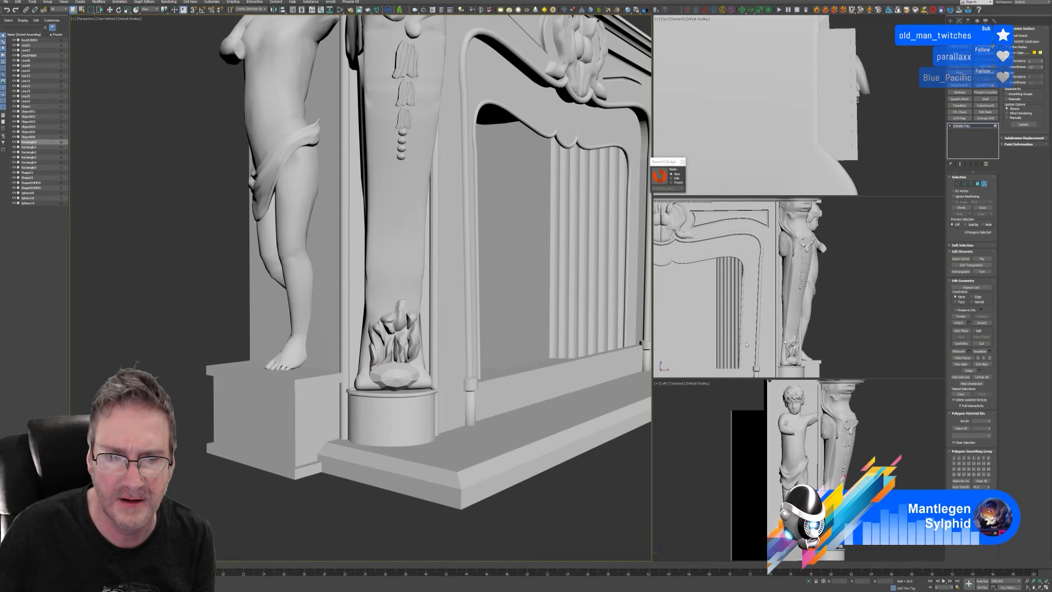
left_click(985, 185)
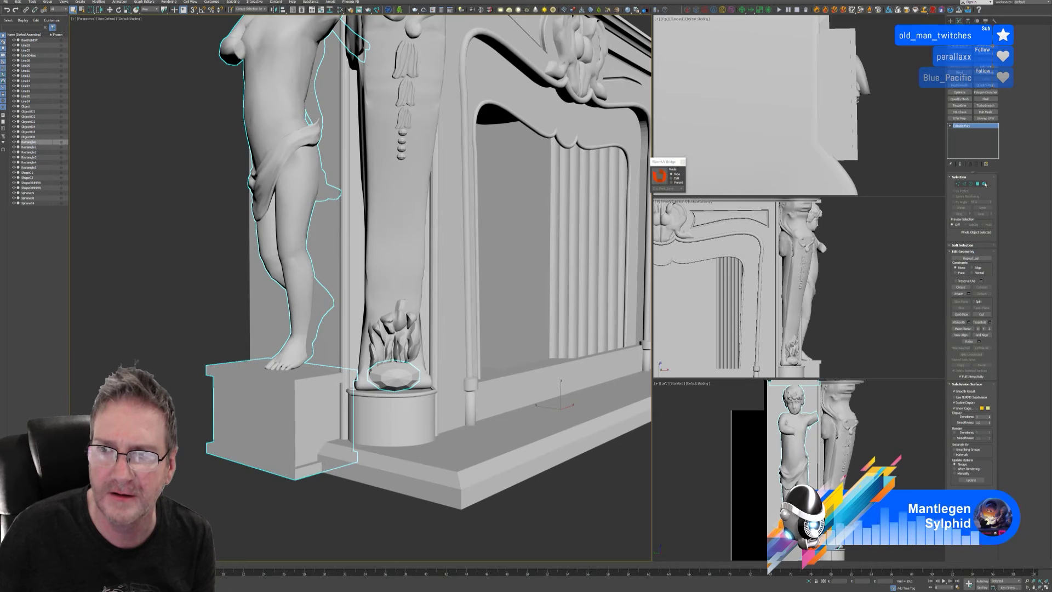
Step: Detach the leftover polygons around the faceted boss at the column's foot as a separate object, leaving the cherub's plinth out of the selection
left_click(396, 375)
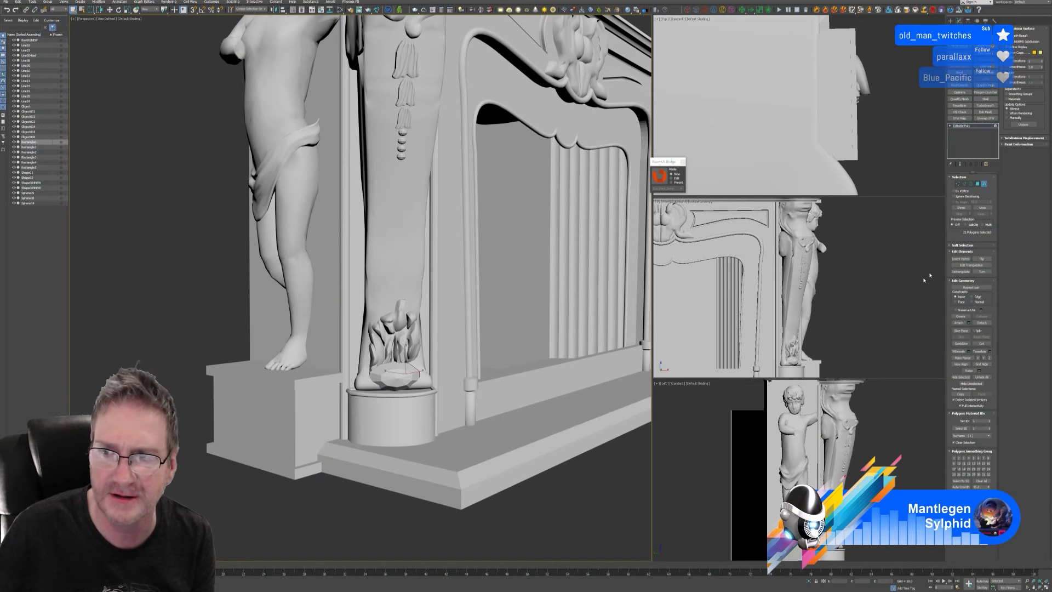
key("4")
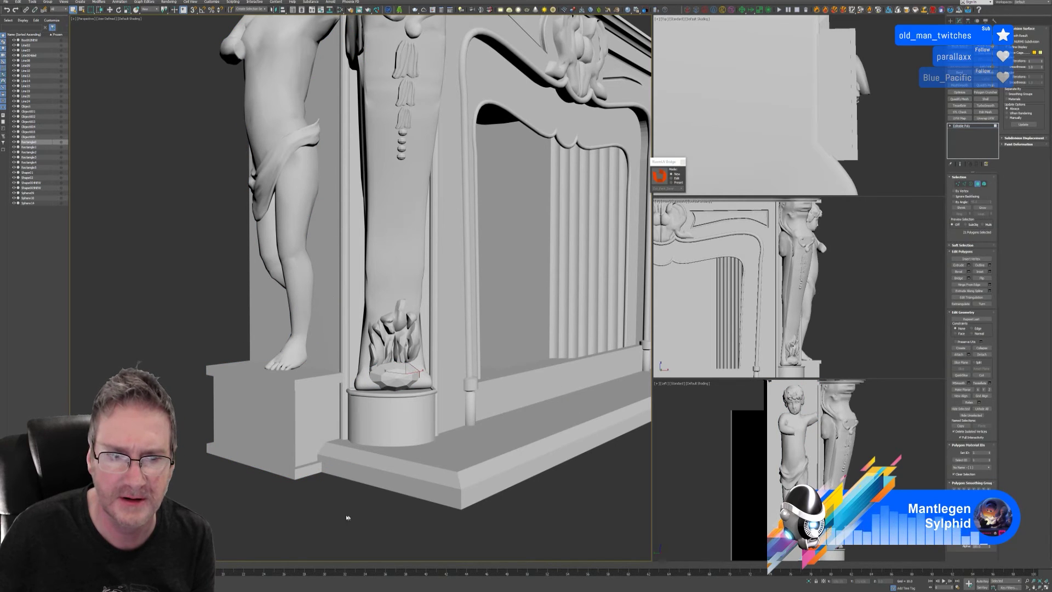
key("ctrl+i")
left_click(462, 419)
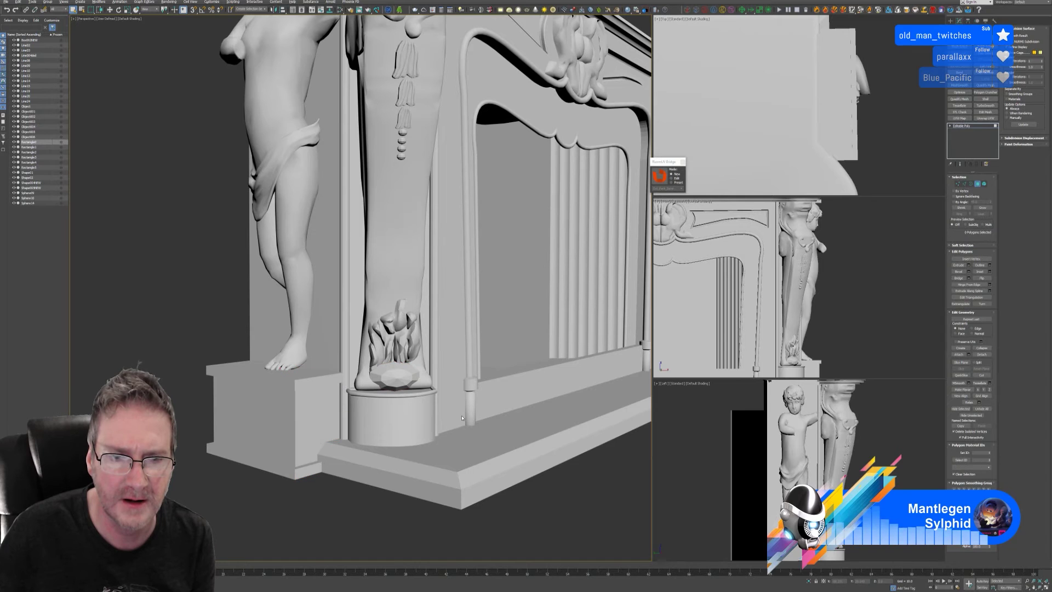
left_click_drag(348, 427, 406, 448)
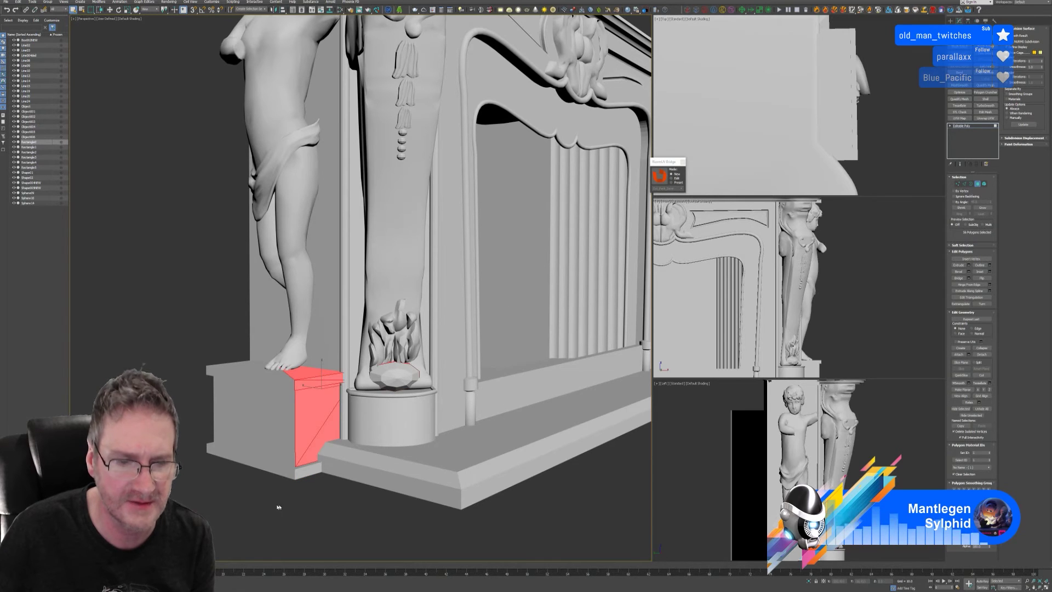
left_click_drag(260, 441, 317, 371, "alt")
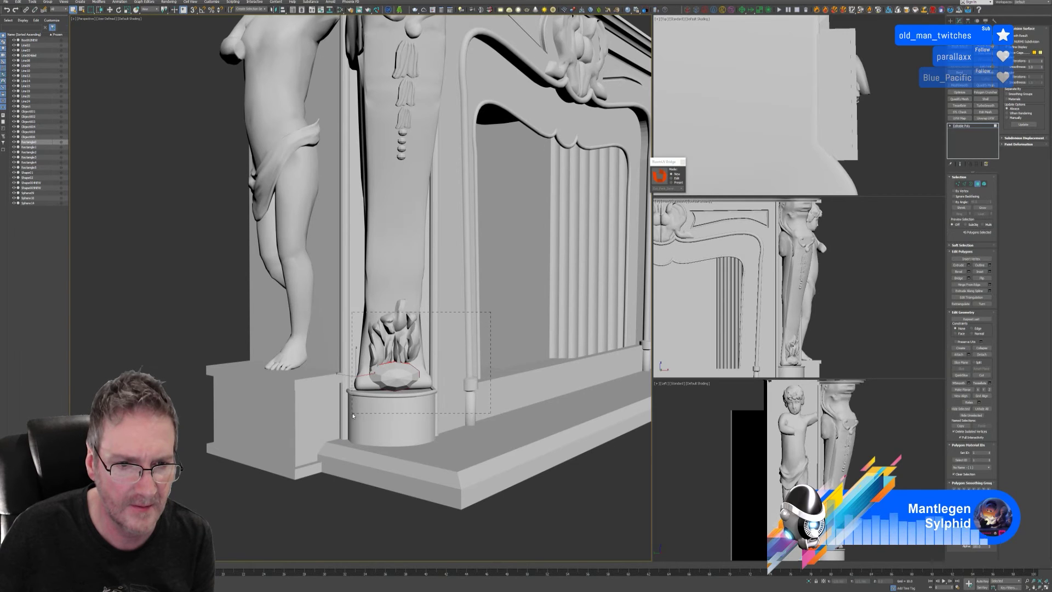
left_click_drag(353, 416, 360, 414, "alt")
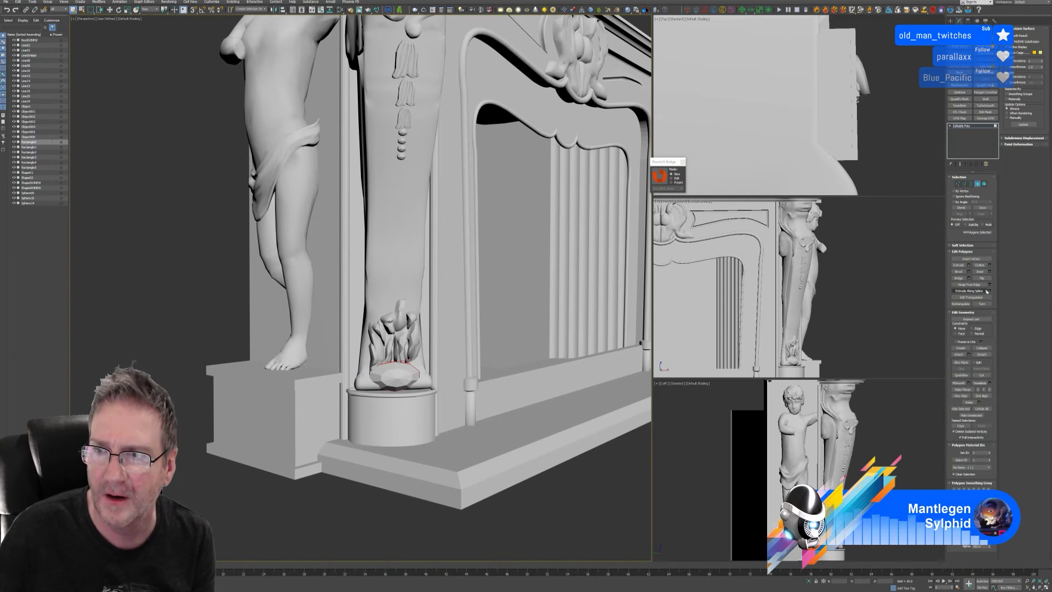
left_click(982, 355)
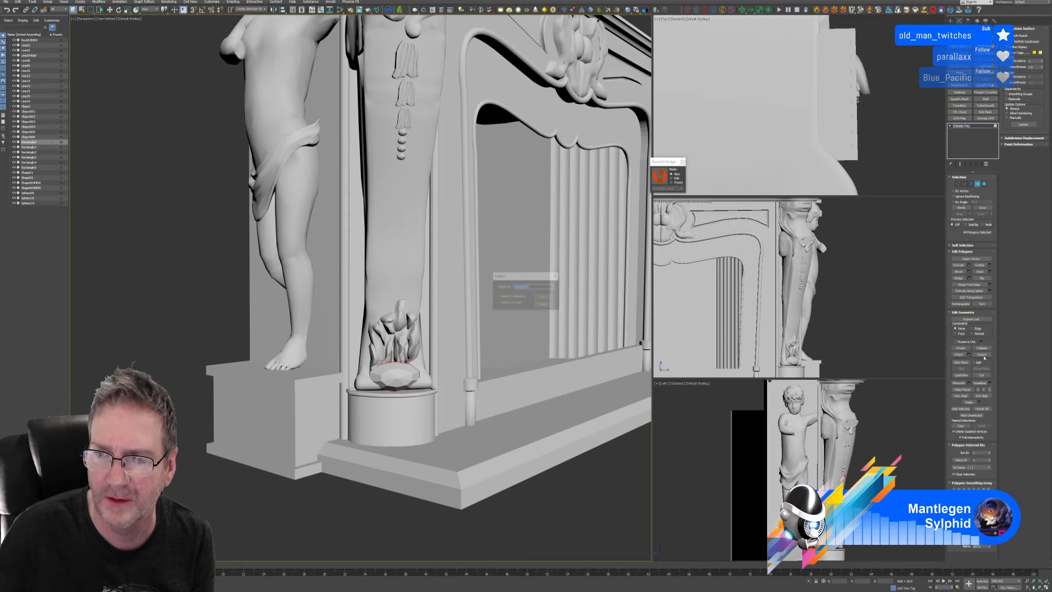
left_click(546, 299)
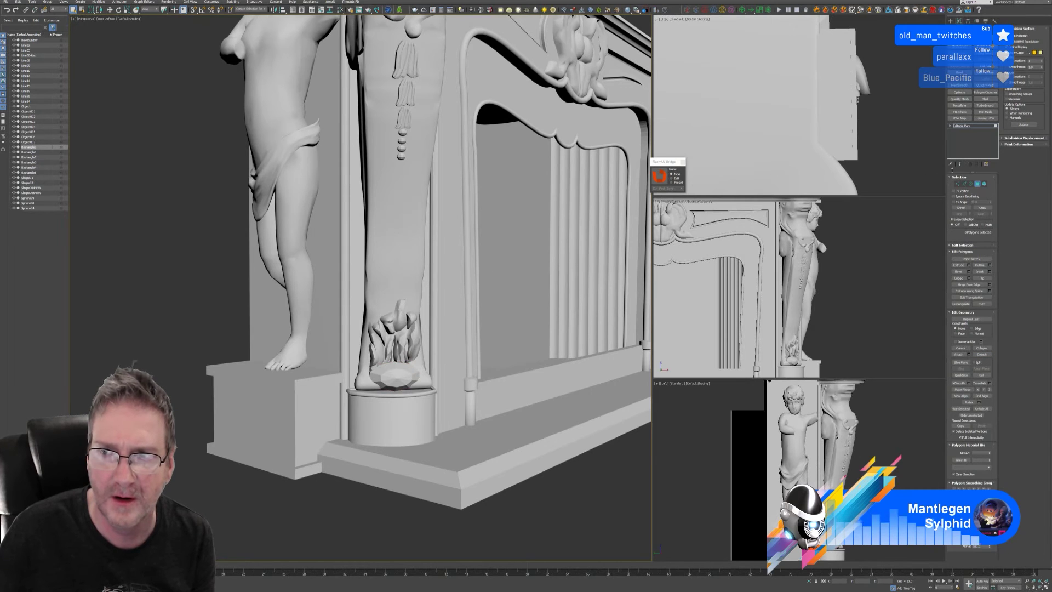
left_click(978, 183)
Step: Center the pivot of the remaining cherub and plinth object on its geometry
scroll(307, 282, "down", 5)
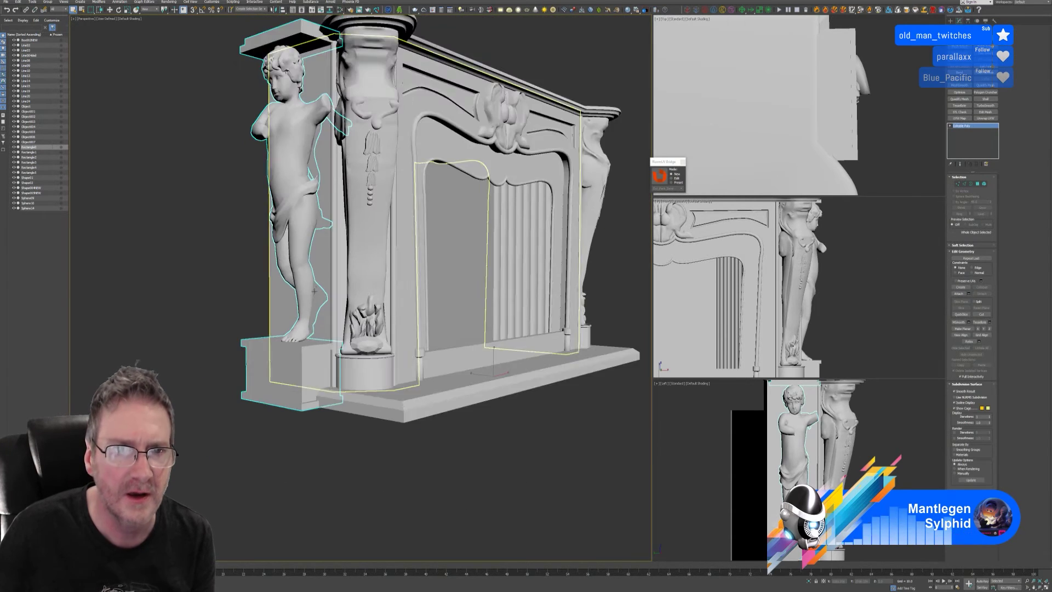
mouse_move(378, 425)
middle_mouse_down("alt")
mouse_move(420, 426)
mouse_move(383, 427)
mouse_move(394, 436)
middle_mouse_up("alt")
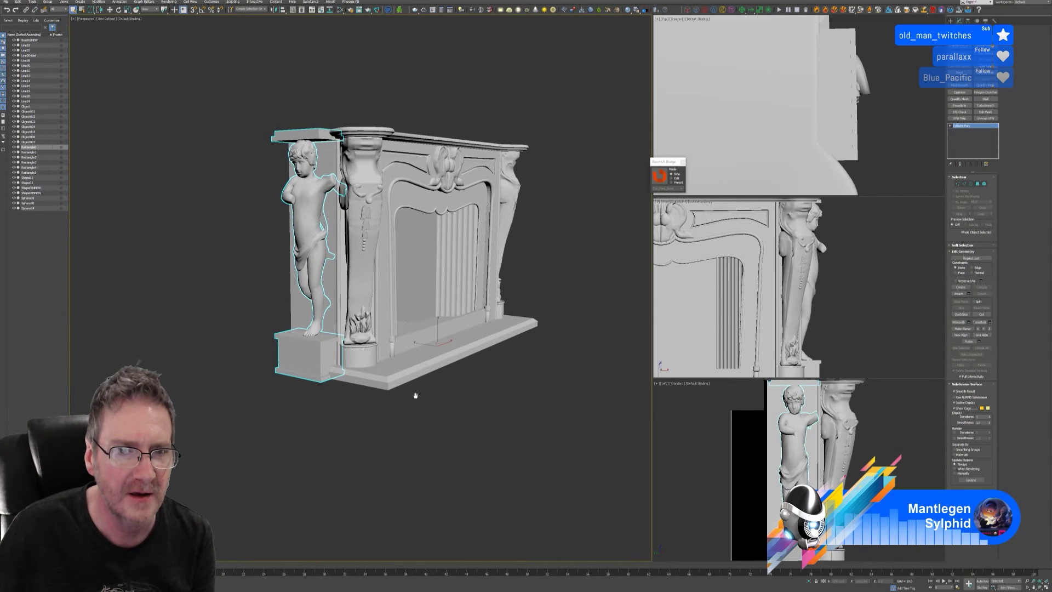
left_click(969, 21)
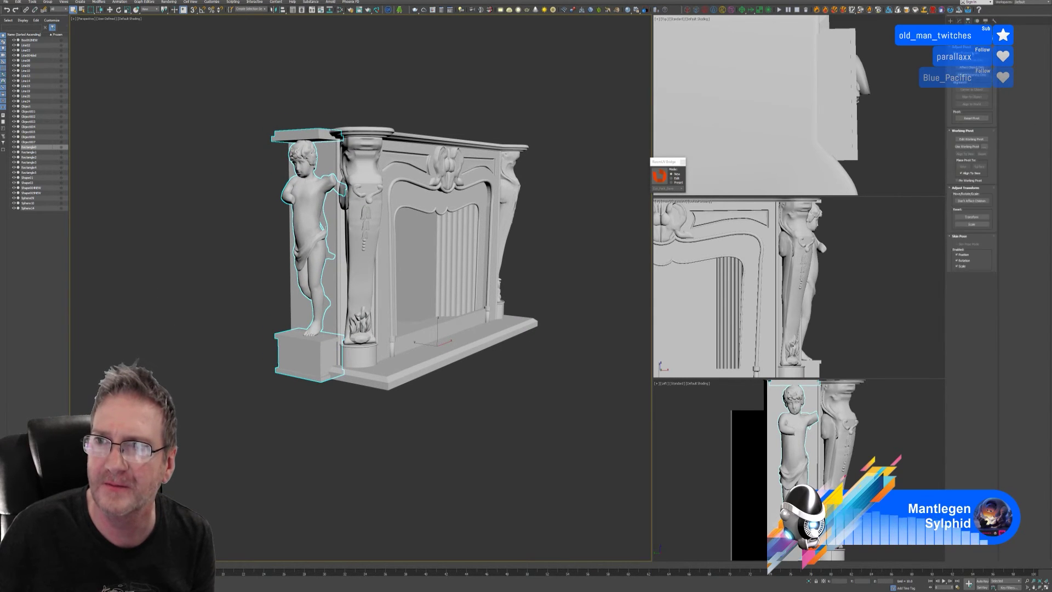
left_click(972, 89)
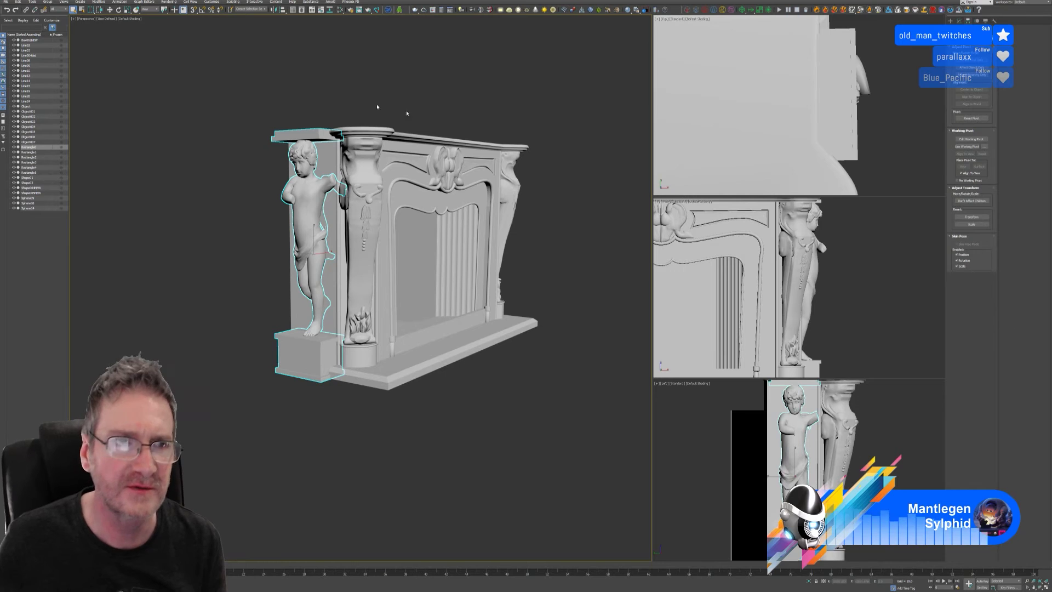
Step: Move the cherub and plinth object away from the fireplace to check its separation, and undo the move
key("w")
middle_click_drag(306, 273, 325, 283)
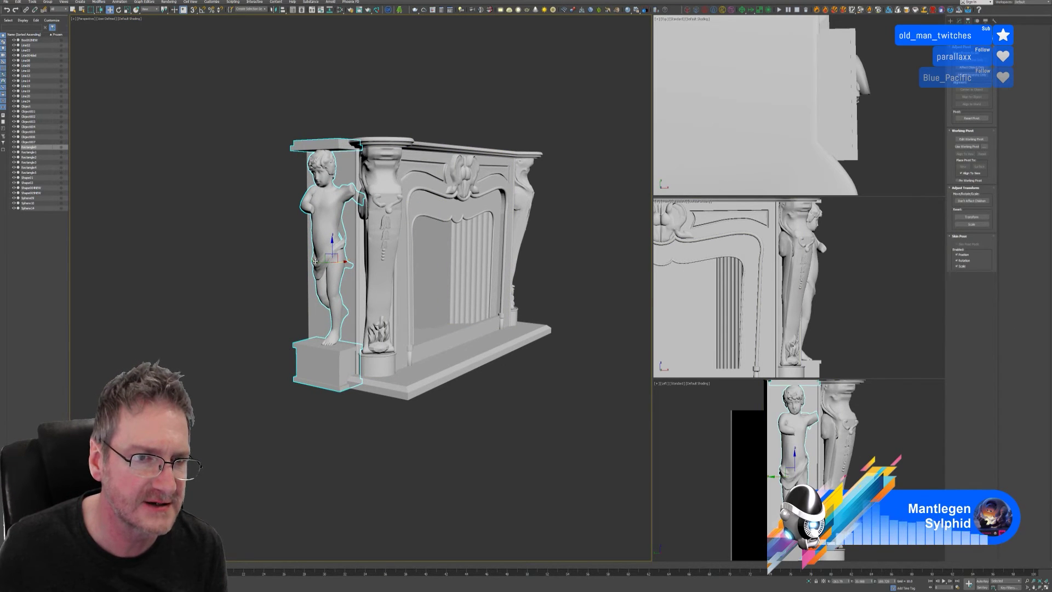
left_click_drag(317, 263, 137, 264)
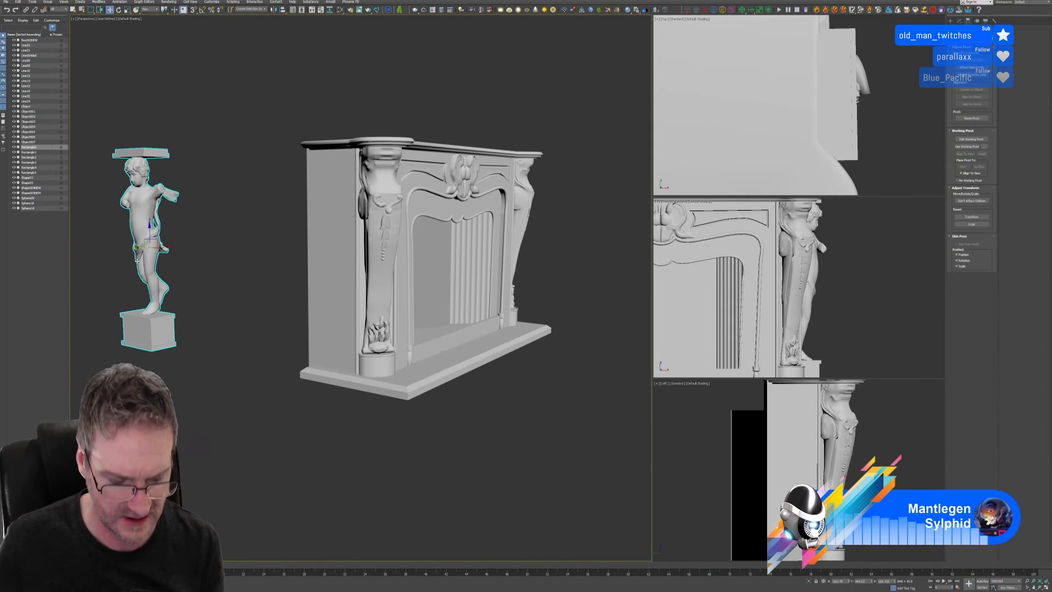
key("ctrl+z")
key("ctrl+z")
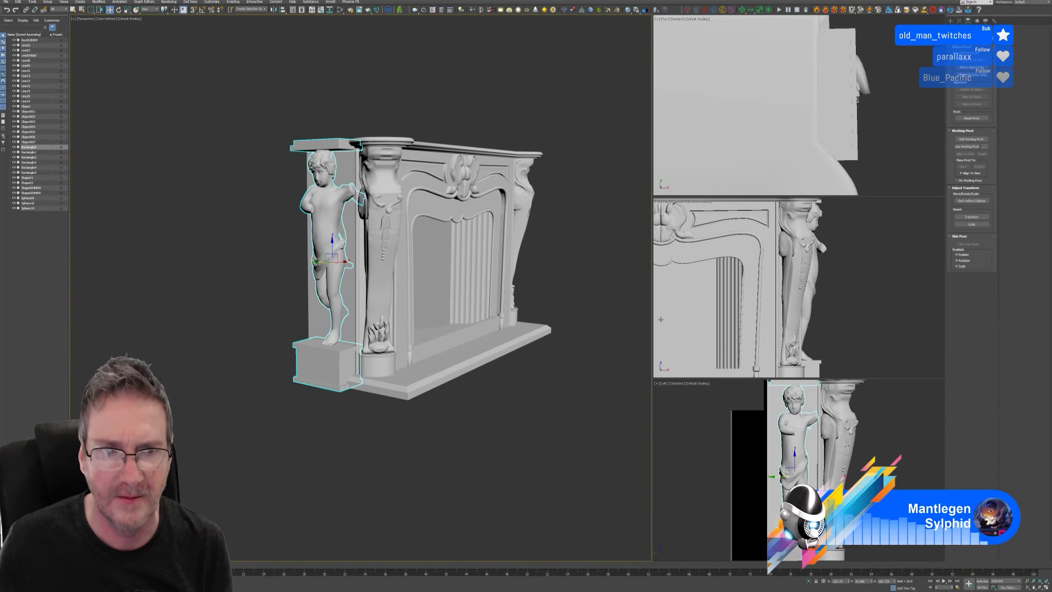
Step: Add an Unwrap UVW modifier to the left cherub side piece and open its UV editor
mouse_move(571, 307)
middle_mouse_down("alt")
mouse_move(592, 315)
mouse_move(571, 316)
middle_mouse_up("alt")
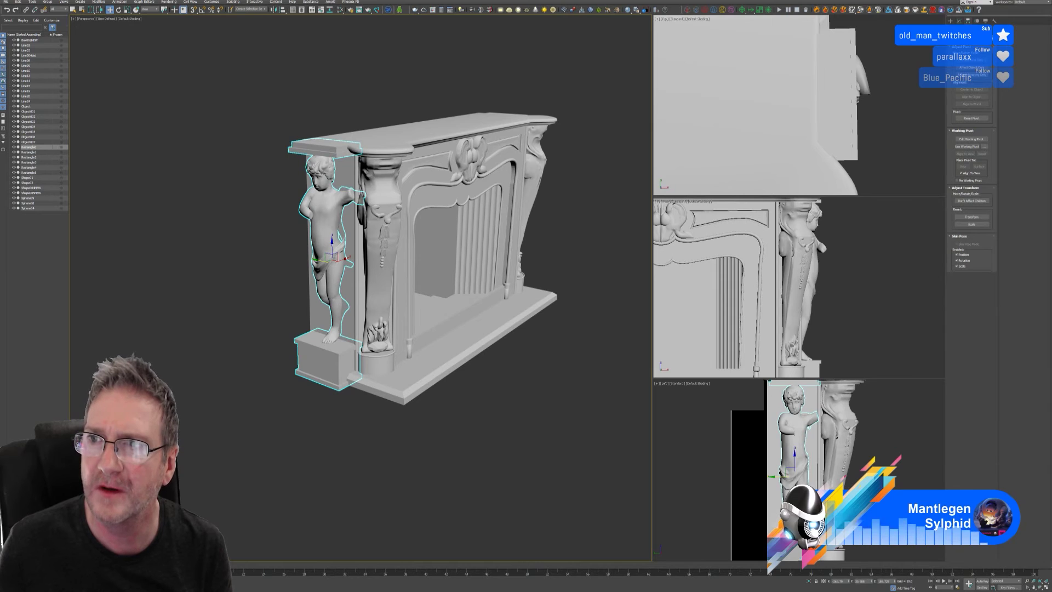
left_click(959, 21)
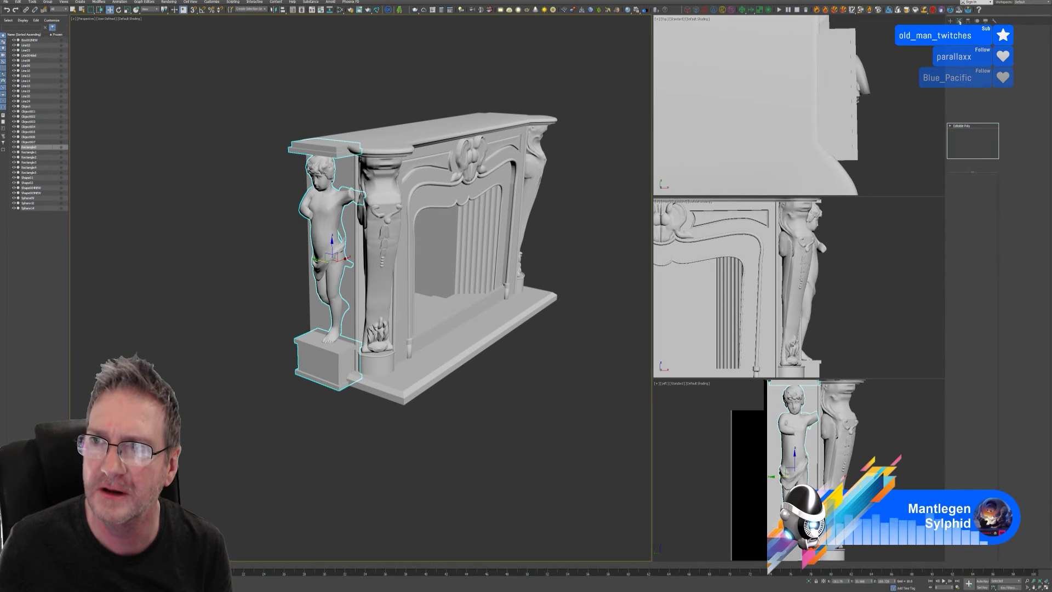
left_click(985, 118)
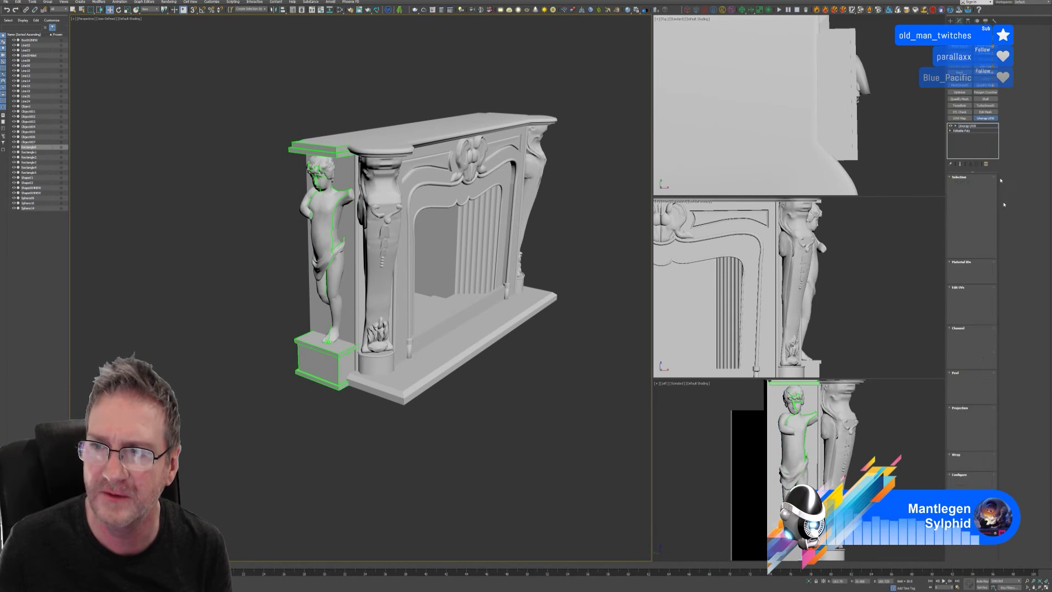
left_click(972, 296)
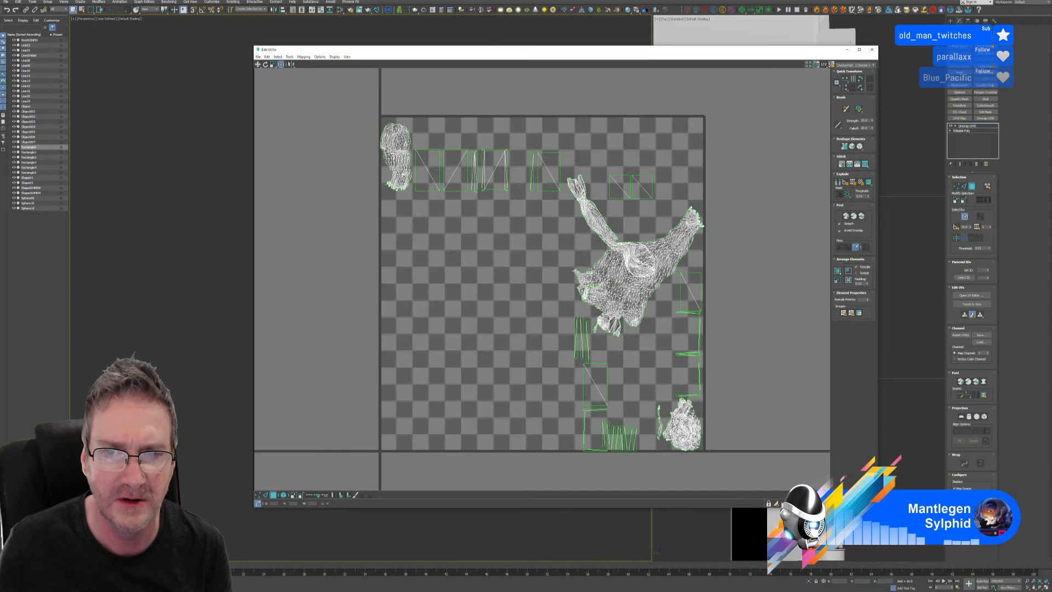
Step: Select all UV shells of the cherub side piece, pack them together, and close the UV editor
left_click_drag(411, 138, 723, 455)
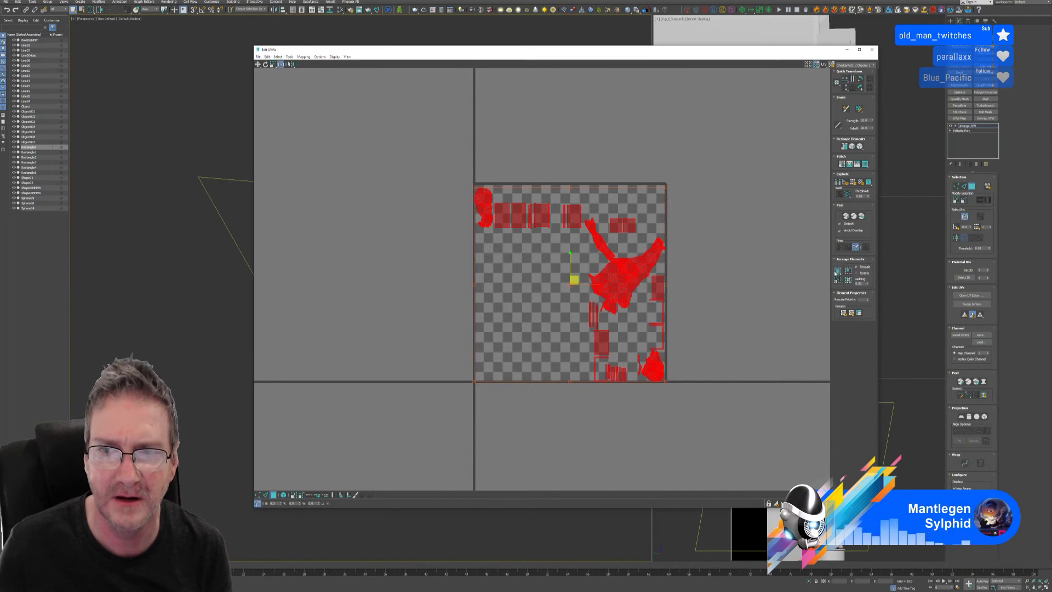
left_click(837, 272)
left_click(787, 195)
left_click(872, 50)
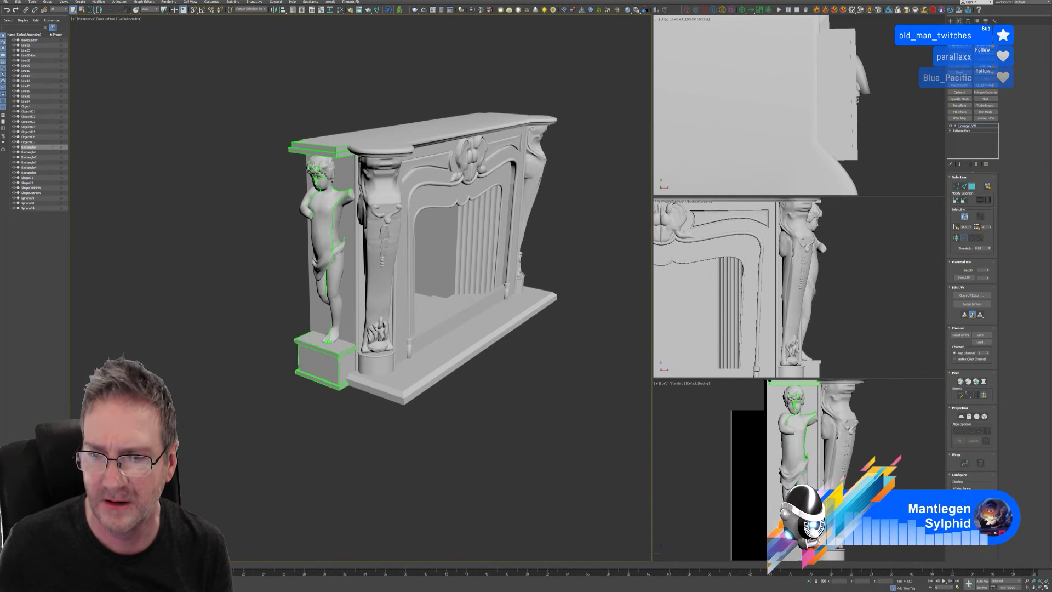
left_click(954, 488)
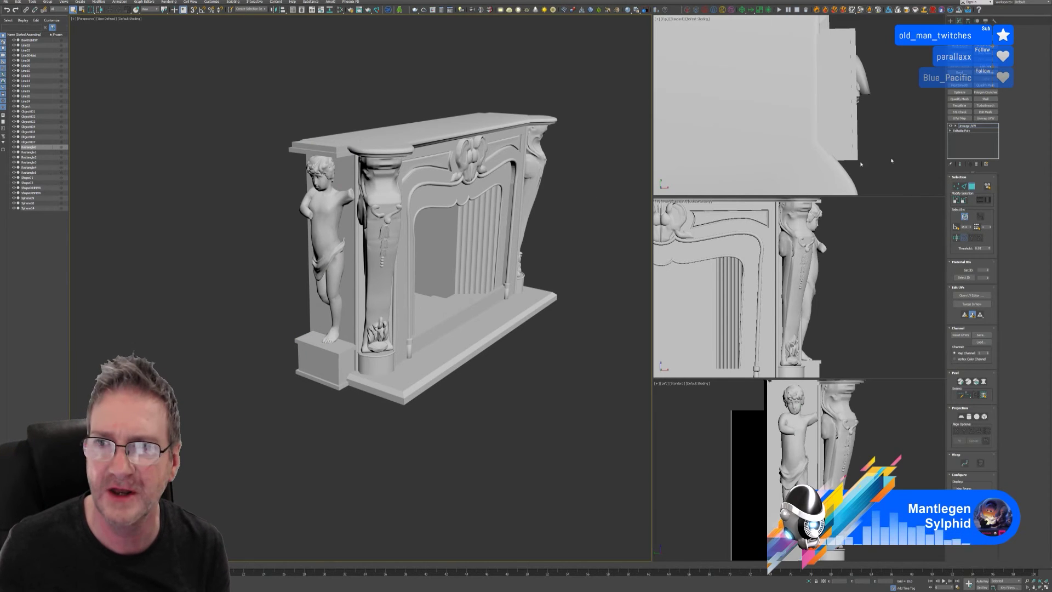
left_click(972, 187)
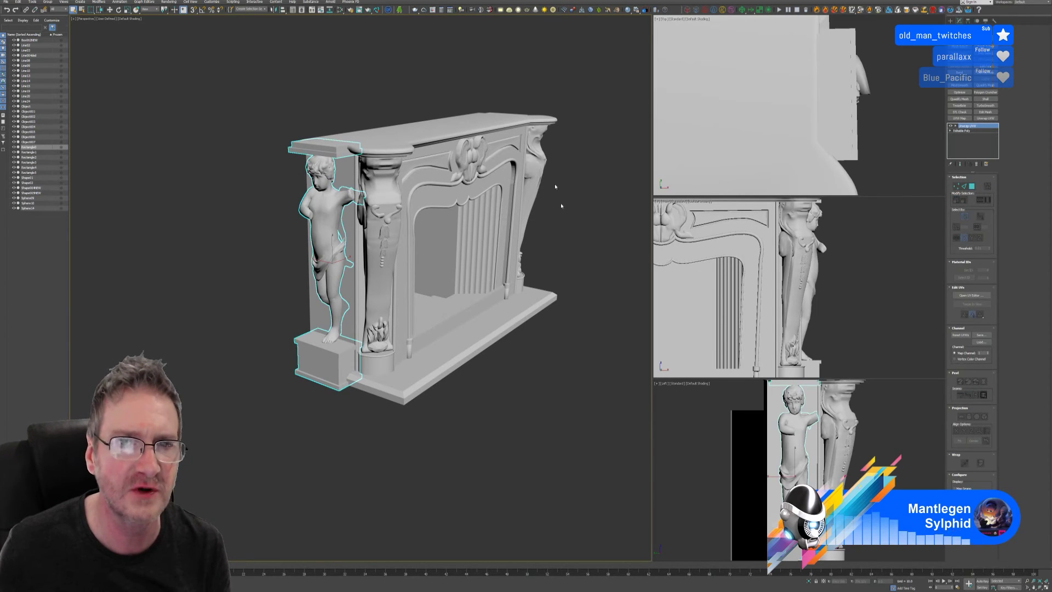
Step: Clone the unwrapped cherub side piece out beyond the right end of the fireplace
middle_click_drag(488, 383, 207, 43, "alt")
scroll(451, 357, "down", 2)
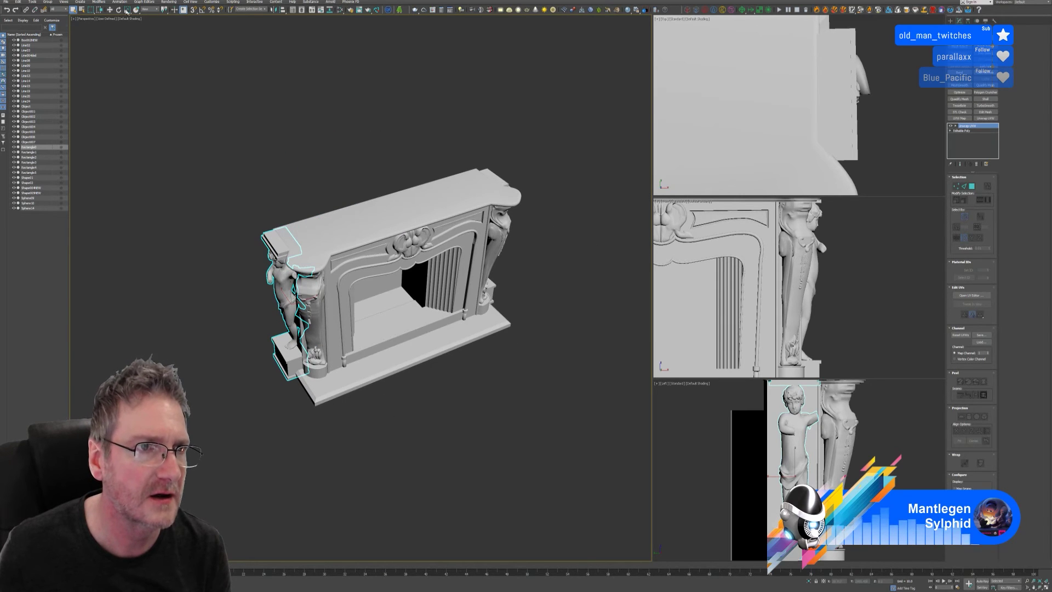
key("w")
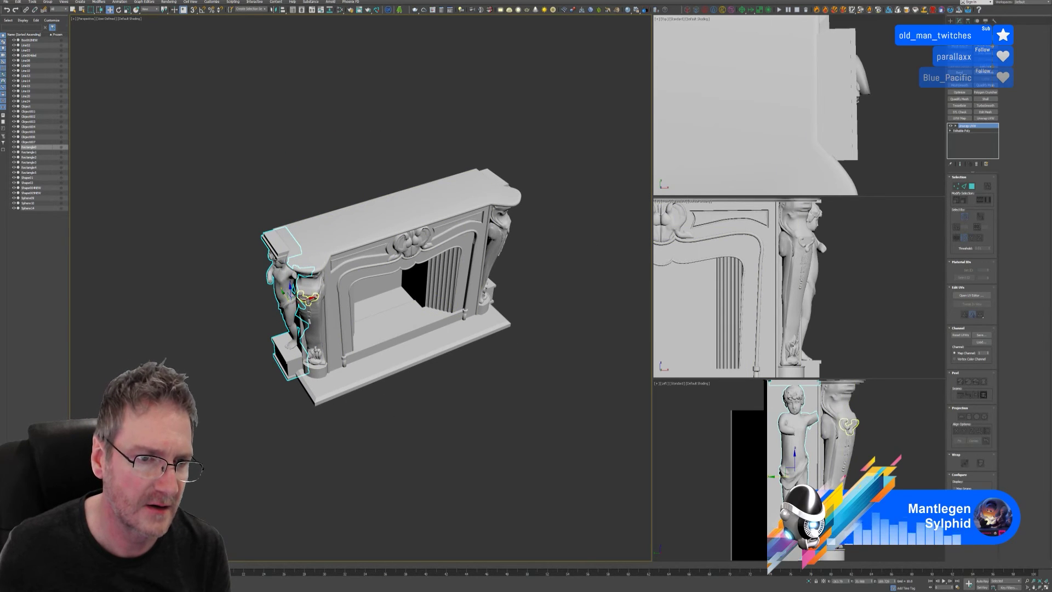
left_click_drag(307, 298, 571, 245)
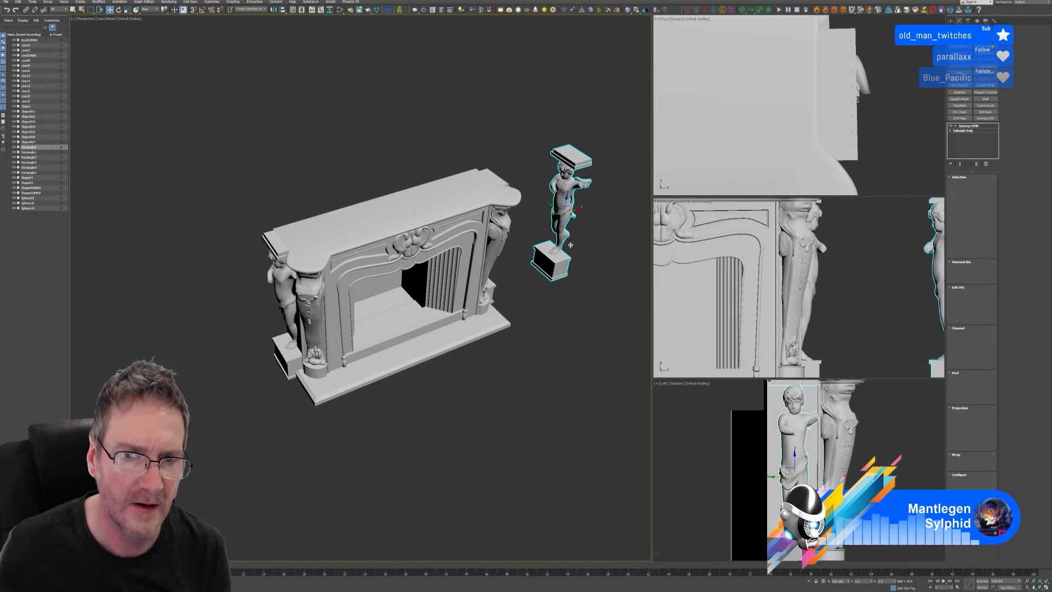
left_click(526, 319)
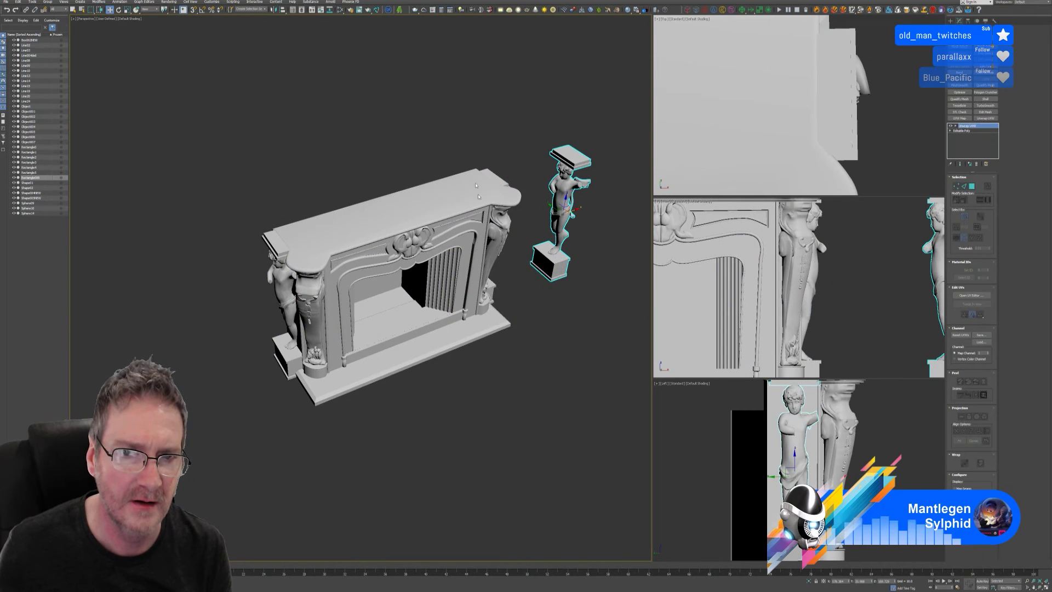
Step: Mirror the cloned cherub piece about the X axis with No Clone
middle_click_drag(477, 187, 364, 159)
scroll(531, 200, "up", 6)
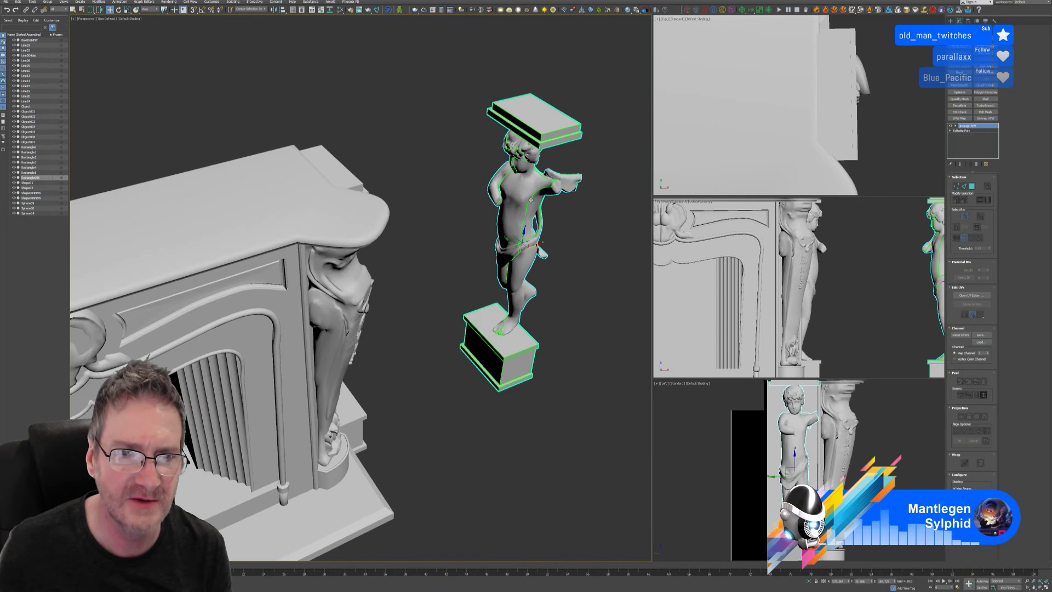
middle_click_drag(581, 265, 573, 255, "alt")
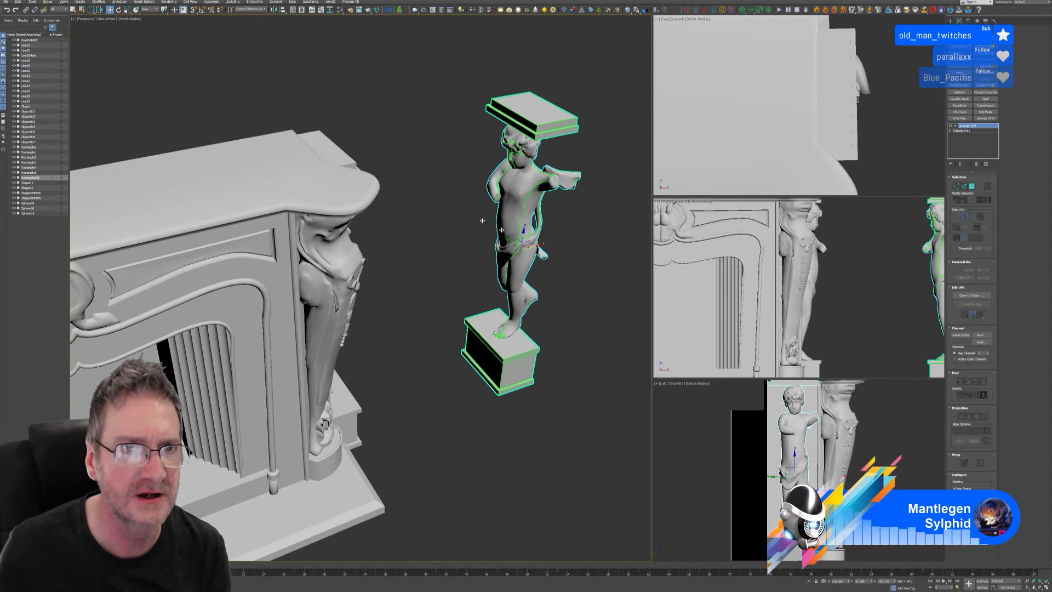
left_click(273, 10)
left_click(511, 338)
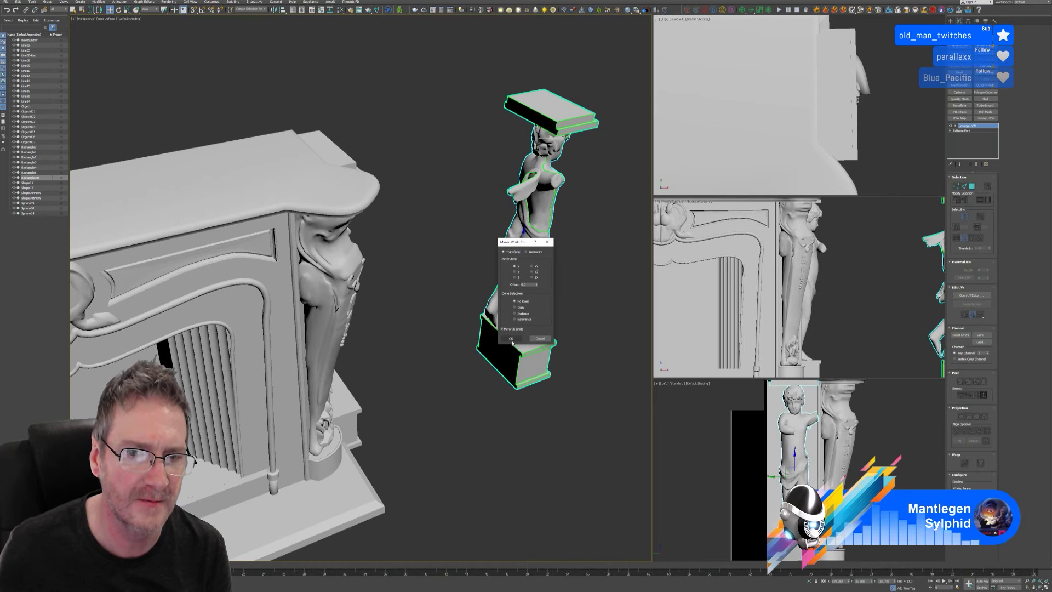
Step: Append NEW to the mirrored cherub piece's name and move it onto the old statue at the fireplace's right end
middle_click_drag(585, 234, 543, 269, "alt")
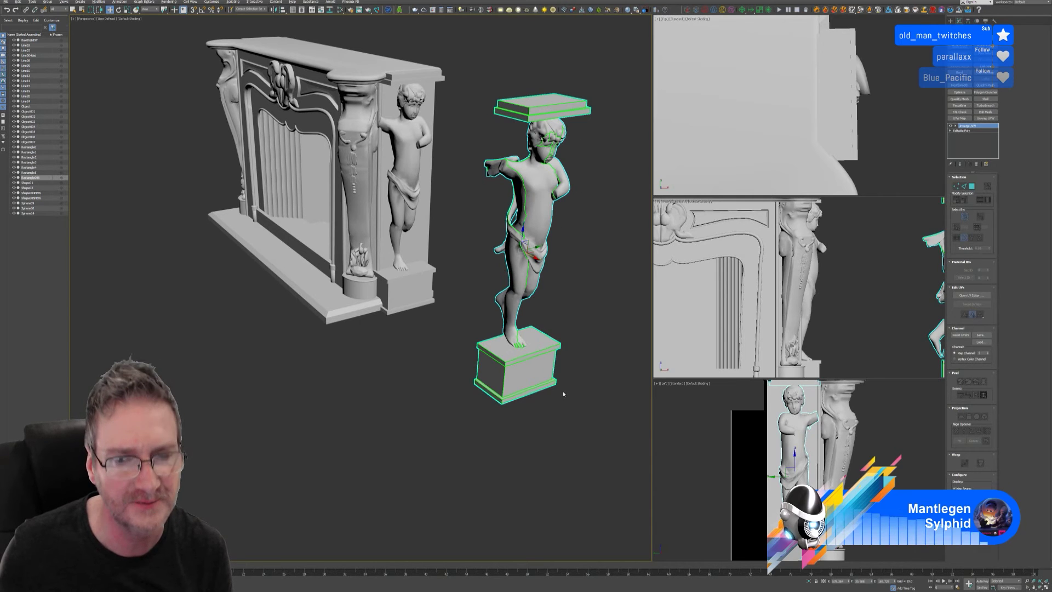
middle_click_drag(567, 300, 575, 291)
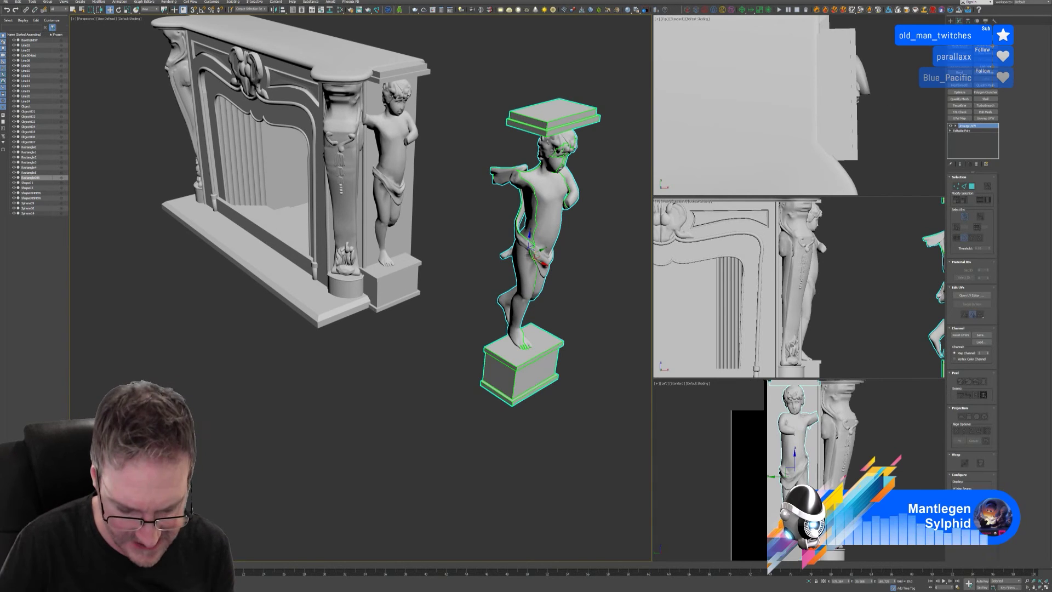
type("NEW")
key("Return")
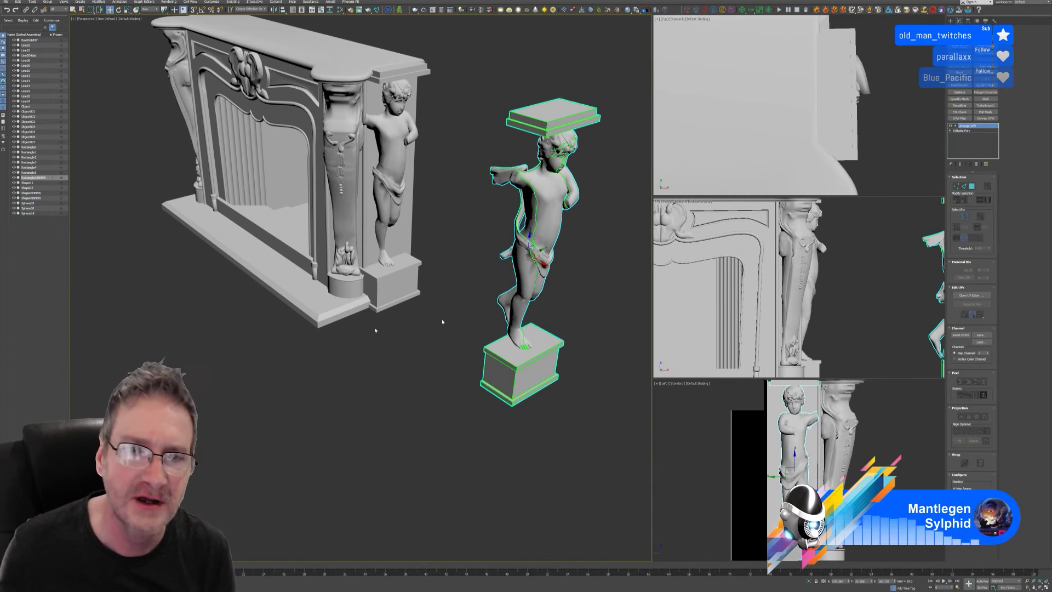
left_click_drag(543, 265, 399, 240)
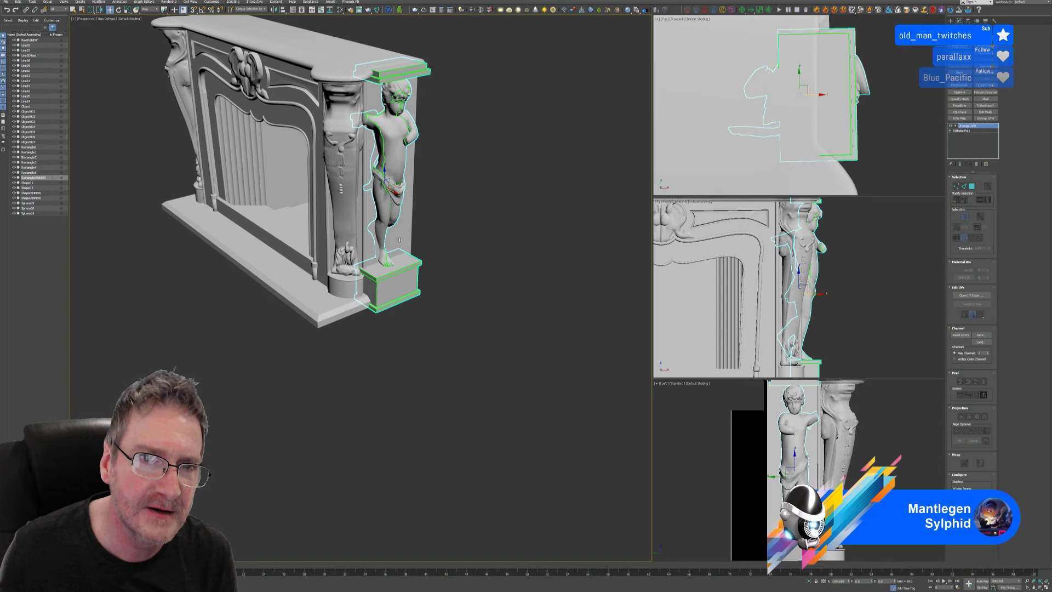
Step: Delete the old right-hand cherub figure and its separate pedestal and cap object, leaving the mirrored copy in place
left_click(390, 122)
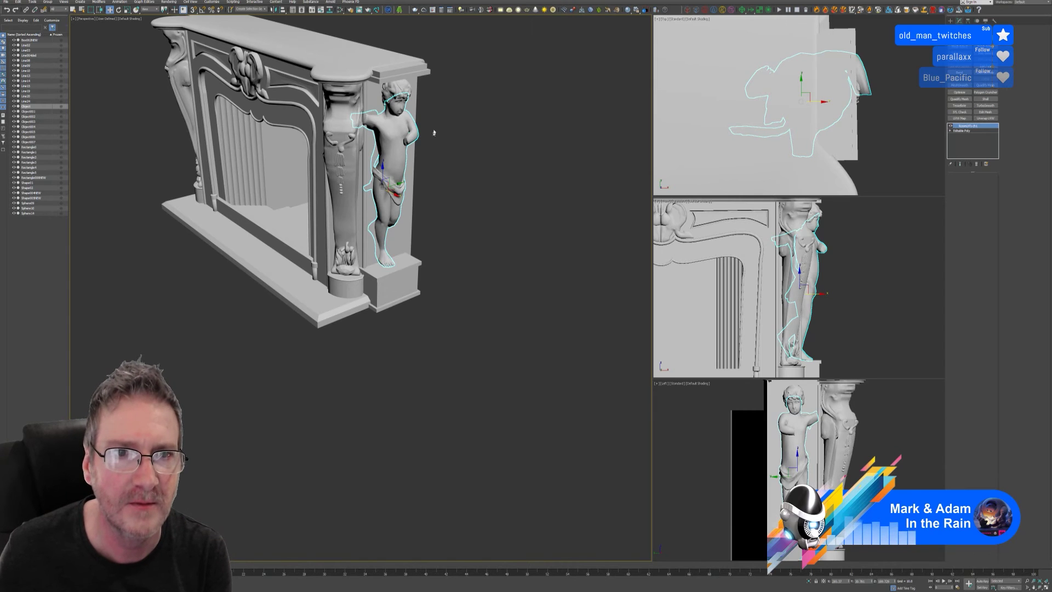
key("Delete")
left_click(405, 88)
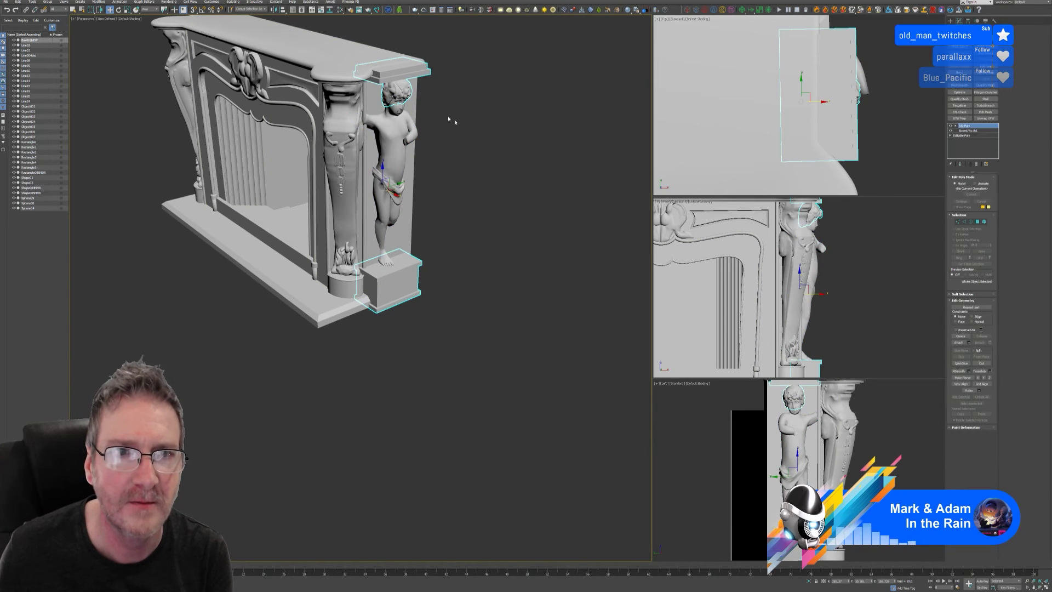
key("Delete")
left_click(392, 153)
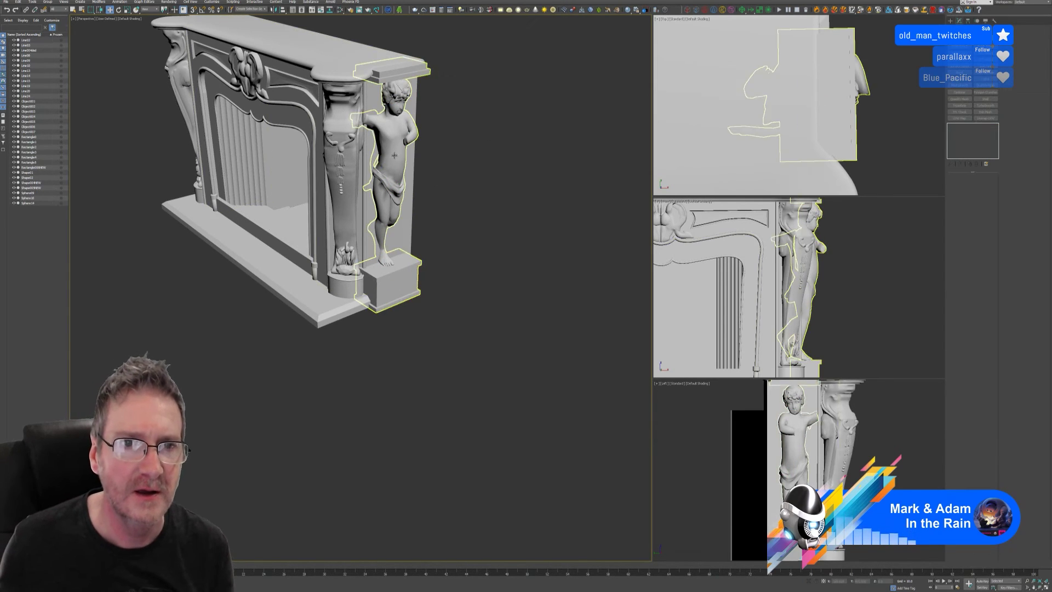
left_click(495, 196)
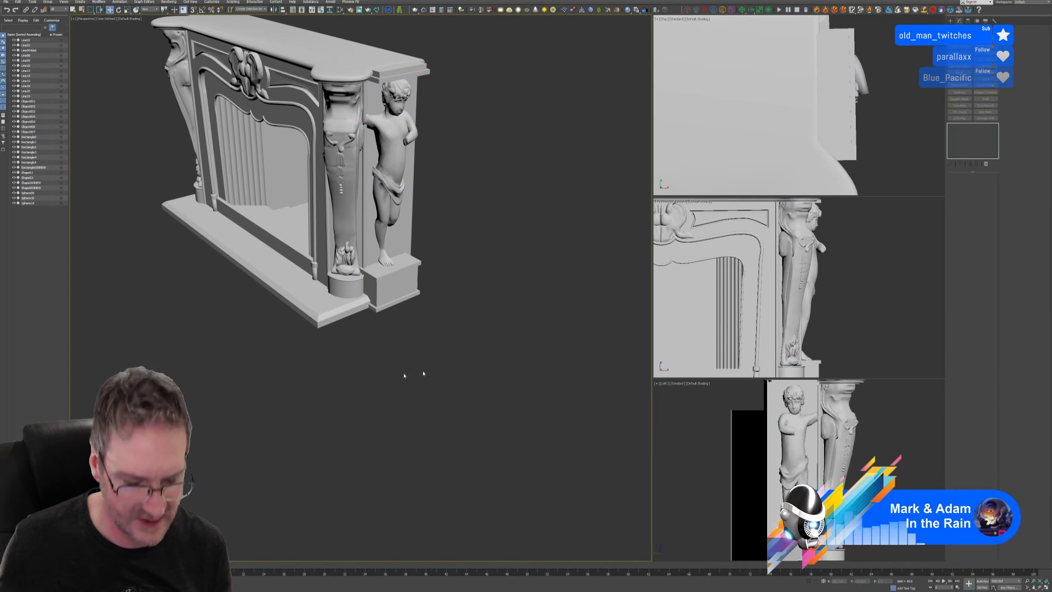
Step: Attach the ring on the left front column's base to the hearth slab, using Match Material IDs to Material
mouse_move(409, 371)
middle_mouse_down("alt")
mouse_move(317, 390)
mouse_move(353, 404)
mouse_move(498, 322)
mouse_move(399, 390)
mouse_move(406, 368)
mouse_move(404, 385)
middle_mouse_up("alt")
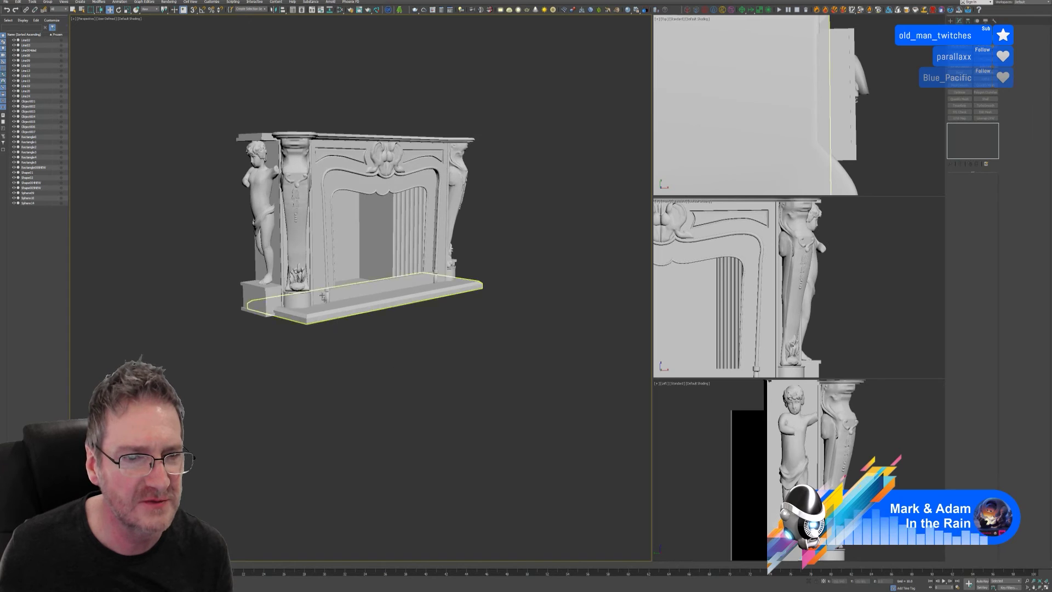
scroll(304, 317, "up", 3)
middle_click_drag(293, 362, 301, 379, "alt")
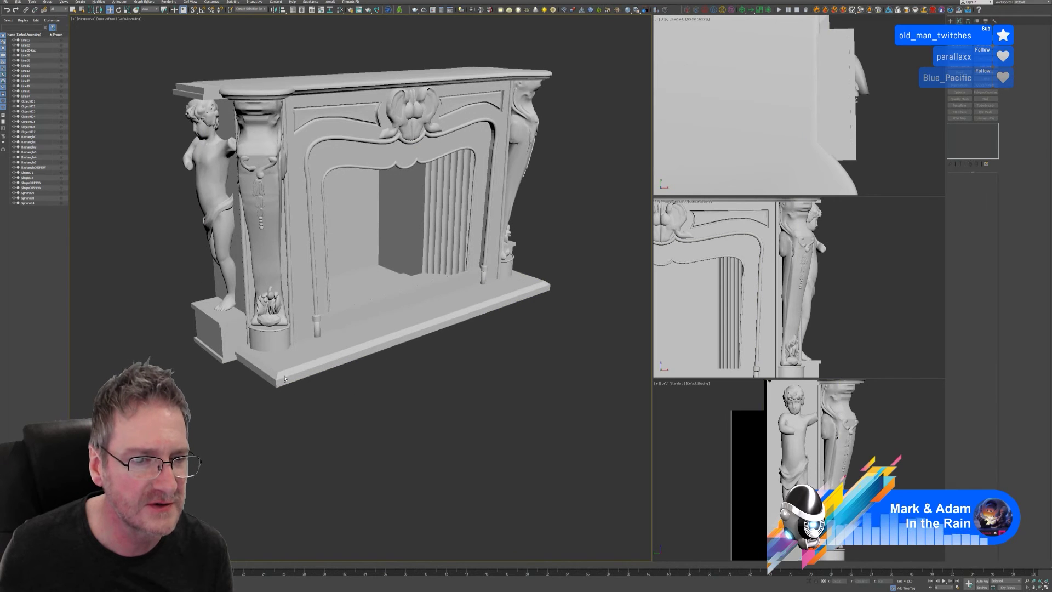
left_click(273, 329)
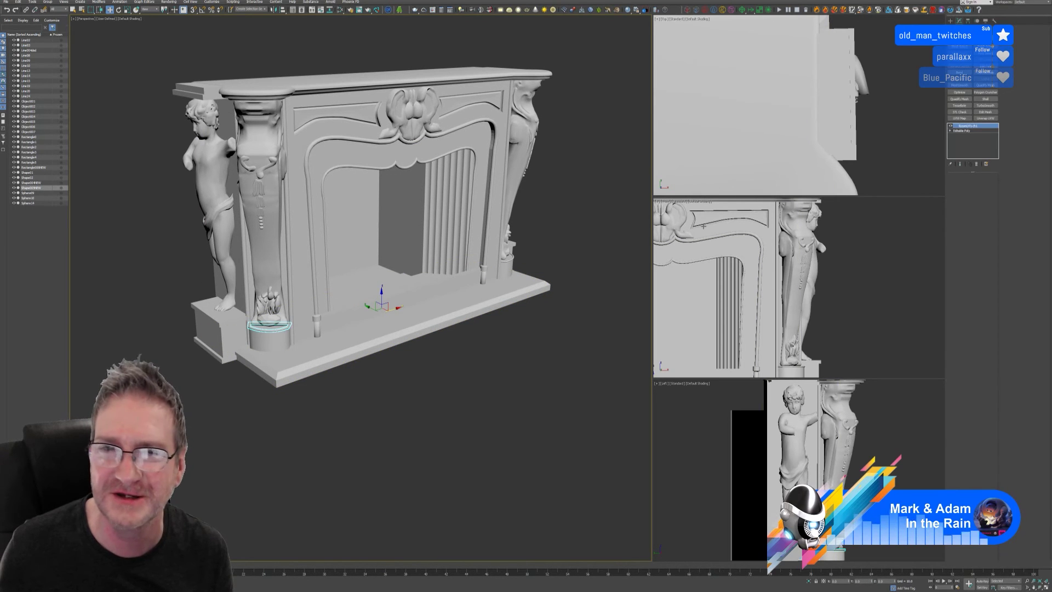
left_click(505, 257)
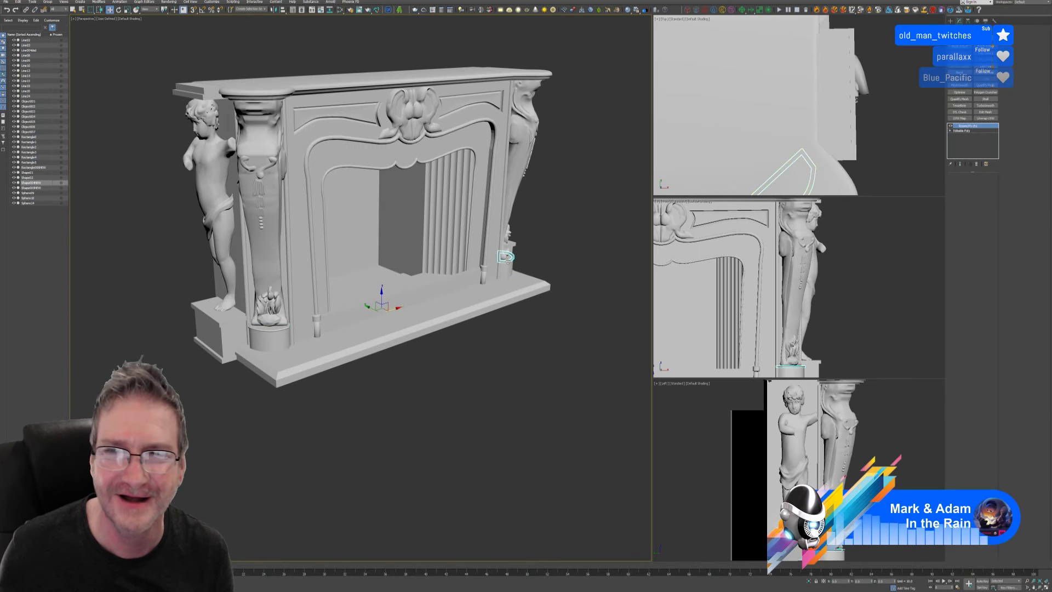
left_click(450, 433)
left_click(288, 377)
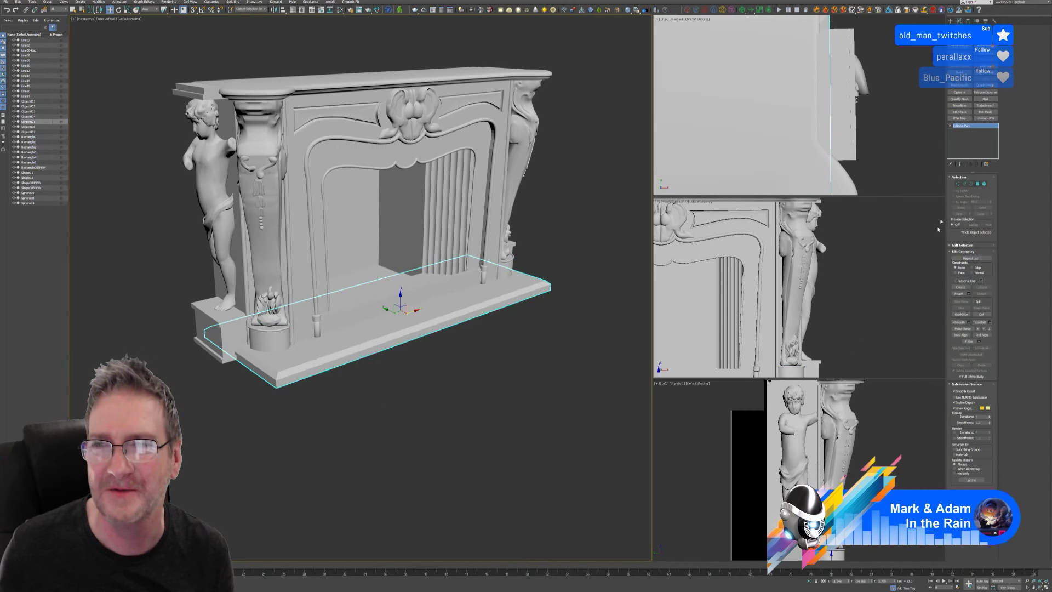
left_click(958, 294)
left_click(271, 332)
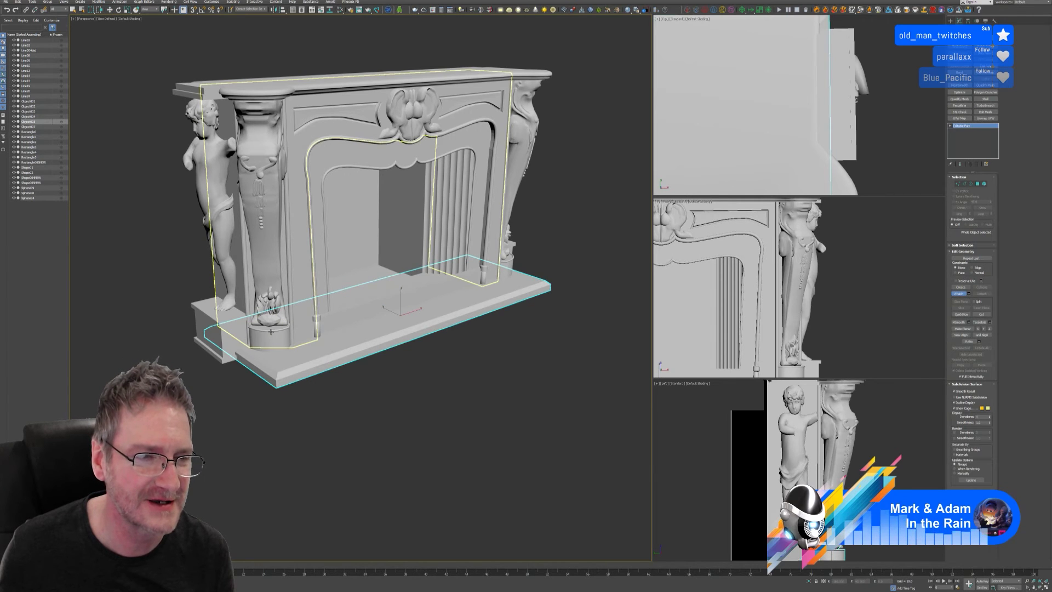
key("ctrl+z")
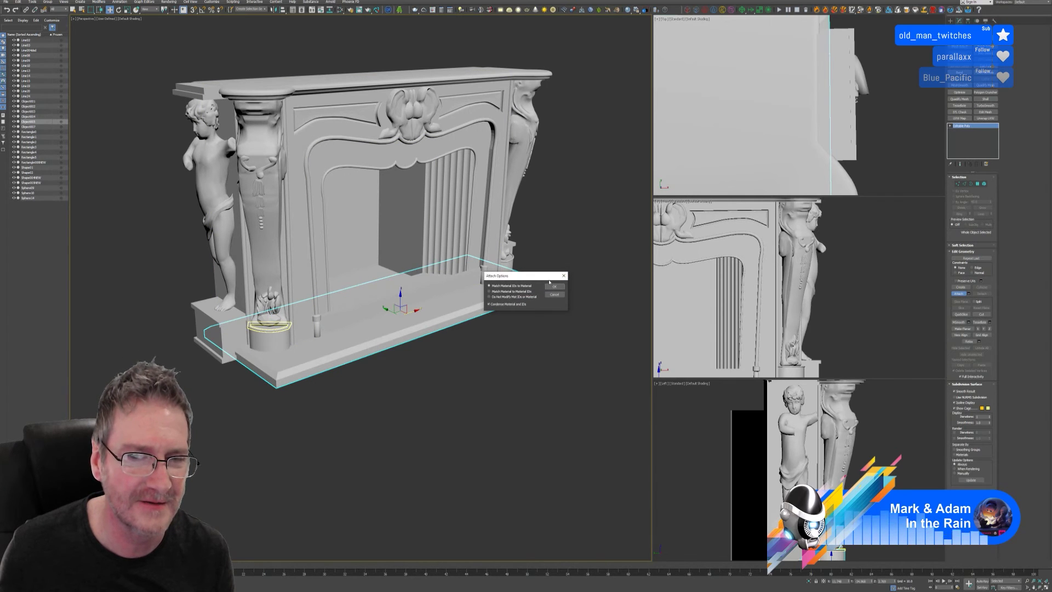
left_click(554, 286)
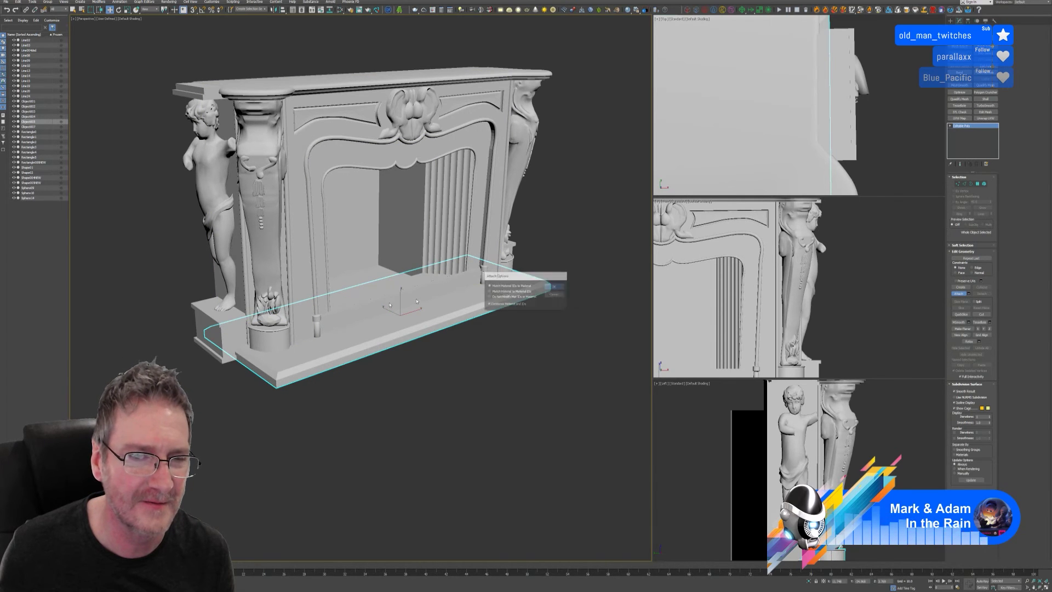
Step: Attach the left front column's shaft, the bowl at its foot and the leaf ornament to the hearth object, matching material IDs to material
left_click(438, 314)
left_click(557, 294)
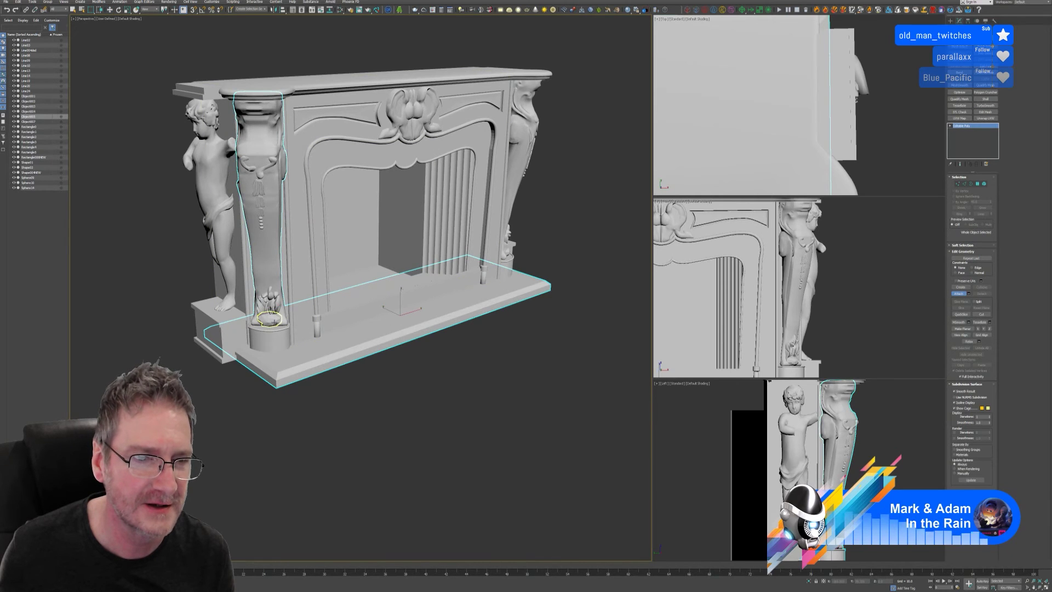
left_click(243, 324)
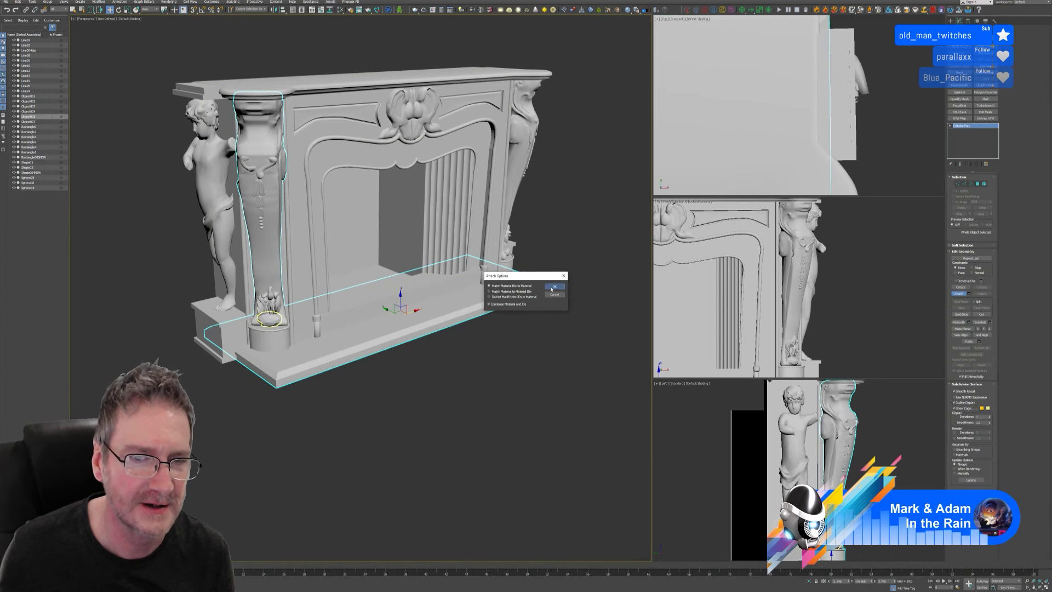
left_click(552, 287)
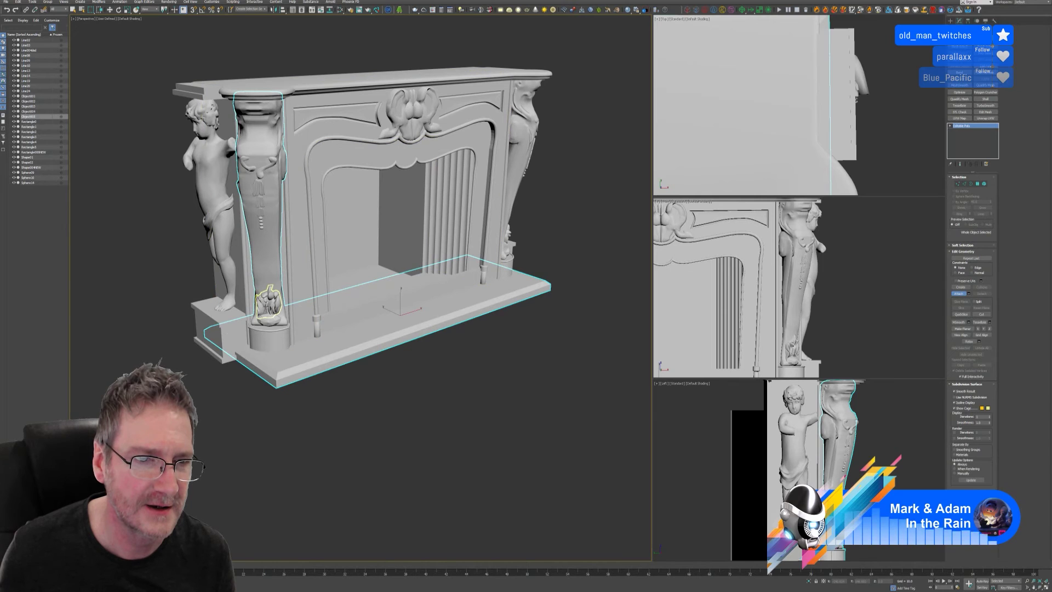
left_click(269, 303)
left_click(554, 287)
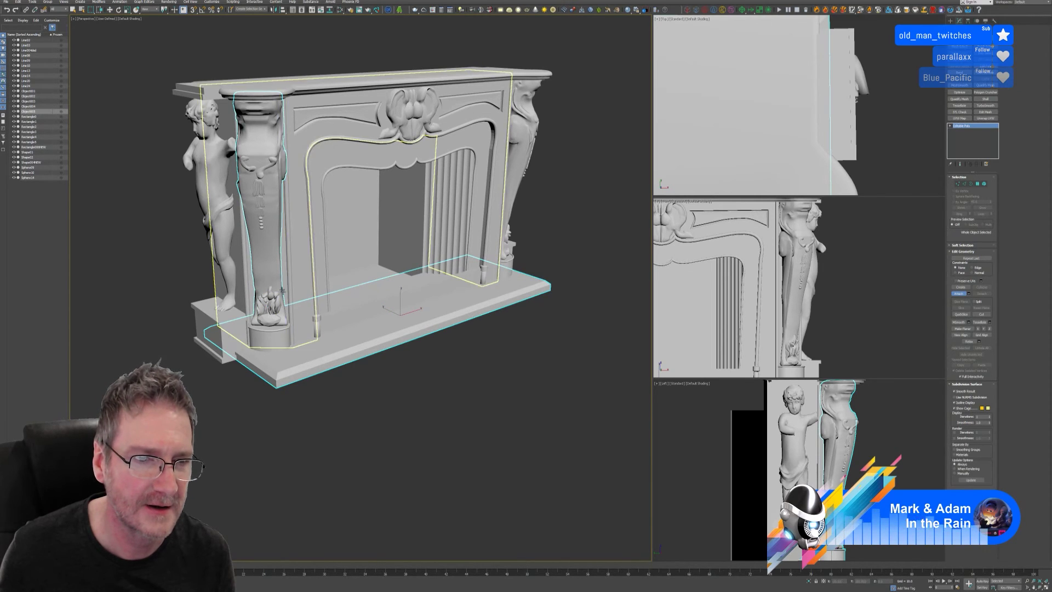
Step: Attach the fireplace's main body and the small bead ornaments on the left column to the hearth object, matching material IDs to material
left_click(279, 235)
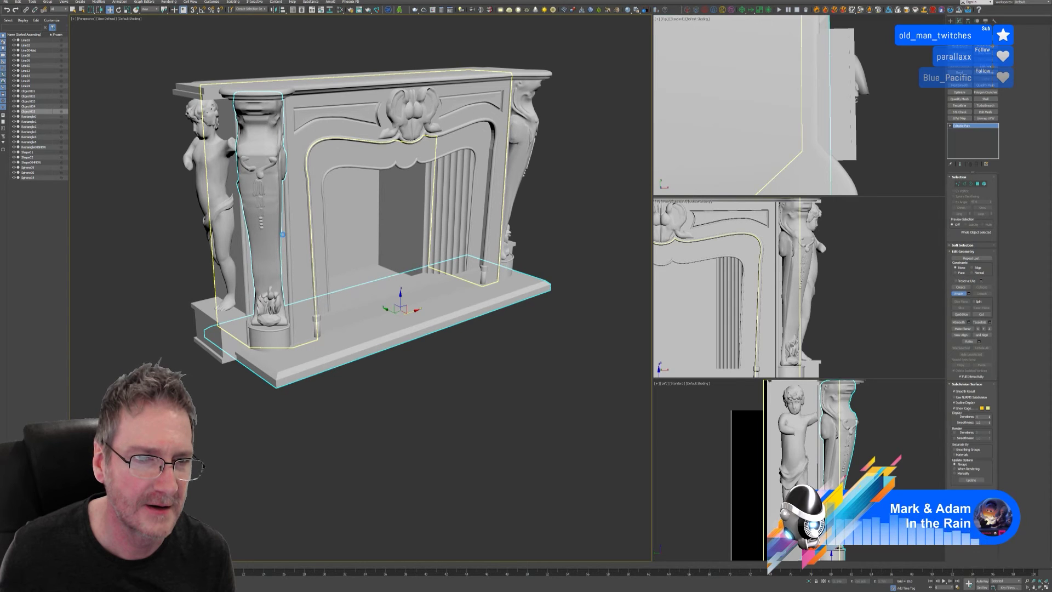
left_click(554, 287)
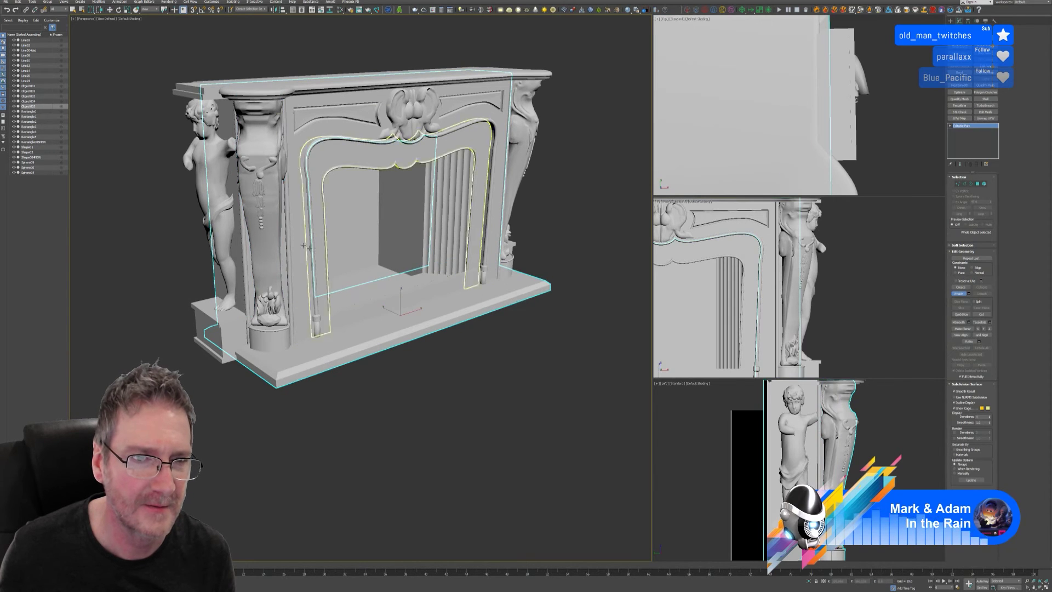
left_click(261, 223)
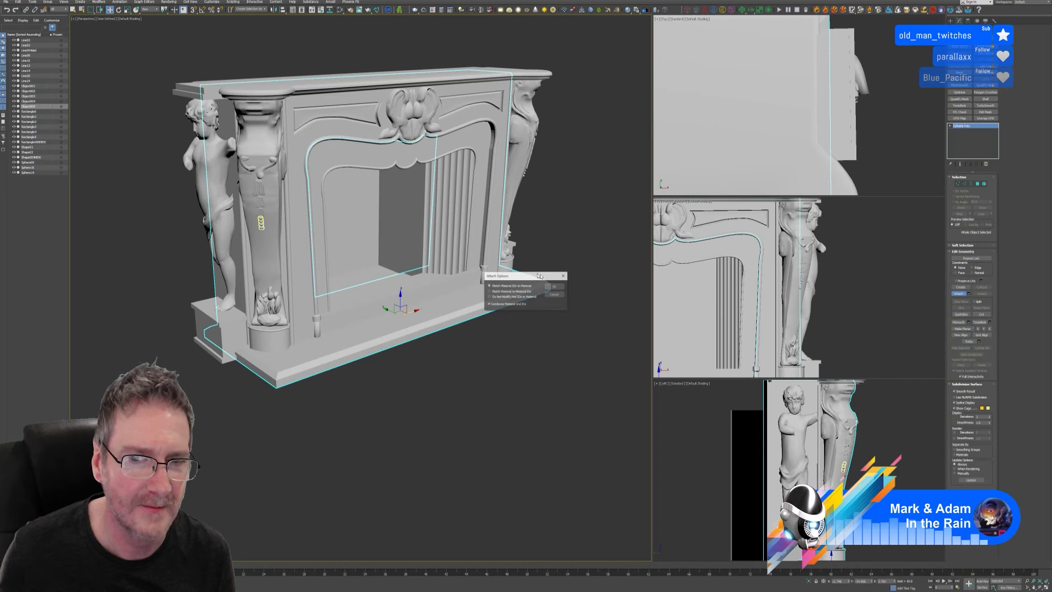
left_click(553, 286)
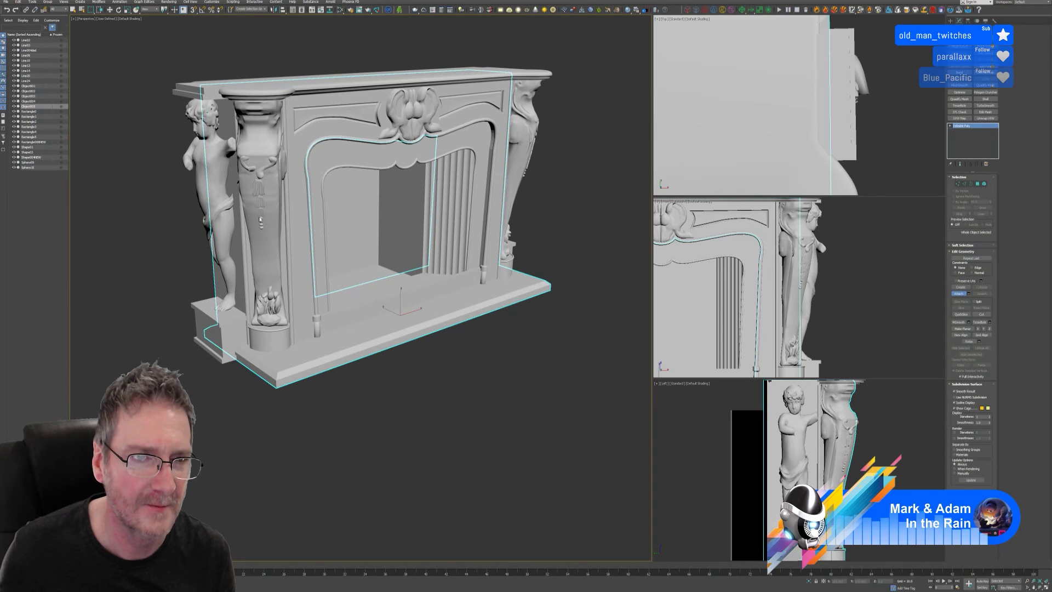
left_click(261, 219)
key("Return")
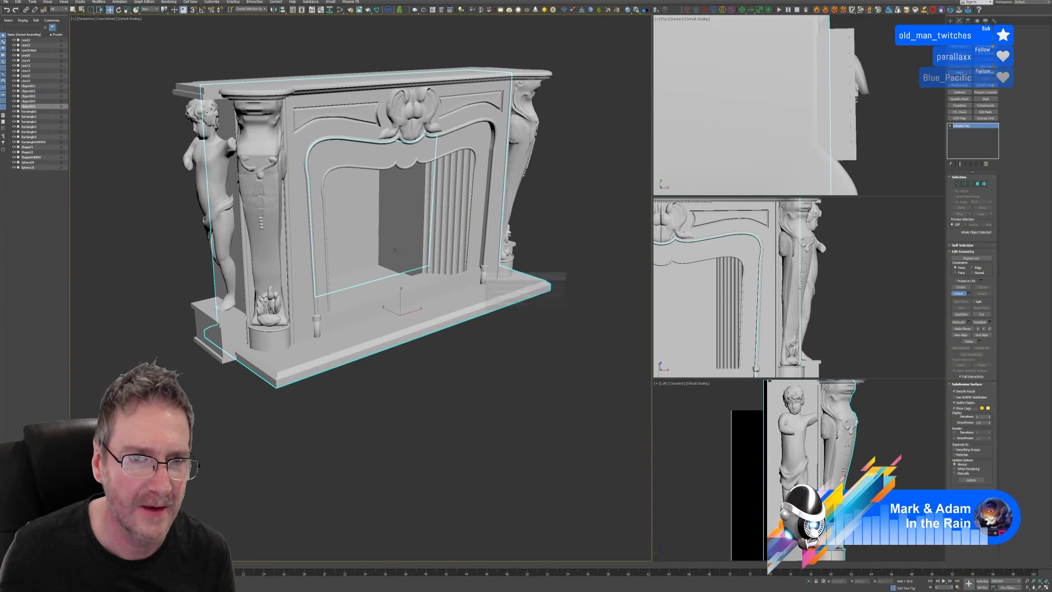
Step: Attach the left column's upper scroll ornament and the left cherub piece to the hearth object, matching material IDs to material
left_click(257, 165)
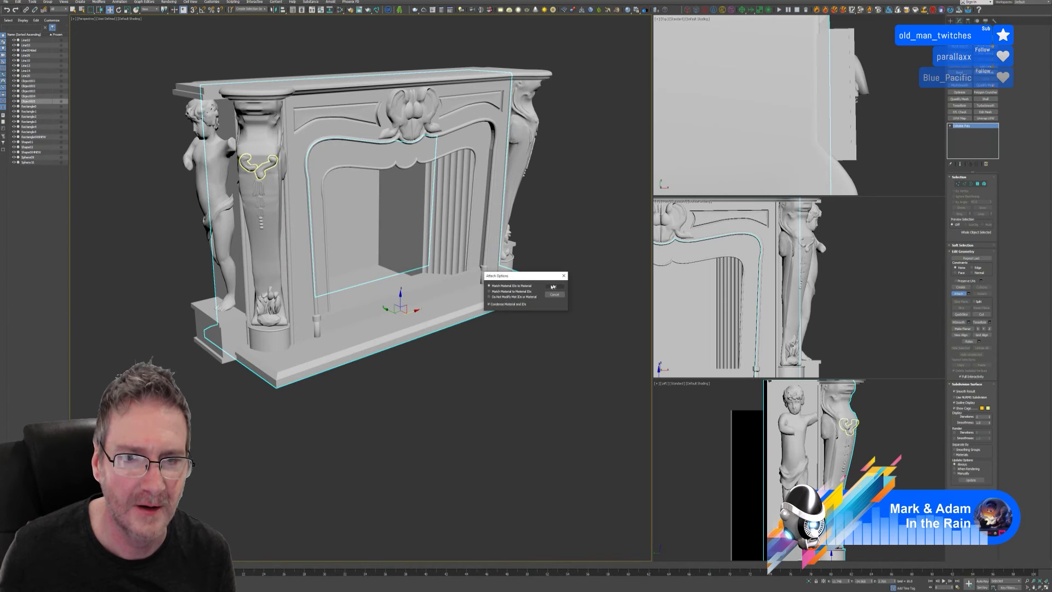
left_click(553, 286)
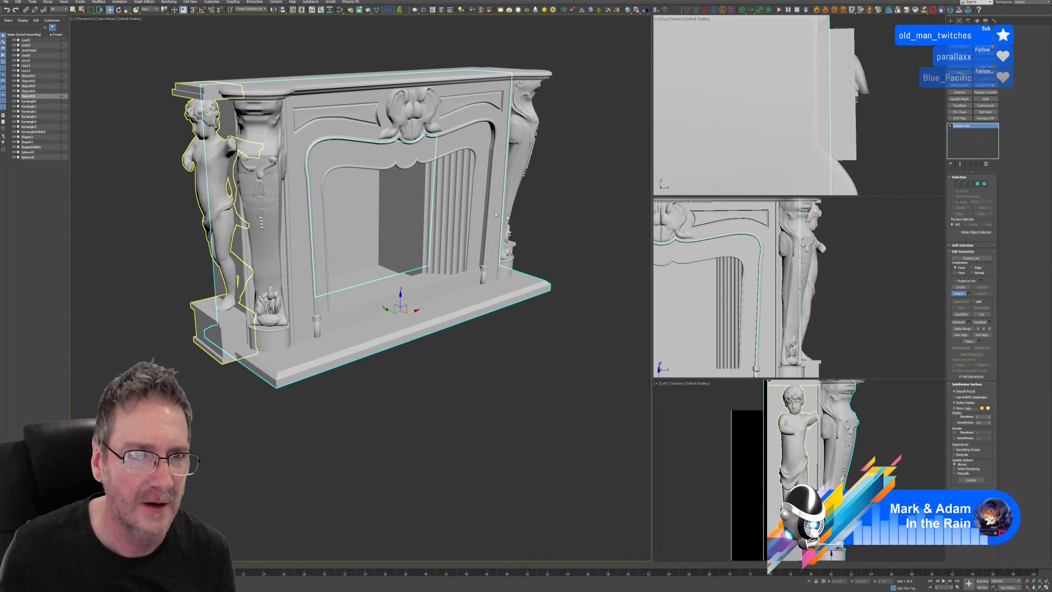
left_click(240, 140)
left_click(554, 286)
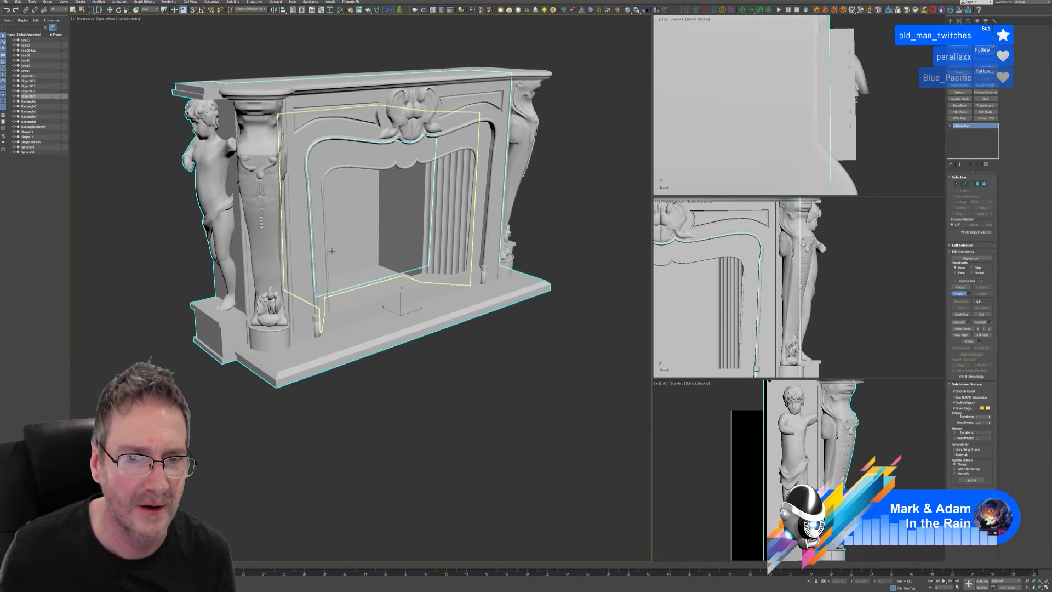
Step: Attach the firebox and the low kerb across its opening to the hearth object, keeping Match Material IDs to Material
left_click(366, 249)
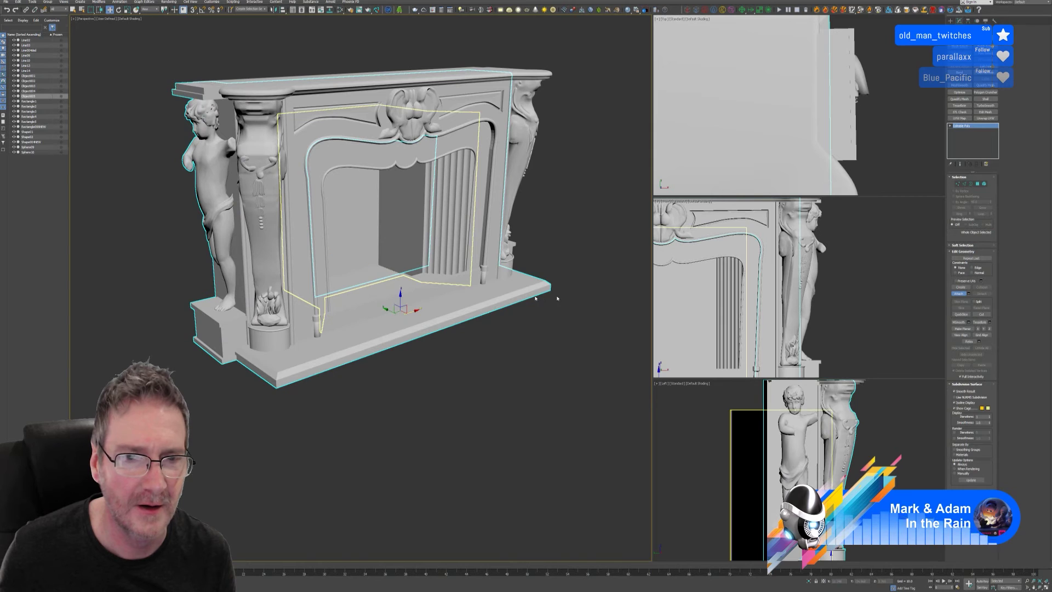
left_click(481, 296)
key("Return")
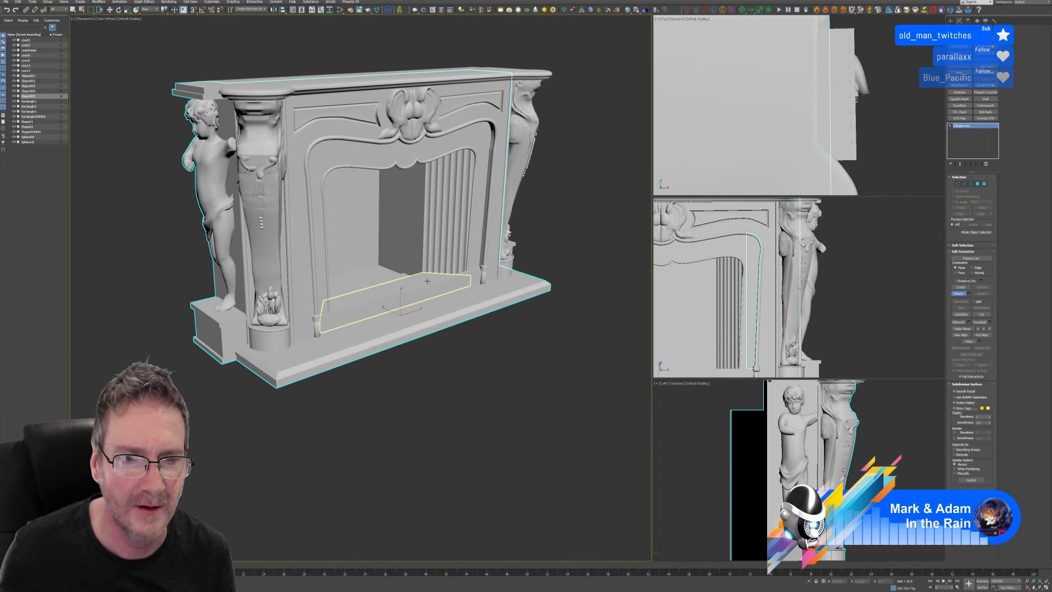
left_click(511, 284)
key("Return")
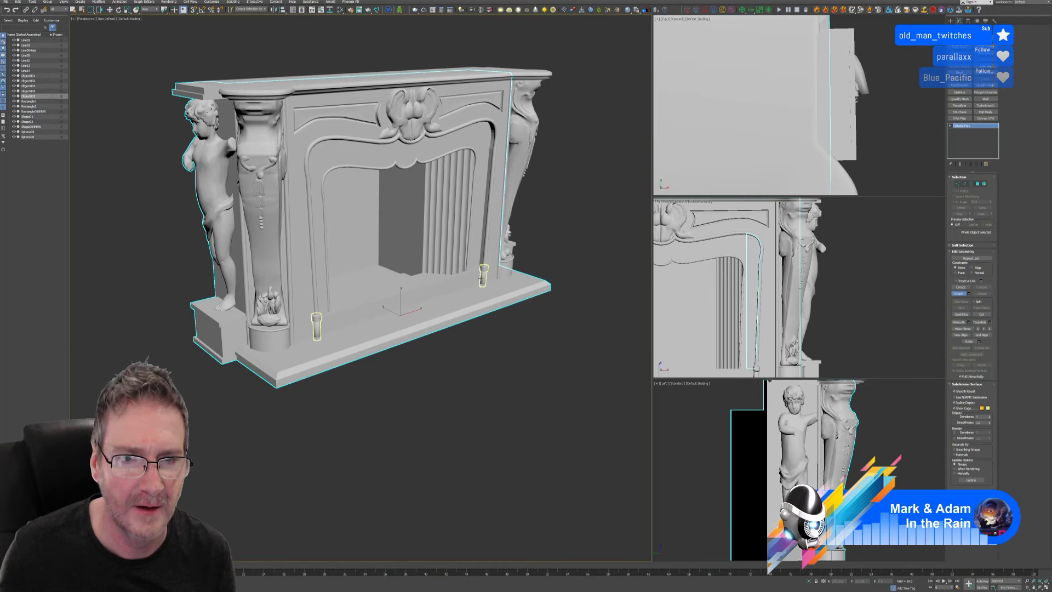
Step: Attach the pair of small feet and the outer moulding around the opening to the hearth object, matching material IDs to material
left_click(483, 276)
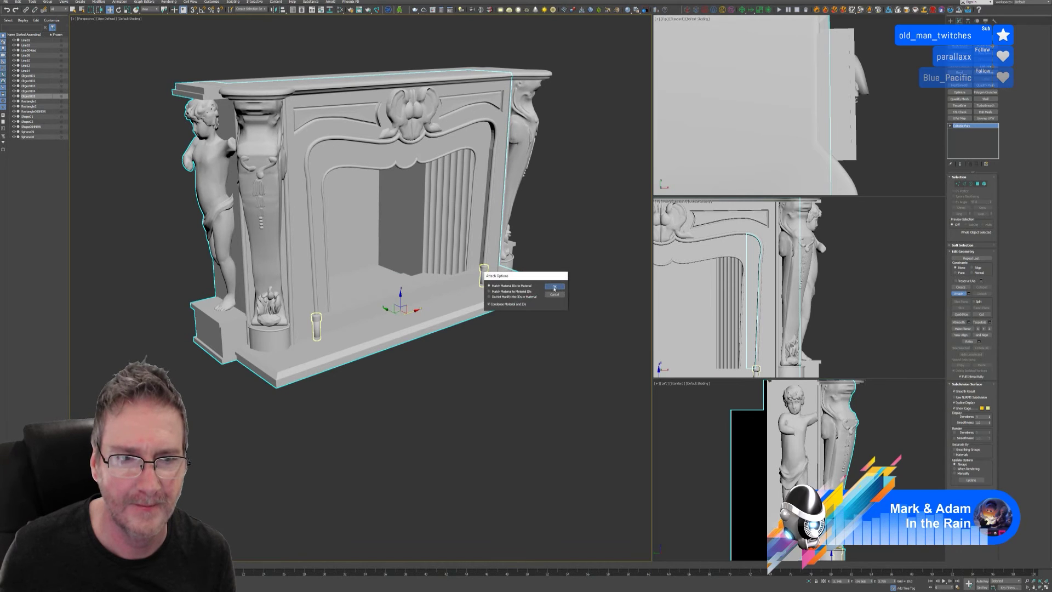
left_click(555, 288)
left_click(323, 285)
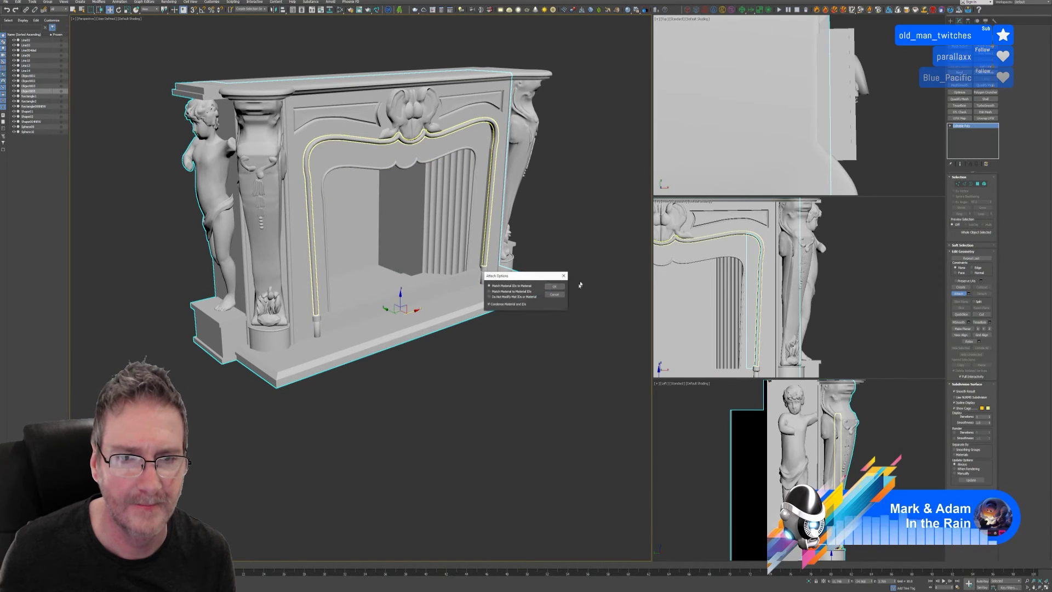
left_click(554, 286)
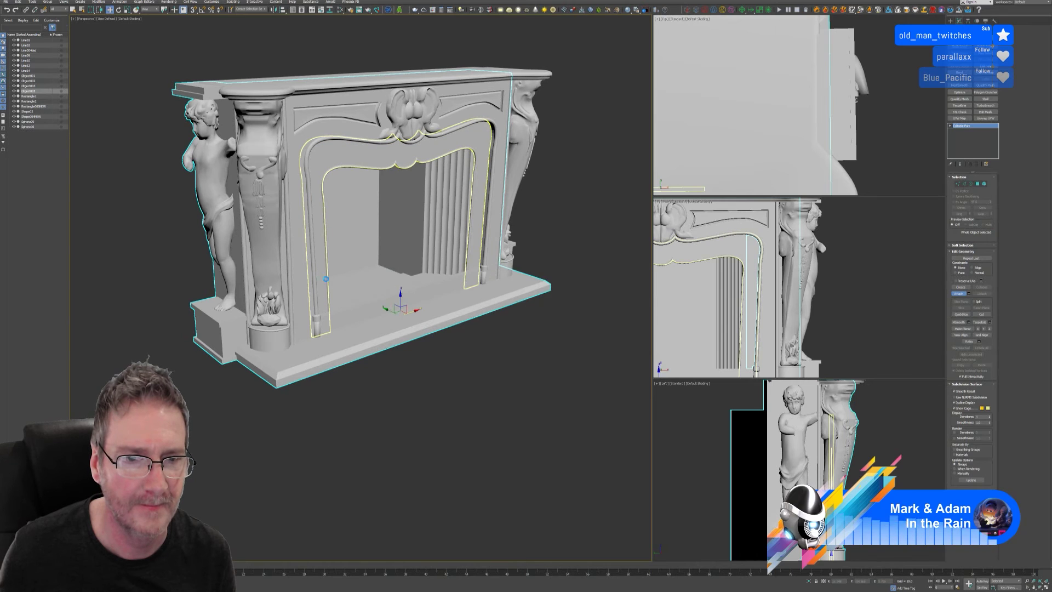
Step: Attach the inner surround panel and the thin trim along its inner edge to the hearth object, matching material IDs to material
left_click(554, 288)
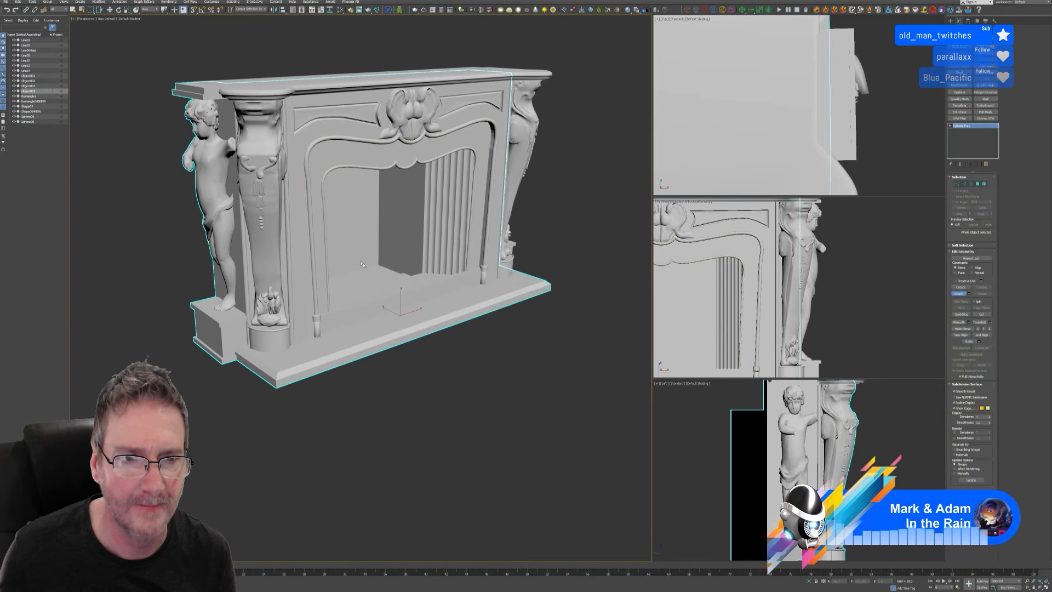
left_click(327, 263)
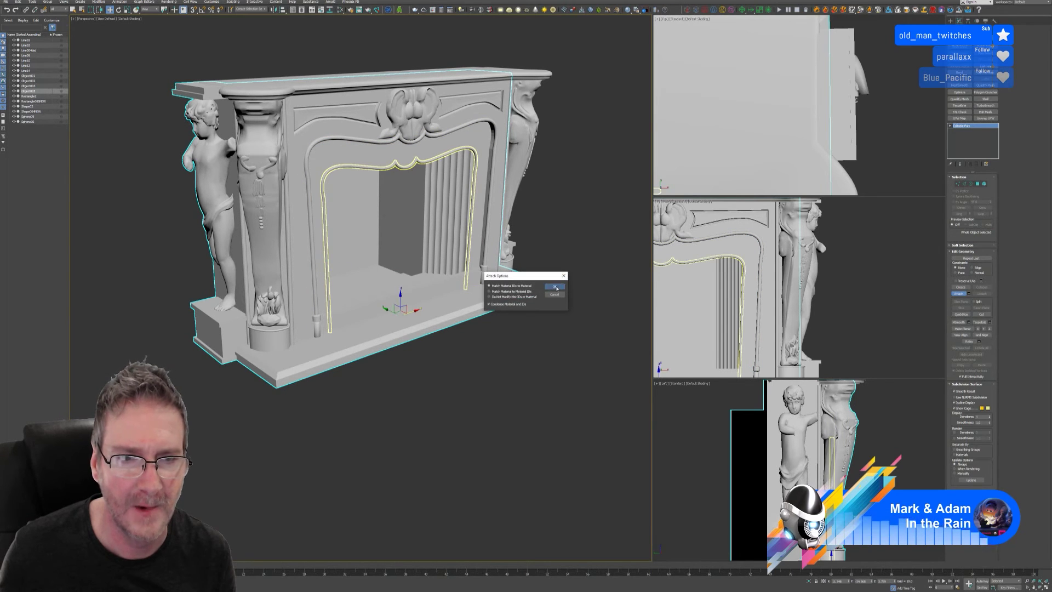
left_click(554, 287)
Step: Attach the two narrow vertical strips flanking the left column to the hearth object, matching material IDs to material
left_click(296, 277)
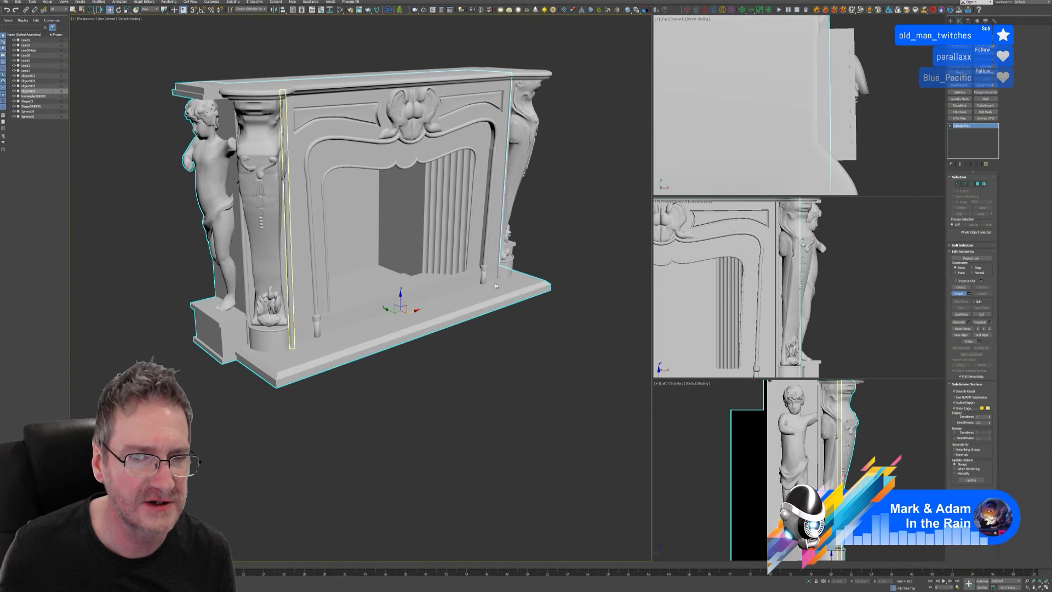
left_click(554, 287)
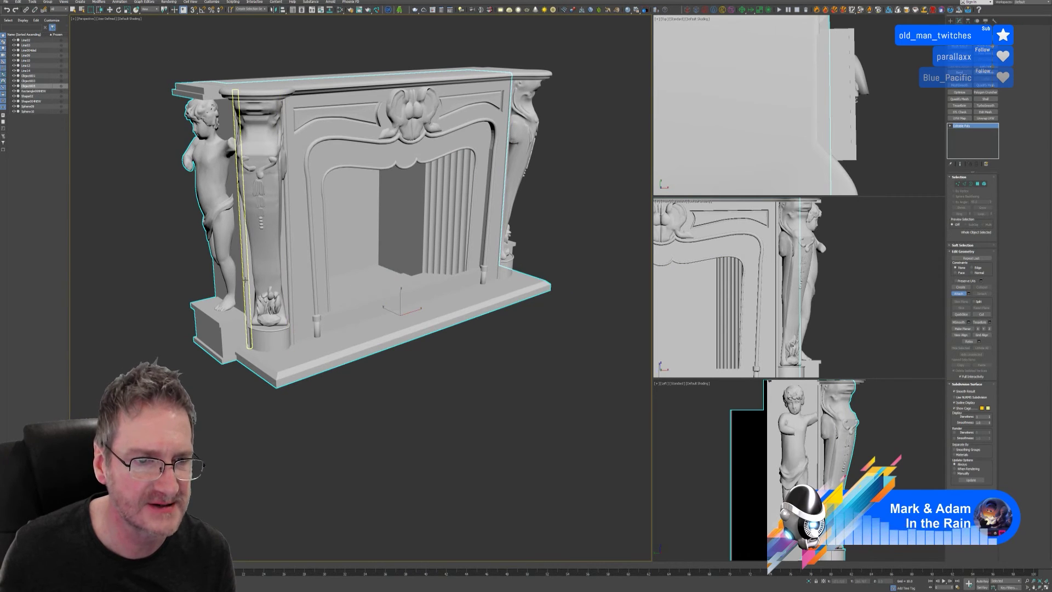
left_click(244, 285)
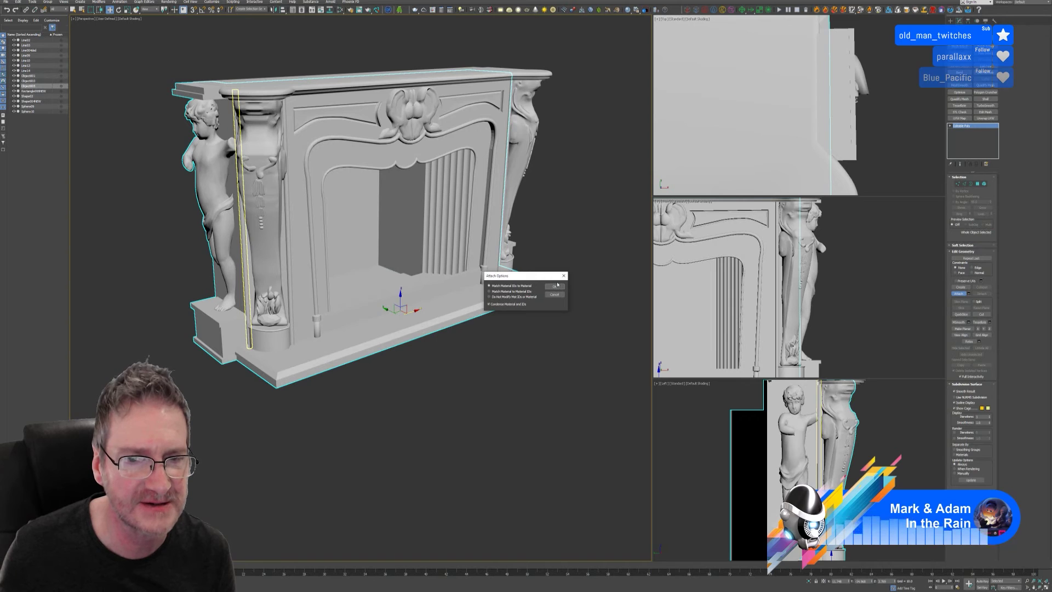
left_click(549, 287)
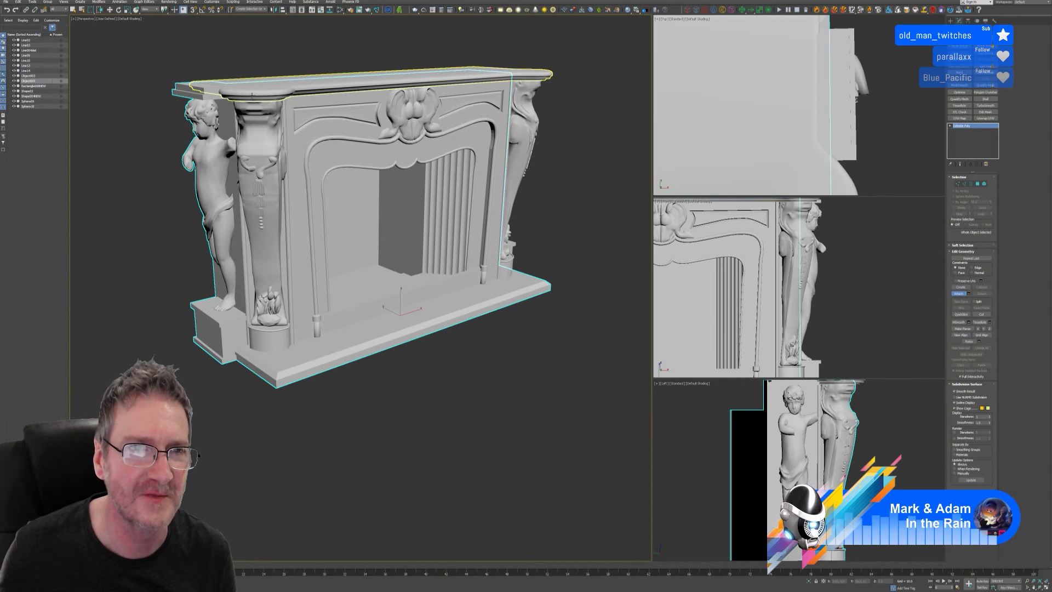
Step: Attach the mantel shelf and the central carved ornament beneath it to the hearth object, matching material IDs to material
left_click(494, 82)
left_click(549, 286)
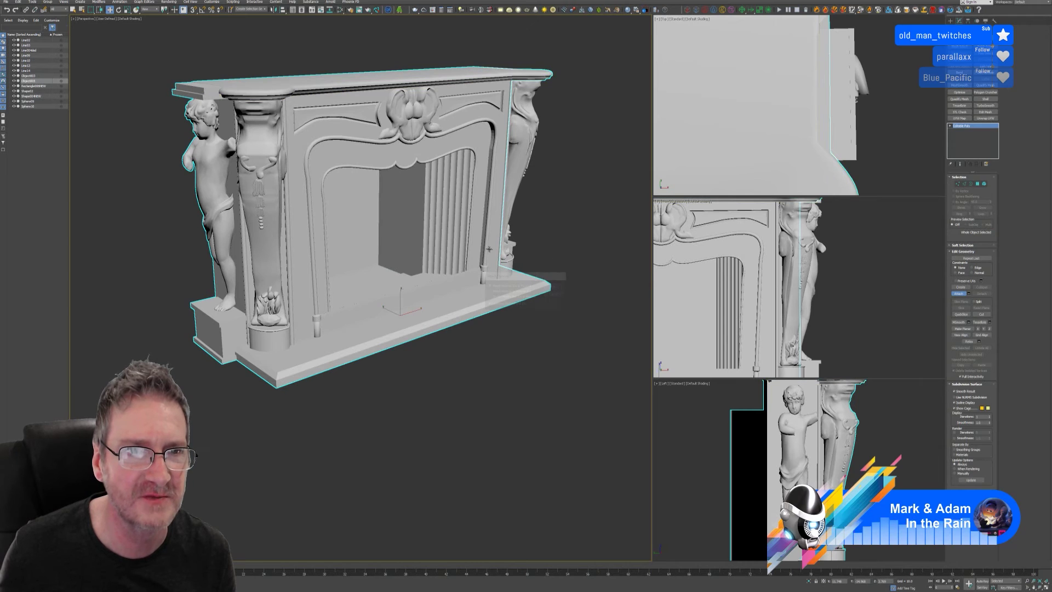
left_click(394, 125)
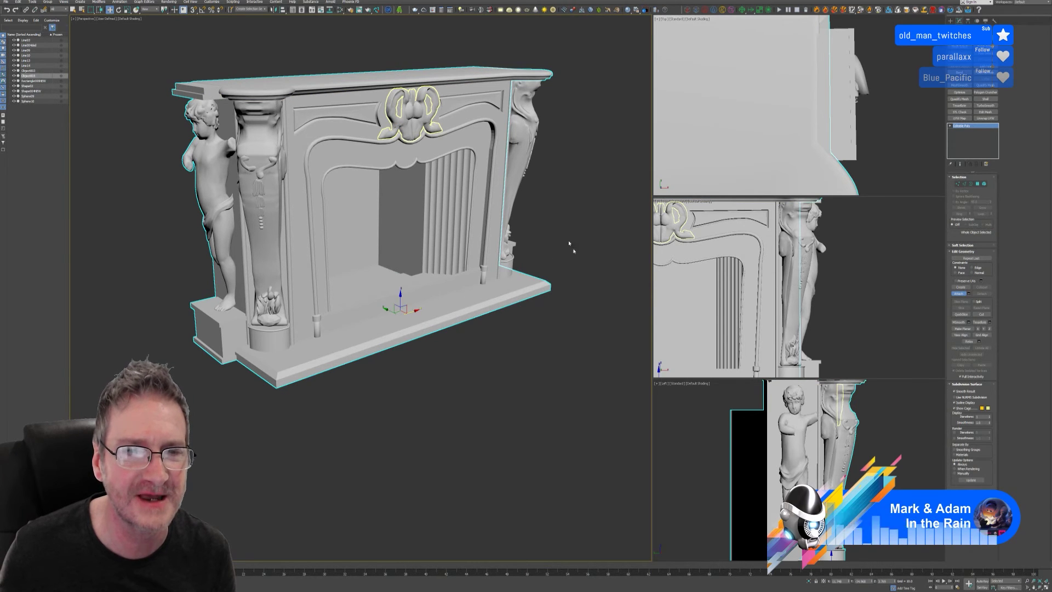
left_click(554, 286)
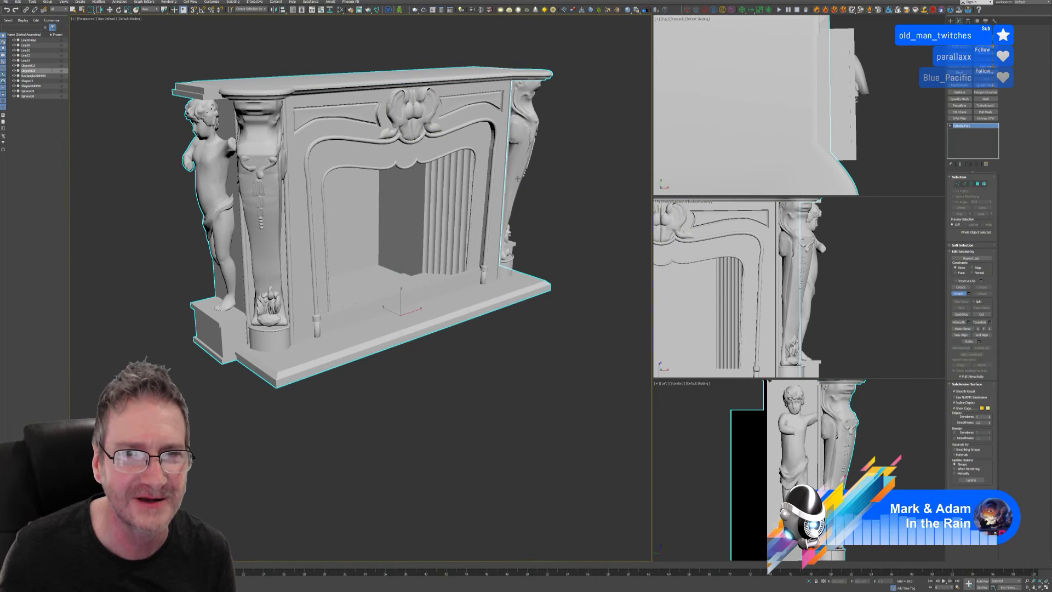
Step: Attach the right cherub piece and the vertical strip beside the right column to the hearth object, matching material IDs to material
left_click(500, 144)
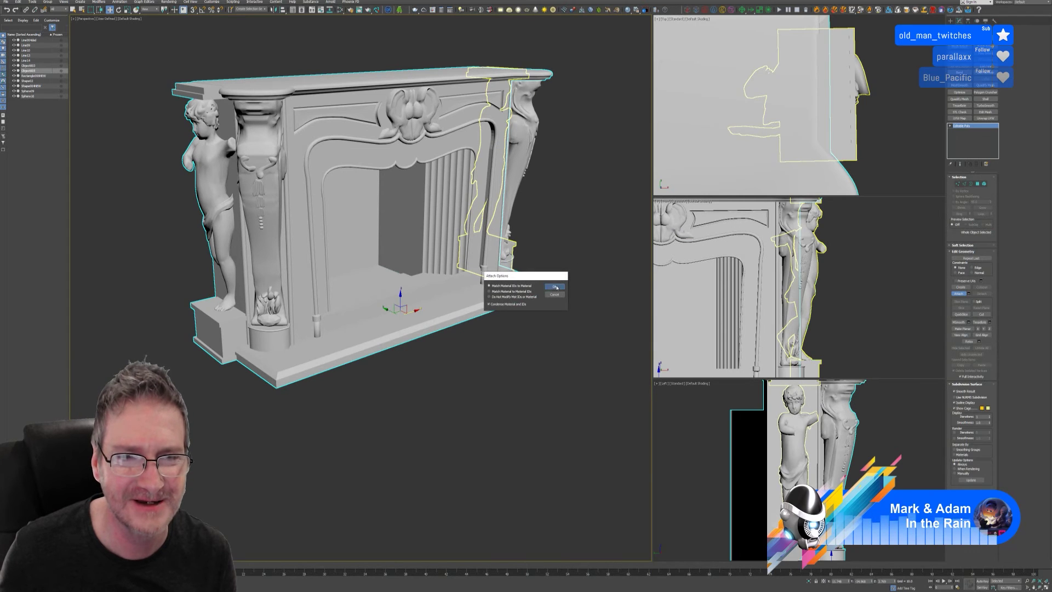
left_click(555, 287)
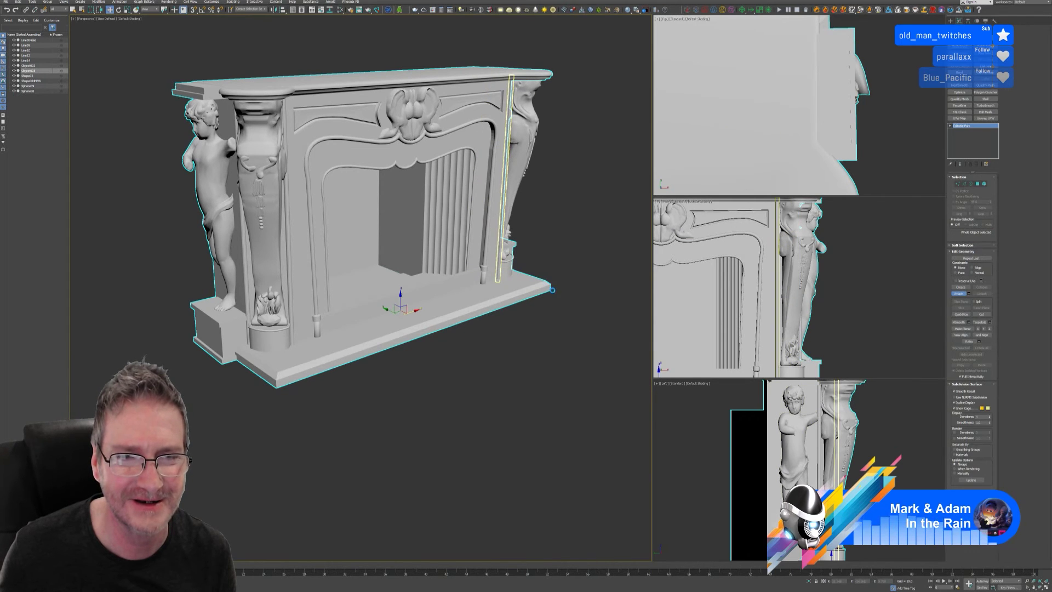
left_click(500, 270)
left_click(555, 288)
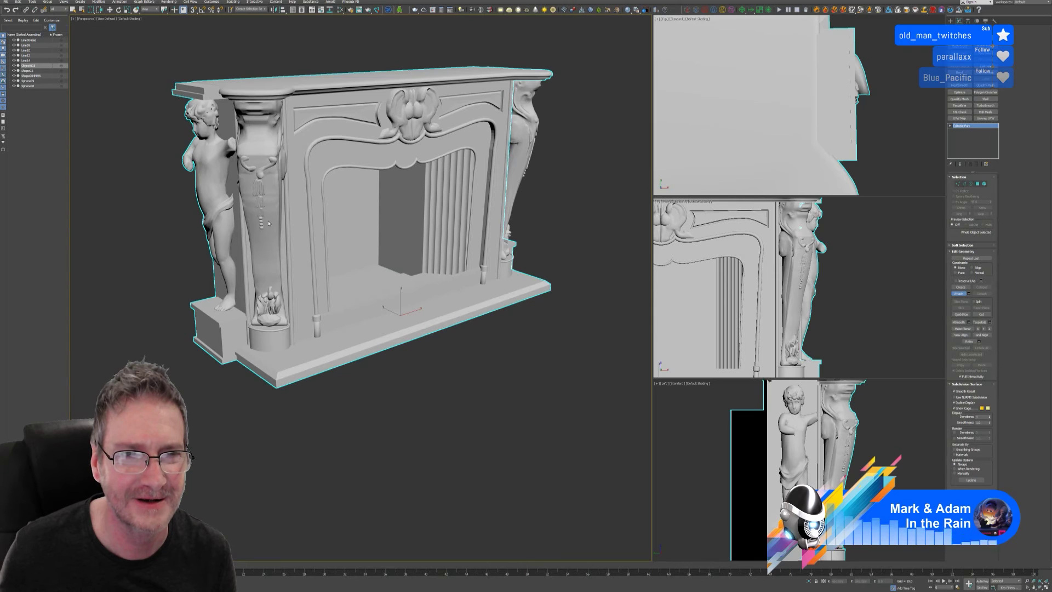
Step: Attach the right column's base, its ring and the bowl above it to the hearth object, matching material IDs to material
middle_click_drag(502, 380, 477, 359, "alt")
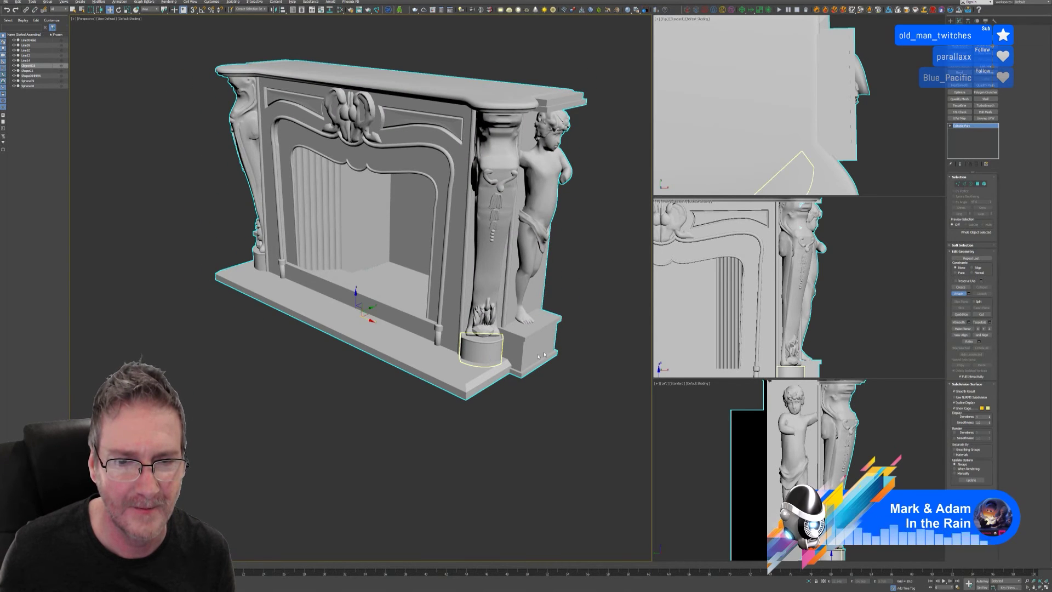
left_click(482, 351)
left_click(555, 286)
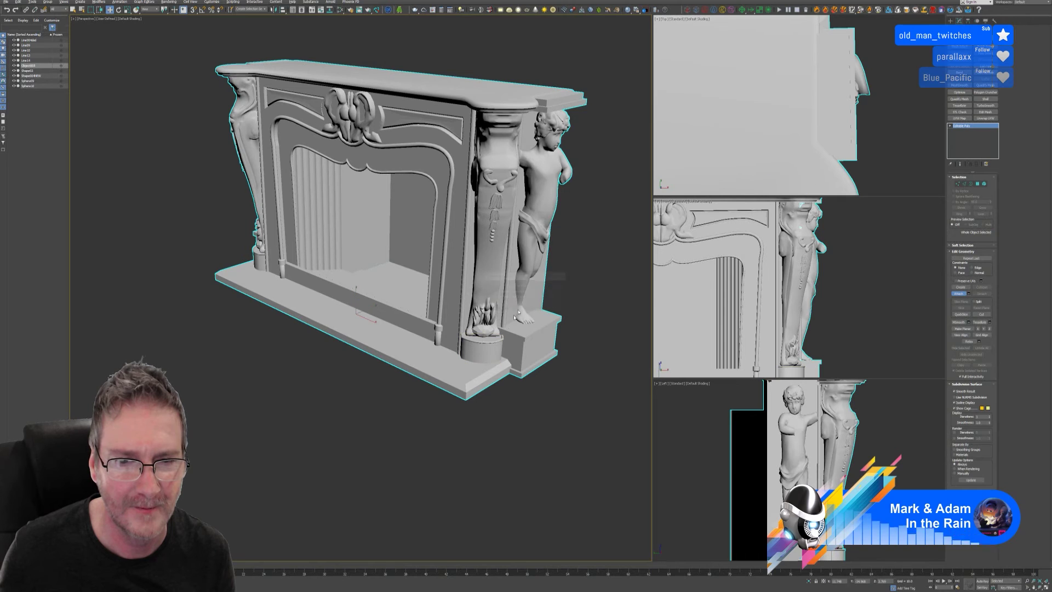
left_click(492, 342)
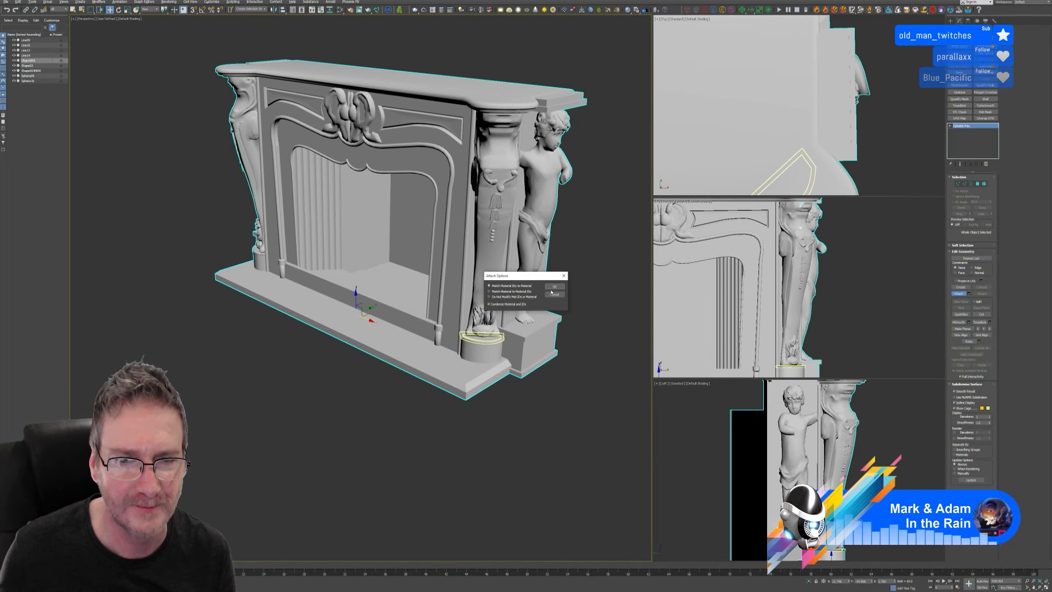
left_click(555, 286)
left_click(483, 330)
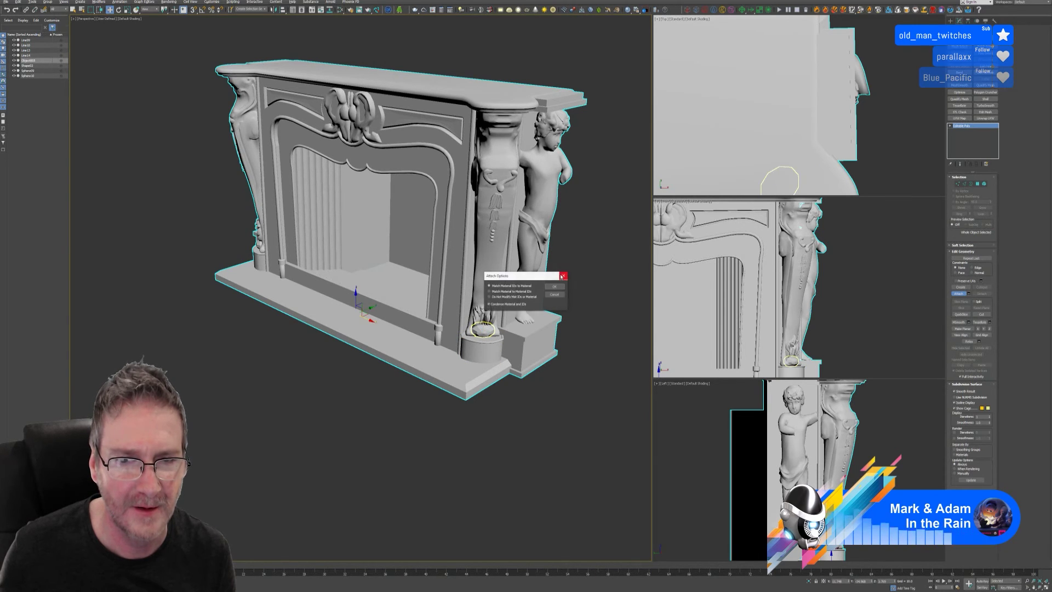
left_click(555, 286)
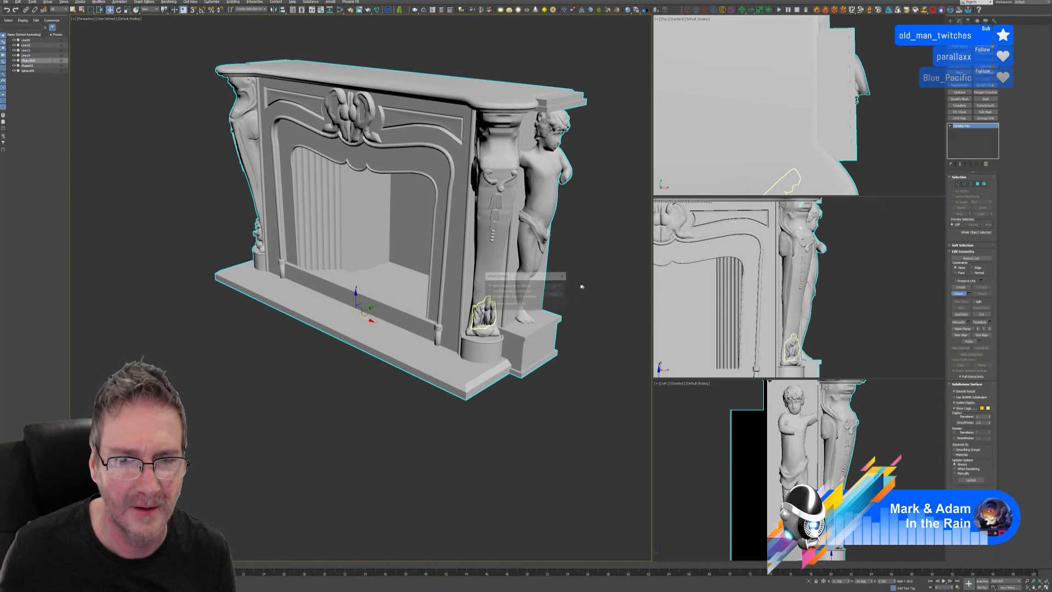
Step: Attach the right column's base leaf ornament, its shaft and the small beads on its front to the hearth object, matching material IDs to material
left_click(555, 286)
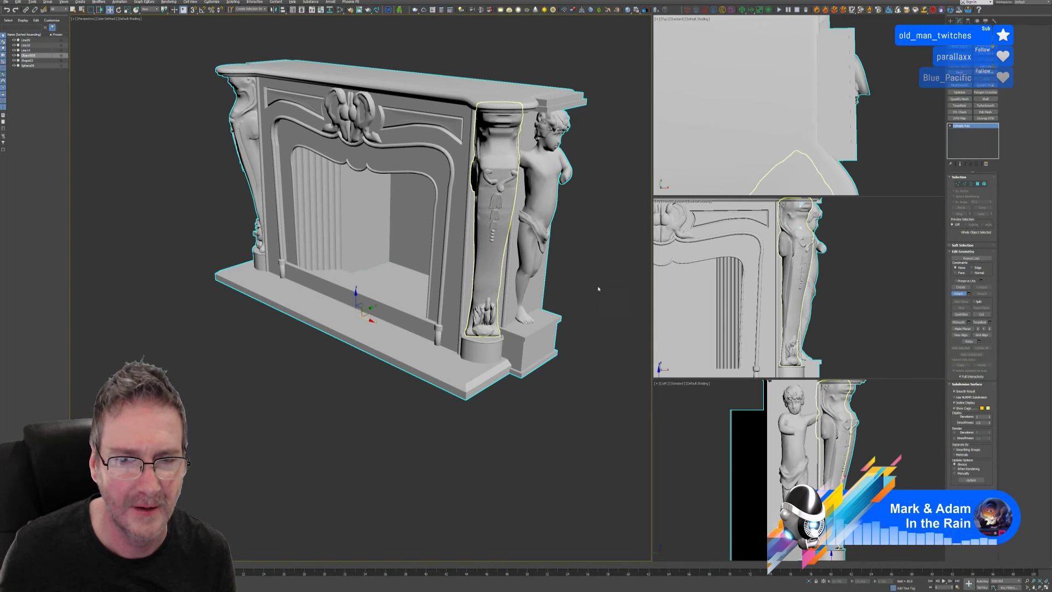
left_click(555, 286)
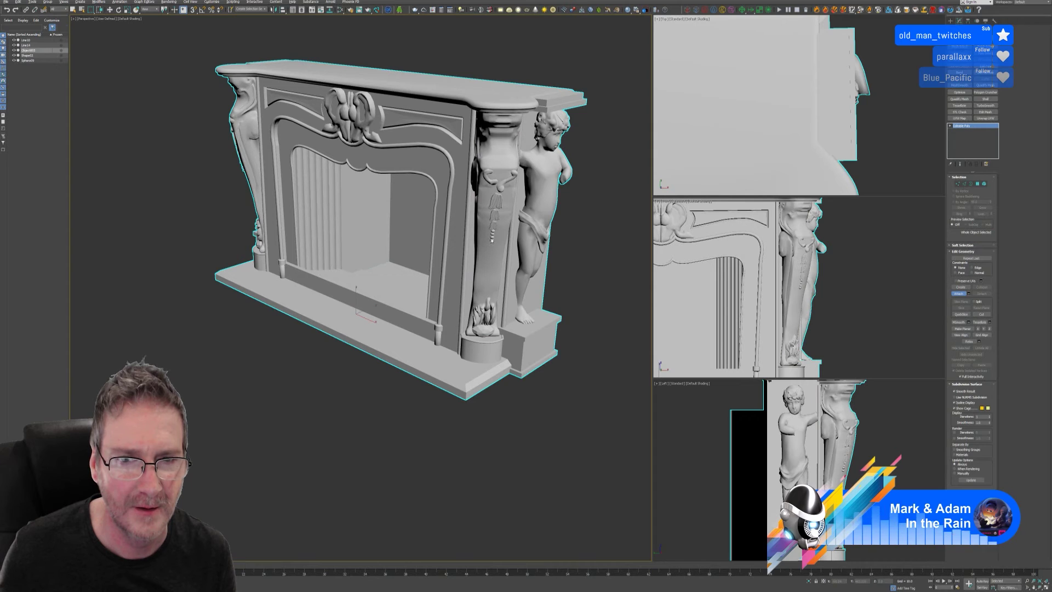
left_click(571, 284)
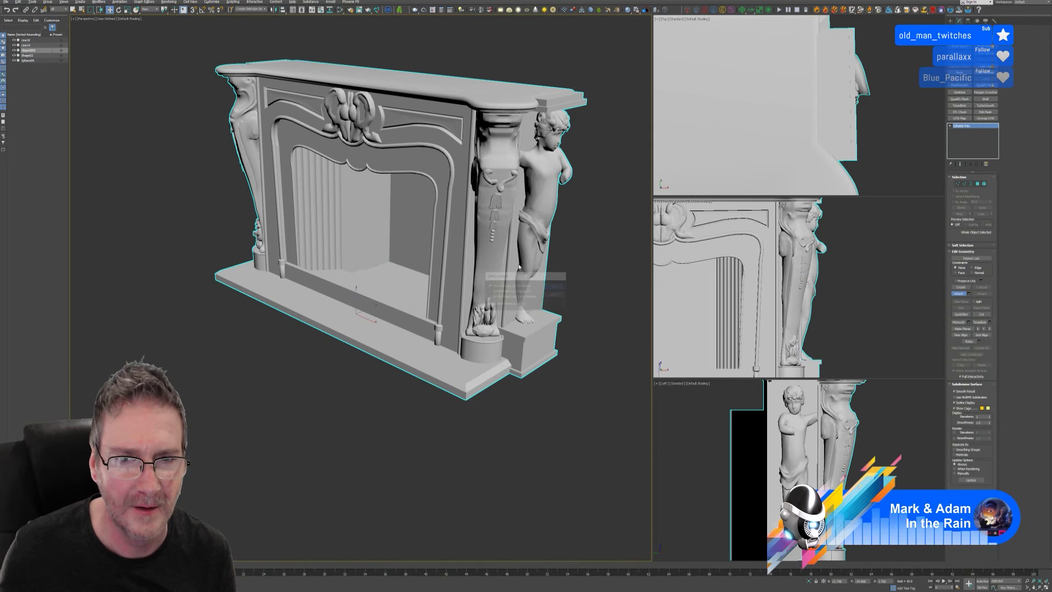
Step: Attach the hanging bell-shaped ornaments and the scroll above them on the right column to the hearth object, matching material IDs to material
left_click(496, 213)
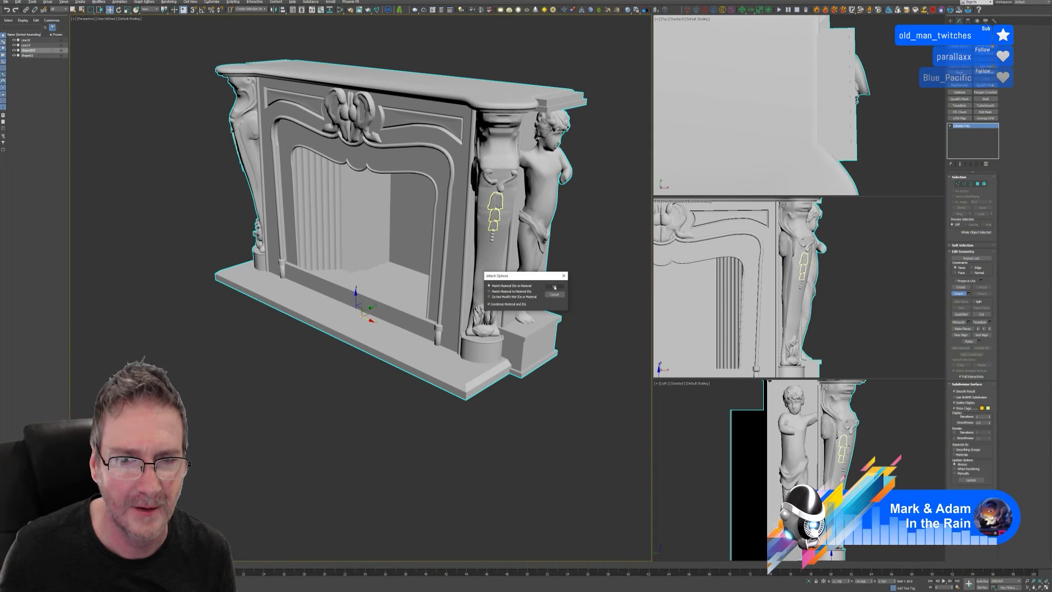
left_click(553, 286)
left_click(497, 190)
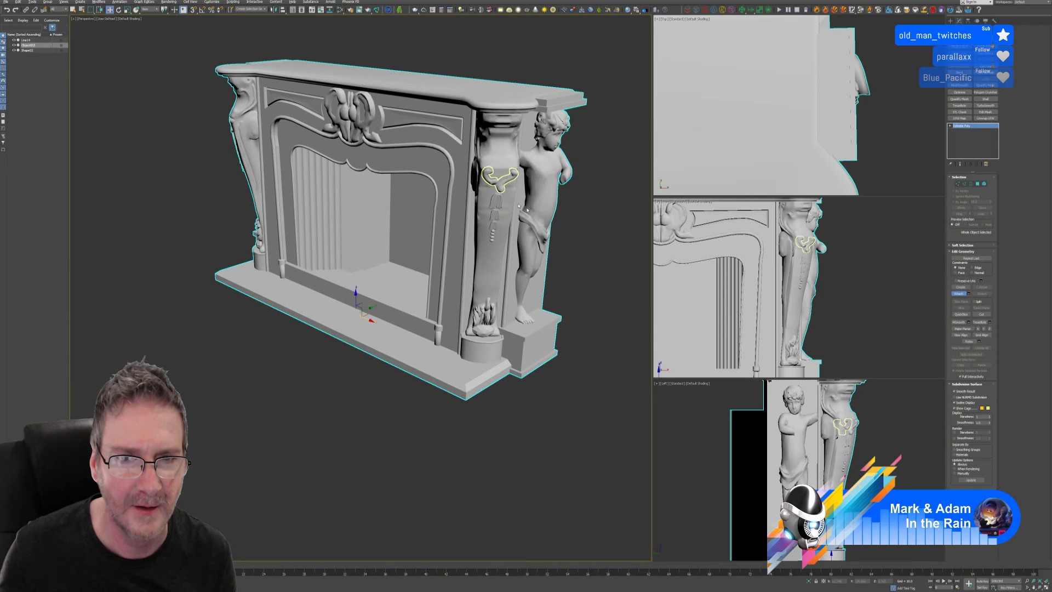
left_click(555, 288)
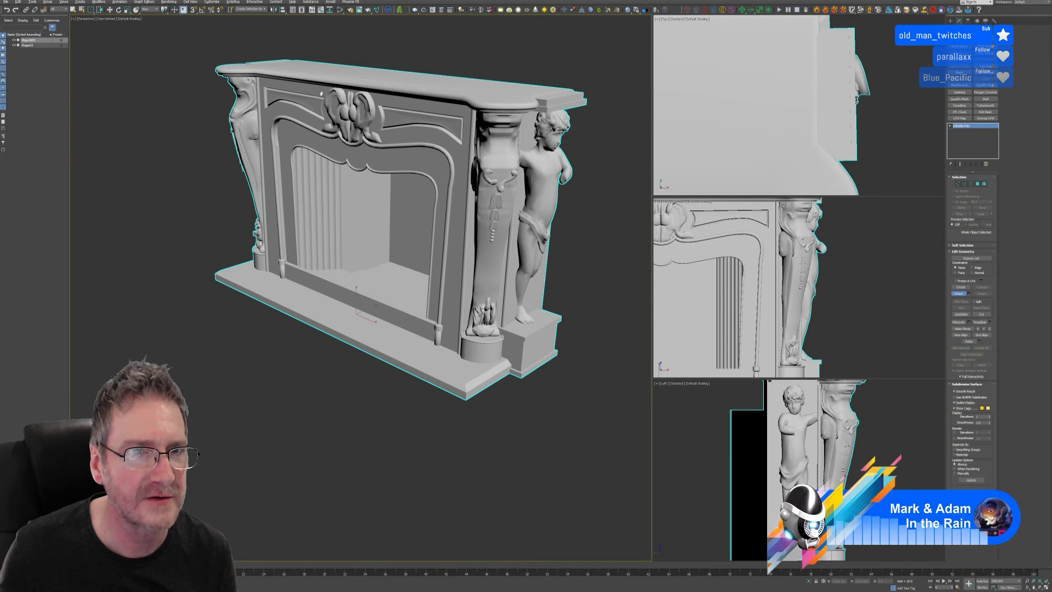
left_click(958, 294)
key("w")
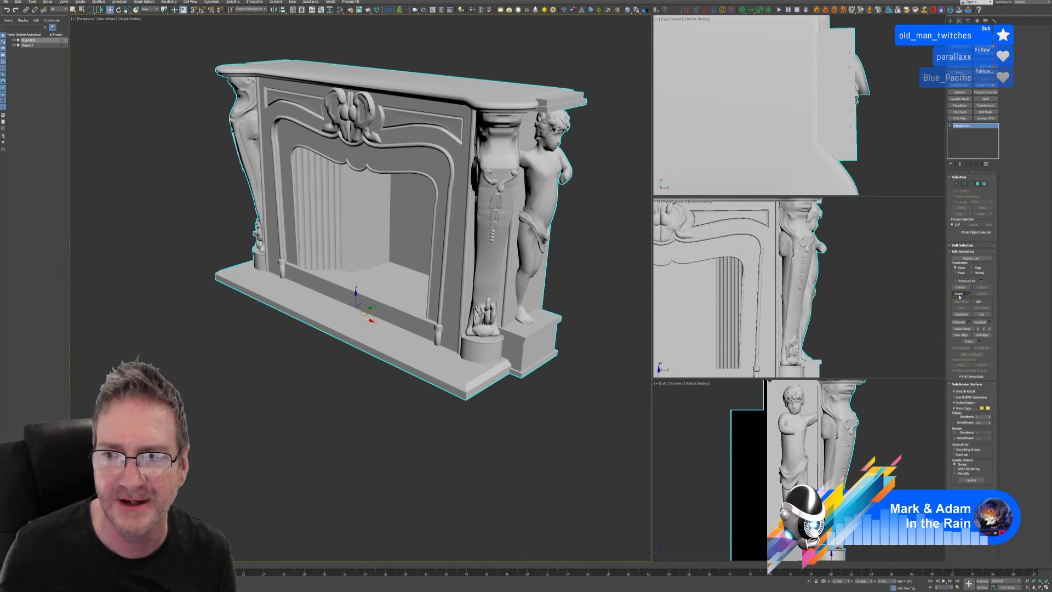
Step: Attach the remaining thin vertical rod between the right column and the cherub to the hearth object, matching material IDs to material
left_click(31, 46)
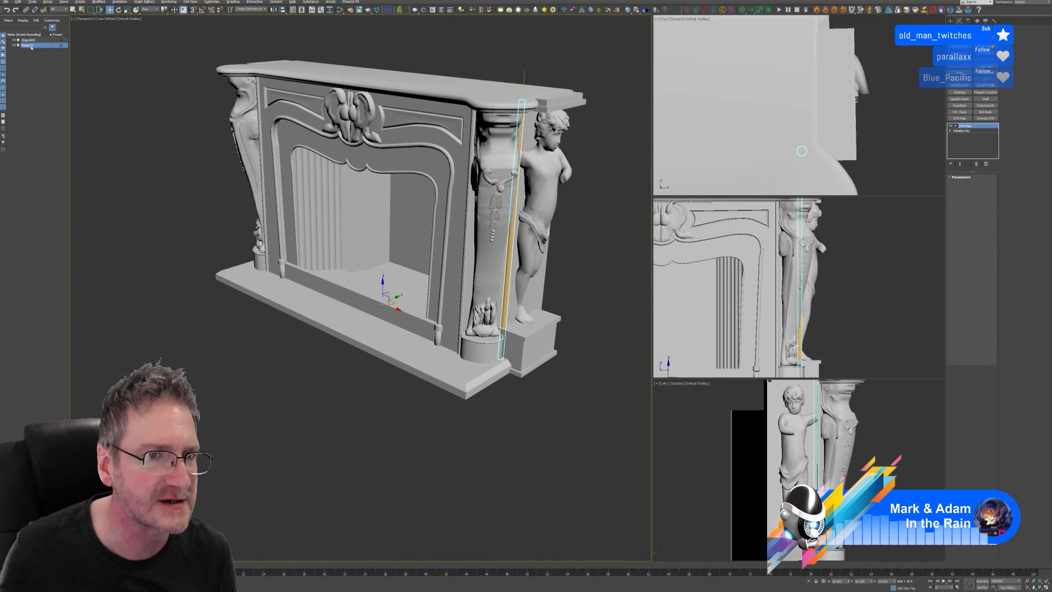
key("ctrl+z")
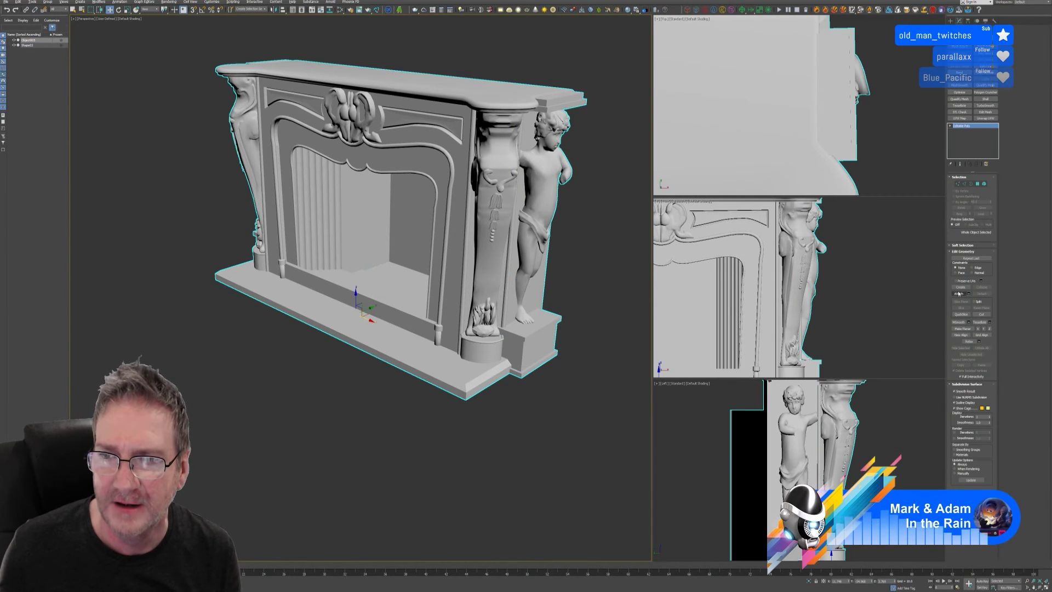
left_click(959, 293)
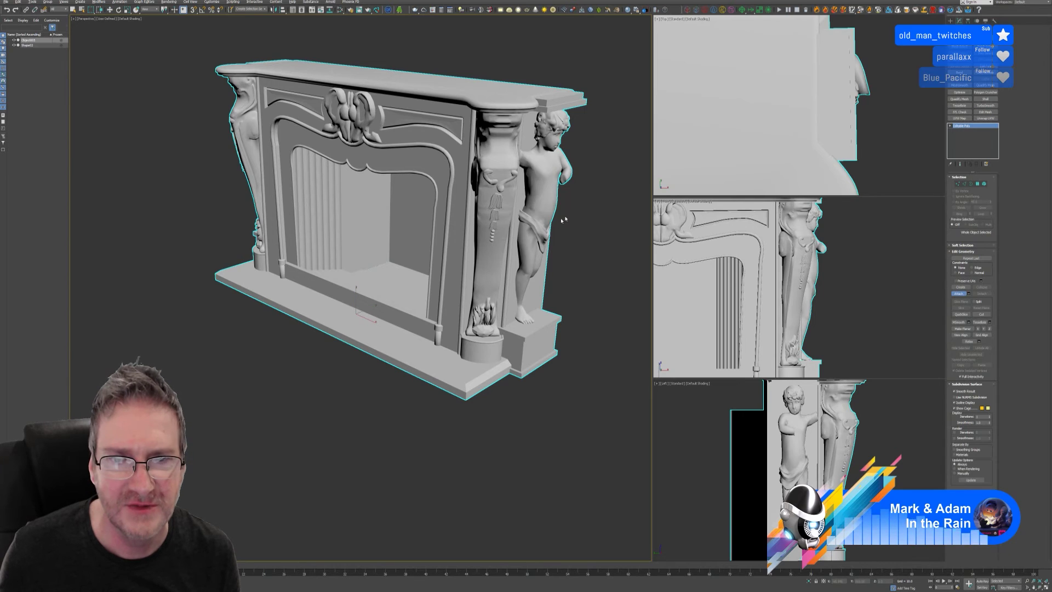
left_click(521, 198)
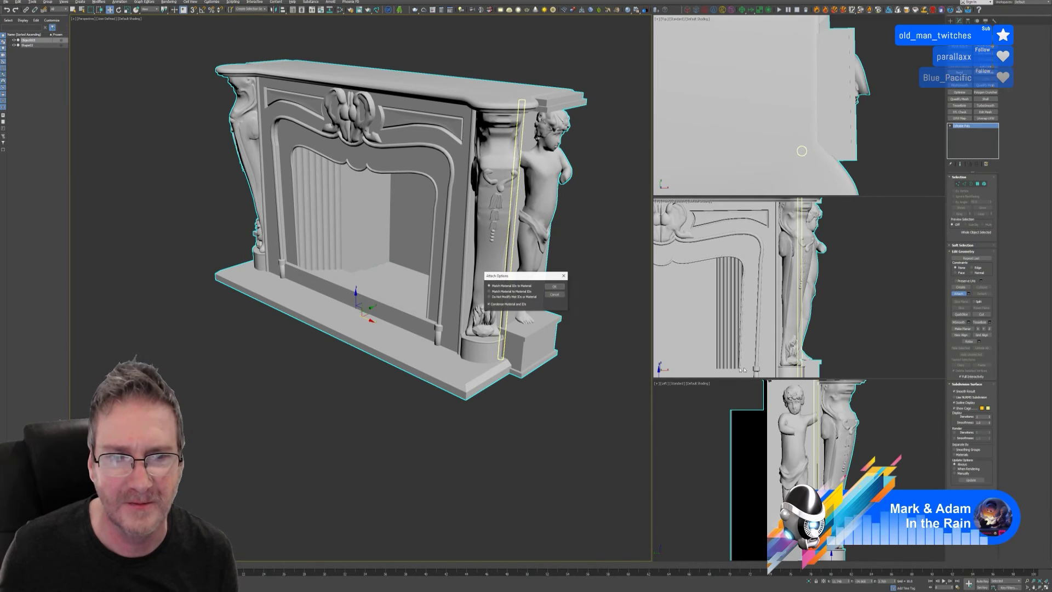
left_click(555, 286)
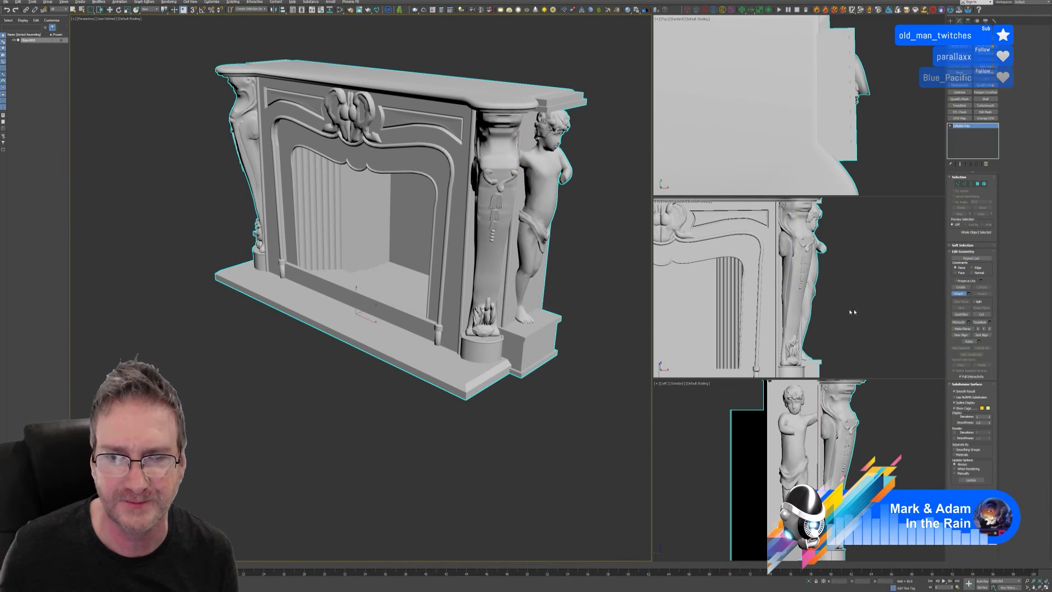
left_click(960, 295)
key("w")
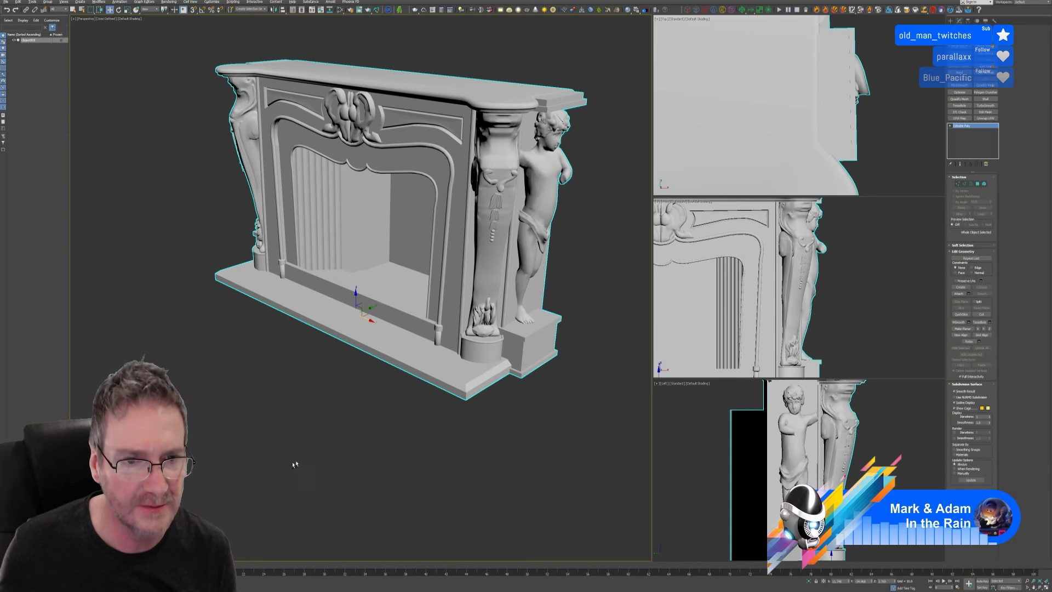
Step: Test-move the combined fireplace to check that all parts travel together, and undo the move
middle_click_drag(294, 465, 345, 444, "alt")
scroll(336, 459, "down", 3)
left_click_drag(384, 372, 603, 297)
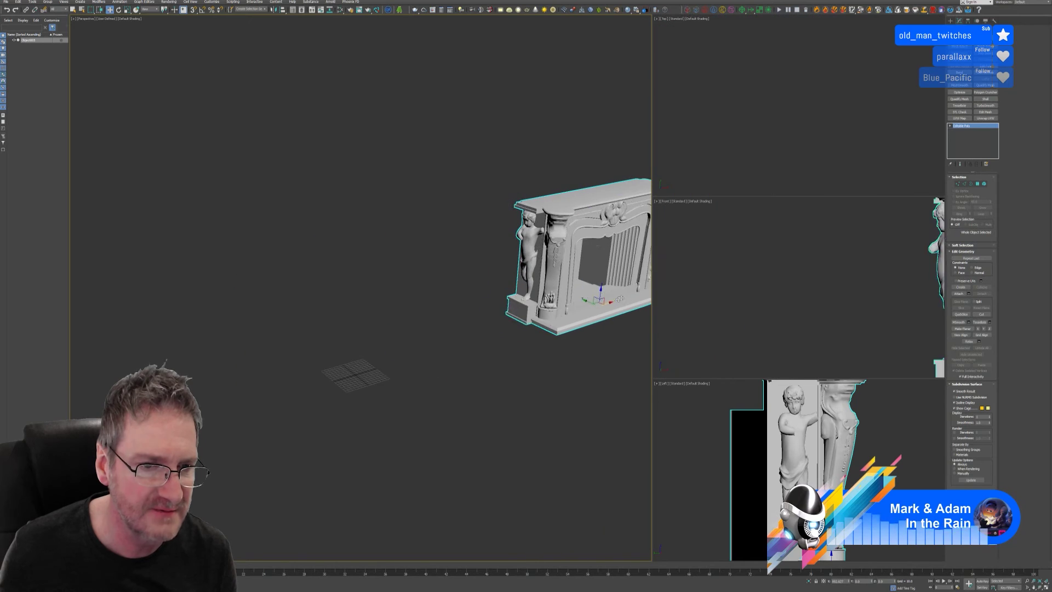
key("ctrl+z")
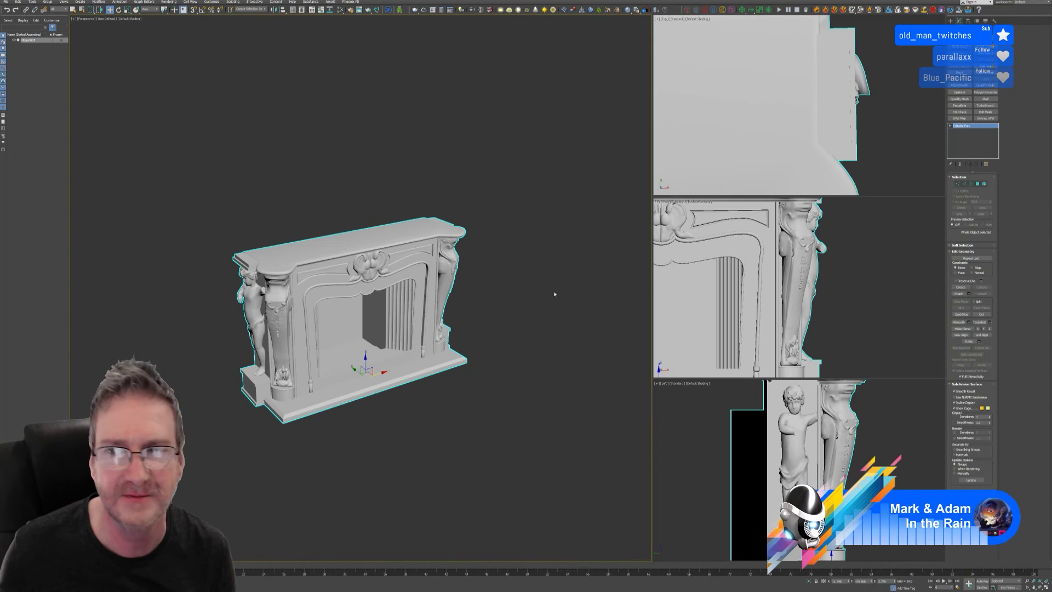
Step: Center the pivot on the combined fireplace and lower it to the underside of the hearth
left_click(968, 21)
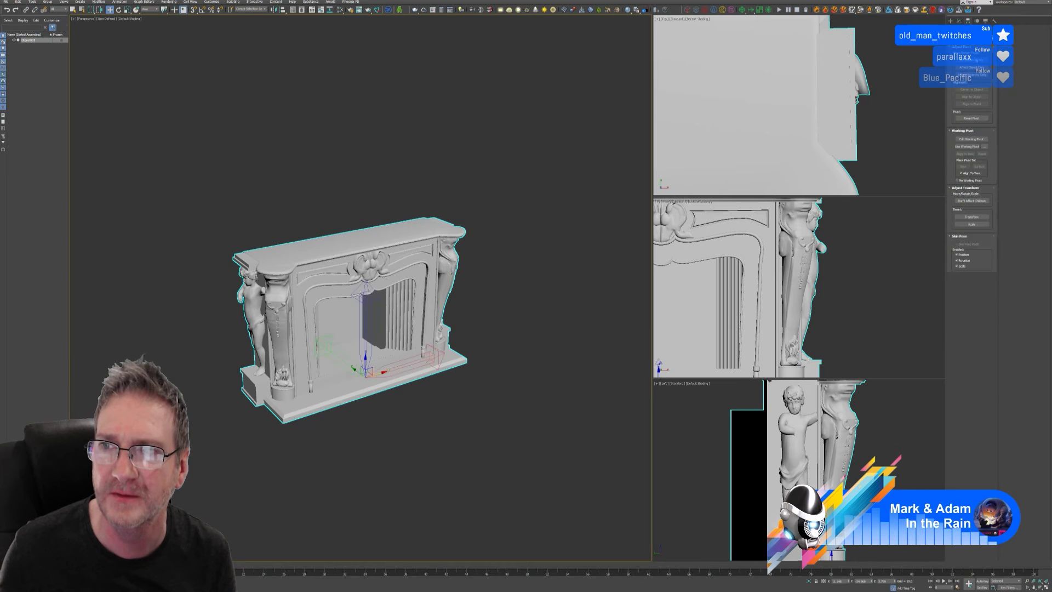
left_click(972, 60)
left_click(971, 90)
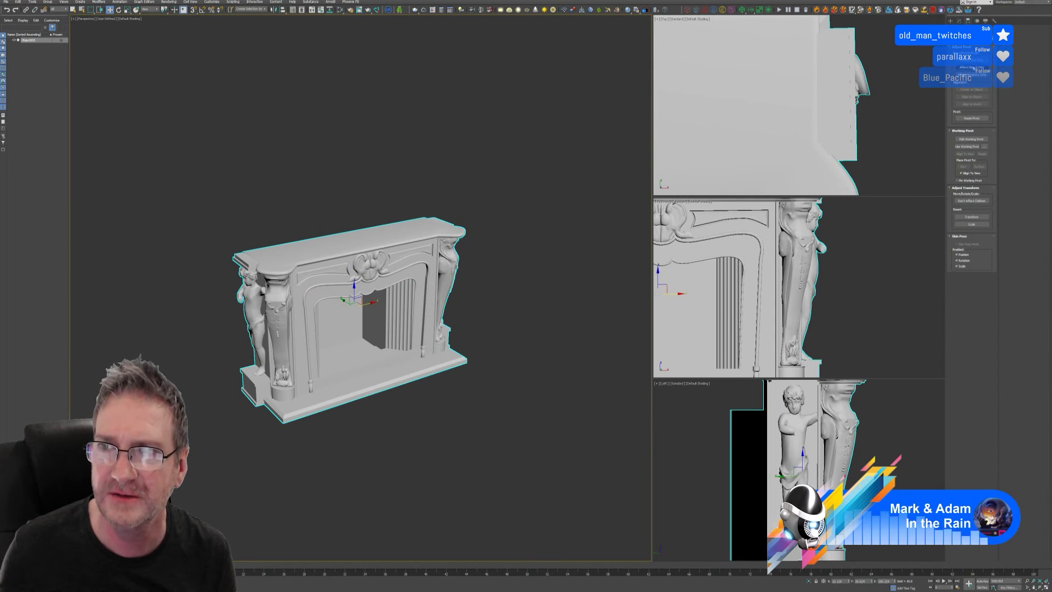
left_click(972, 59)
left_click(804, 281)
key("z")
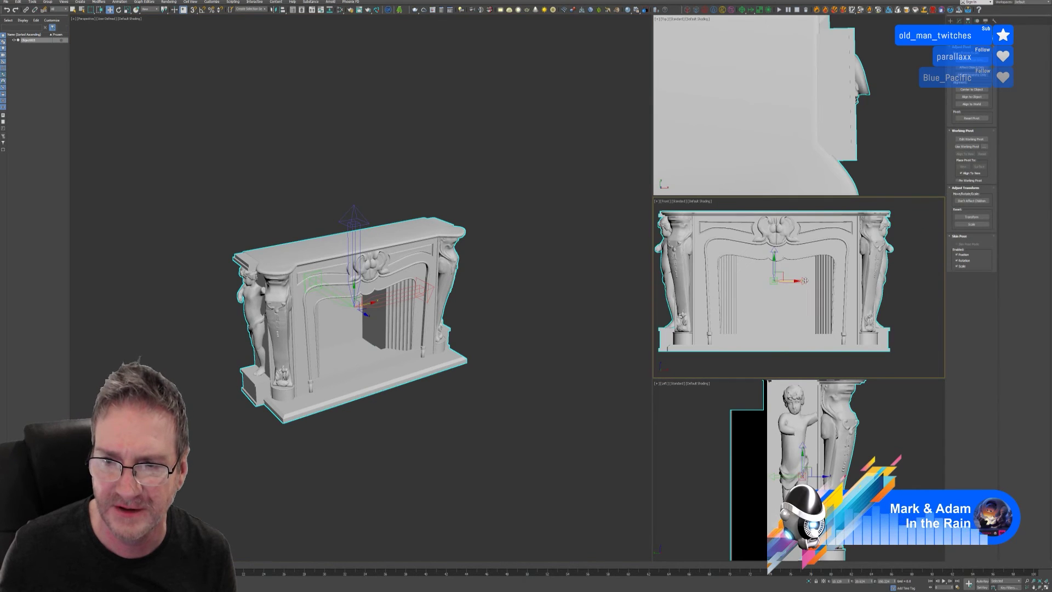
left_click_drag(773, 266, 765, 337)
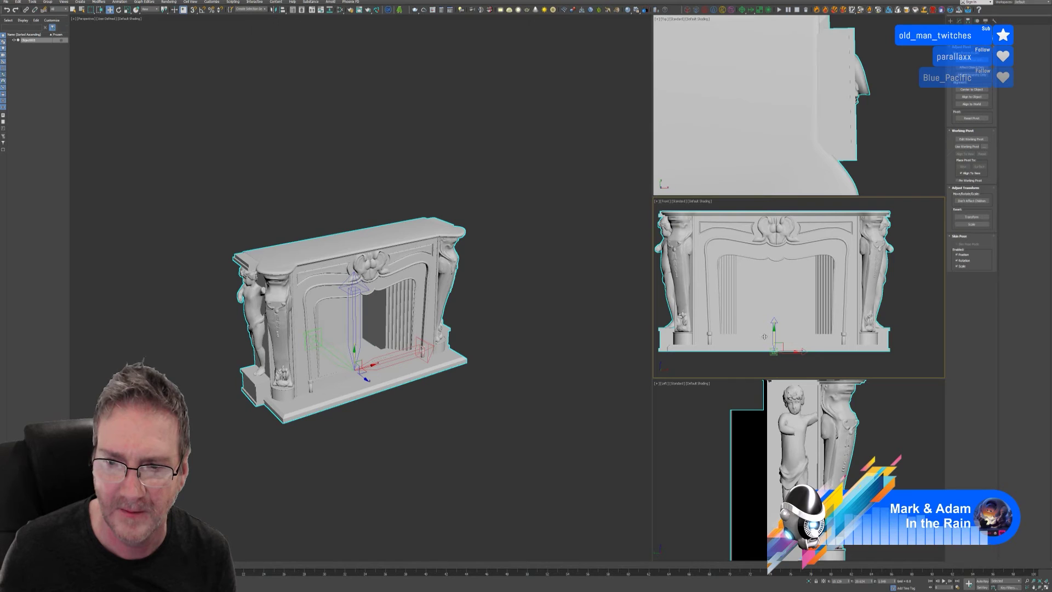
mouse_move(439, 423)
middle_mouse_down("alt")
mouse_move(414, 404)
mouse_move(432, 404)
middle_mouse_up("alt")
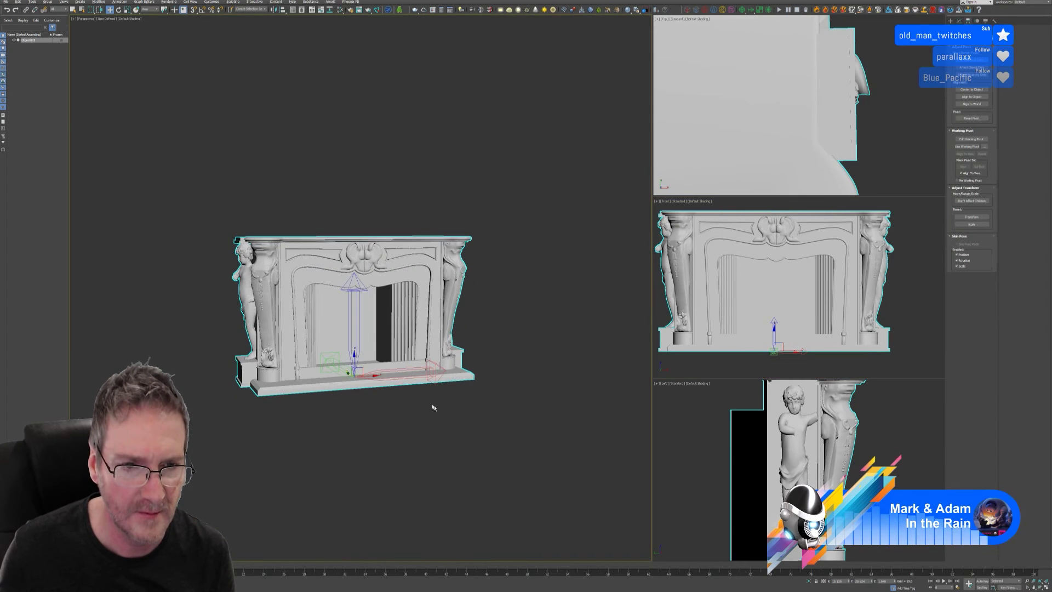
left_click(972, 47)
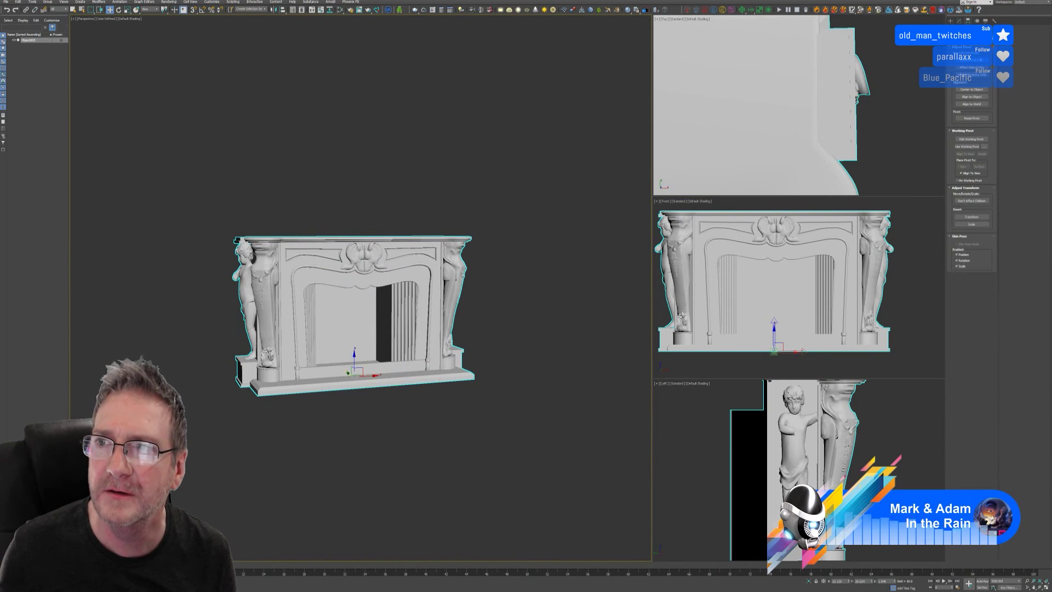
Step: Reset the fireplace's transform with Reset XForm and collapse its whole modifier stack
left_click(994, 21)
left_click(972, 154)
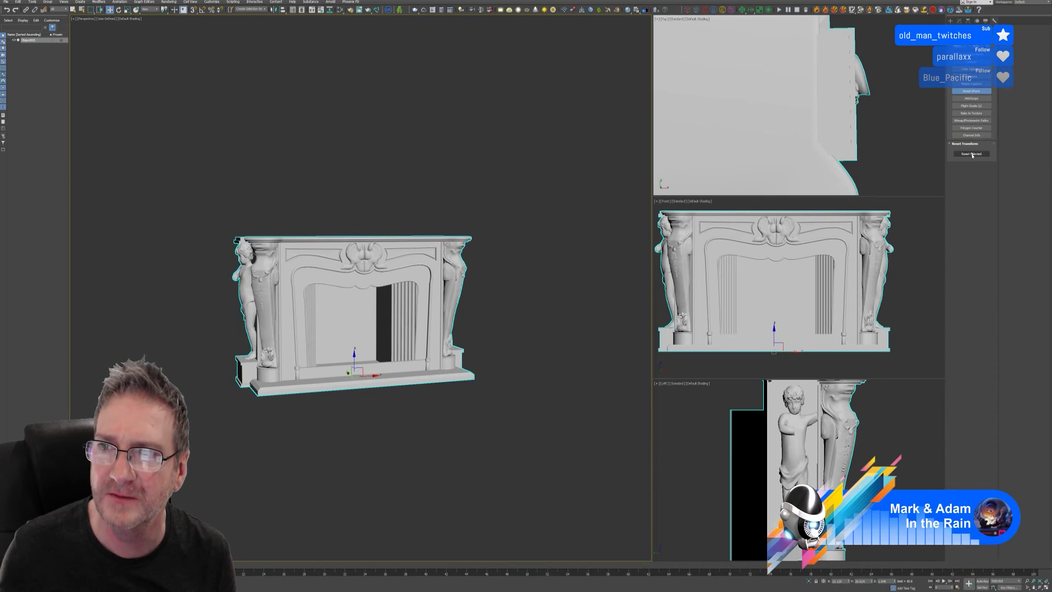
left_click(972, 154)
left_click(959, 21)
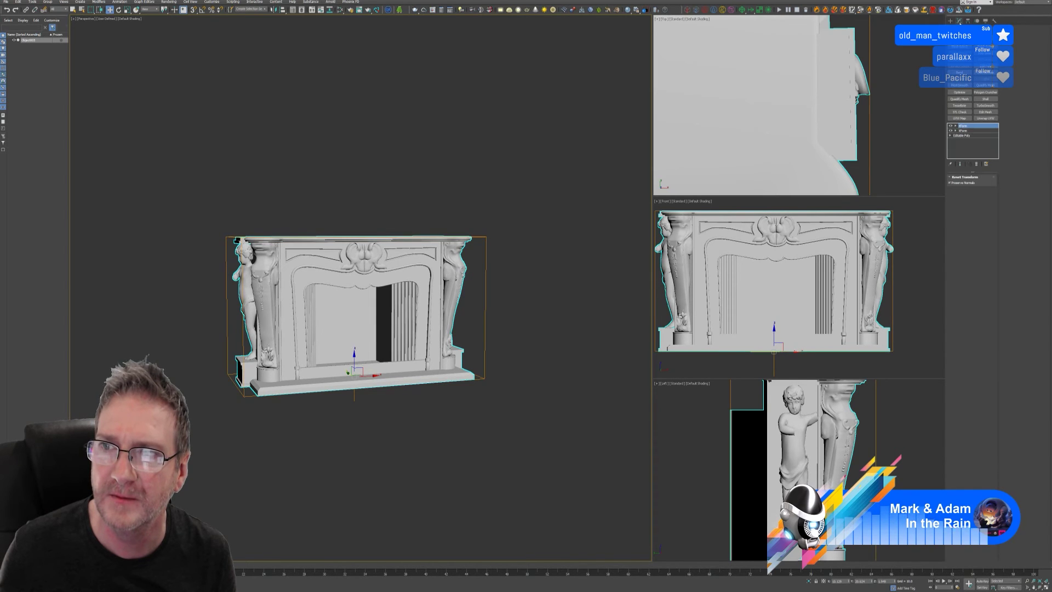
right_click(963, 131)
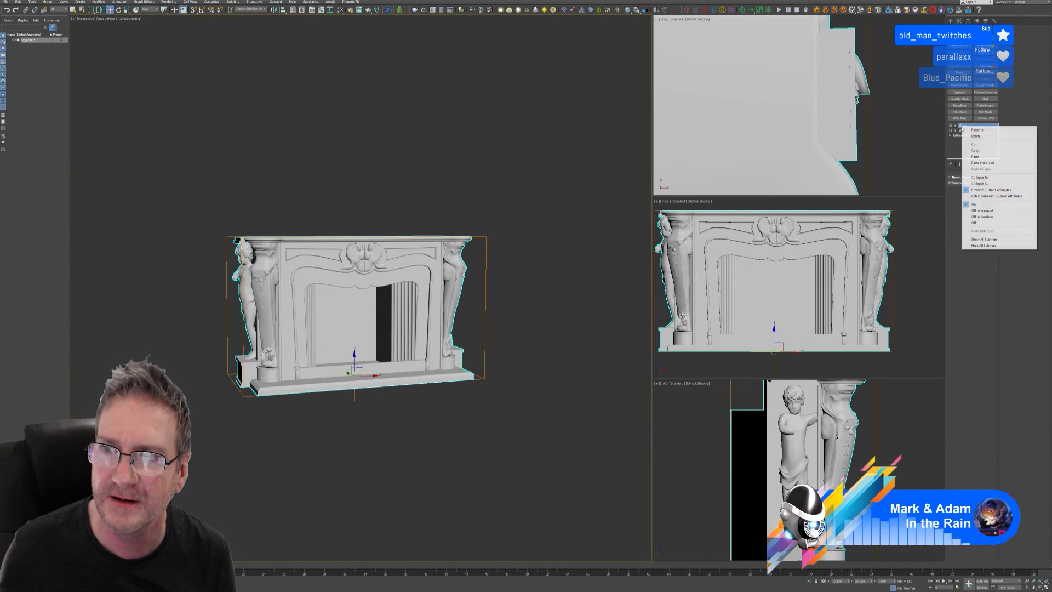
left_click(982, 183)
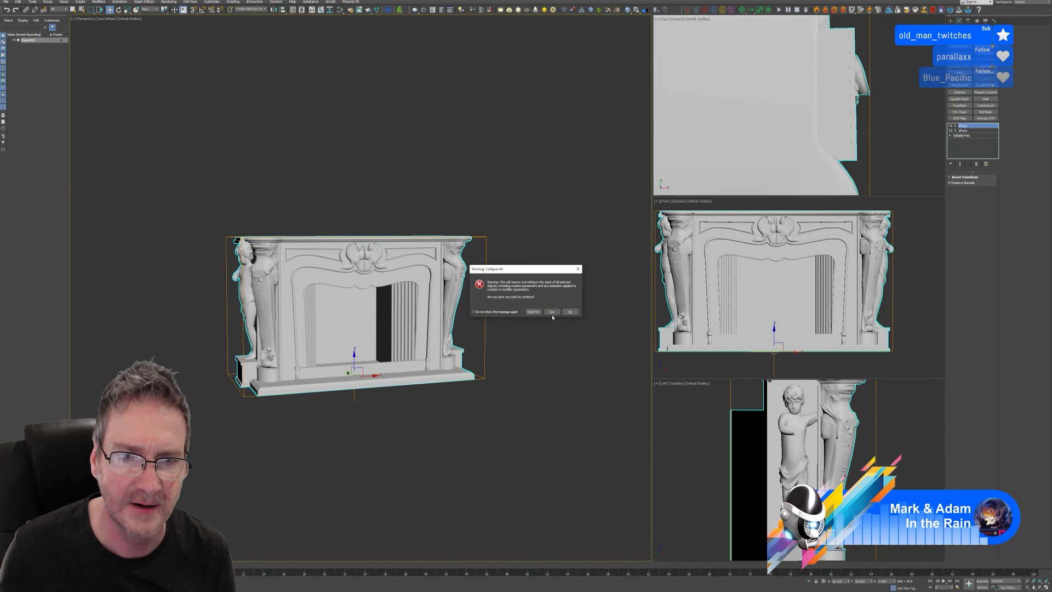
left_click(551, 312)
middle_click_drag(385, 430, 399, 441, "alt")
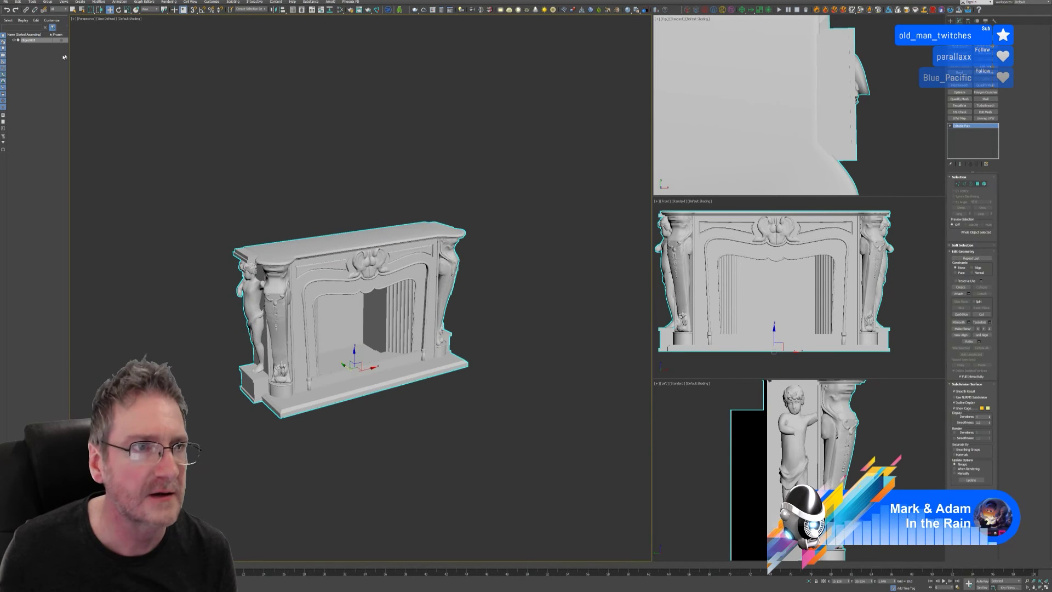
Step: Save the scene as a new .max file in the fireplace folder
left_click(5, 3)
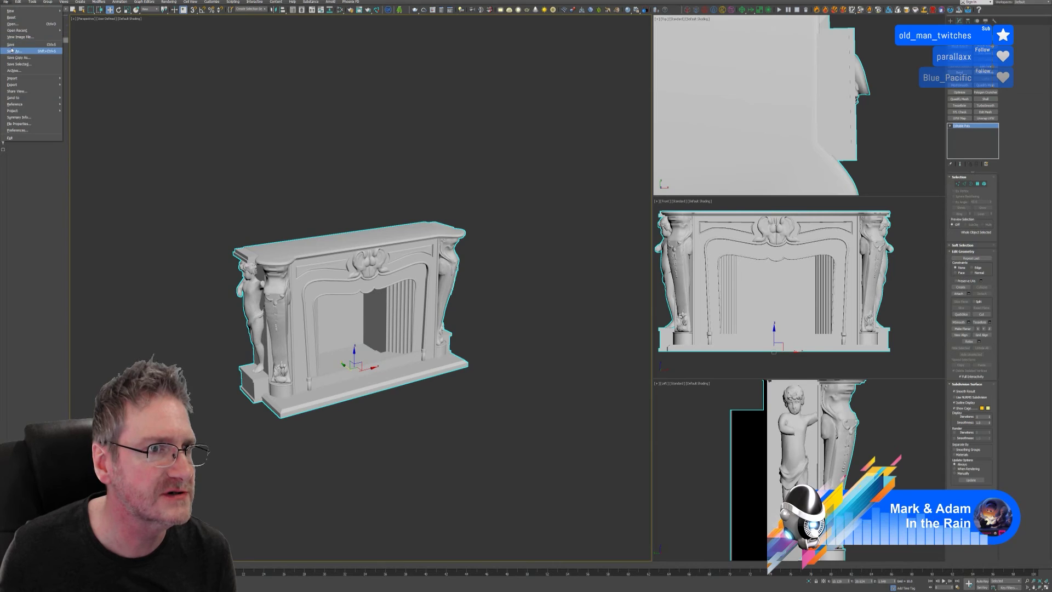
left_click(21, 48)
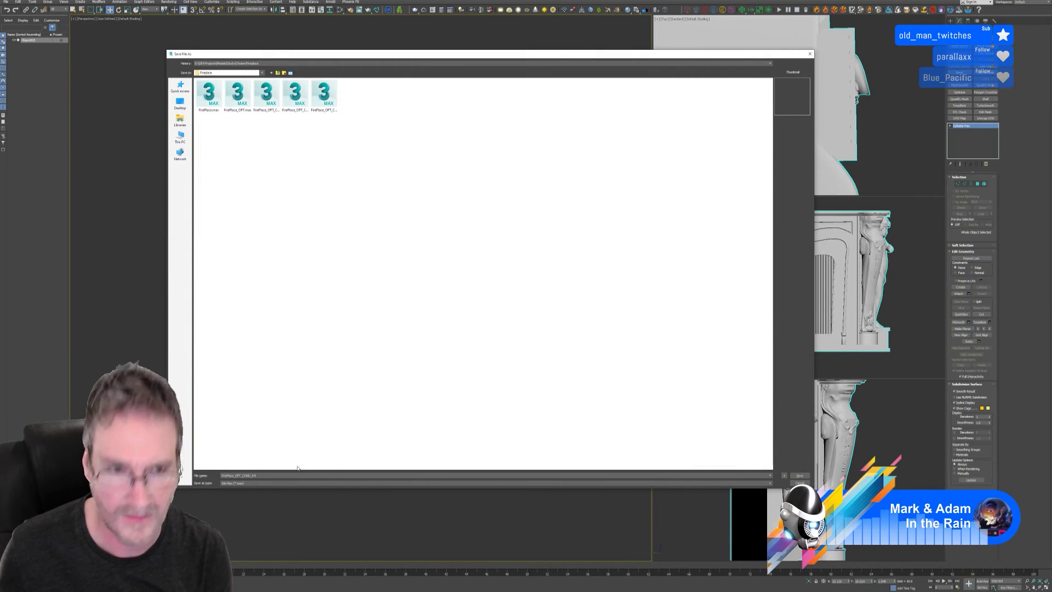
key("Return")
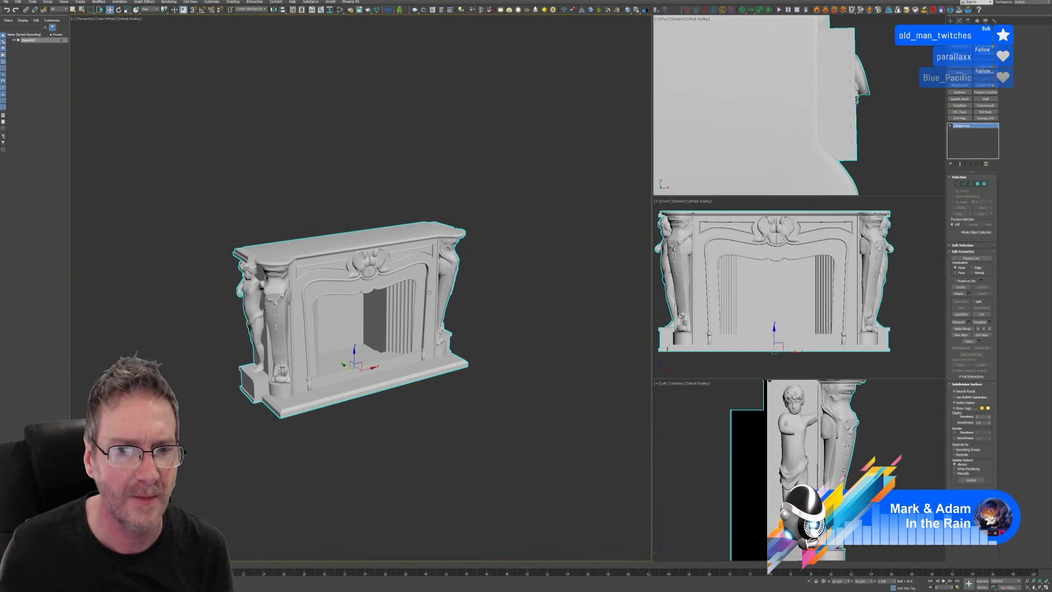
scroll(396, 301, "up", 3)
middle_click_drag(410, 299, 459, 254)
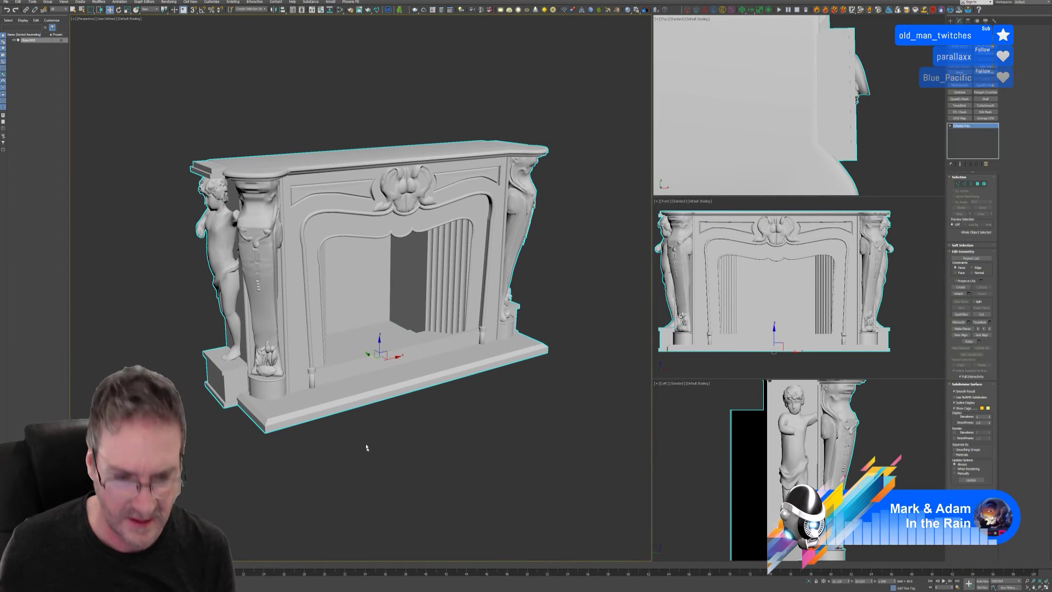
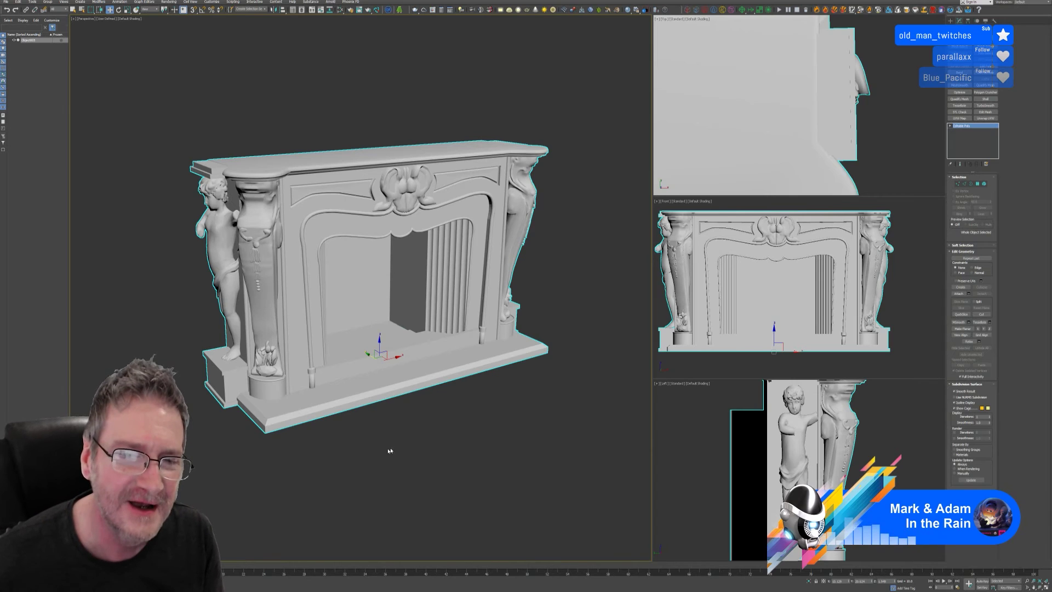
scroll(775, 93, "down", 5)
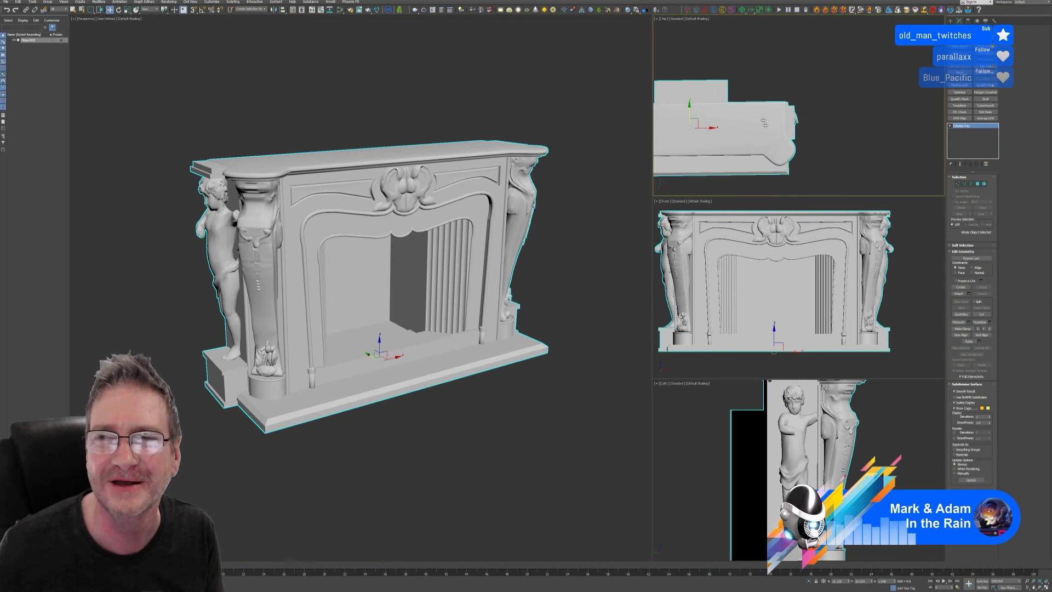
scroll(768, 321, "down", 3)
scroll(805, 478, "down", 5)
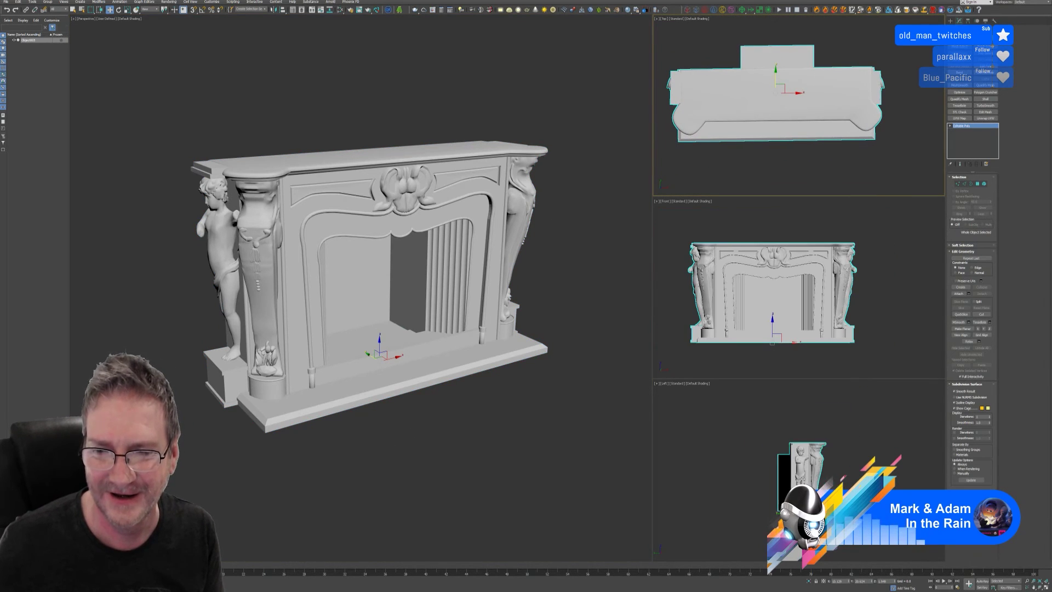
middle_click_drag(503, 329, 516, 314)
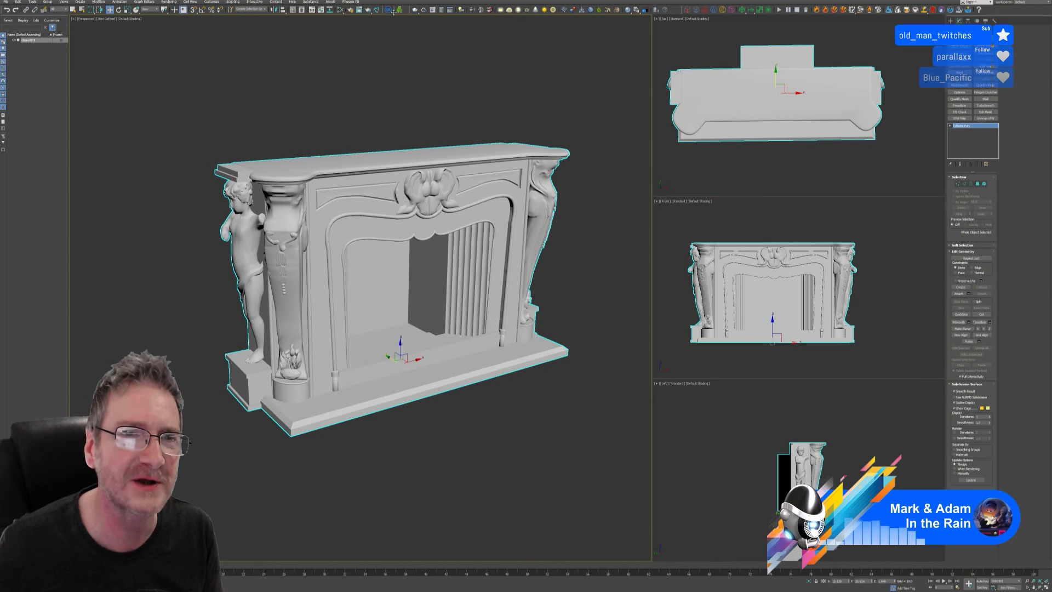
Step: Sample the fireplace's material into the Slate Material Editor and delete all its nodes except the topmost Standard material
left_click(341, 10)
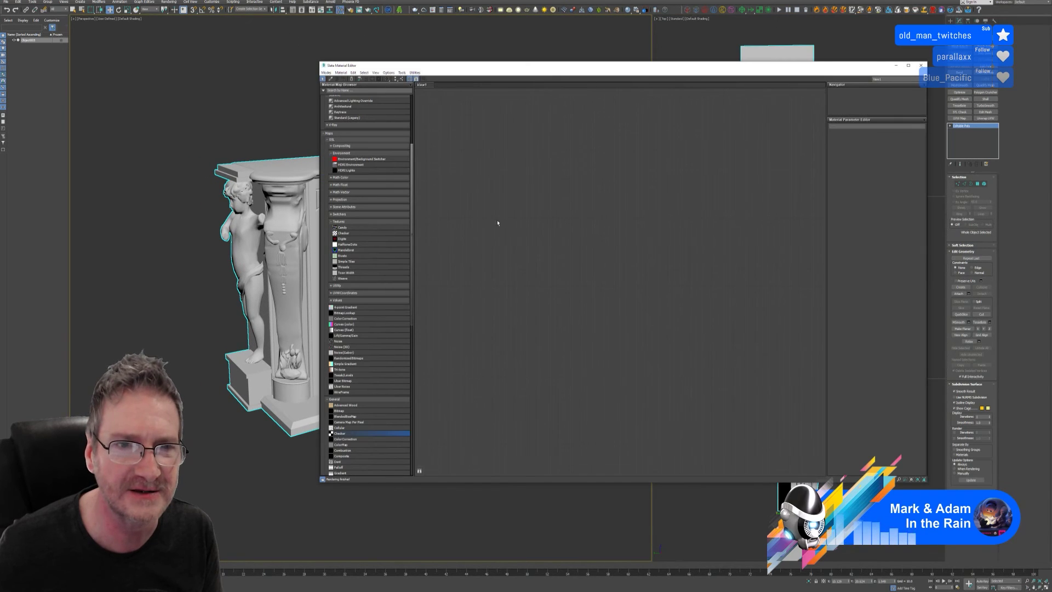
left_click_drag(511, 65, 690, 65)
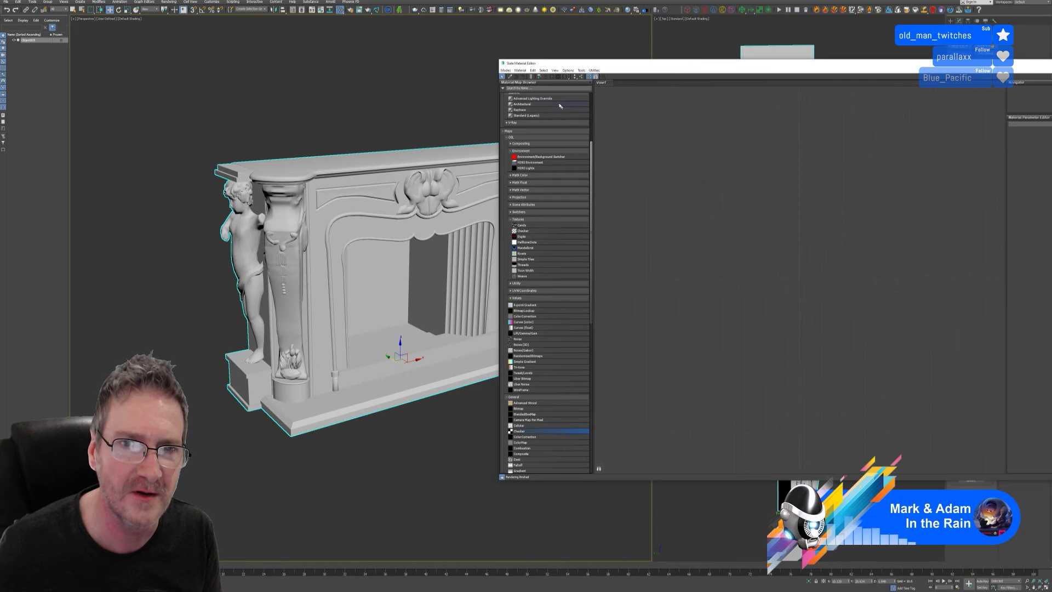
left_click(516, 77)
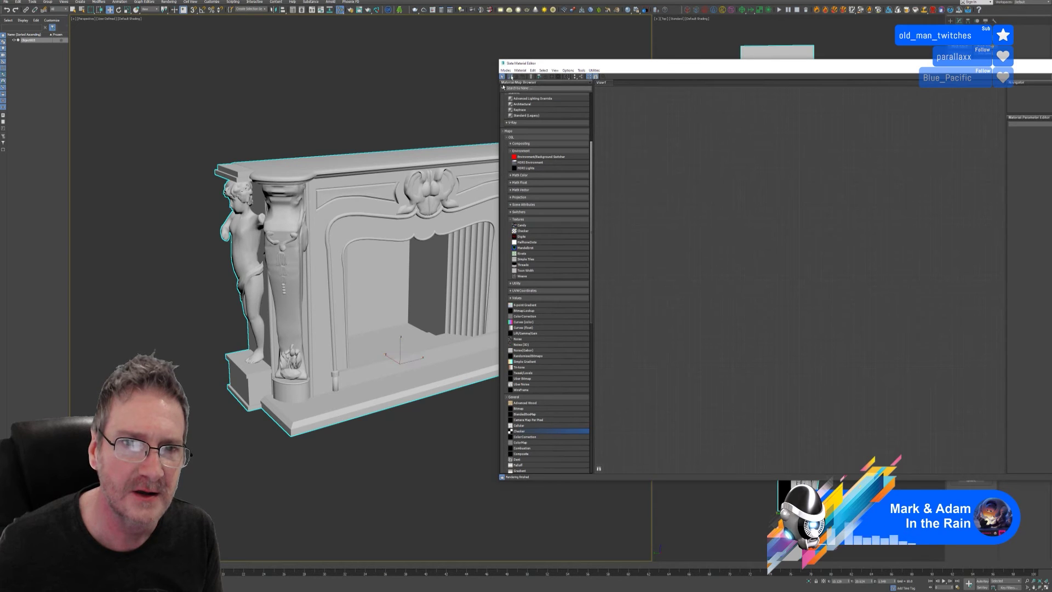
left_click(418, 151)
scroll(804, 200, "down", 5)
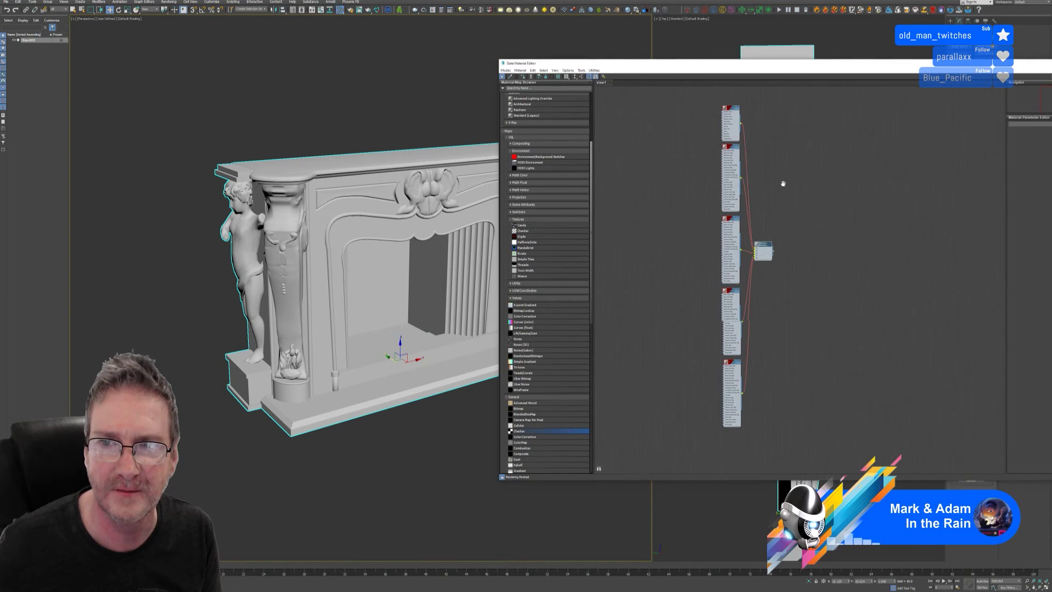
left_click_drag(697, 142, 811, 446)
key("Delete")
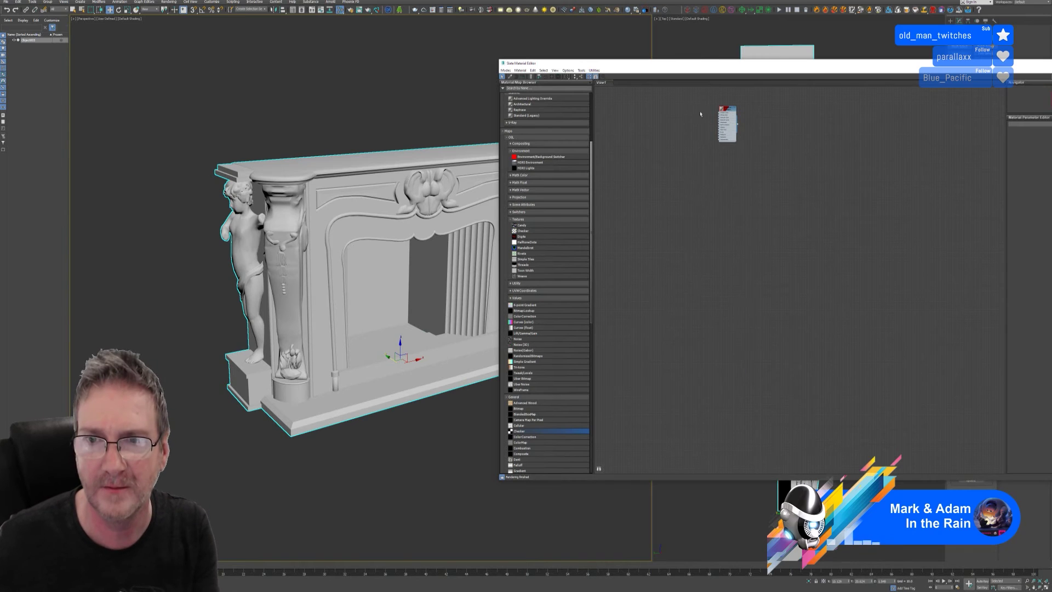
scroll(755, 113, "up", 2)
scroll(755, 113, "up", 1)
left_click_drag(727, 63, 633, 86)
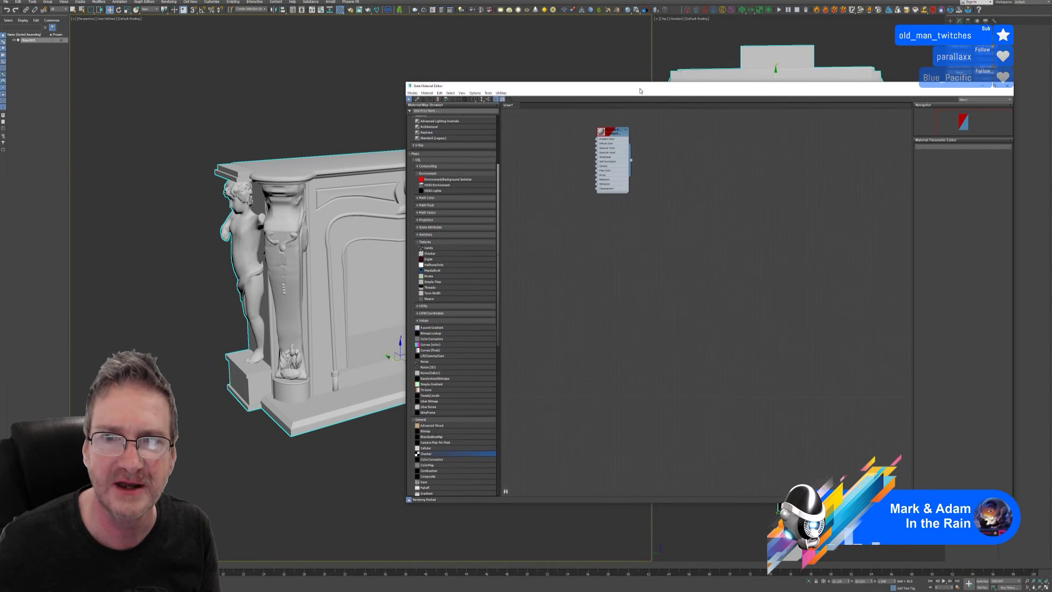
middle_click_drag(633, 131, 670, 182)
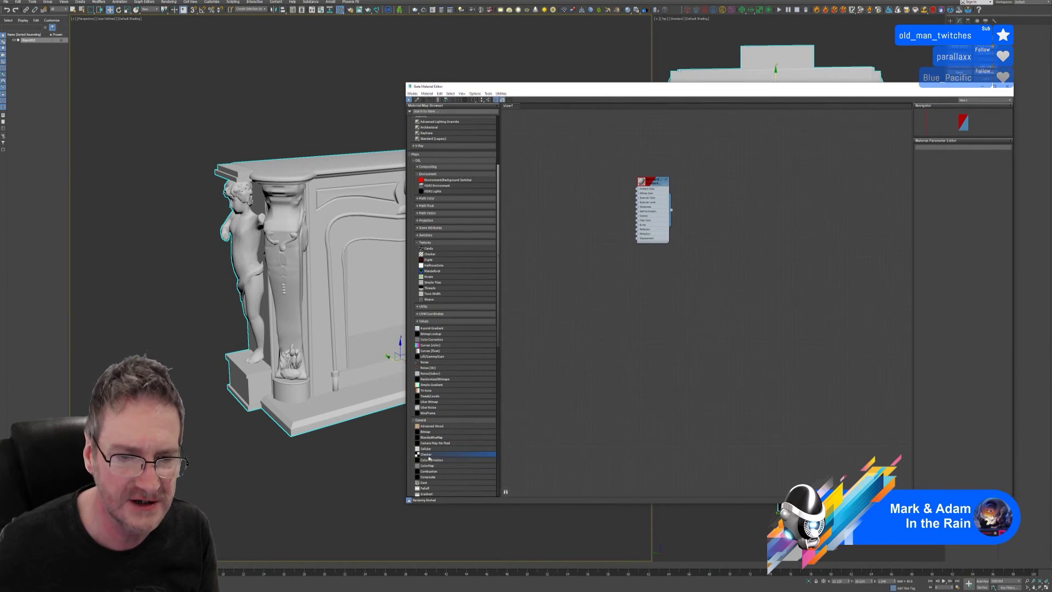
Step: Add a Checker map beside the Standard material and raise its tiling in both directions
left_click_drag(560, 316, 570, 193)
double_click(573, 196)
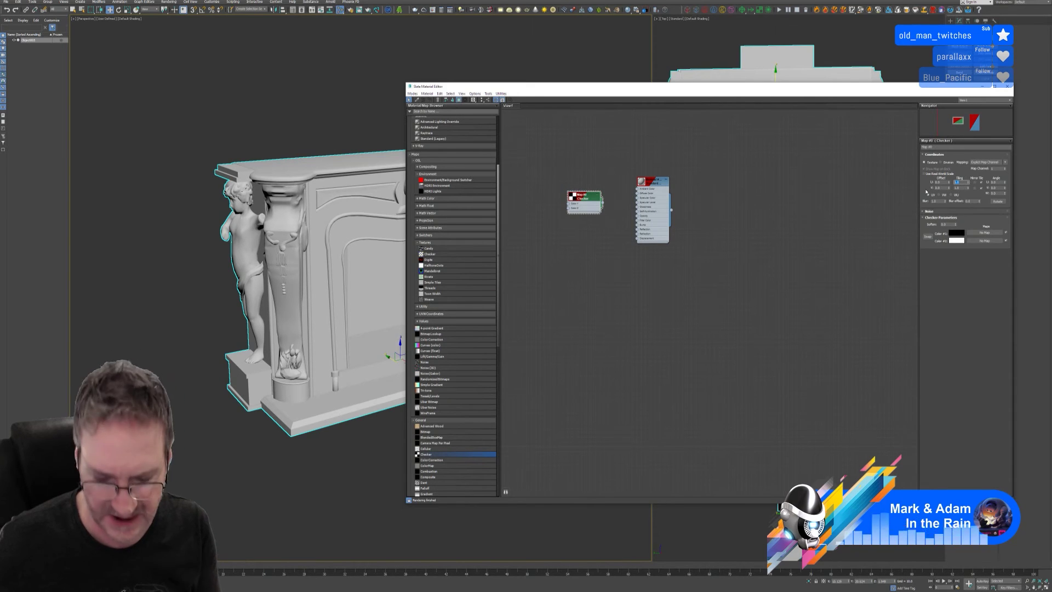
key("Tab")
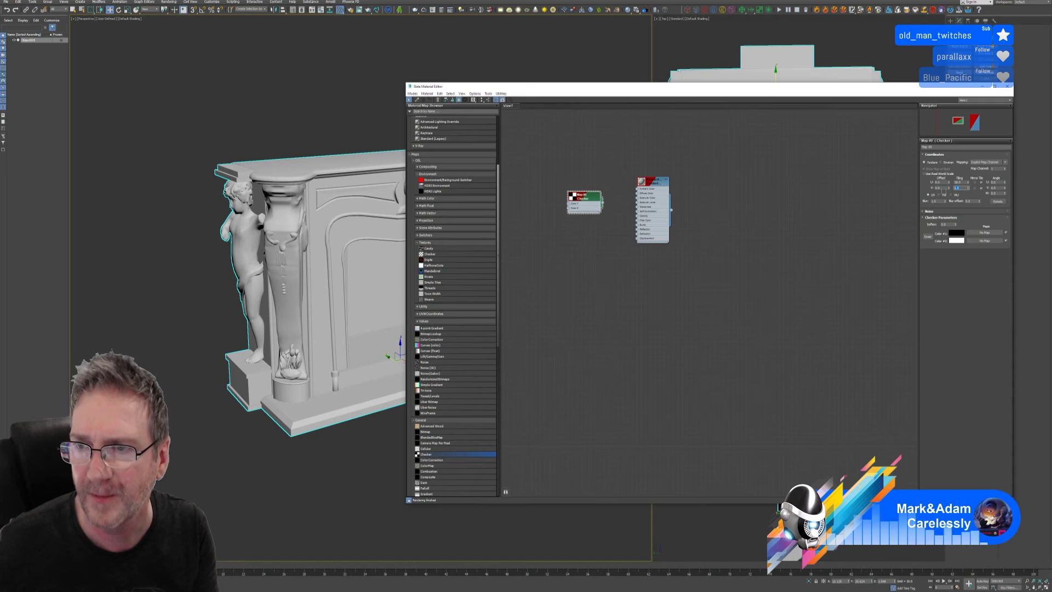
key("Return")
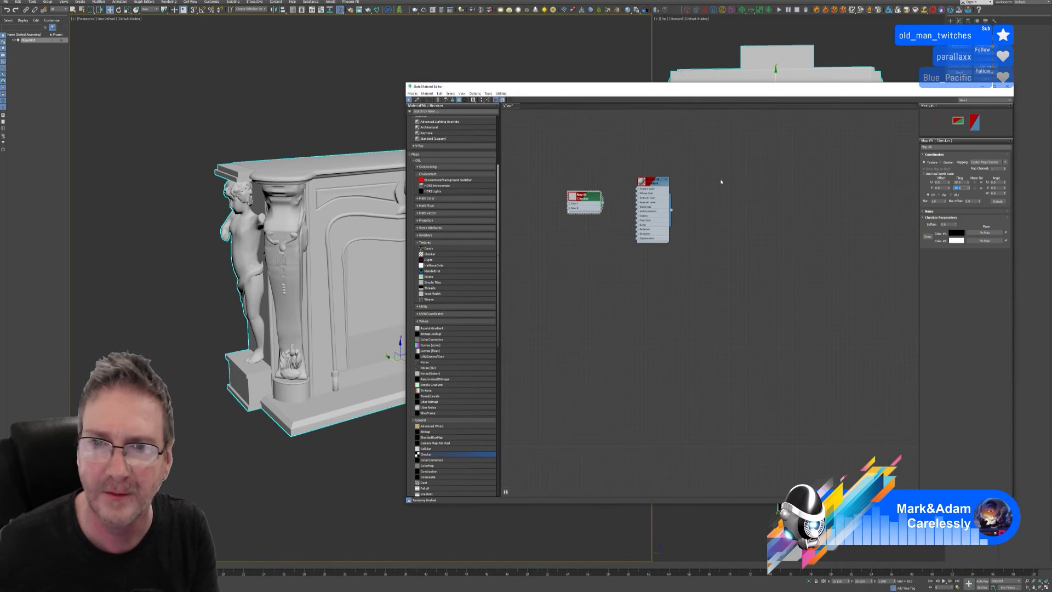
Step: Assign the Standard material to the fireplace, connect the Checker map to its Diffuse Color, and close the material editor
double_click(657, 187)
right_click(658, 187)
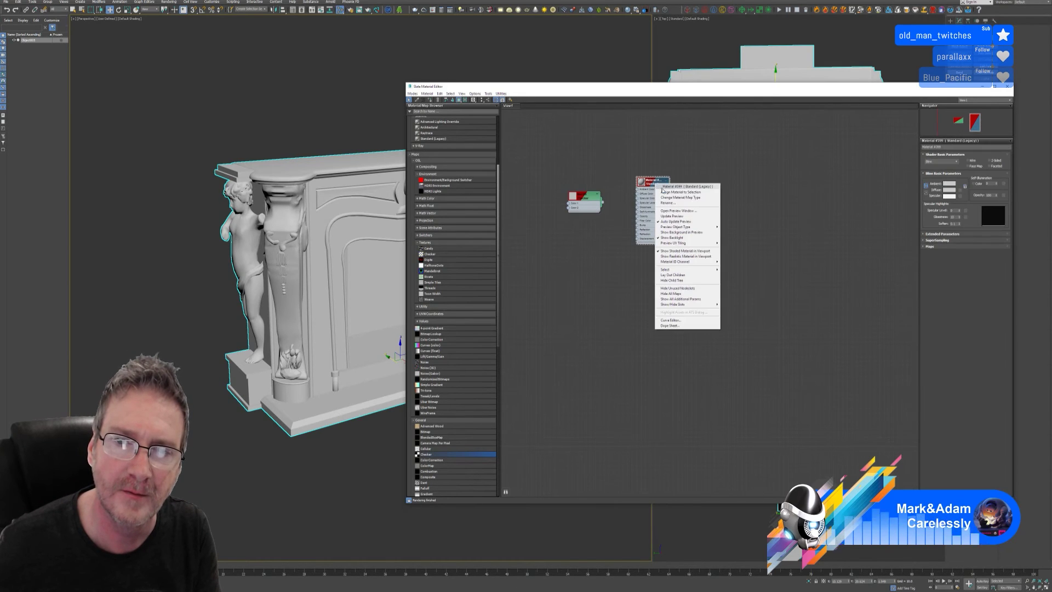
scroll(634, 202, "up", 3)
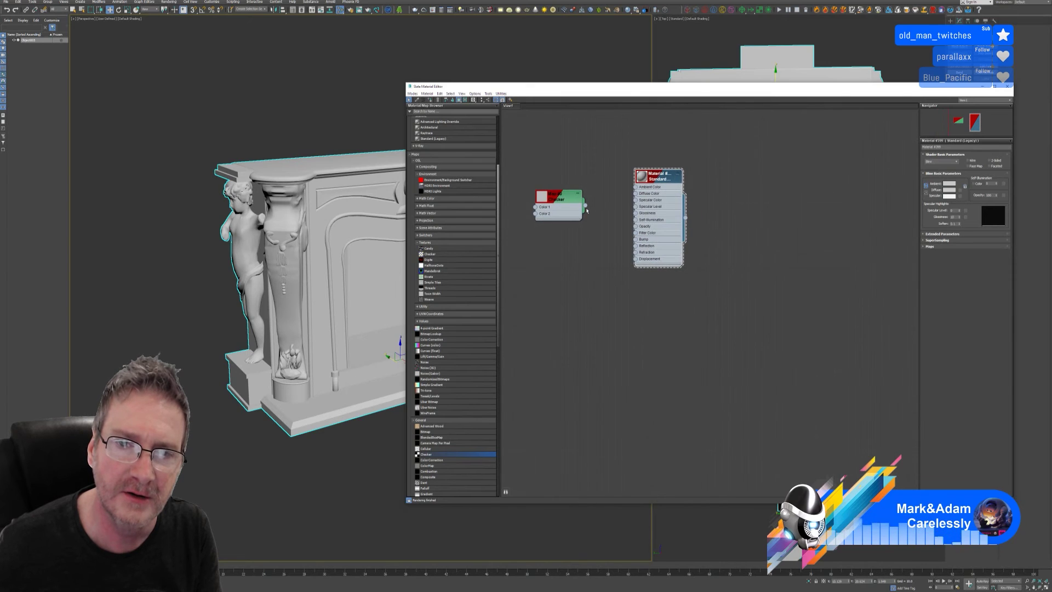
left_click_drag(603, 202, 636, 193)
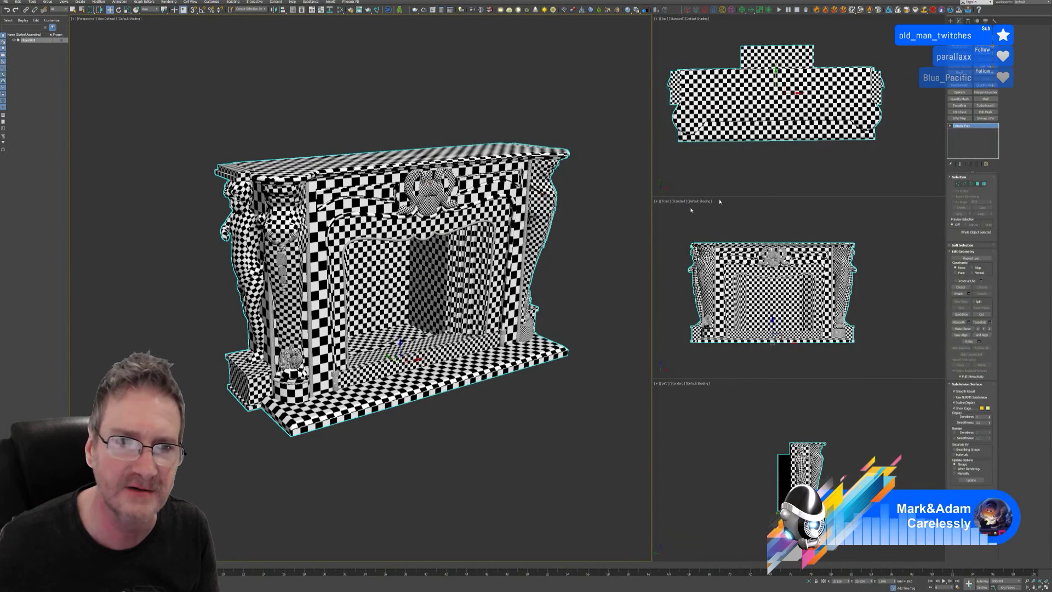
left_click(1008, 86)
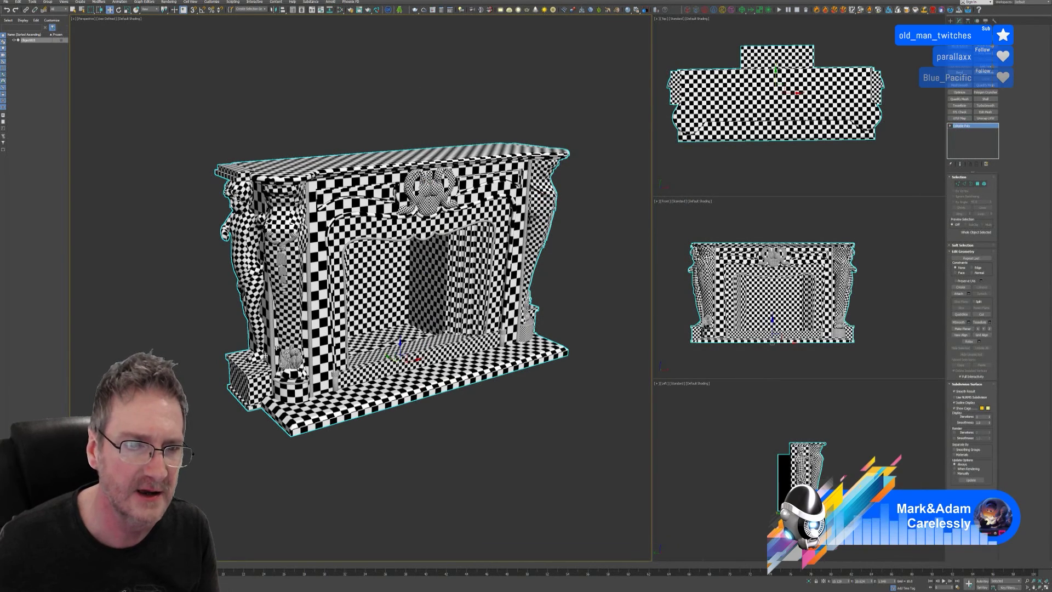
Step: Add an Unwrap UVW modifier to the fireplace and open its UV editor
middle_click_drag(420, 234, 410, 190, "alt")
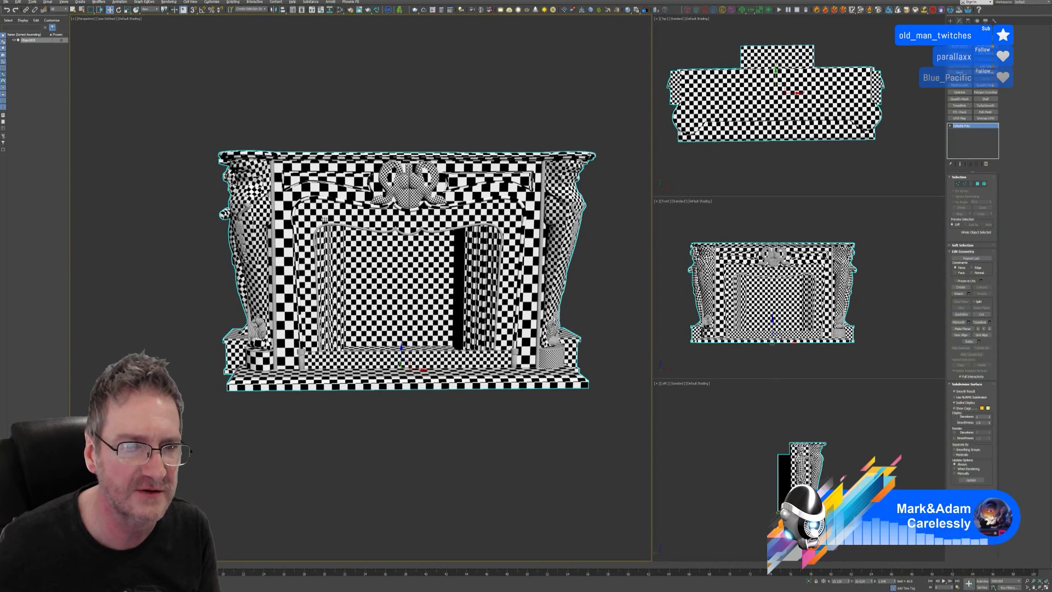
middle_click_drag(279, 291, 332, 299, "alt")
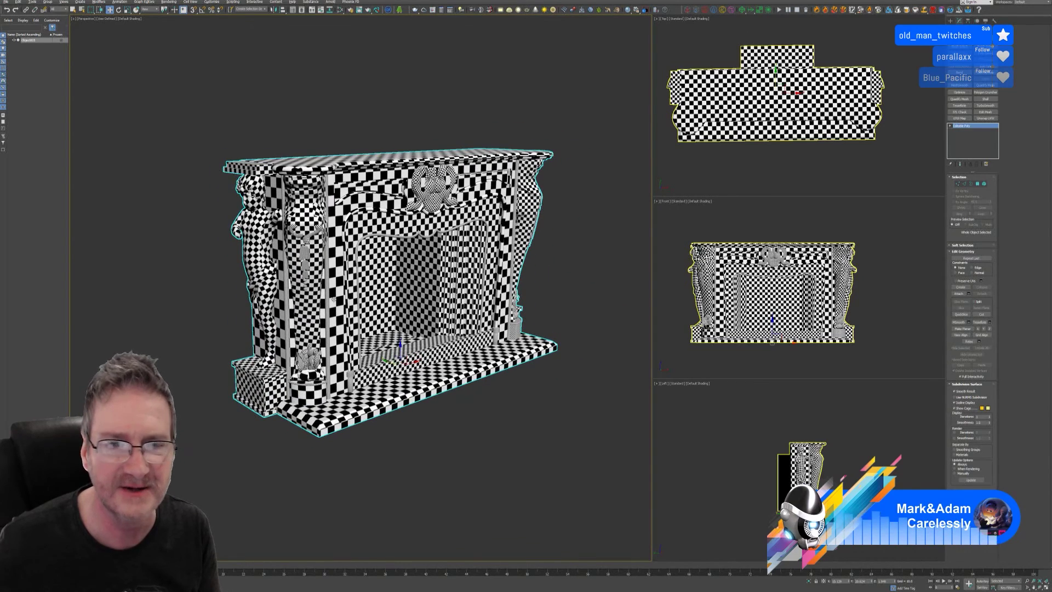
left_click(985, 118)
left_click(972, 295)
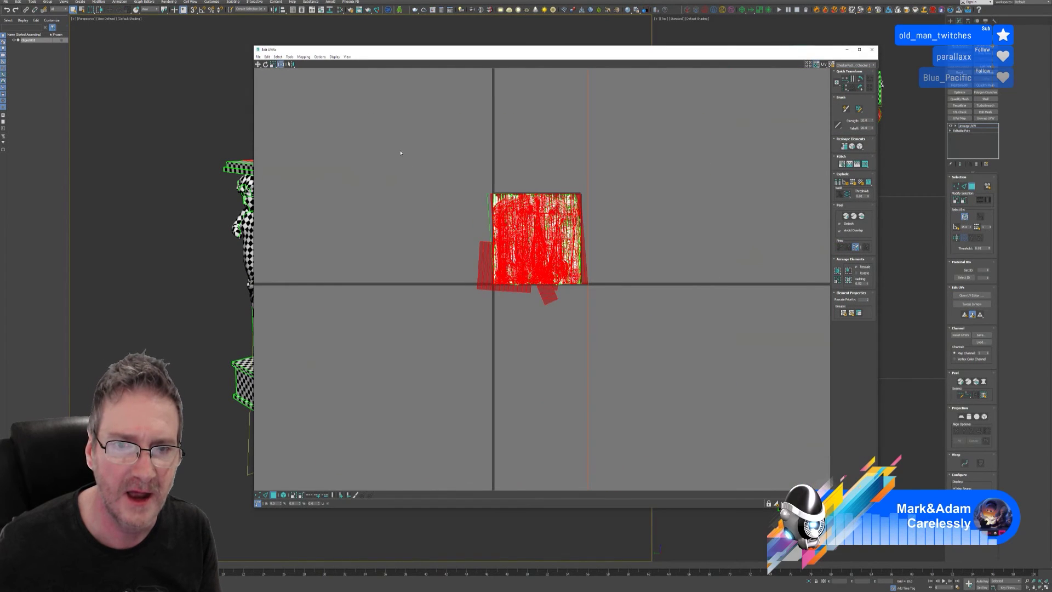
Step: Select all UV shells of the fireplace, including the stray ones lying outside the main UV tile
left_click_drag(400, 154, 663, 328)
scroll(665, 327, "down", 6)
scroll(663, 326, "up", 4)
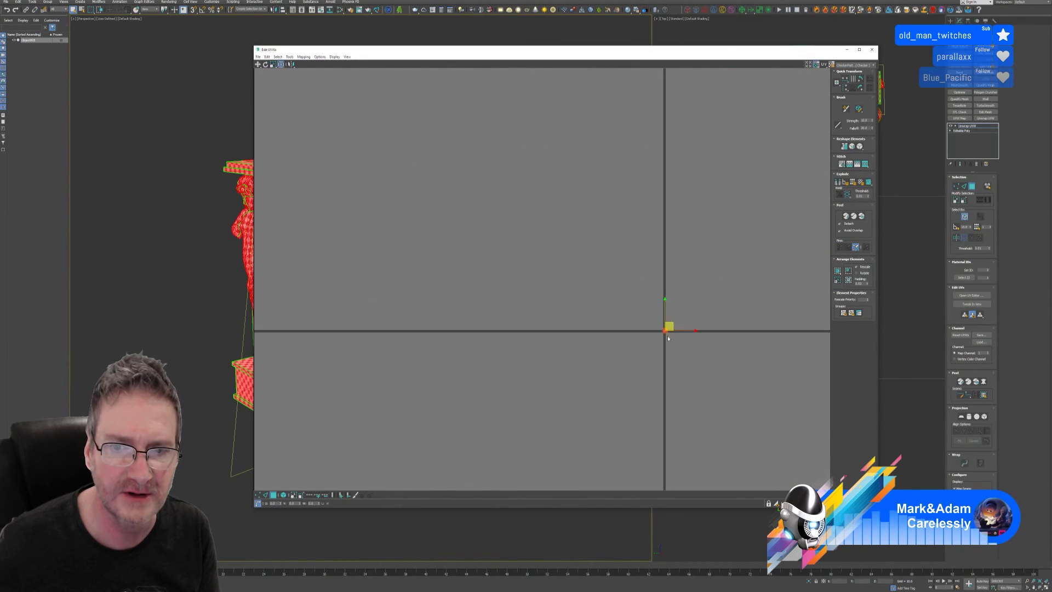
scroll(669, 360, "down", 5)
middle_click_drag(662, 353, 536, 219)
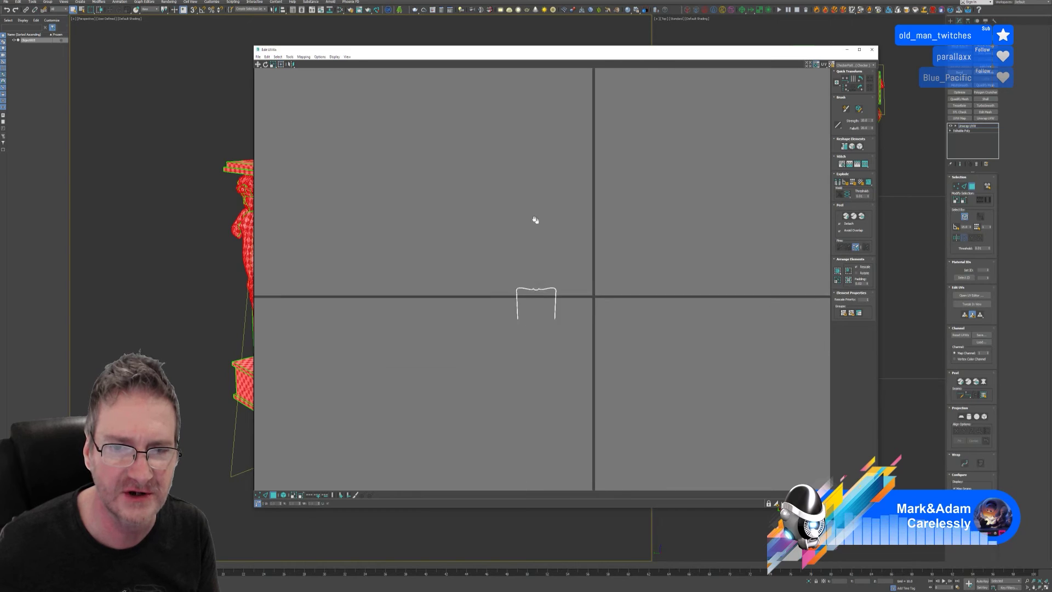
scroll(505, 218, "down", 3)
left_click_drag(395, 143, 645, 378)
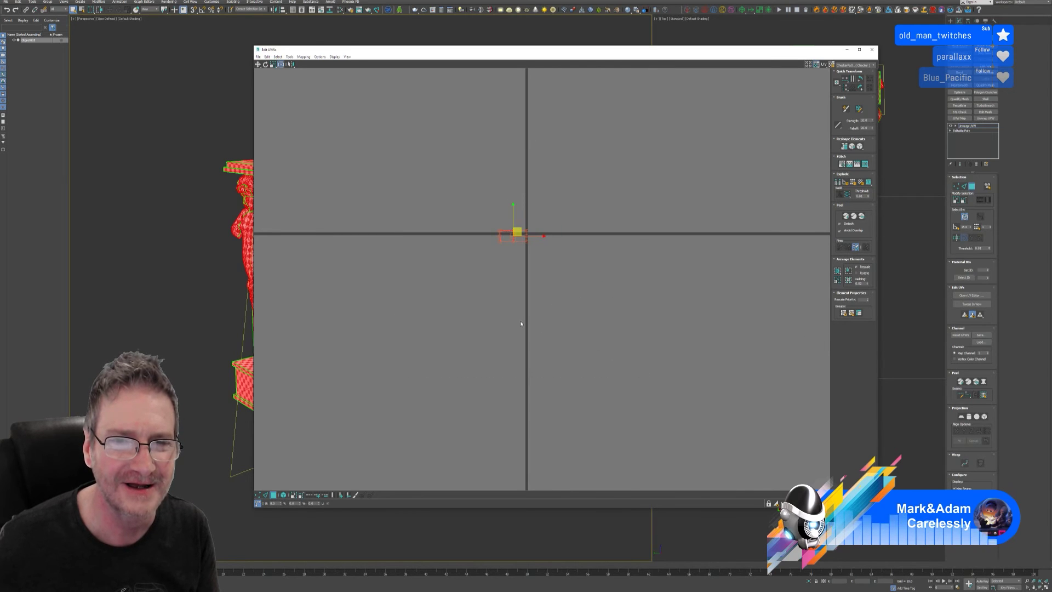
scroll(545, 329, "down", 3)
scroll(540, 321, "up", 4)
scroll(540, 321, "up", 6)
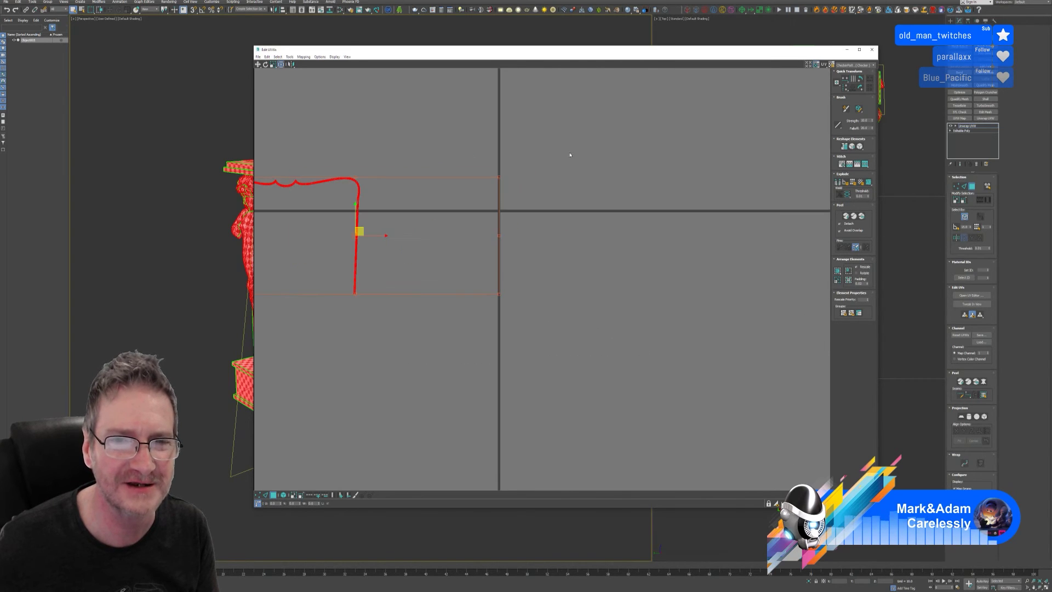
scroll(510, 186, "down", 5)
scroll(518, 167, "up", 6)
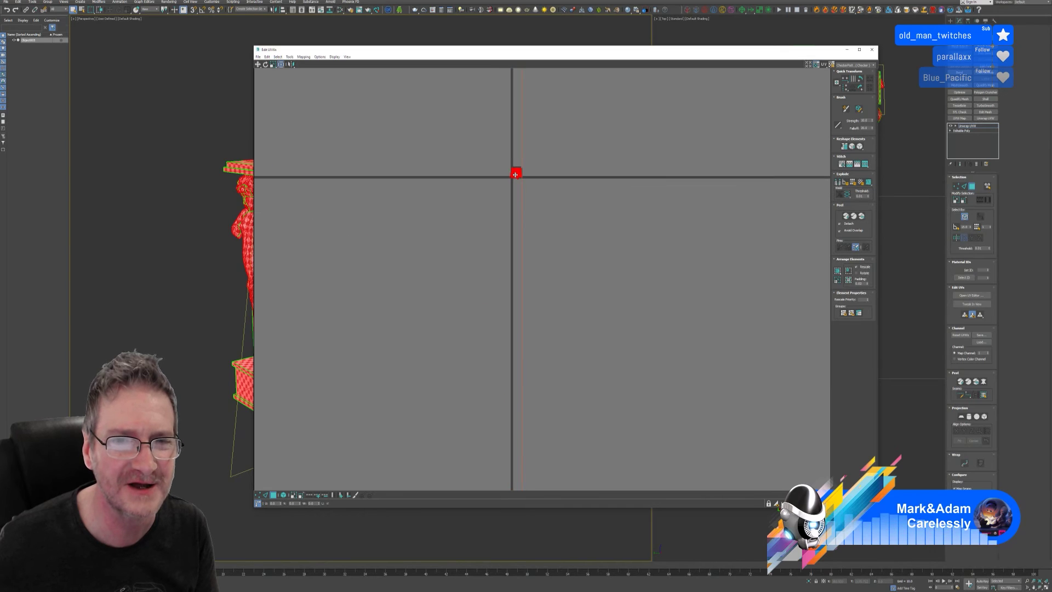
scroll(518, 167, "up", 4)
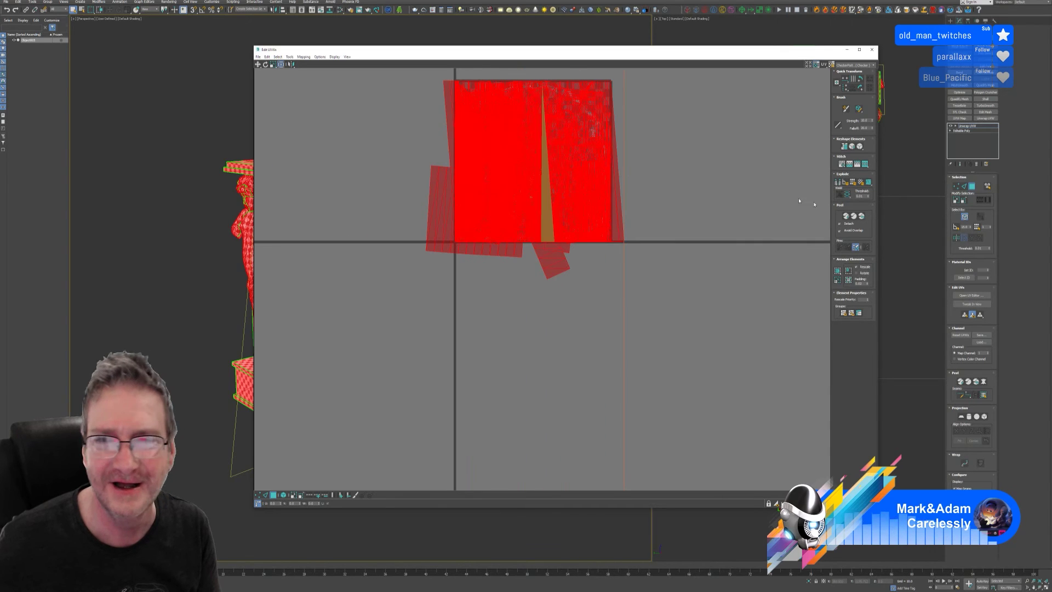
Step: Pack the selected UV shells together into the main UV tile, clear the selection, and close the UV editor
left_click(838, 271)
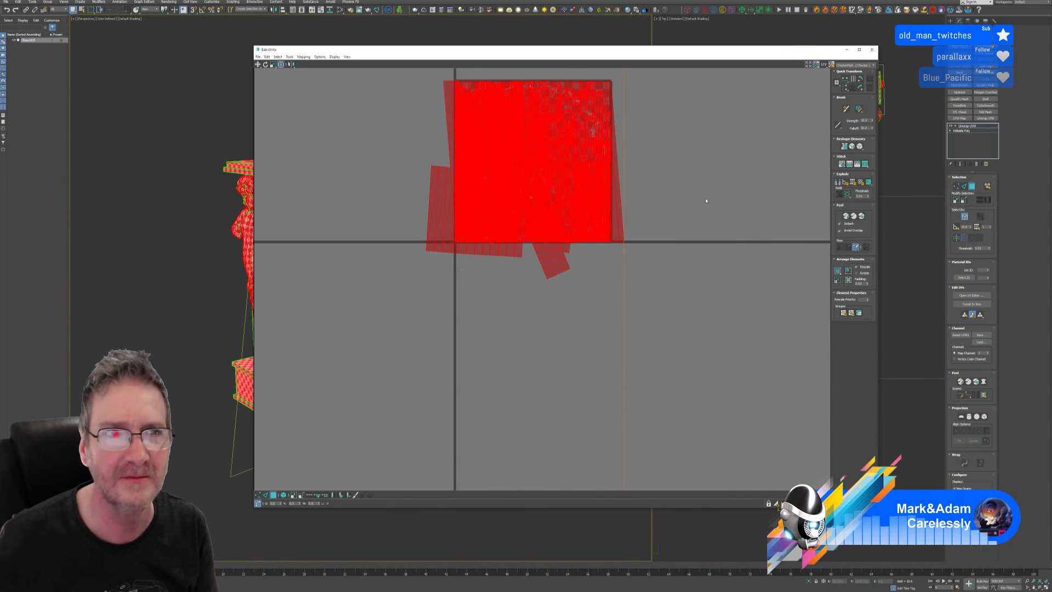
left_click(713, 167)
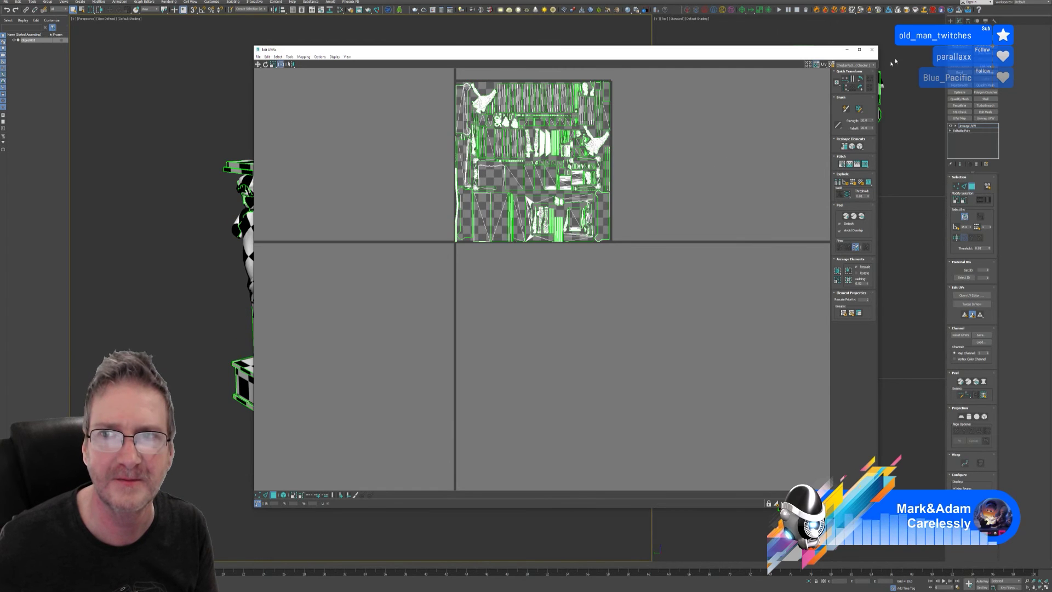
left_click(872, 49)
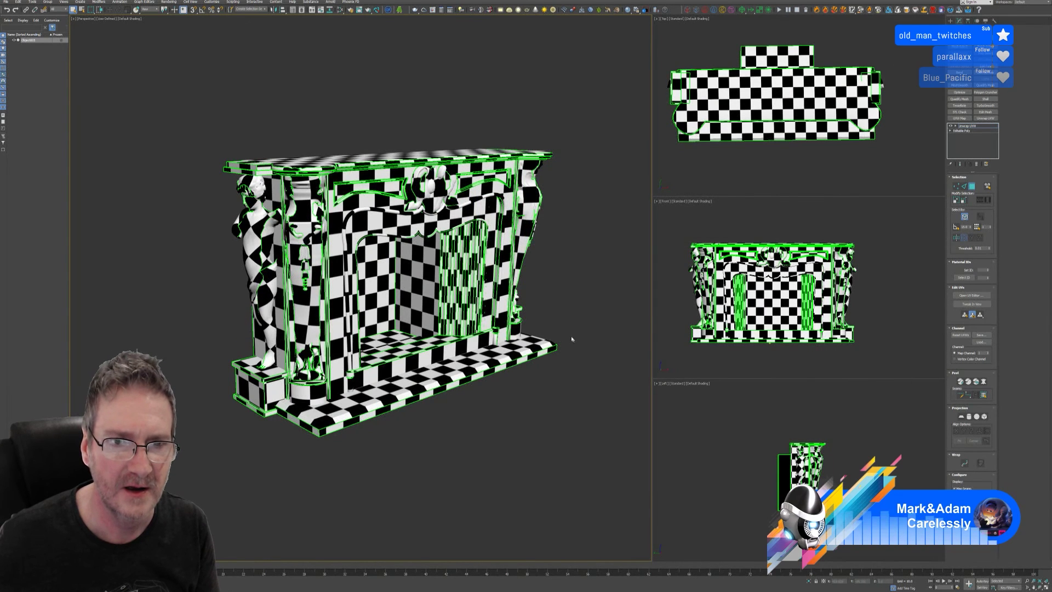
Step: Check the checker pattern on the fireplace, and disconnect the Checker map from the Standard material's Diffuse Color
middle_click_drag(571, 340, 526, 337, "alt")
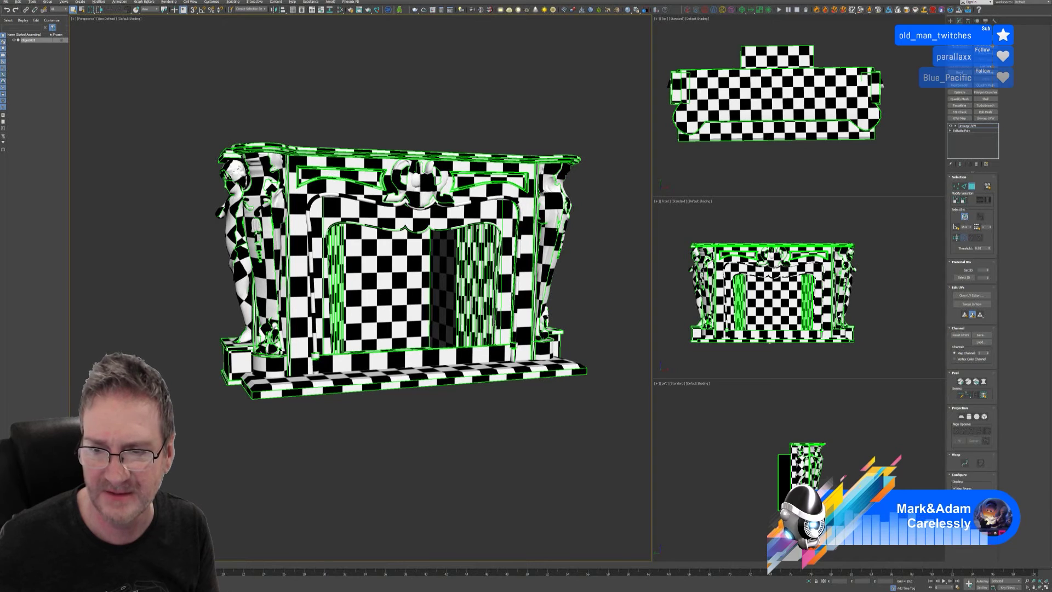
mouse_move(510, 437)
middle_mouse_down("alt")
mouse_move(446, 440)
mouse_move(541, 434)
mouse_move(530, 442)
middle_mouse_up("alt")
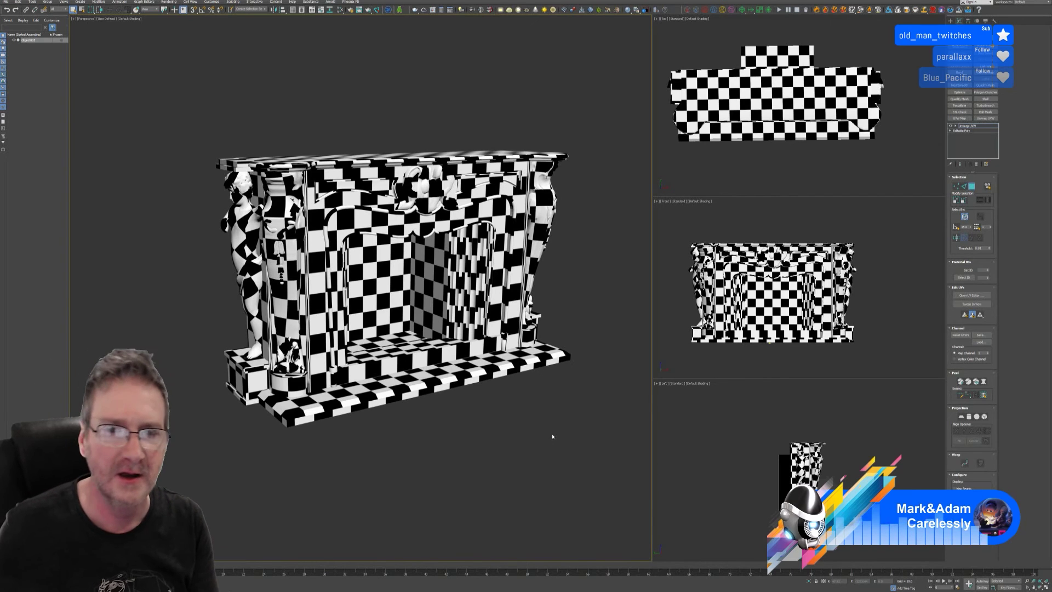
left_click(342, 10)
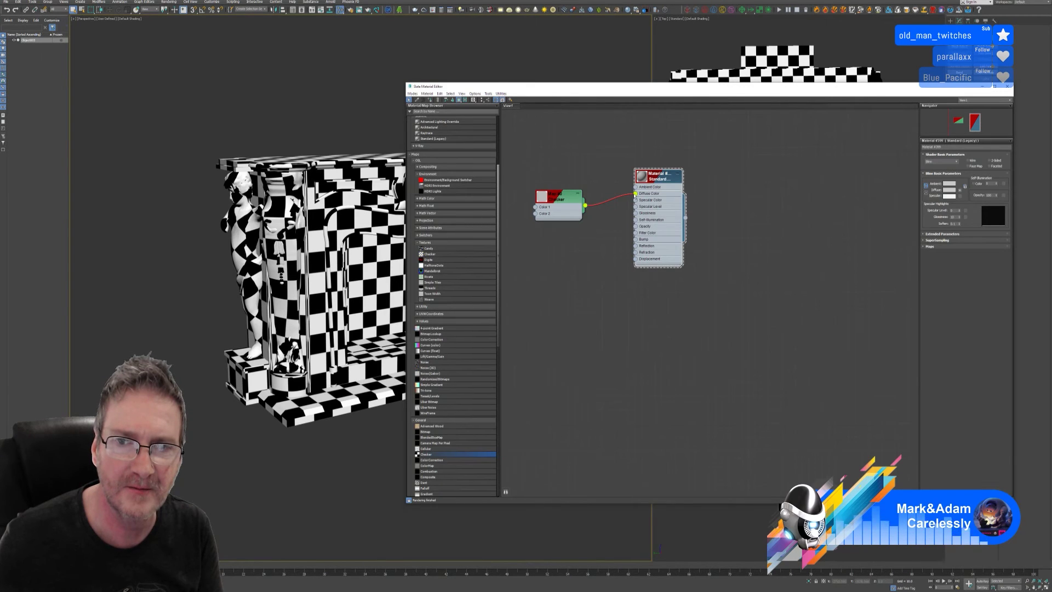
left_click_drag(635, 193, 616, 211)
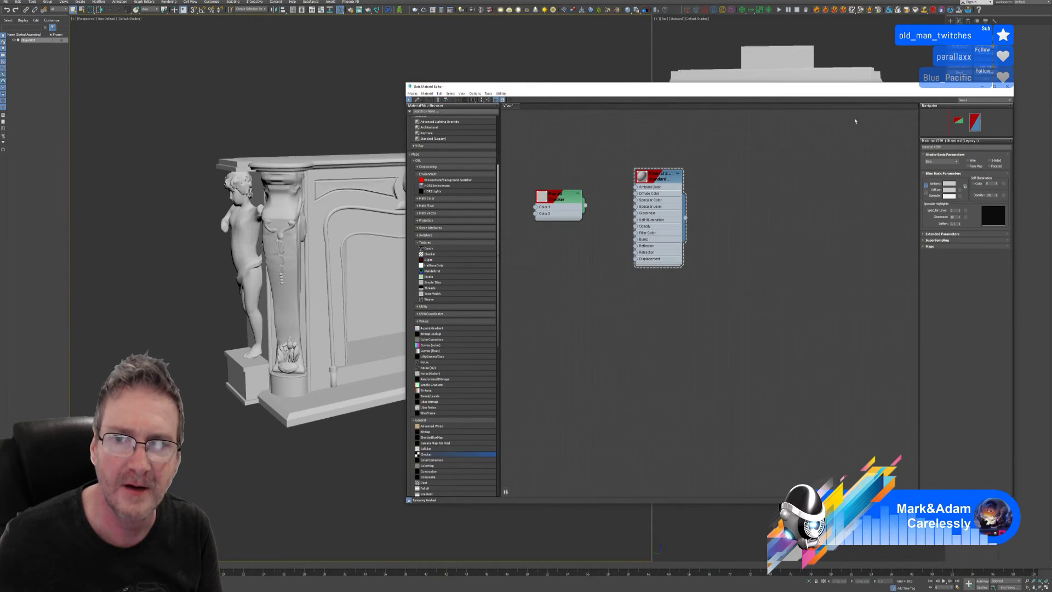
Step: Close the material editor and save the scene
left_click(1007, 86)
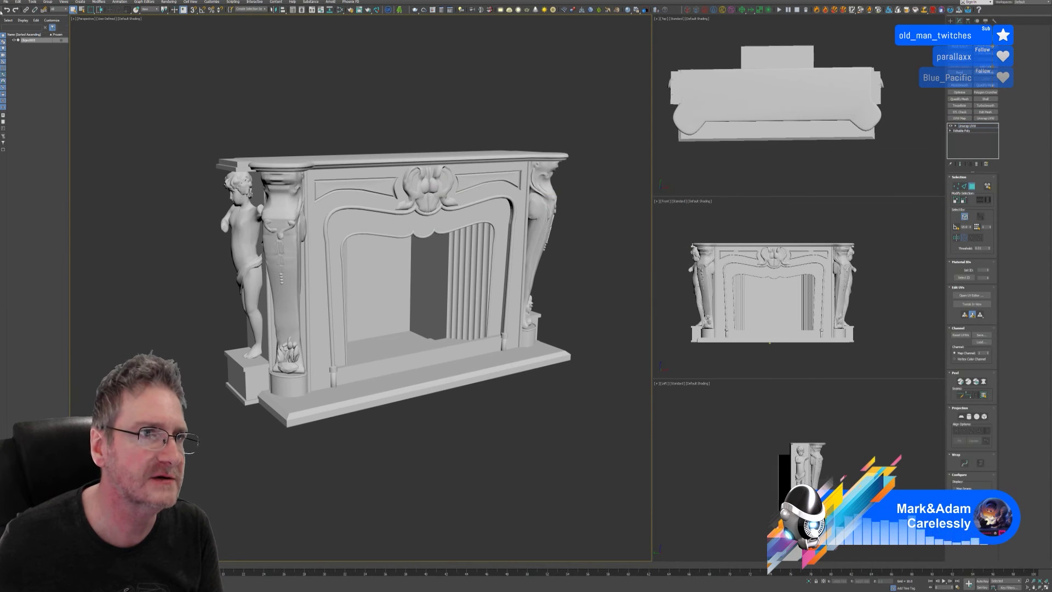
left_click(6, 1)
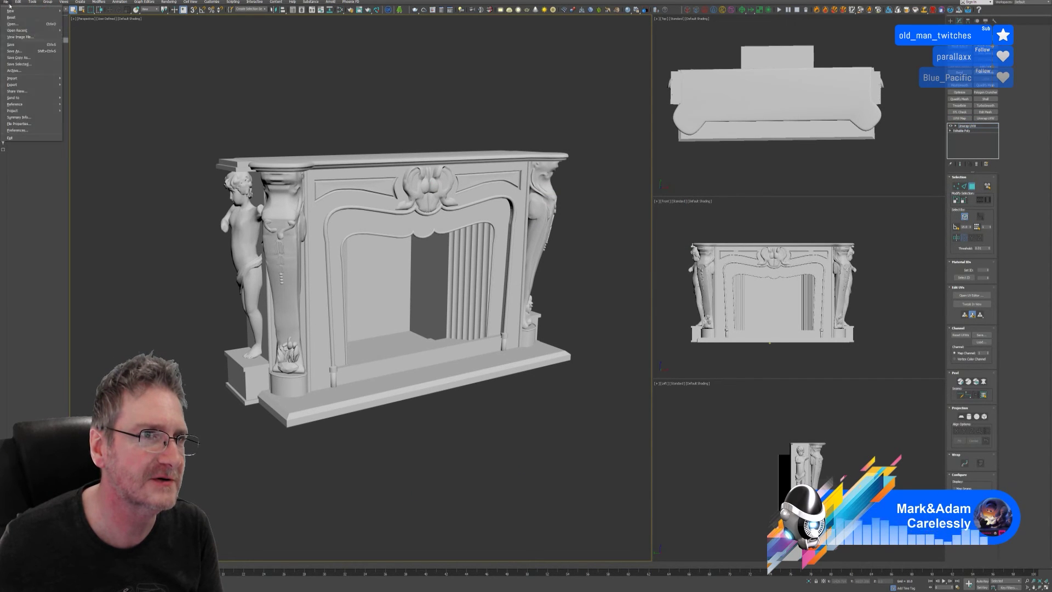
left_click(22, 45)
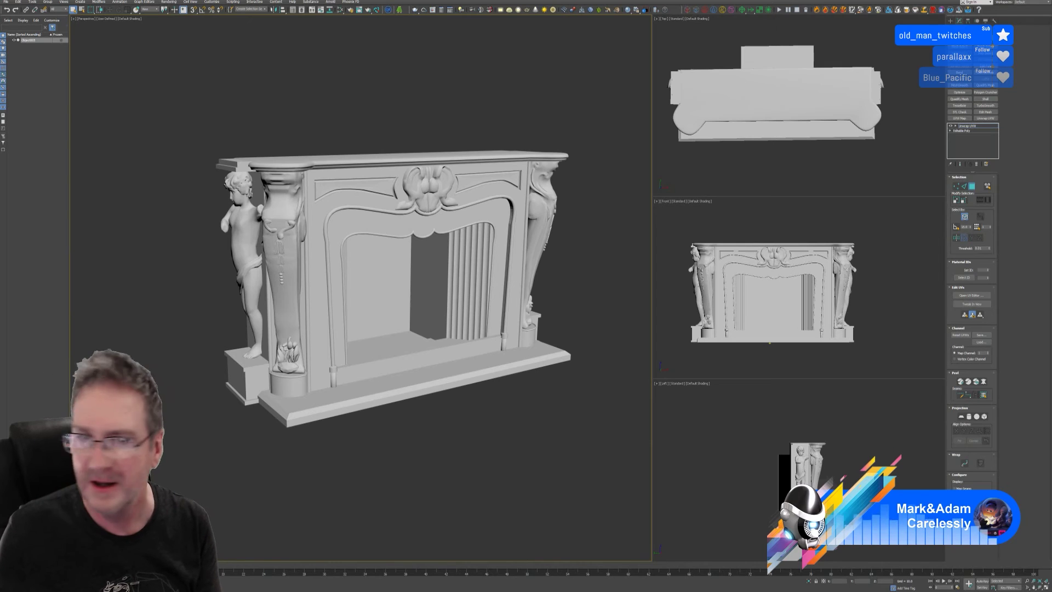
Step: Collapse the fireplace's Unwrap UVW modifier into the Editable Poly and accept the collapse
right_click(974, 131)
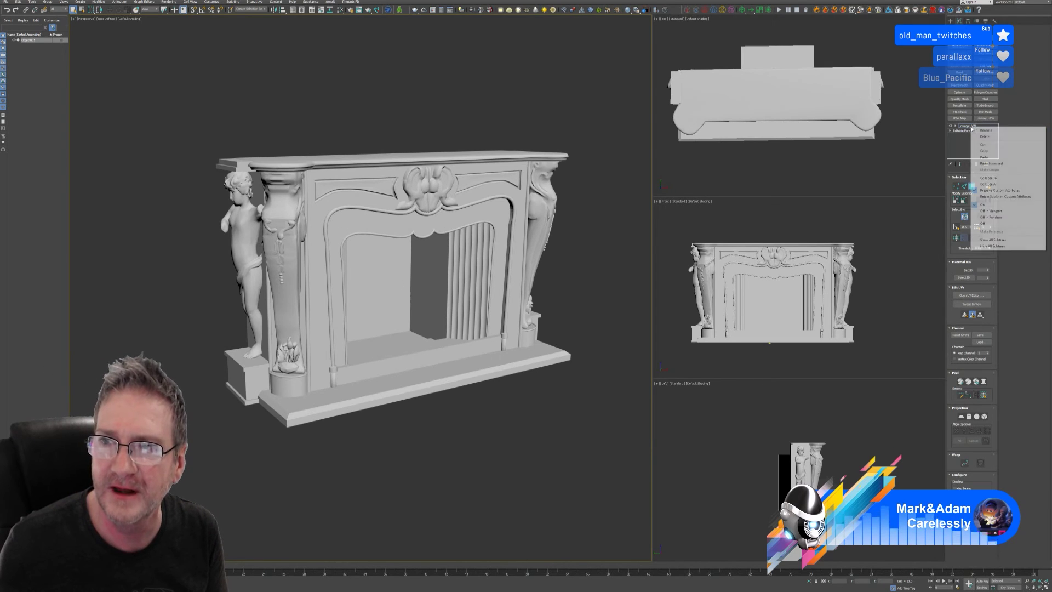
left_click(991, 184)
left_click(552, 312)
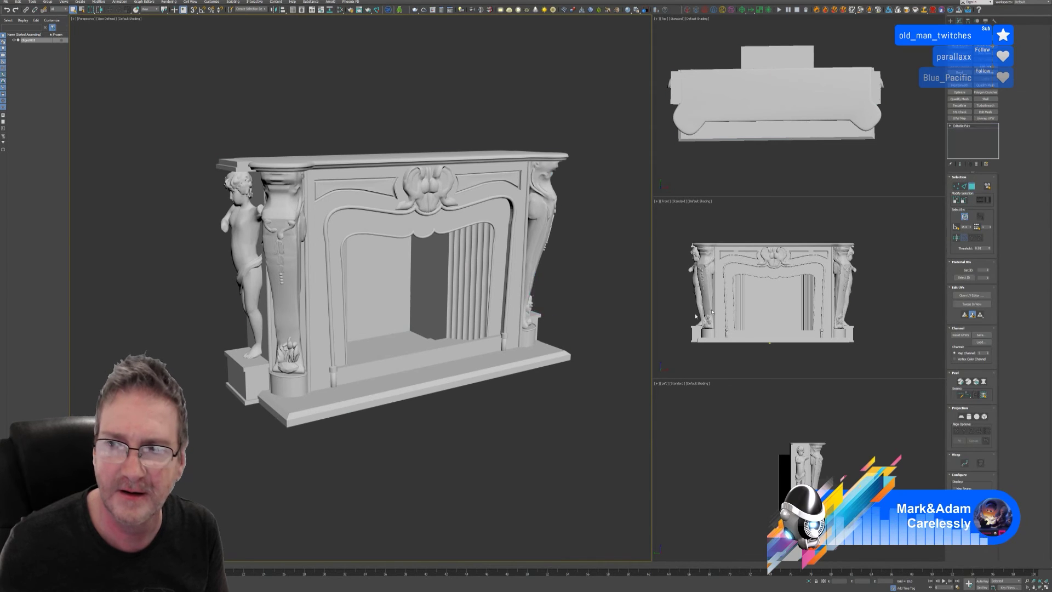
Step: Select the mantel shelf as an element of the fireplace and set its vertex color to blue-violet
left_click(984, 185)
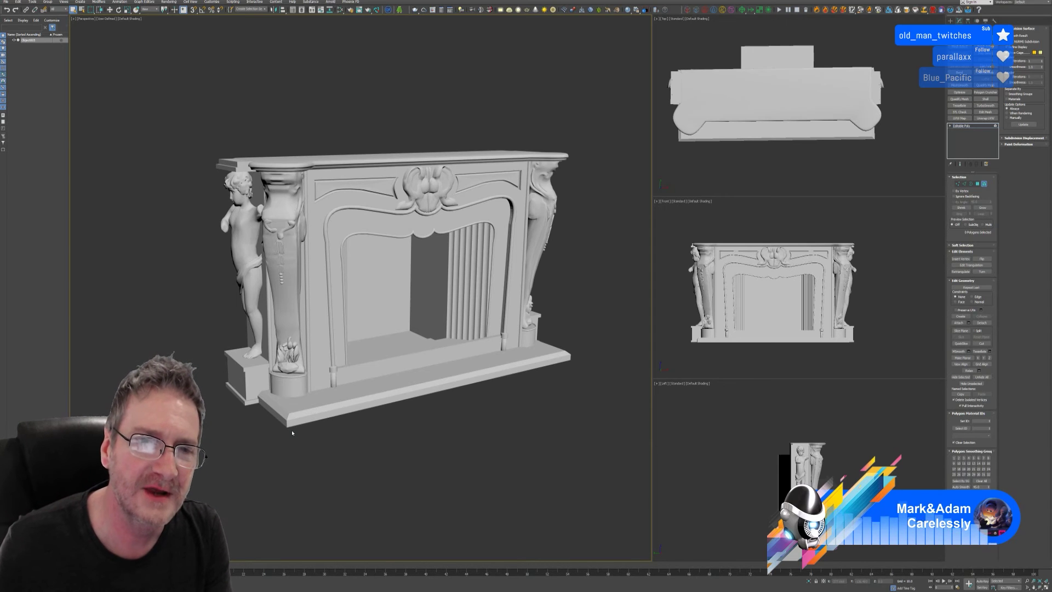
middle_click_drag(326, 469, 391, 464, "alt")
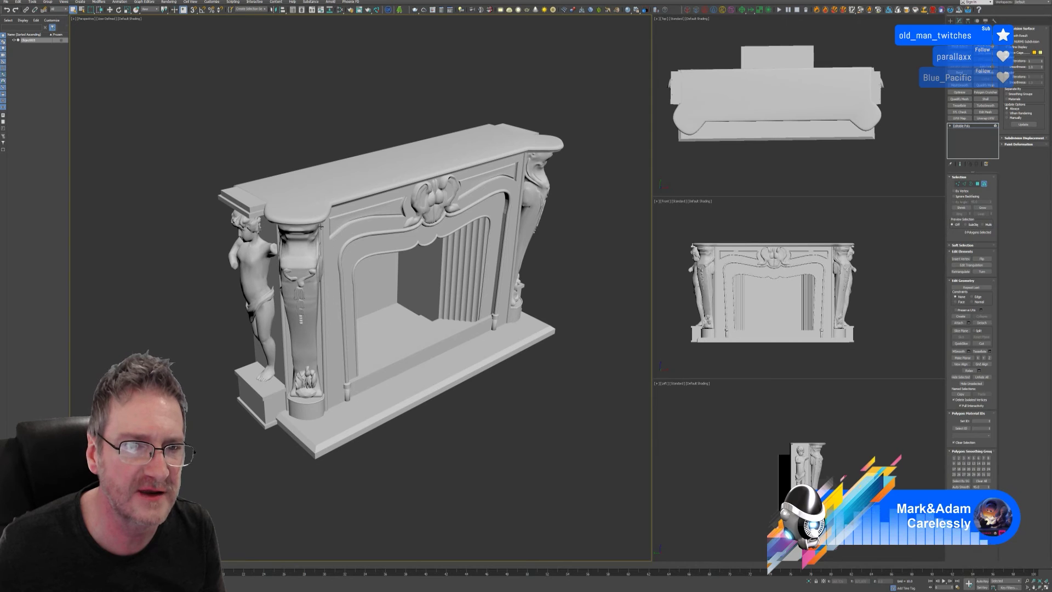
left_click(309, 217)
mouse_move(541, 412)
middle_mouse_down("alt")
mouse_move(529, 397)
mouse_move(538, 414)
mouse_move(504, 412)
mouse_move(526, 412)
middle_mouse_up("alt")
mouse_move(529, 412)
middle_mouse_down("alt")
mouse_move(529, 403)
mouse_move(545, 412)
middle_mouse_up("alt")
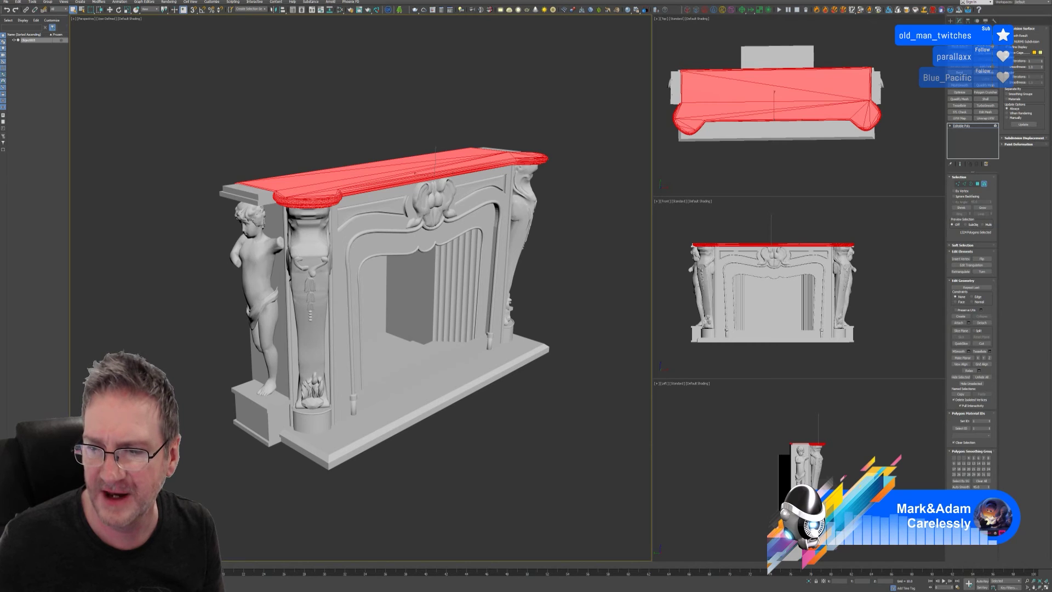
left_click(983, 503)
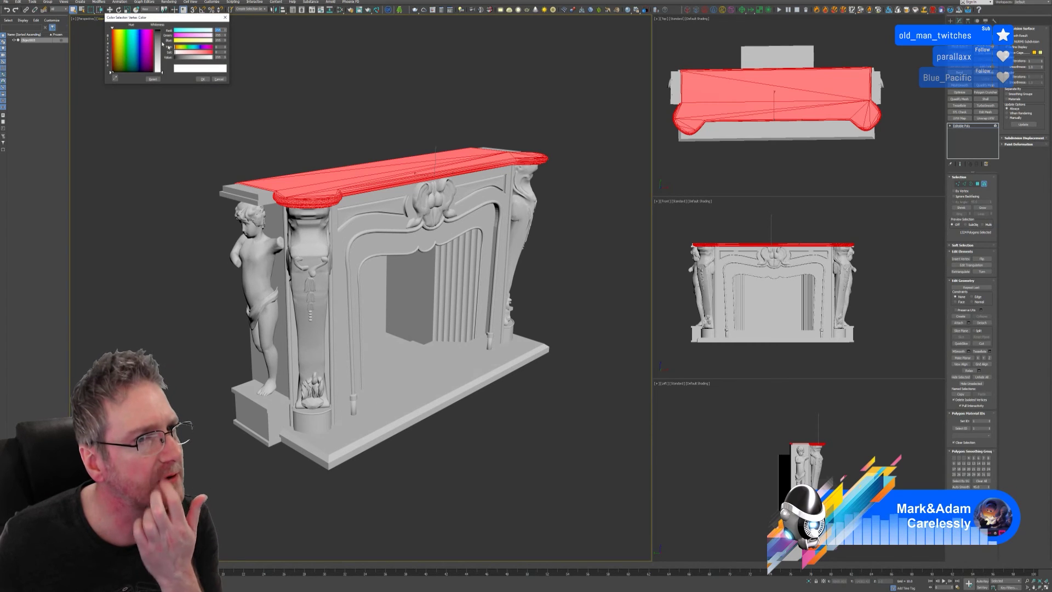
left_click(140, 36)
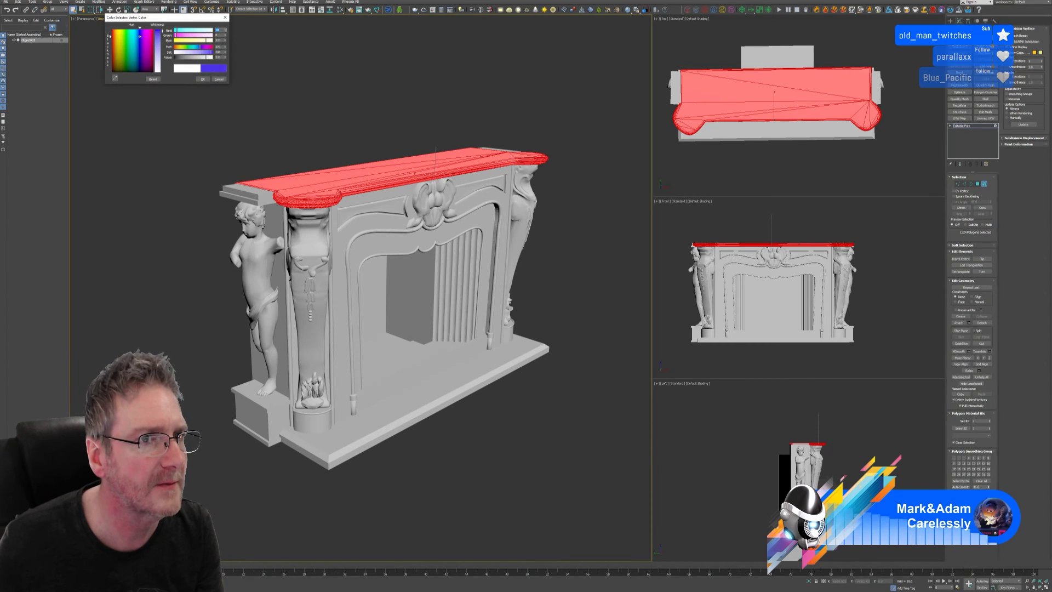
left_click(201, 80)
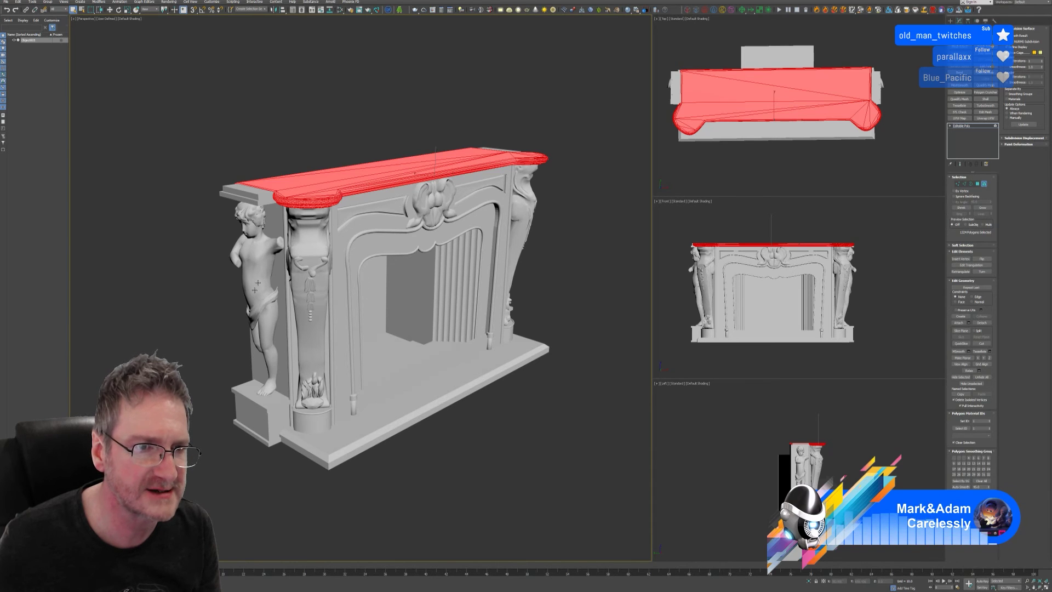
Step: Select all elements of the left cherub statue, including head and legs, and set their vertex color to light teal
left_click(255, 248)
left_click(248, 208, "ctrl")
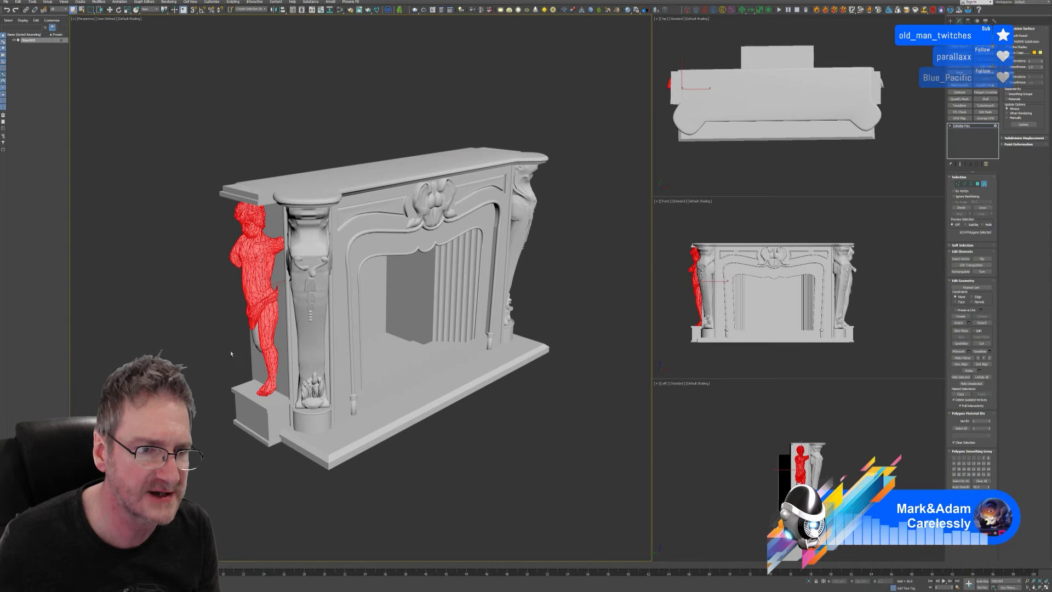
left_click(257, 336, "ctrl")
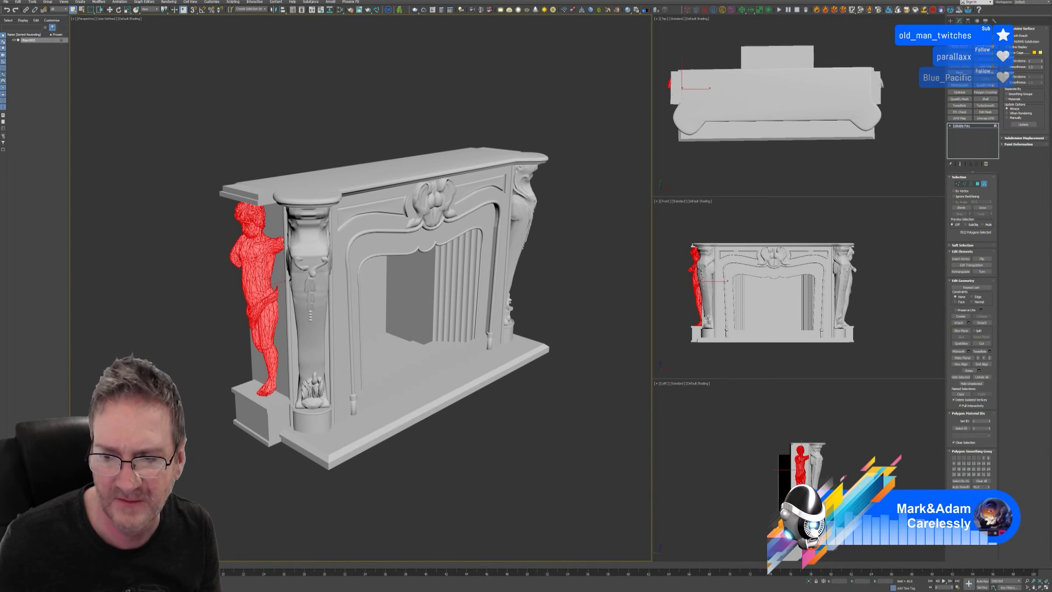
left_click(983, 503)
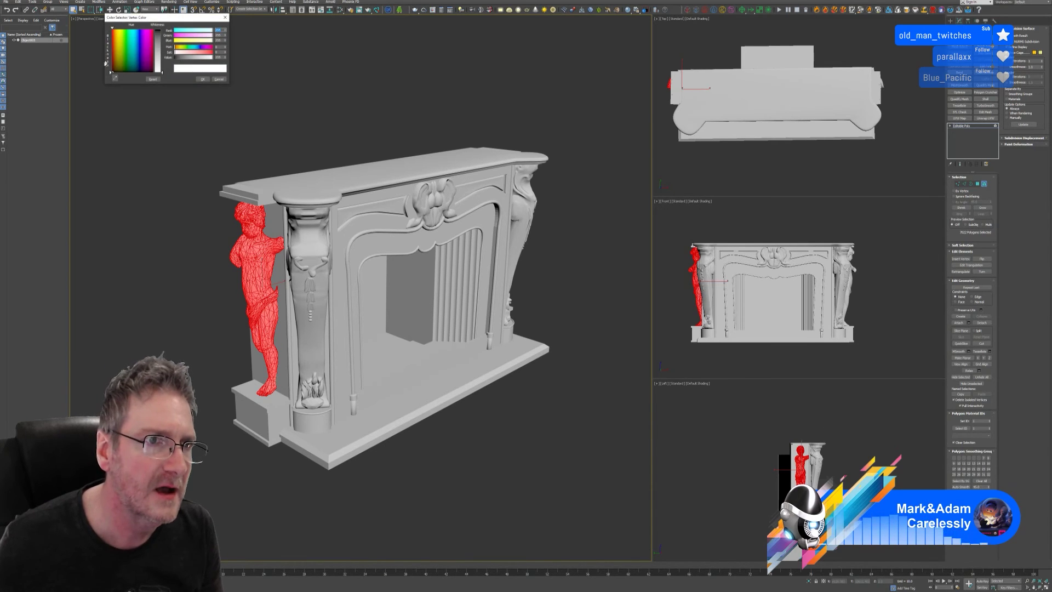
left_click(133, 52)
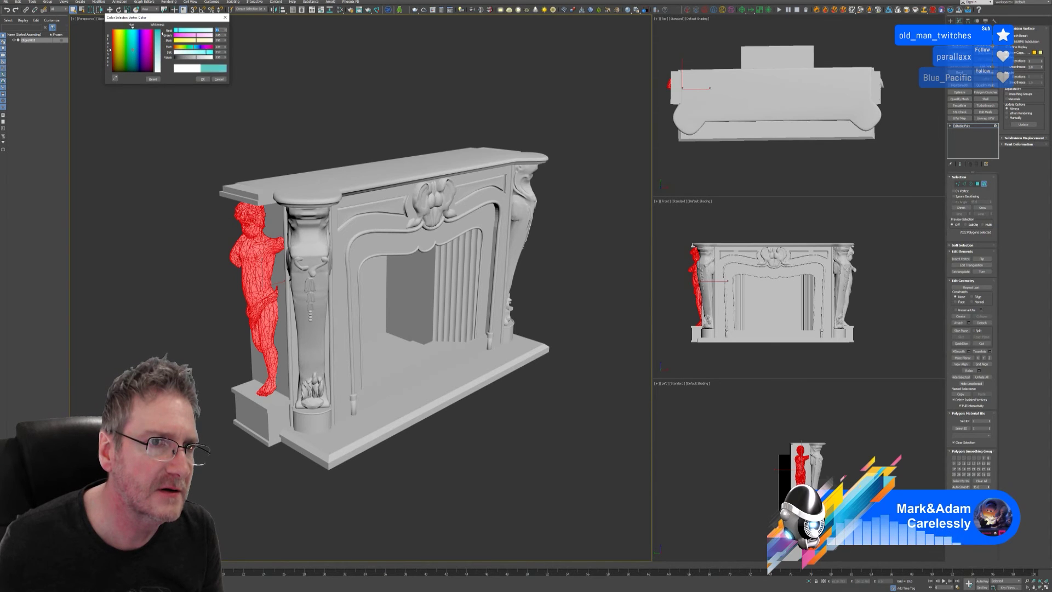
left_click(203, 80)
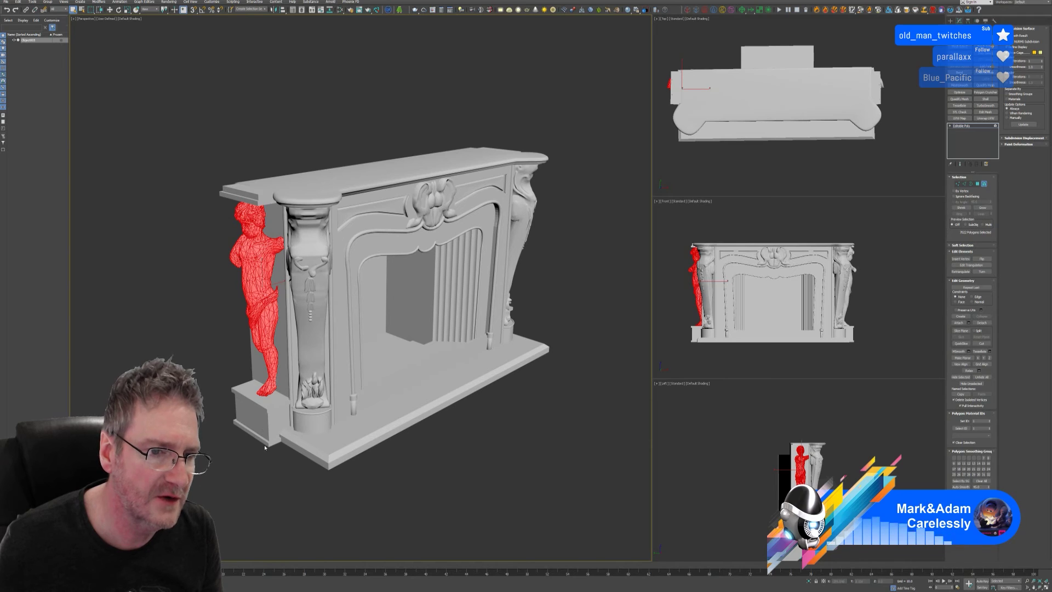
Step: Select the plinth and the cap below and above the left cherub, and set their vertex color to purple
left_click(257, 427)
left_click(251, 194, "ctrl")
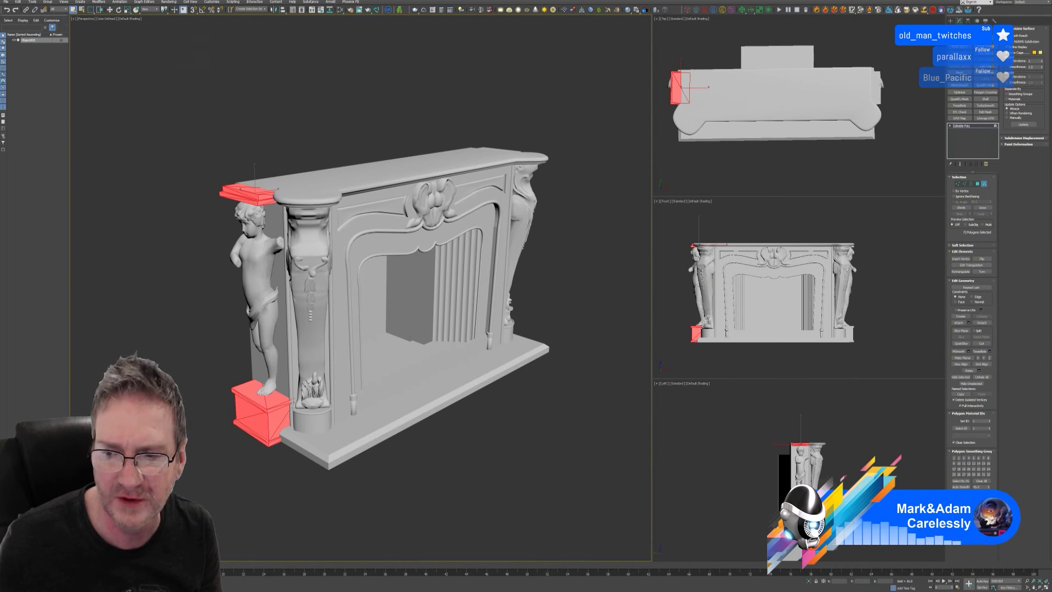
left_click(985, 502)
left_click(146, 53)
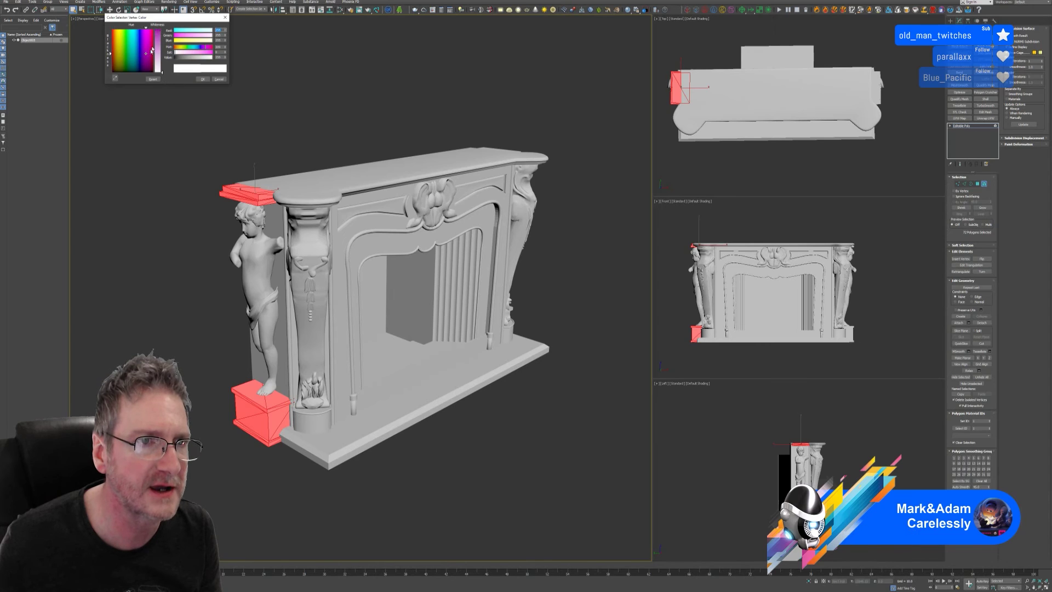
left_click(157, 39)
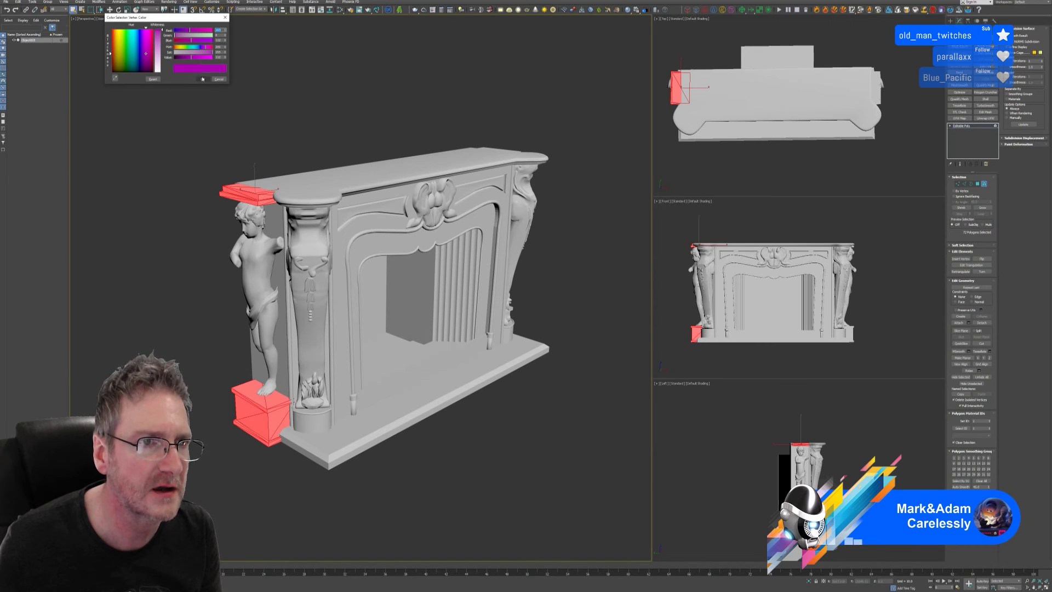
left_click(202, 78)
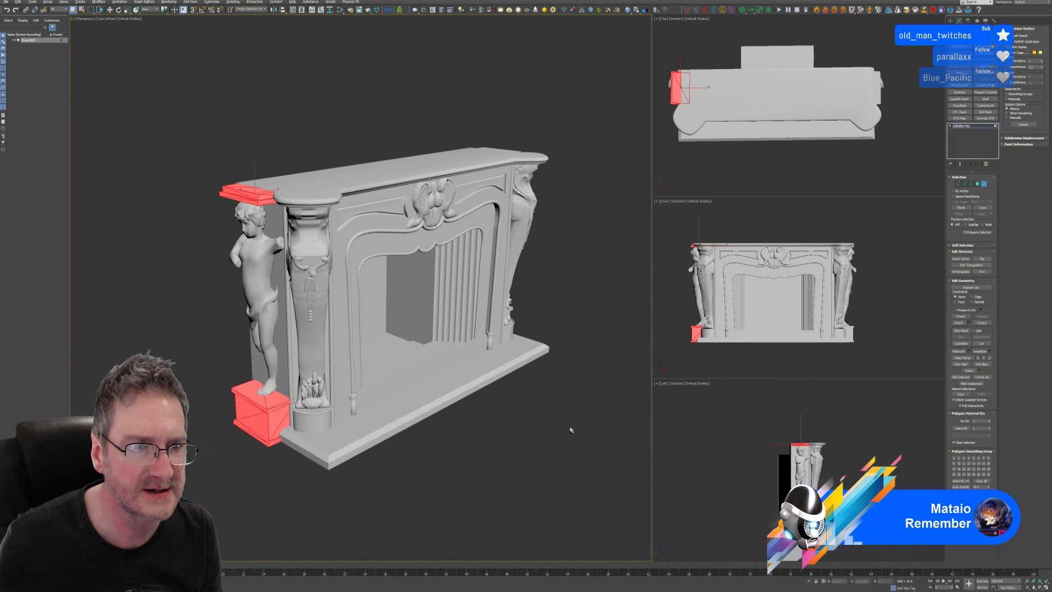
Step: Select the plinths and caps at both ends of the fireplace and set their vertex color to magenta
middle_click_drag(571, 430, 432, 354, "alt")
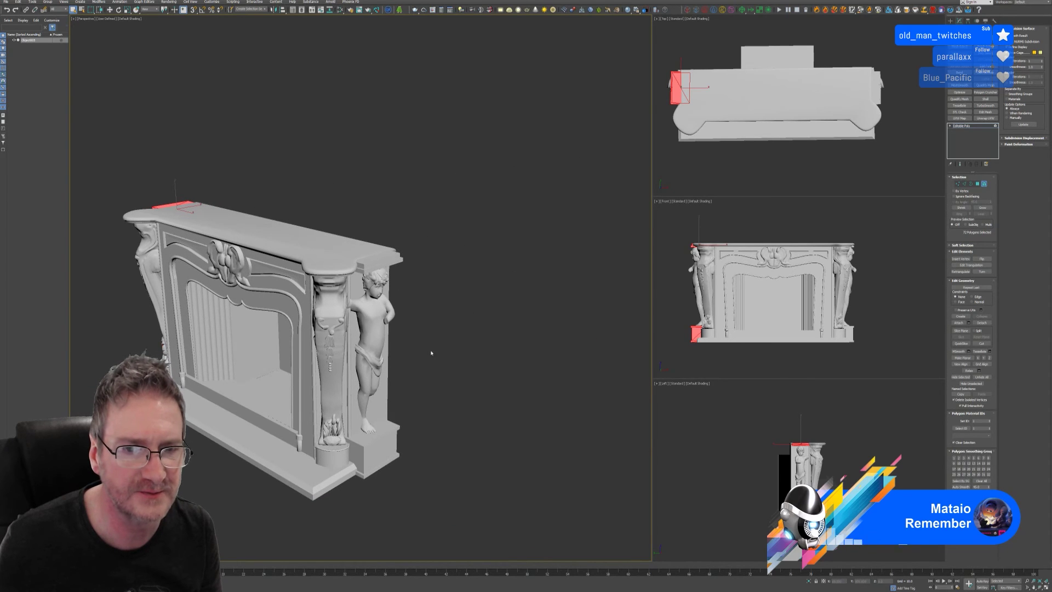
left_click(380, 260)
left_click(390, 442, "ctrl")
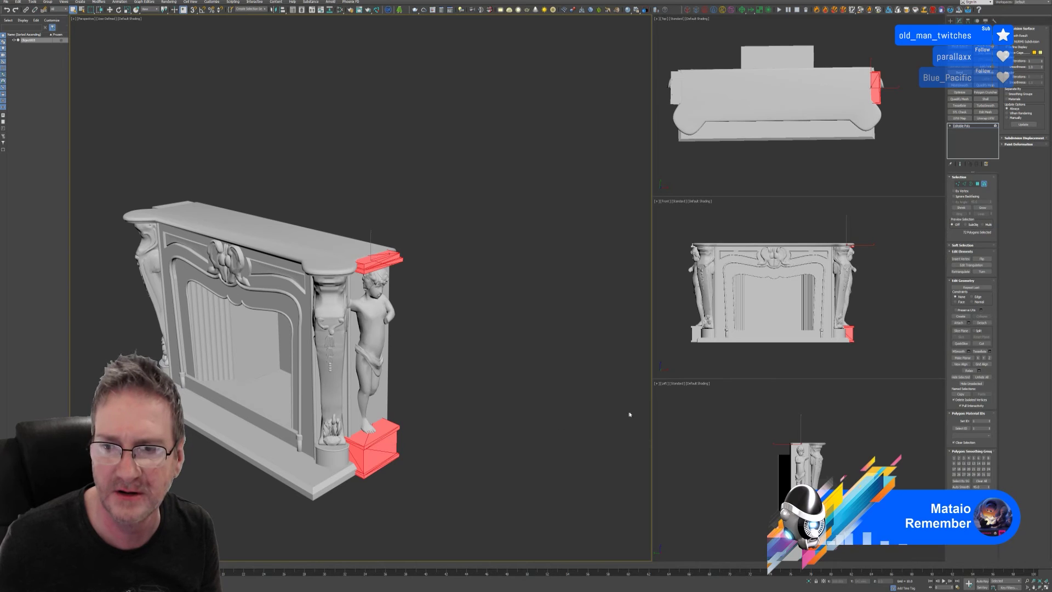
middle_click_drag(429, 432, 330, 259, "alt")
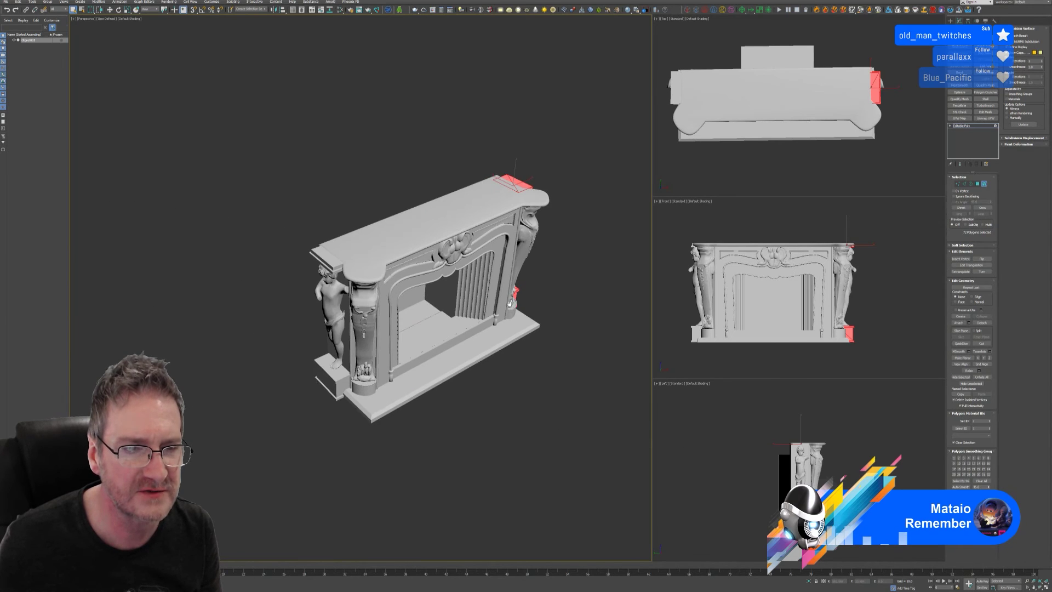
left_click(331, 259, "ctrl")
left_click(332, 386, "ctrl")
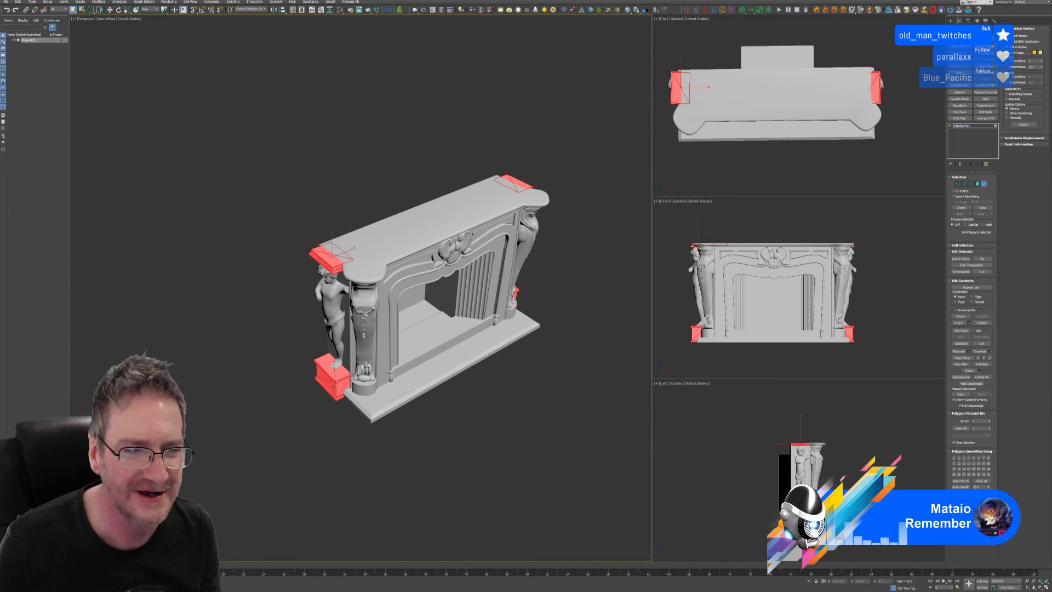
left_click(980, 504)
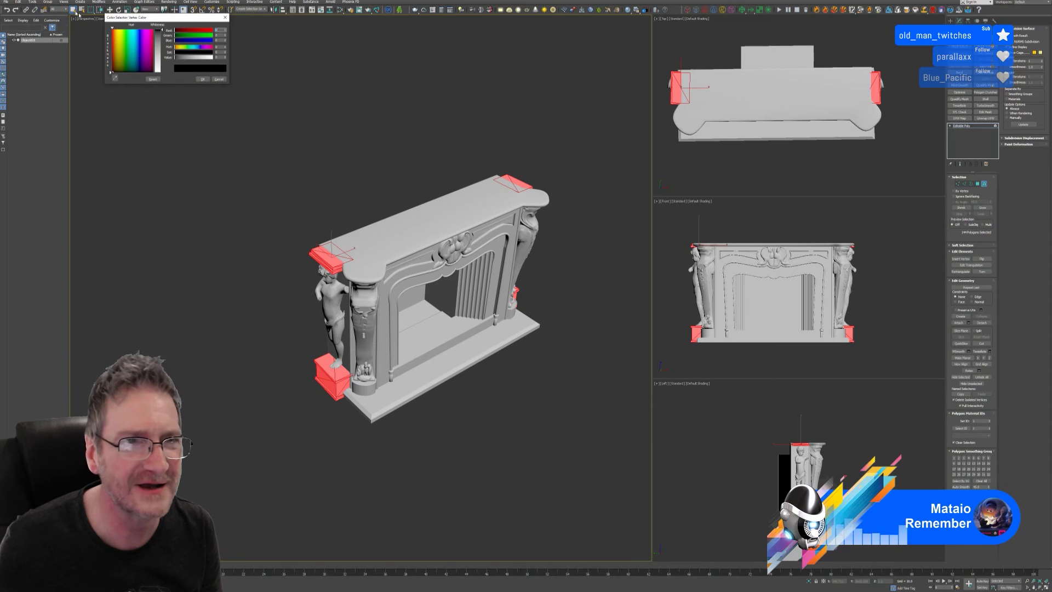
left_click(148, 42)
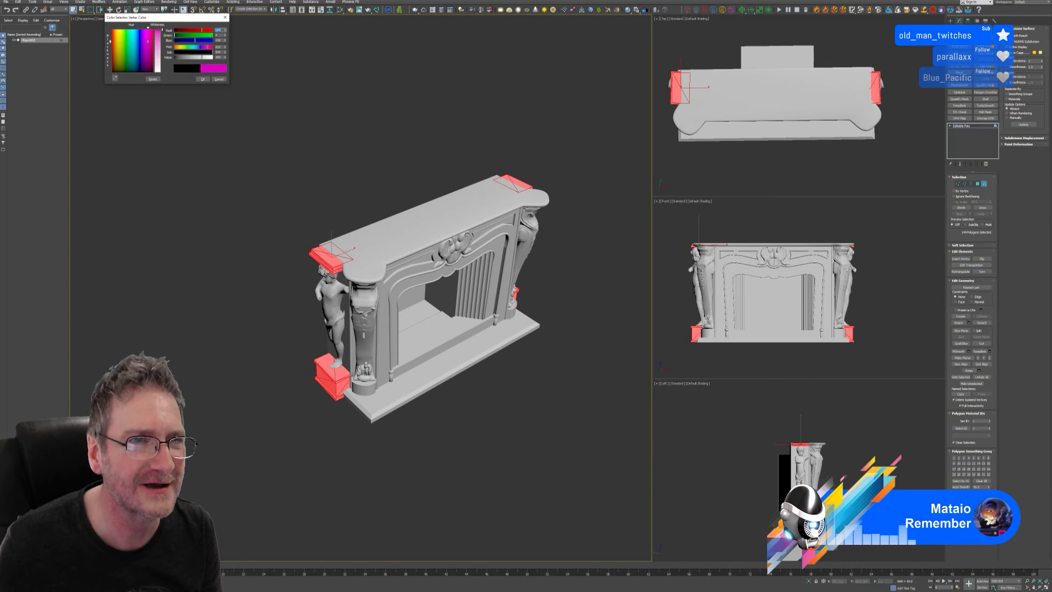
left_click(203, 79)
Step: Select all elements of both cherub statues and set their vertex color to cyan
middle_click_drag(328, 334, 365, 337, "alt")
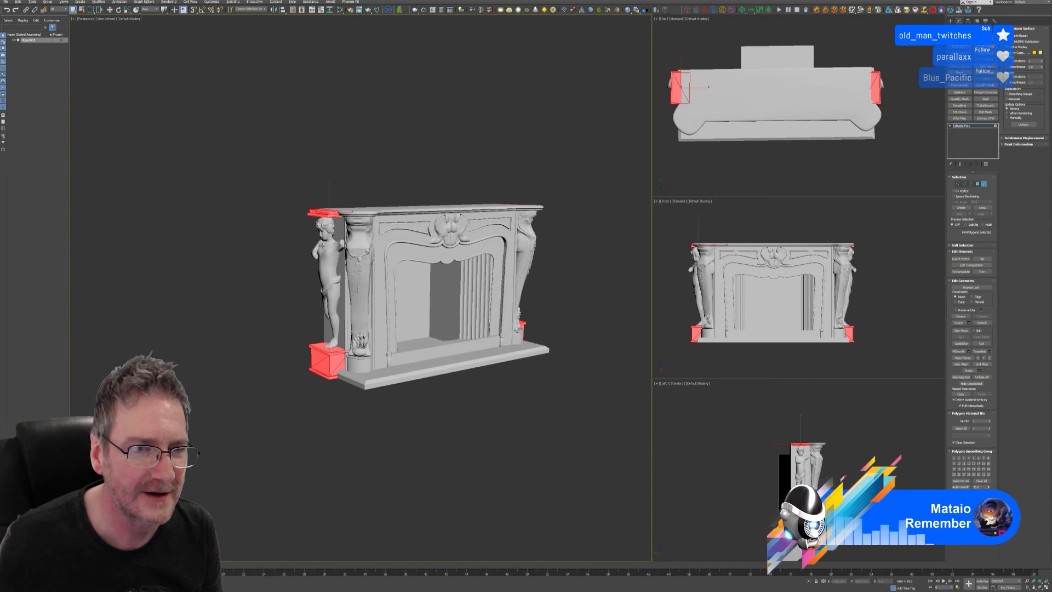
scroll(324, 264, "up", 3)
left_click(333, 248)
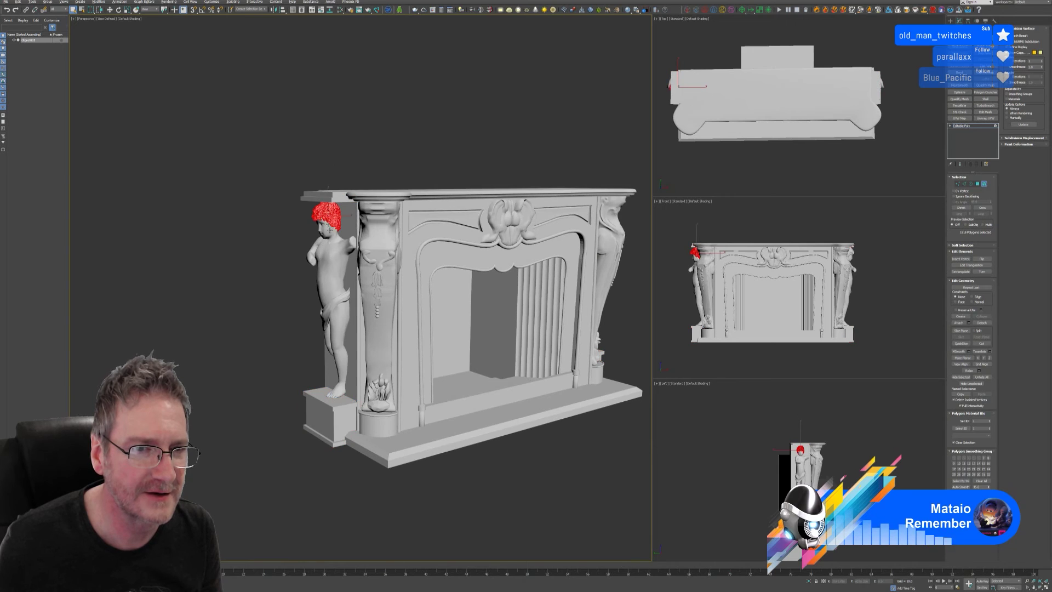
left_click(329, 340, "ctrl")
middle_click_drag(329, 339, 500, 242, "alt")
left_click(487, 252, "ctrl")
left_click(474, 272, "ctrl")
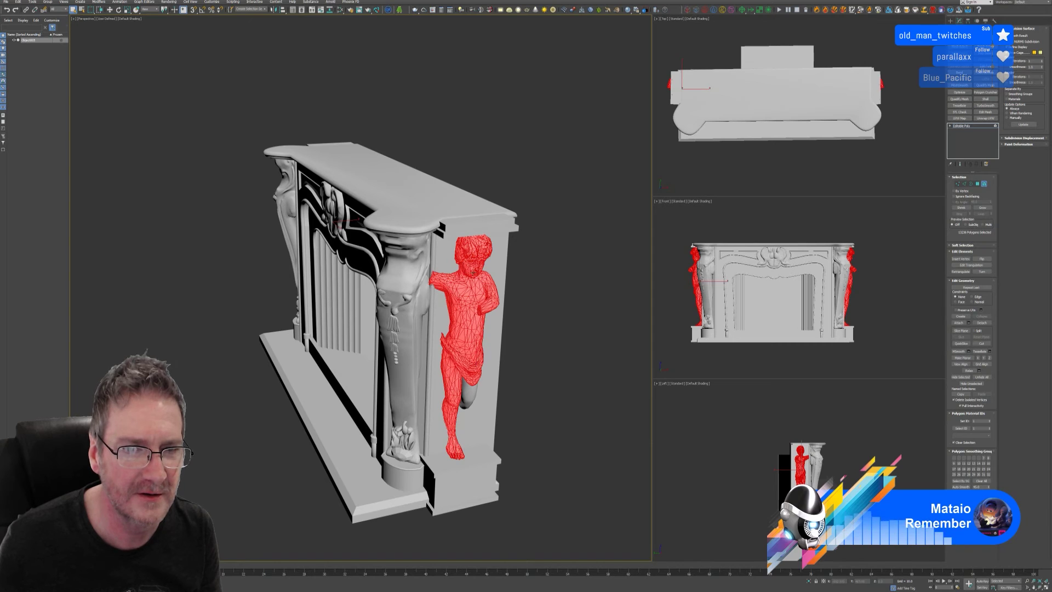
left_click(473, 390, "ctrl")
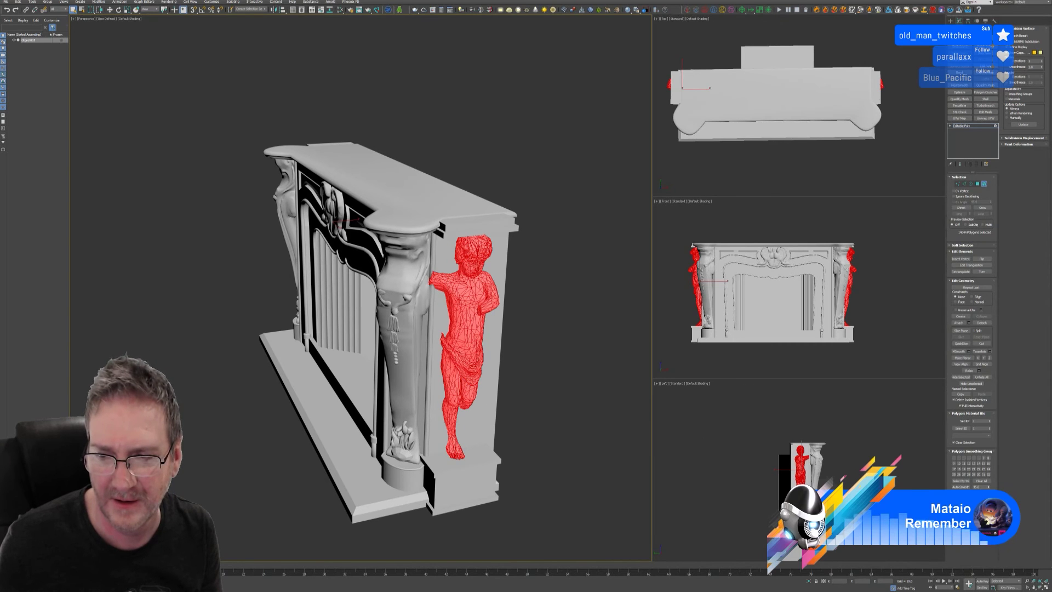
left_click(966, 513)
left_click(133, 51)
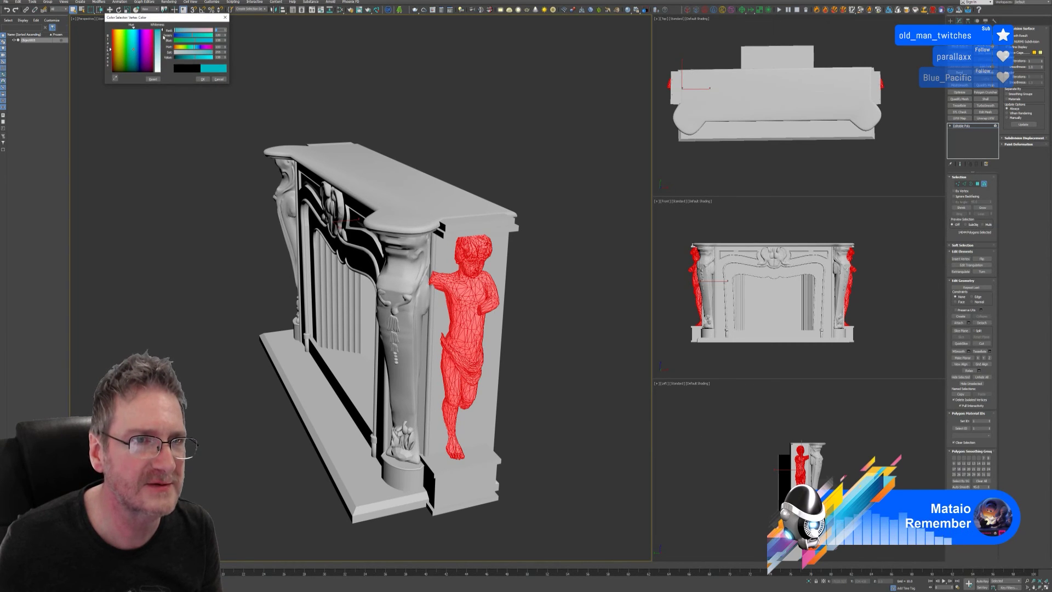
left_click(202, 78)
Step: Clear the selection of both cherub statues
mouse_move(306, 235)
middle_mouse_down("alt")
mouse_move(260, 253)
mouse_move(301, 246)
middle_mouse_up("alt")
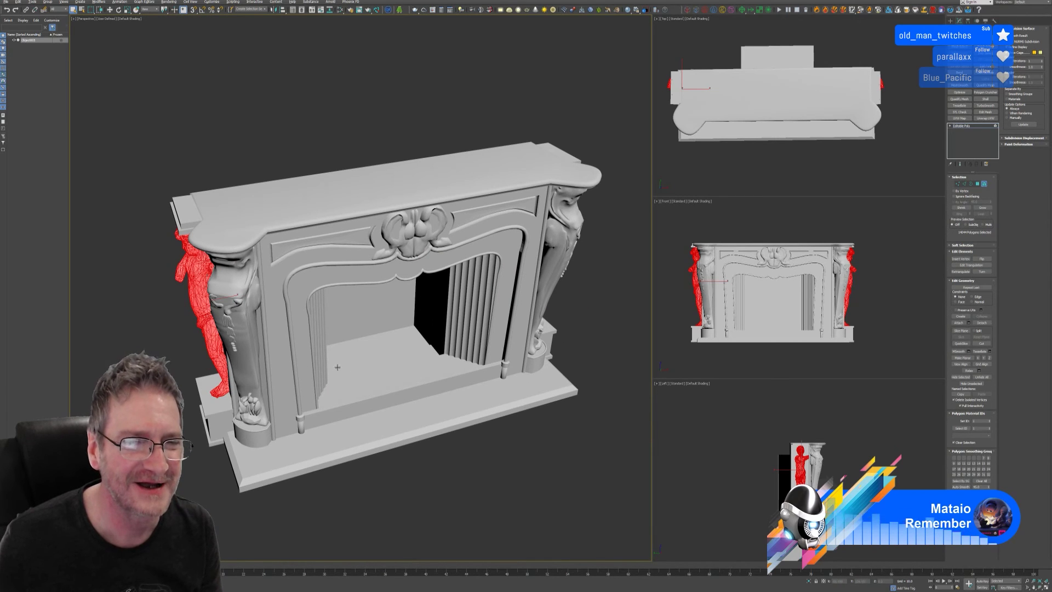
middle_click_drag(337, 367, 480, 463, "alt")
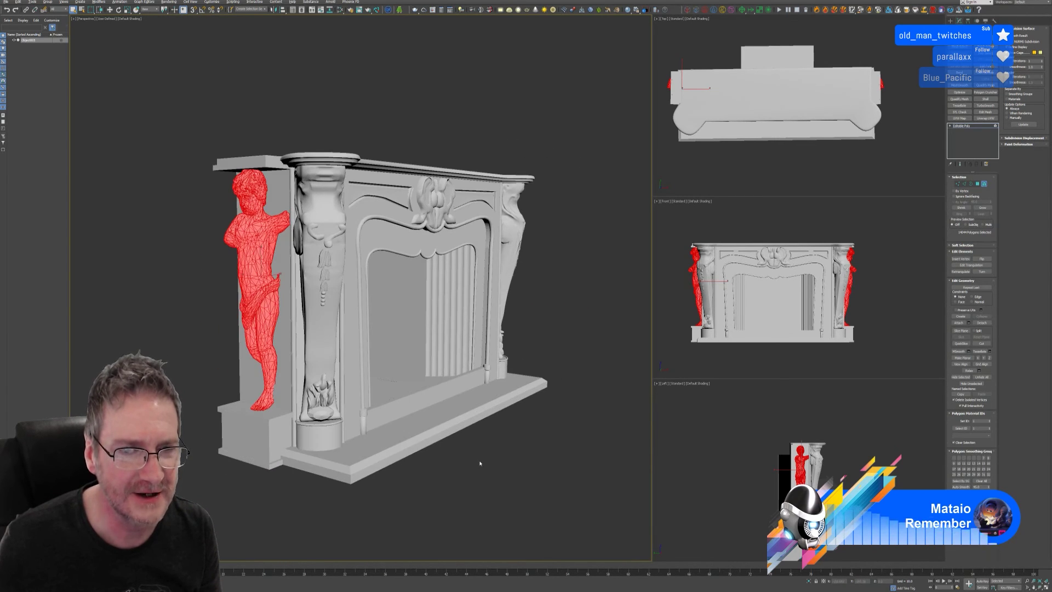
left_click(463, 454)
scroll(330, 445, "up", 3)
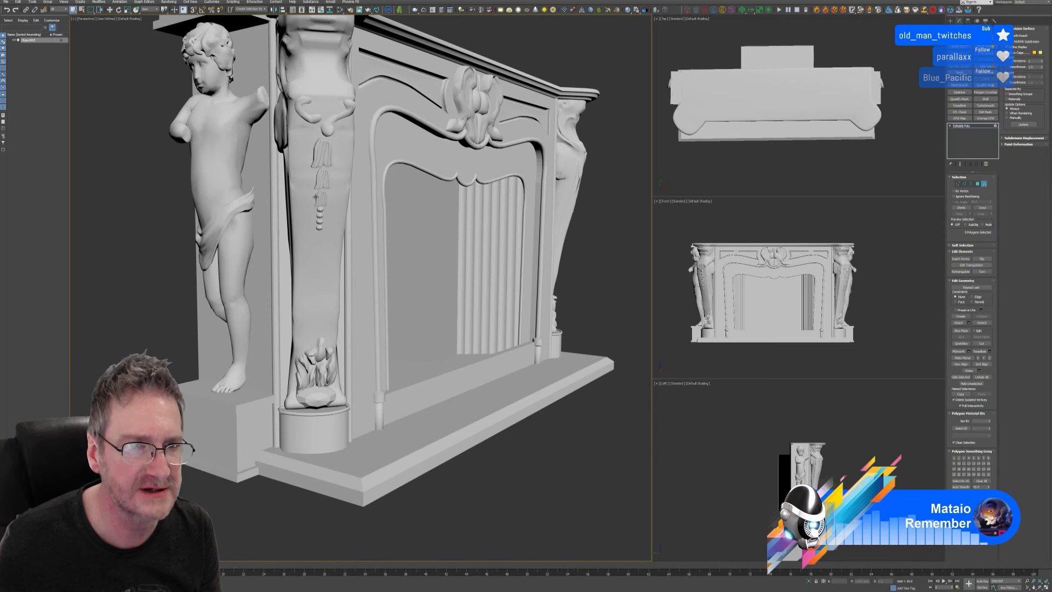
Step: Select the four bead elements at the lower end of the hanging ornament on the fireplace's left column
left_click(318, 228)
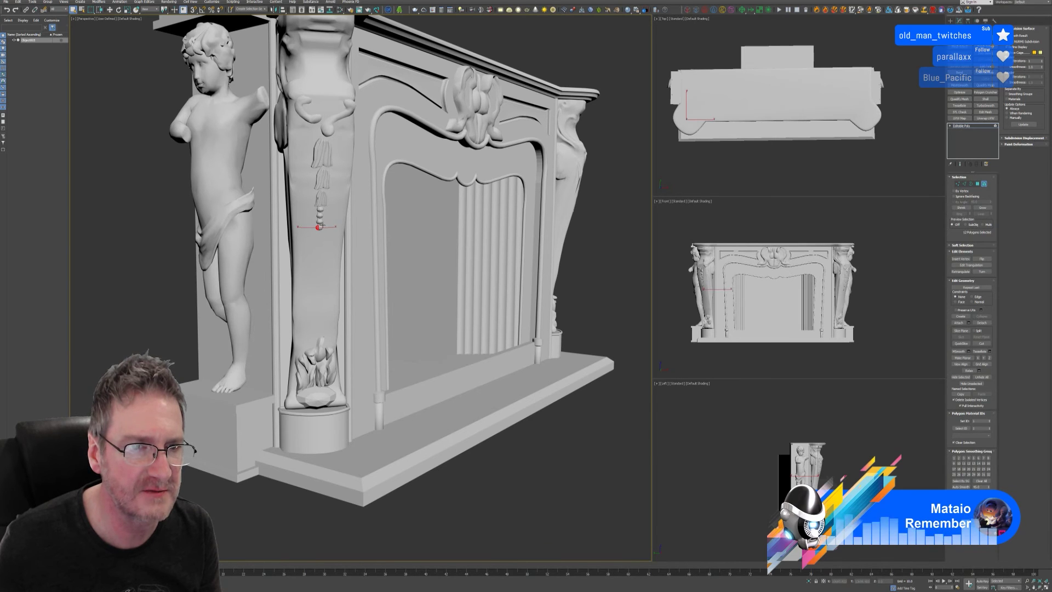
scroll(322, 225, "up", 2)
double_click(320, 230)
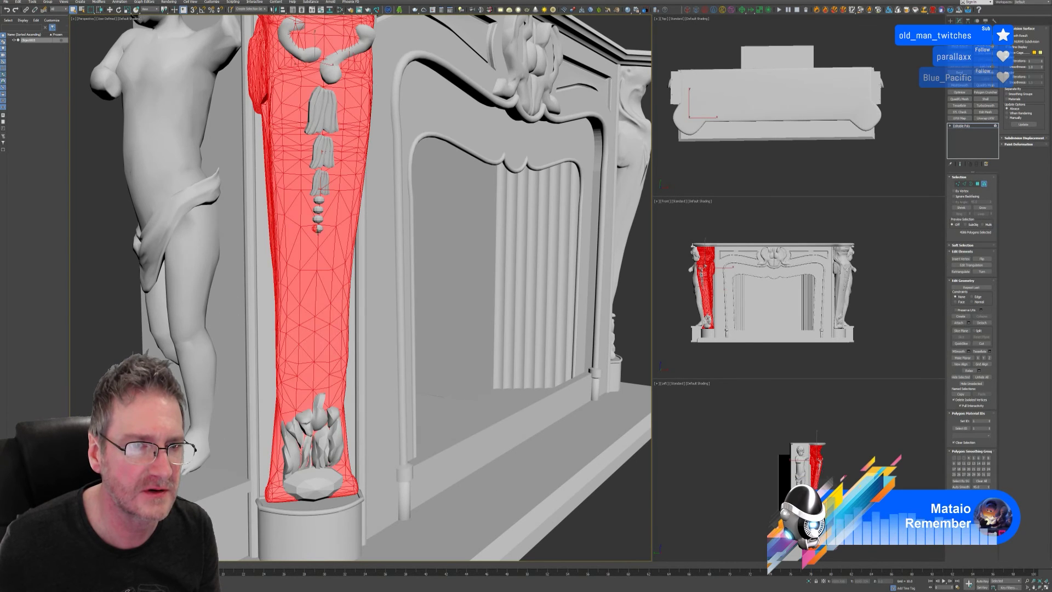
double_click(365, 320)
left_click(320, 228)
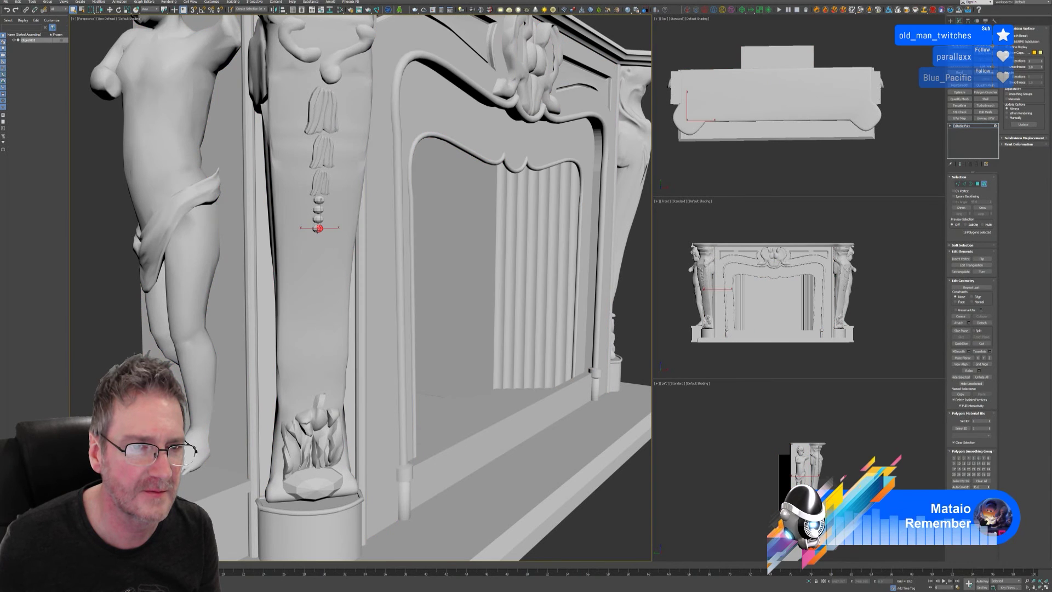
left_click(318, 228, "ctrl")
scroll(317, 228, "up", 5)
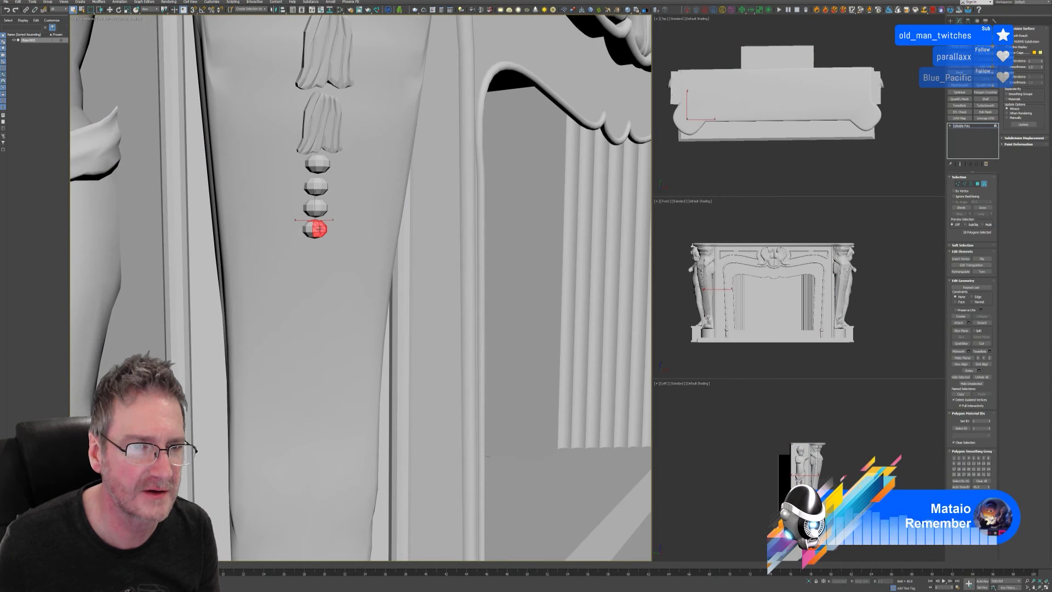
left_click(316, 229)
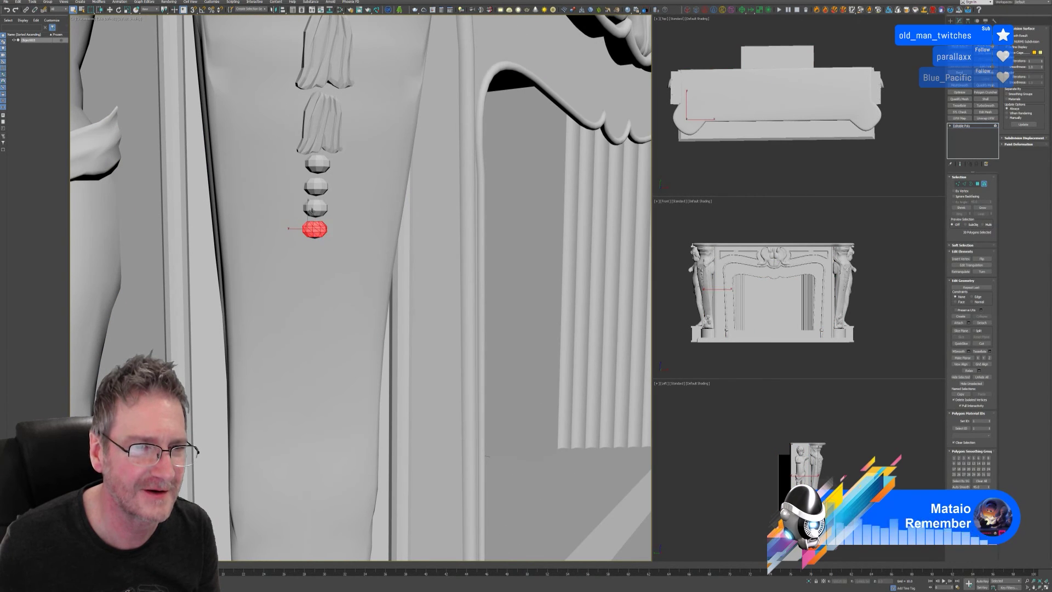
left_click(313, 208, "ctrl")
left_click(318, 187, "ctrl")
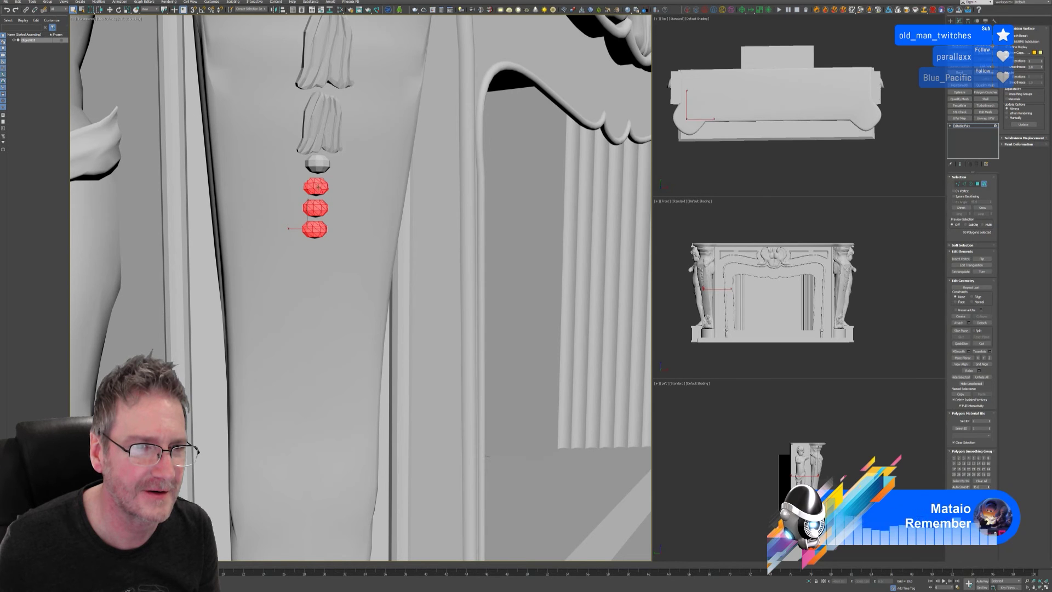
left_click(317, 163, "ctrl")
middle_click_drag(352, 228, 339, 233, "alt")
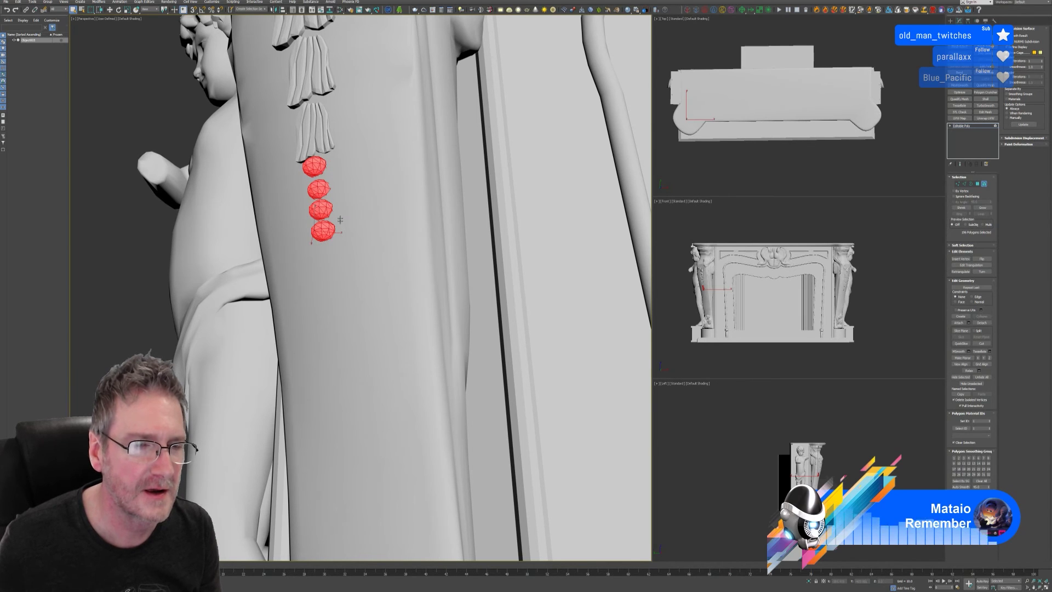
Step: Add the three tassels and the scrolled garland above the beads on the left column to the selection
scroll(341, 225, "down", 3)
left_click(329, 181, "ctrl")
left_click(327, 158, "ctrl")
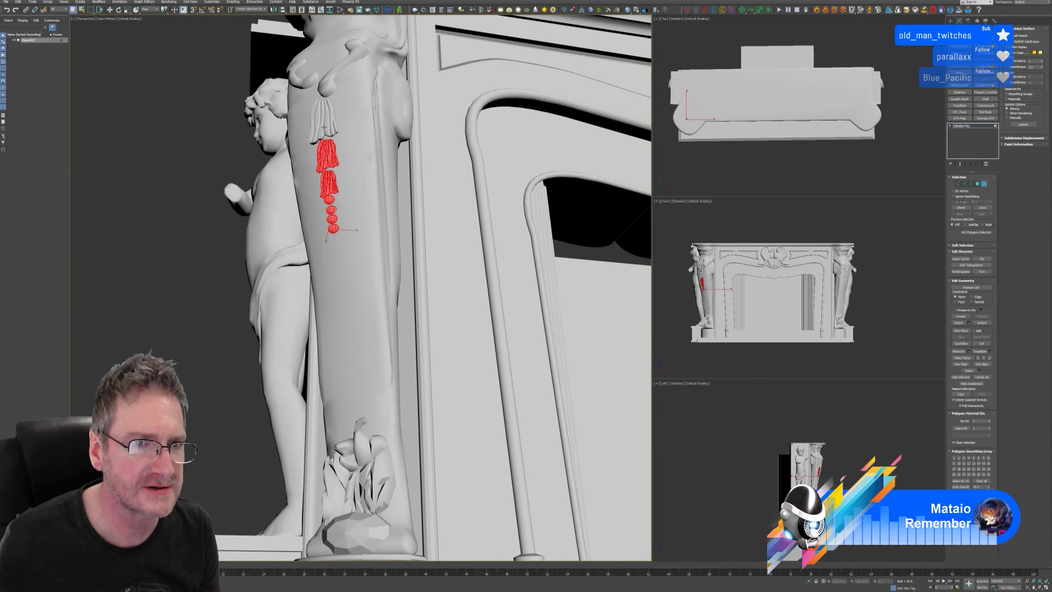
left_click(324, 122, "ctrl")
left_click(325, 92, "ctrl")
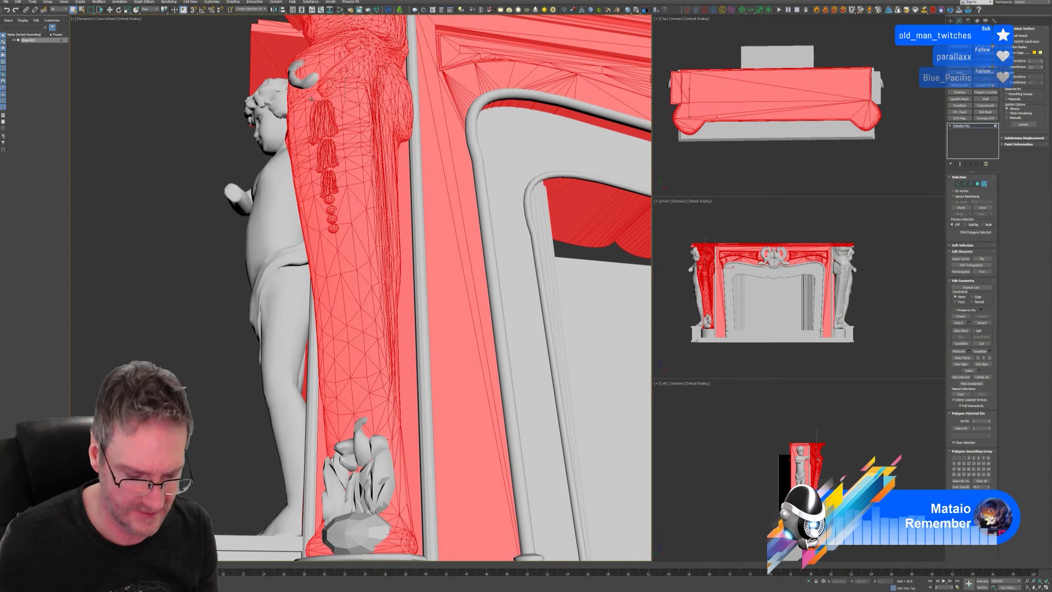
key("ctrl+z")
left_click(308, 85, "ctrl")
Step: Add the front faces of the four beads on the right column's hanging ornament to the selection
scroll(368, 191, "down", 5)
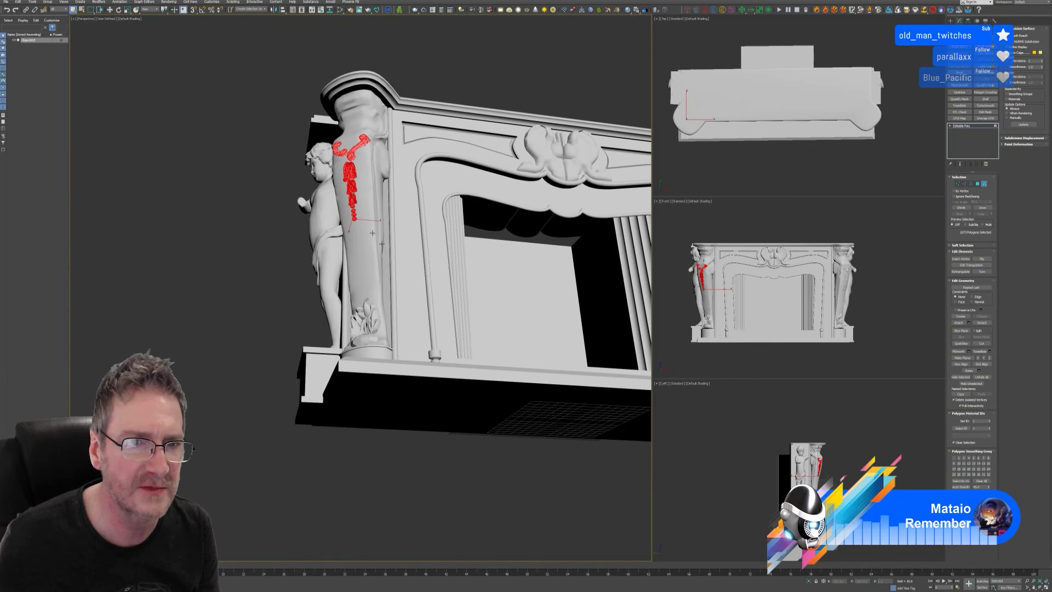
scroll(406, 337, "up", 3)
scroll(503, 175, "up", 6)
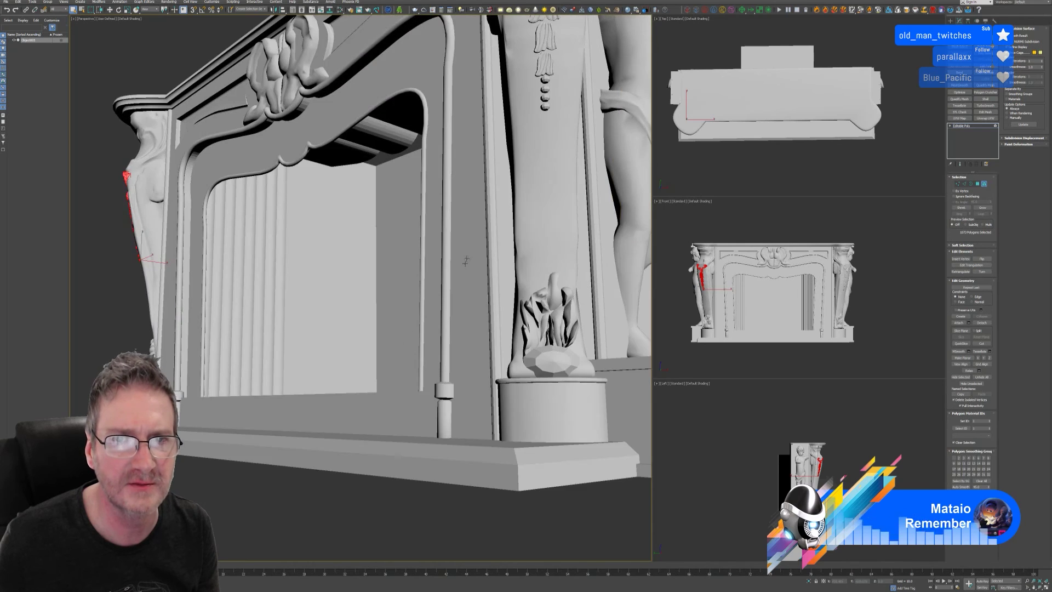
scroll(503, 175, "up", 2)
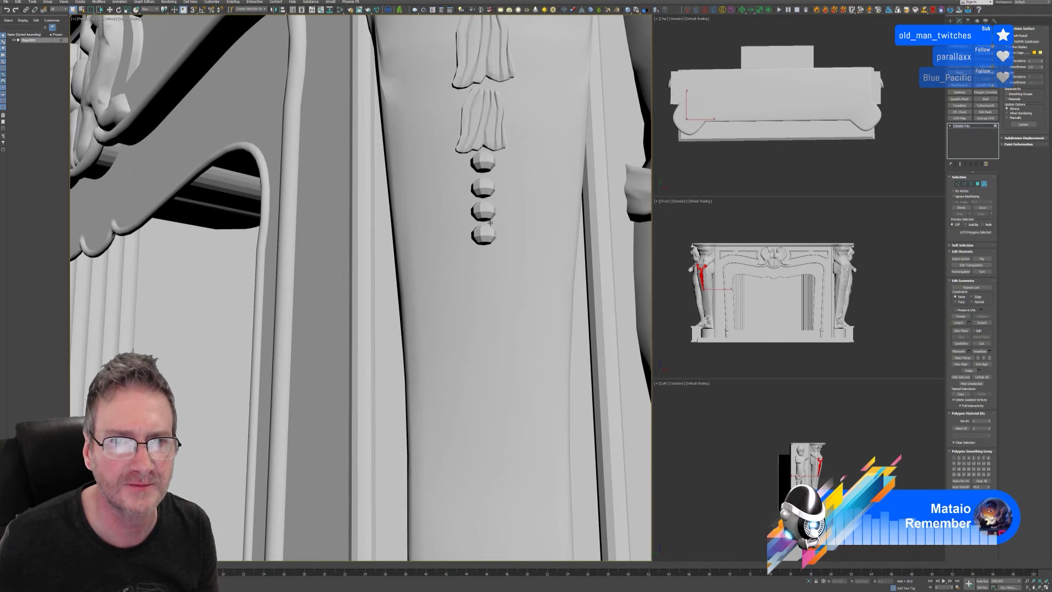
left_click(483, 241, "ctrl")
double_click(484, 234, "ctrl")
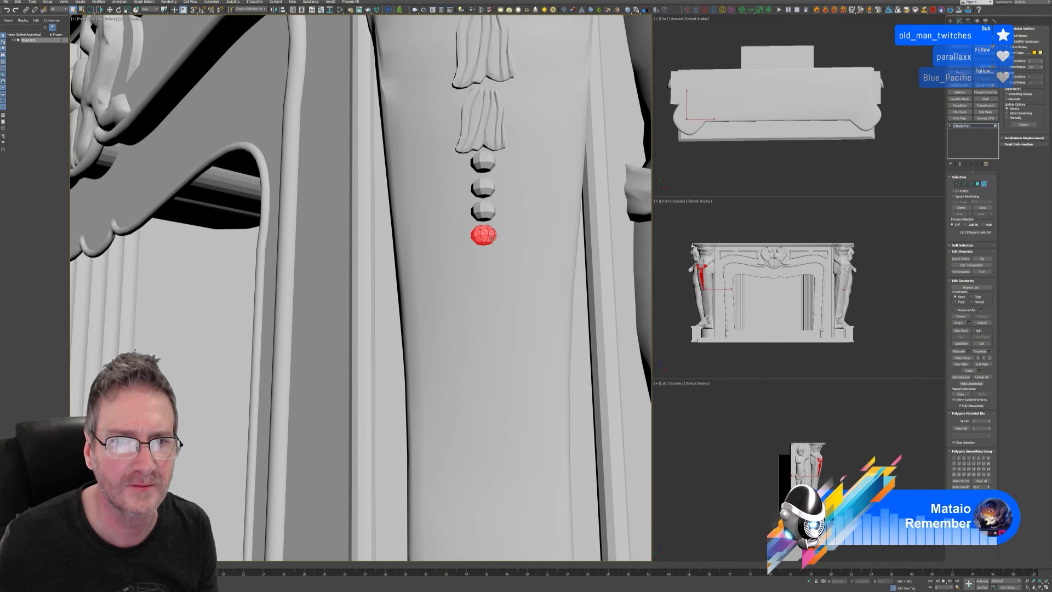
double_click(485, 212, "ctrl")
left_click(477, 180, "ctrl")
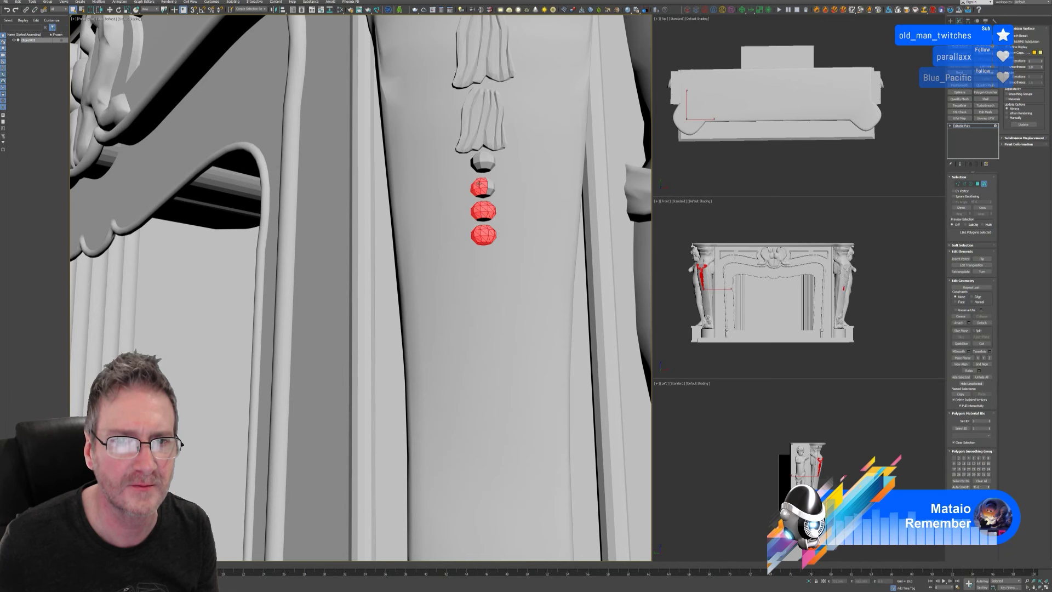
double_click(489, 189, "ctrl")
left_click(480, 160, "ctrl")
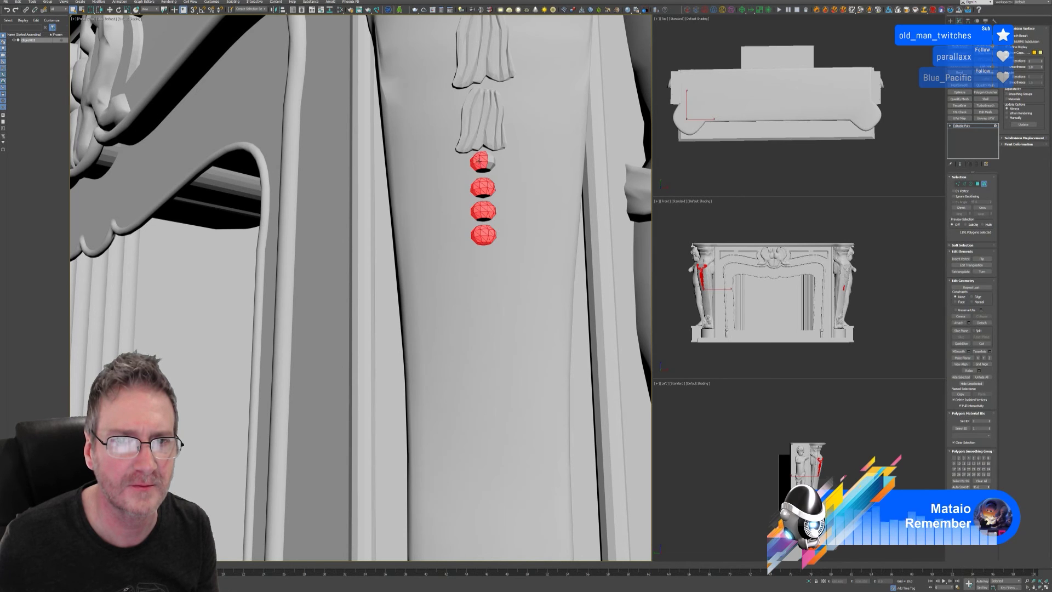
double_click(489, 163, "ctrl")
Step: Add the remaining underside faces of the four beads on the right column to the selection
middle_click_drag(482, 207, 661, 382)
scroll(329, 220, "down", 6)
scroll(317, 148, "up", 4)
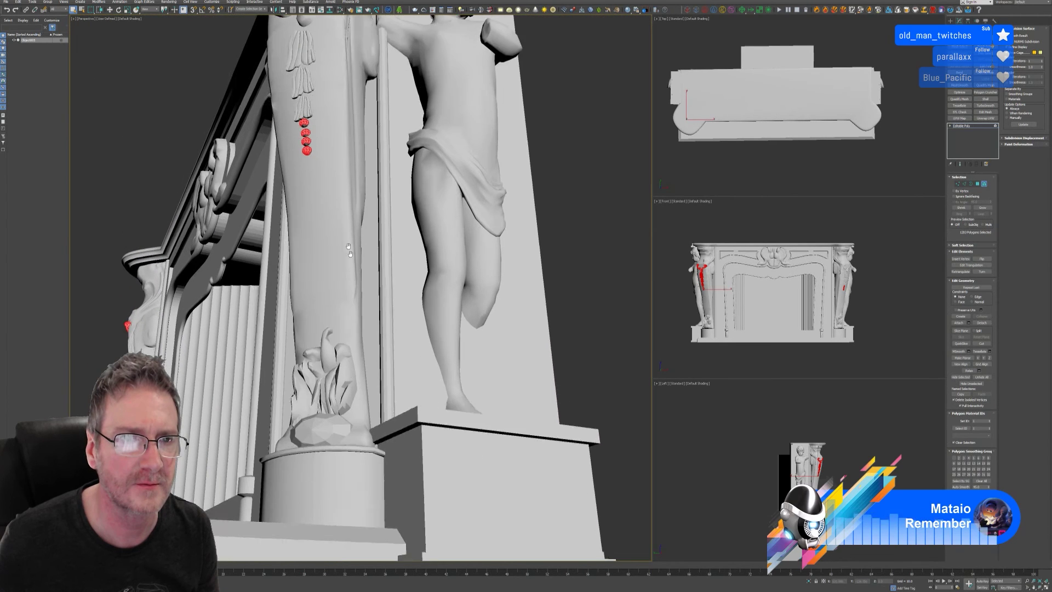
scroll(317, 148, "up", 5)
double_click(320, 173, "ctrl")
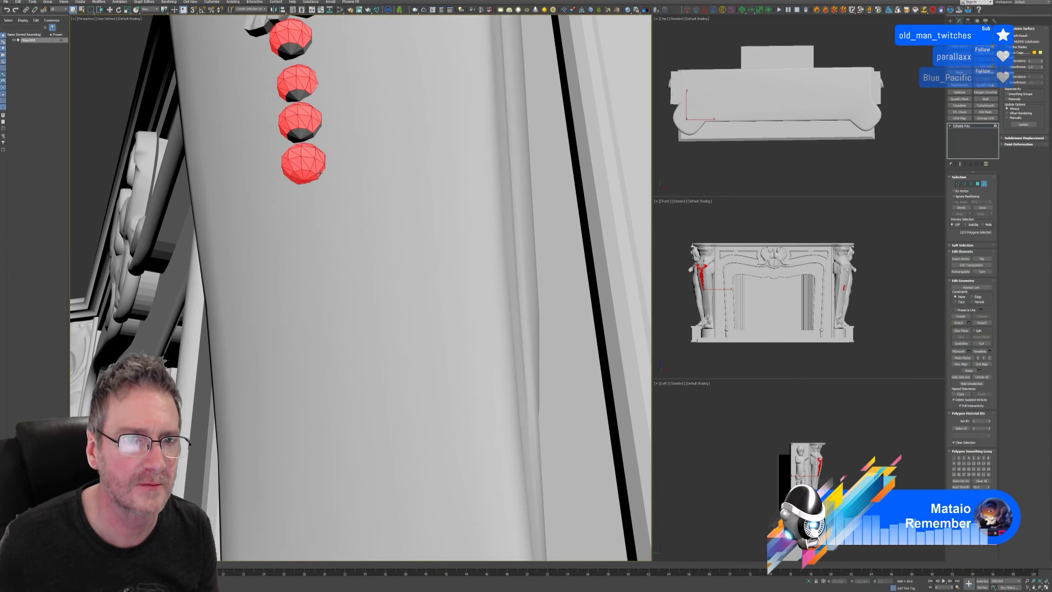
double_click(313, 134, "ctrl")
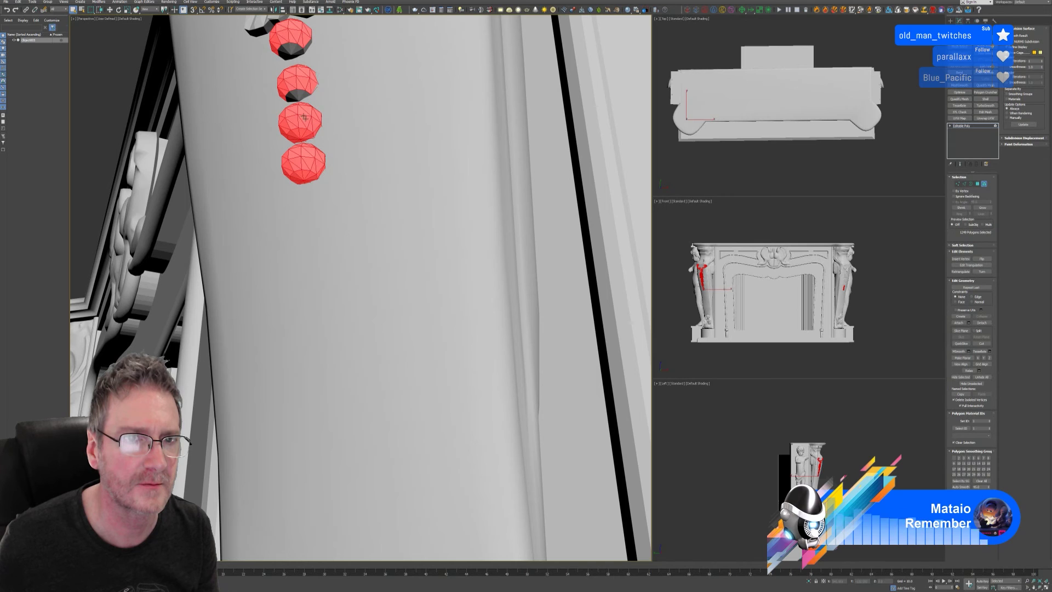
double_click(296, 80, "ctrl")
double_click(292, 51, "ctrl")
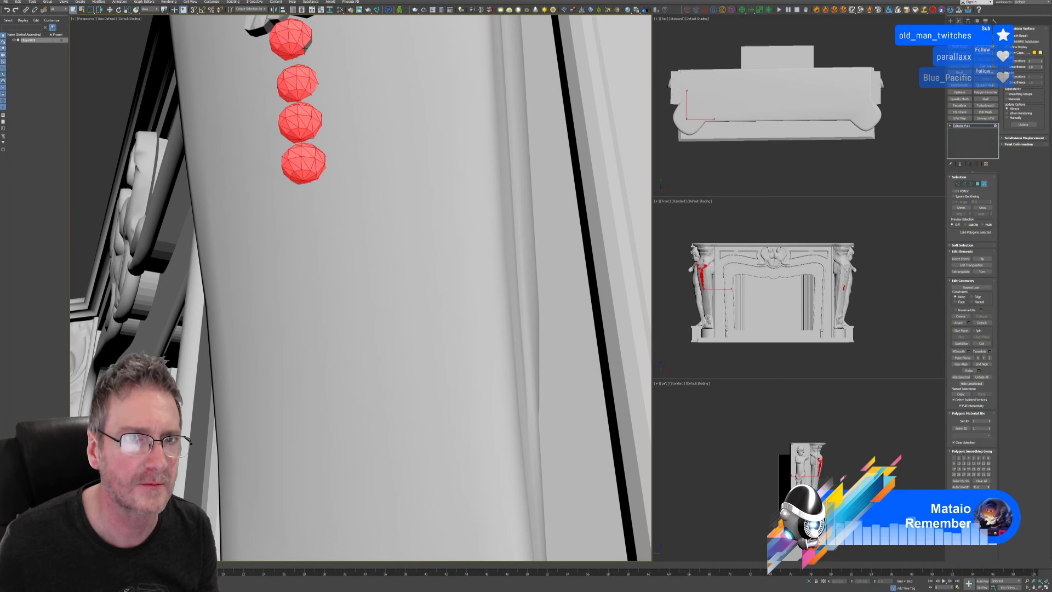
Step: Add the three tassels and the scrolled garland above the right column's beads to the selection
scroll(322, 117, "down", 6)
middle_click_drag(344, 176, 371, 297)
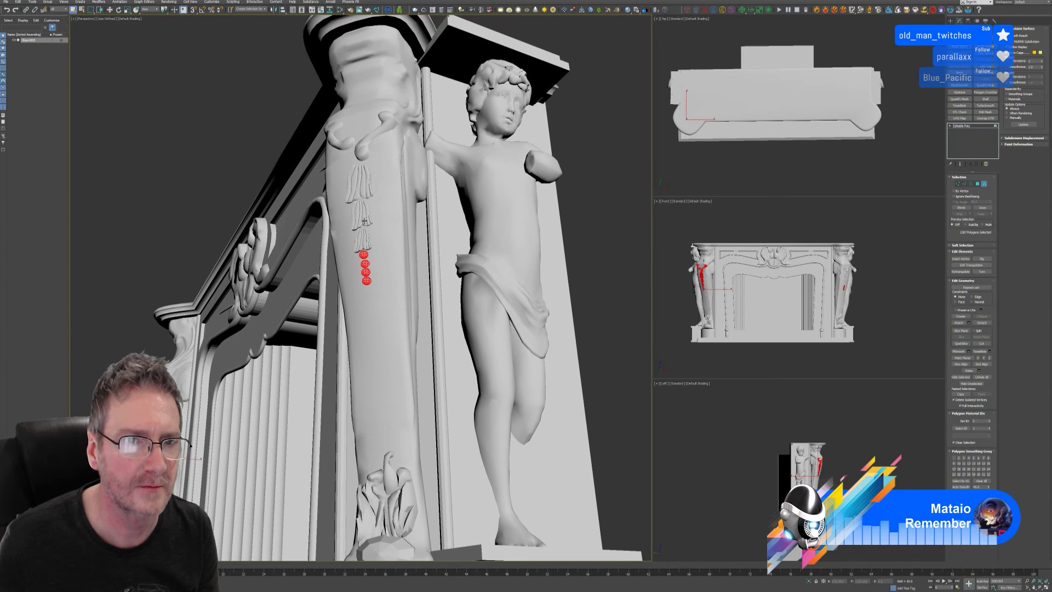
double_click(361, 218, "ctrl")
double_click(365, 240, "ctrl")
double_click(362, 184, "ctrl")
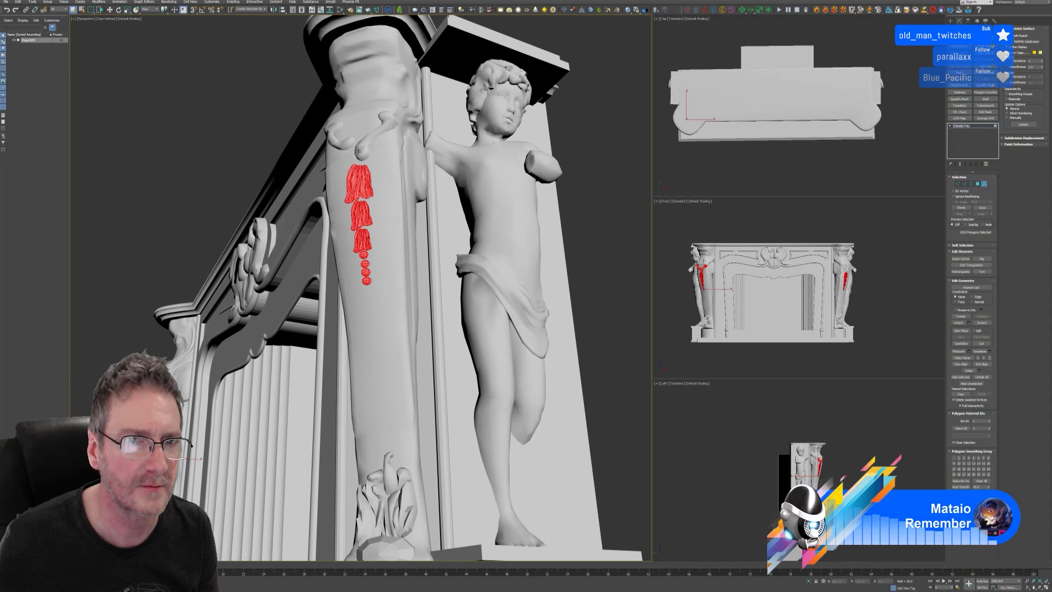
double_click(359, 150, "ctrl")
double_click(338, 134, "ctrl")
scroll(346, 289, "down", 6)
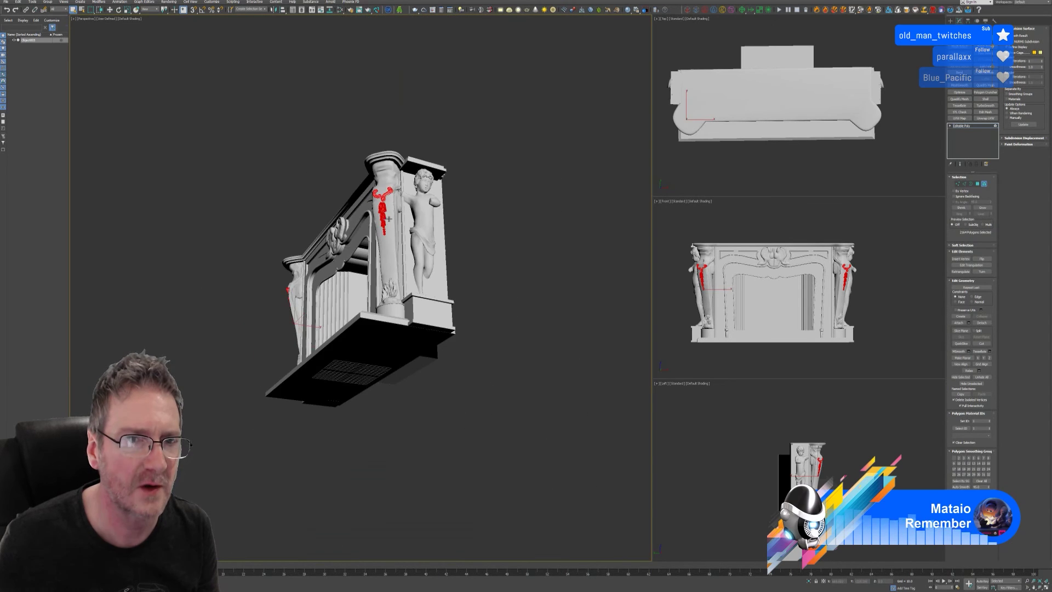
Step: Set the vertex color of the selected hanging ornaments on both columns to yellow
middle_click_drag(346, 289, 269, 292, "alt")
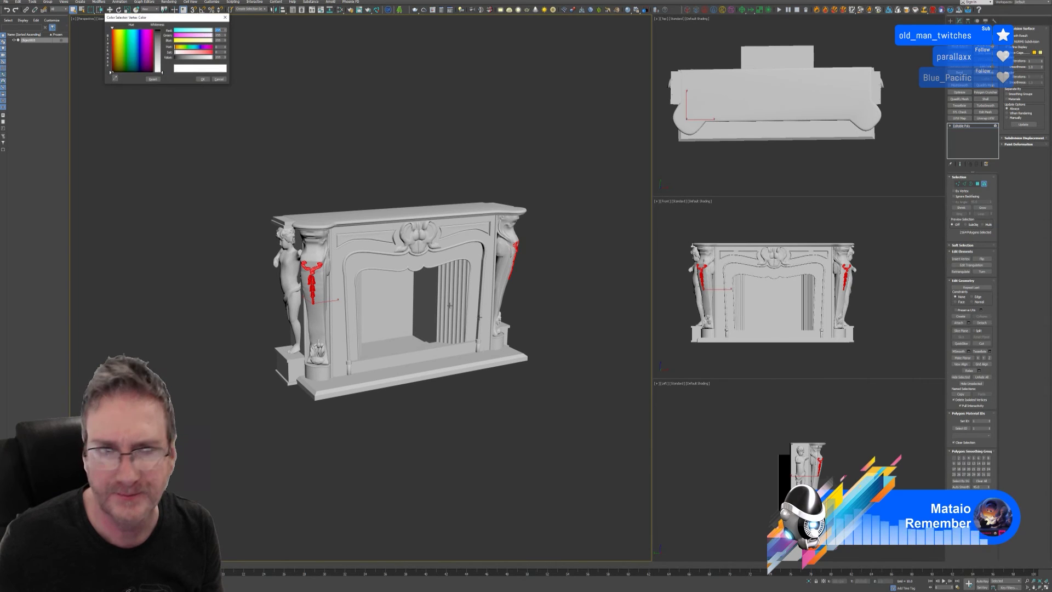
left_click(159, 37)
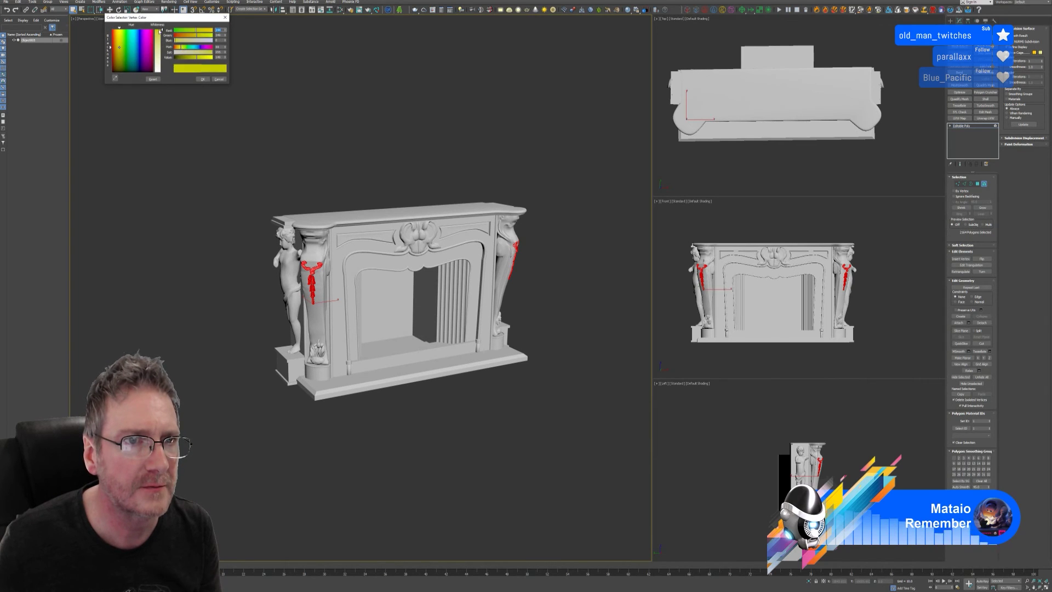
left_click(202, 79)
scroll(381, 281, "up", 5)
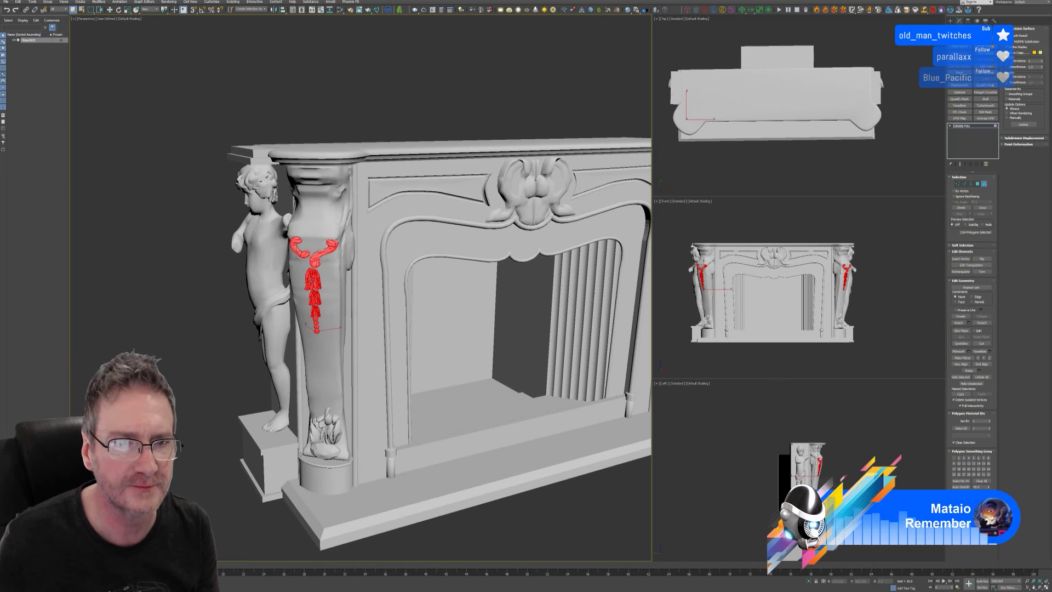
scroll(377, 305, "up", 3)
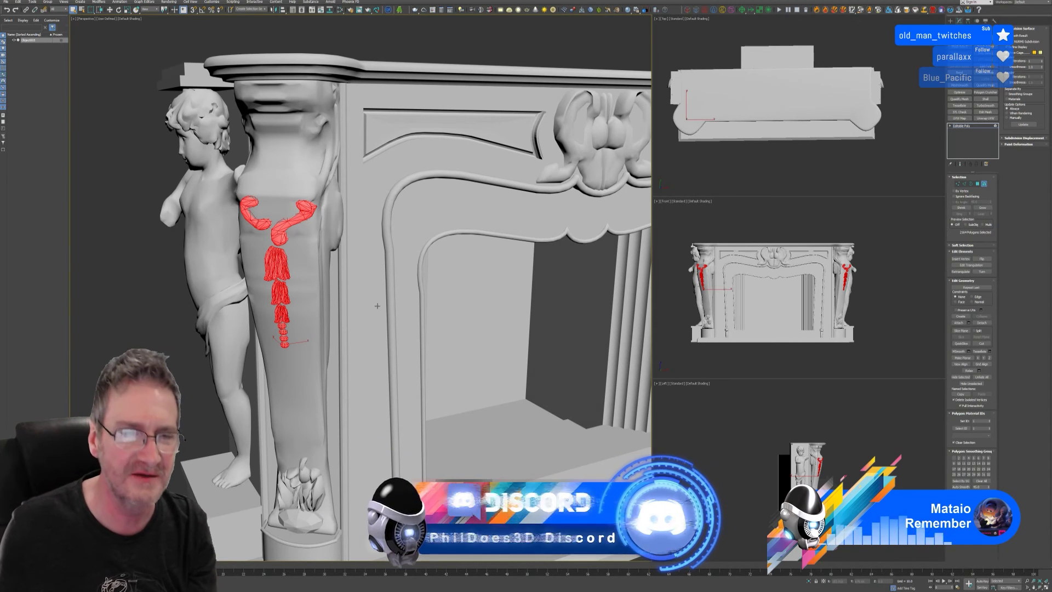
scroll(377, 306, "down", 3)
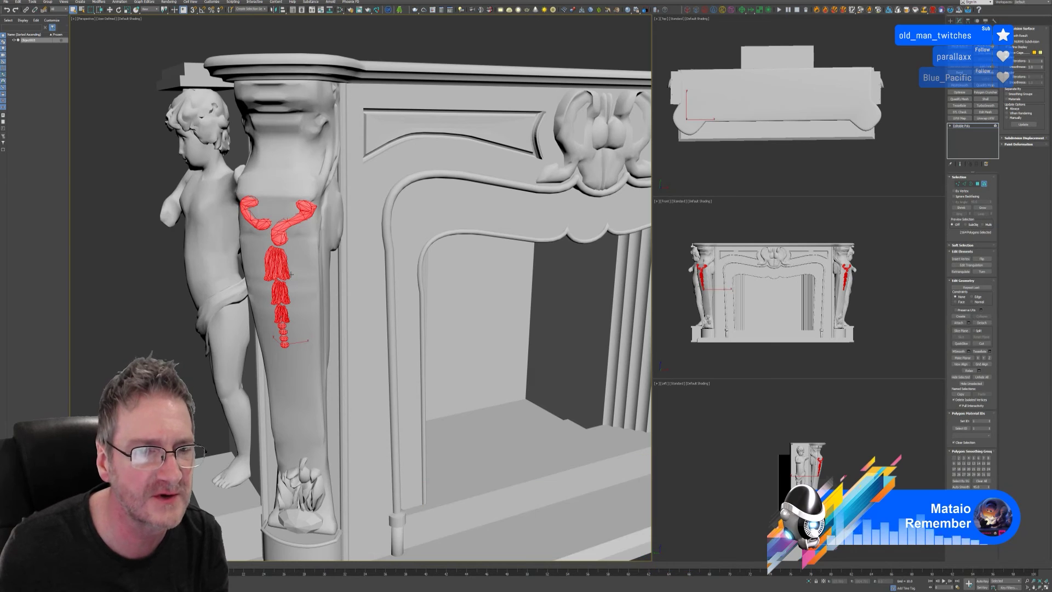
scroll(367, 129, "down", 3)
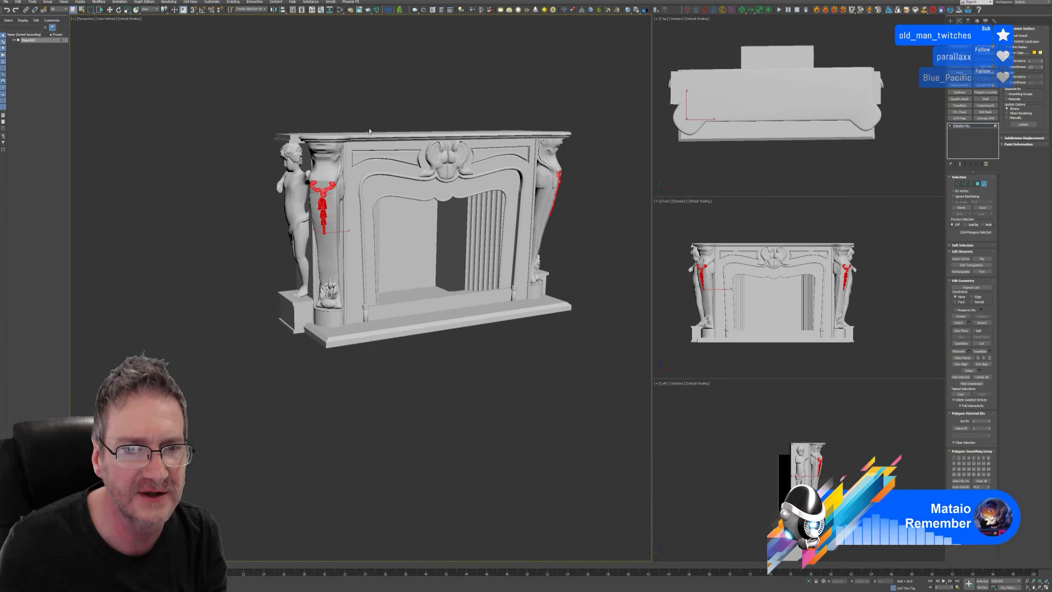
Step: Select only the carved leaf crest at the centre of the fireplace frieze
middle_click_drag(351, 127, 338, 140)
mouse_move(444, 404)
middle_mouse_down("alt")
mouse_move(416, 395)
mouse_move(427, 397)
middle_mouse_up("alt")
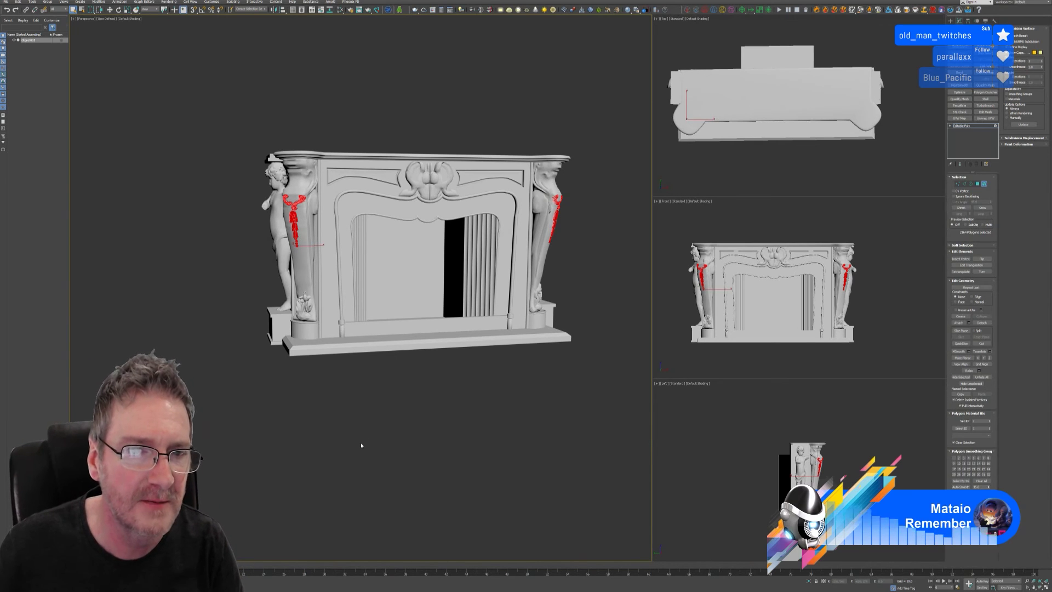
left_click(432, 180)
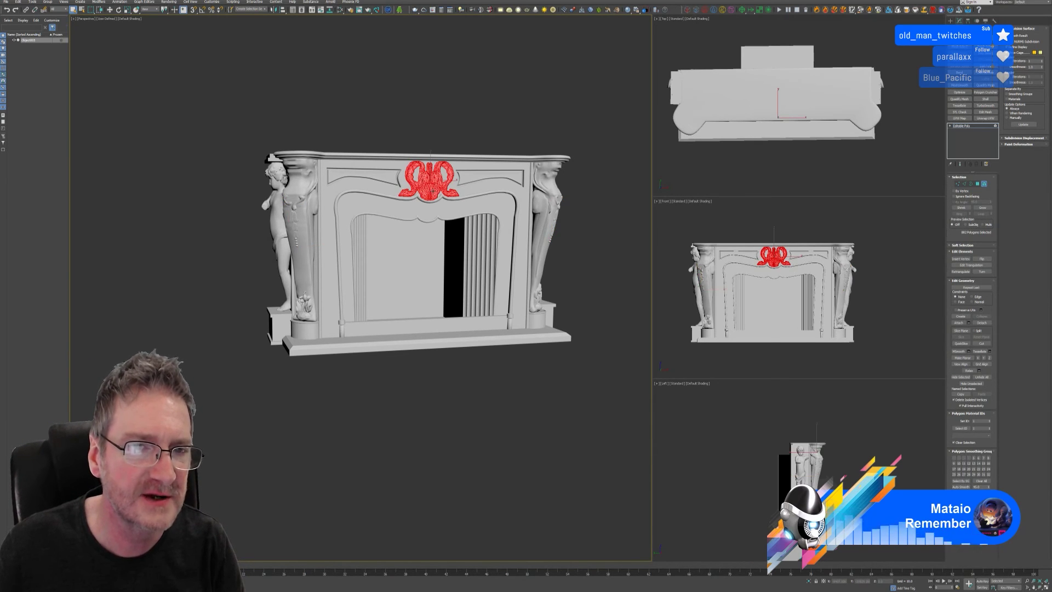
middle_click_drag(459, 264, 442, 204, "alt")
scroll(442, 214, "up", 3)
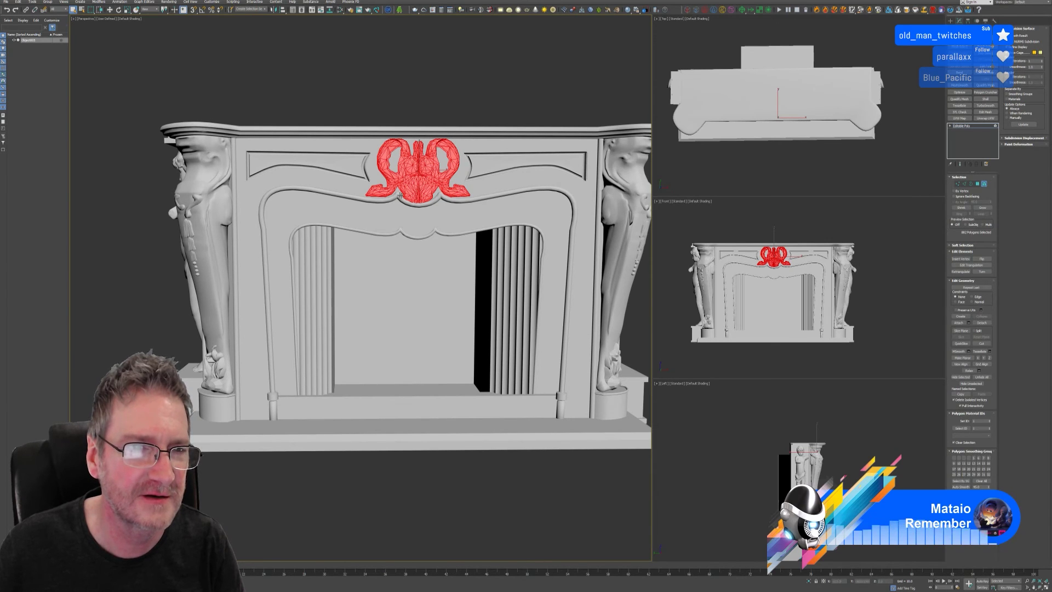
scroll(397, 255, "down", 3)
middle_click_drag(397, 255, 389, 335, "alt")
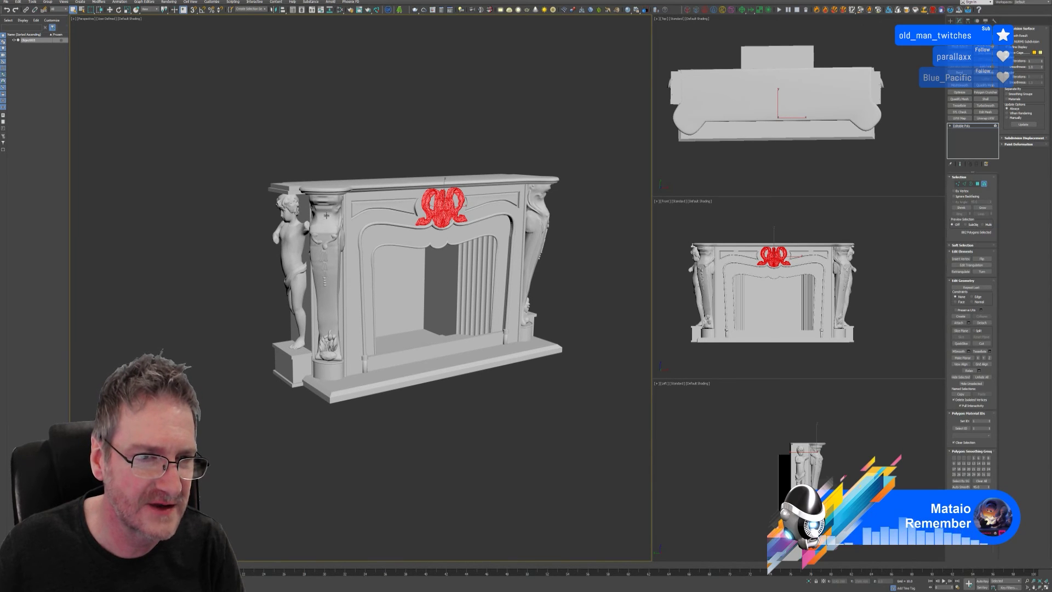
left_click(328, 232)
middle_click_drag(527, 299, 478, 296, "alt")
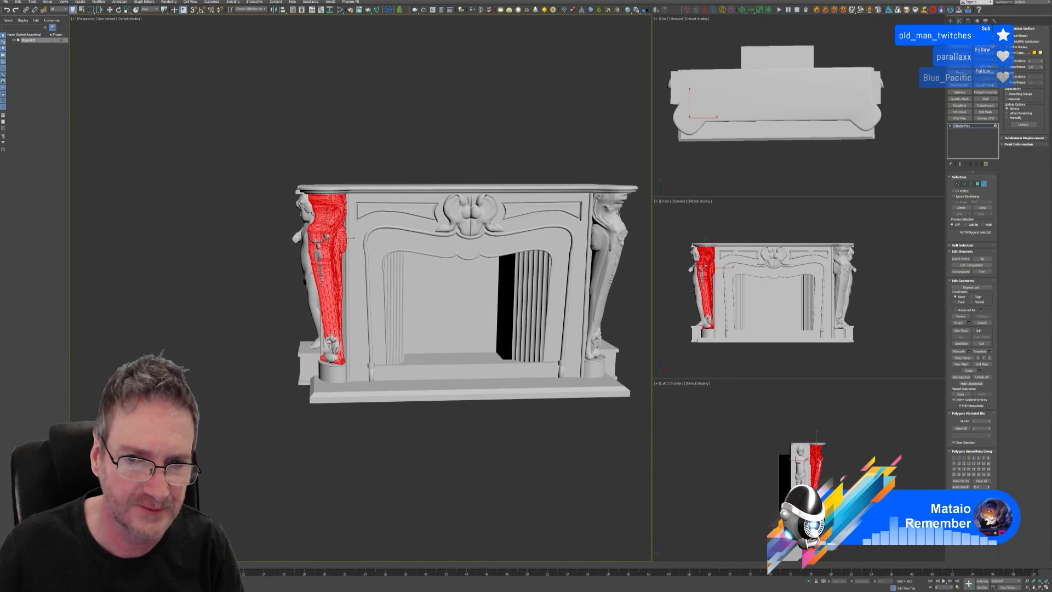
left_click(604, 253, "ctrl")
middle_click_drag(419, 332, 437, 335, "alt")
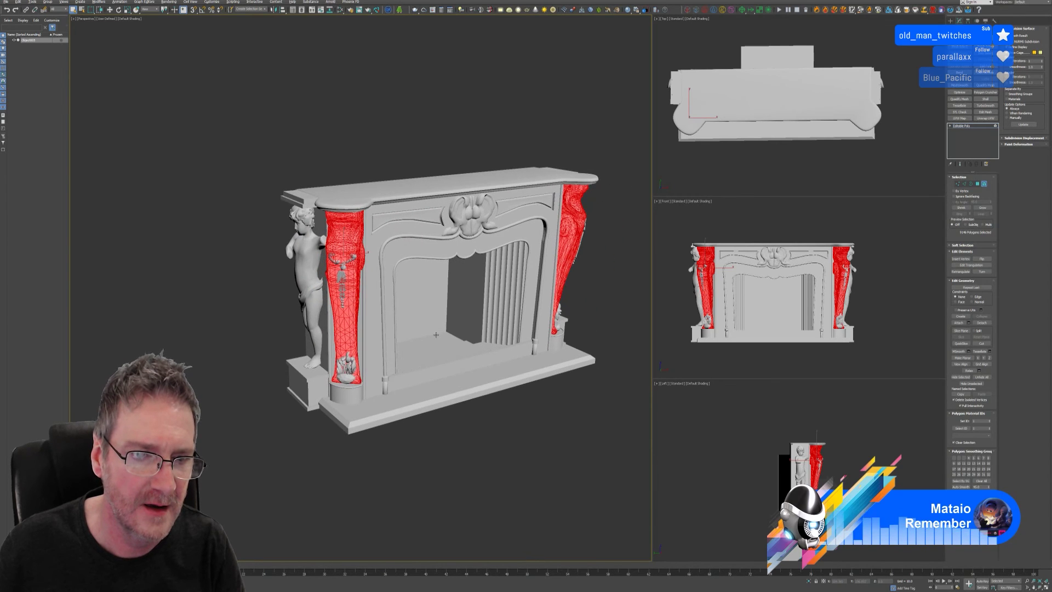
scroll(355, 410, "up", 3)
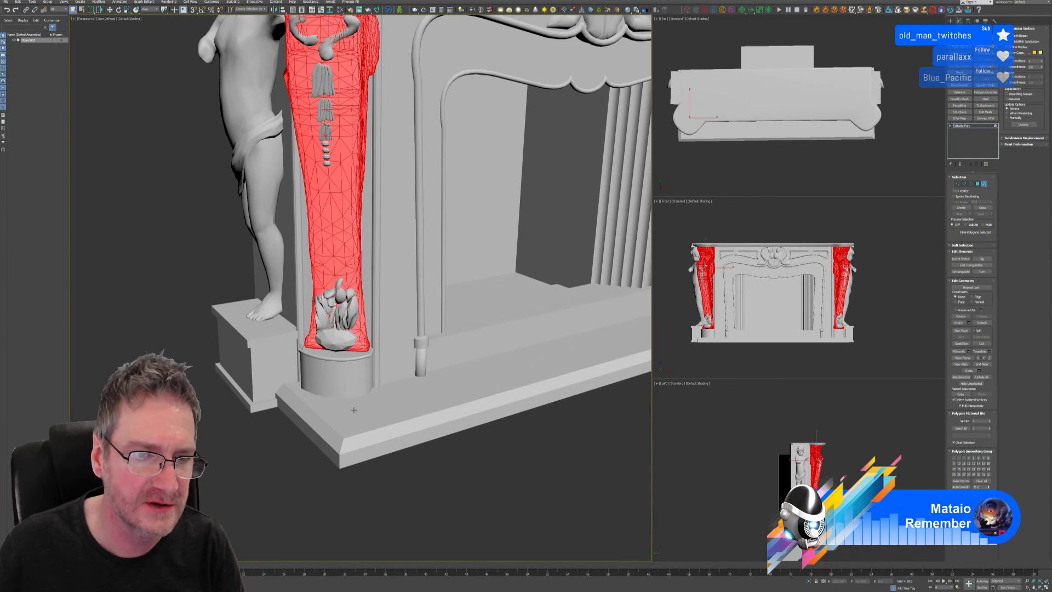
scroll(355, 400, "down", 2)
scroll(354, 398, "down", 1)
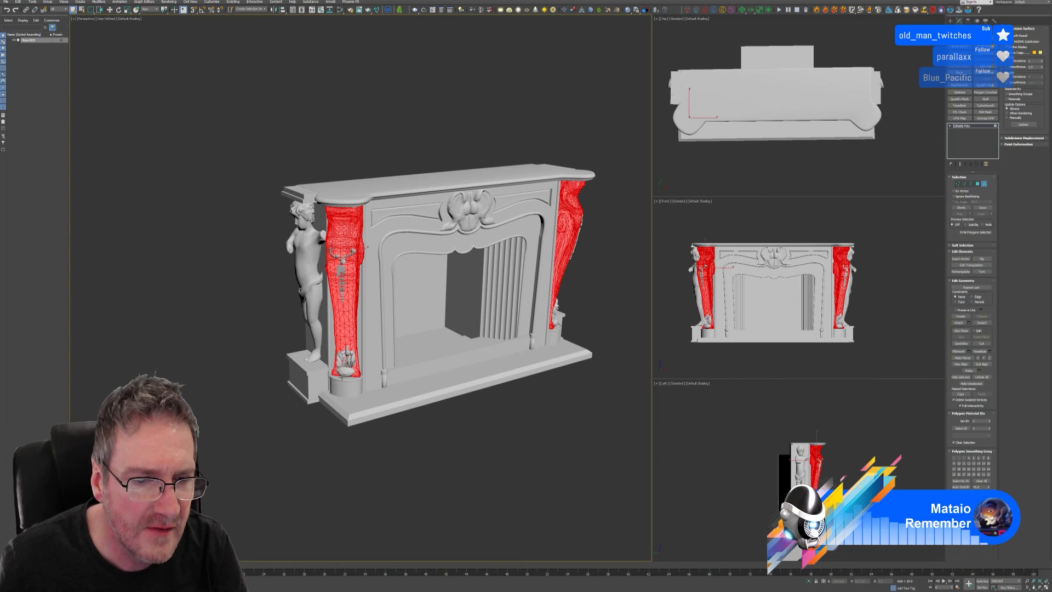
left_click(349, 385)
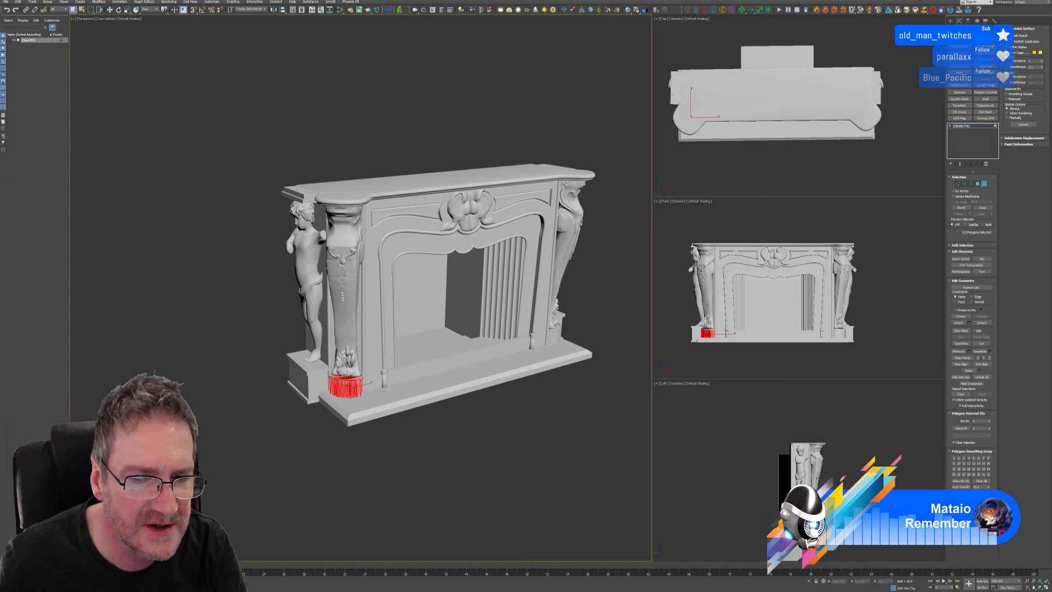
left_click(359, 327)
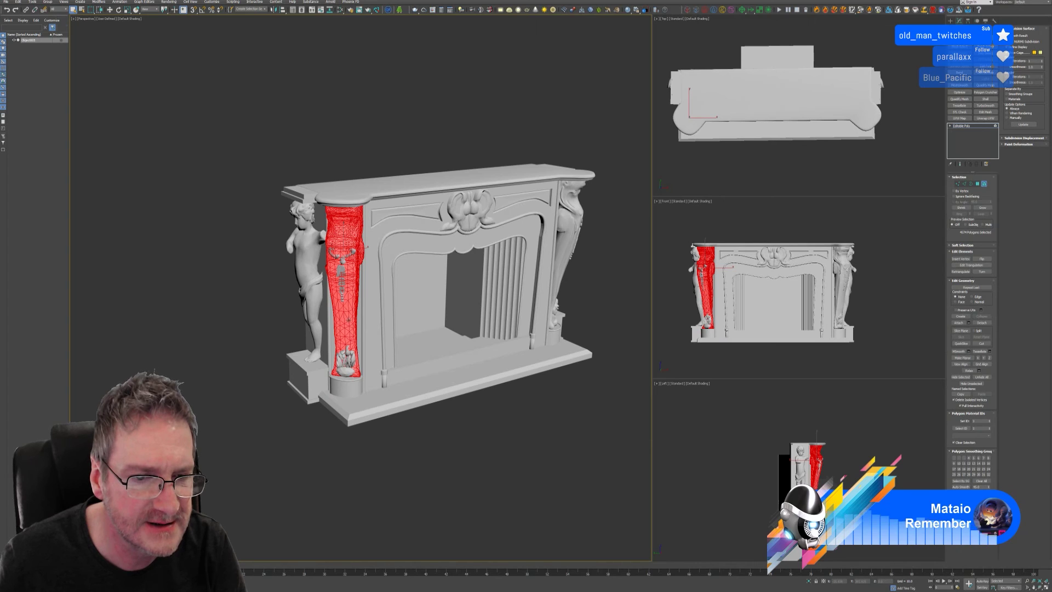
scroll(364, 418, "up", 4)
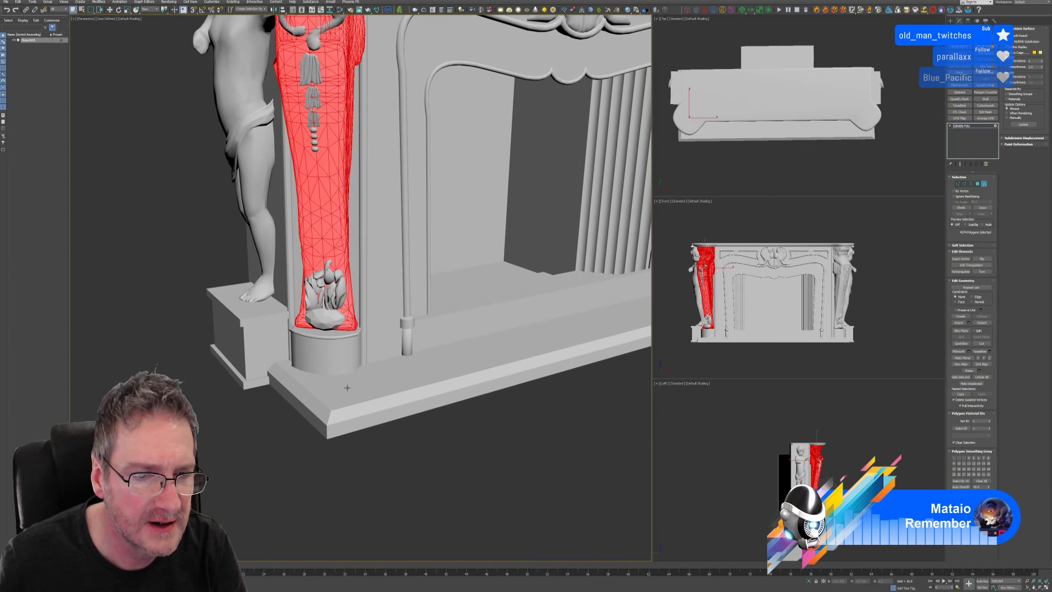
Step: Select the carved bodies and cylindrical bases of both the left and right columns
left_click(341, 364)
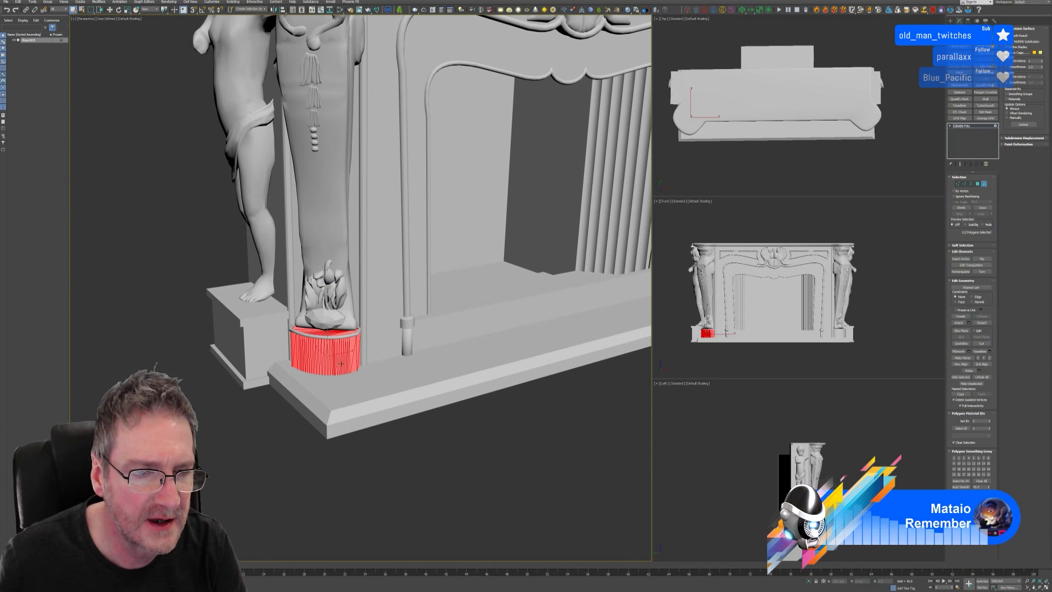
left_click(344, 265, "ctrl")
scroll(370, 362, "down", 3)
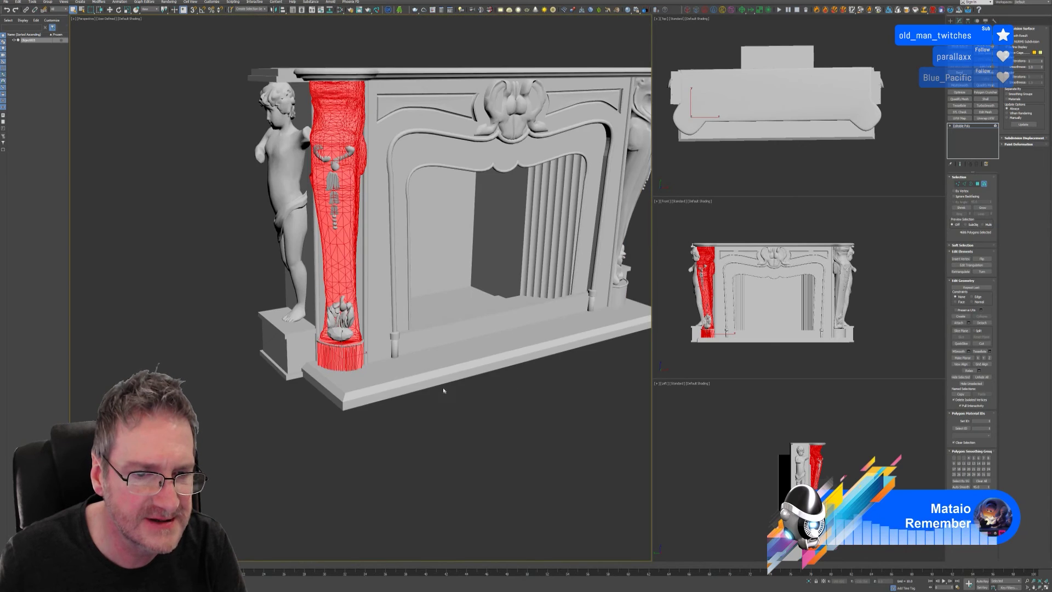
middle_click_drag(370, 361, 433, 434, "alt")
scroll(391, 383, "down", 3)
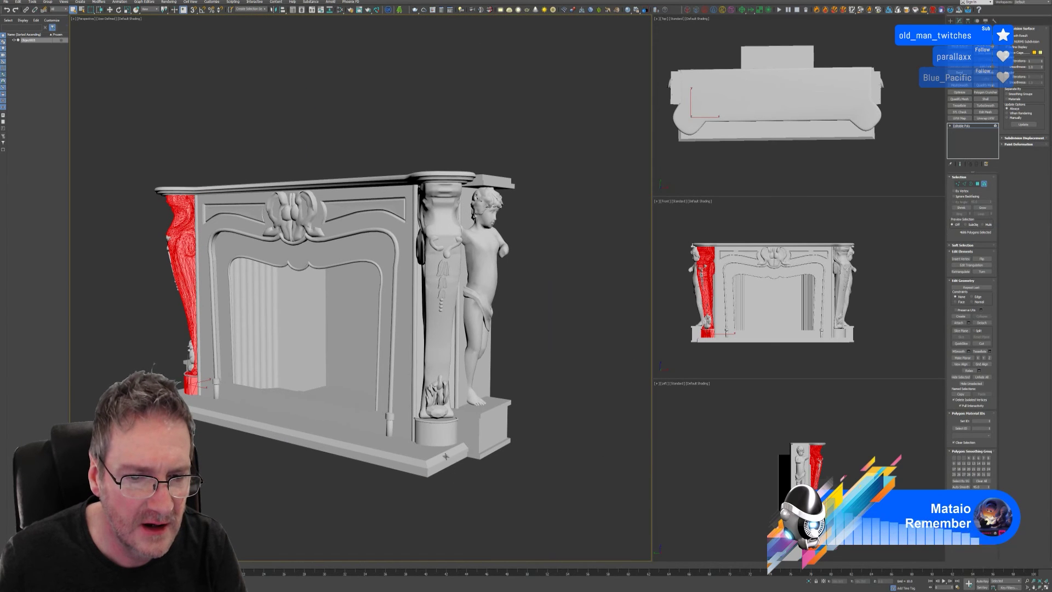
left_click(434, 437, "ctrl")
left_click(443, 348, "ctrl")
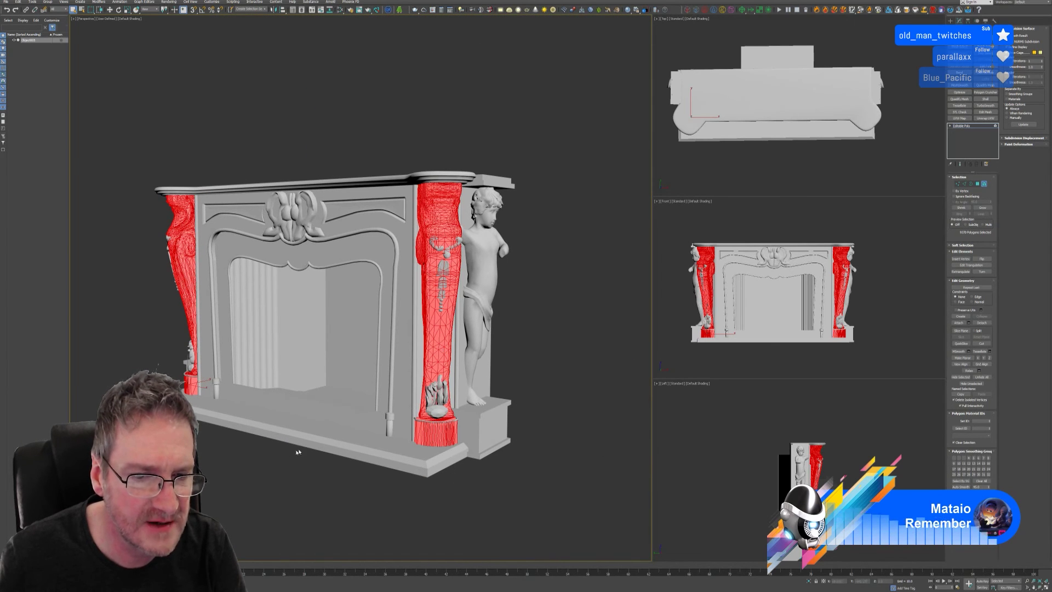
Step: Set the vertex color of the selected columns and bases to green
middle_click_drag(223, 452, 300, 428, "alt")
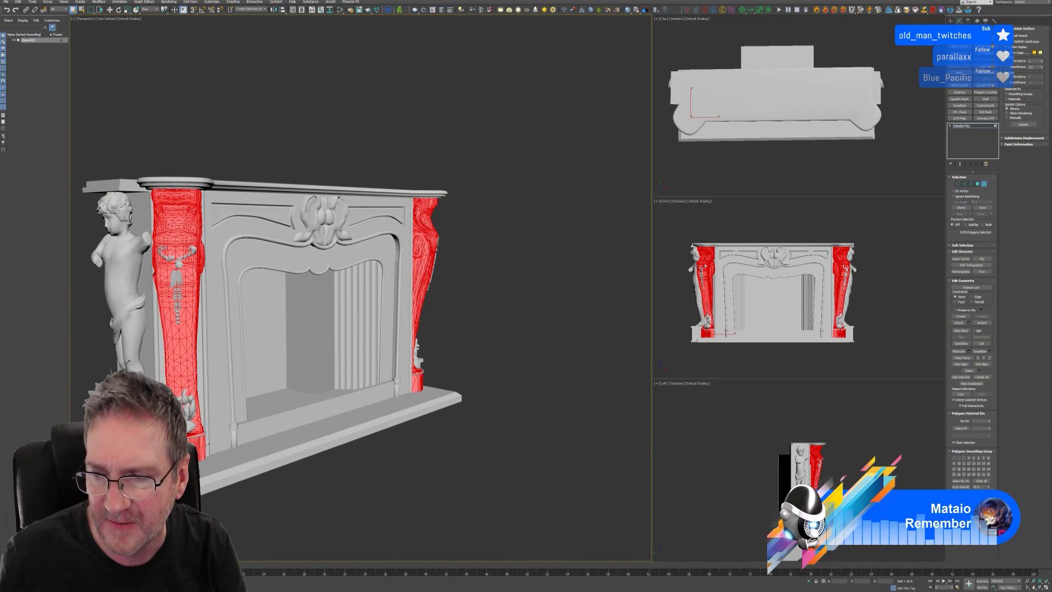
left_click(981, 503)
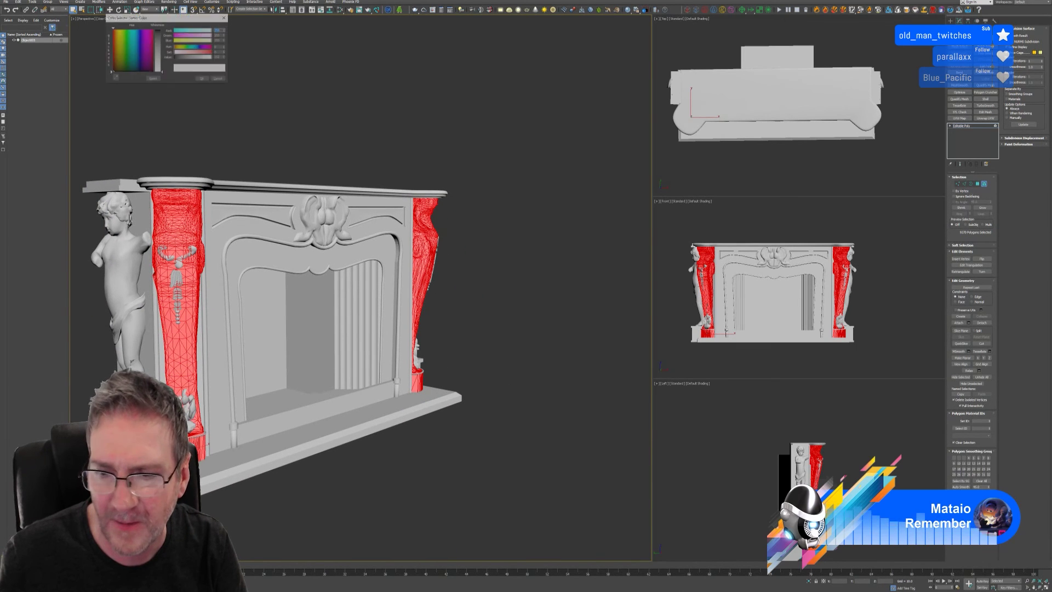
left_click(128, 59)
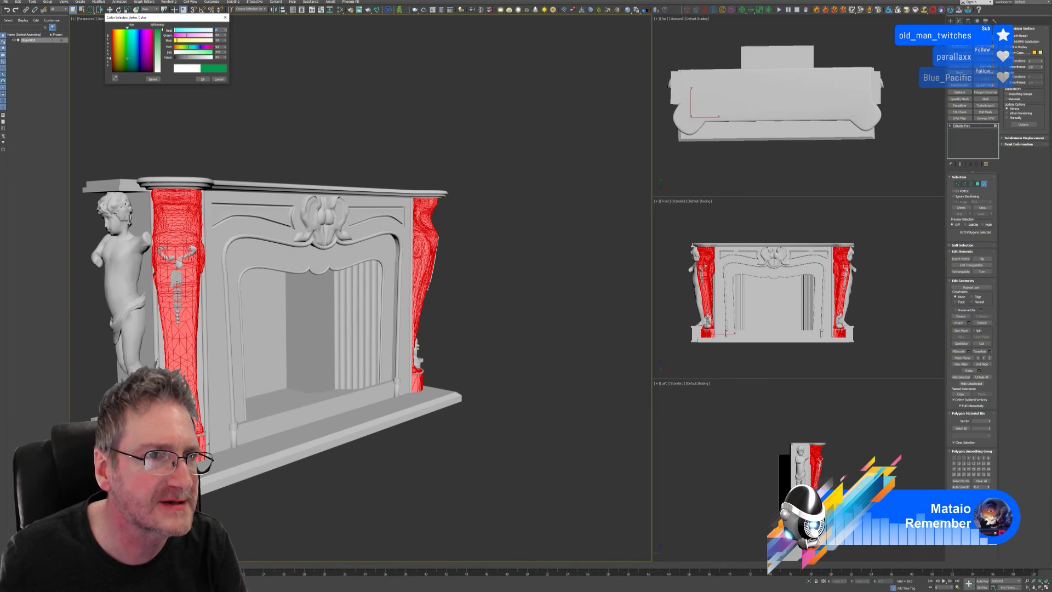
left_click(202, 79)
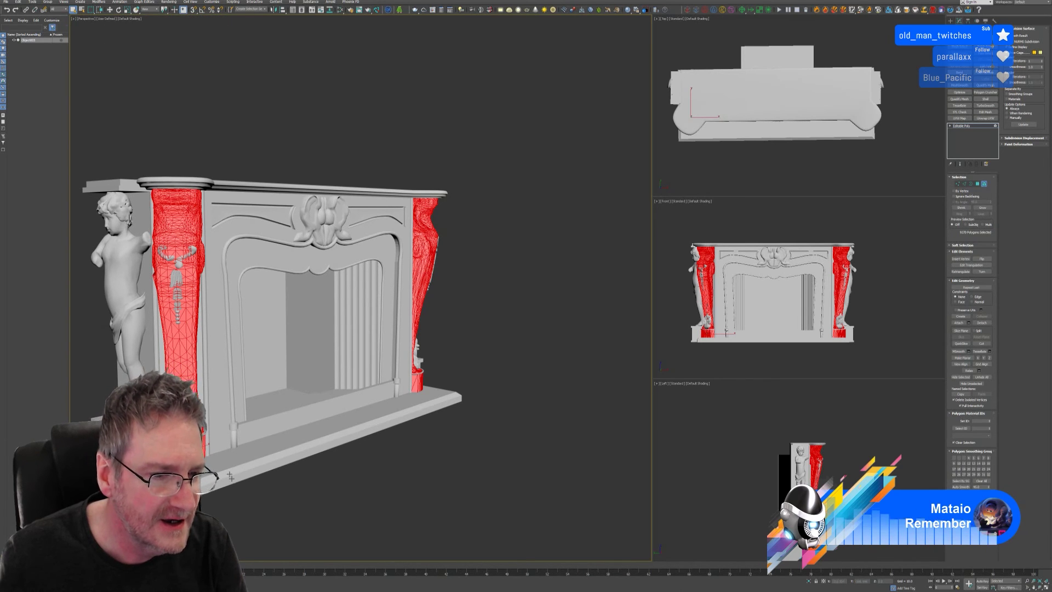
Step: Select the thin rings on top of the cylindrical bases under both columns
scroll(230, 476, "up", 5)
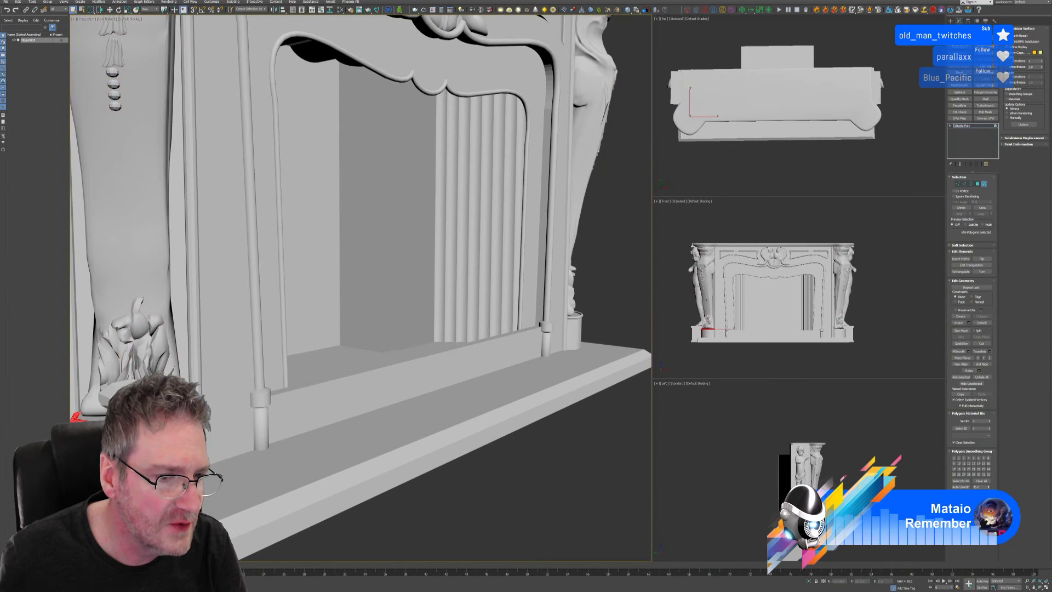
middle_click_drag(383, 439, 293, 416, "alt")
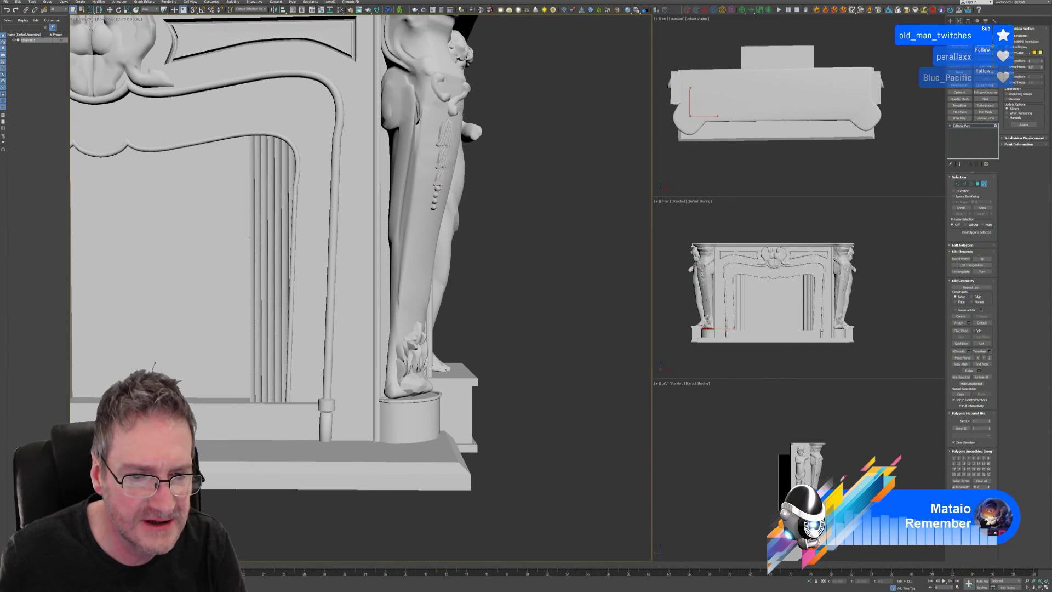
left_click(390, 403, "ctrl")
scroll(391, 404, "down", 5)
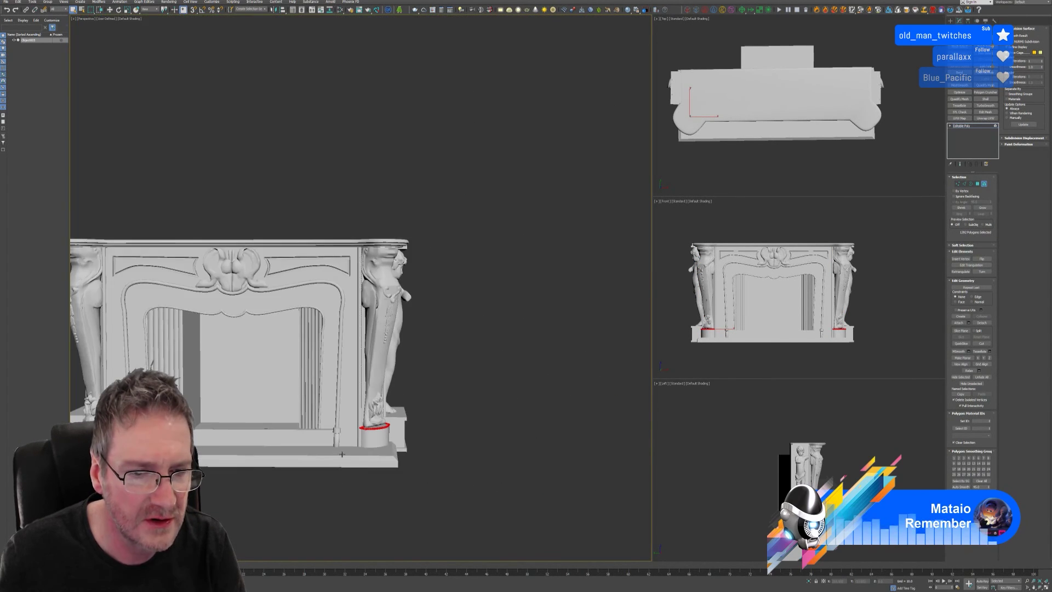
Step: Add the main fireplace surround, with its recessed frieze panels and side uprights, to the selection
middle_click_drag(351, 413, 330, 402, "alt")
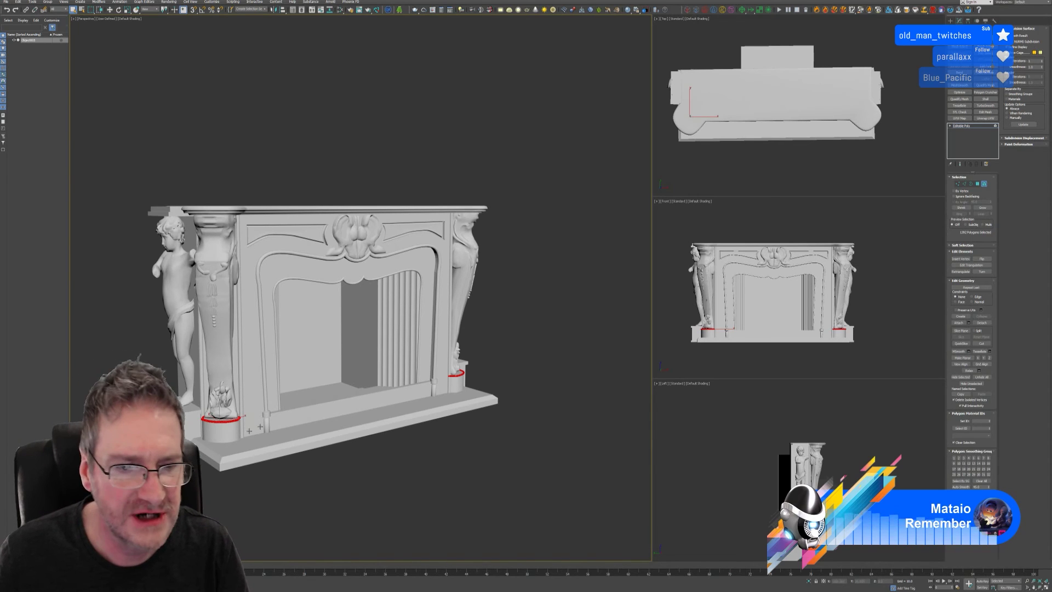
scroll(368, 276, "up", 3)
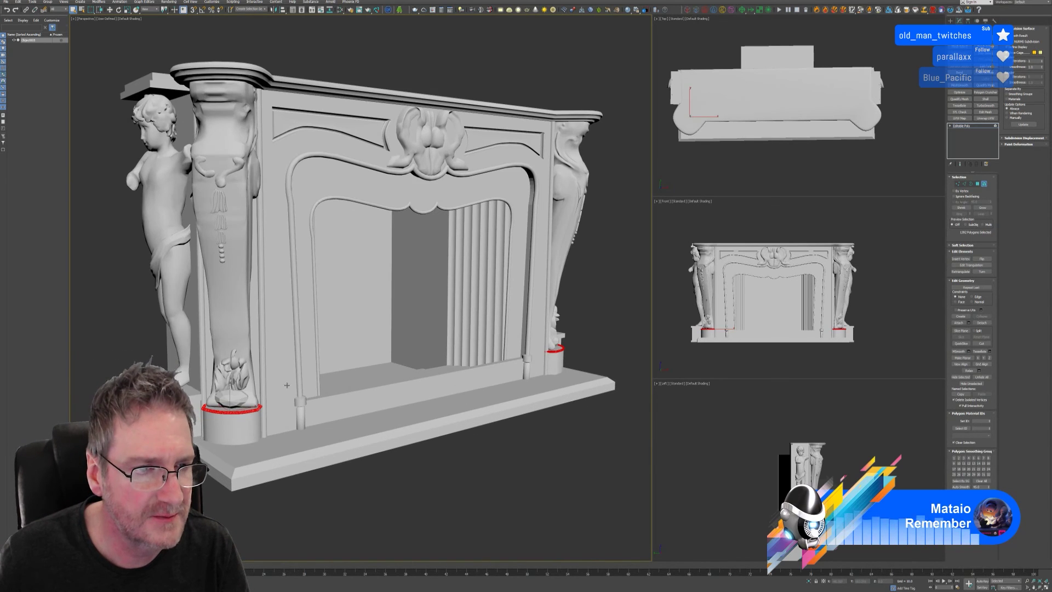
scroll(286, 385, "up", 2)
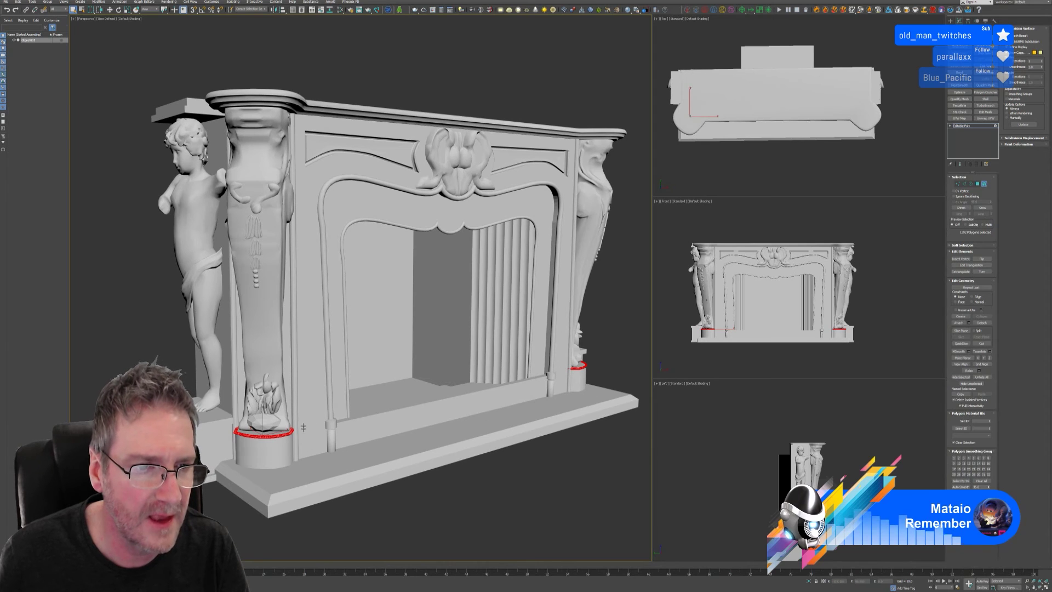
left_click(286, 371, "ctrl")
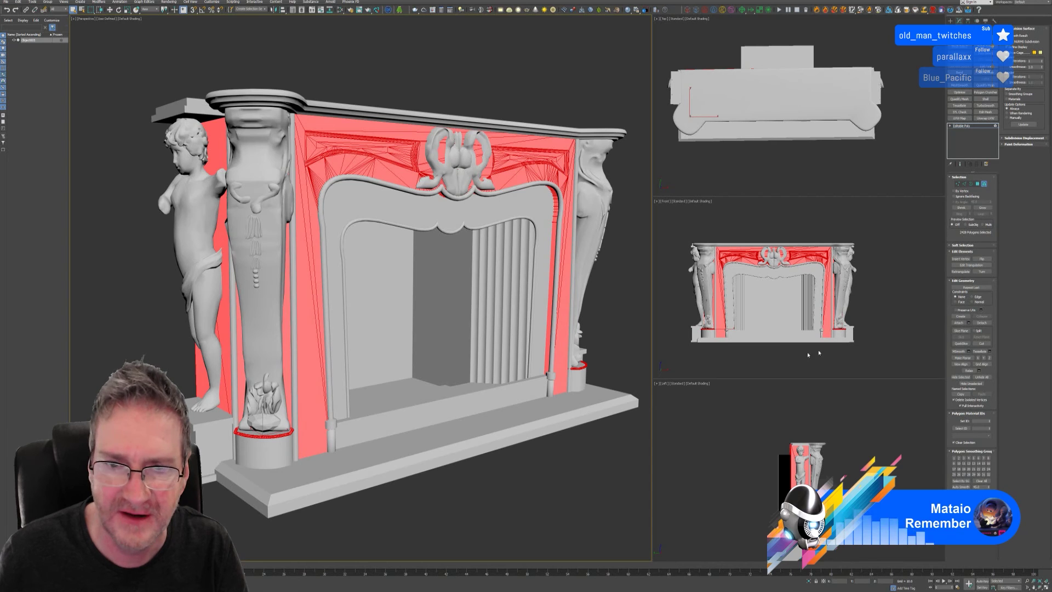
Step: Set the vertex color of the selected surround and base rings to brown
scroll(475, 455, "down", 3)
mouse_move(474, 455)
middle_mouse_down("alt")
mouse_move(425, 443)
mouse_move(462, 447)
middle_mouse_up("alt")
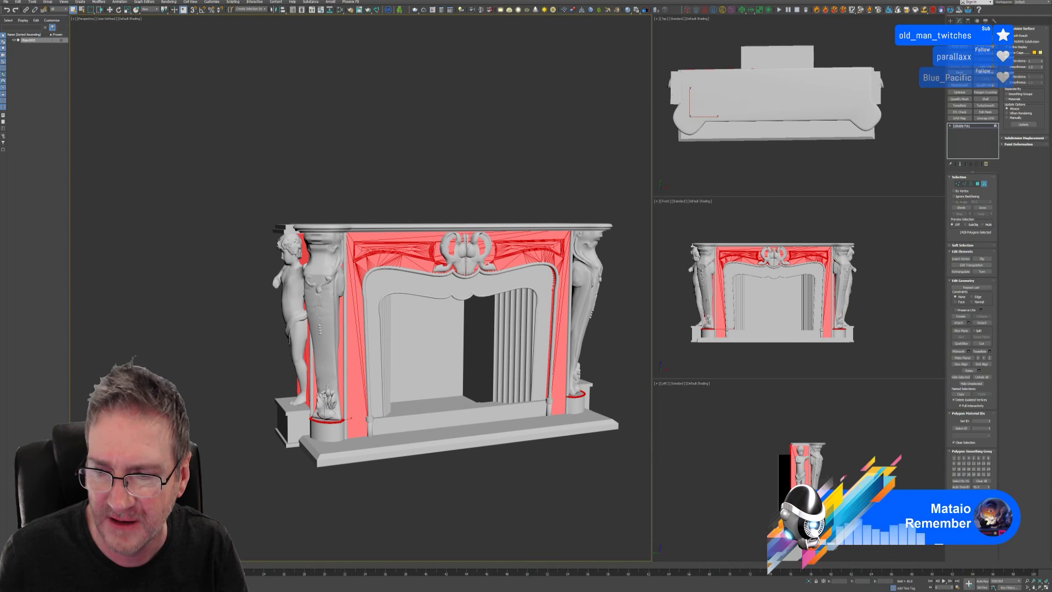
key("alt+c")
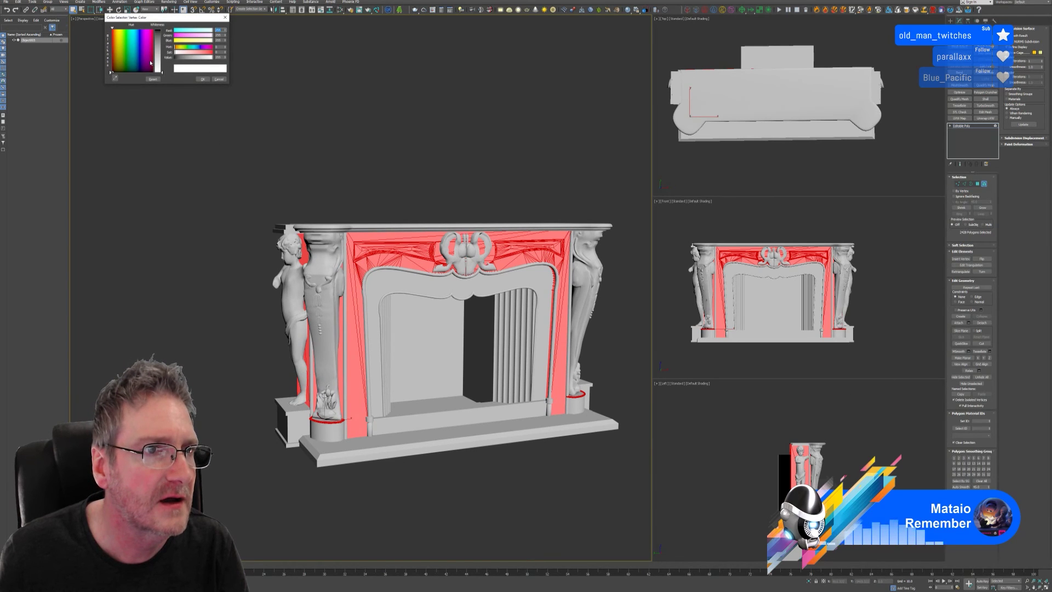
left_click(122, 61)
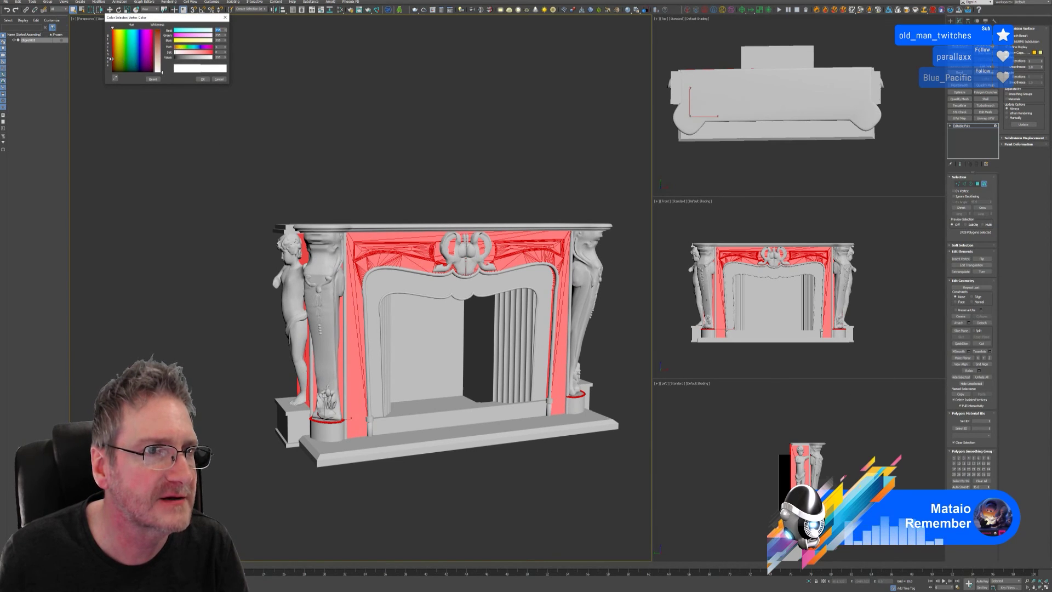
left_click_drag(176, 41, 188, 42)
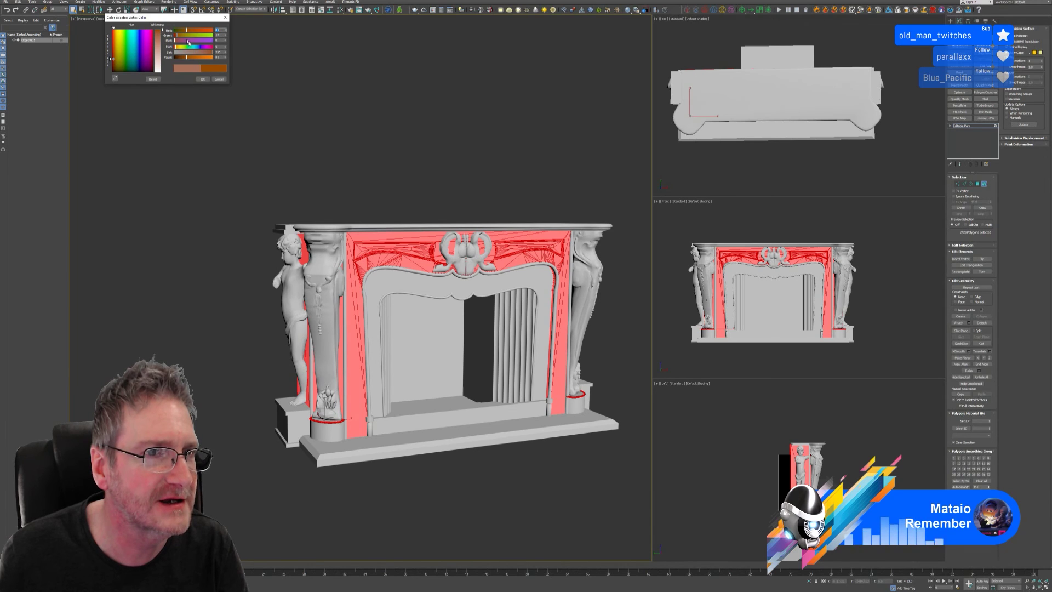
left_click(202, 79)
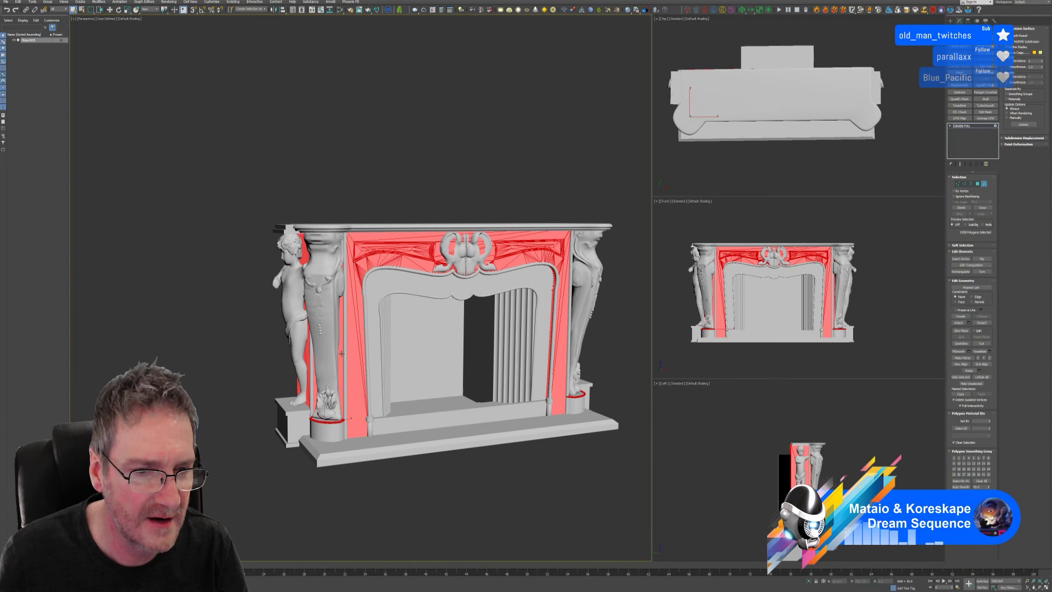
Step: Select the slim vertical trim strips on both sides of the left column
left_click(343, 351)
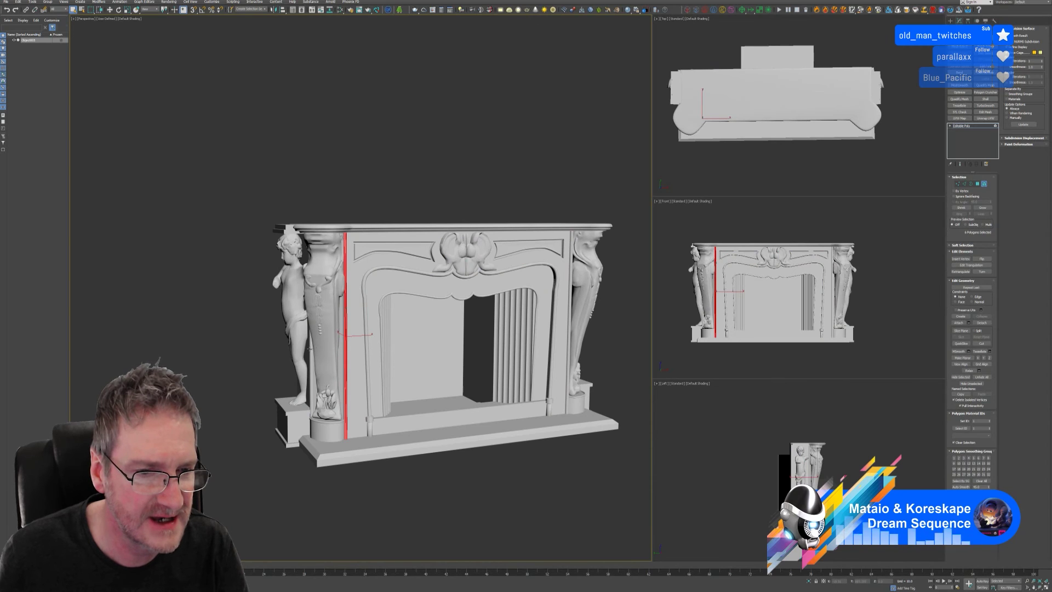
left_click(310, 349, "ctrl")
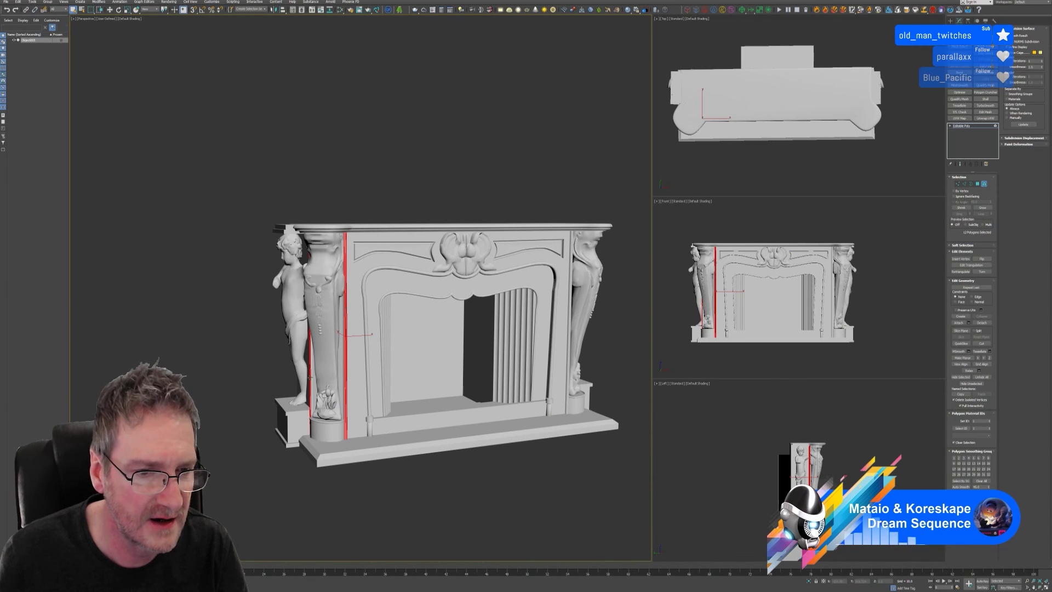
scroll(310, 376, "up", 5)
scroll(310, 376, "down", 5)
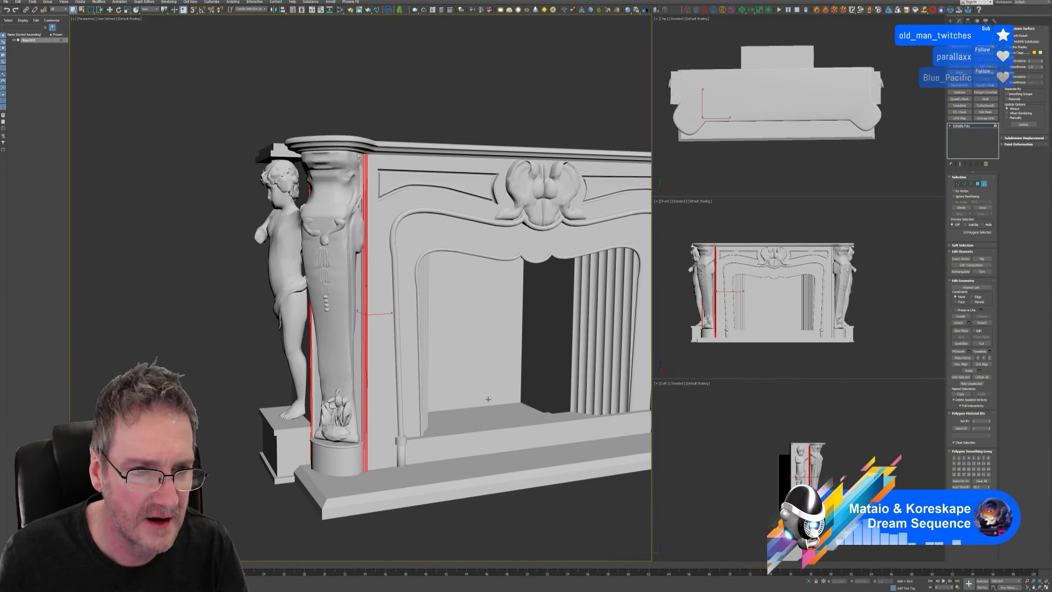
Step: Add the slim vertical trim strips on both sides of the right column to the selection
scroll(536, 374, "up", 3)
middle_click_drag(548, 376, 242, 373)
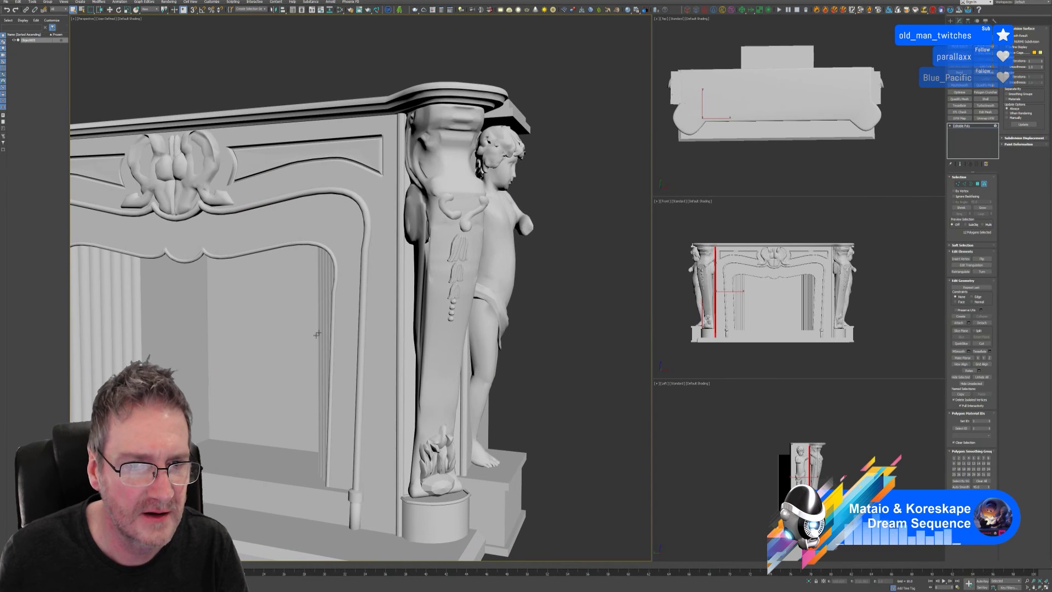
left_click(401, 248, "ctrl")
scroll(416, 285, "up", 5)
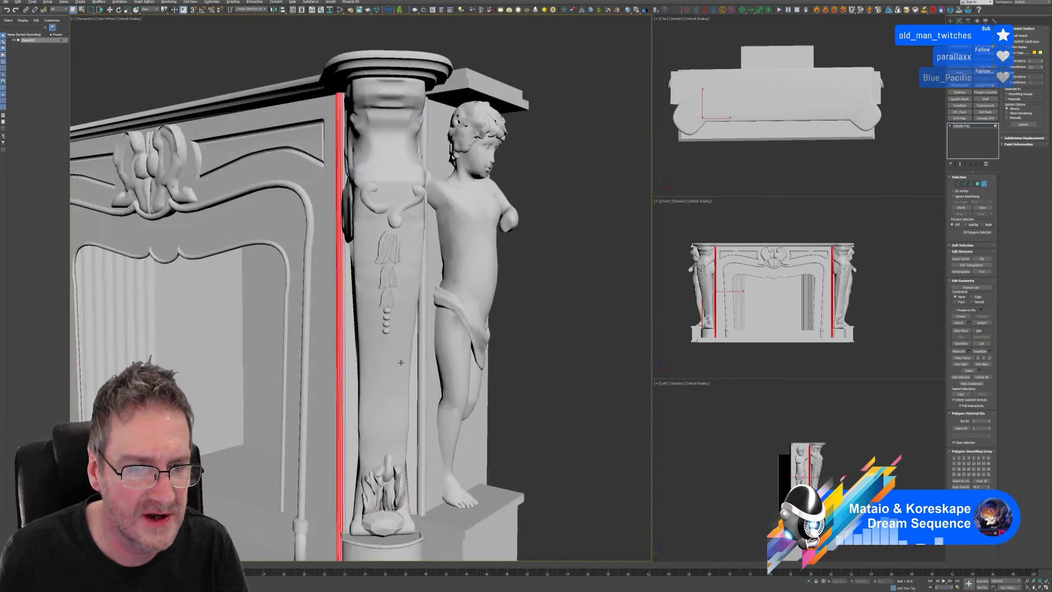
middle_click_drag(392, 363, 393, 361)
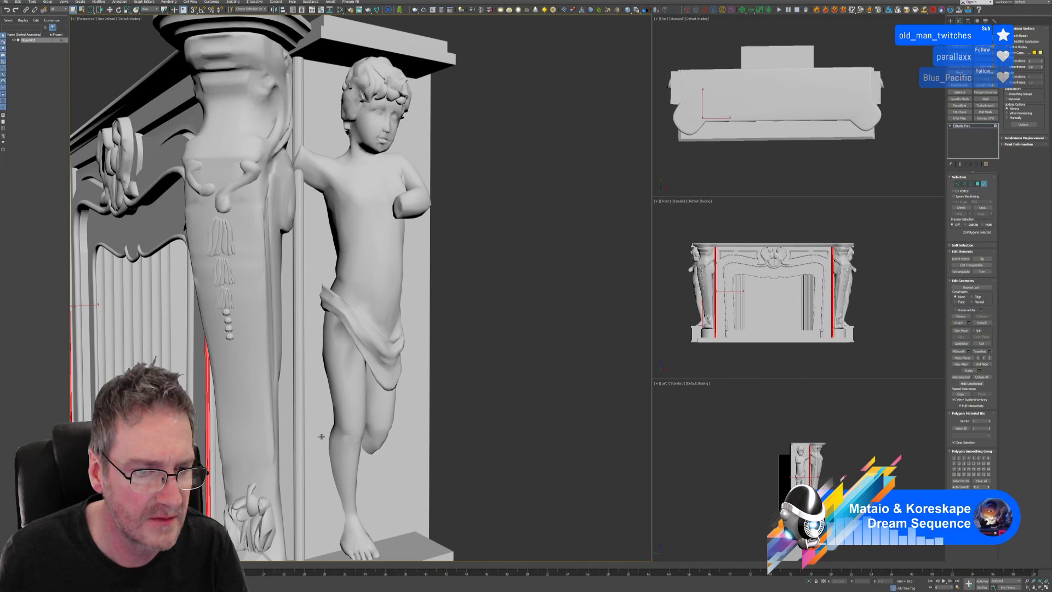
left_click(298, 433, "ctrl")
left_click(294, 431, "ctrl")
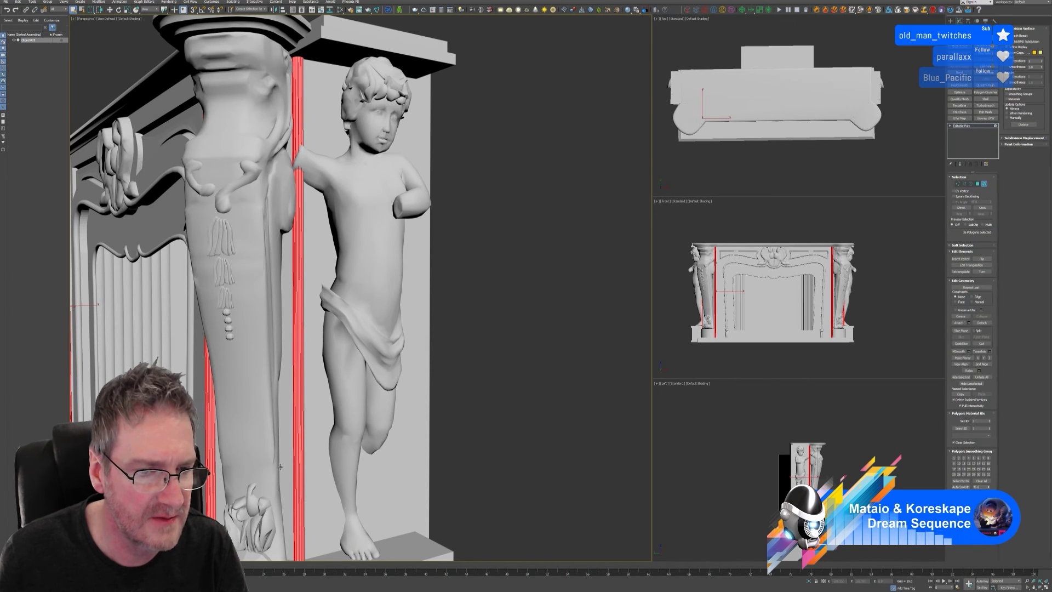
middle_click_drag(280, 467, 222, 466, "alt")
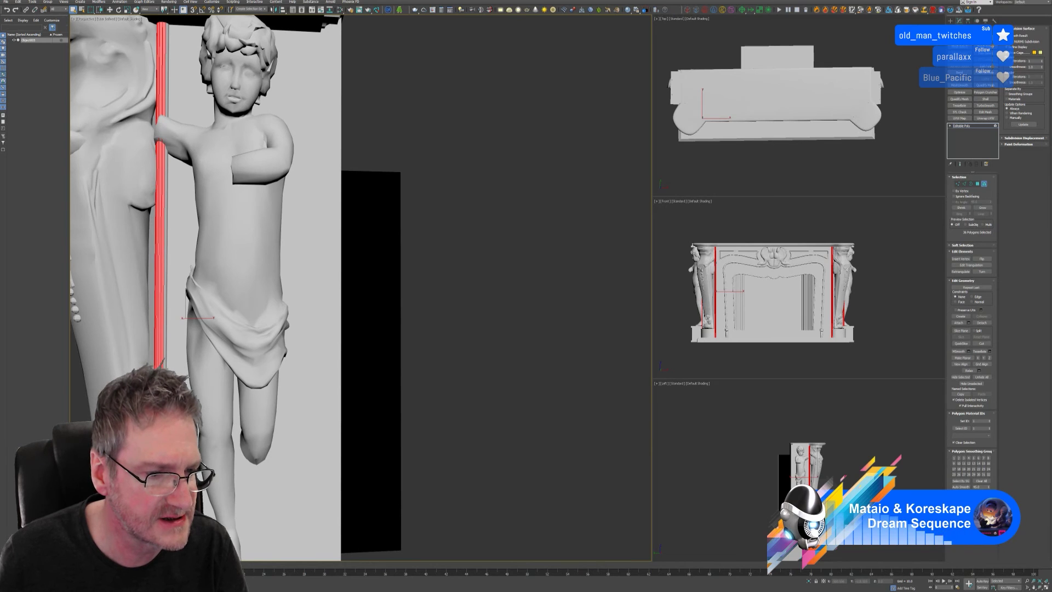
Step: Add the remaining facets of the right column's outer vertical trim strip to the selection
left_click(164, 433, "ctrl")
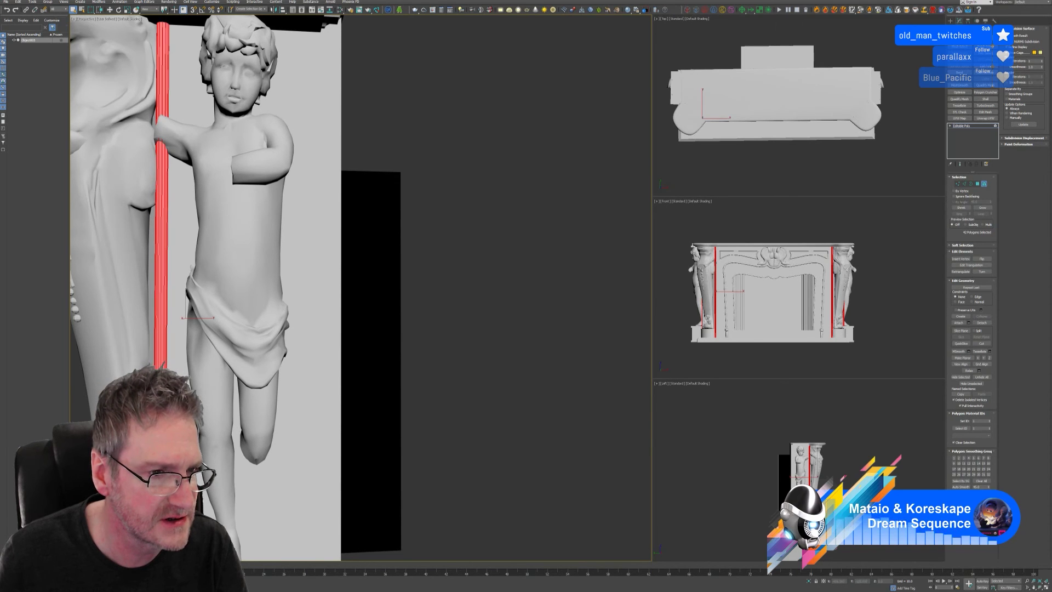
scroll(222, 466, "down", 2)
middle_click_drag(222, 466, 181, 466, "alt")
scroll(180, 466, "up", 3)
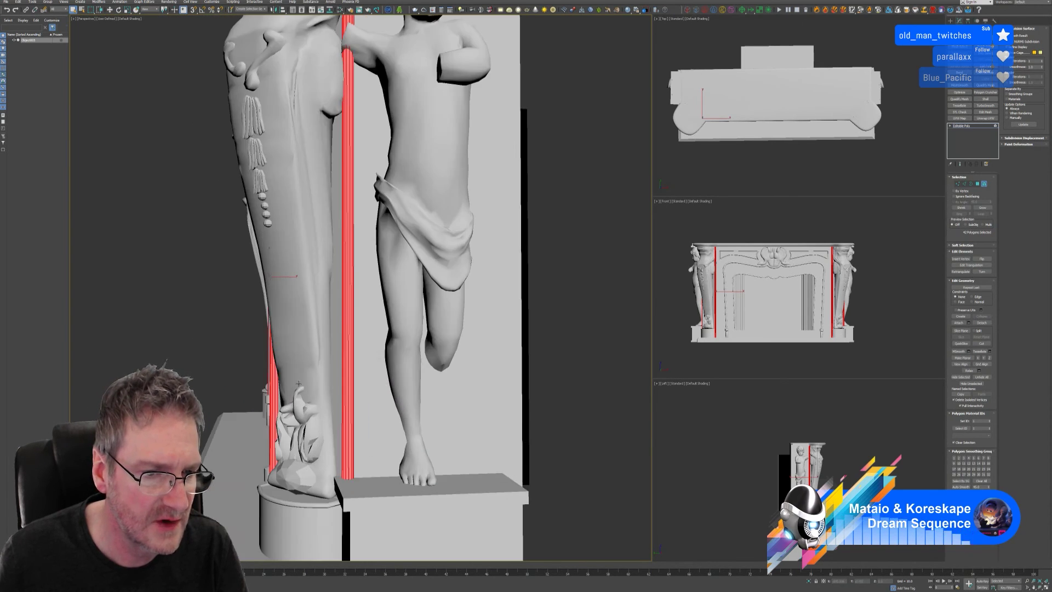
scroll(270, 415, "up", 6)
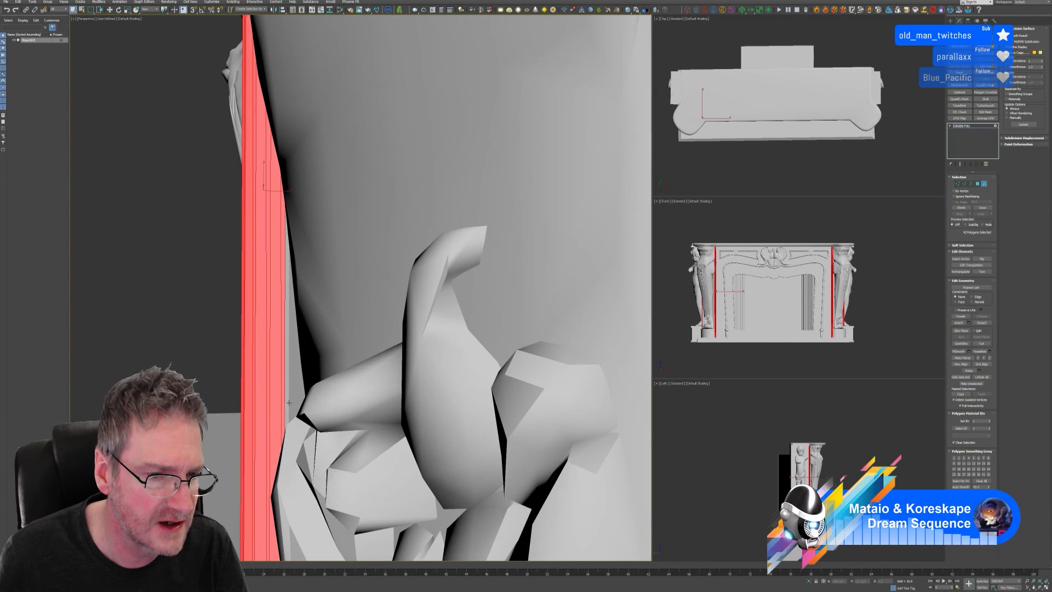
scroll(289, 386, "down", 5)
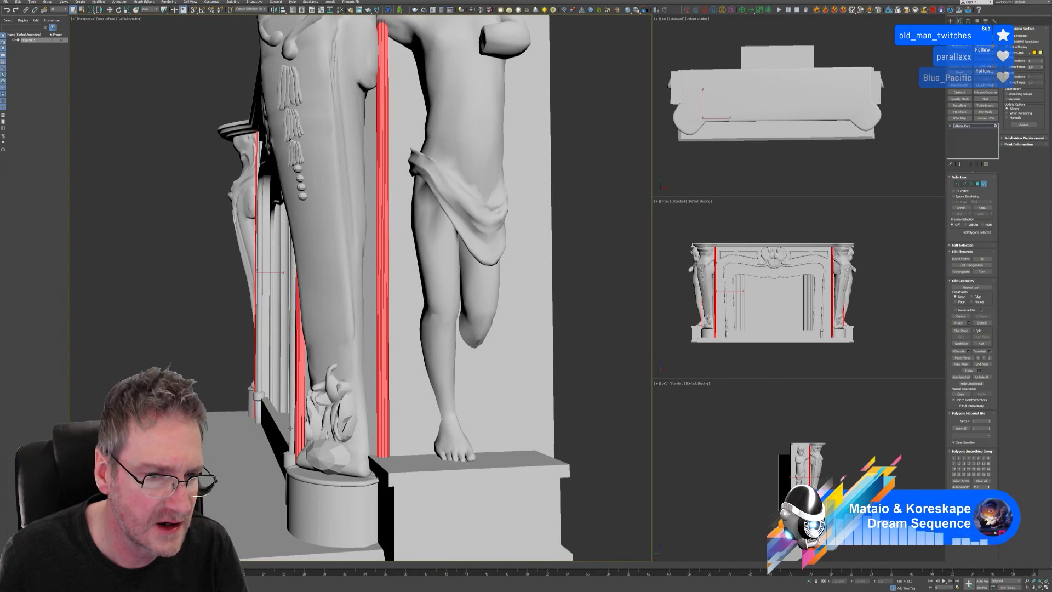
Step: Examine the trim strips on both sides of the right column for faces missing from the selection
middle_click_drag(288, 386, 353, 425)
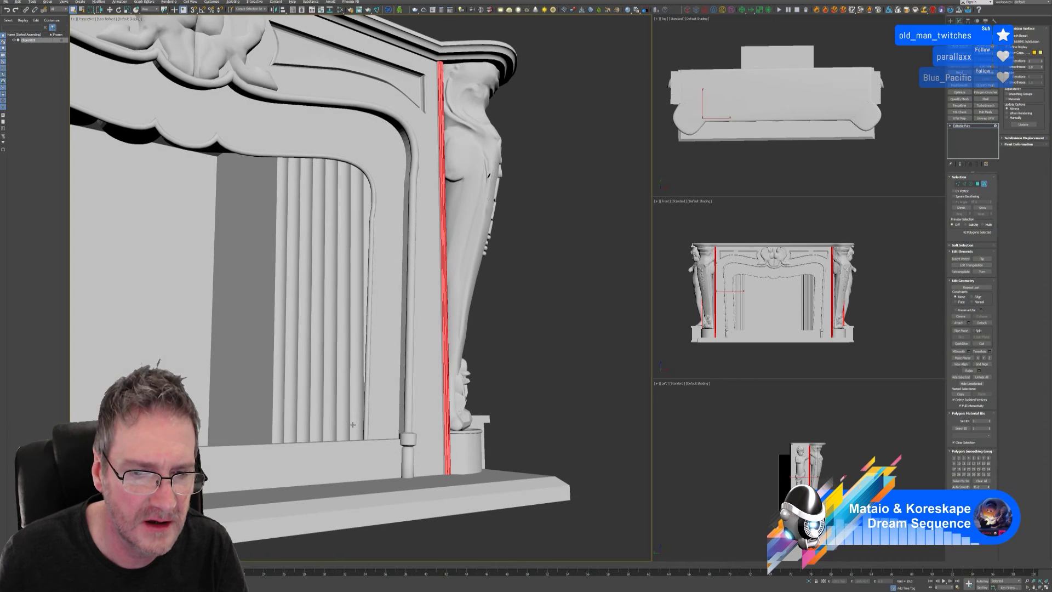
scroll(459, 77, "up", 4)
scroll(458, 76, "up", 2)
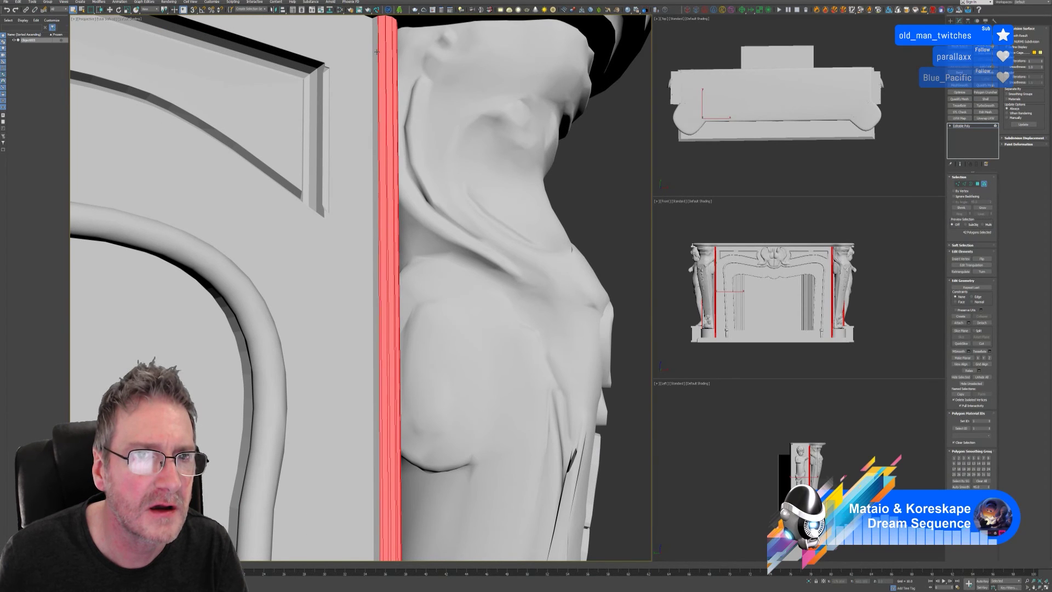
scroll(343, 360, "down", 6)
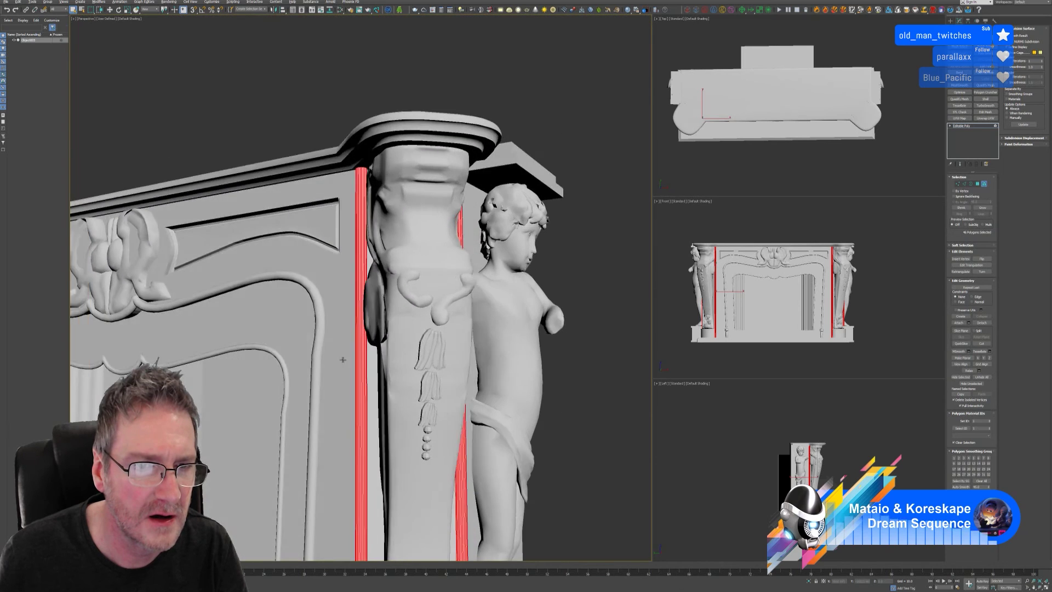
middle_click_drag(344, 360, 319, 361, "alt")
middle_click_drag(318, 272, 410, 197)
scroll(392, 324, "up", 8)
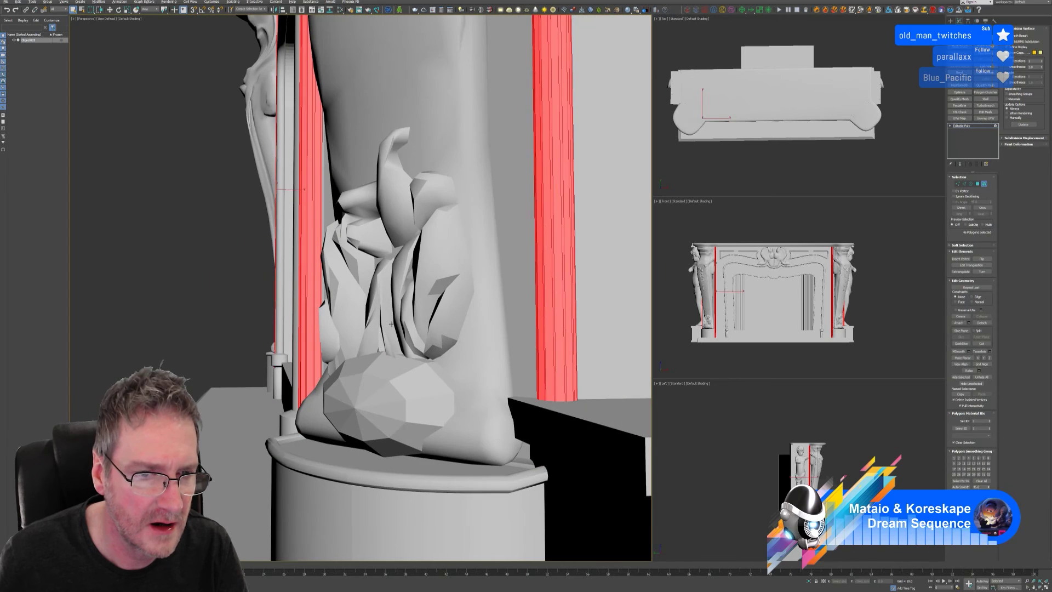
middle_click_drag(391, 324, 343, 344, "alt")
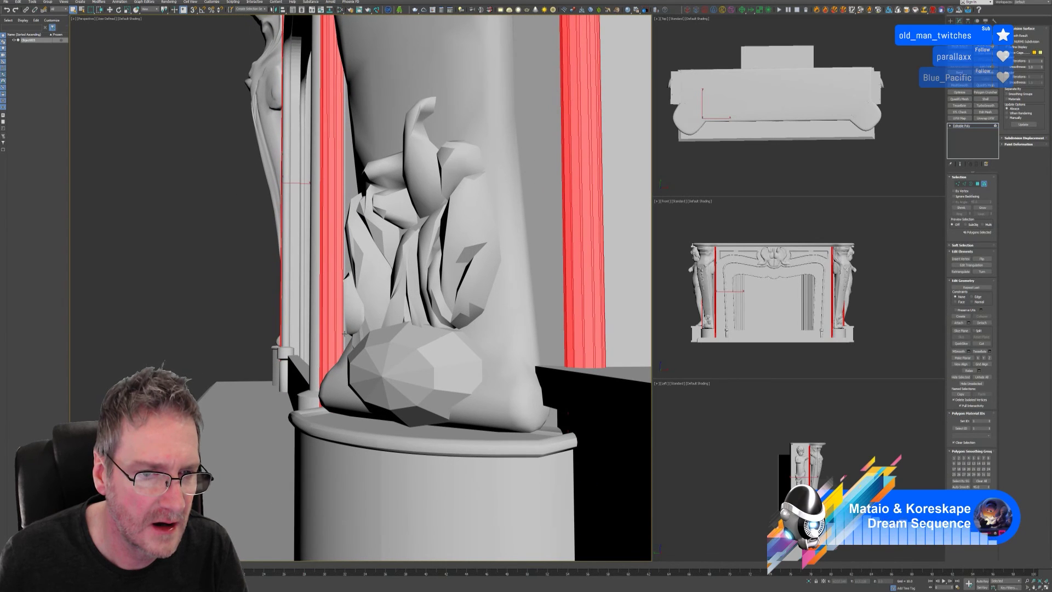
scroll(349, 359, "down", 10)
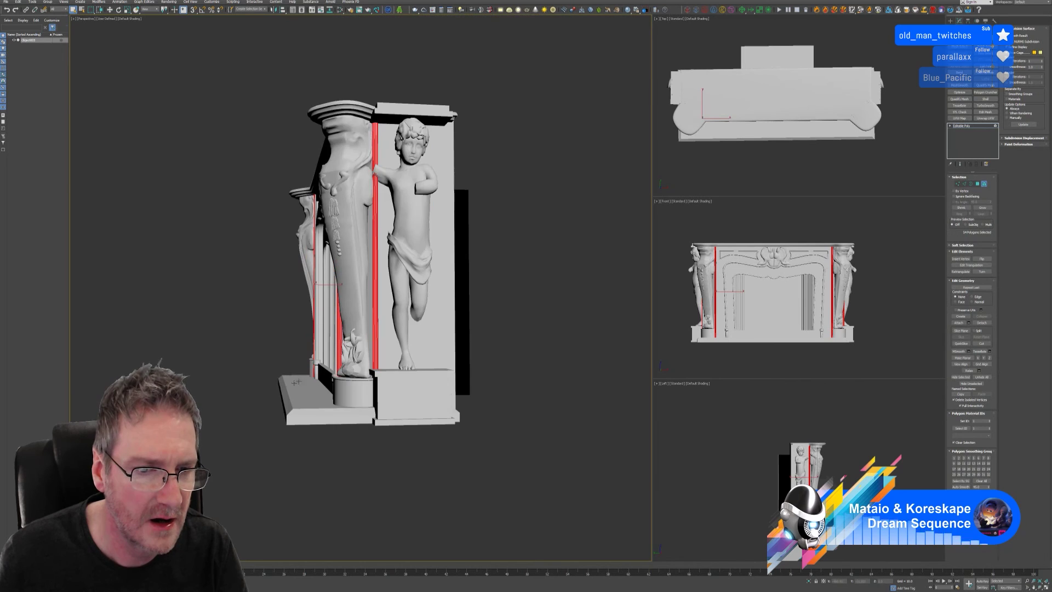
middle_click_drag(354, 385, 315, 304, "alt")
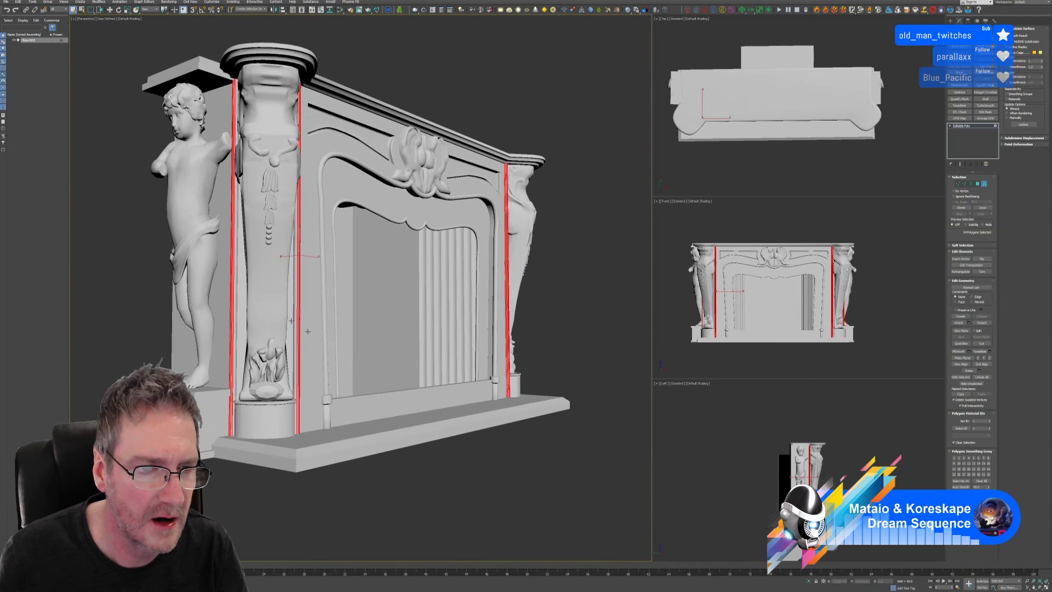
Step: Add the missing facets of the left column's inner vertical trim strip to the selection
scroll(315, 304, "up", 8)
left_click(312, 303, "ctrl")
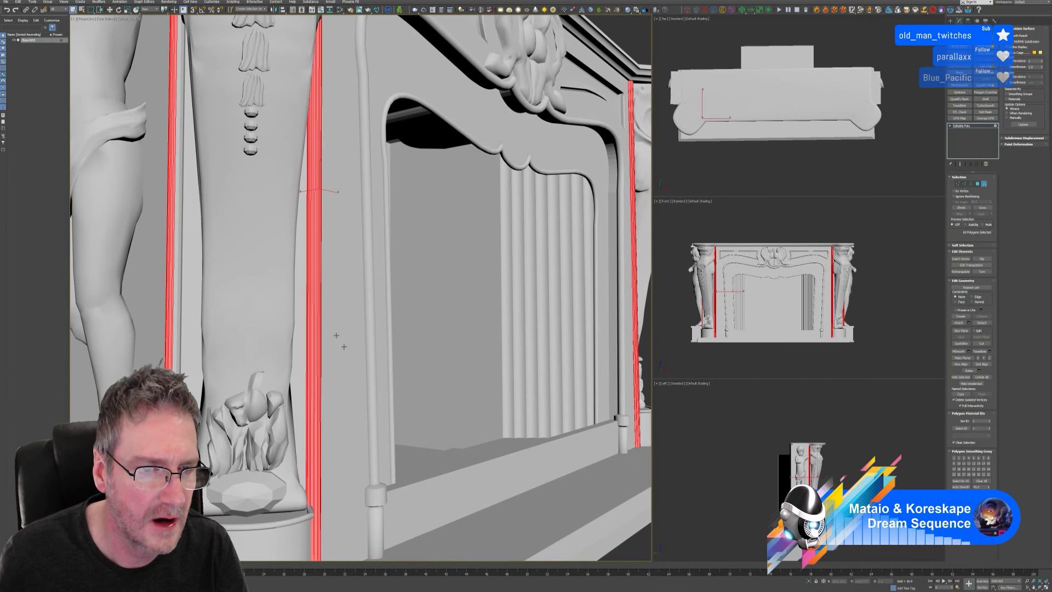
scroll(336, 335, "down", 5)
middle_click_drag(336, 335, 230, 331, "alt")
scroll(226, 334, "up", 8)
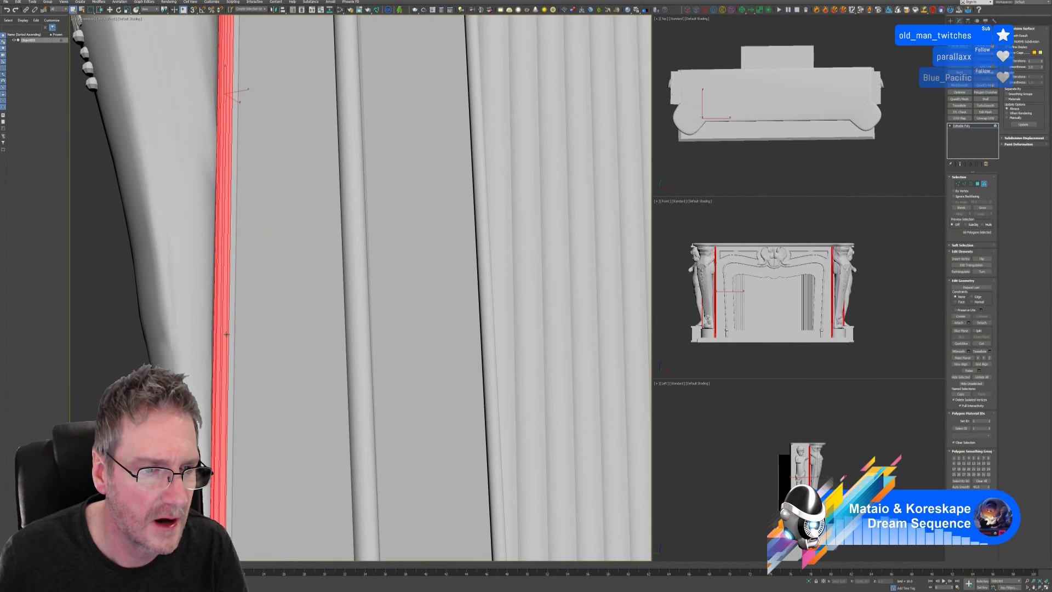
left_click(236, 331, "ctrl")
scroll(268, 412, "down", 5)
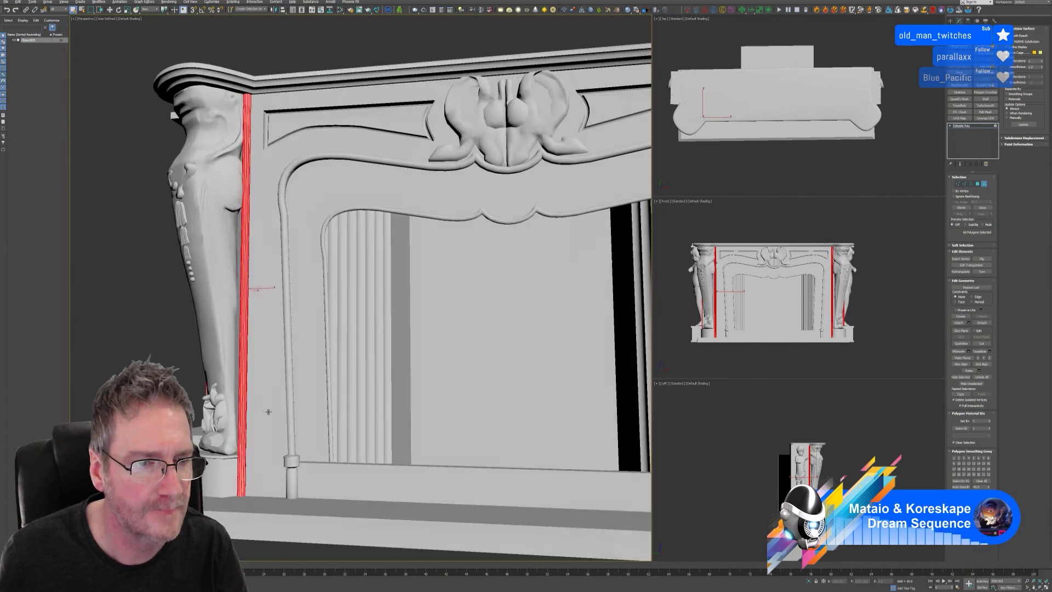
Step: Add the missing facets of the left column's outer trim strip, beside the cherub, to the selection
scroll(268, 412, "up", 5)
scroll(242, 323, "up", 2)
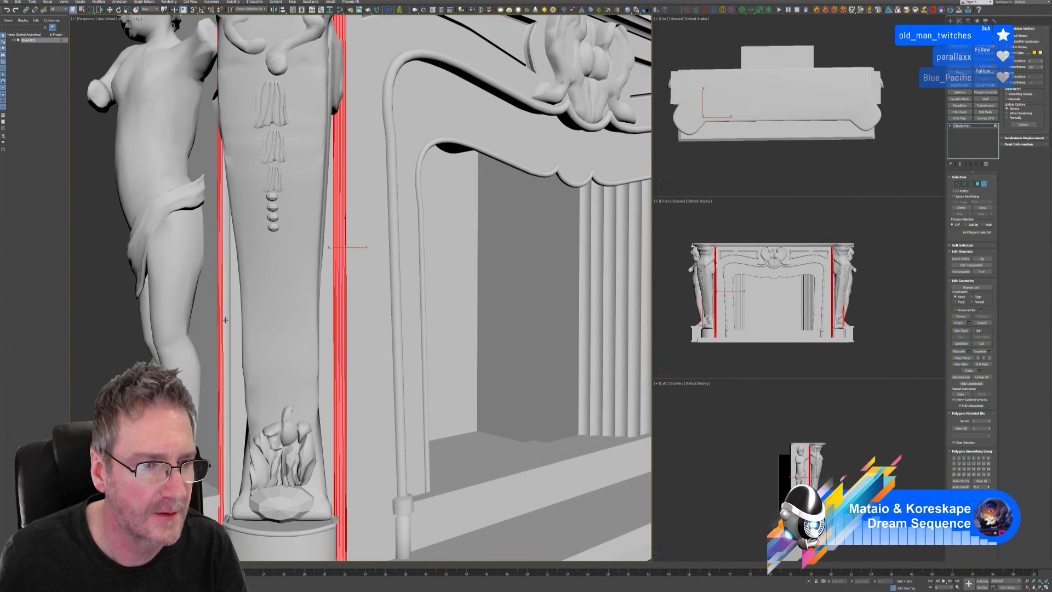
left_click(226, 320, "ctrl")
middle_click_drag(226, 320, 263, 328, "alt")
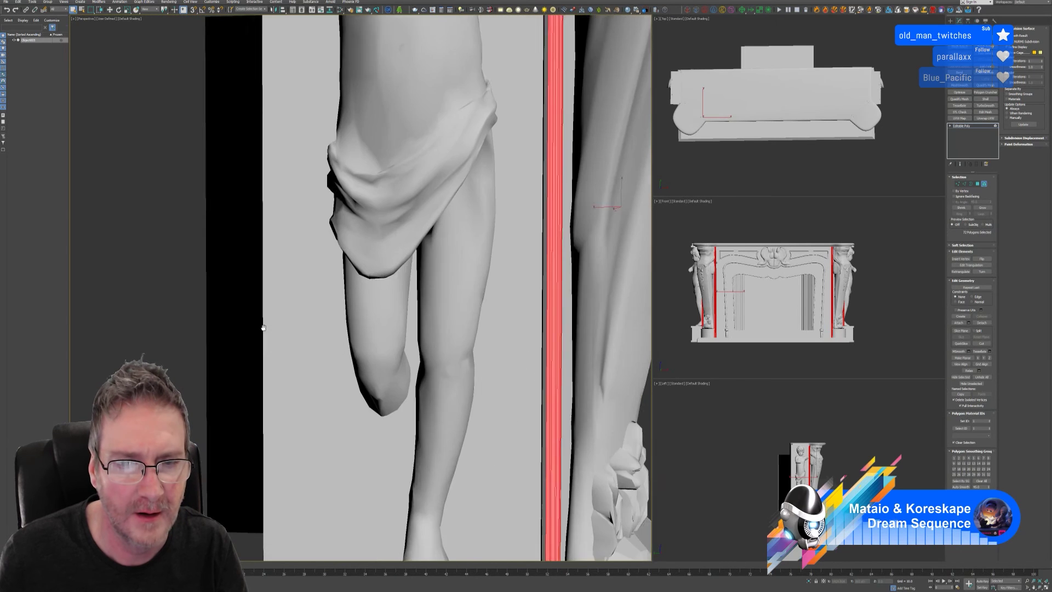
scroll(263, 328, "down", 2)
left_click(442, 327, "ctrl")
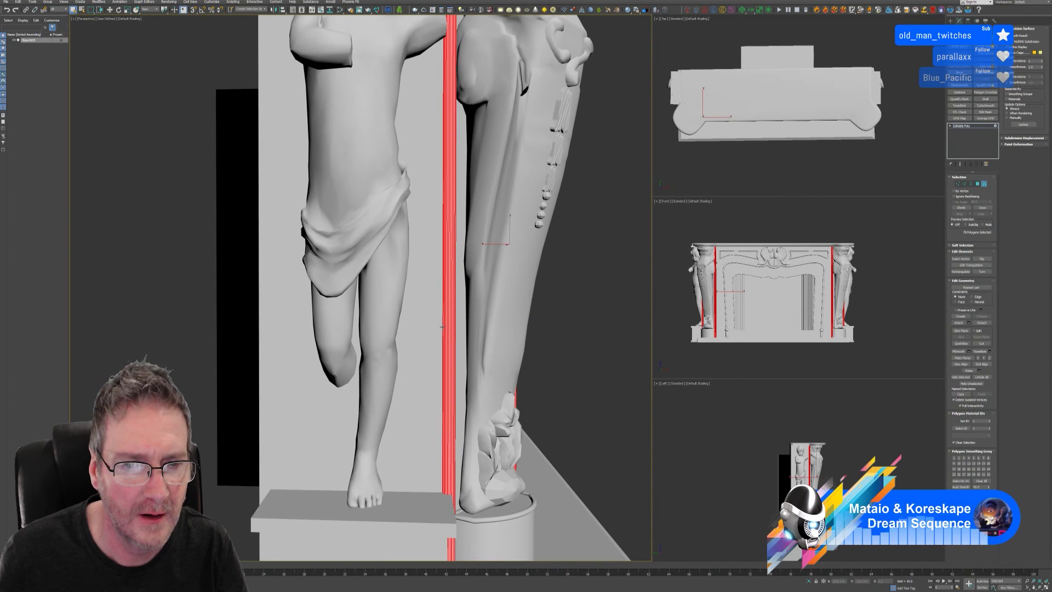
Step: Set the vertex color of the selected vertical trim strips to dark purple
scroll(442, 382, "down", 5)
middle_click_drag(432, 375, 444, 317, "alt")
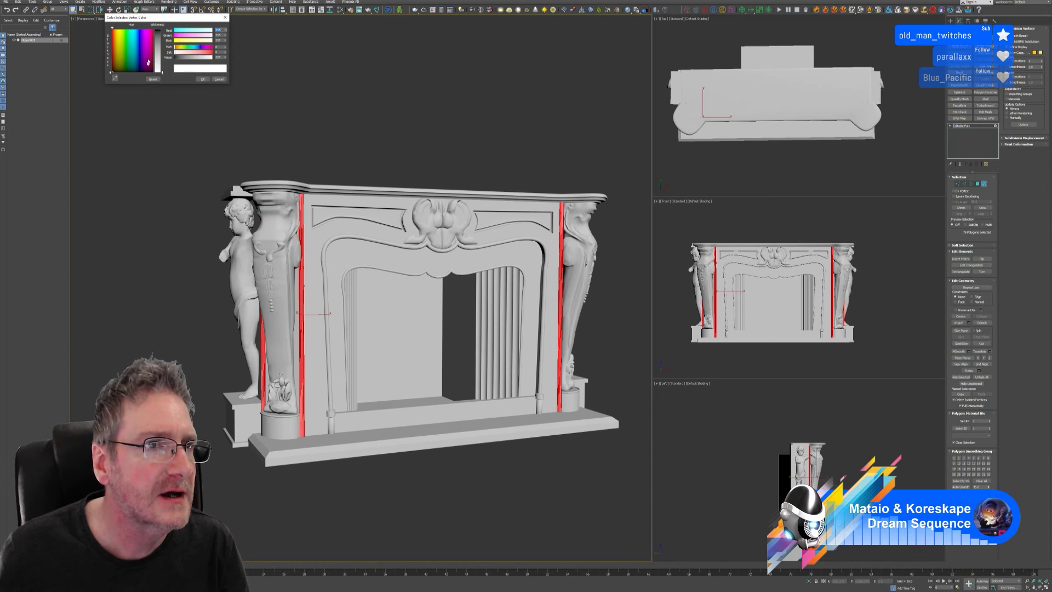
left_click(141, 64)
left_click(159, 32)
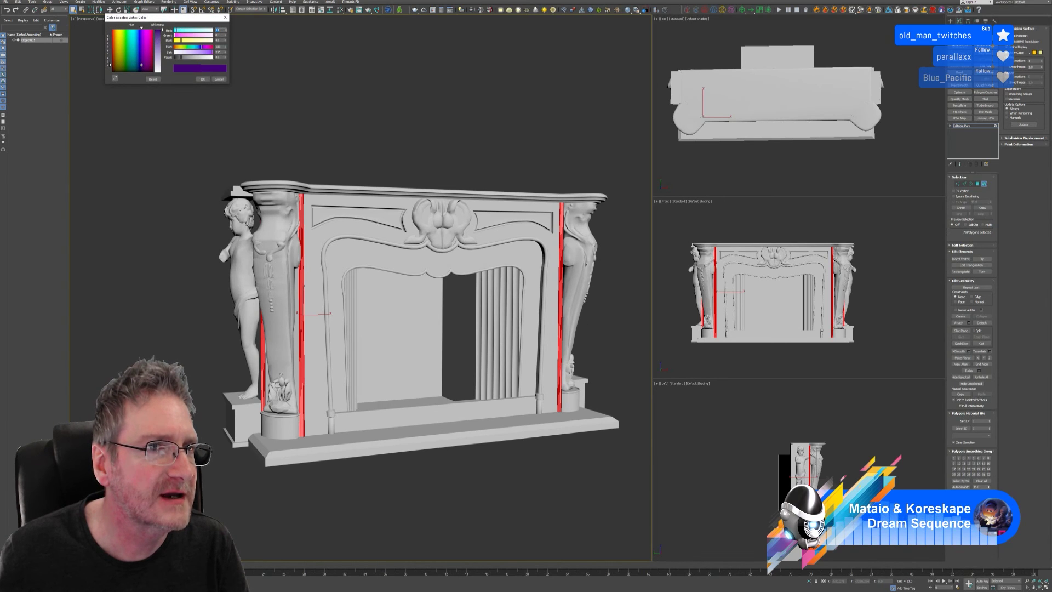
left_click(207, 80)
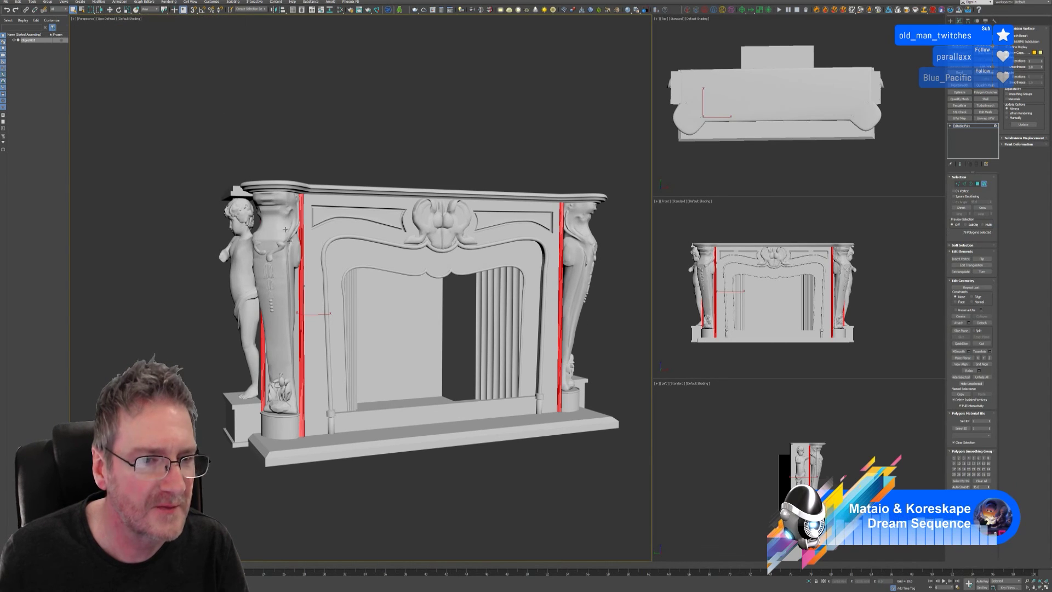
Step: Check the vertex color of the left column's inner trim strip and select the curved moulding framing the firebox opening
left_click(333, 270)
left_click(324, 267)
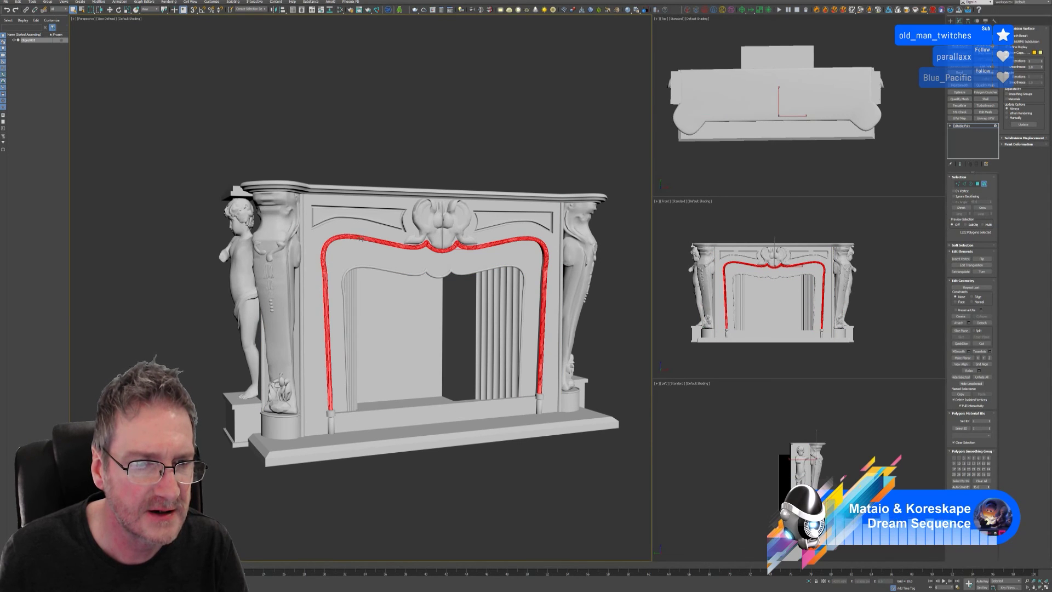
left_click(303, 285)
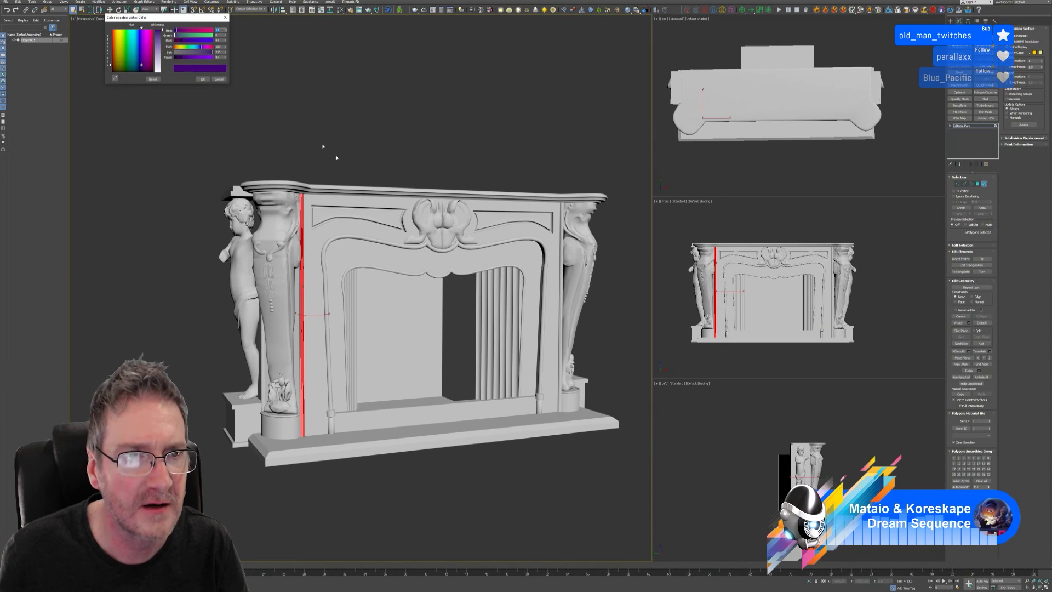
left_click(326, 254)
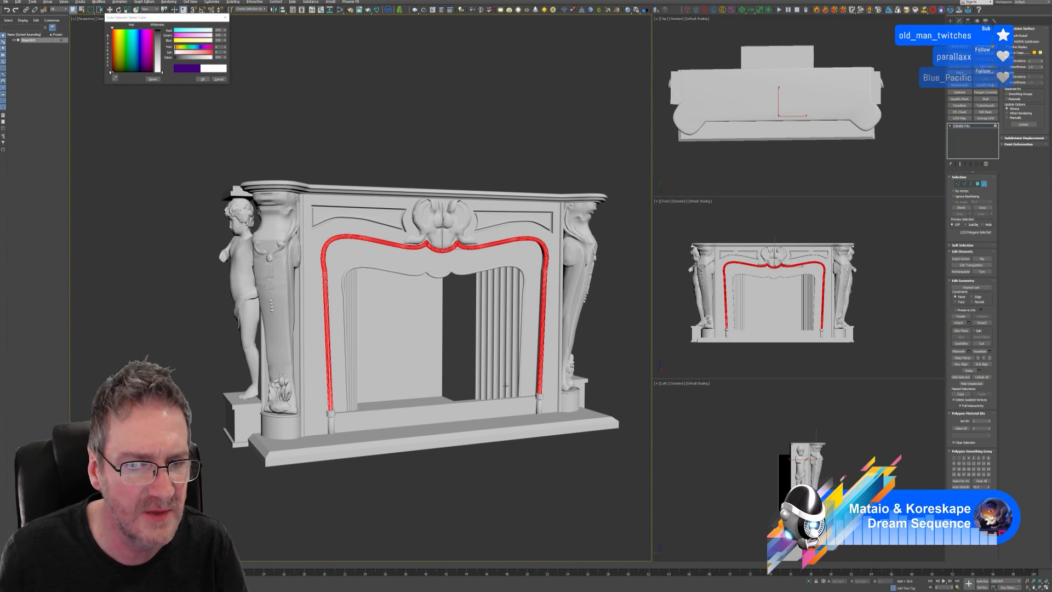
middle_click_drag(506, 386, 481, 380, "alt")
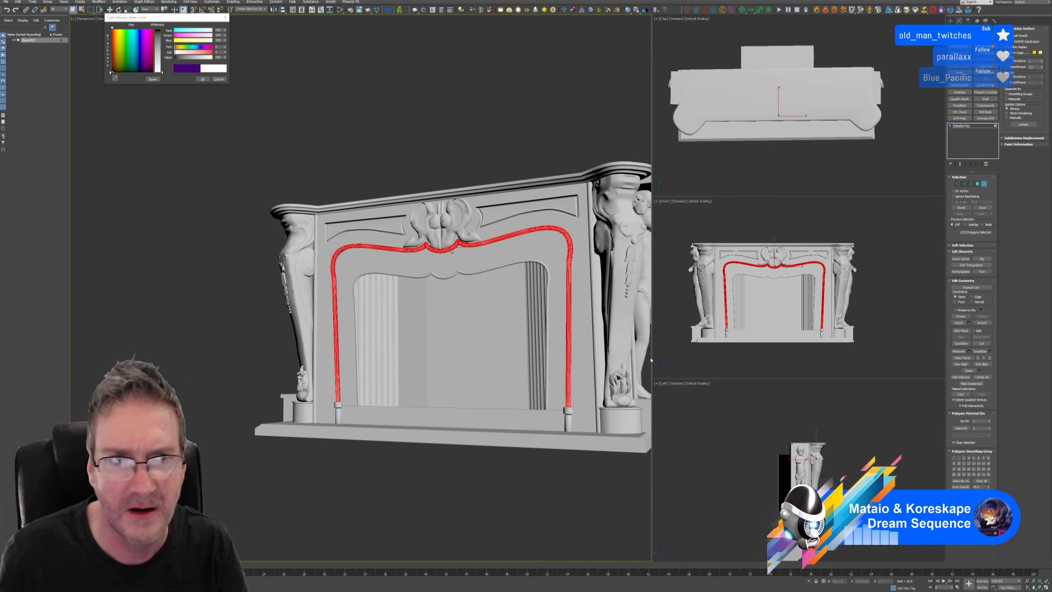
Step: Try to sample the curved moulding's vertex color from the adjacent trim strip with the eyedropper
left_click(184, 72)
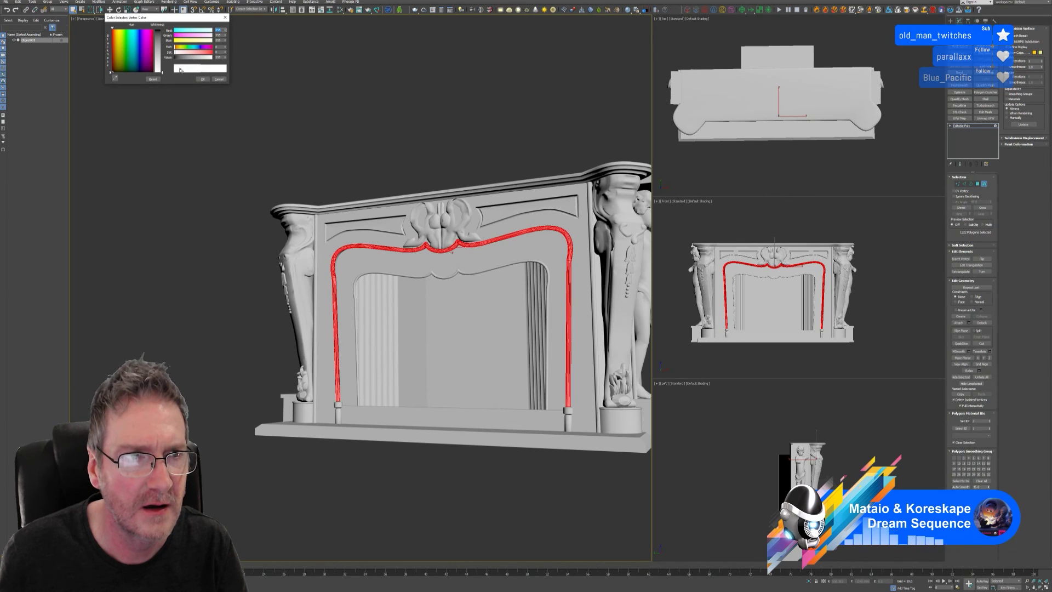
left_click(115, 77)
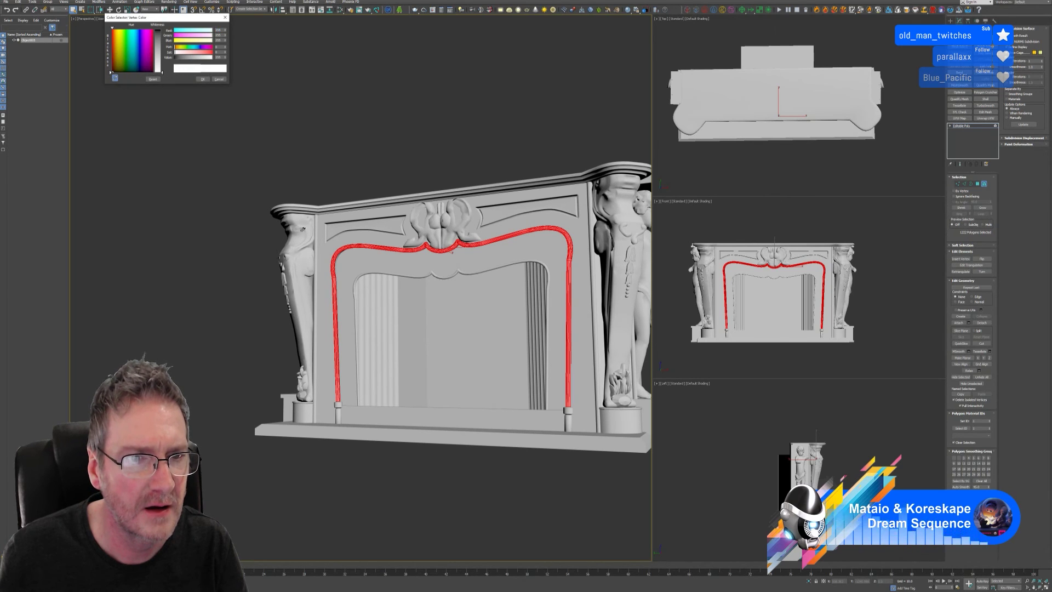
left_click(317, 284)
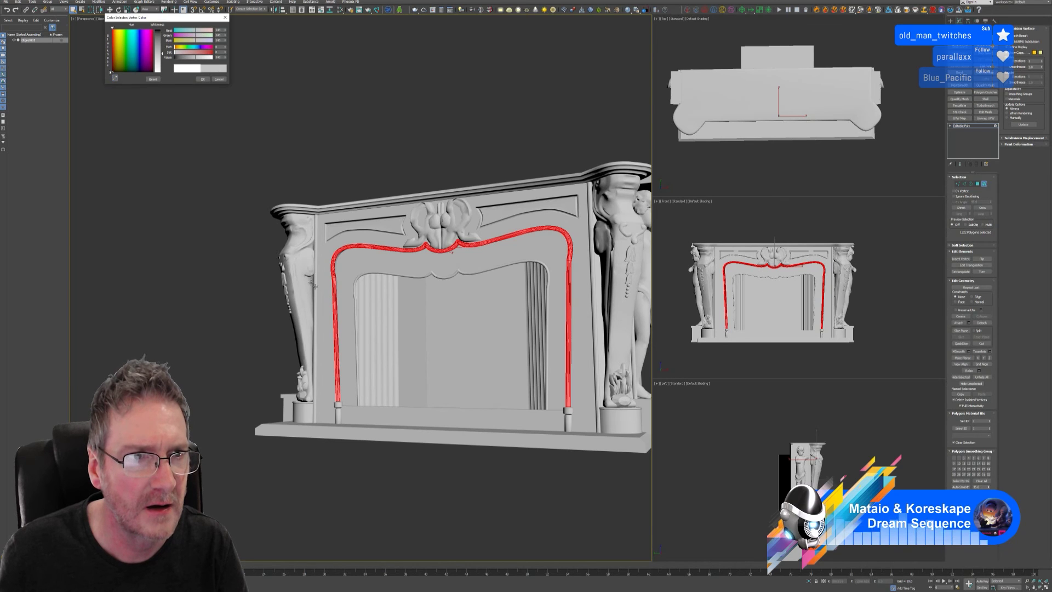
left_click(225, 17)
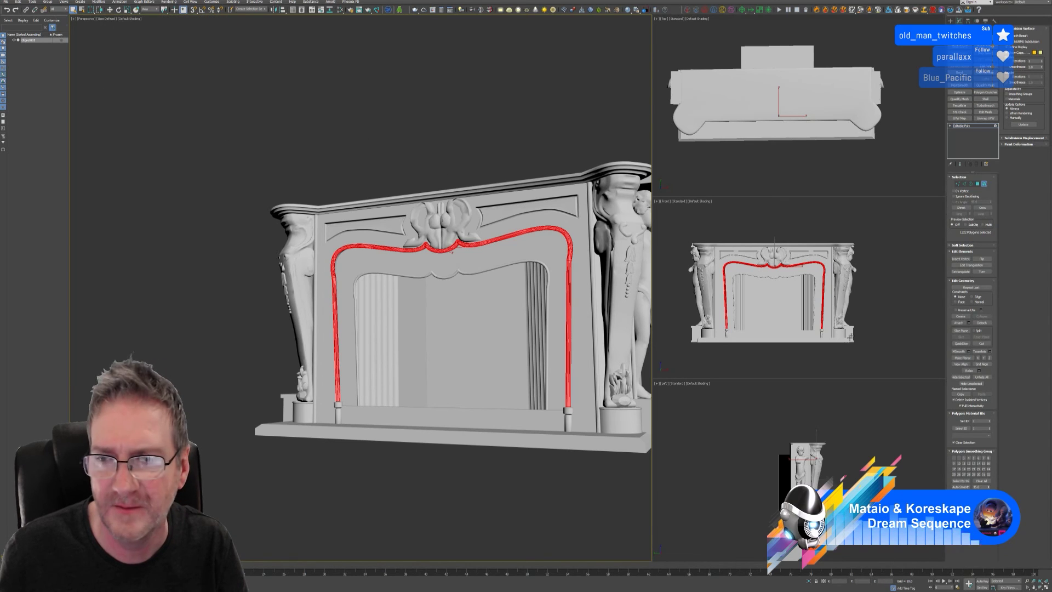
Step: Leave element editing and turn on vertex color display in the fireplace's object properties
left_click(985, 184)
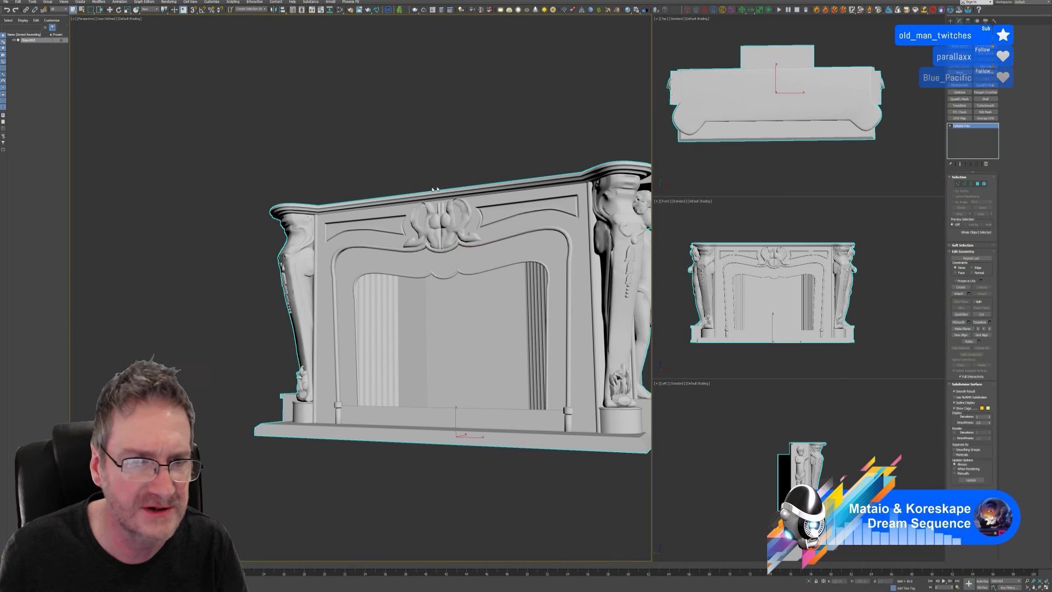
right_click(413, 200)
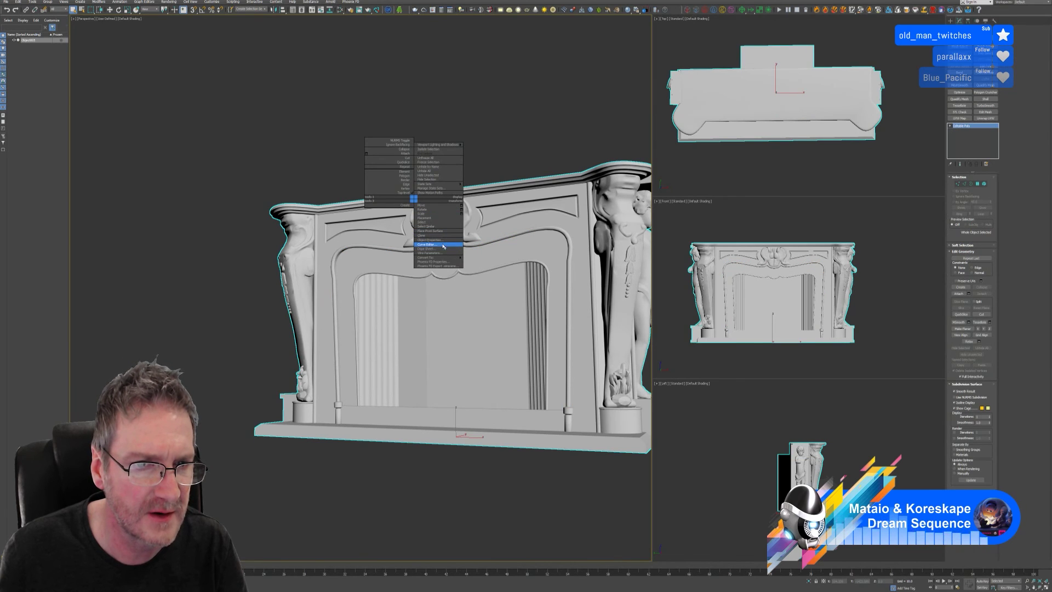
left_click(438, 240)
left_click(503, 343)
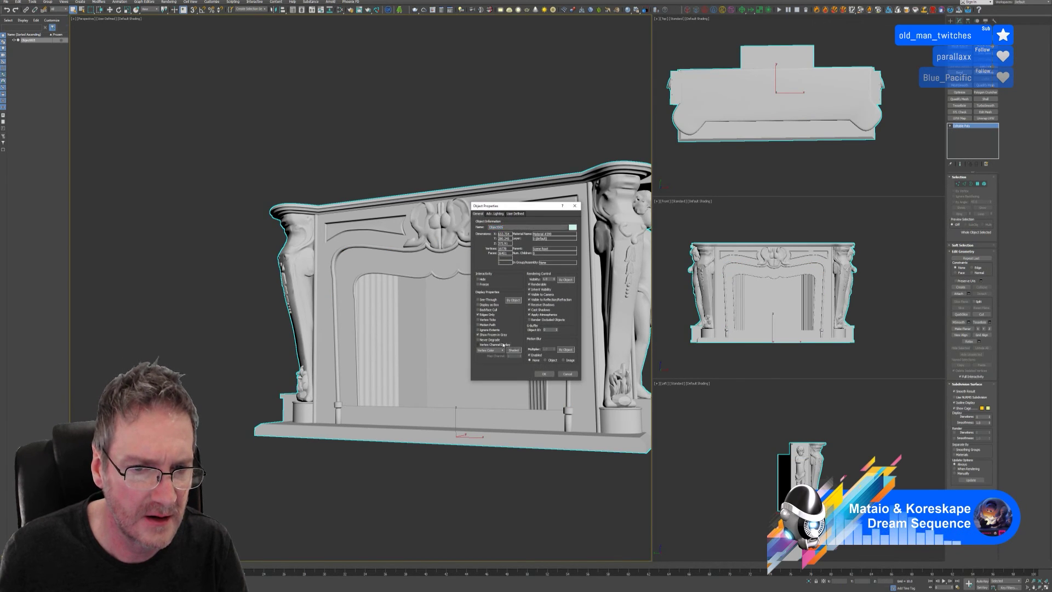
left_click(544, 374)
middle_click_drag(350, 268, 402, 309, "alt")
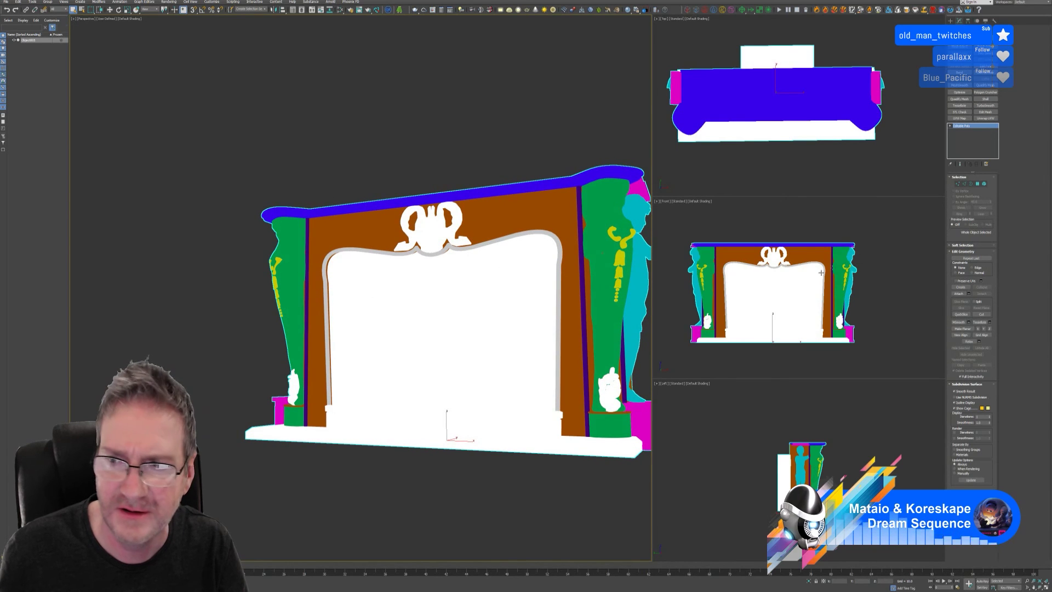
Step: Set the vertex color of the curved firebox moulding to the dark purple sampled from the left column's vertical trim strip
left_click(985, 184)
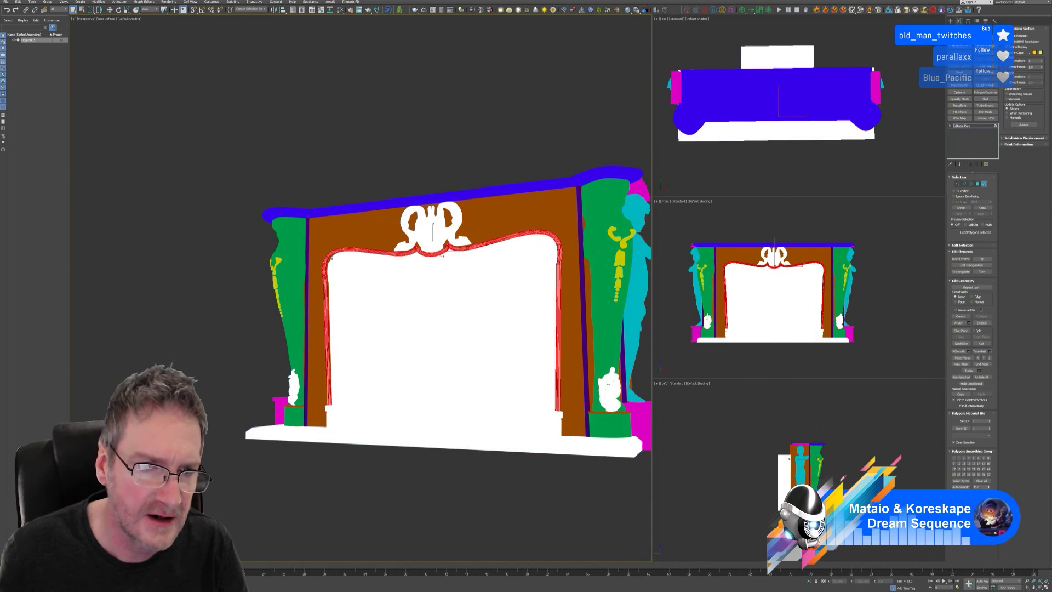
scroll(326, 267, "up", 4)
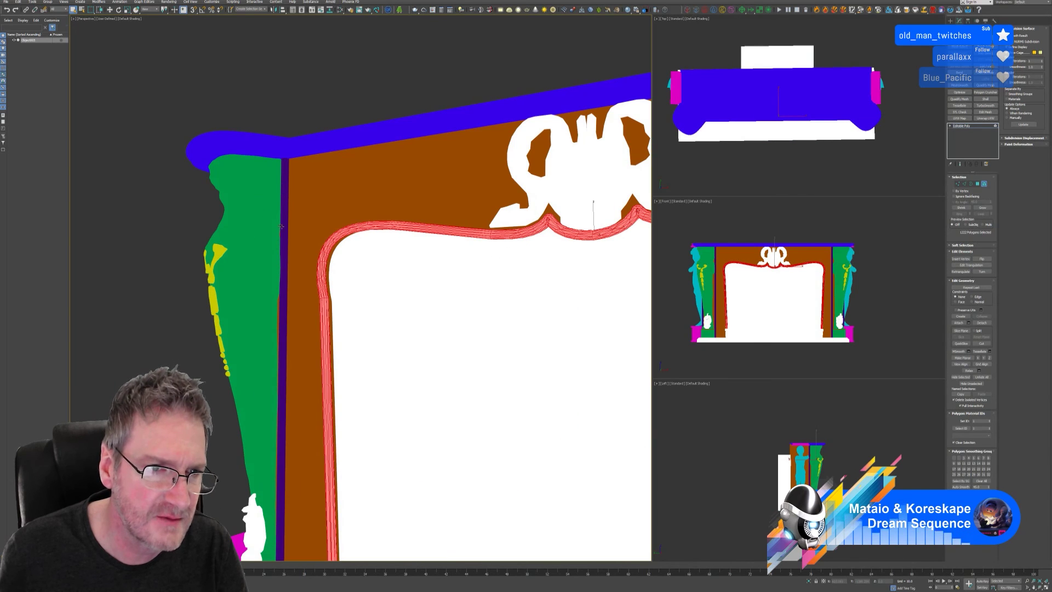
left_click(984, 502)
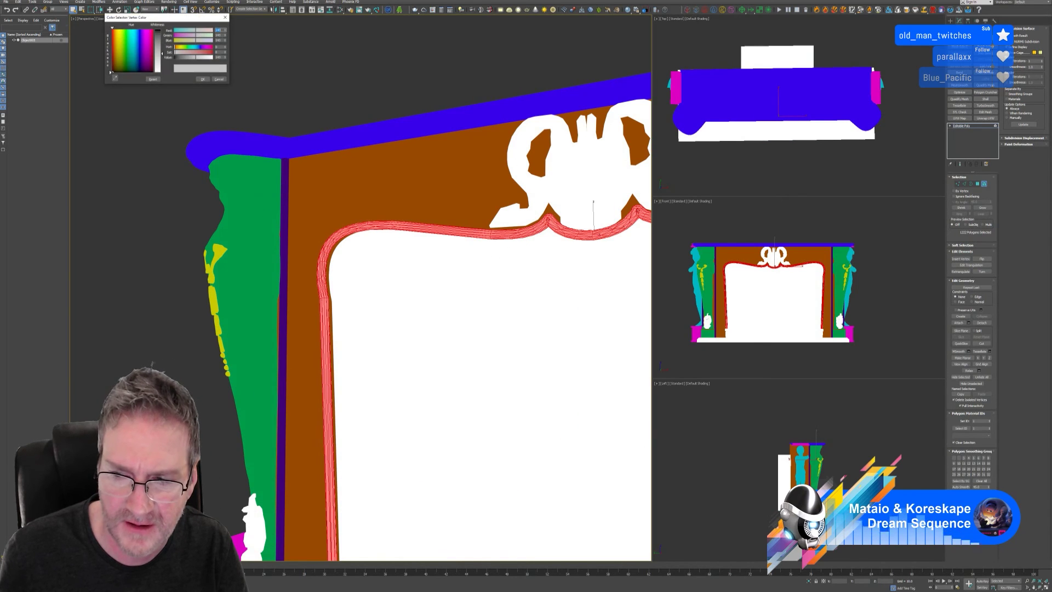
left_click(115, 78)
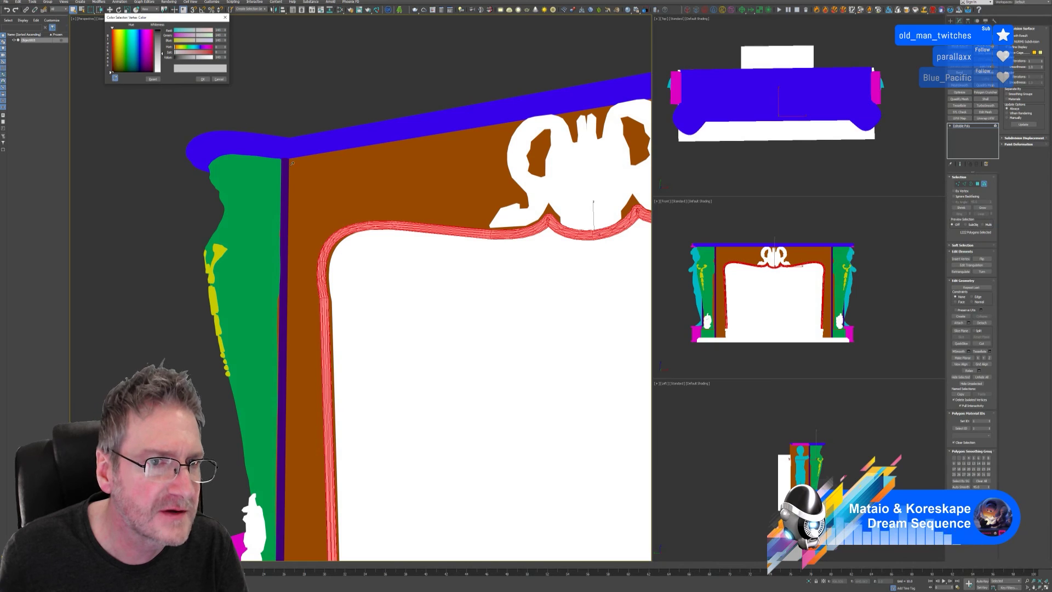
left_click(287, 171)
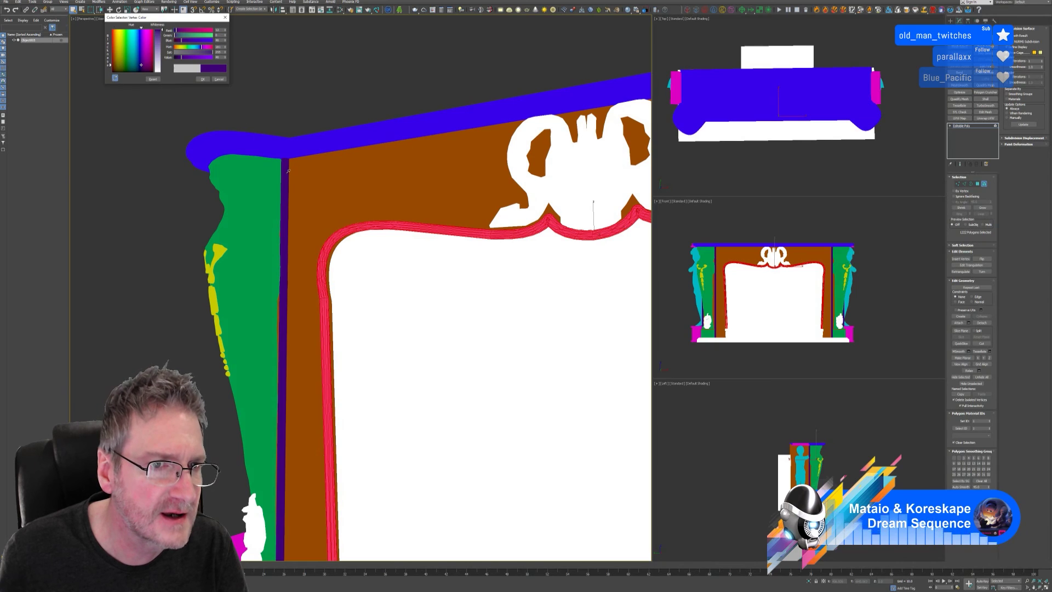
left_click(203, 79)
left_click(193, 99)
scroll(359, 302, "down", 4)
middle_click_drag(359, 302, 434, 335, "alt")
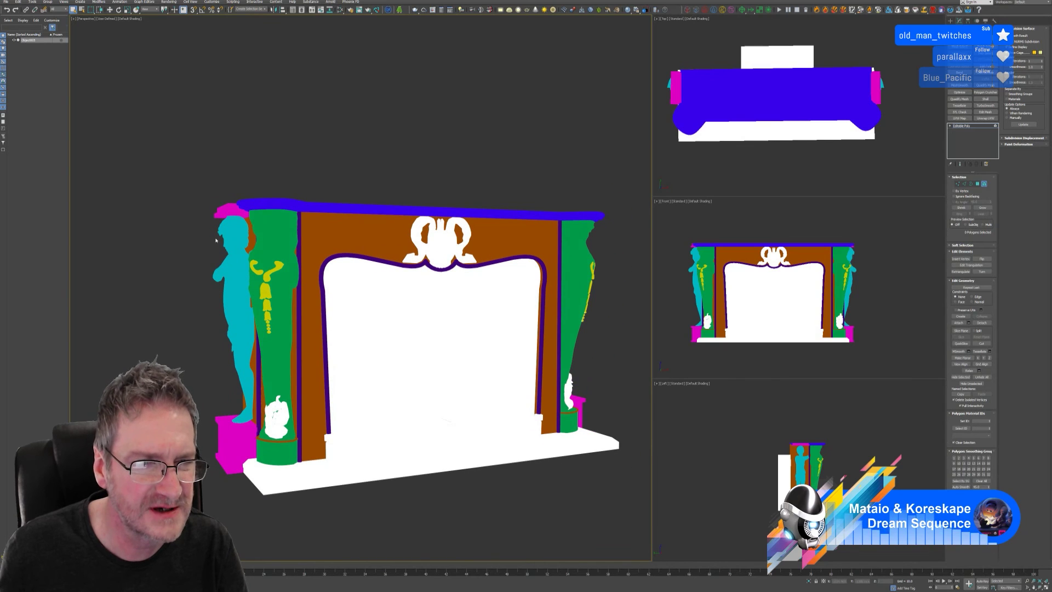
Step: Select the white carved ornaments at the foot of both green columns, including the rounded piece beneath each one
middle_click_drag(398, 239, 377, 247, "alt")
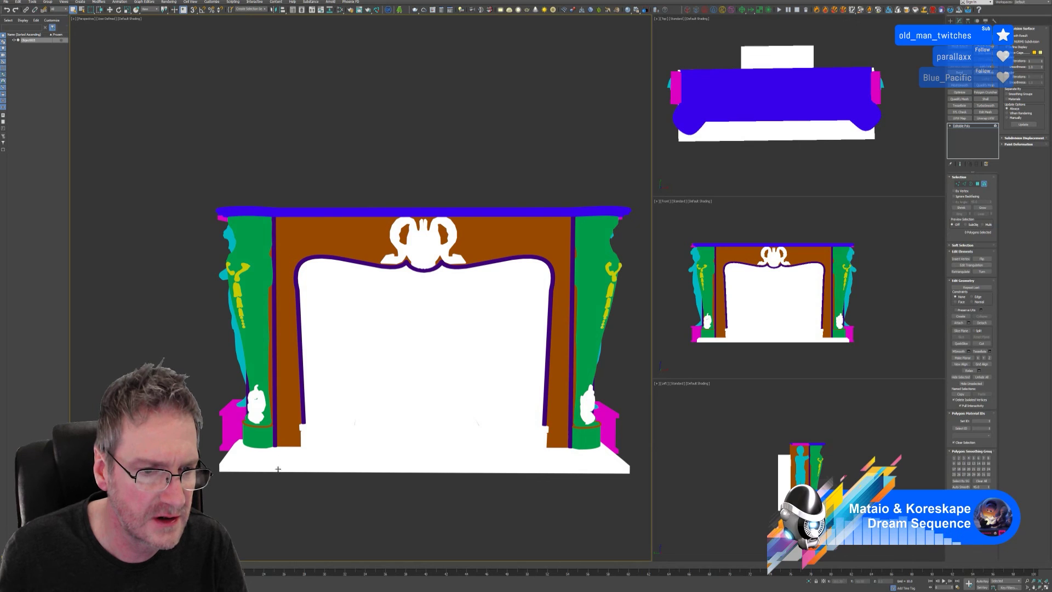
middle_click_drag(265, 459, 277, 460, "alt")
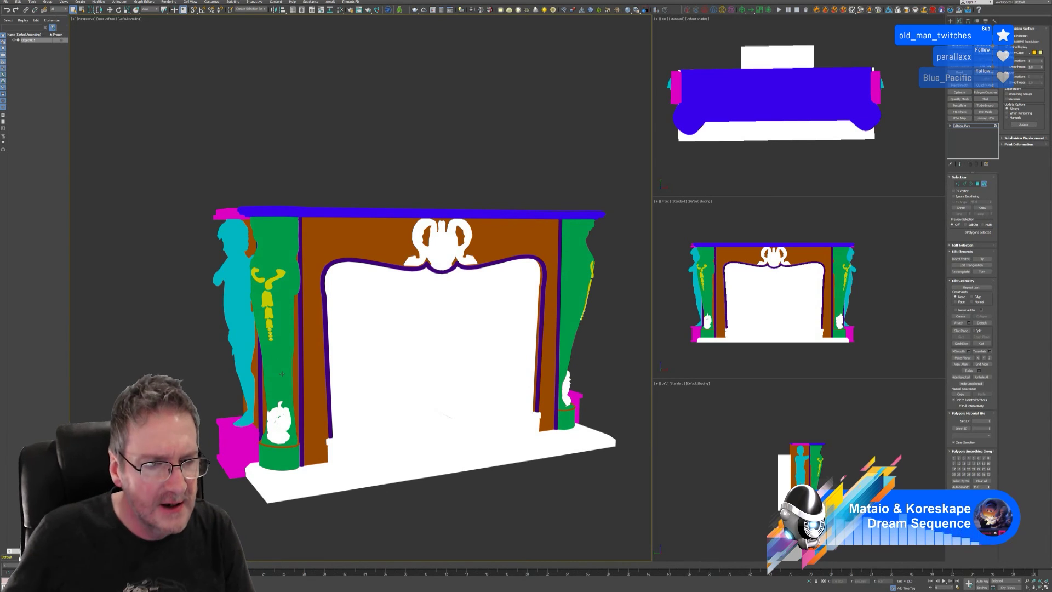
left_click(279, 411)
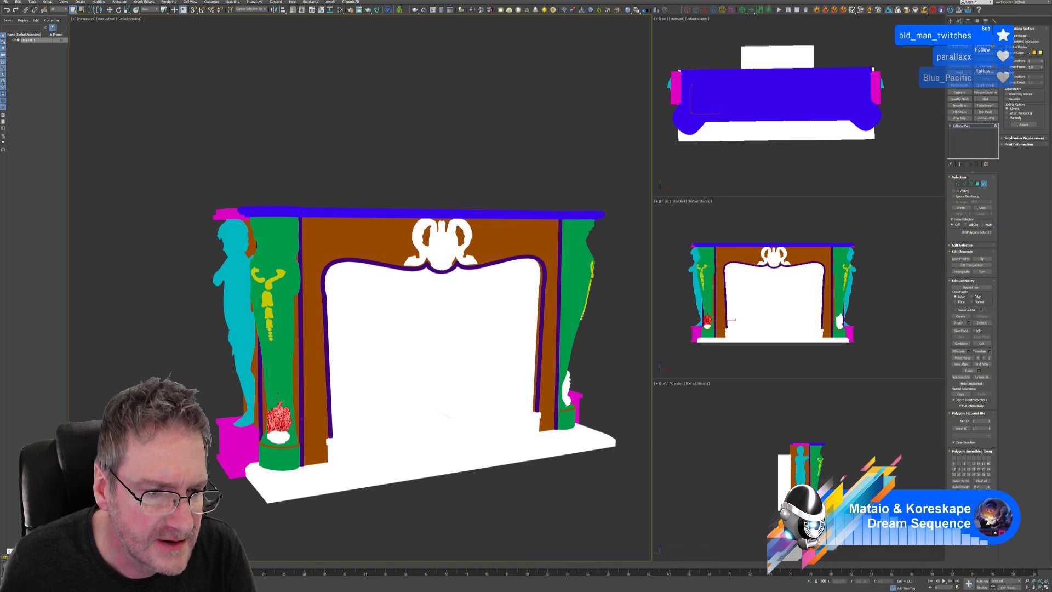
left_click(275, 437, "ctrl")
left_click(282, 437, "ctrl")
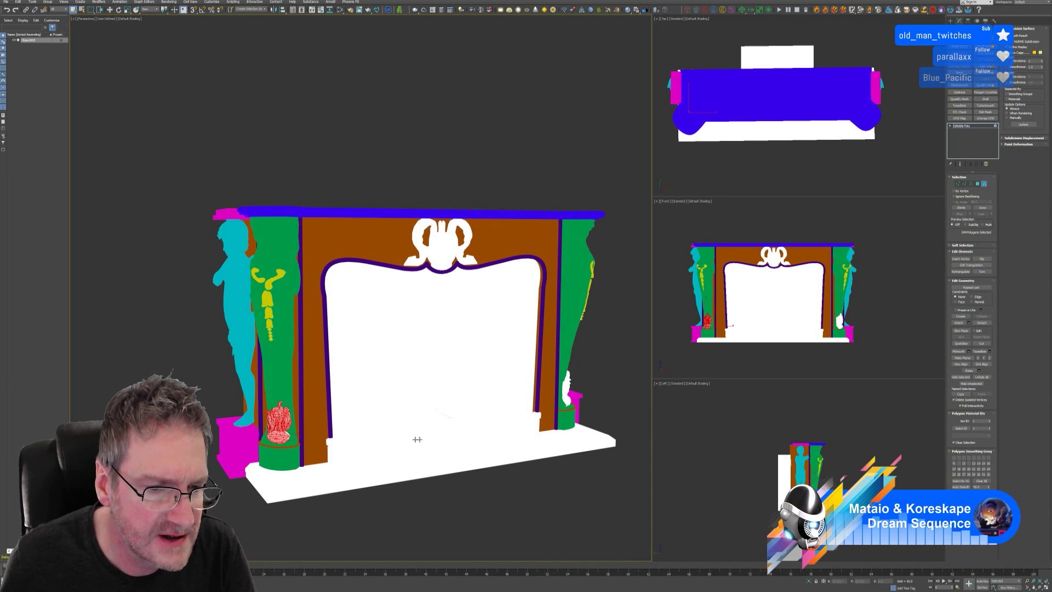
scroll(315, 449, "up", 5)
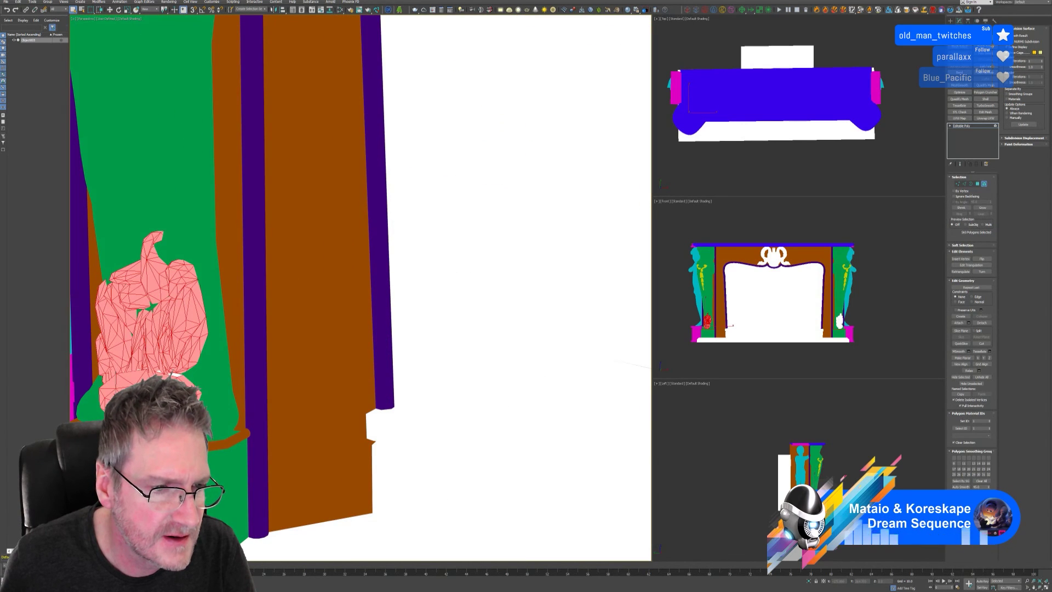
scroll(373, 455, "down", 6)
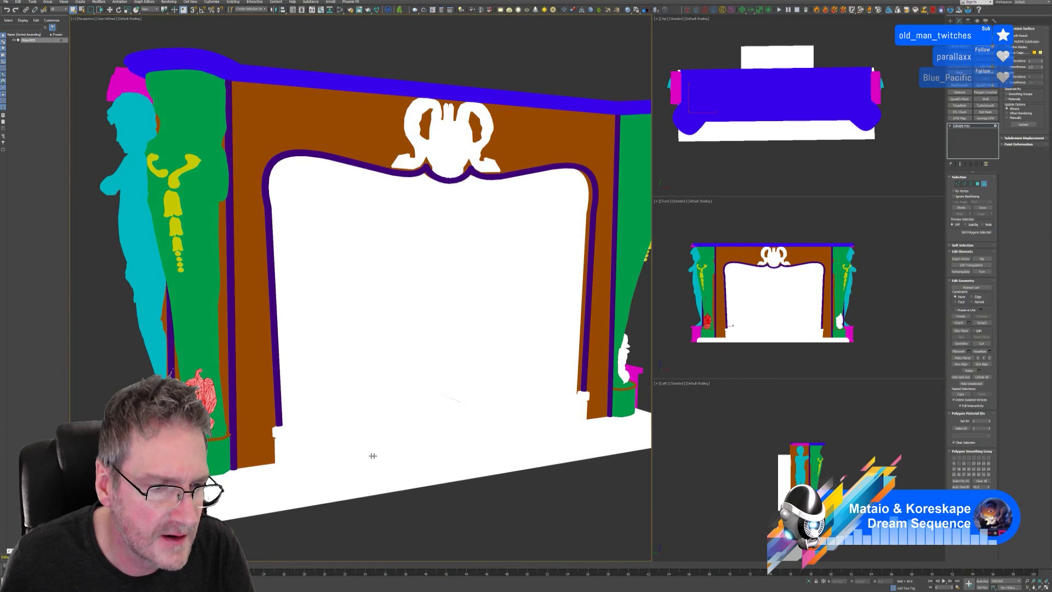
scroll(471, 421, "up", 2)
middle_click_drag(460, 423, 216, 376)
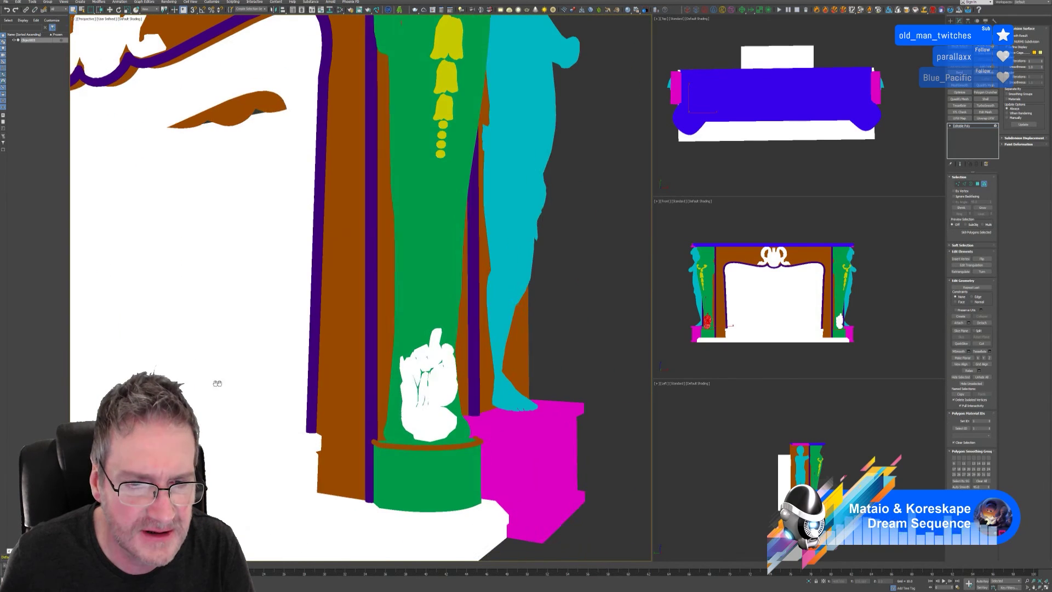
left_click(426, 386, "ctrl")
left_click(410, 423, "ctrl")
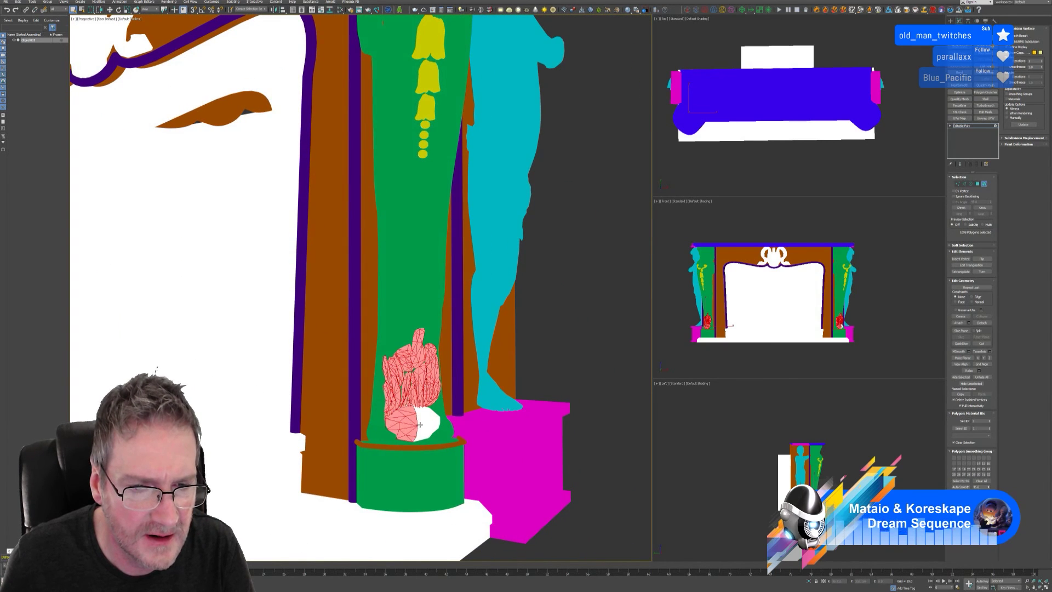
left_click(436, 434, "ctrl")
left_click(430, 437, "alt")
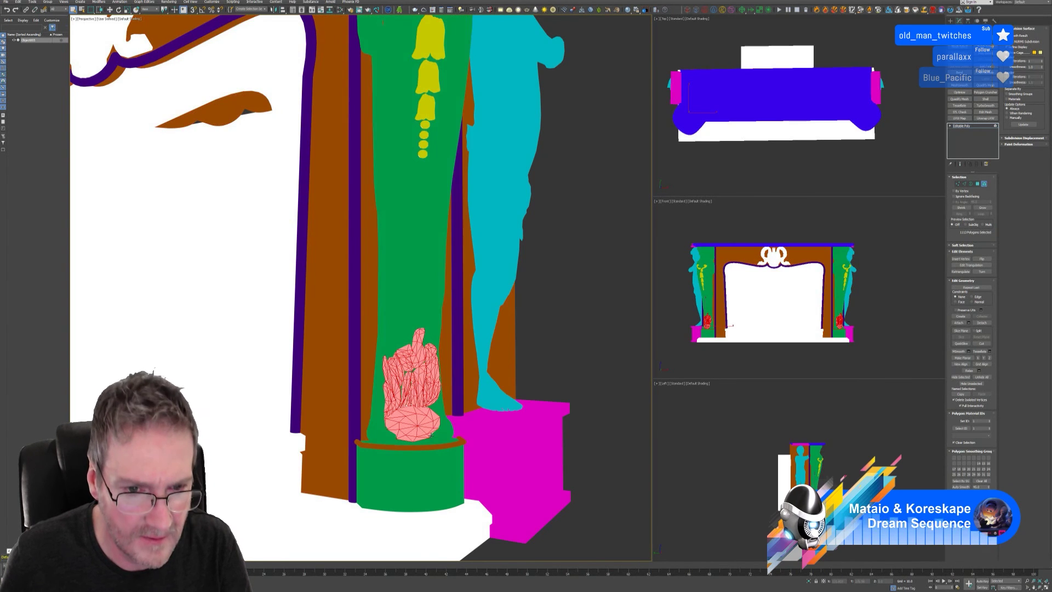
scroll(387, 409, "up", 4)
left_click(376, 403, "ctrl")
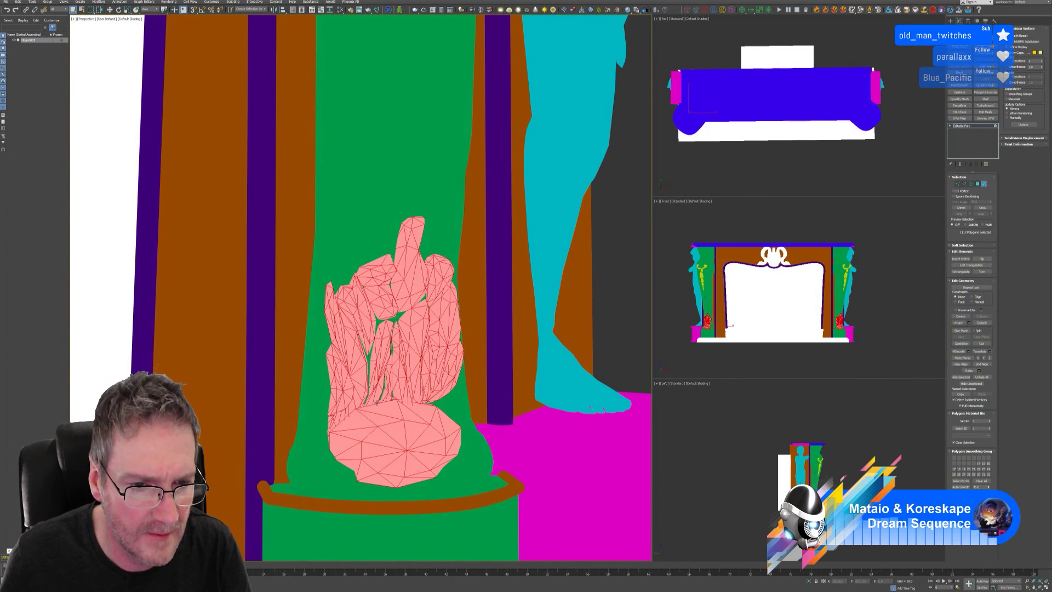
scroll(389, 435, "down", 6)
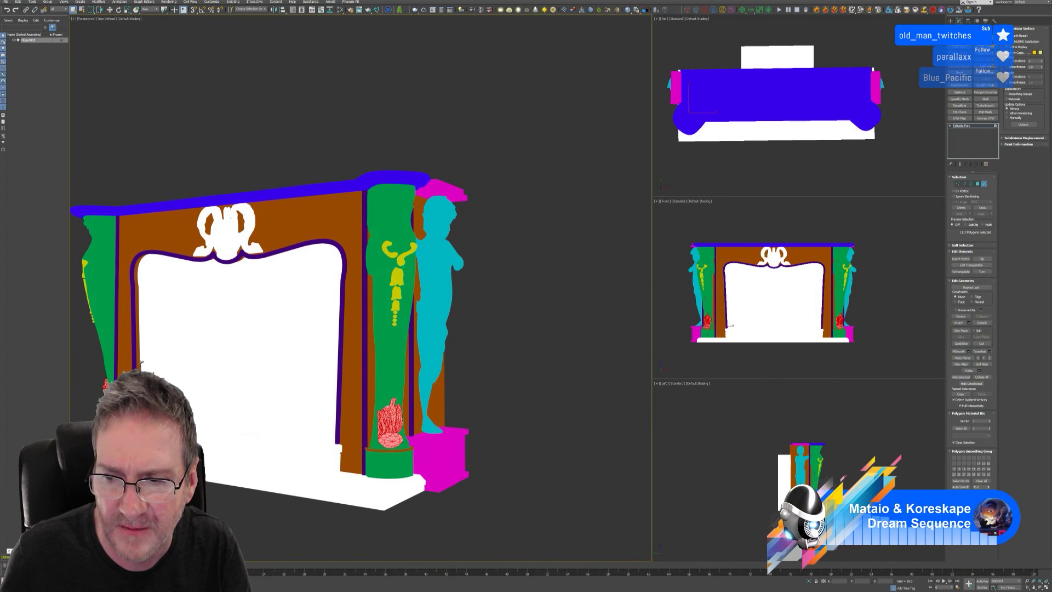
Step: Set the vertex color of the selected carved ornaments to the green sampled from the column
left_click(10, 78)
left_click(115, 78)
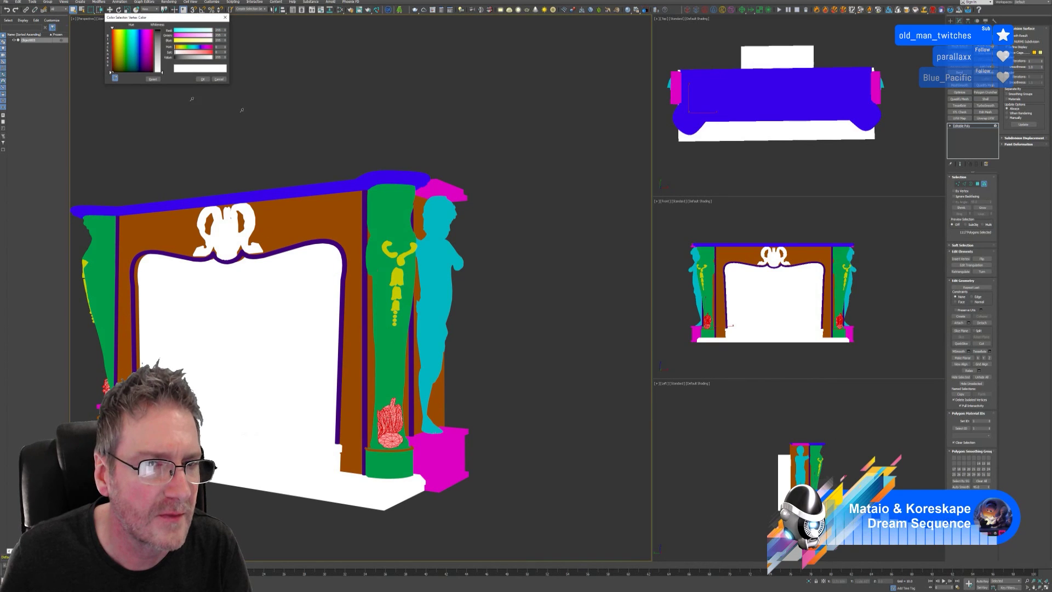
left_click(387, 206)
left_click(202, 79)
left_click(537, 355)
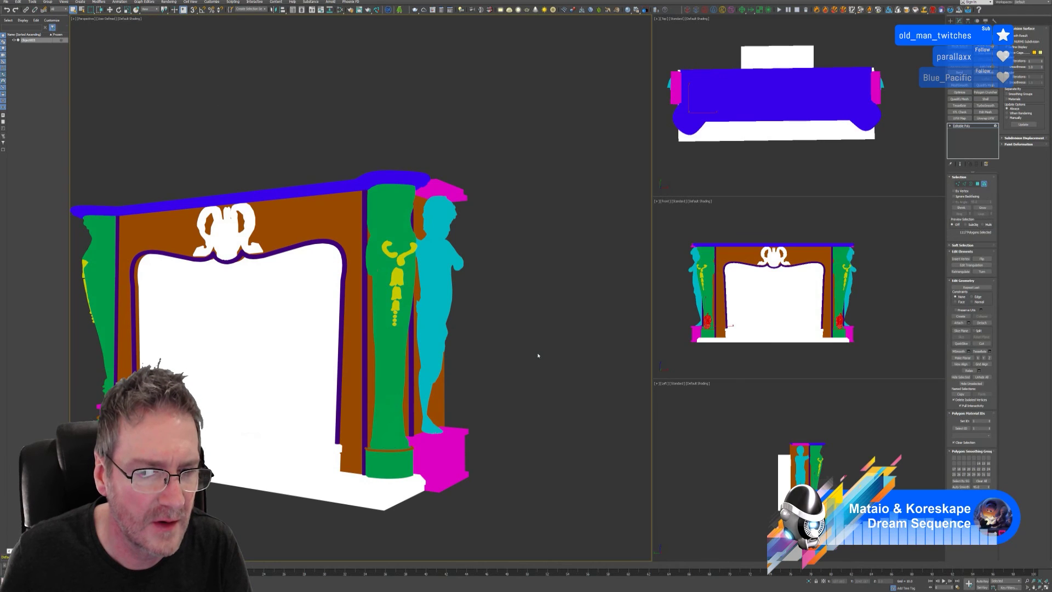
Step: Set the vertex color of the two small blocks at the lower ends of the curved moulding to bright green
middle_click_drag(256, 413, 329, 385)
middle_click_drag(359, 432, 356, 327)
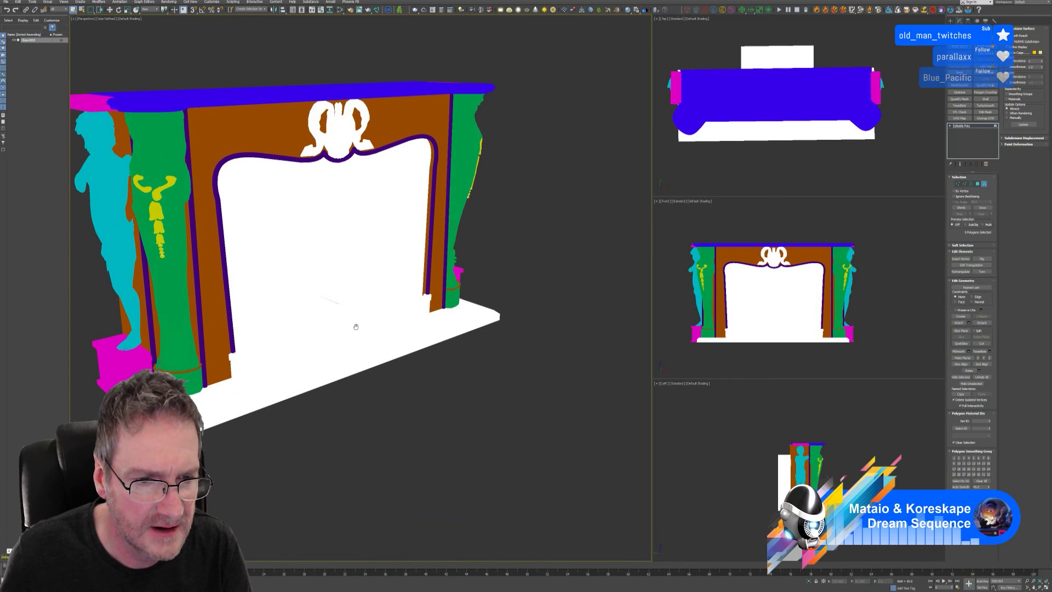
left_click(236, 360)
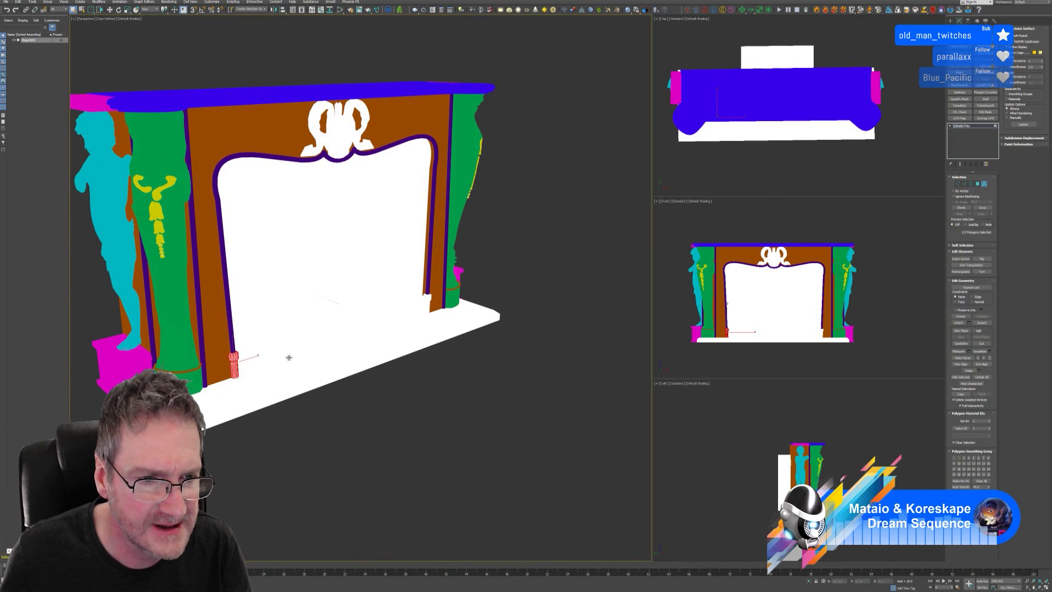
left_click(426, 299, "ctrl")
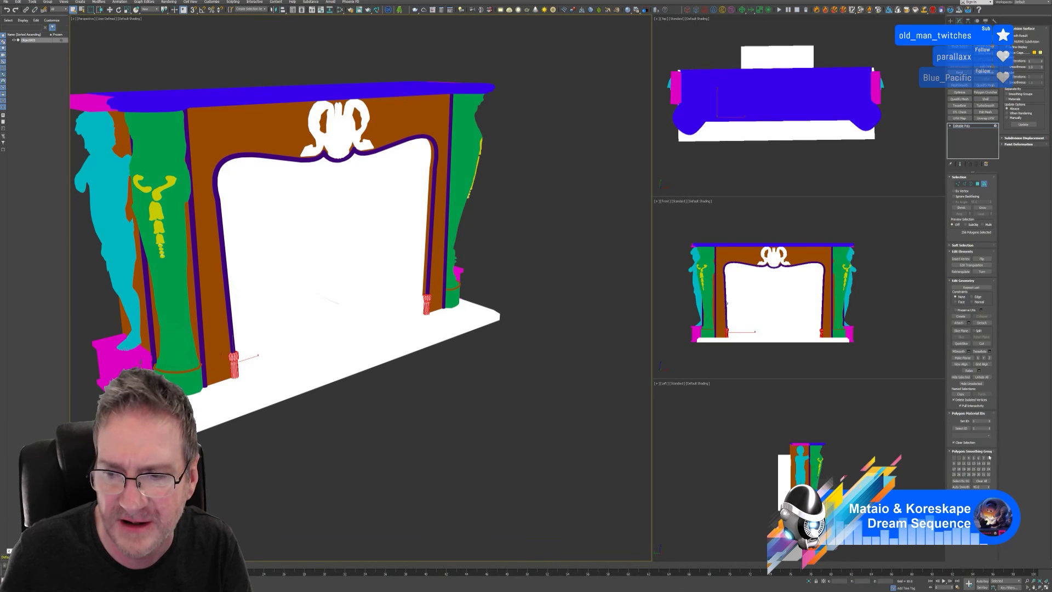
left_click(981, 500)
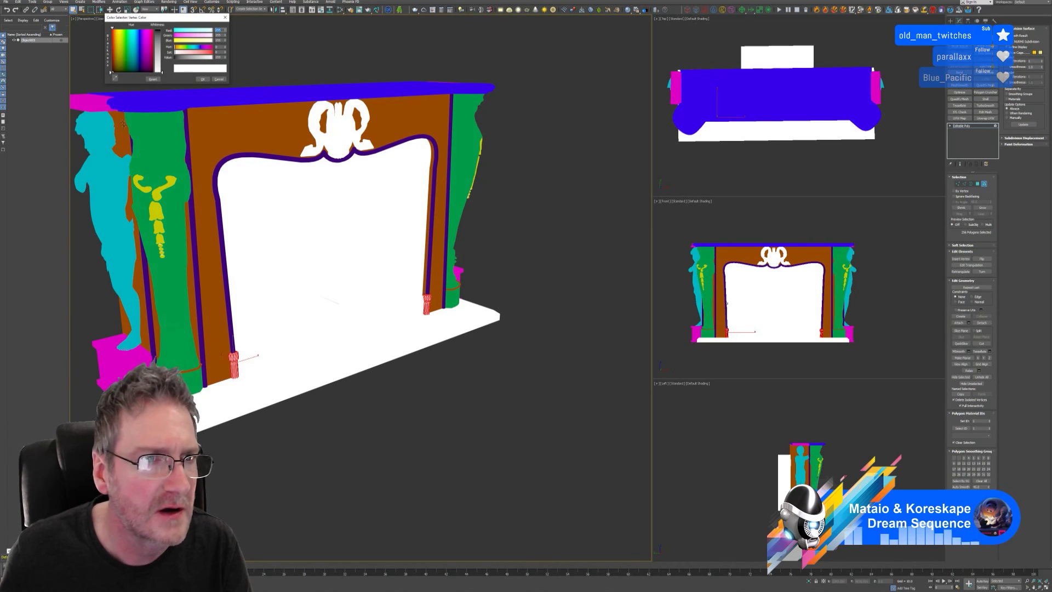
left_click(151, 51)
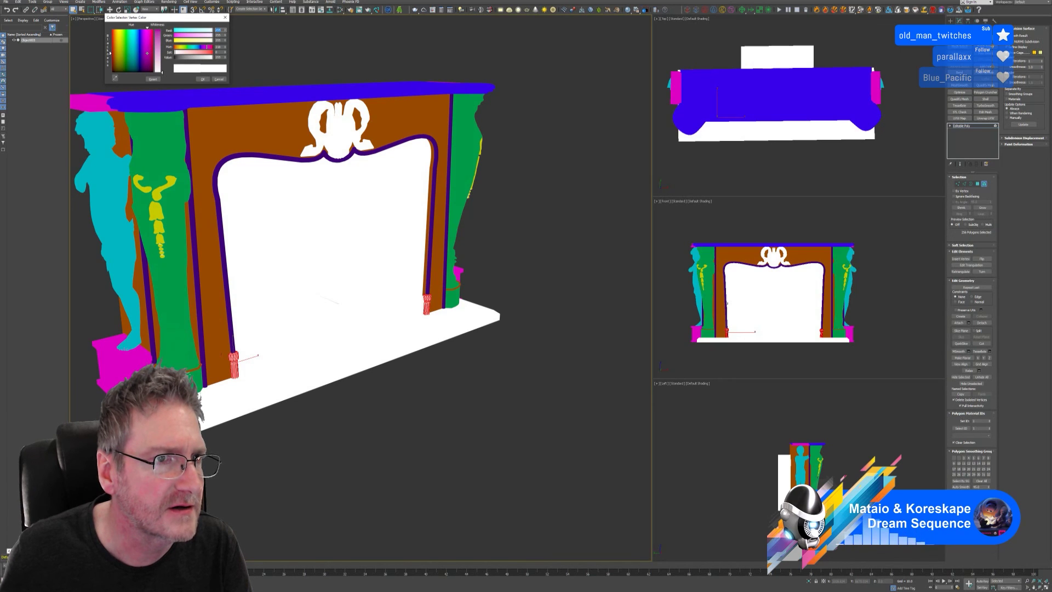
left_click_drag(147, 53, 158, 31)
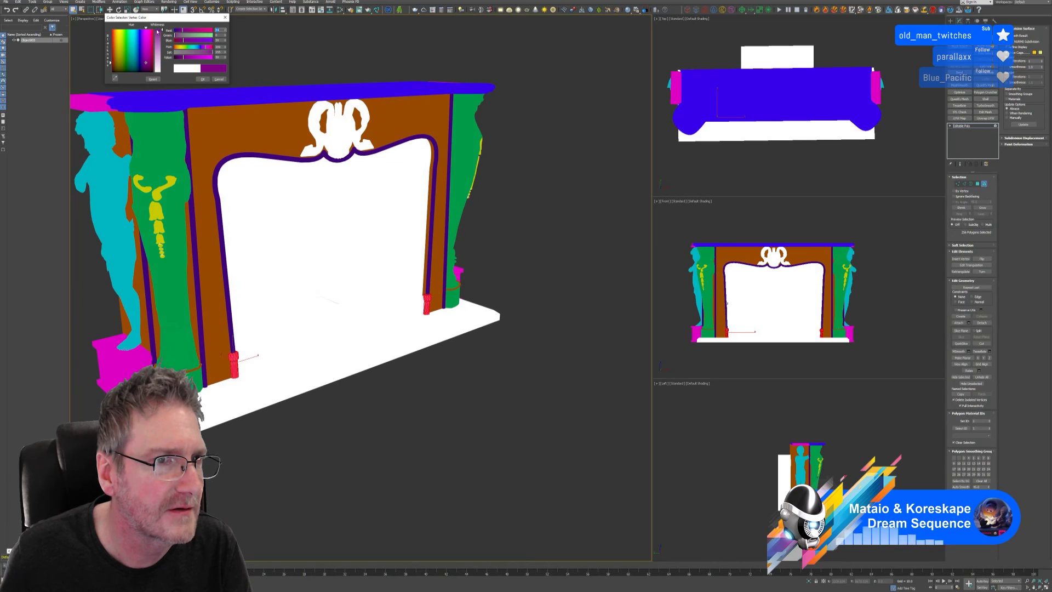
left_click(119, 60)
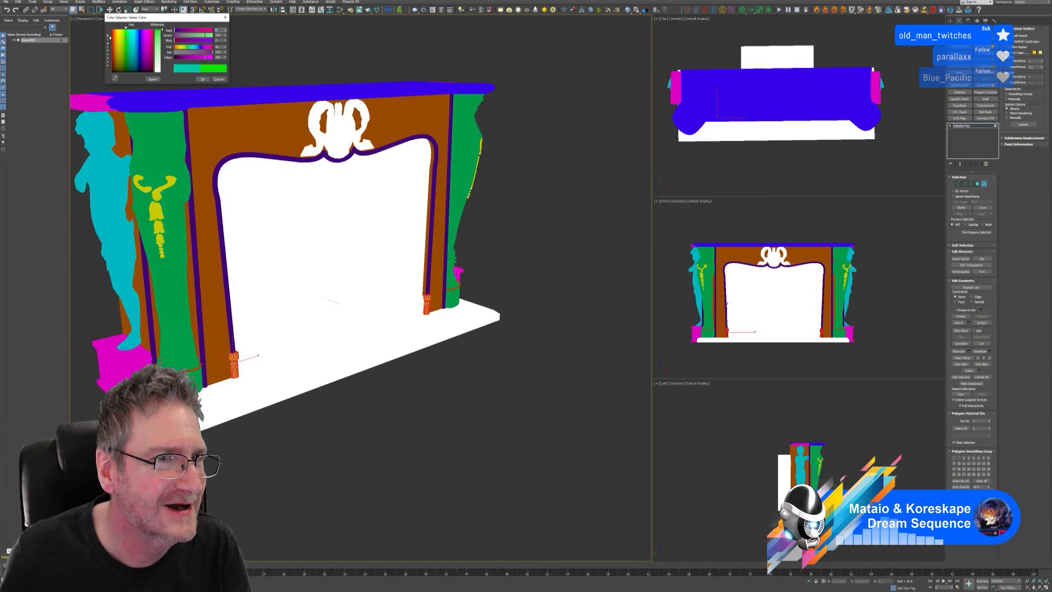
left_click_drag(125, 37, 125, 35)
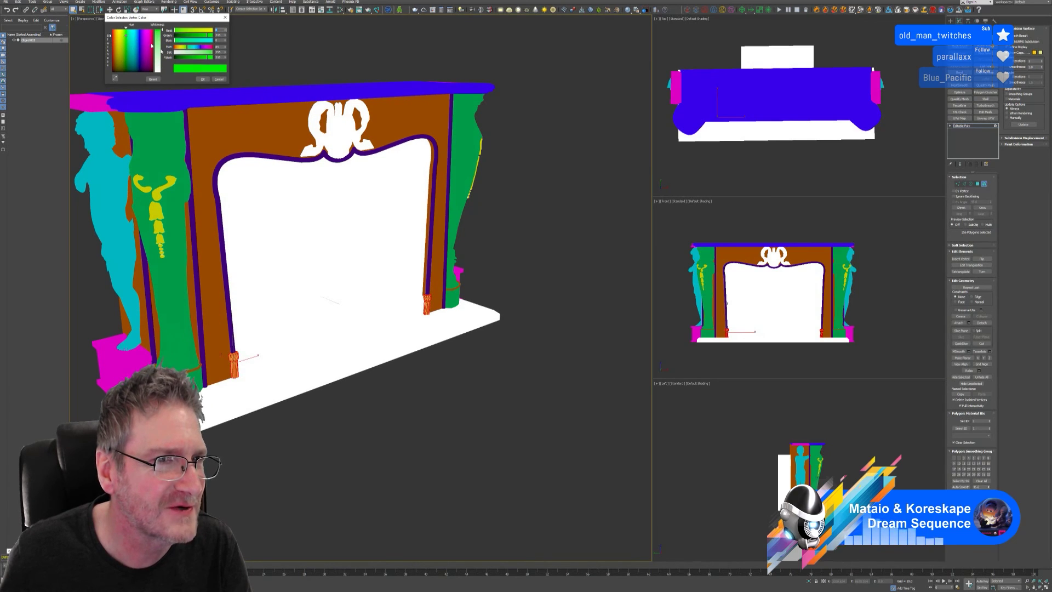
left_click(202, 80)
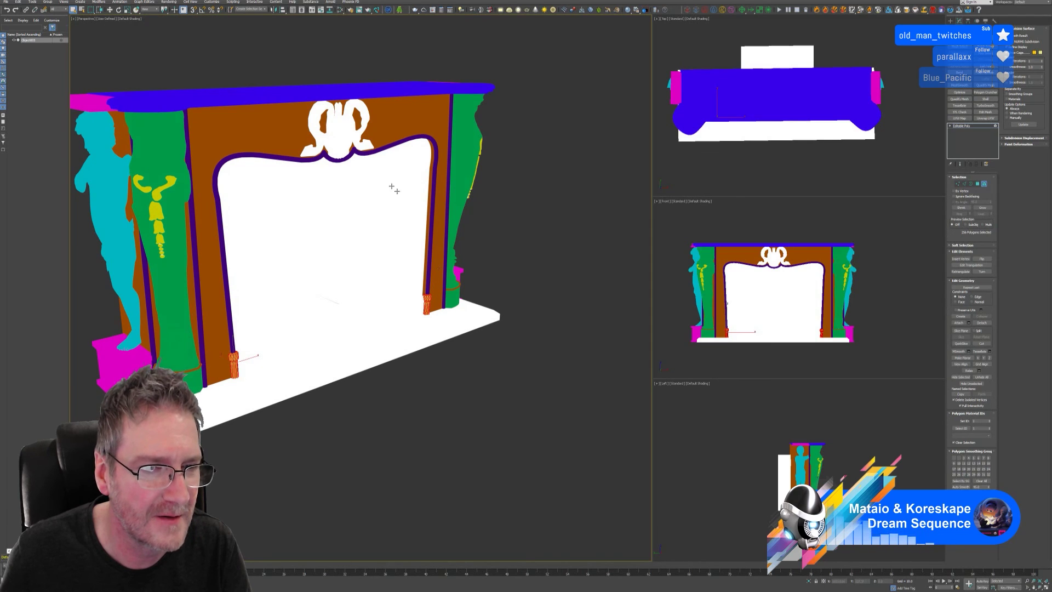
left_click(516, 432)
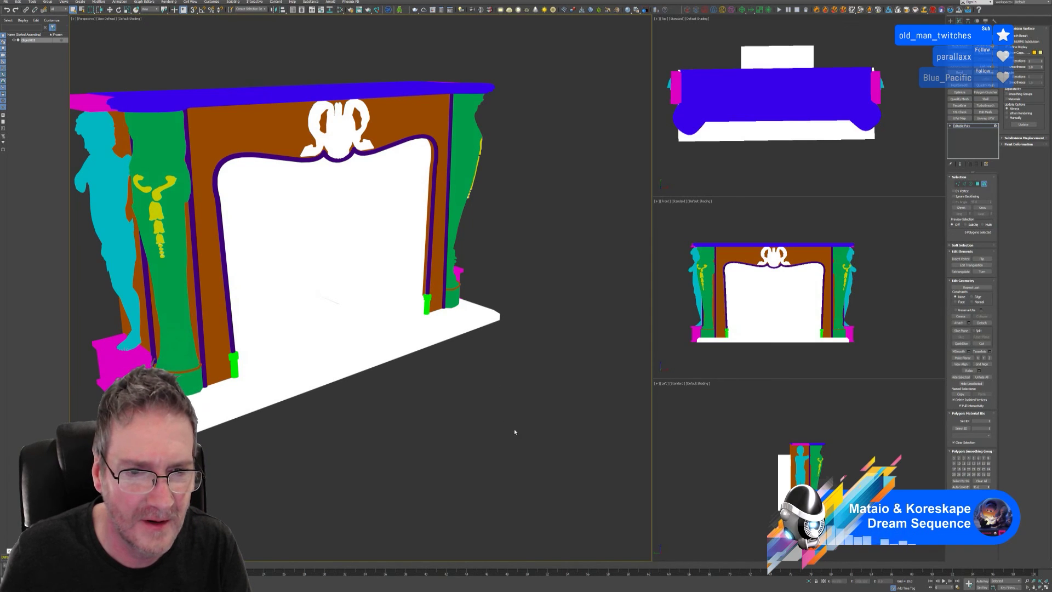
Step: Set the vertex color of the firebox interior's low front strip, floor lining and both side walls to mid-grey
left_click(259, 372)
left_click(271, 359)
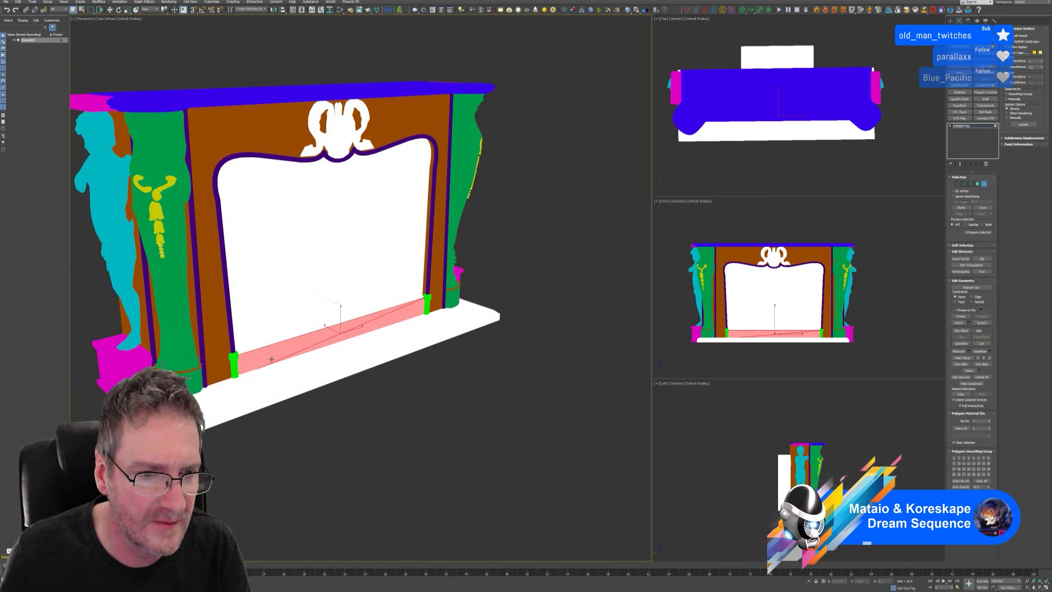
middle_click_drag(271, 359, 350, 303, "alt")
left_click(349, 303)
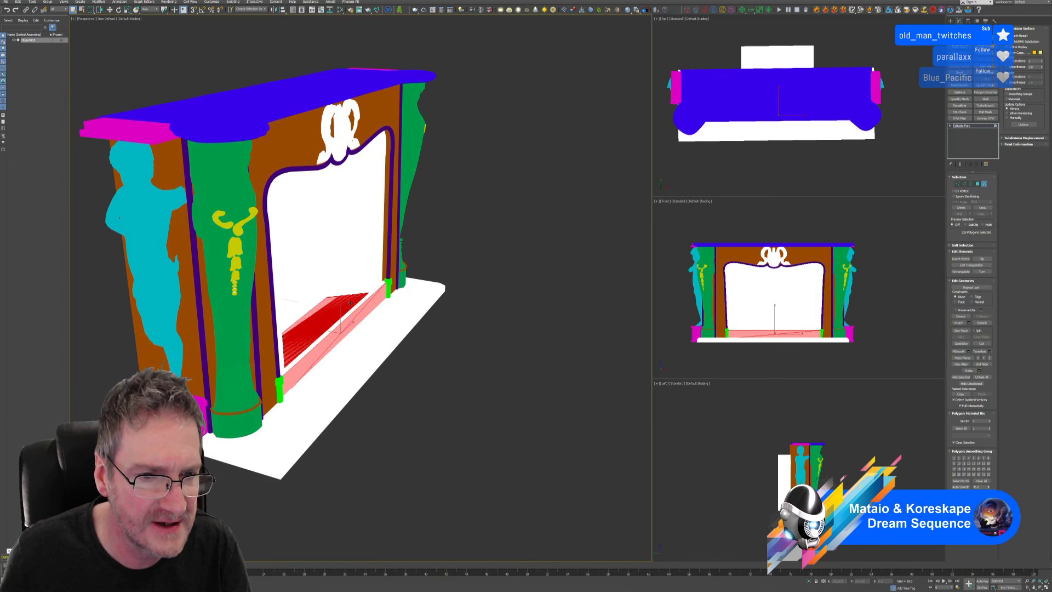
left_click(345, 317, "ctrl")
middle_click_drag(389, 366, 350, 364, "alt")
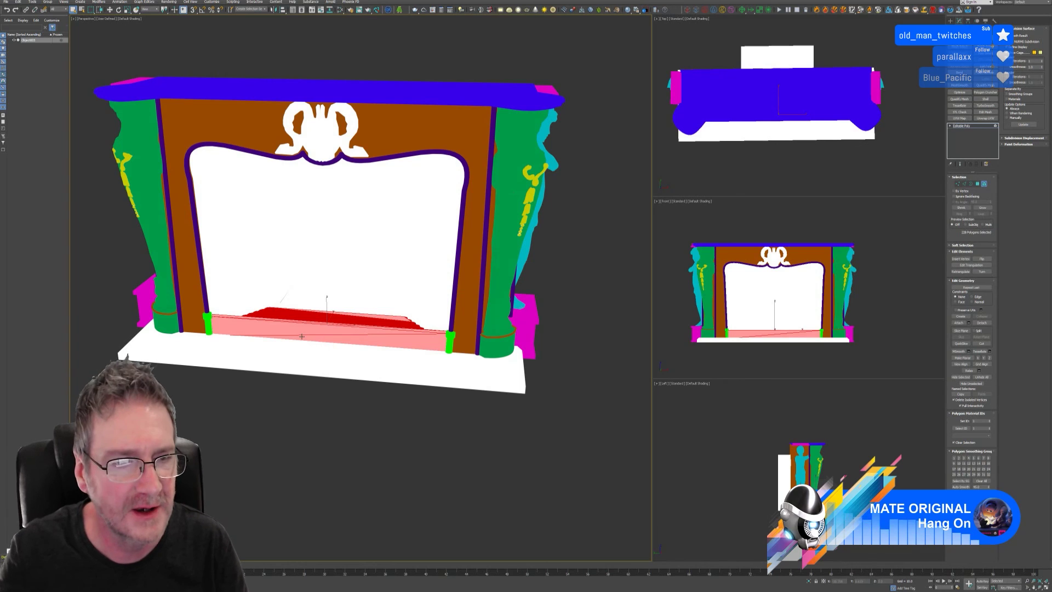
left_click(239, 299, "ctrl")
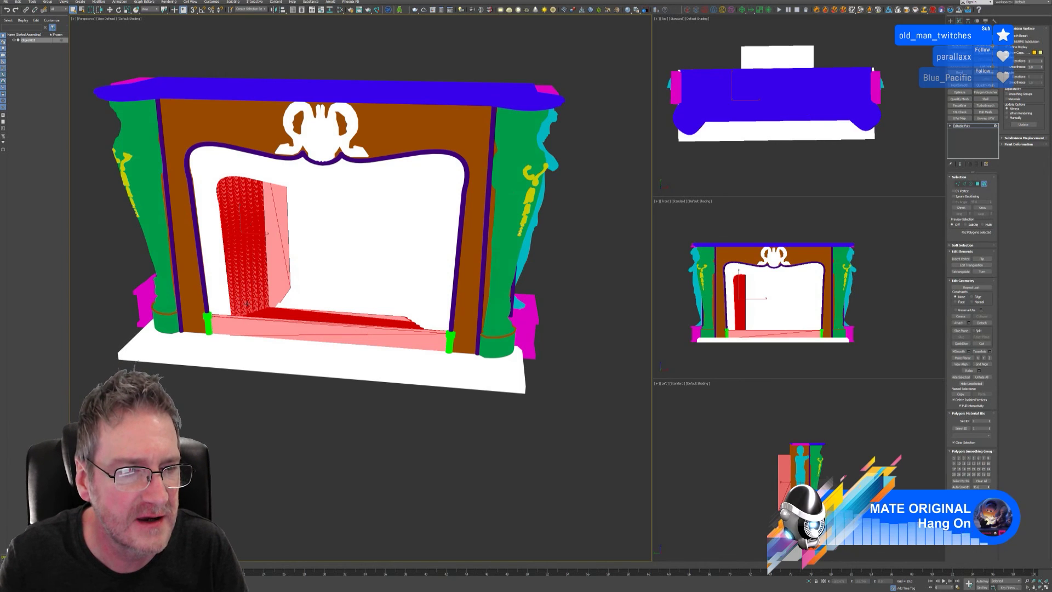
left_click(418, 291, "ctrl")
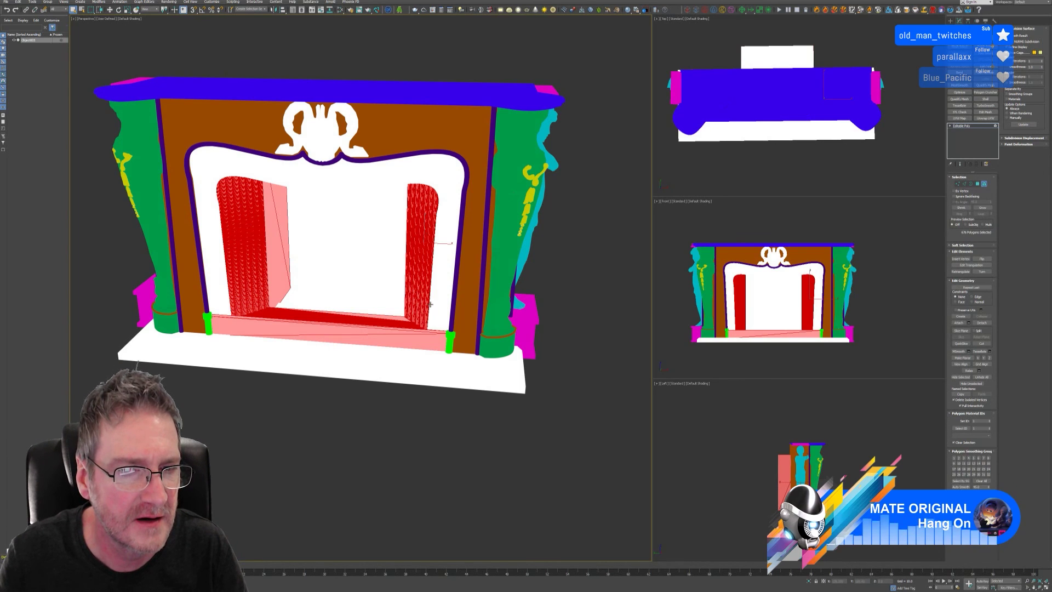
middle_click_drag(305, 336, 311, 286, "alt")
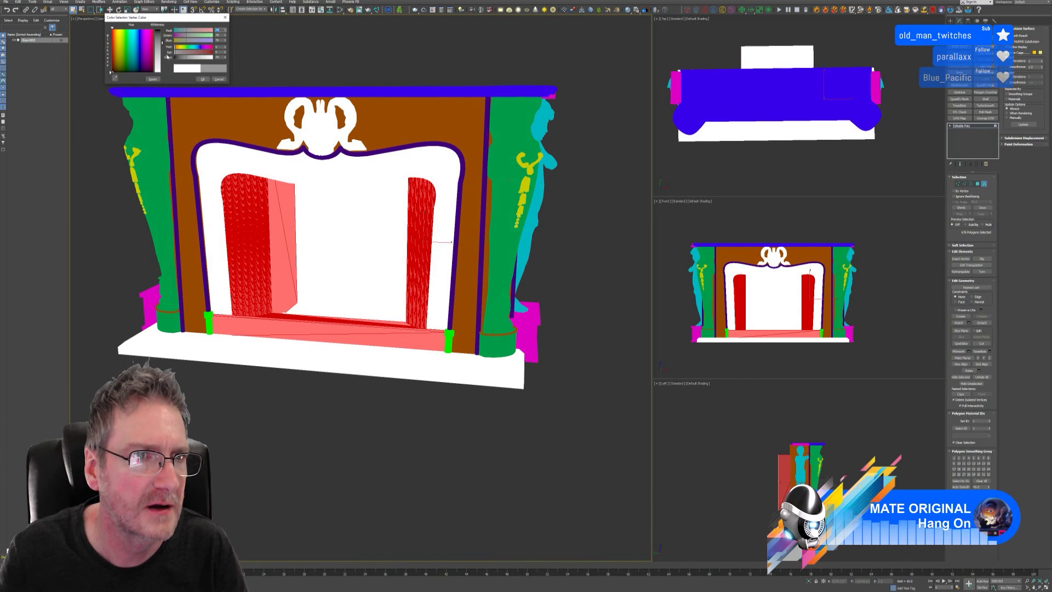
left_click(203, 78)
middle_click_drag(332, 401, 327, 414, "alt")
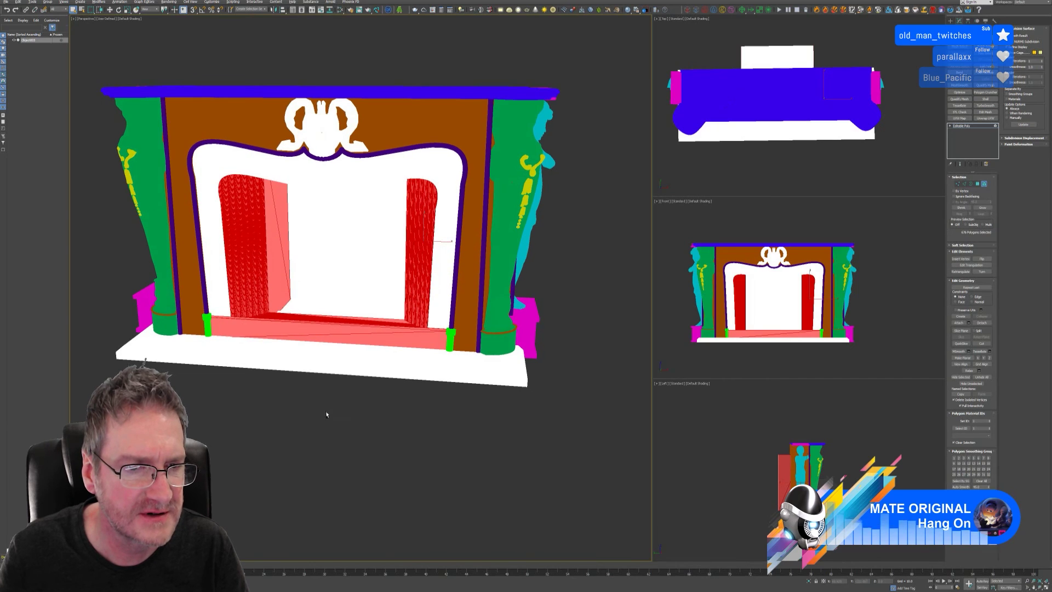
Step: Set the vertex color of the firebox back panel to dark olive green, leaving the hearth out of the selection
left_click(336, 303)
mouse_move(394, 382)
middle_mouse_down("alt")
mouse_move(369, 367)
mouse_move(374, 375)
middle_mouse_up("alt")
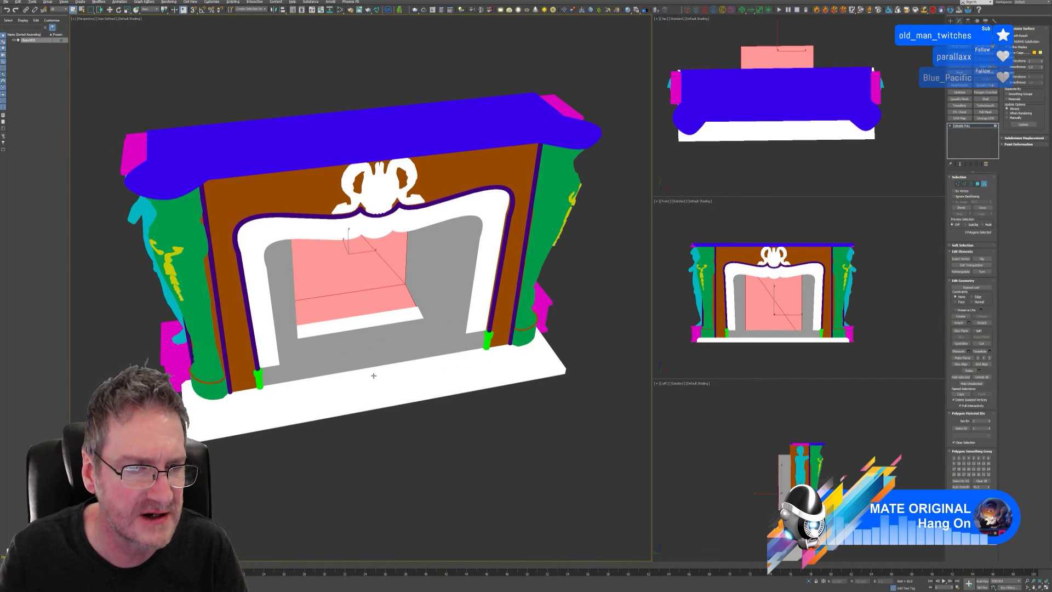
left_click(363, 320, "ctrl")
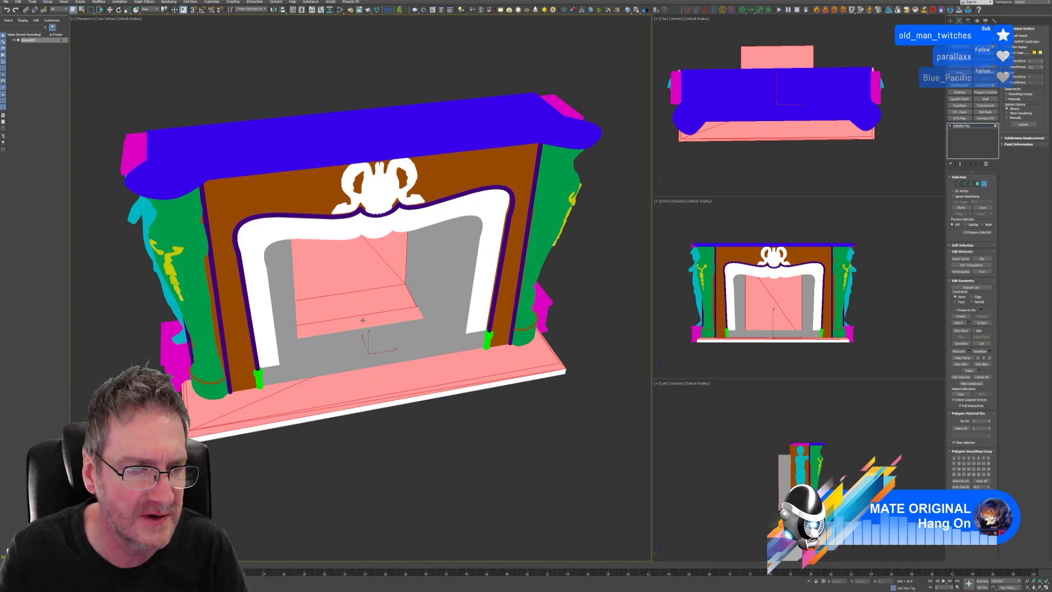
left_click(355, 455)
left_click(333, 316)
mouse_move(362, 455)
middle_mouse_down("alt")
mouse_move(342, 445)
mouse_move(381, 437)
mouse_move(355, 437)
mouse_move(371, 448)
middle_mouse_up("alt")
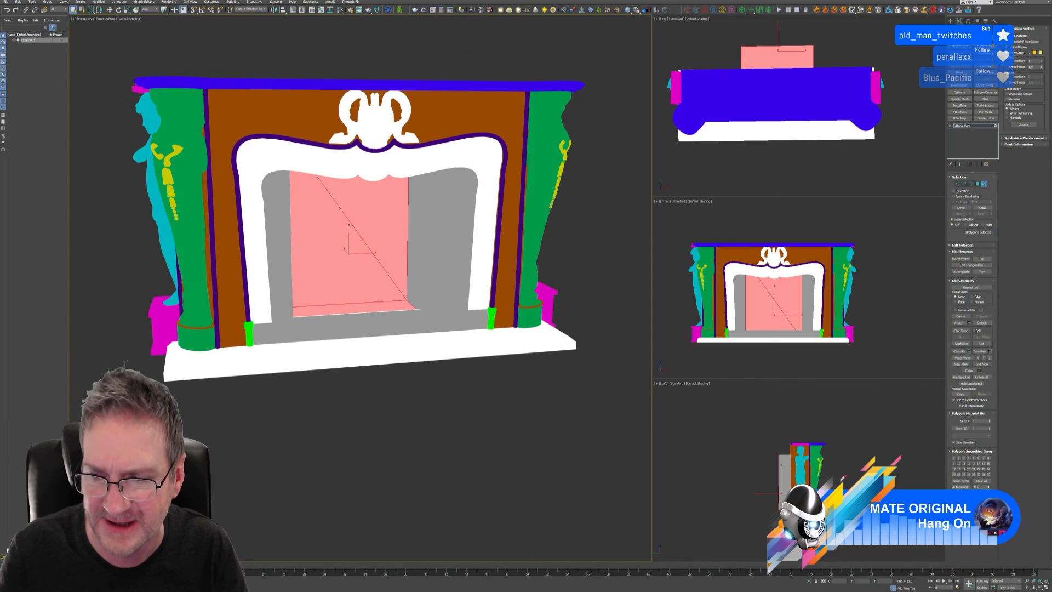
key("alt+c")
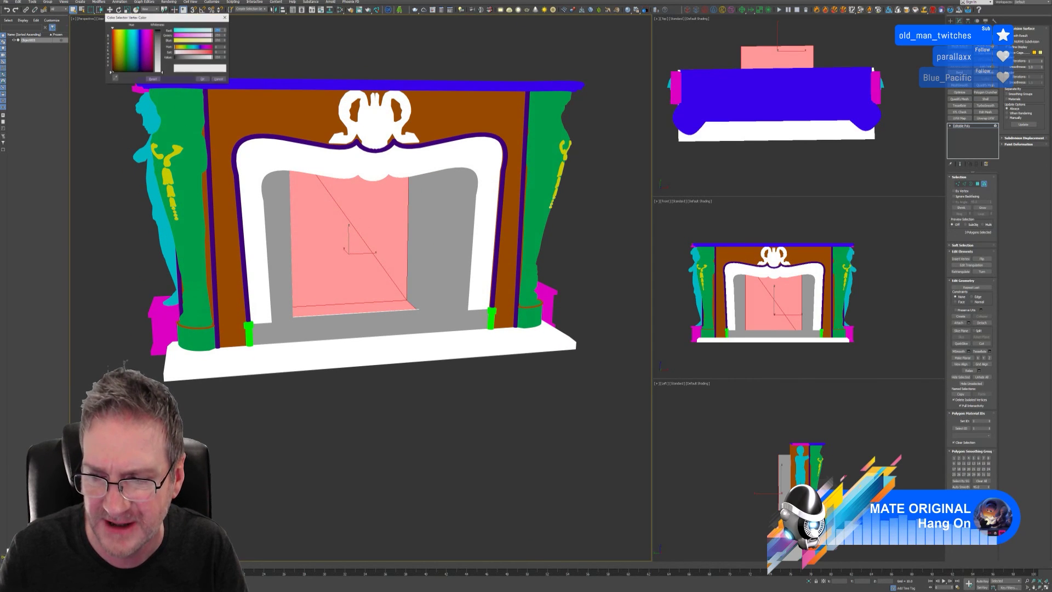
left_click(130, 62)
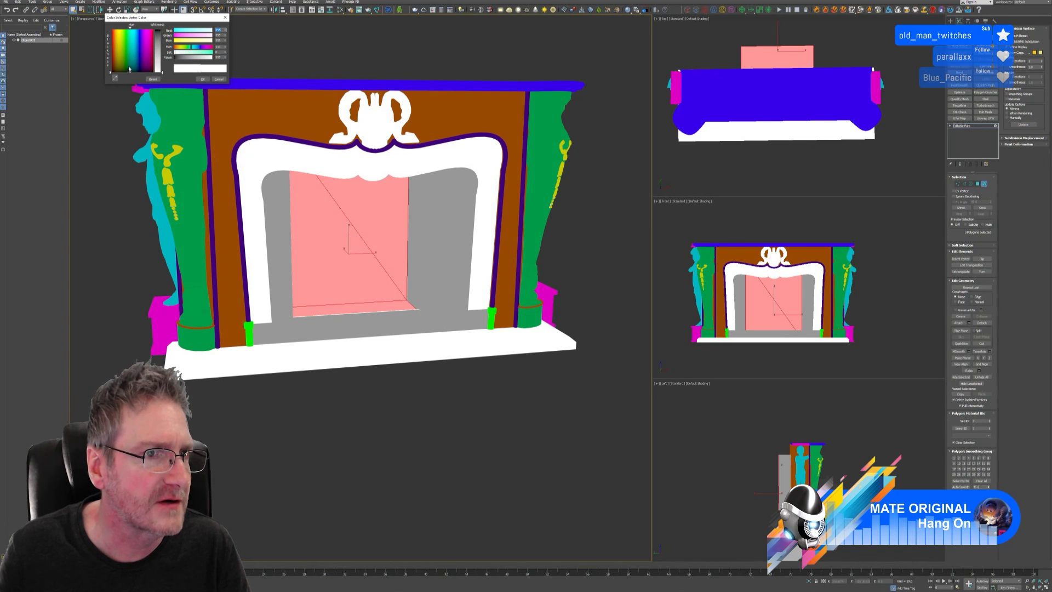
left_click_drag(130, 69, 162, 39)
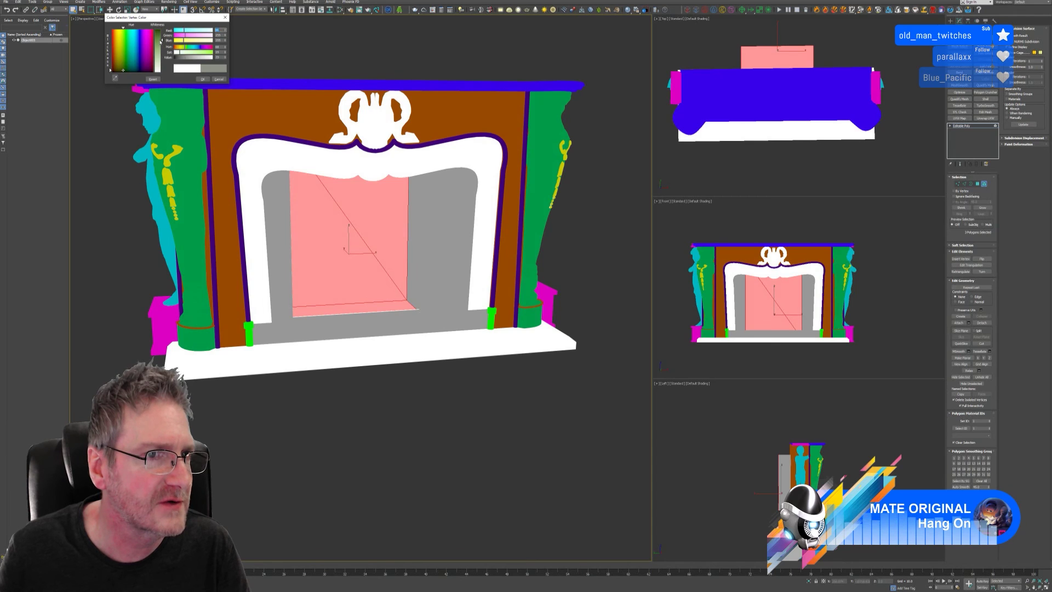
left_click(202, 79)
left_click(374, 469)
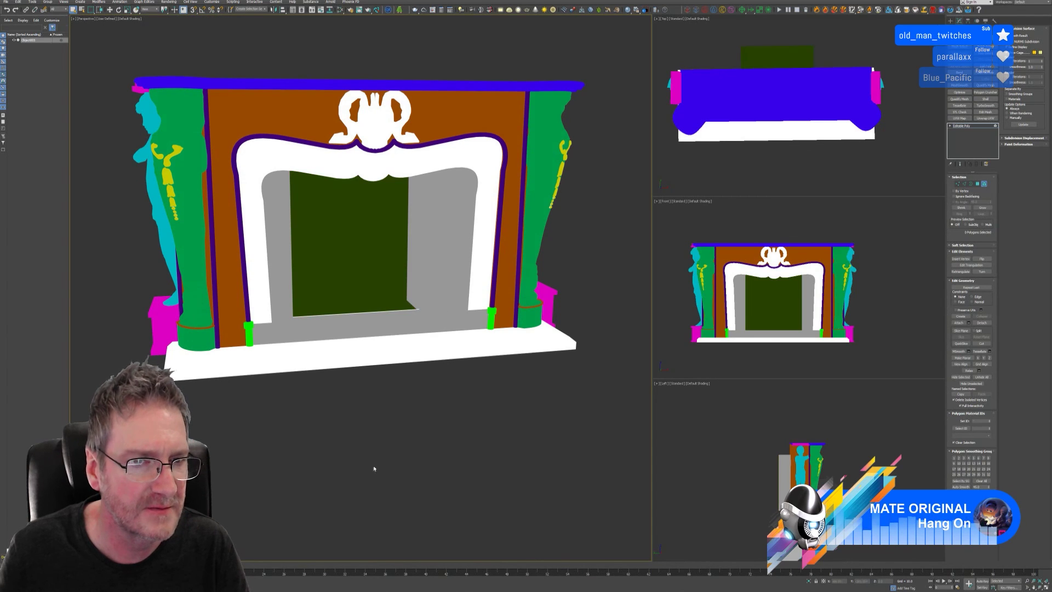
Step: Select all the white polygons of the hearth slab, including its top, front edge and both end faces
mouse_move(386, 401)
middle_mouse_down("alt")
mouse_move(378, 406)
mouse_move(397, 412)
middle_mouse_up("alt")
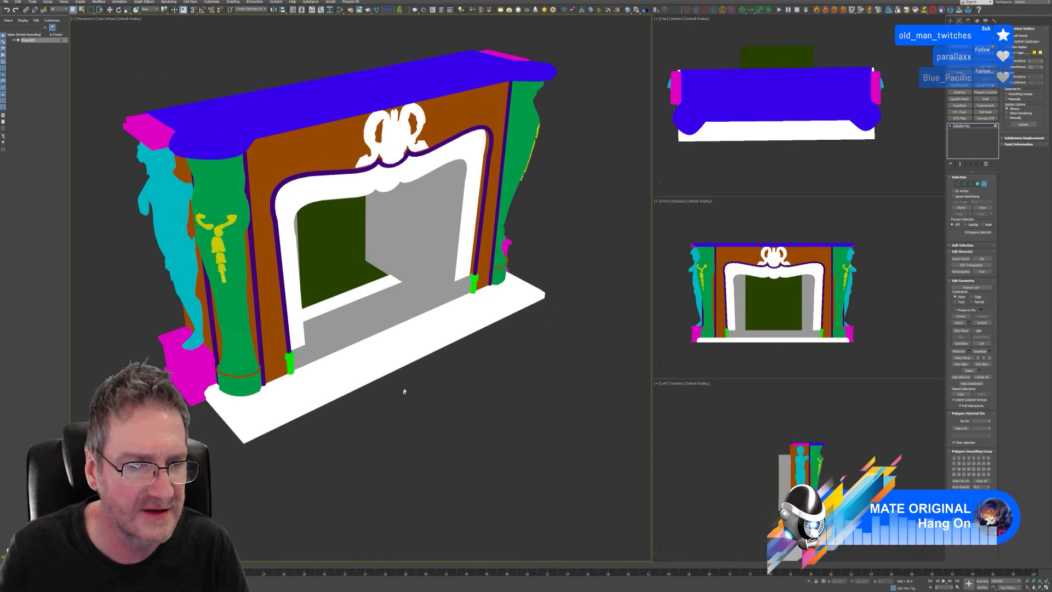
left_click(367, 376)
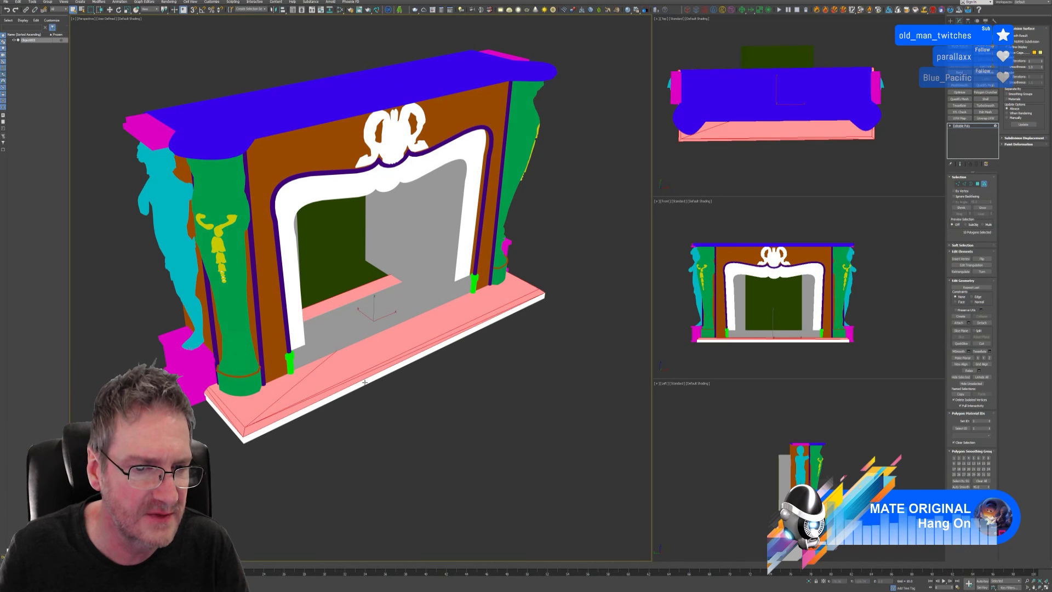
left_click(365, 382, "ctrl")
left_click(227, 421, "ctrl")
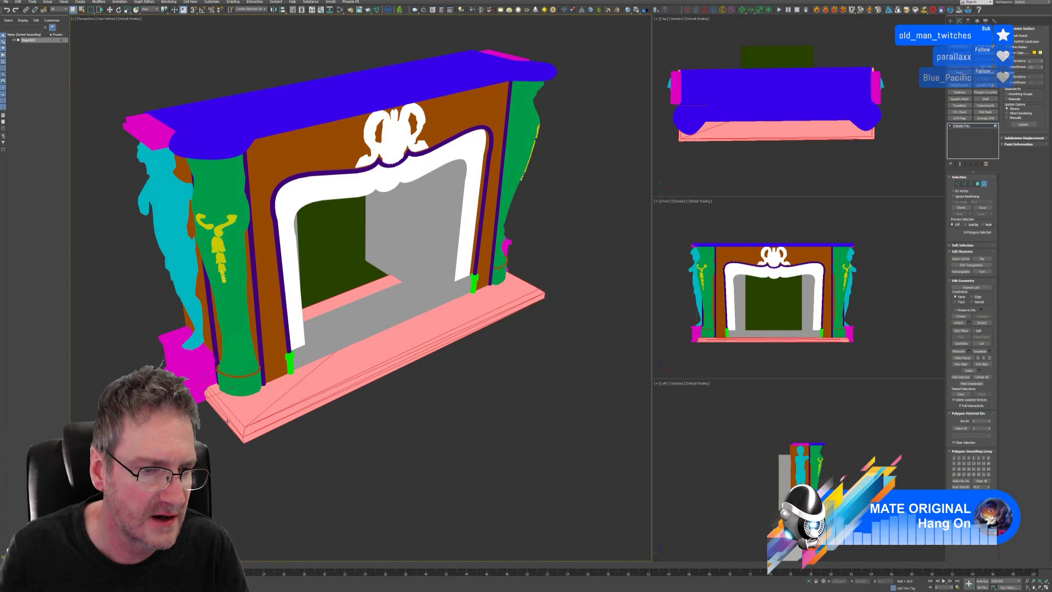
middle_click_drag(507, 434, 458, 432, "alt")
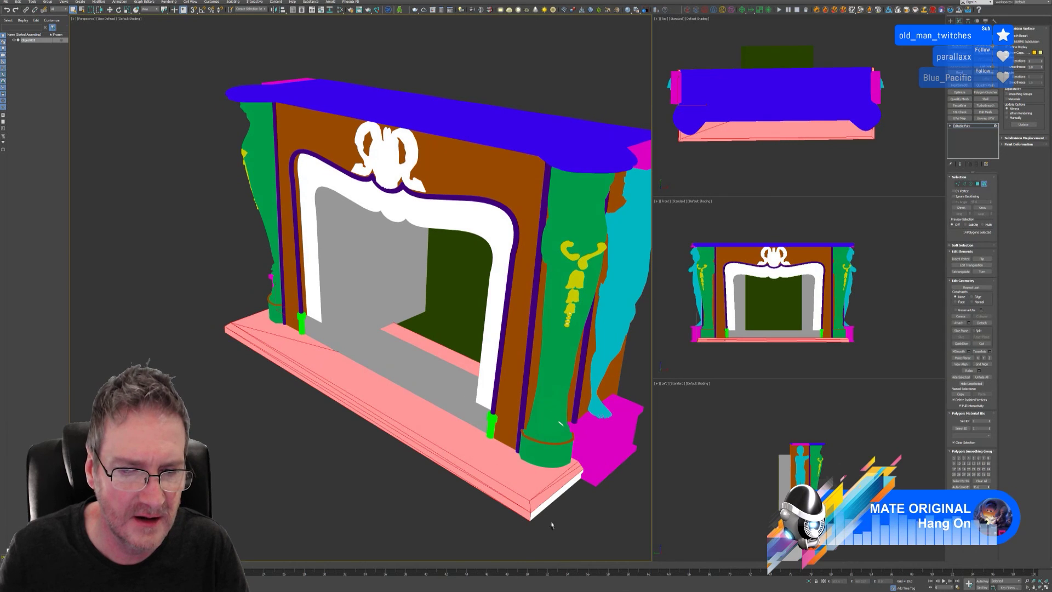
left_click(541, 509)
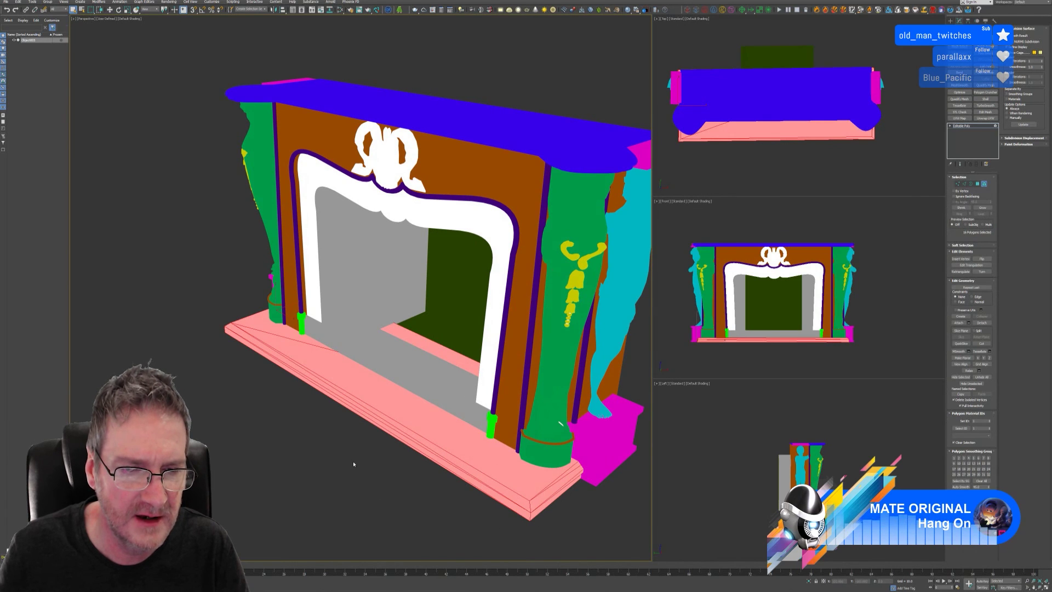
Step: Move the selected hearth slab forward along its depth axis so it projects further in front of the fireplace
scroll(353, 463, "down", 4)
middle_click_drag(404, 514, 360, 491, "alt")
middle_click_drag(345, 436, 447, 480, "alt")
scroll(420, 422, "up", 3)
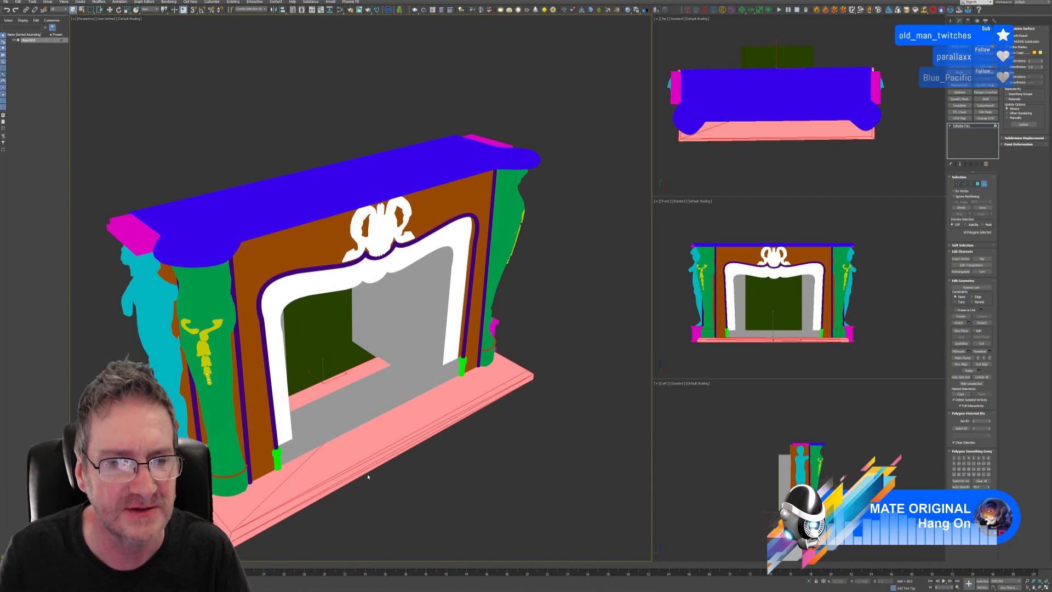
middle_click_drag(368, 477, 374, 430, "alt")
middle_click_drag(390, 362, 437, 509, "alt")
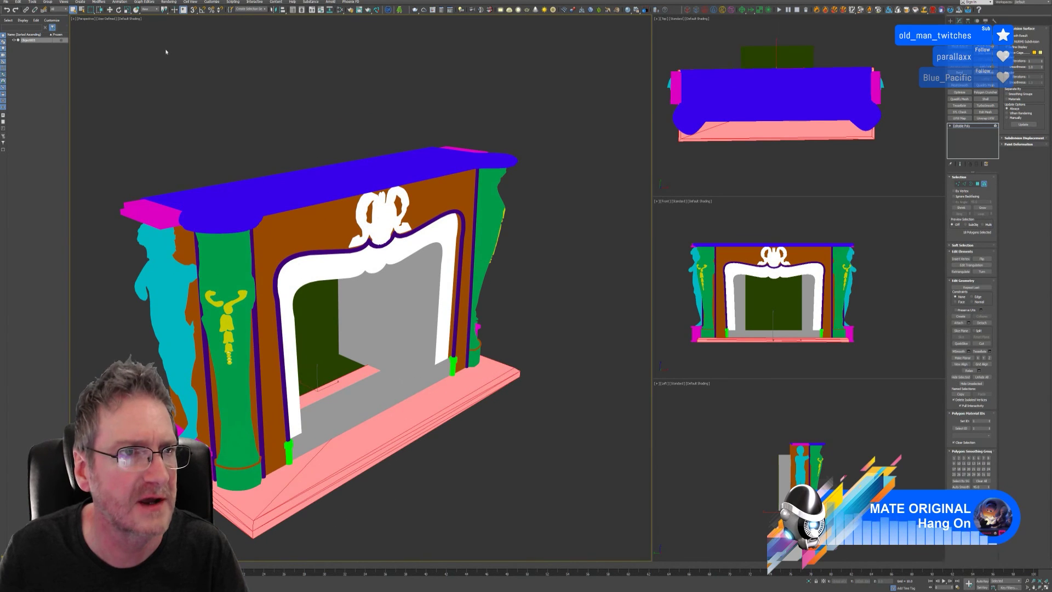
left_click(110, 10)
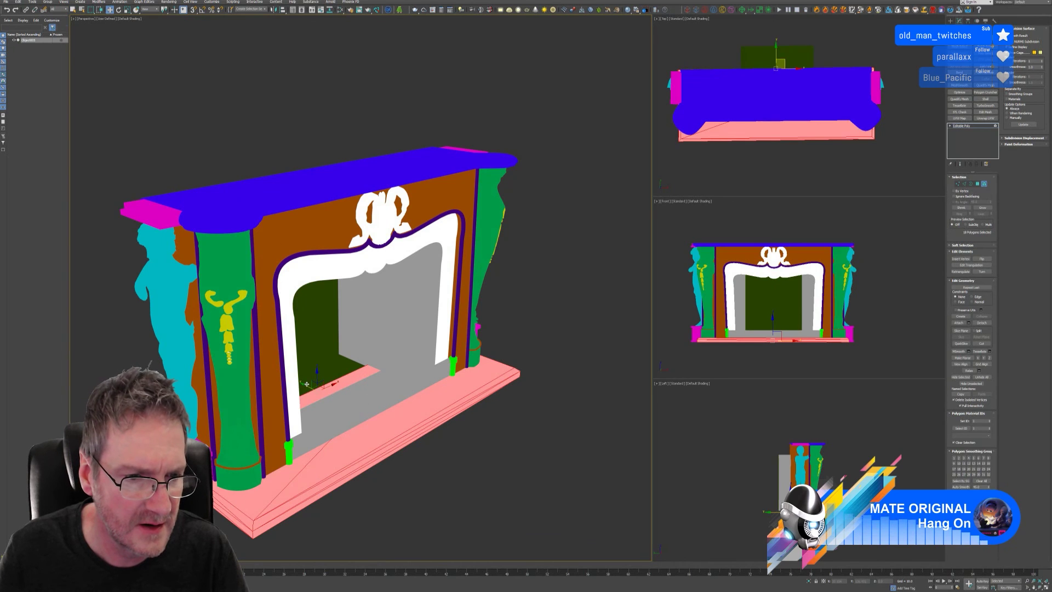
left_click_drag(305, 384, 318, 394)
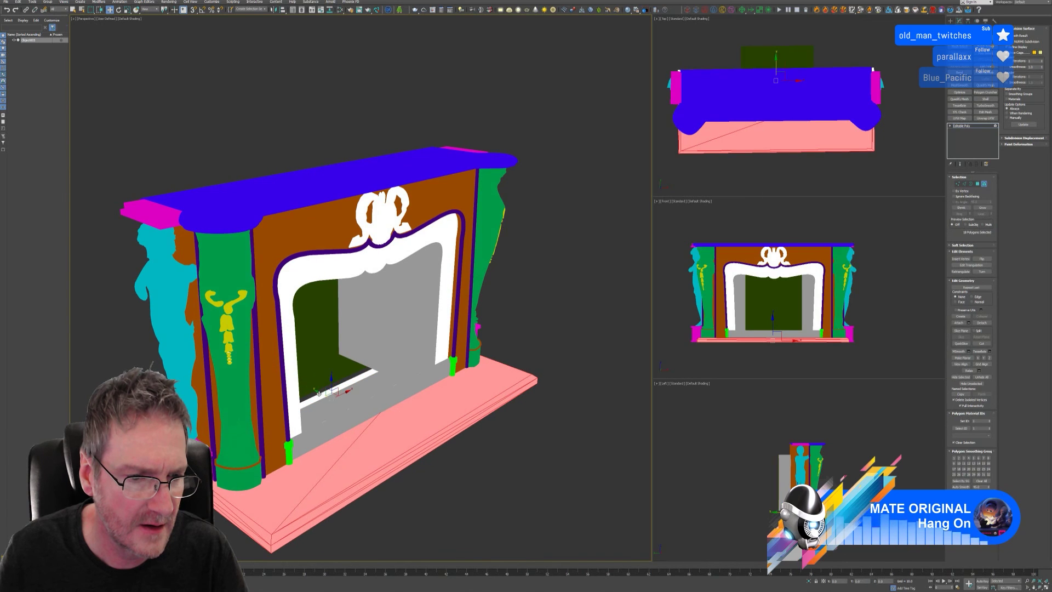
middle_click_drag(534, 464, 497, 487, "alt")
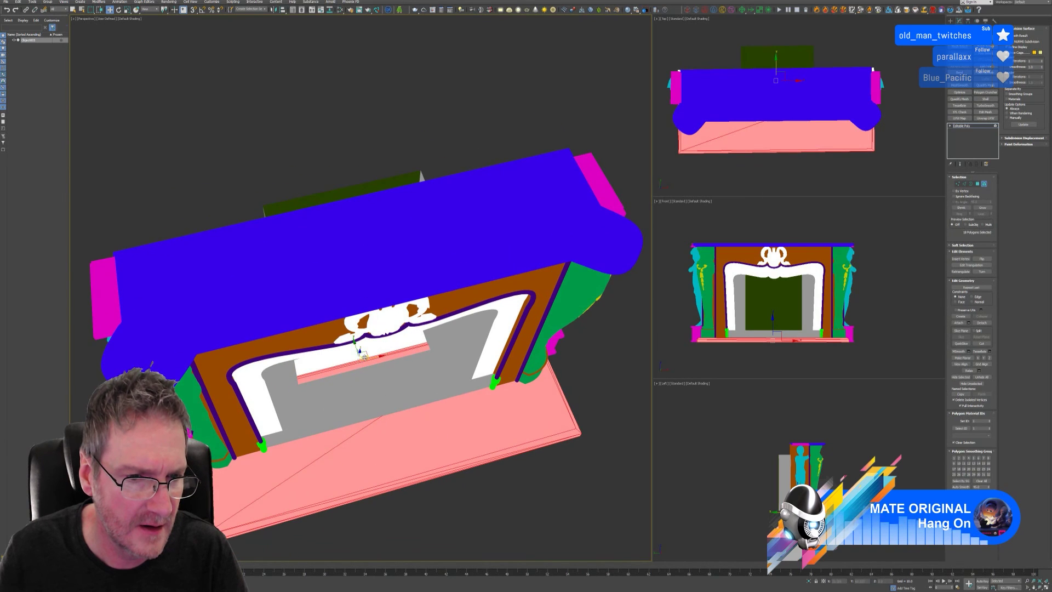
left_click_drag(356, 347, 428, 434)
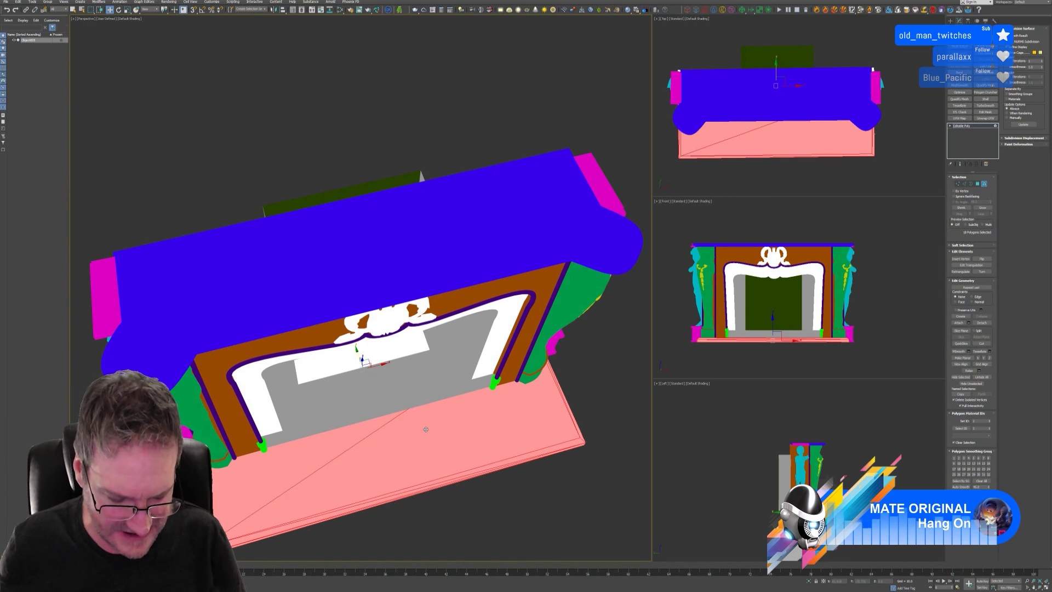
Step: Nudge the hearth slab slightly further forward so its rear edge tucks beneath the grey strip across the firebox opening
scroll(364, 381, "up", 4)
scroll(364, 381, "up", 5)
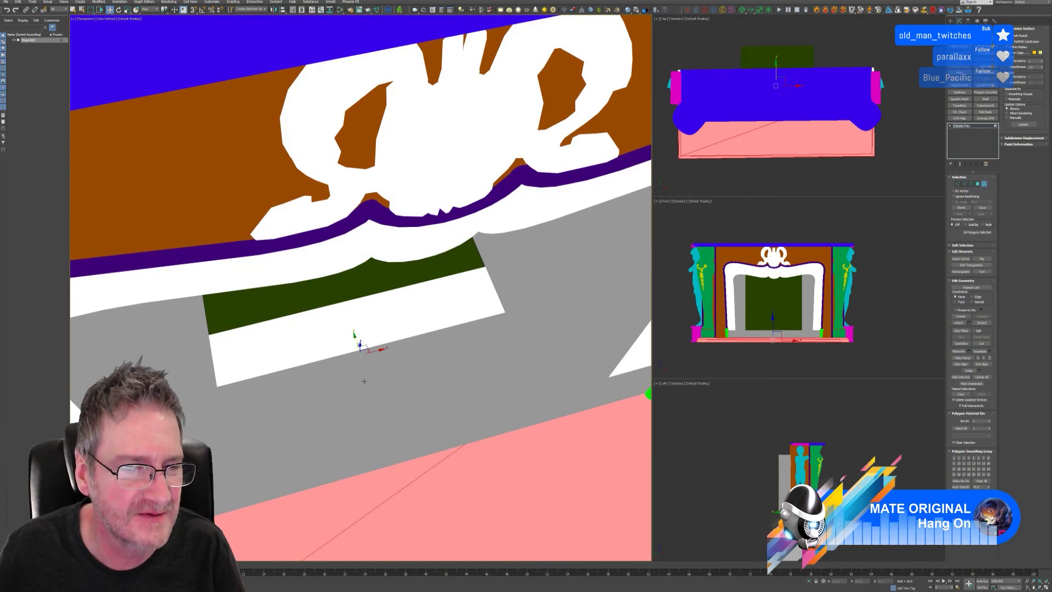
right_click(362, 378)
mouse_move(386, 364)
left_click(452, 332)
scroll(463, 327, "up", 2)
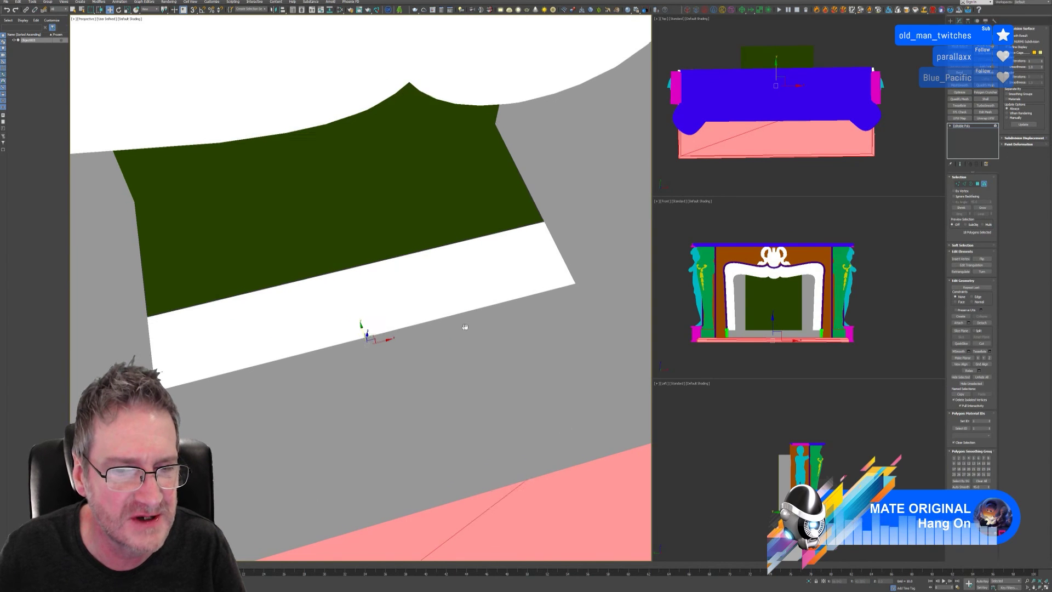
scroll(433, 406, "up", 6)
scroll(447, 408, "up", 8)
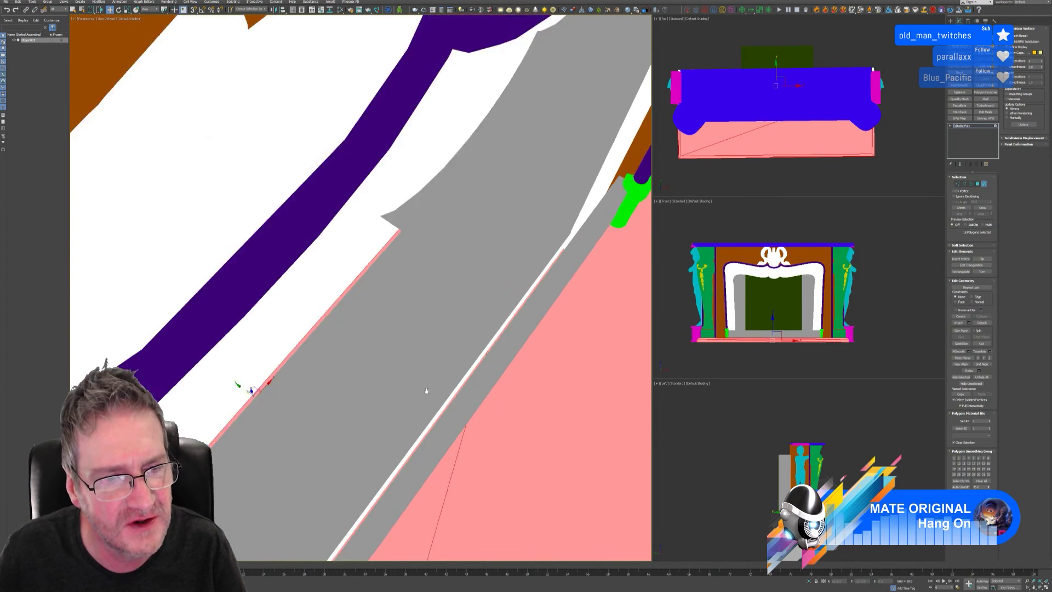
middle_click_drag(332, 264, 420, 267, "alt")
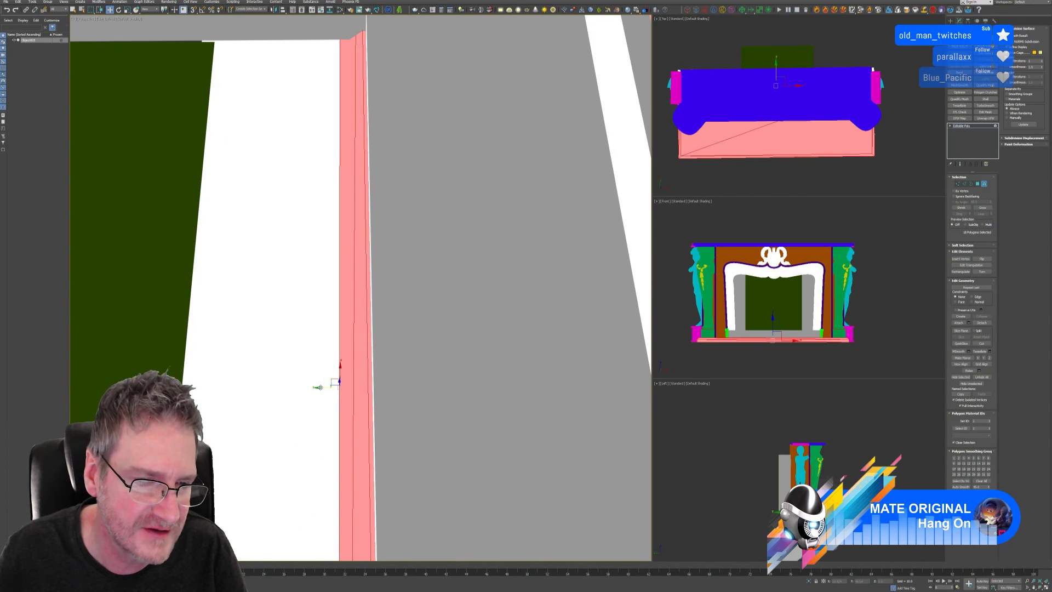
left_click_drag(318, 388, 355, 384)
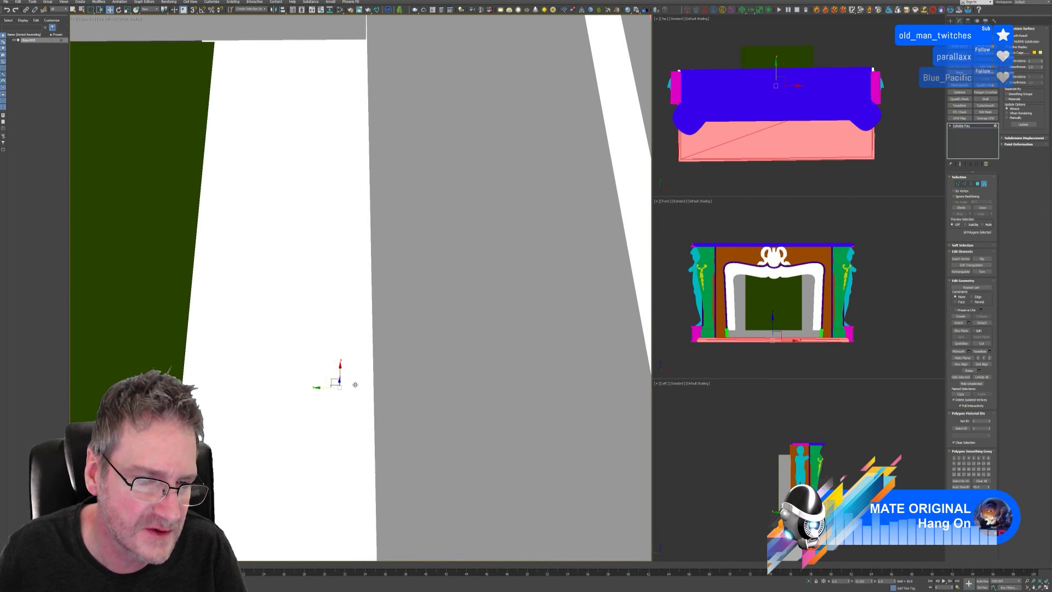
scroll(457, 334, "down", 3)
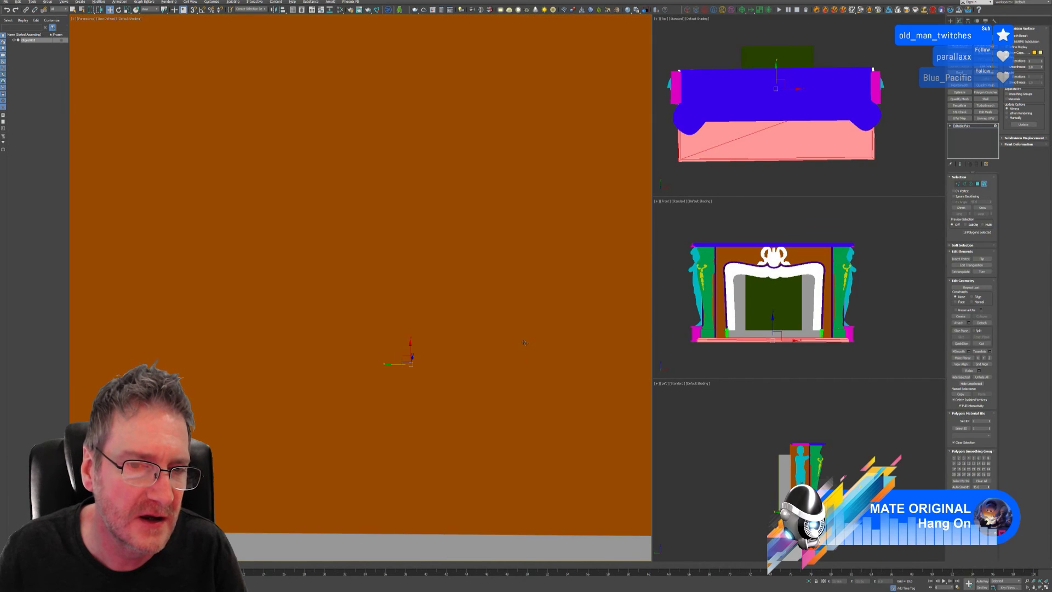
Step: Examine the repositioned hearth slab from both ends and from the front, and clear the selection
scroll(461, 329, "up", 5)
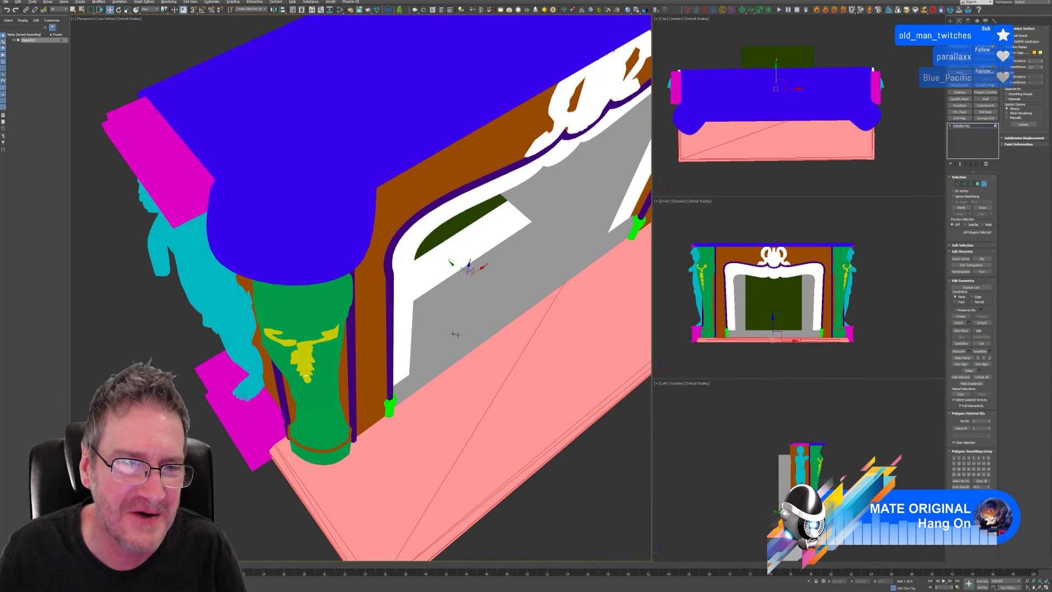
scroll(456, 334, "down", 5)
middle_click_drag(455, 305, 308, 342)
scroll(302, 352, "down", 4)
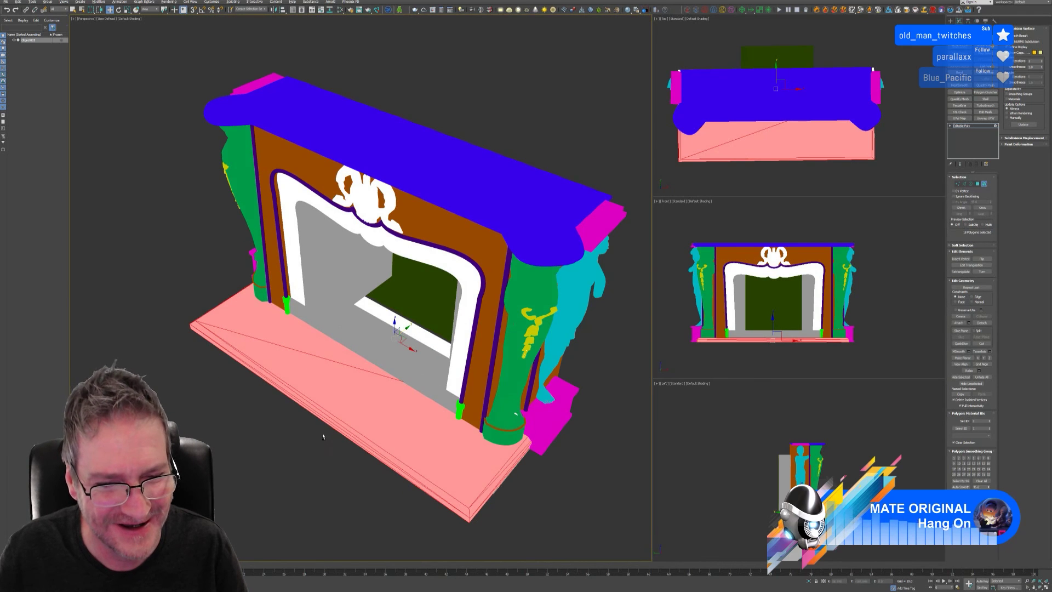
middle_click_drag(323, 436, 390, 420, "alt")
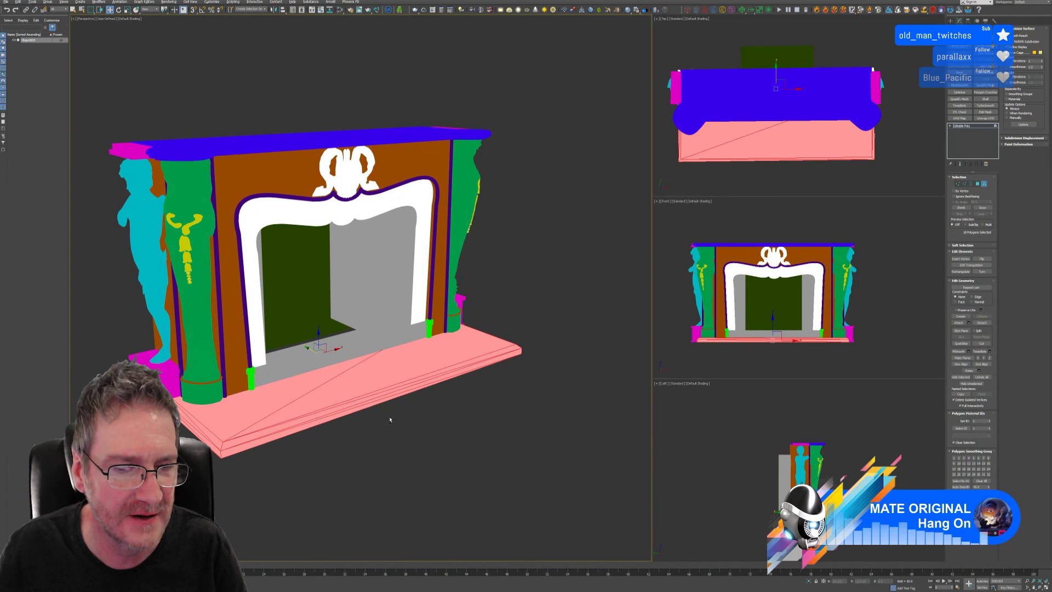
left_click(430, 438)
middle_click_drag(424, 412, 349, 367)
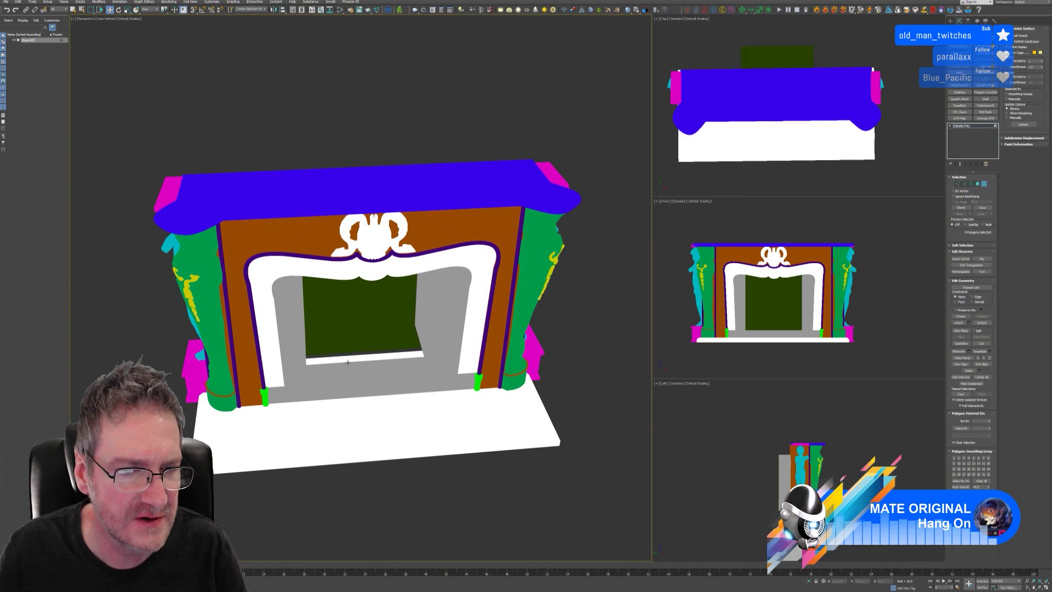
Step: Undo the earlier hearth move and select all polygons of the slab, including its underside
left_click(347, 361)
middle_click_drag(495, 399, 455, 357, "alt")
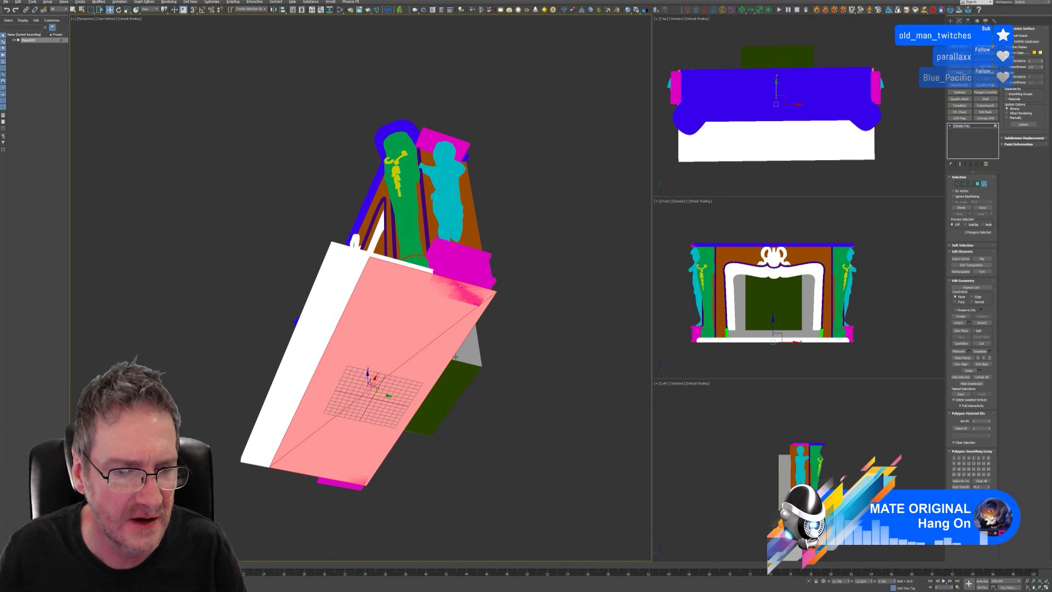
double_click(411, 369)
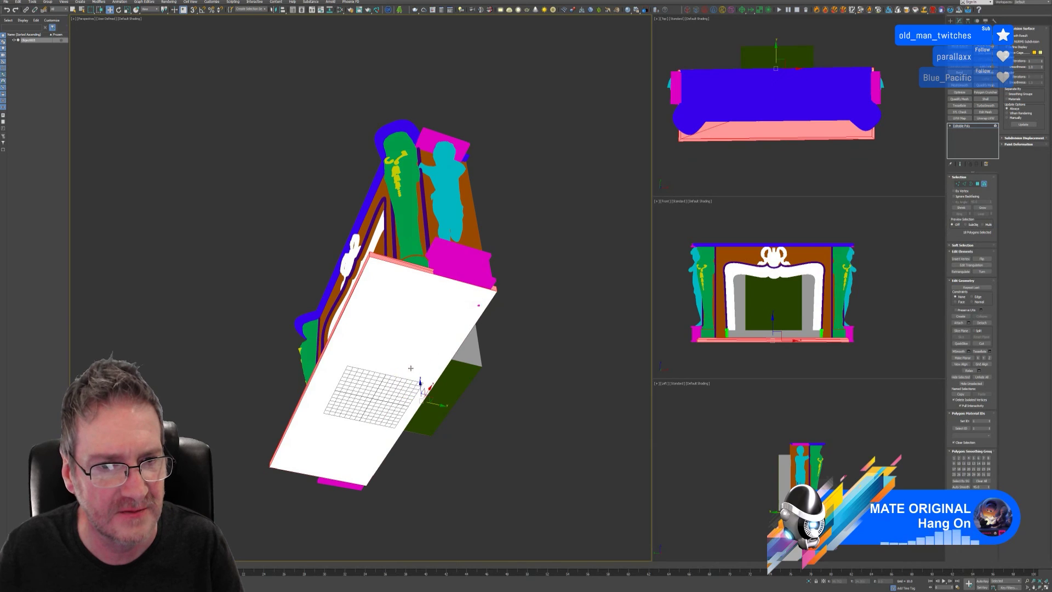
left_click(370, 343, "ctrl")
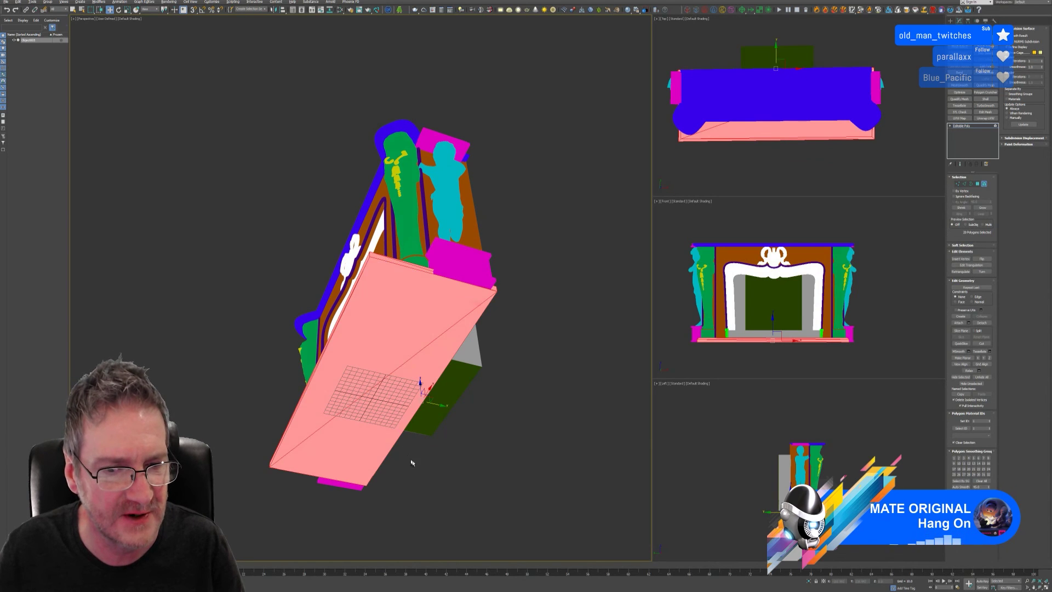
Step: Move the complete hearth slab forward along its depth axis so it projects in front of the fireplace
middle_click_drag(412, 463, 466, 501, "alt")
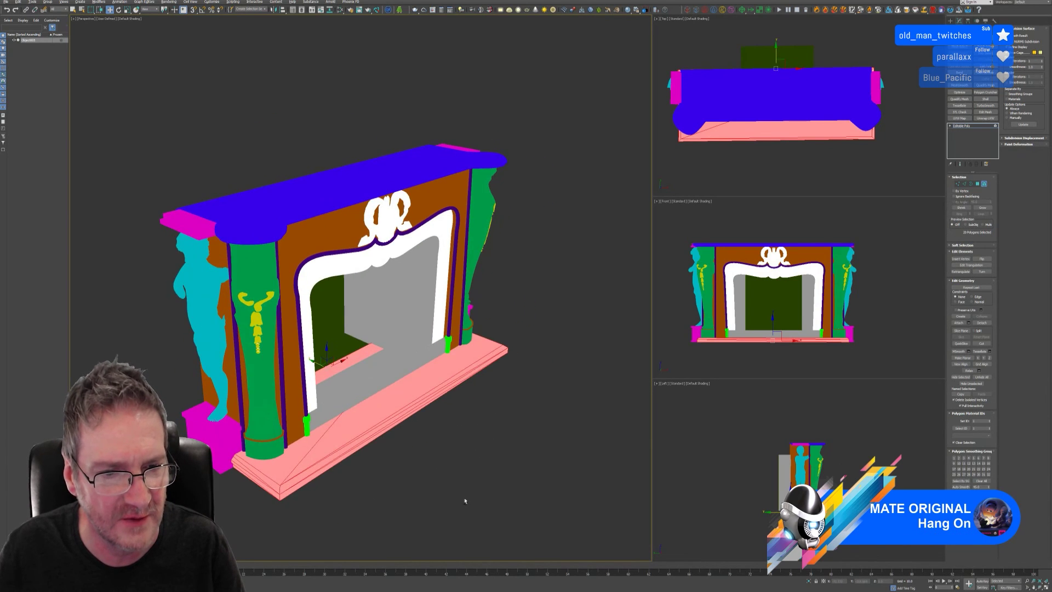
middle_click_drag(409, 457, 448, 444, "alt")
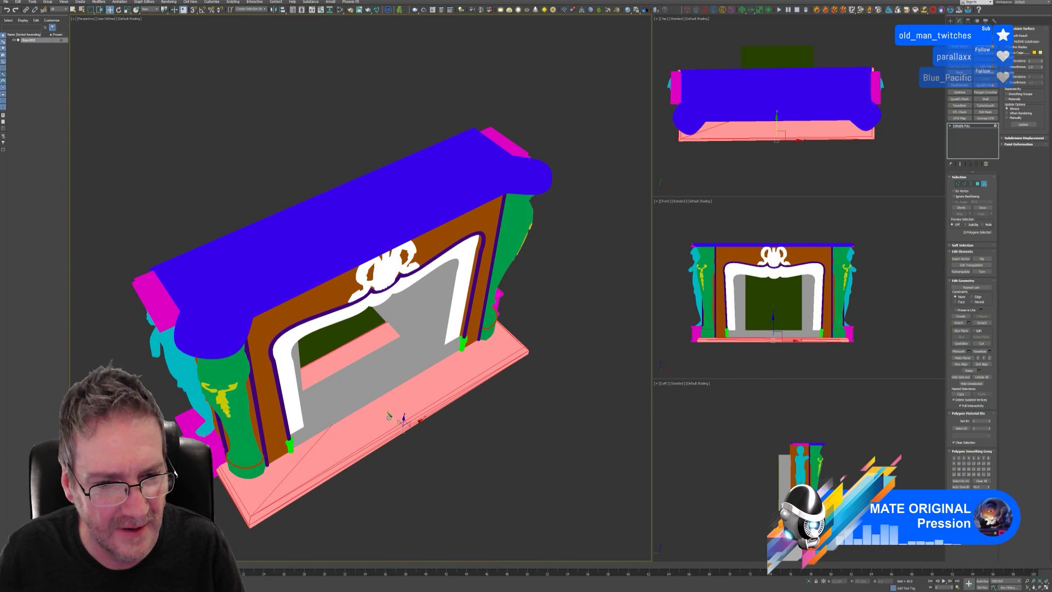
left_click_drag(392, 416, 367, 415)
Step: Nudge the hearth slab further forward until its rear edge is hidden beneath the grey strip across the firebox opening
scroll(366, 415, "up", 5)
scroll(369, 384, "down", 2)
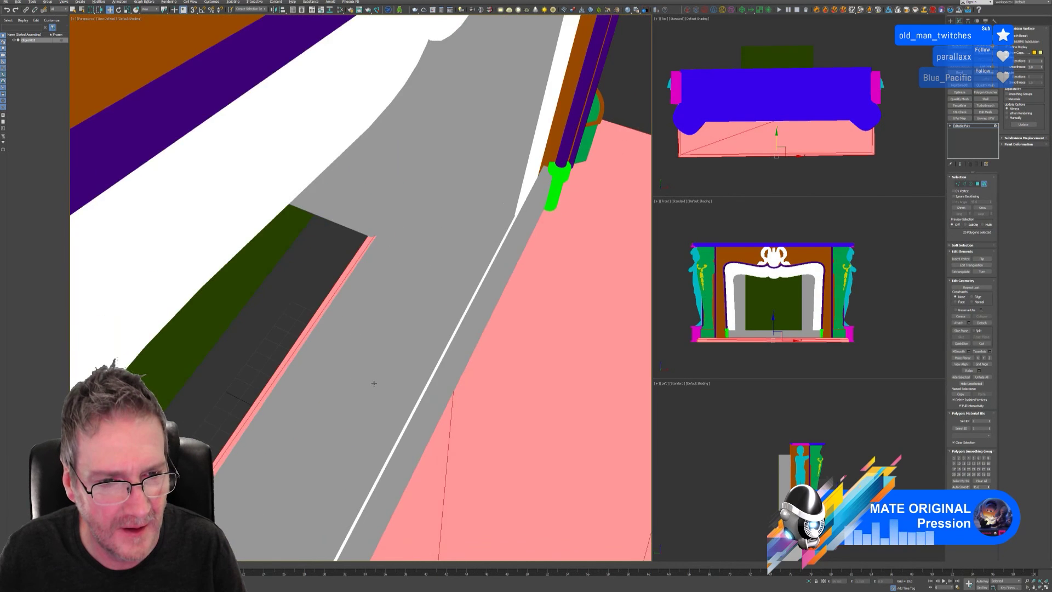
scroll(382, 384, "up", 4)
scroll(382, 385, "up", 4)
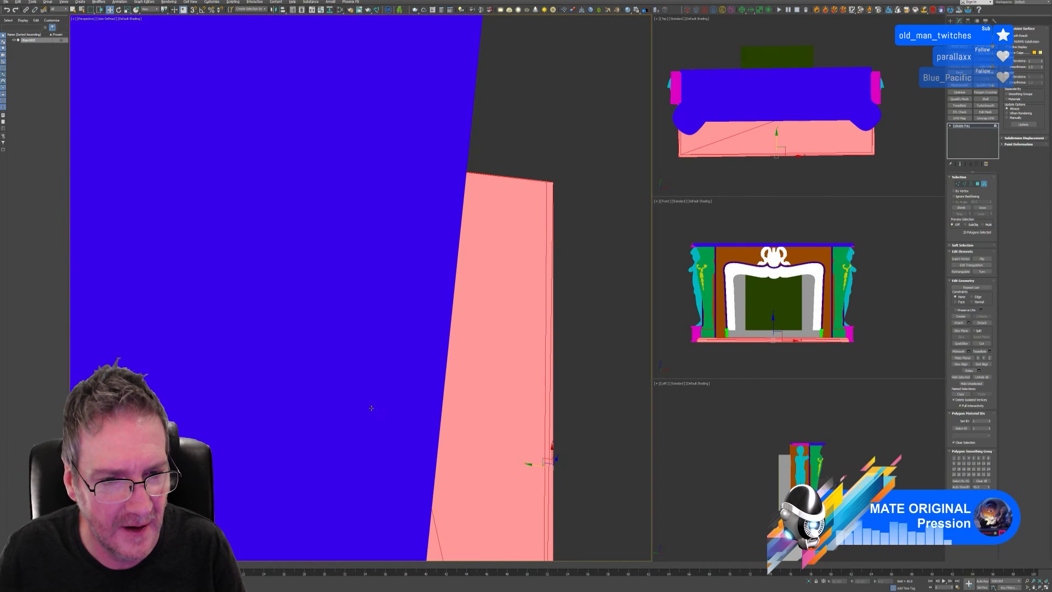
scroll(371, 408, "down", 5)
scroll(350, 399, "up", 6)
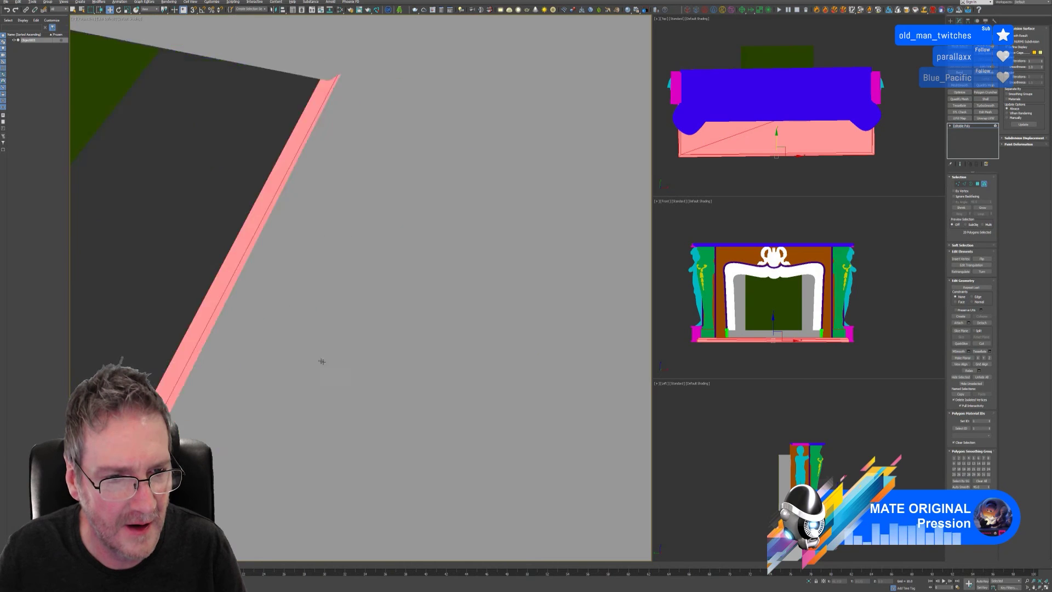
scroll(322, 363, "up", 5)
scroll(355, 361, "up", 8)
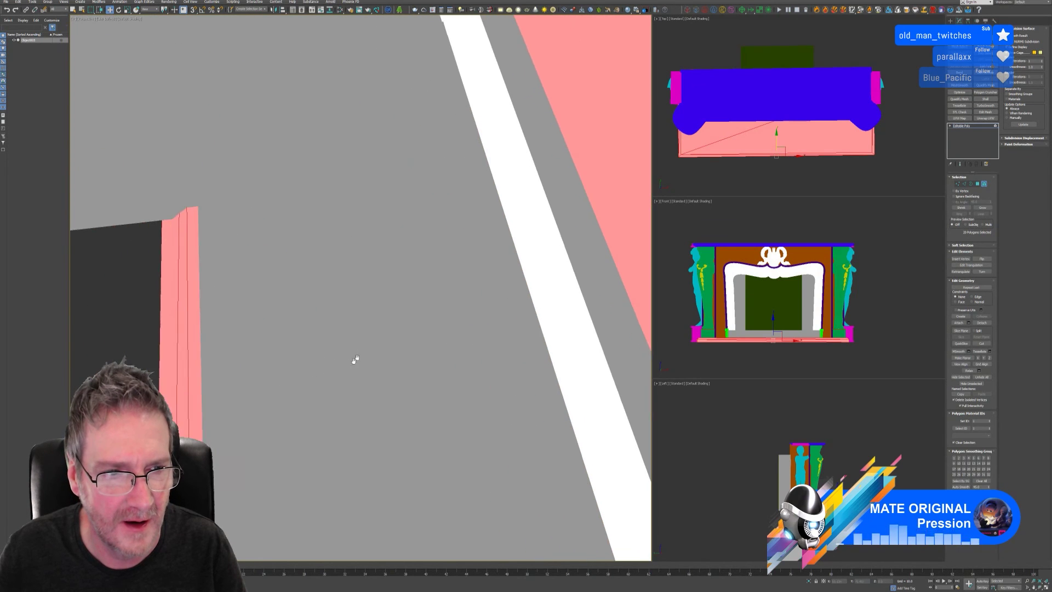
scroll(371, 365, "up", 10)
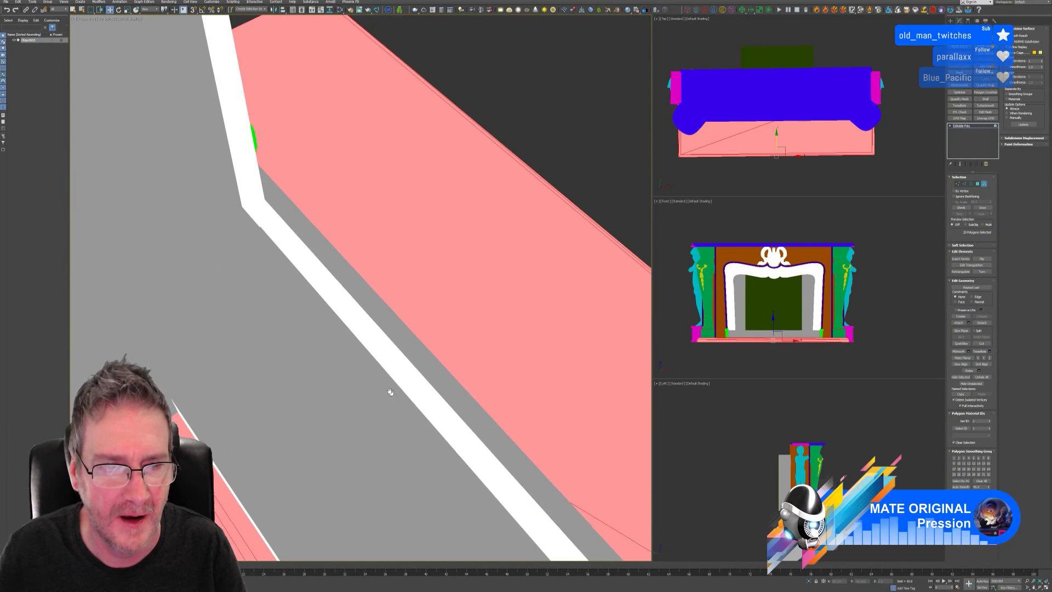
scroll(278, 280, "down", 5)
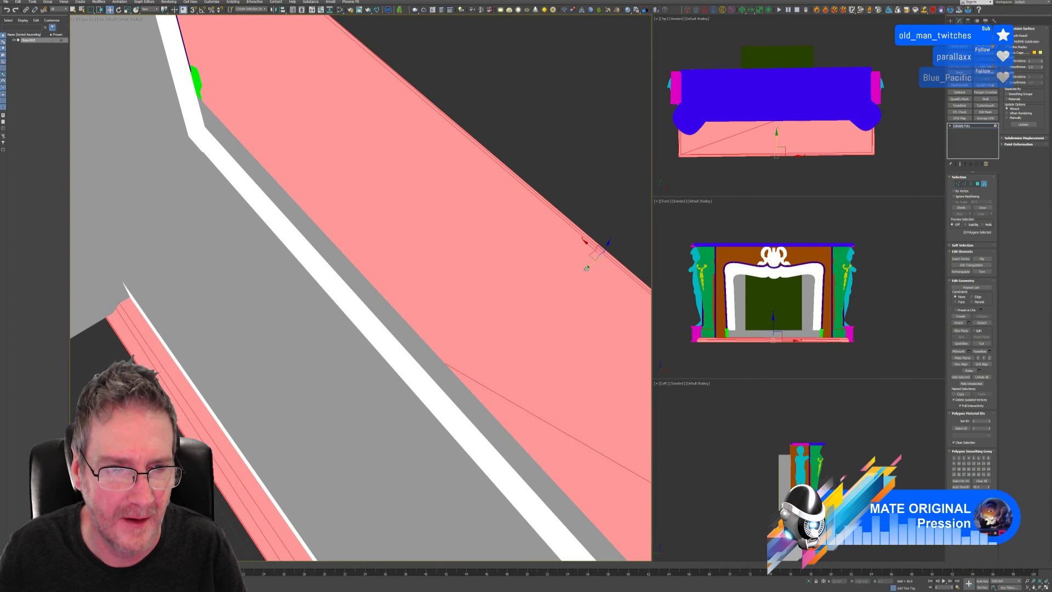
left_click_drag(586, 269, 618, 249)
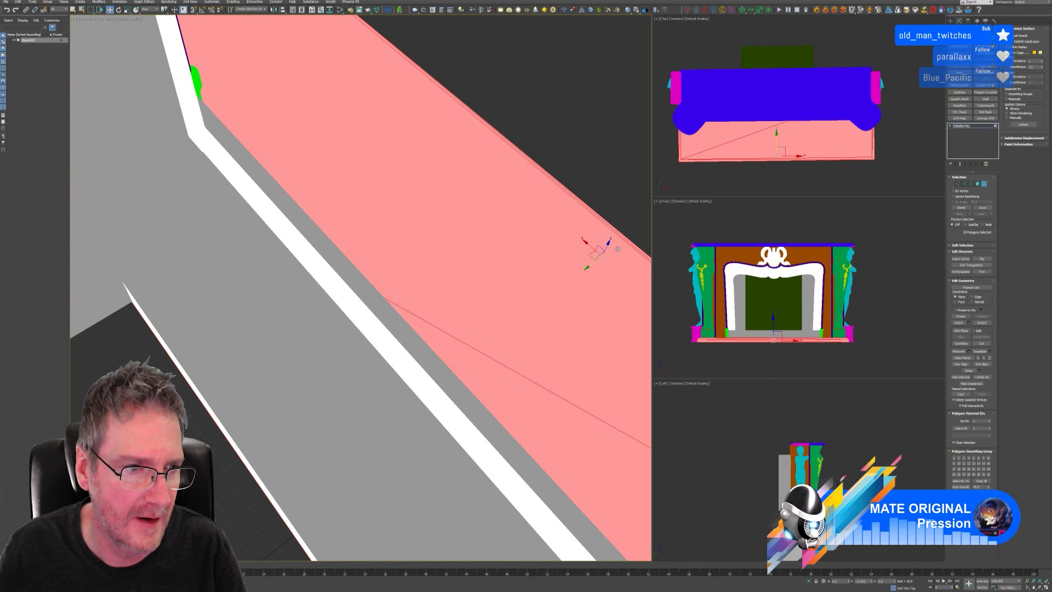
Step: Pull the two front corner vertices of the dark green firebox floor forward to close the gap behind the hearth
middle_click_drag(345, 410, 258, 390, "alt")
scroll(387, 477, "down", 8)
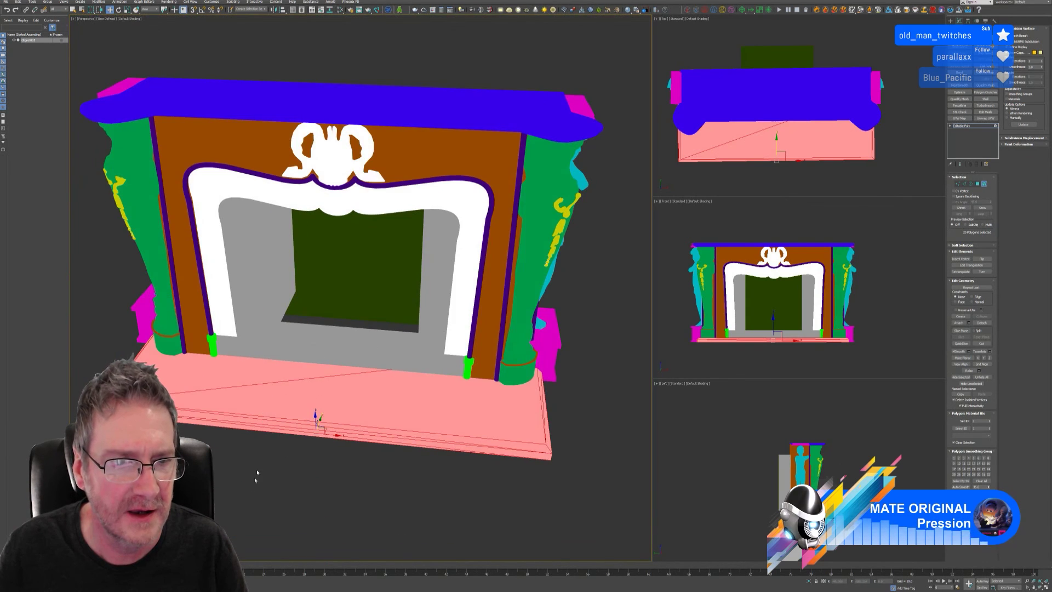
middle_click_drag(257, 477, 384, 317, "alt")
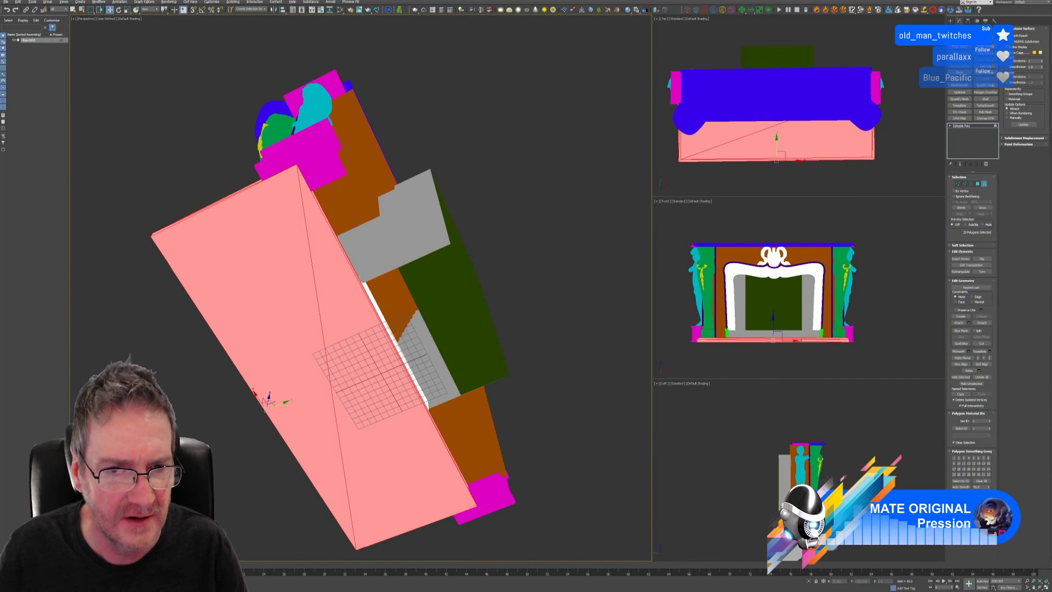
left_click(985, 184)
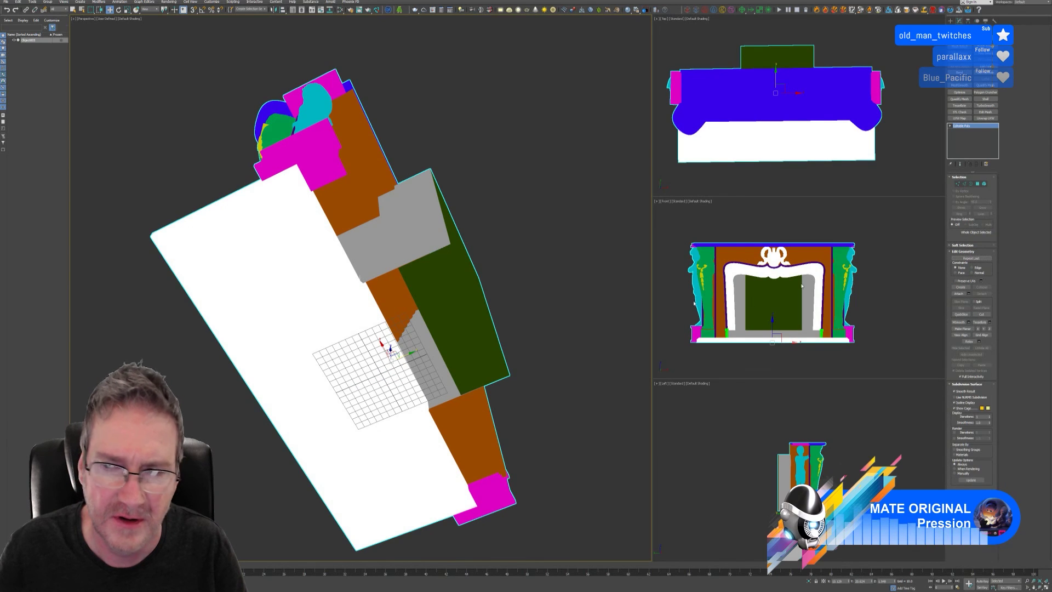
left_click(958, 184)
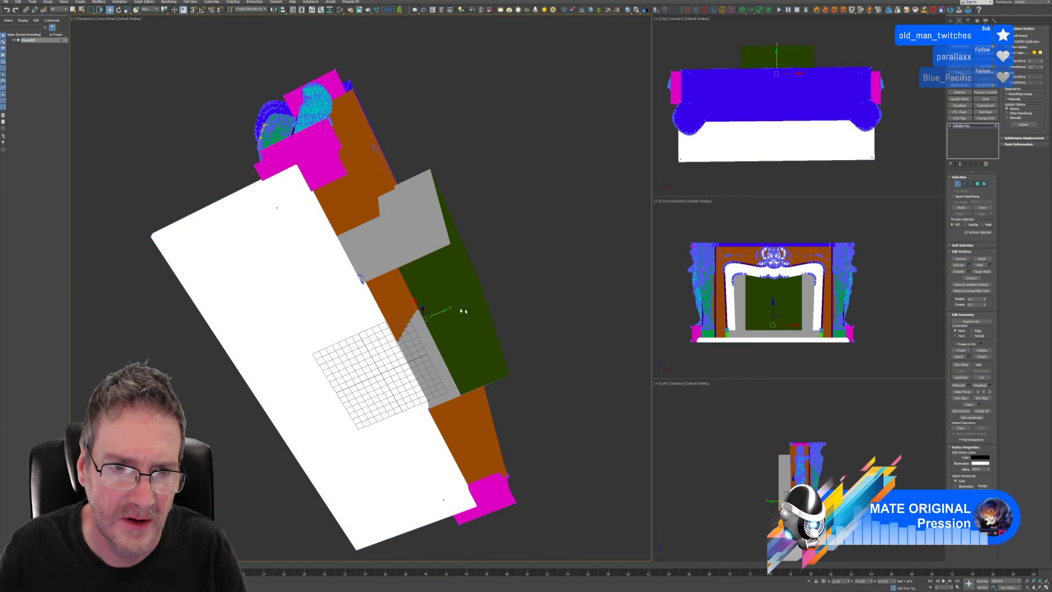
middle_click_drag(485, 313, 393, 297, "alt")
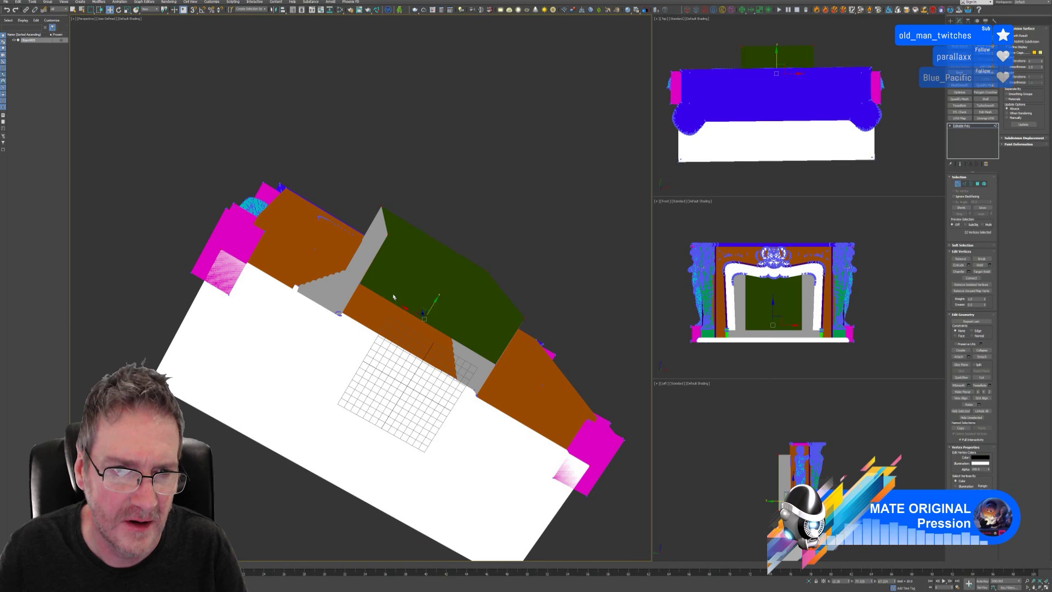
left_click(359, 282)
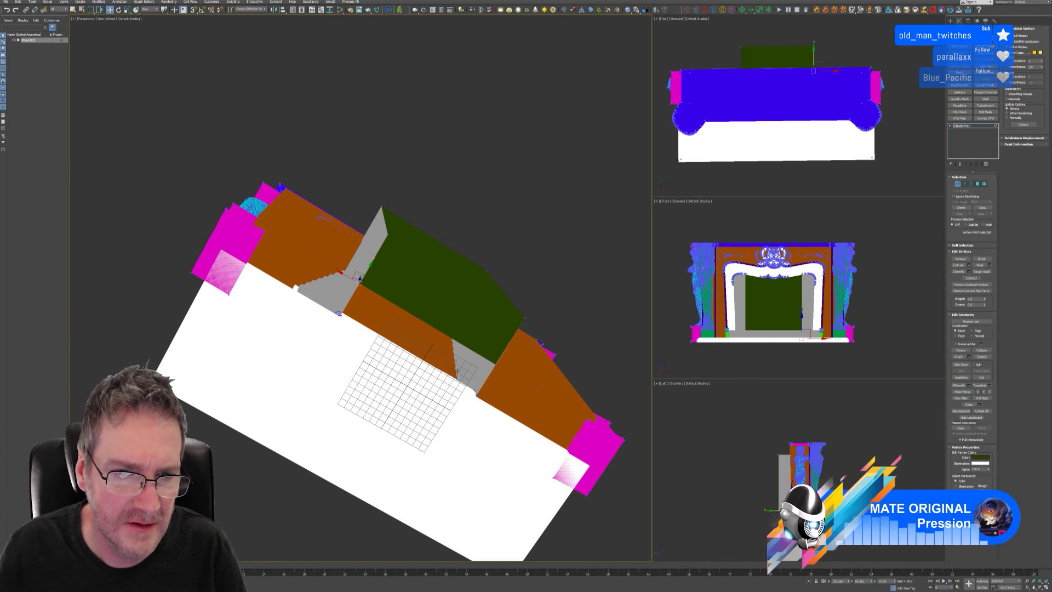
left_click(496, 367, "ctrl")
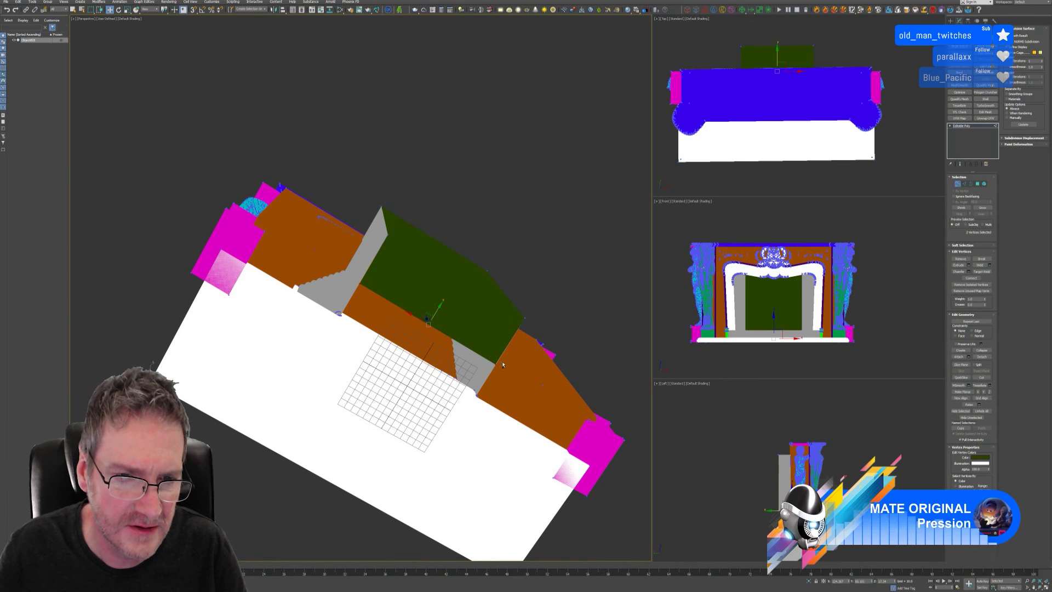
middle_click_drag(435, 367, 468, 363, "alt")
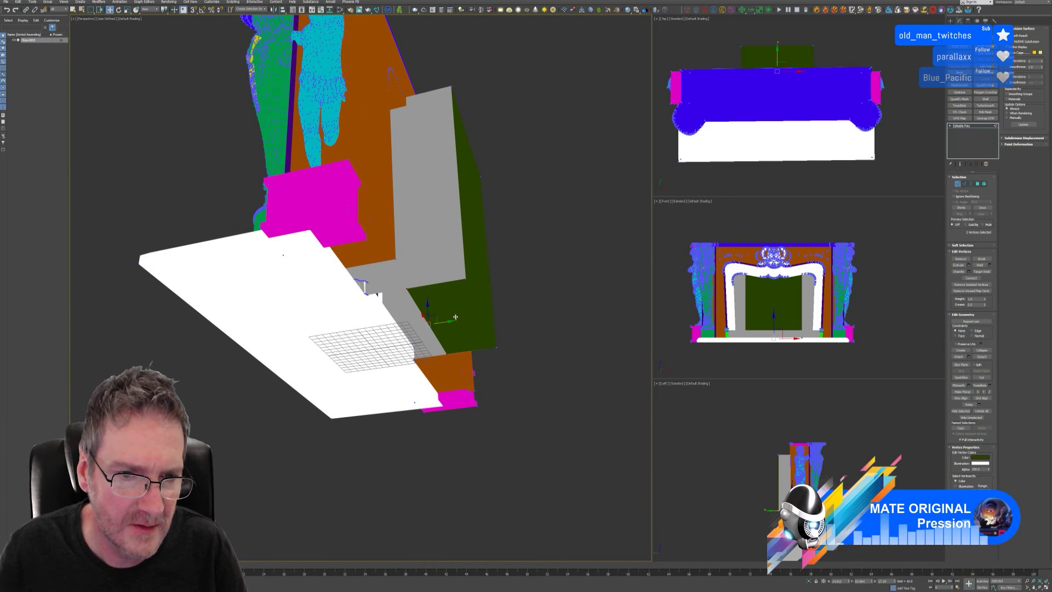
left_click_drag(451, 320, 418, 330)
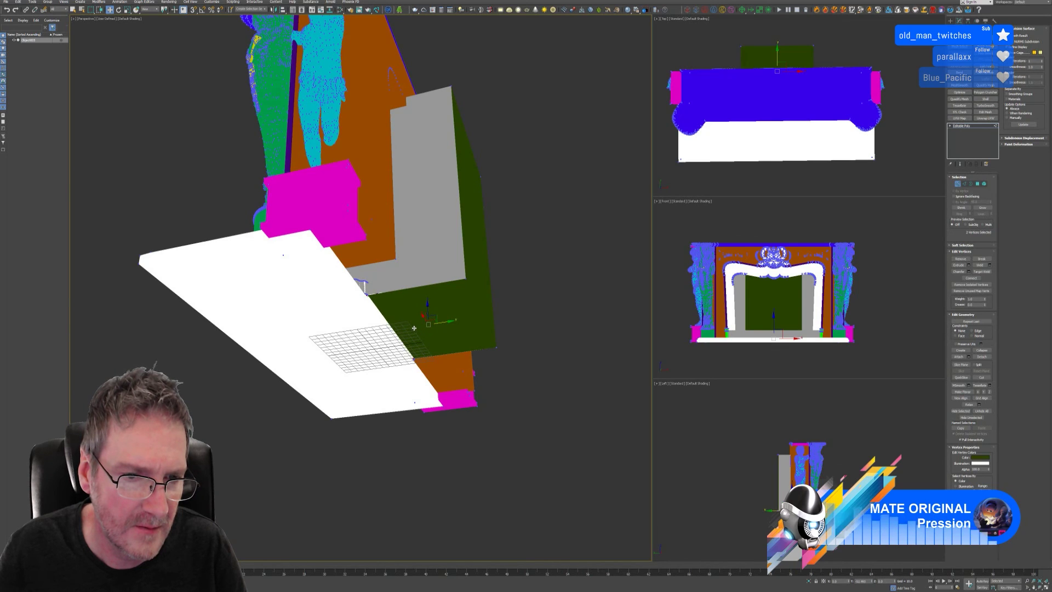
middle_click_drag(418, 330, 384, 379, "alt")
key("1")
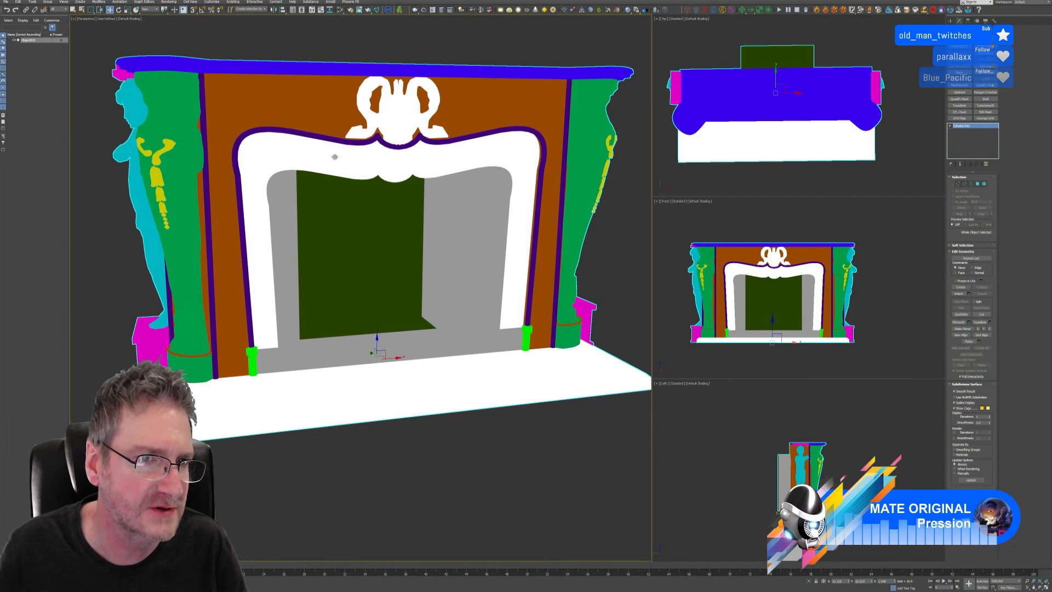
Step: Assign a dark blue-grey vertex color to the wide white surround framing the firebox opening, and clear the selection
left_click(987, 184)
left_click(366, 180)
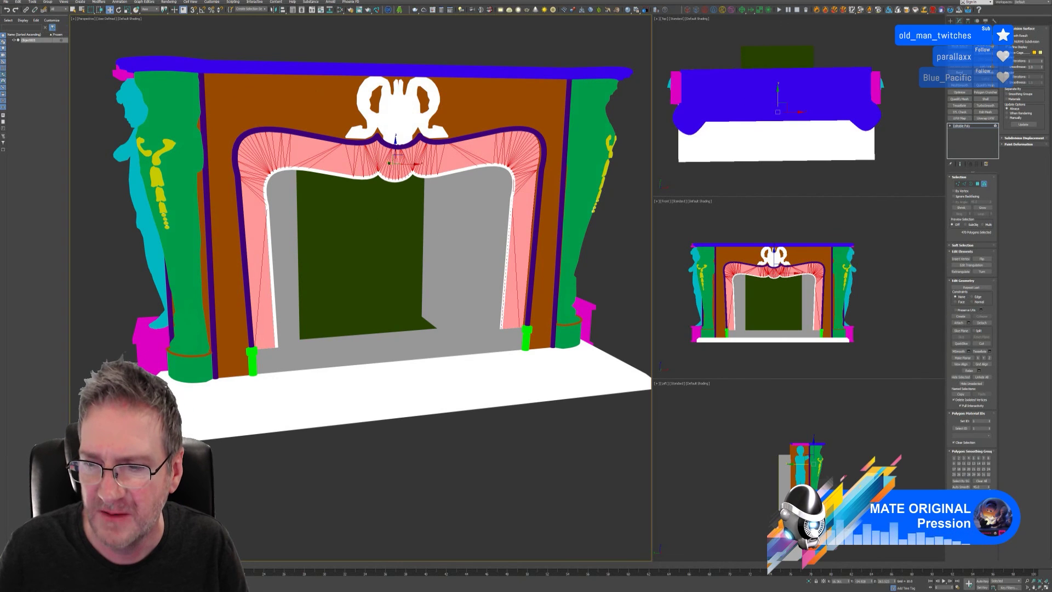
left_click(110, 117)
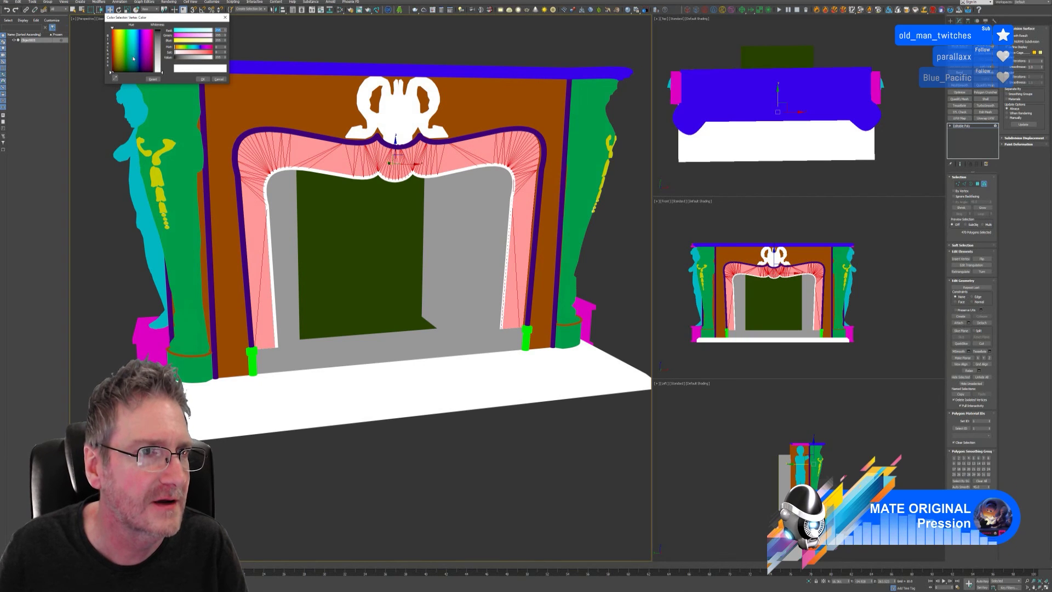
left_click_drag(140, 55, 146, 40)
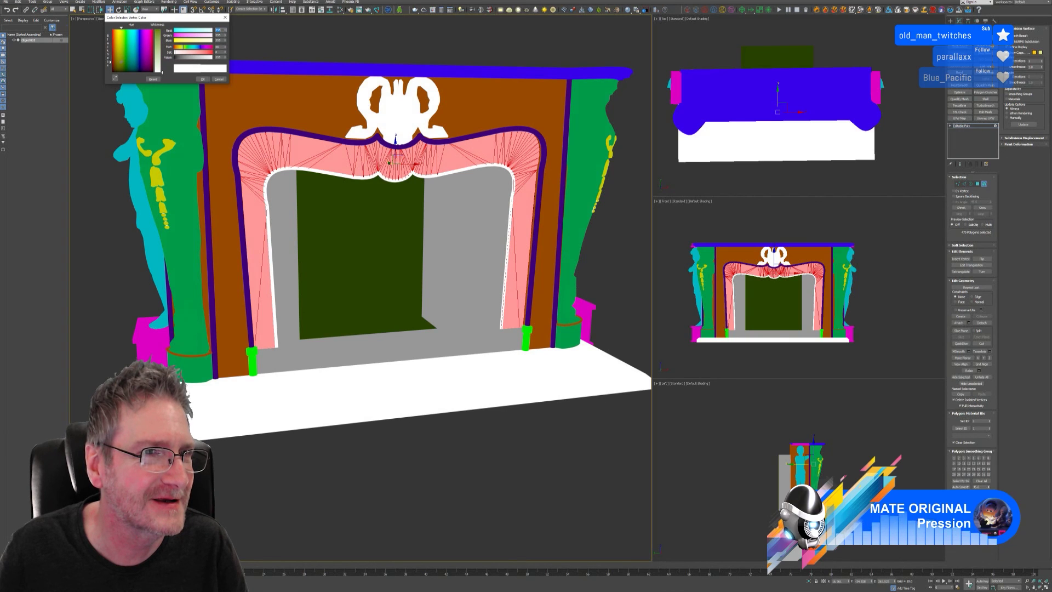
left_click_drag(146, 40, 114, 63)
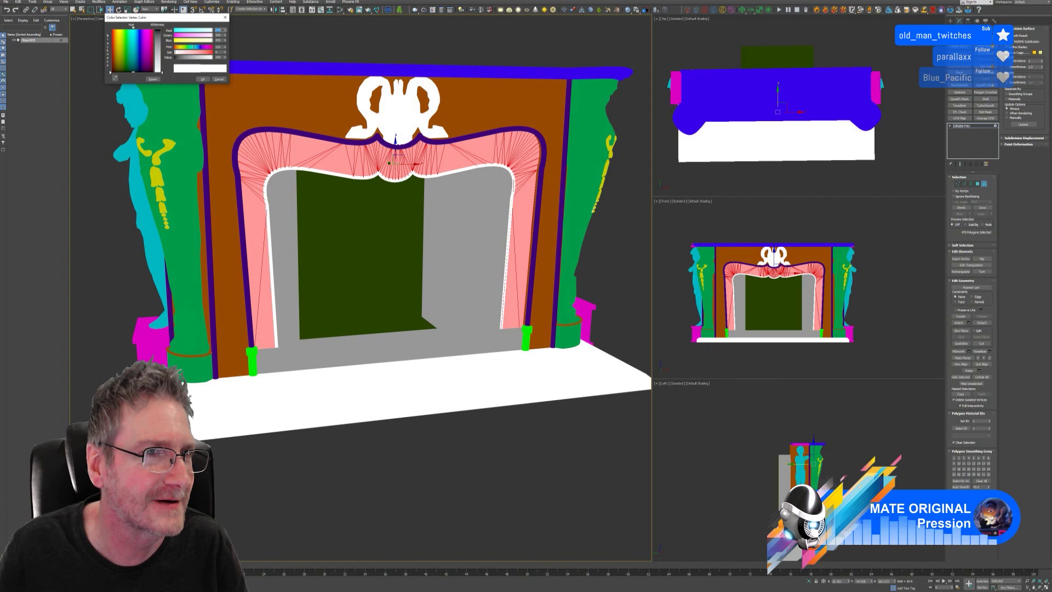
left_click_drag(133, 72, 163, 34)
left_click(202, 80)
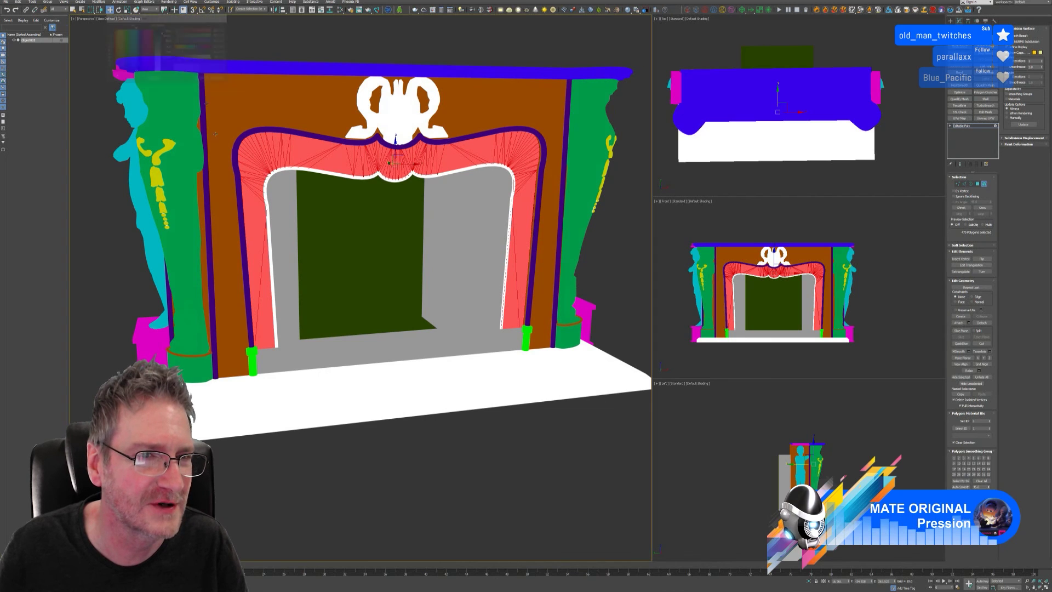
left_click(339, 442)
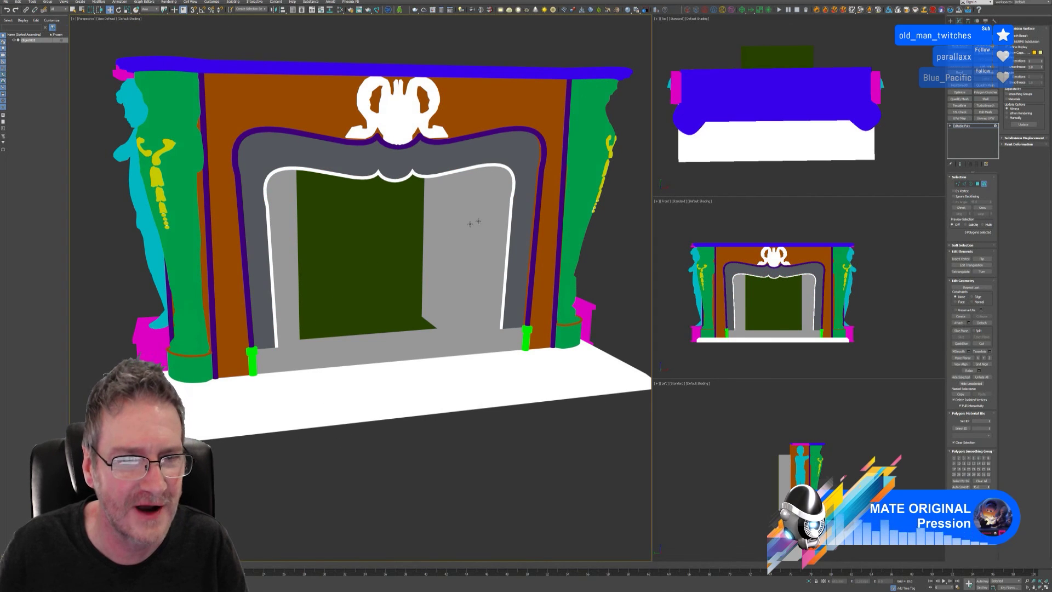
Step: Give the thin white inner trim of the surround the dark purple vertex color sampled from the outer trim
left_click(343, 176)
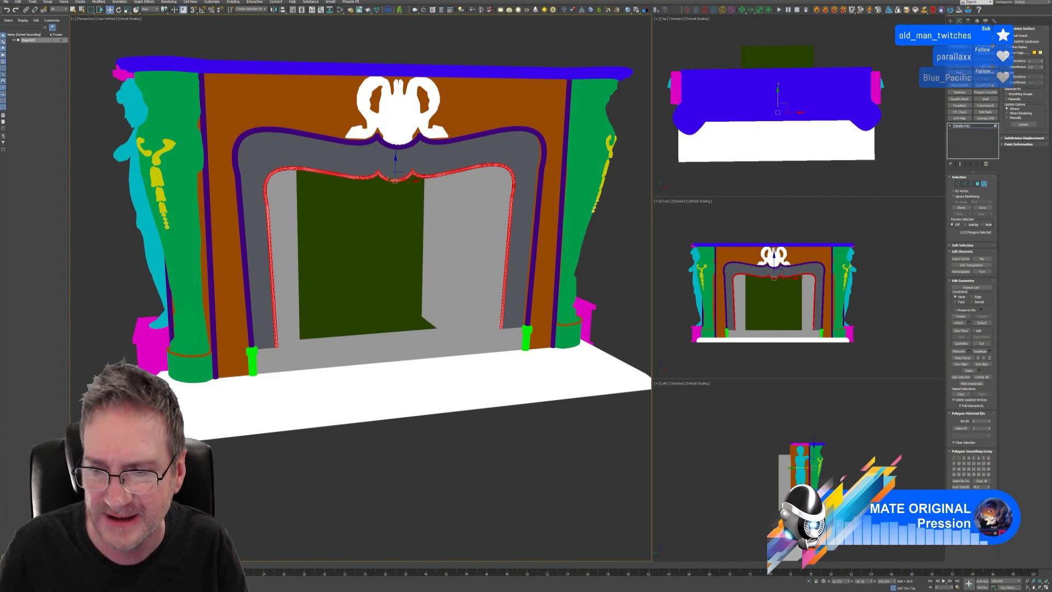
left_click(981, 503)
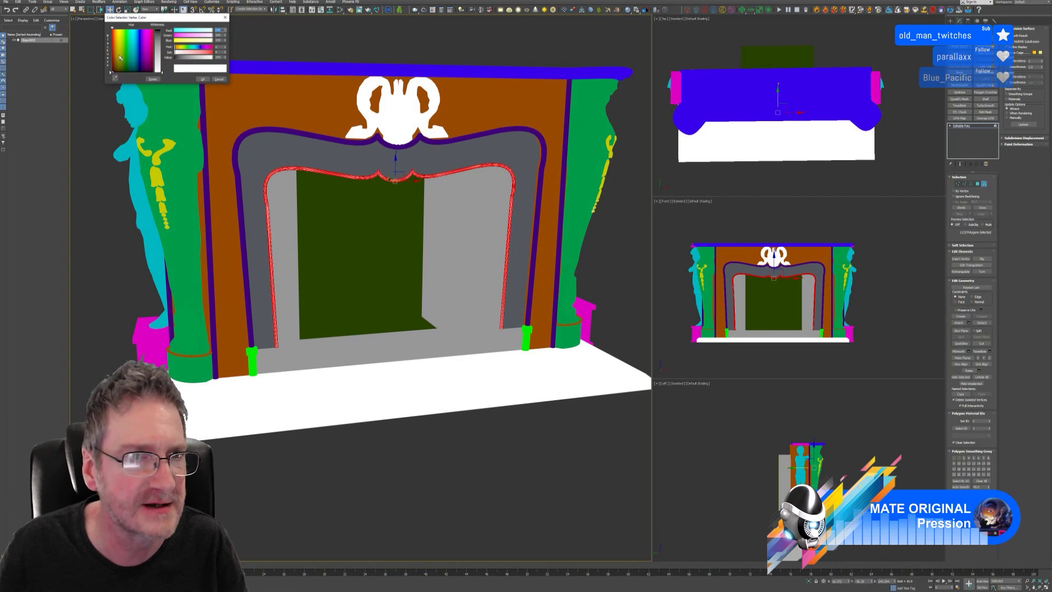
left_click(115, 78)
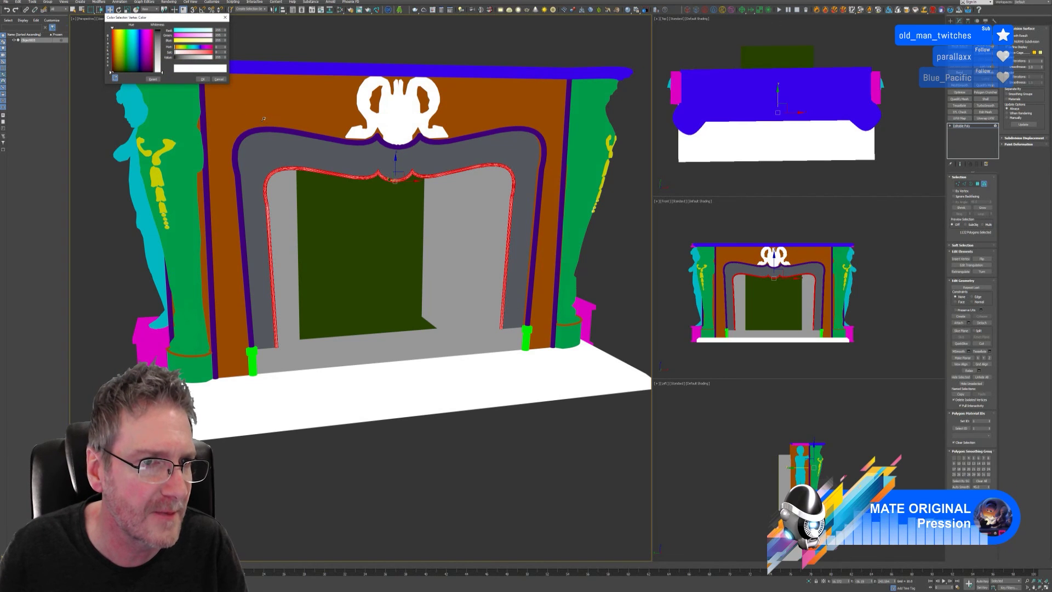
left_click(205, 86)
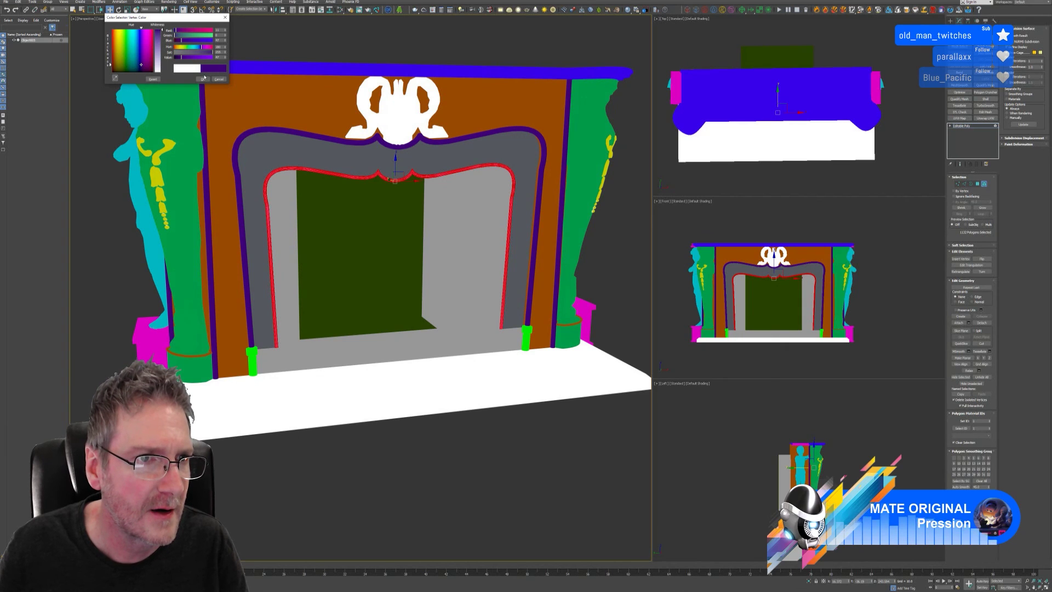
left_click(203, 79)
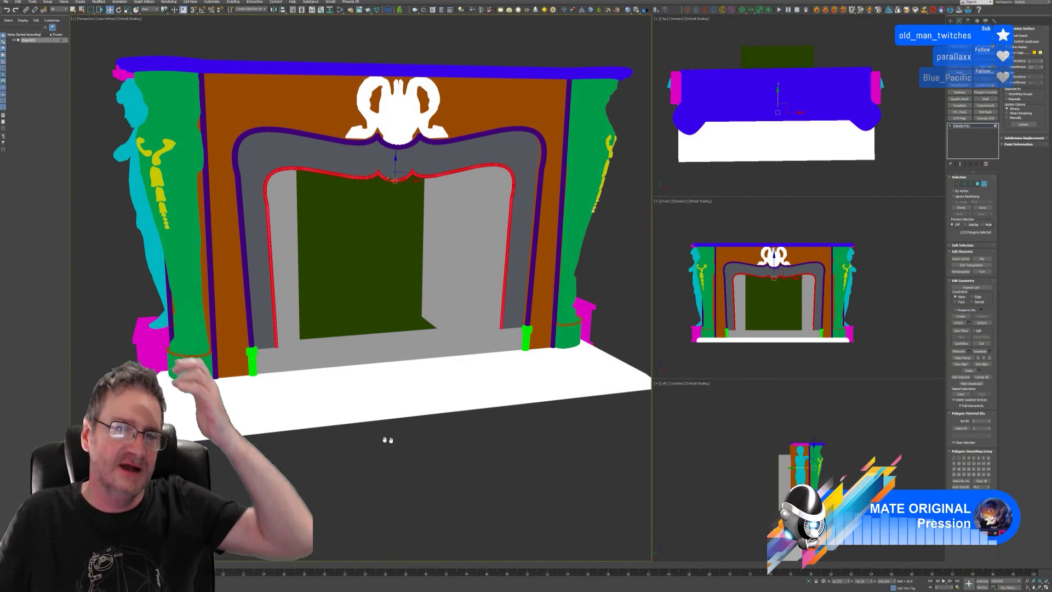
middle_click_drag(388, 440, 350, 445)
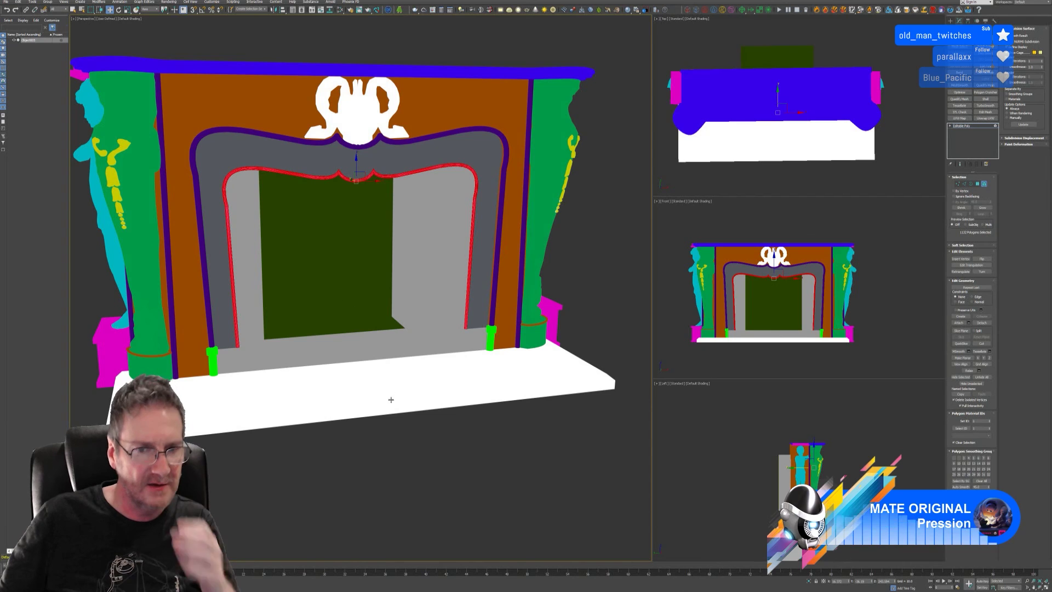
middle_click_drag(401, 440, 387, 399, "alt")
scroll(367, 438, "down", 2)
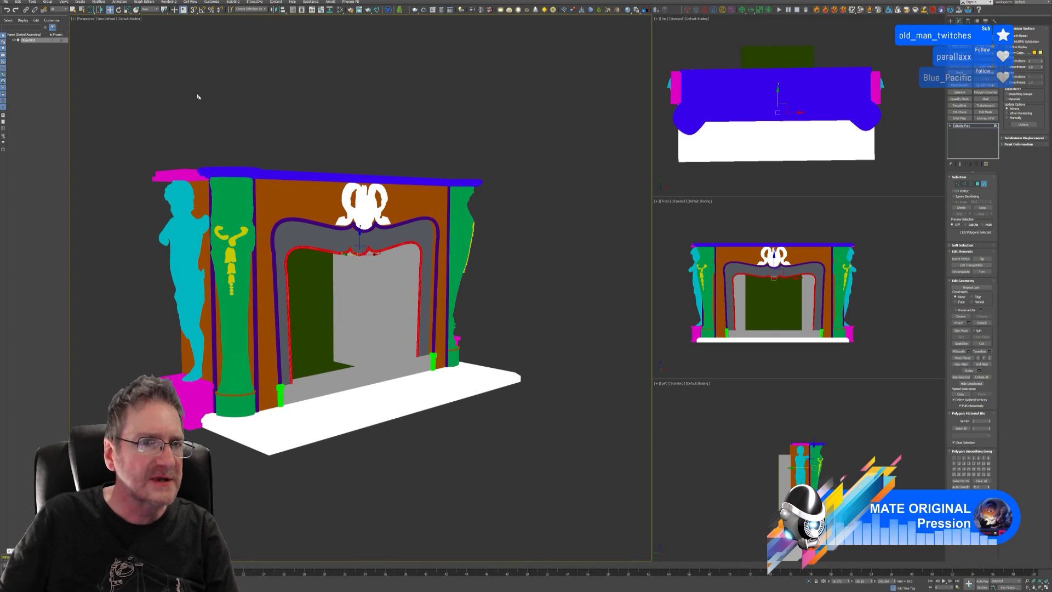
Step: Clear the polygon selection and turn off the fireplace's Vertex Channel Display so its shaded carved detail shows
left_click(343, 162)
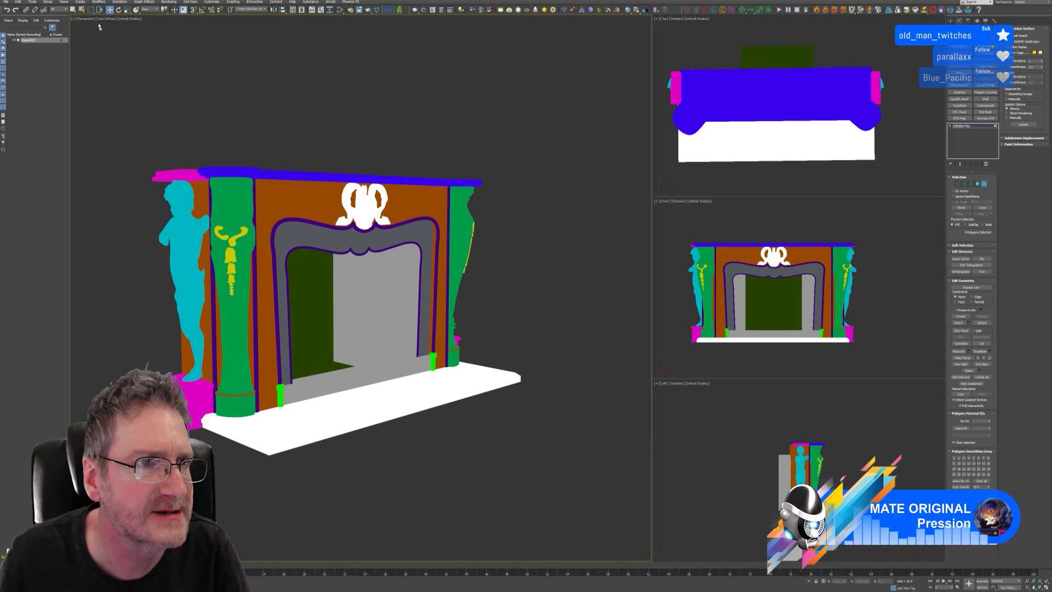
right_click(306, 176)
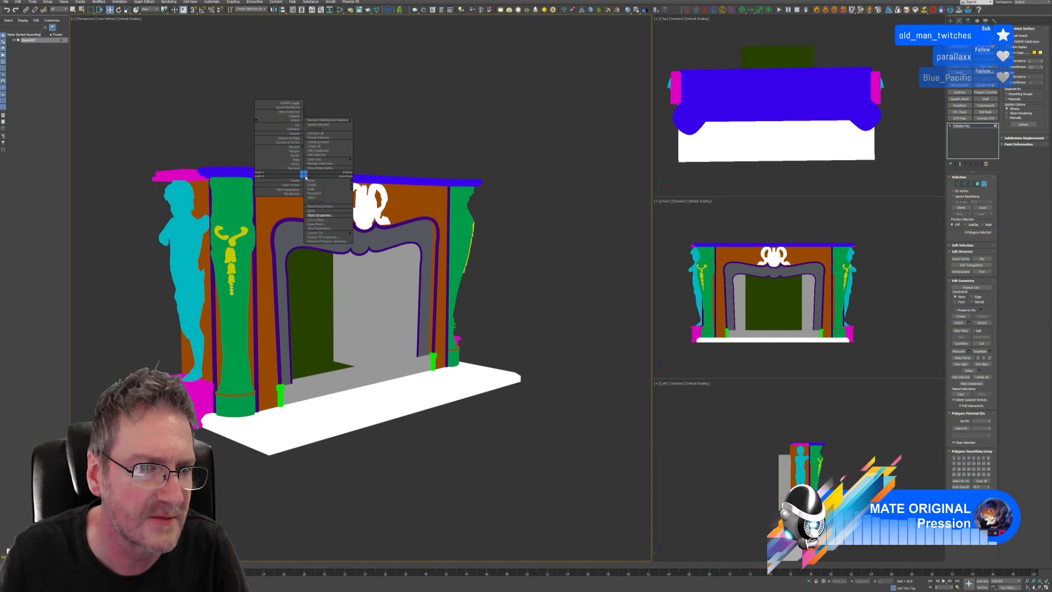
left_click(318, 214)
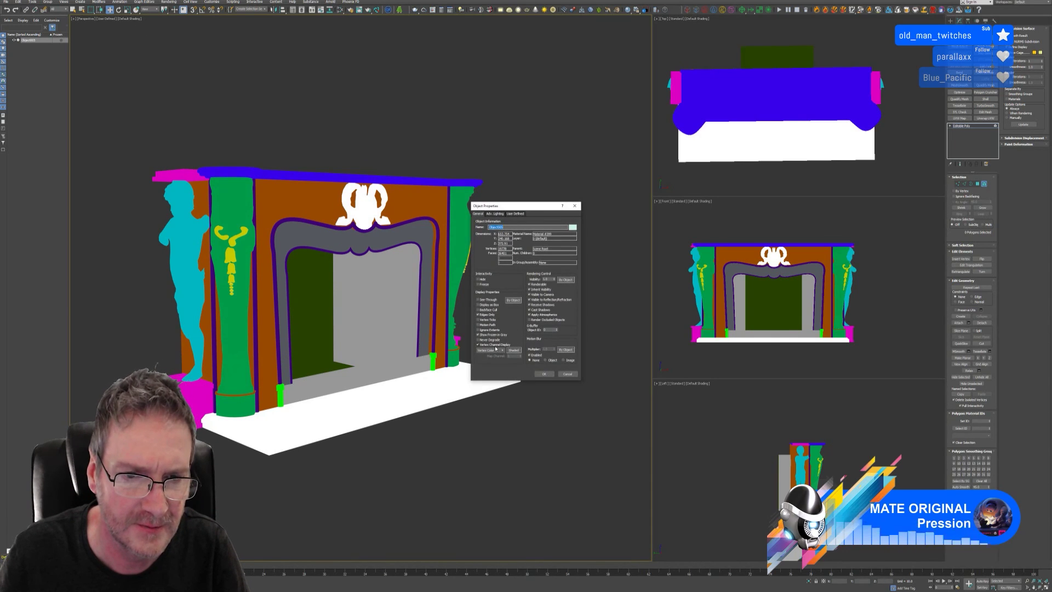
left_click(478, 345)
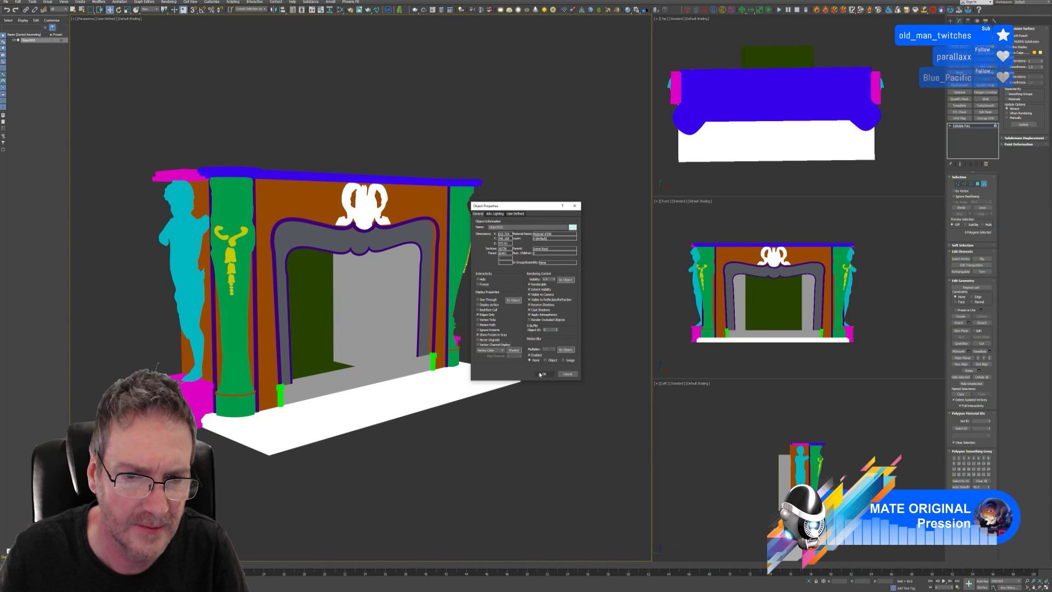
left_click(544, 374)
middle_click_drag(489, 292, 477, 293, "alt")
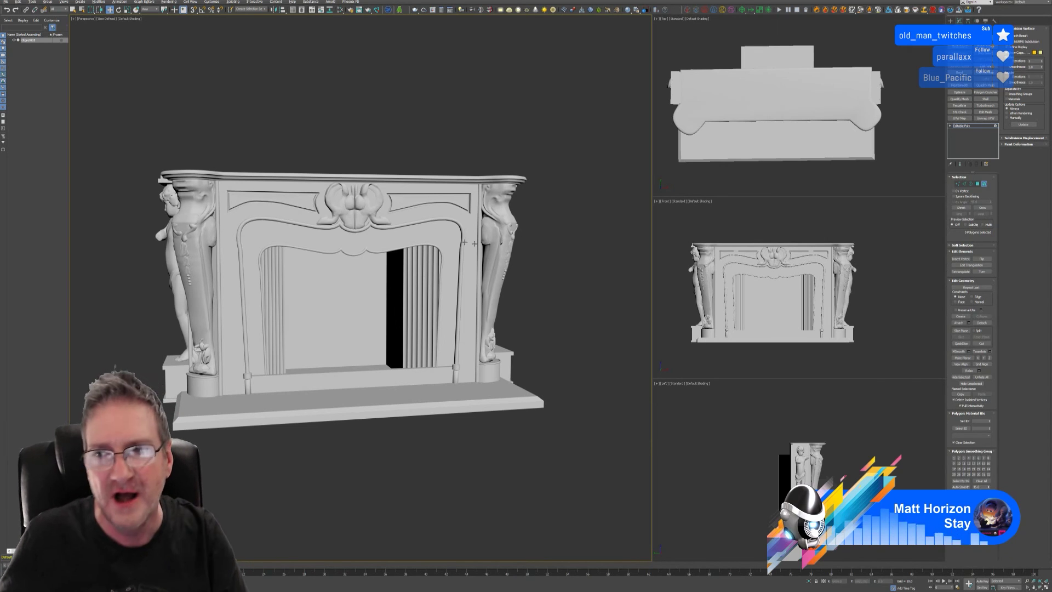
Step: Assign a dark red vertex color to the carved ornament at the centre of the frieze and leave polygon editing
left_click(352, 215)
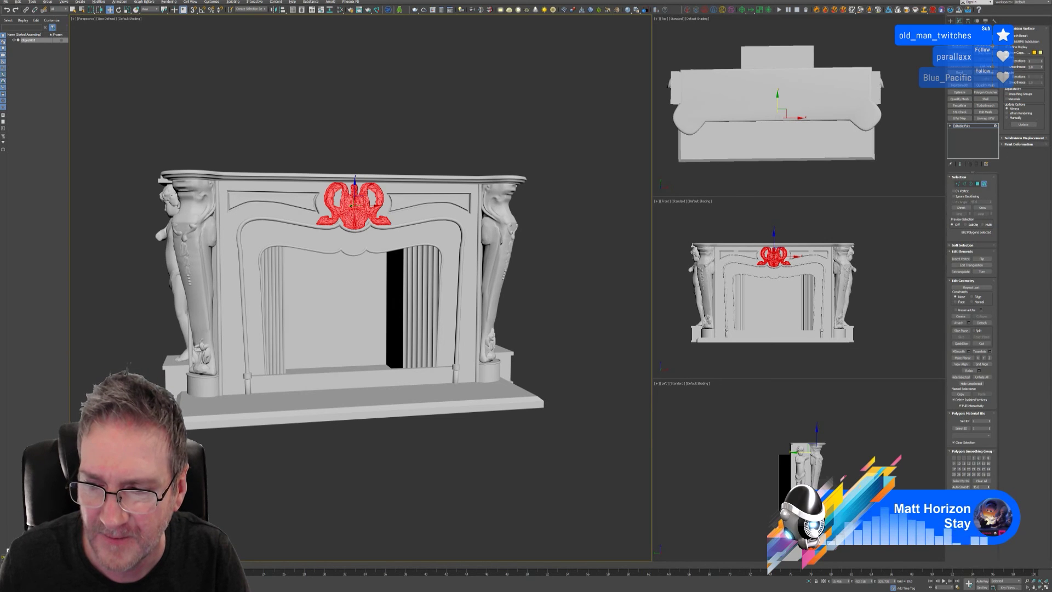
left_click(981, 503)
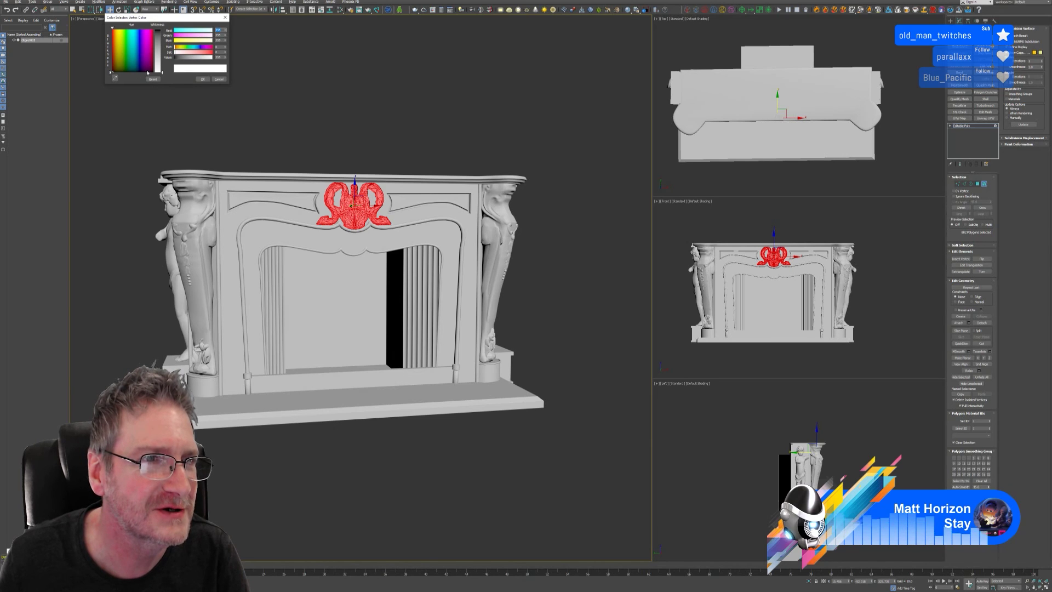
left_click_drag(147, 72, 164, 52)
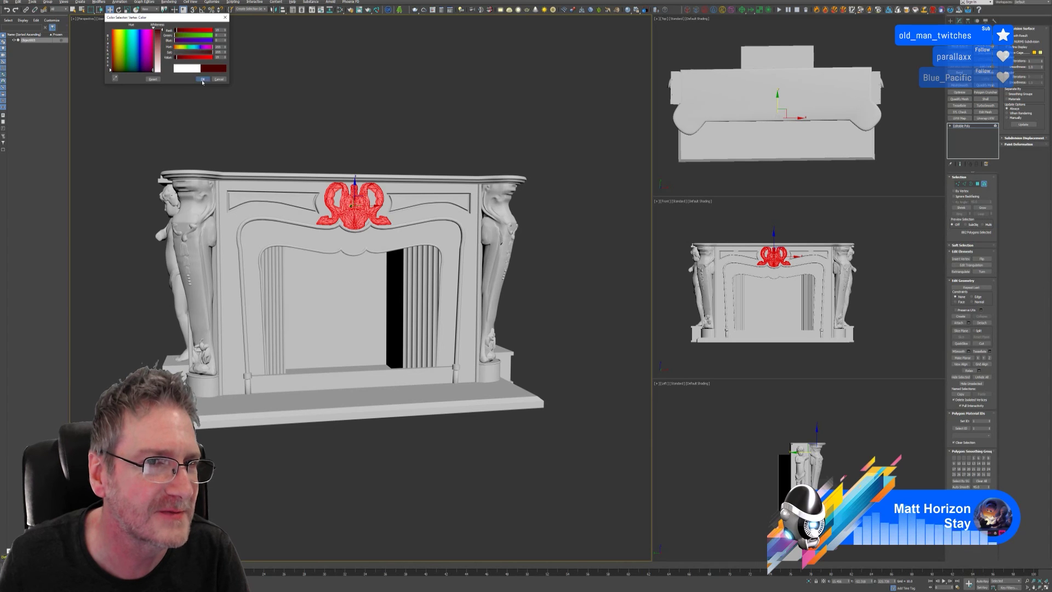
left_click(202, 78)
key("4")
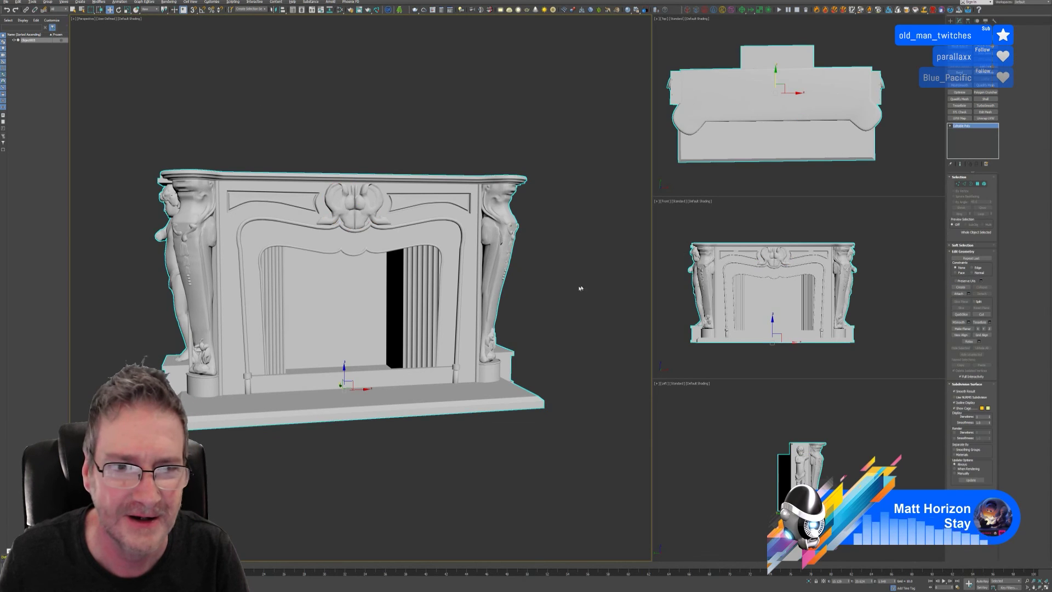
Step: Turn the fireplace's Vertex Channel Display on and examine the part colors from several angles
middle_click_drag(479, 434, 360, 317, "alt")
right_click(354, 211)
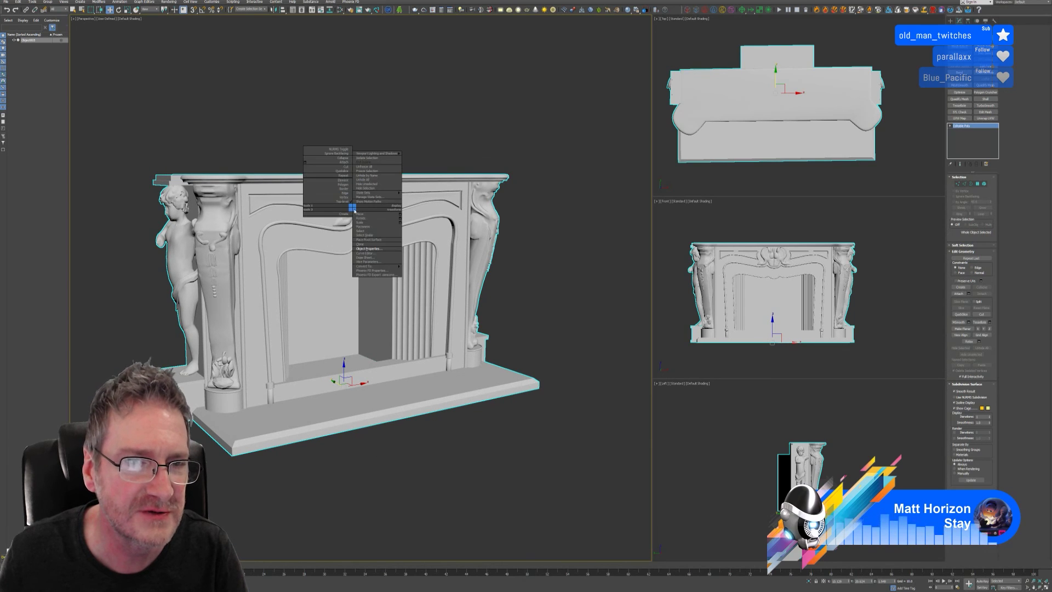
left_click(377, 247)
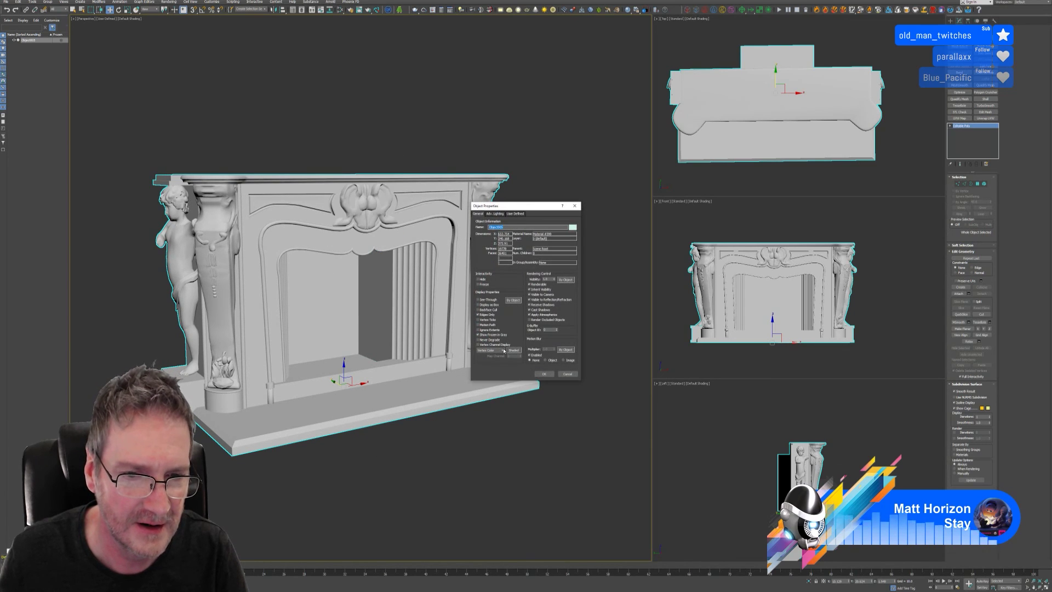
left_click(496, 345)
left_click(539, 373)
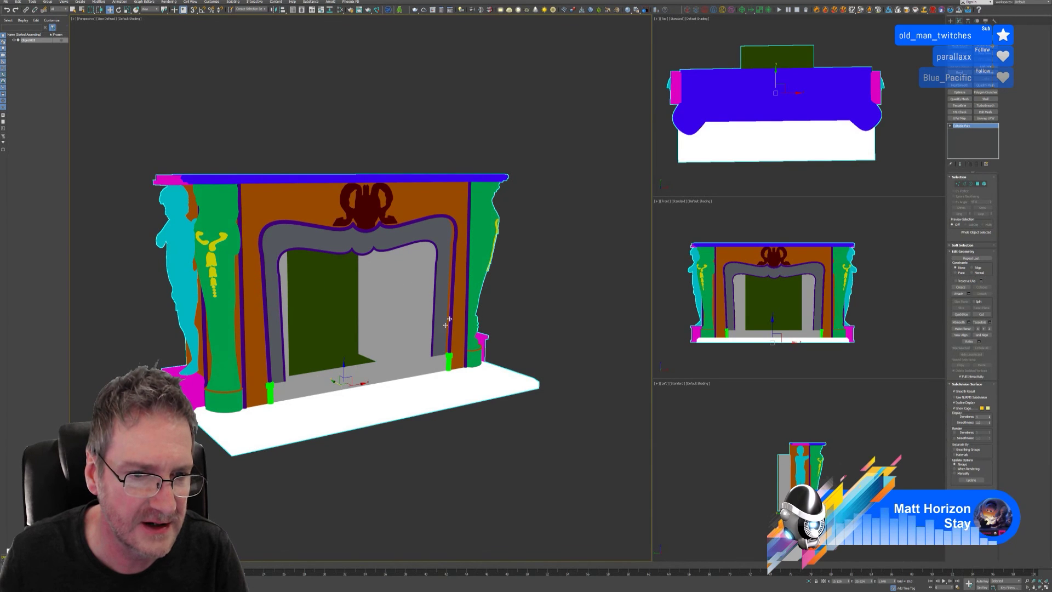
middle_click_drag(500, 446, 482, 460, "alt")
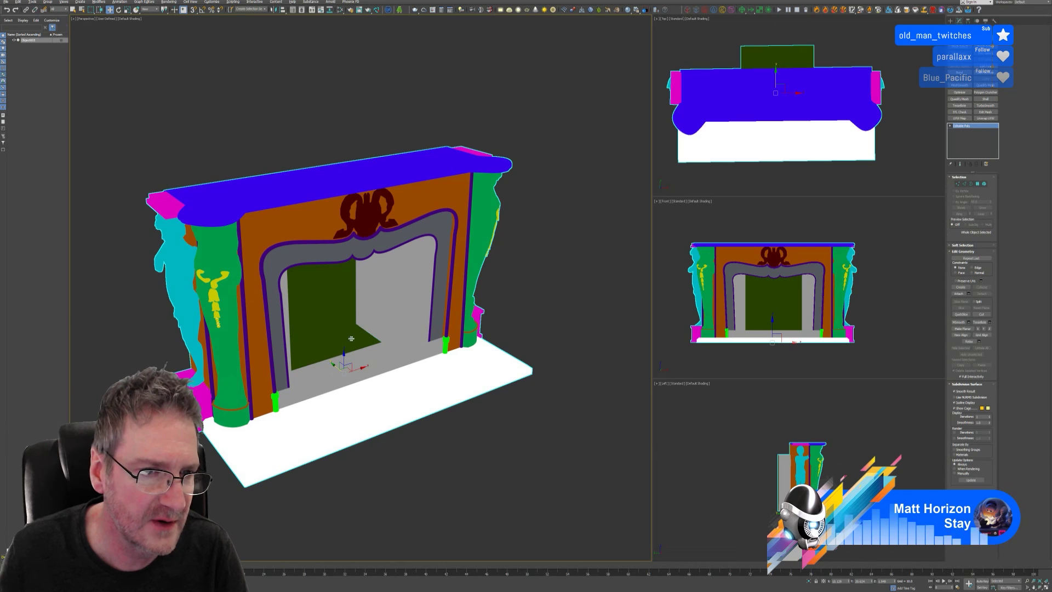
middle_click_drag(352, 339, 351, 343, "alt")
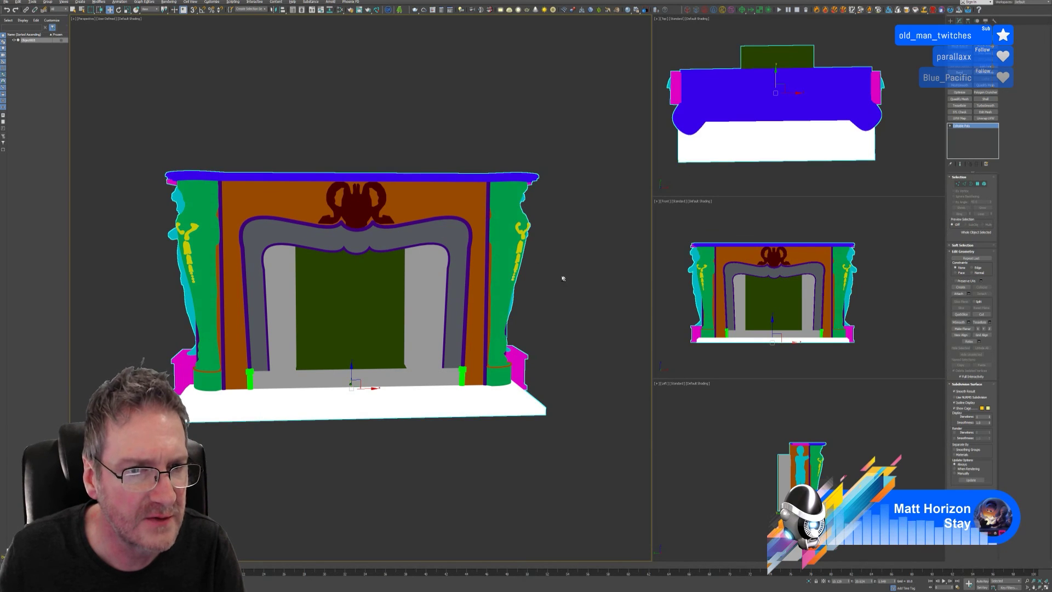
mouse_move(563, 279)
middle_mouse_down("alt")
mouse_move(520, 282)
mouse_move(585, 289)
mouse_move(536, 279)
mouse_move(571, 283)
middle_mouse_up("alt")
Step: Switch the fireplace back to shaded display by disabling Vertex Channel Display in its object properties
right_click(359, 183)
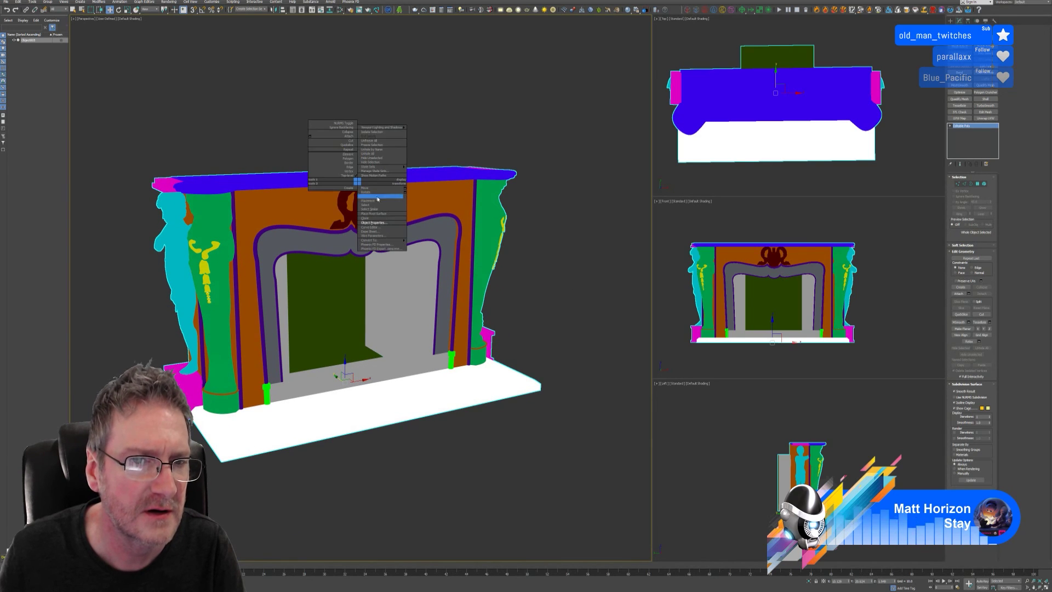
left_click(382, 225)
left_click(499, 346)
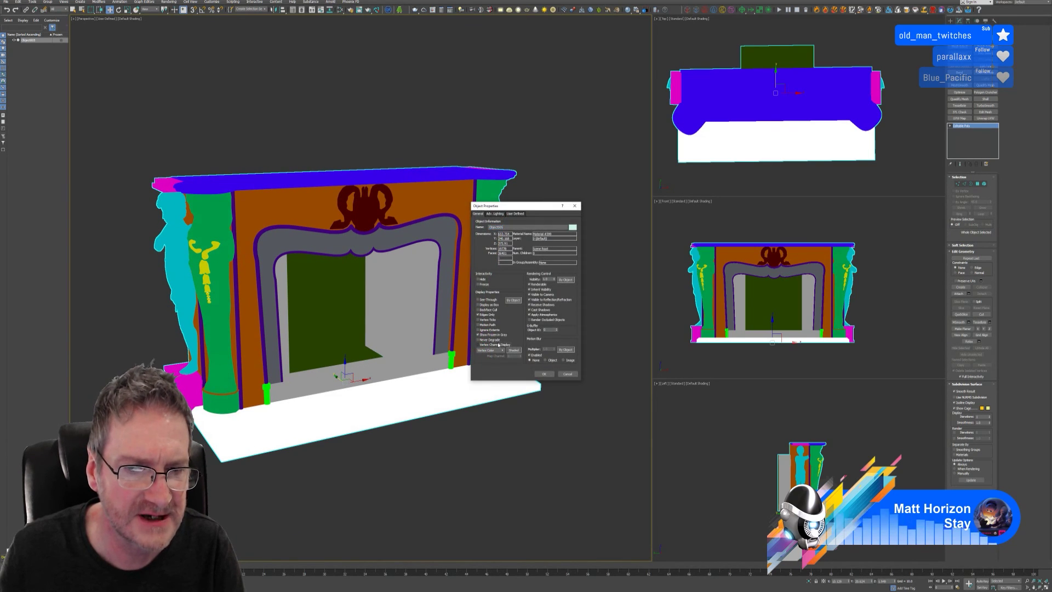
left_click(536, 374)
middle_click_drag(291, 139, 312, 147)
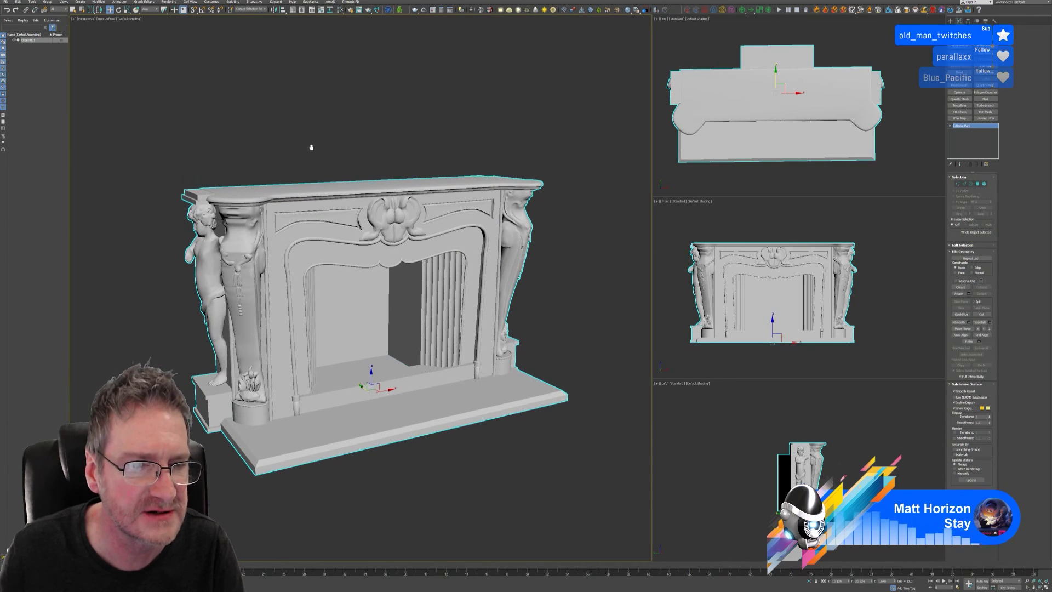
Step: Save the scene with the finished fireplace
left_click(20, 23)
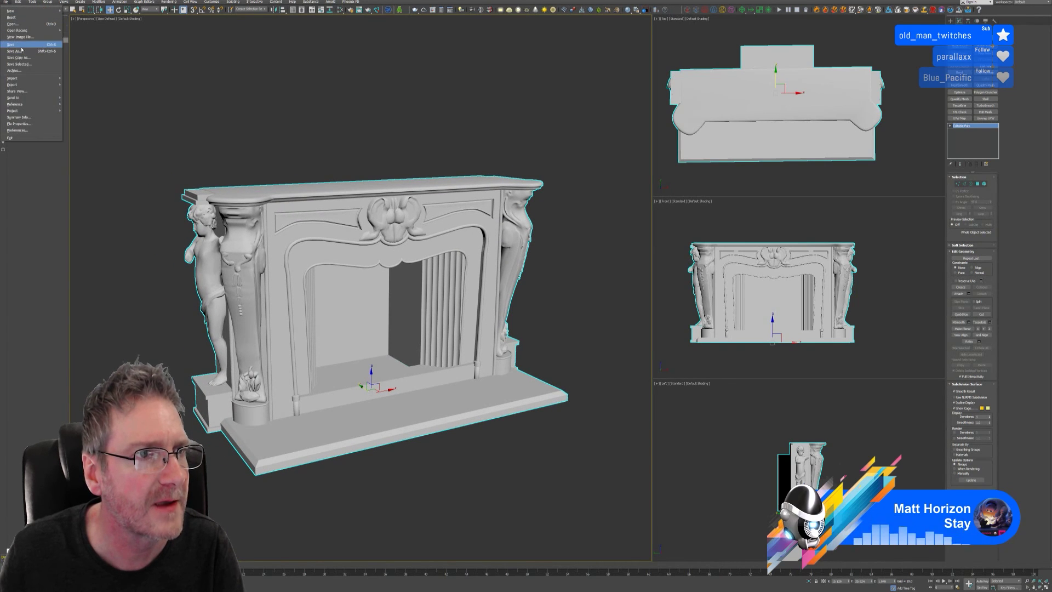
left_click(24, 48)
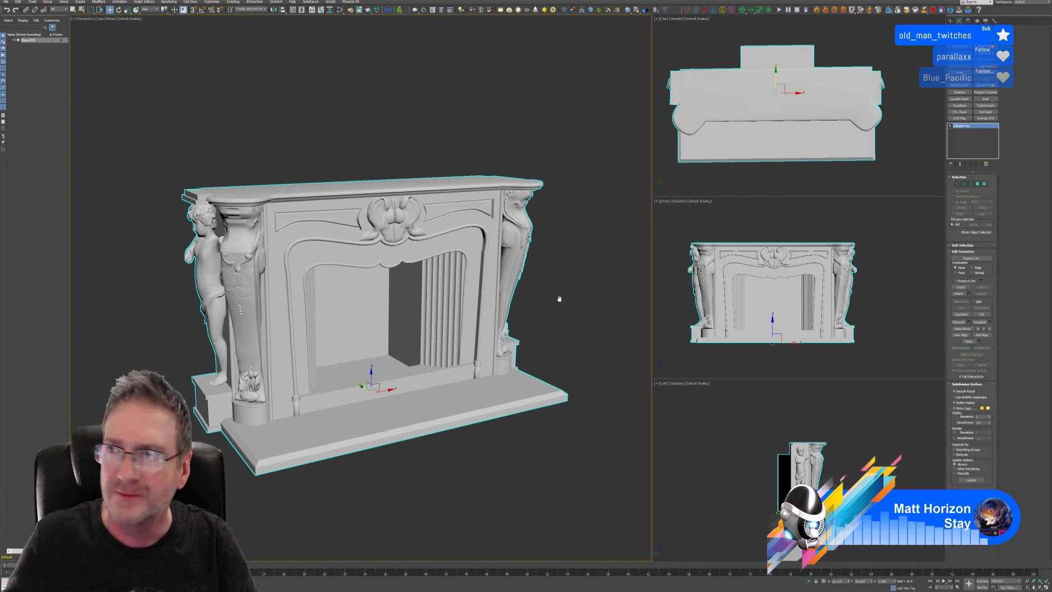
middle_click_drag(557, 298, 560, 288, "alt")
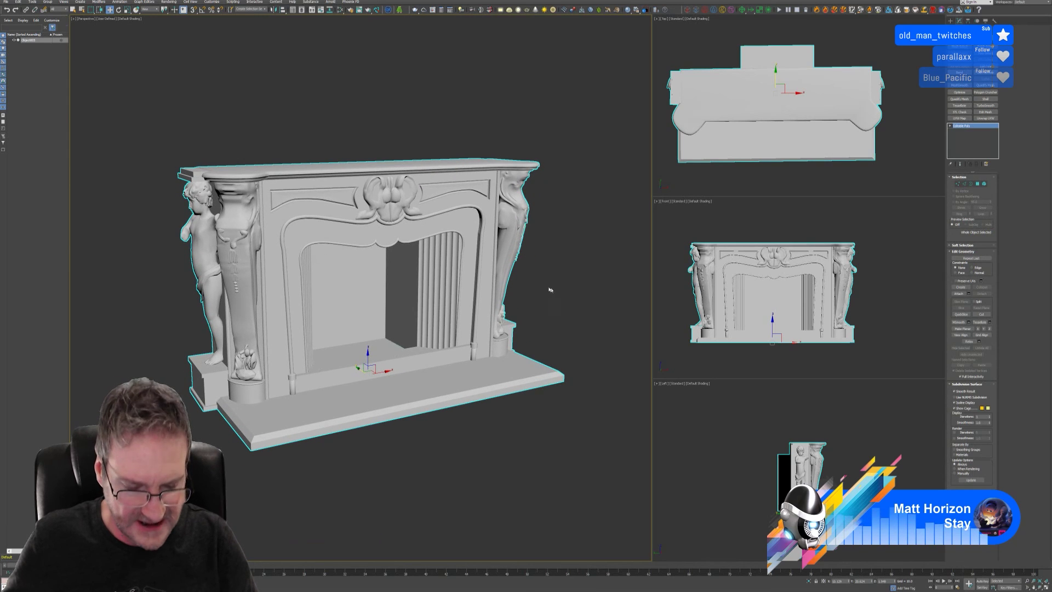
middle_click_drag(426, 437, 387, 430, "alt")
middle_click_drag(425, 436, 433, 436, "alt")
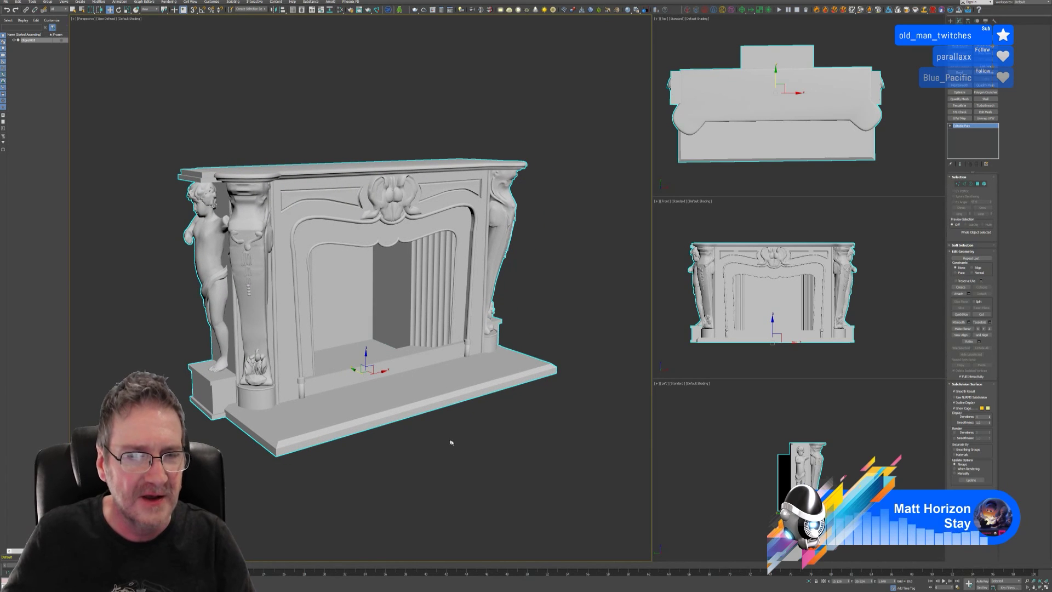